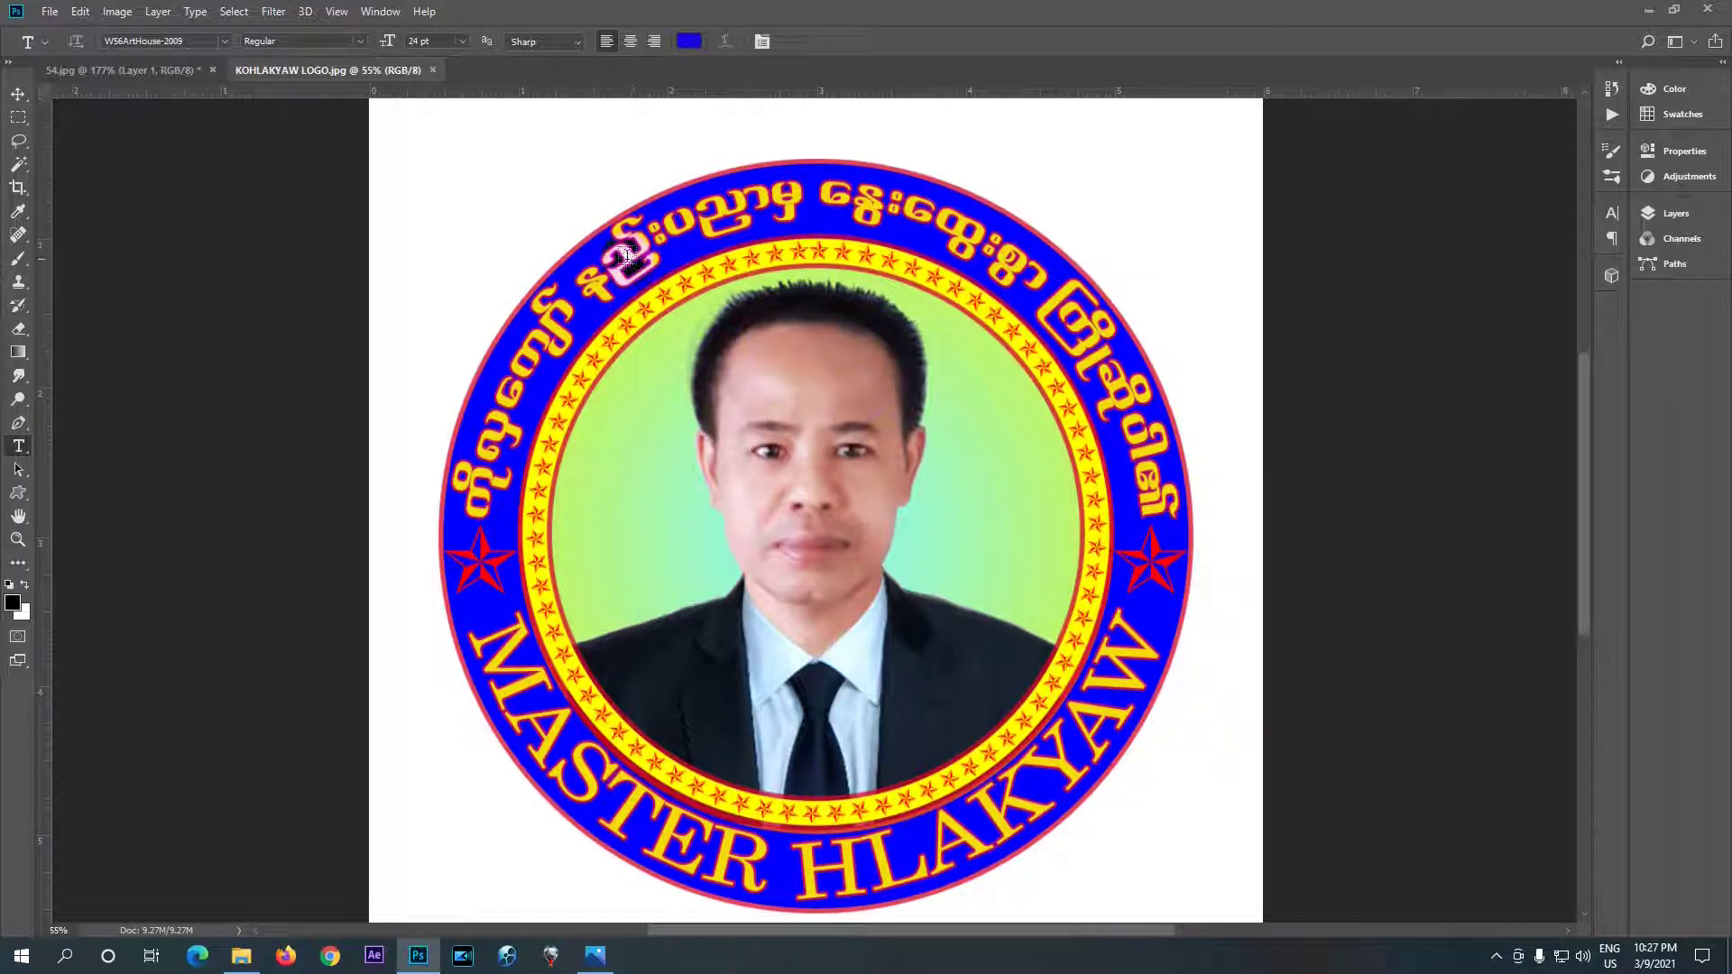
- Close KOHLAKYAW LOGO.jpg, then close 54.jpg without saving its changes
click(621, 159)
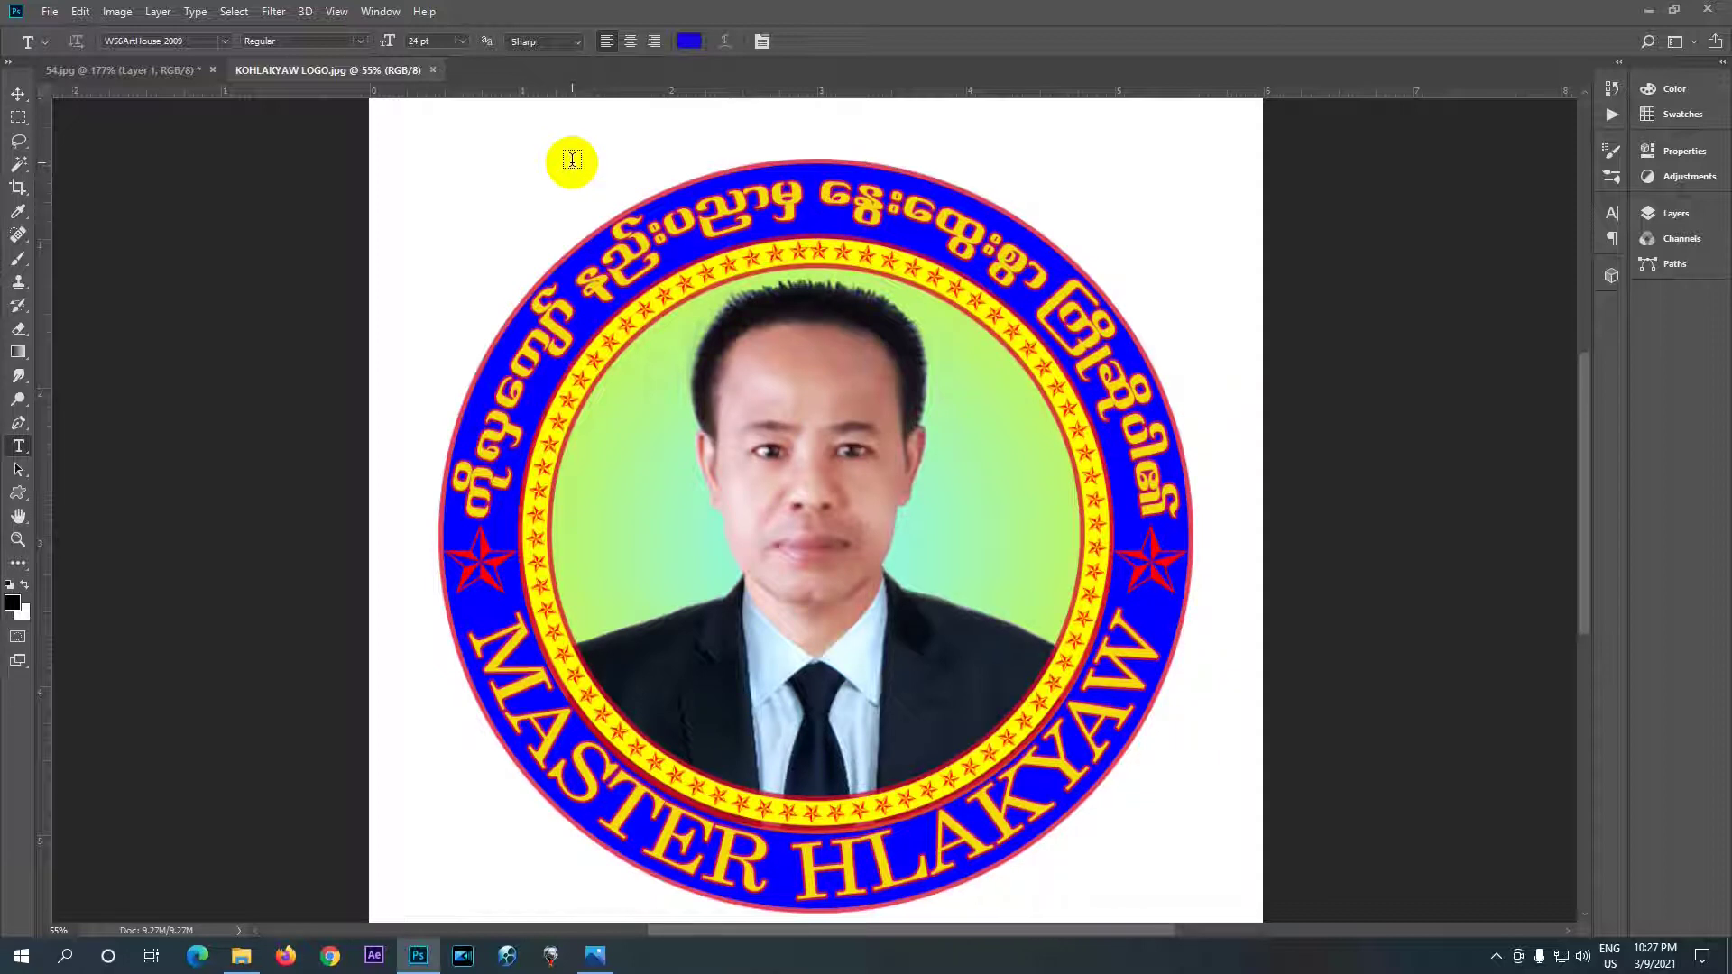
click(119, 76)
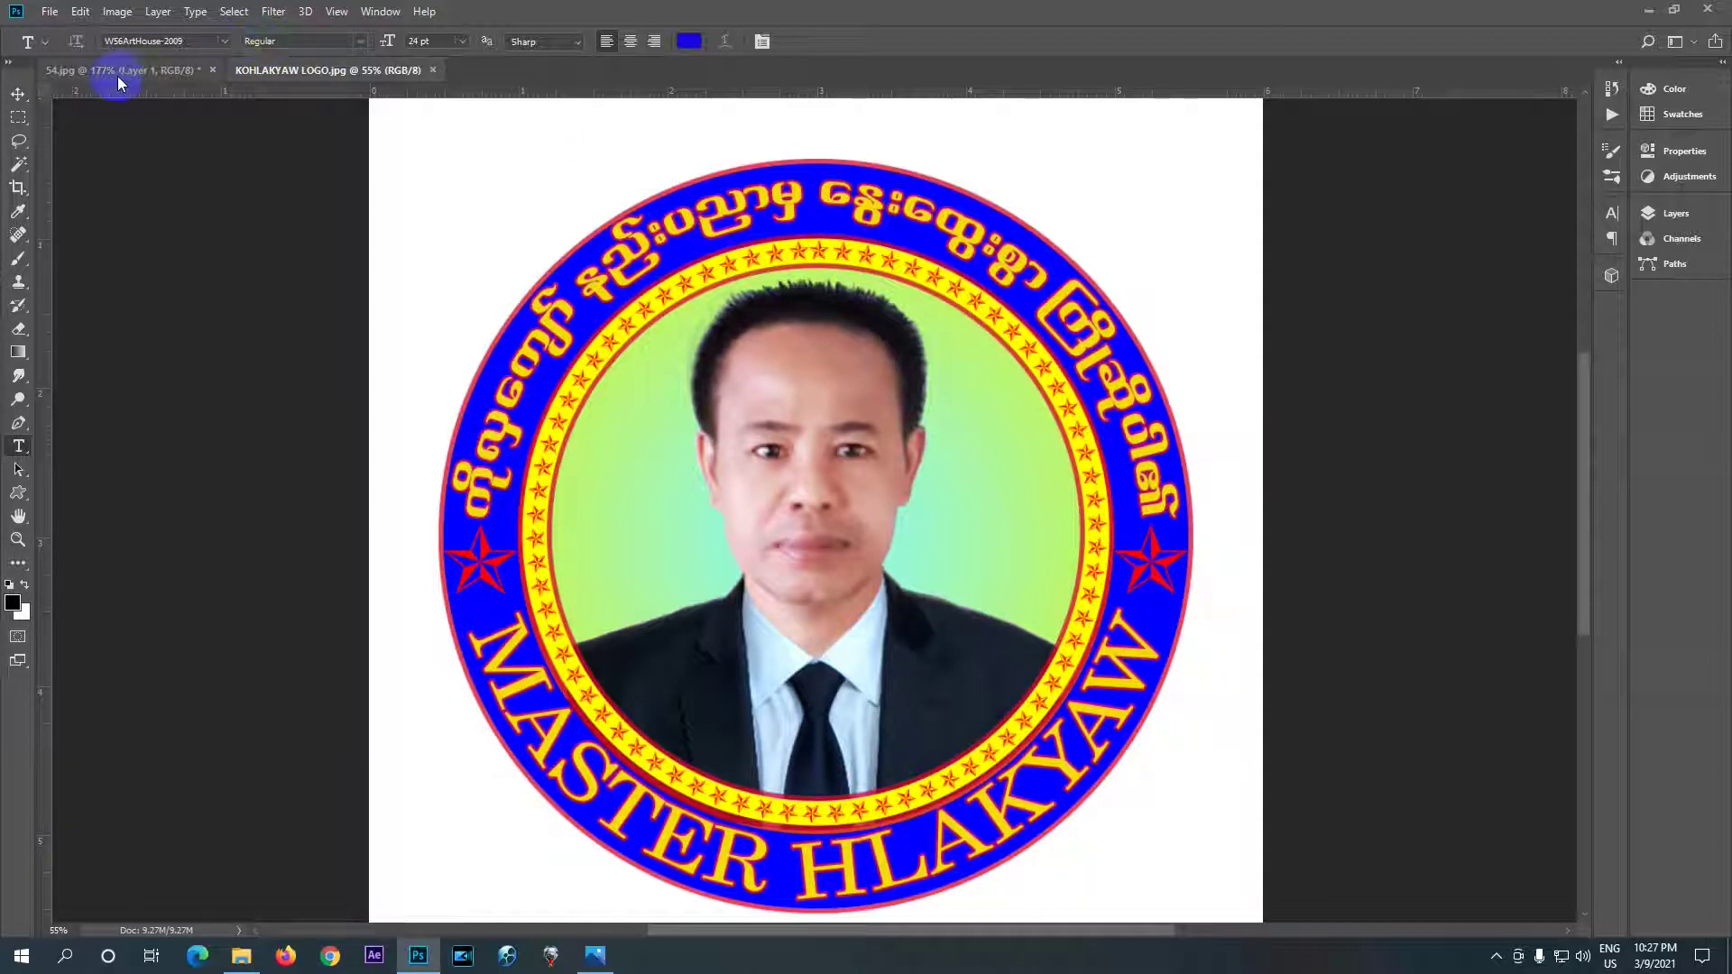
click(433, 70)
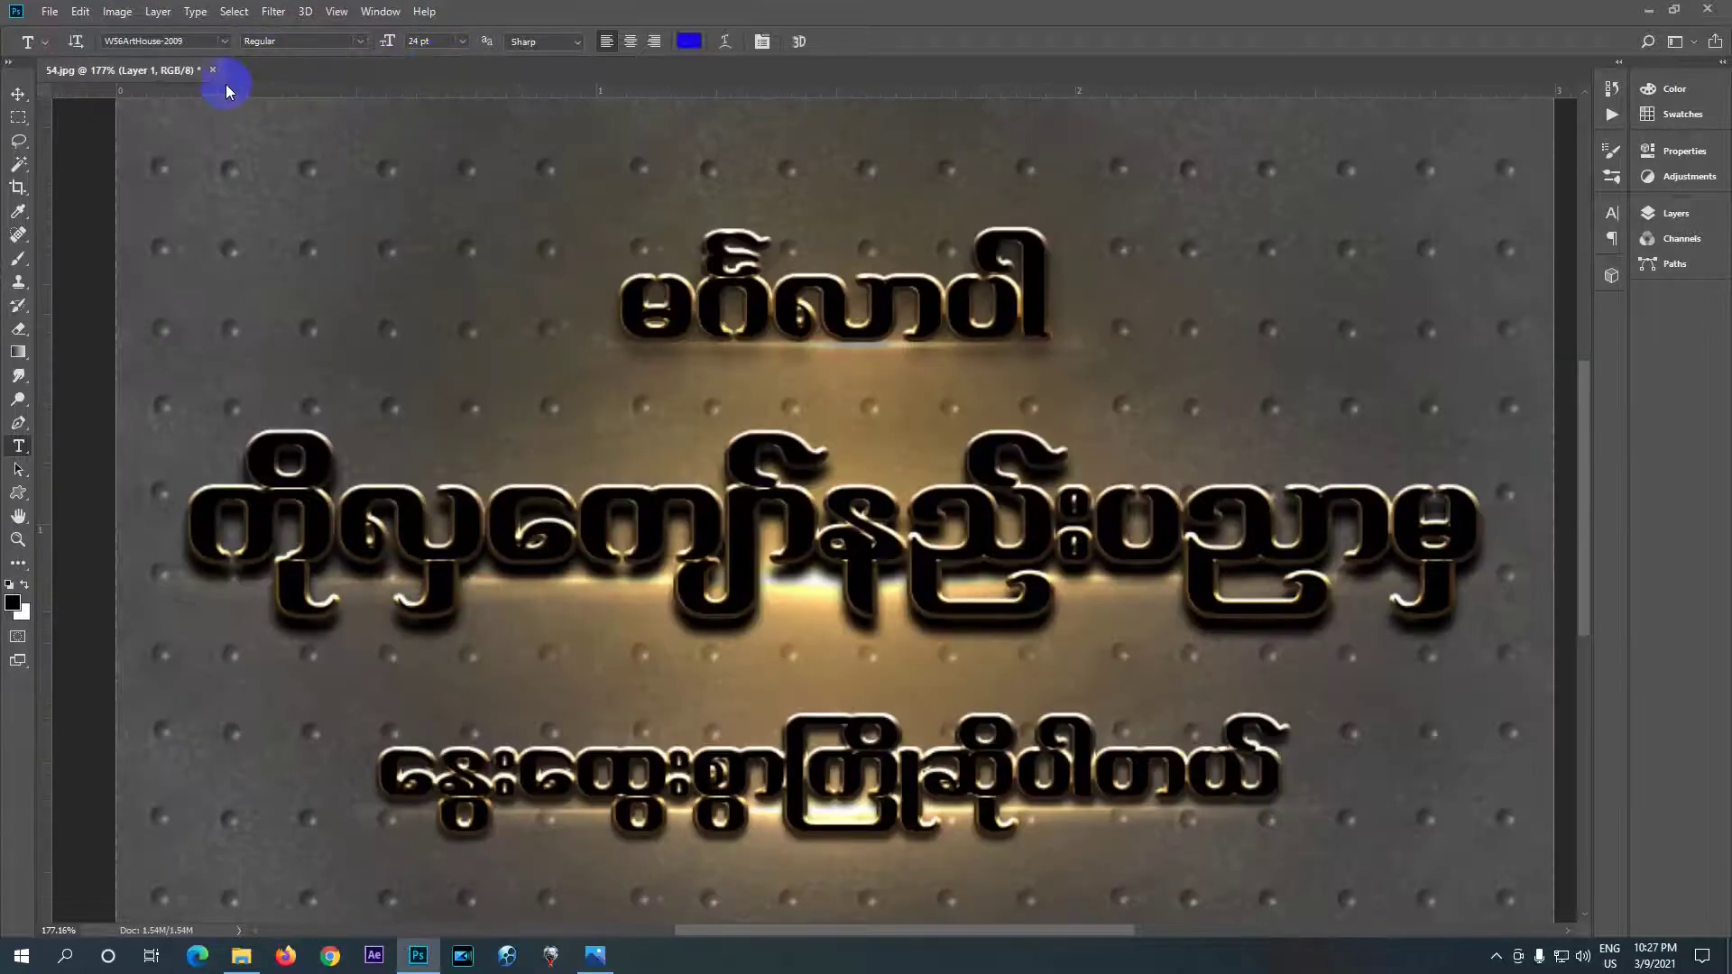
click(213, 71)
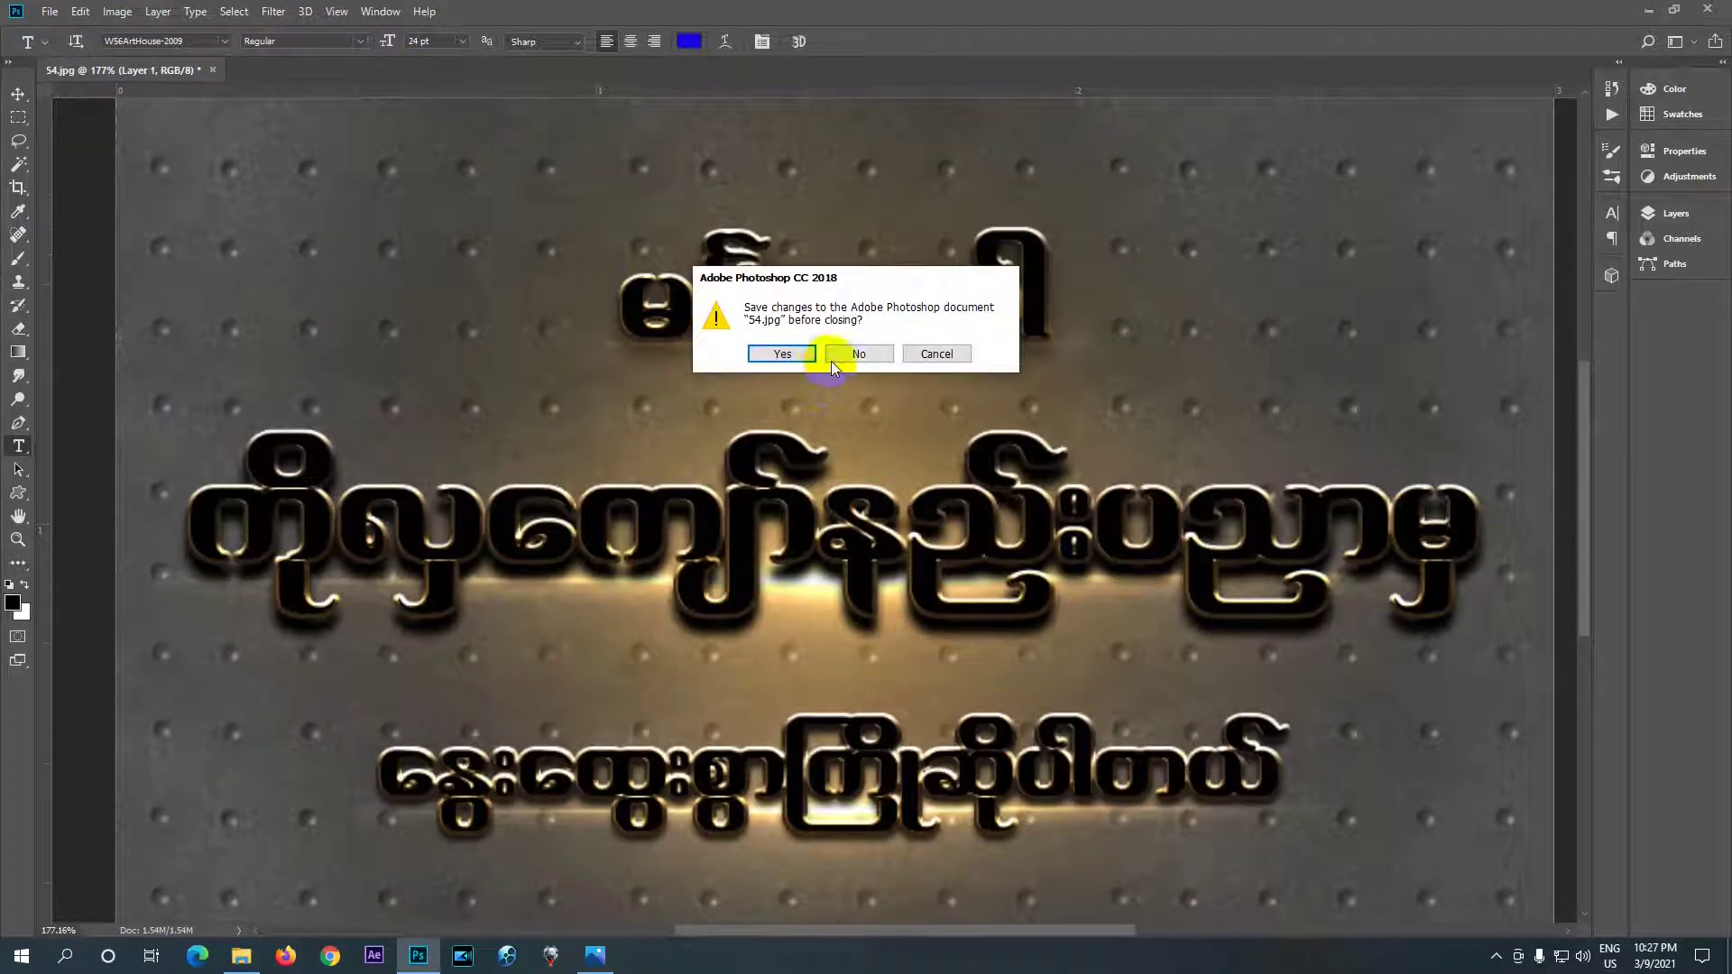
click(858, 354)
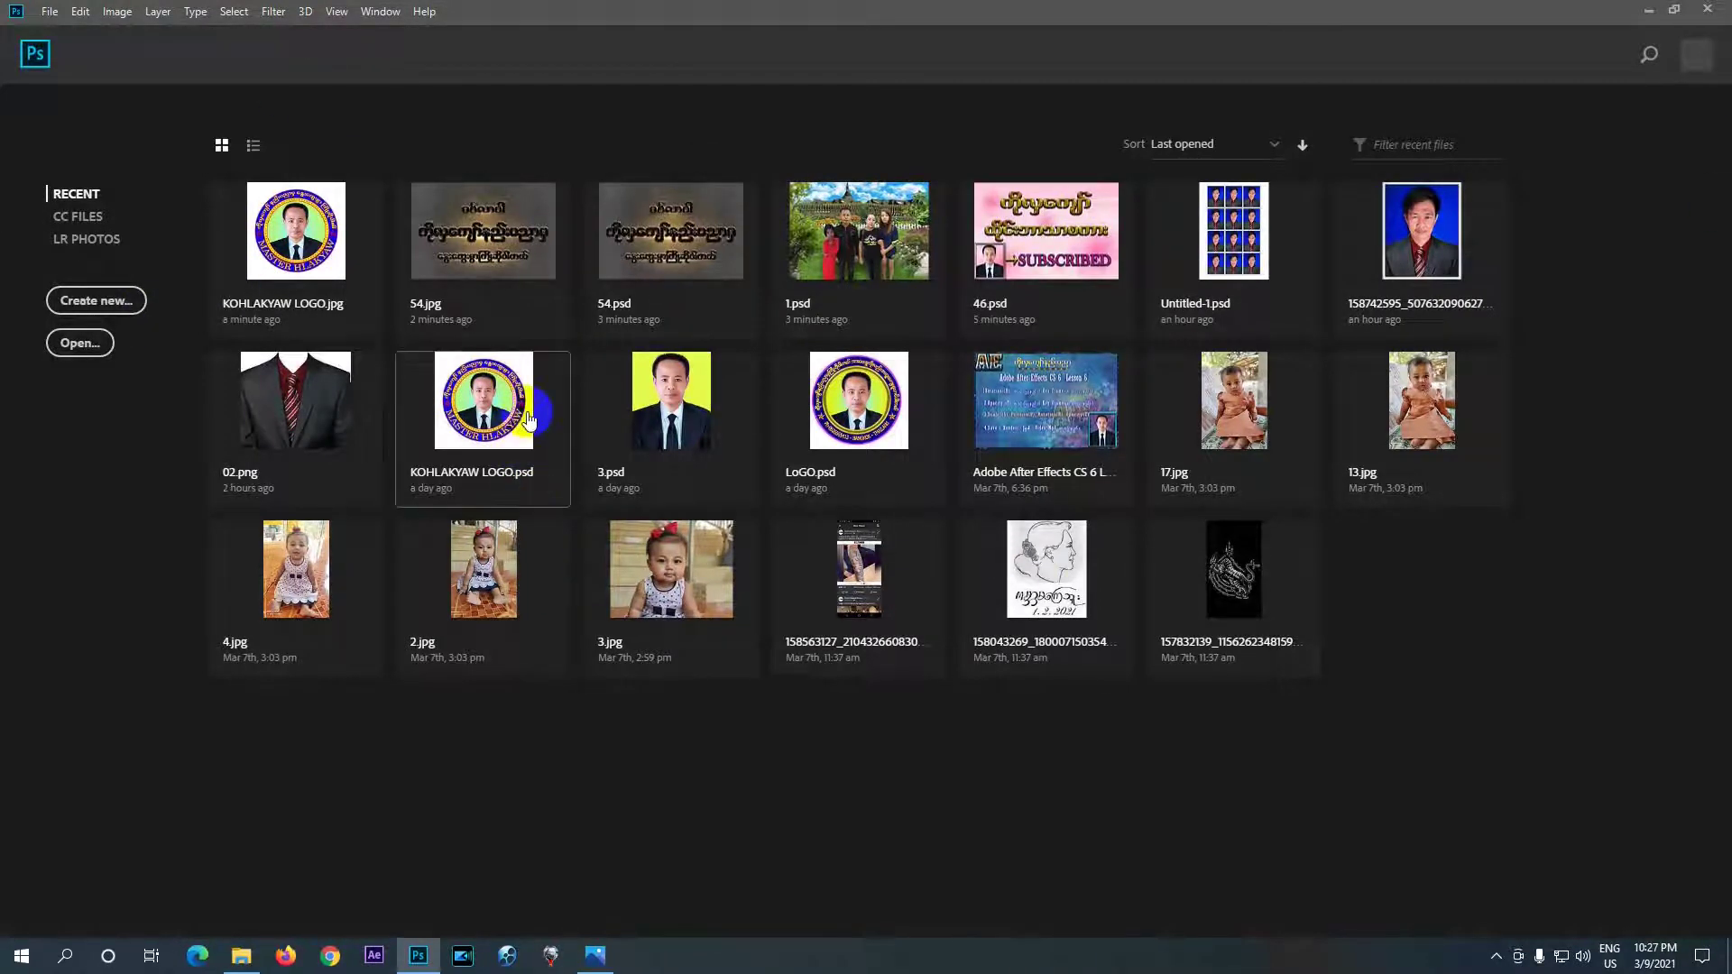
- Create a new blank document 6 × 6 inches at 300 ppi
click(50, 12)
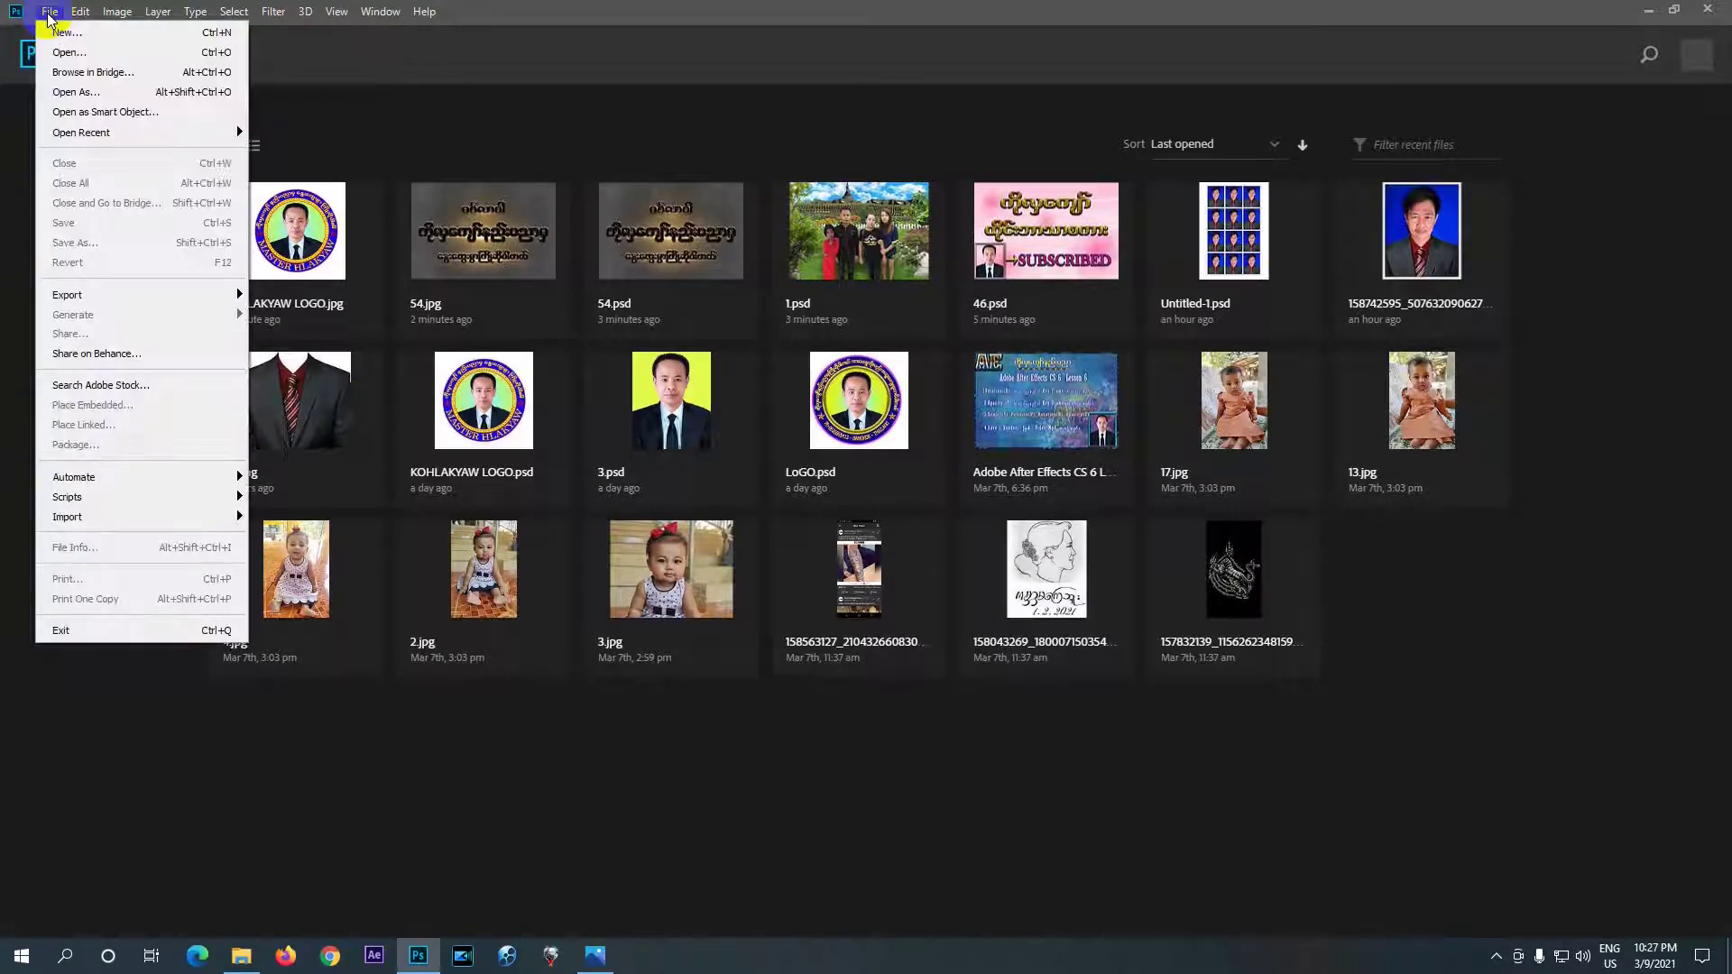
click(63, 35)
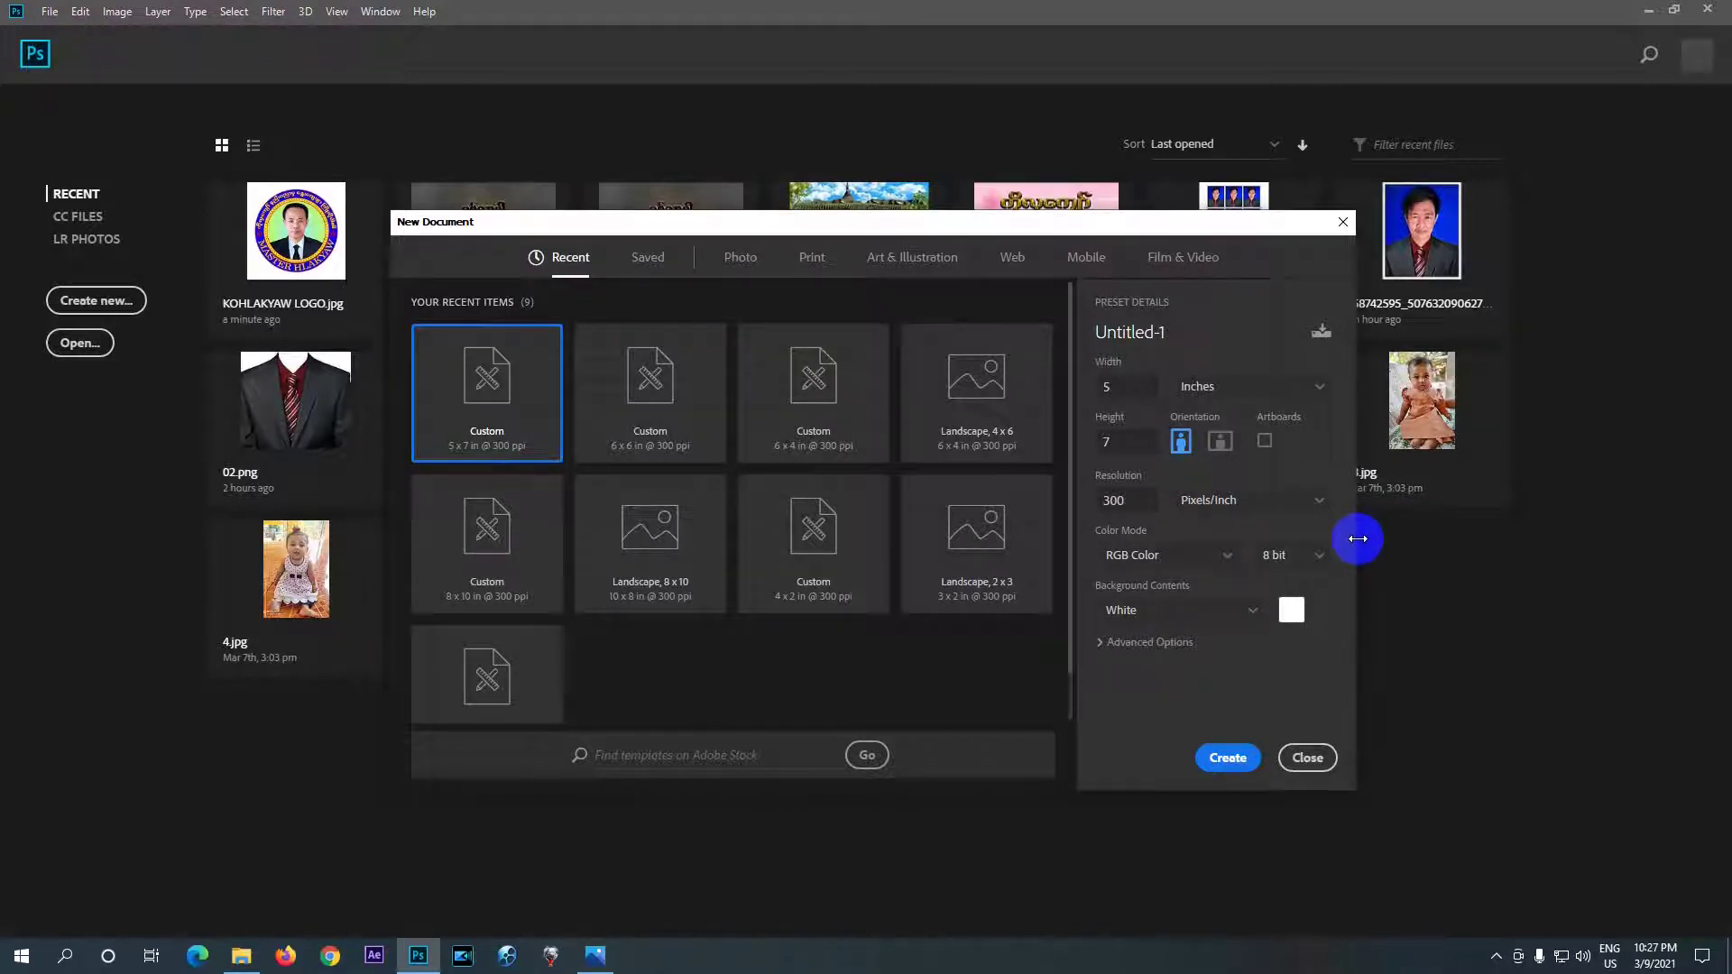
double_click(1126, 384)
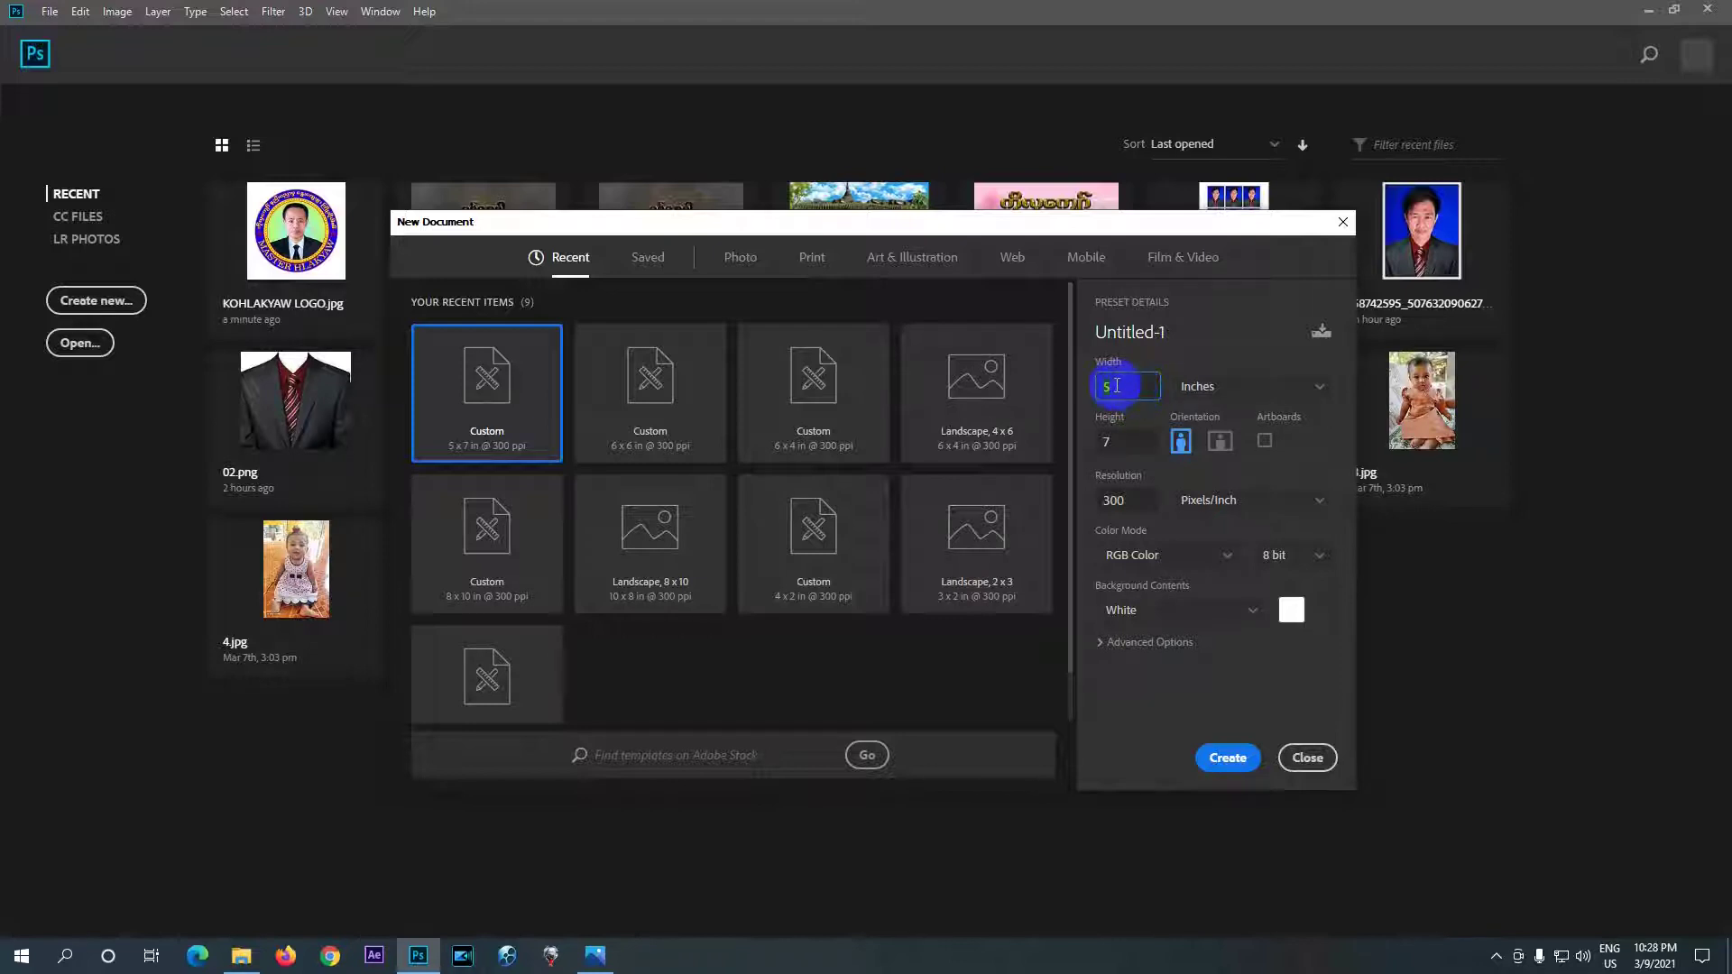
text(6)
double_click(1125, 441)
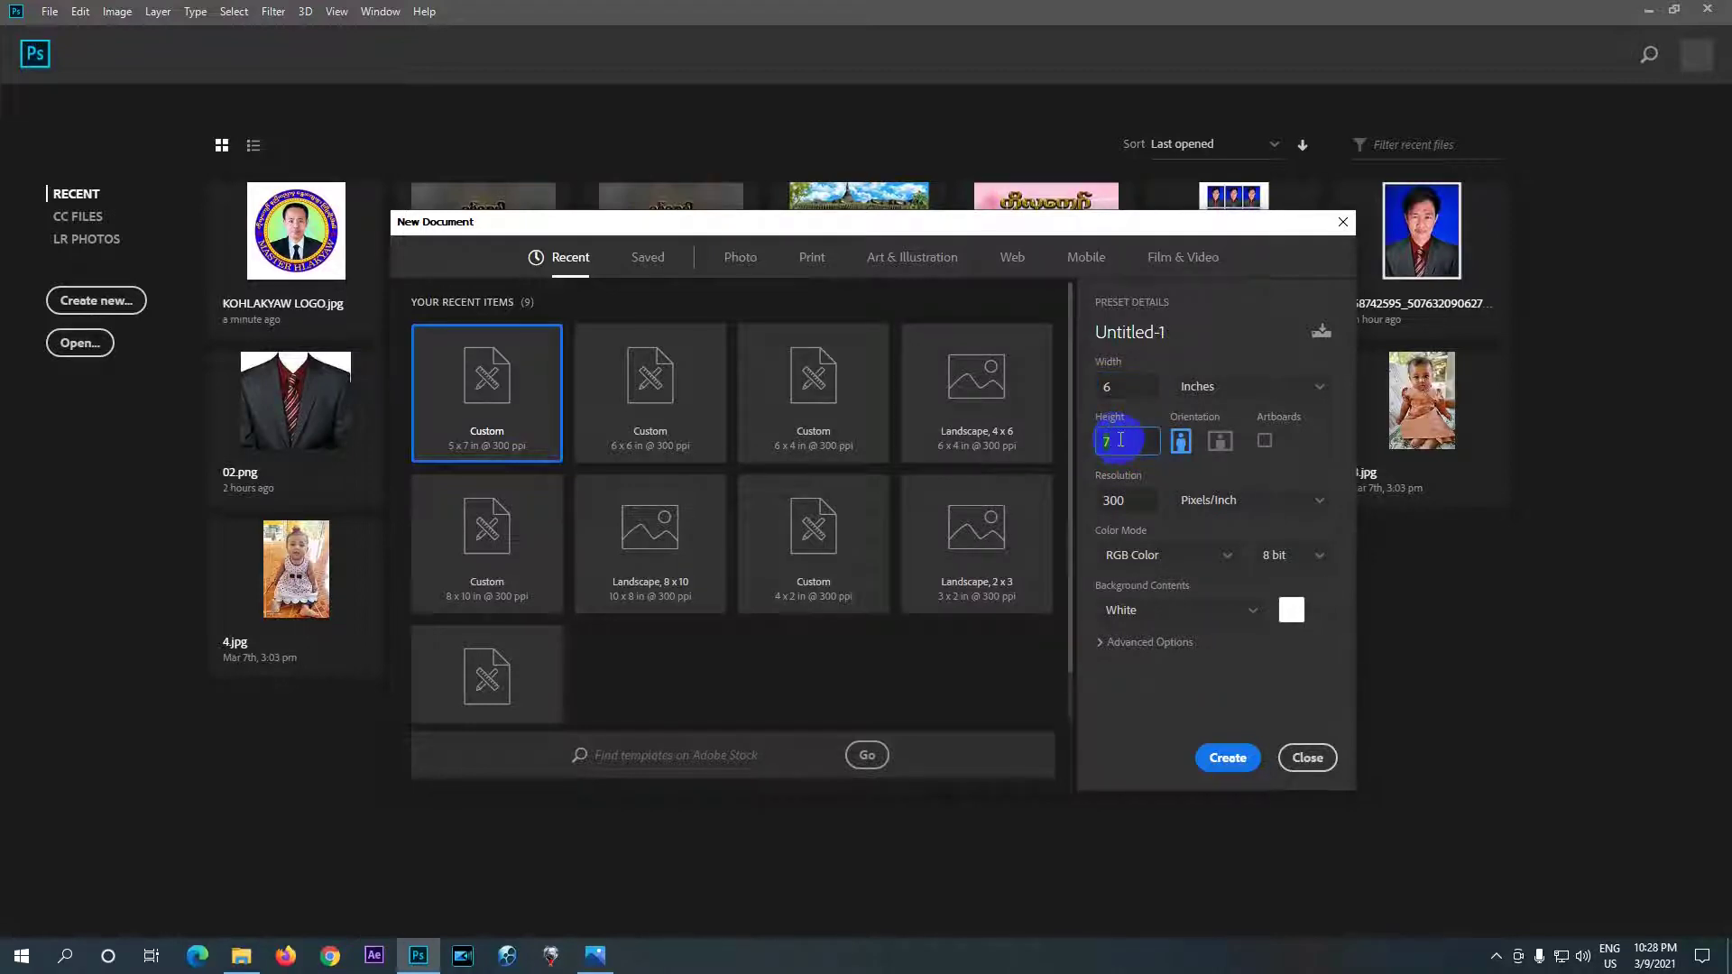
text(6)
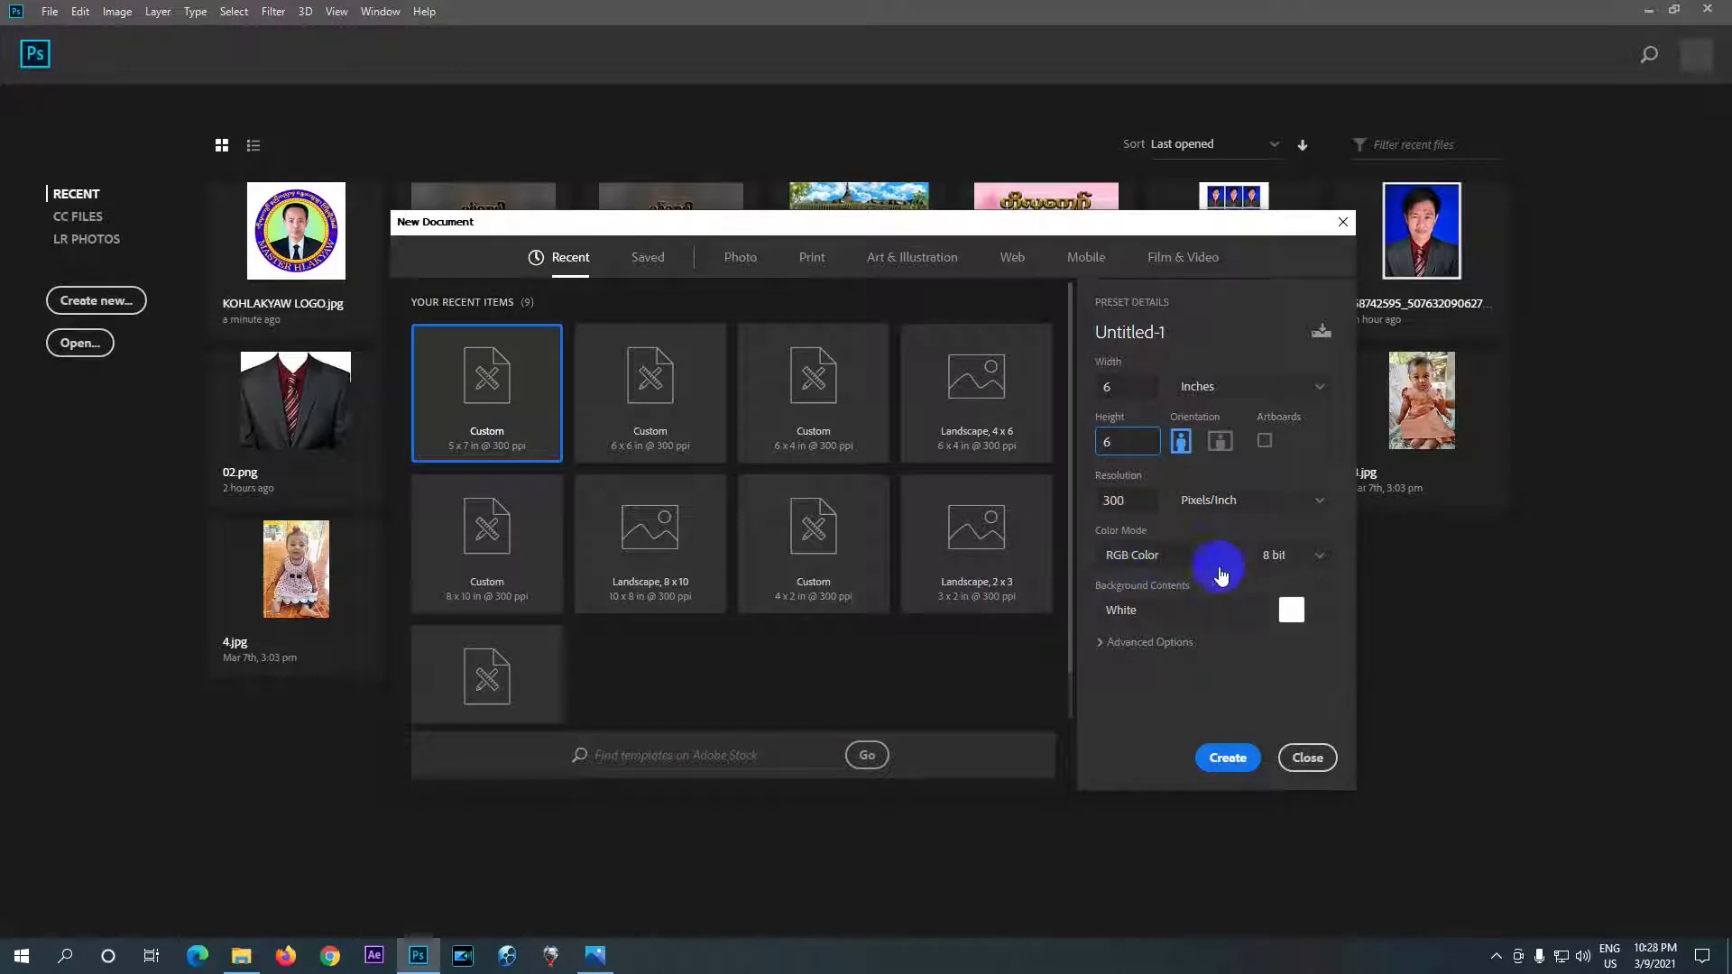
click(1233, 761)
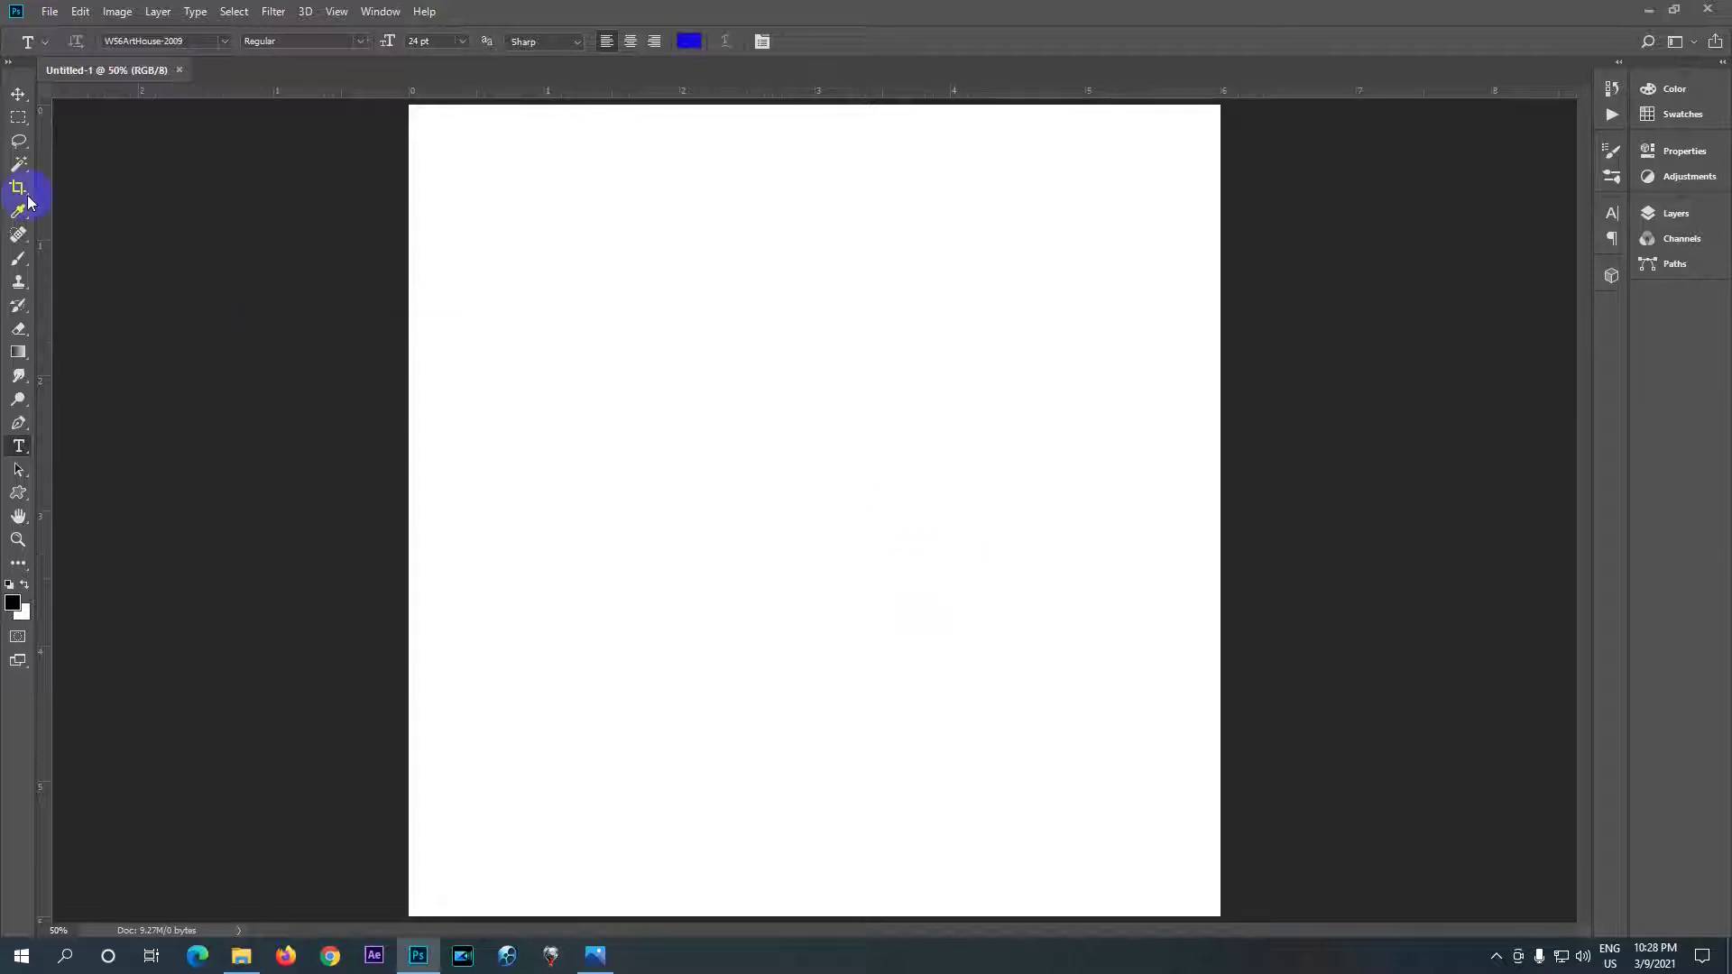
- Start a vertical guide from View > New Guide and enter 50 as its position
click(34, 95)
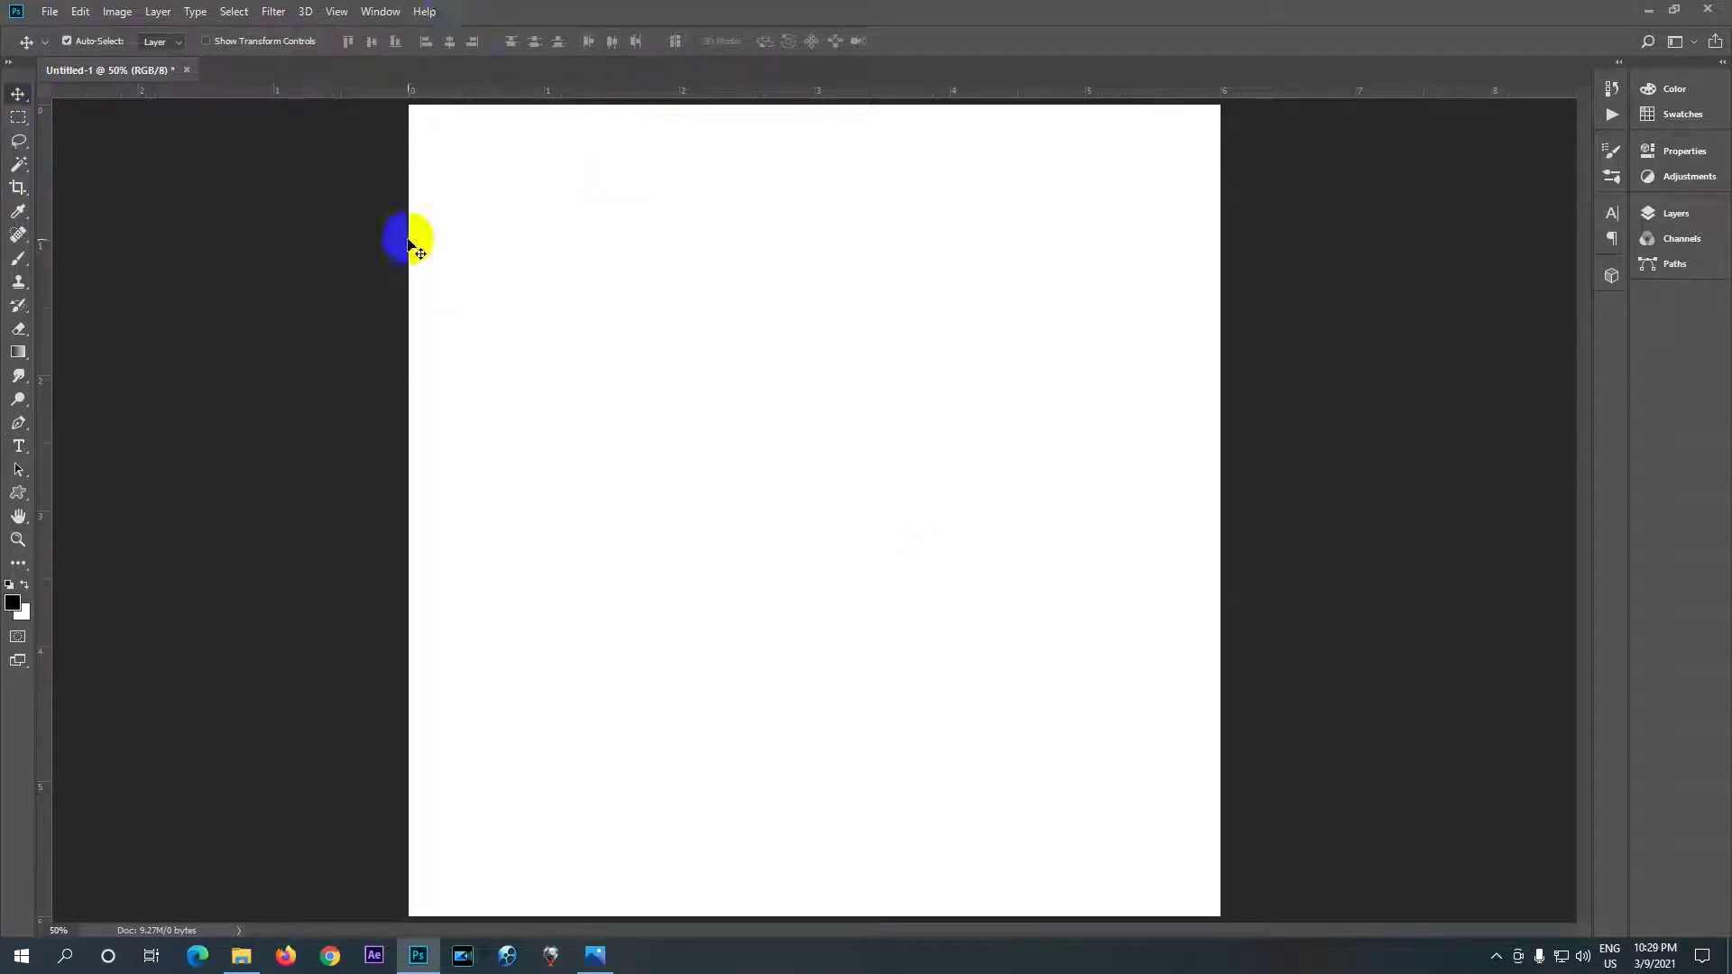
click(335, 12)
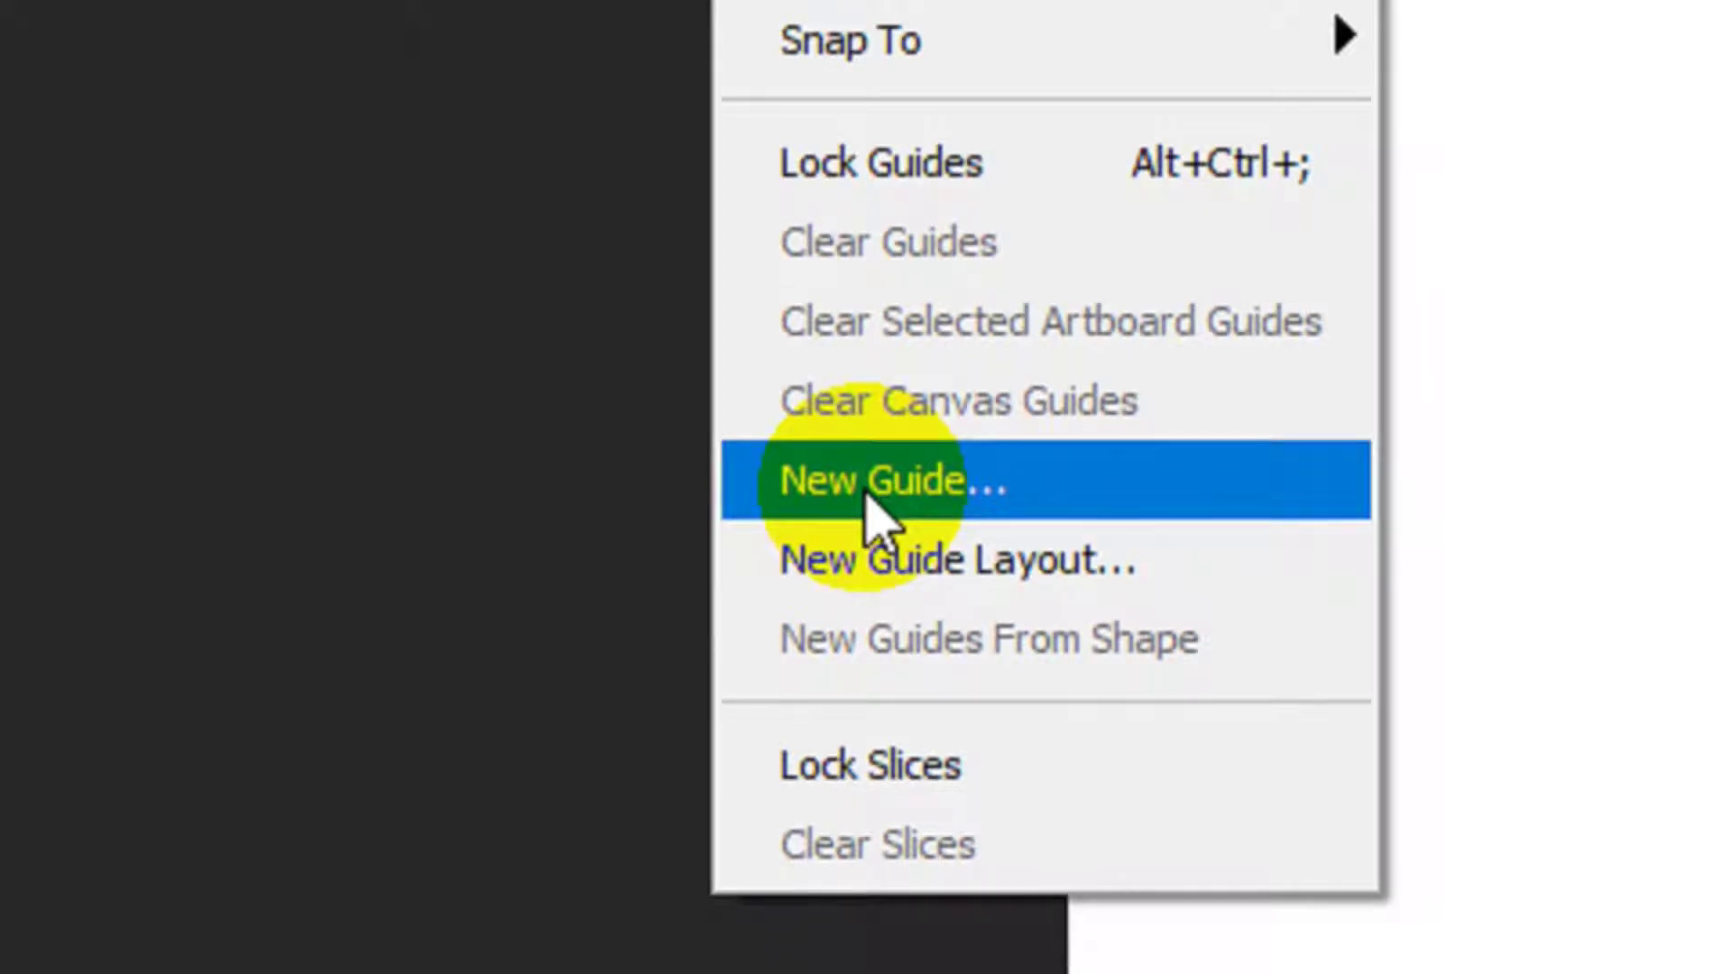
click(880, 514)
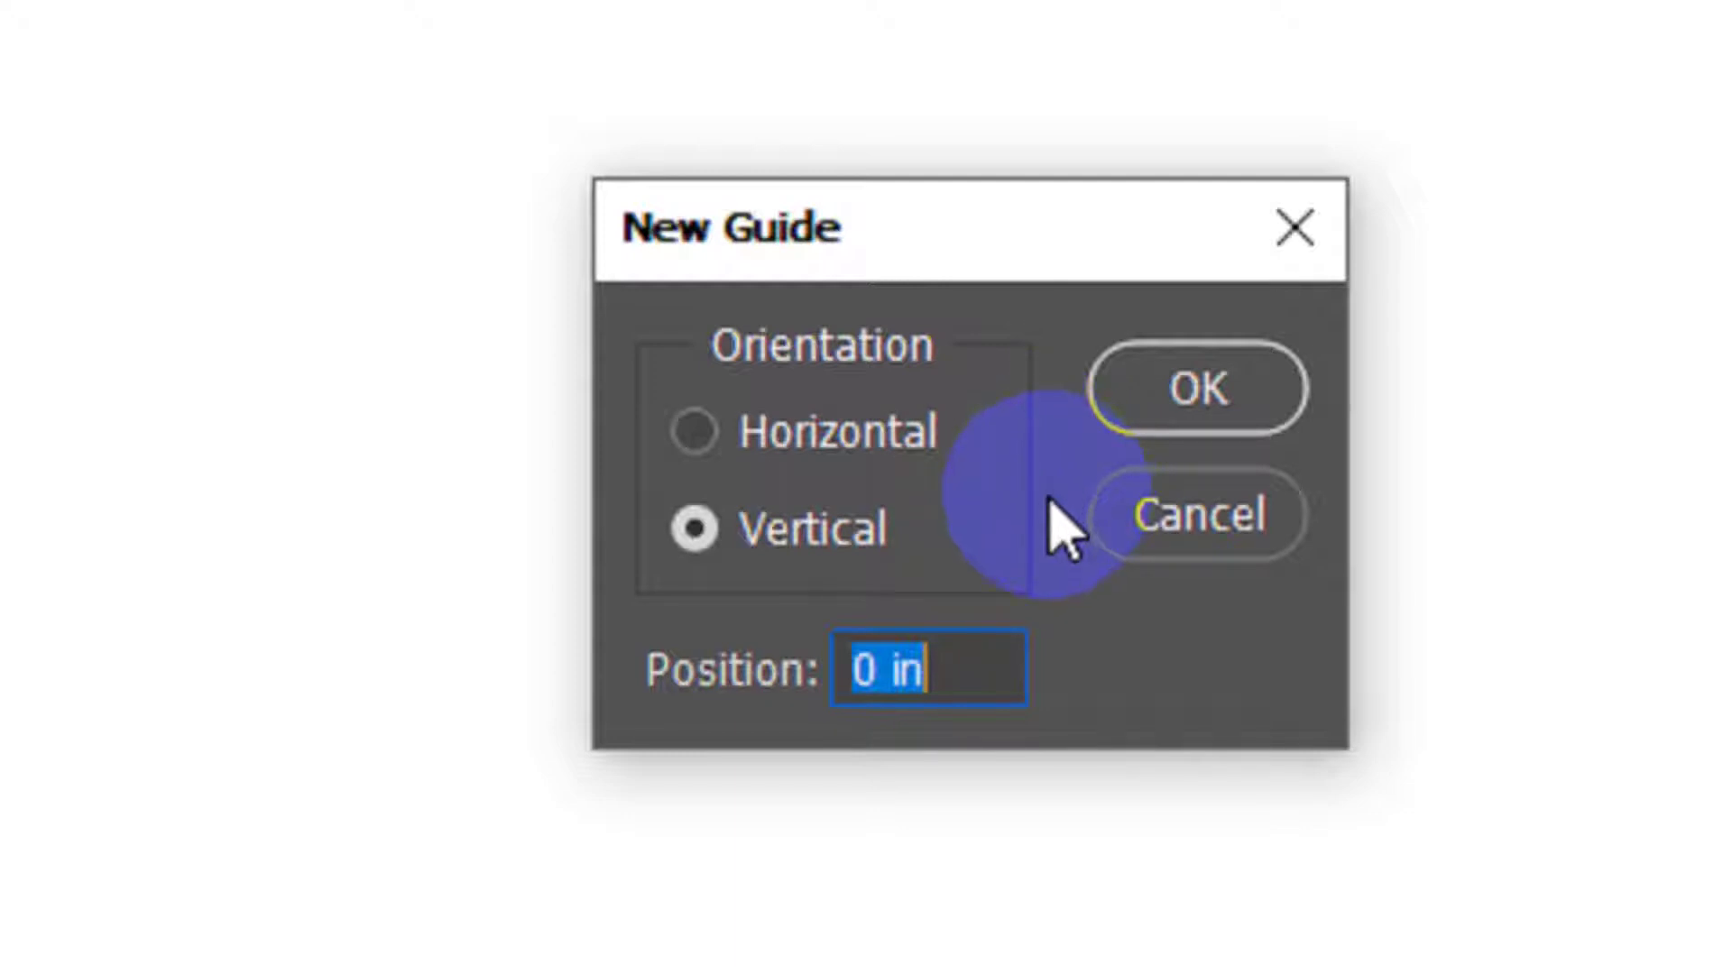
click(695, 383)
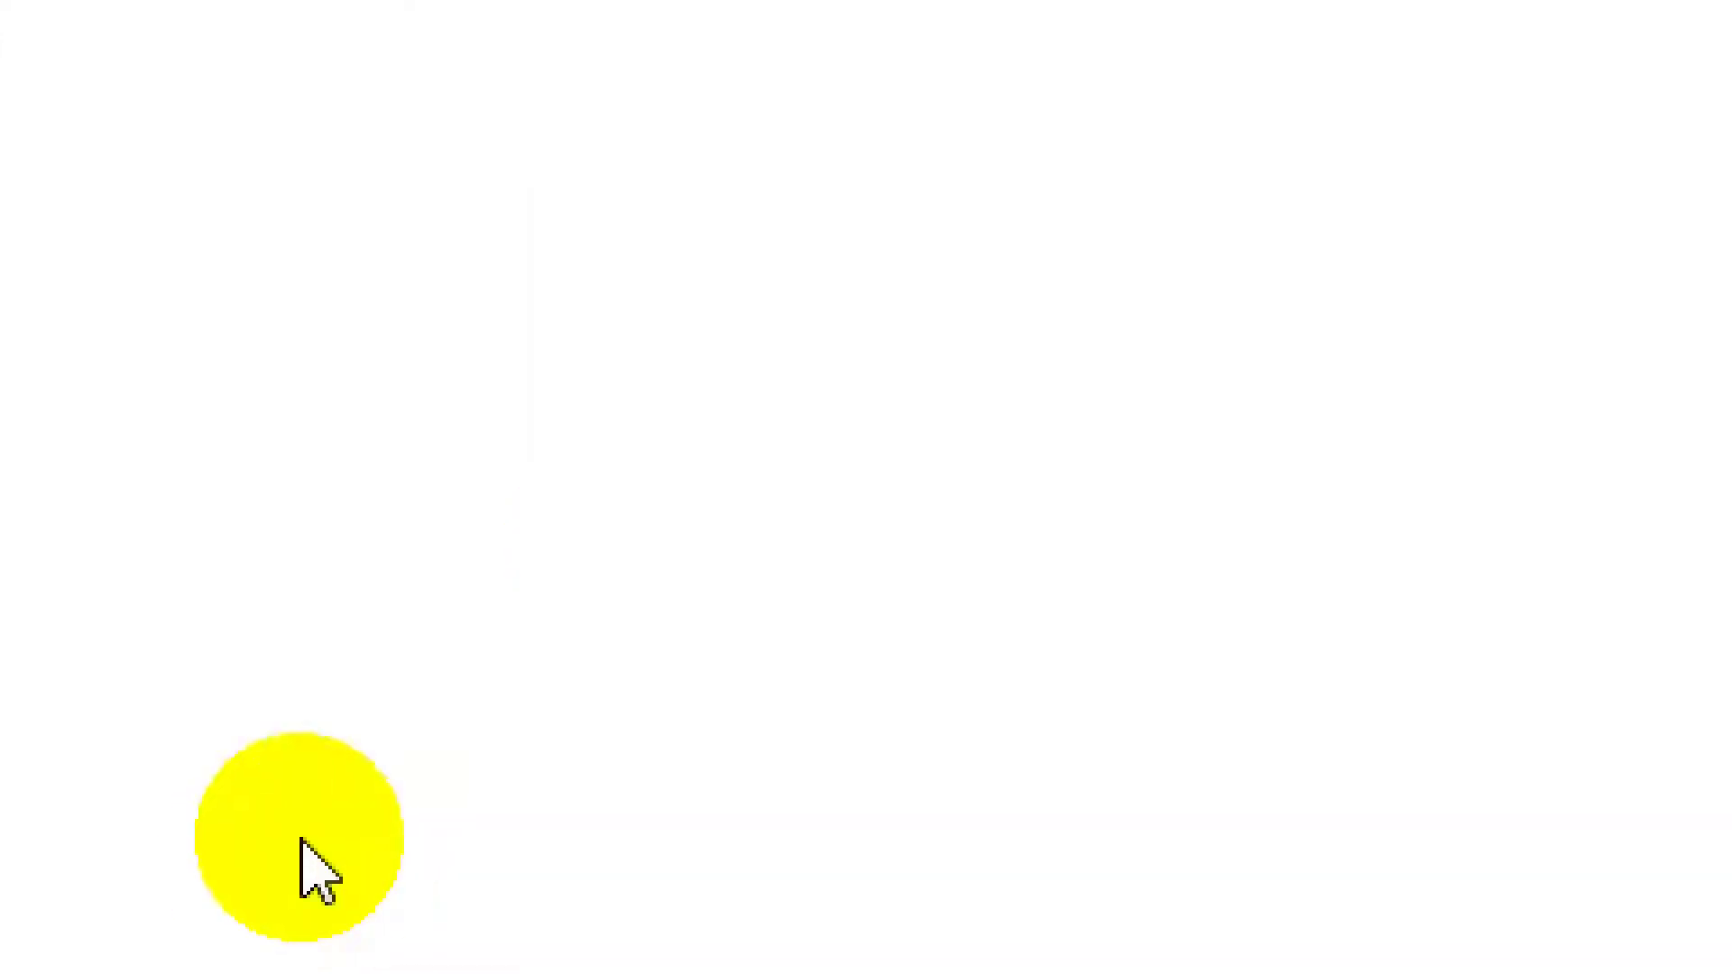
click(867, 533)
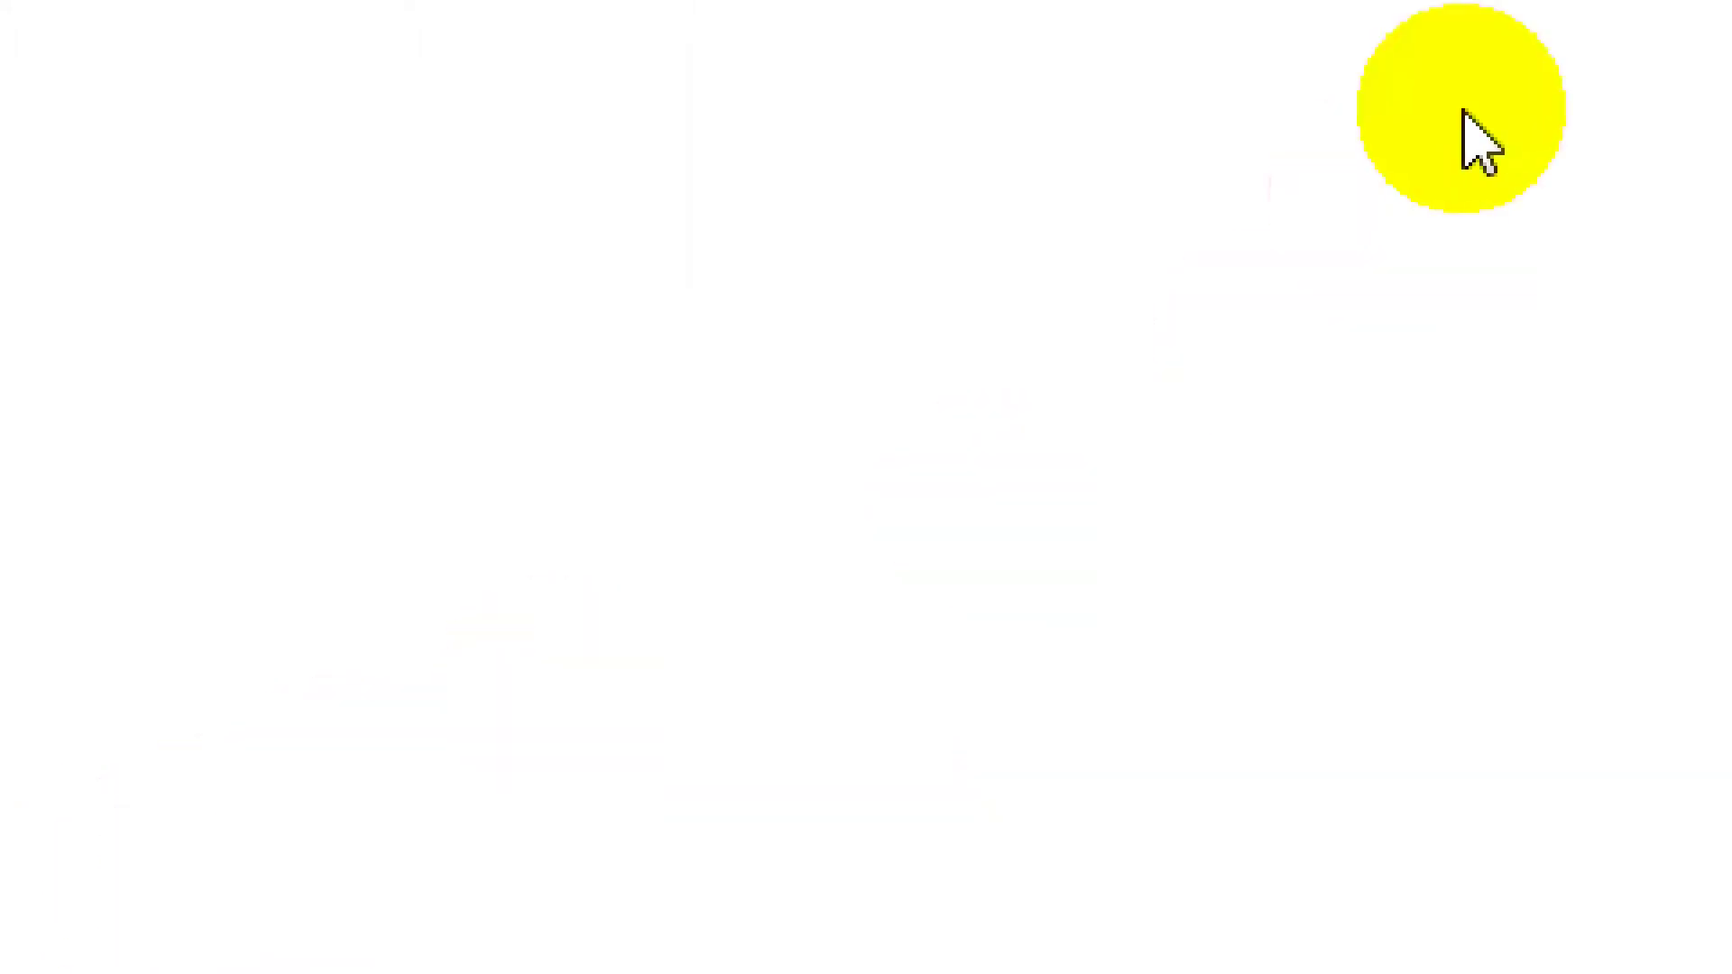
click(1396, 116)
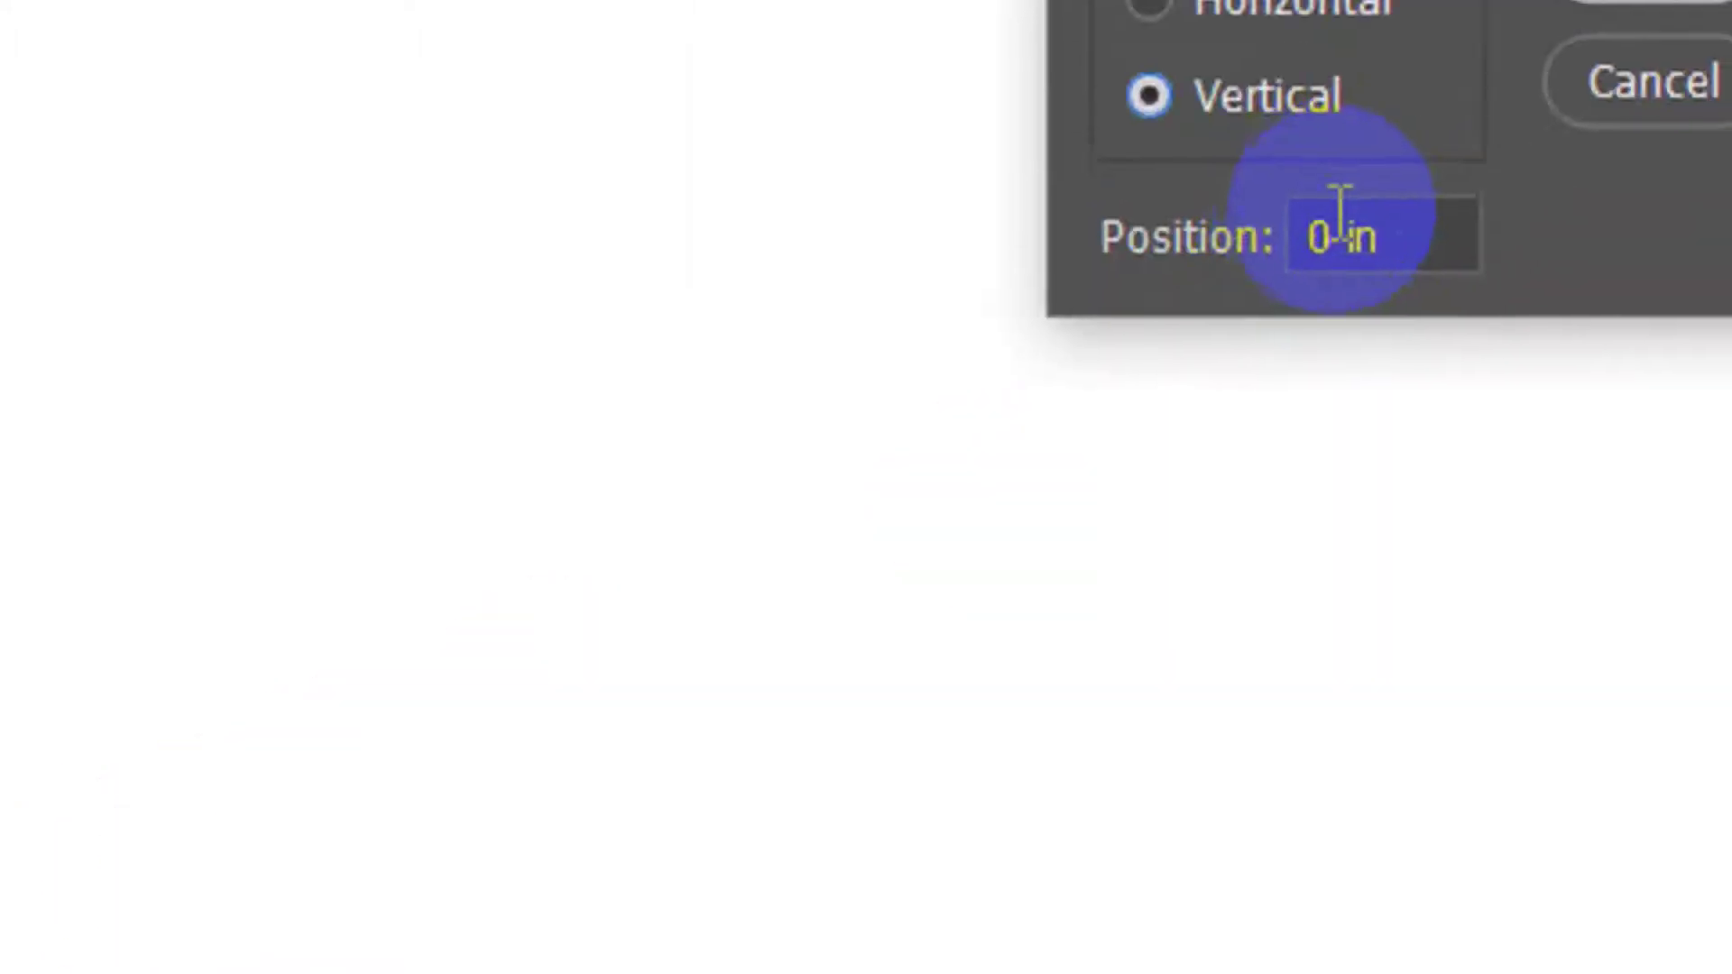
double_click(1341, 221)
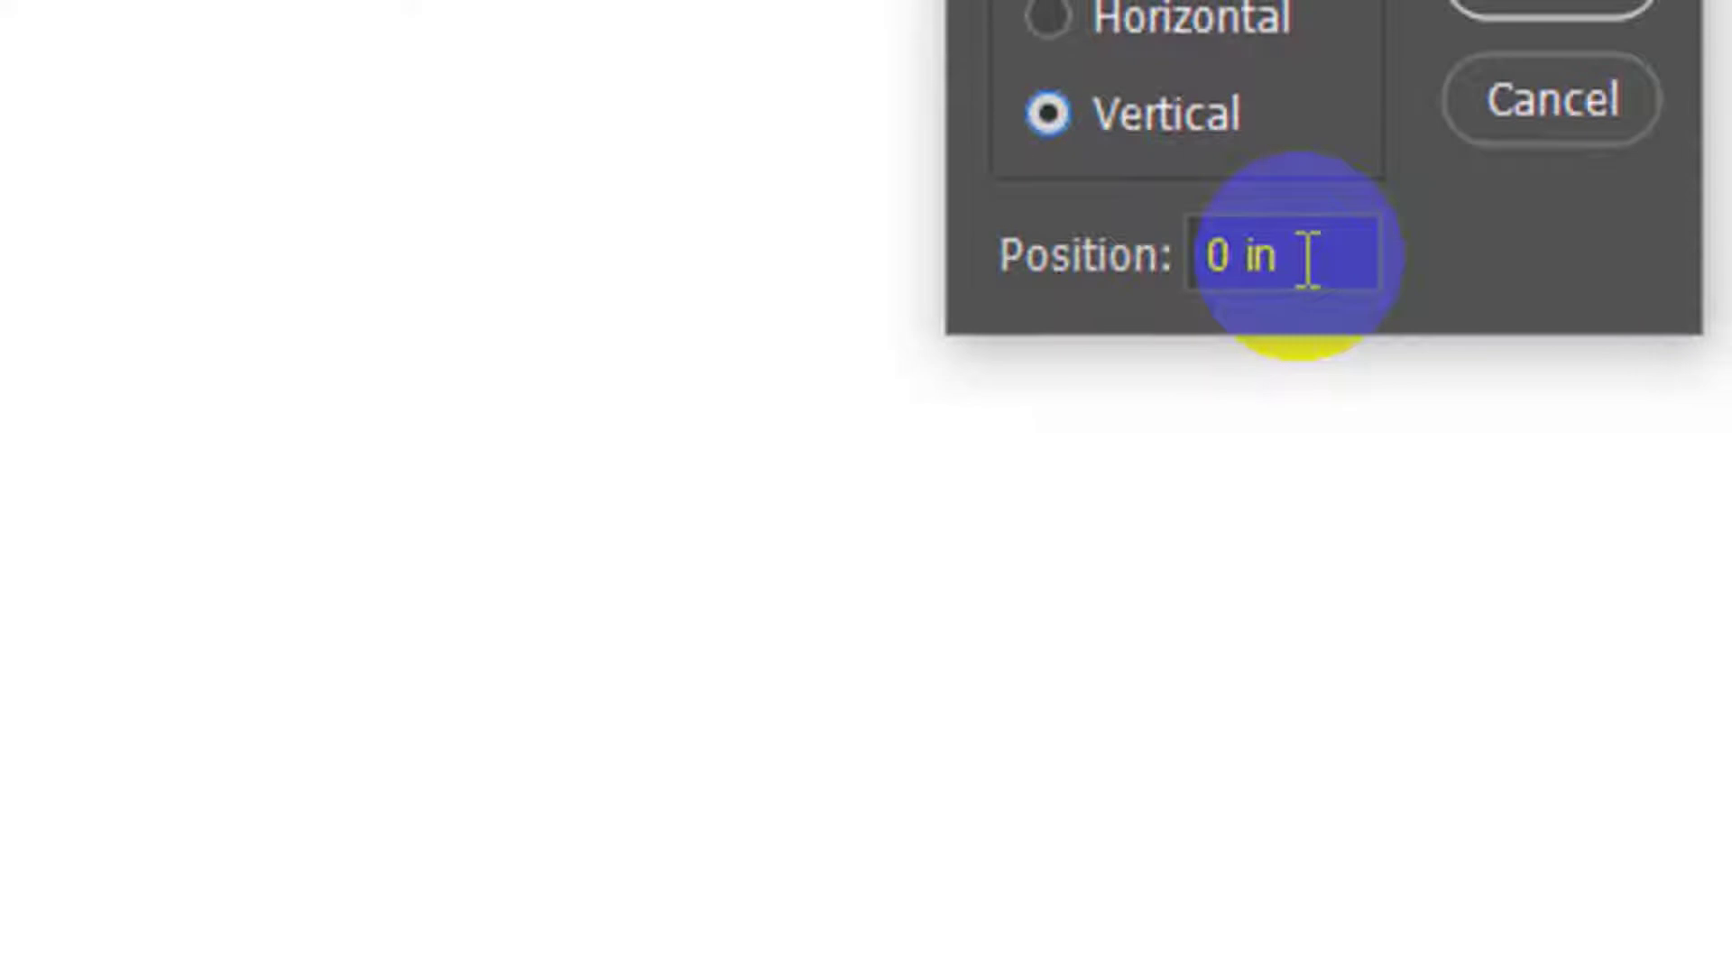
drag(1310, 262, 1146, 302)
text(5)
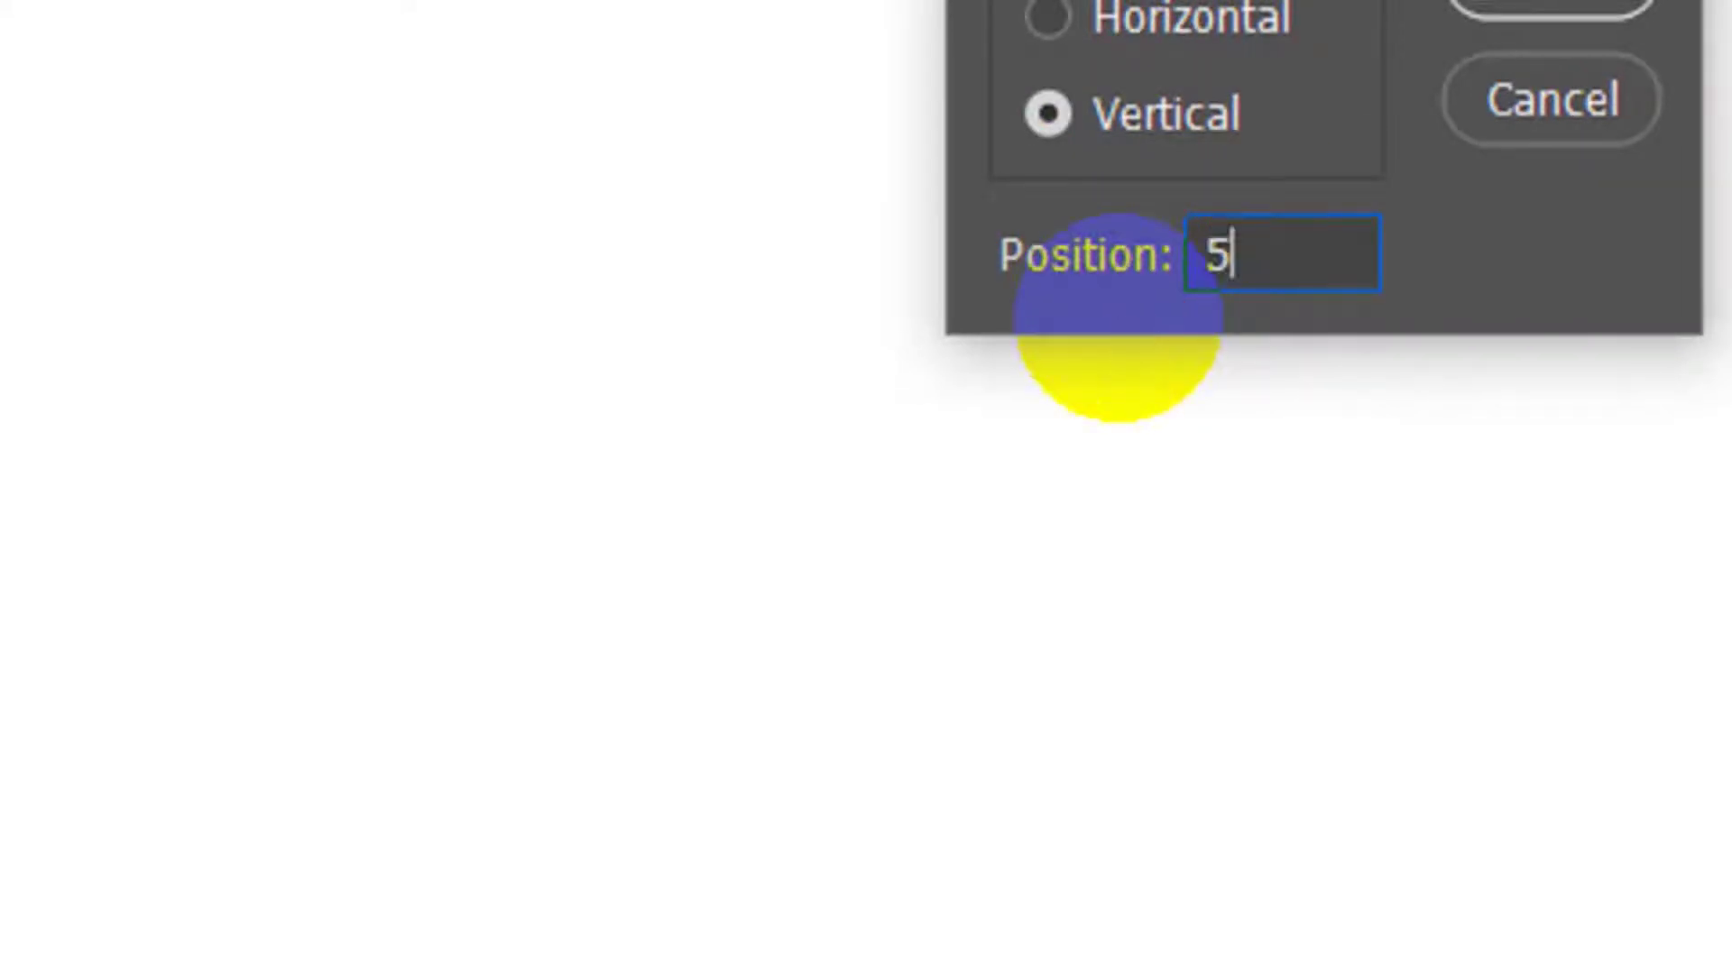
text(0)
key(Return)
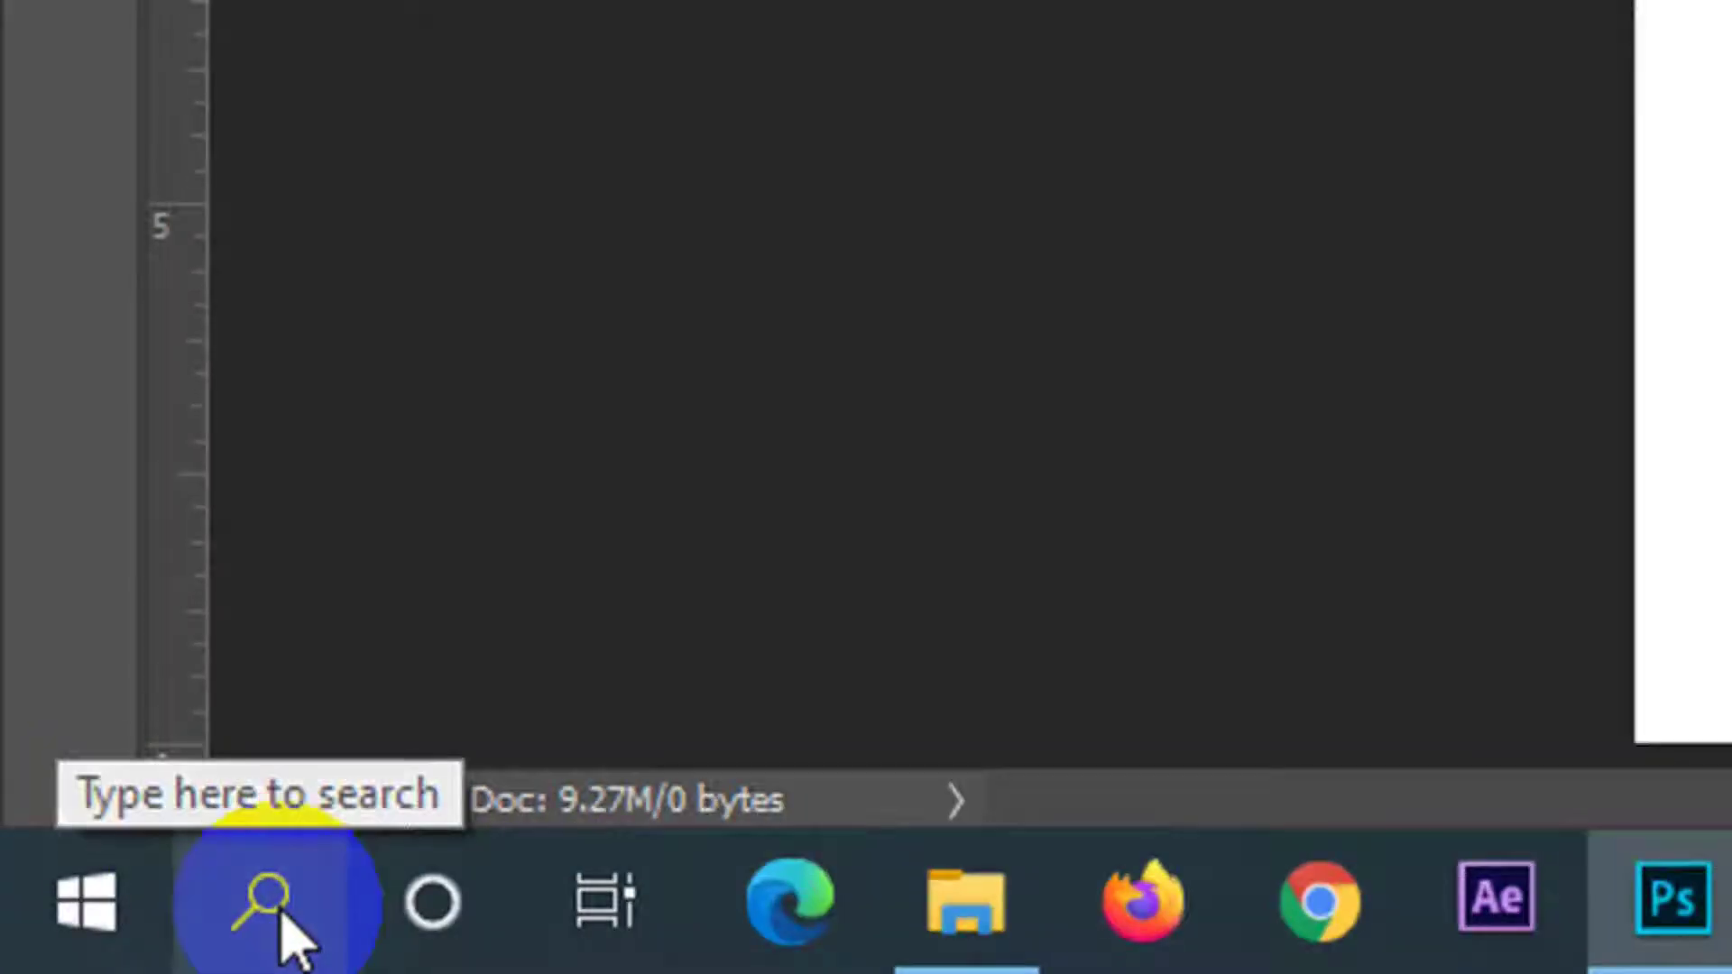
- Launch the Windows On-Screen Keyboard by searching for 'on'
click(276, 907)
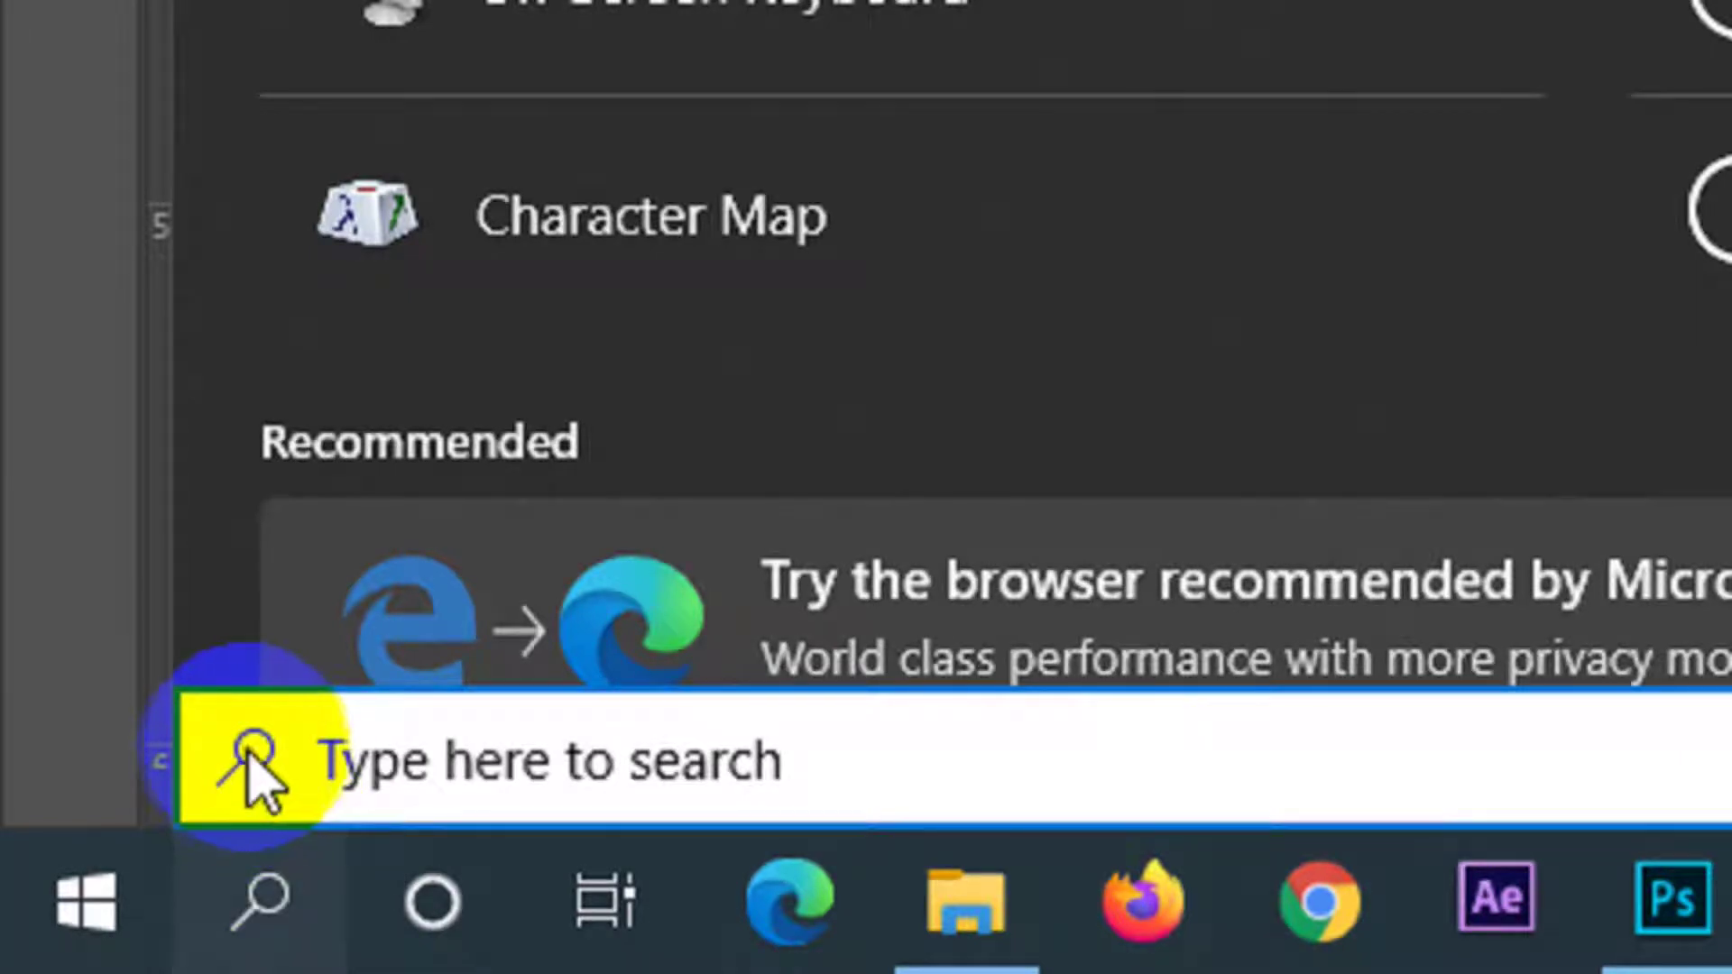
text(on)
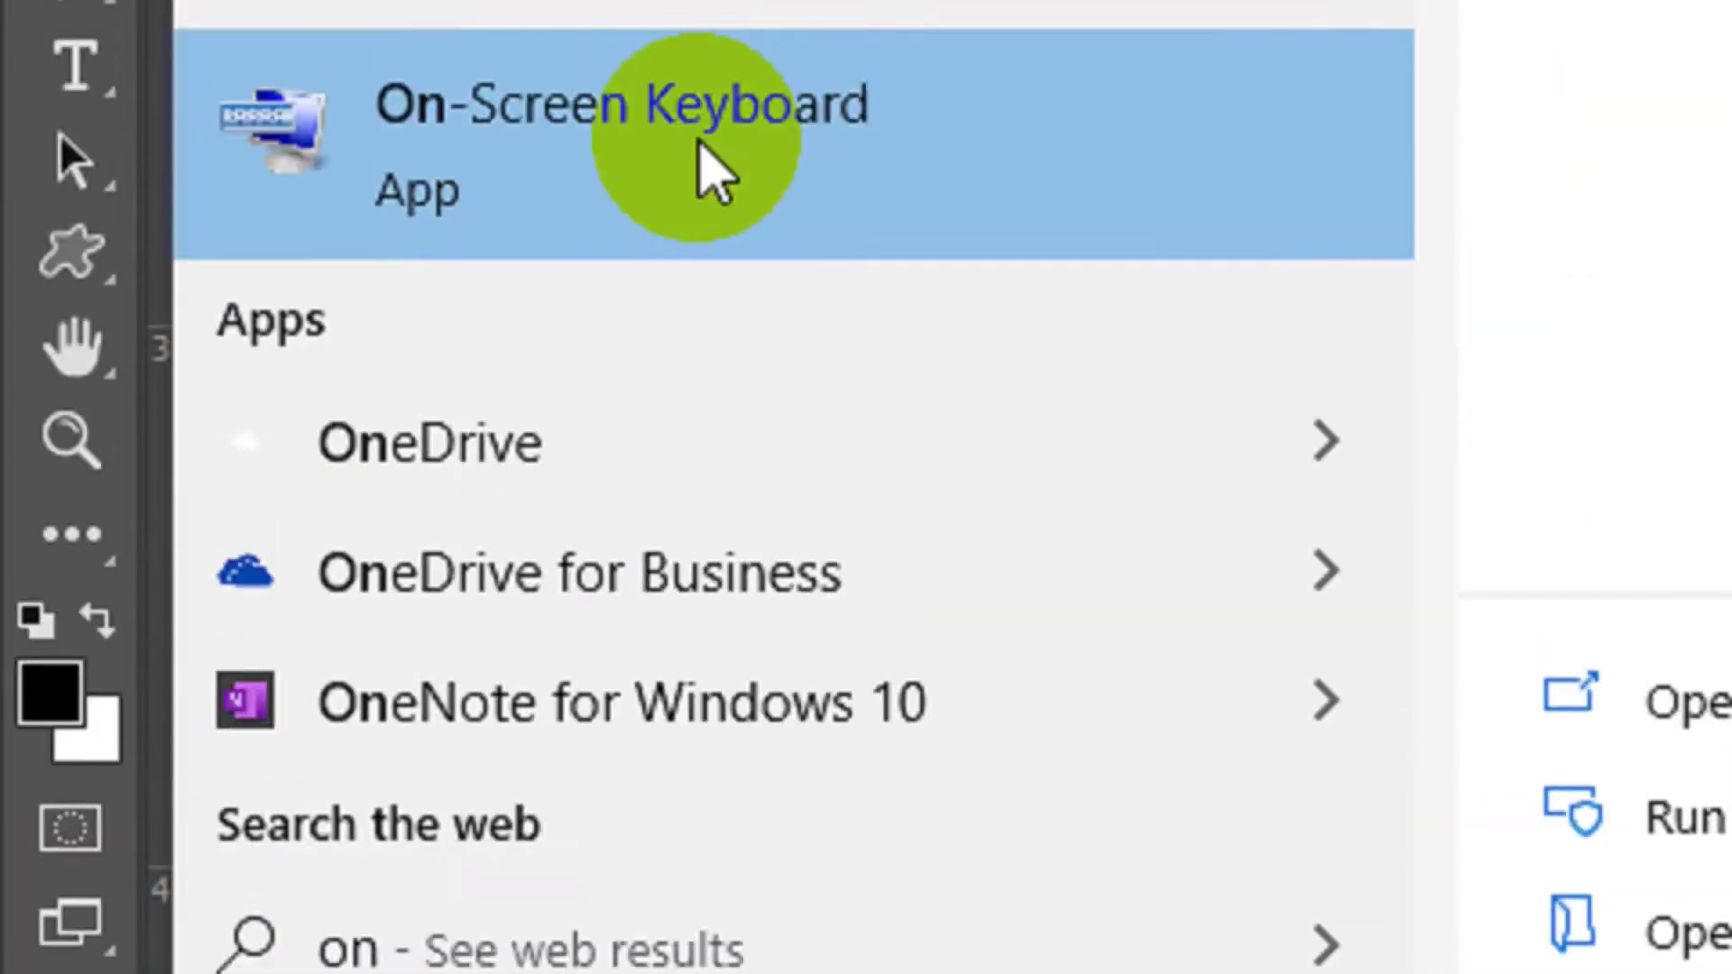
click(700, 151)
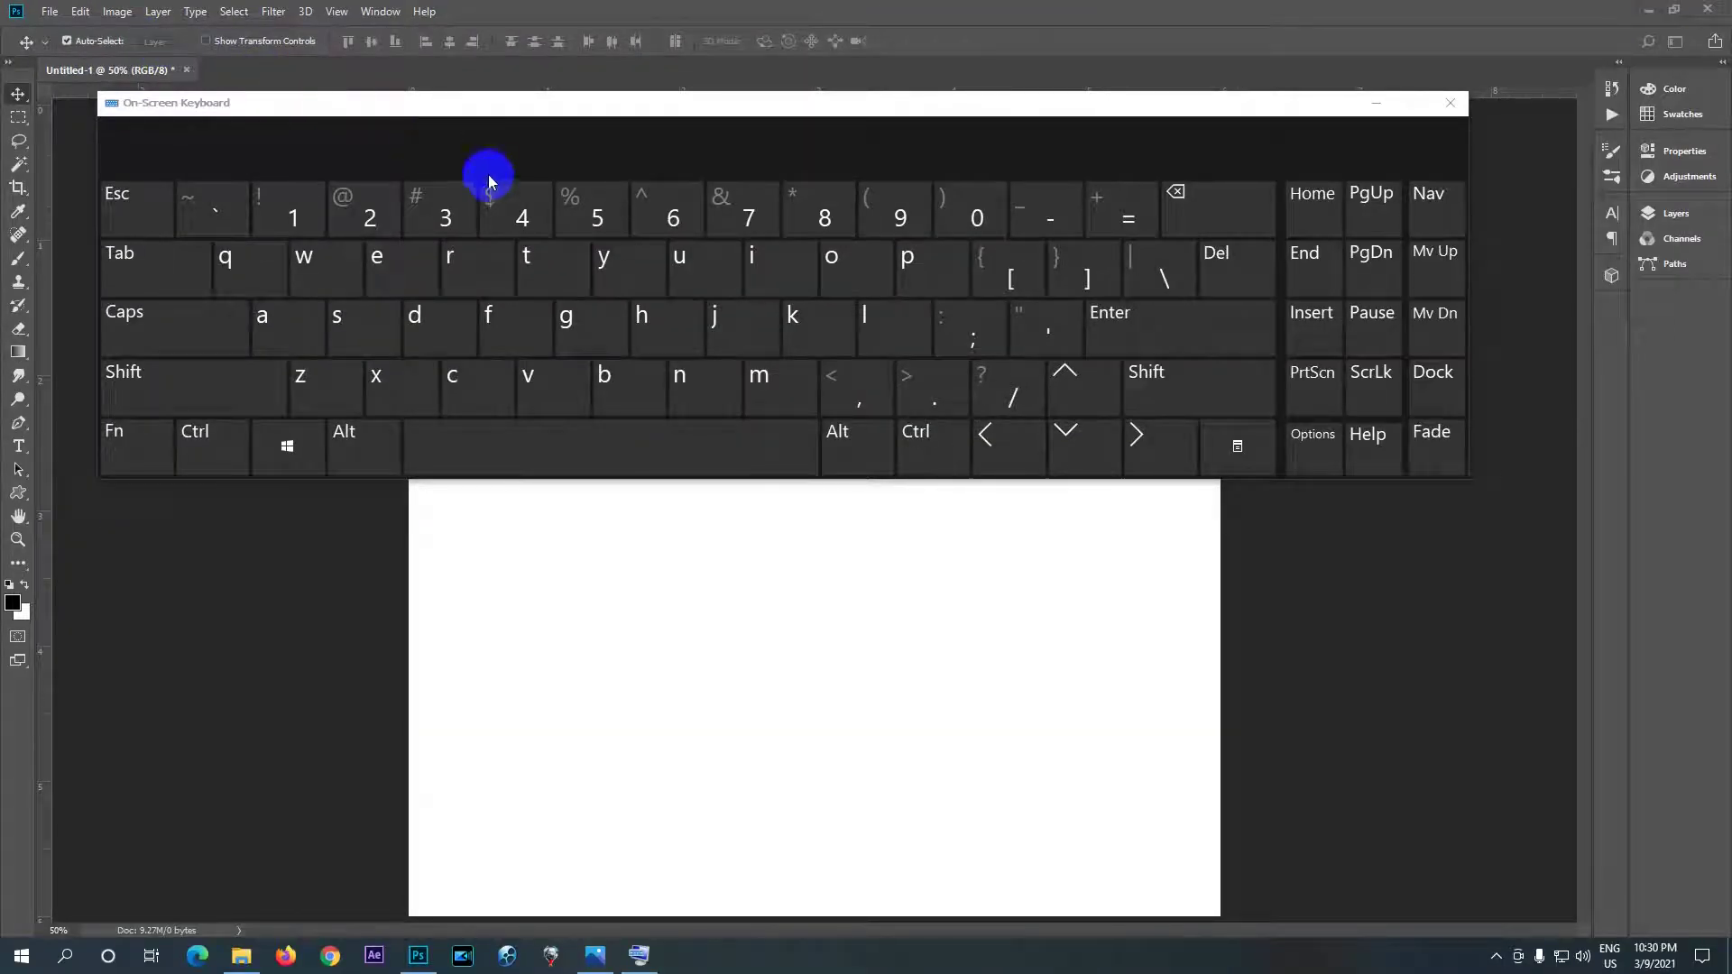
- Enter a percent sign with Shift+5 on the on-screen keyboard, then minimize it
click(457, 203)
click(278, 327)
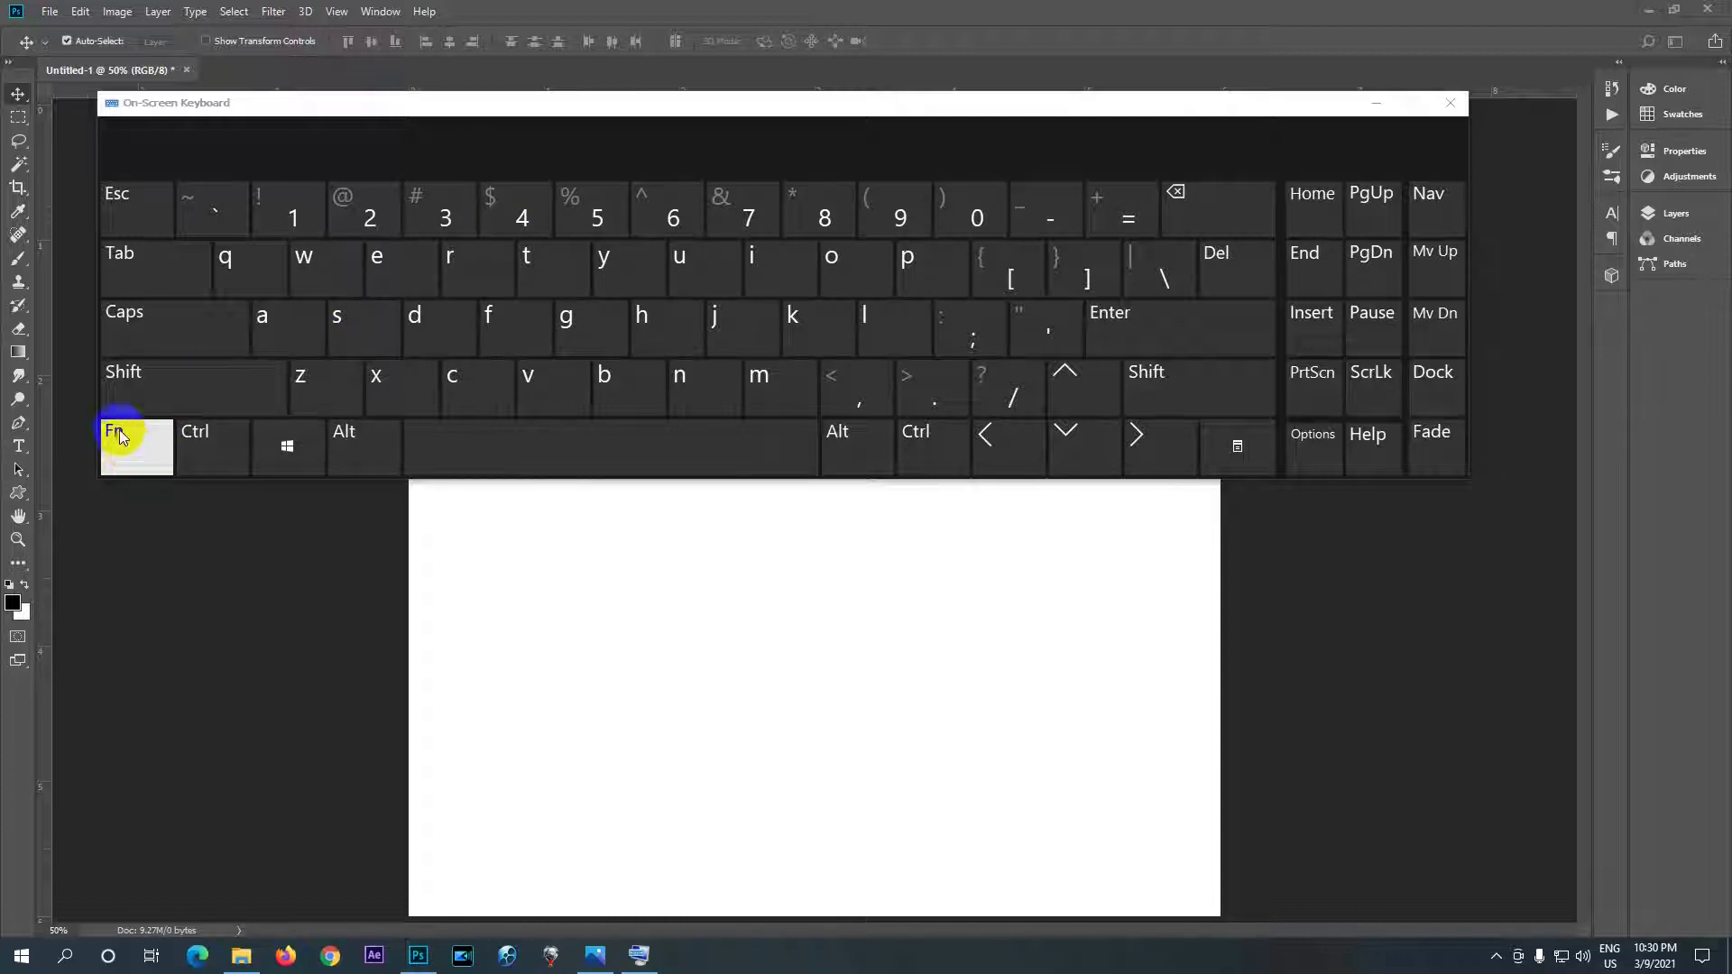
click(116, 396)
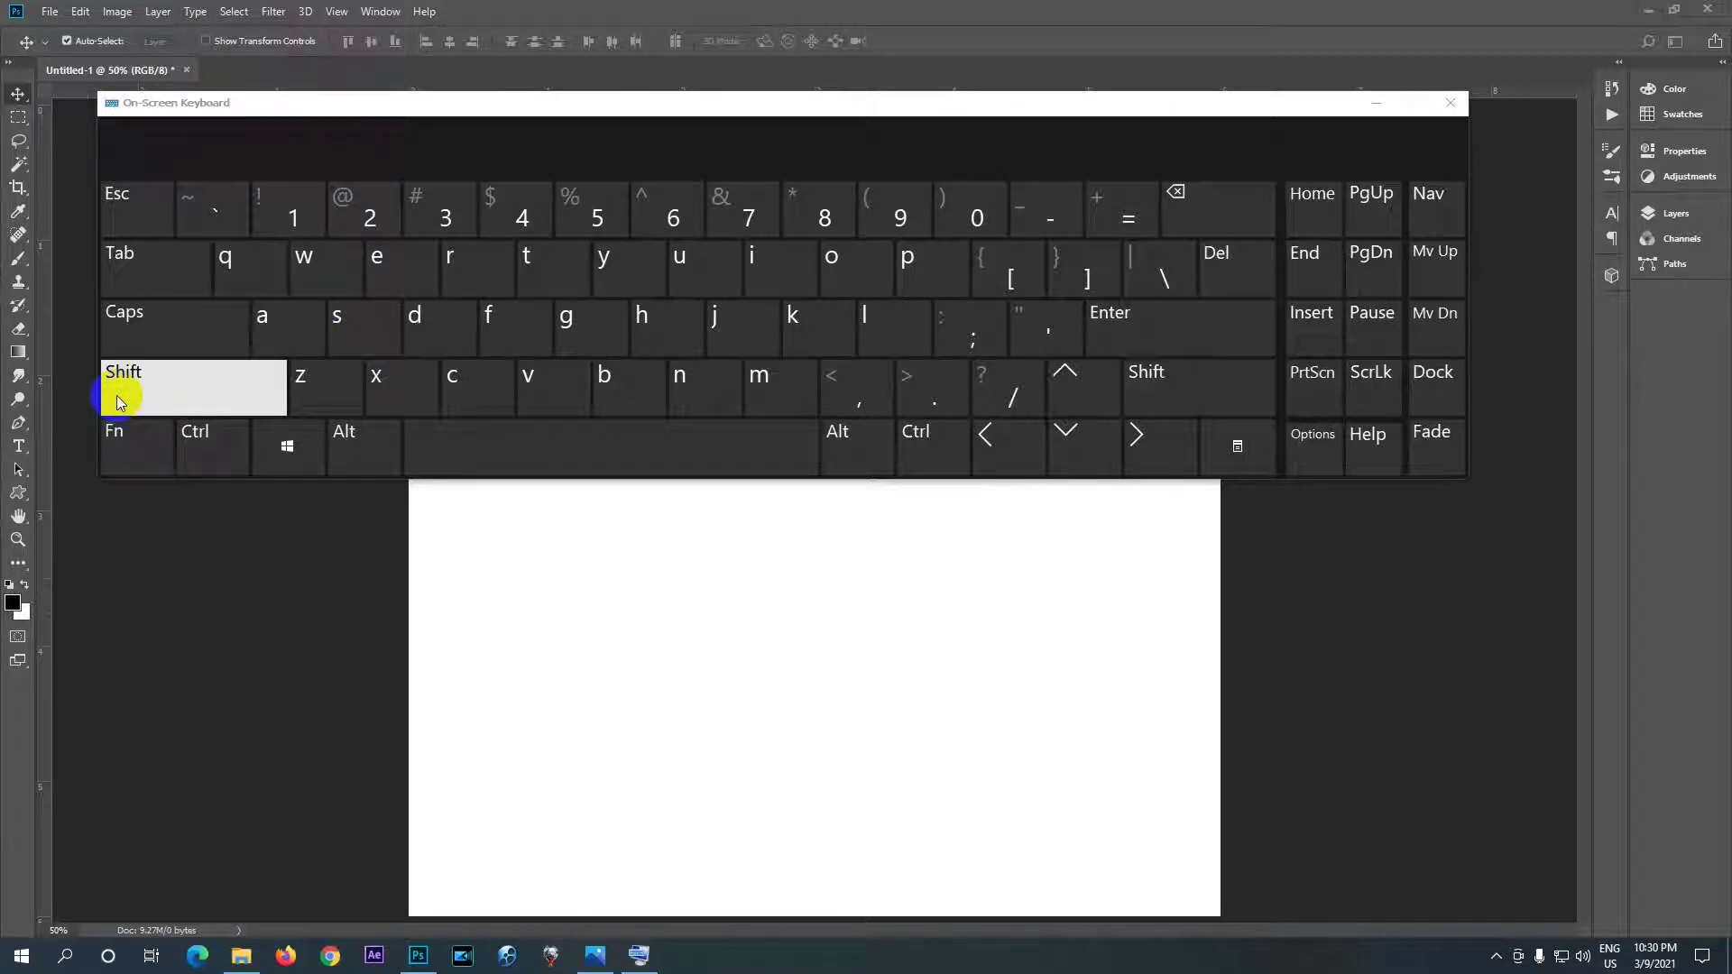
click(596, 217)
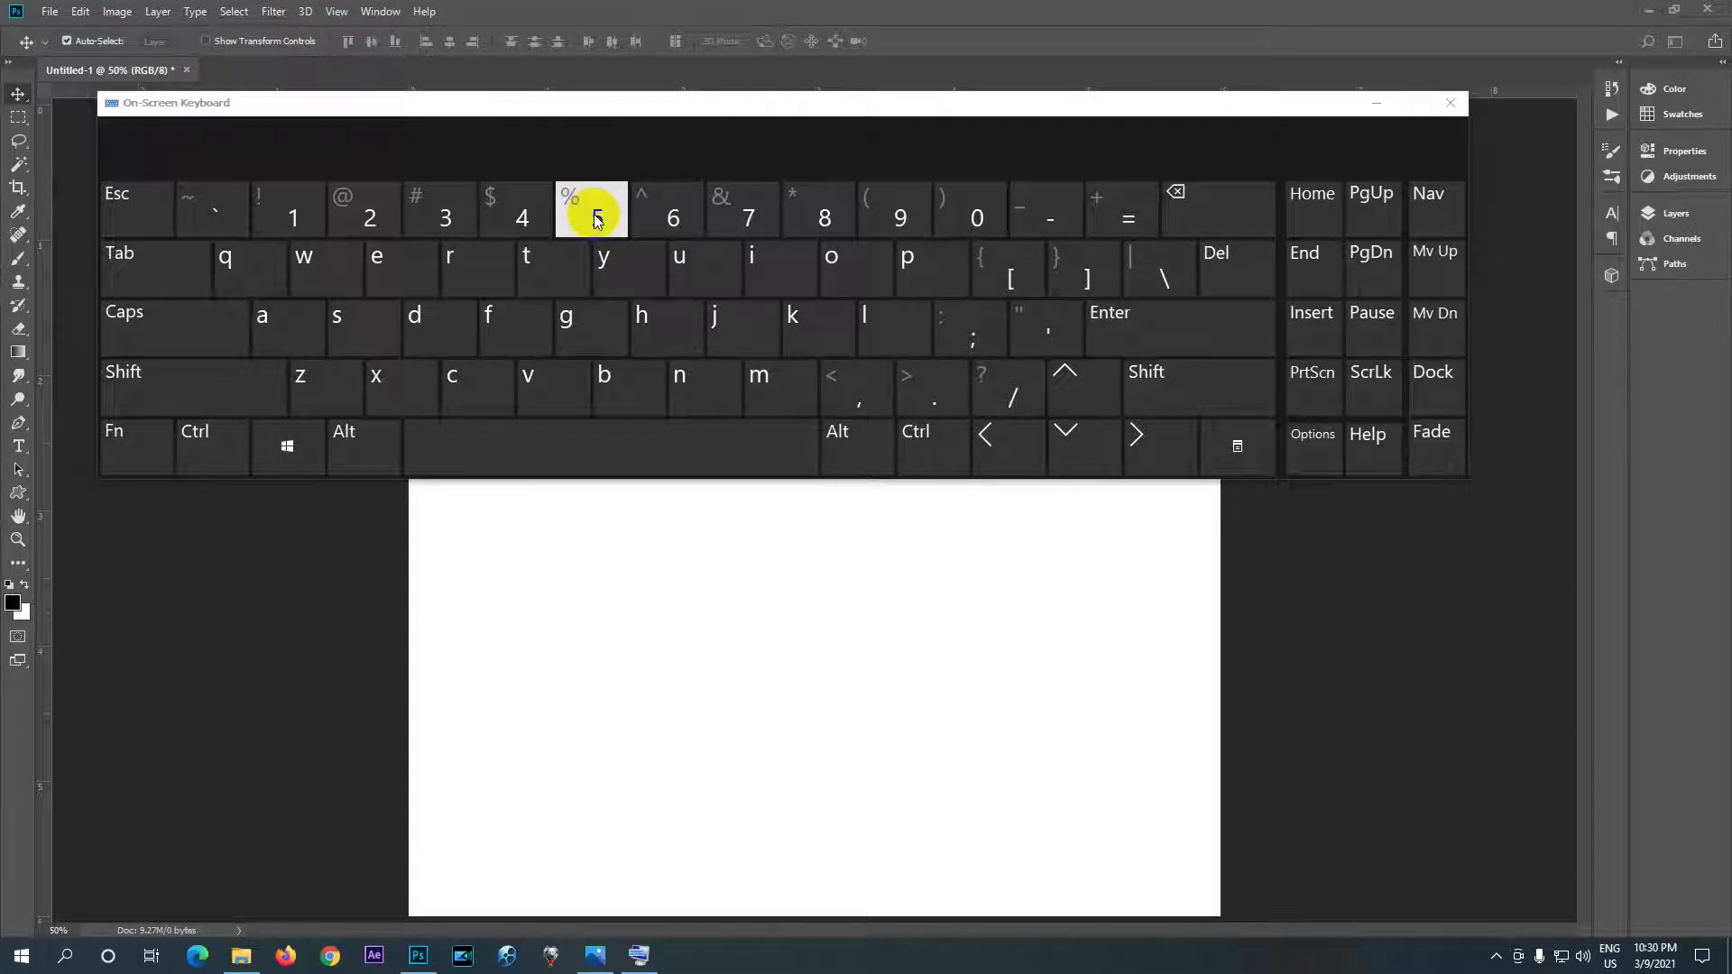
click(159, 391)
click(539, 233)
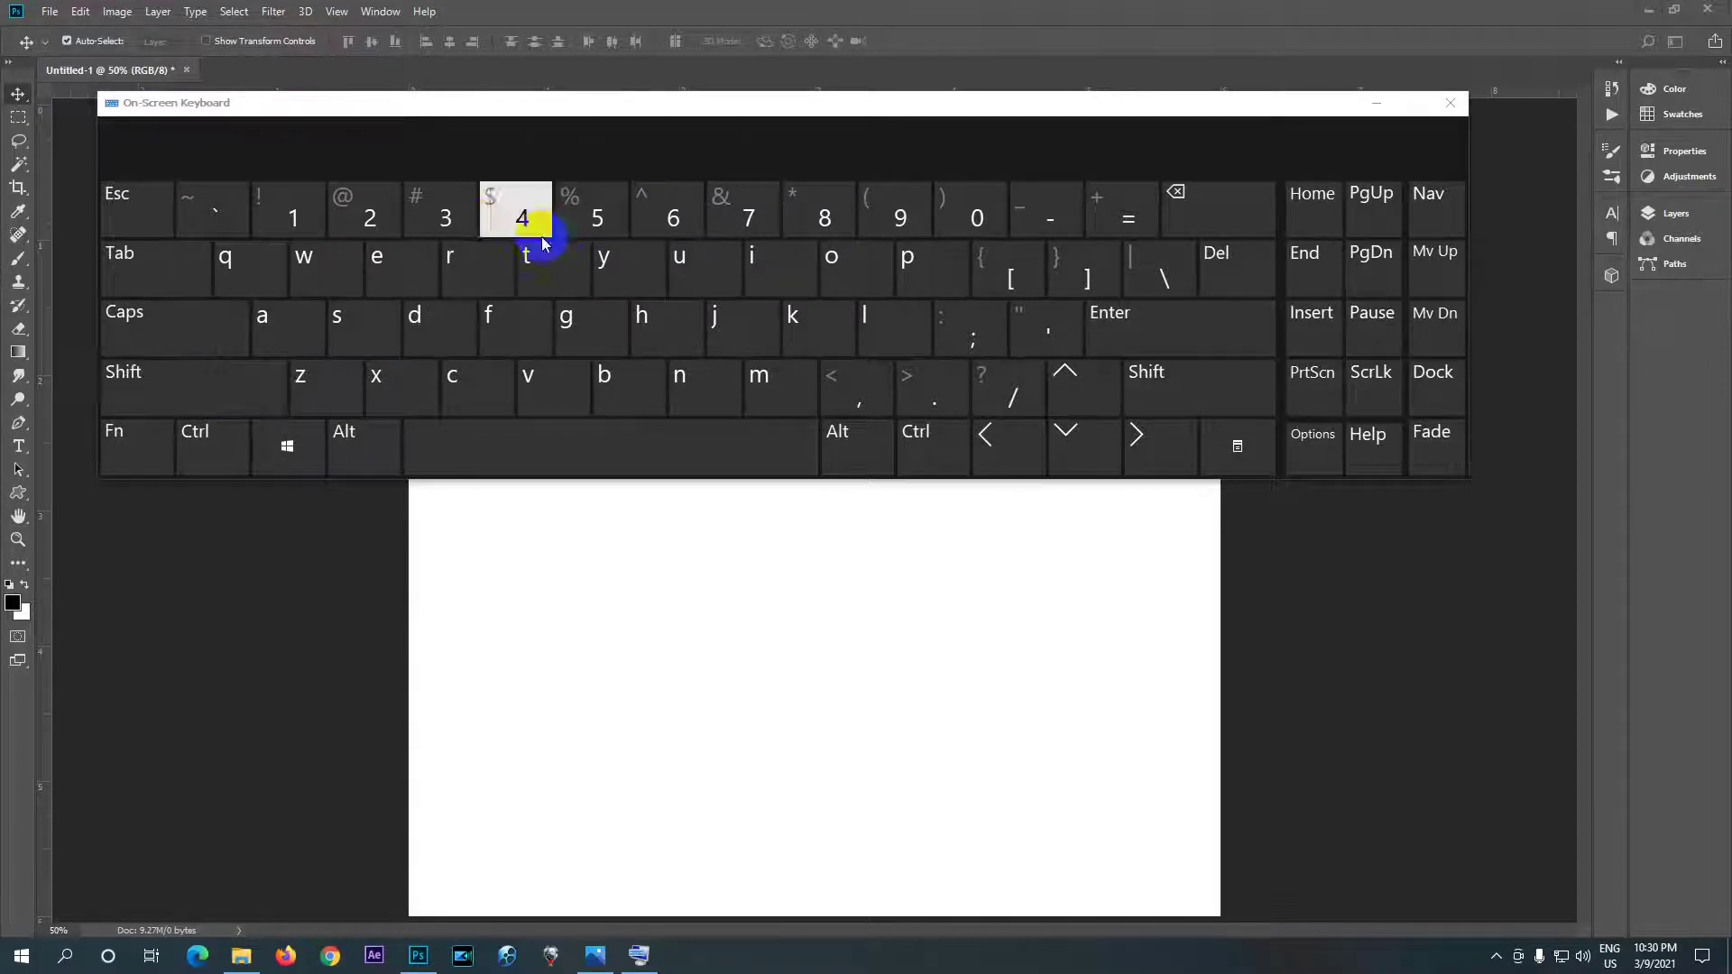
click(603, 208)
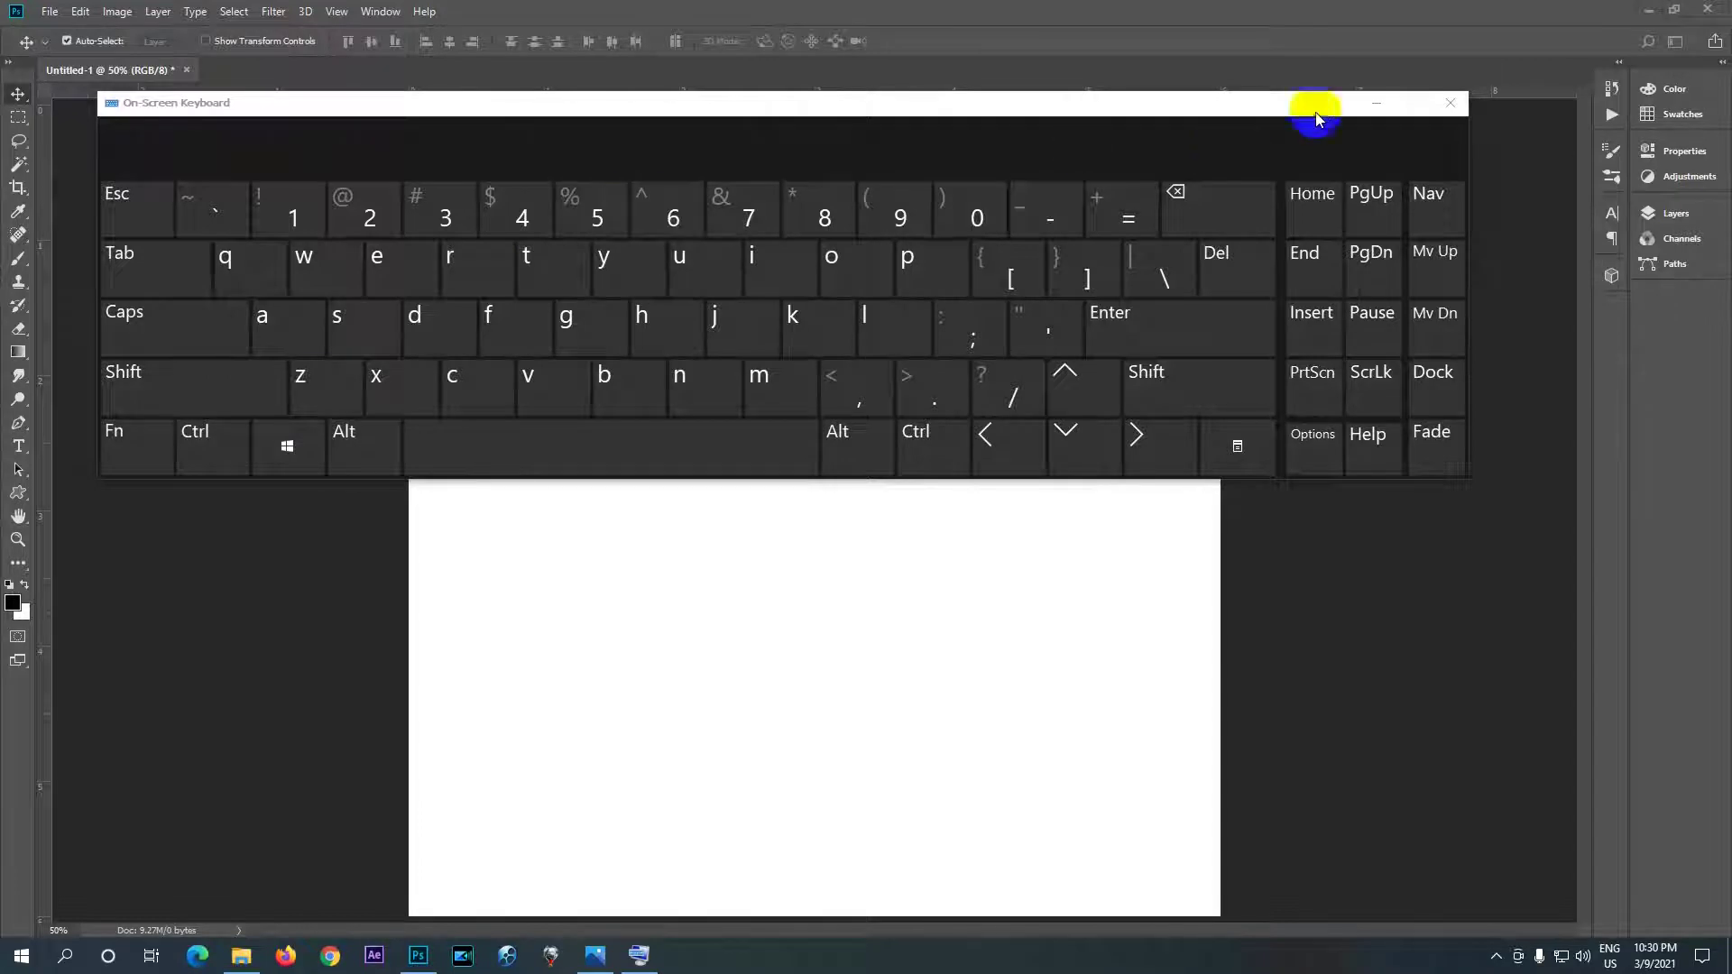
click(1378, 107)
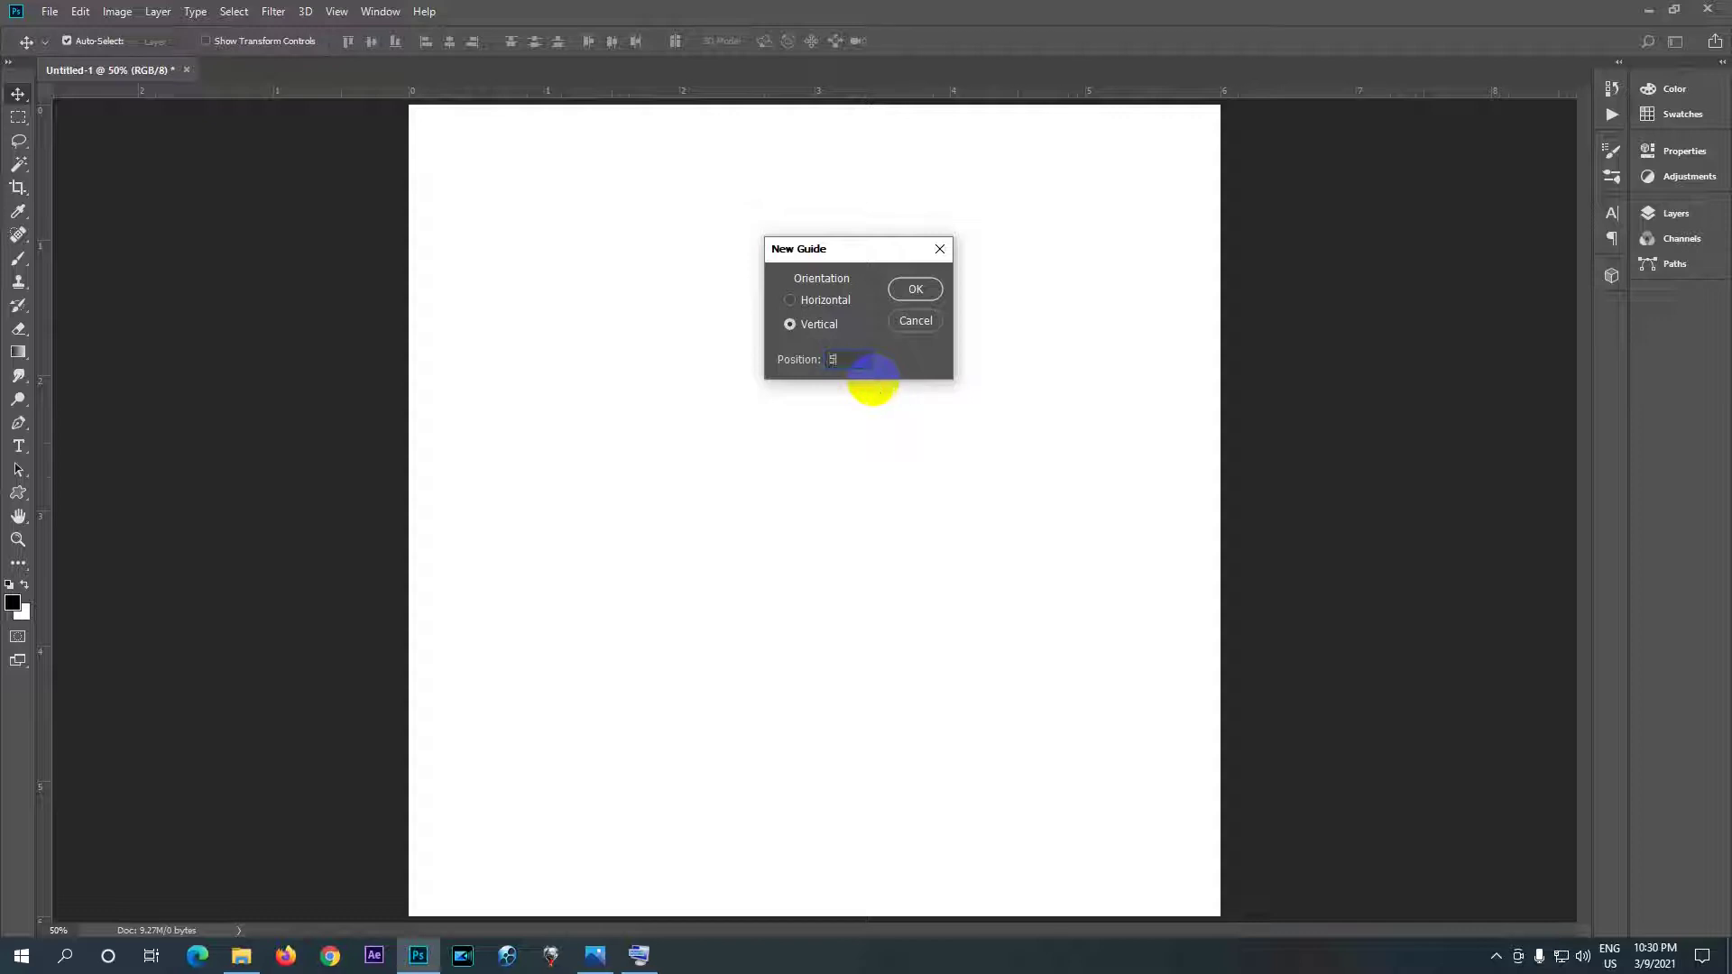
- Place the vertical guide and a horizontal guide at 50%, crossing at the canvas centre
text(0%)
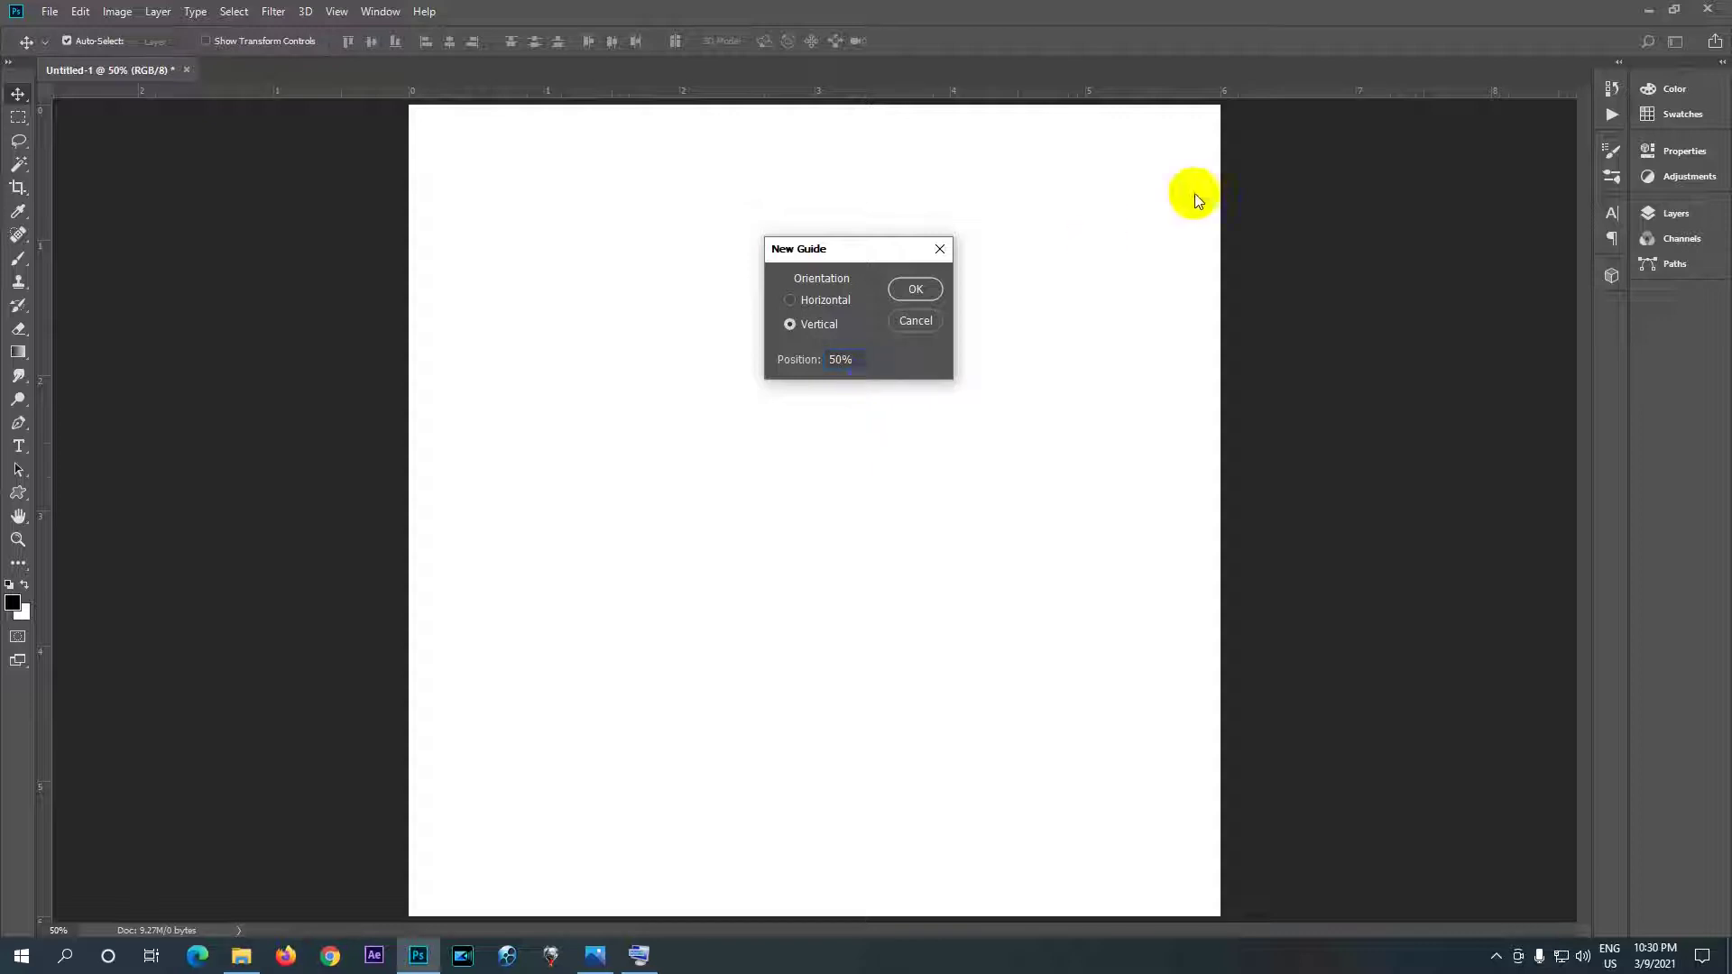
click(912, 292)
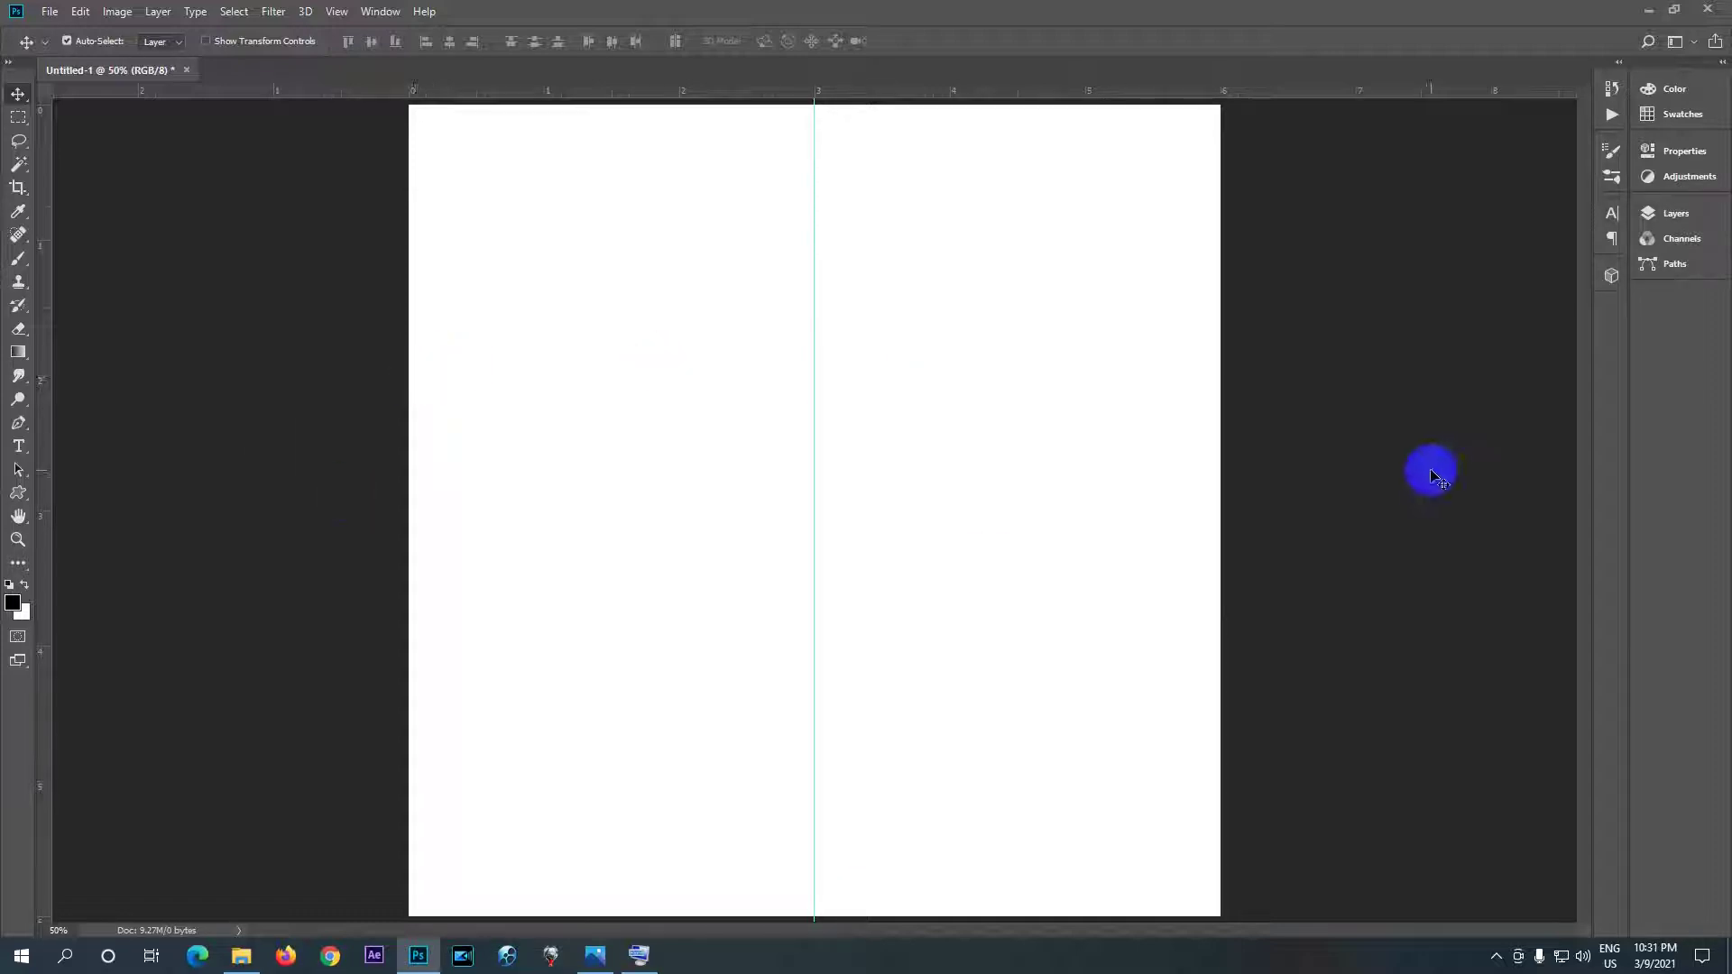
click(339, 14)
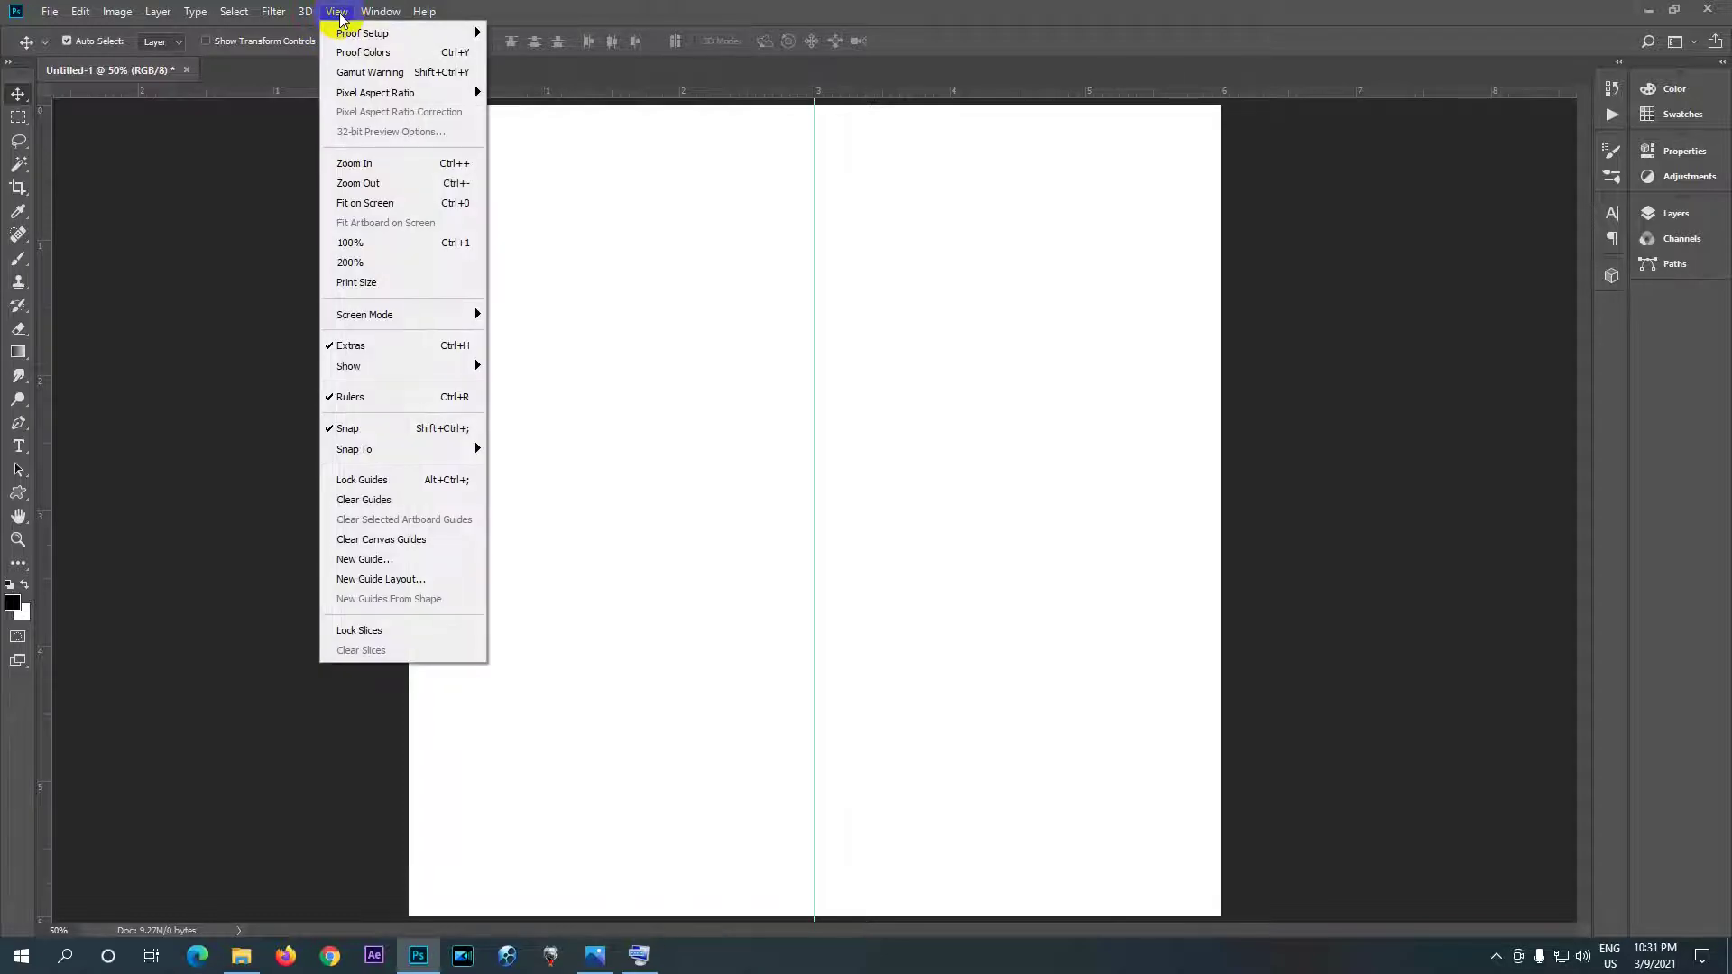
click(362, 558)
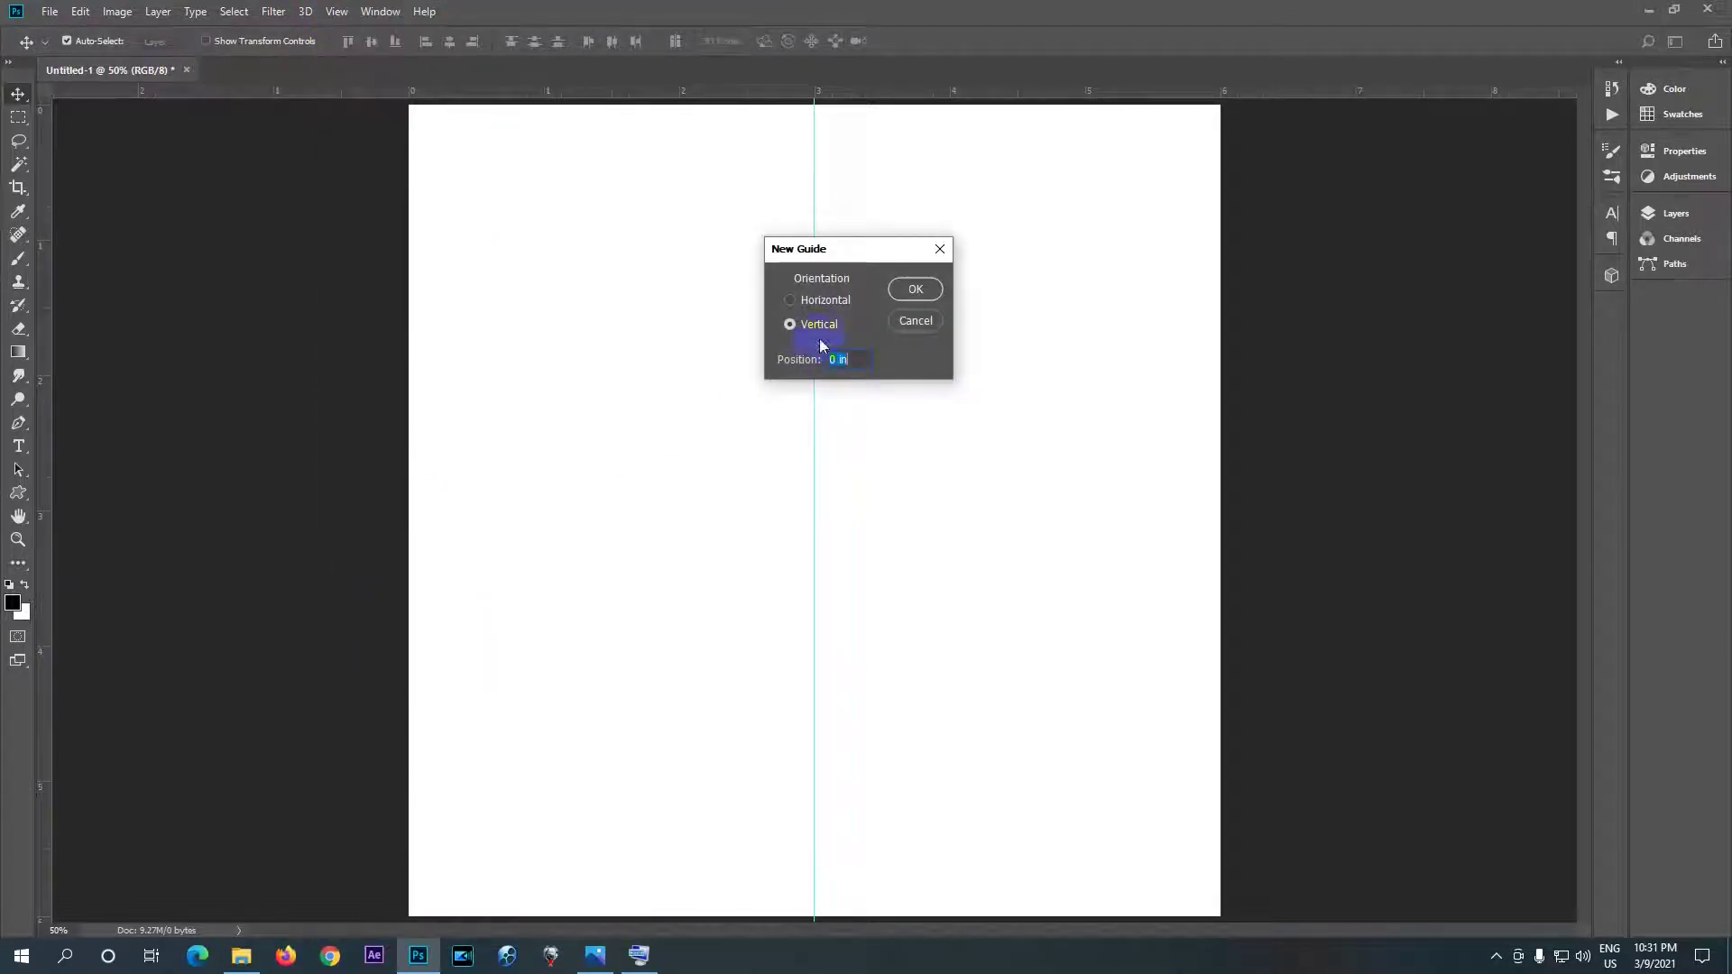
click(791, 303)
drag(803, 362, 816, 366)
text(50)
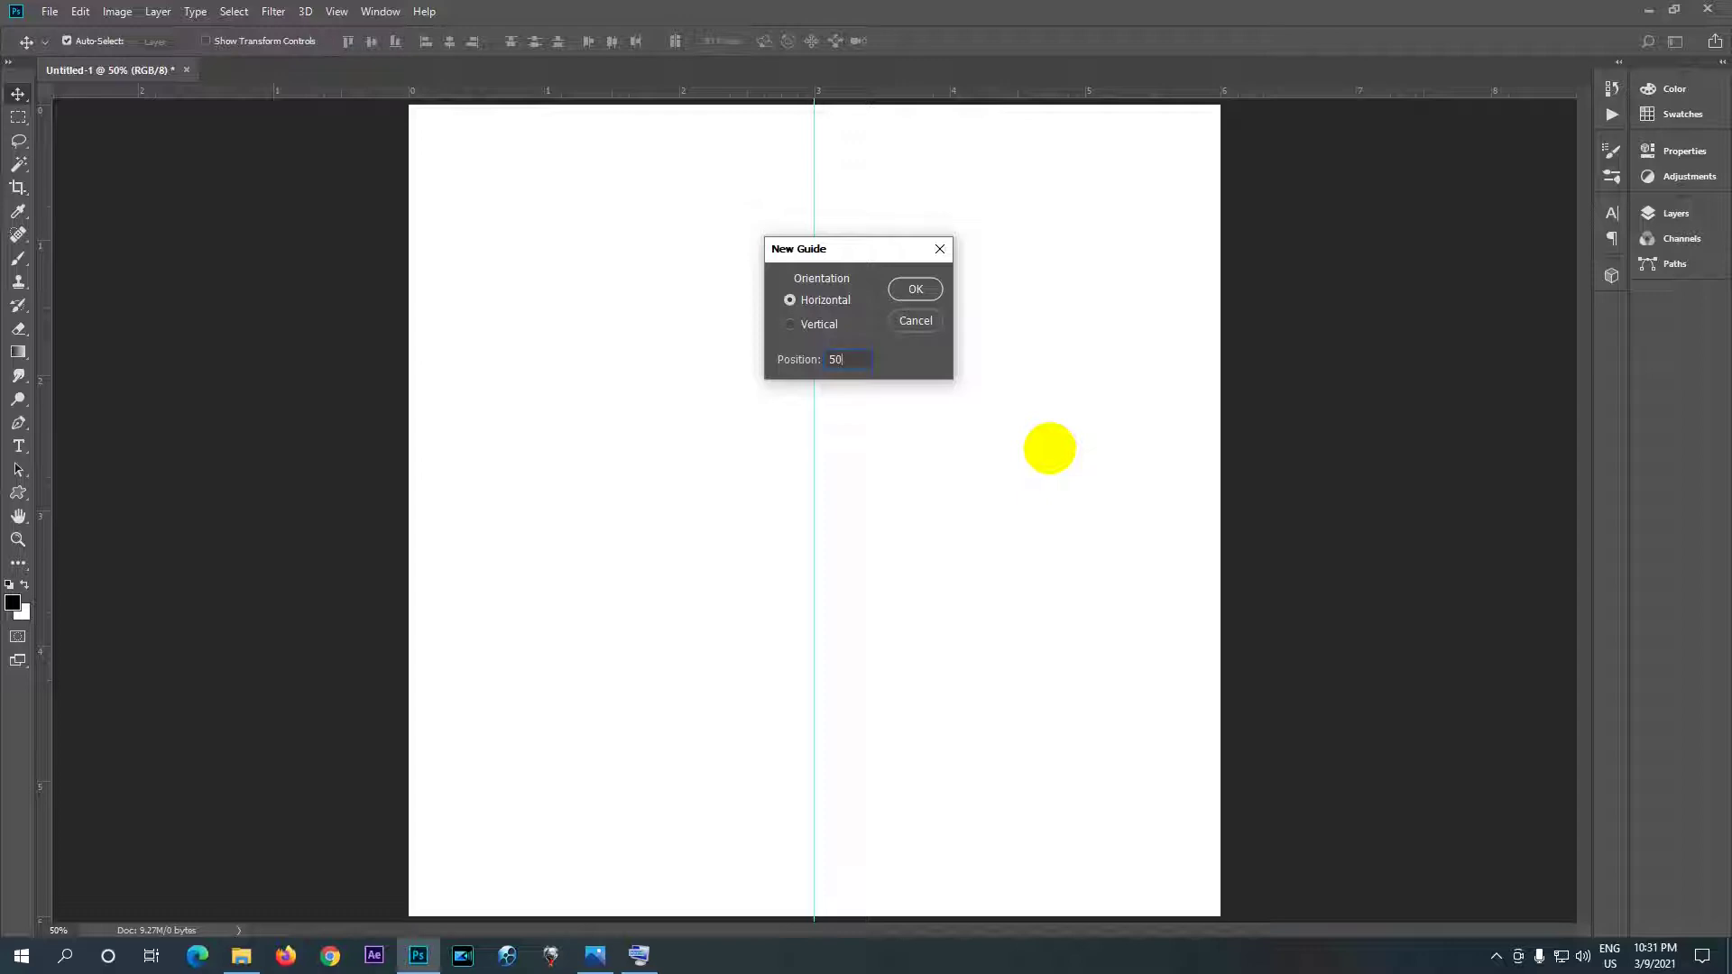
text(%)
click(914, 288)
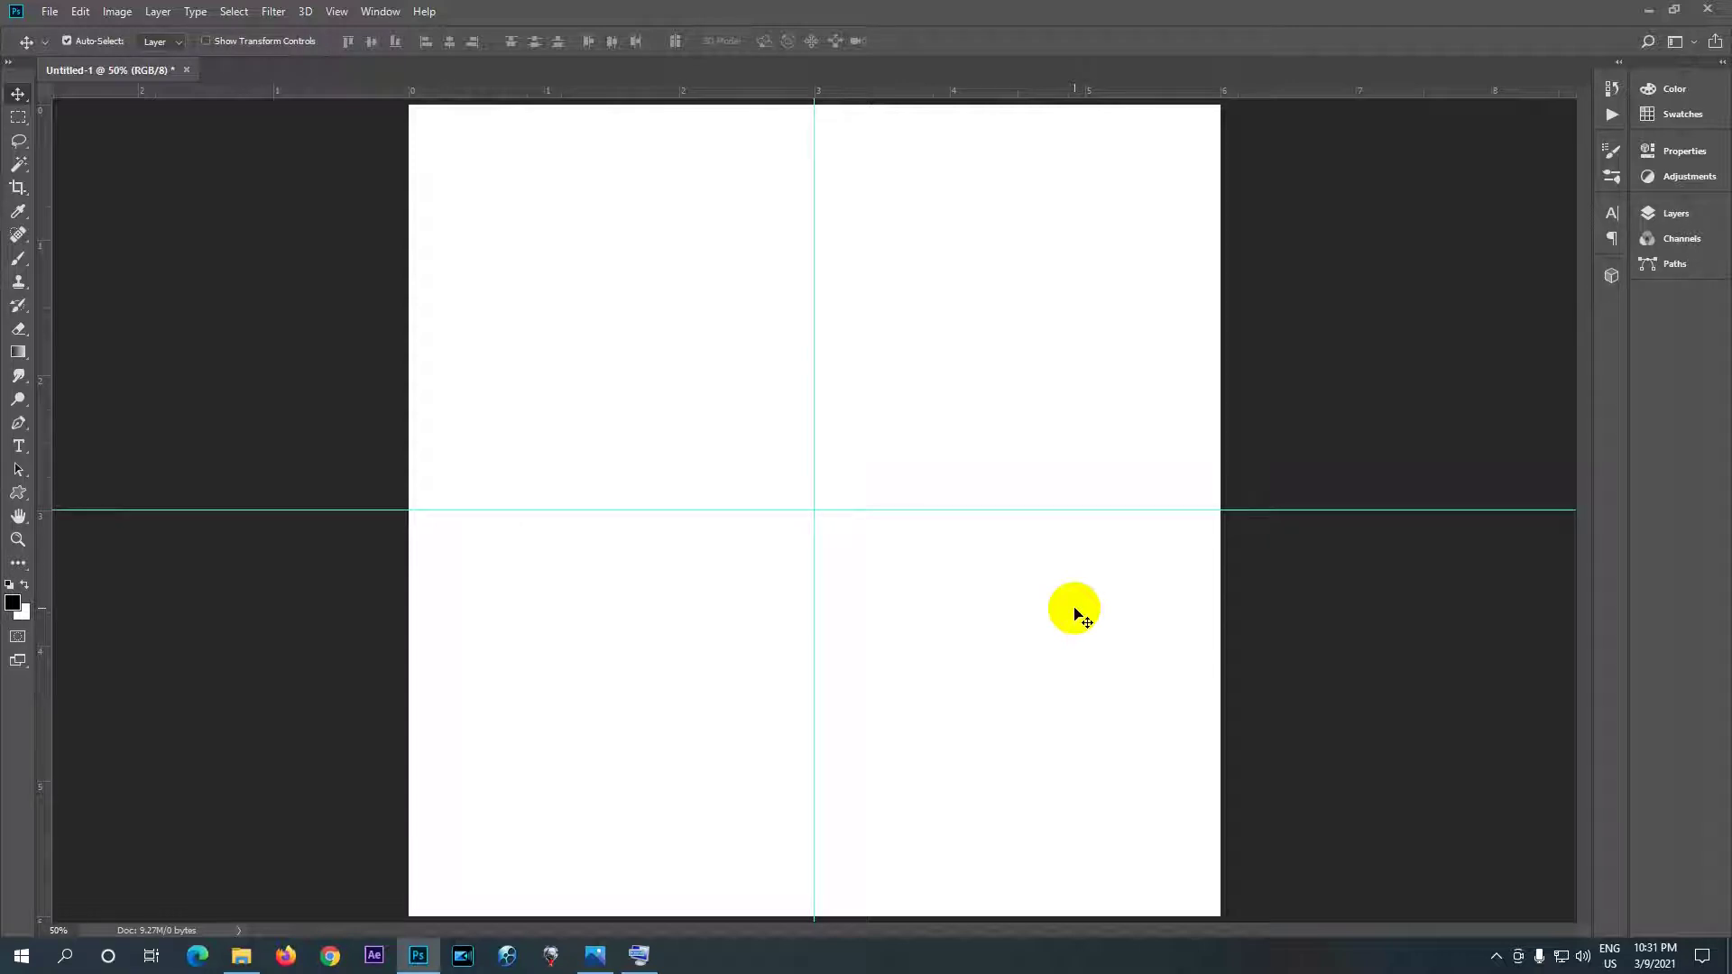
- Open KOHLAKYAW LOGO.jpg as a reference, then return to Untitled-1
click(49, 13)
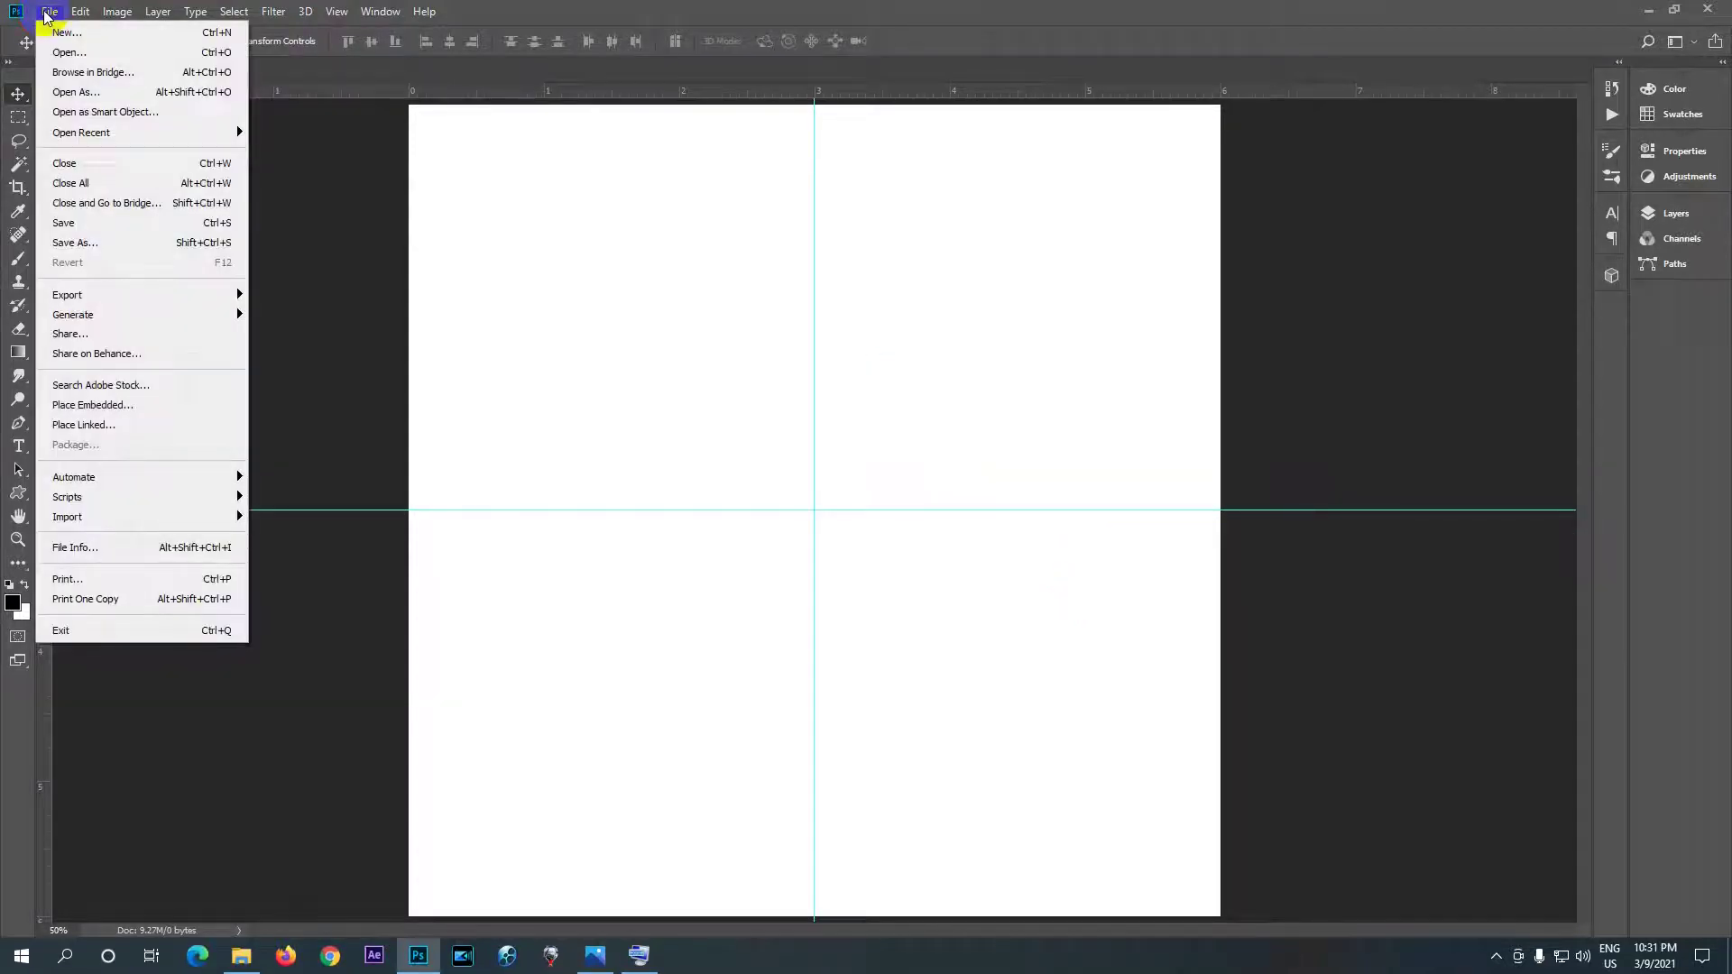
click(56, 52)
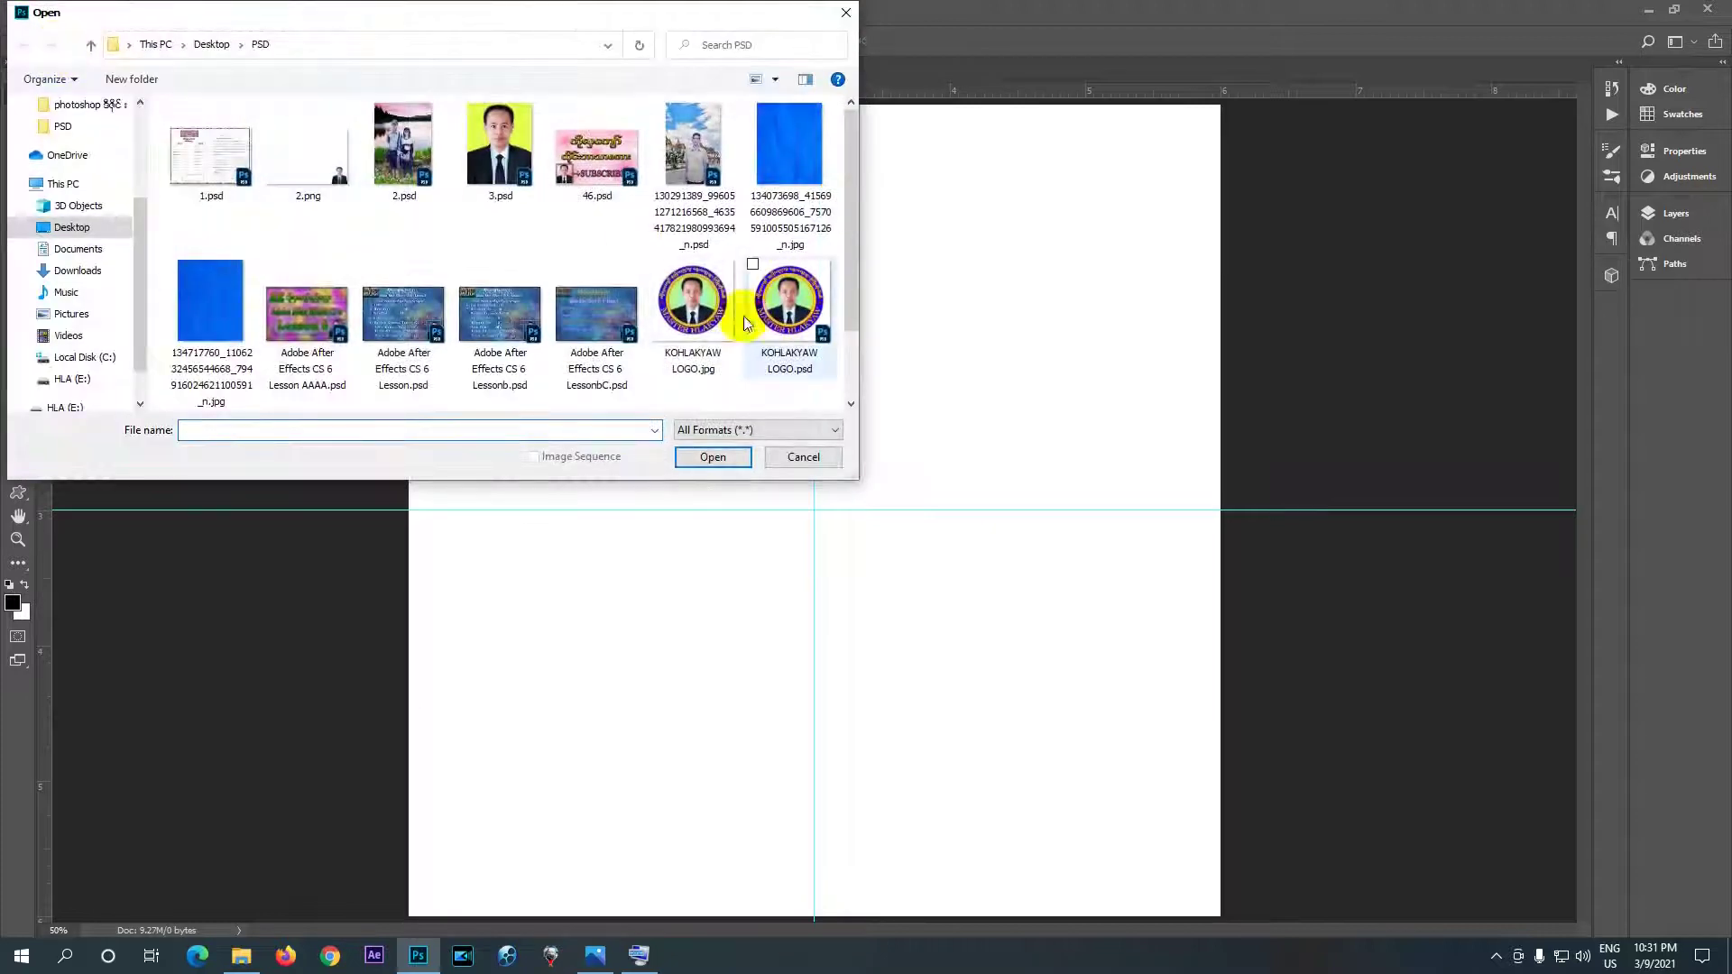
click(699, 307)
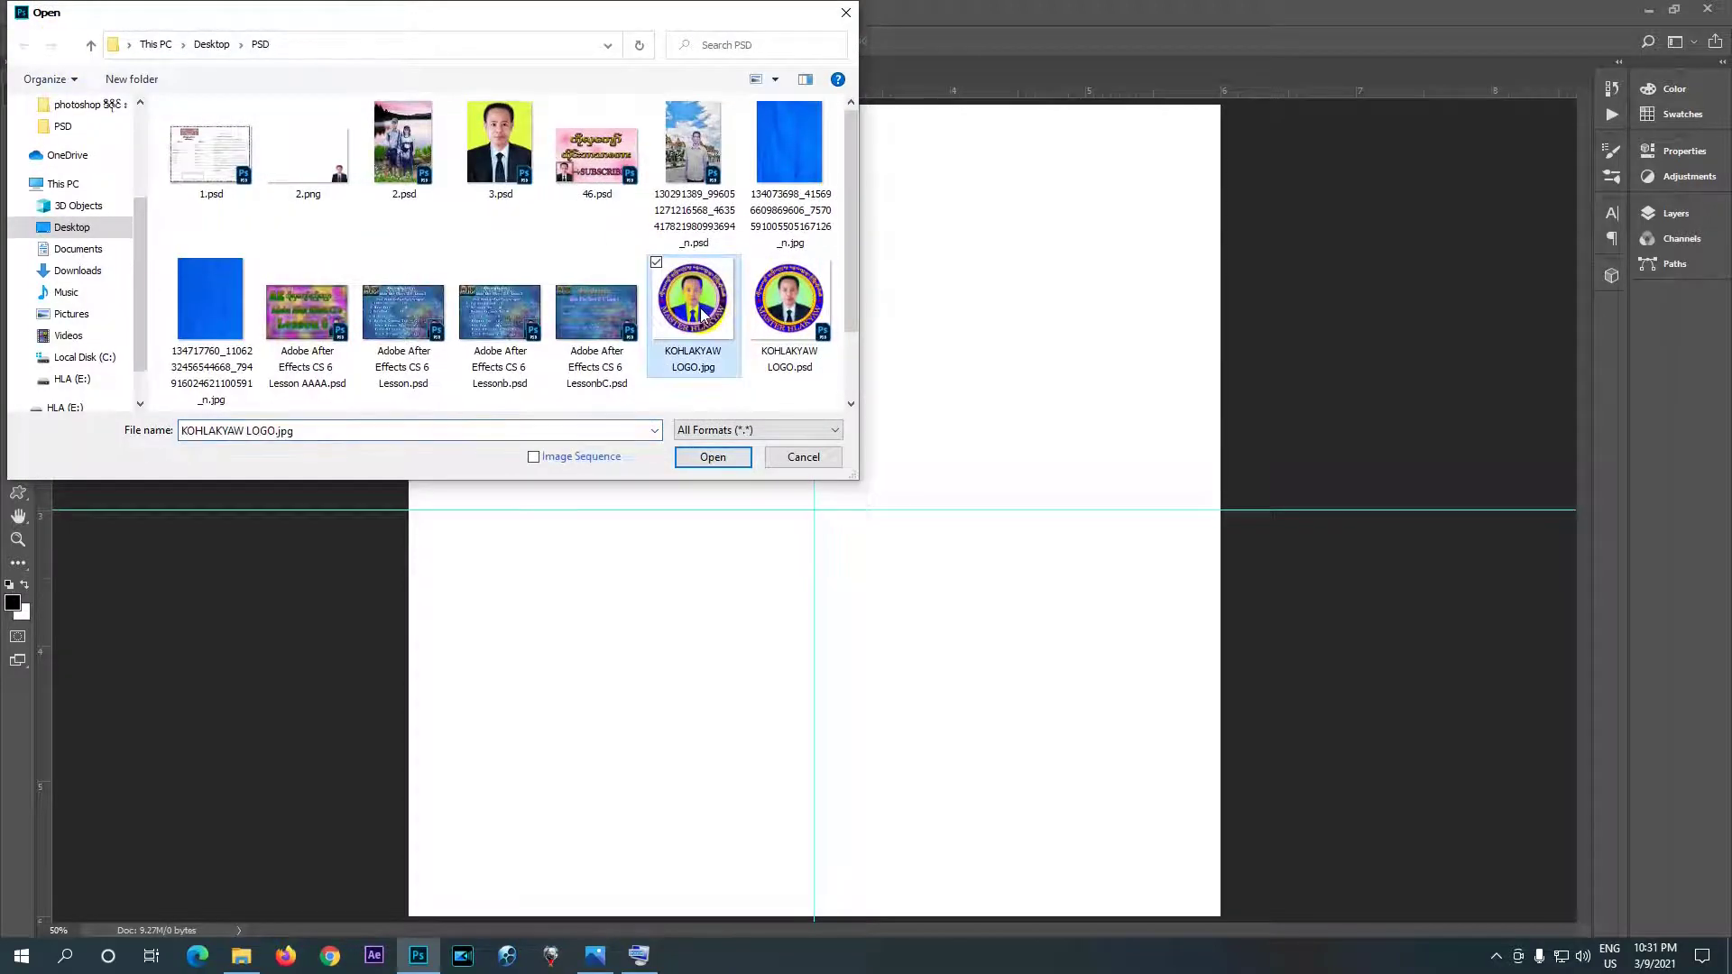
click(712, 457)
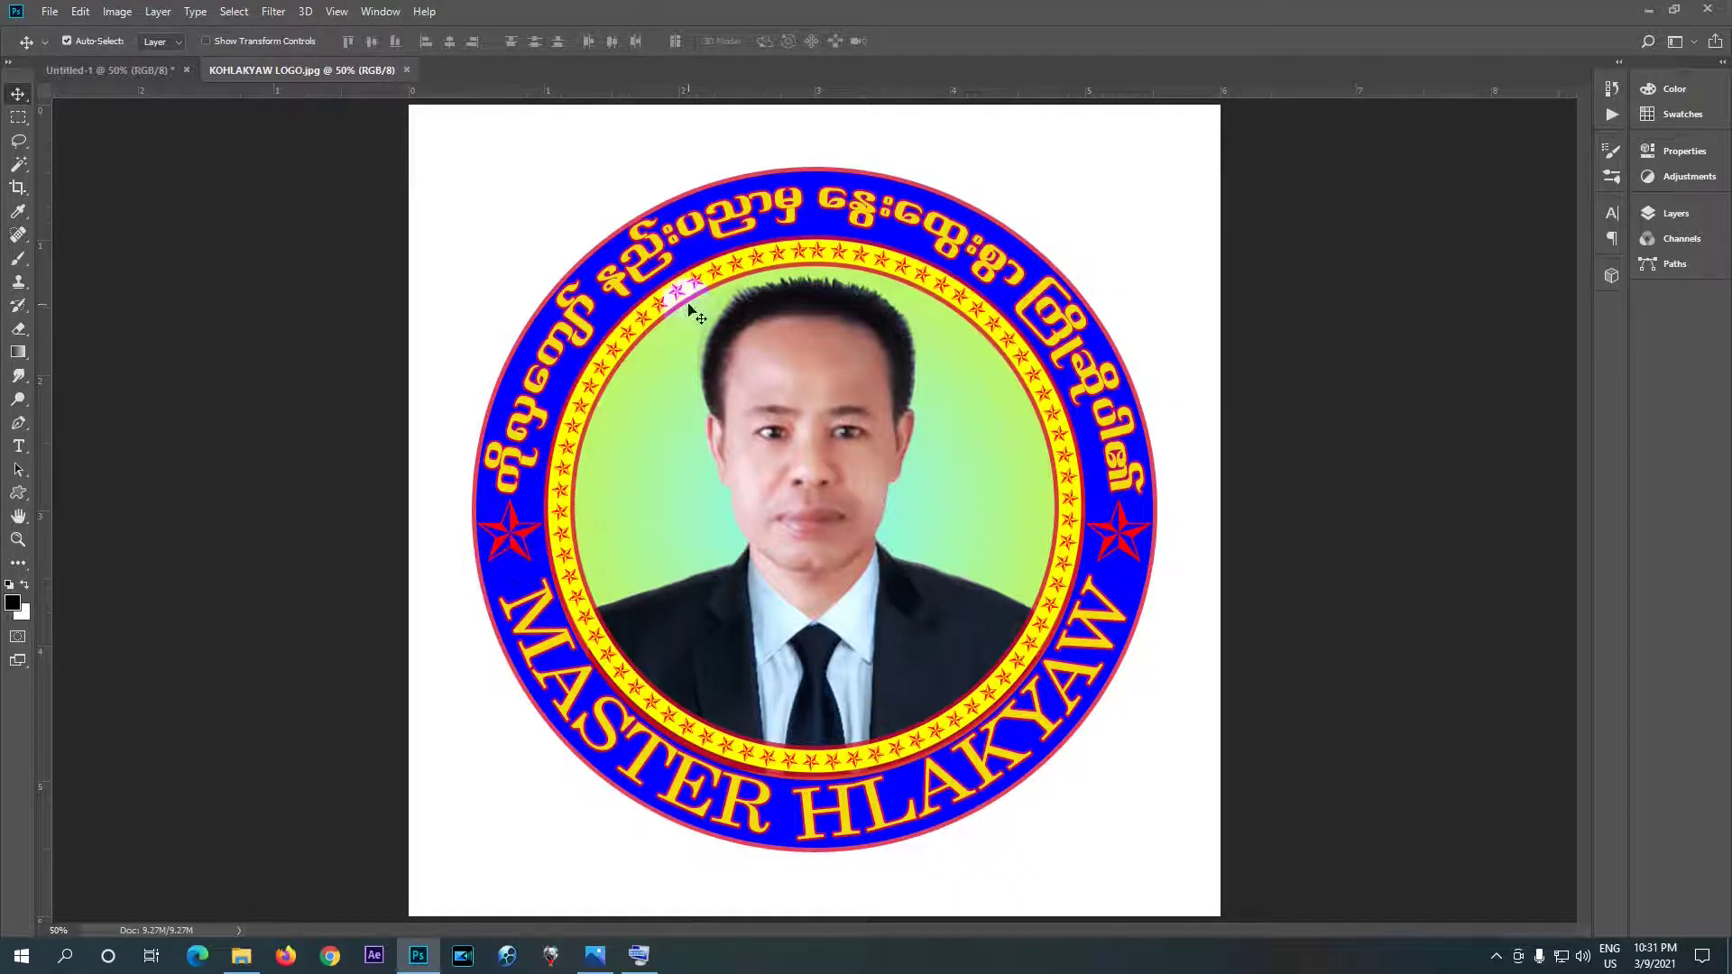
click(889, 619)
click(388, 440)
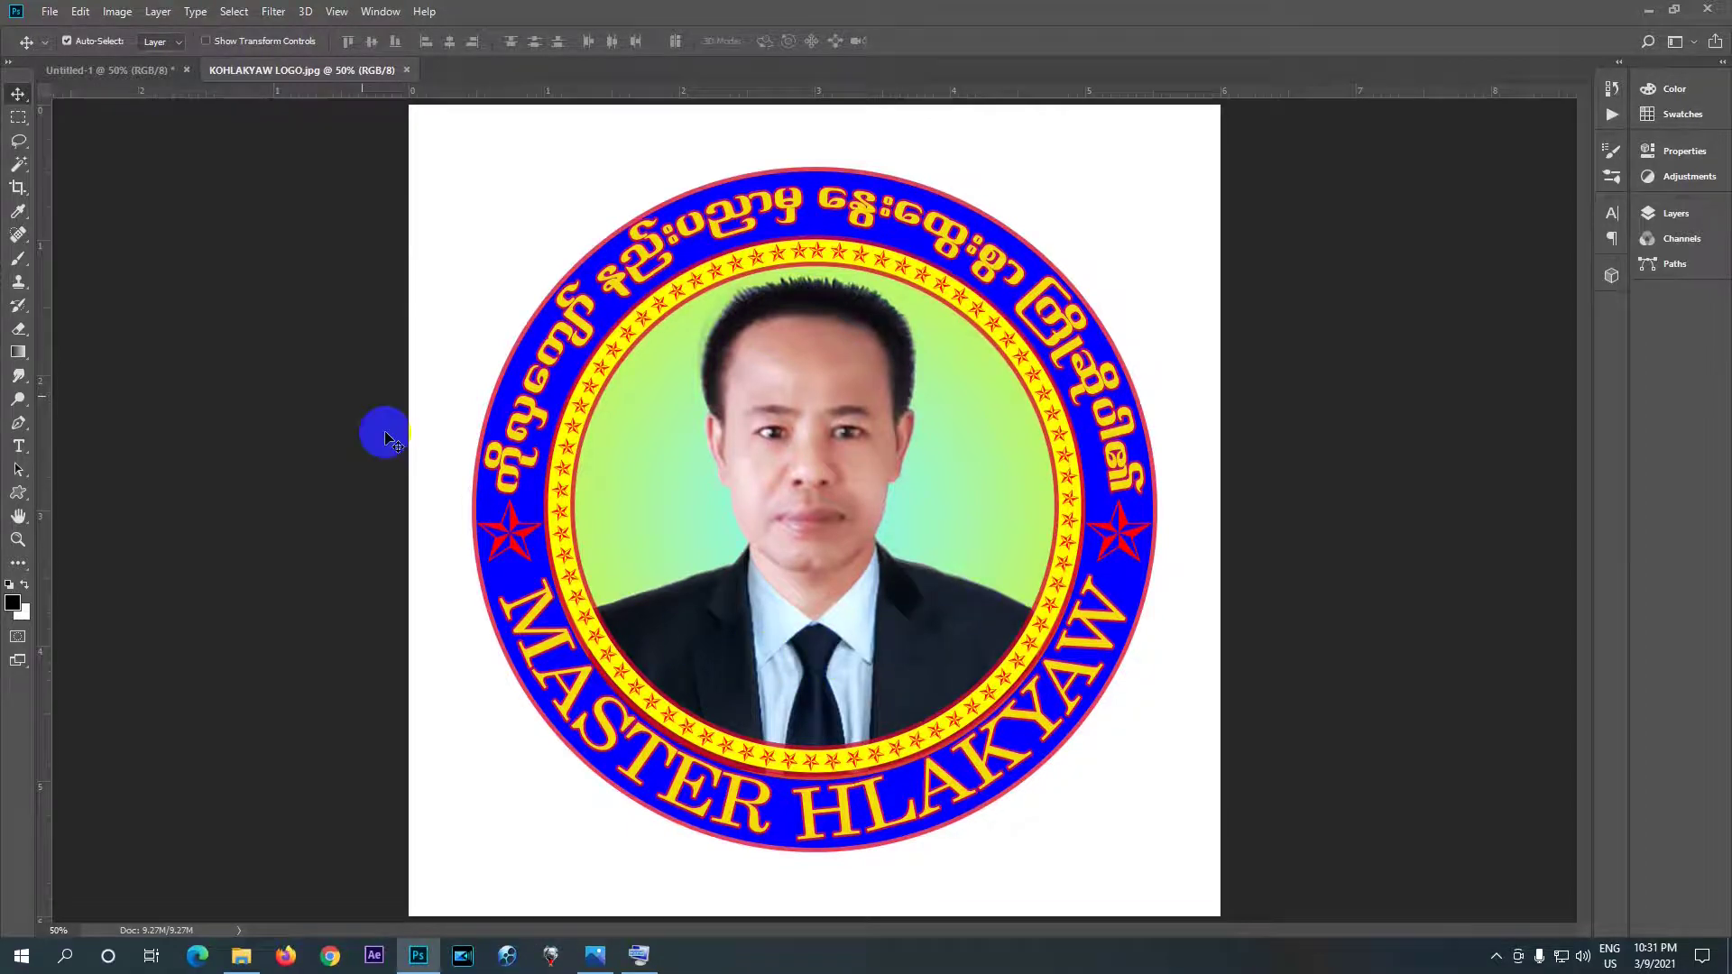
click(135, 72)
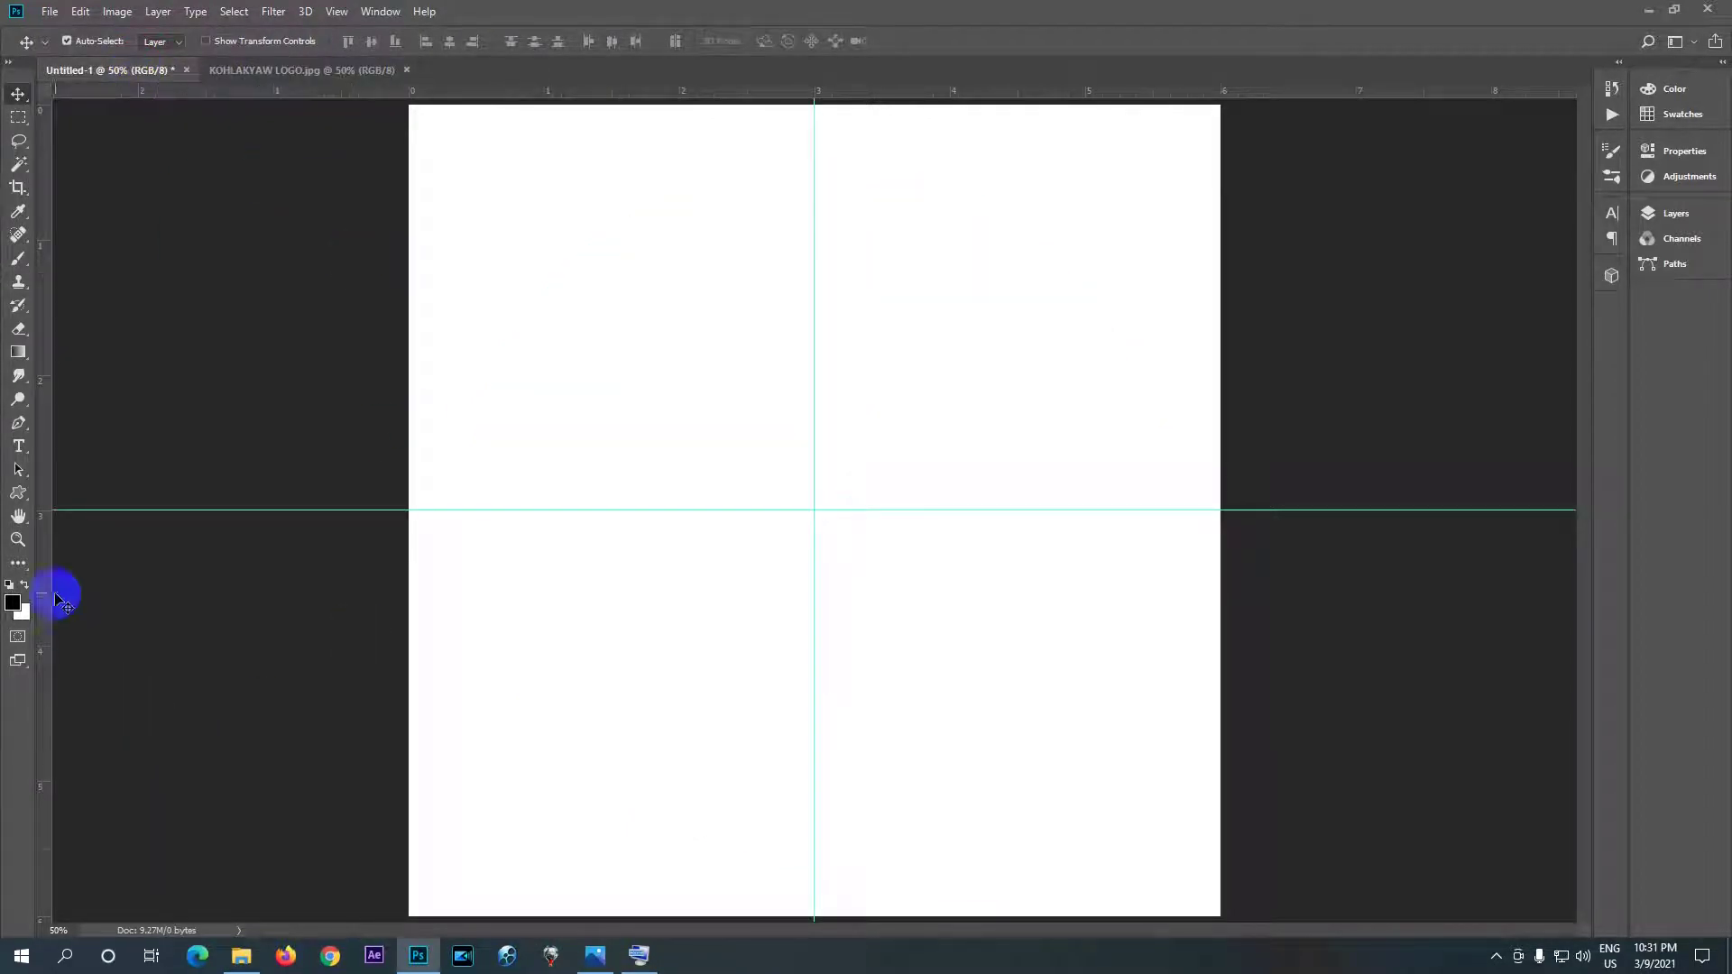
- With the Ellipse Tool, draw a 1500 × 1500 px circle from the guide intersection
click(18, 493)
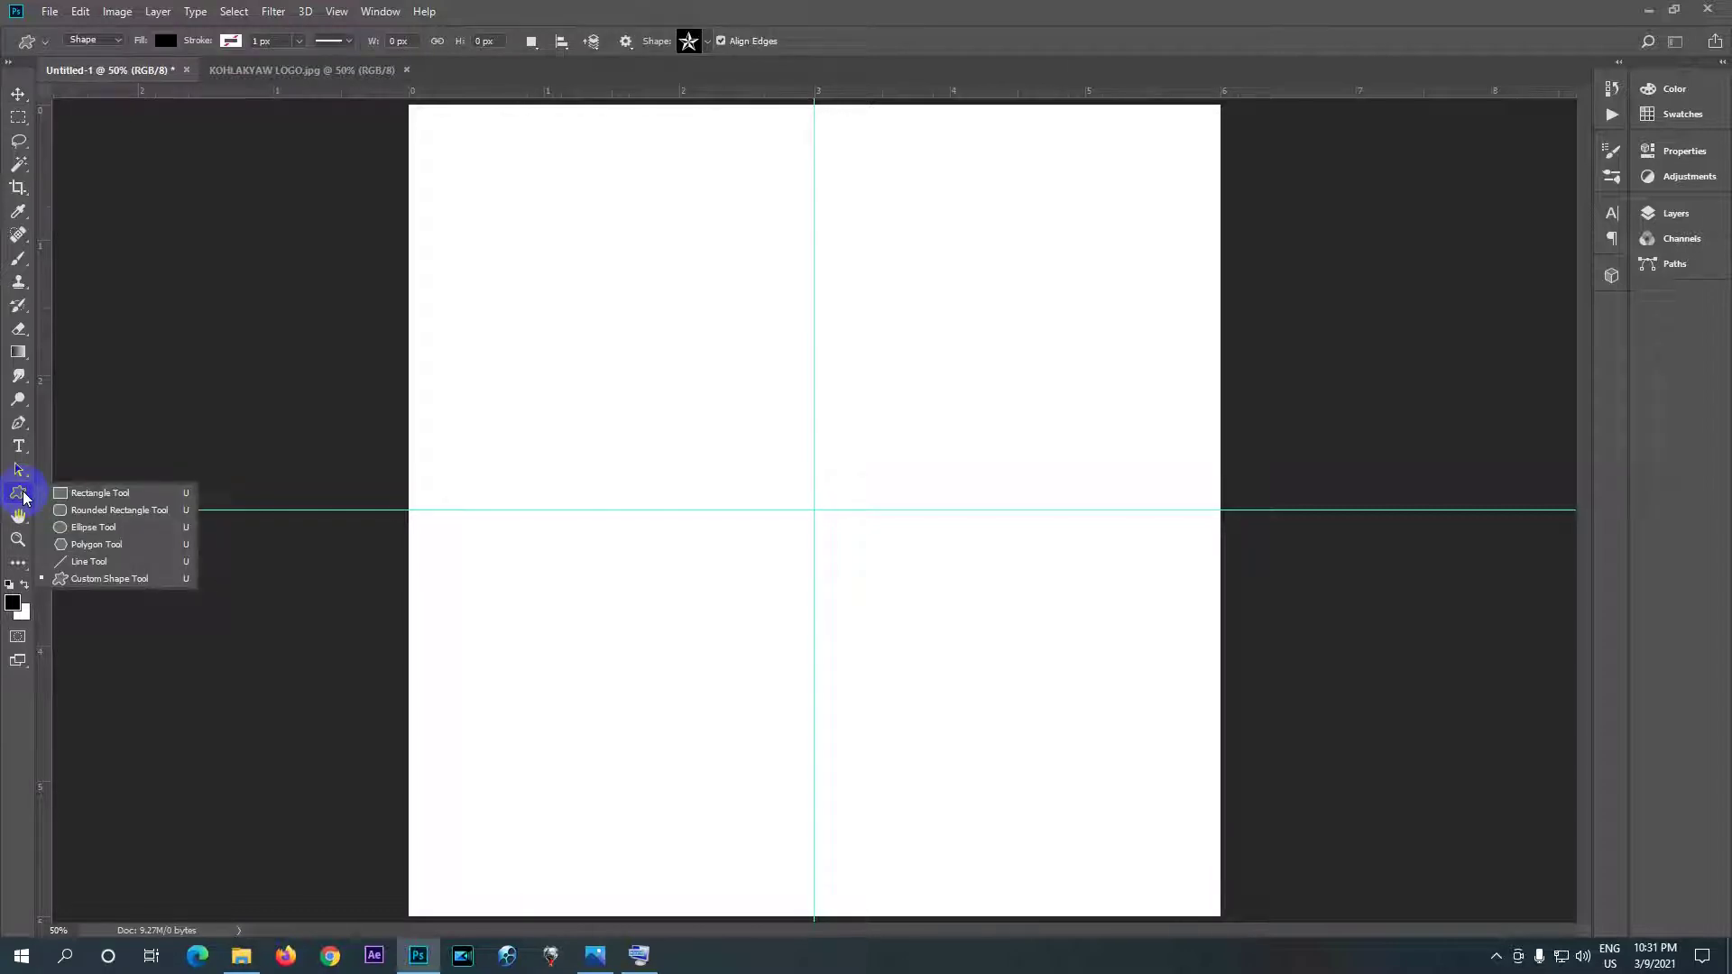
drag(22, 498, 91, 535)
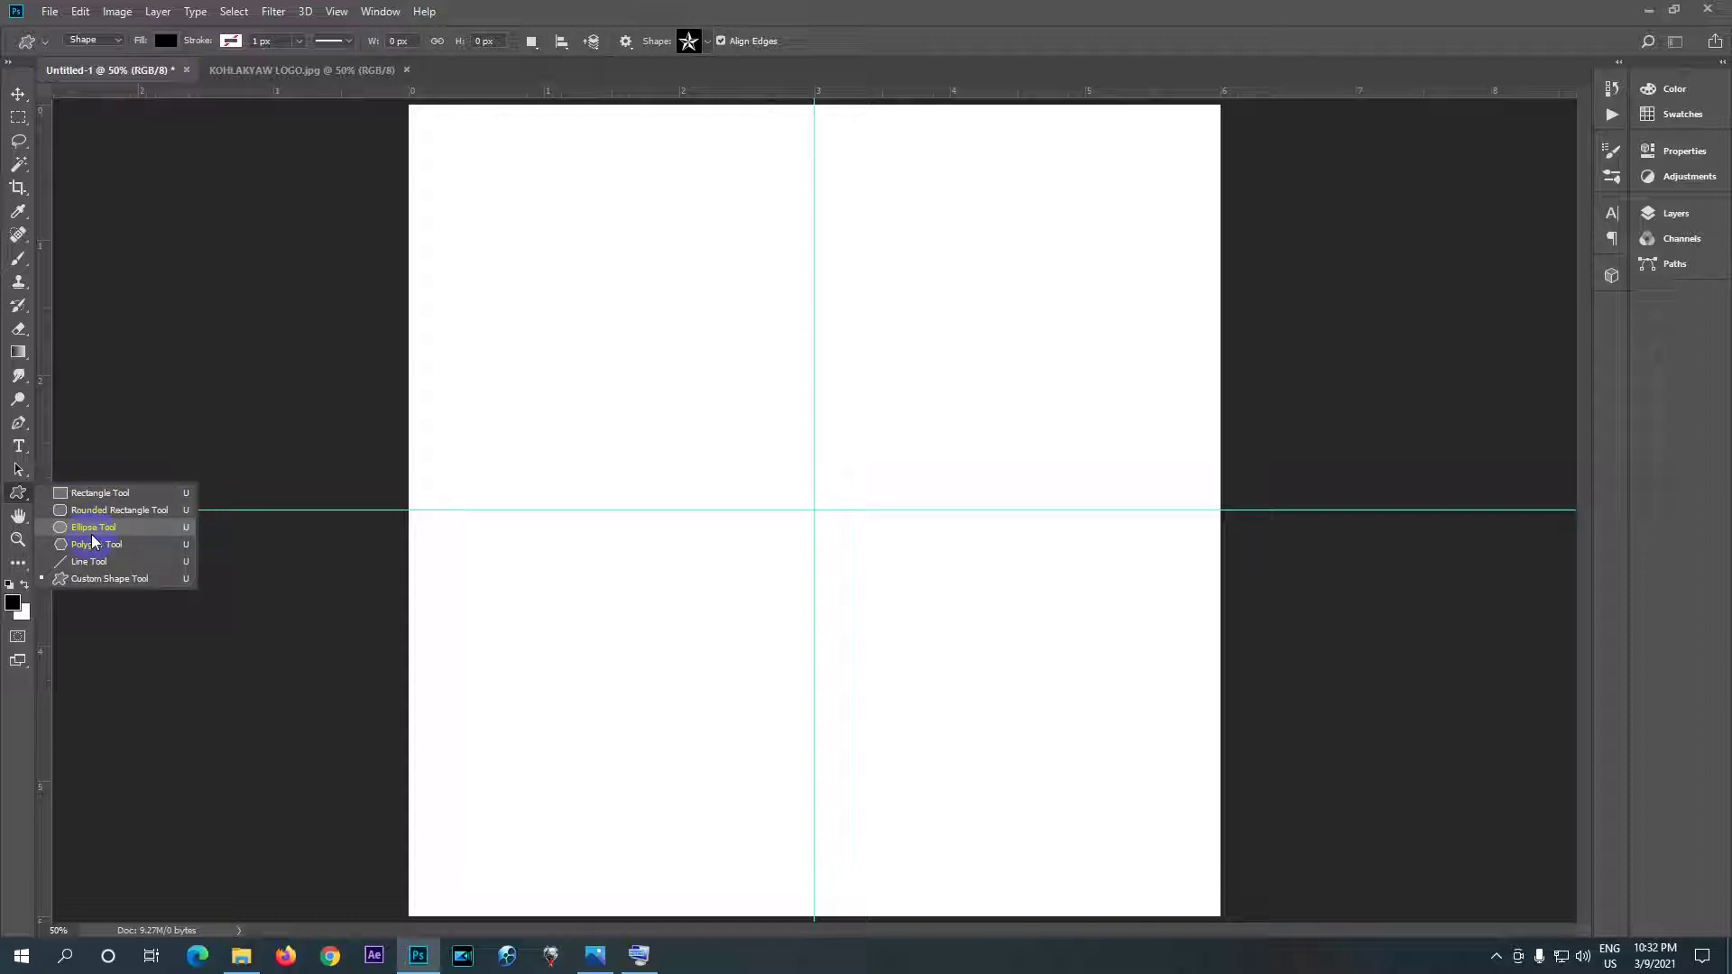
drag(89, 540, 86, 532)
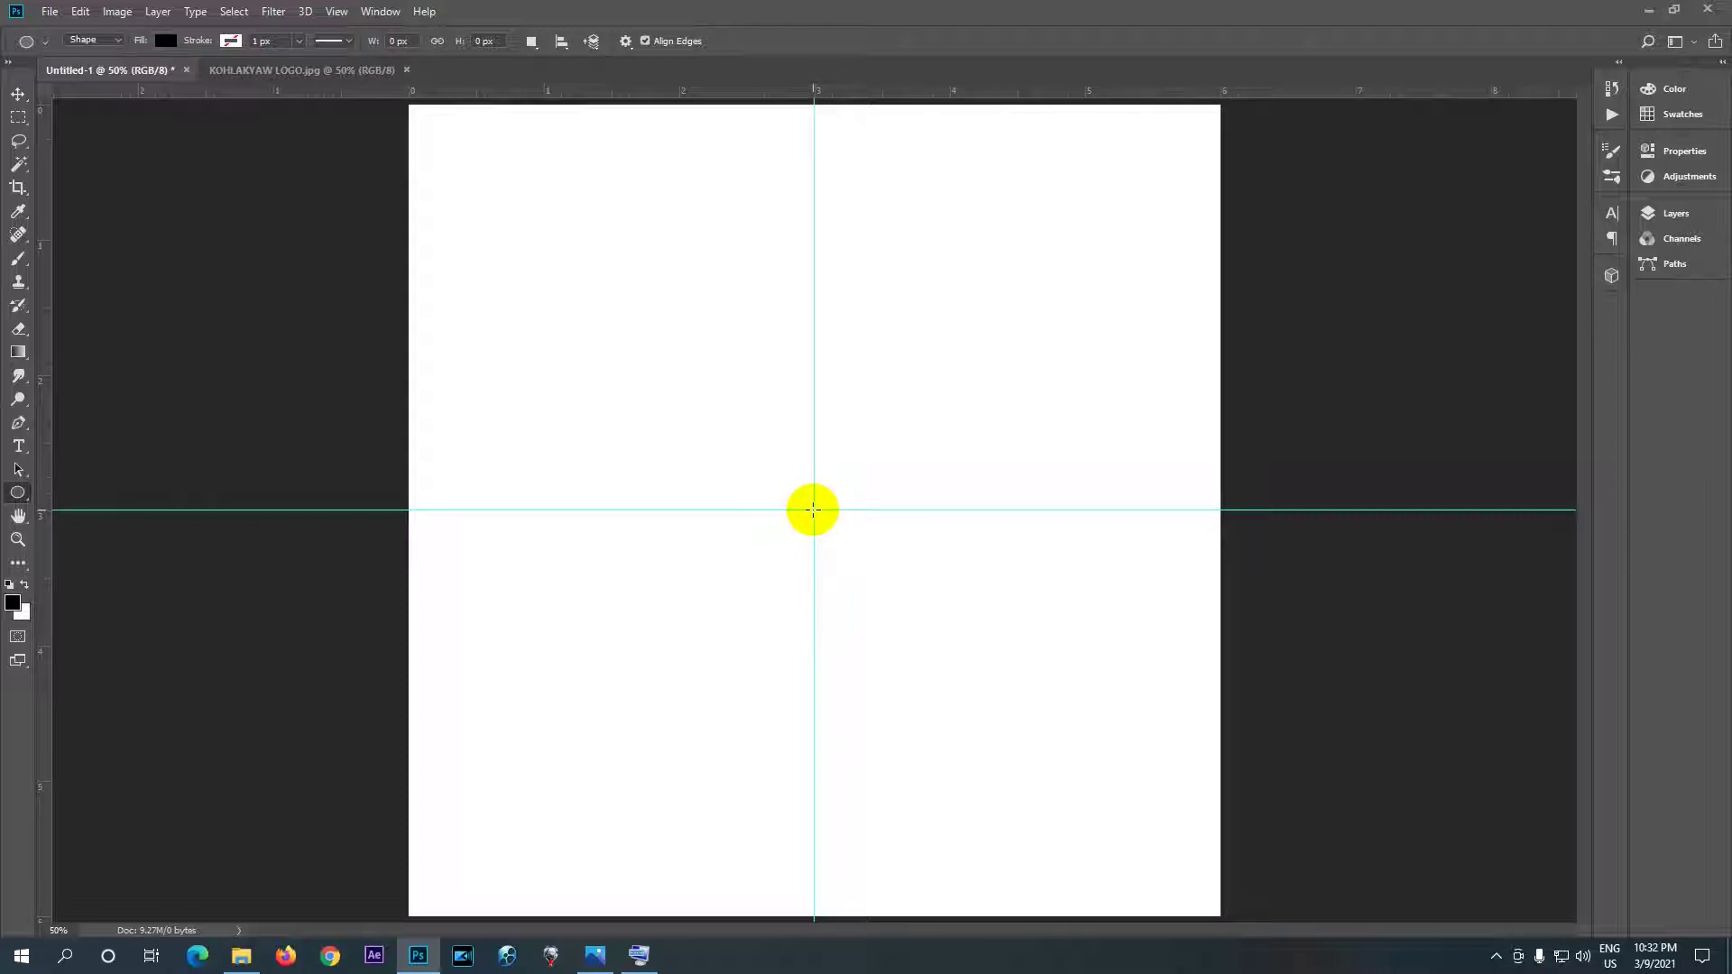
click(813, 510)
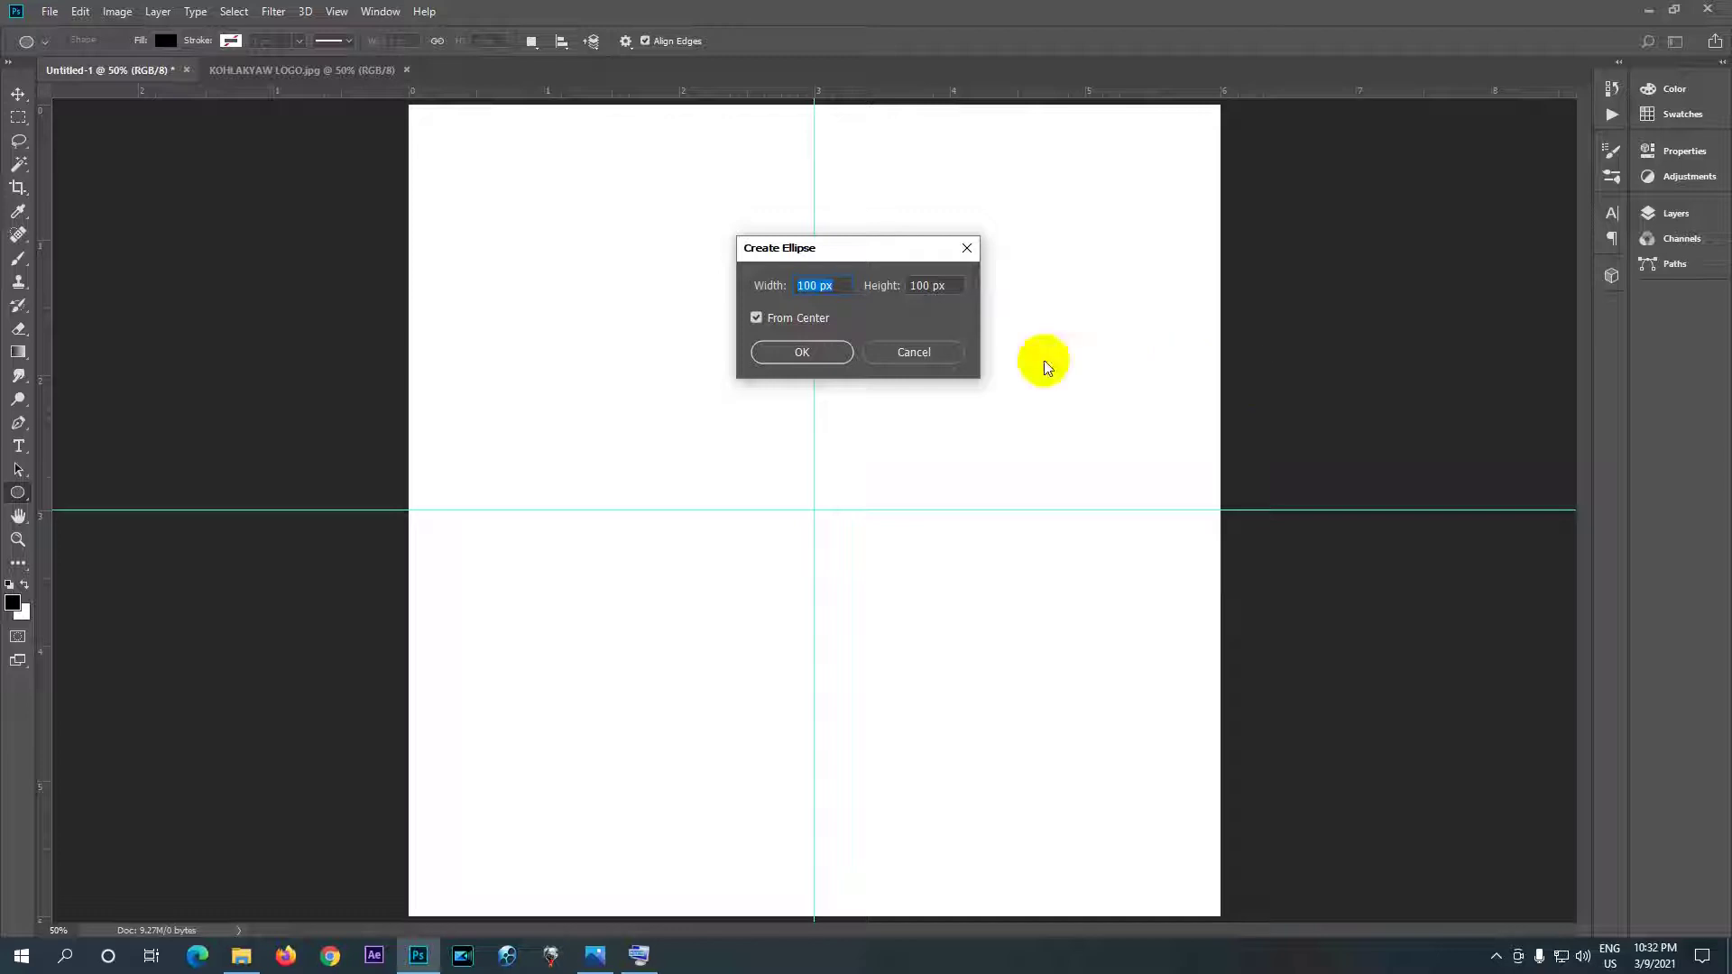
click(819, 287)
drag(819, 287, 800, 287)
click(847, 359)
text(15)
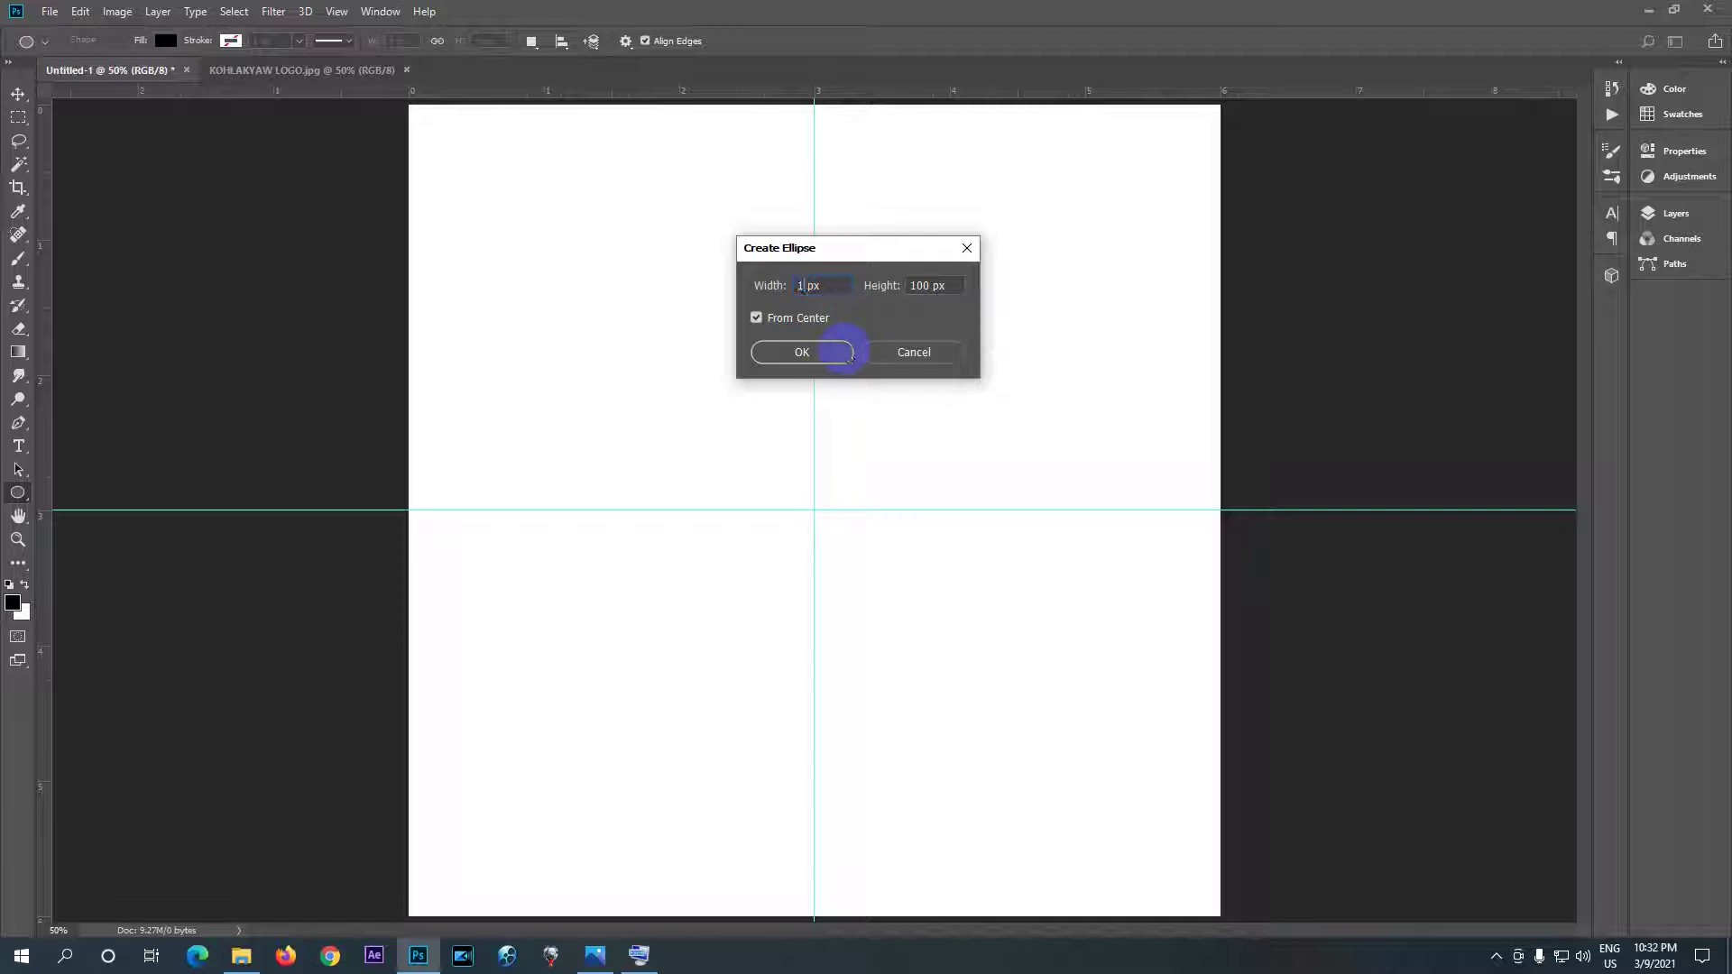
text(00)
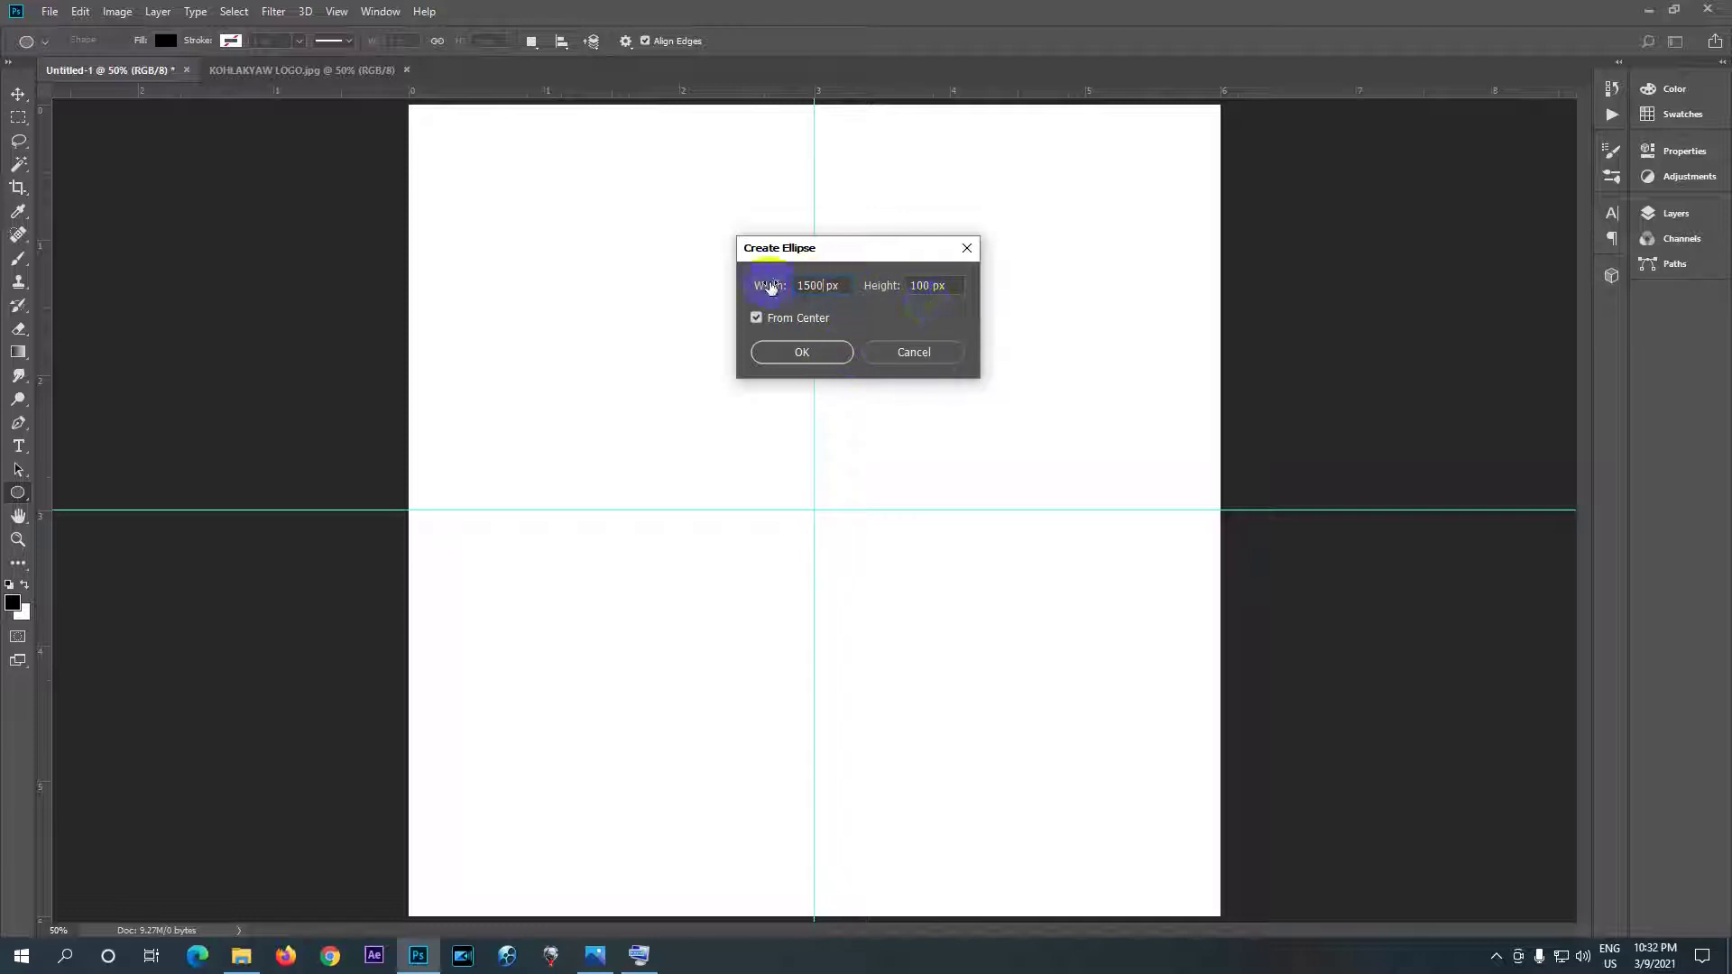
click(929, 287)
double_click(927, 286)
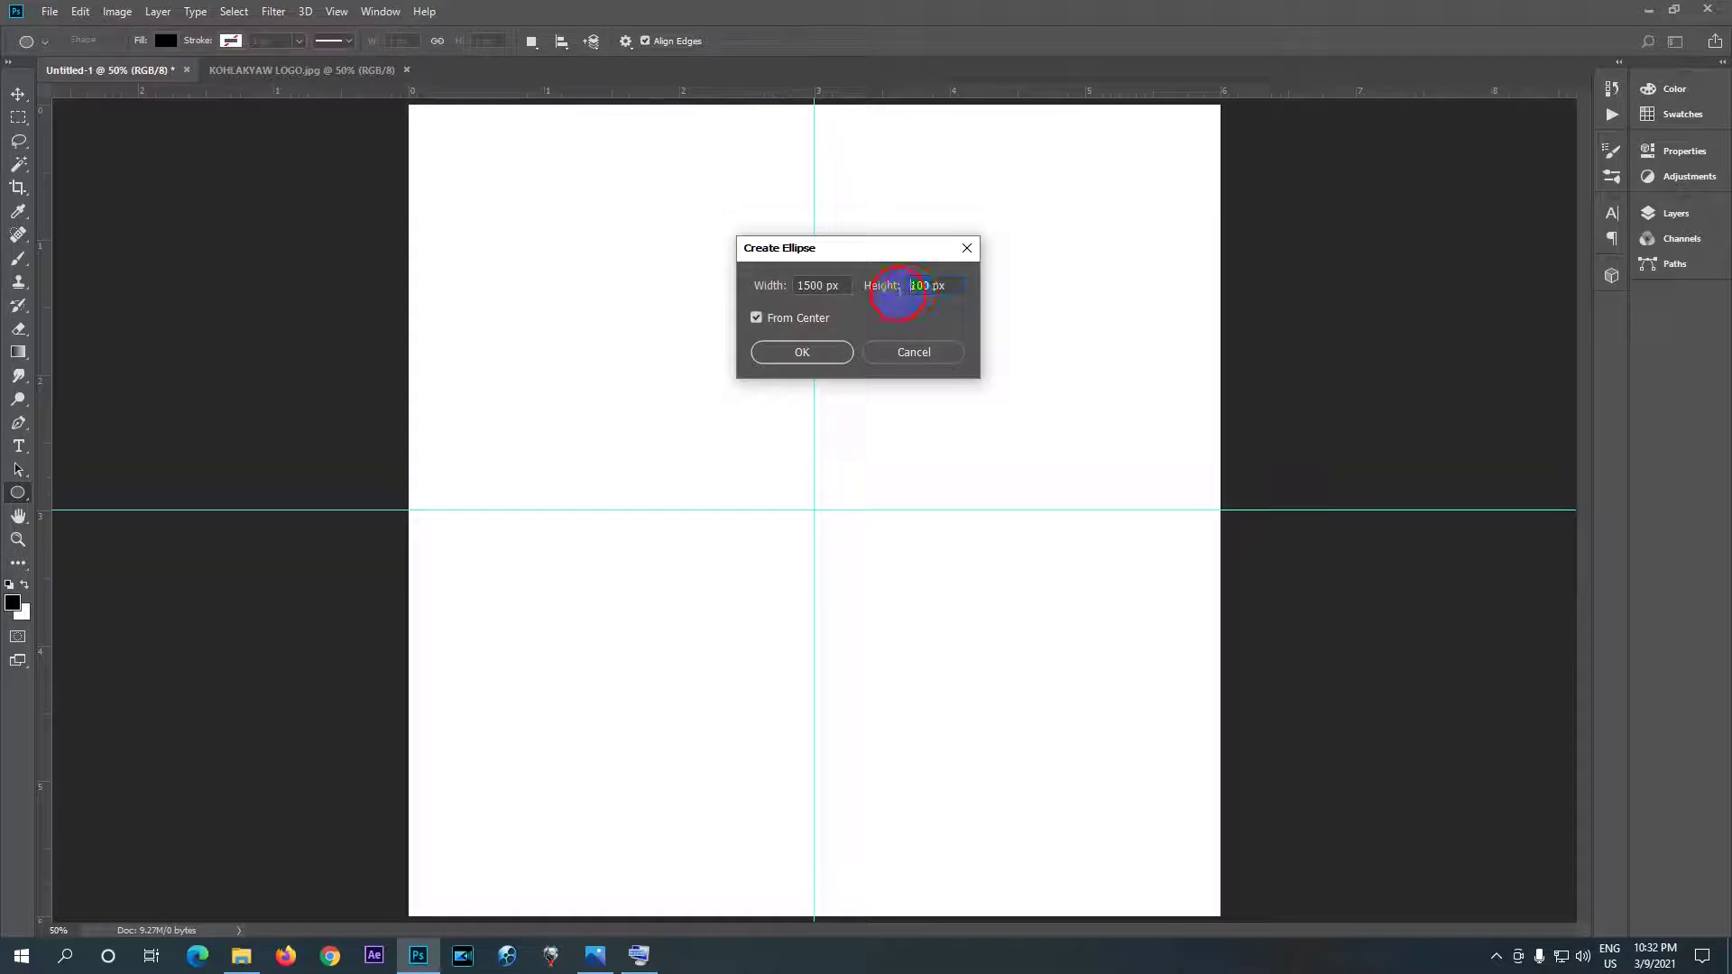
text(150)
click(792, 359)
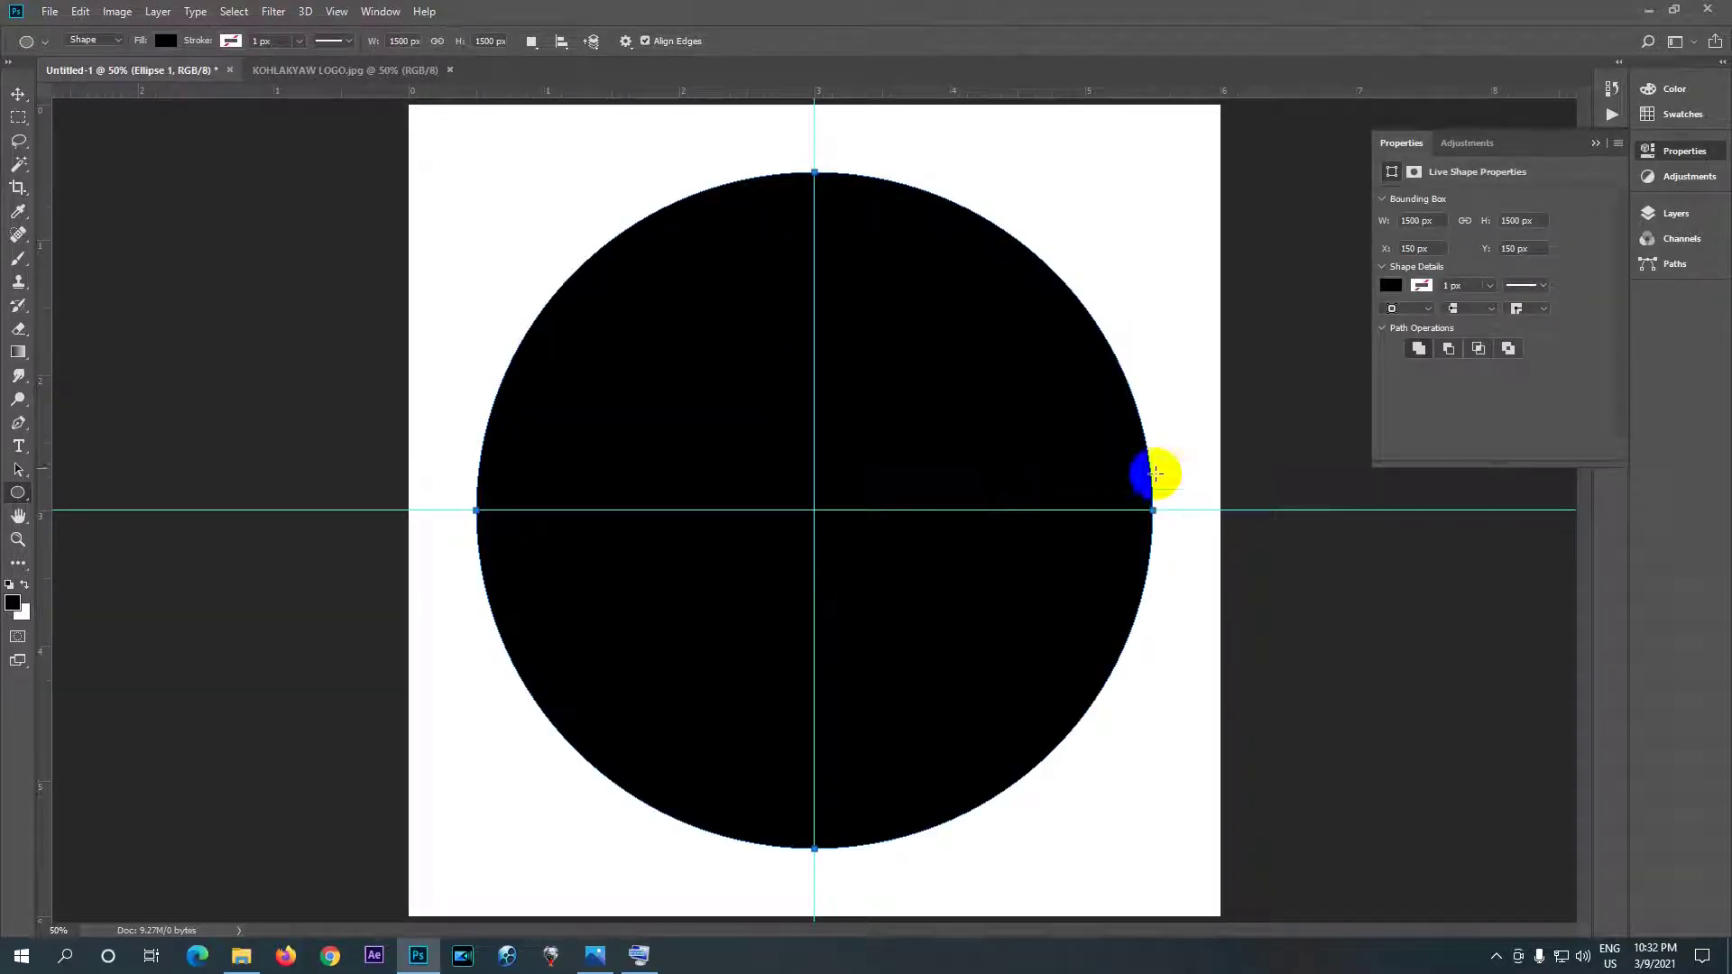
- Collapse the floating Properties panel and expand the dock to show Color, Properties and Layers
click(914, 180)
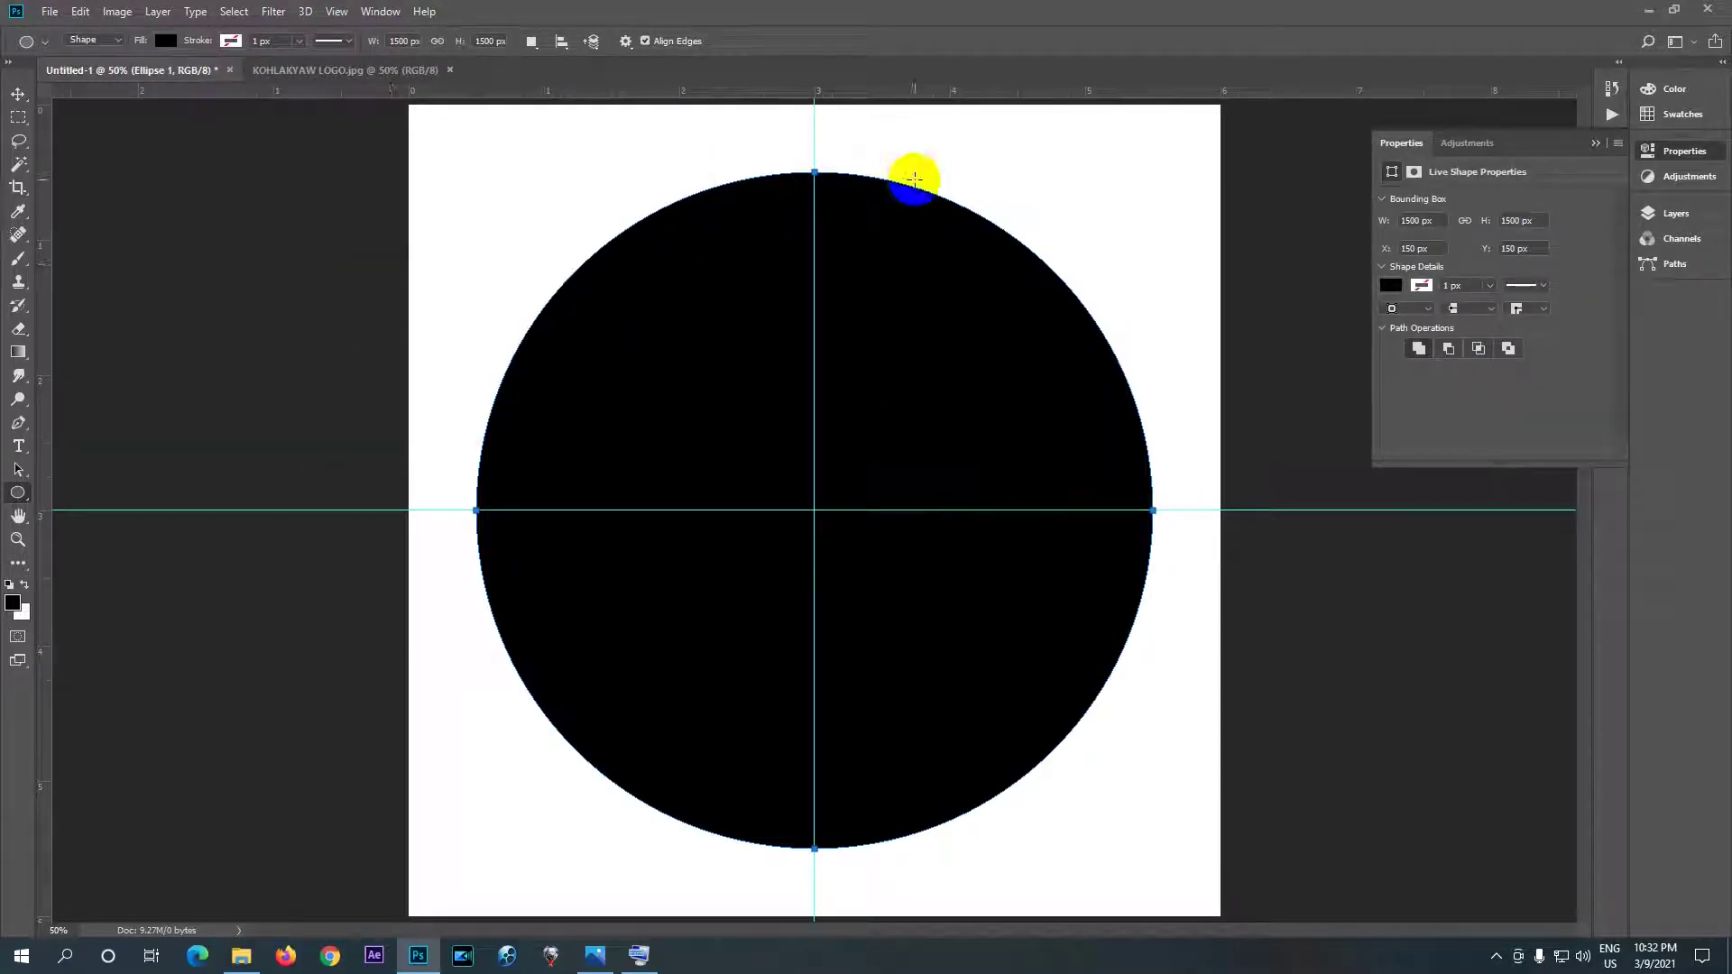
click(1593, 145)
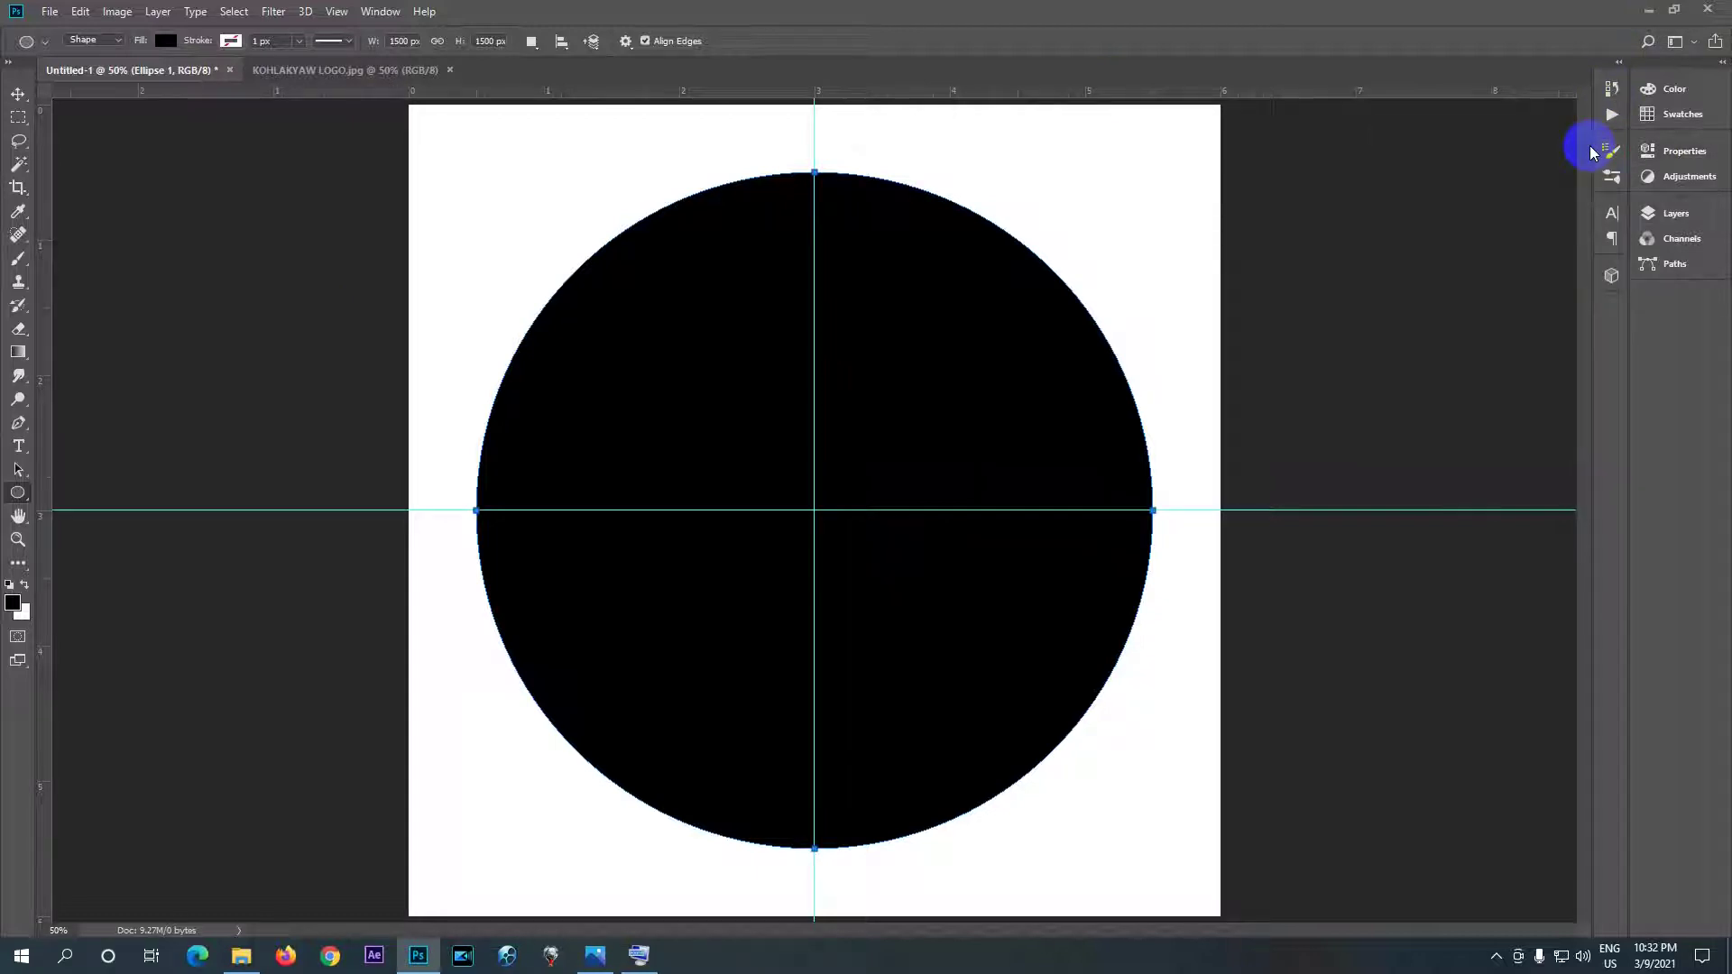
click(1619, 65)
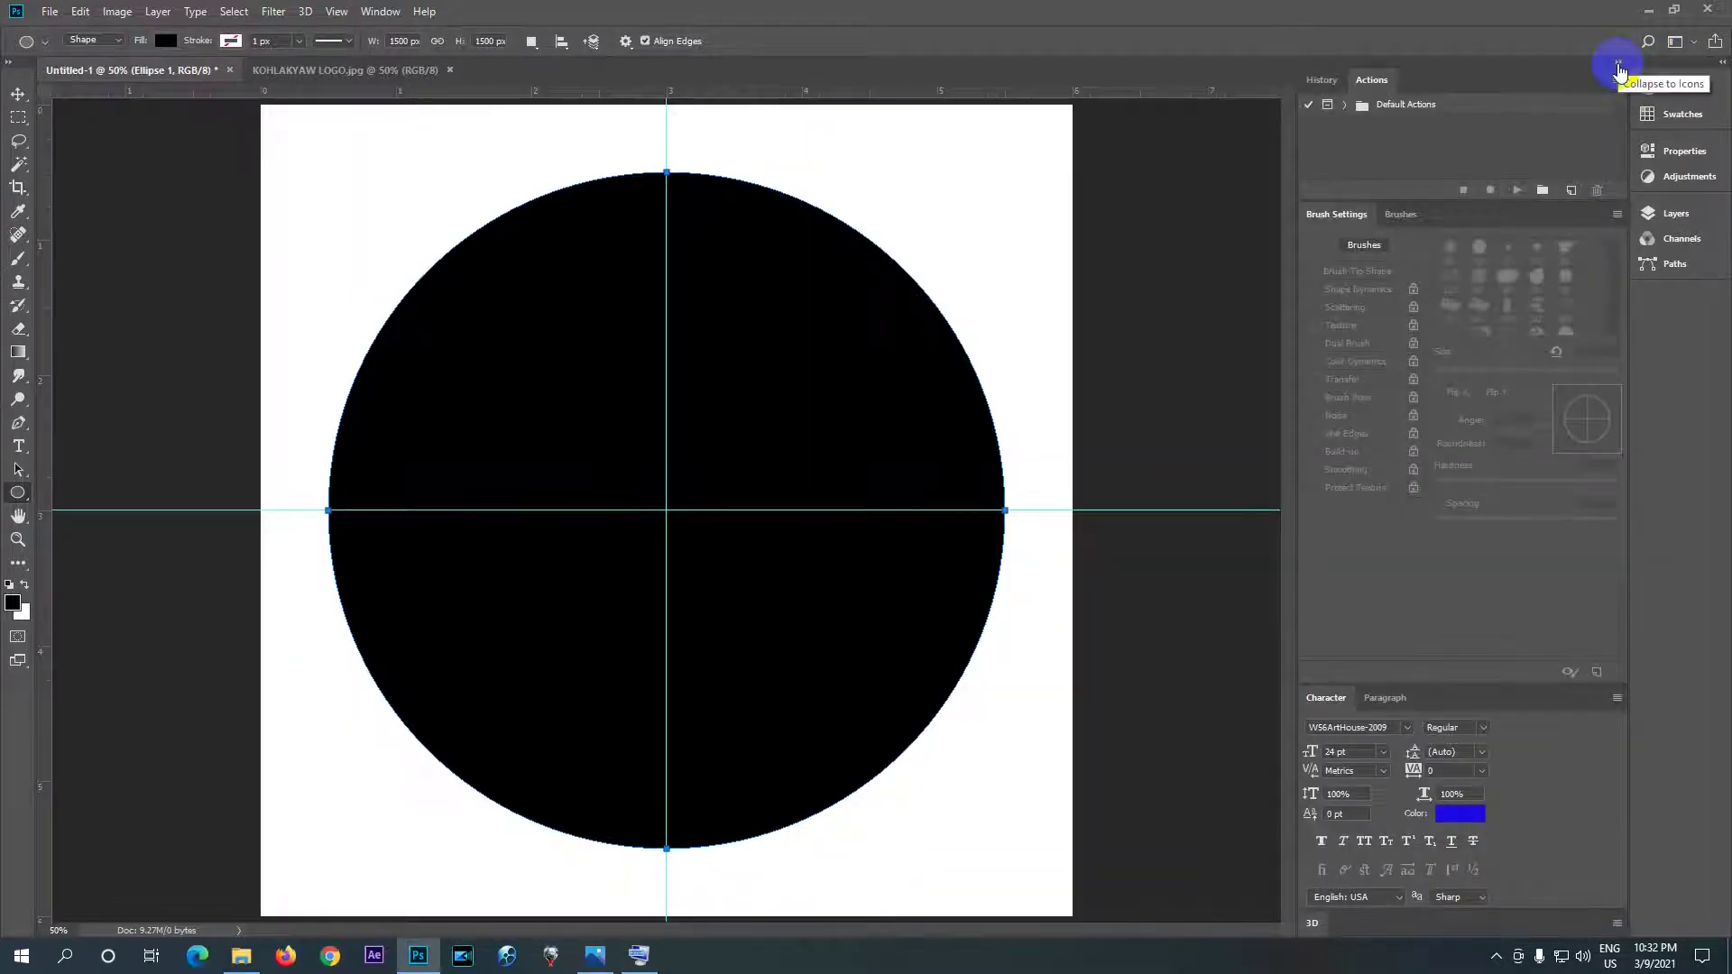
click(1619, 64)
click(1724, 62)
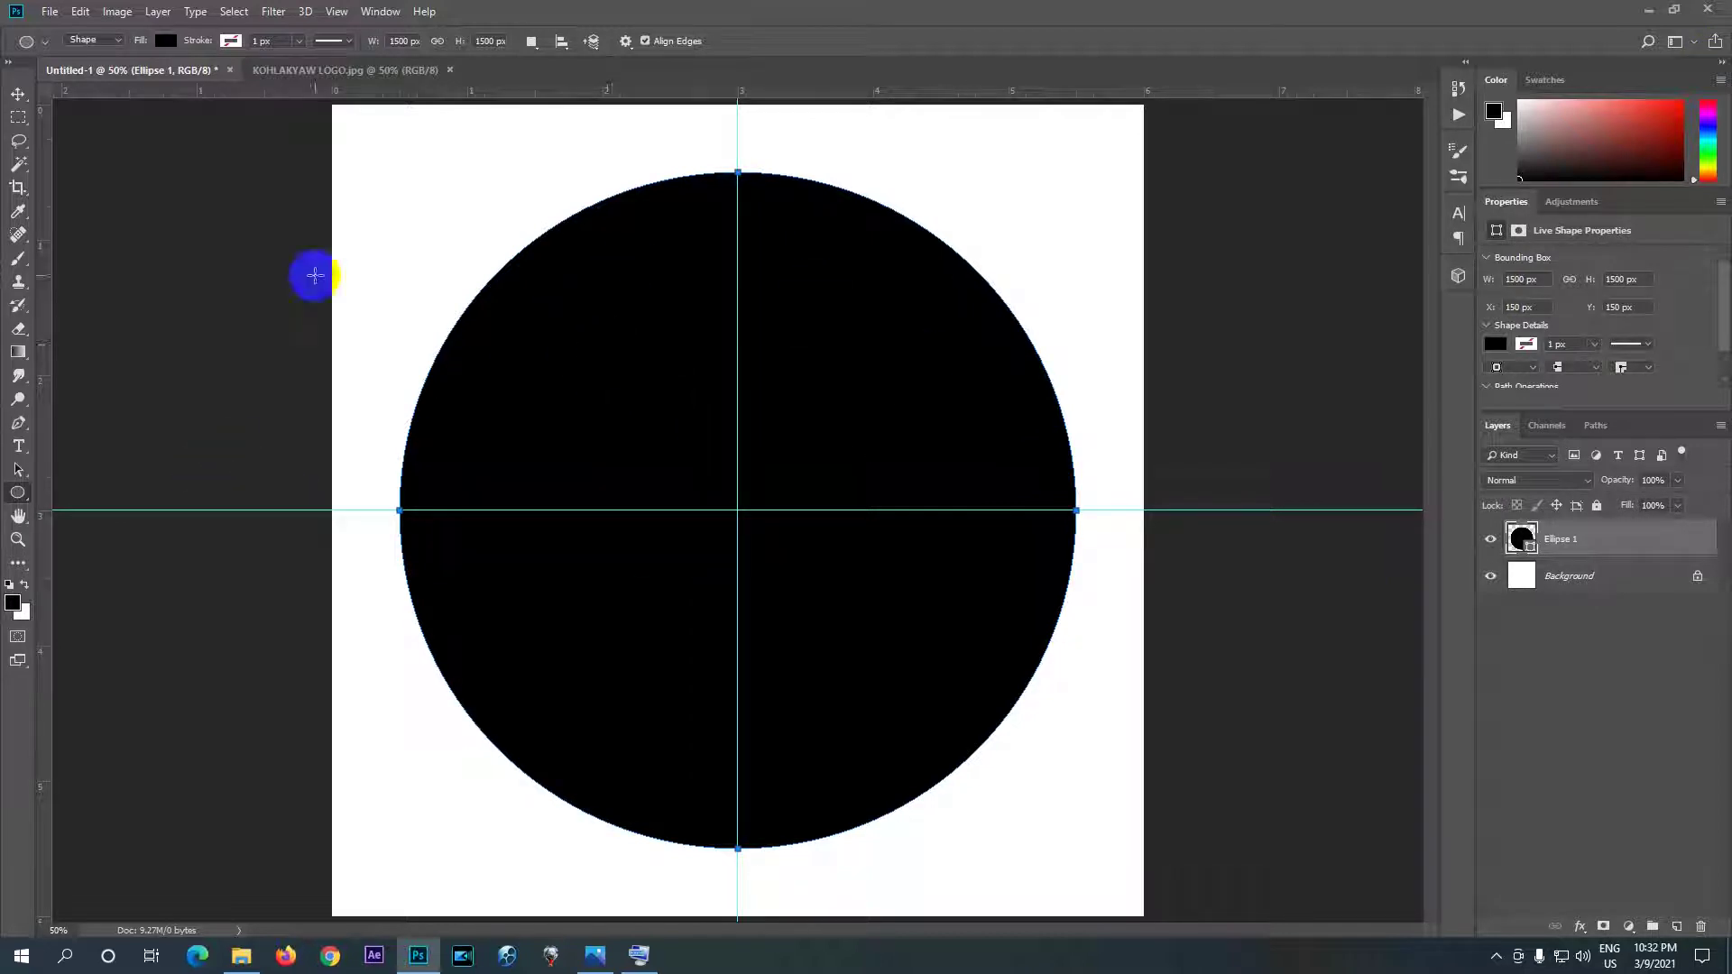
- Give the circle a yellow fill and a solid red stroke
click(166, 42)
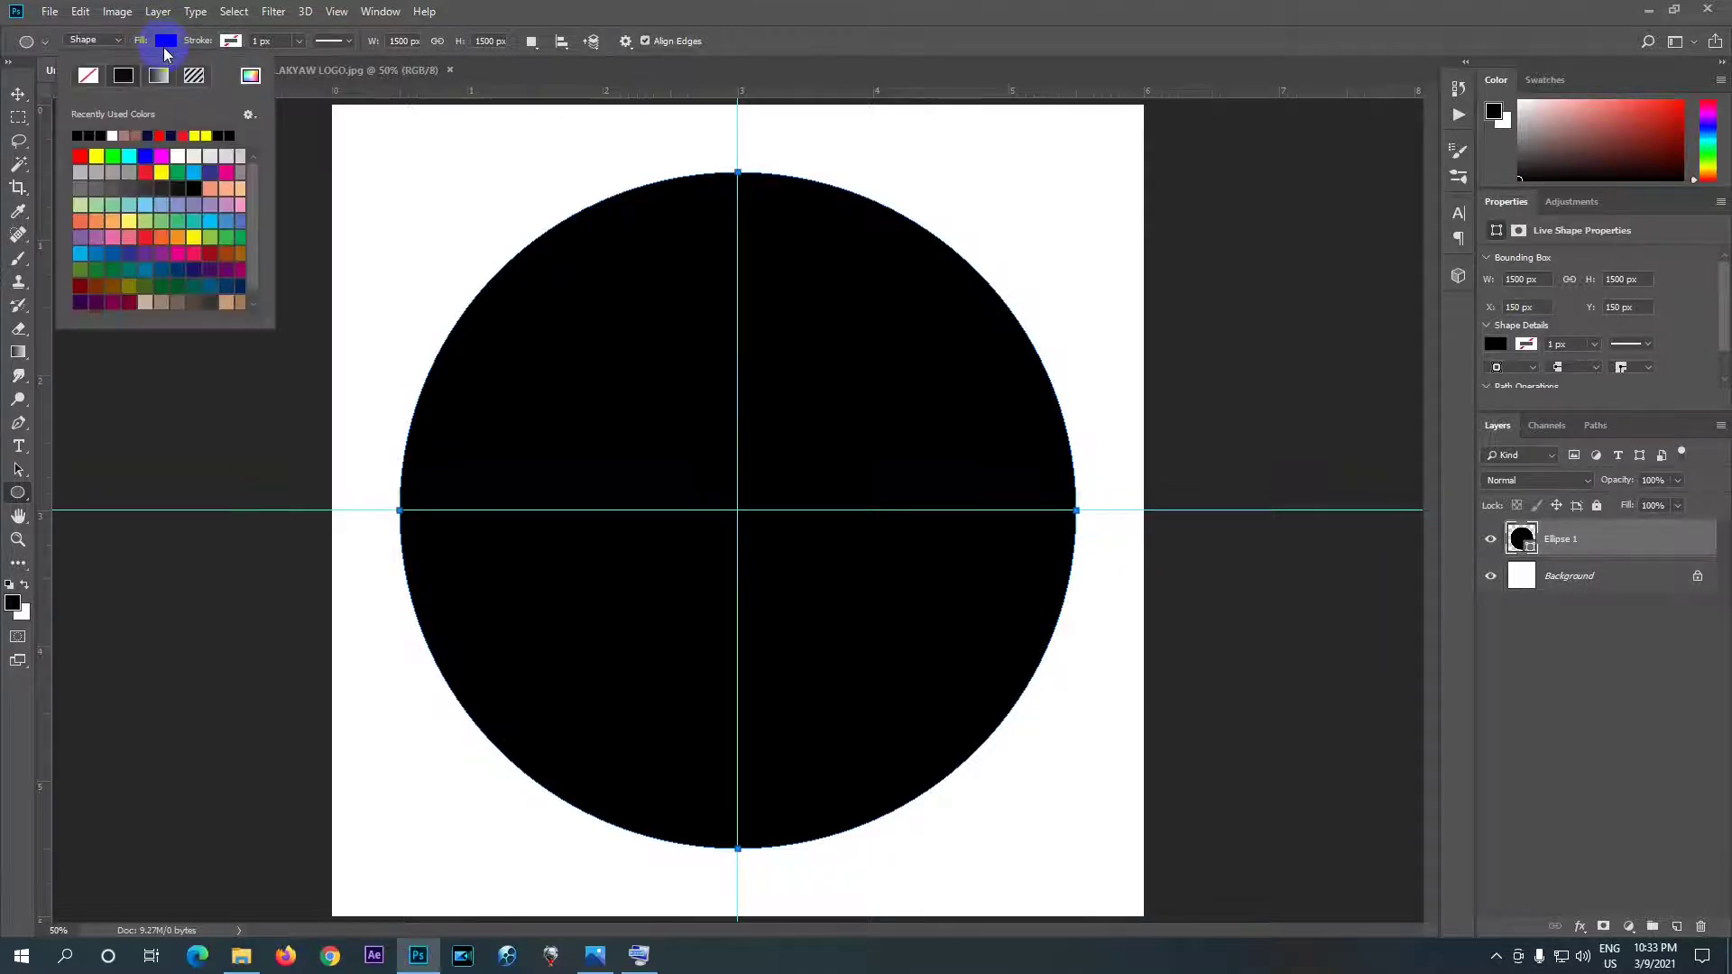
click(99, 155)
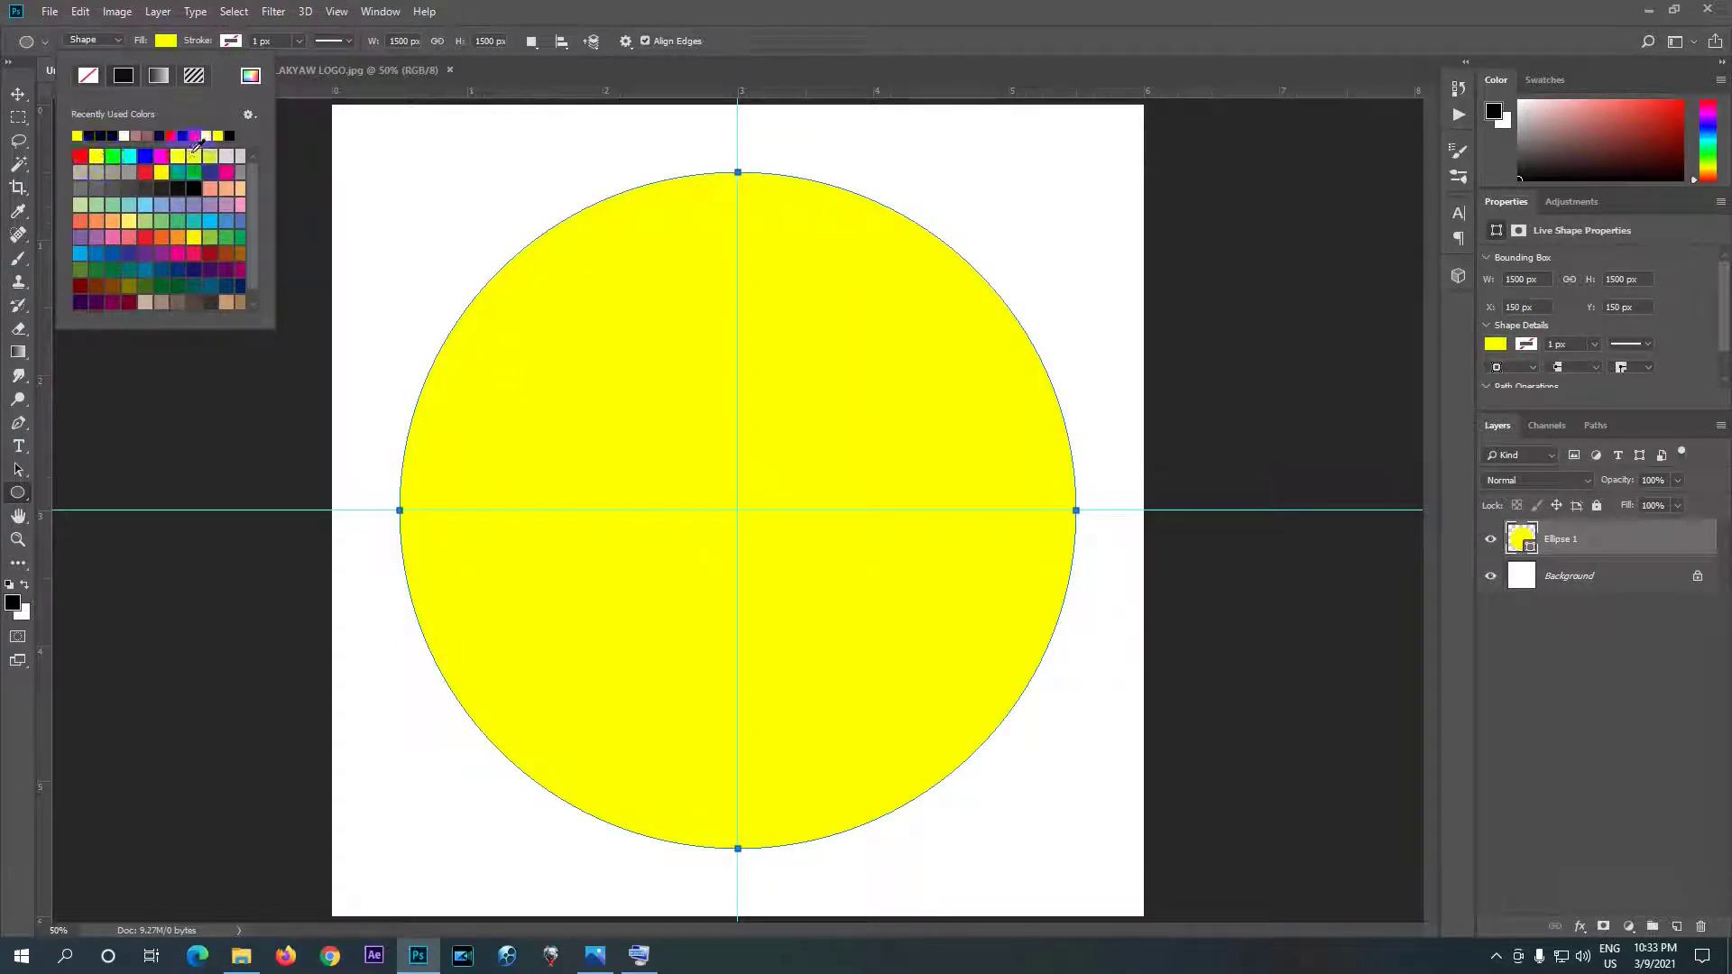
click(230, 43)
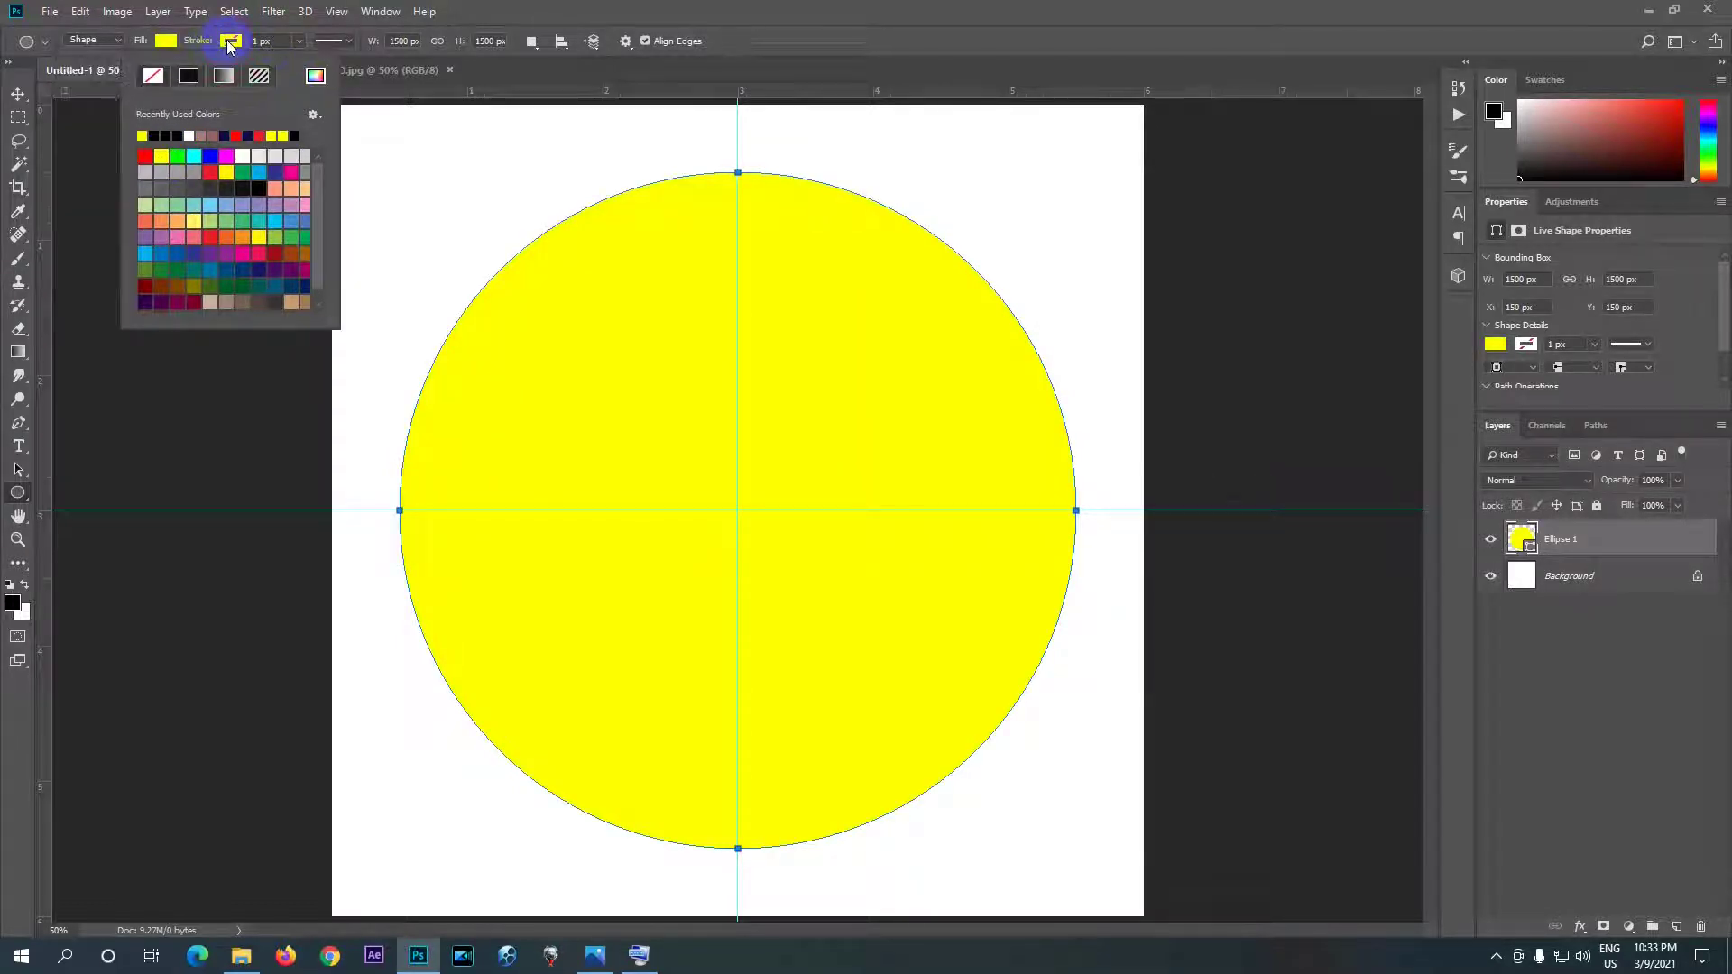
click(189, 79)
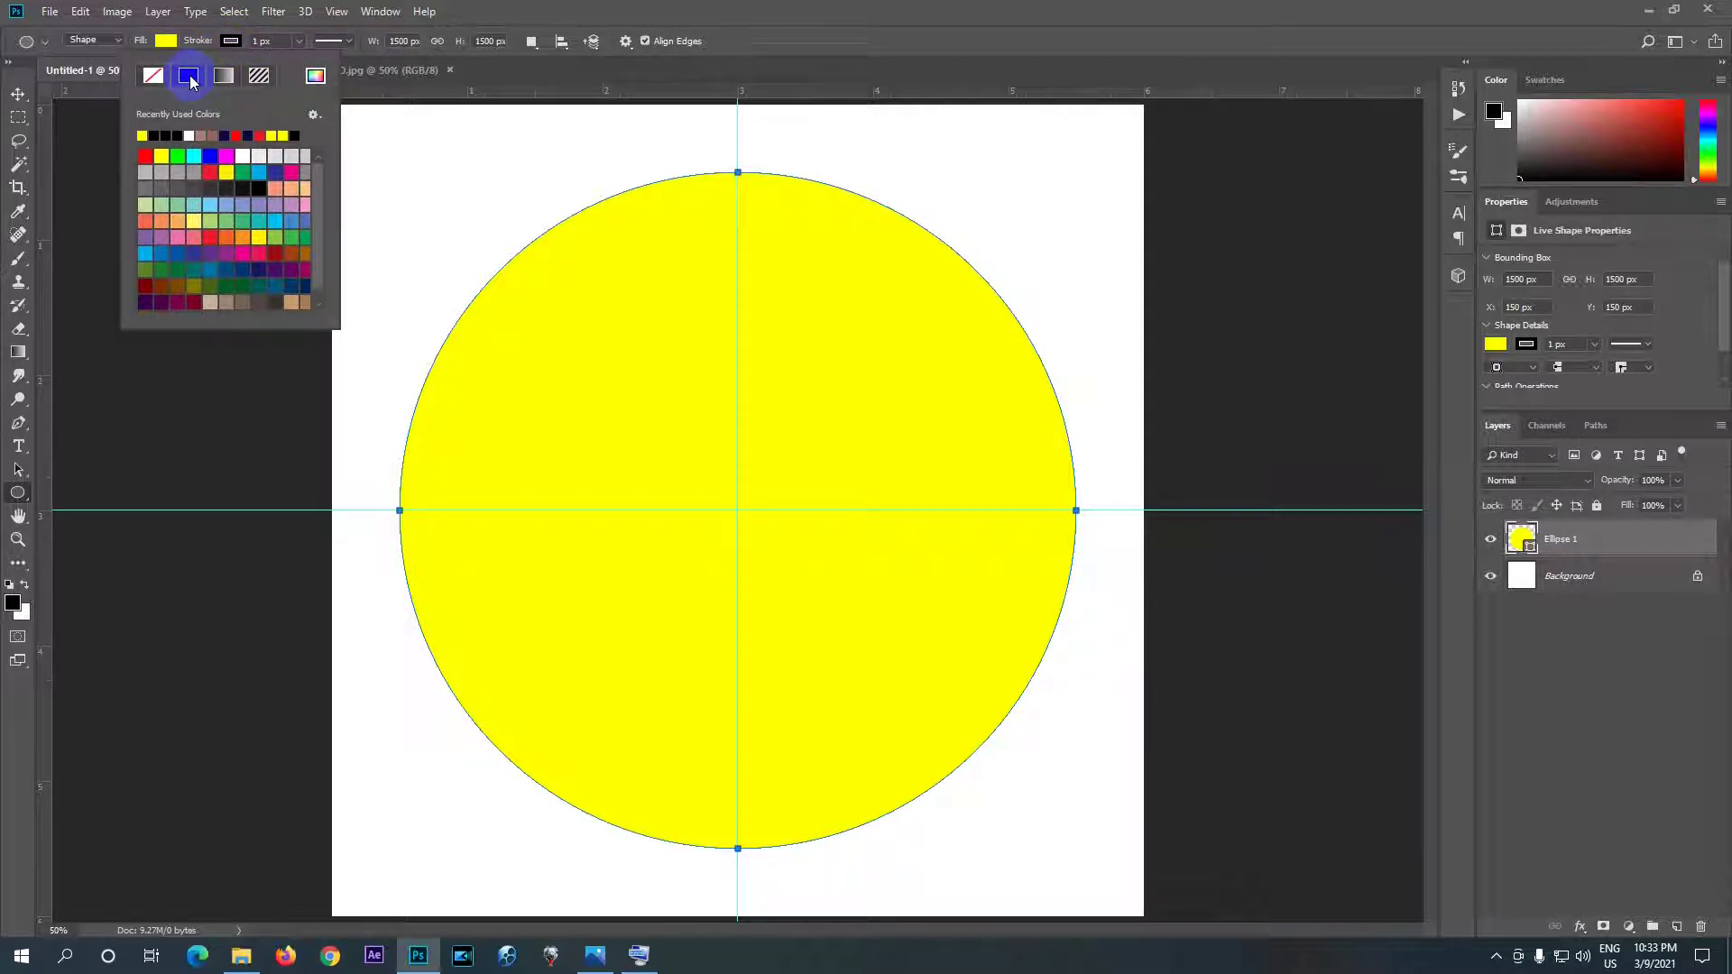
click(189, 80)
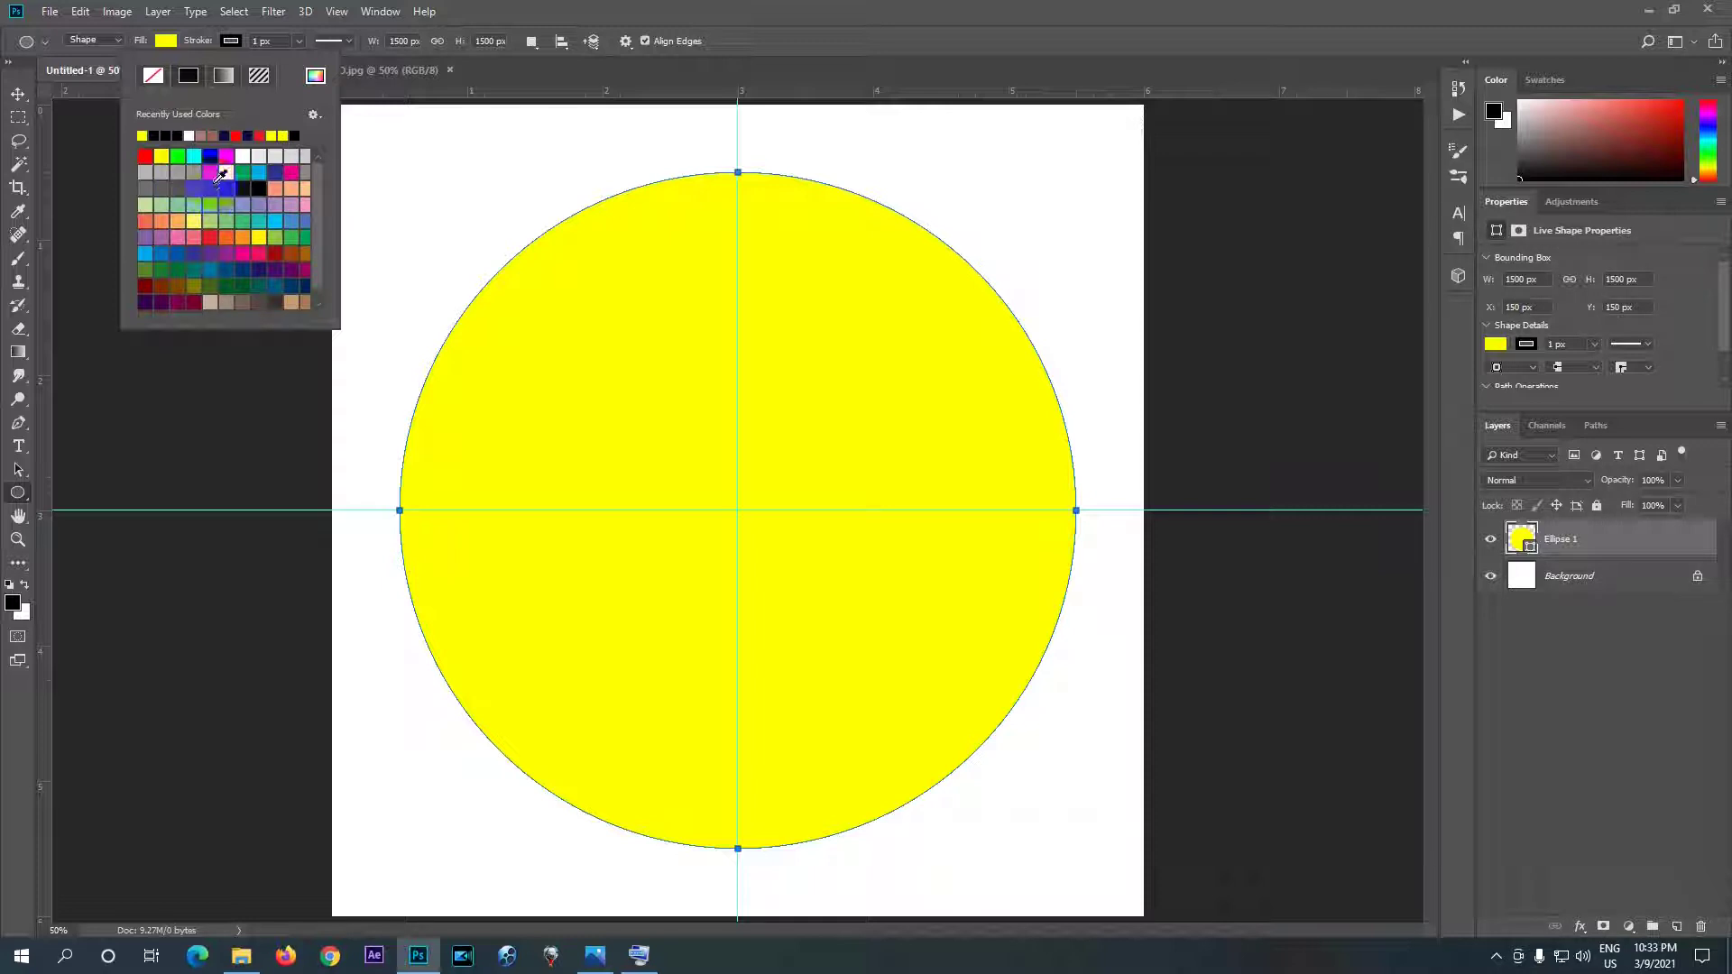
click(210, 171)
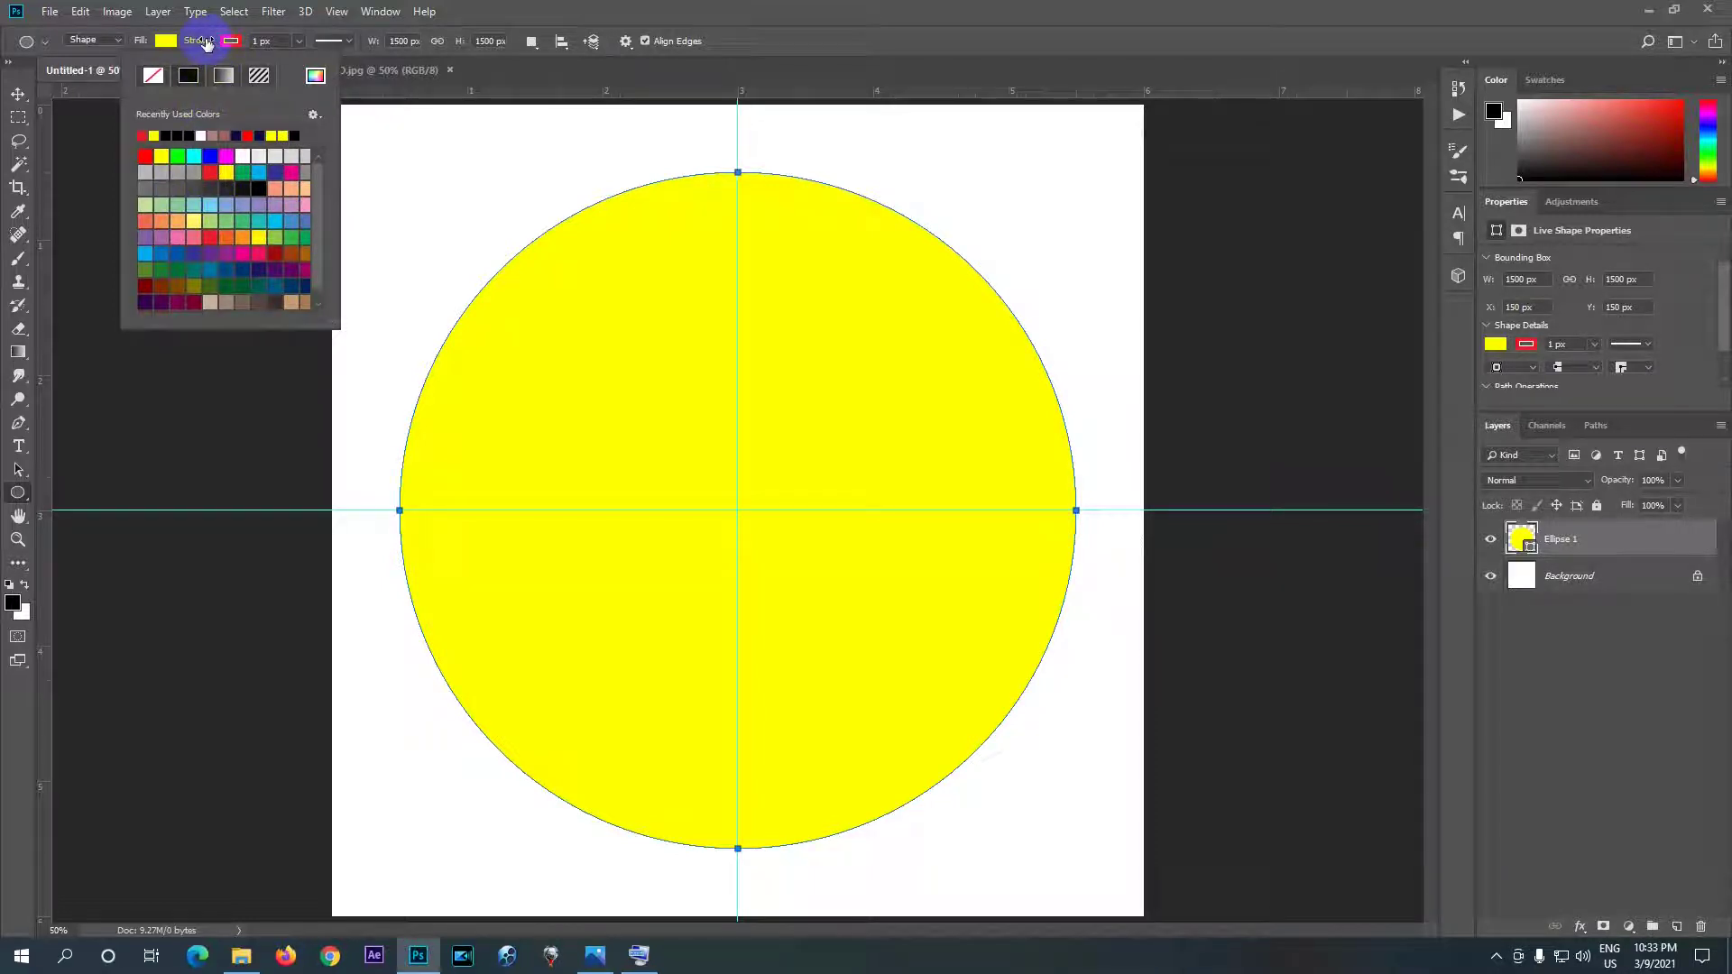
click(207, 44)
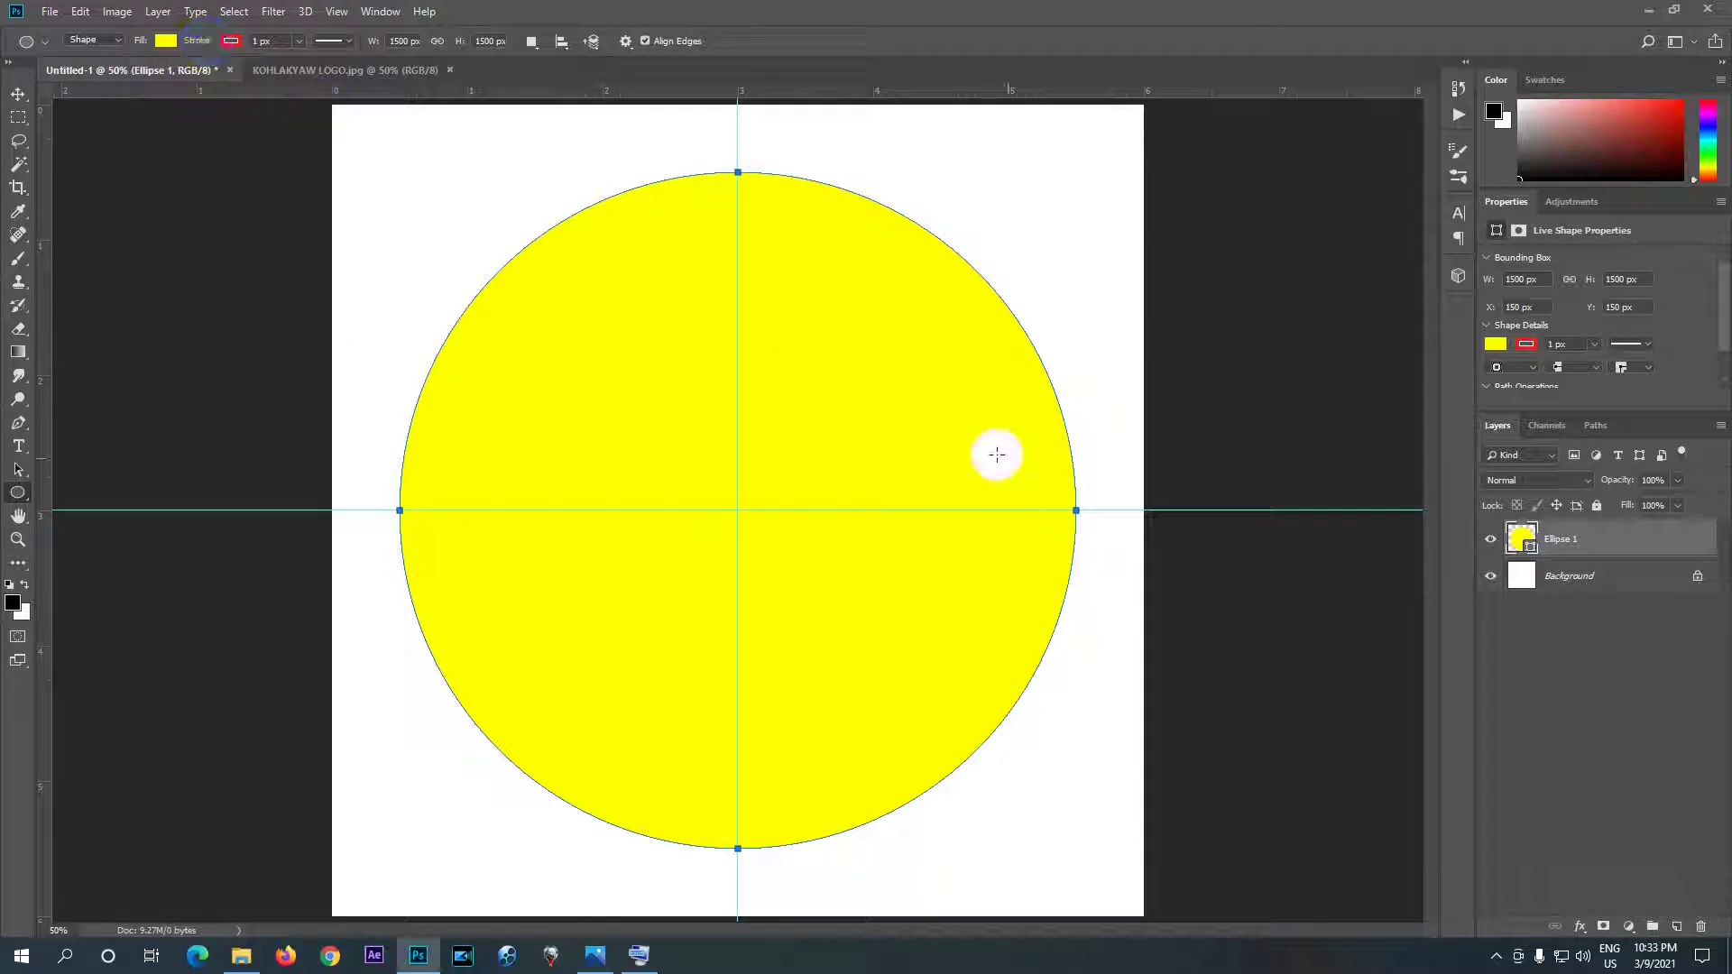
click(1516, 547)
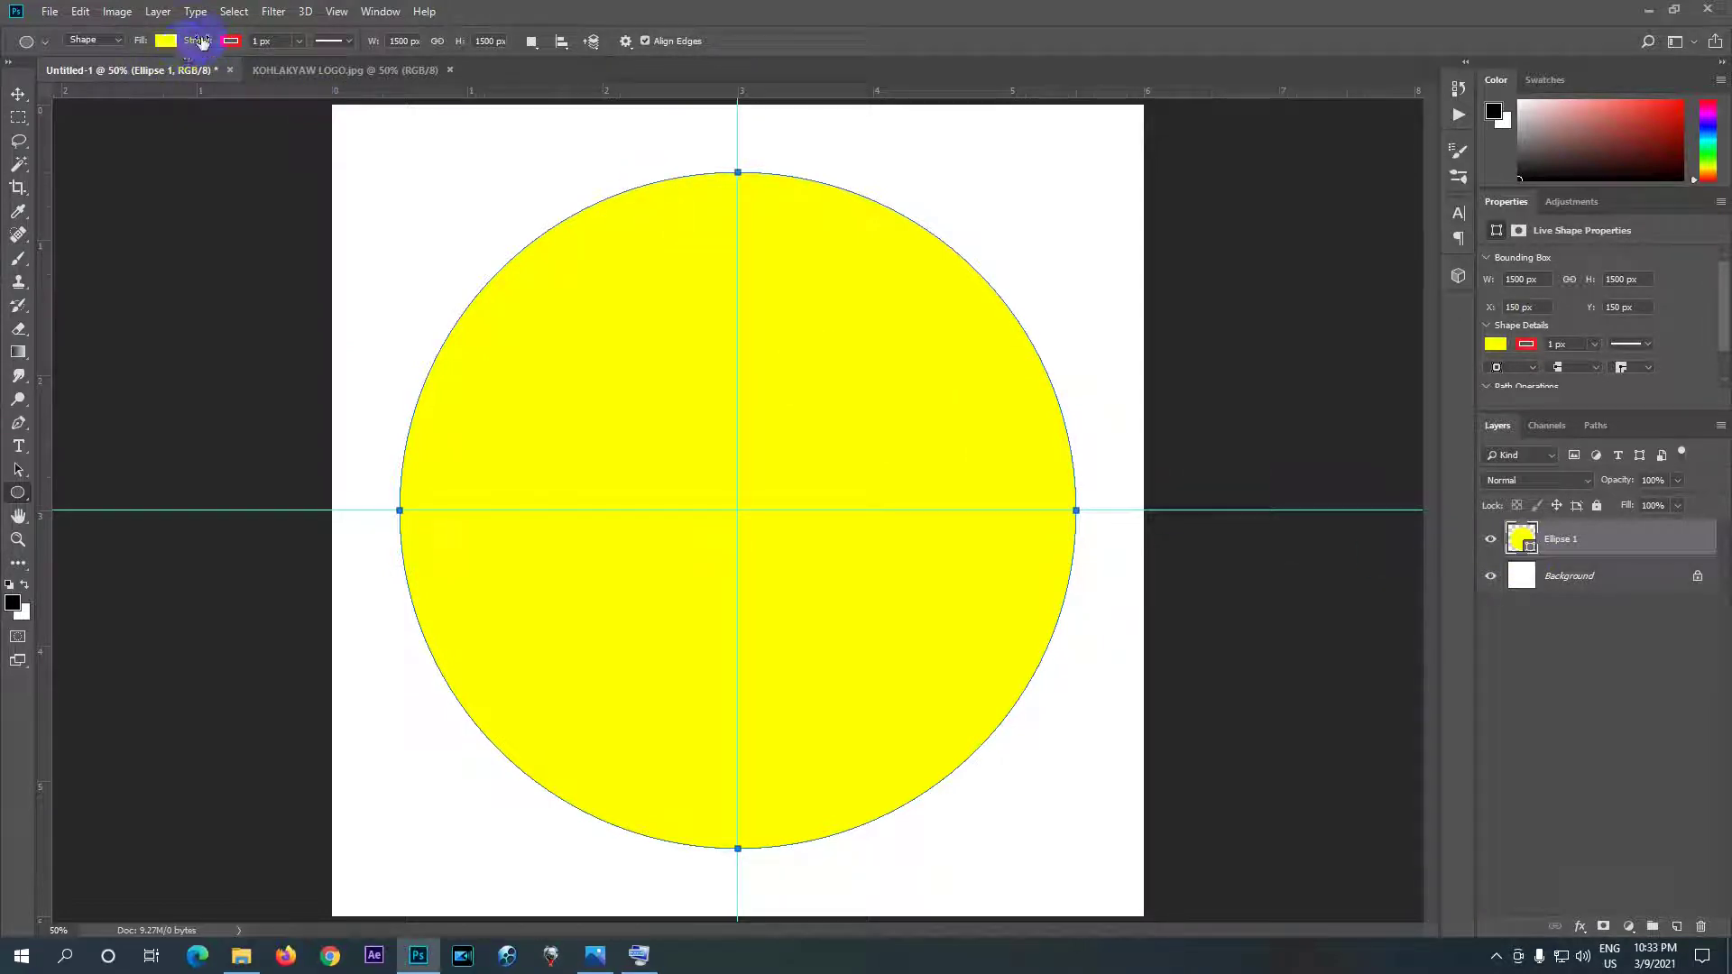
- Set the circle's stroke width to 12.87 px
click(256, 43)
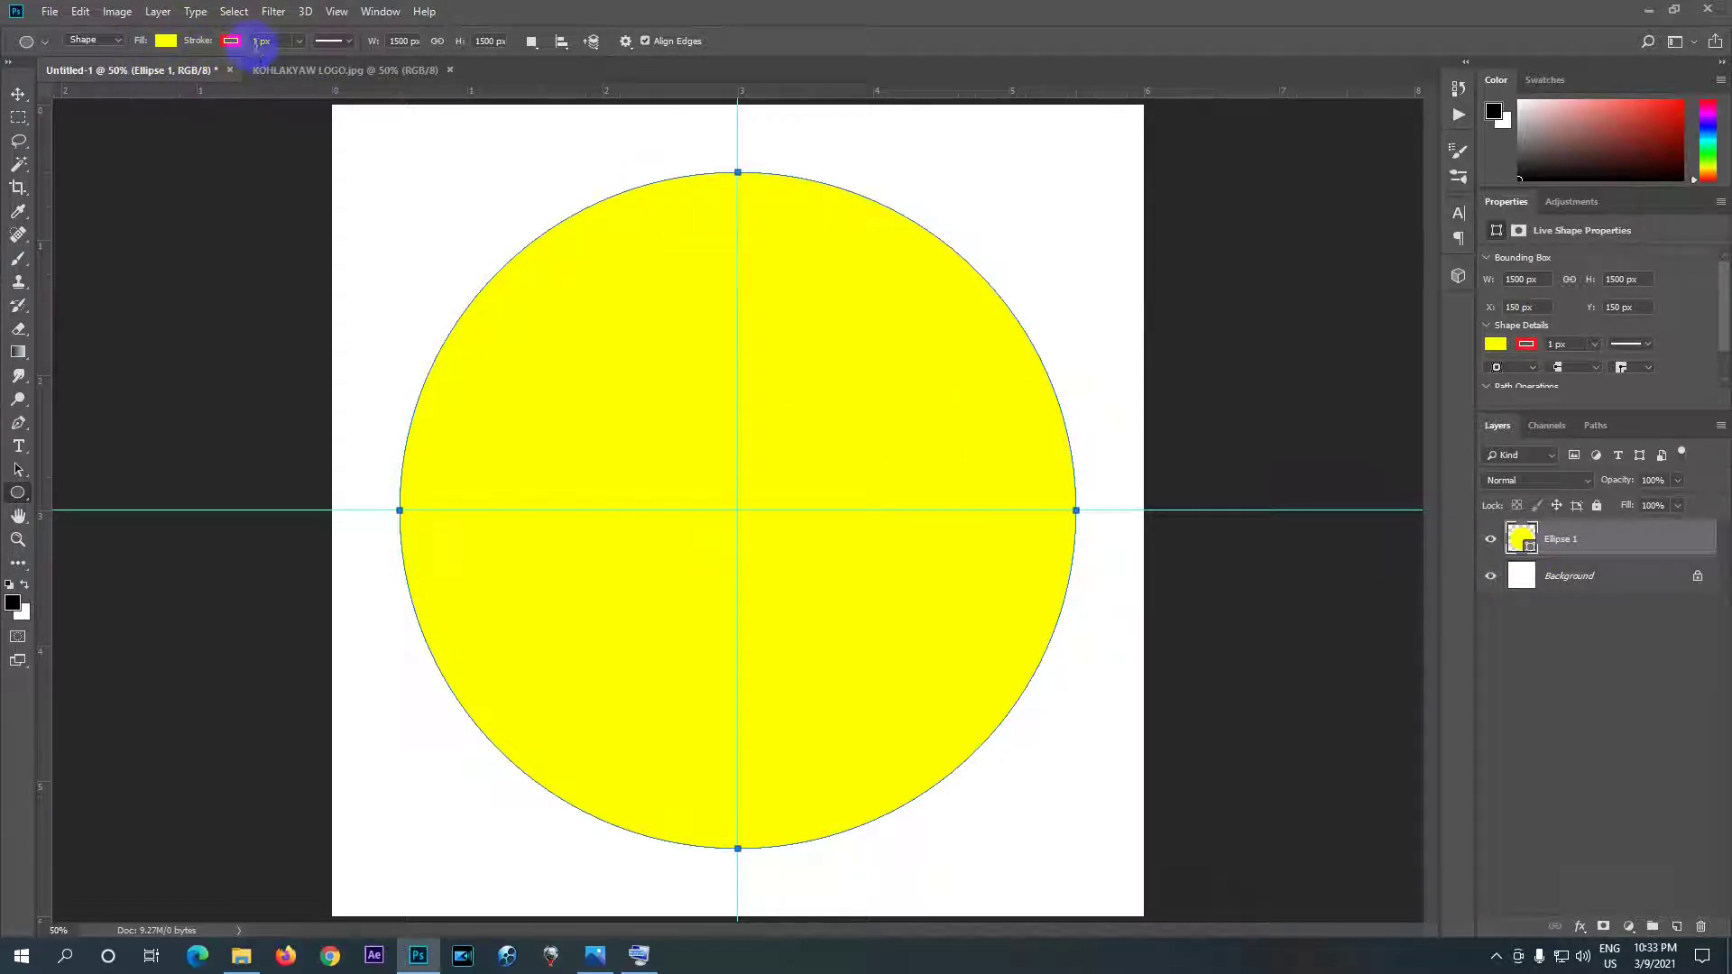
click(283, 42)
click(298, 47)
drag(294, 56, 304, 72)
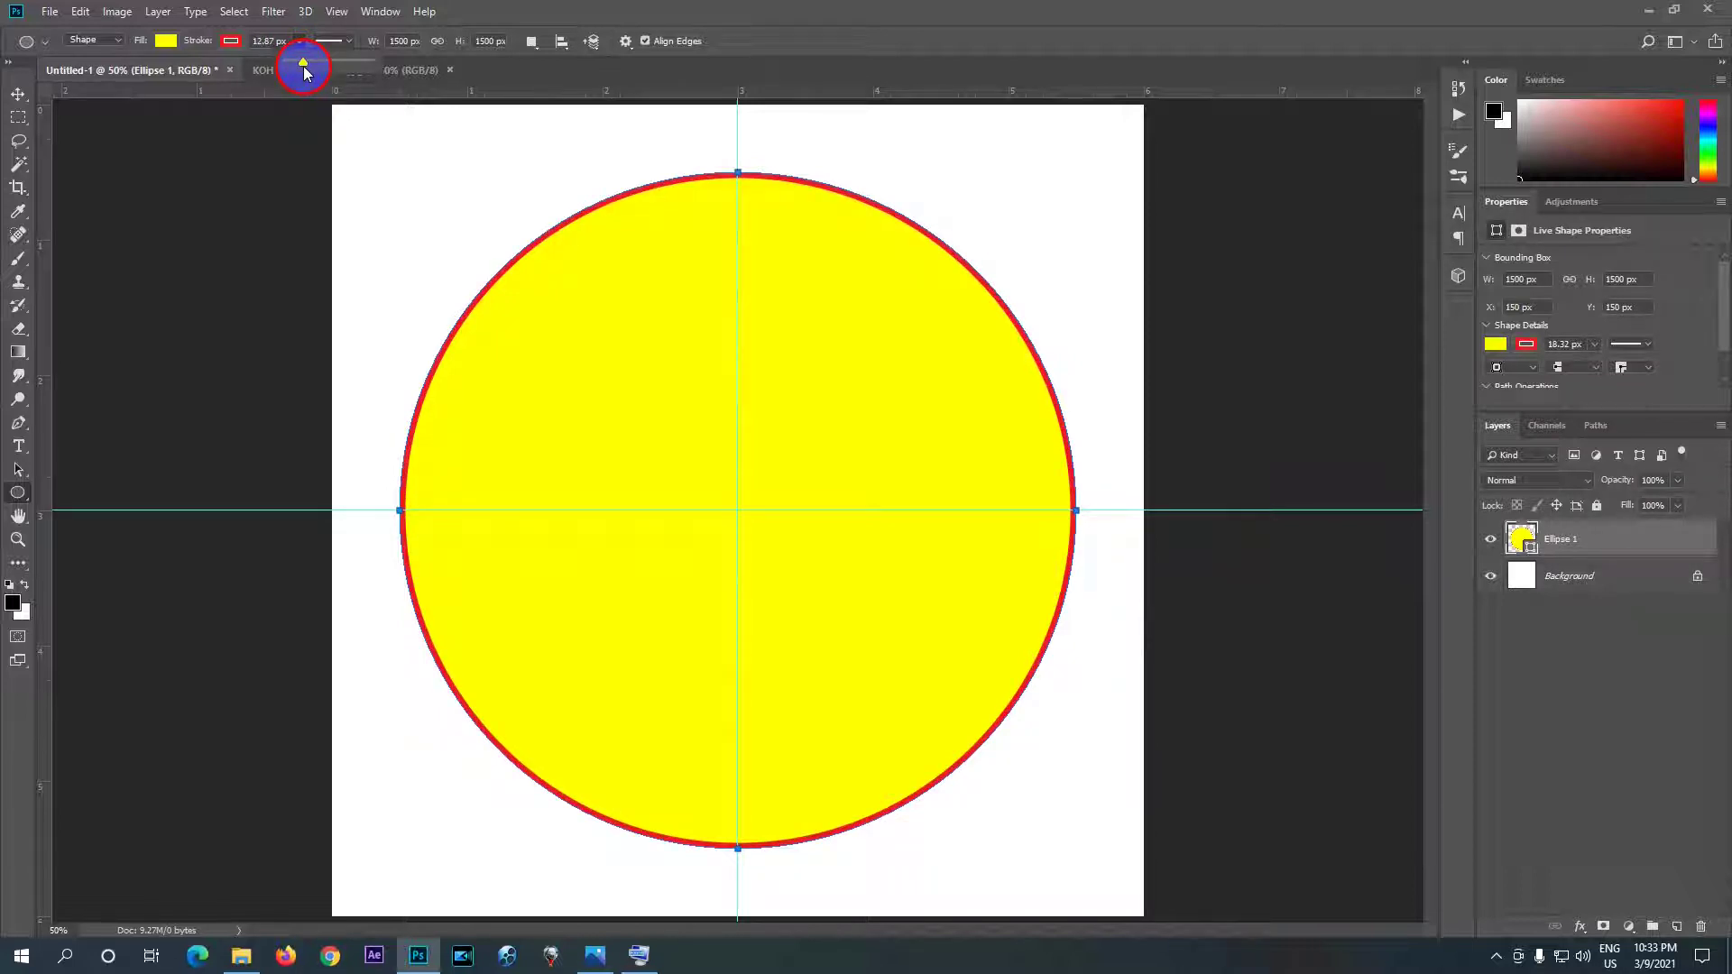
click(264, 41)
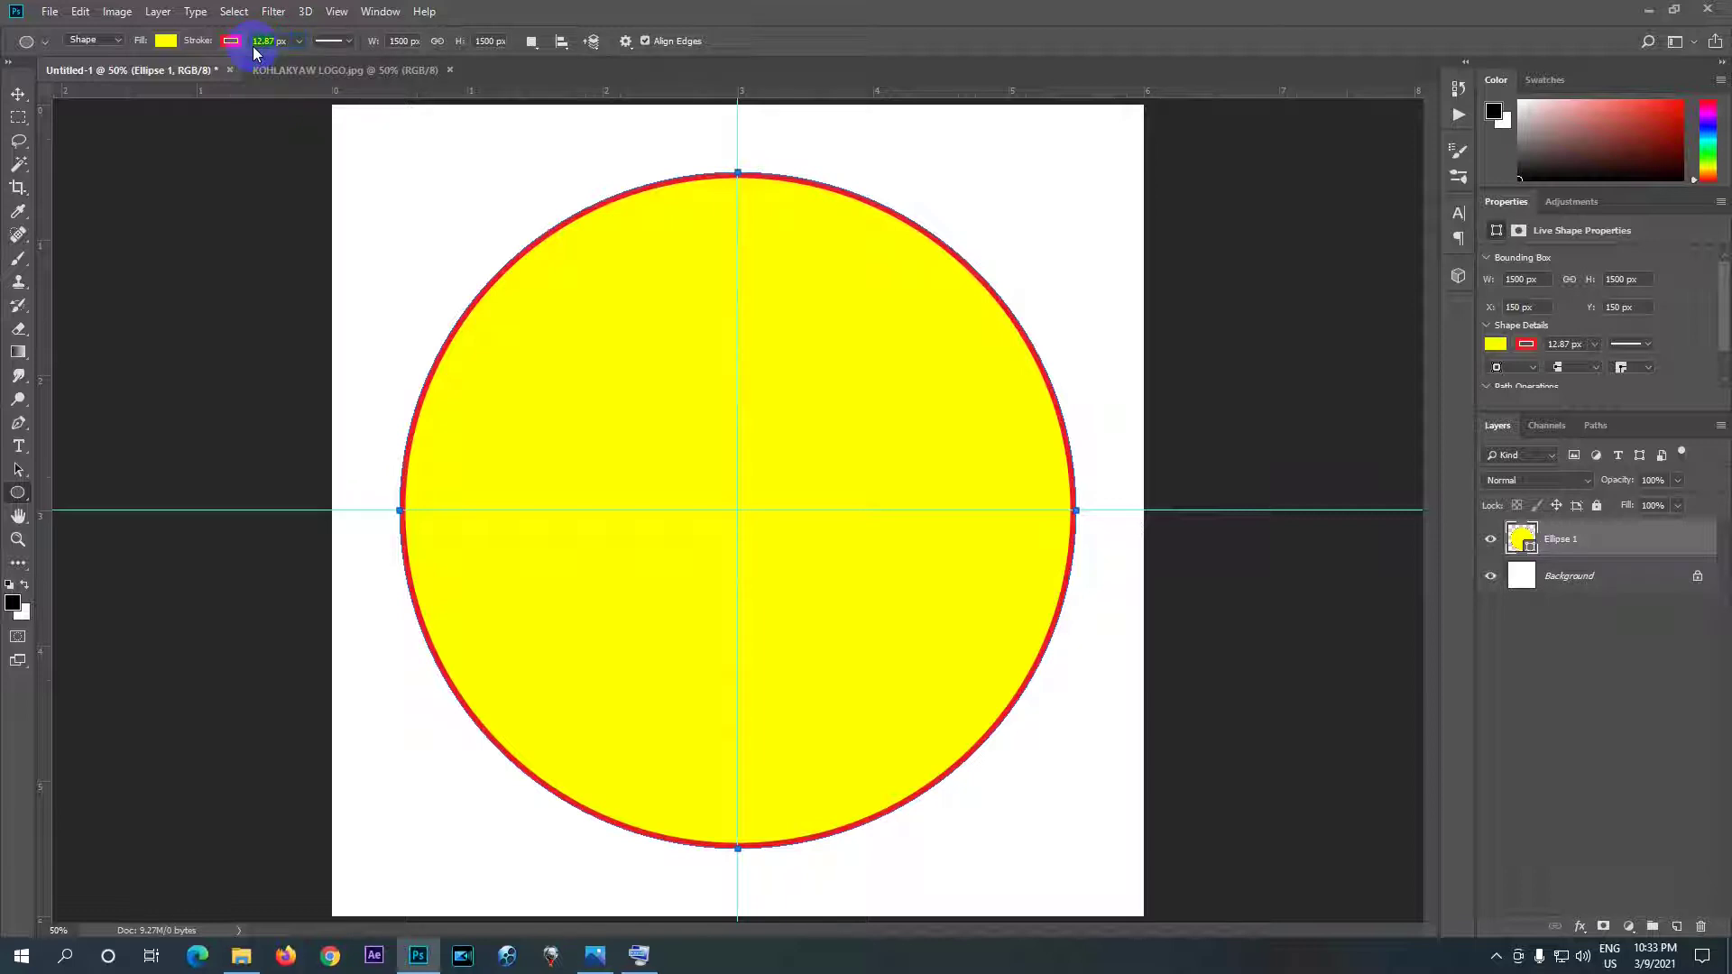
text(1)
click(300, 45)
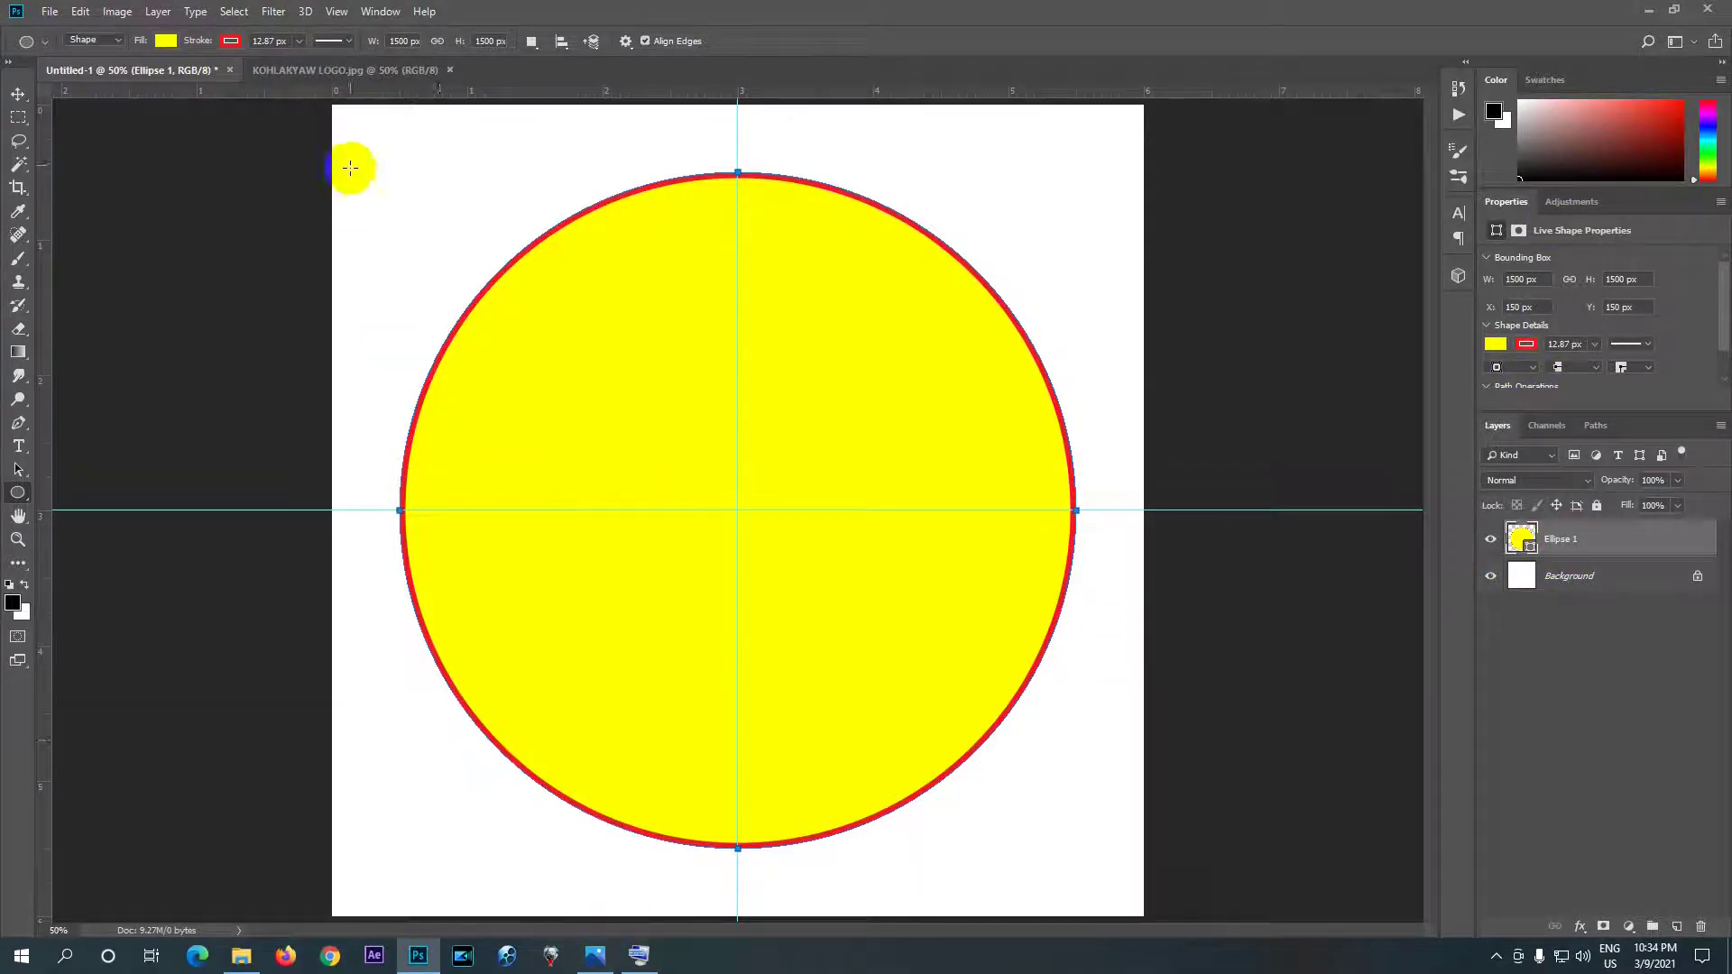
click(354, 72)
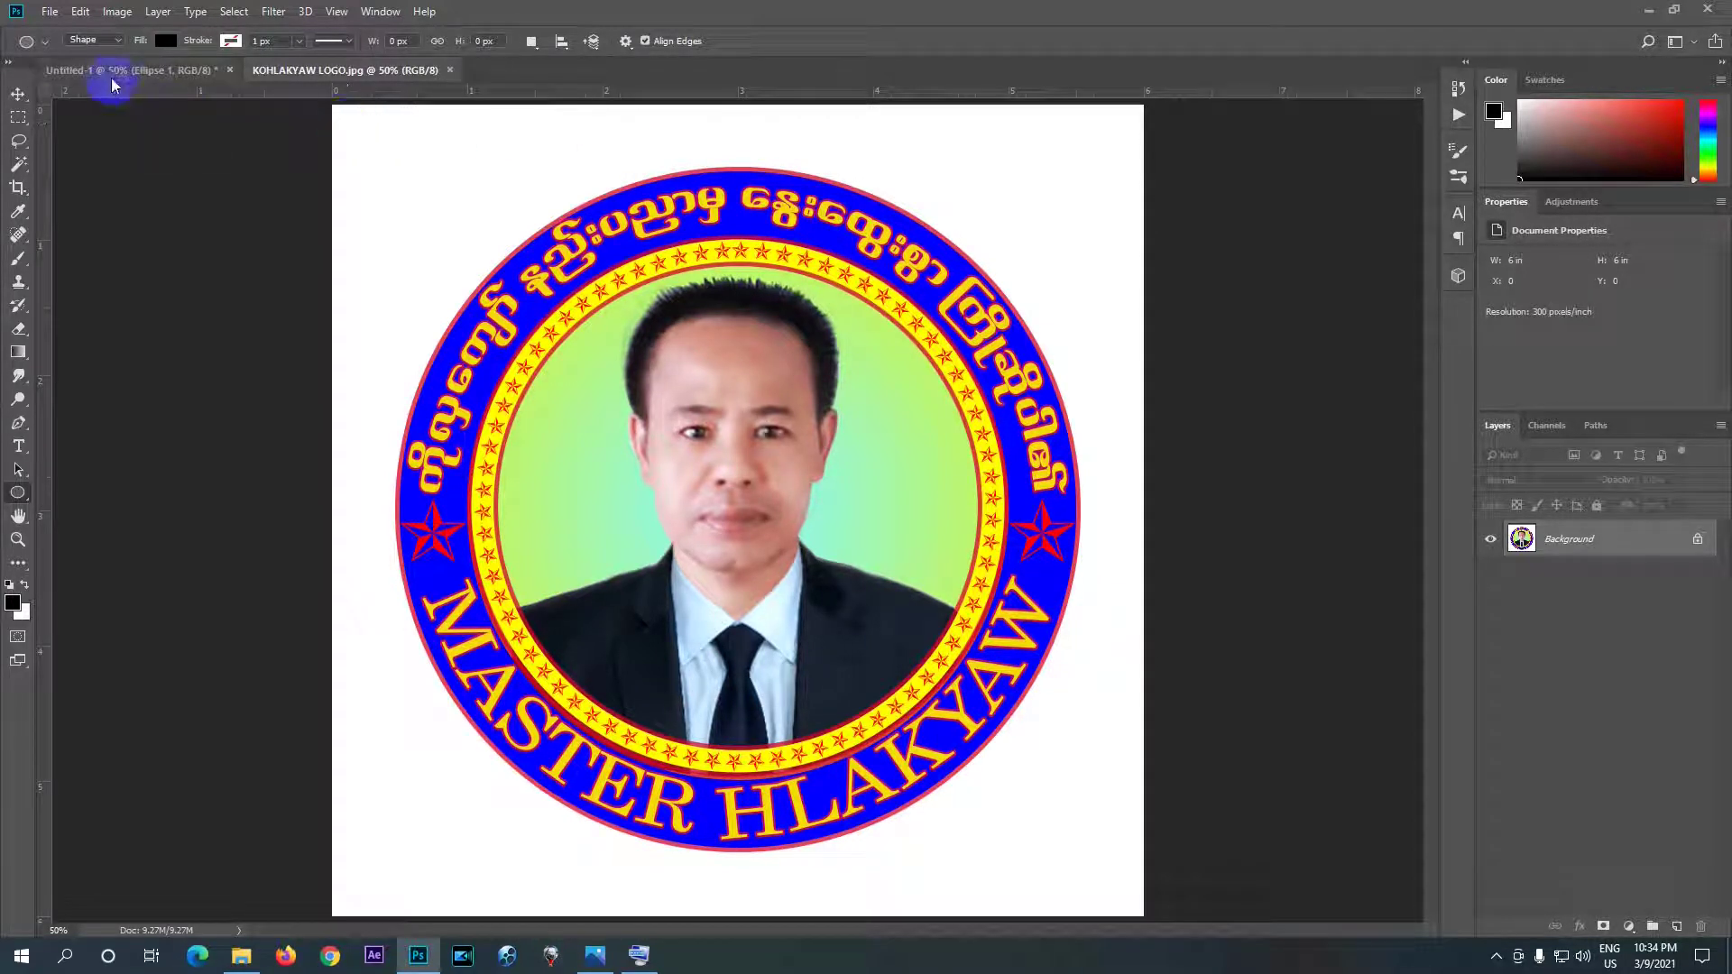
click(26, 504)
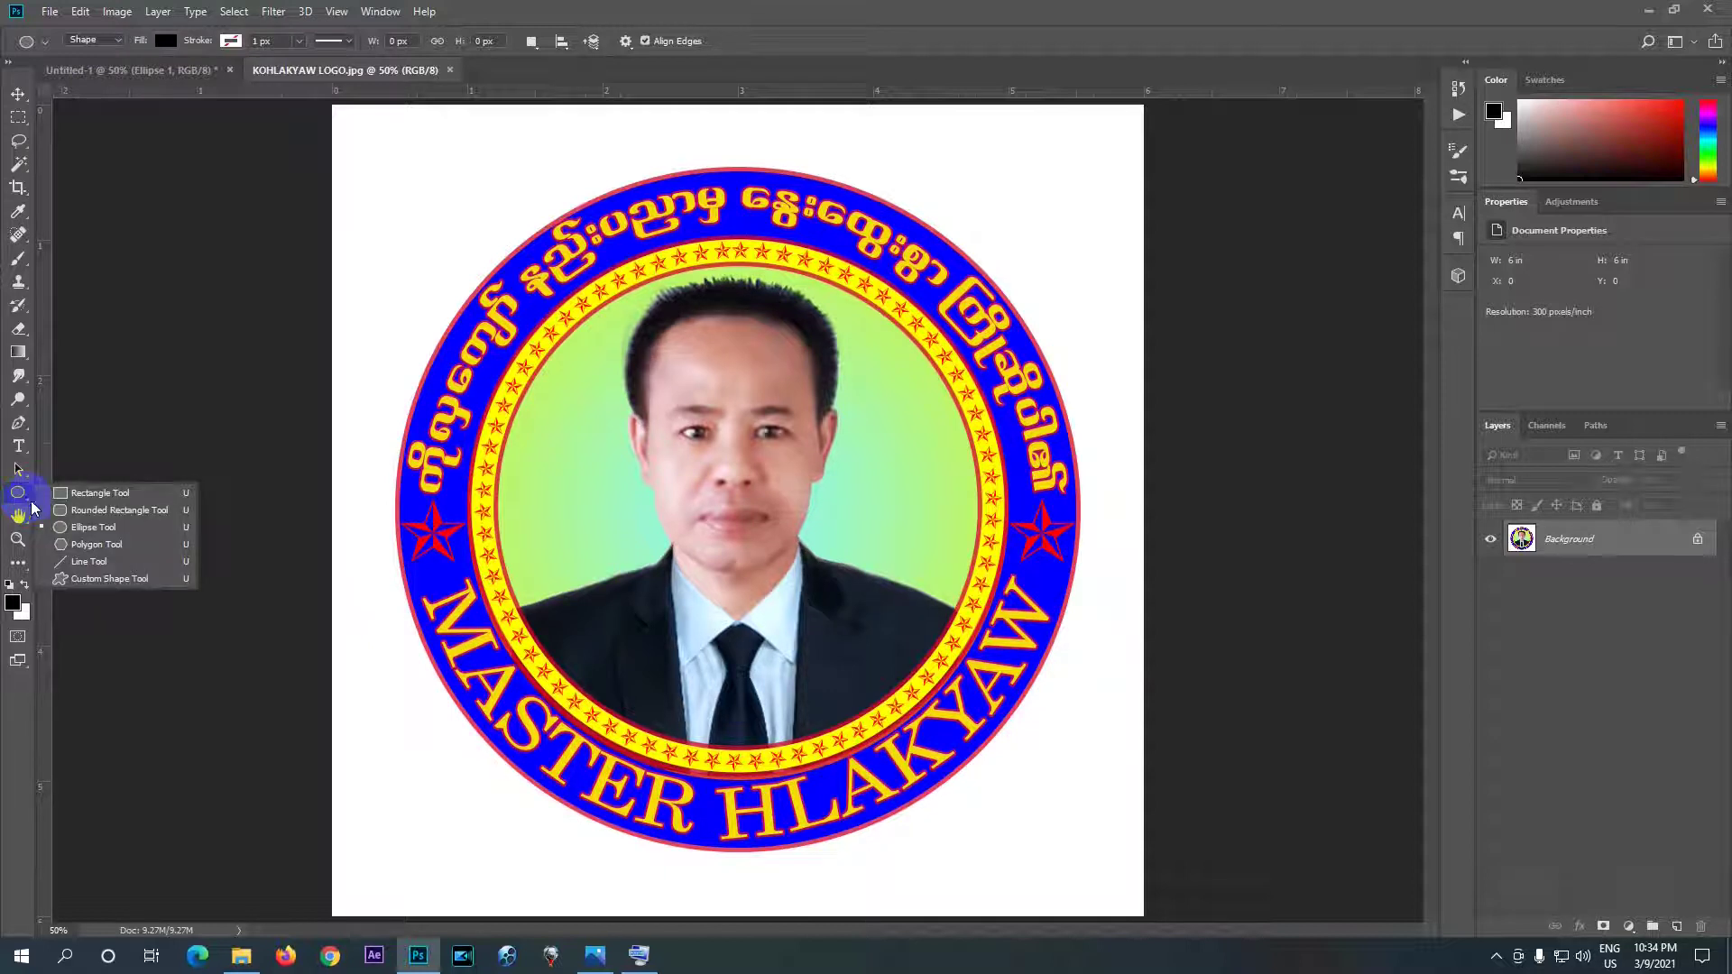
click(86, 532)
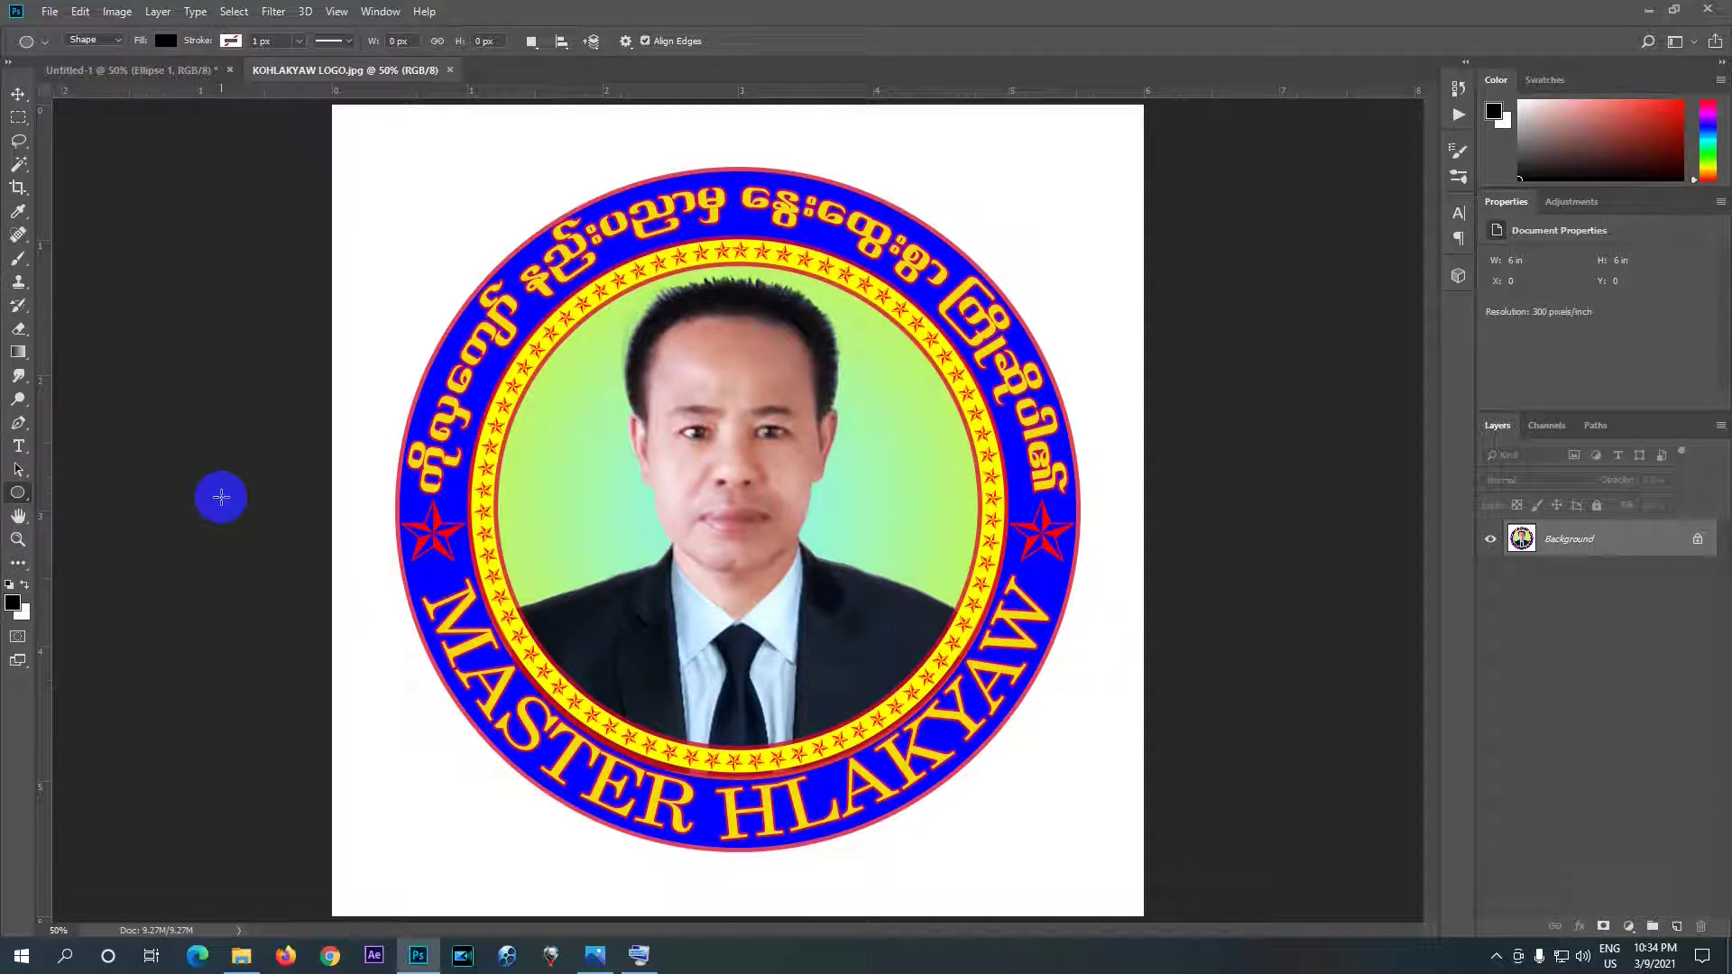
click(138, 73)
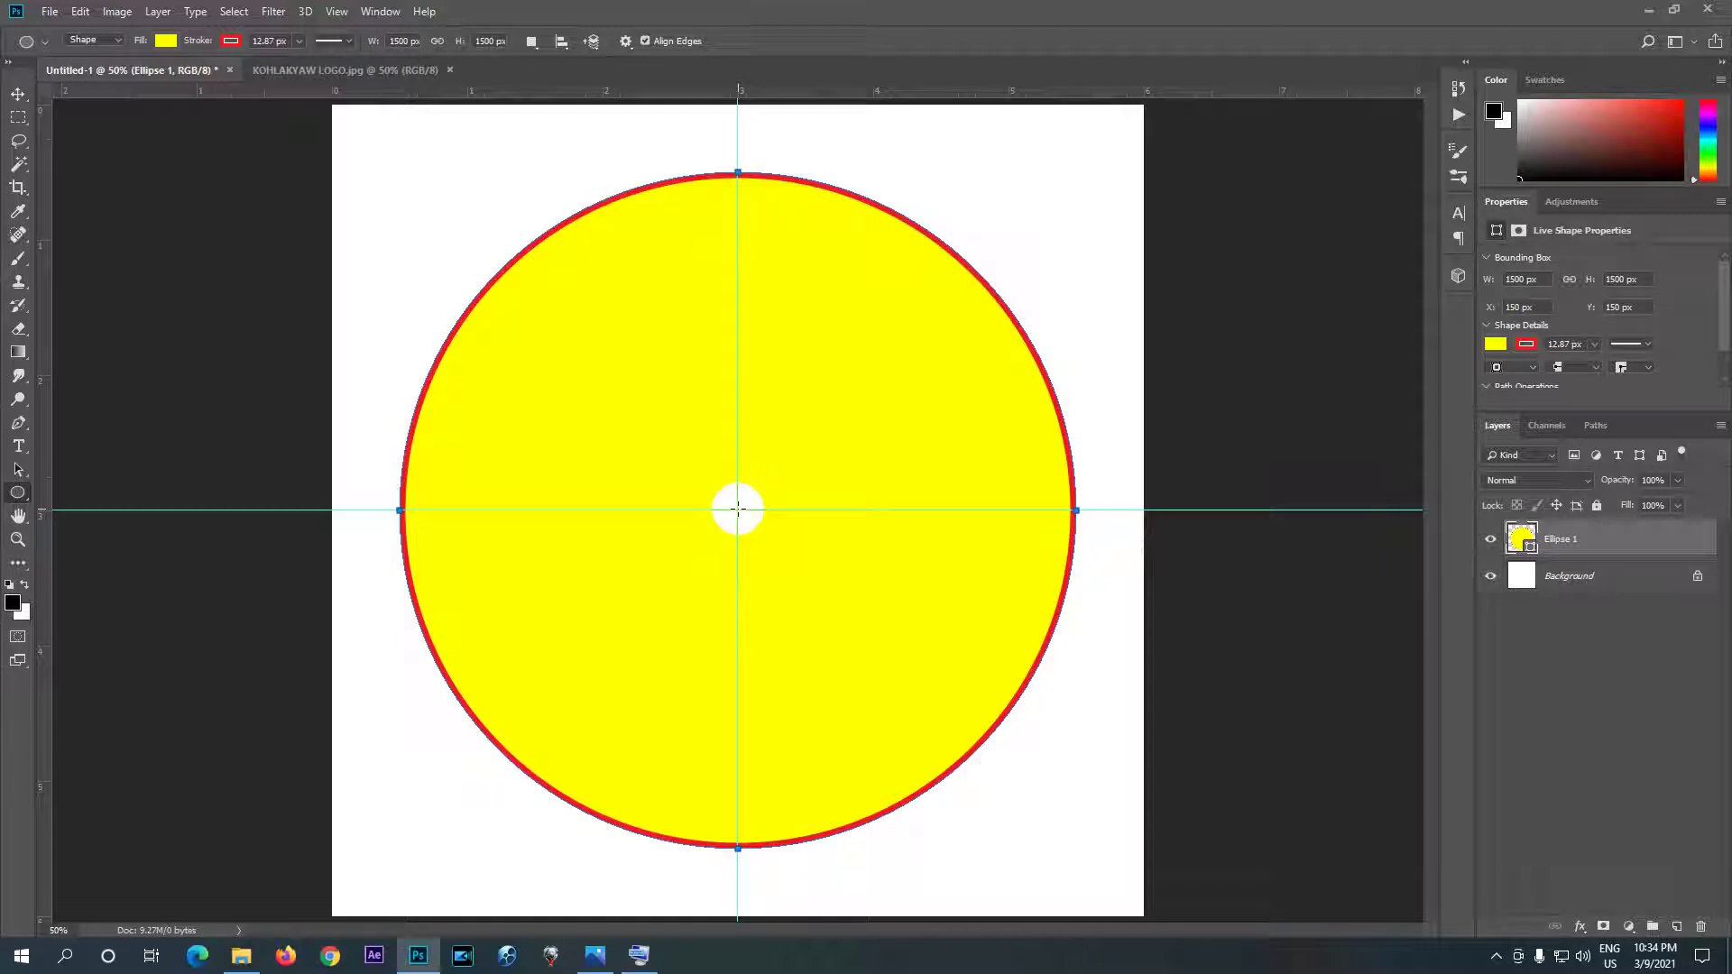
- Draw a centred 1500 px circle, Ellipse 2, with no stroke and no fill
click(737, 509)
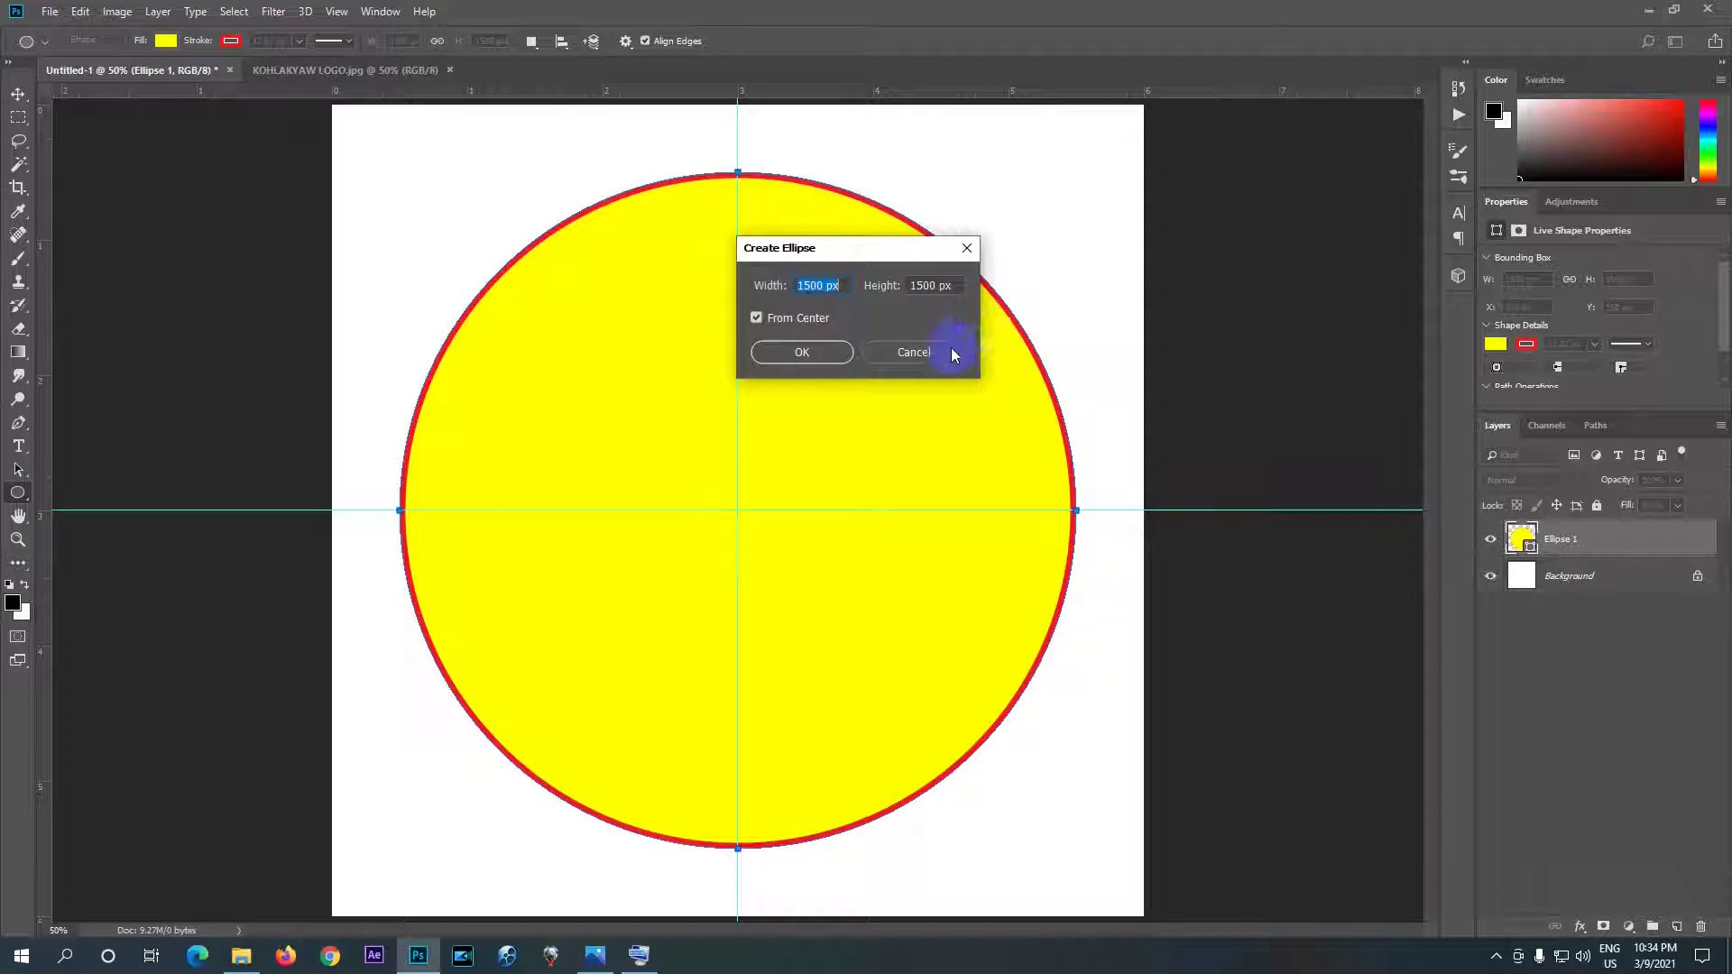
click(799, 353)
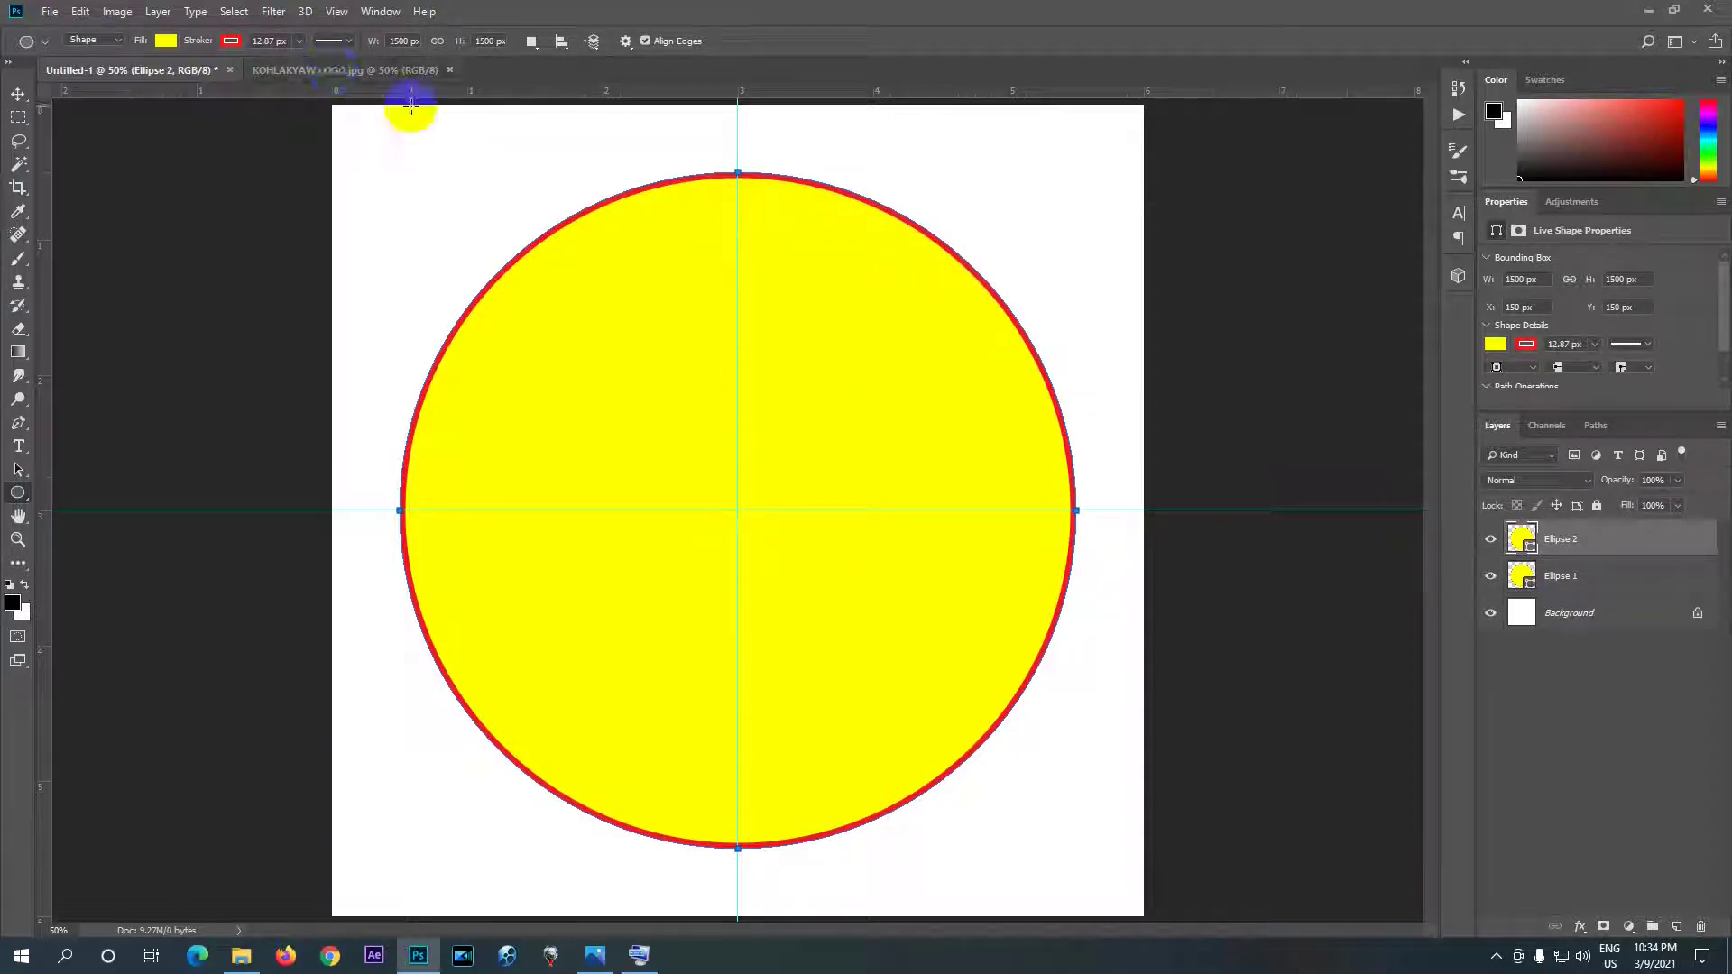
click(231, 43)
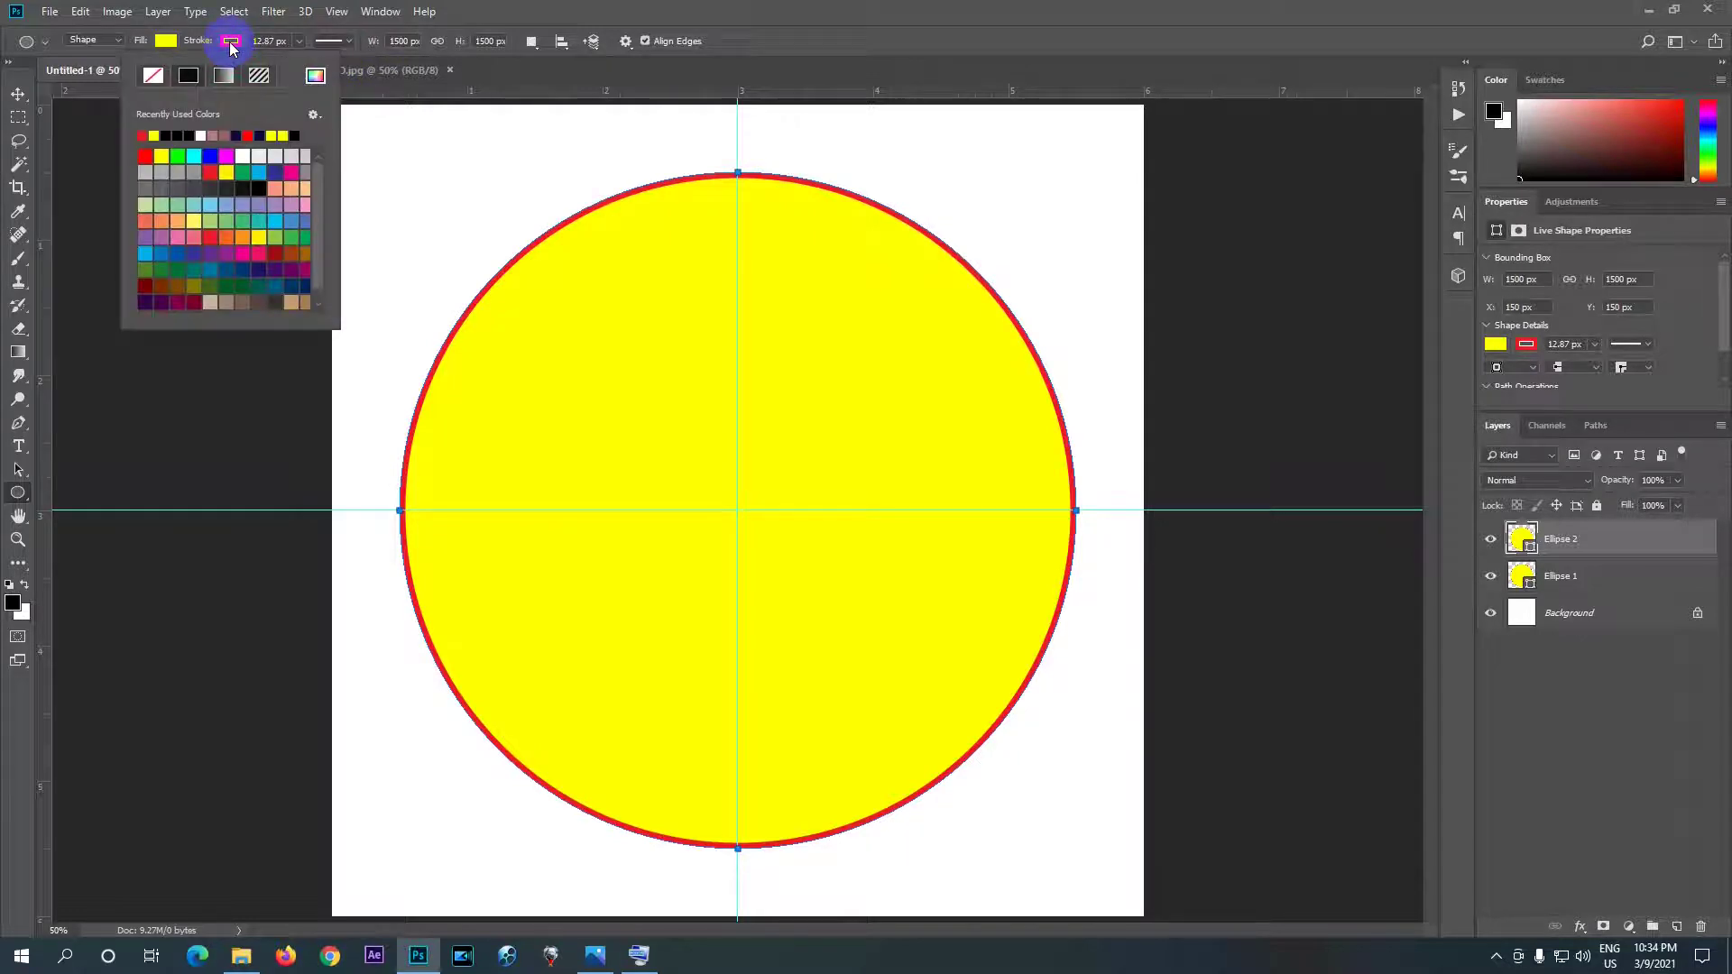
click(154, 76)
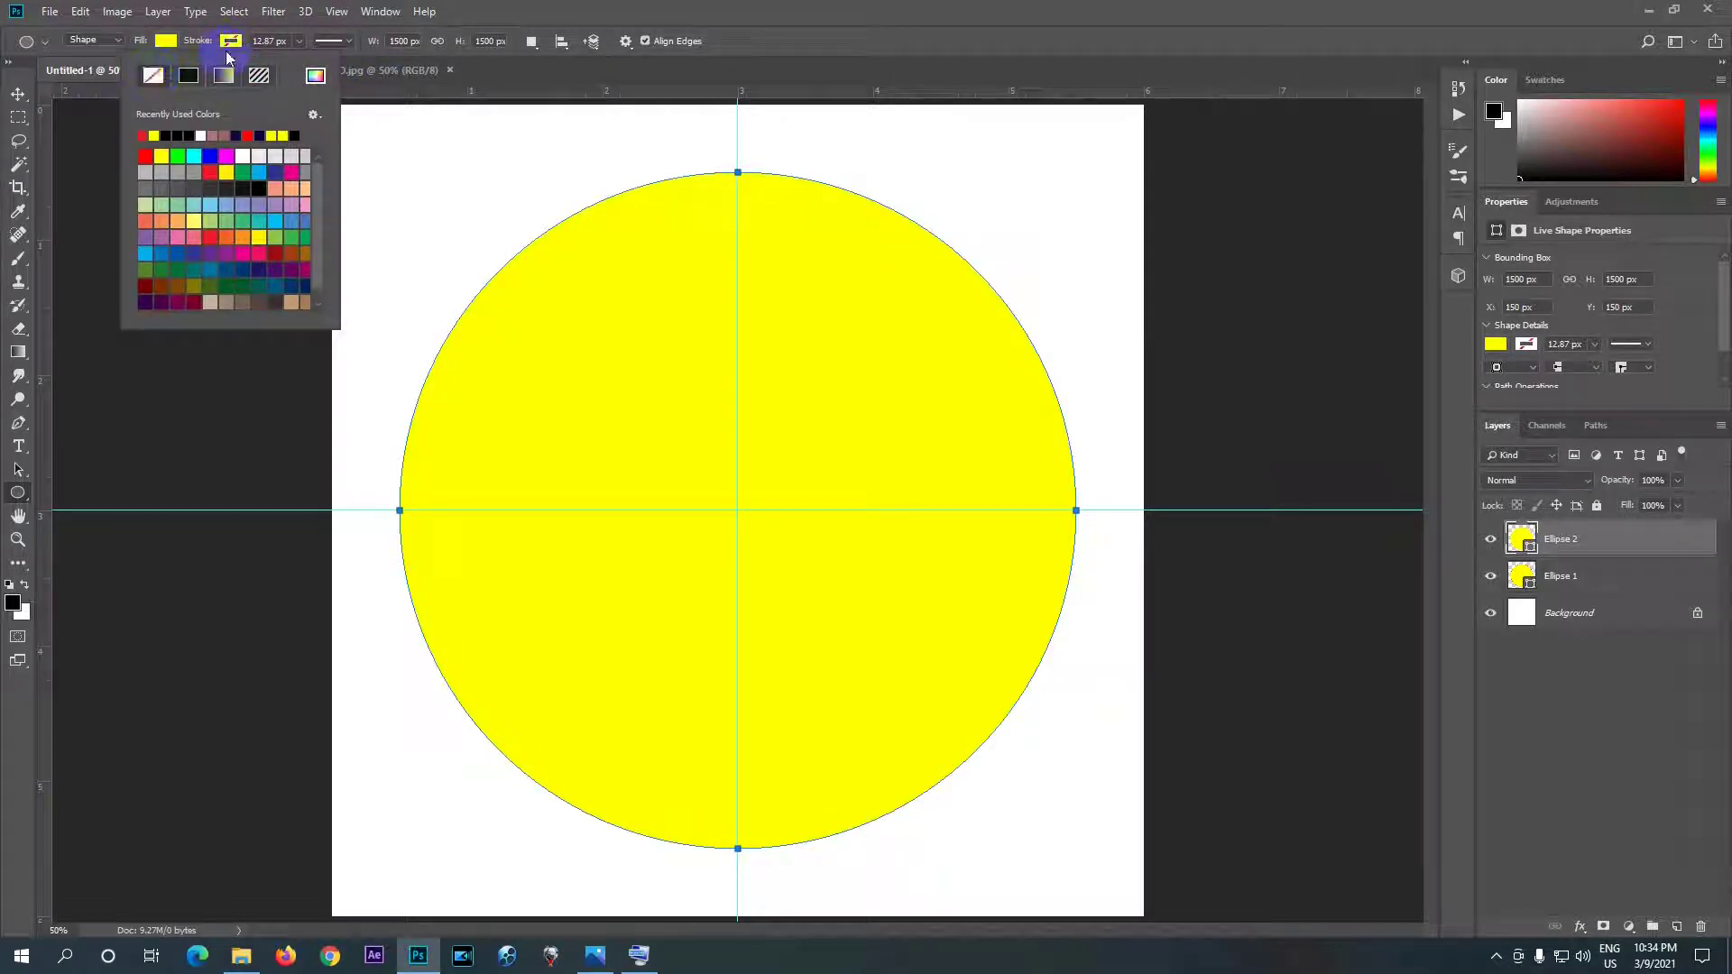
click(167, 40)
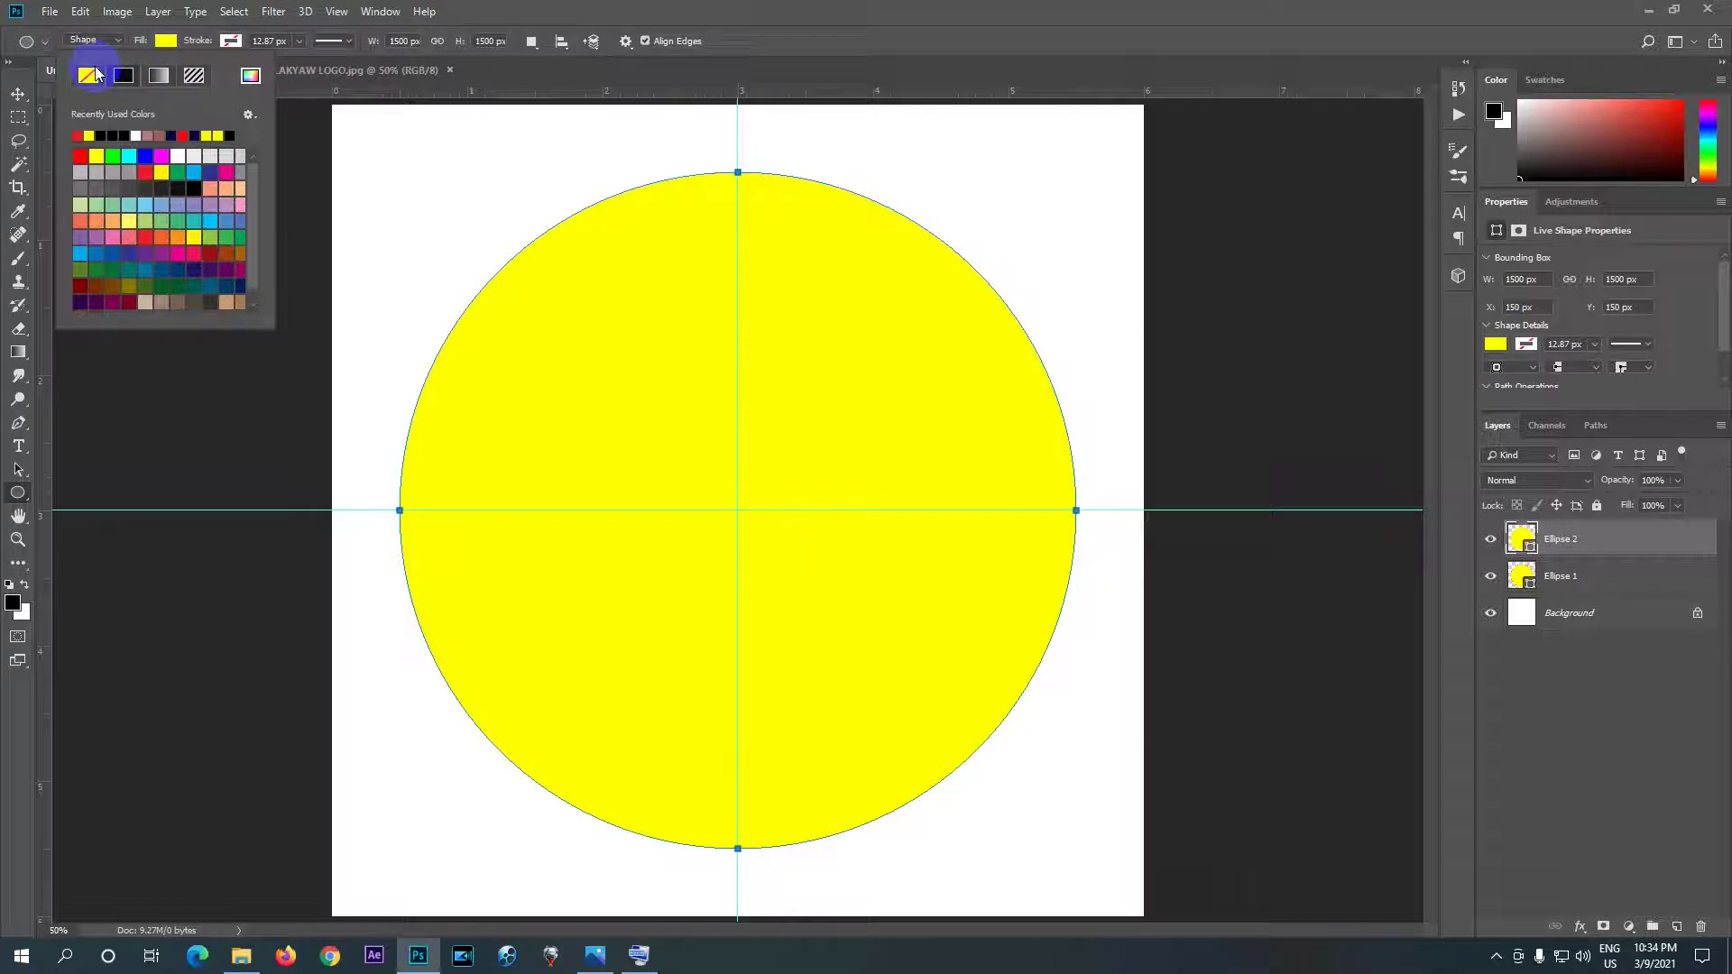
click(88, 79)
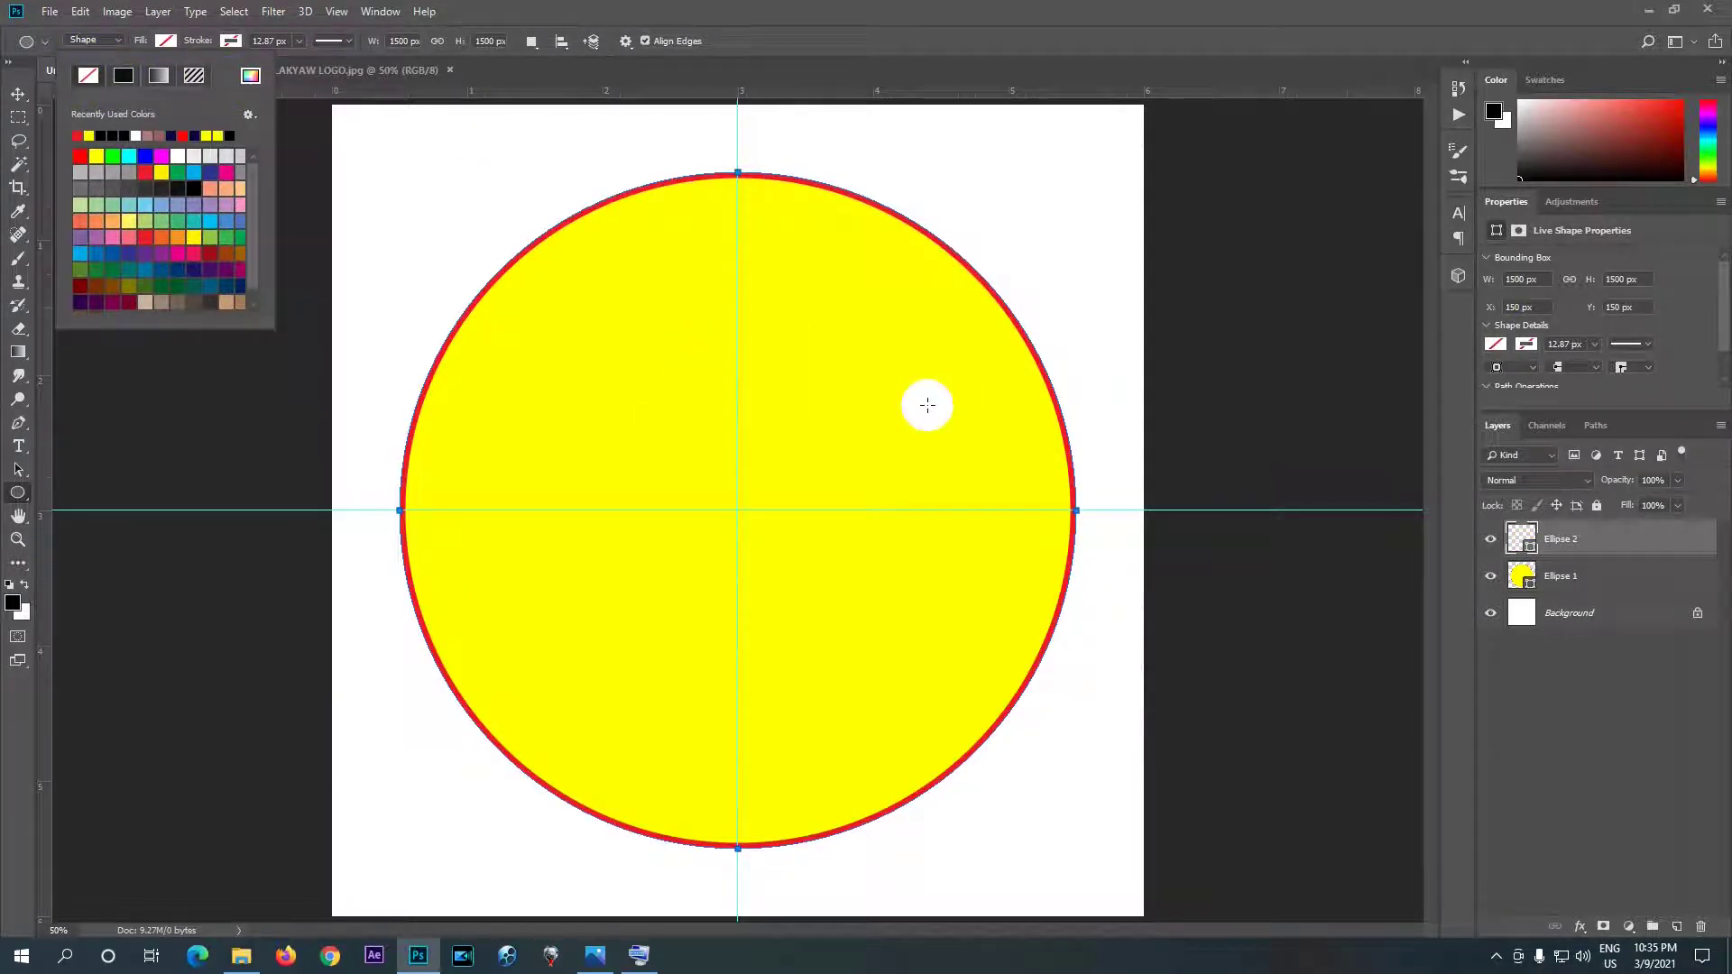
click(1568, 546)
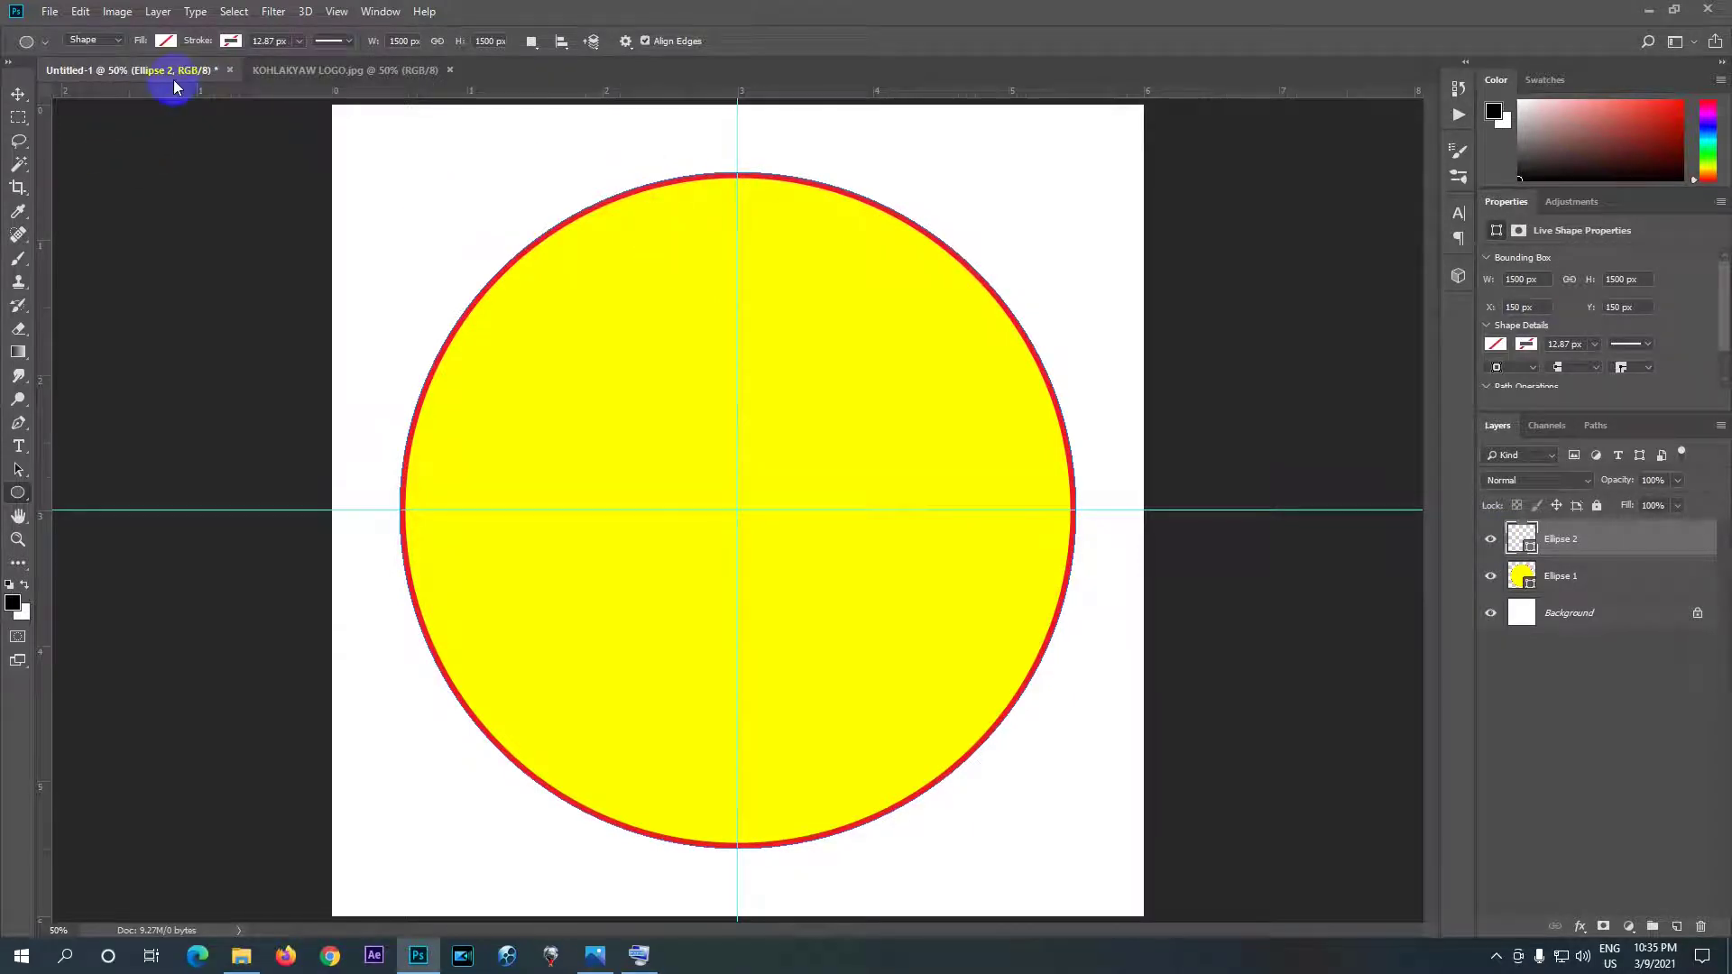
click(526, 224)
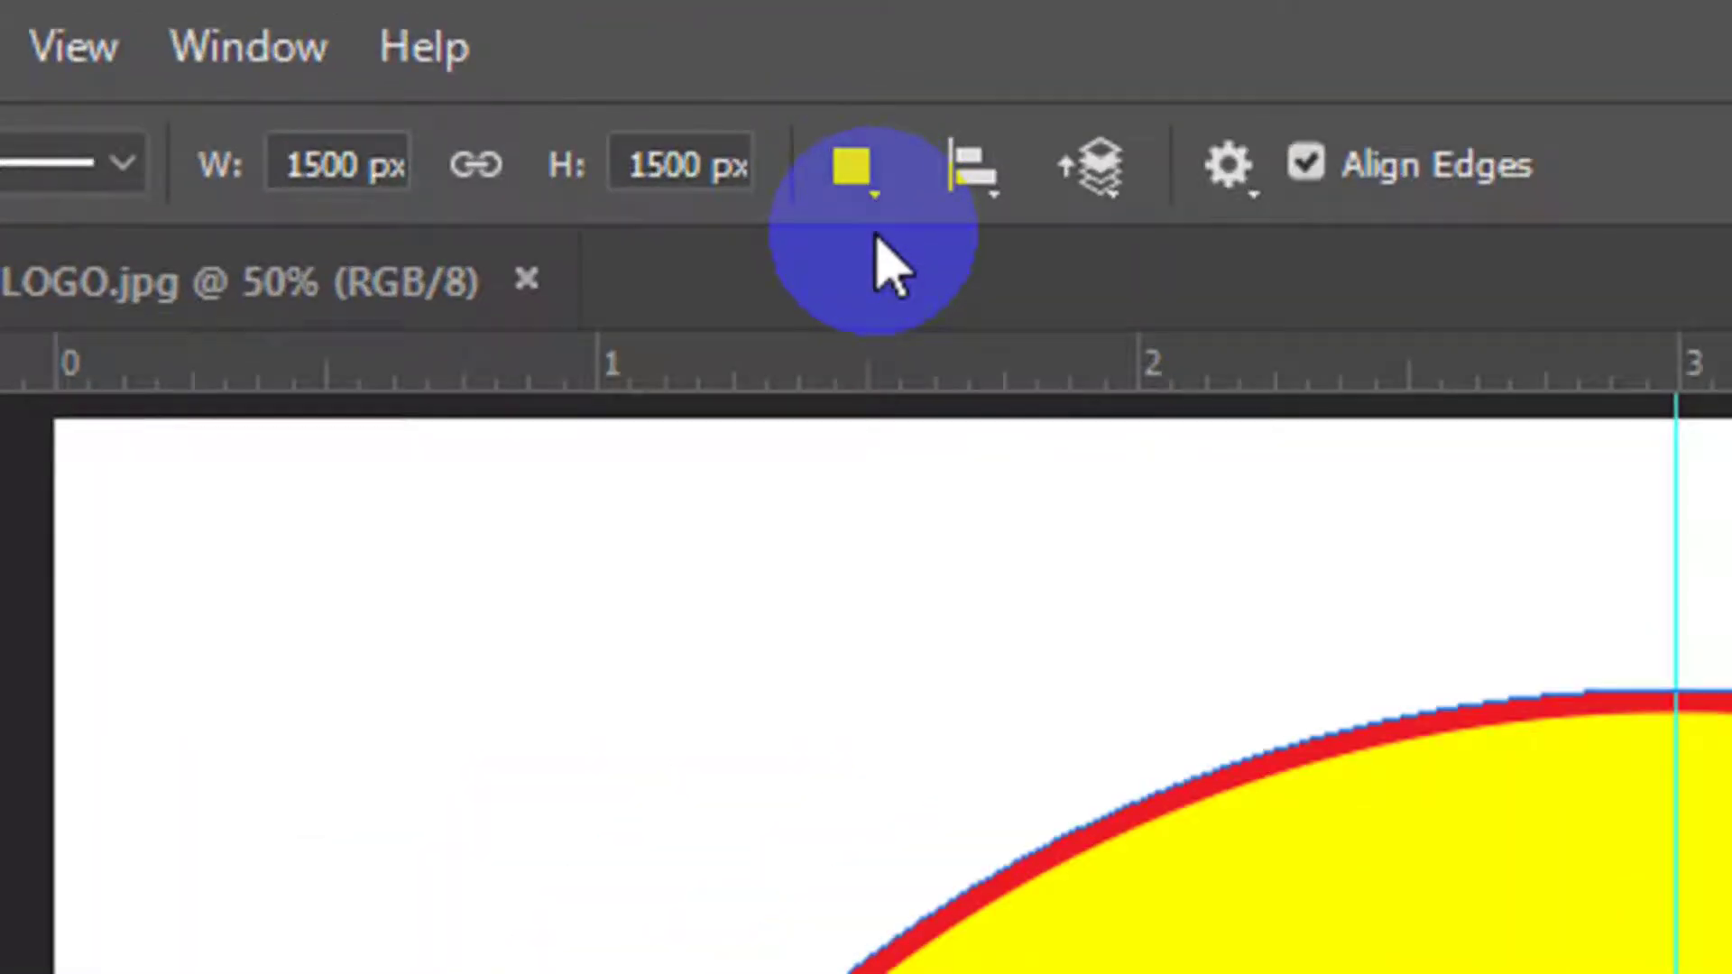
- Switch Ellipse 2's path operation to Combine Shapes so new ellipses join it
click(852, 170)
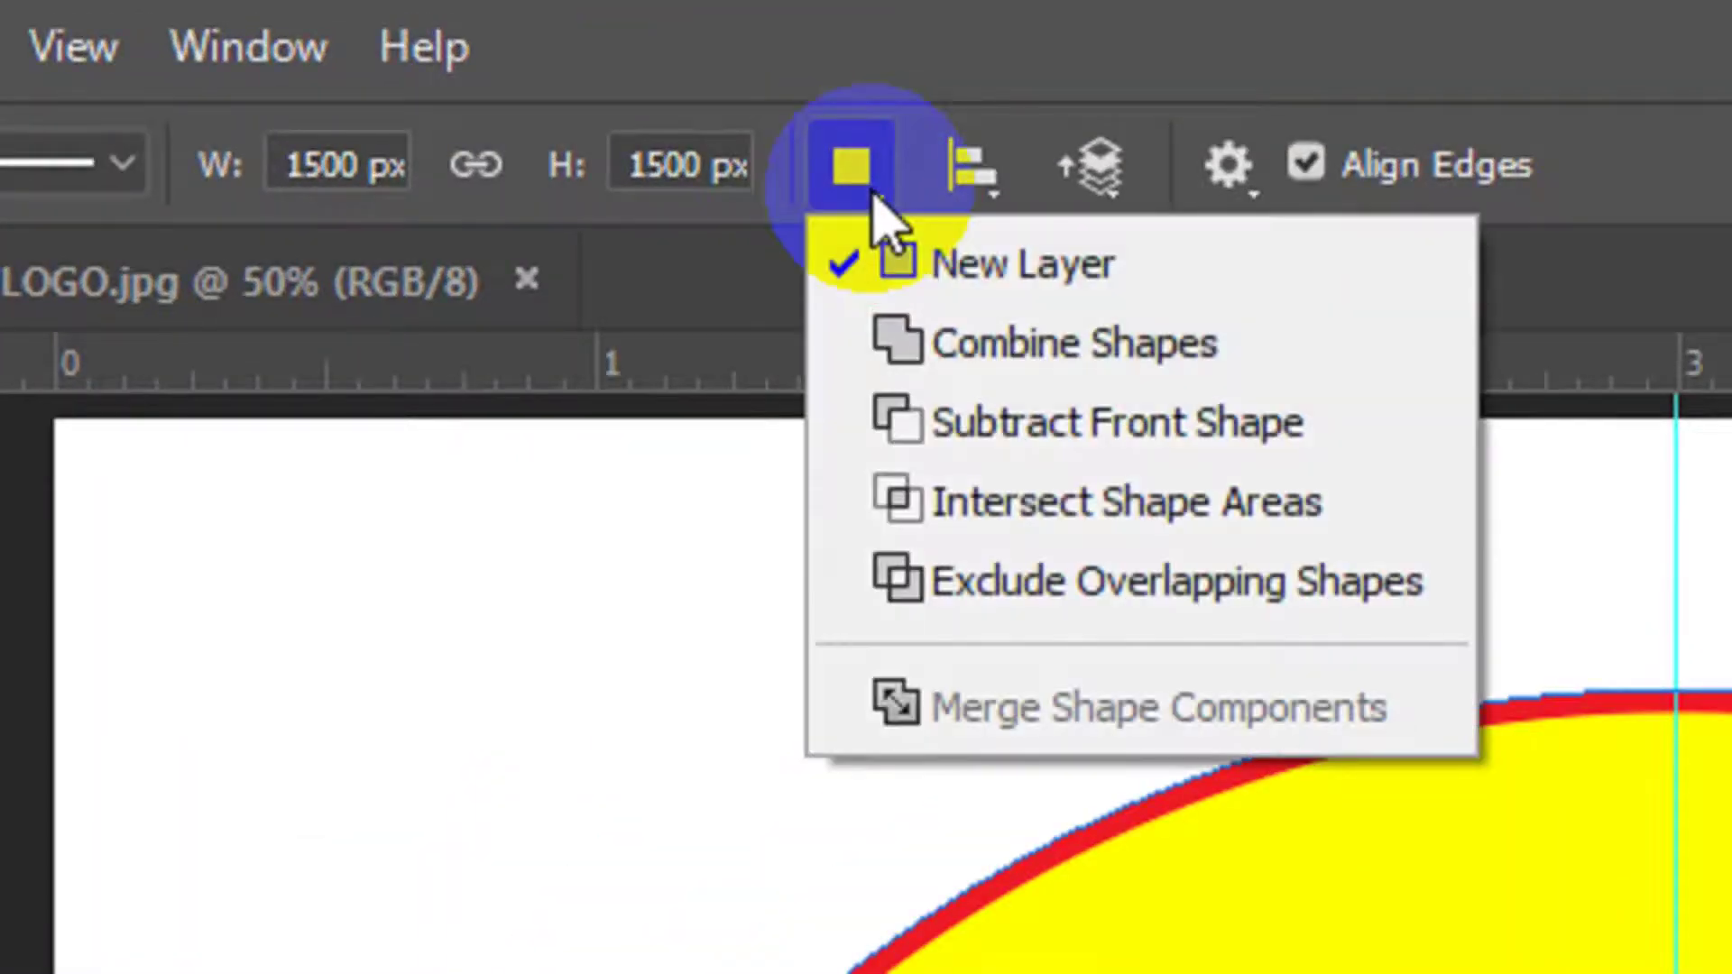
click(930, 356)
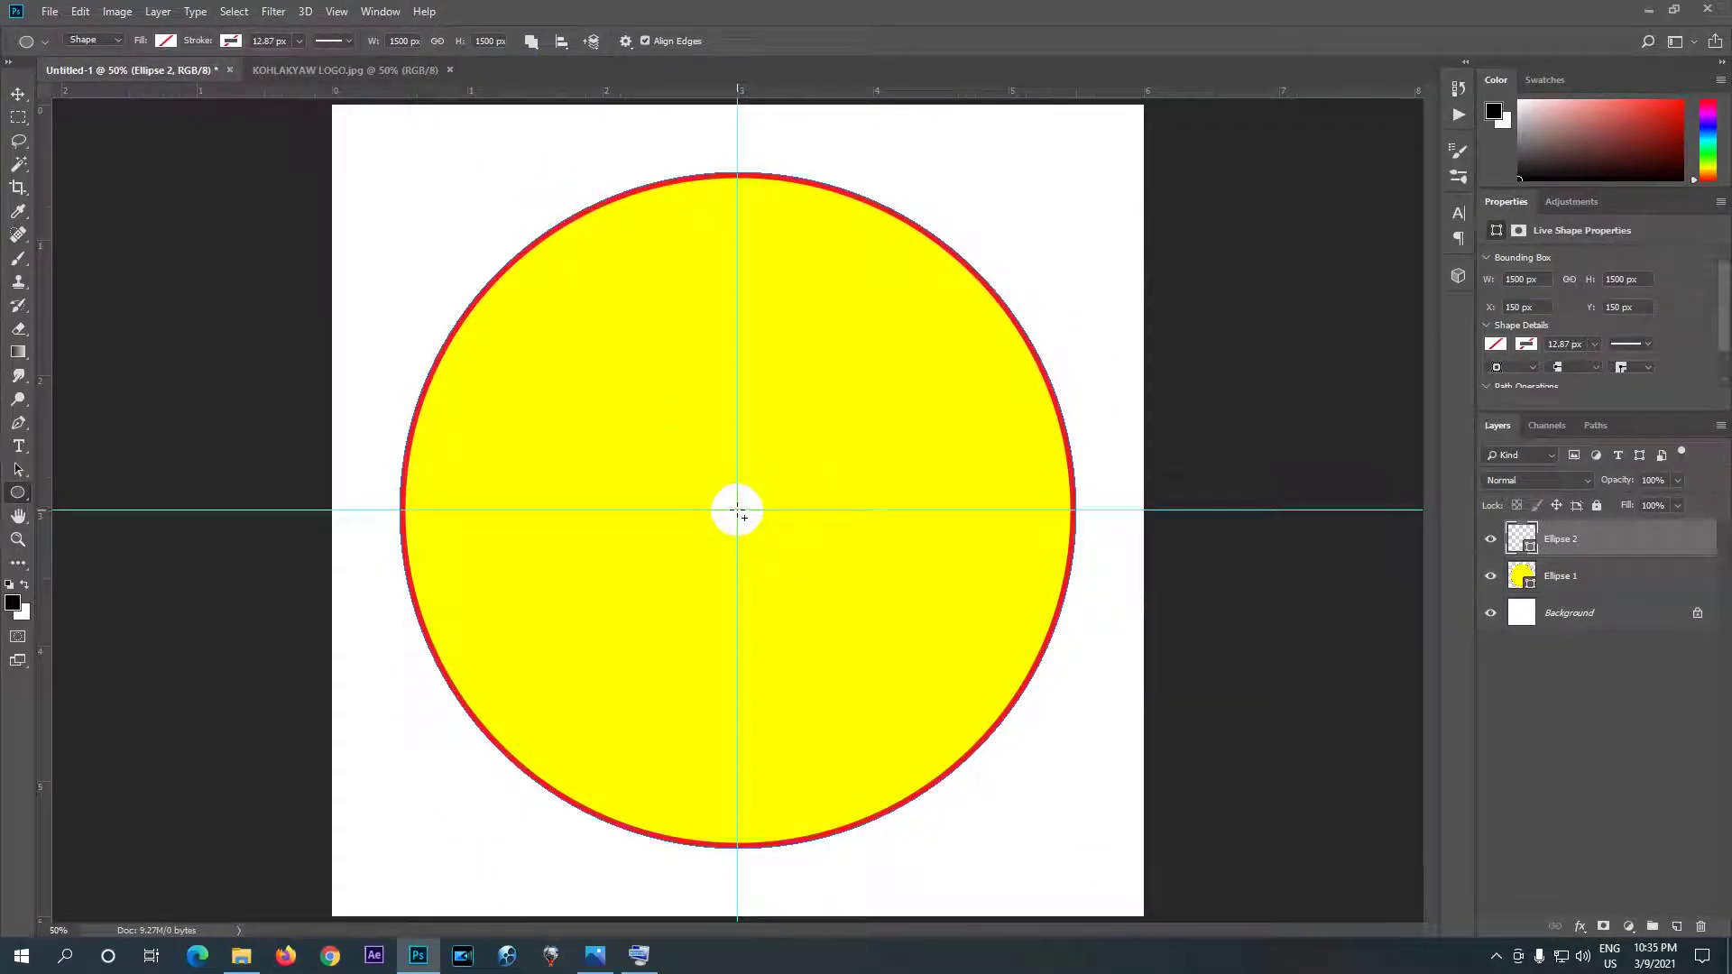
- Add a centred 1200 × 1200 px circle to Ellipse 2 and hide the yellow Ellipse 1
click(739, 510)
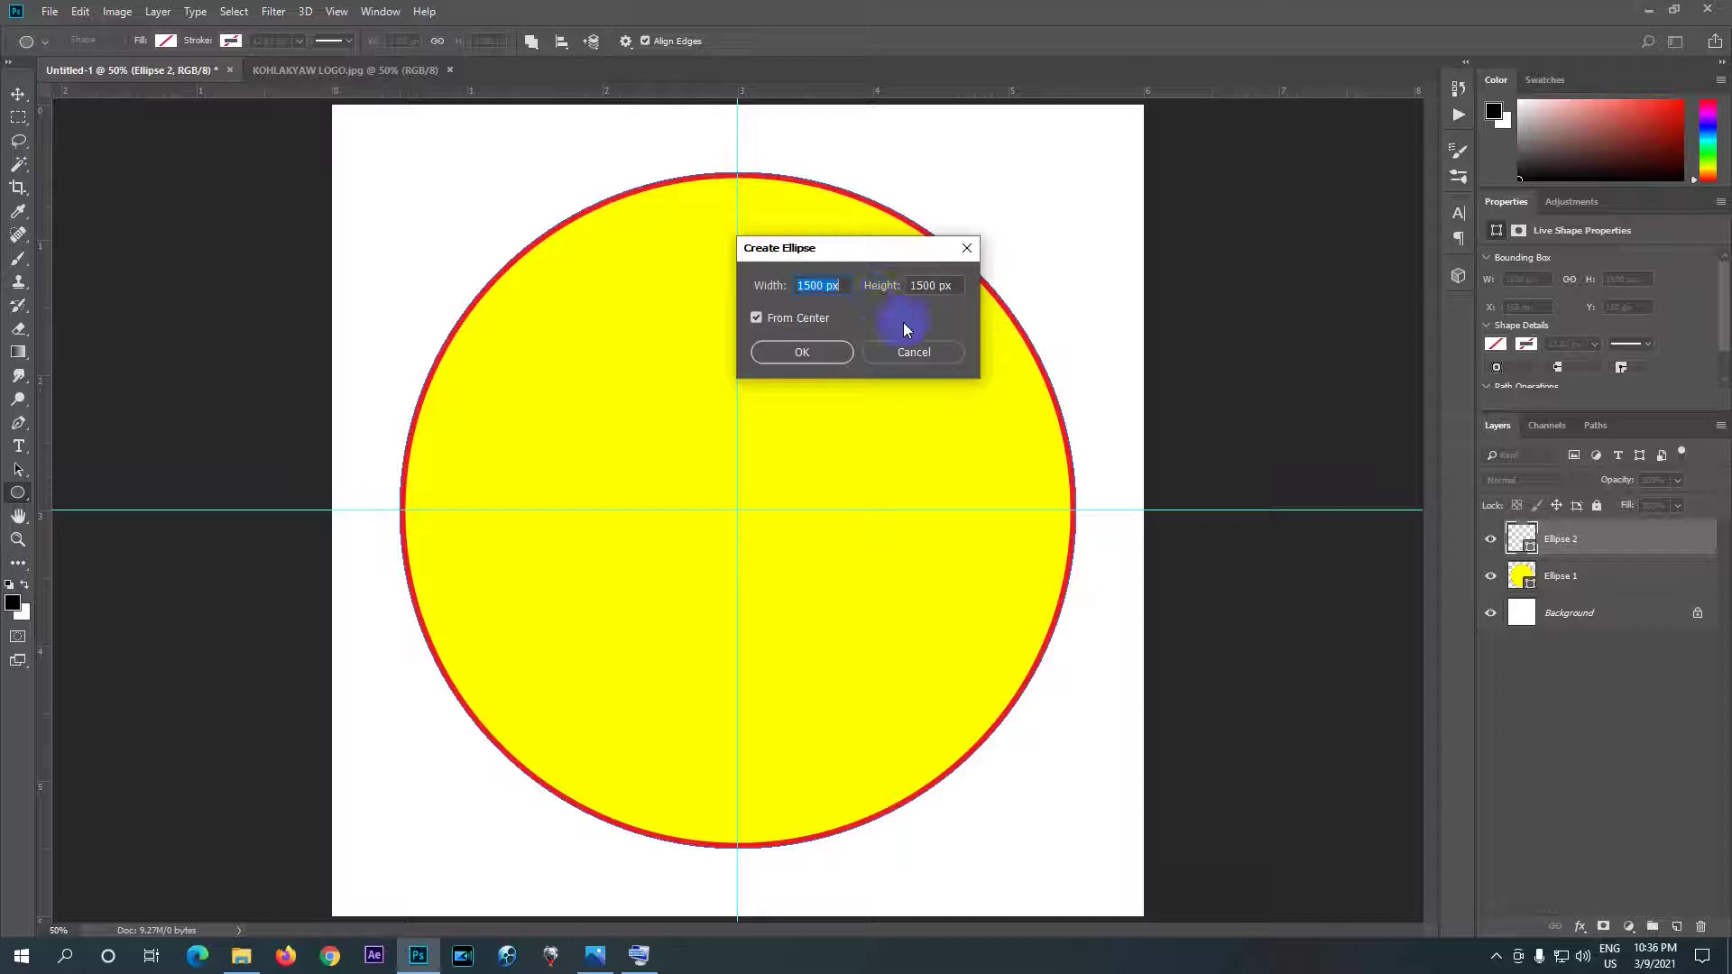
drag(828, 289, 787, 296)
text(1200)
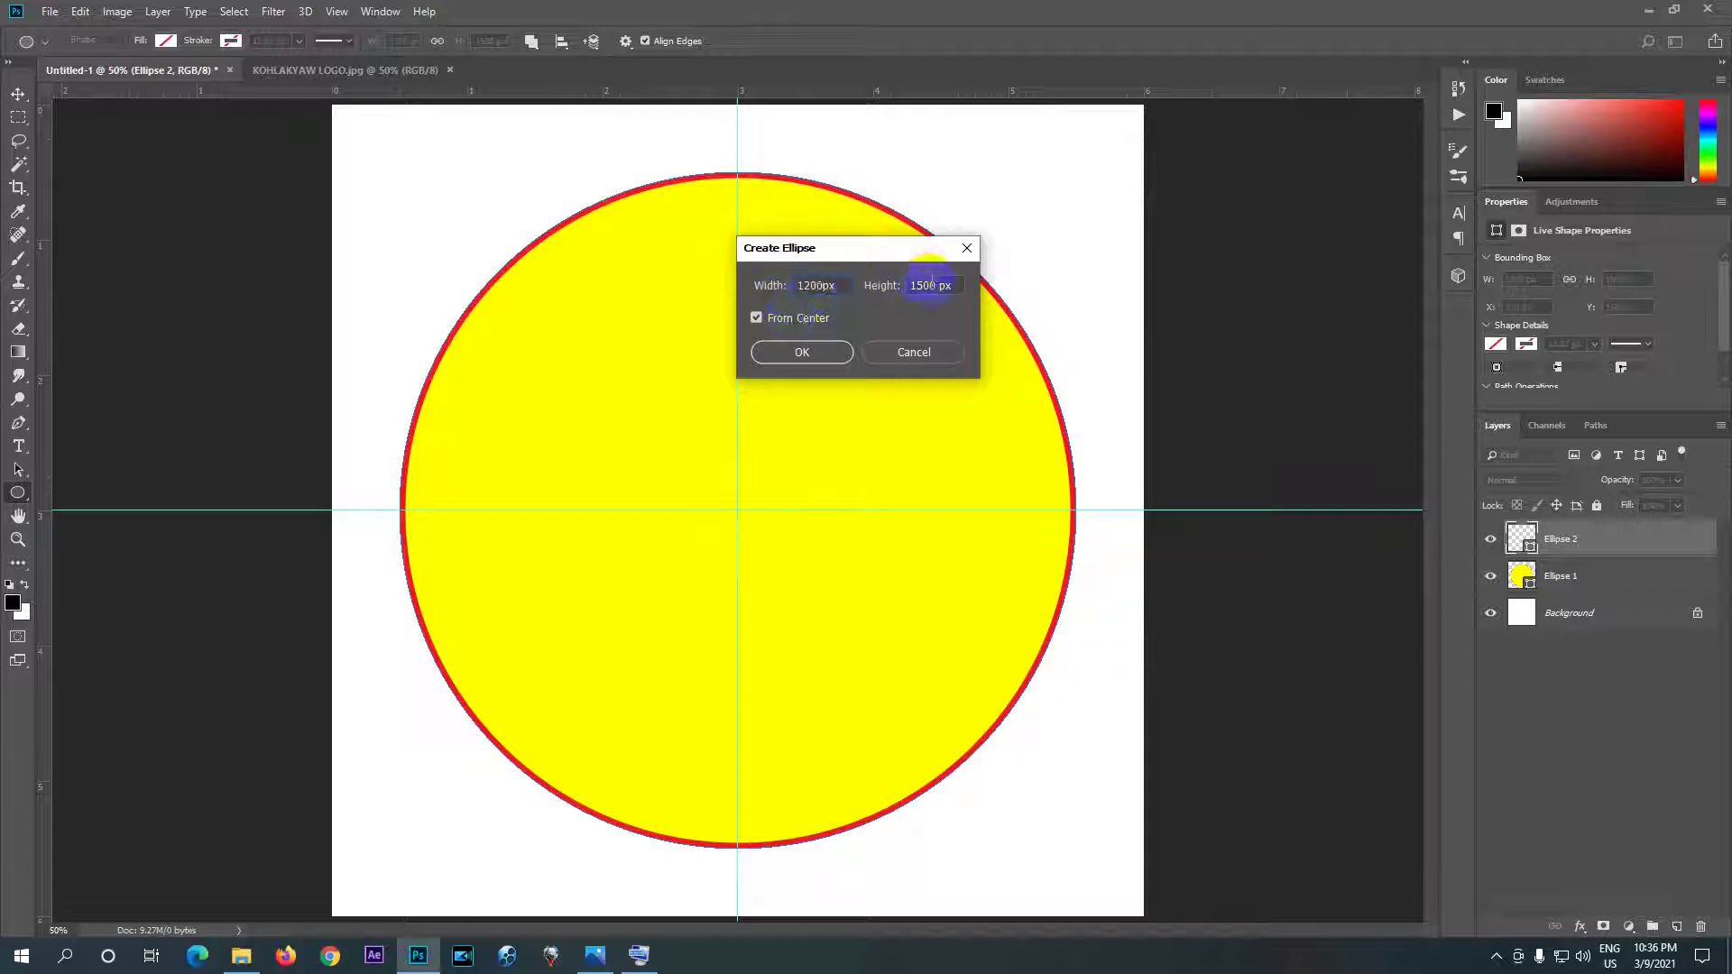
drag(936, 285, 913, 293)
text(1)
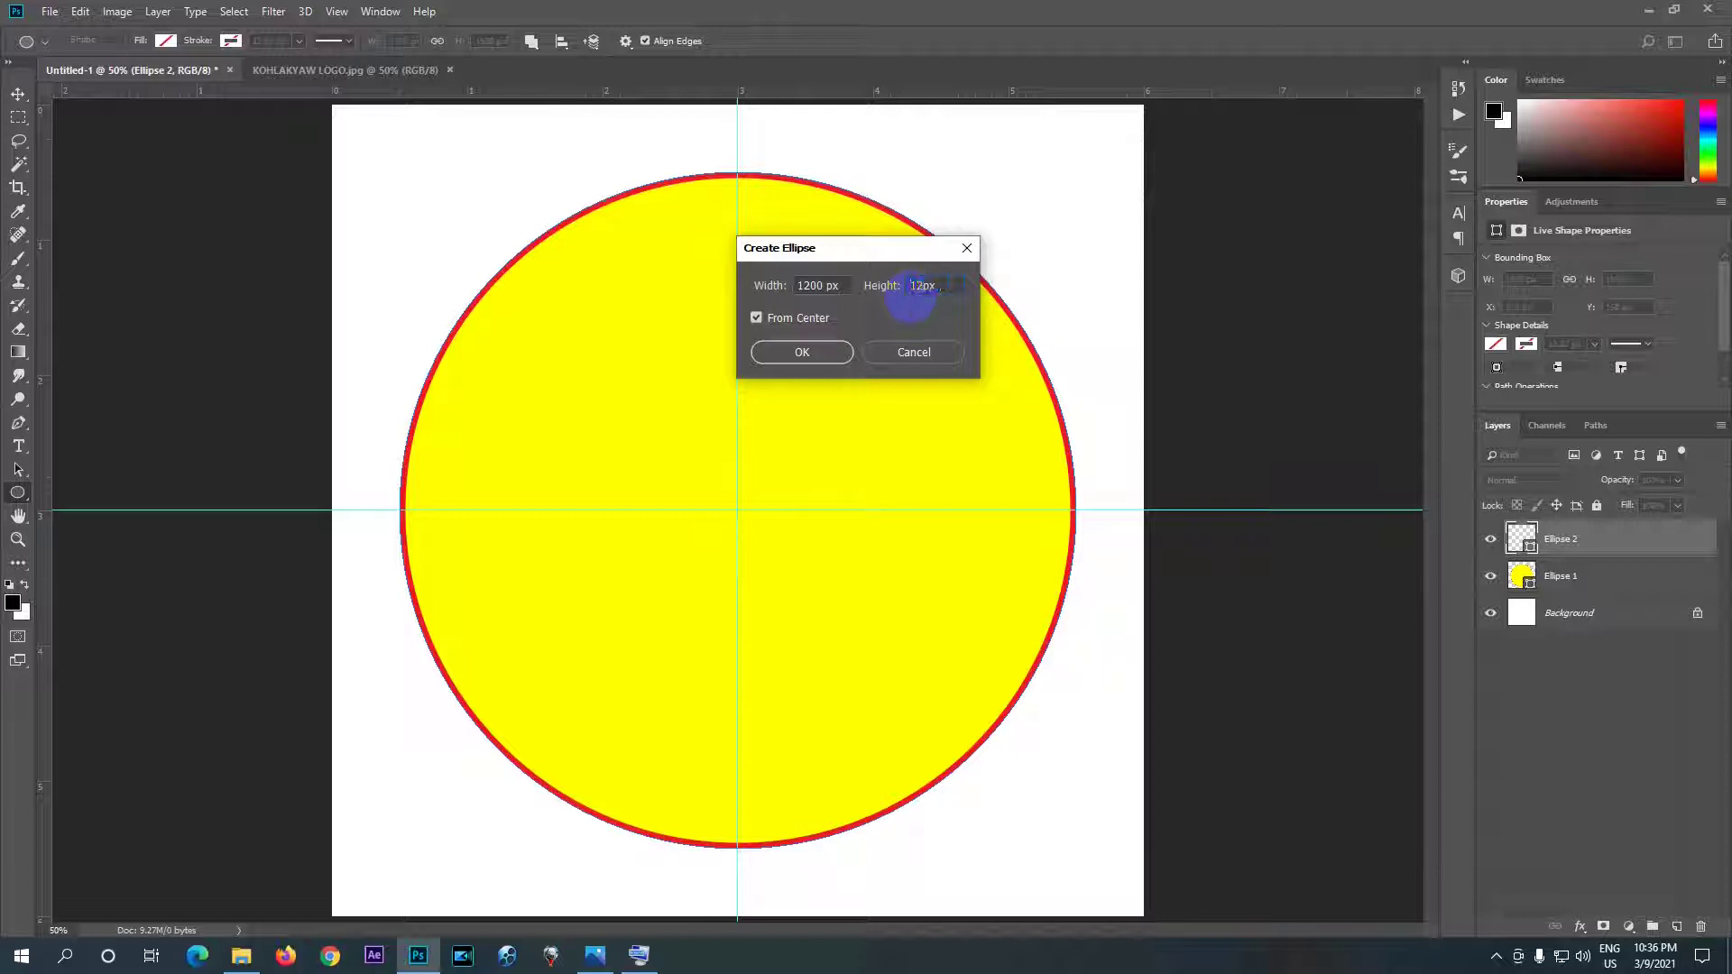
text(200)
click(801, 354)
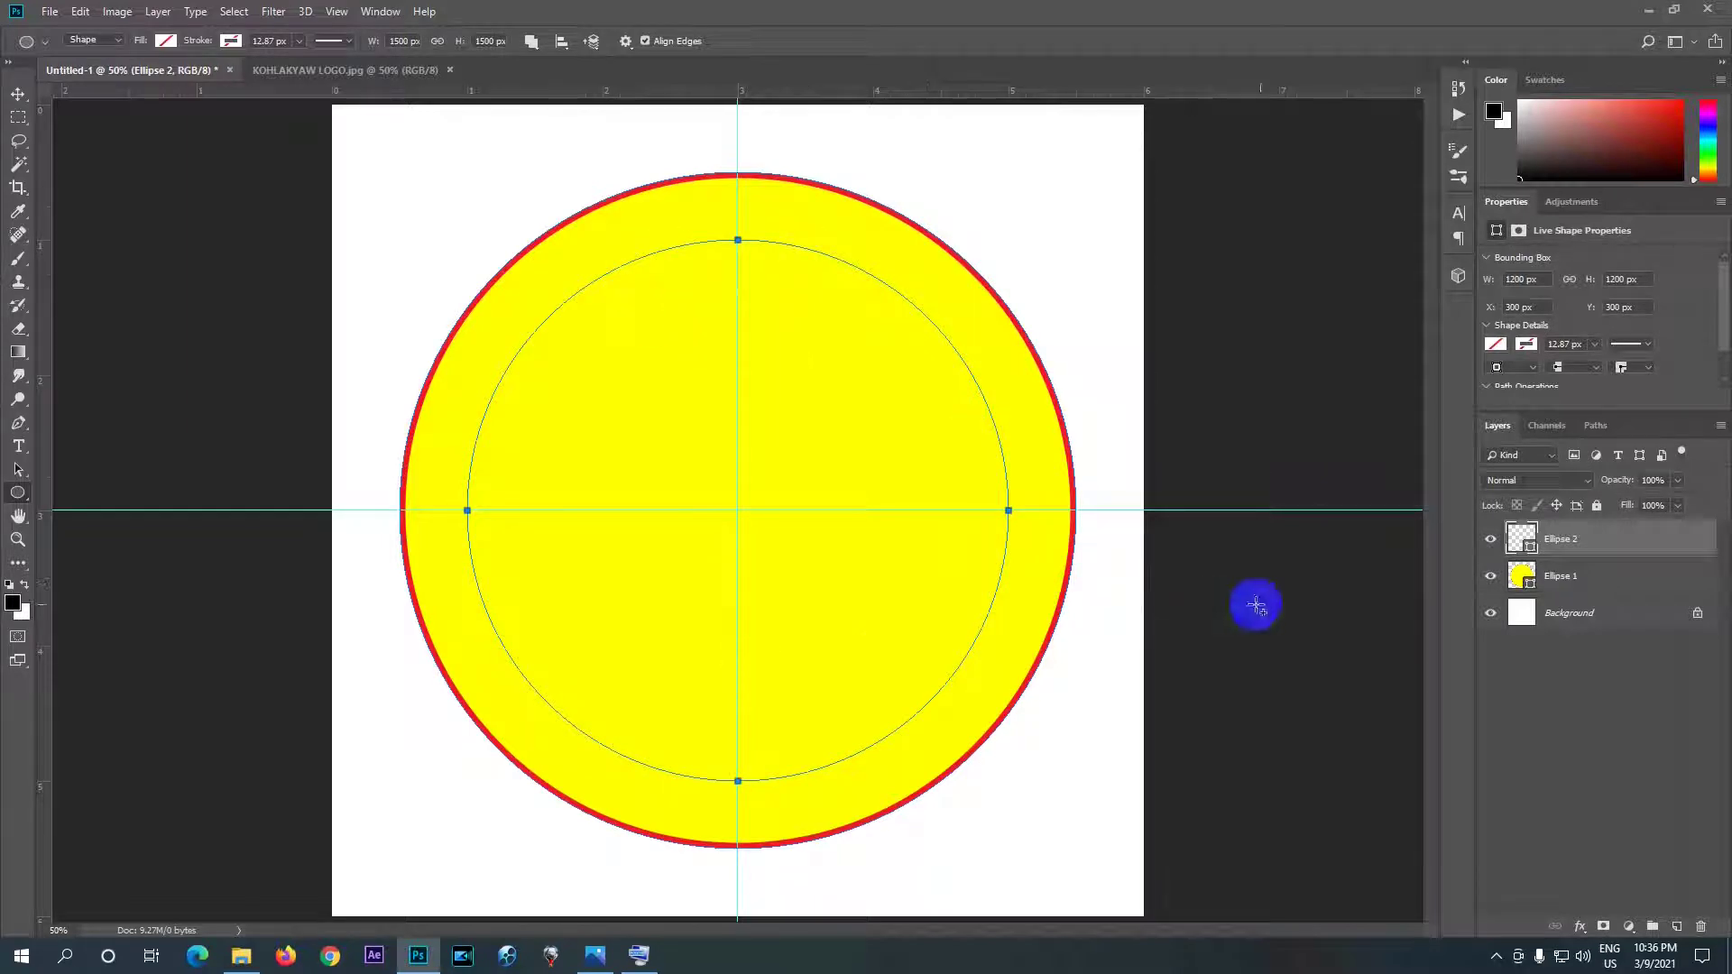
click(1491, 578)
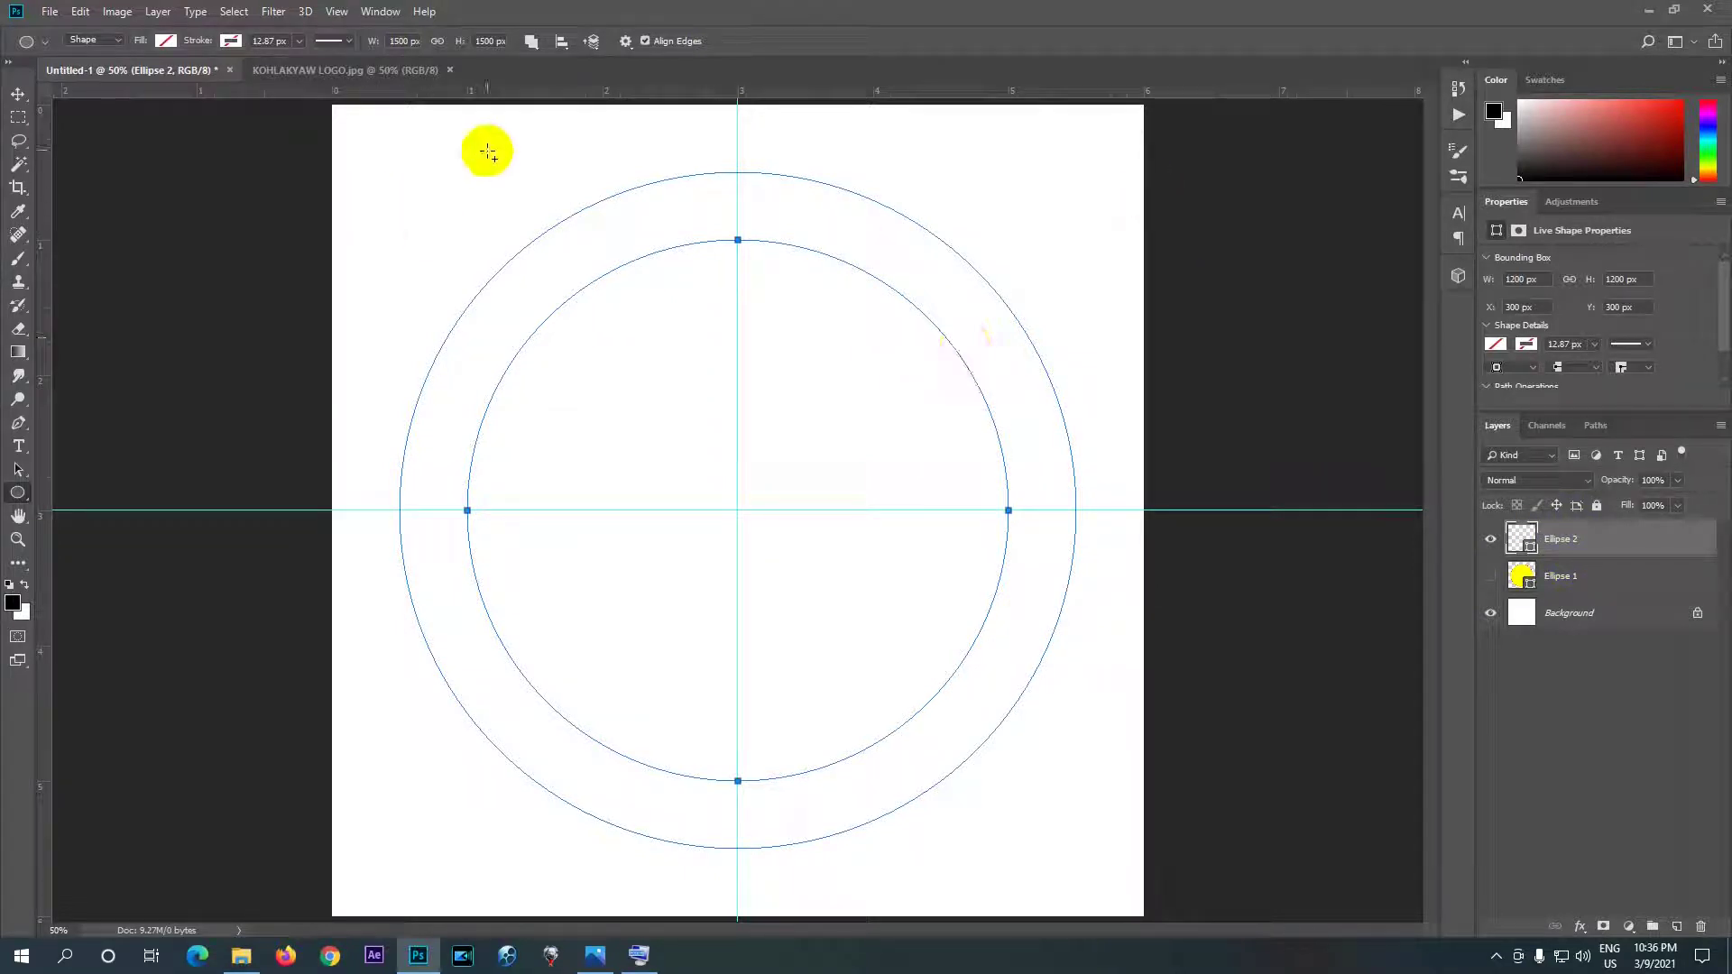
- Subtract the 1200 px circle from the 1500 px one and merge both into a ring path
click(532, 43)
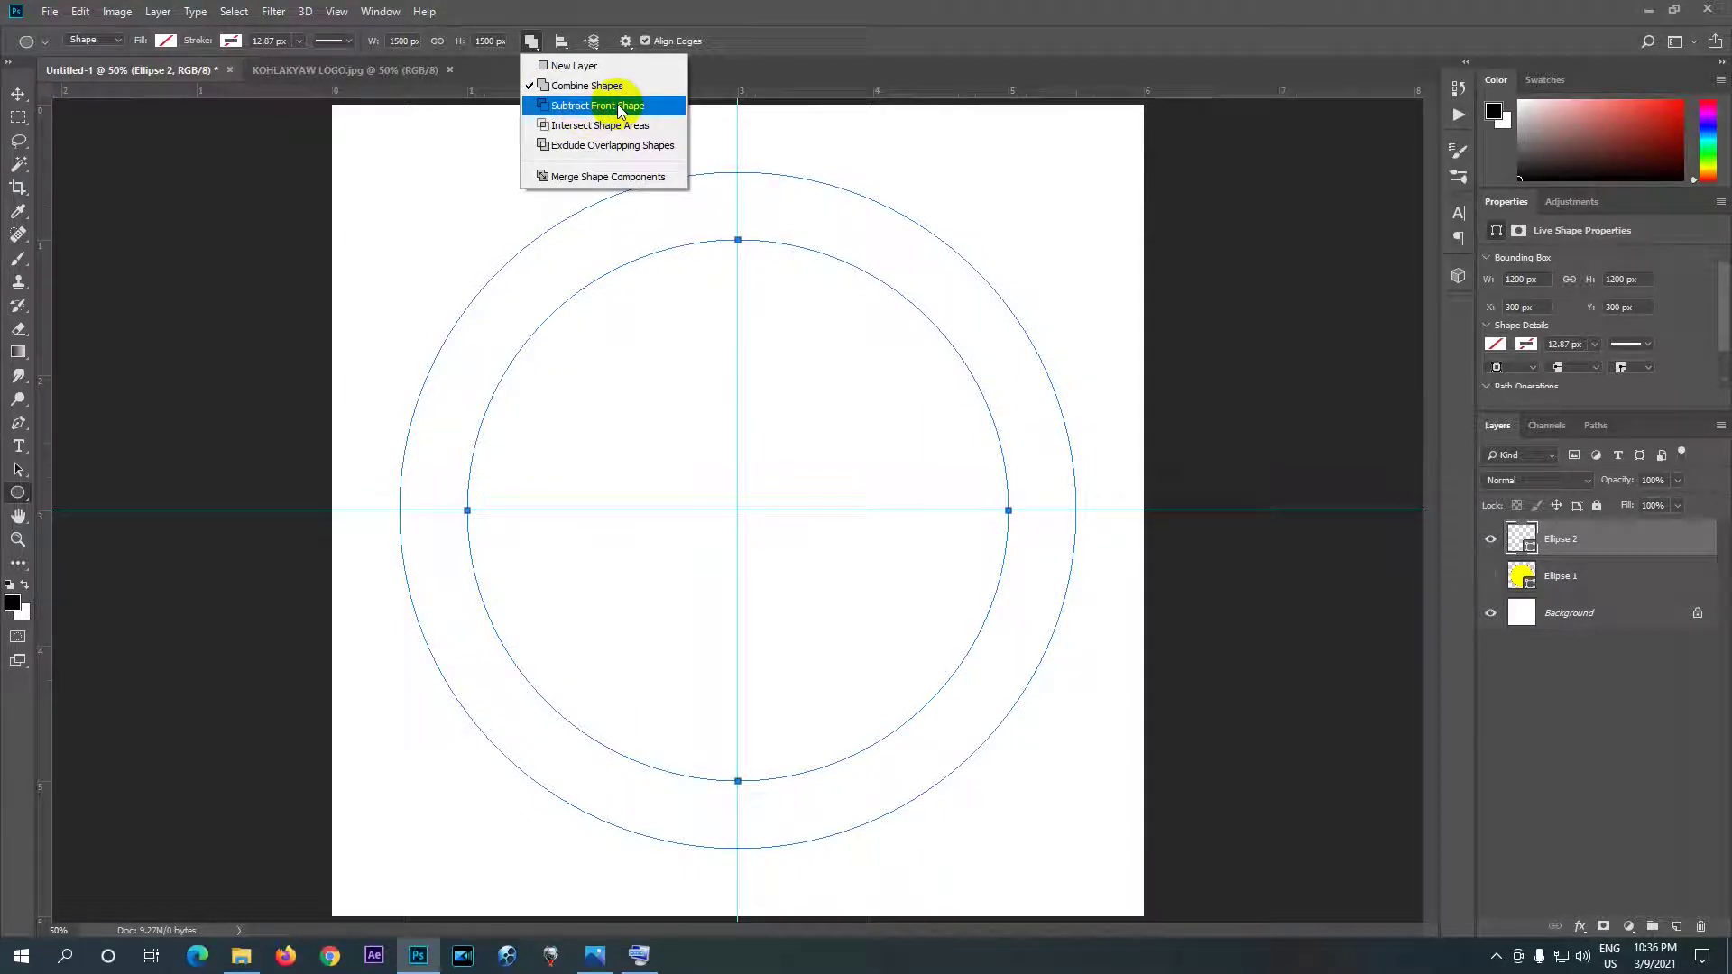
click(546, 106)
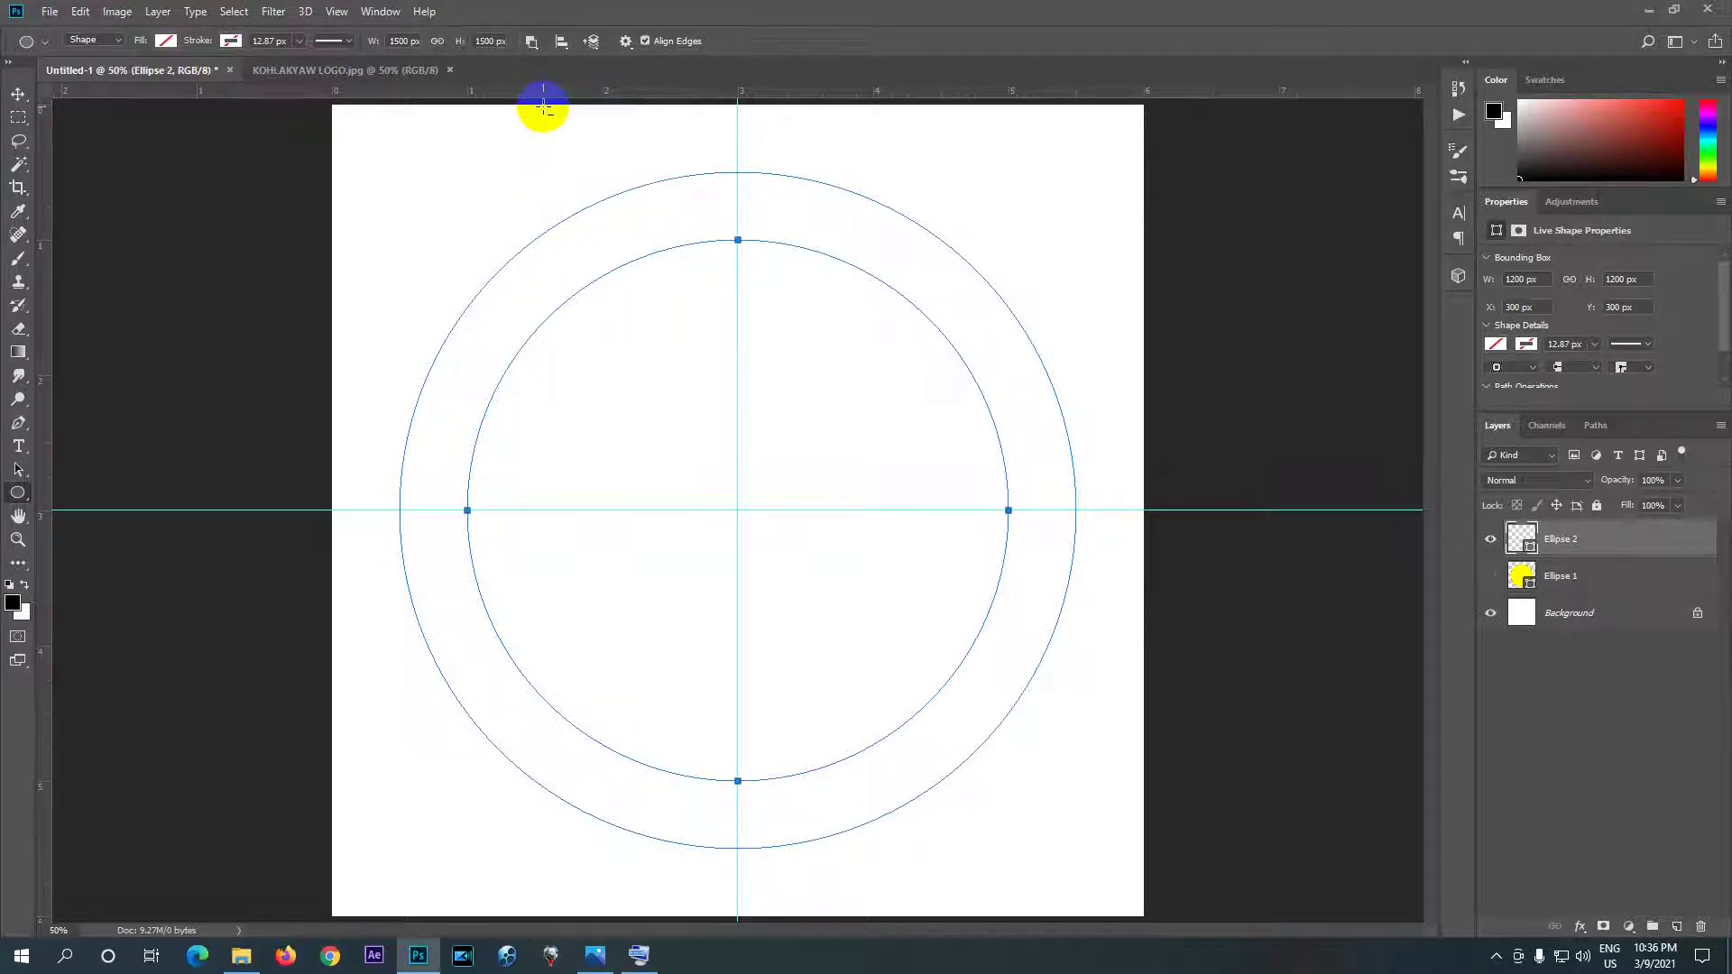
click(534, 45)
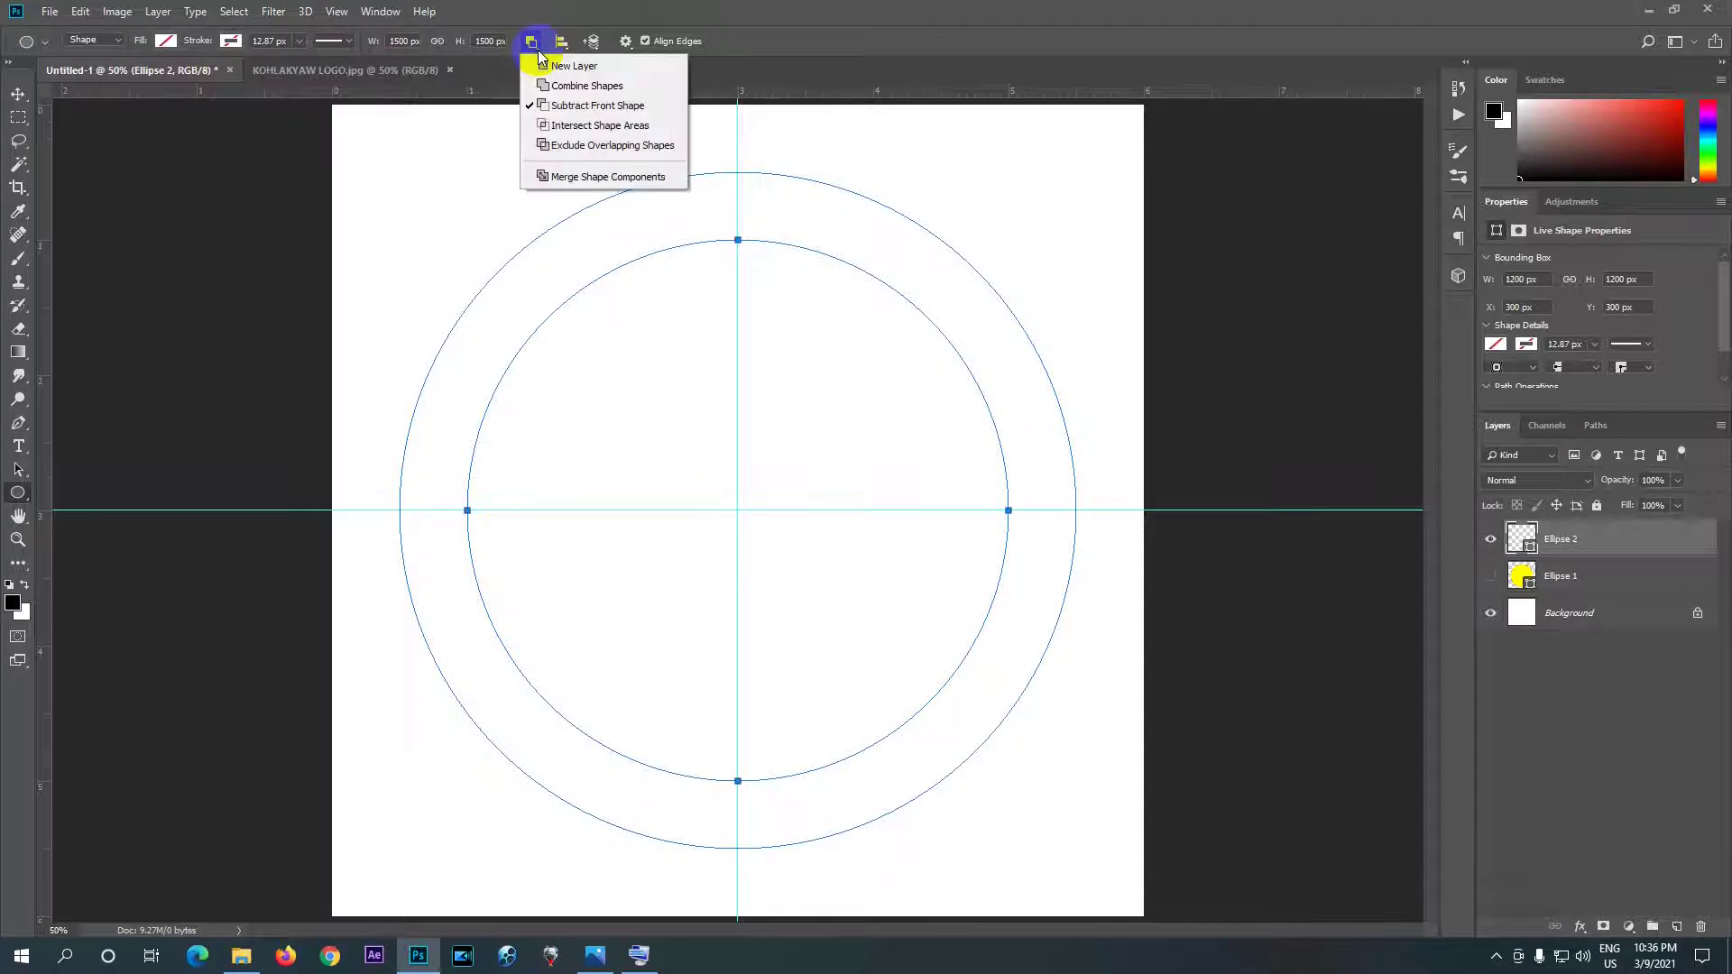
click(602, 176)
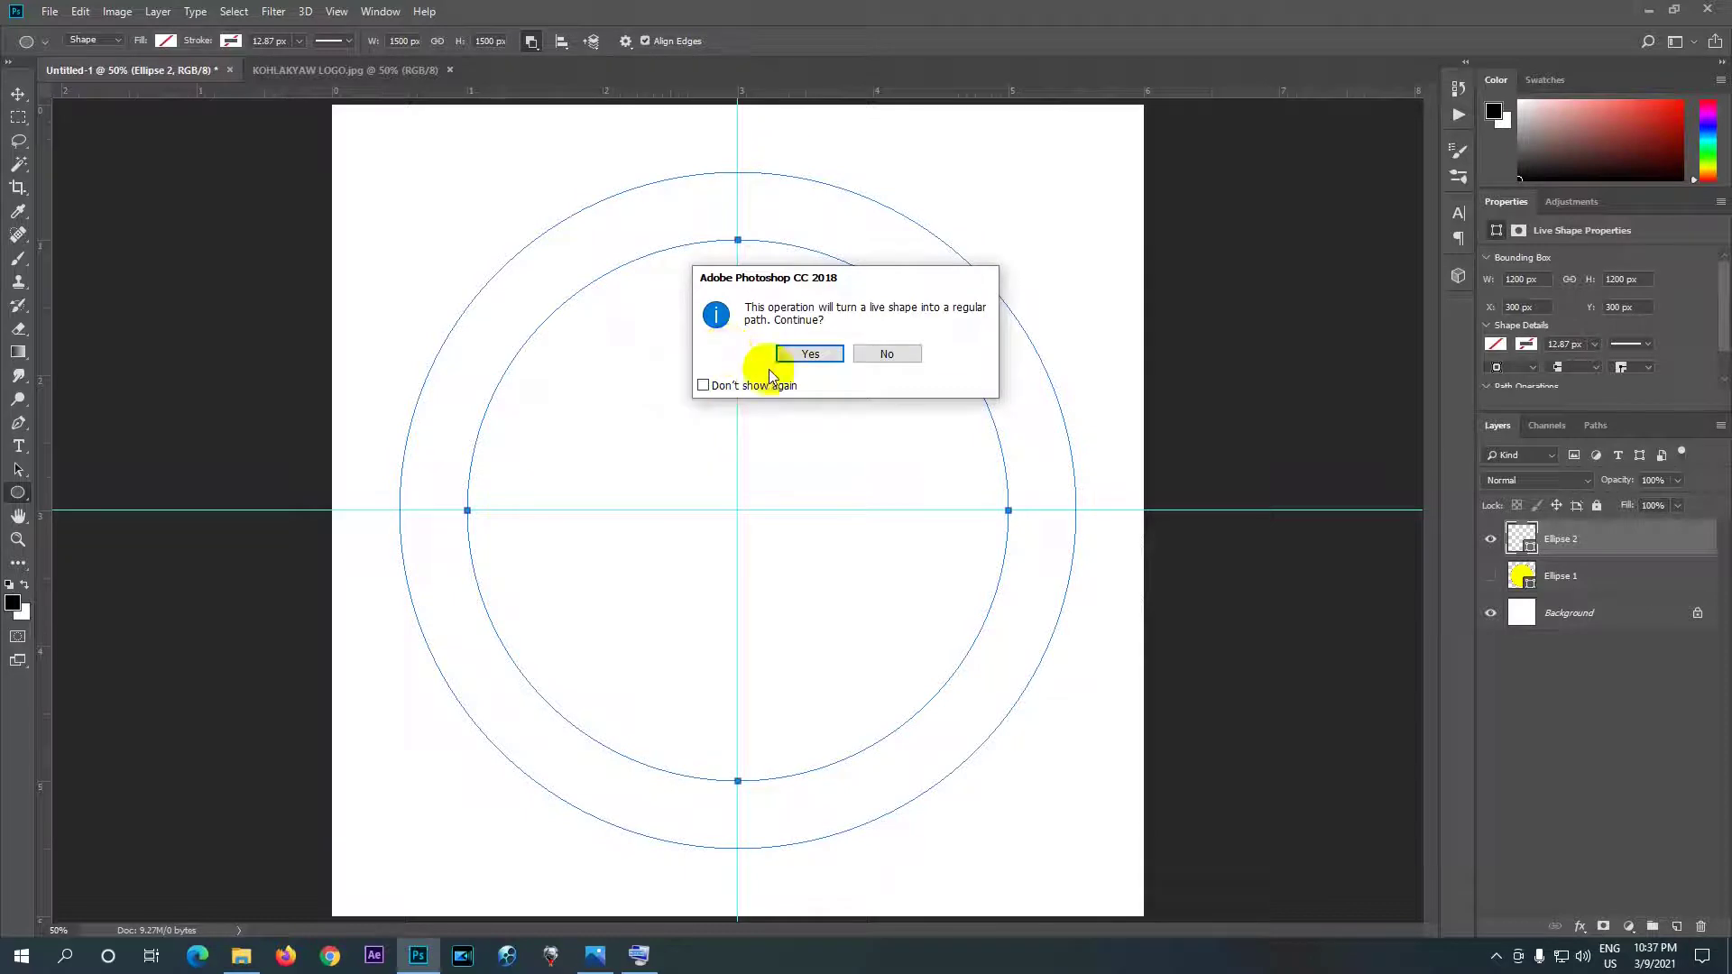
click(803, 354)
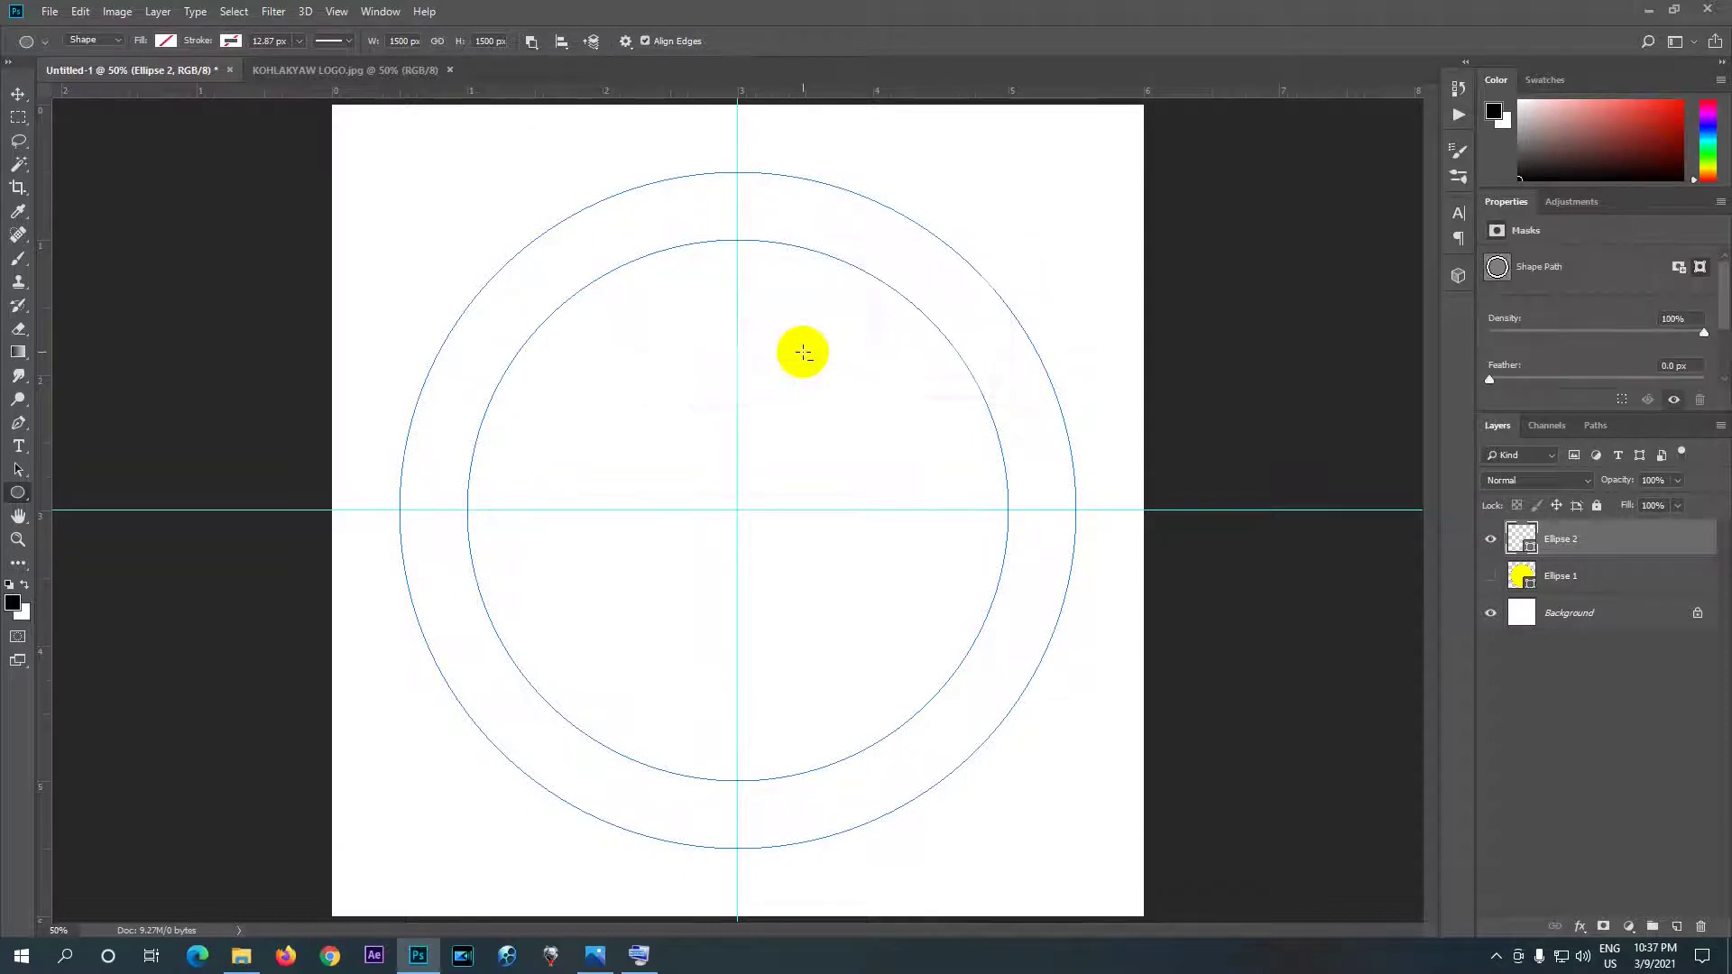
- Toggle Ellipse 2's visibility off and on to check the new ring
click(1491, 542)
click(1491, 542)
click(1491, 542)
click(1491, 542)
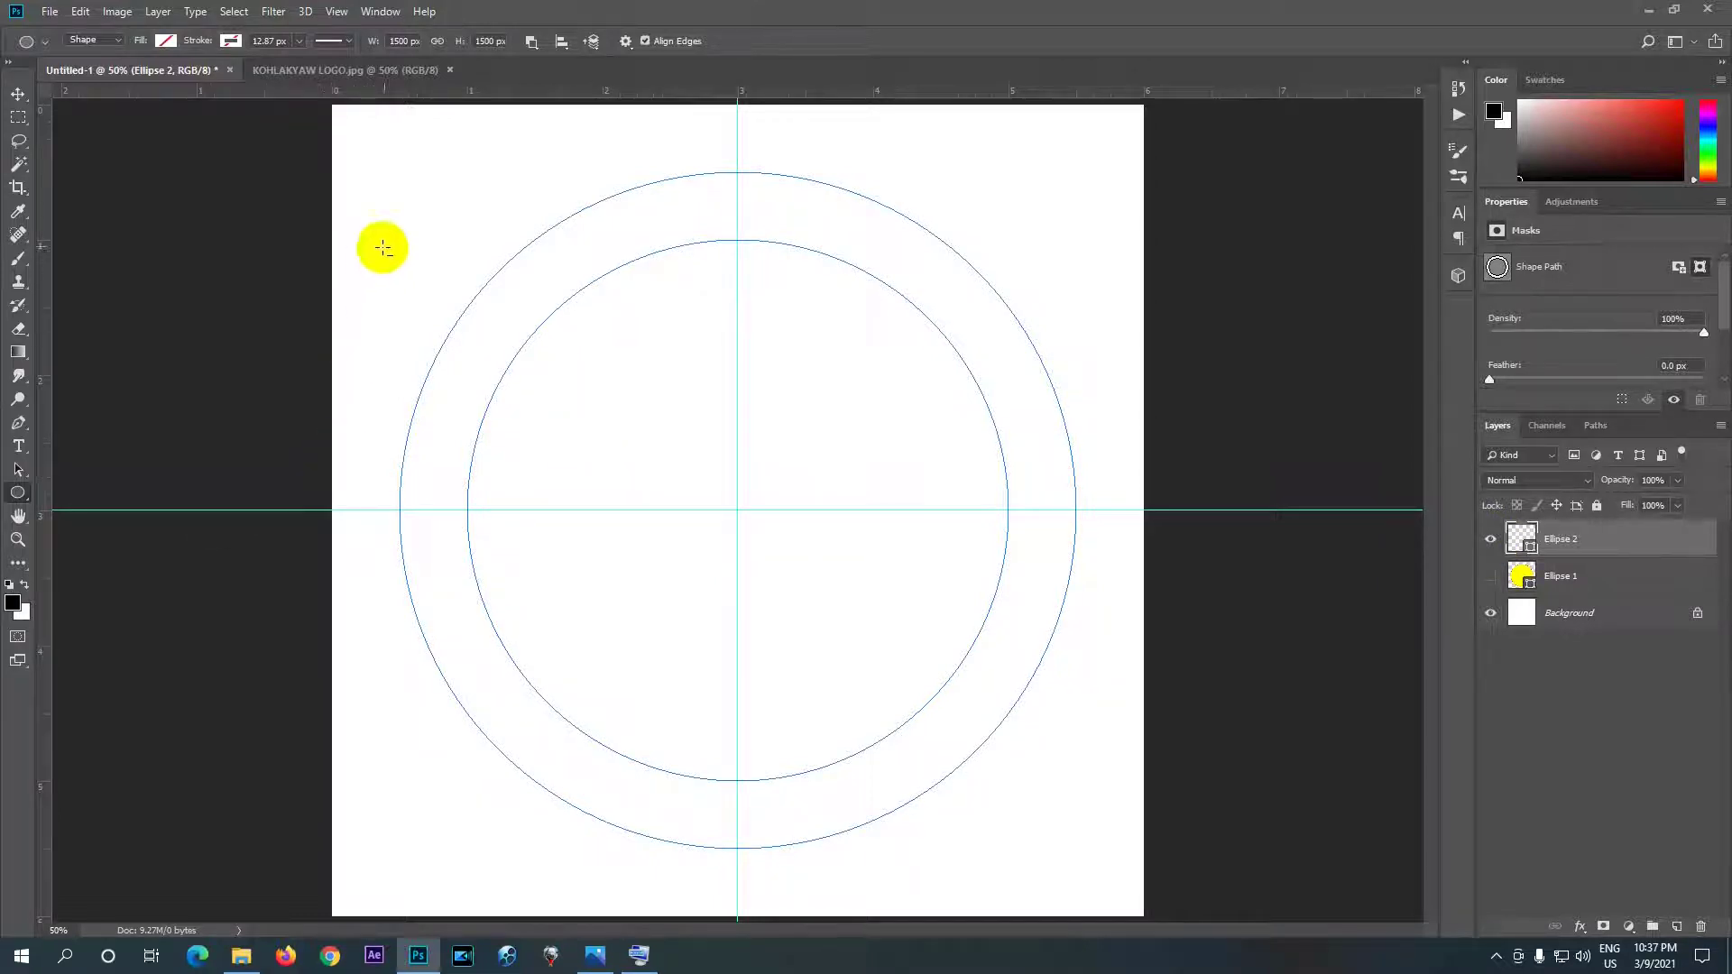
click(472, 960)
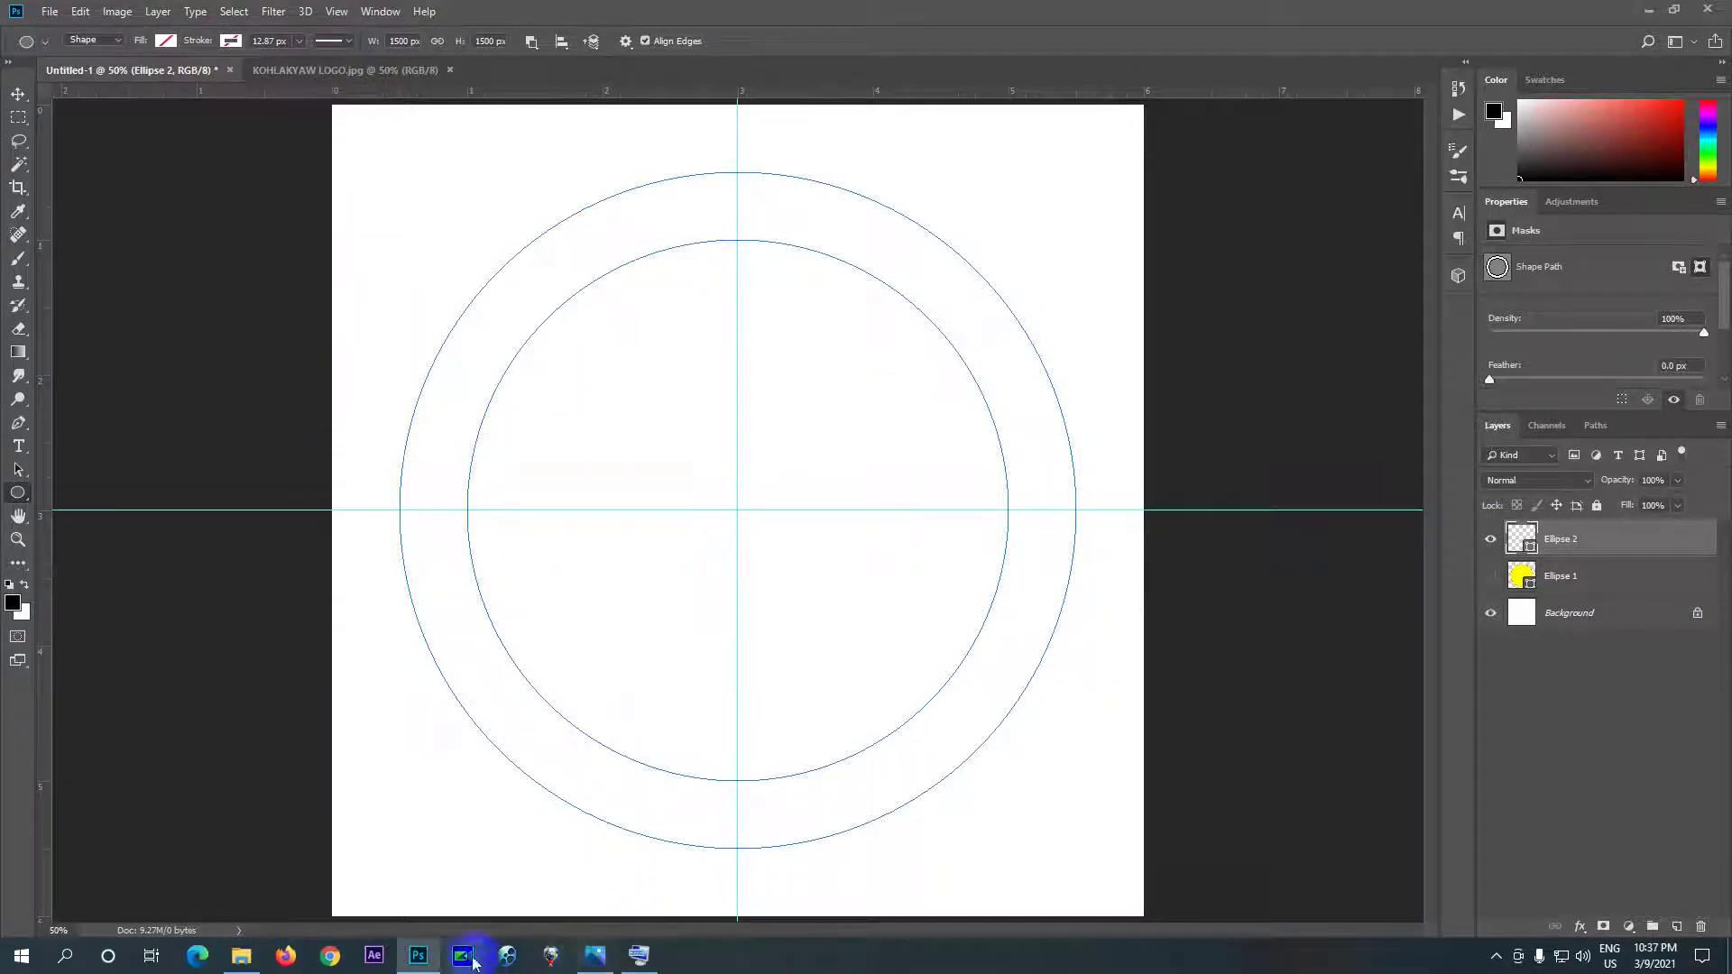
mouse_move(593, 963)
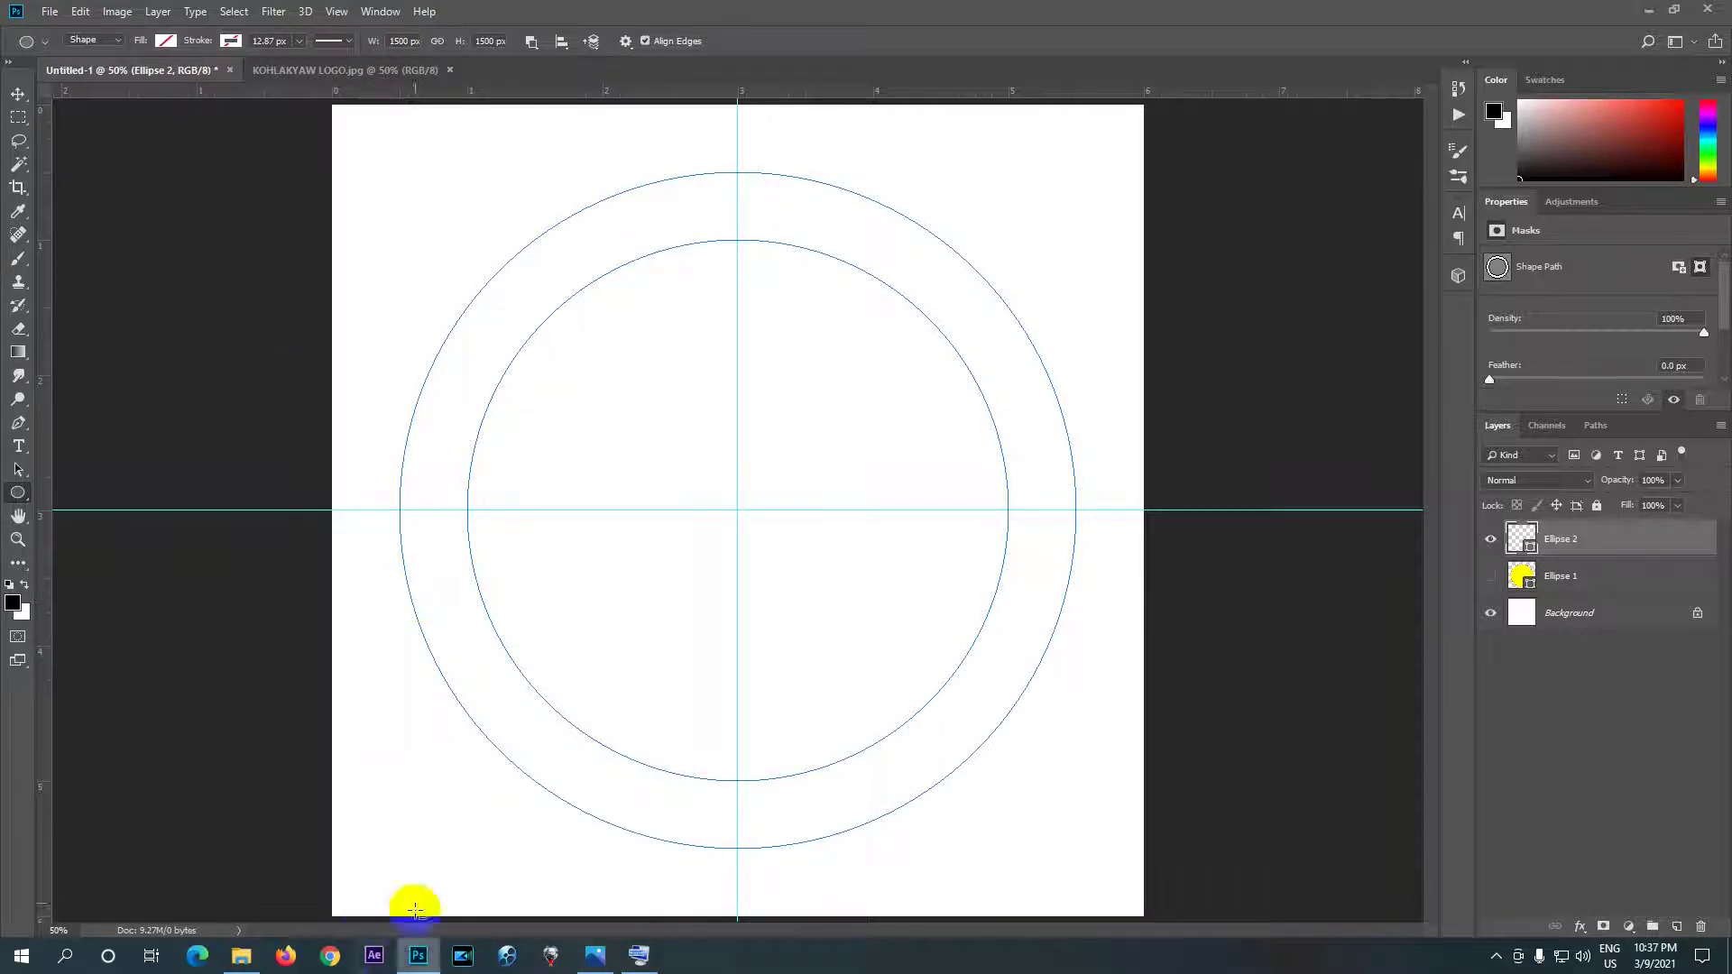
click(307, 71)
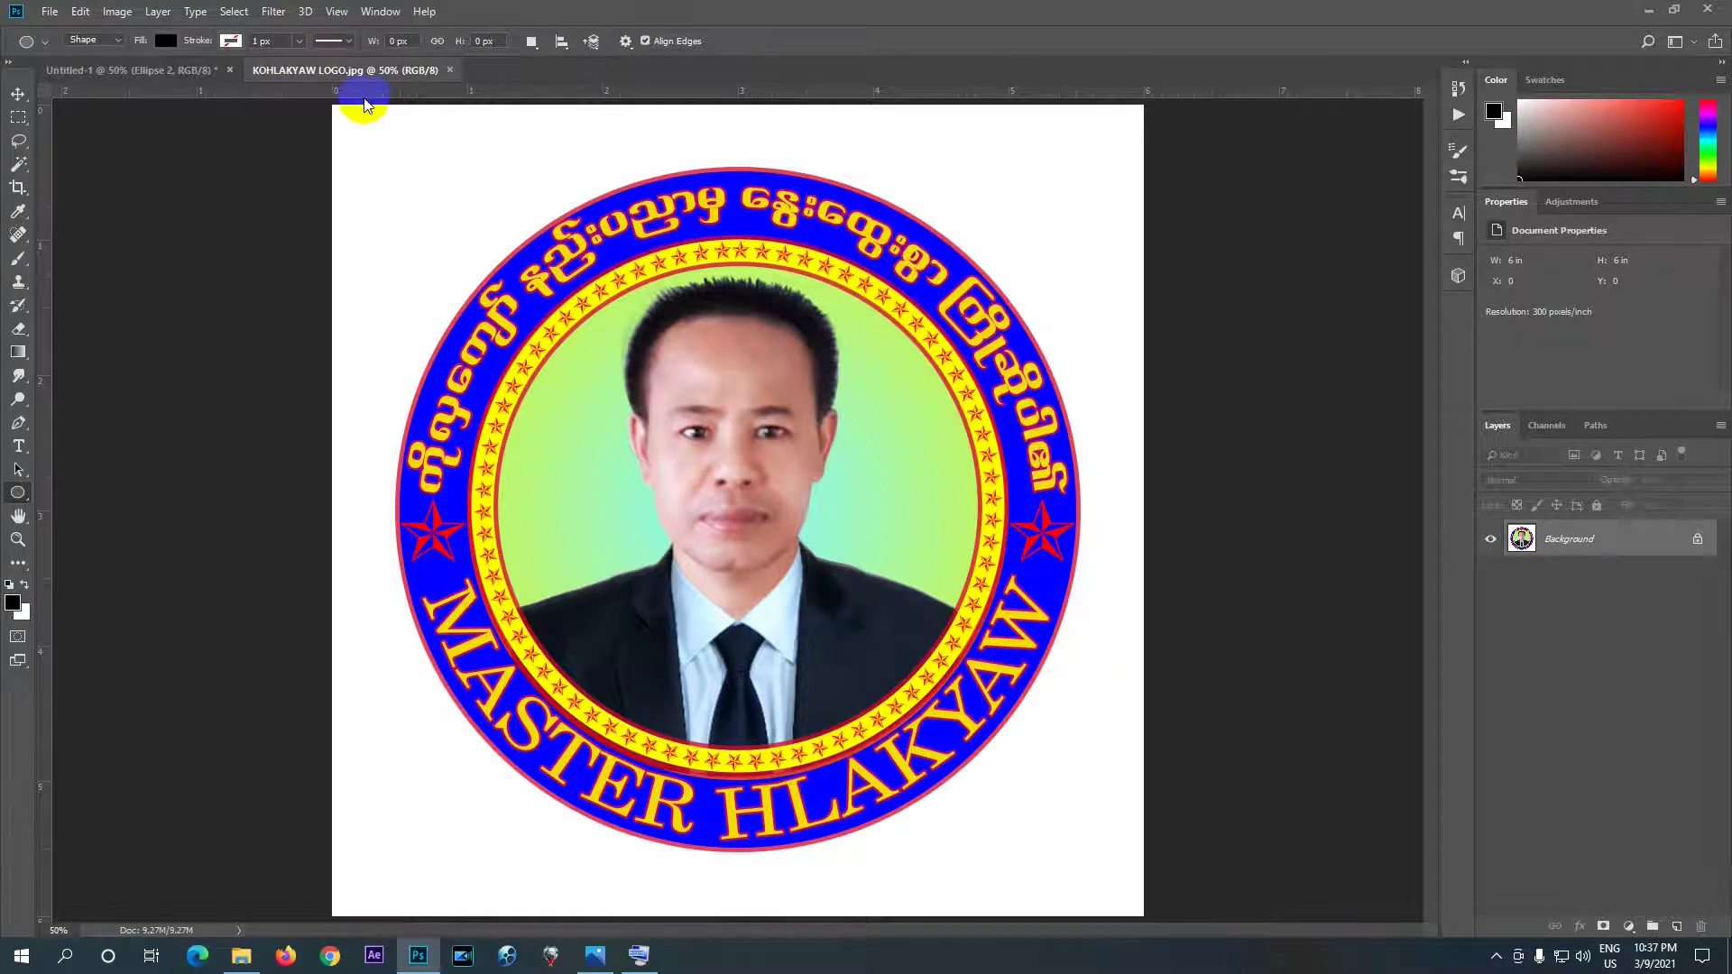
click(151, 78)
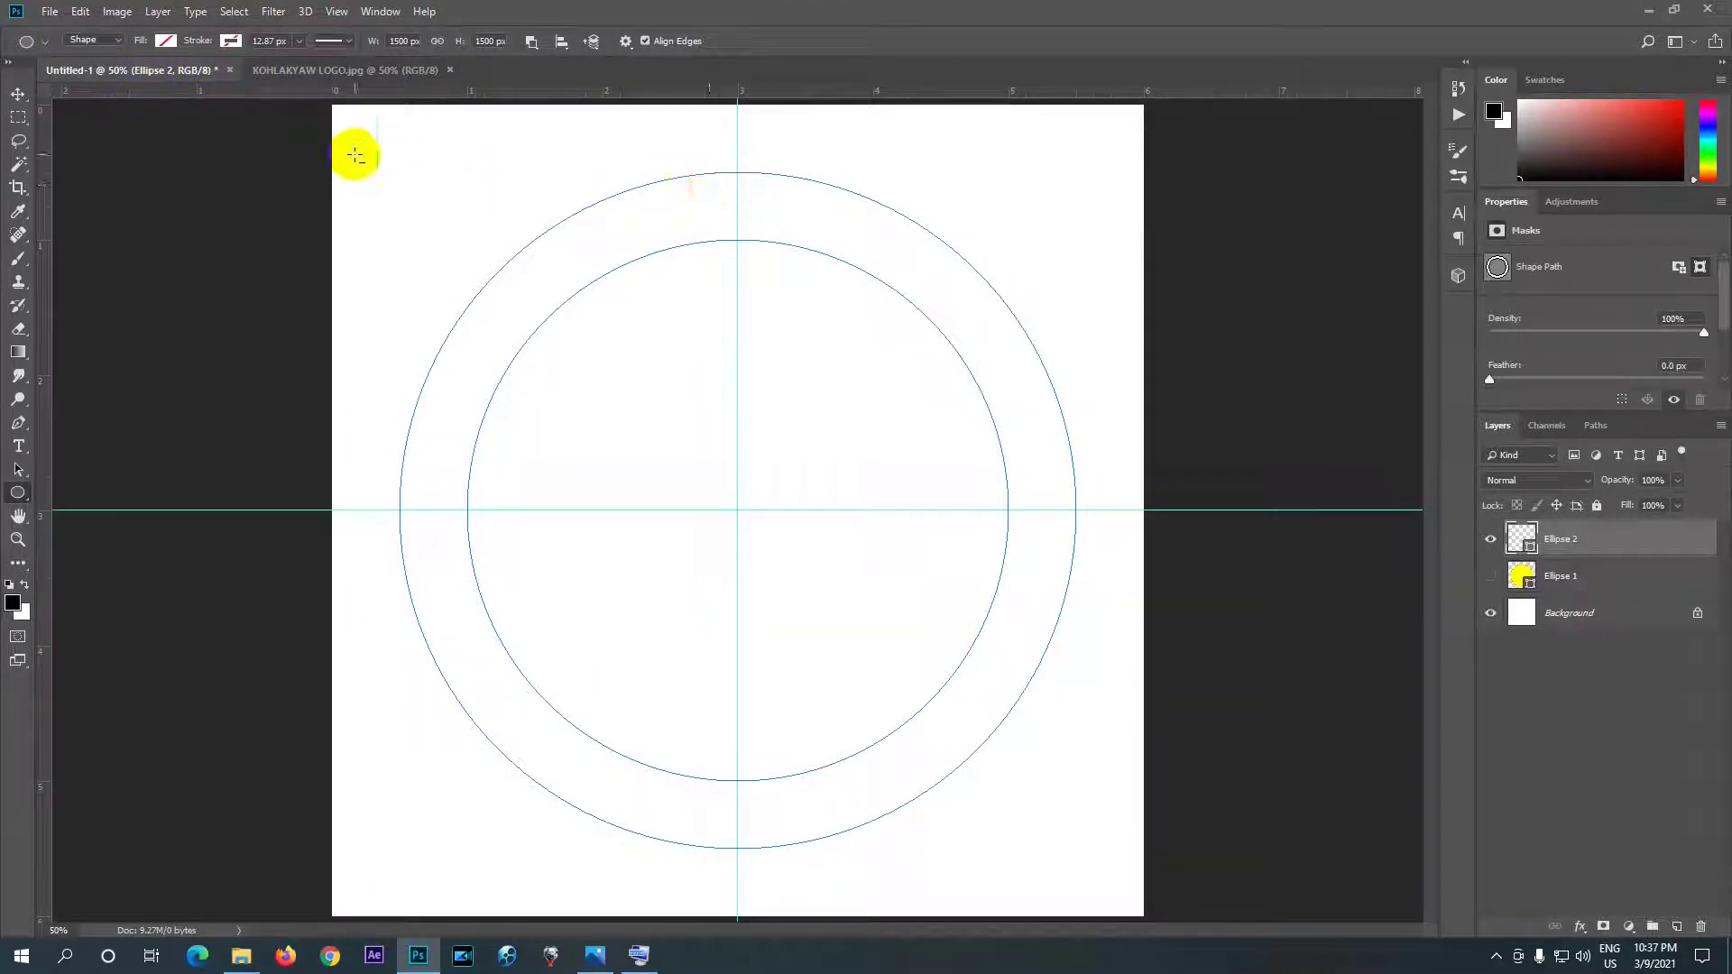
- Fill the Ellipse 2 ring with RGB blue and give it a solid red outline
click(164, 43)
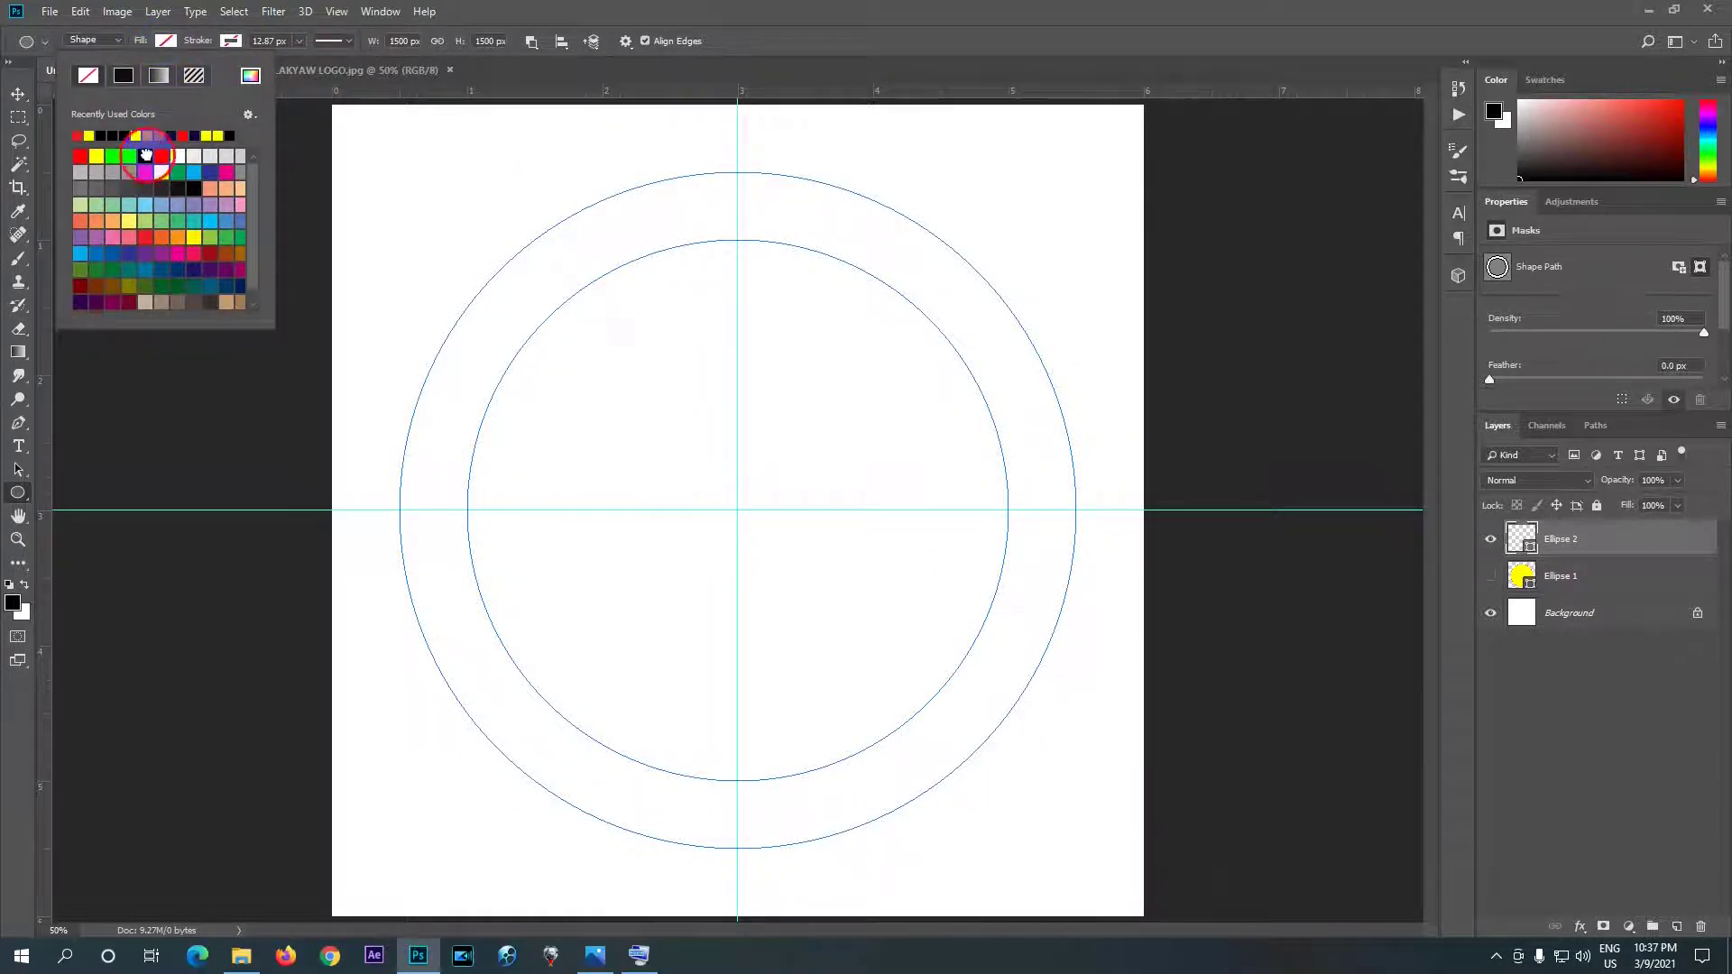
click(146, 156)
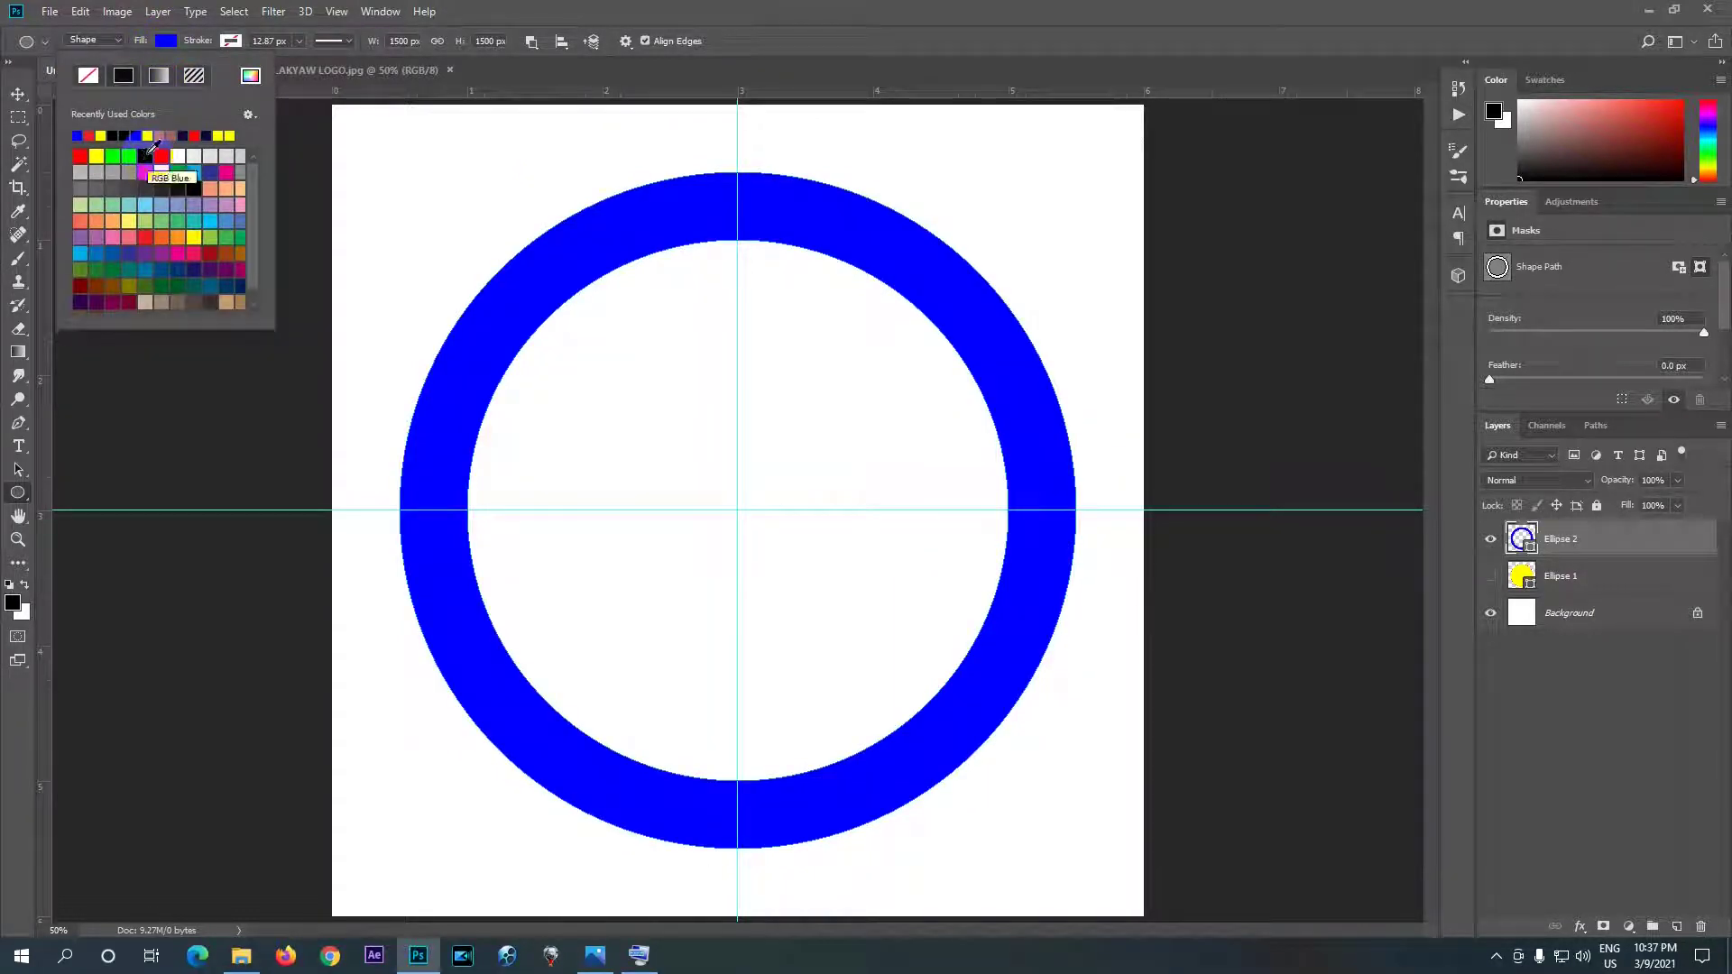
click(228, 45)
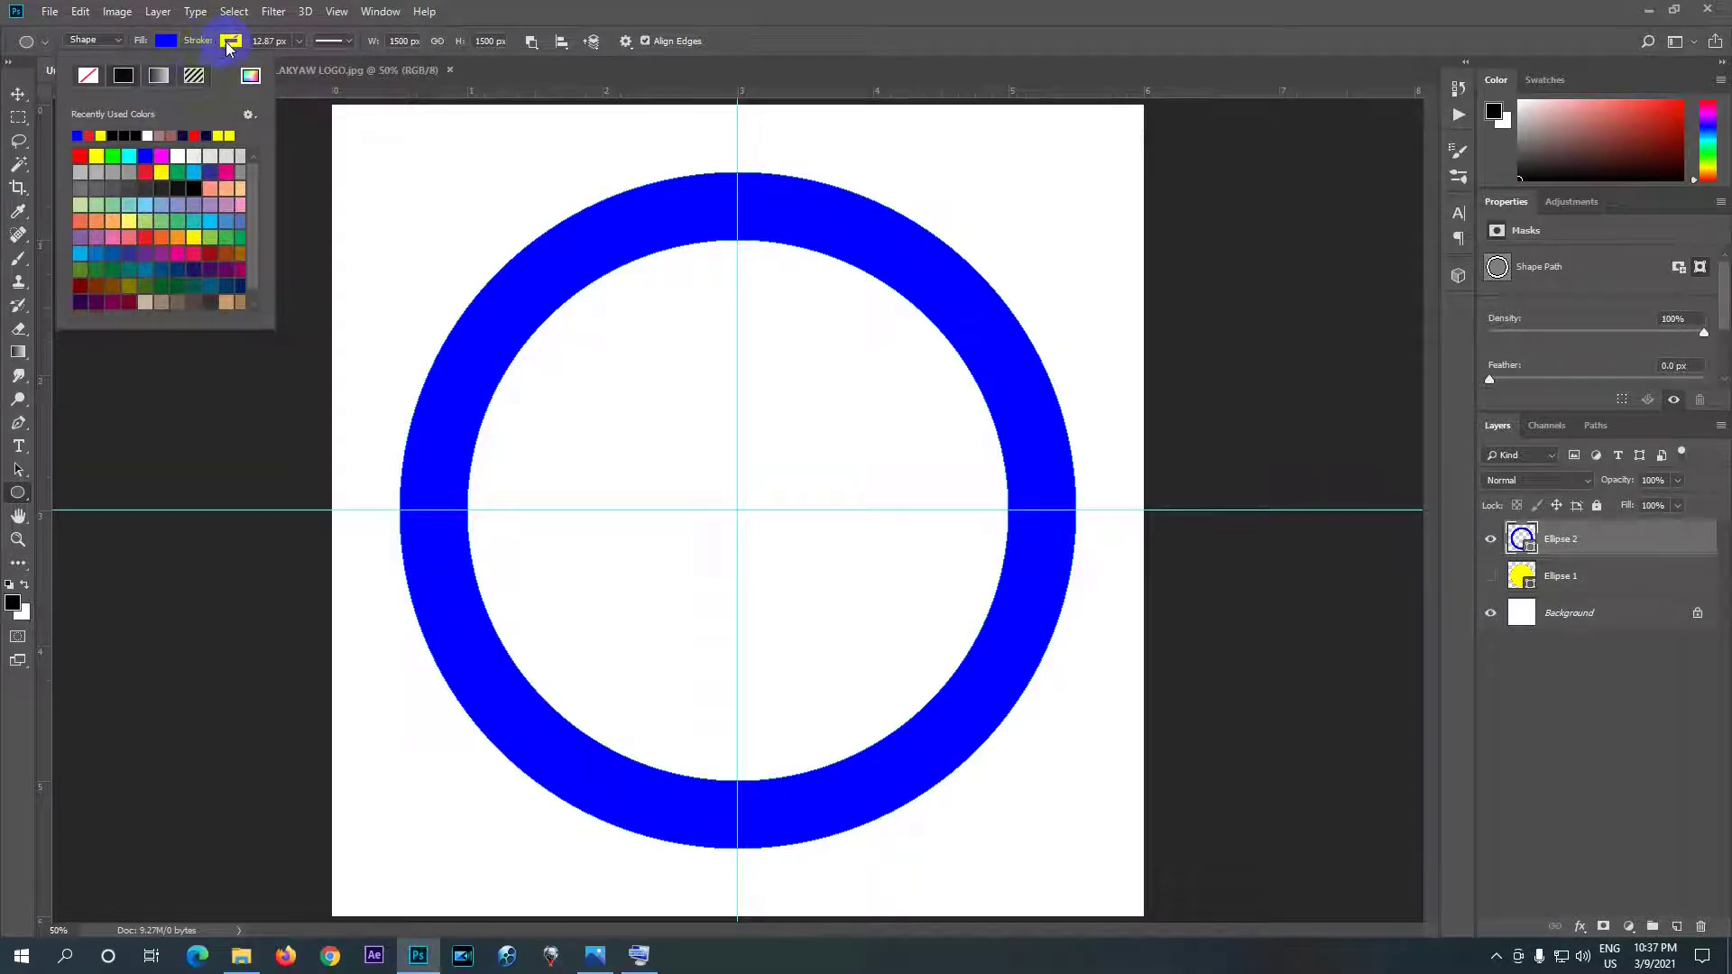
click(227, 45)
click(187, 77)
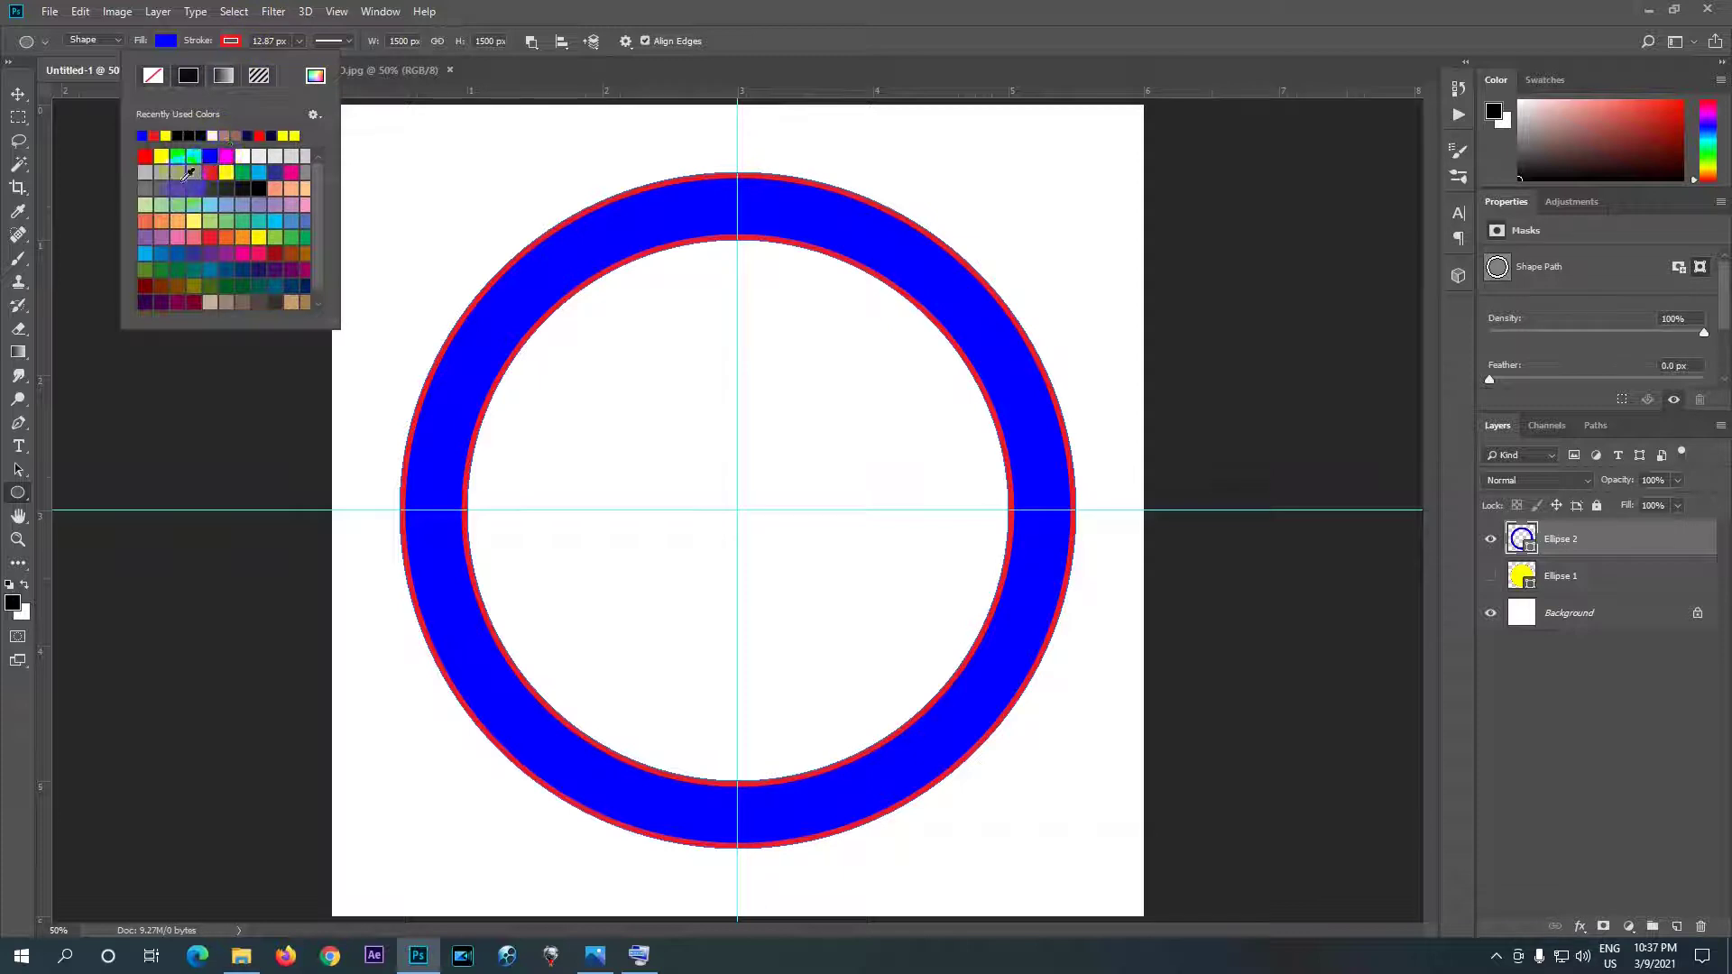
click(212, 43)
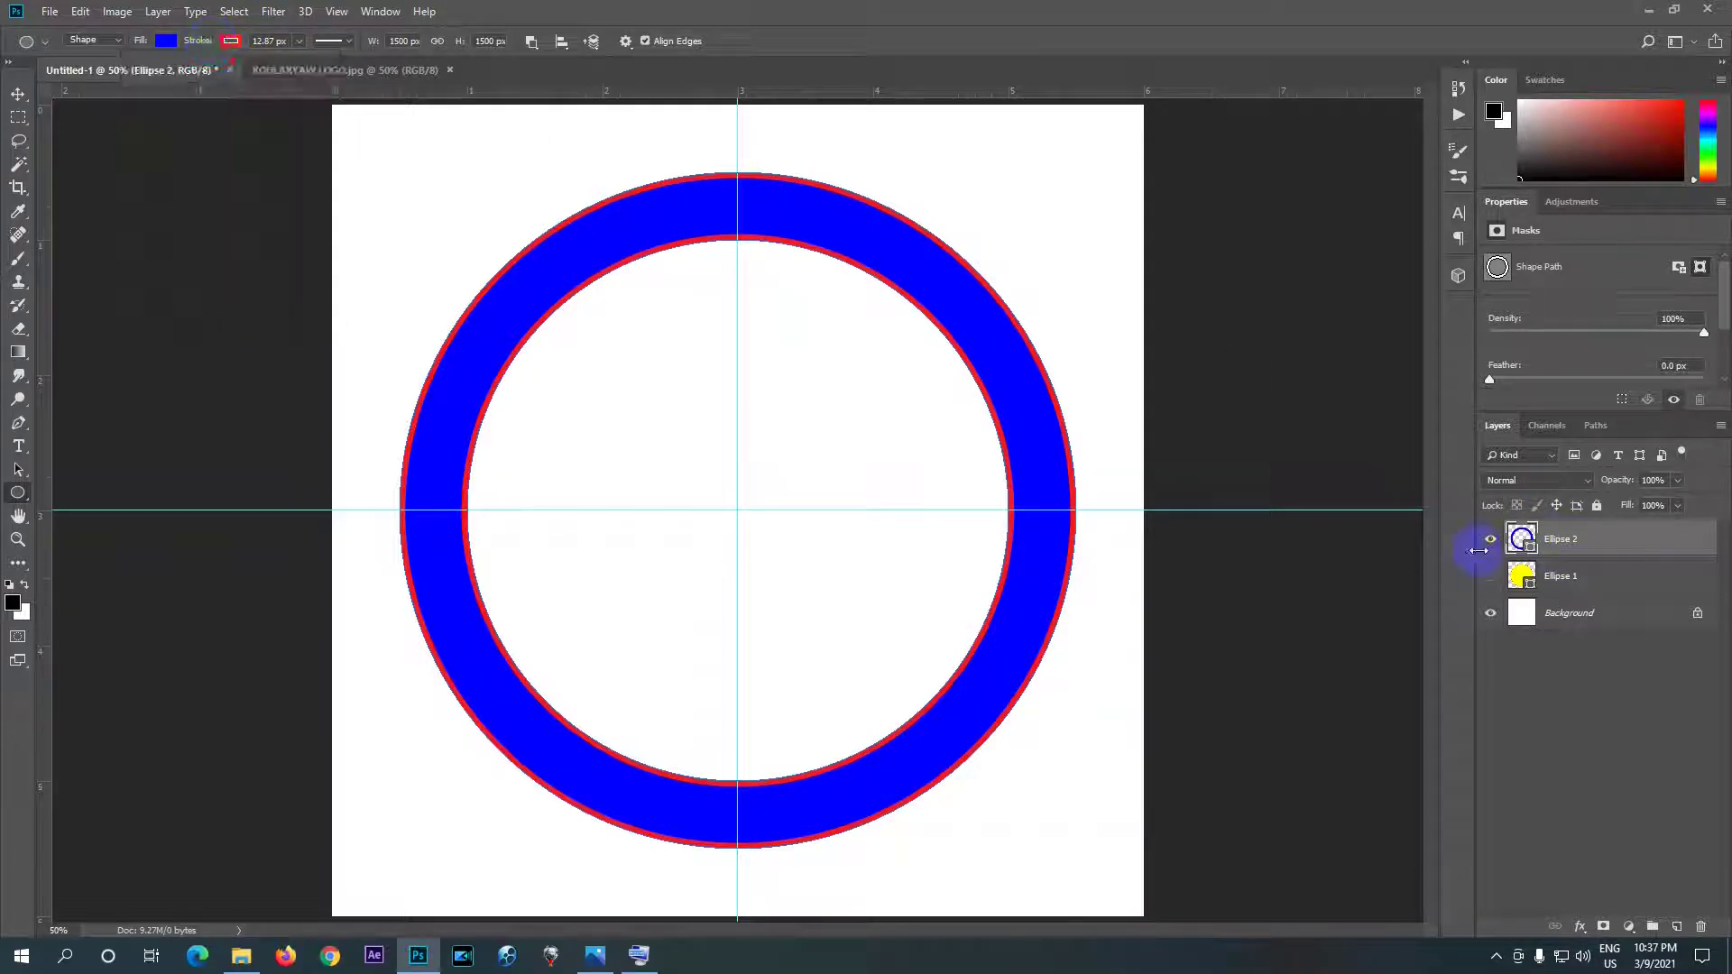
click(1489, 539)
click(1490, 540)
click(1493, 577)
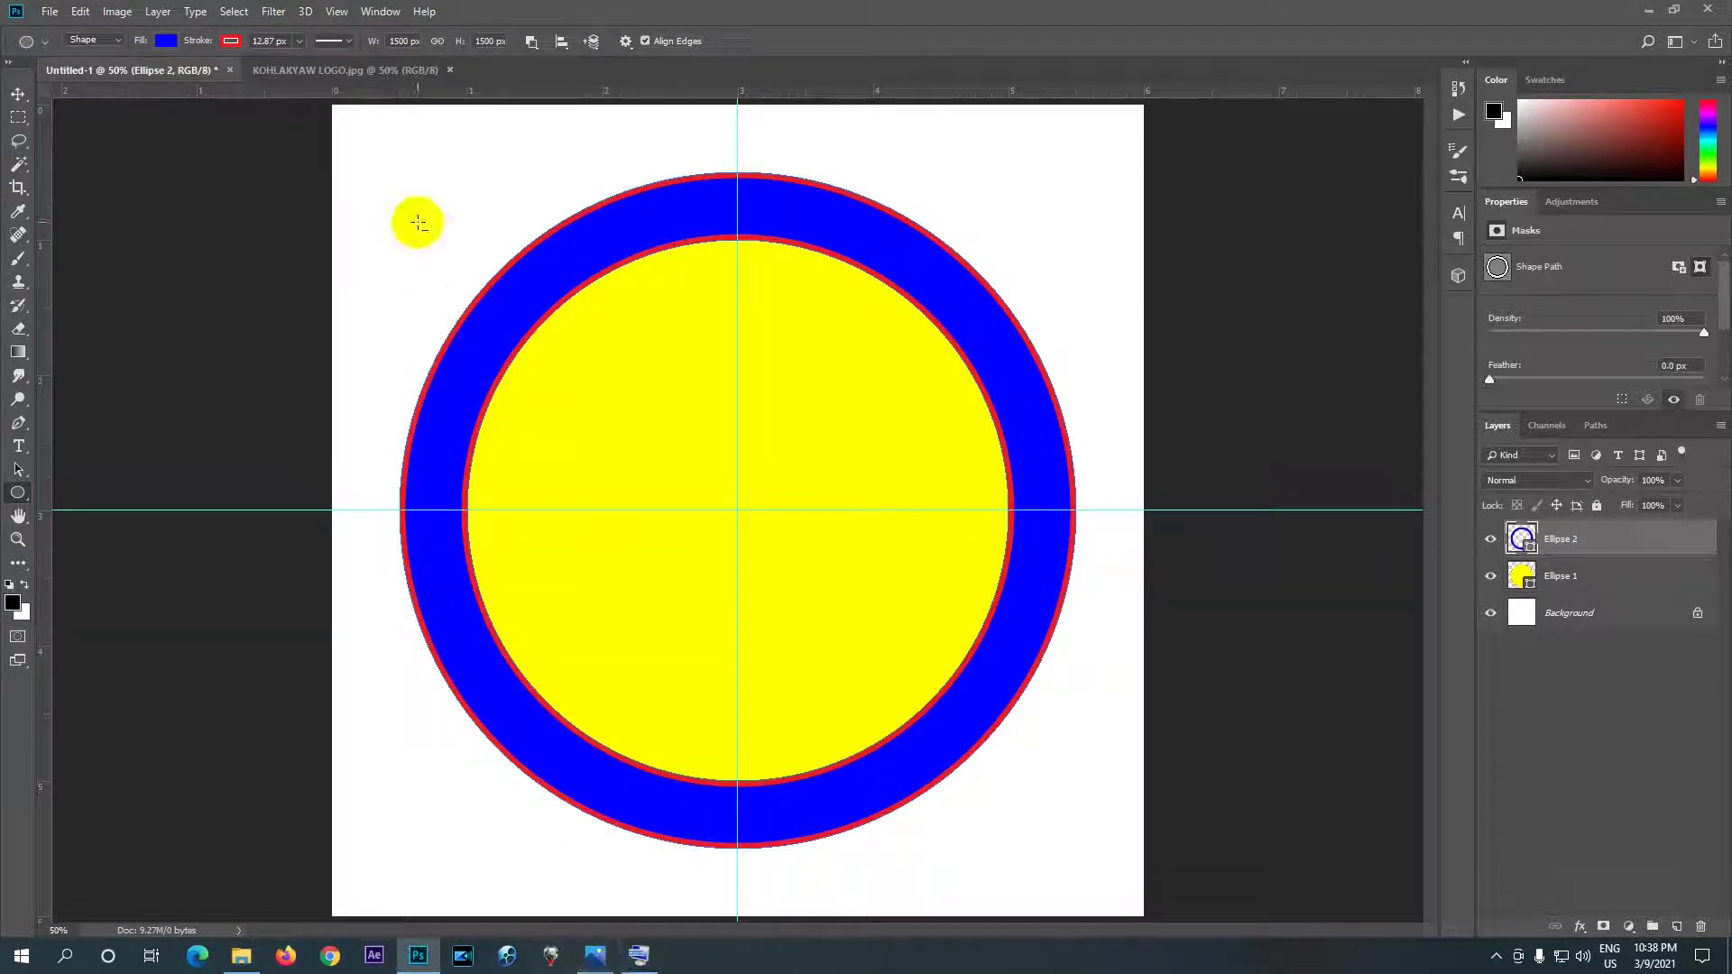
click(343, 69)
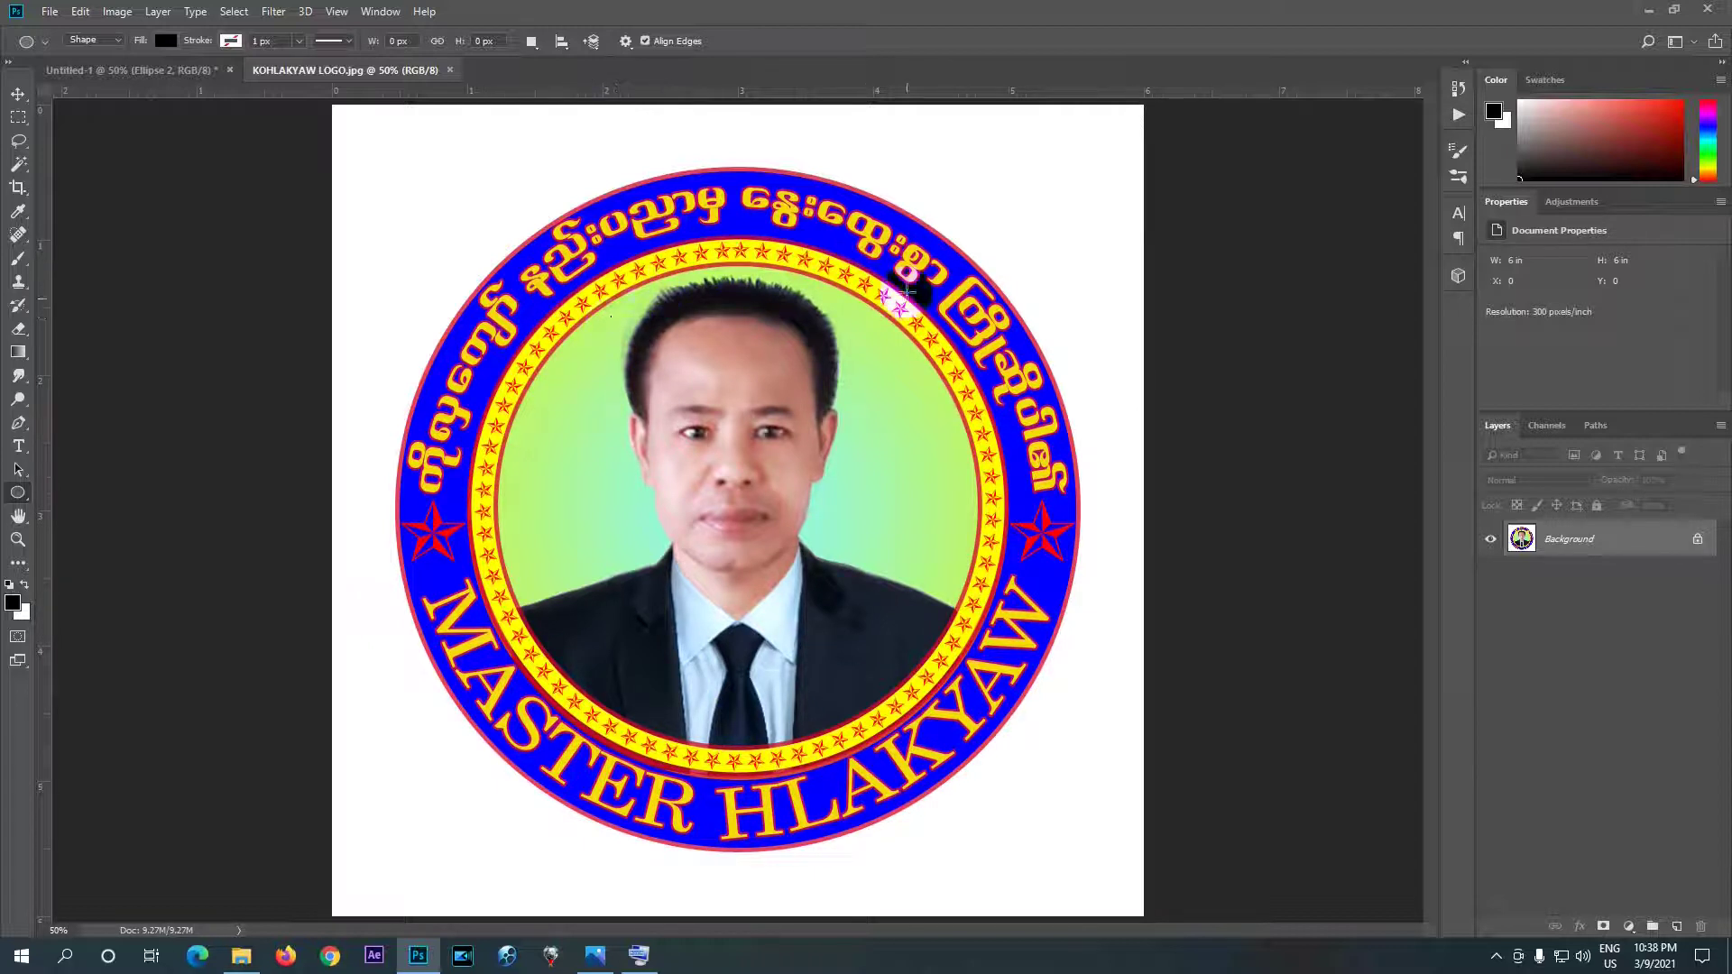
click(136, 71)
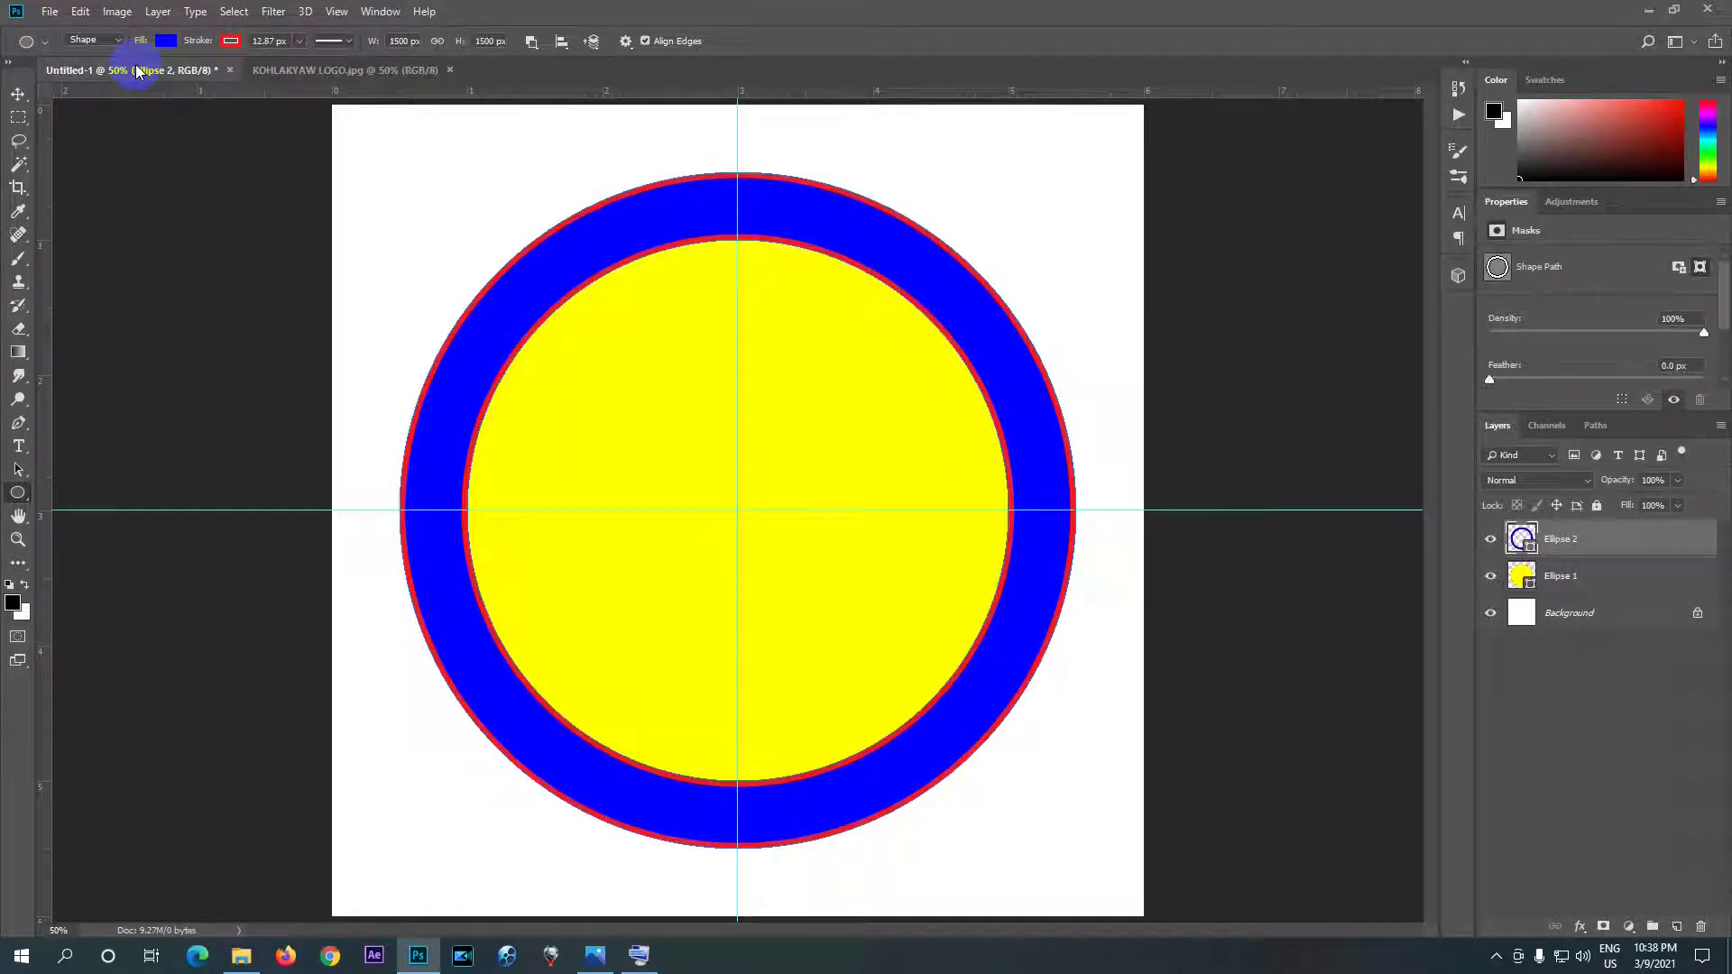
click(1491, 581)
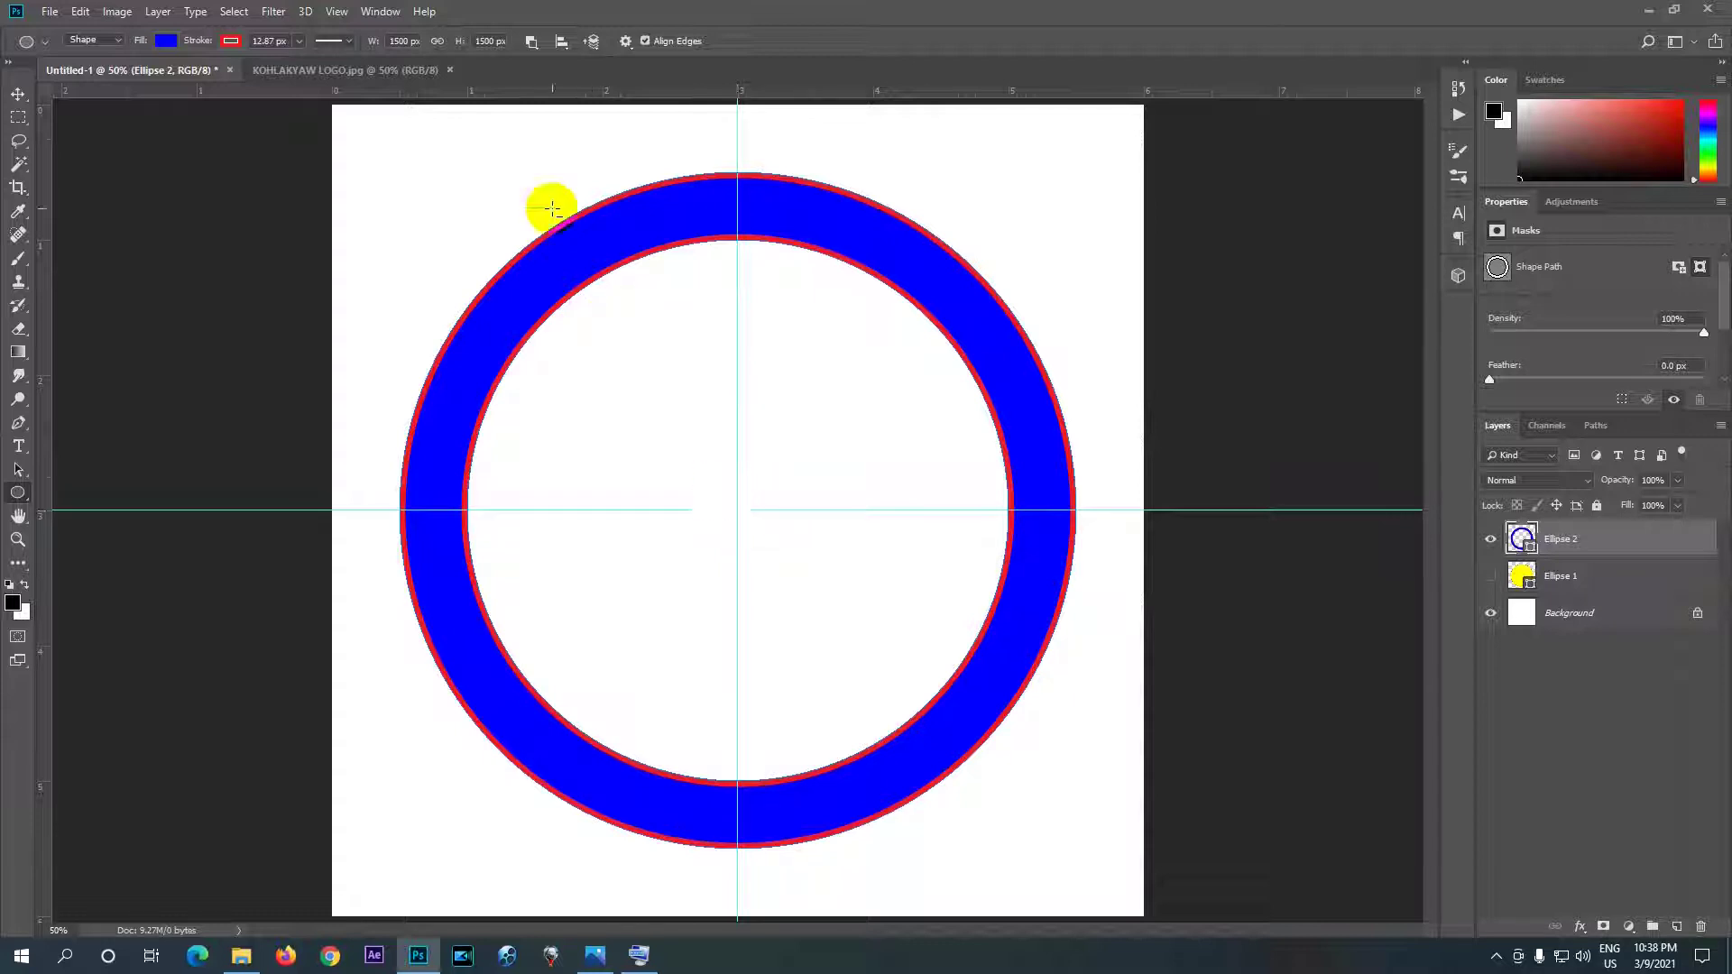
- Set Path Operations to New Layer so the next shape gets its own layer
click(533, 41)
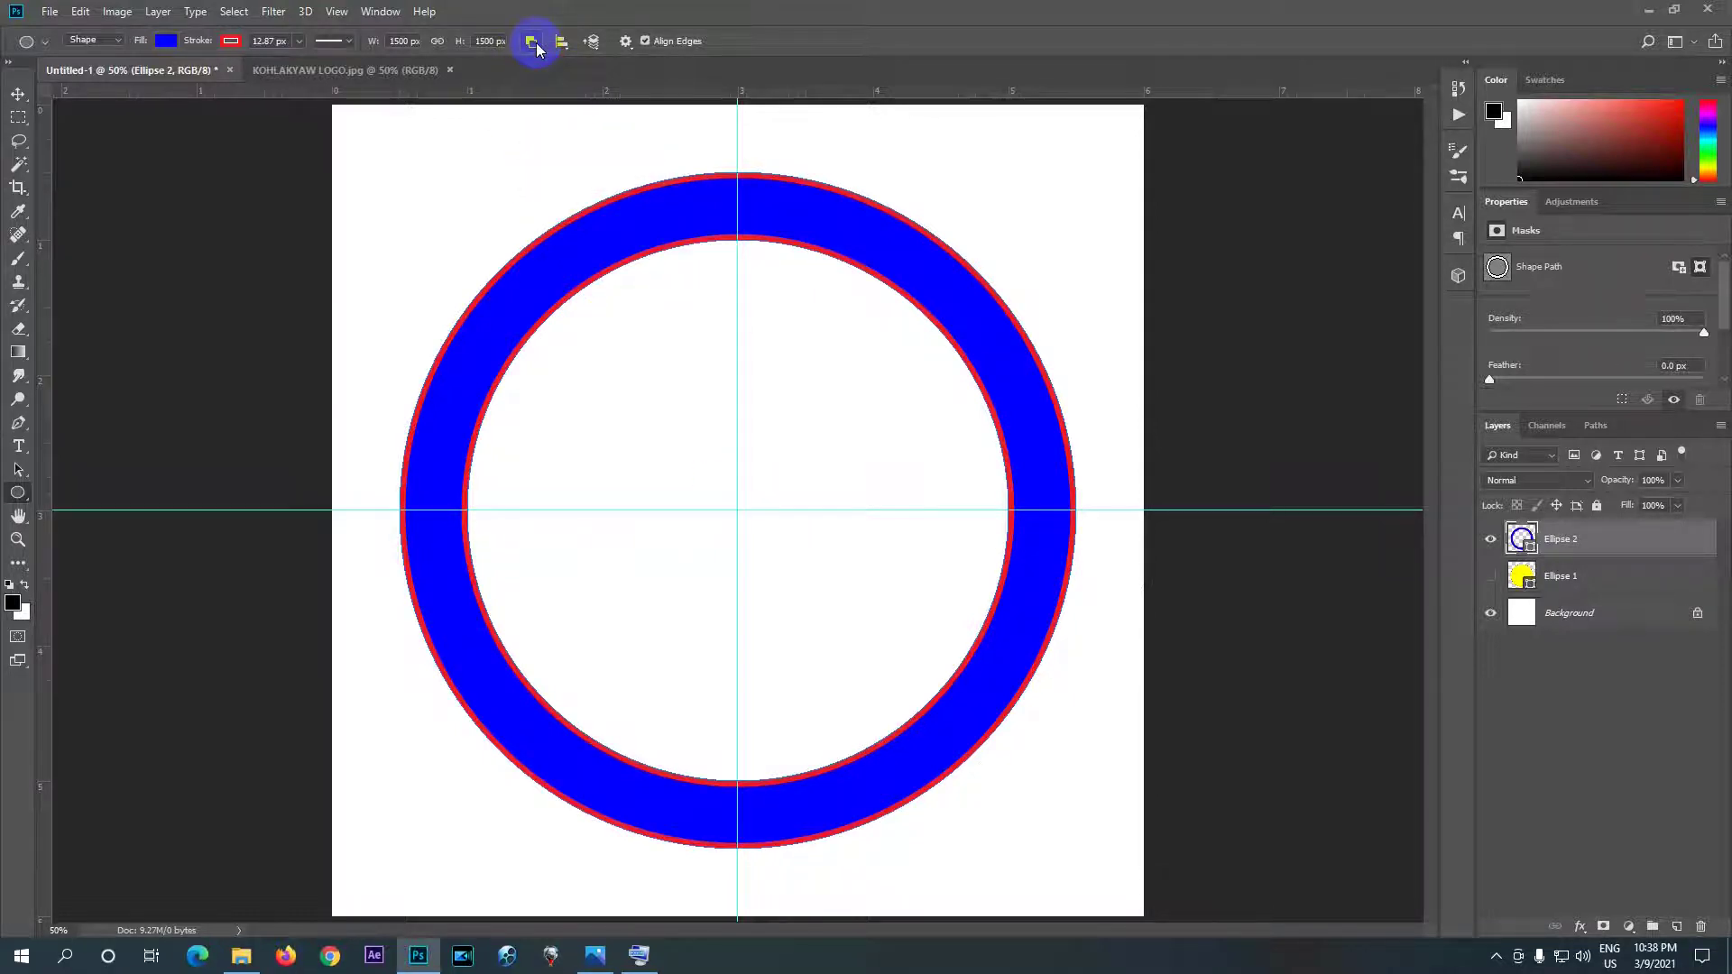
click(532, 41)
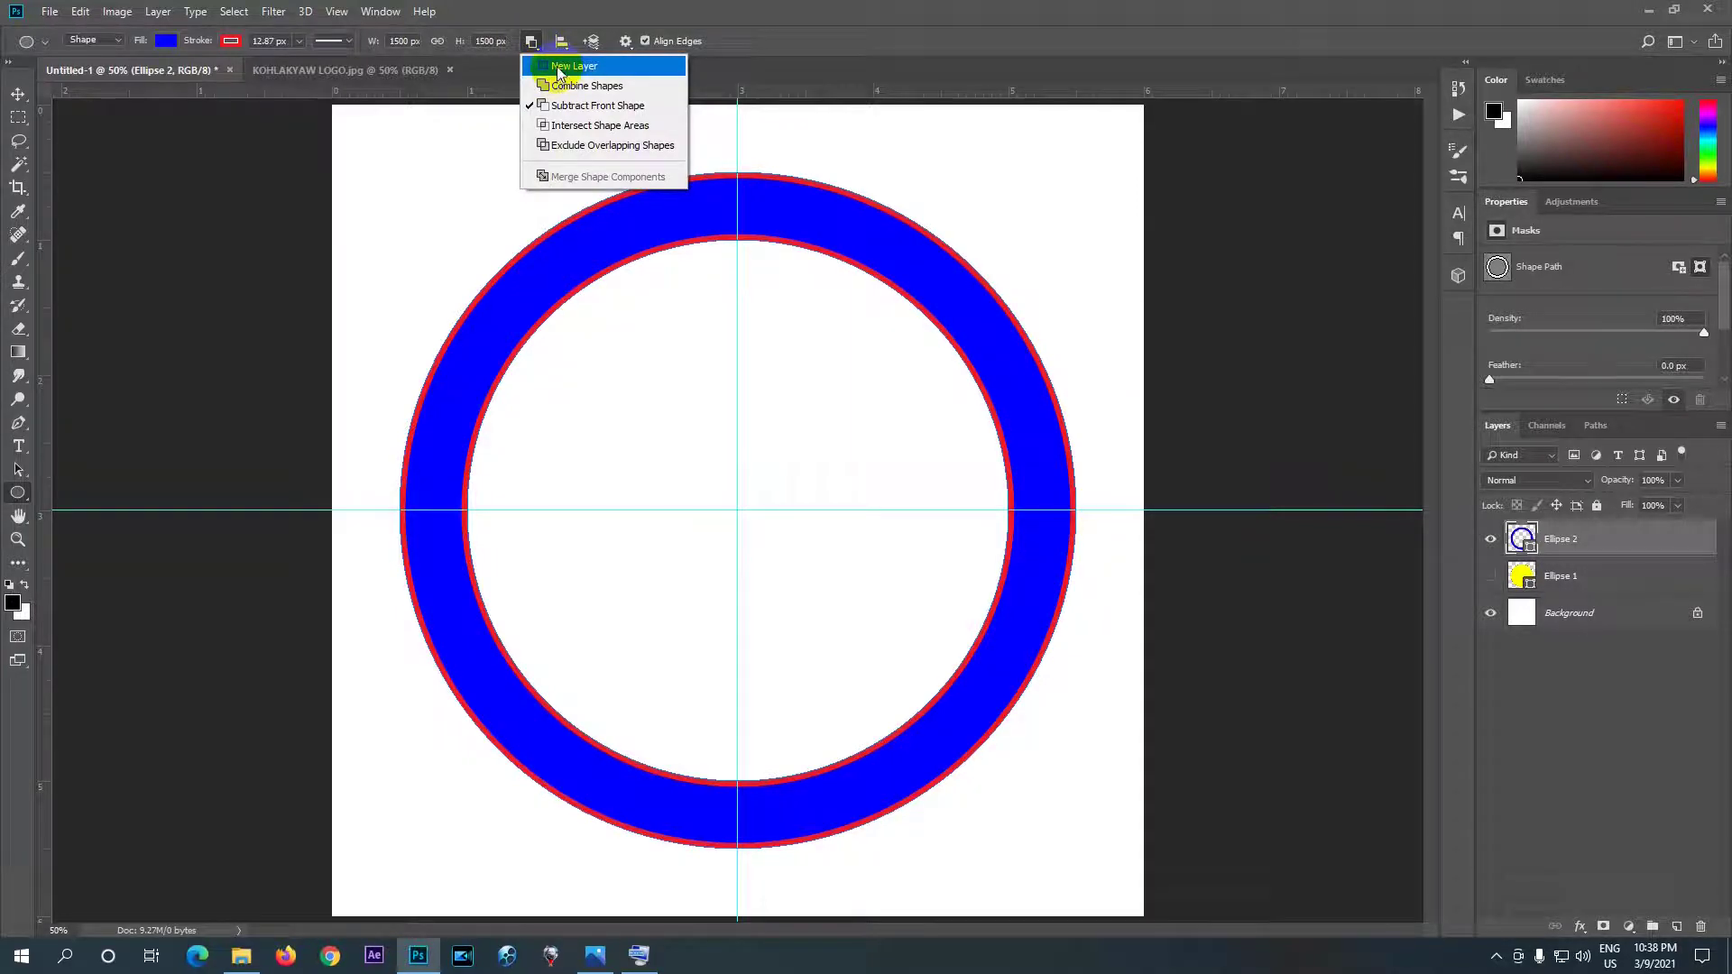
click(559, 70)
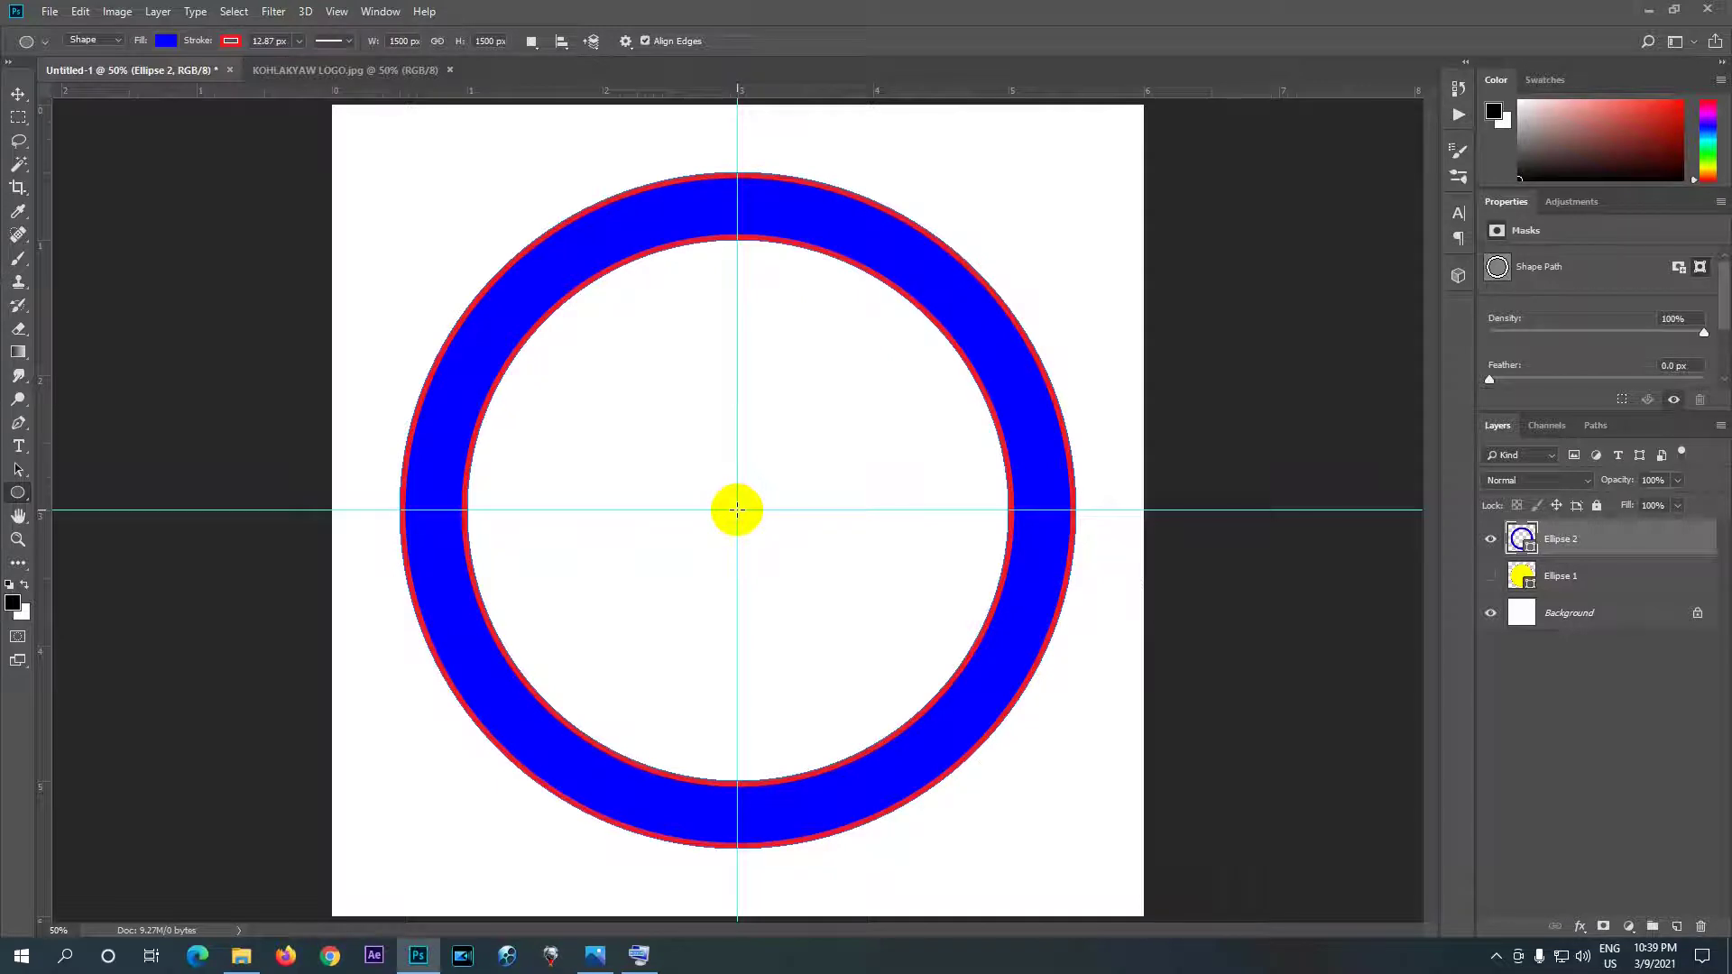
- Create a 1200 × 1200 px circle centred on the guides' crossing
click(737, 510)
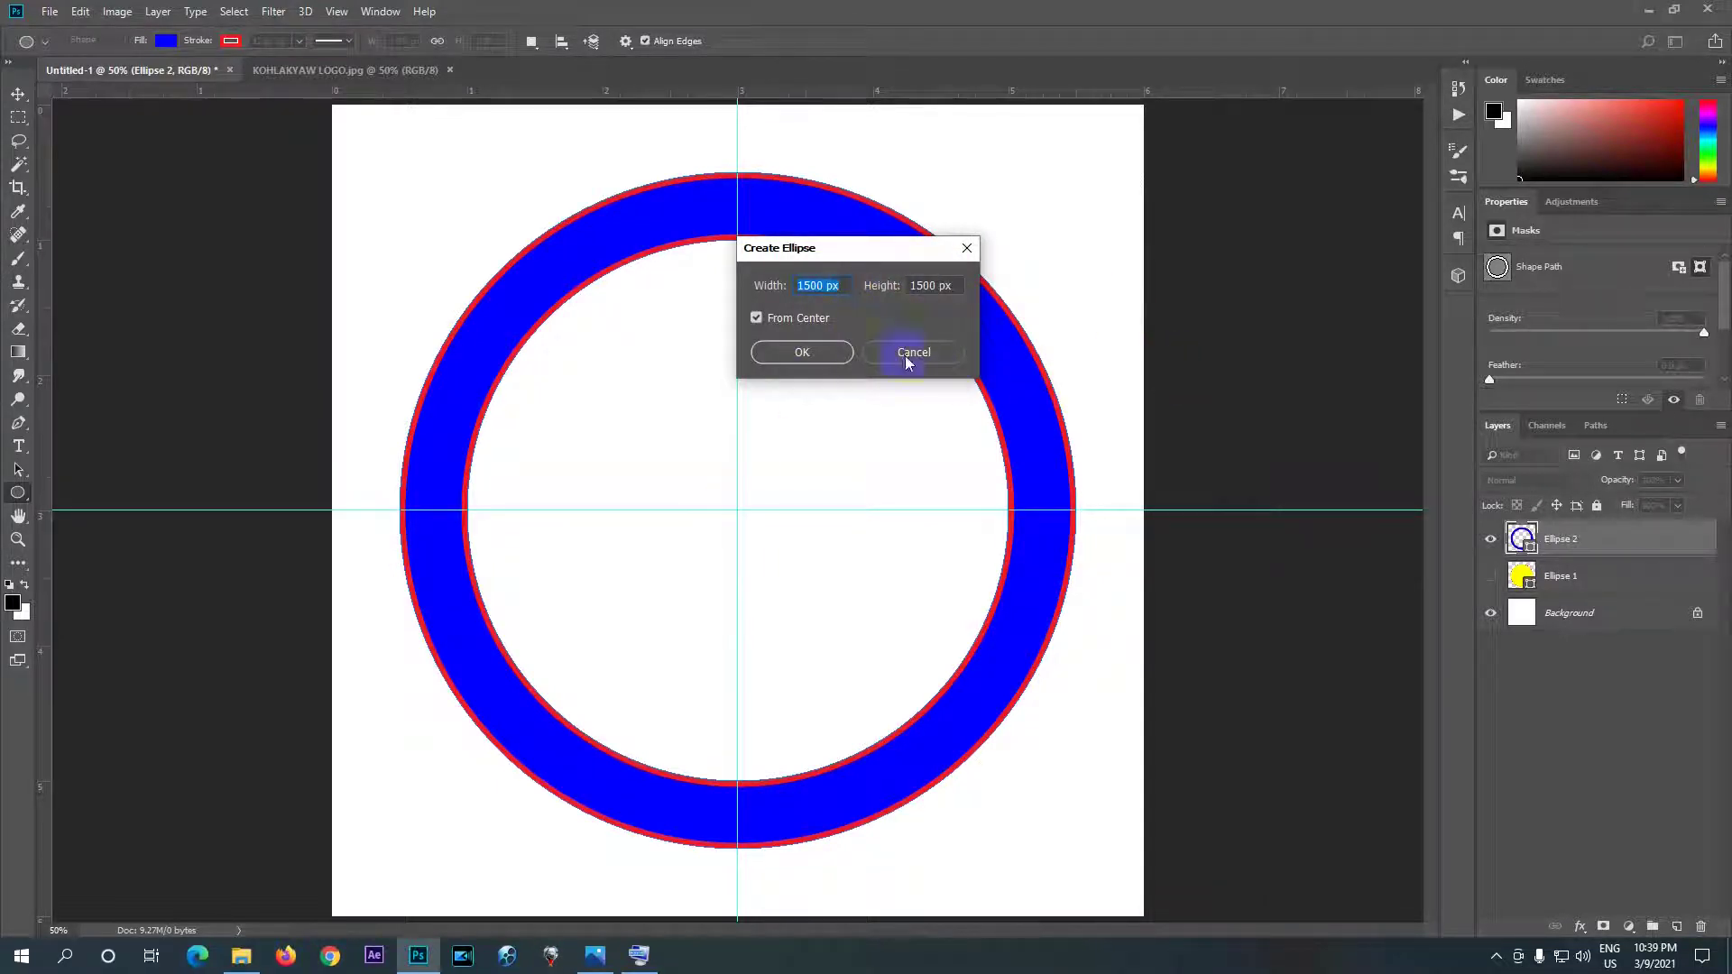
drag(823, 287, 798, 293)
text(1200)
click(935, 285)
double_click(914, 289)
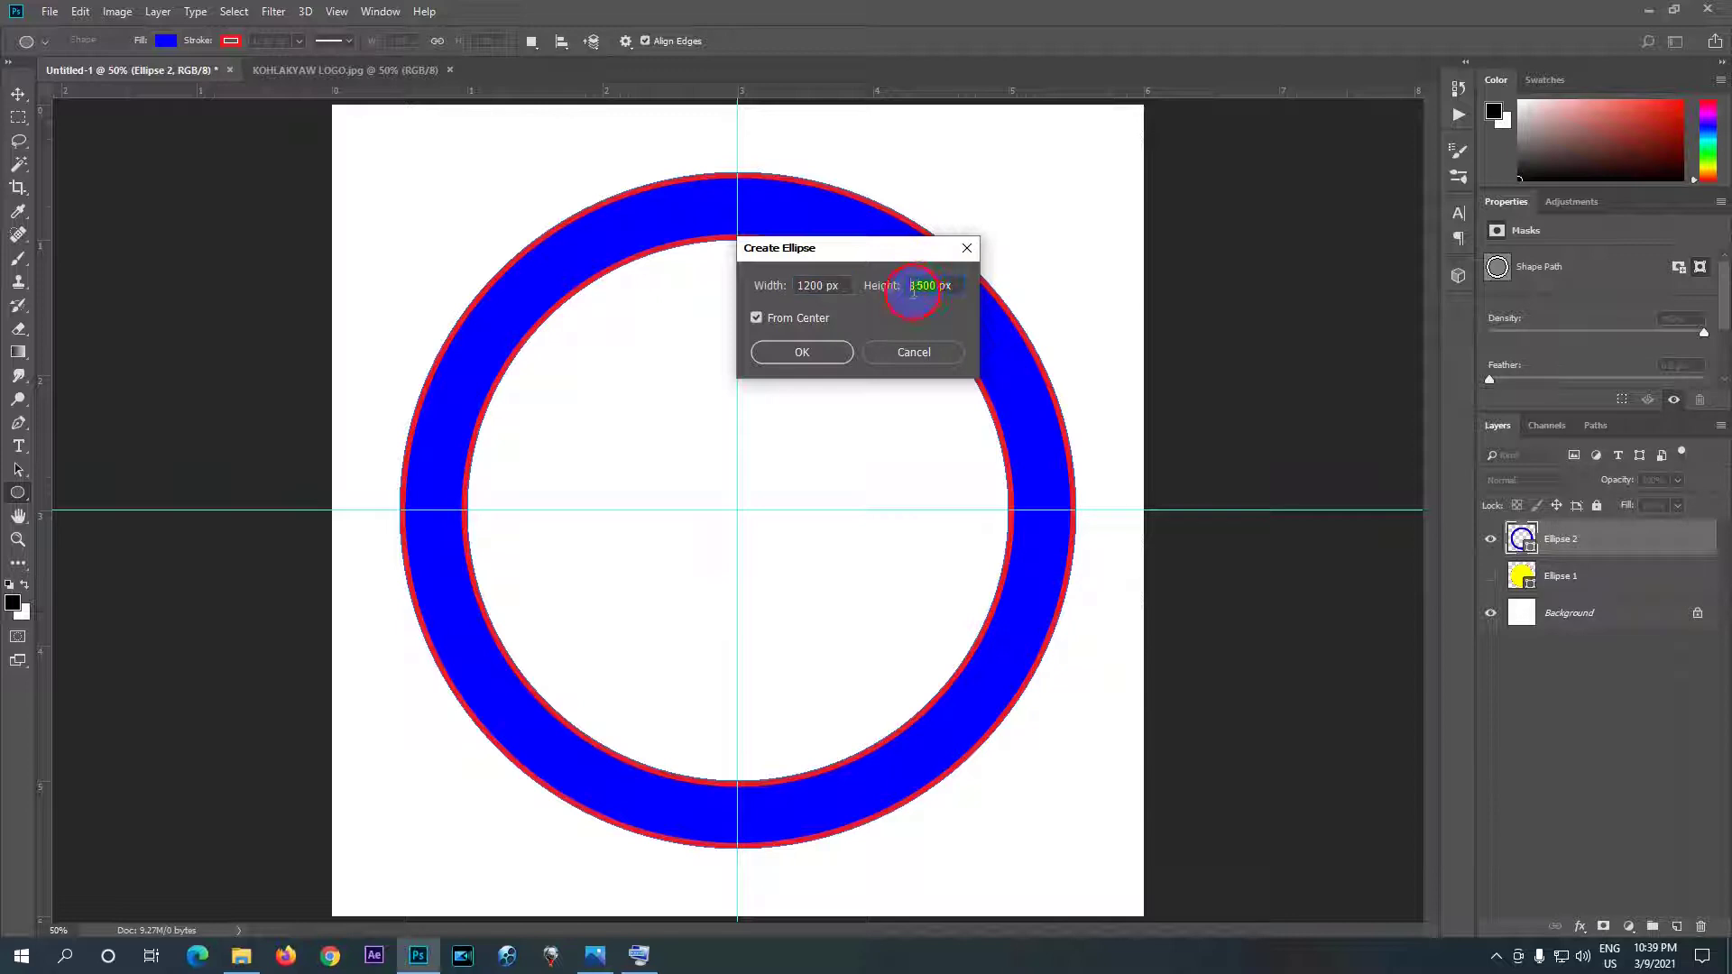
text(120)
click(802, 353)
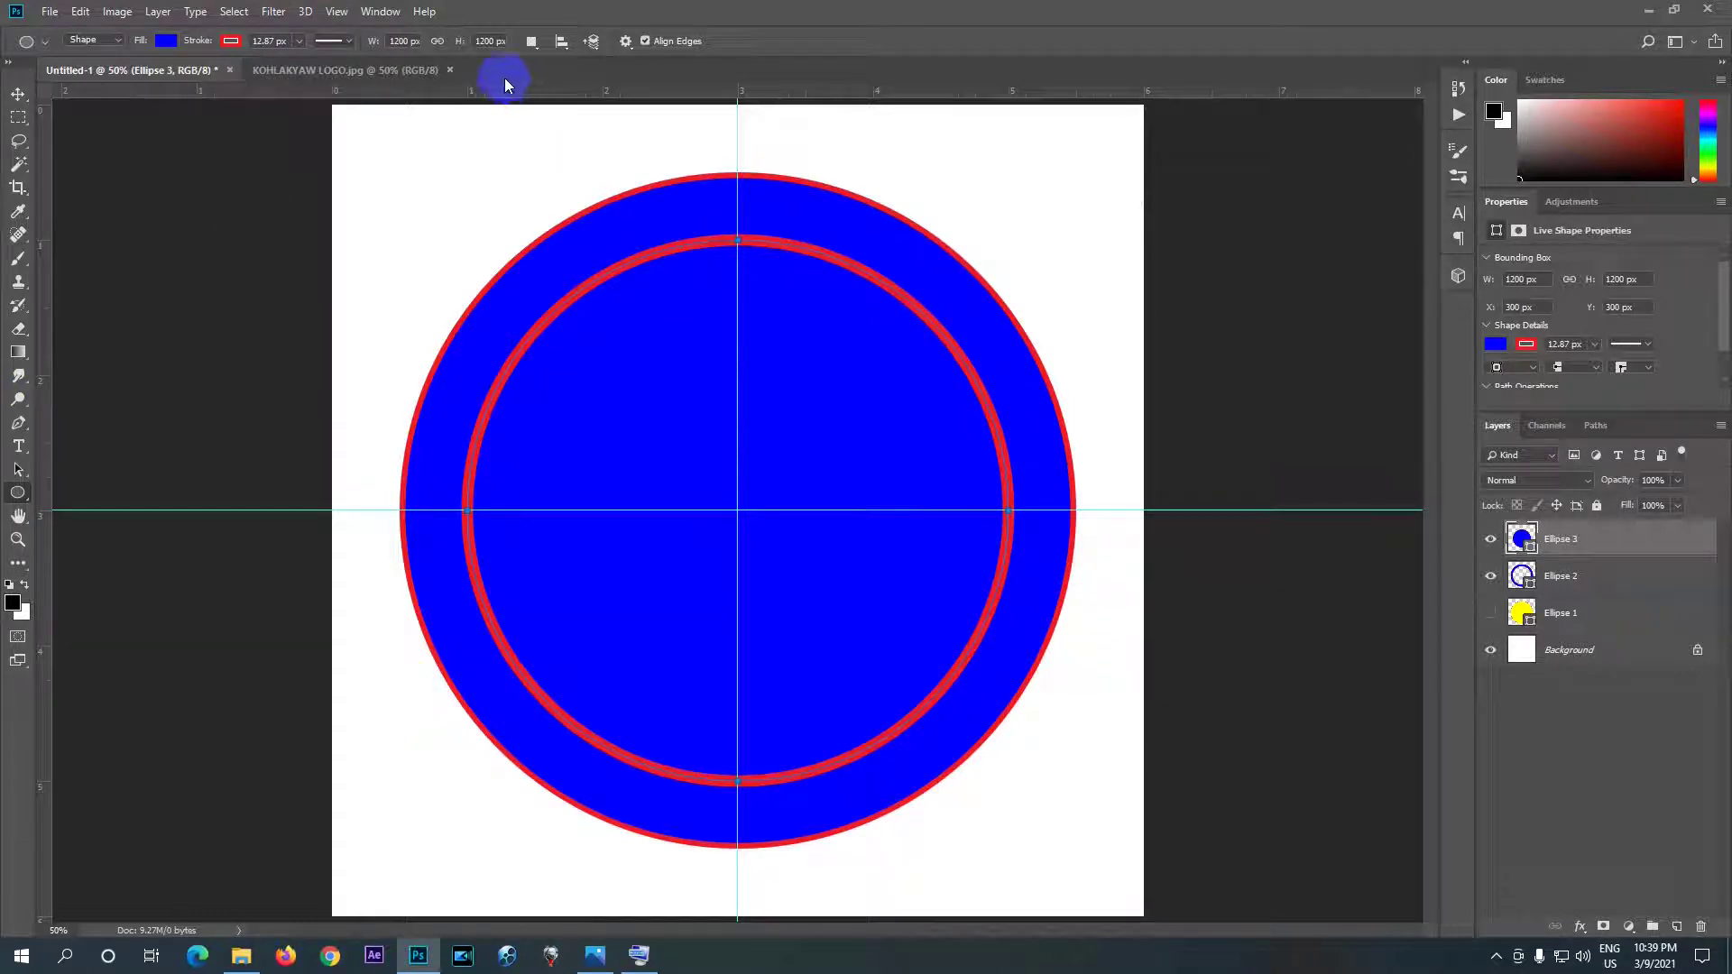
- Set Ellipse 3's fill and stroke both to No Color
click(166, 42)
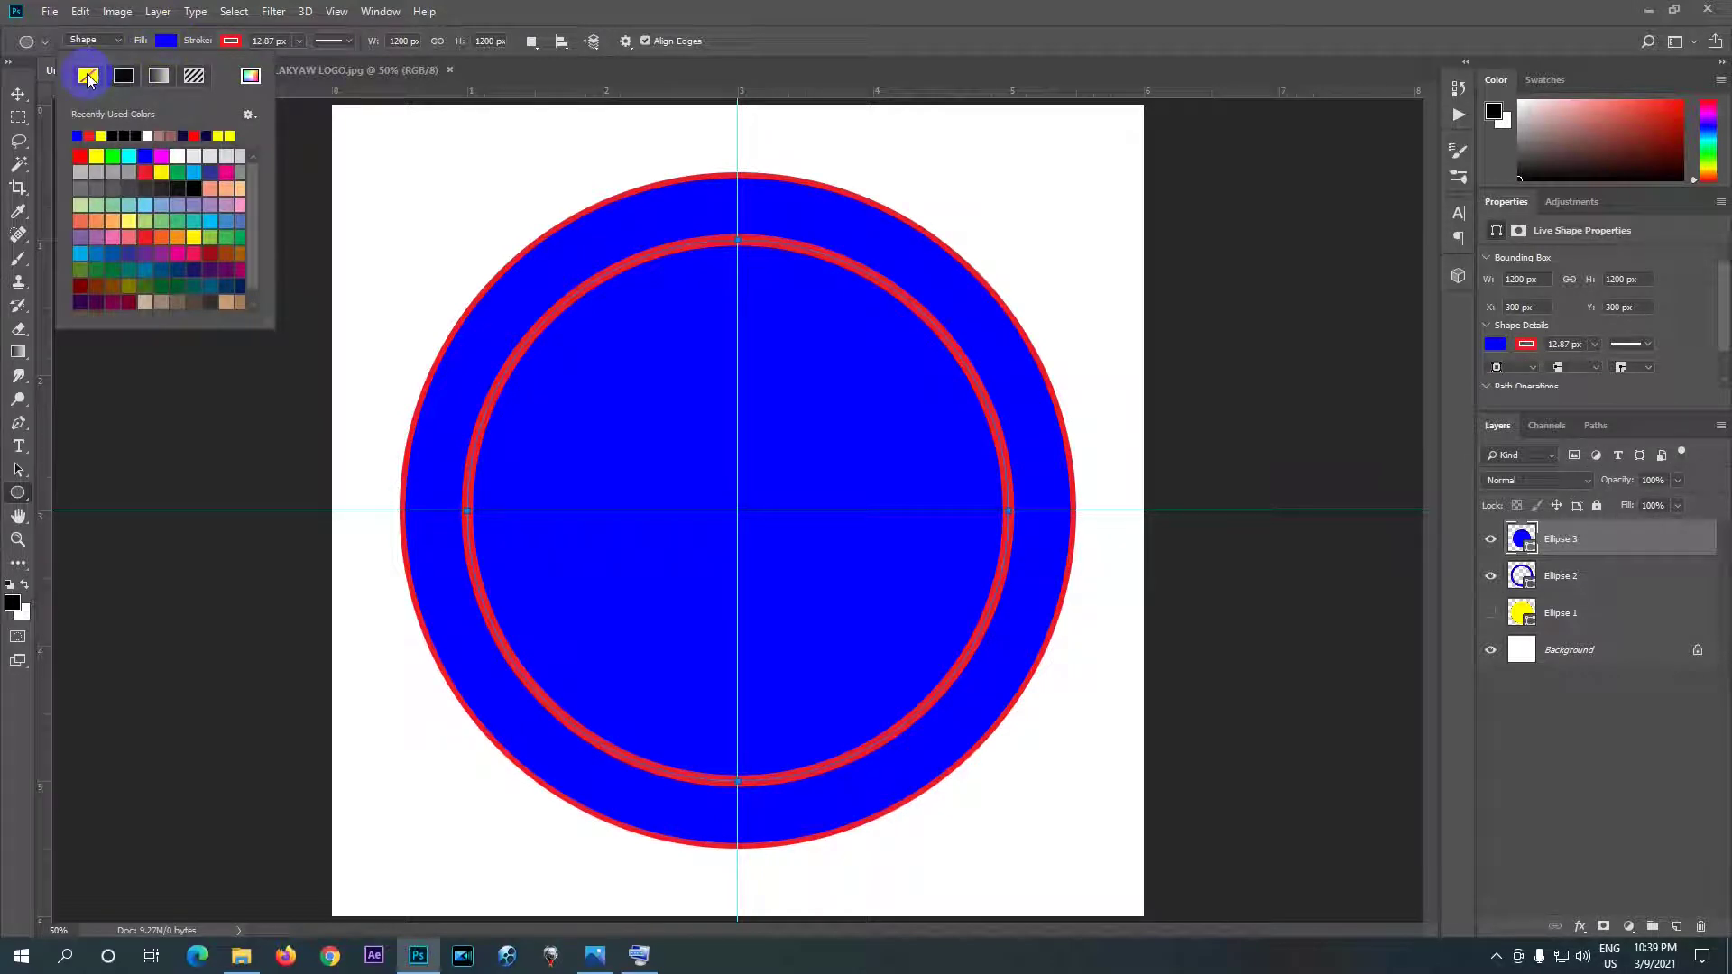
click(88, 76)
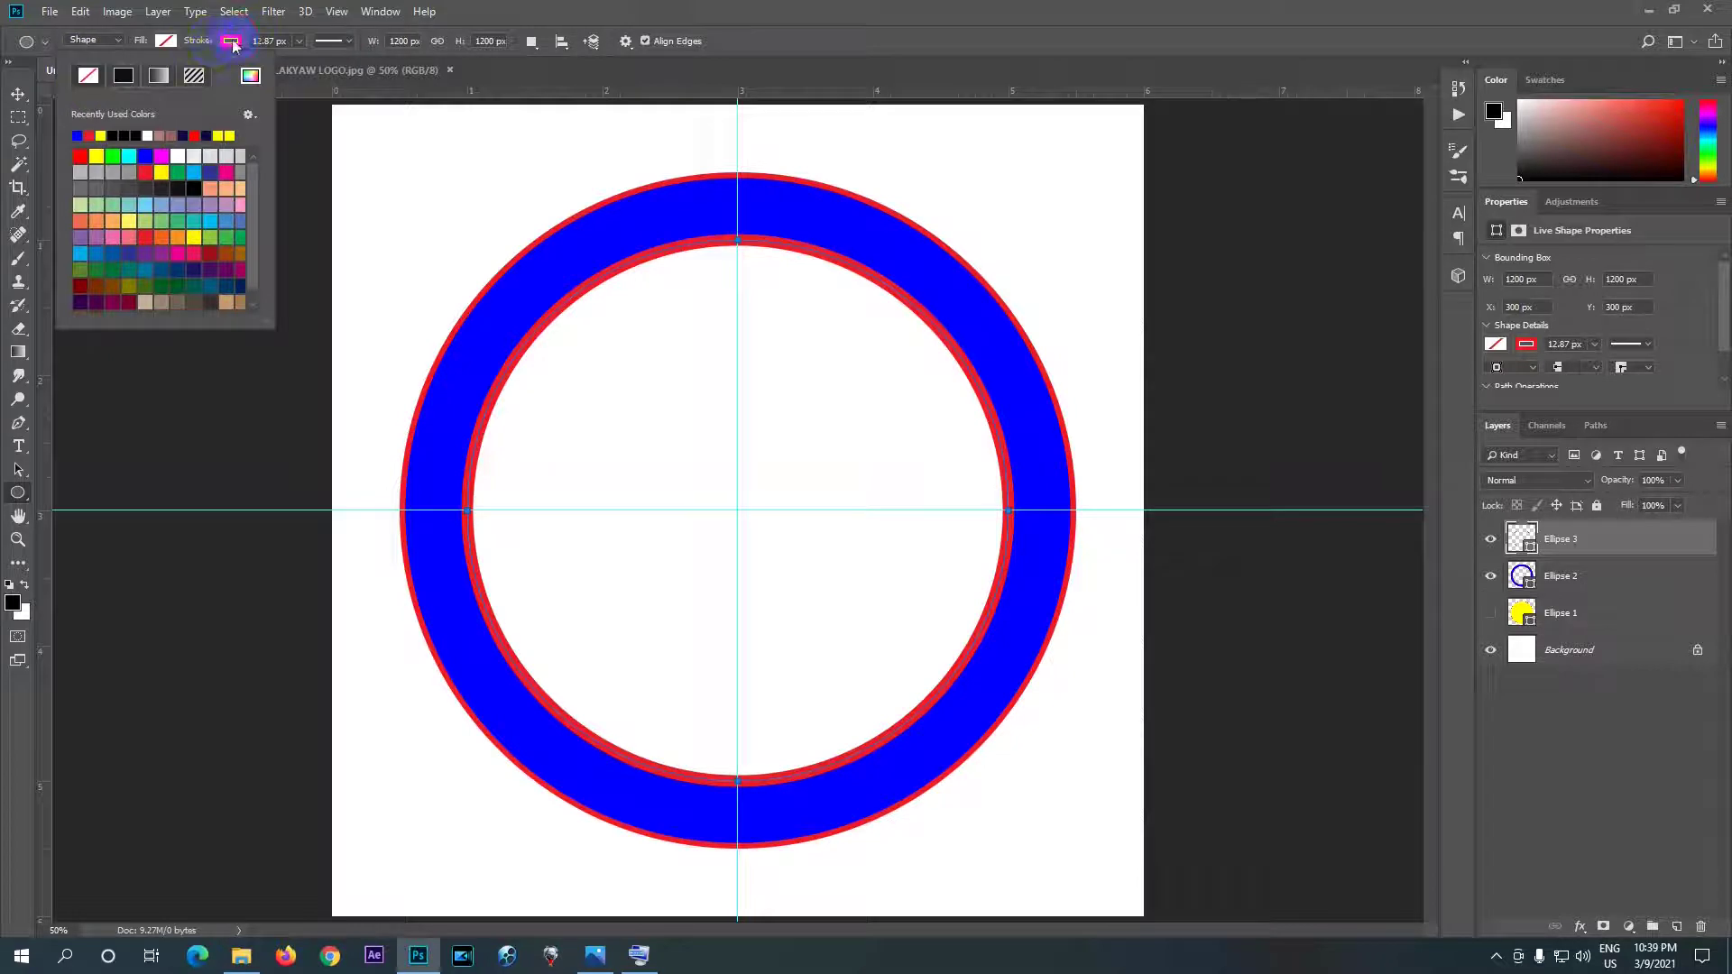
click(232, 42)
click(232, 41)
click(151, 77)
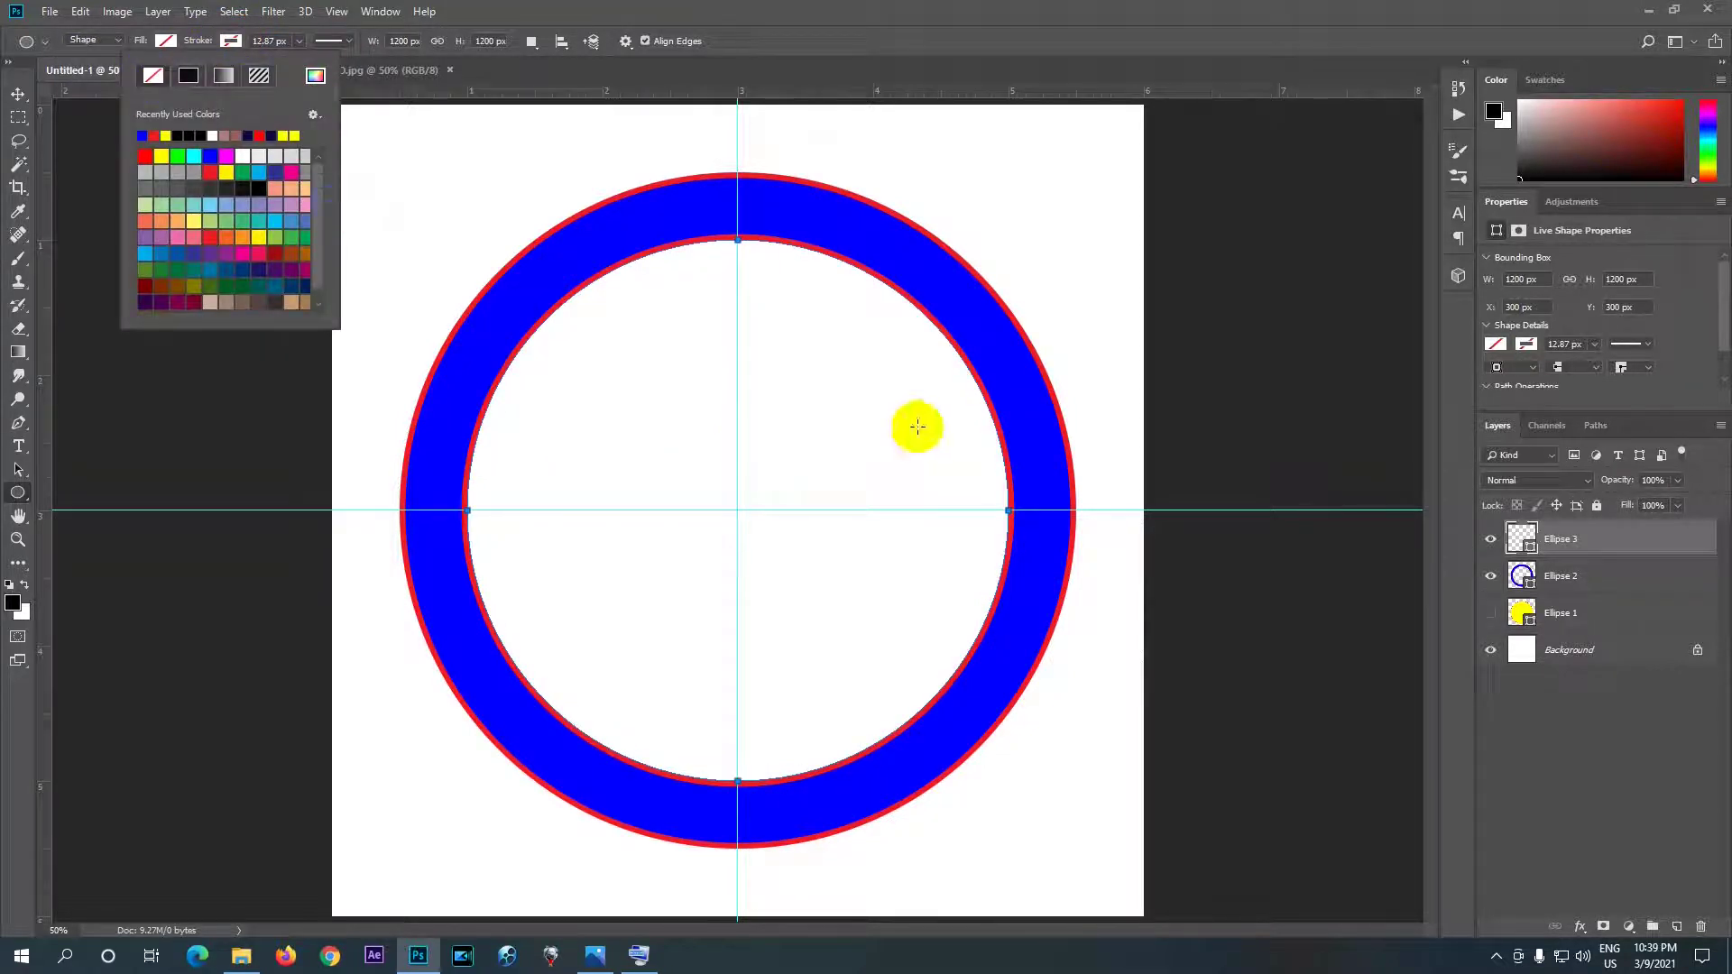
click(1598, 554)
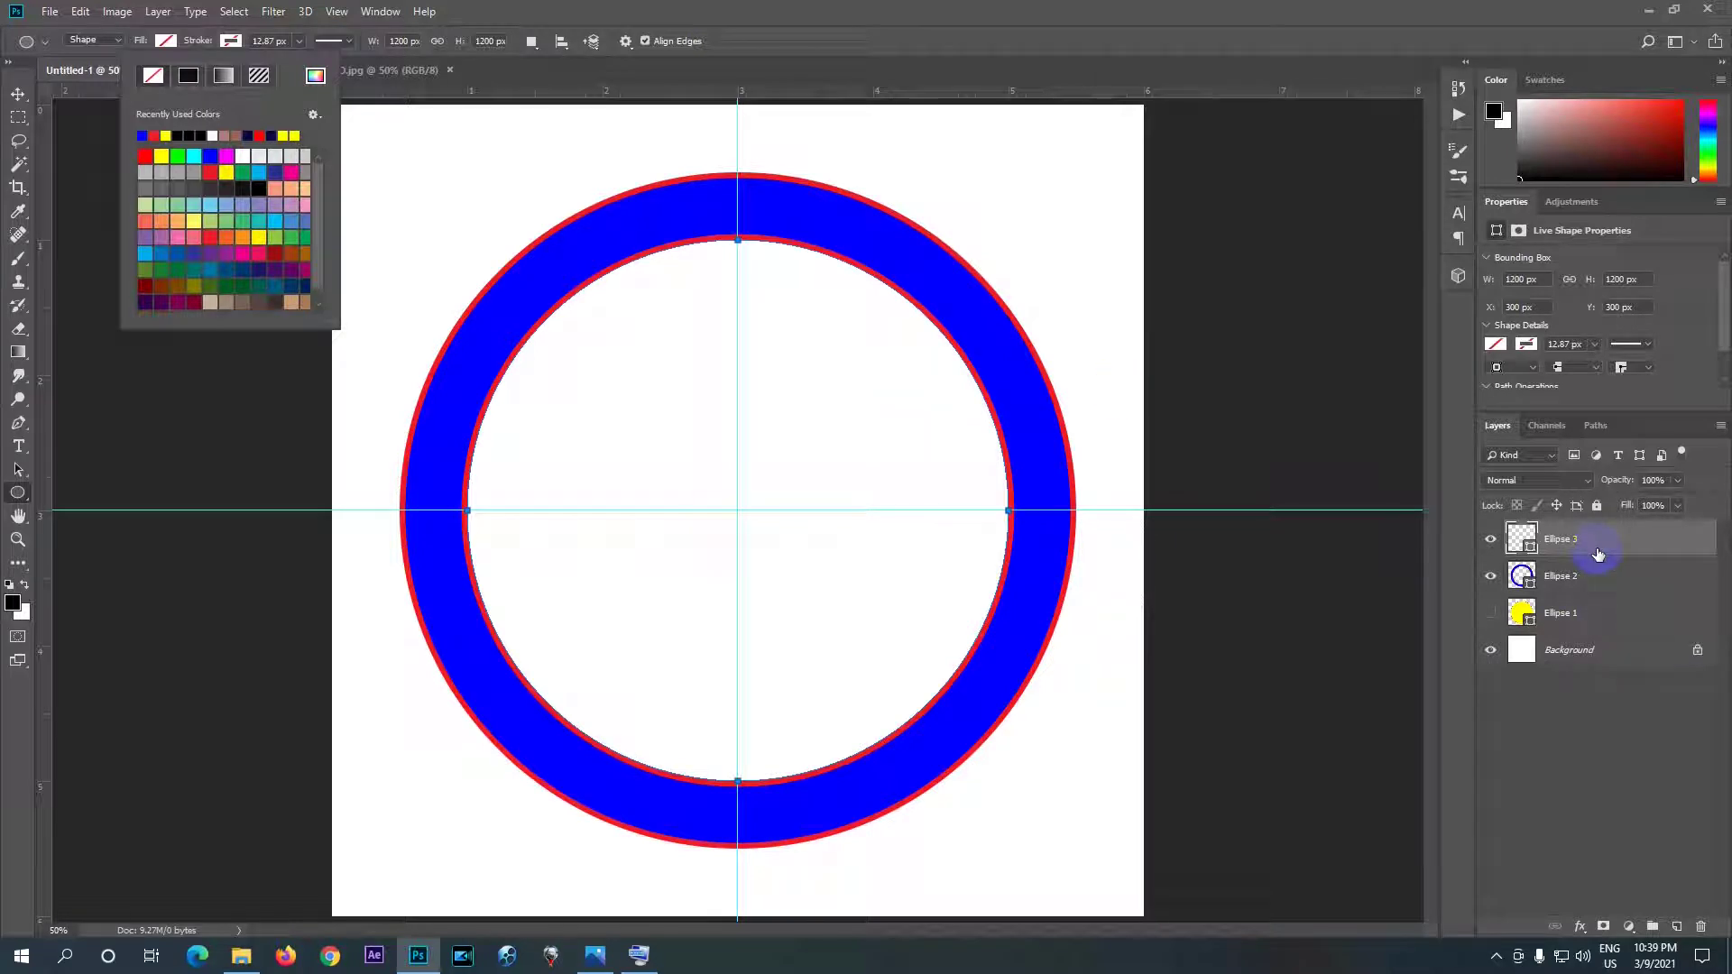
click(136, 43)
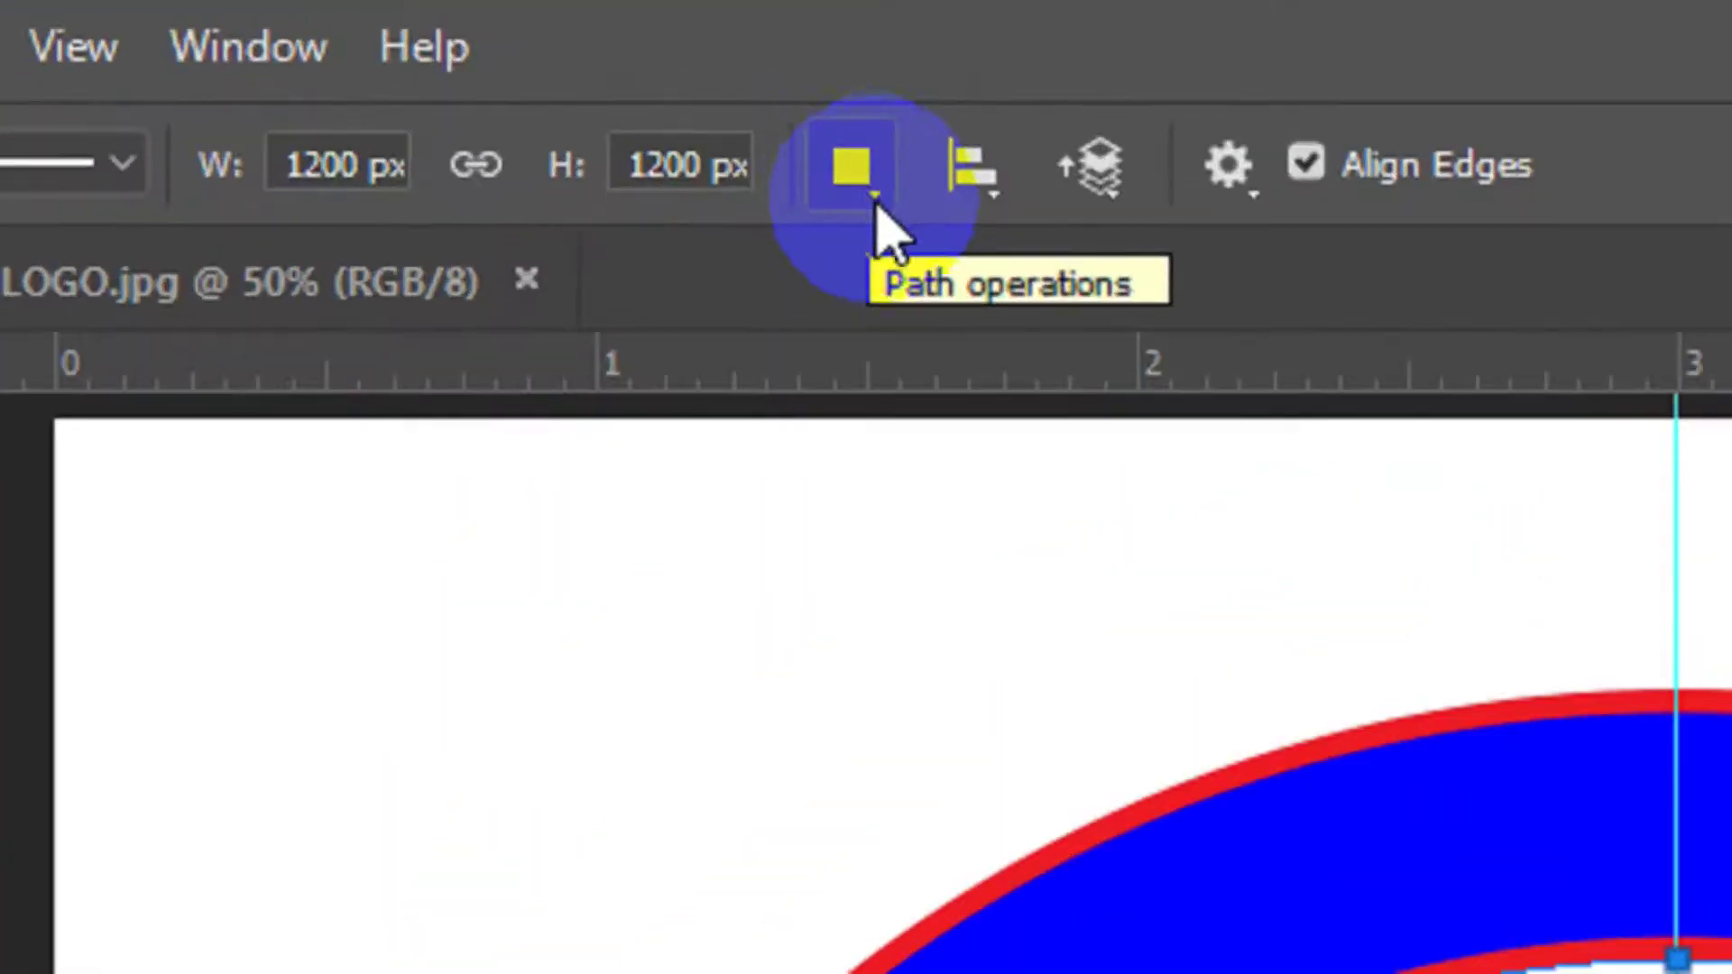
- Set Ellipse 3's path operation to Combine Shapes
click(880, 207)
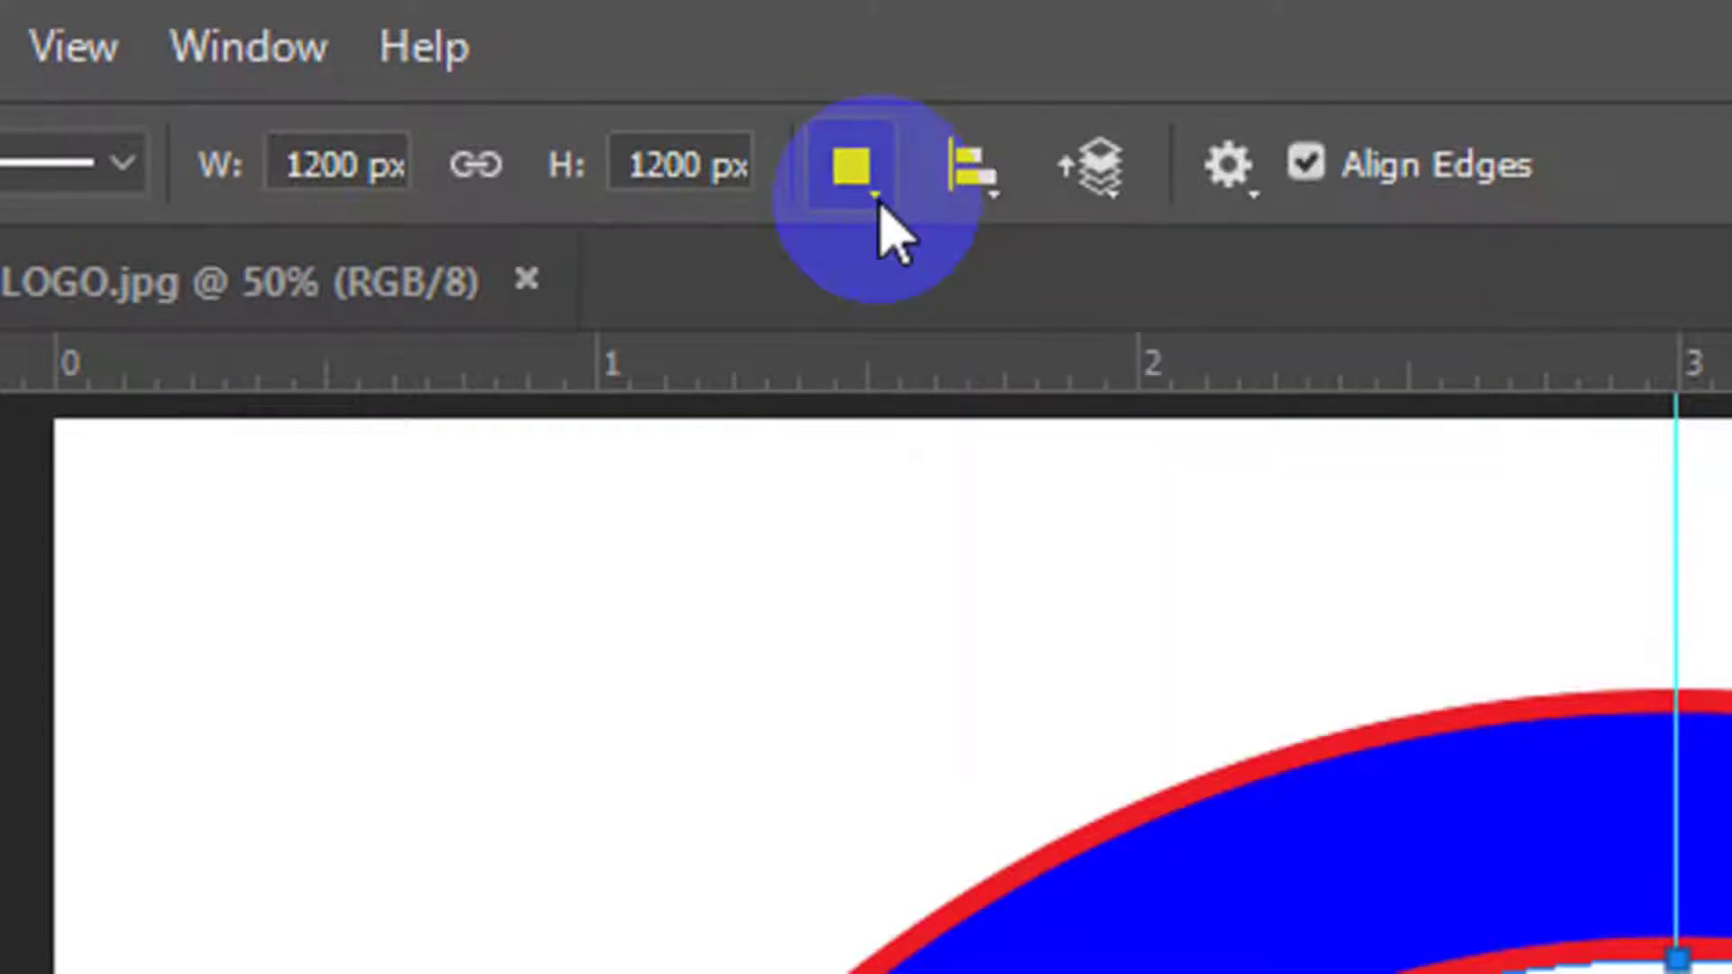
click(880, 206)
click(879, 206)
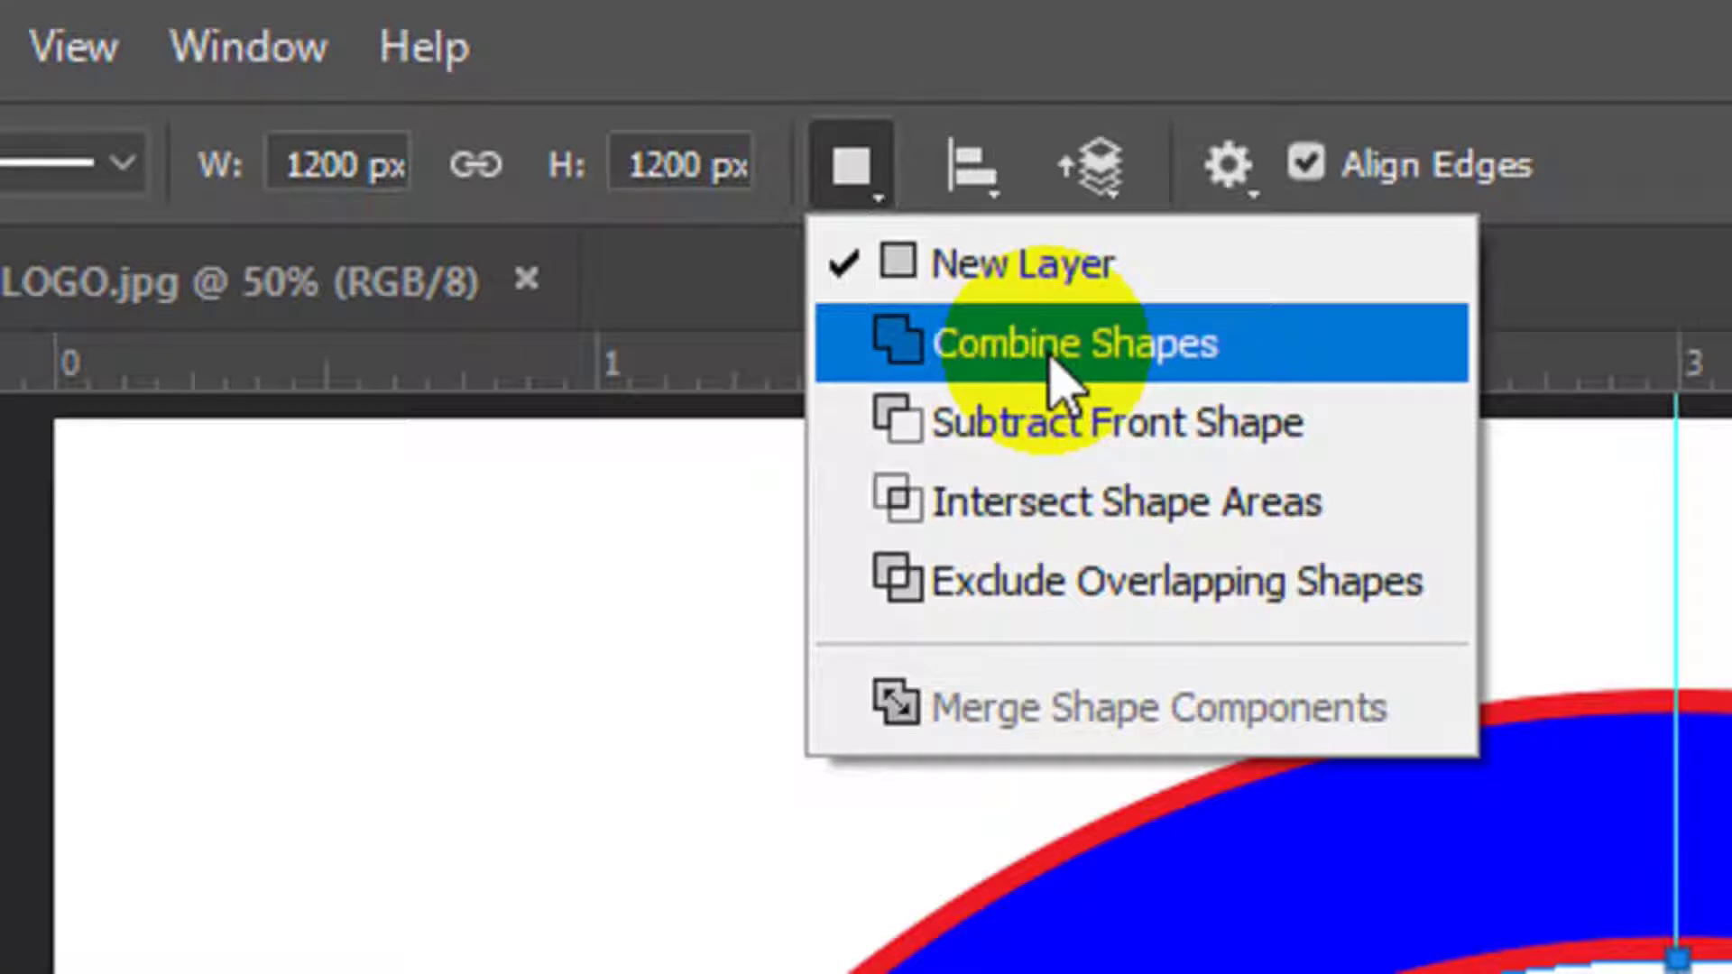
click(1061, 382)
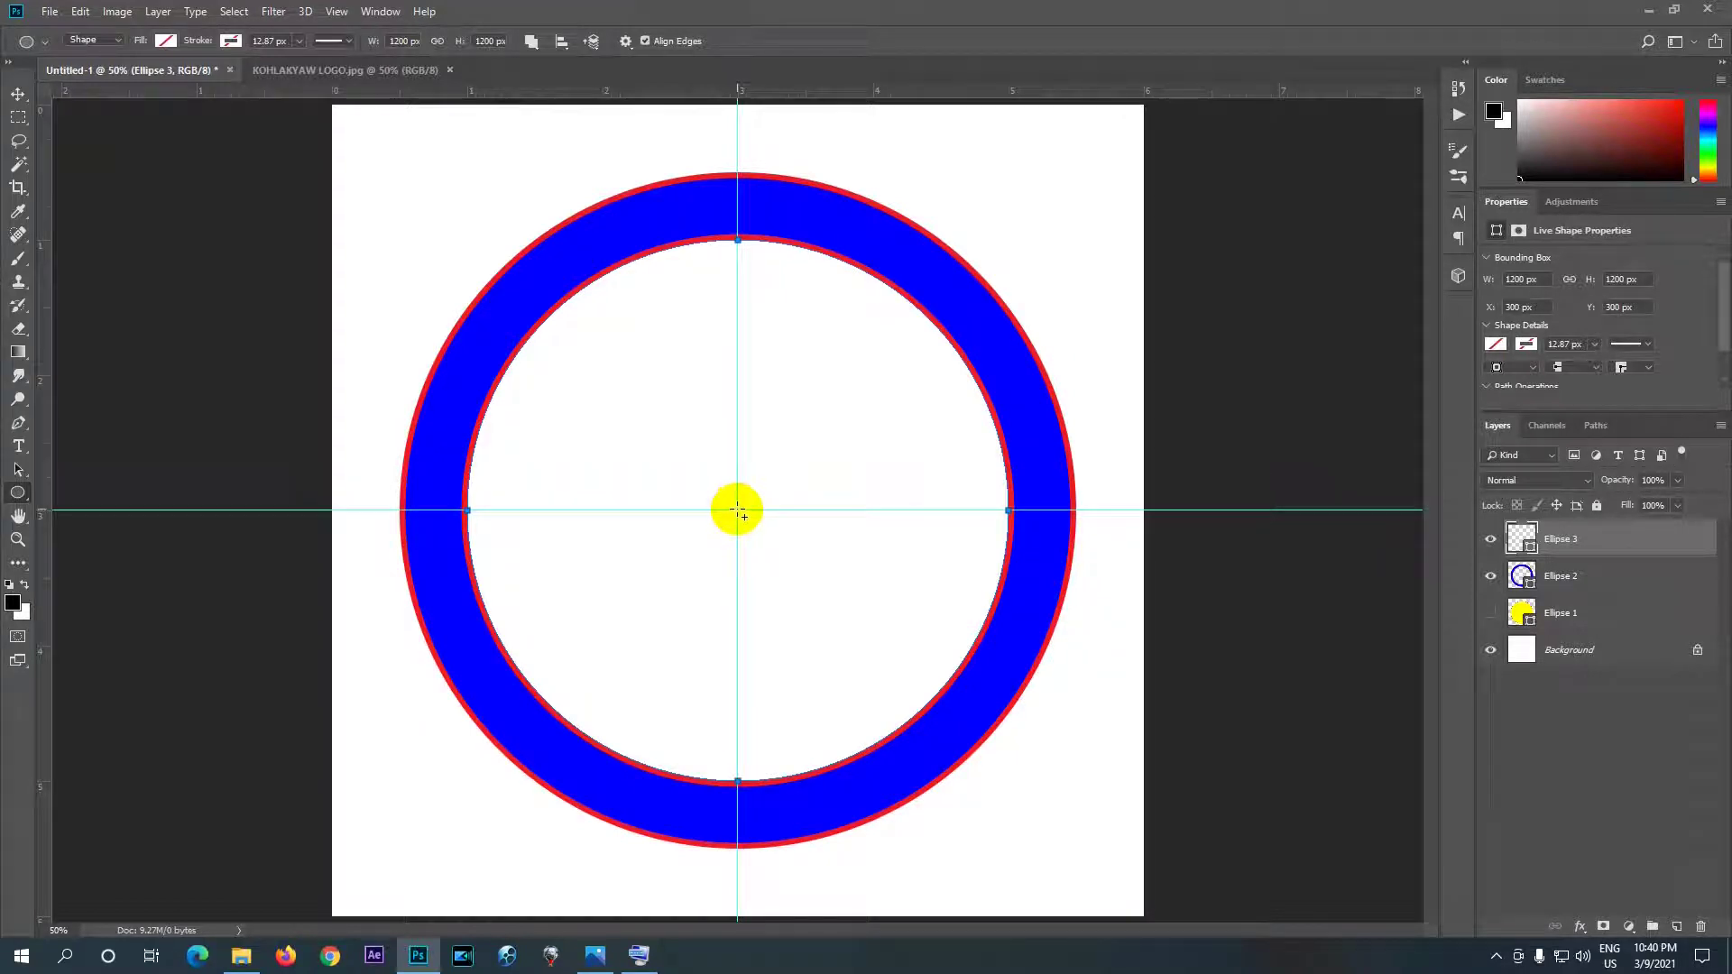
- Add a centred 1100 × 1100 px circle to Ellipse 3 and hide the blue Ellipse 2 band
click(737, 511)
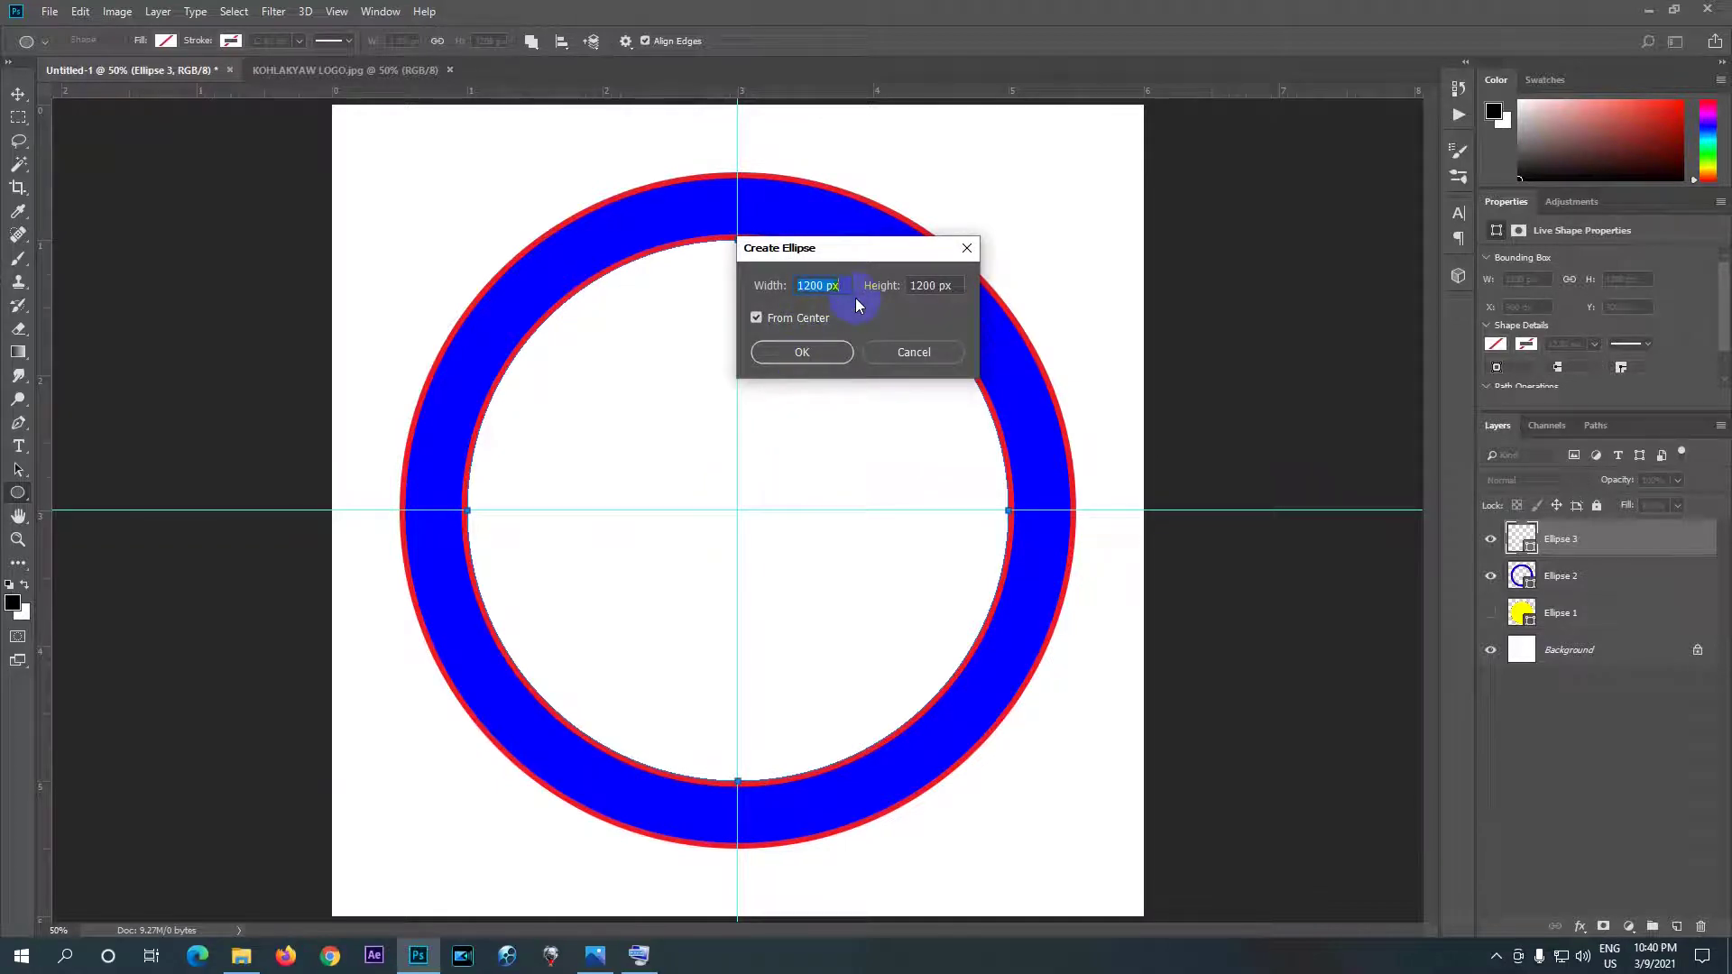
double_click(825, 285)
drag(825, 285, 800, 293)
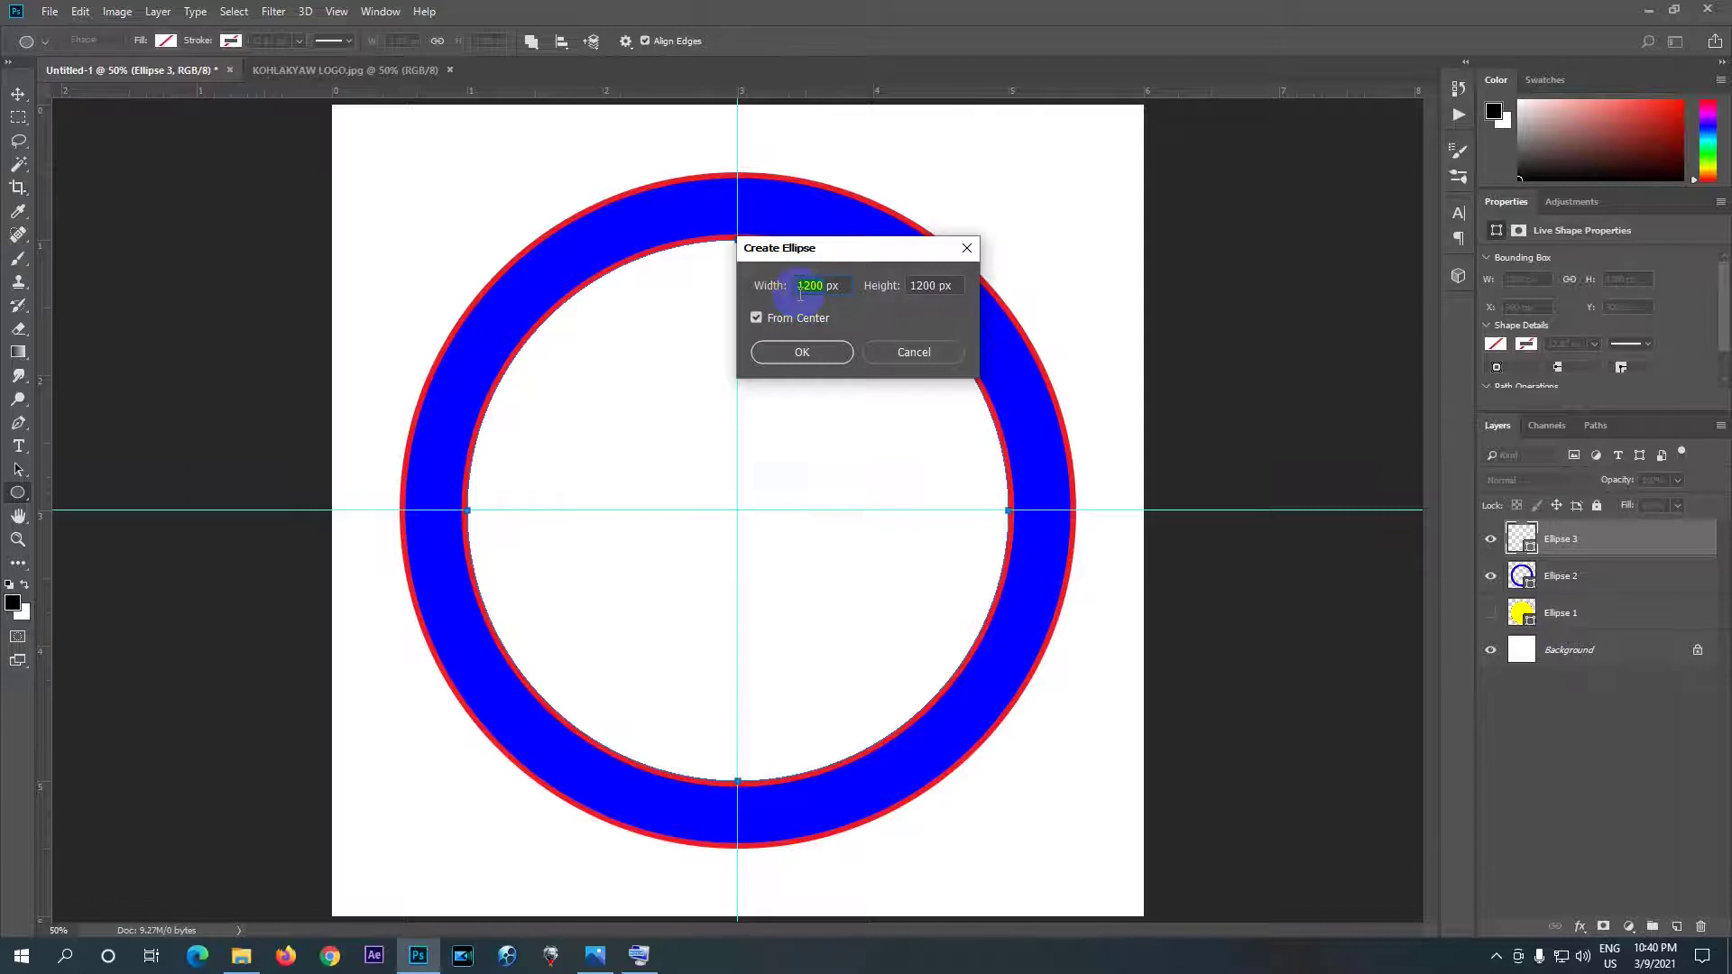
text(1100)
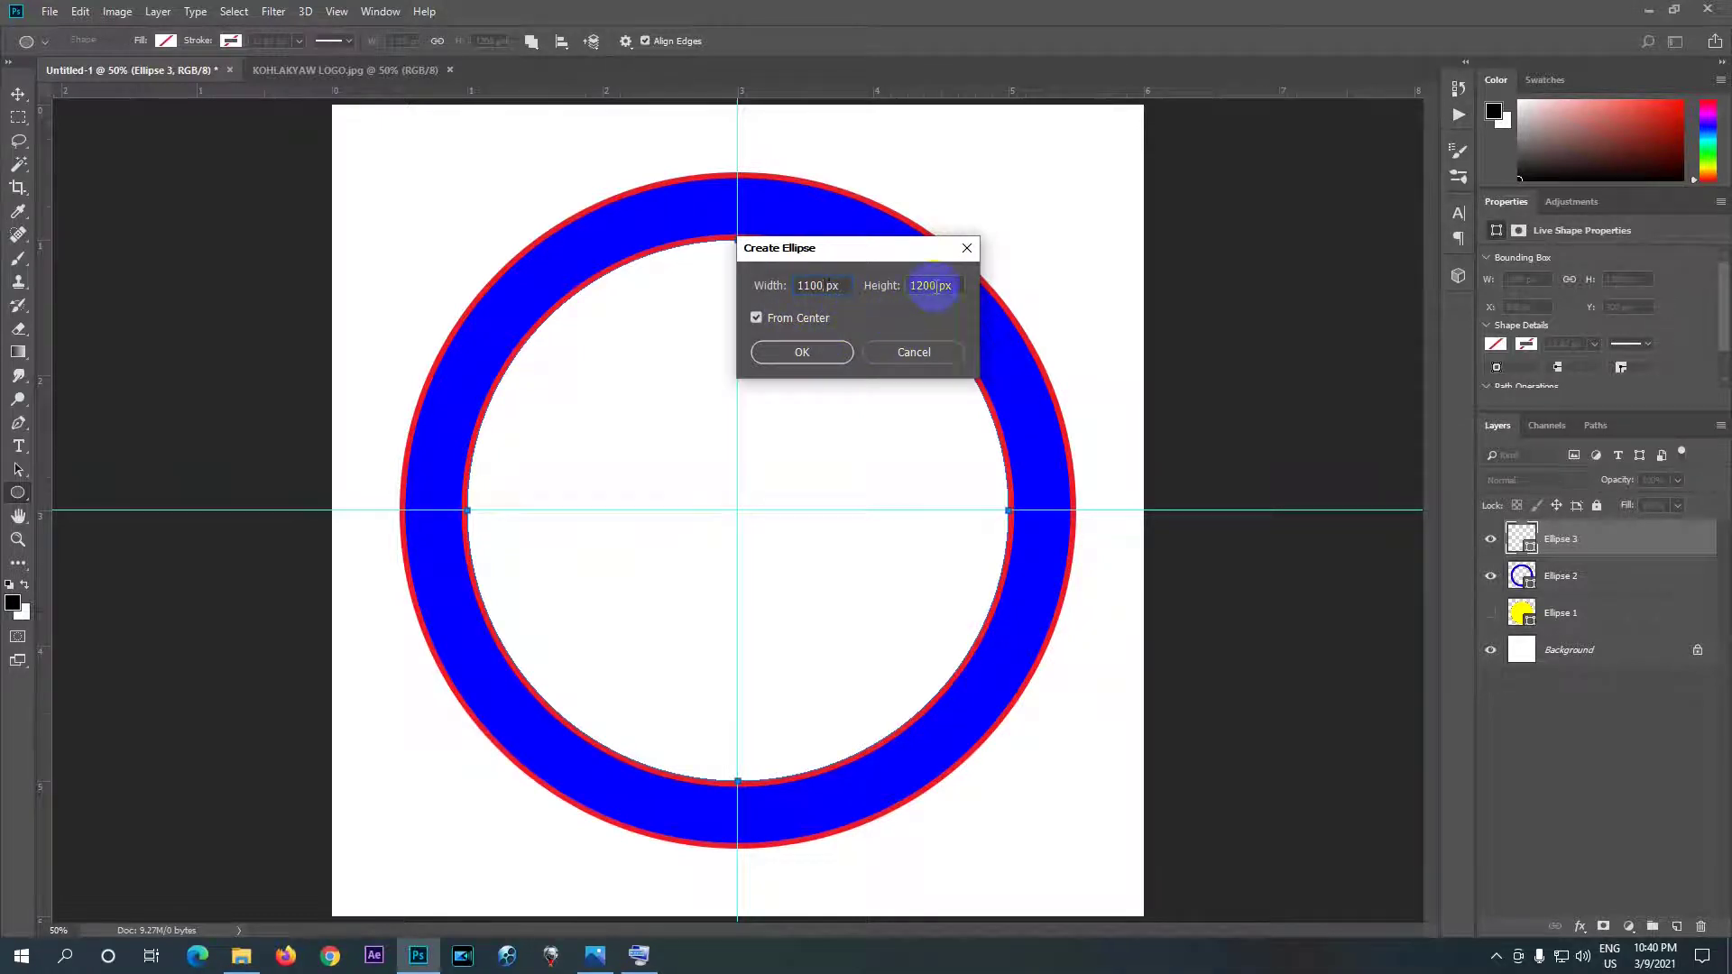
drag(933, 287, 913, 286)
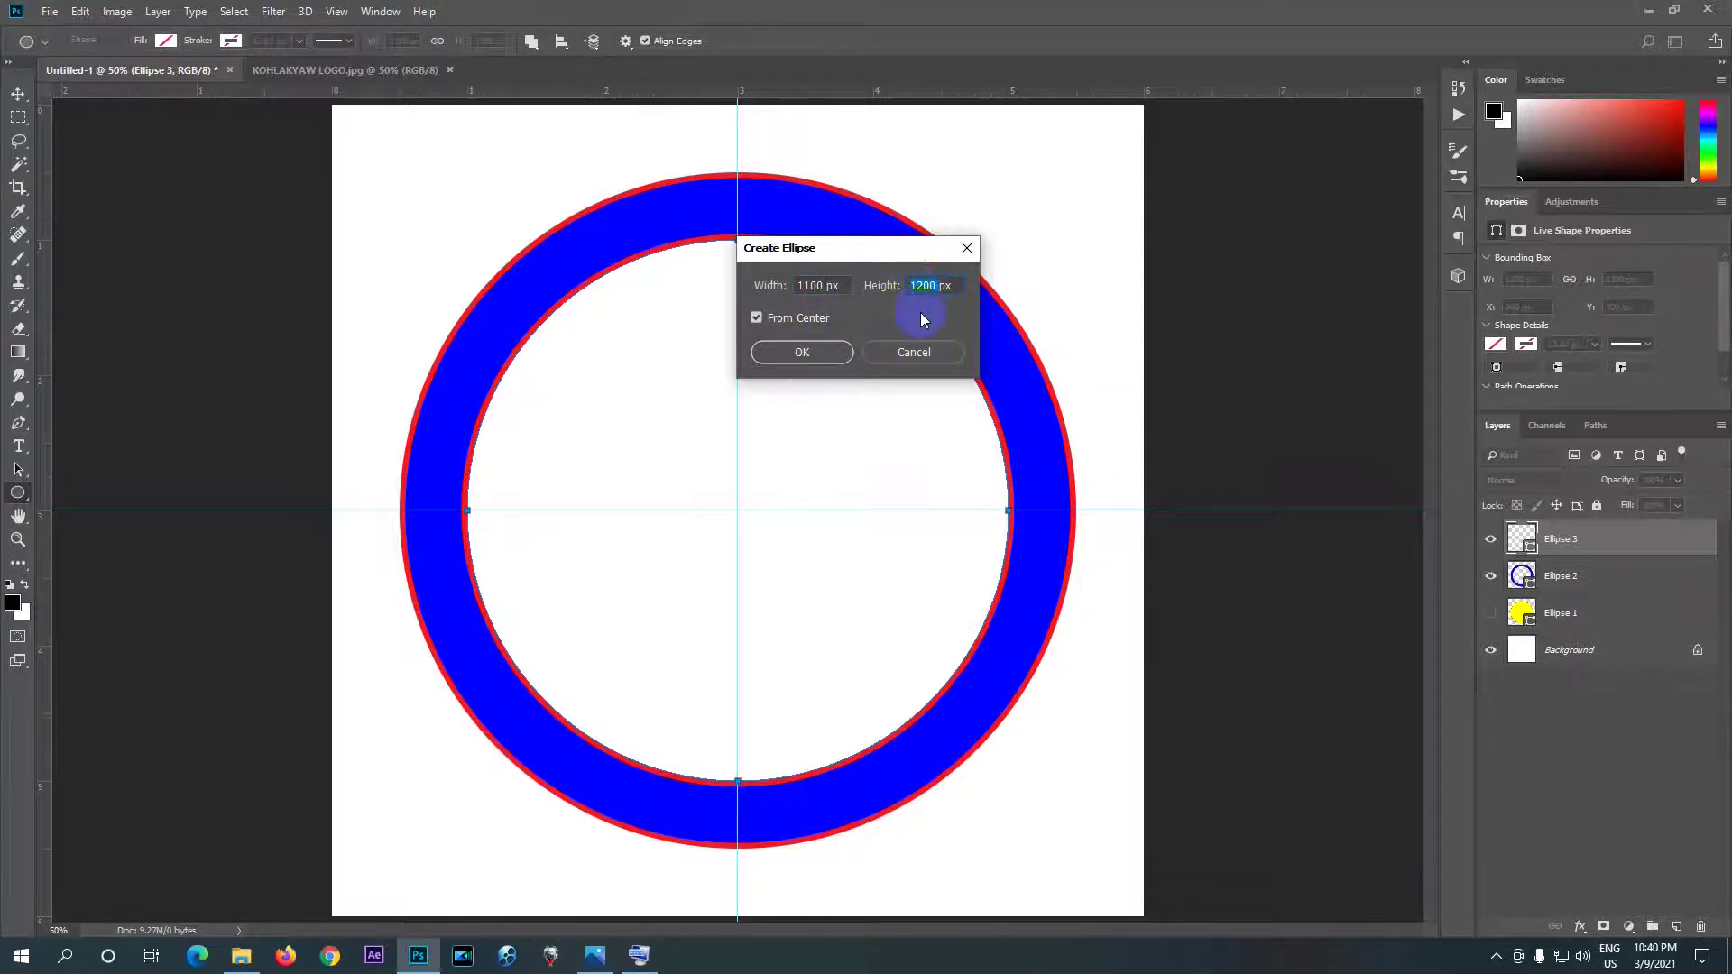
text(1100)
click(802, 353)
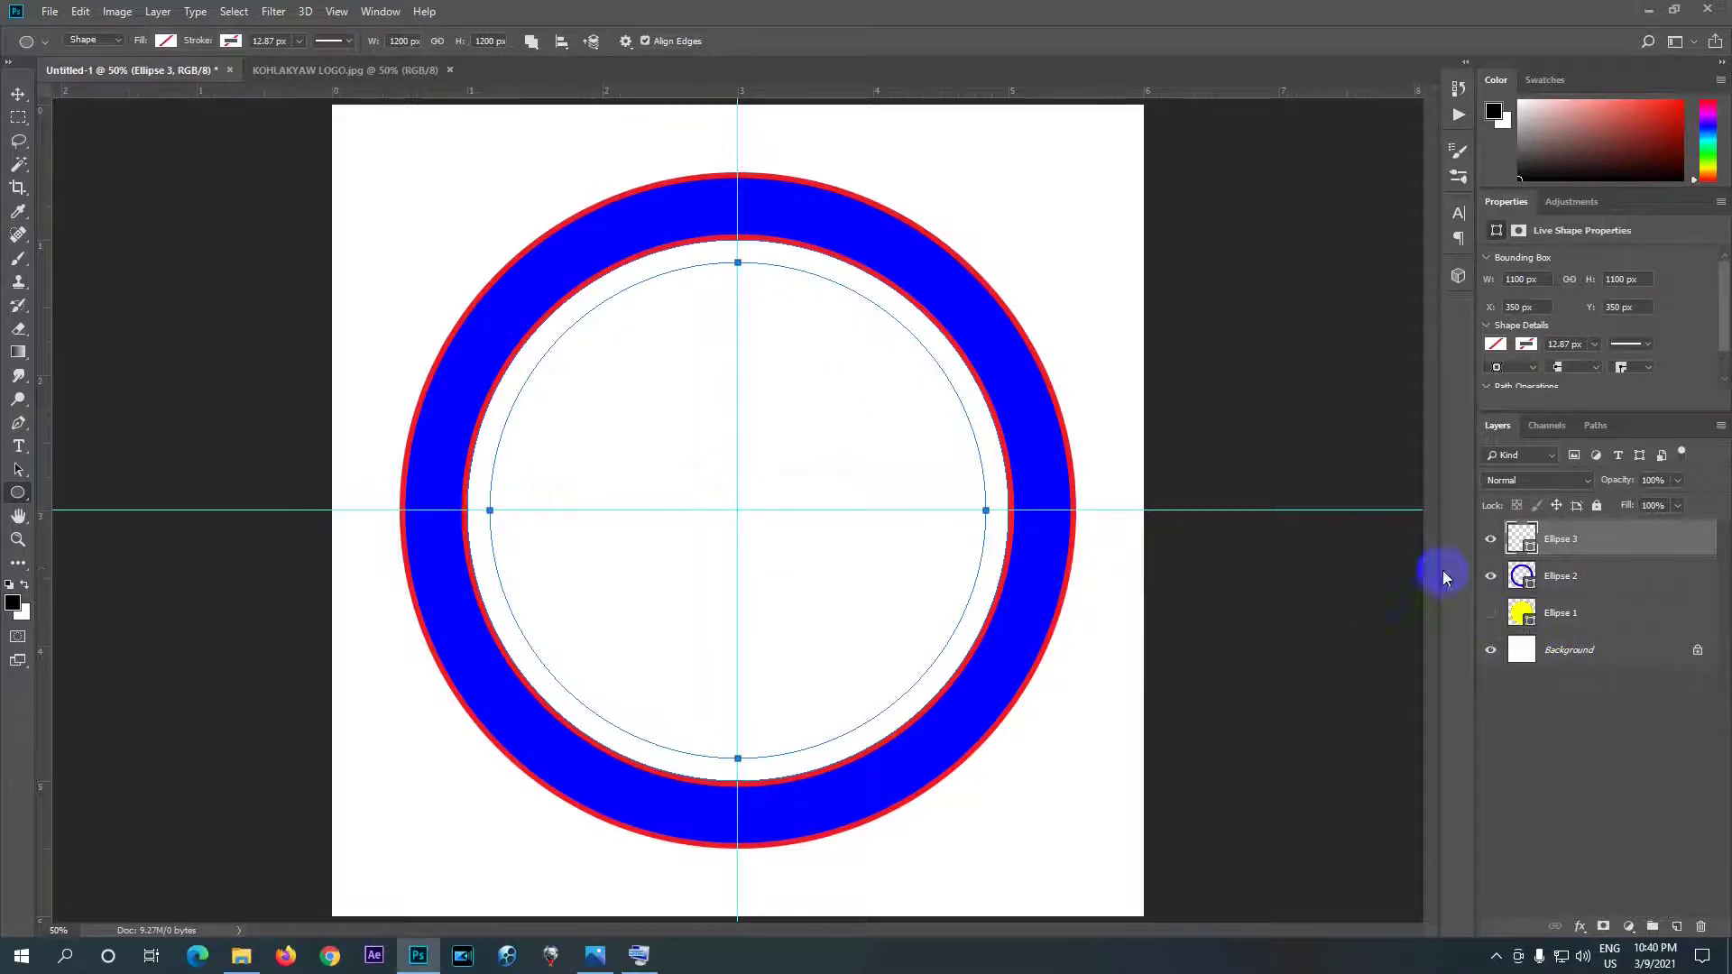
click(1492, 578)
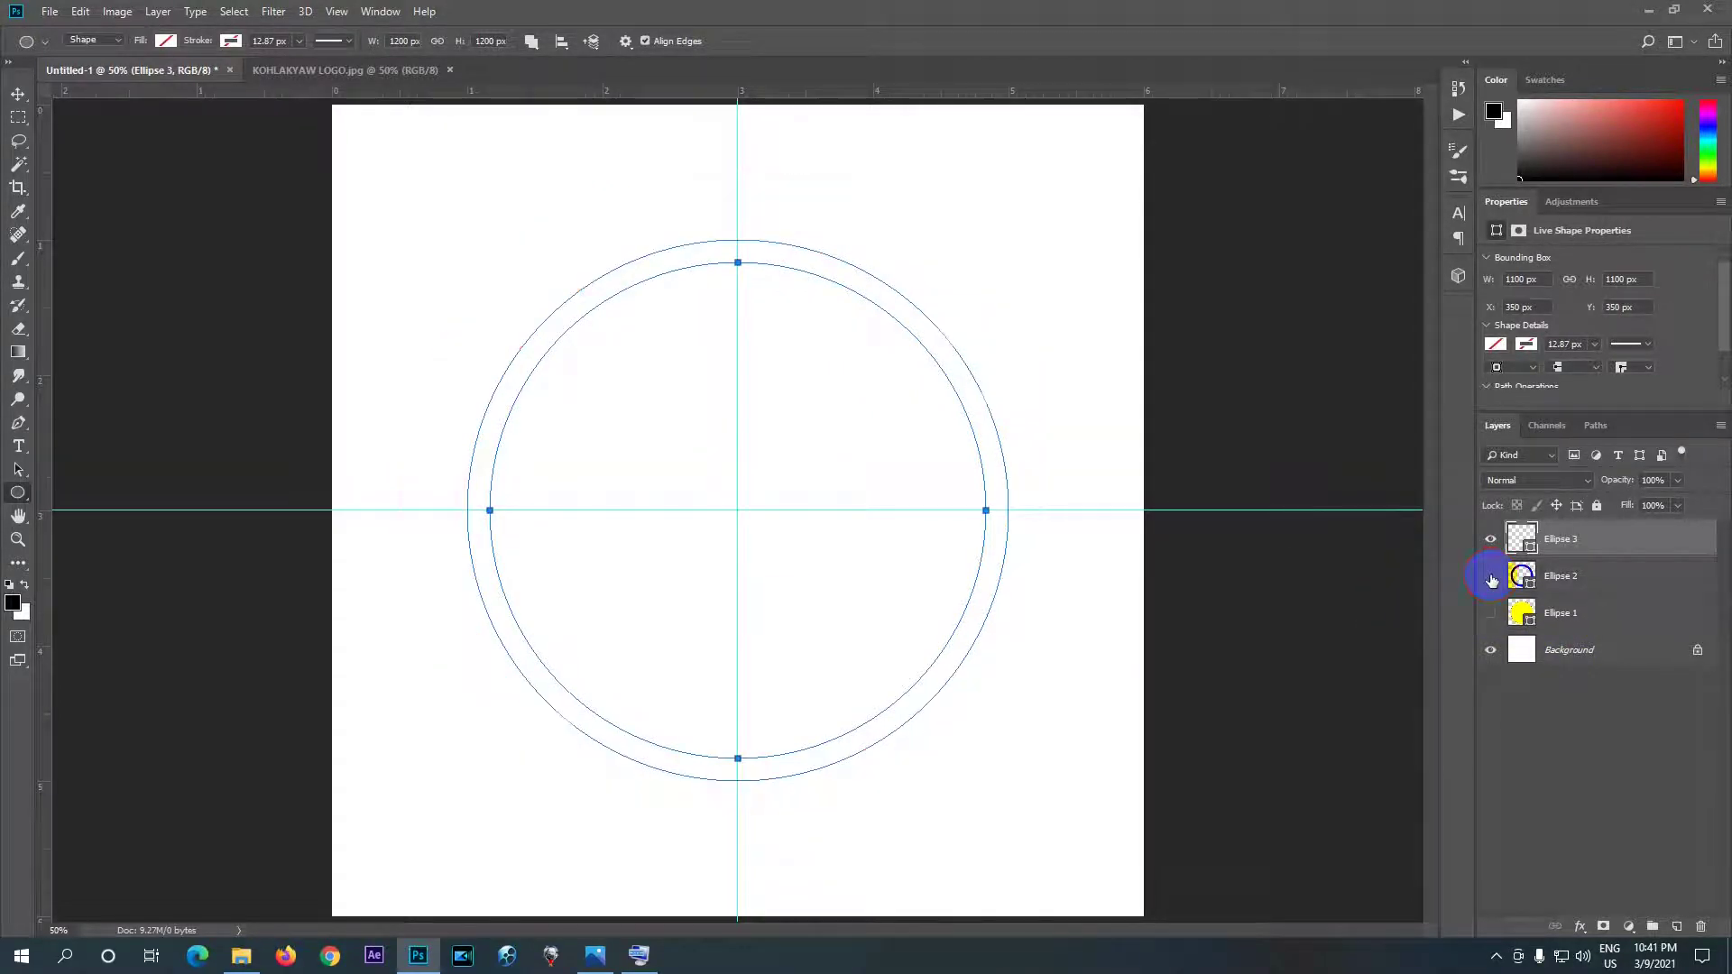
- Select the Ellipse 3 layer in the Layers panel
click(369, 429)
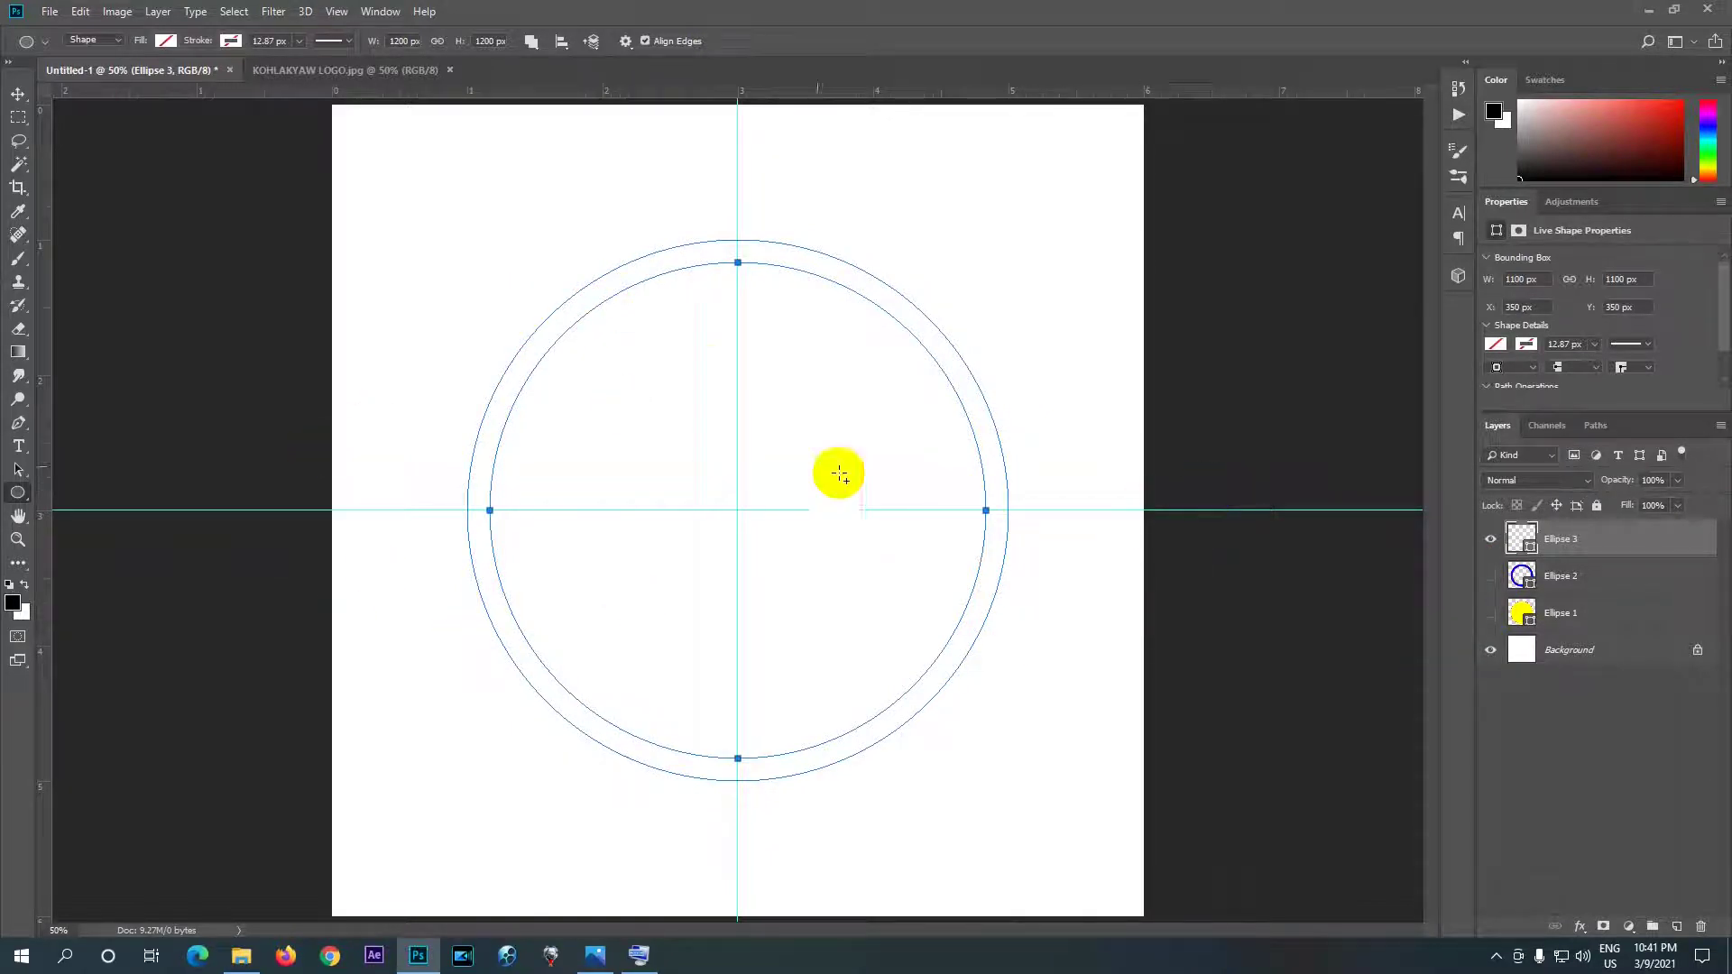
click(1575, 542)
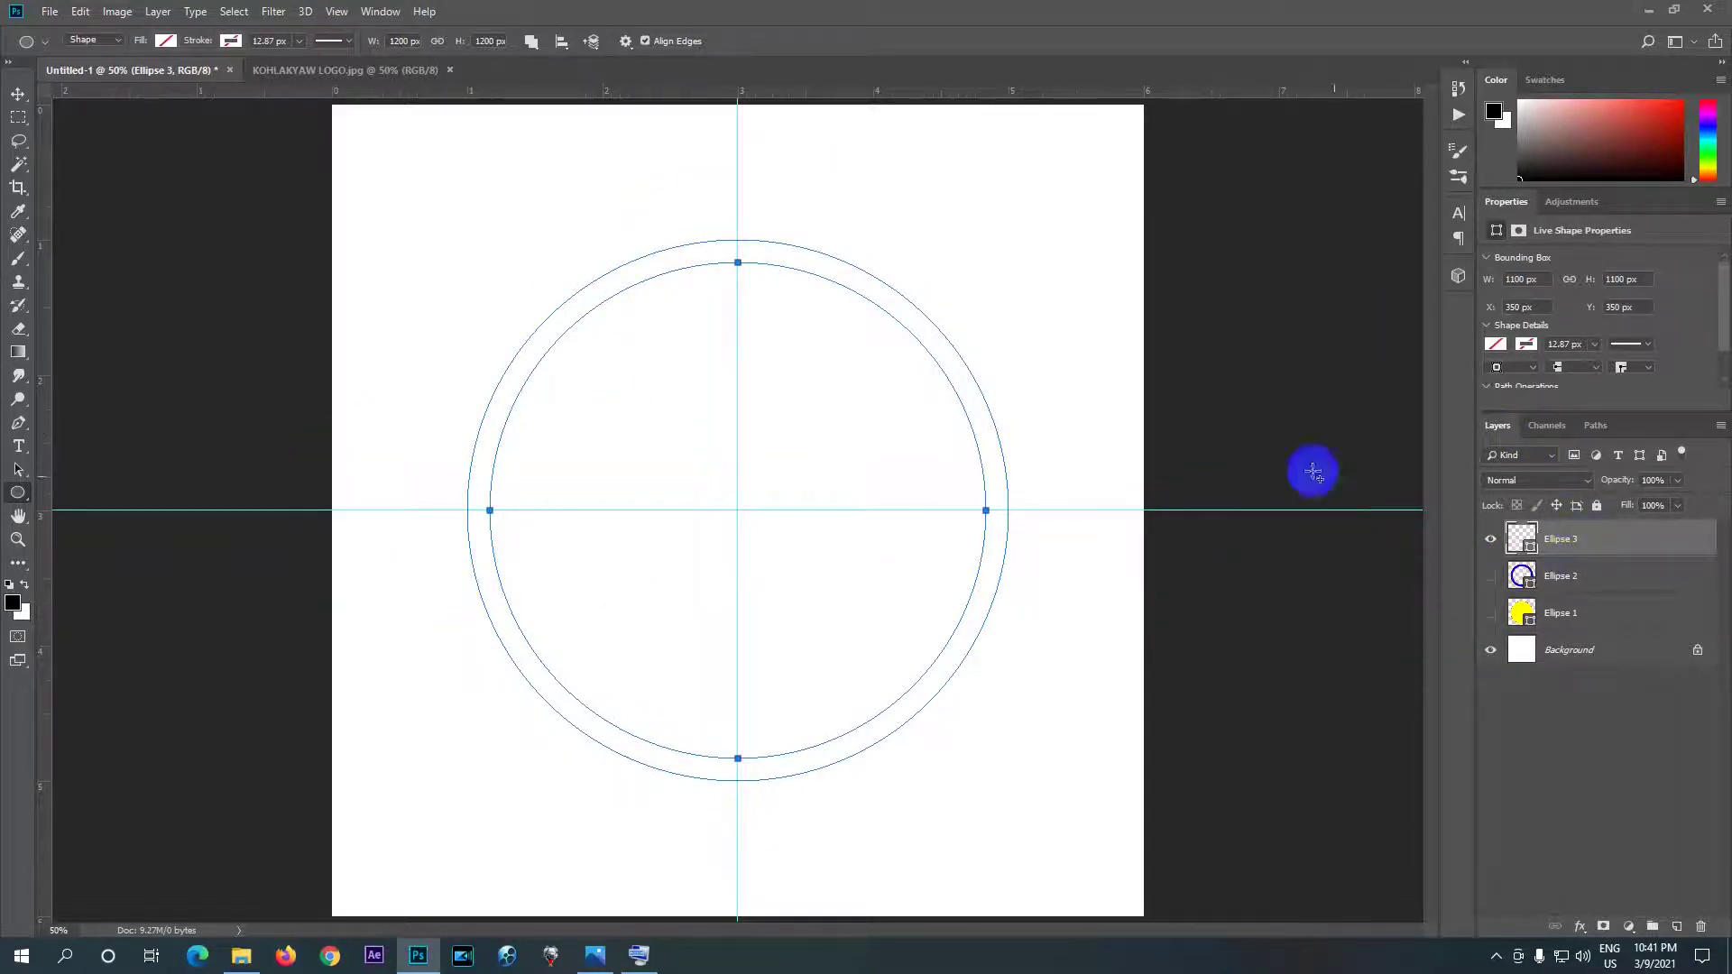
drag(1563, 583, 619, 279)
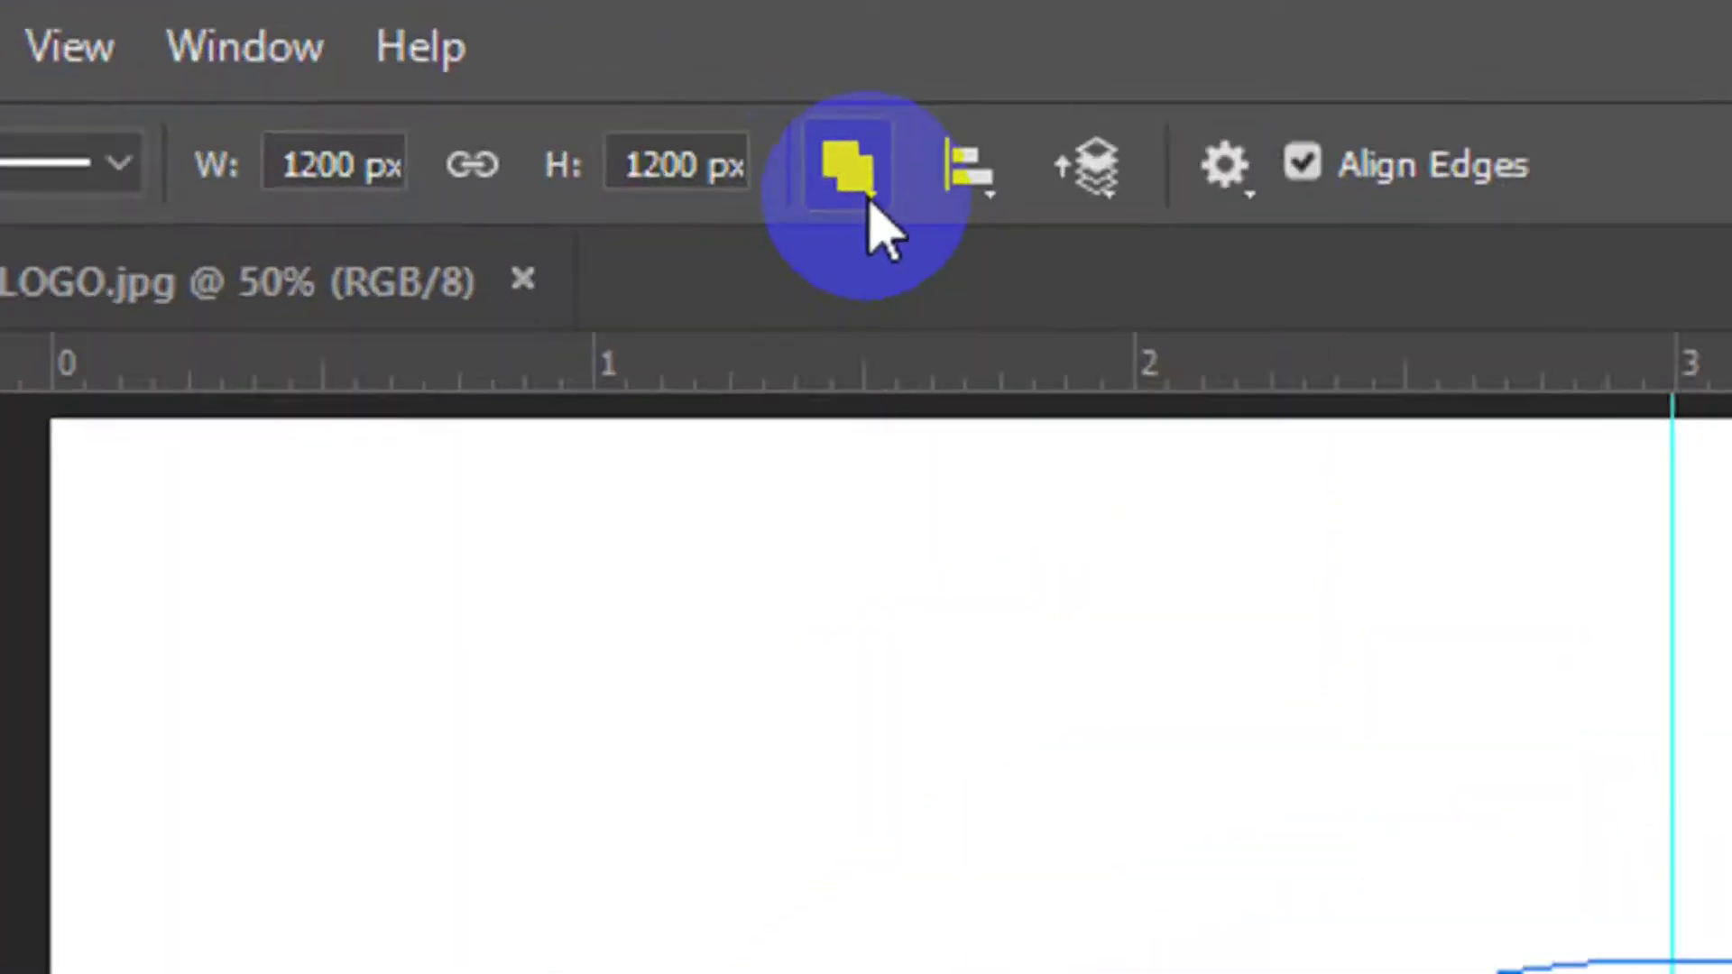
- Subtract the 1100 px circle from the 1200 px one and merge them into a ring path
click(848, 167)
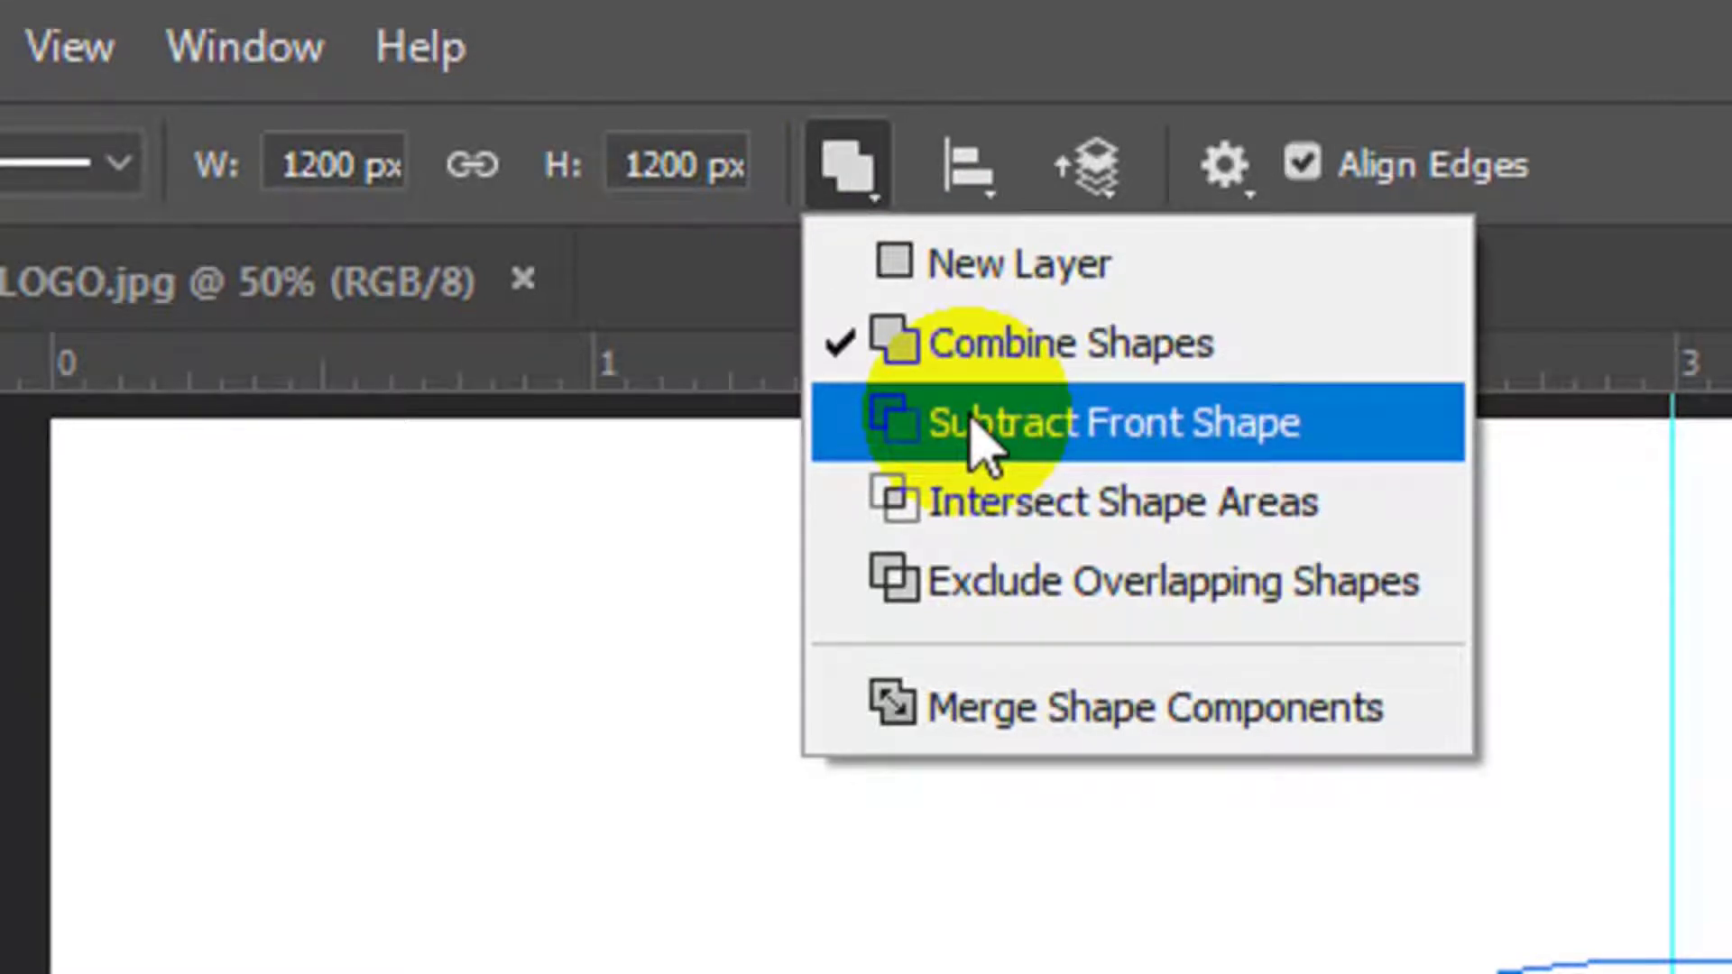
click(979, 442)
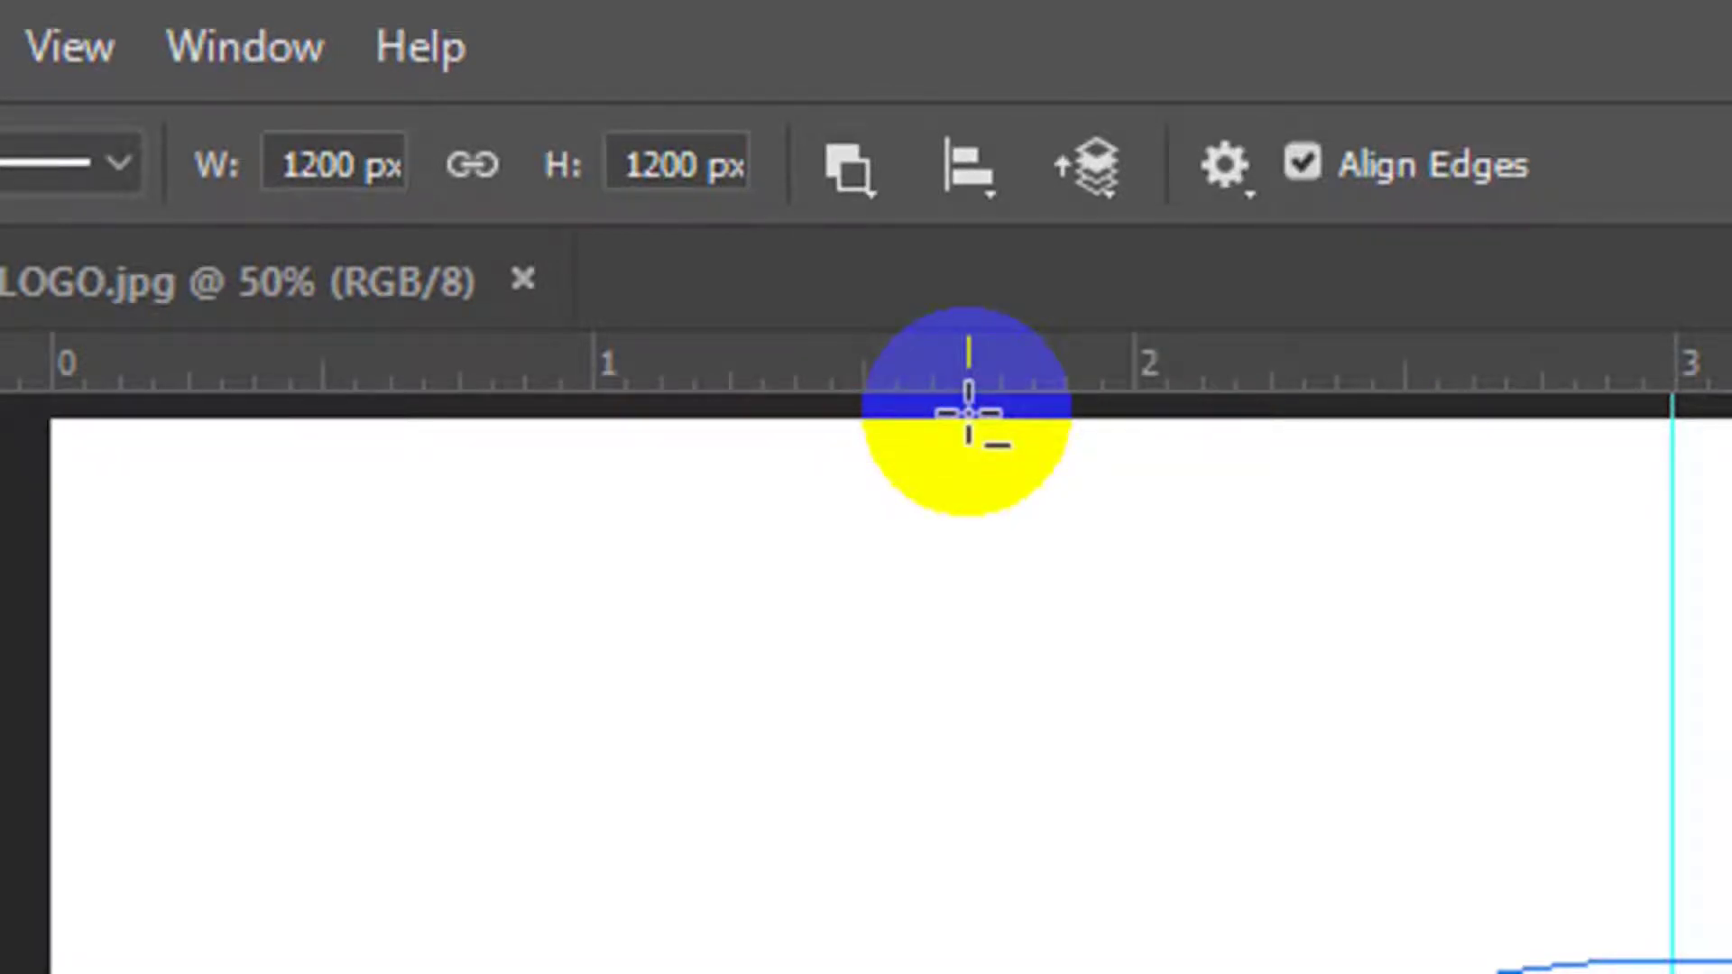
click(862, 185)
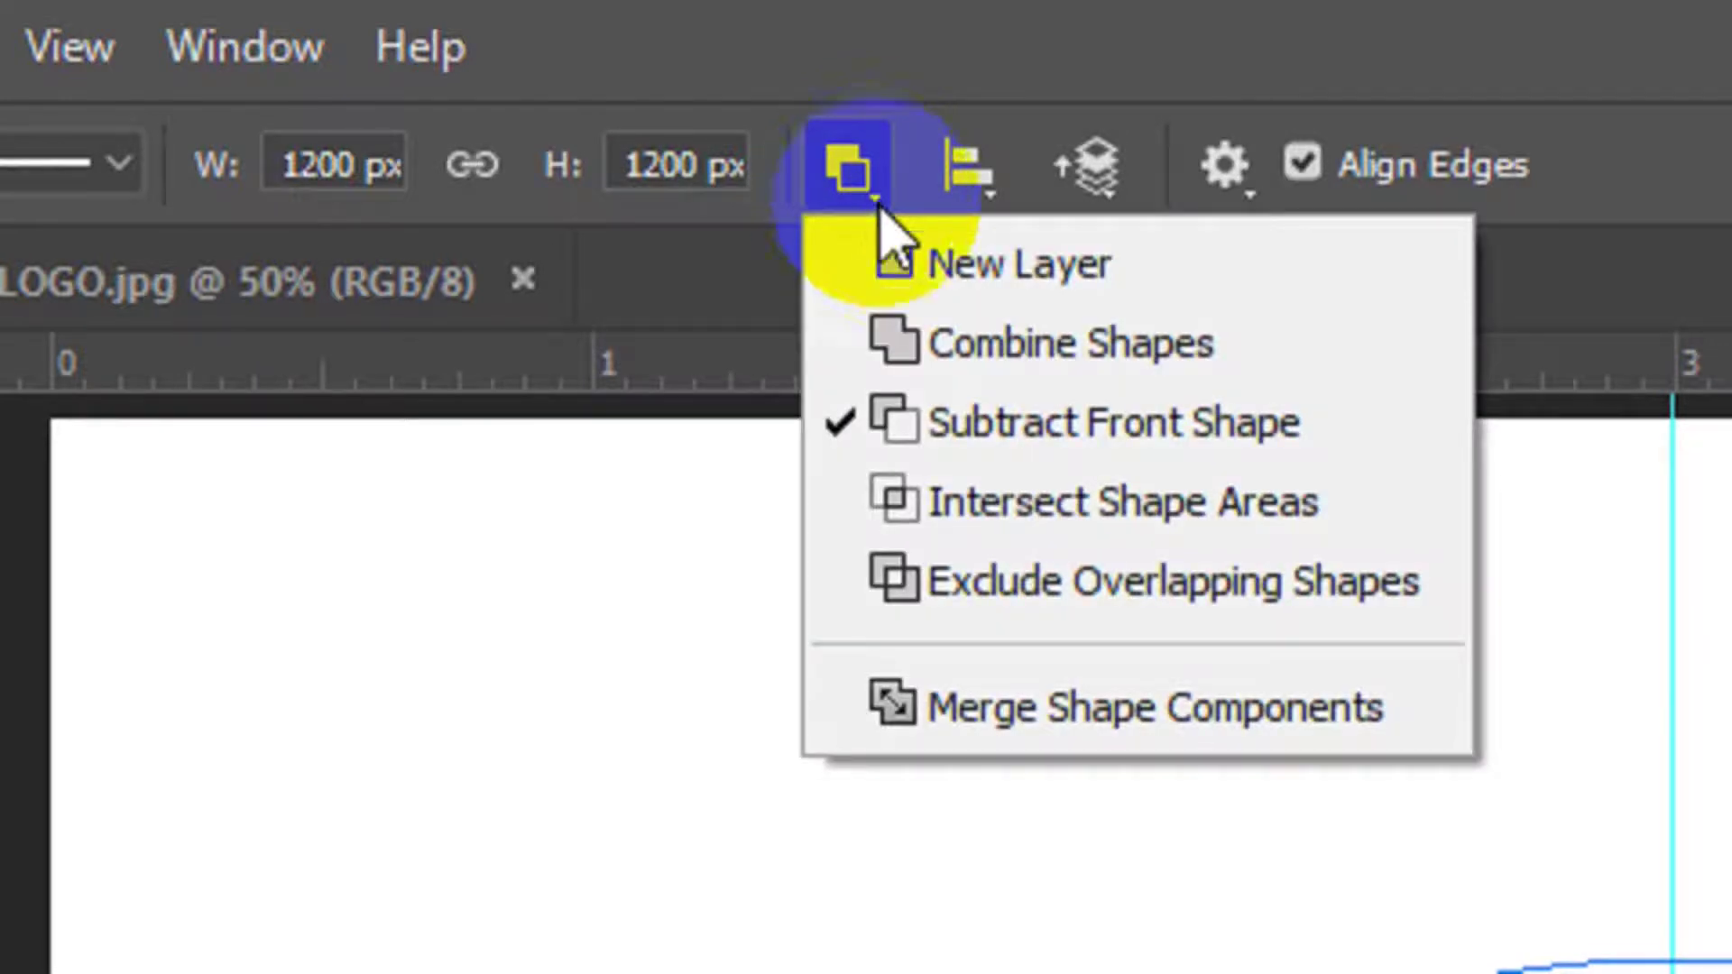
click(1065, 730)
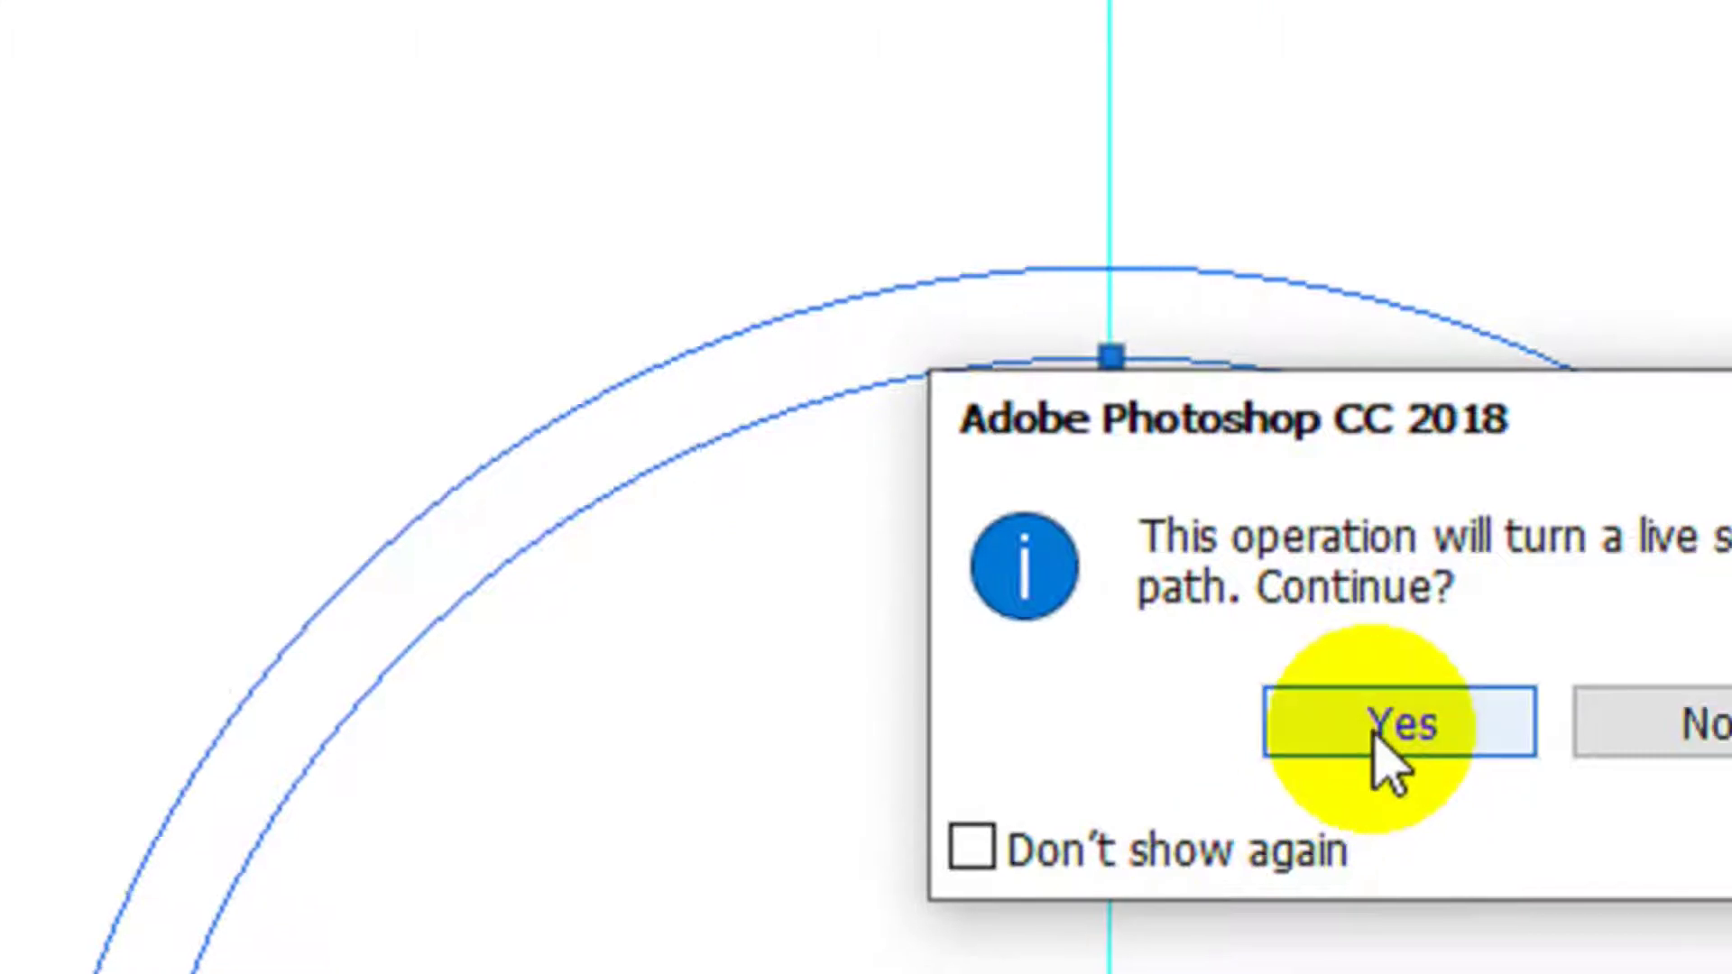
click(1380, 735)
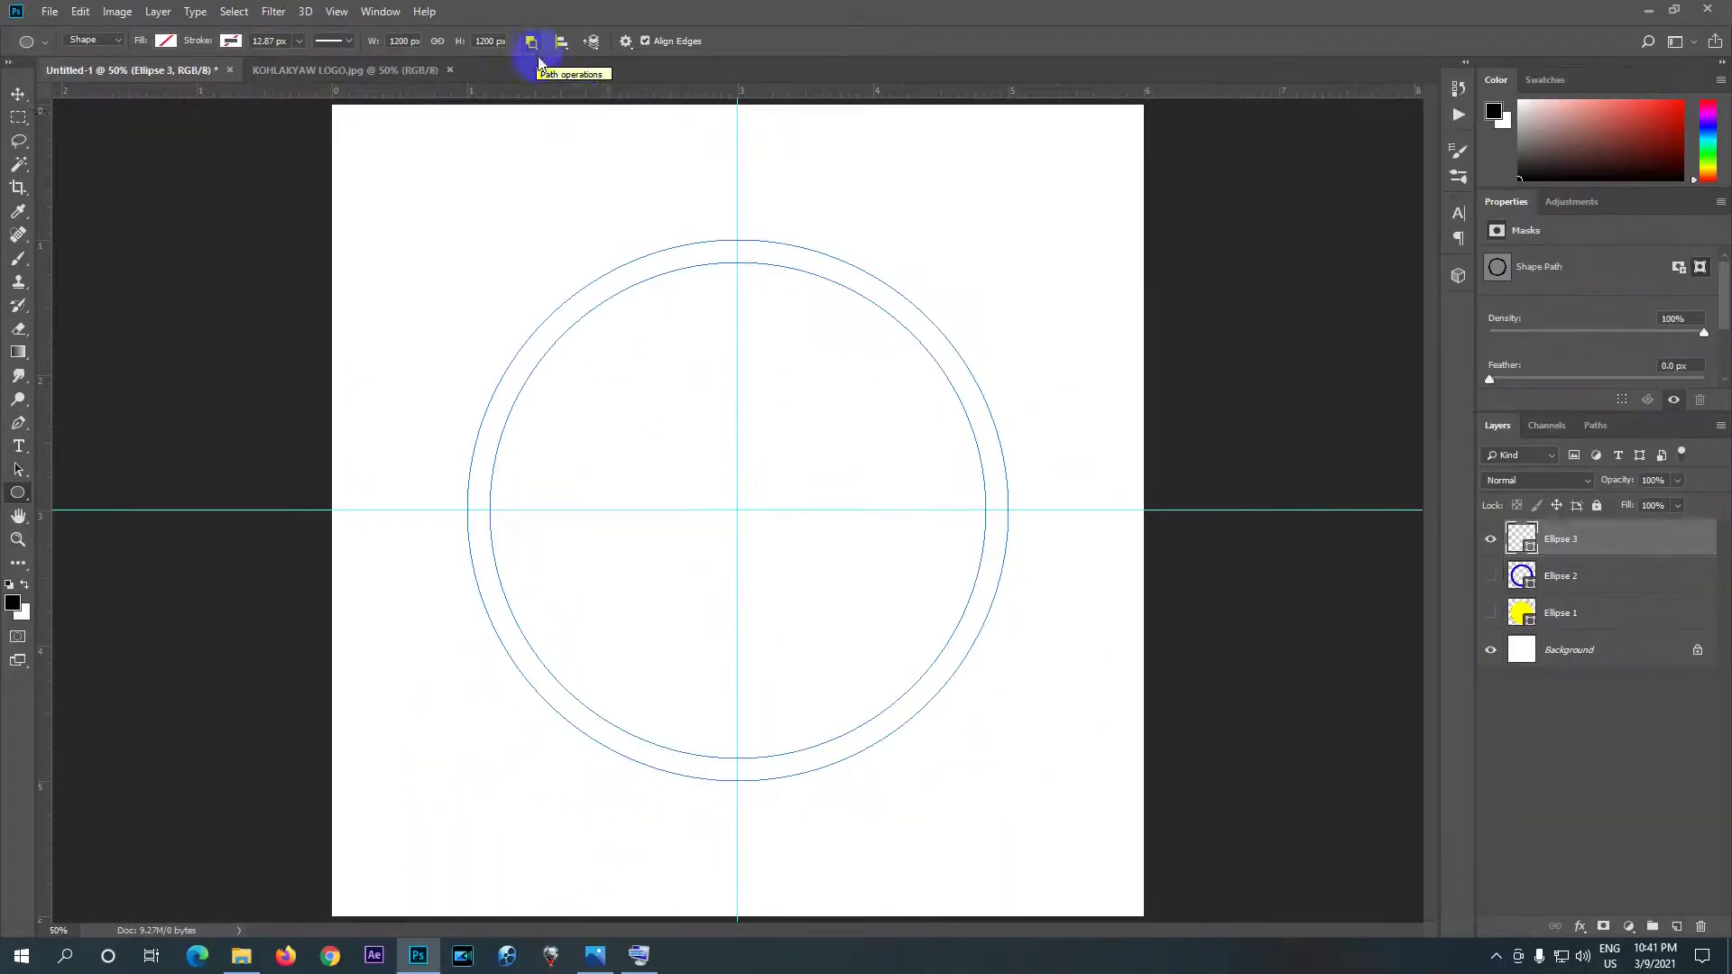
- Toggle the Ellipse 3 ring's visibility off and on to check it
click(1492, 542)
click(1493, 542)
click(1493, 543)
click(1492, 542)
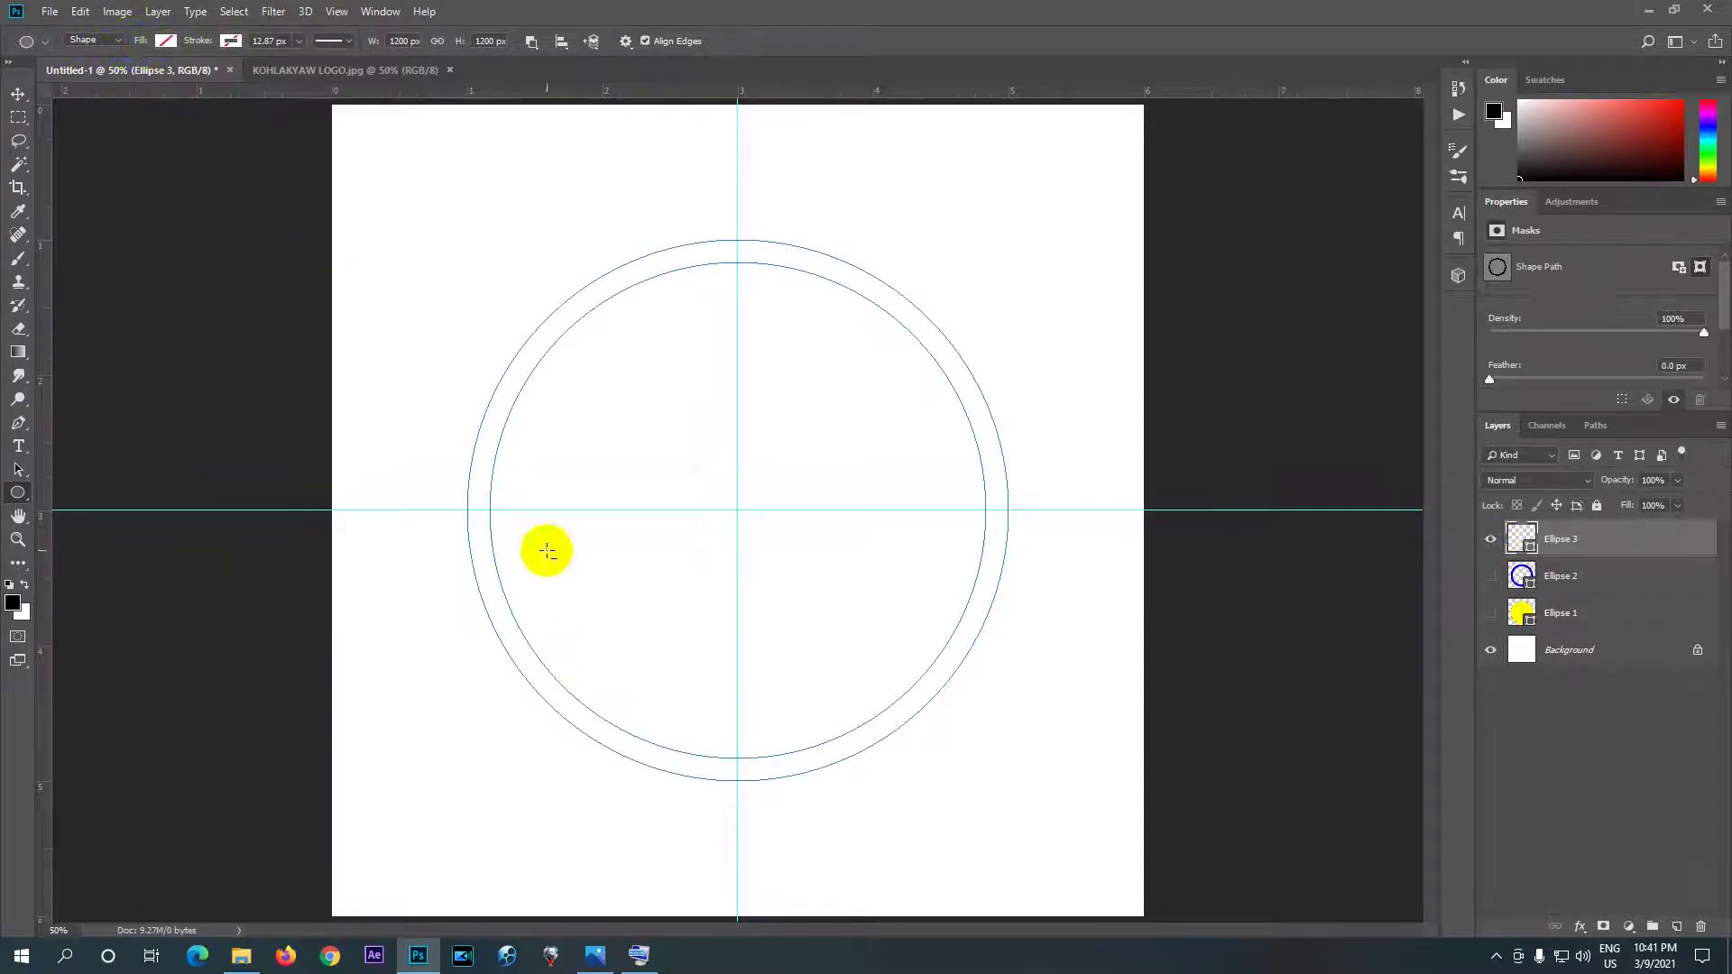
- Switch to the KOHLAKYAW LOGO.jpg reference image and set the fill colour to yellow
click(322, 70)
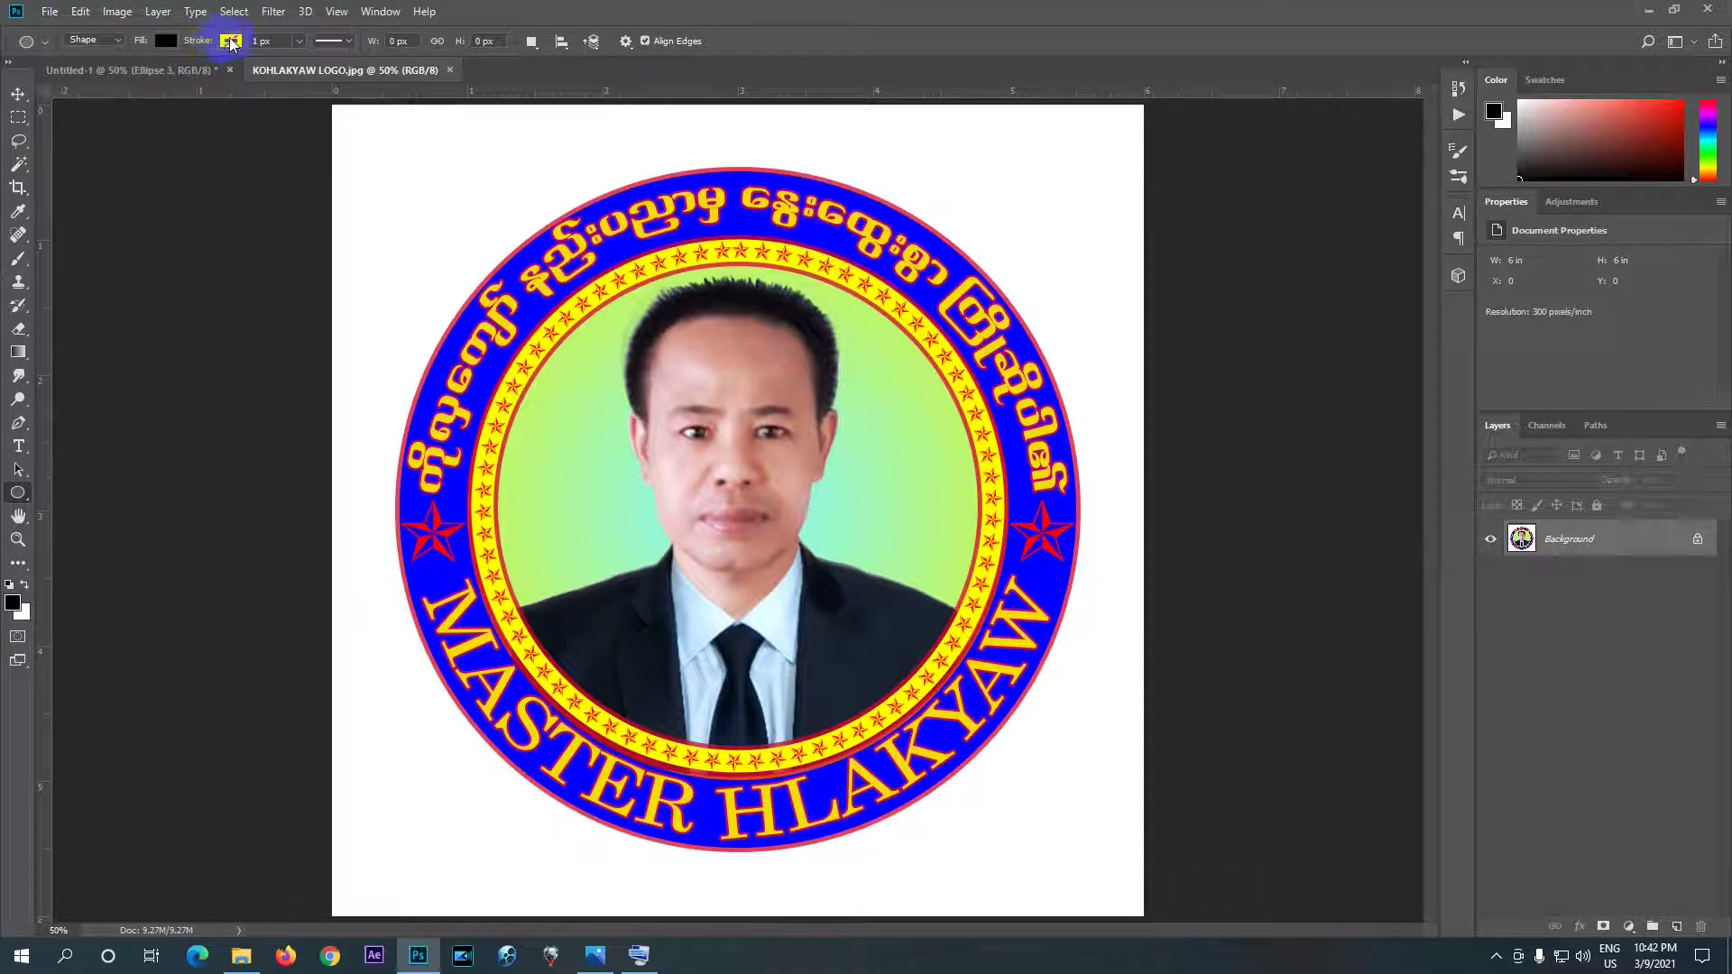
click(166, 42)
click(96, 156)
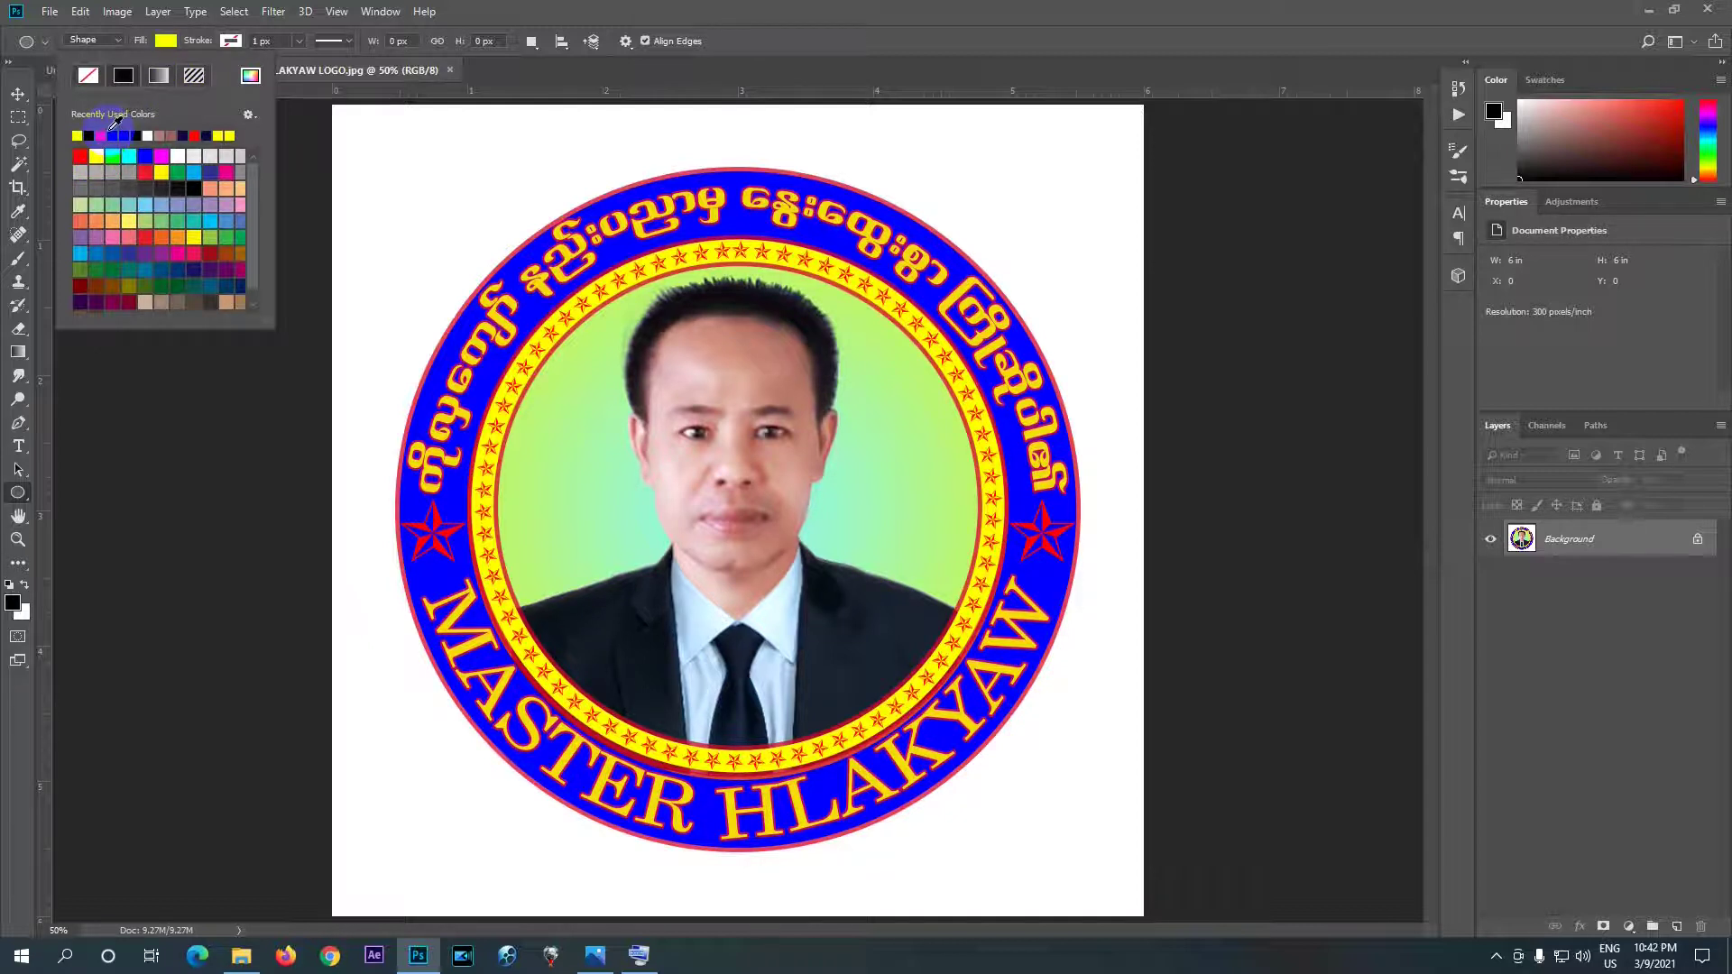
- Back in Untitled-1, fill the Ellipse 3 ring yellow
click(310, 75)
click(191, 68)
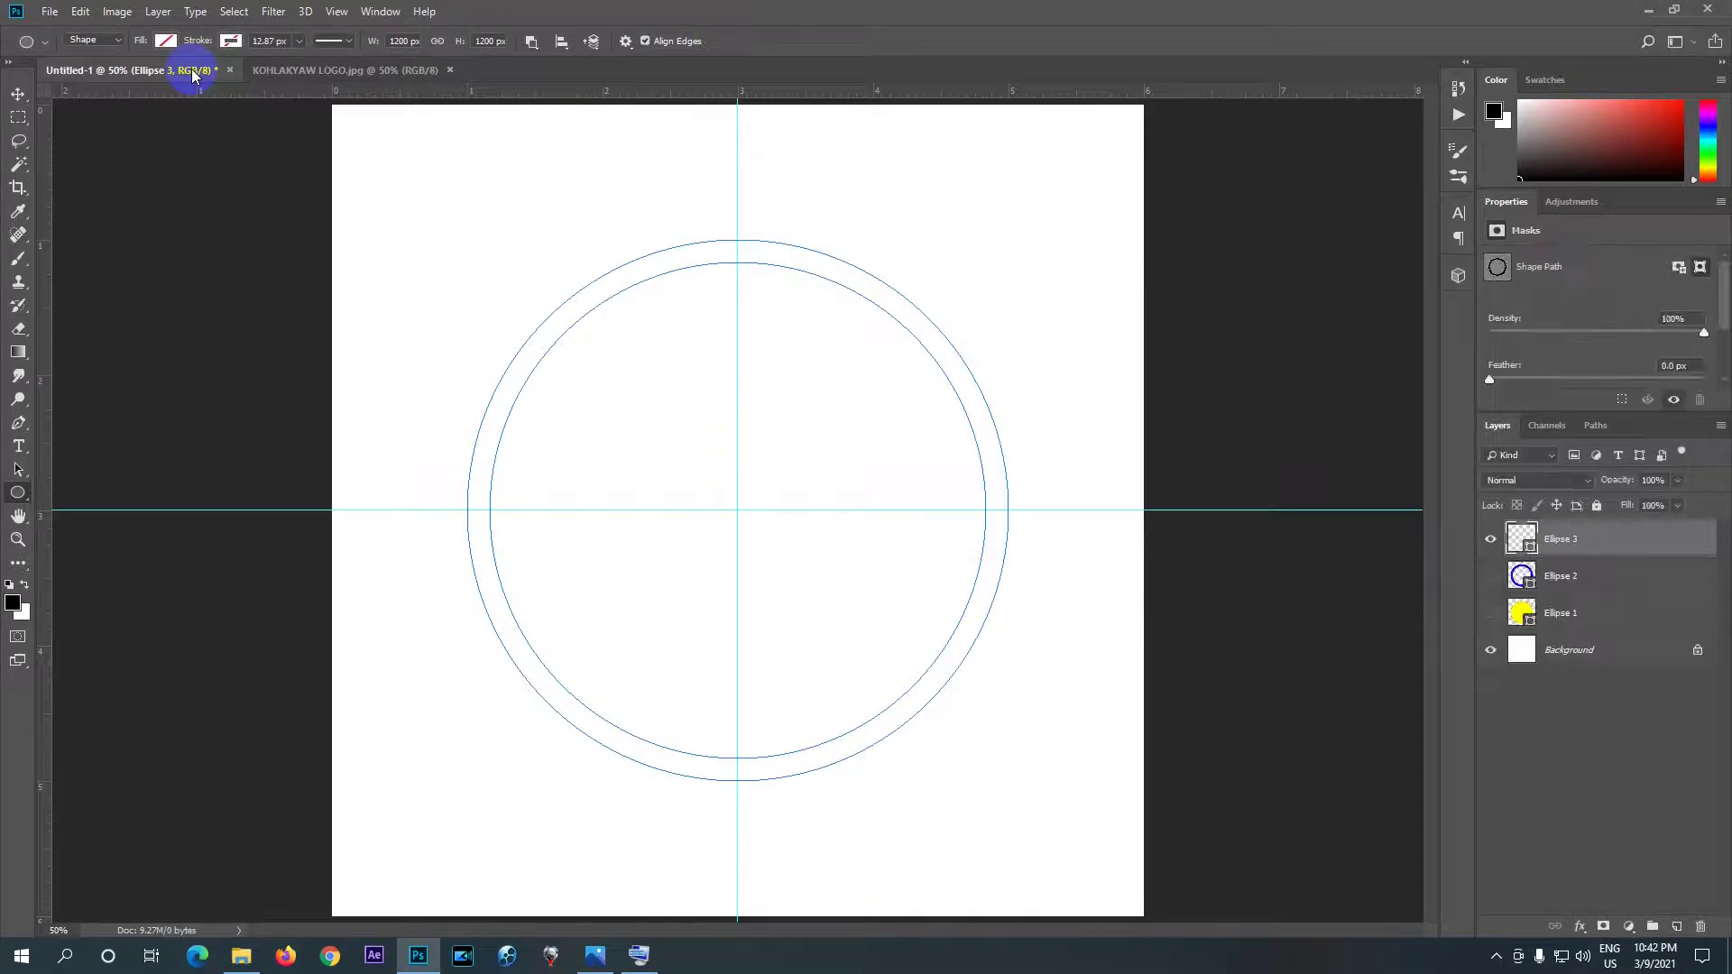
click(166, 41)
click(167, 43)
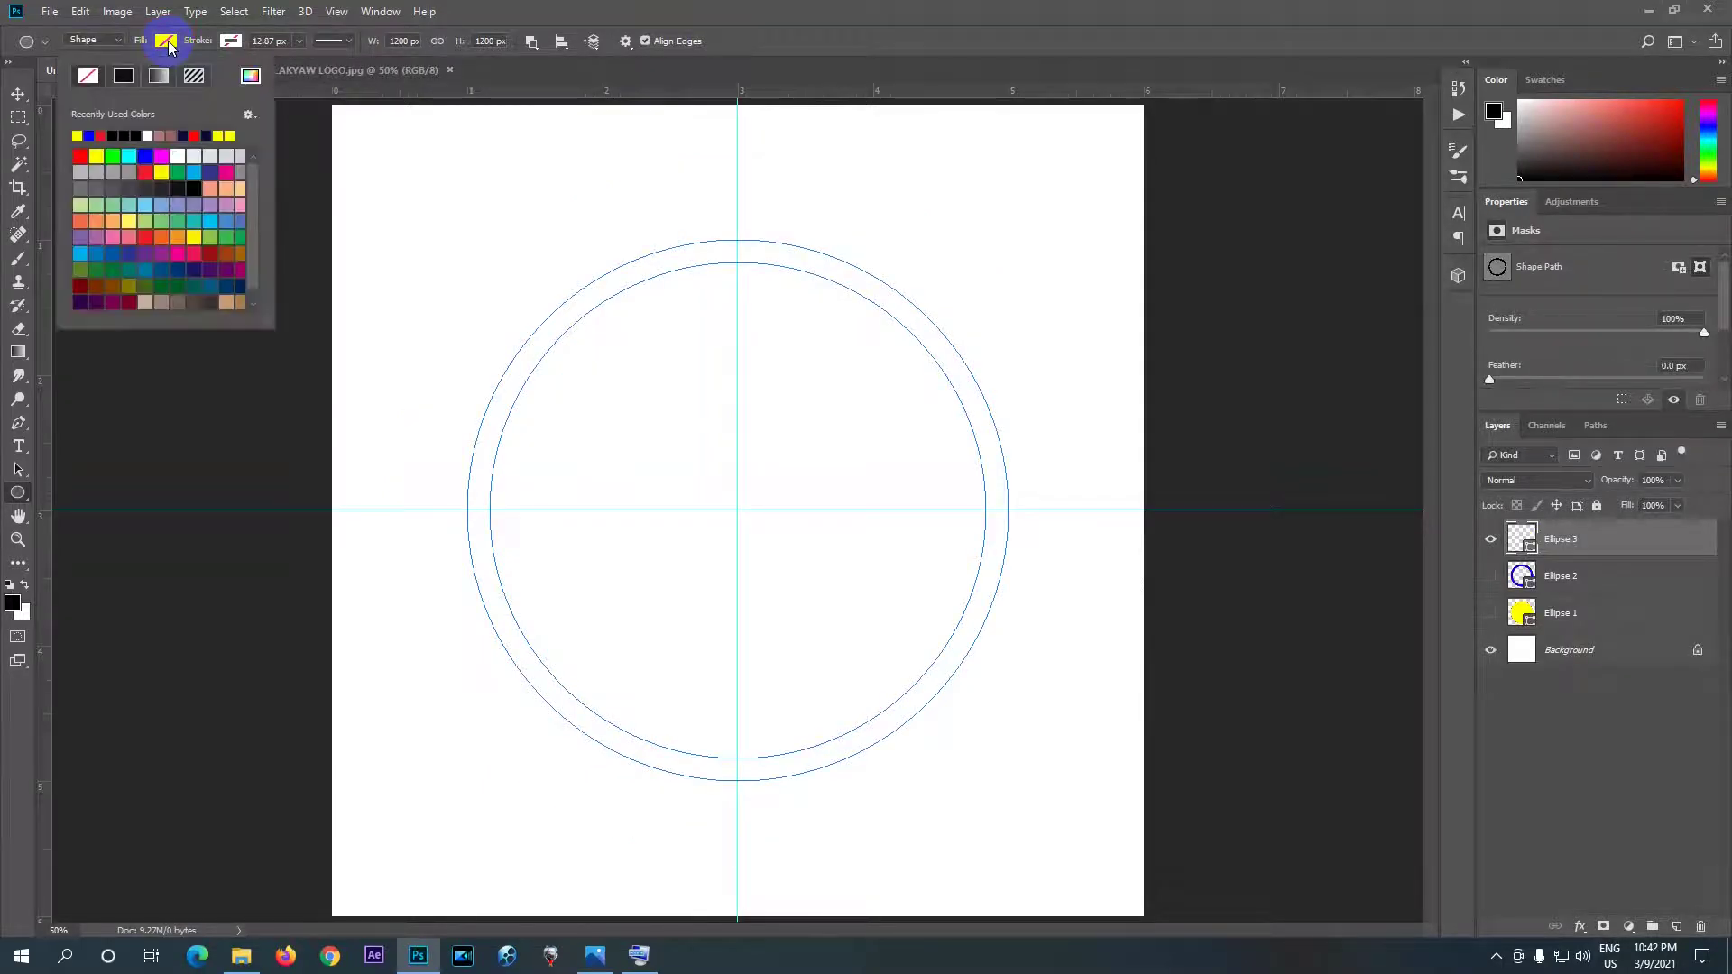
click(101, 138)
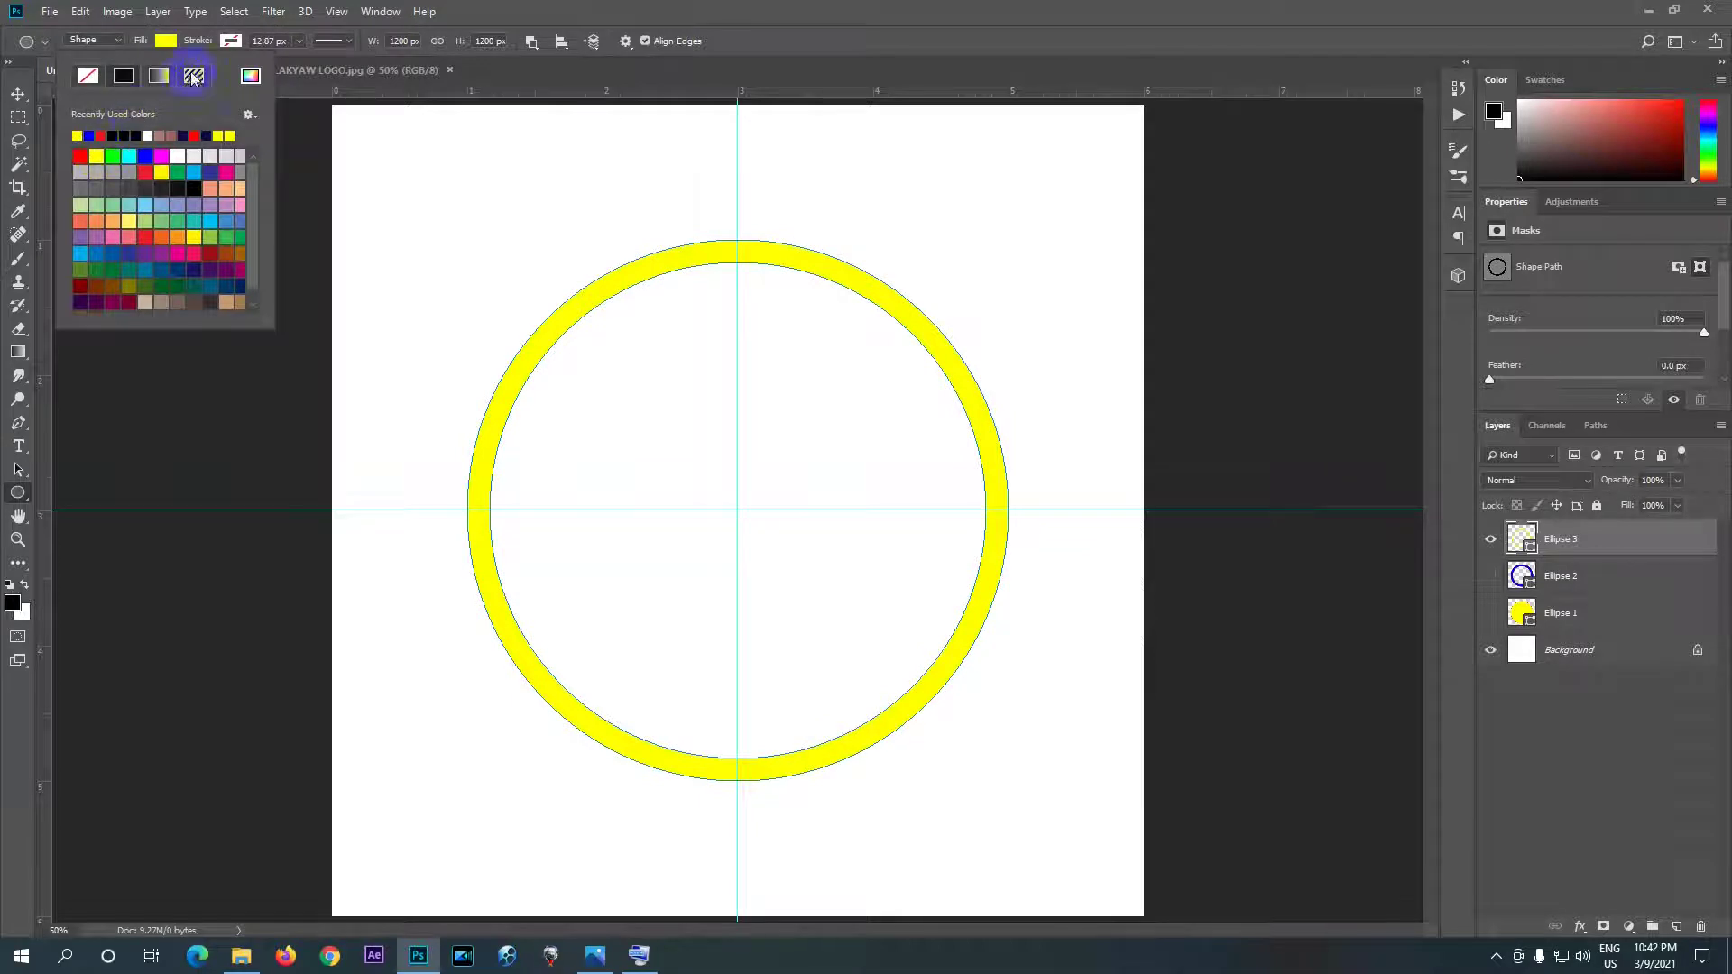
- Give the ring a solid red outline and show the blue band and yellow disc again
click(232, 42)
click(232, 43)
click(231, 43)
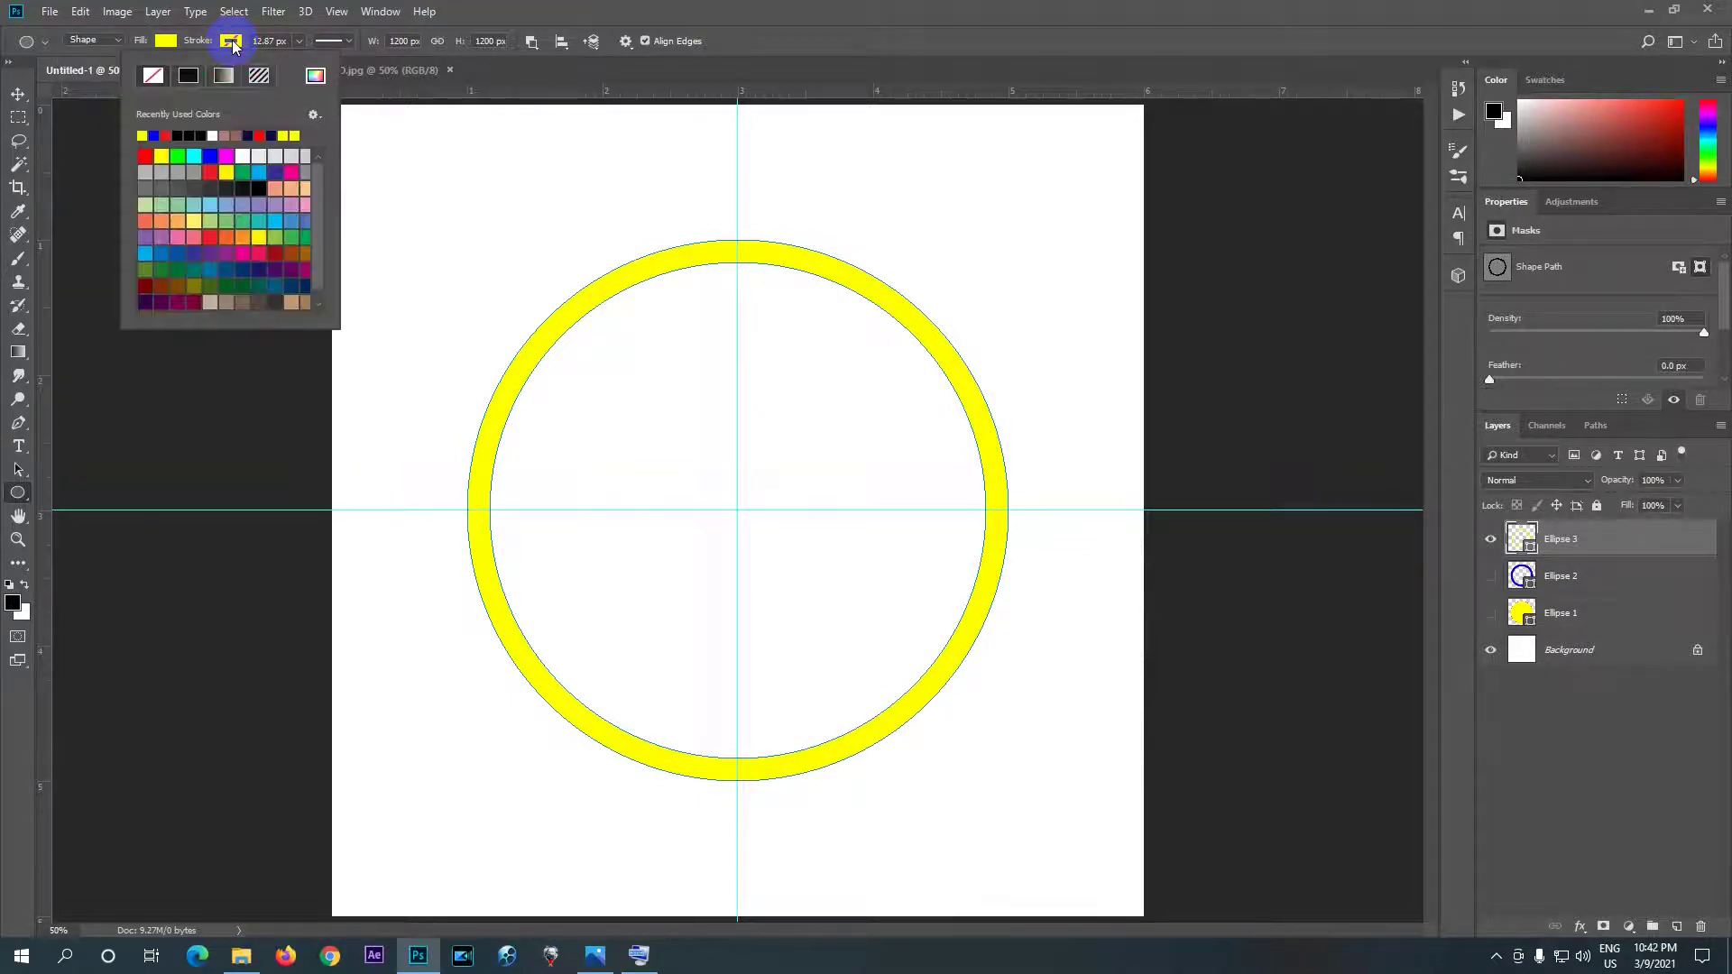
click(191, 79)
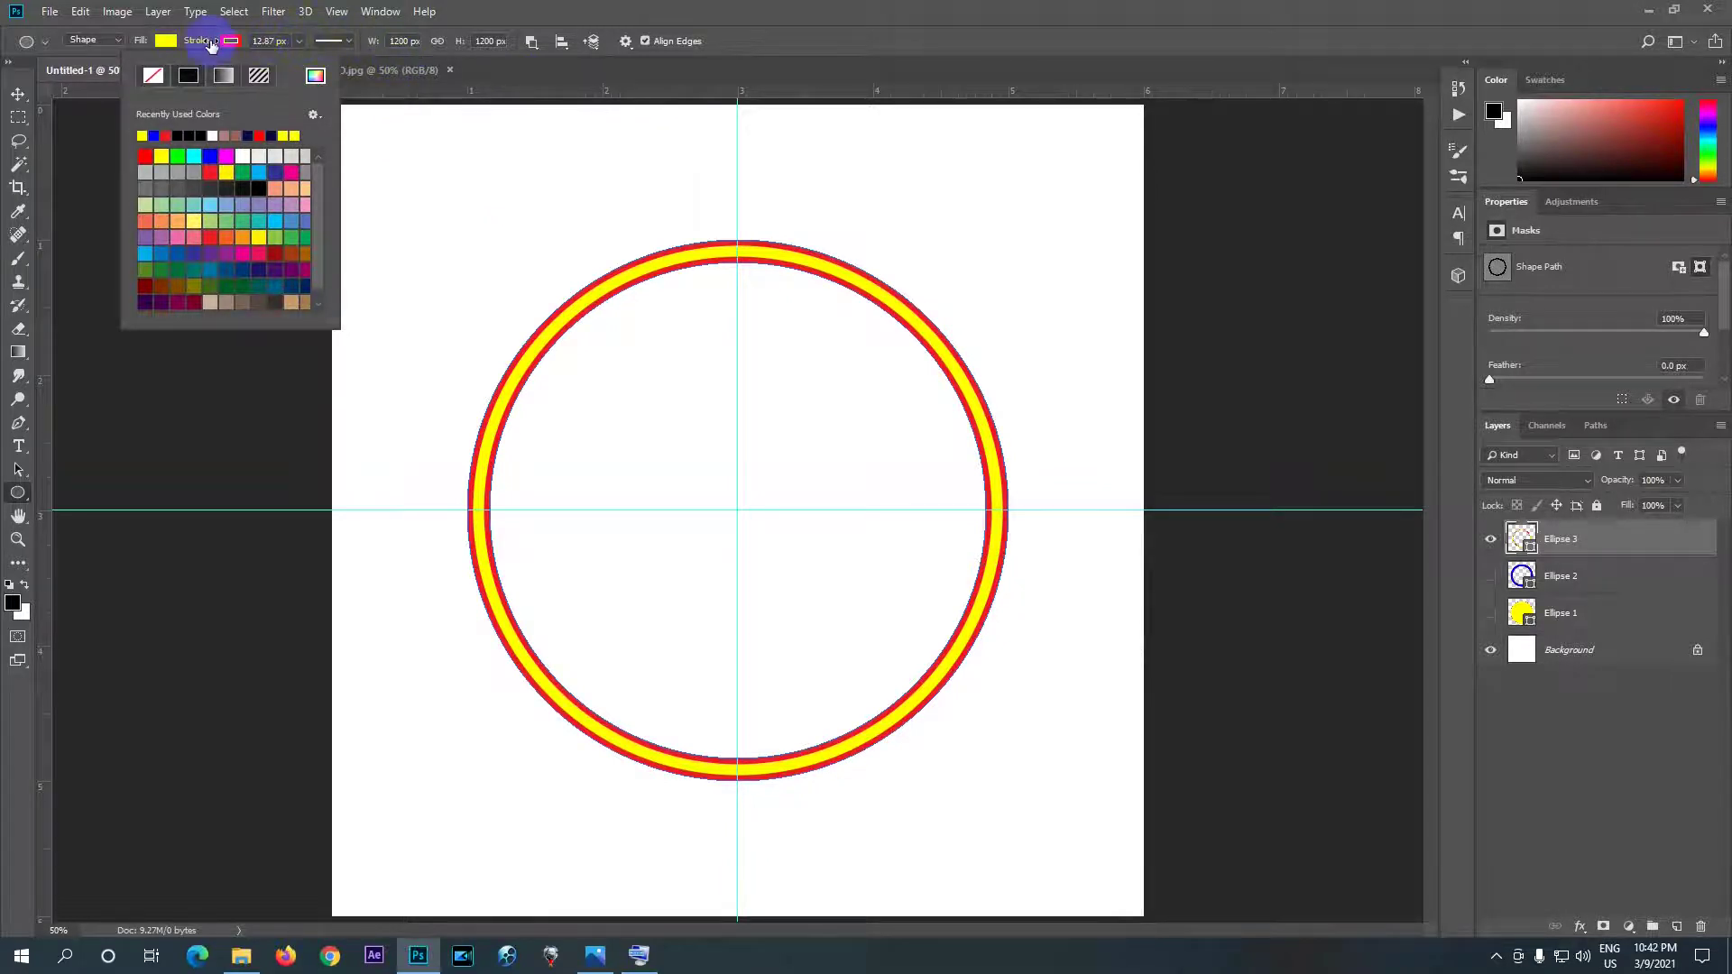
click(210, 45)
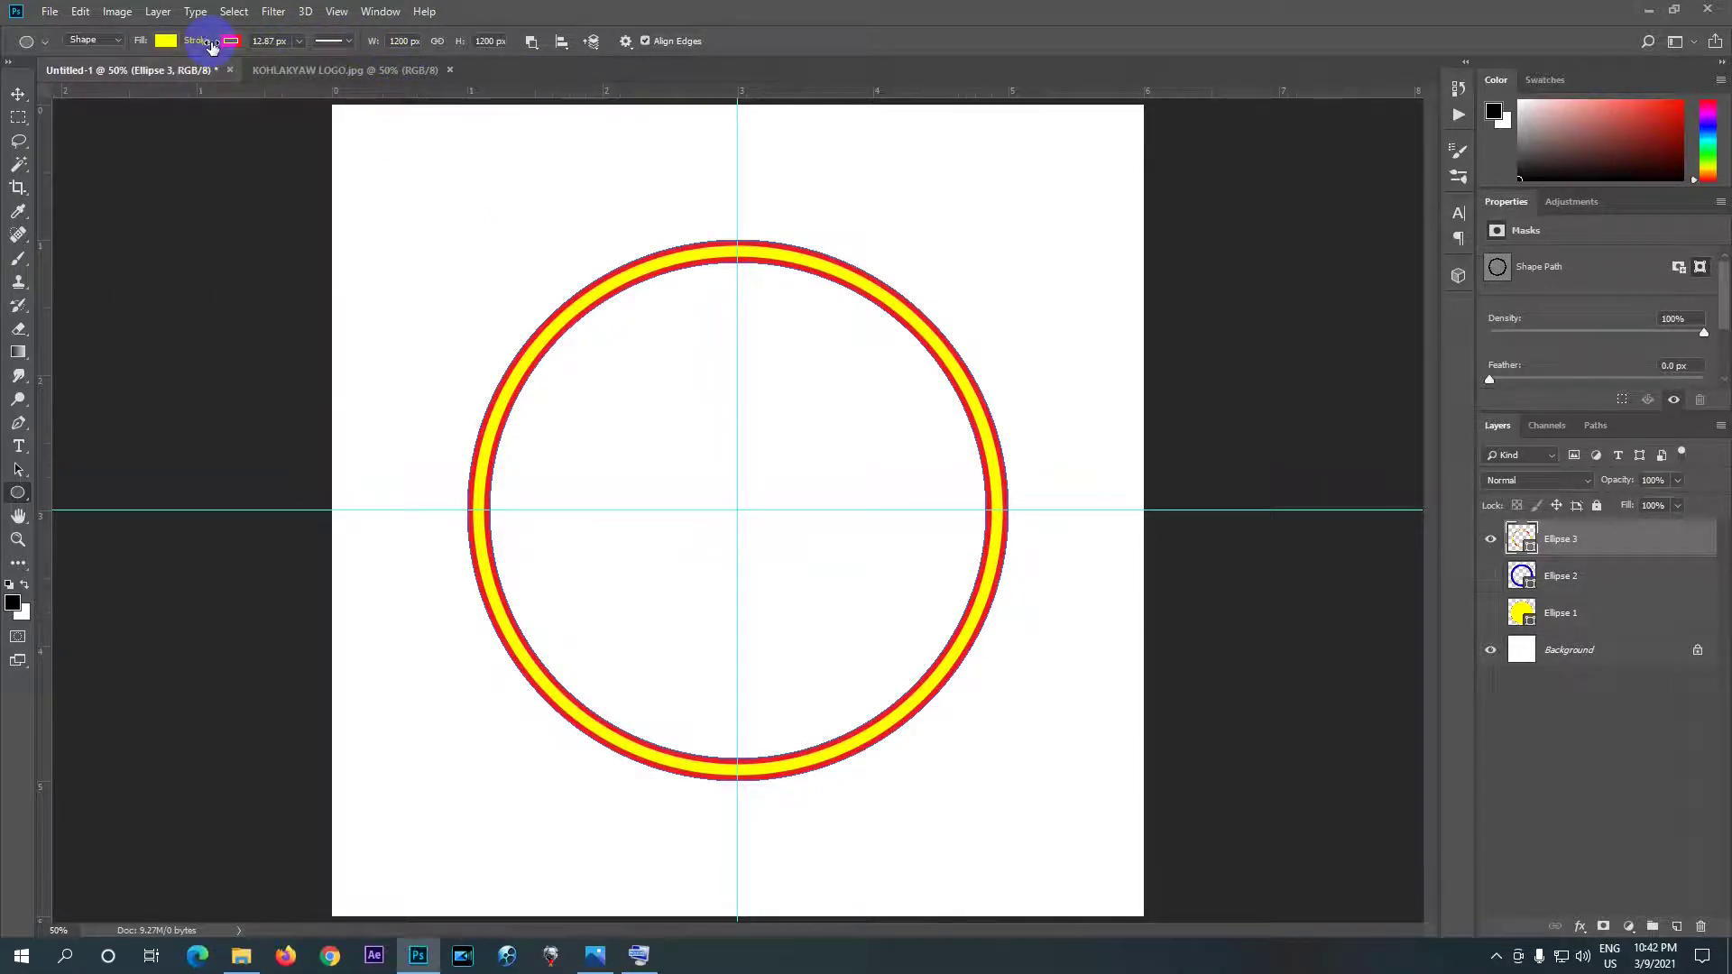
click(1490, 576)
click(1490, 614)
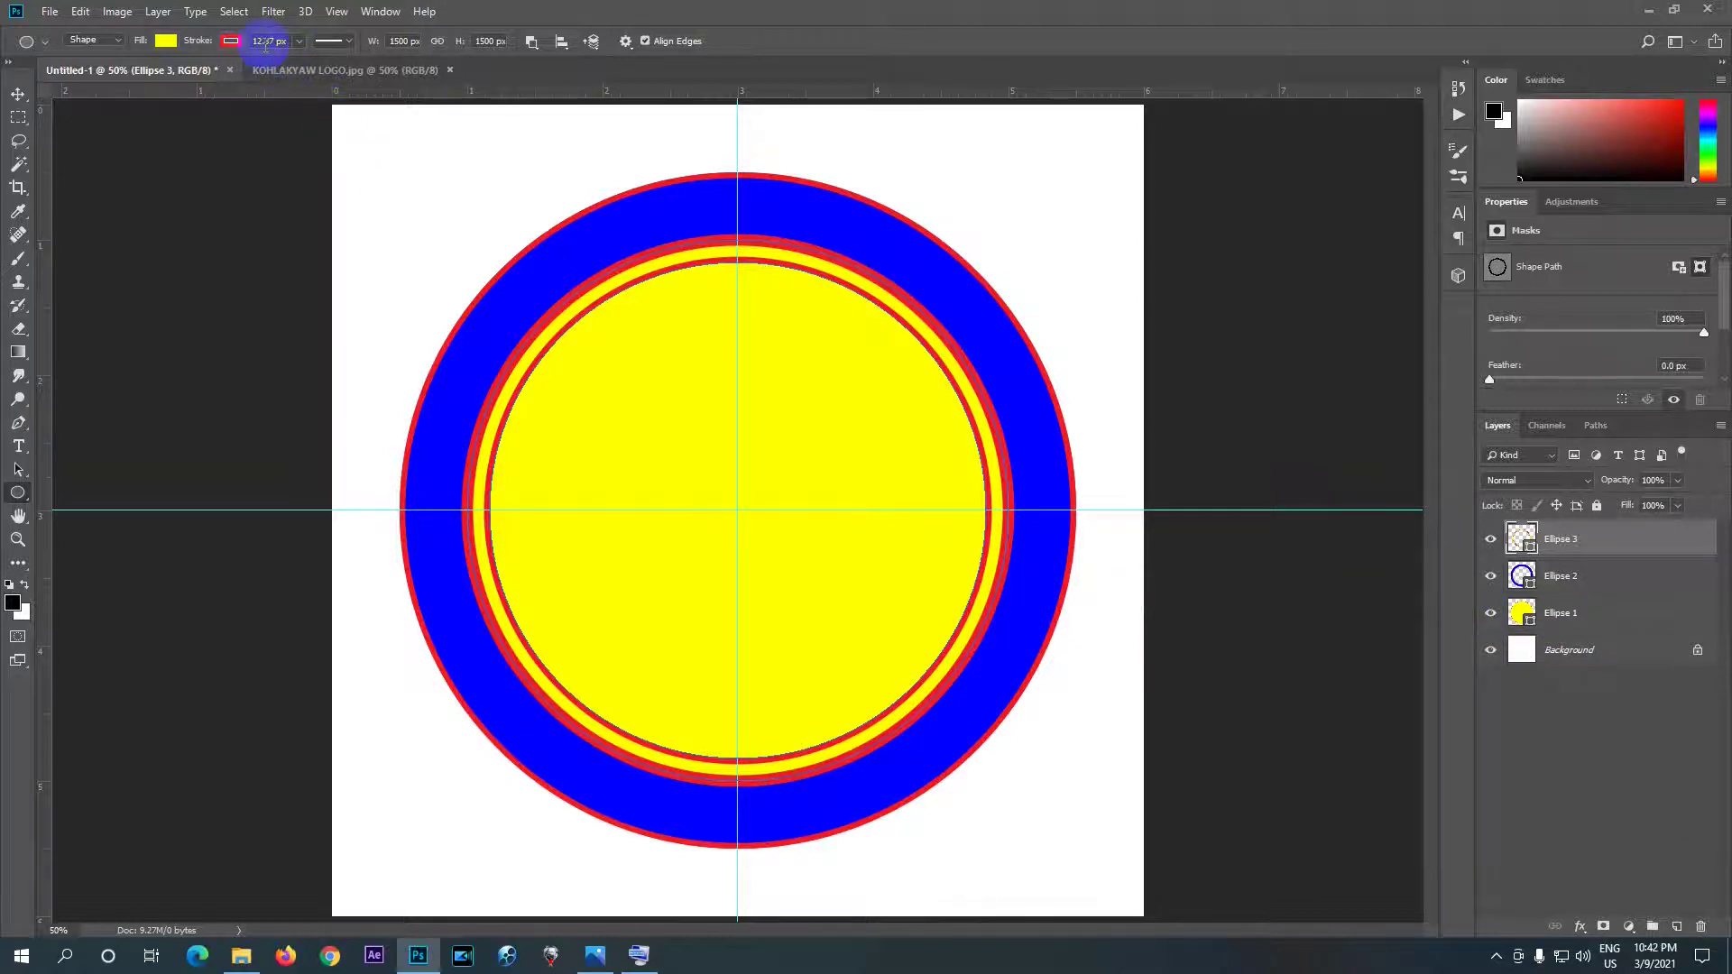
- Set Ellipse 3's red outline width to 8 px in the options bar, after trying 18.33 and 7.41 px
click(300, 47)
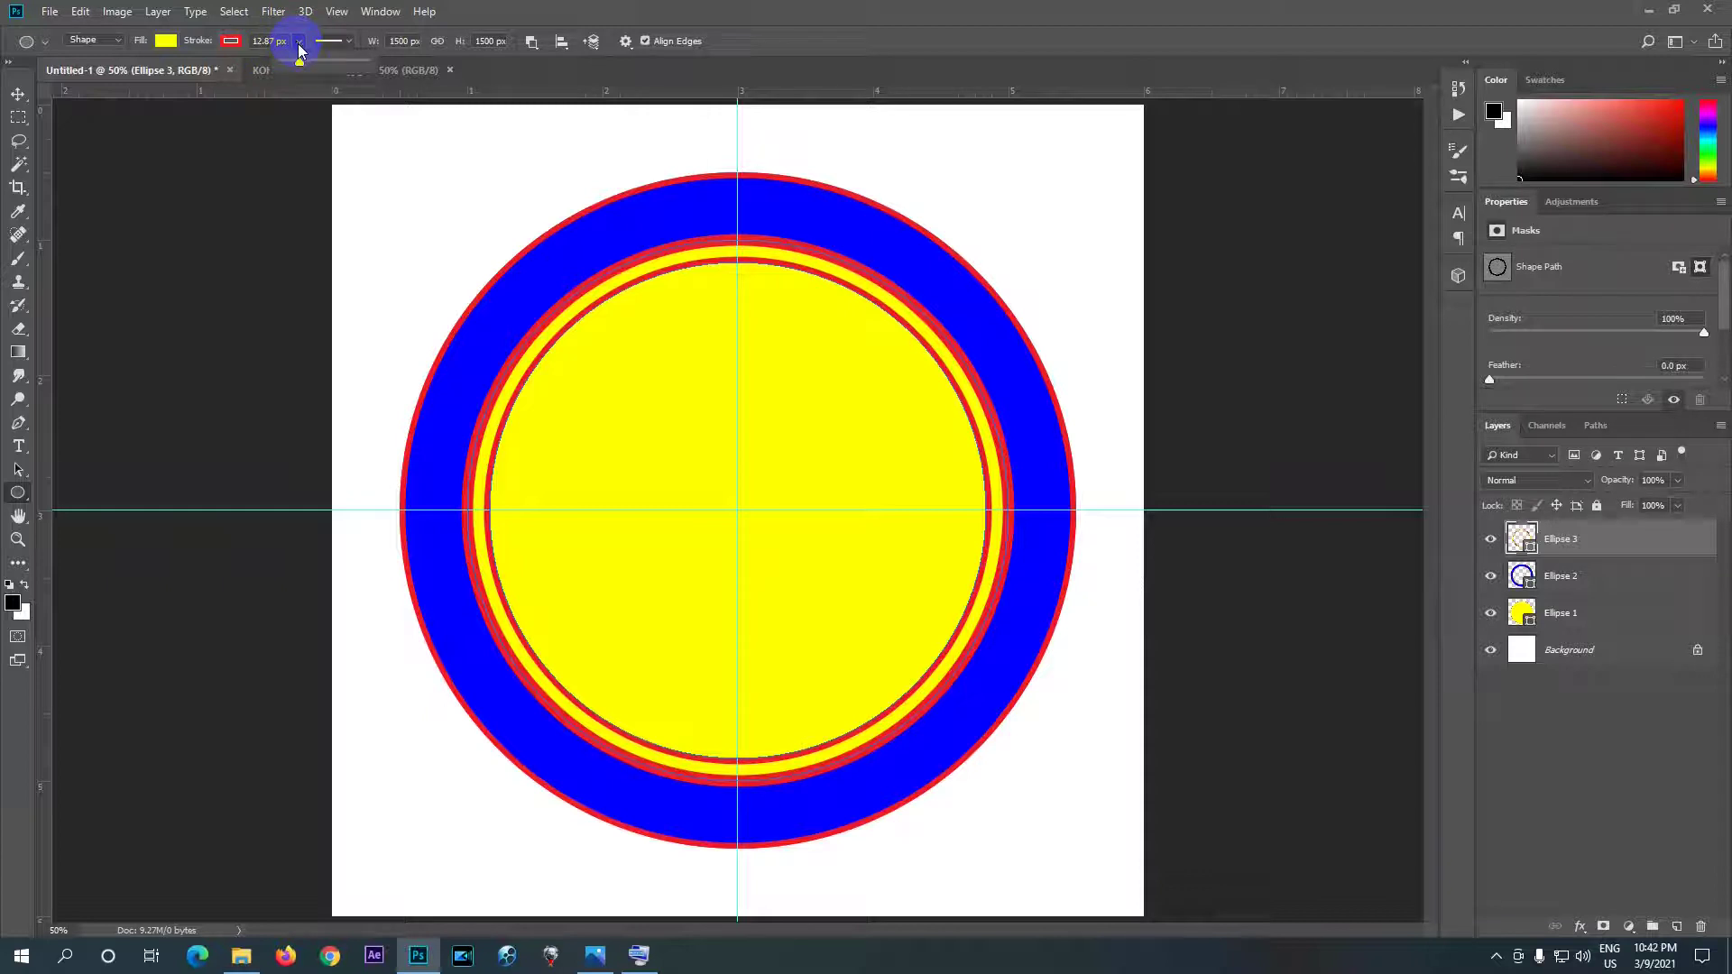
drag(301, 71, 298, 70)
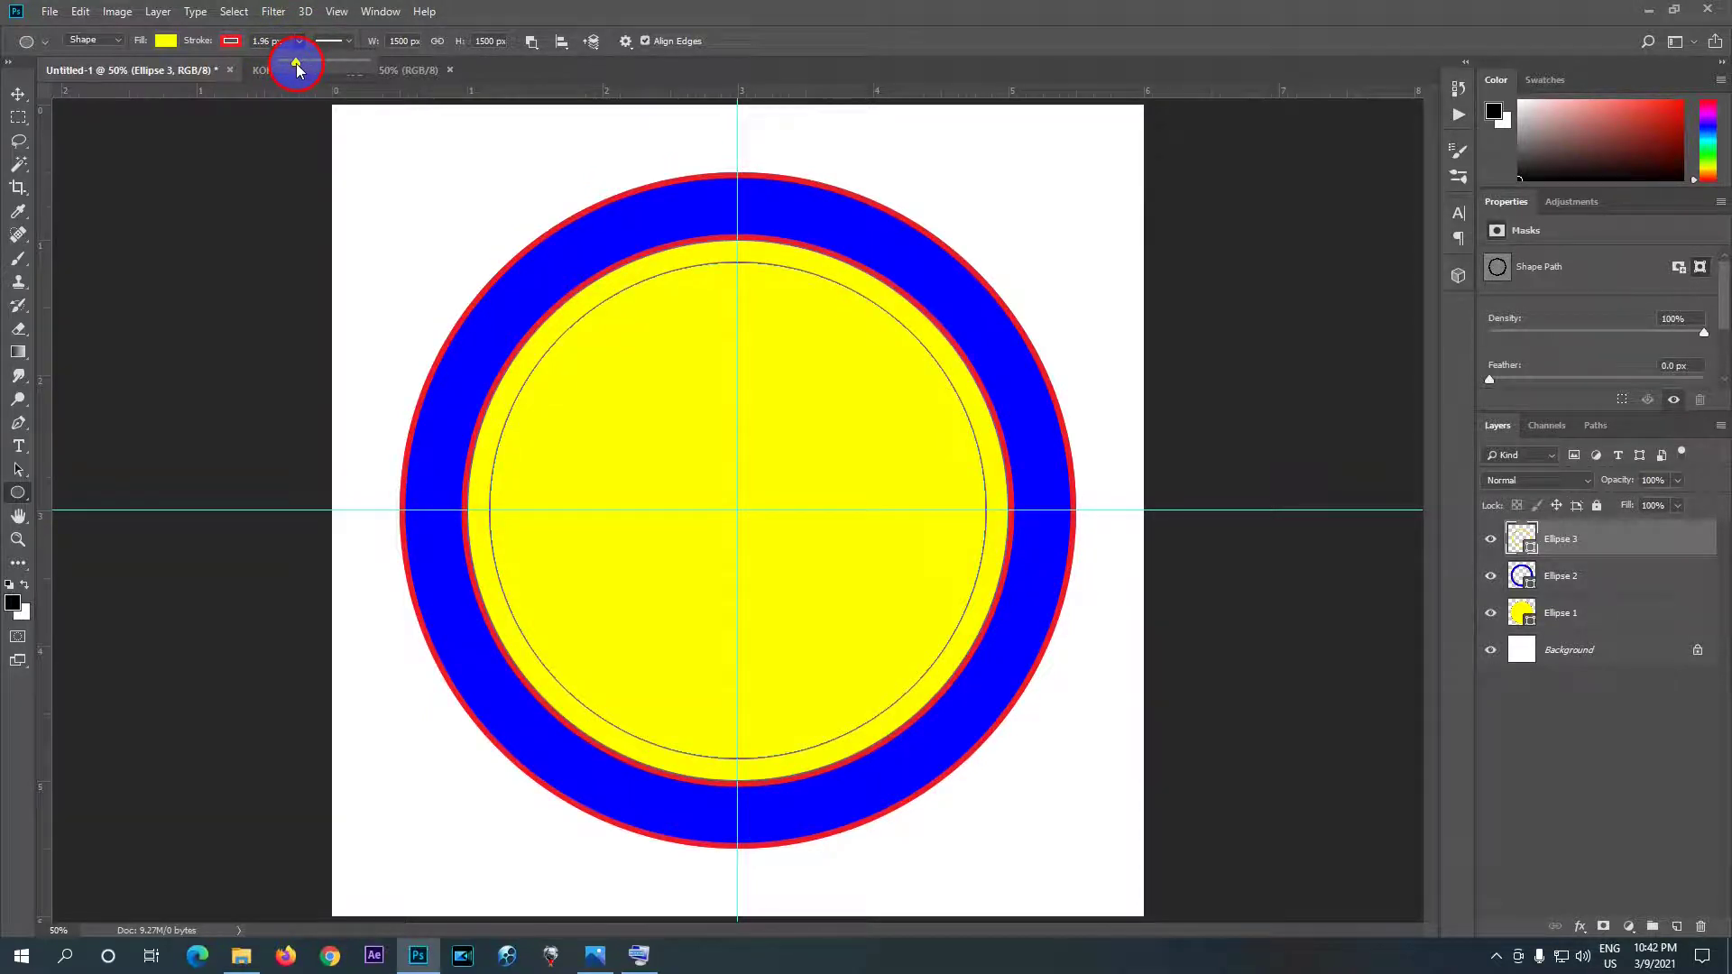
drag(296, 63, 300, 71)
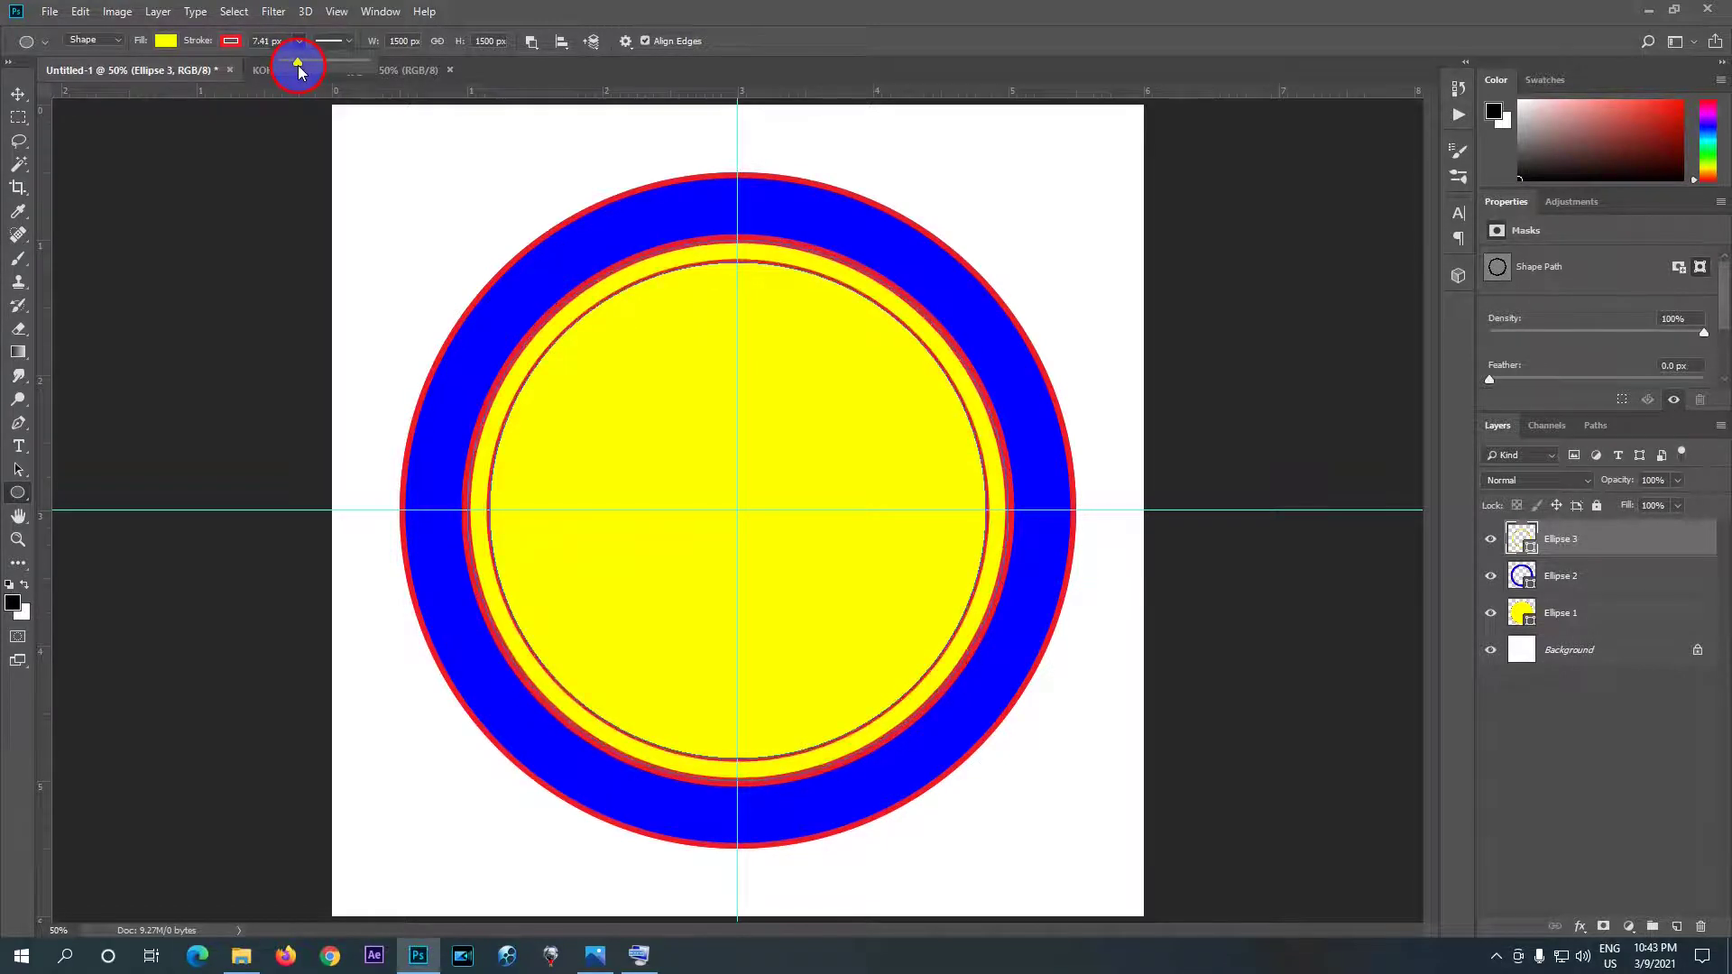
drag(299, 68, 298, 68)
click(257, 43)
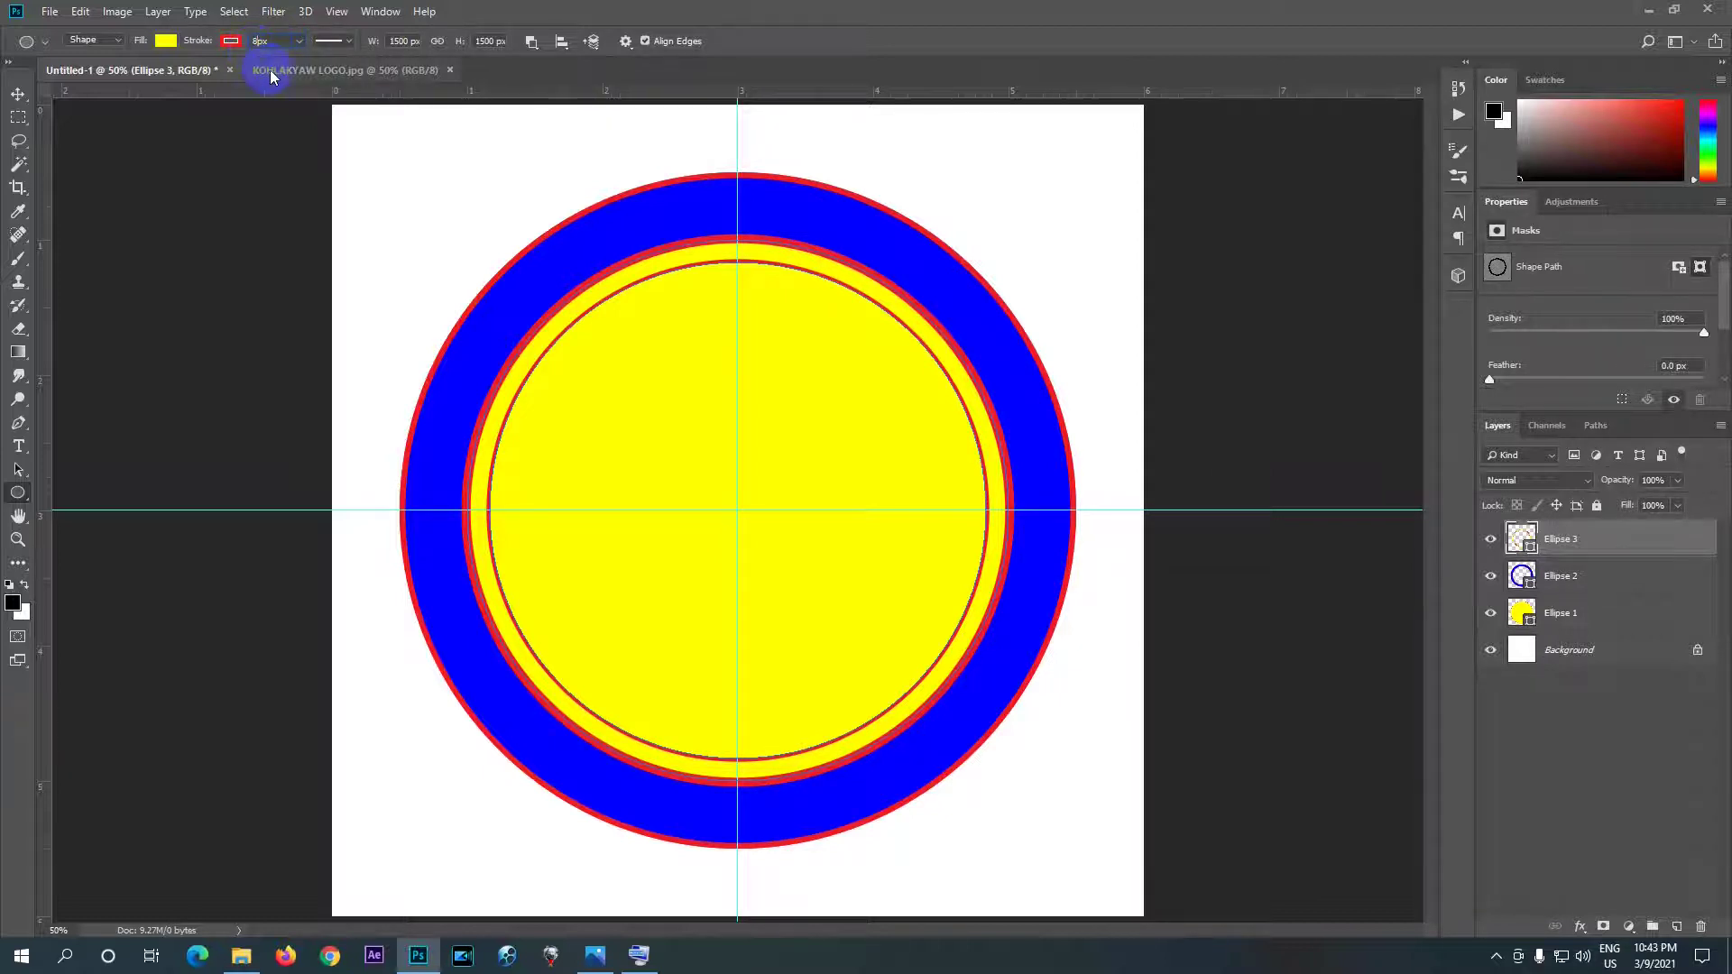
text(8px)
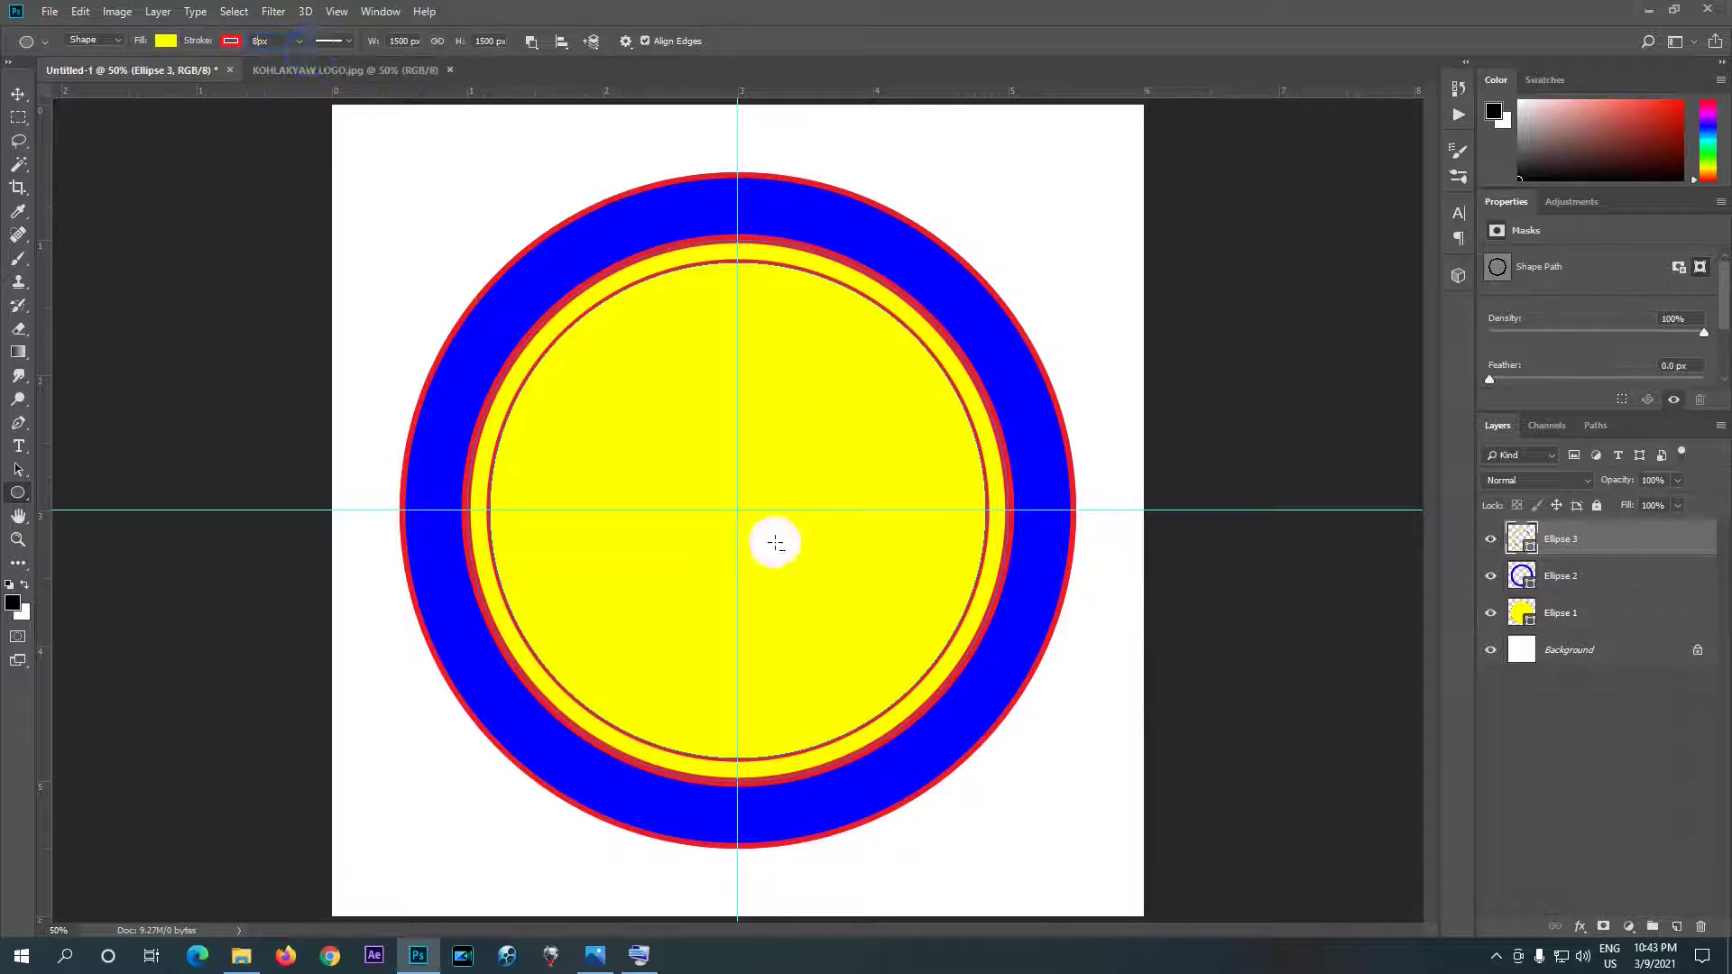
- Try enlarging the Ellipse 3 ring with Free Transform, cancel it, and view the KOHLAKYAW LOGO.jpg reference
click(388, 70)
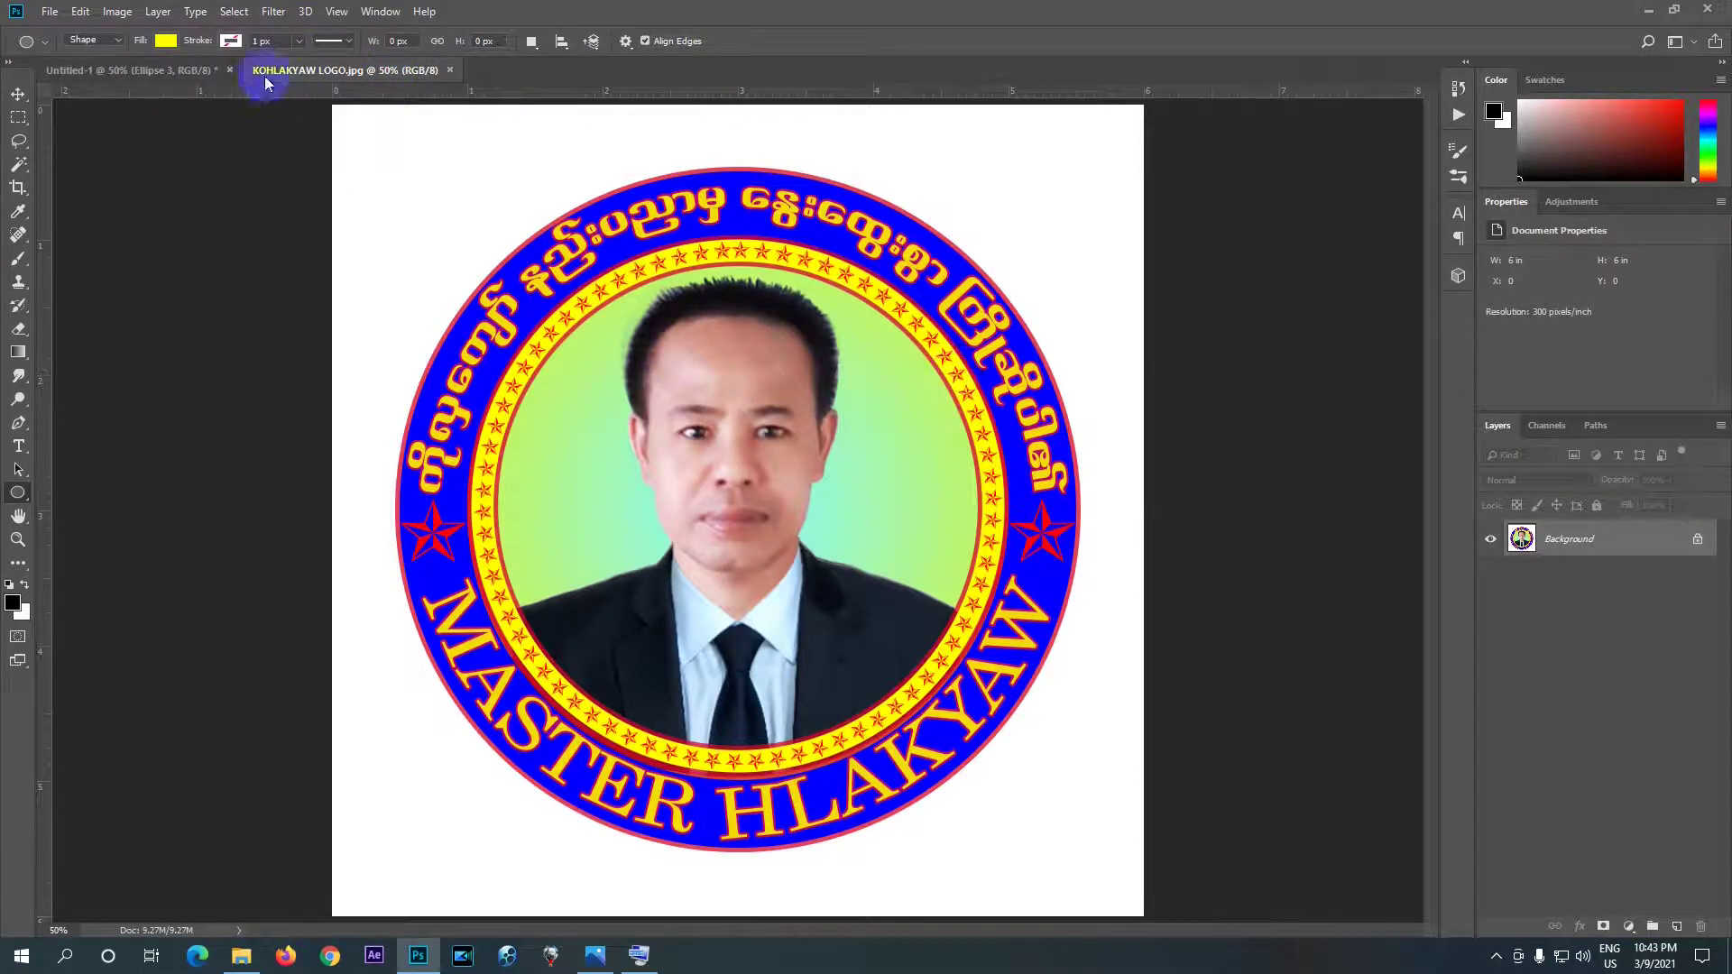
click(193, 74)
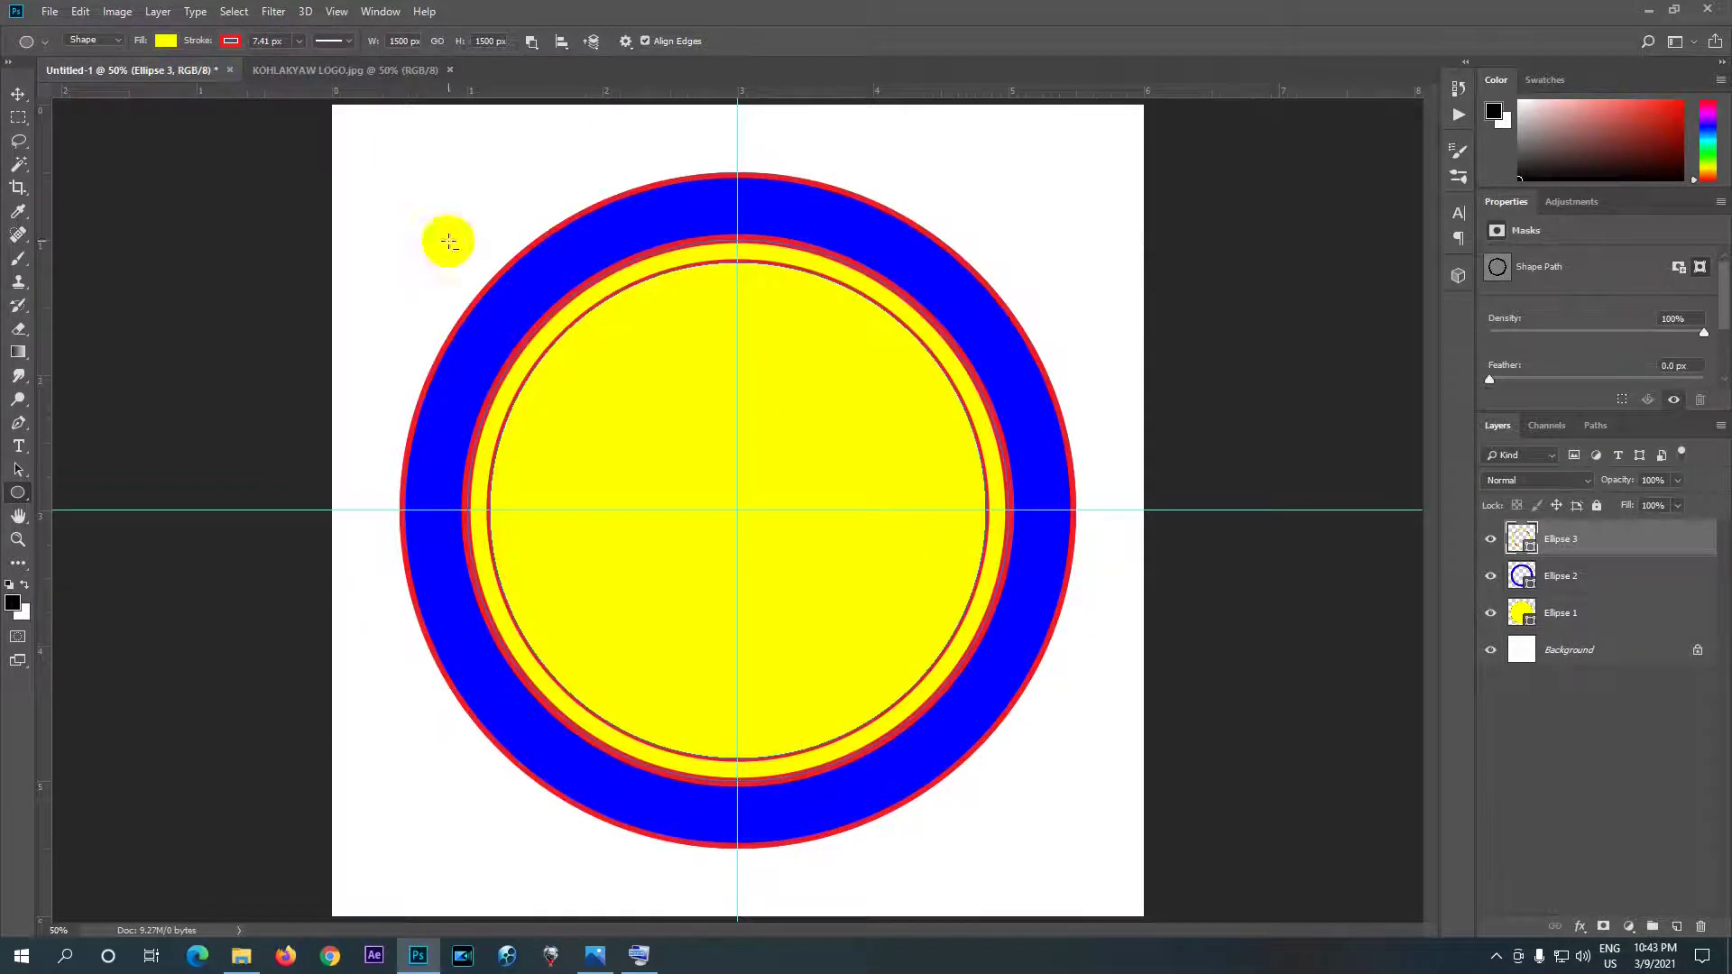
click(1588, 541)
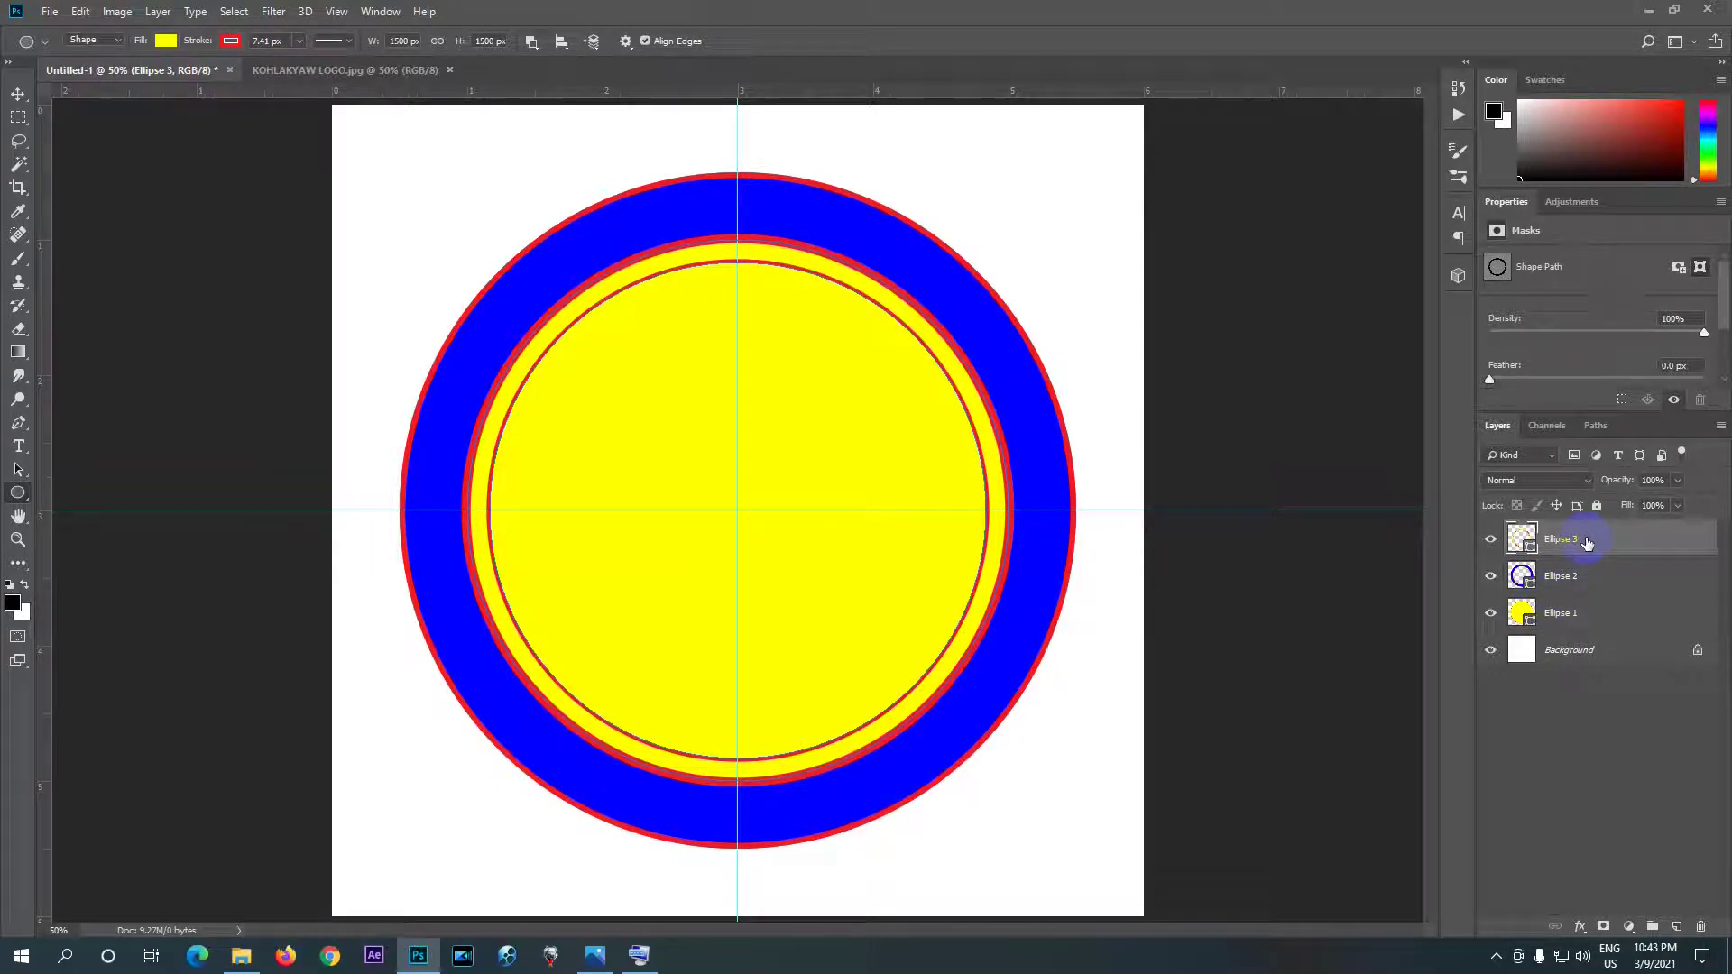
key(ctrl+t)
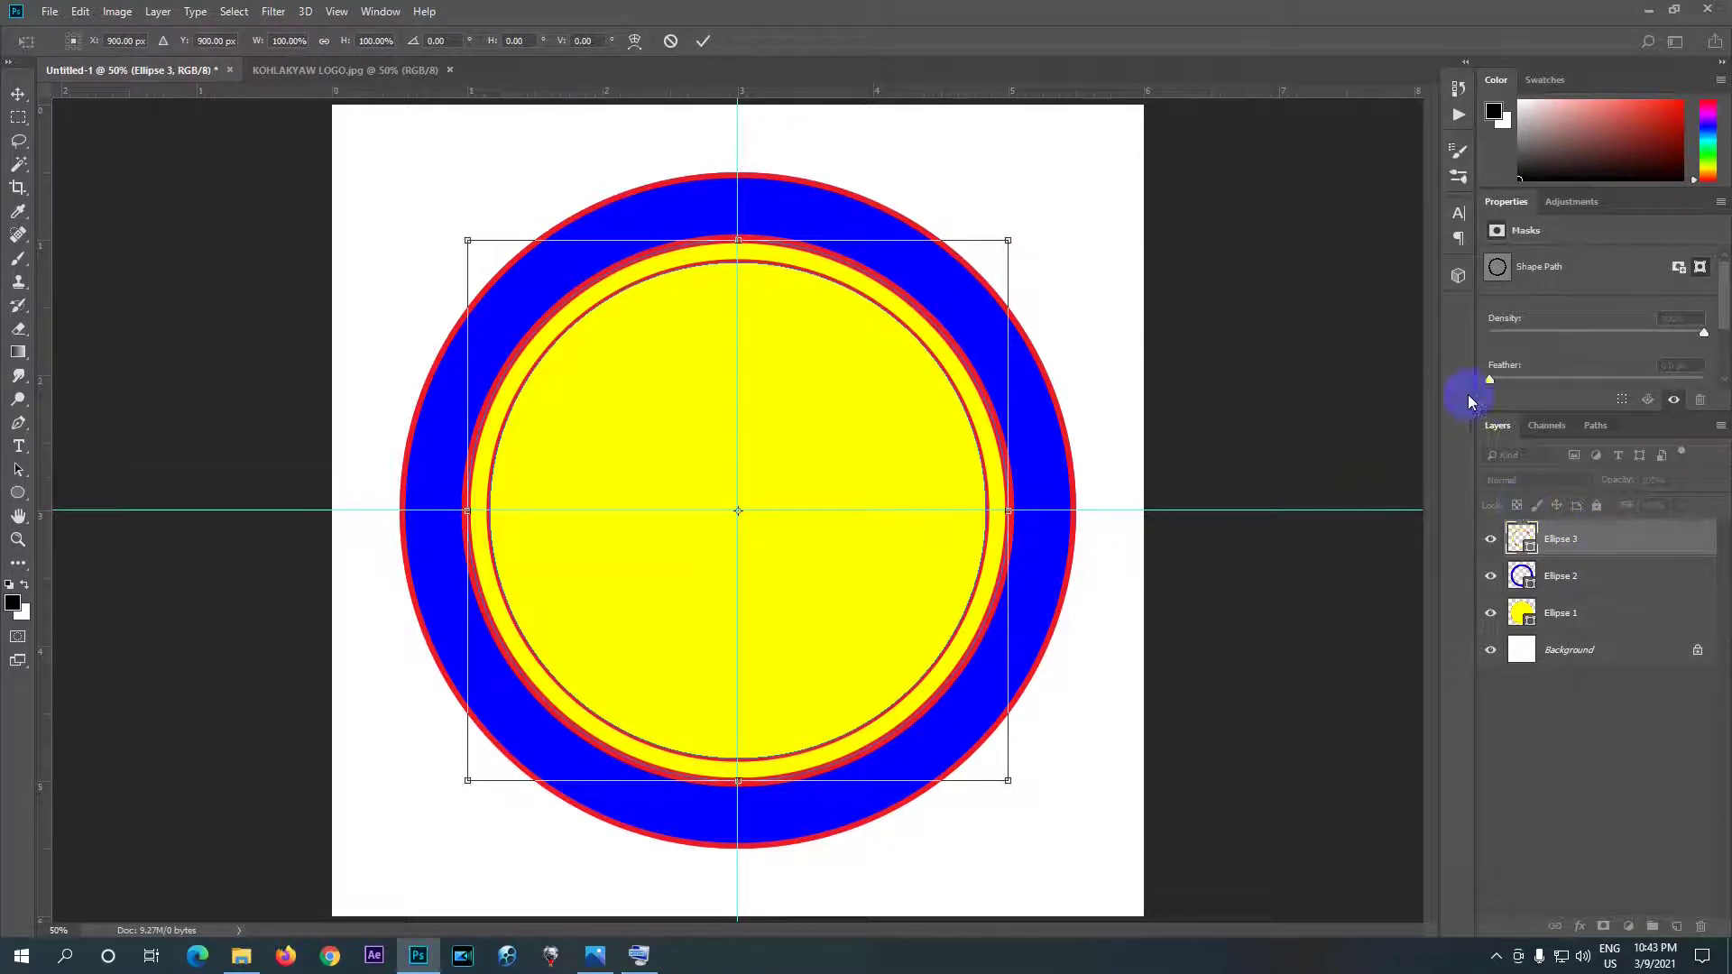
drag(1009, 241, 1015, 238)
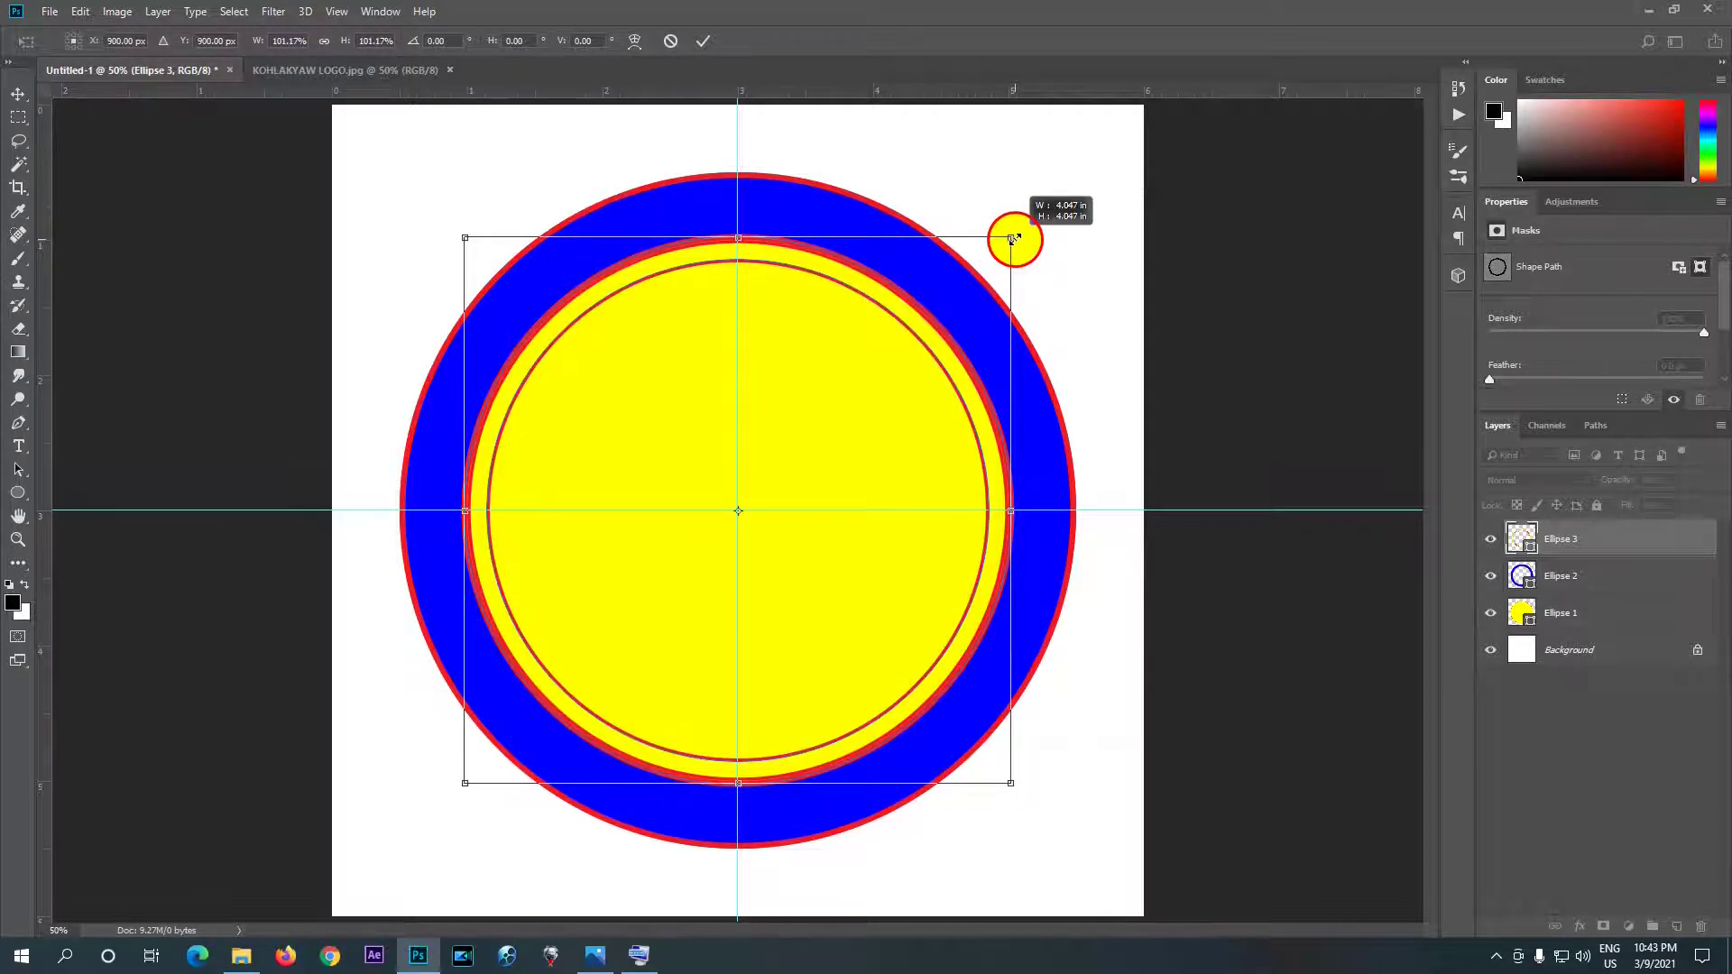
drag(1013, 239, 1015, 241)
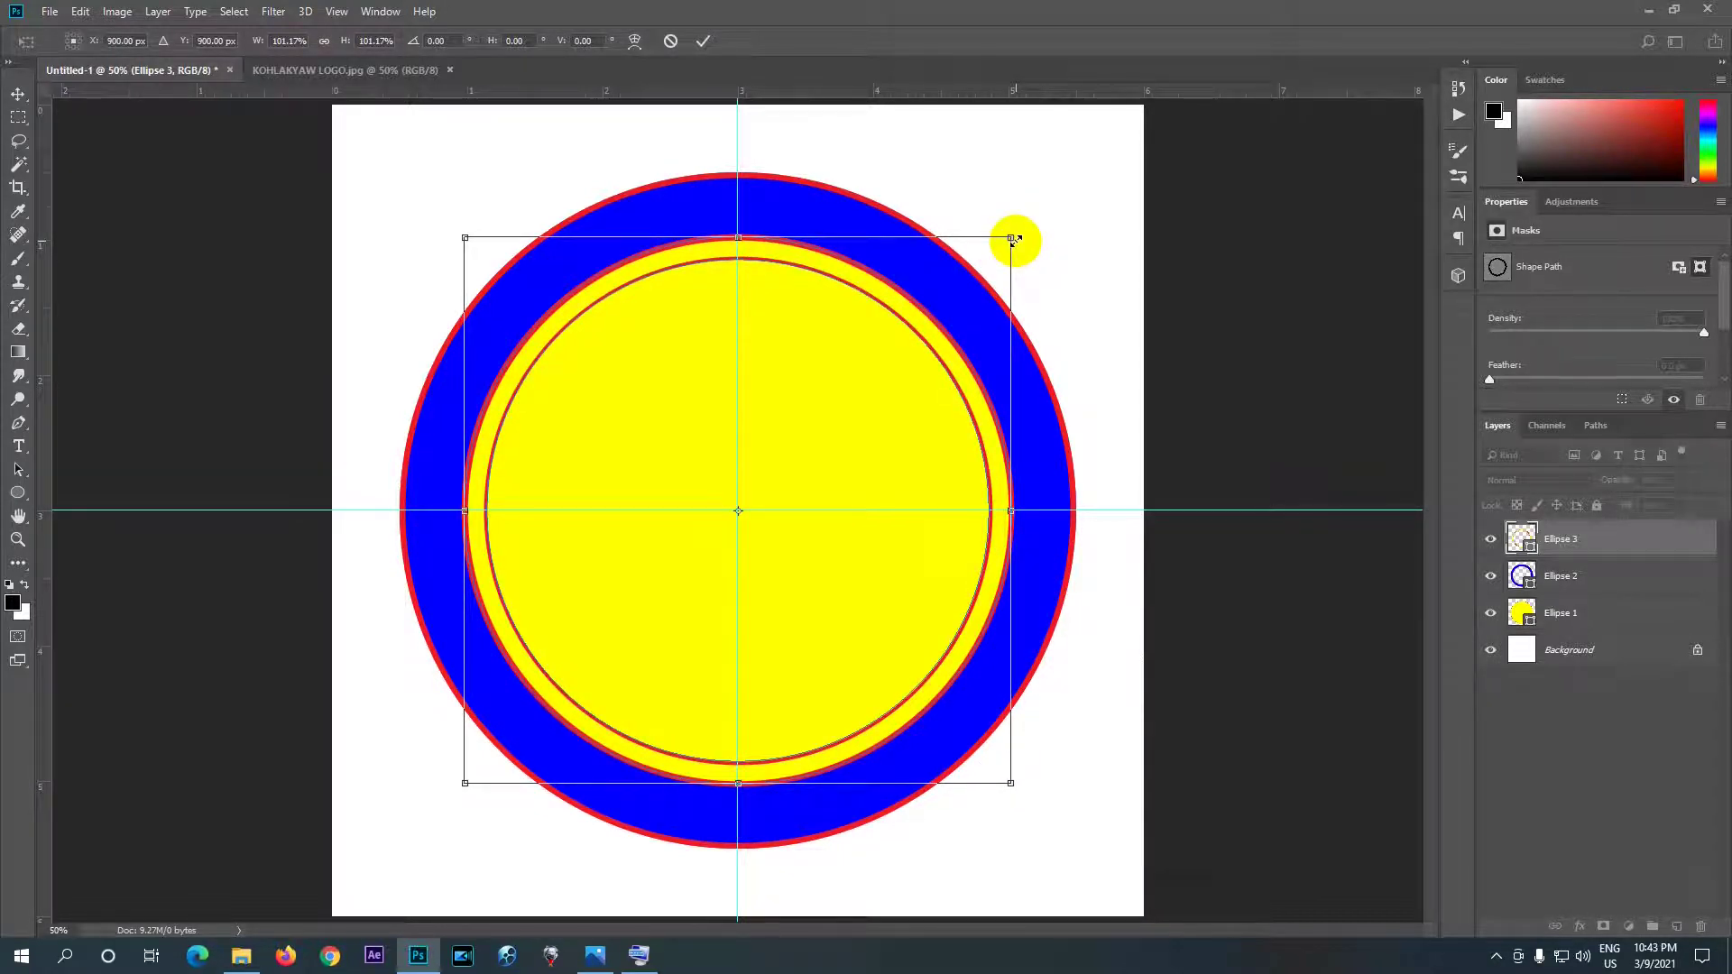
click(671, 41)
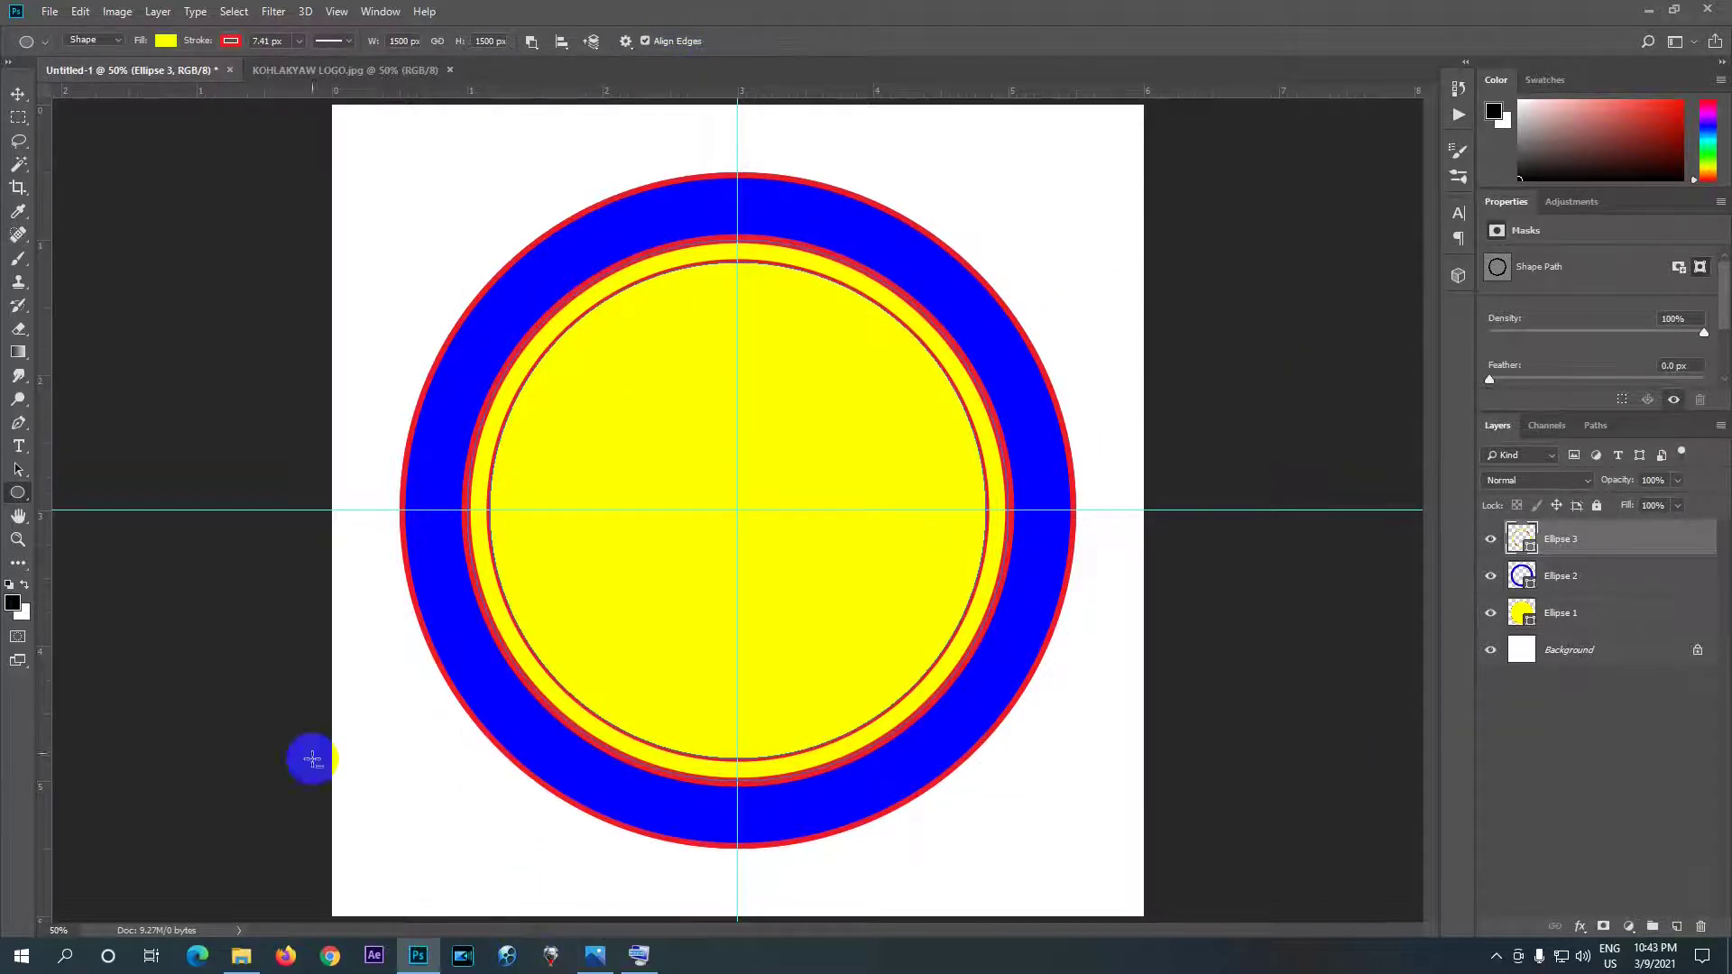
click(335, 73)
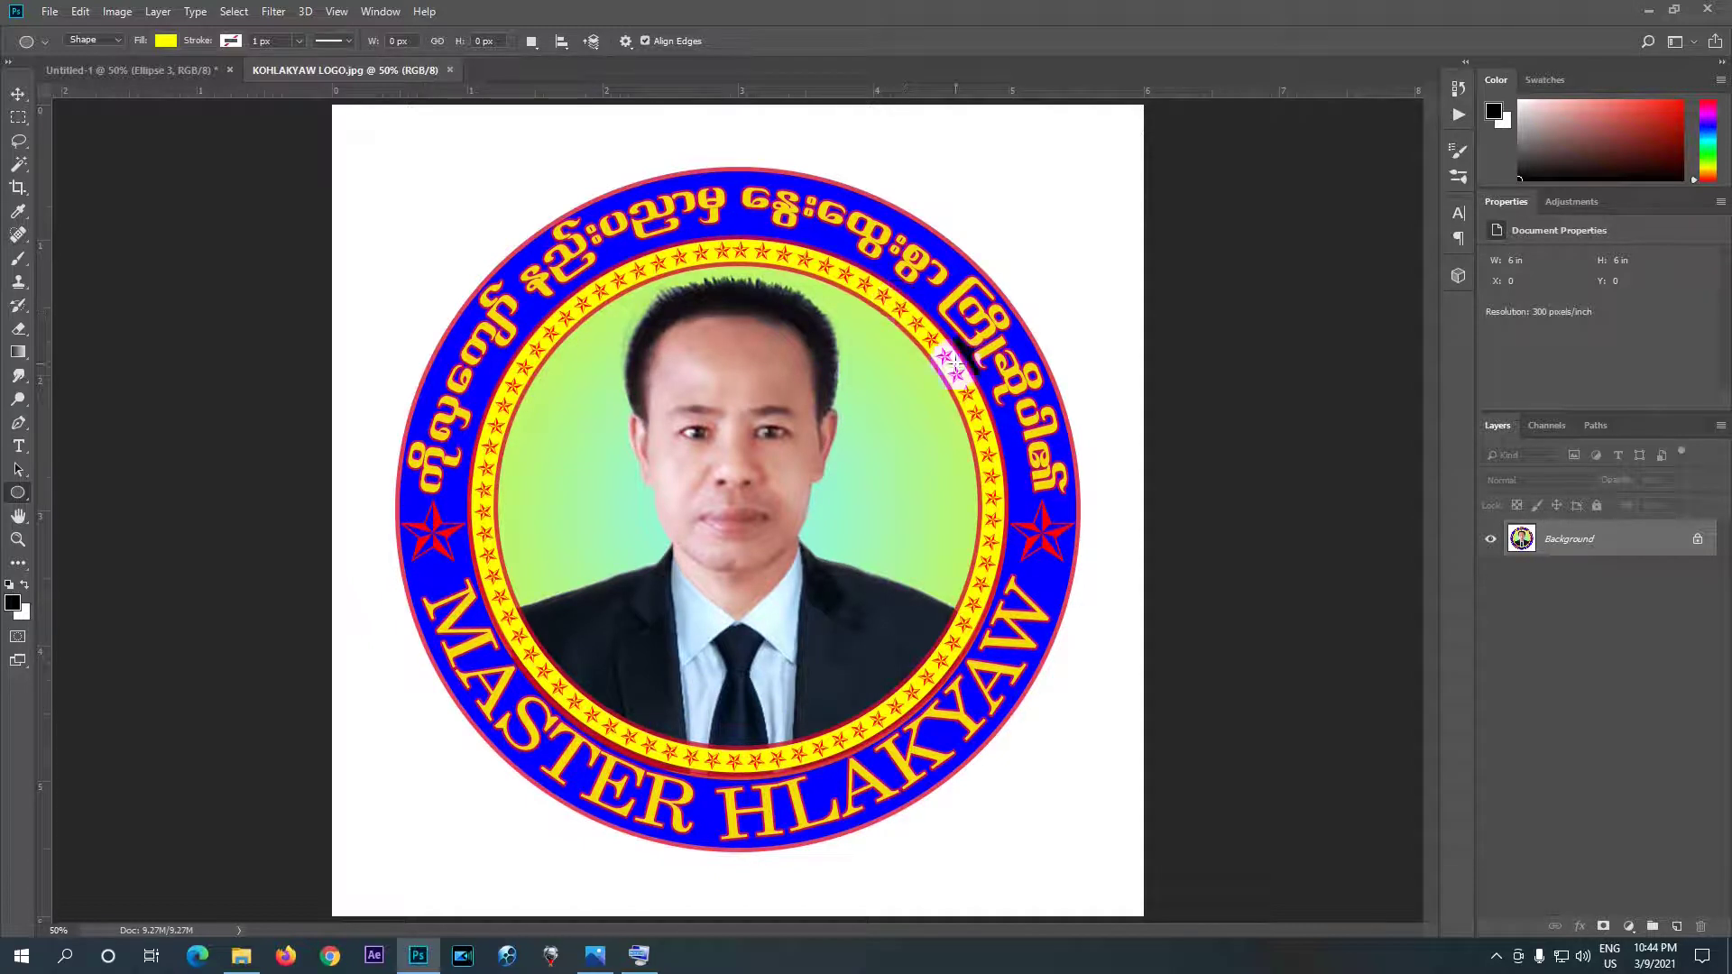
- Back in Untitled-1, hide the Ellipse 2 blue band and Ellipse 1 yellow disc layers
click(164, 72)
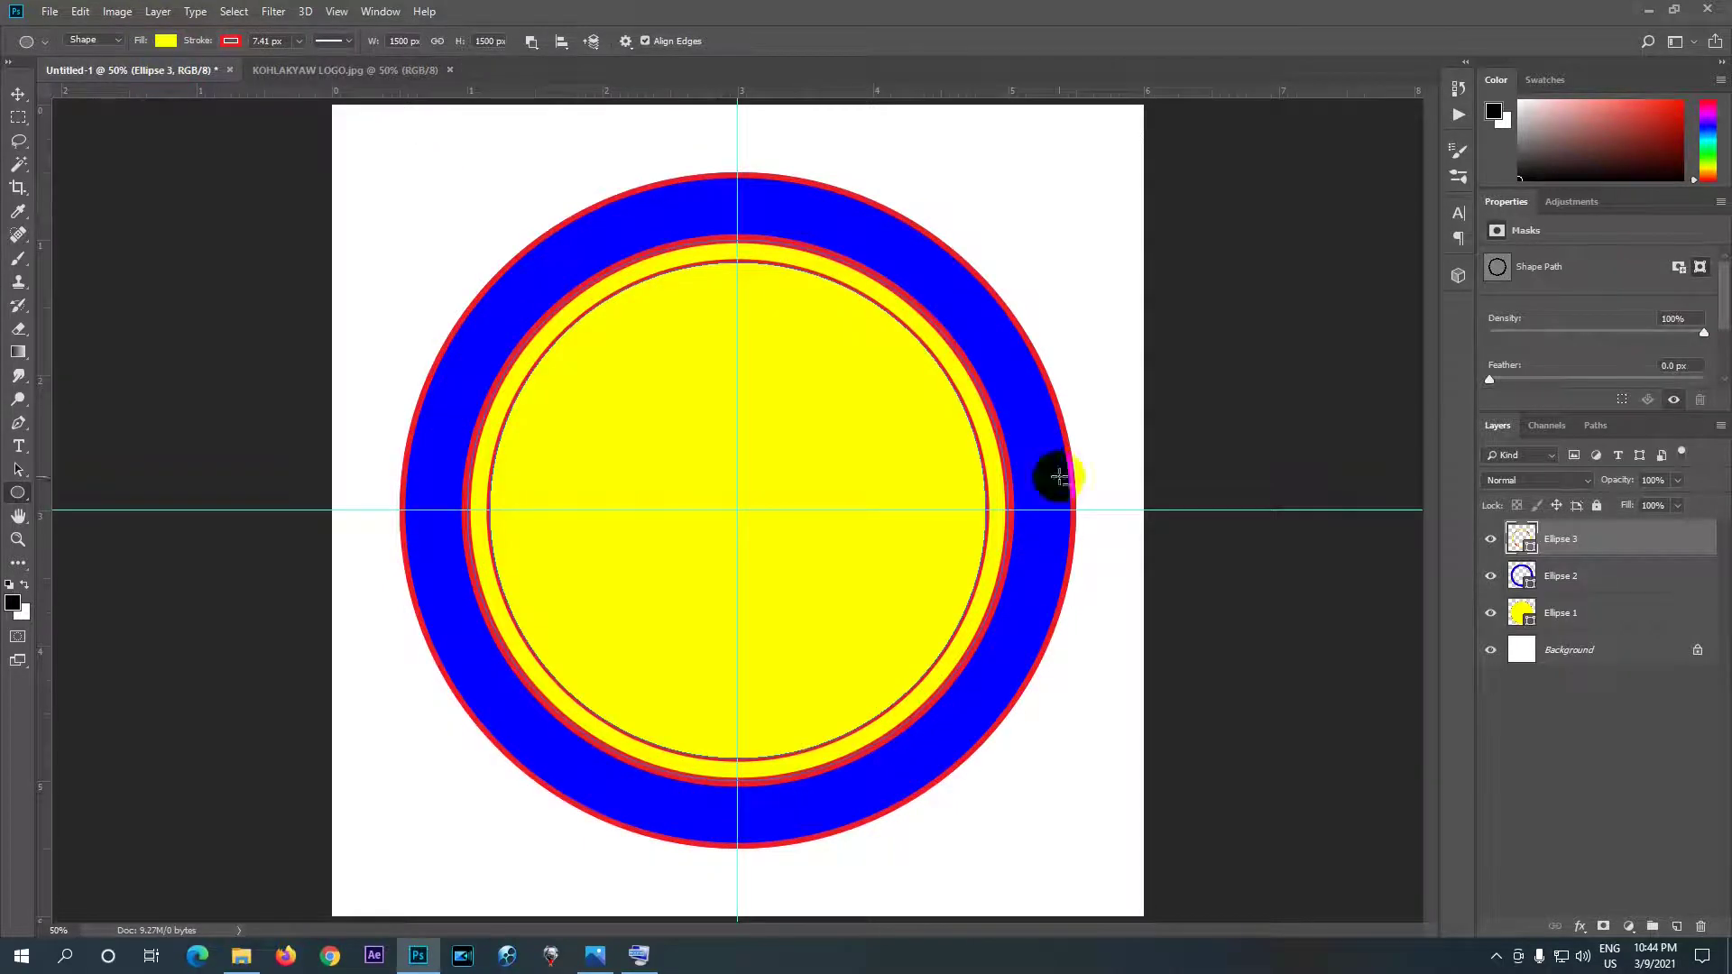
click(1490, 577)
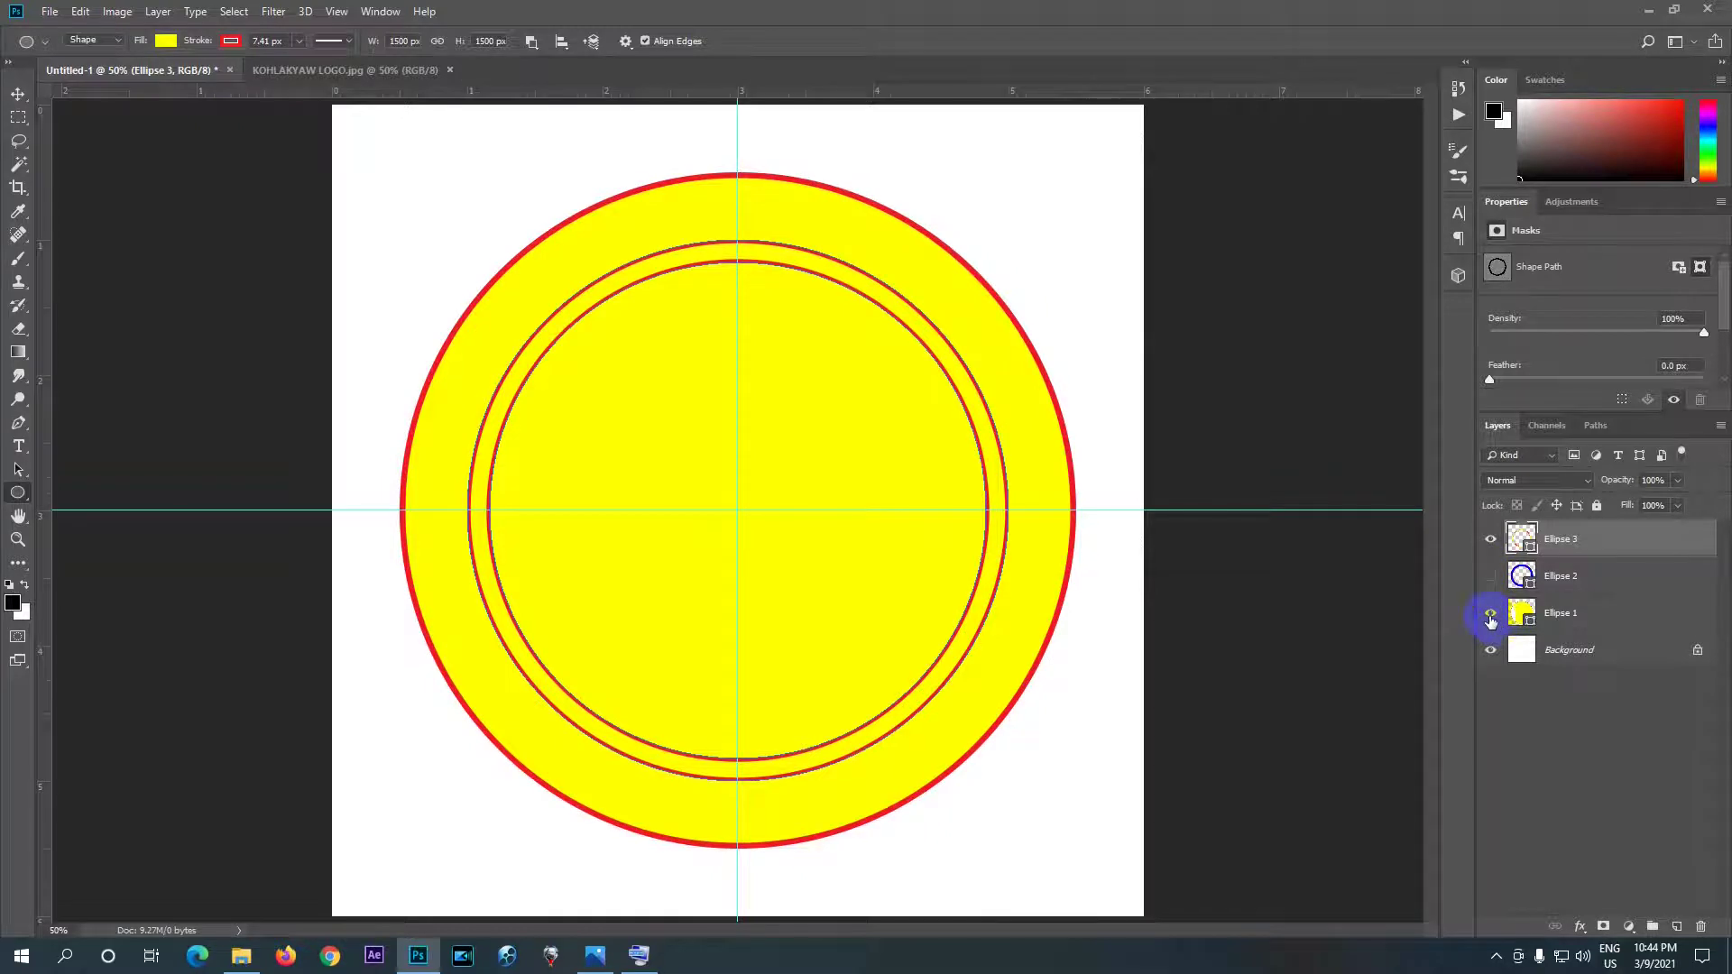
click(1491, 613)
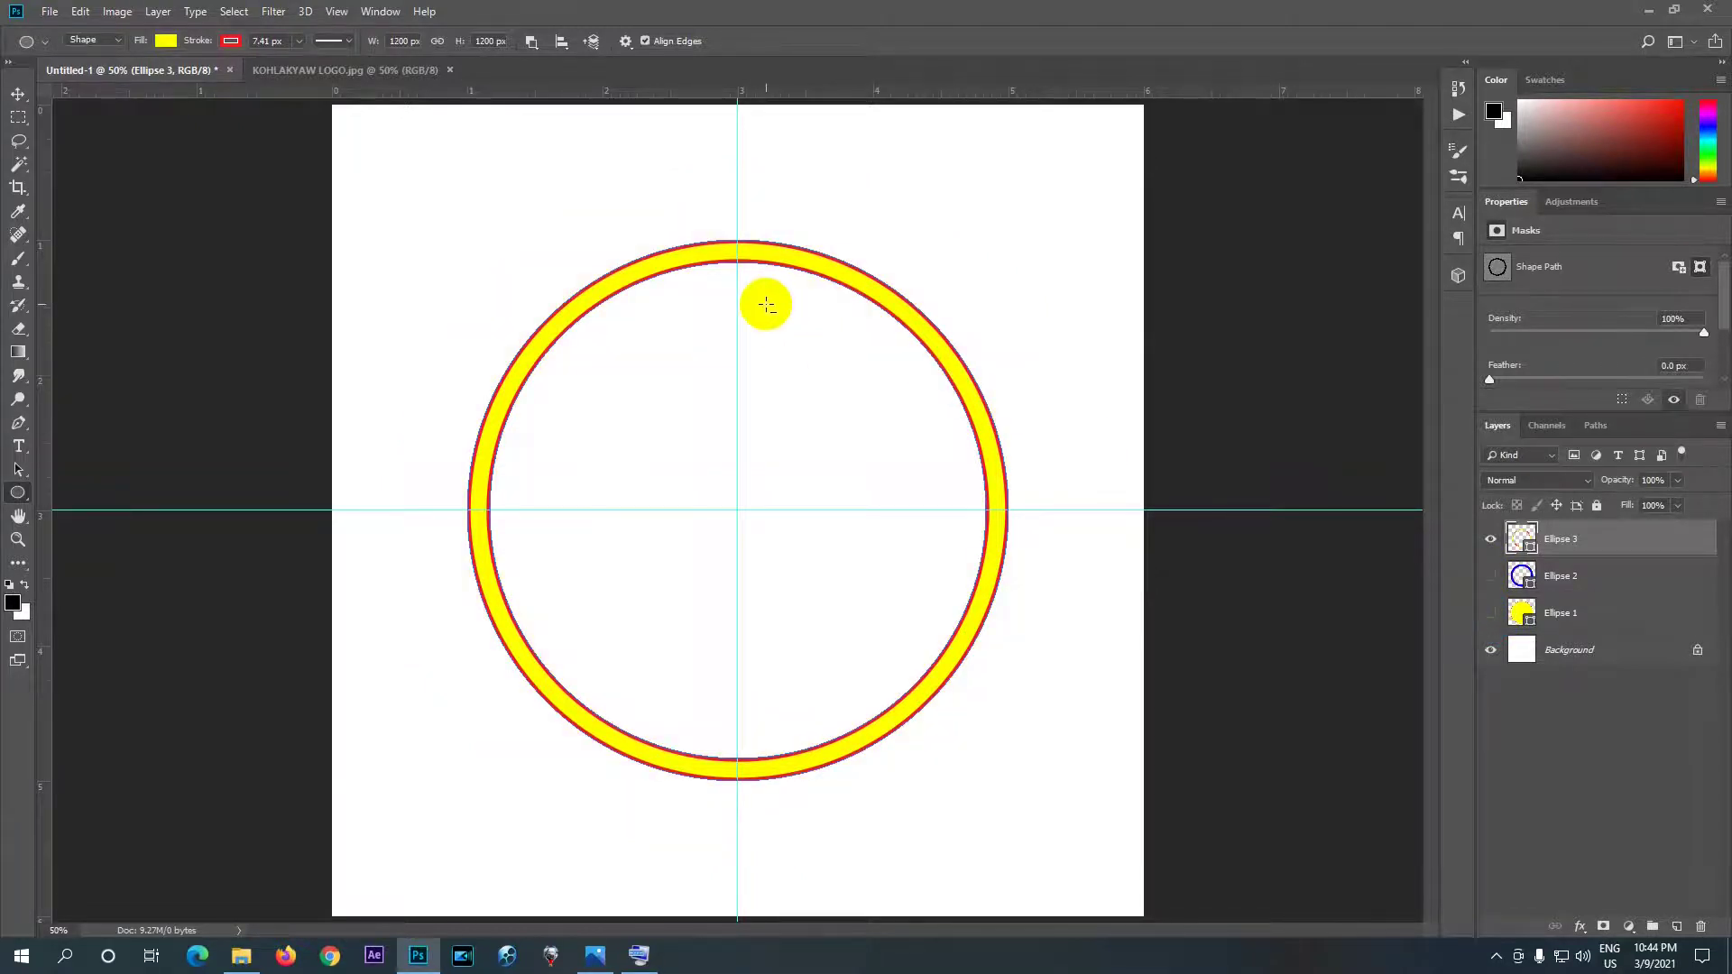
scroll(758, 295, up, 2)
scroll(759, 295, up, 1)
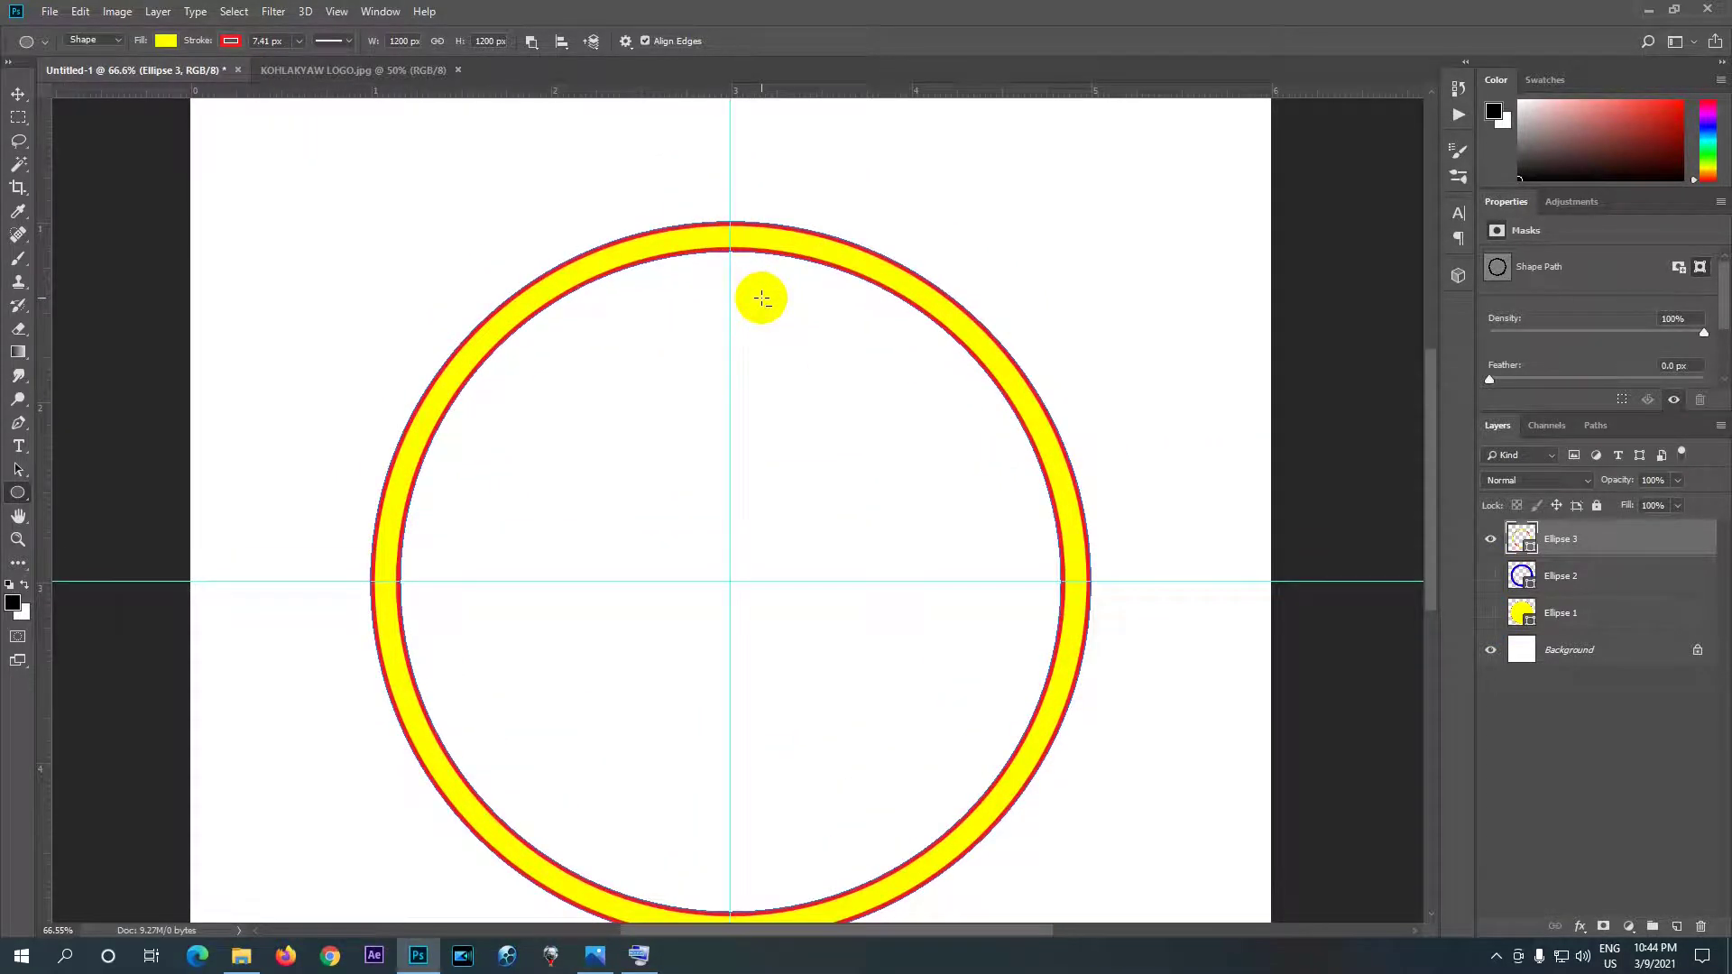
scroll(760, 291, up, 2)
scroll(762, 292, down, 3)
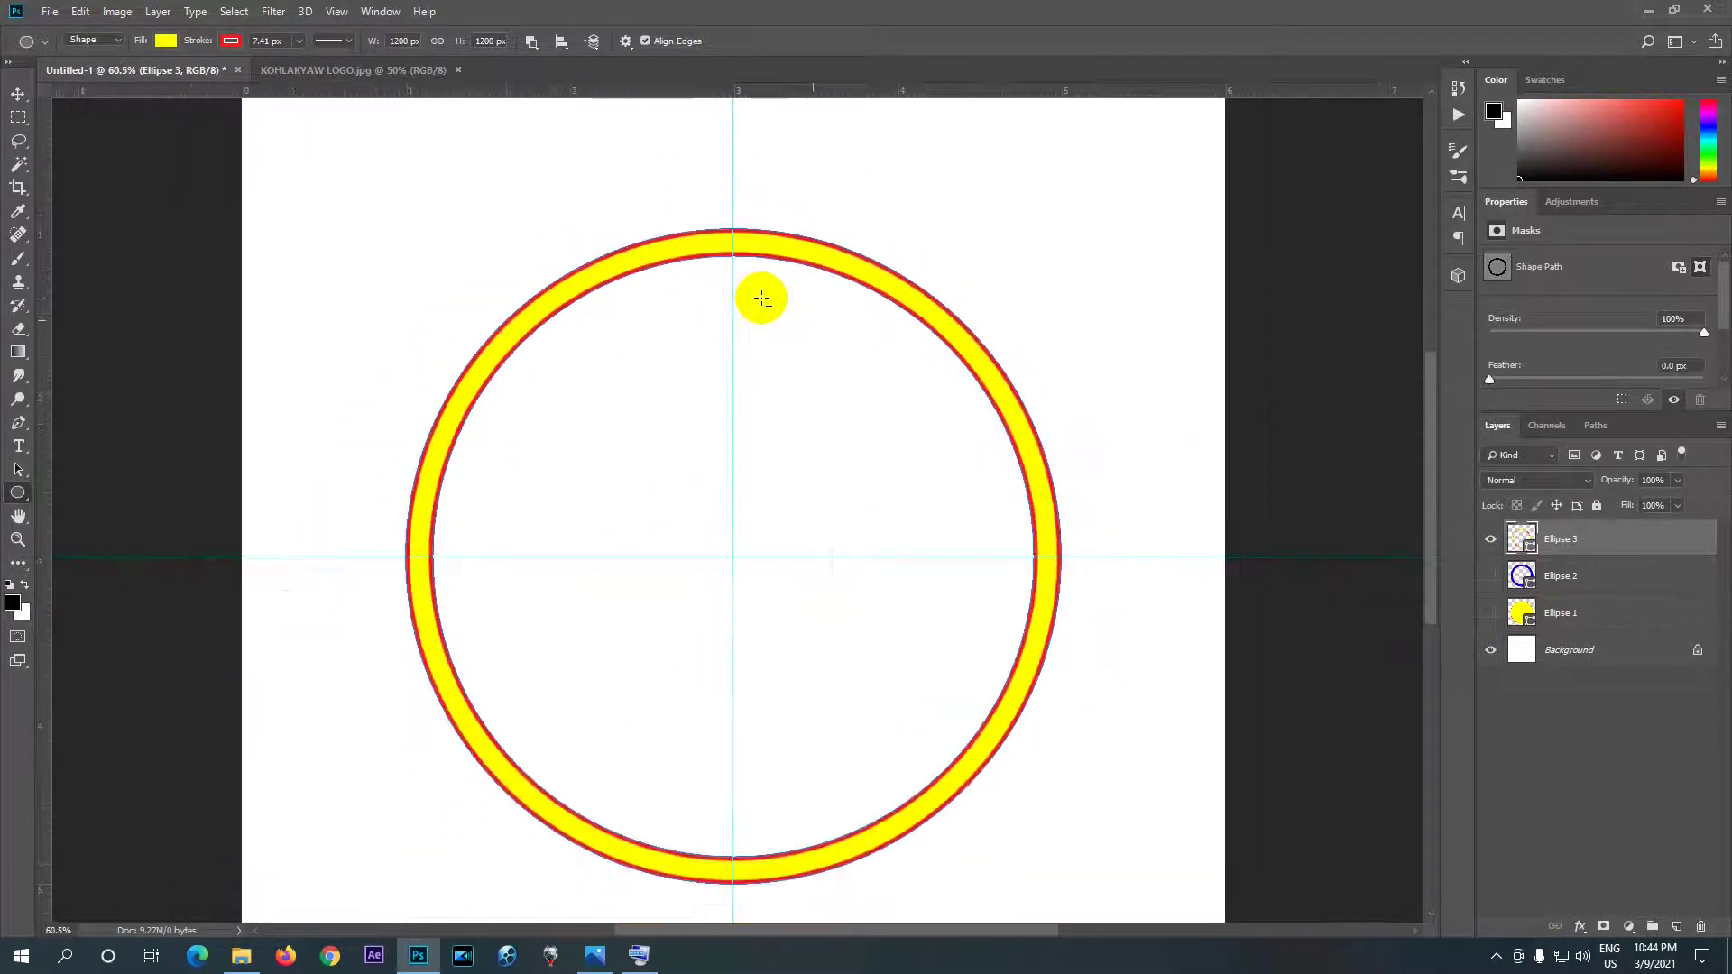
right_click(27, 499)
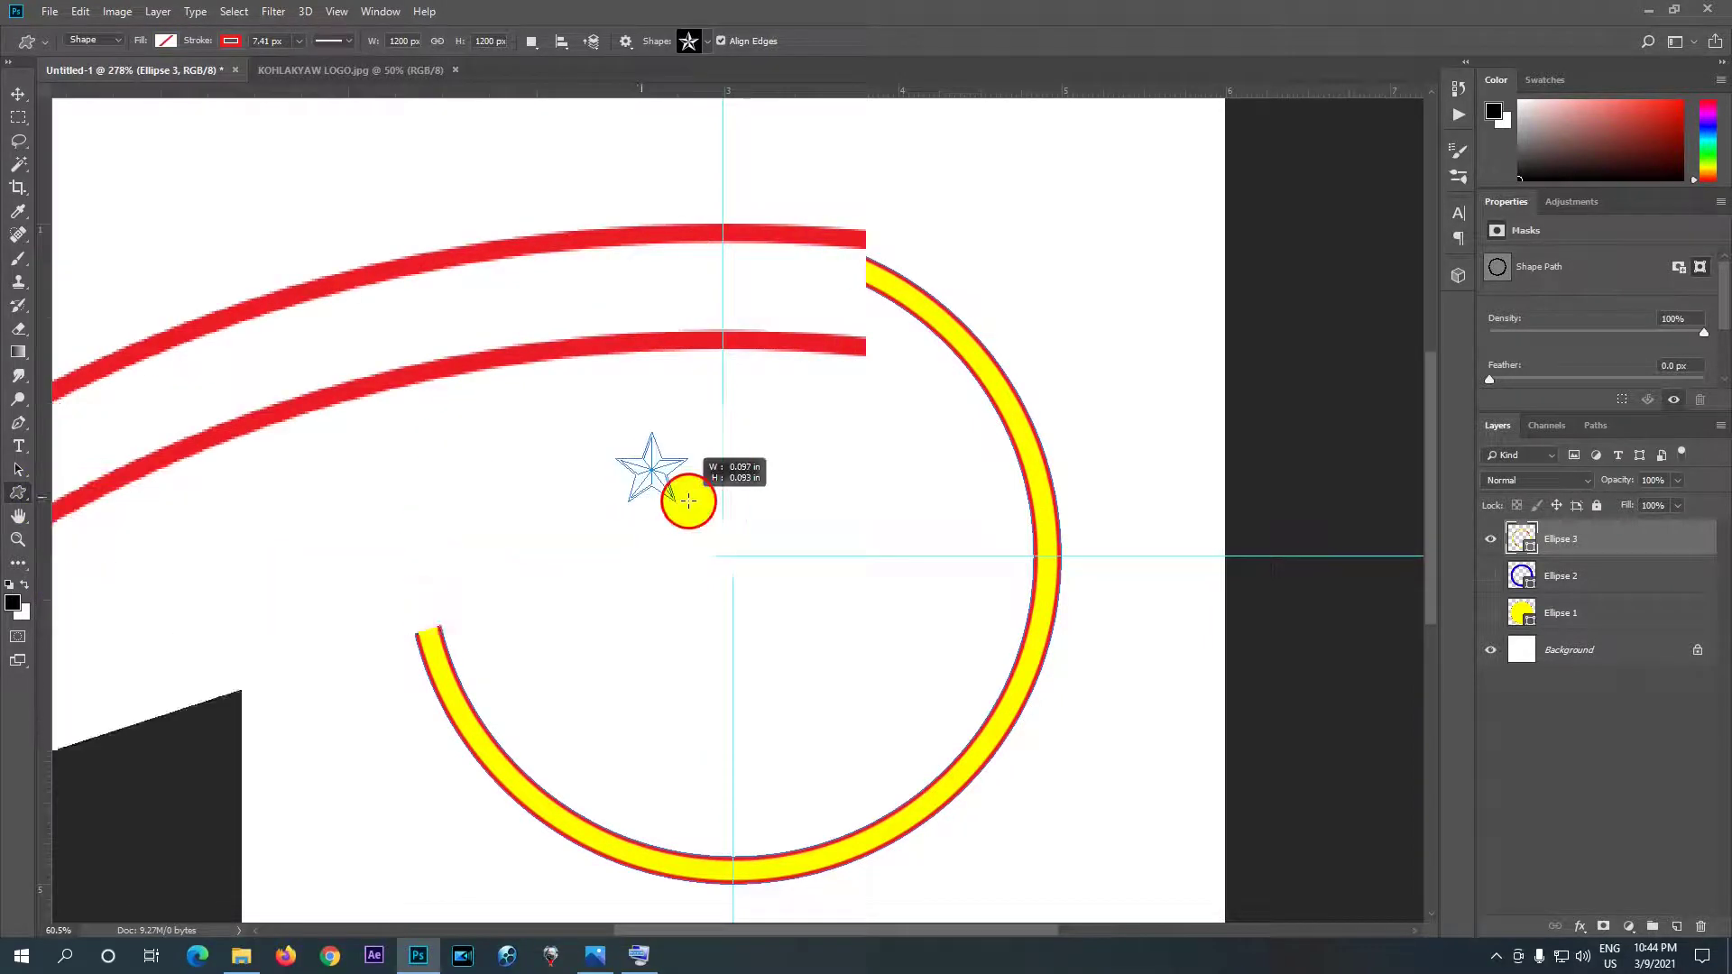
- Draw a small custom-shape star (Shape 1) between the thin red rings
drag(688, 500, 689, 502)
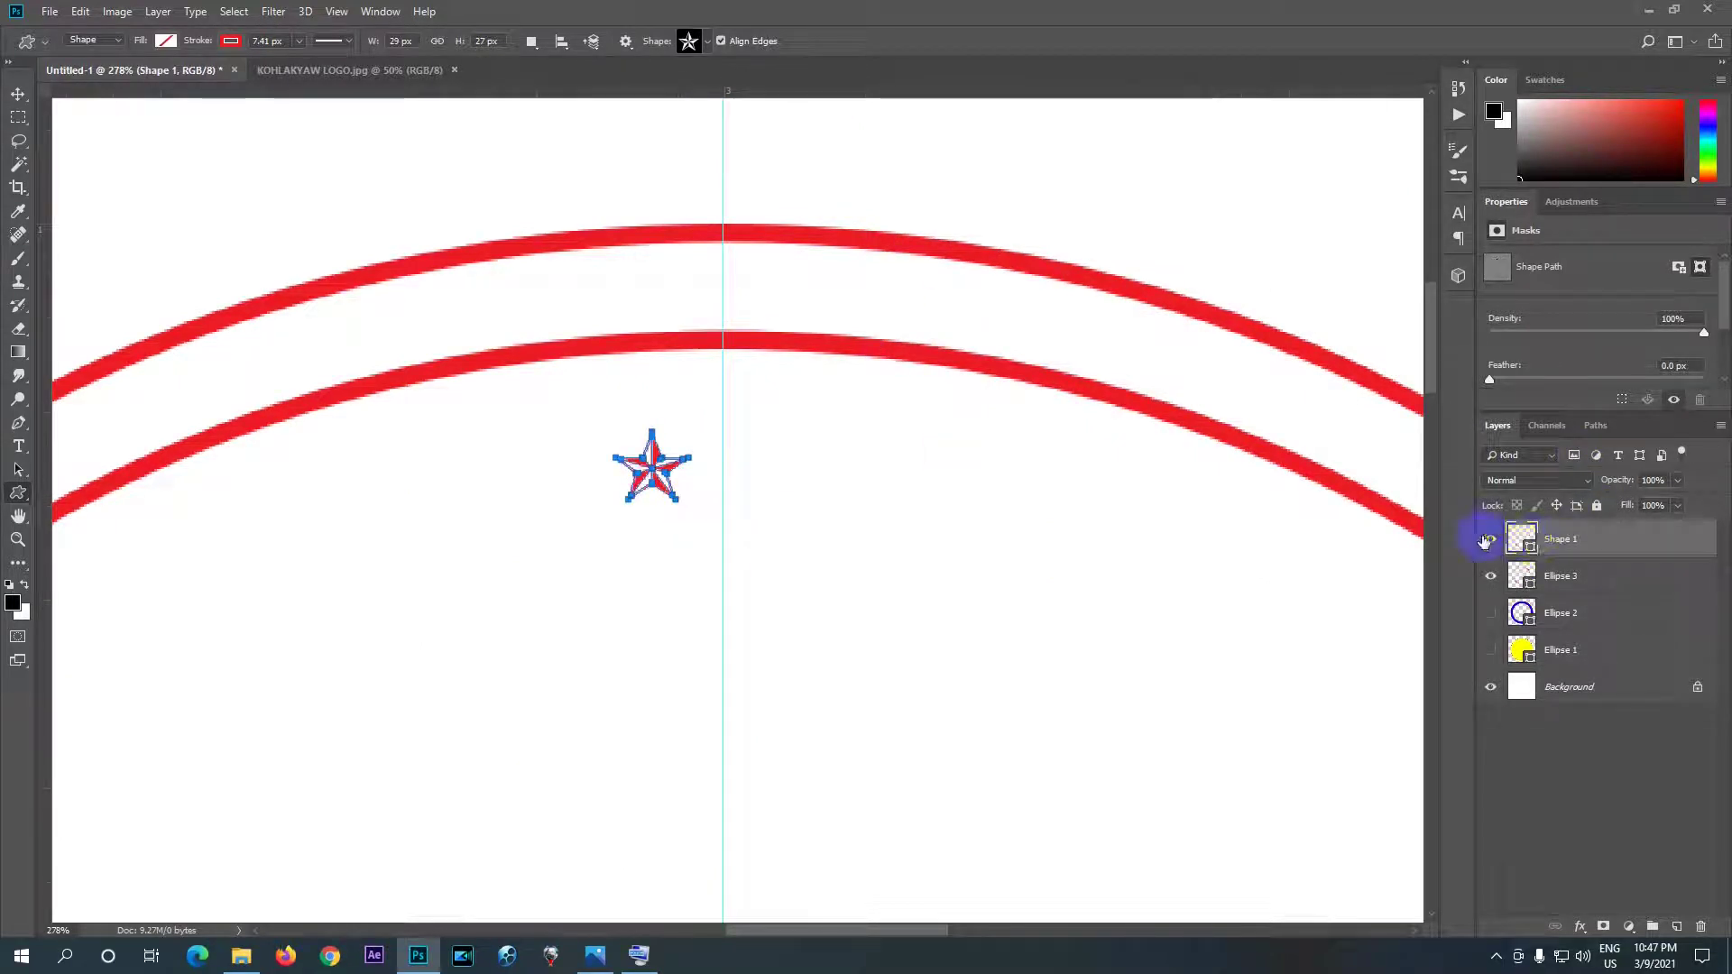
click(1491, 539)
click(1491, 540)
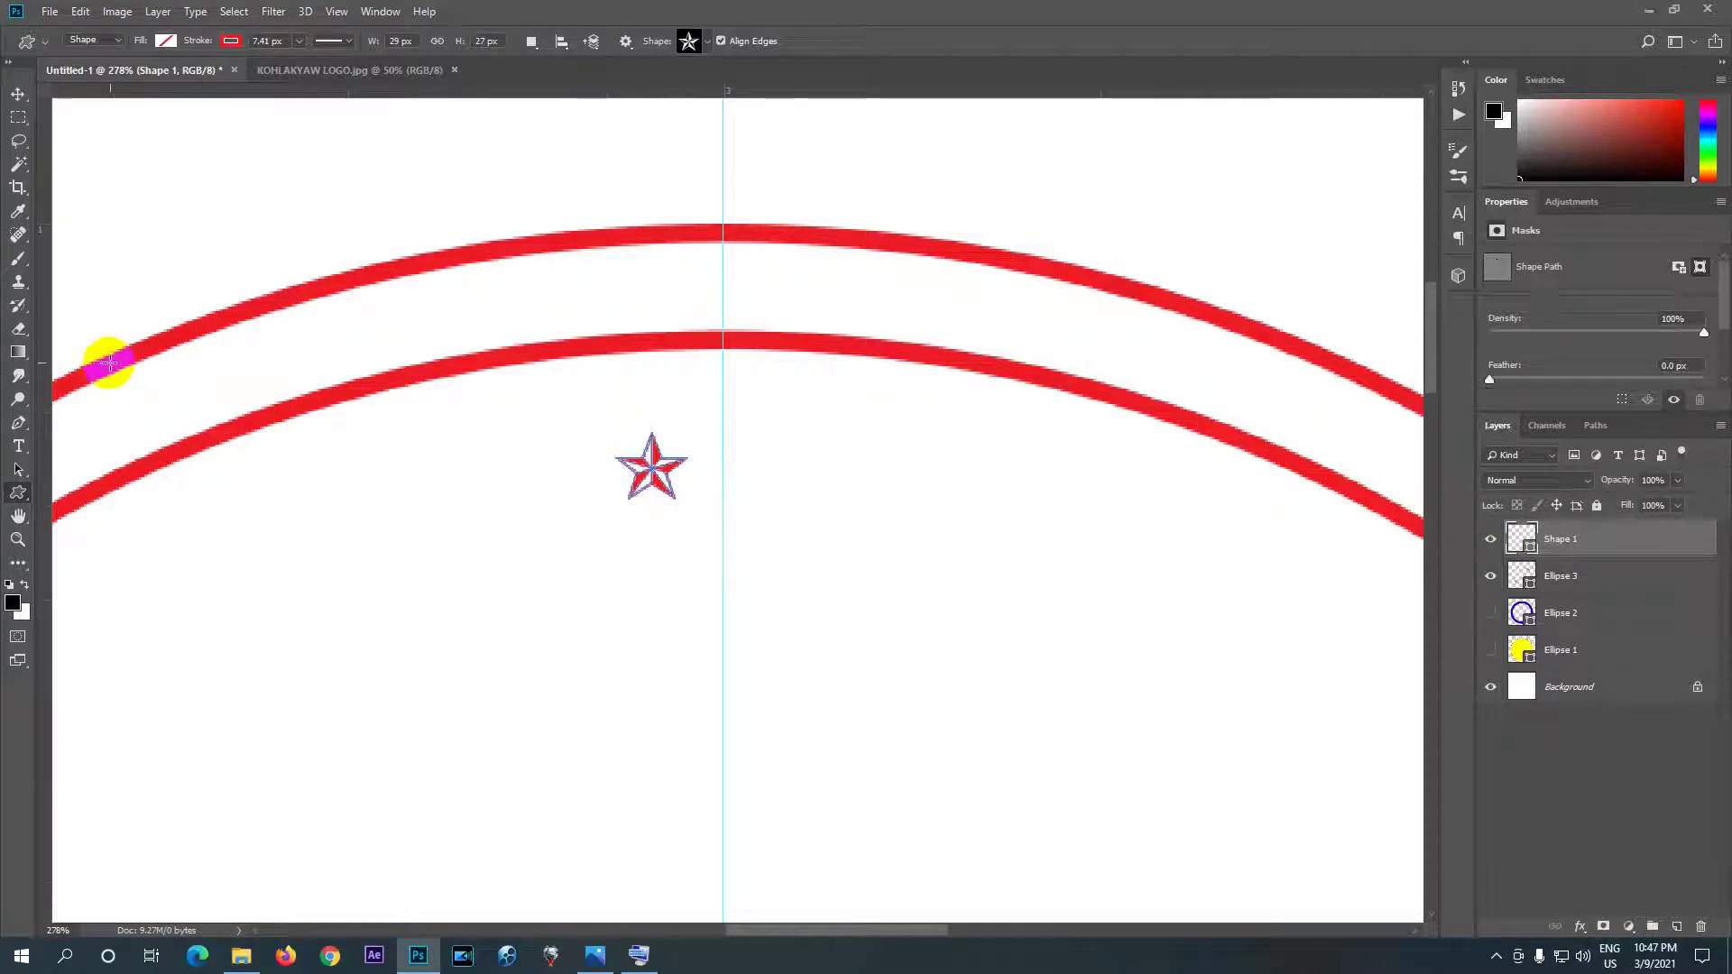
- Nudge the star onto the top of the vertical guide, enlarge it to about 124%, and commit
key(ctrl+t)
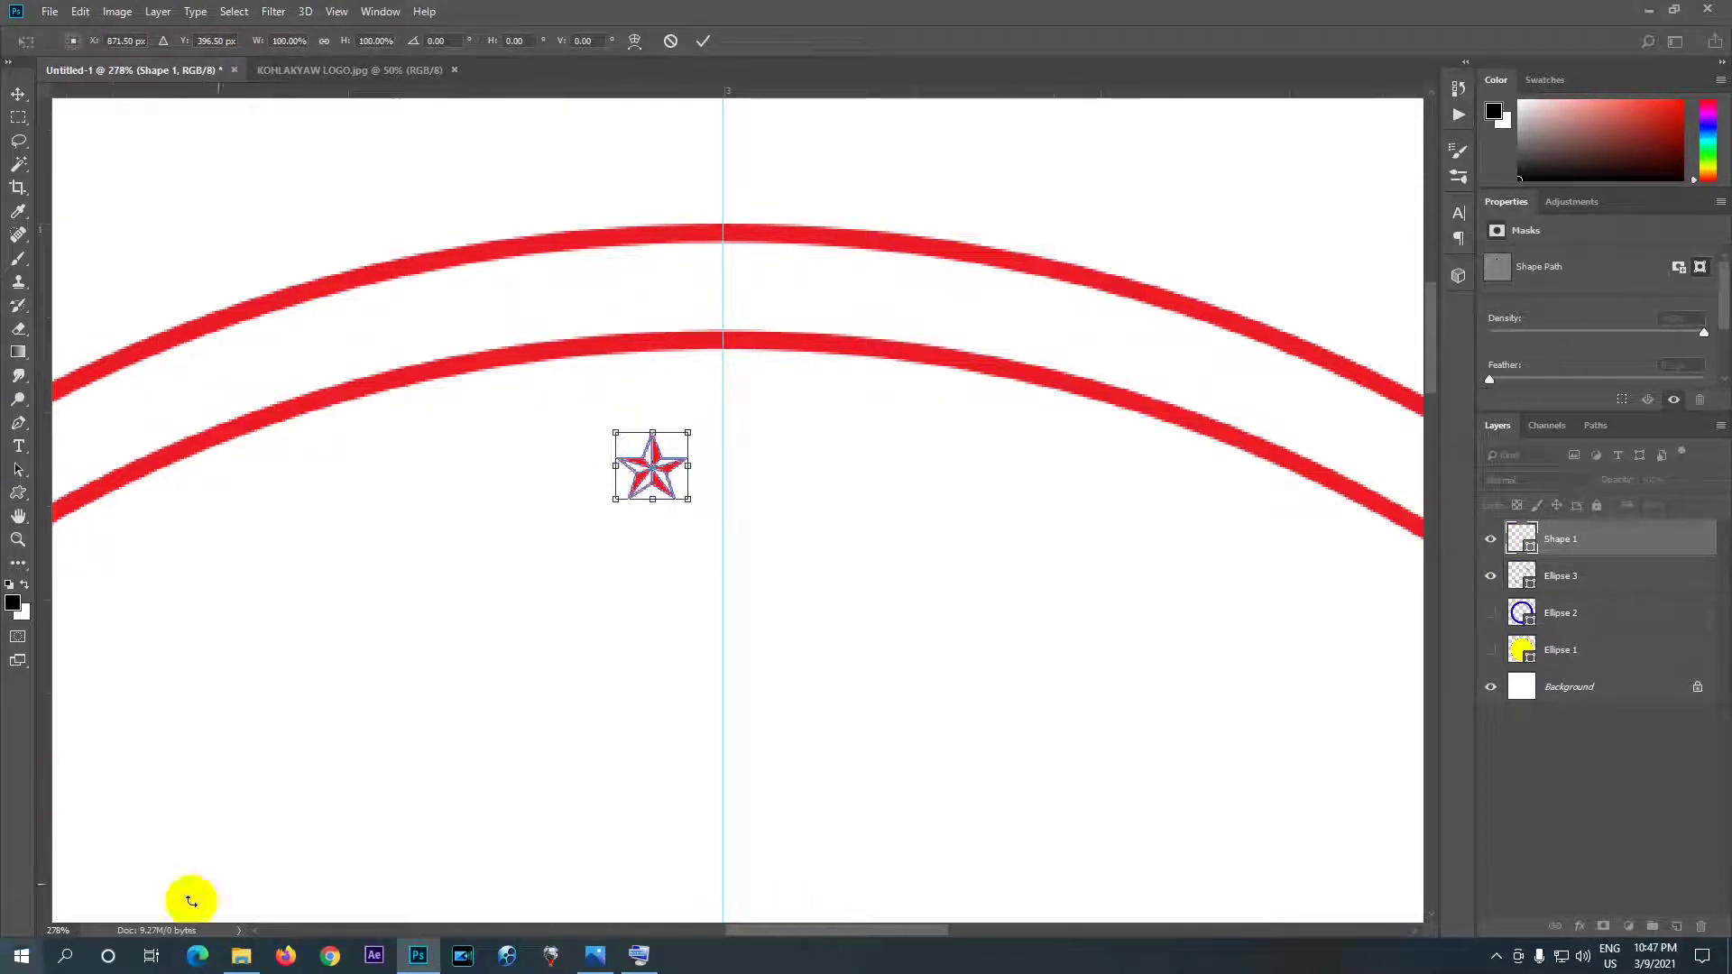
key(Up)
key(Up)
key(Up)
key(Up)
key(Up)
key(Up)
key(Up)
key(Up)
key(Up)
key(Up)
key(Up)
key(Up)
key(Up)
key(Up)
key(Up)
key(Up)
key(Up)
key(Up)
key(Up)
key(Up)
key(Up)
key(Up)
key(Up)
key(Up)
key(Up)
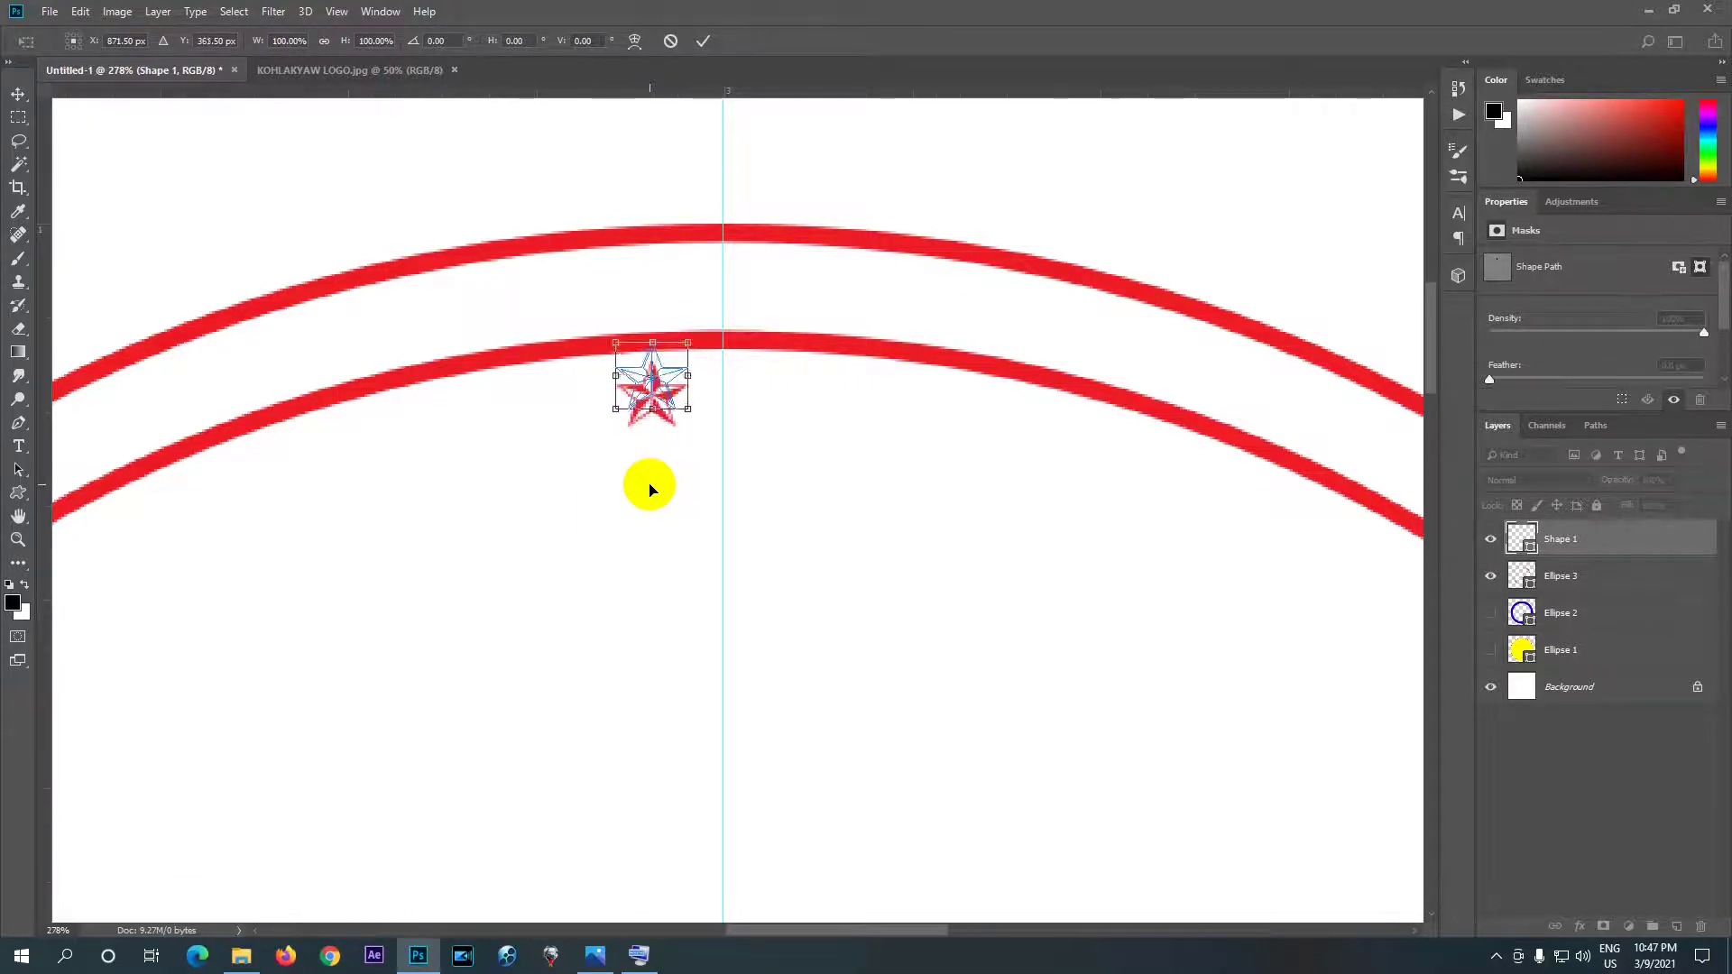
key(Up)
key(Up)
key(Up)
key(Up)
key(Right)
key(Right)
key(Right)
key(Right)
key(Right)
key(Right)
key(Right)
key(Right)
key(Right)
key(Right)
key(Right)
key(Right)
key(Right)
key(Right)
key(Right)
key(Right)
key(Right)
key(Right)
key(Right)
key(Right)
key(Right)
key(Right)
key(Right)
key(Right)
key(Right)
key(Right)
key(Right)
key(Right)
key(Right)
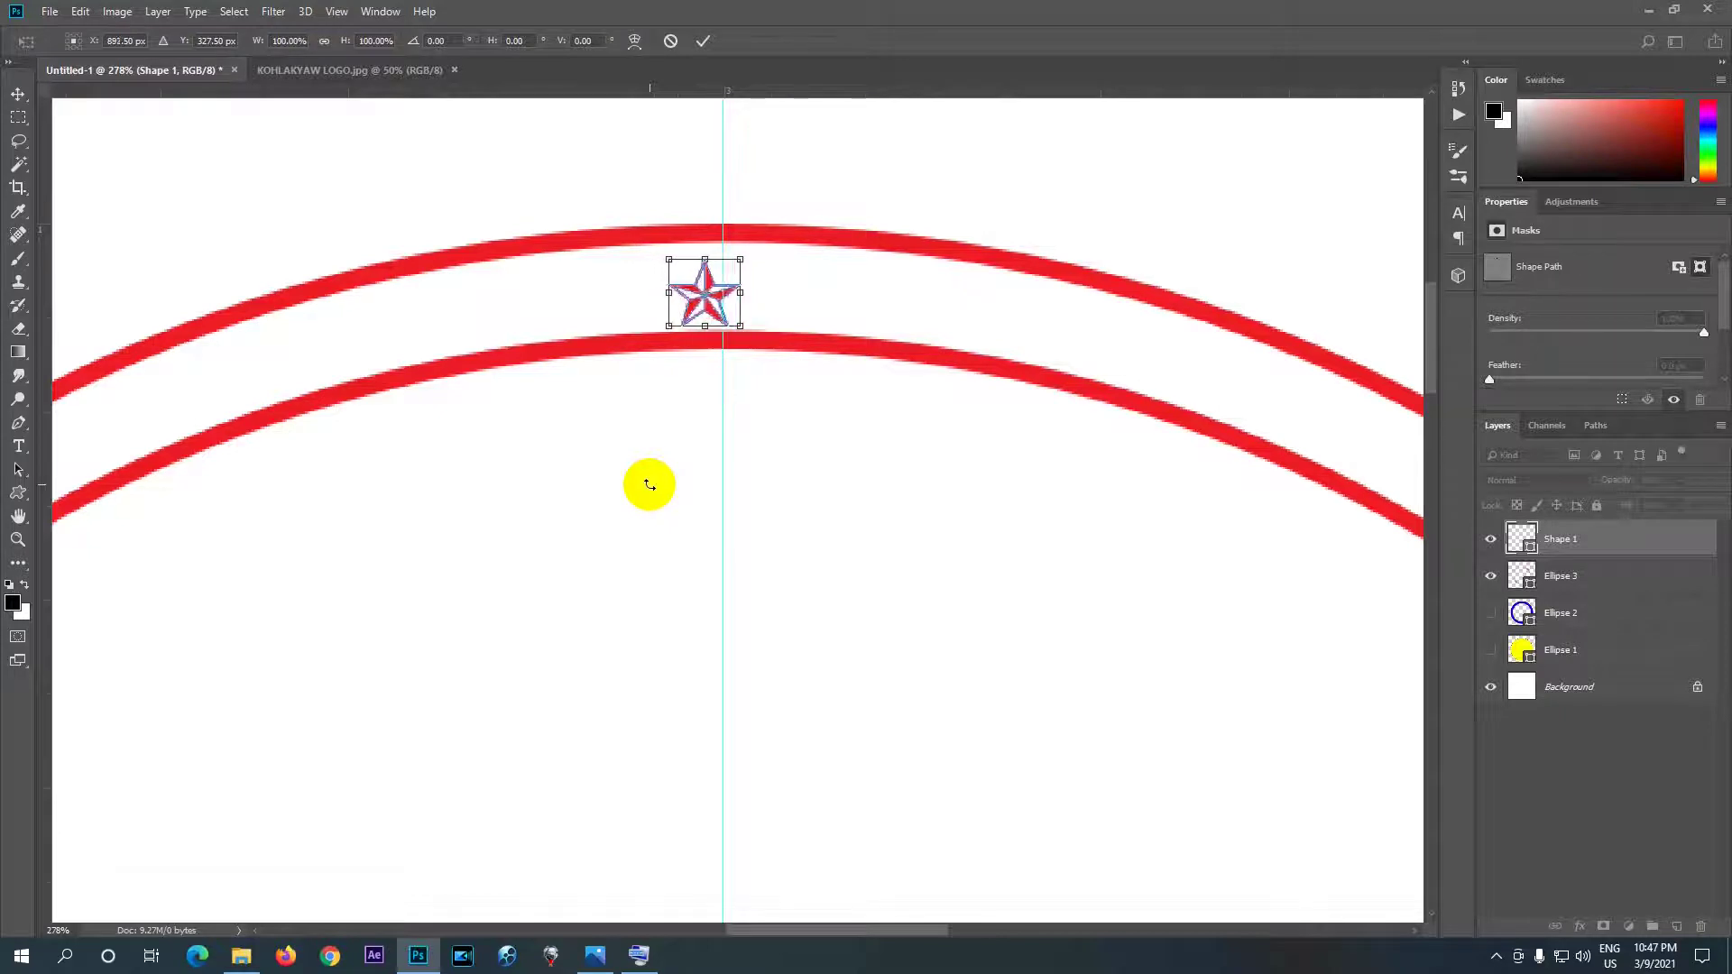
key(Up)
key(Up)
key(Up)
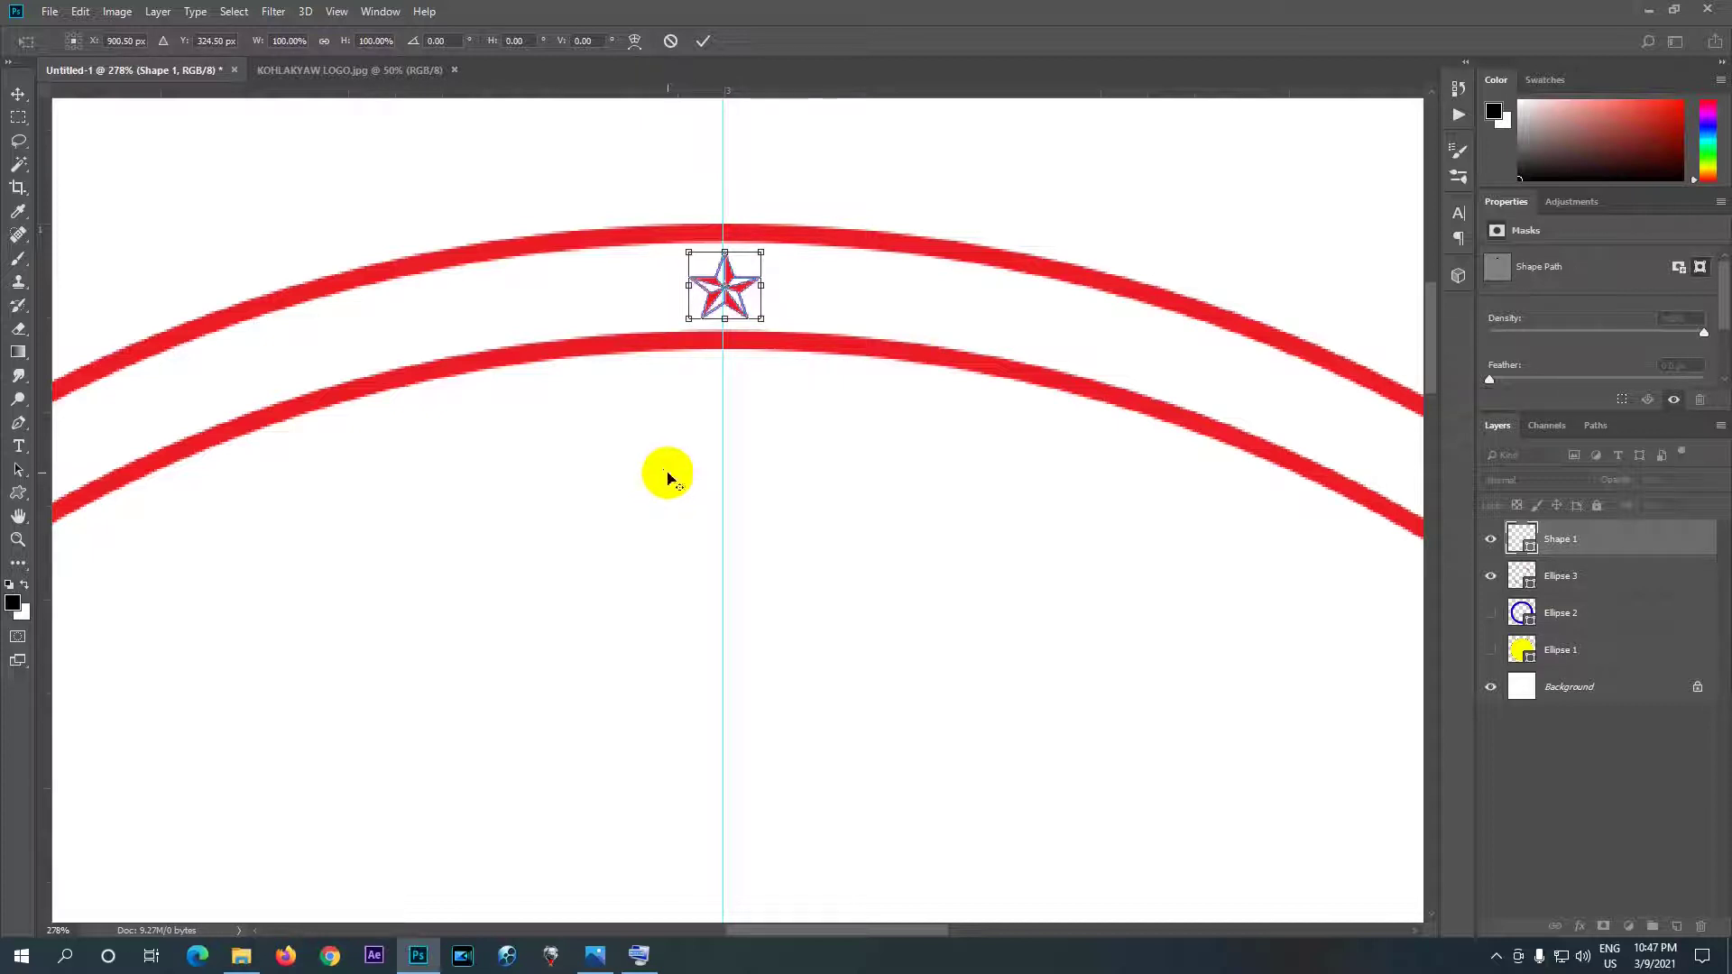
click(762, 319)
drag(763, 320, 772, 330)
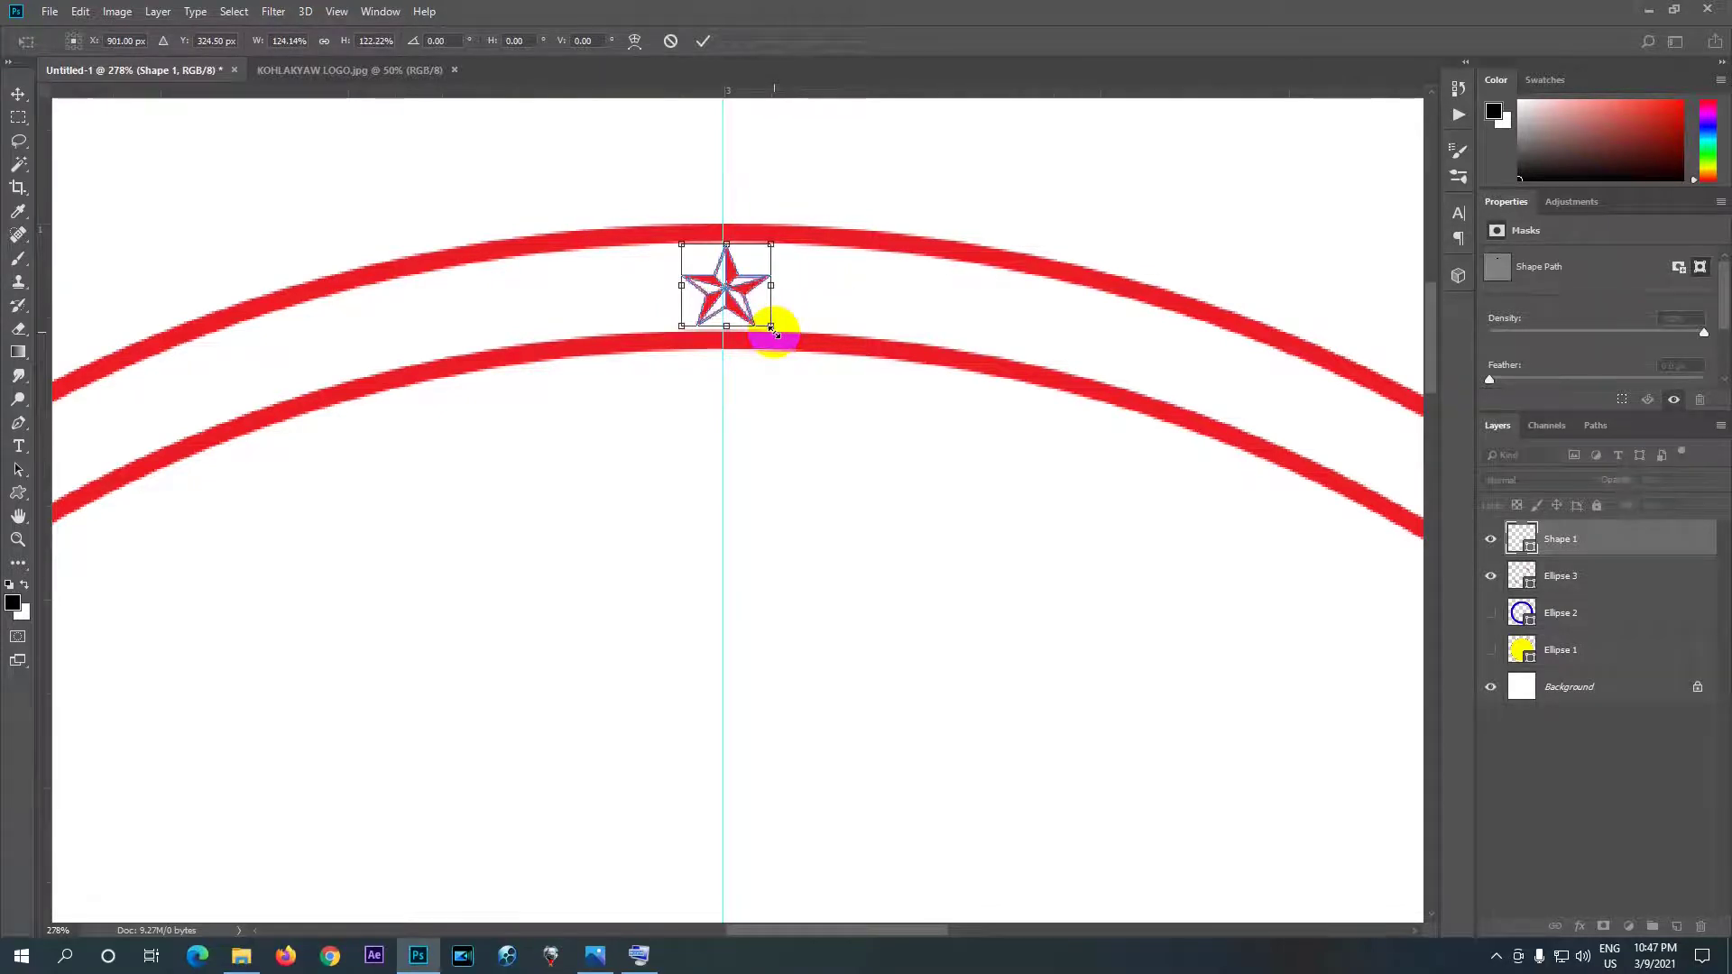
click(704, 41)
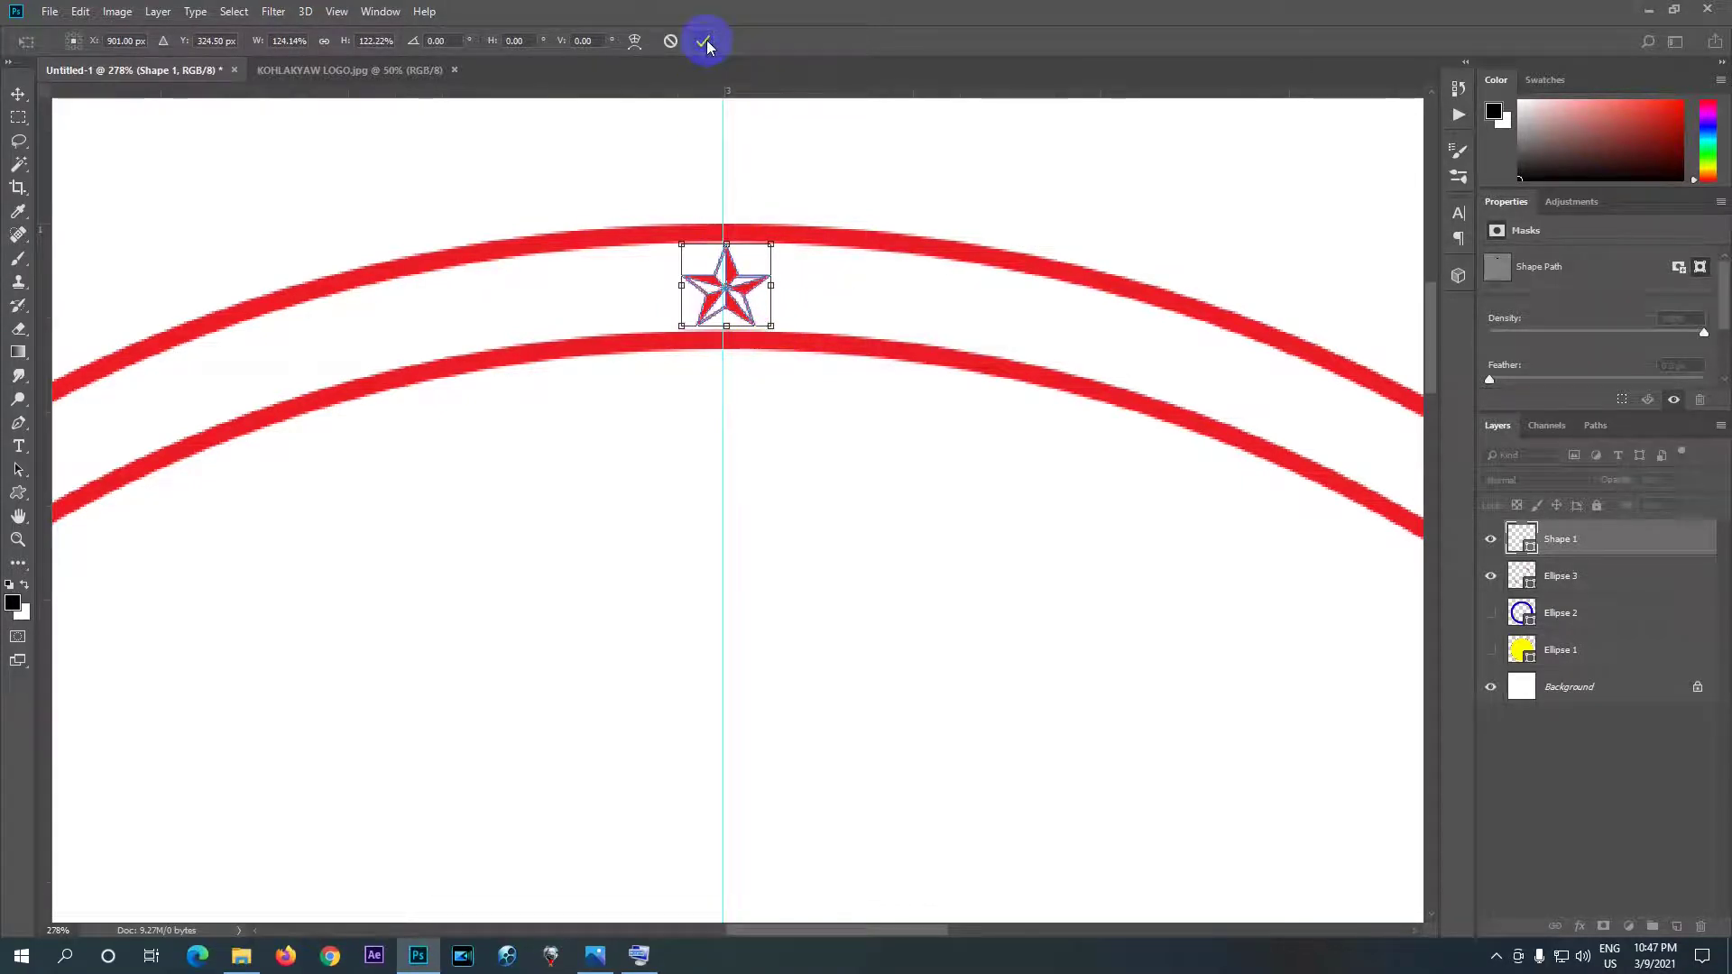
key(Down)
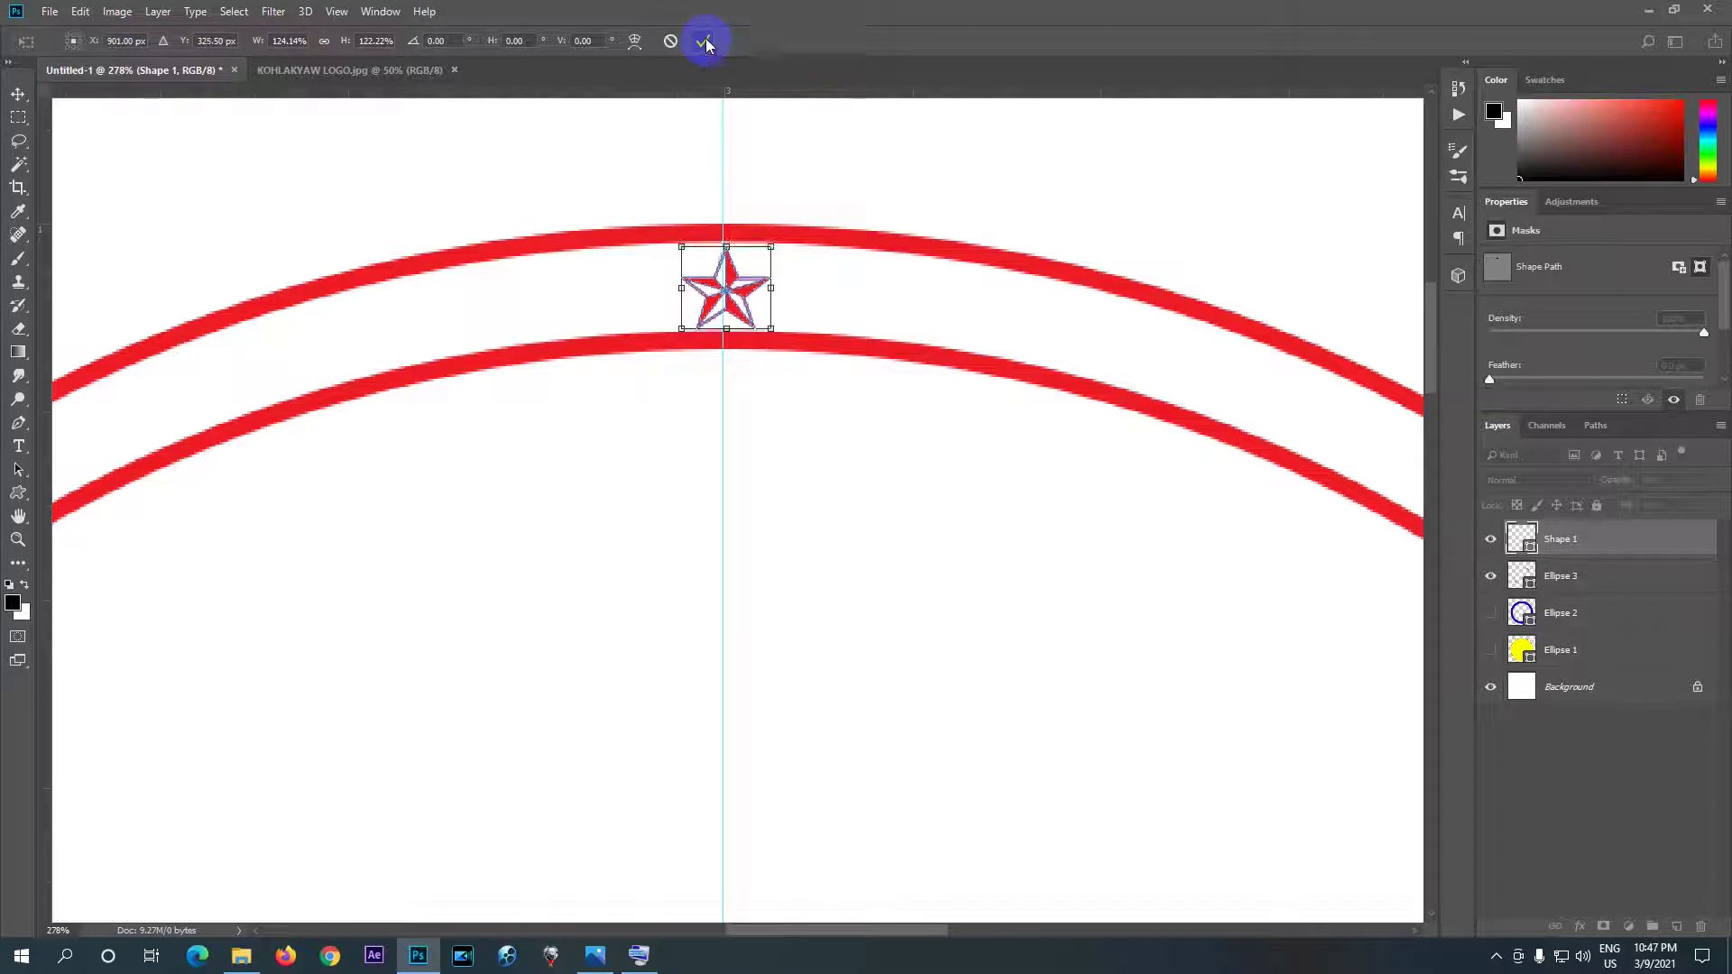
click(706, 41)
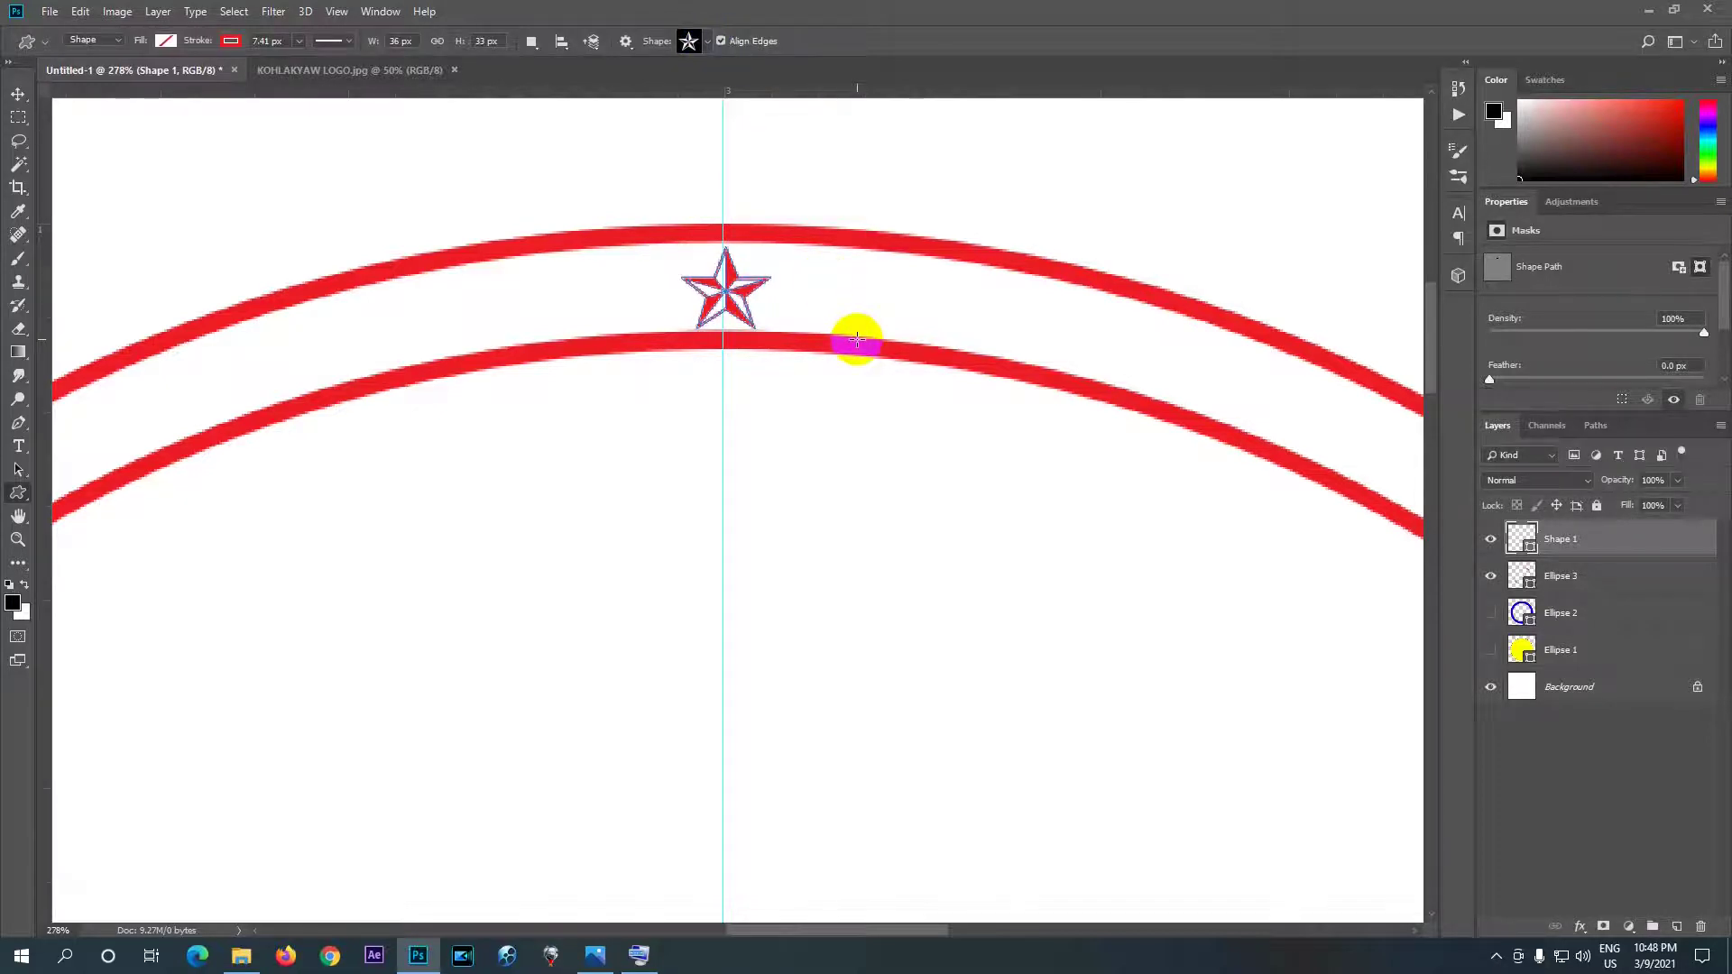
scroll(850, 310, down, 2)
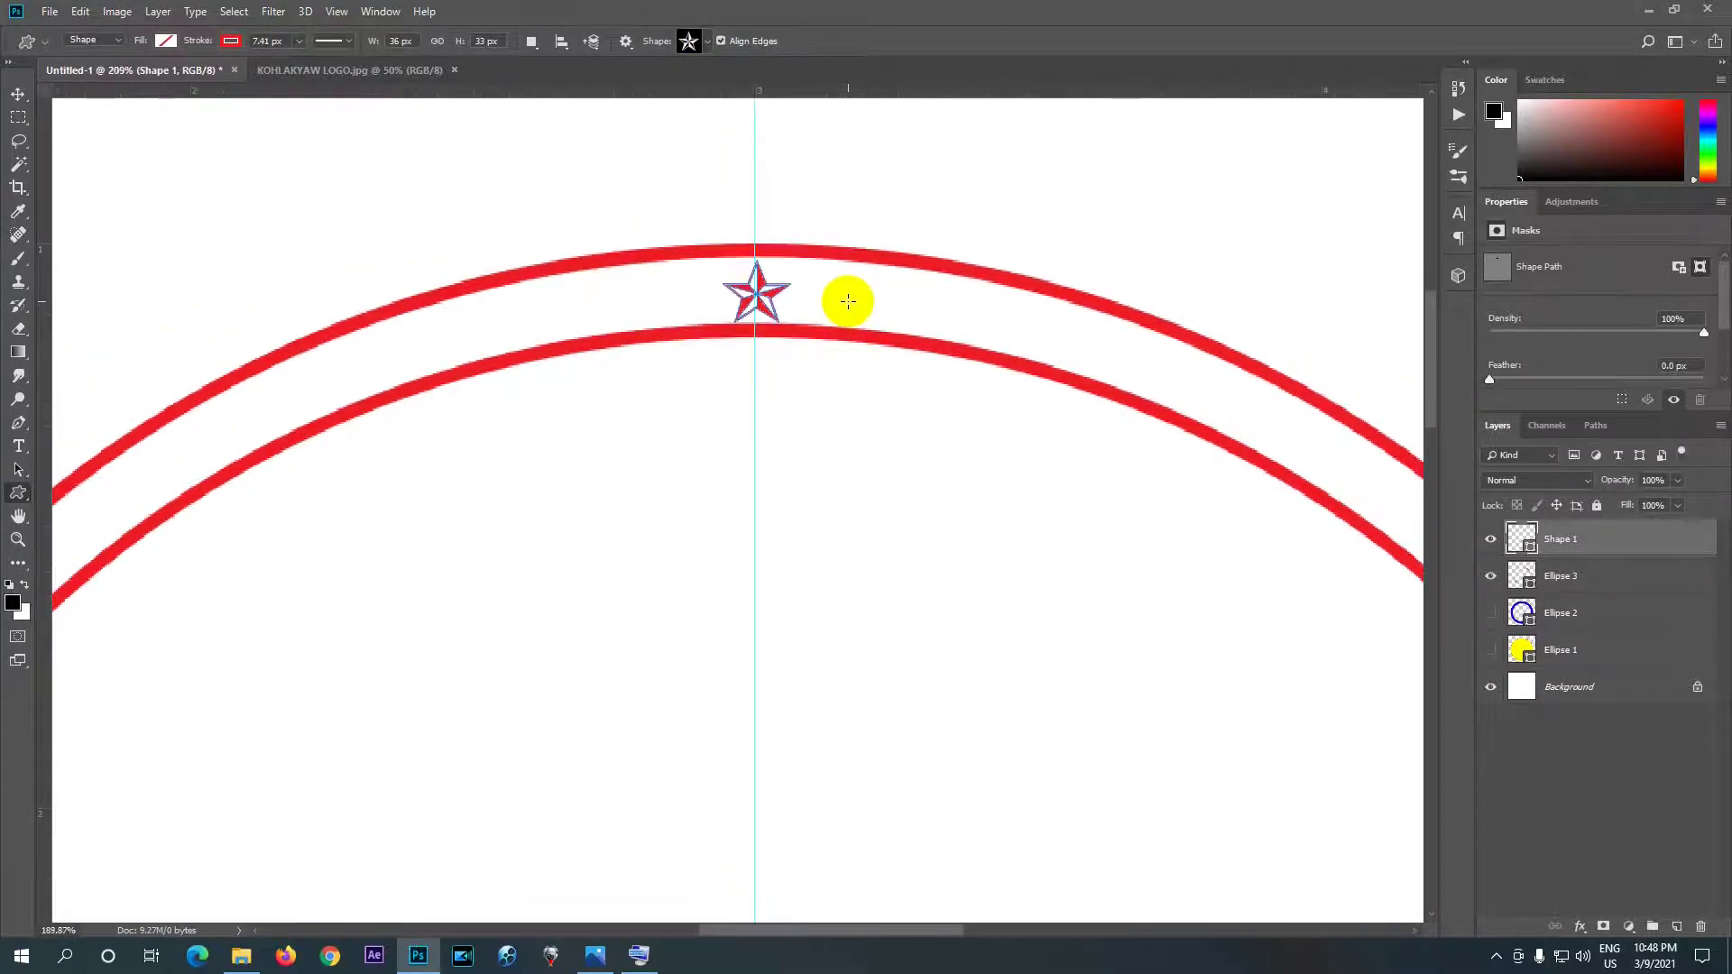
scroll(848, 302, down, 4)
scroll(848, 309, up, 4)
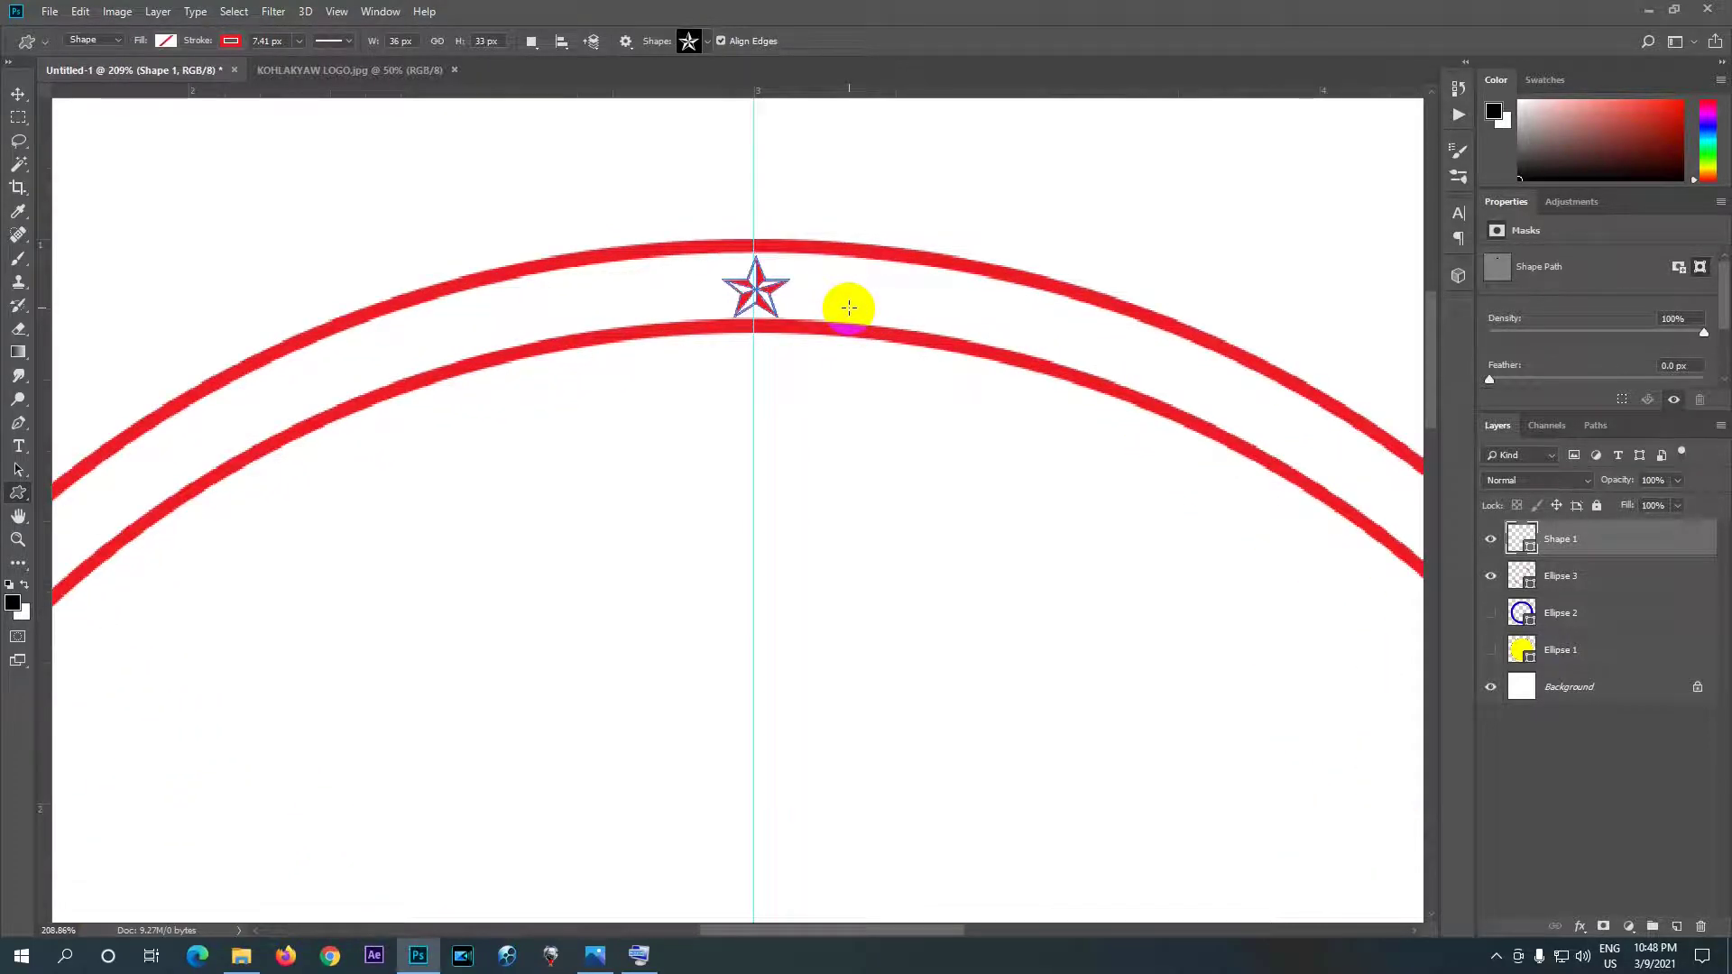
scroll(848, 308, down, 6)
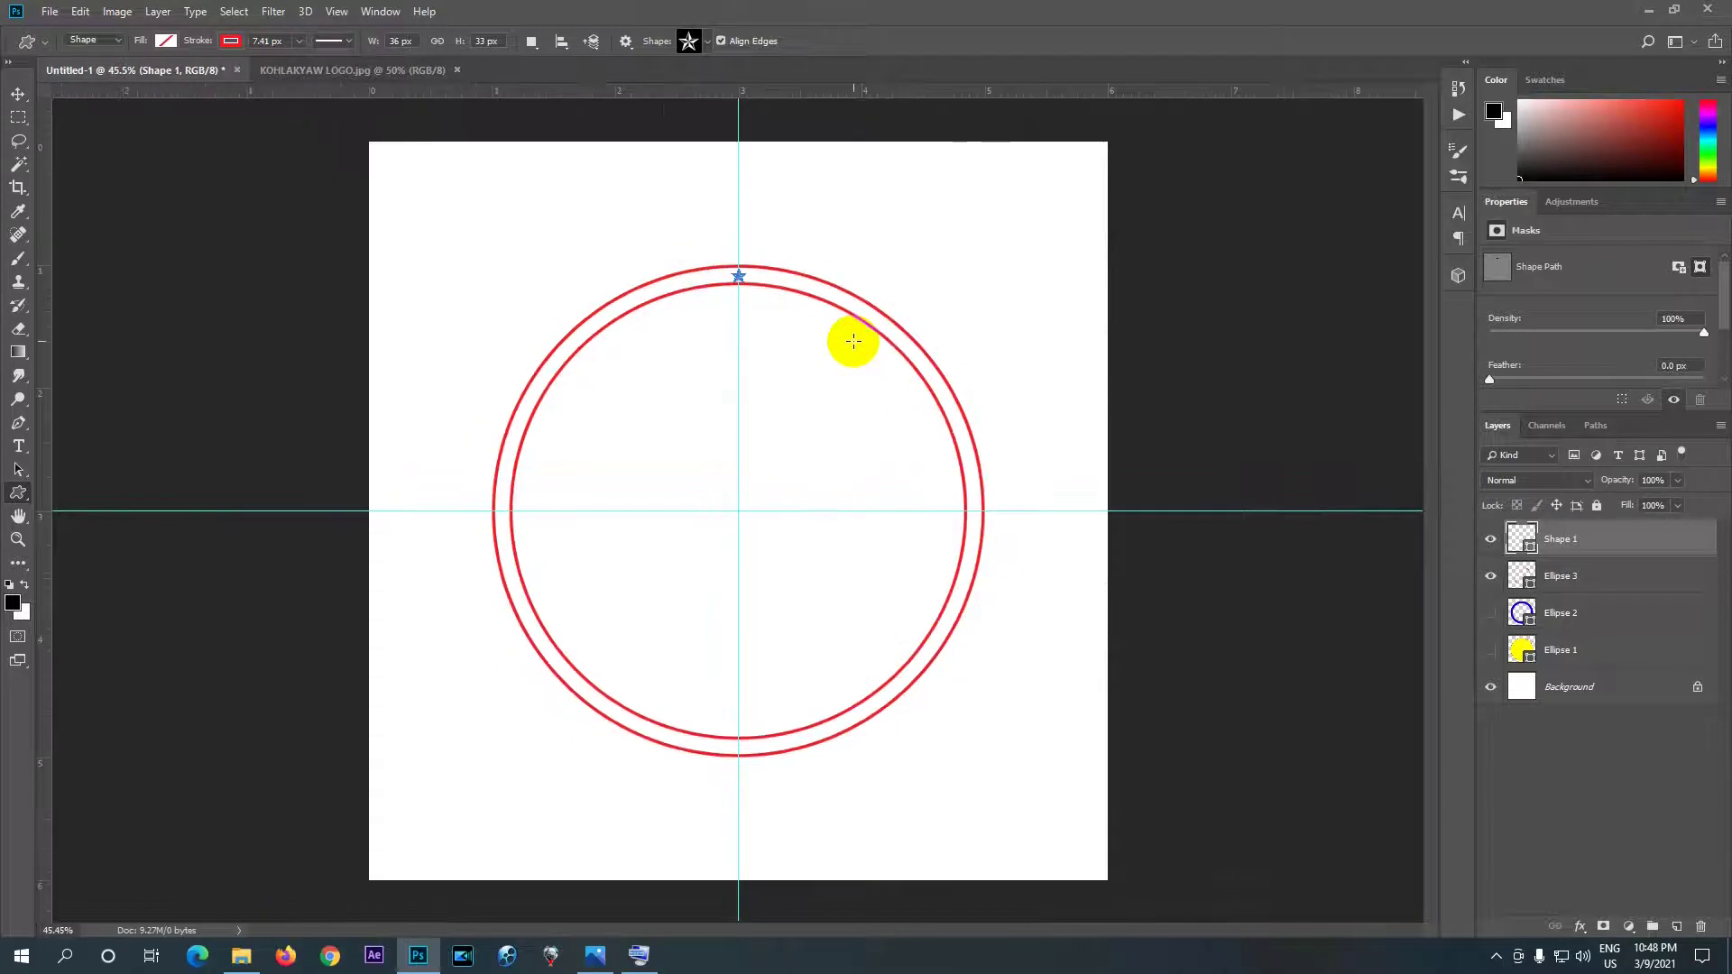
scroll(792, 275, up, 1)
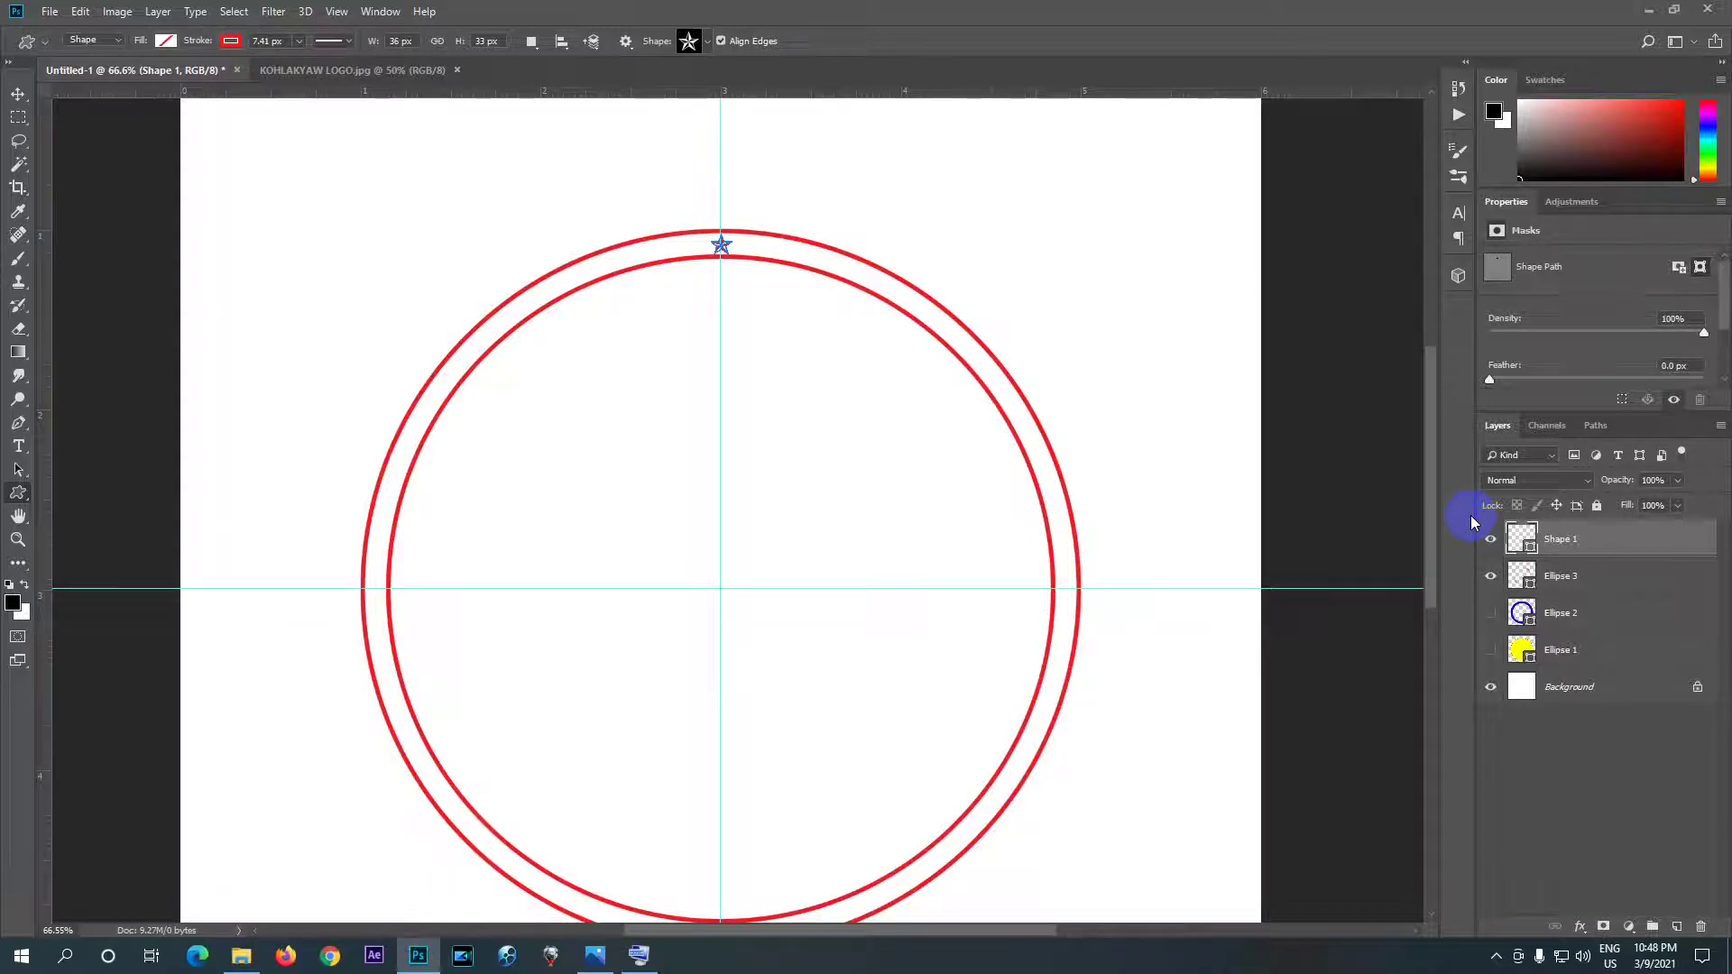
key(ctrl+t)
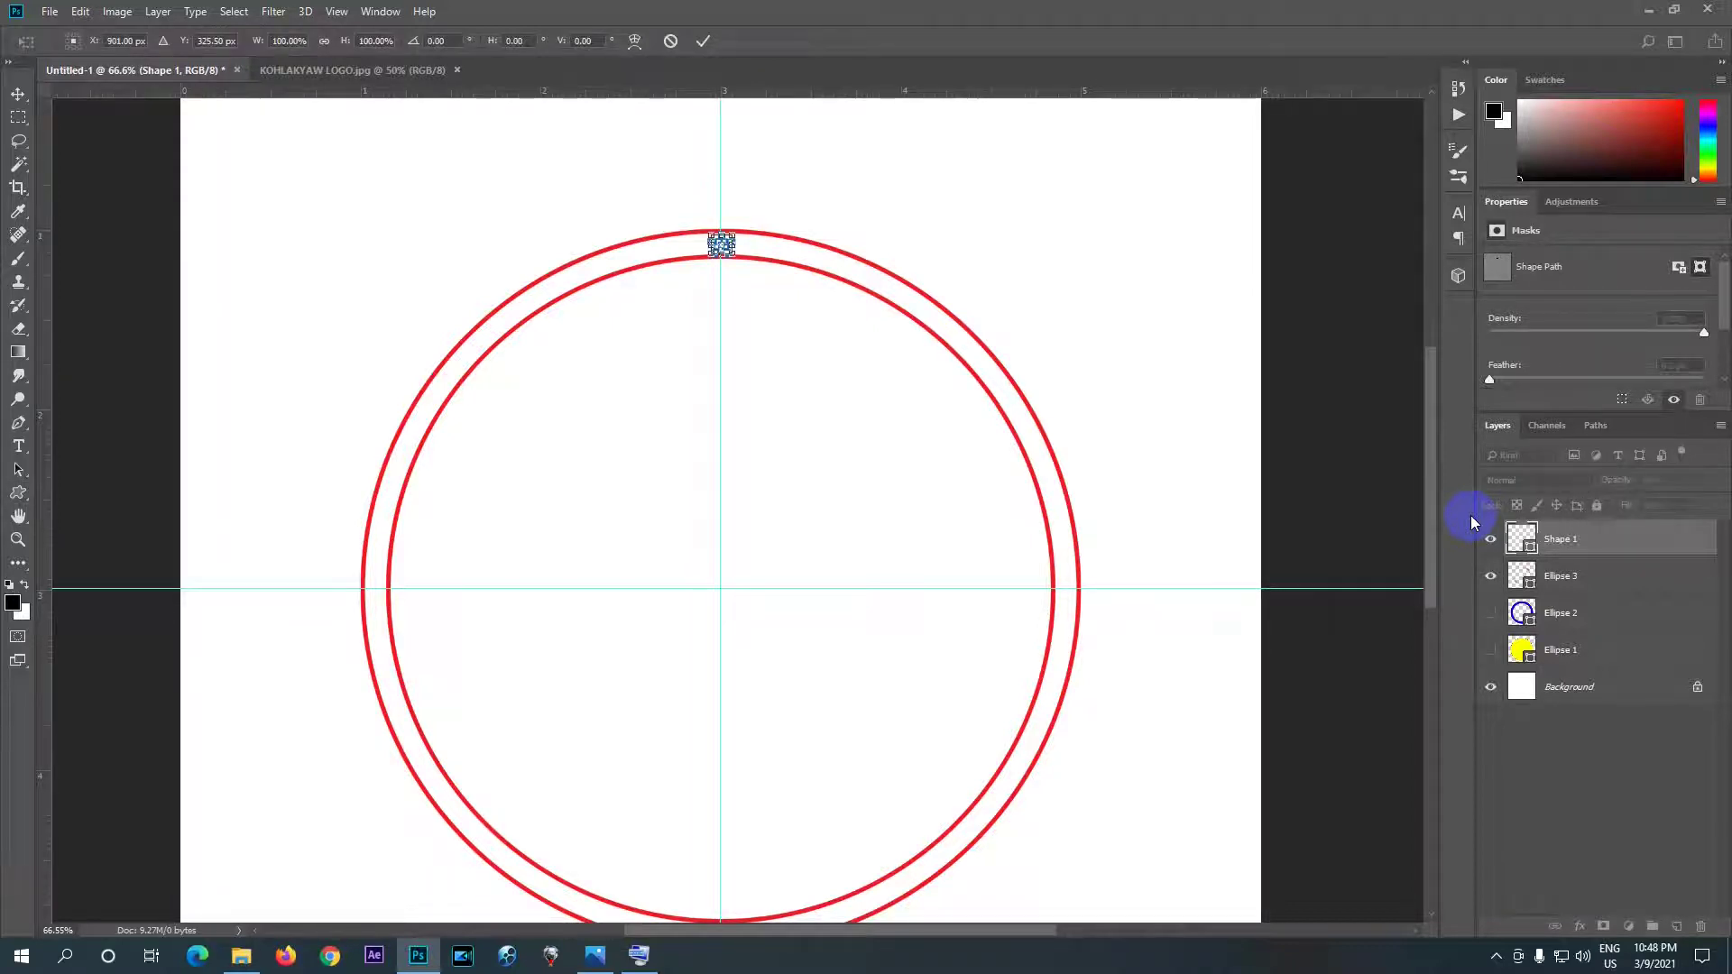
scroll(754, 225, up, 3)
scroll(704, 216, up, 5)
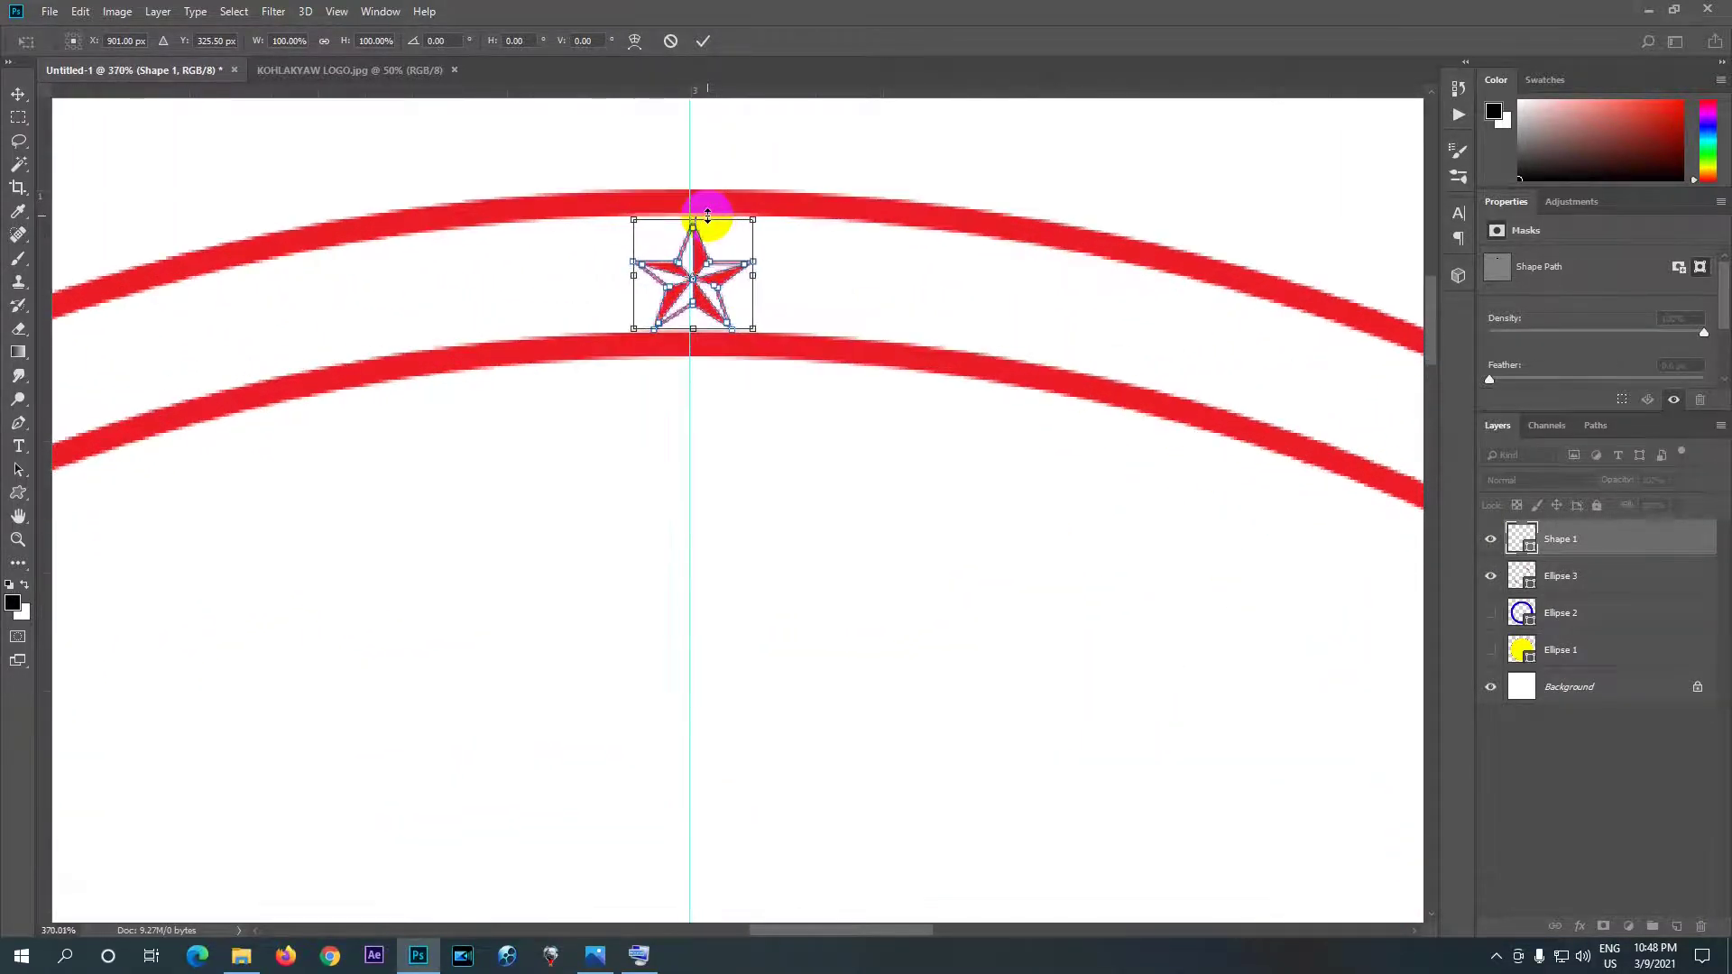
scroll(693, 283, up, 1)
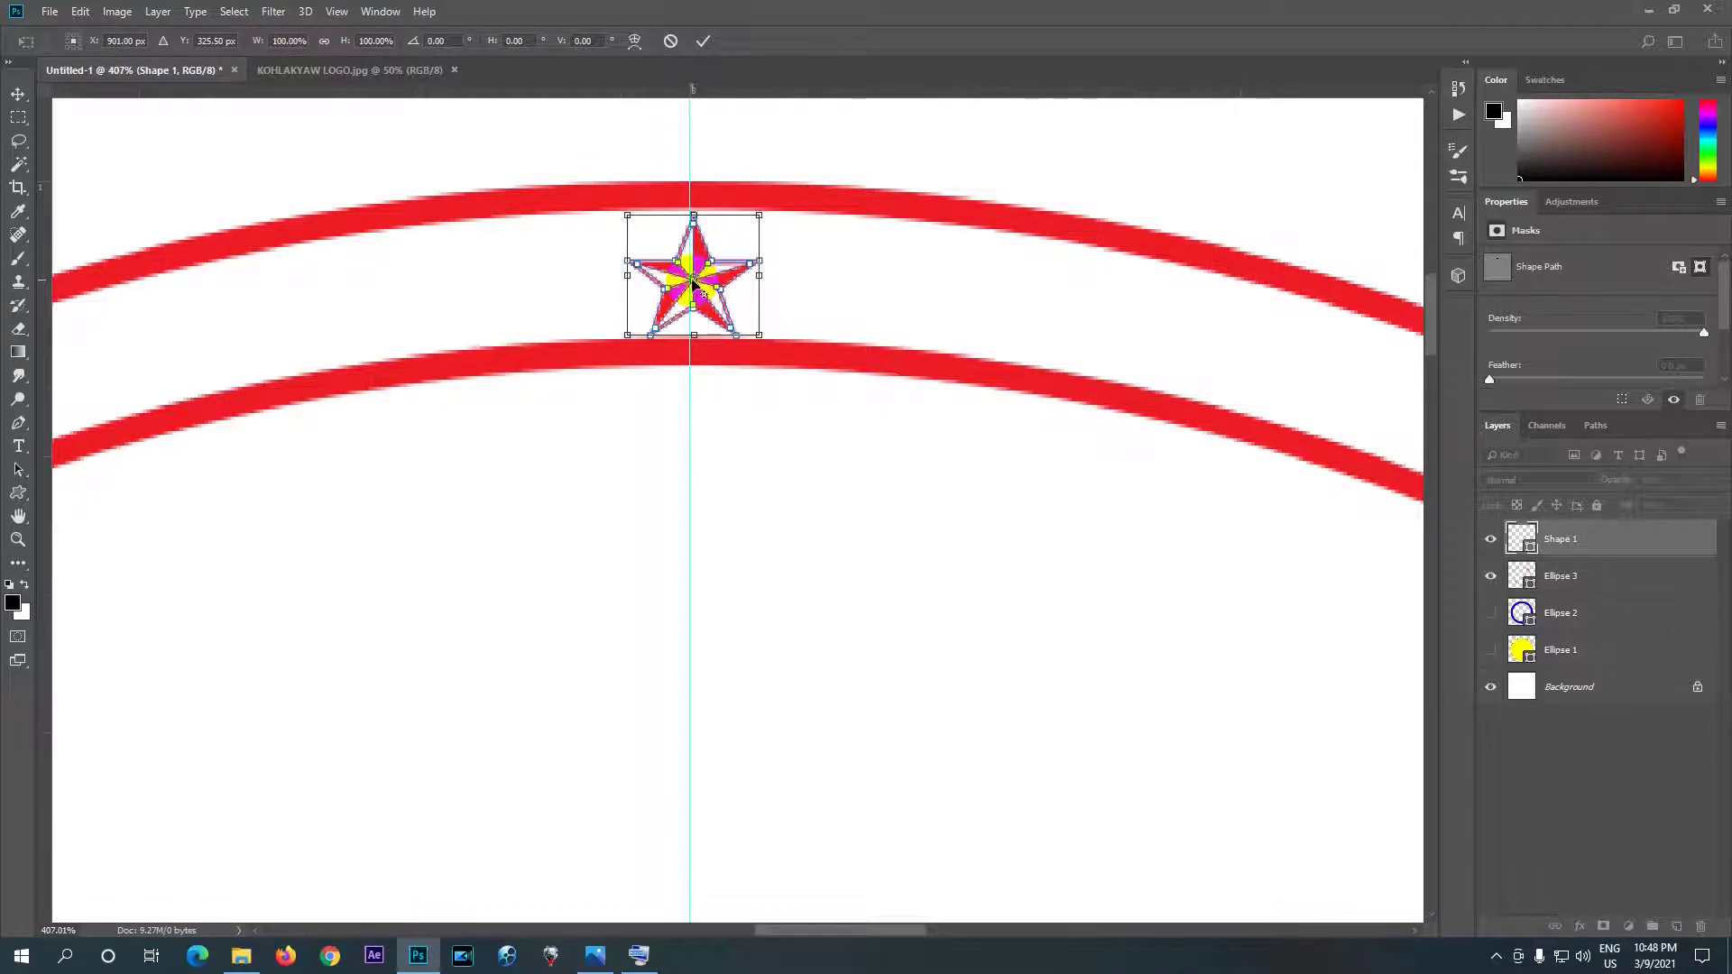
mouse_move(693, 282)
mouse_down()
mouse_move(693, 336)
mouse_move(693, 287)
mouse_up()
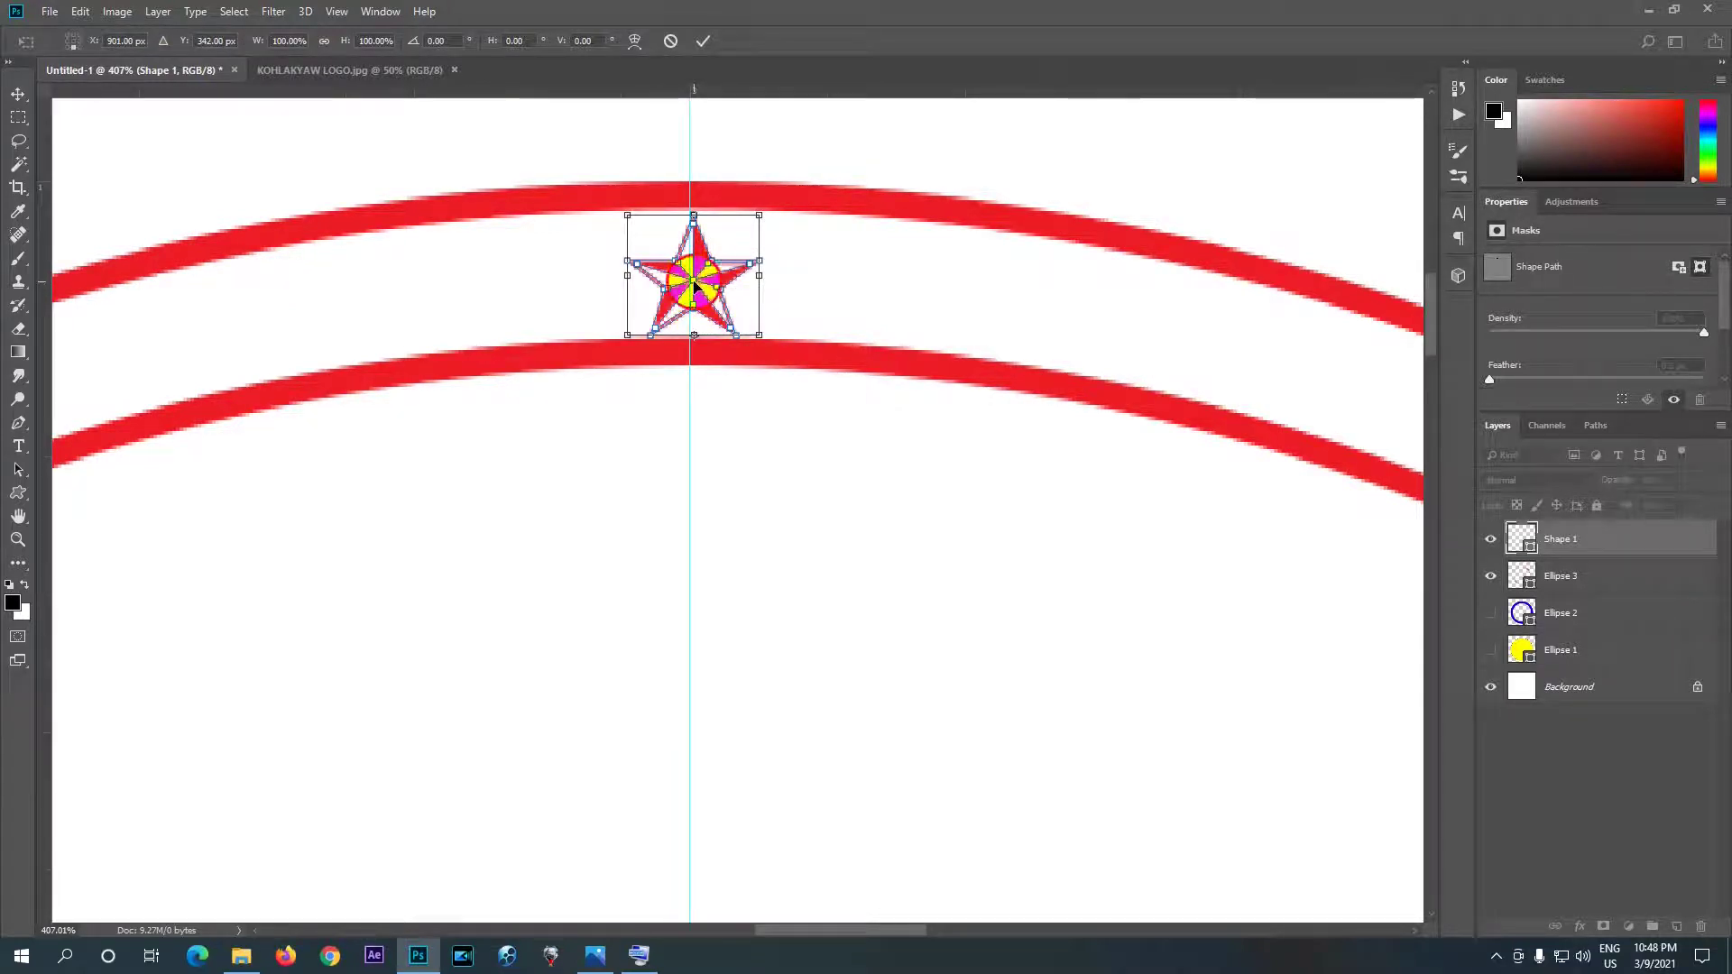
drag(694, 286, 830, 284)
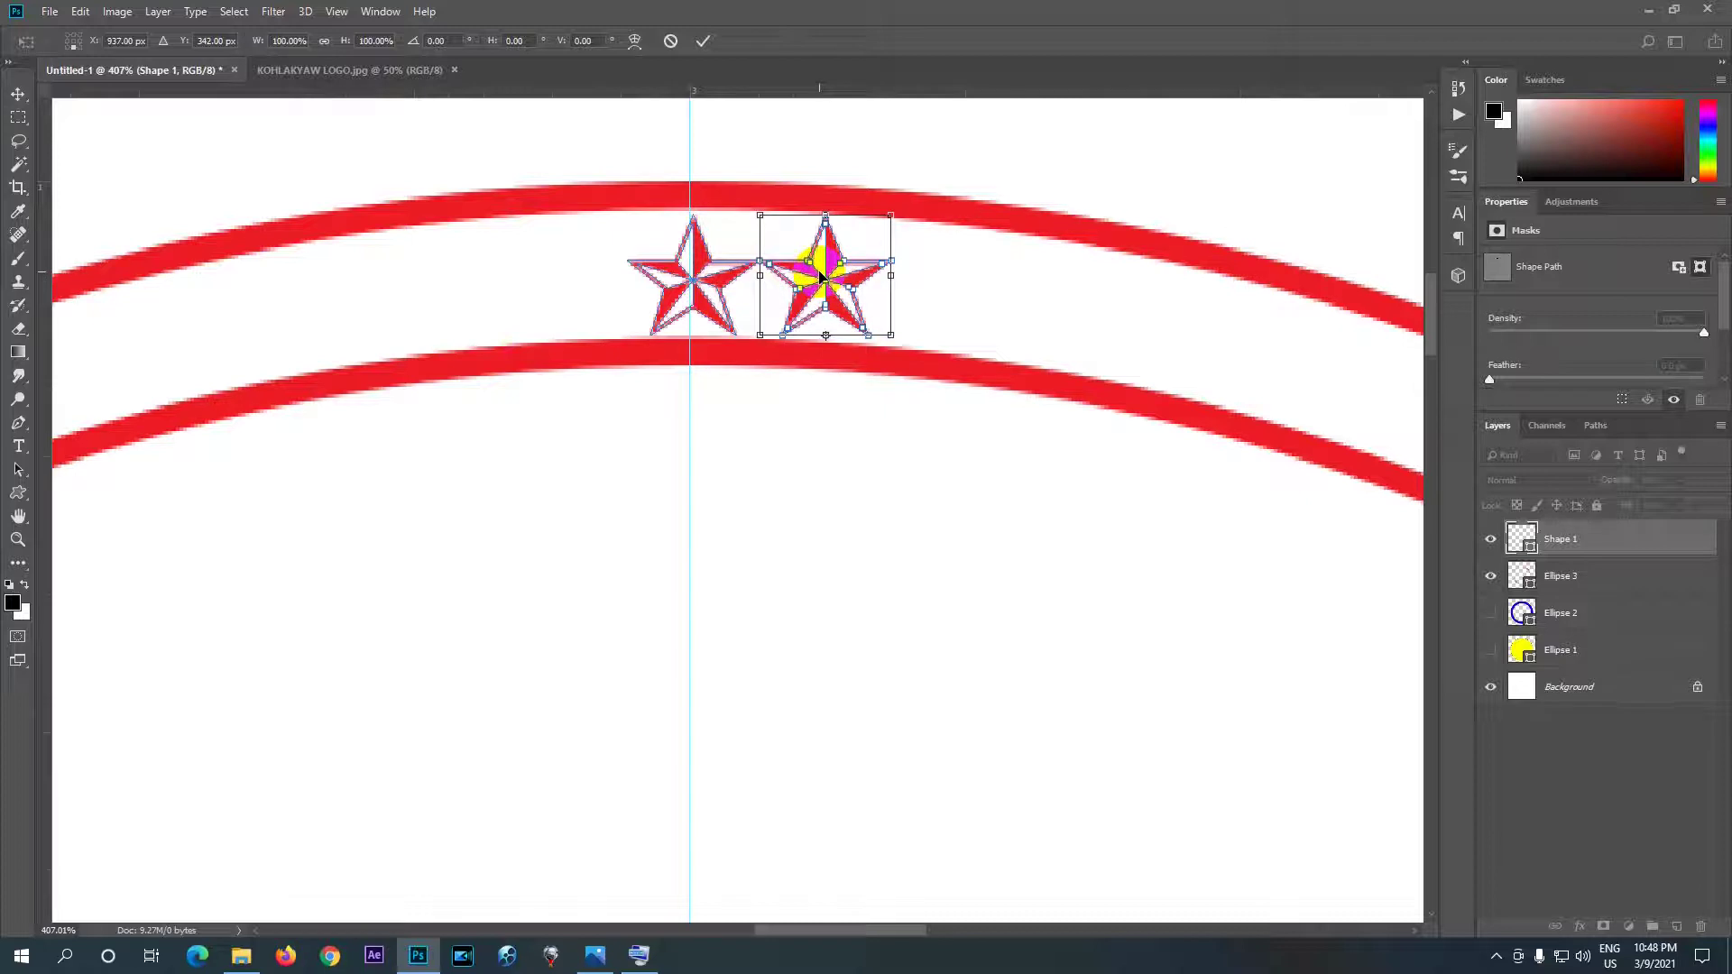
key(Return)
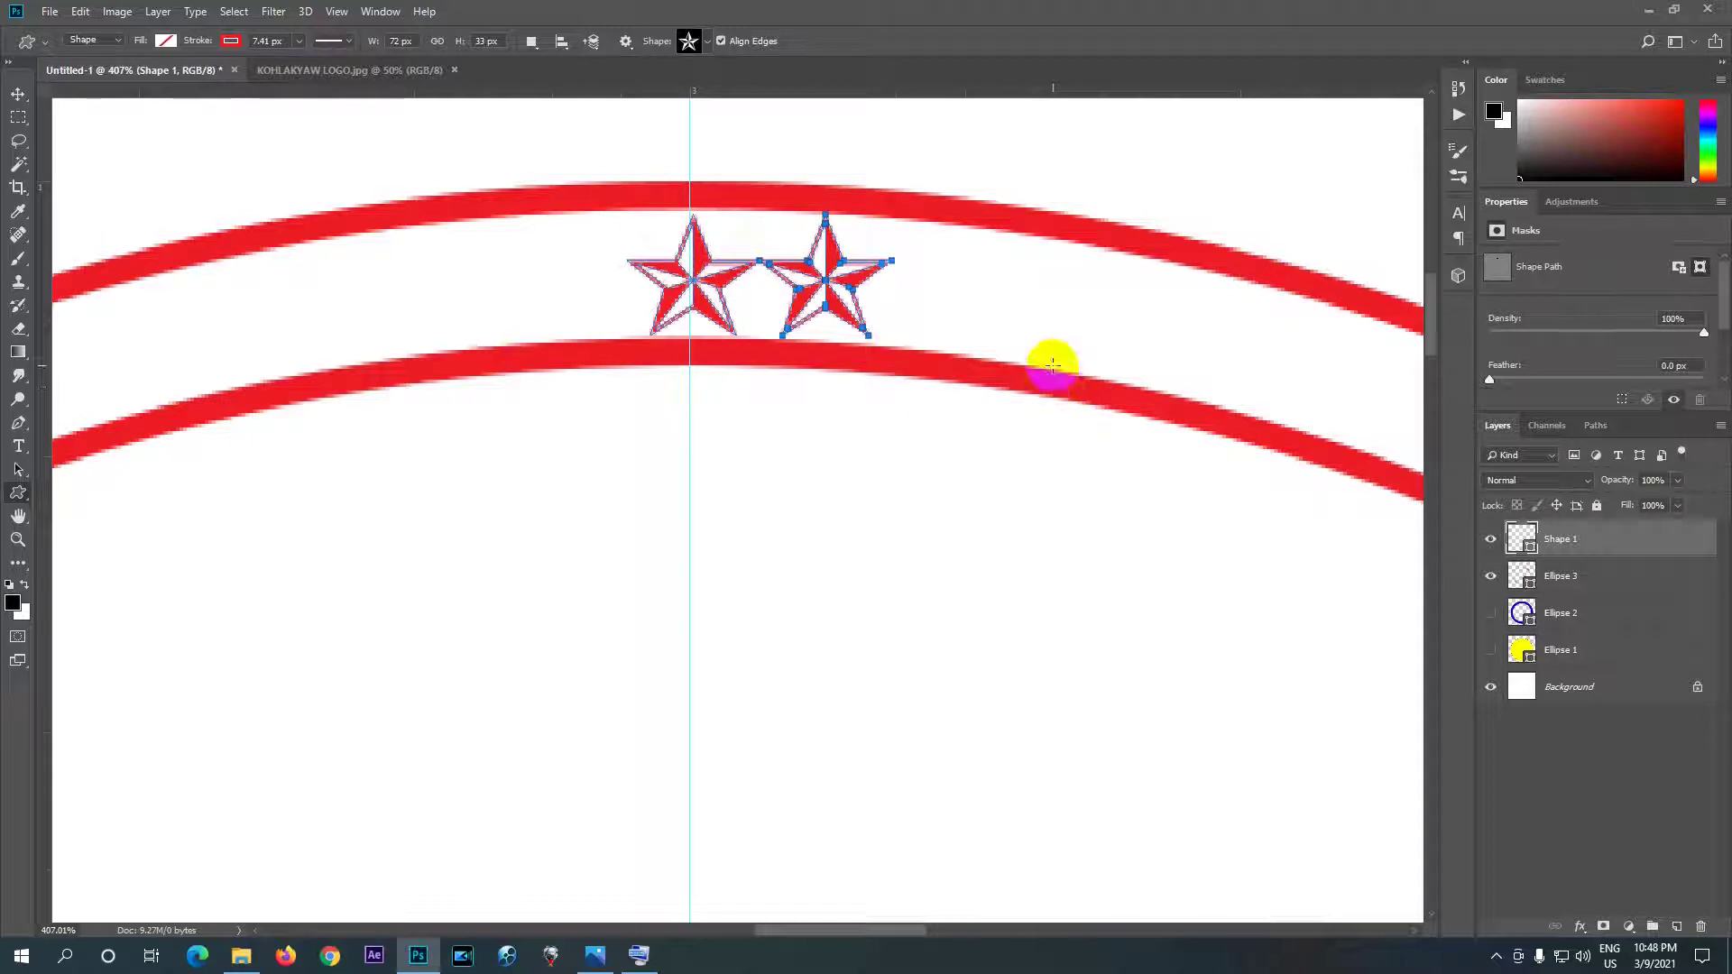
key(ctrl+z)
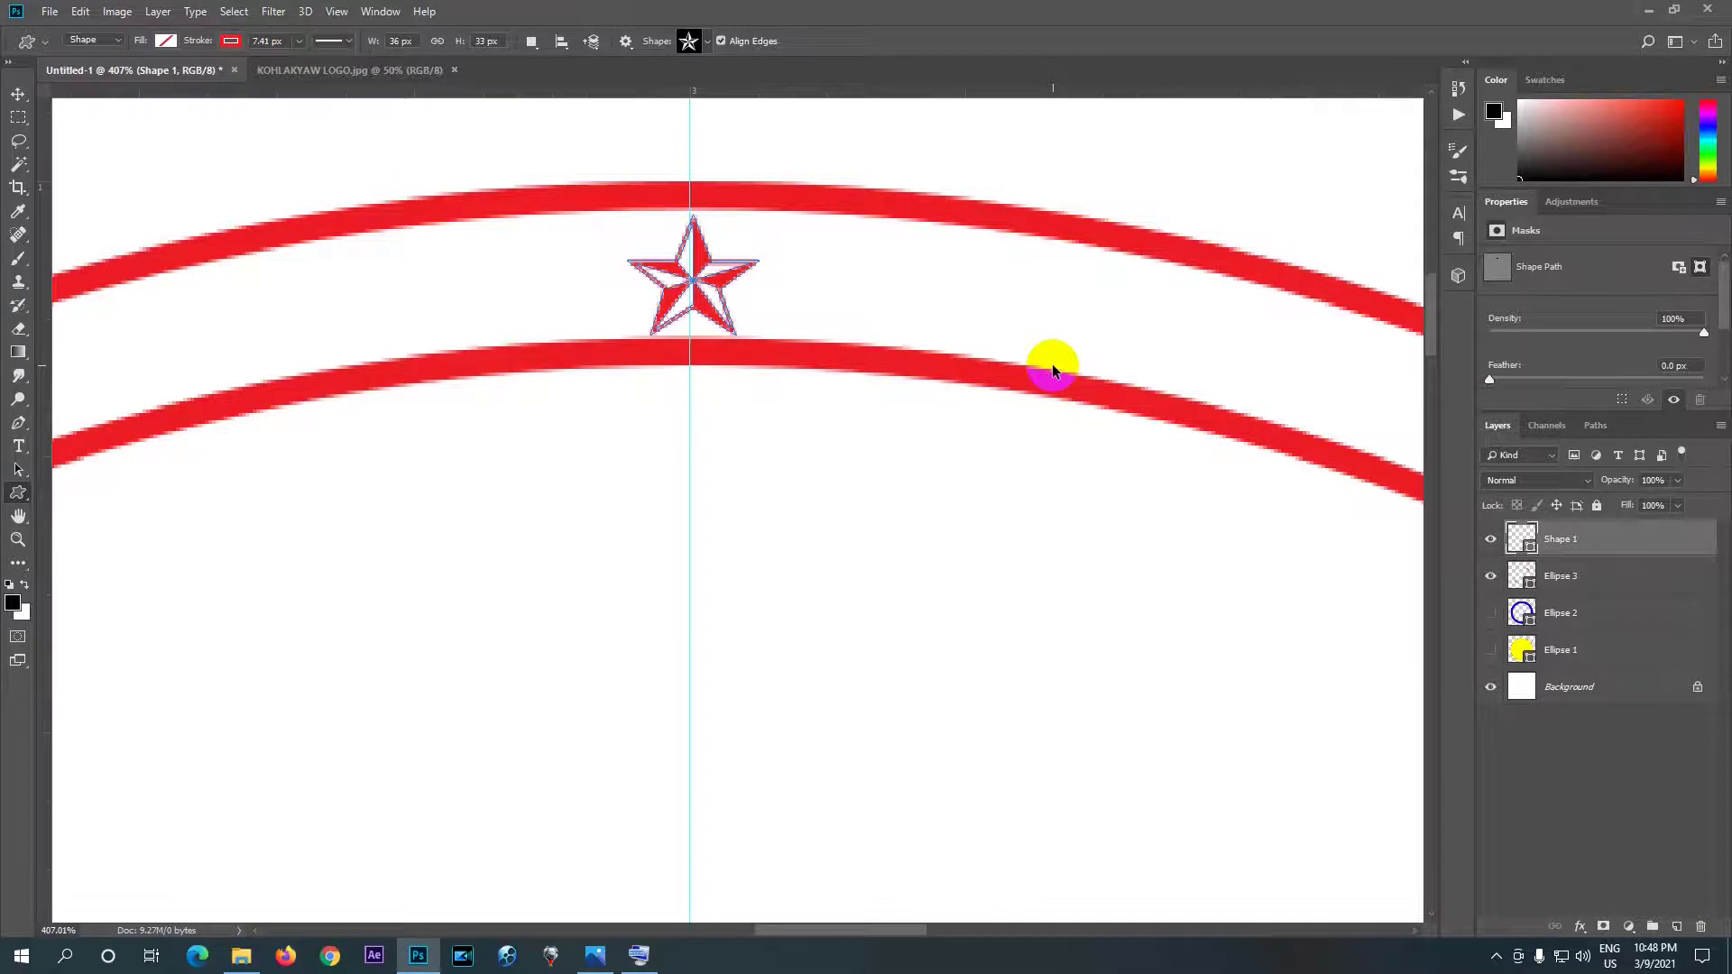
key(ctrl+t)
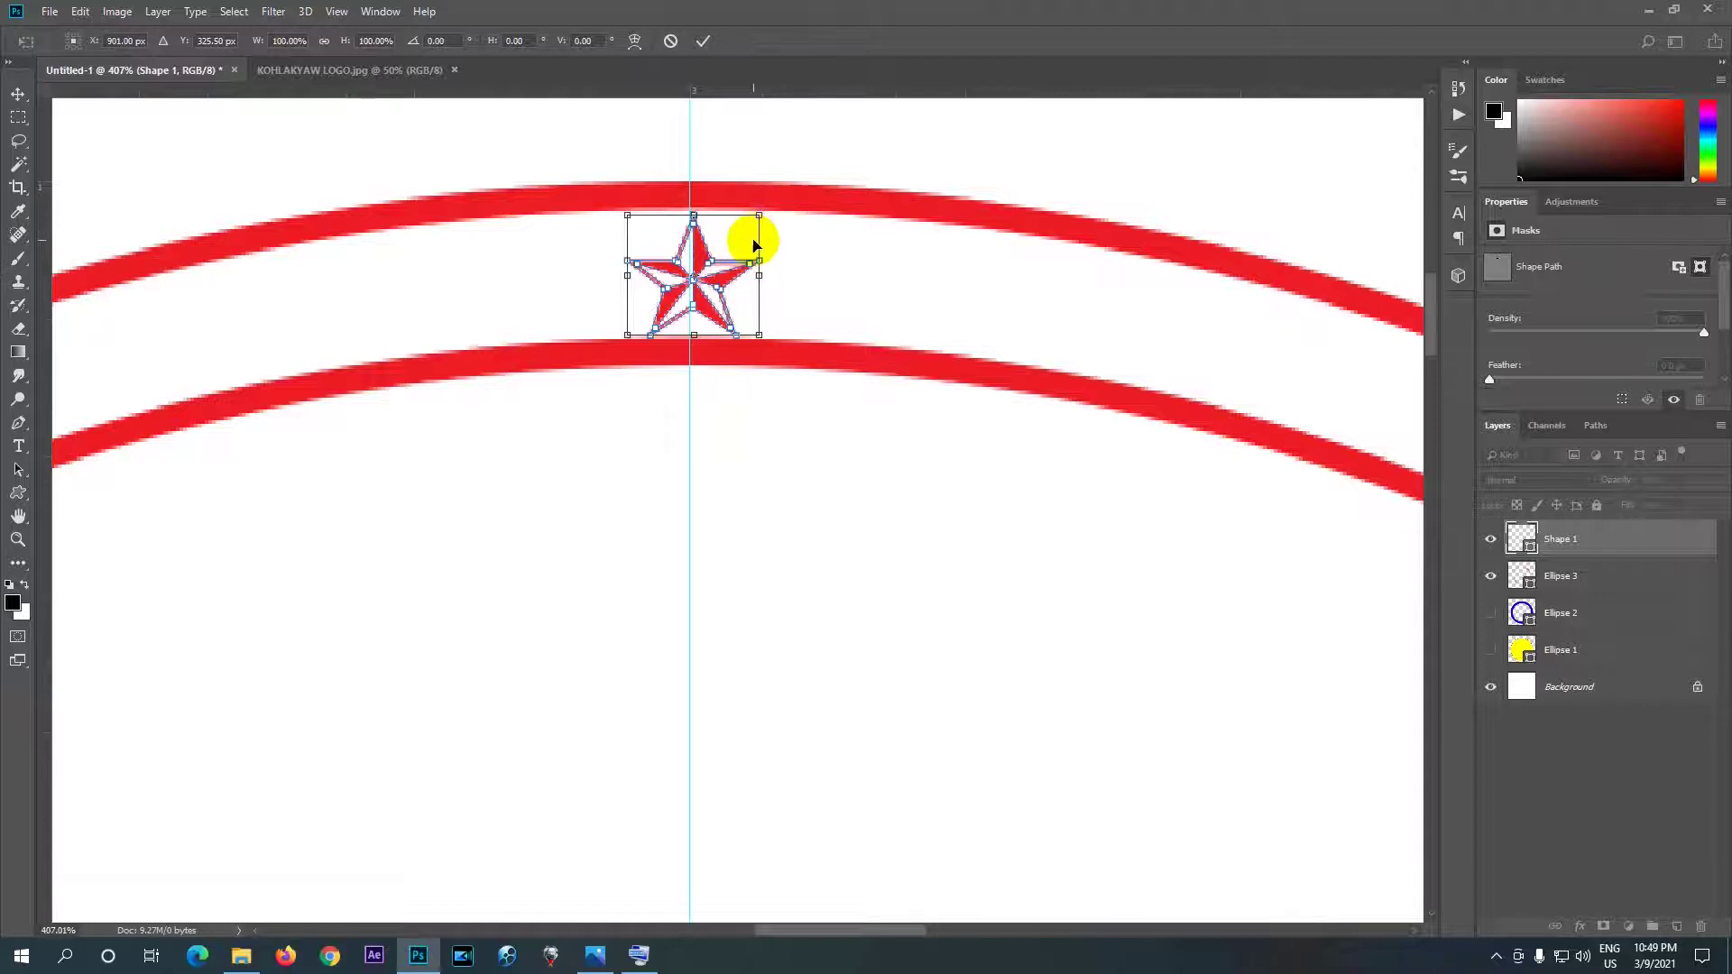
- Duplicate the star and shift the copy a few pixels to the right
key(Right)
key(Right)
key(Right)
key(Right)
key(Right)
key(Right)
key(Right)
key(Right)
key(Right)
key(Right)
key(Right)
key(Right)
key(Right)
key(Right)
key(Right)
key(Right)
key(Right)
key(Right)
key(Right)
key(Right)
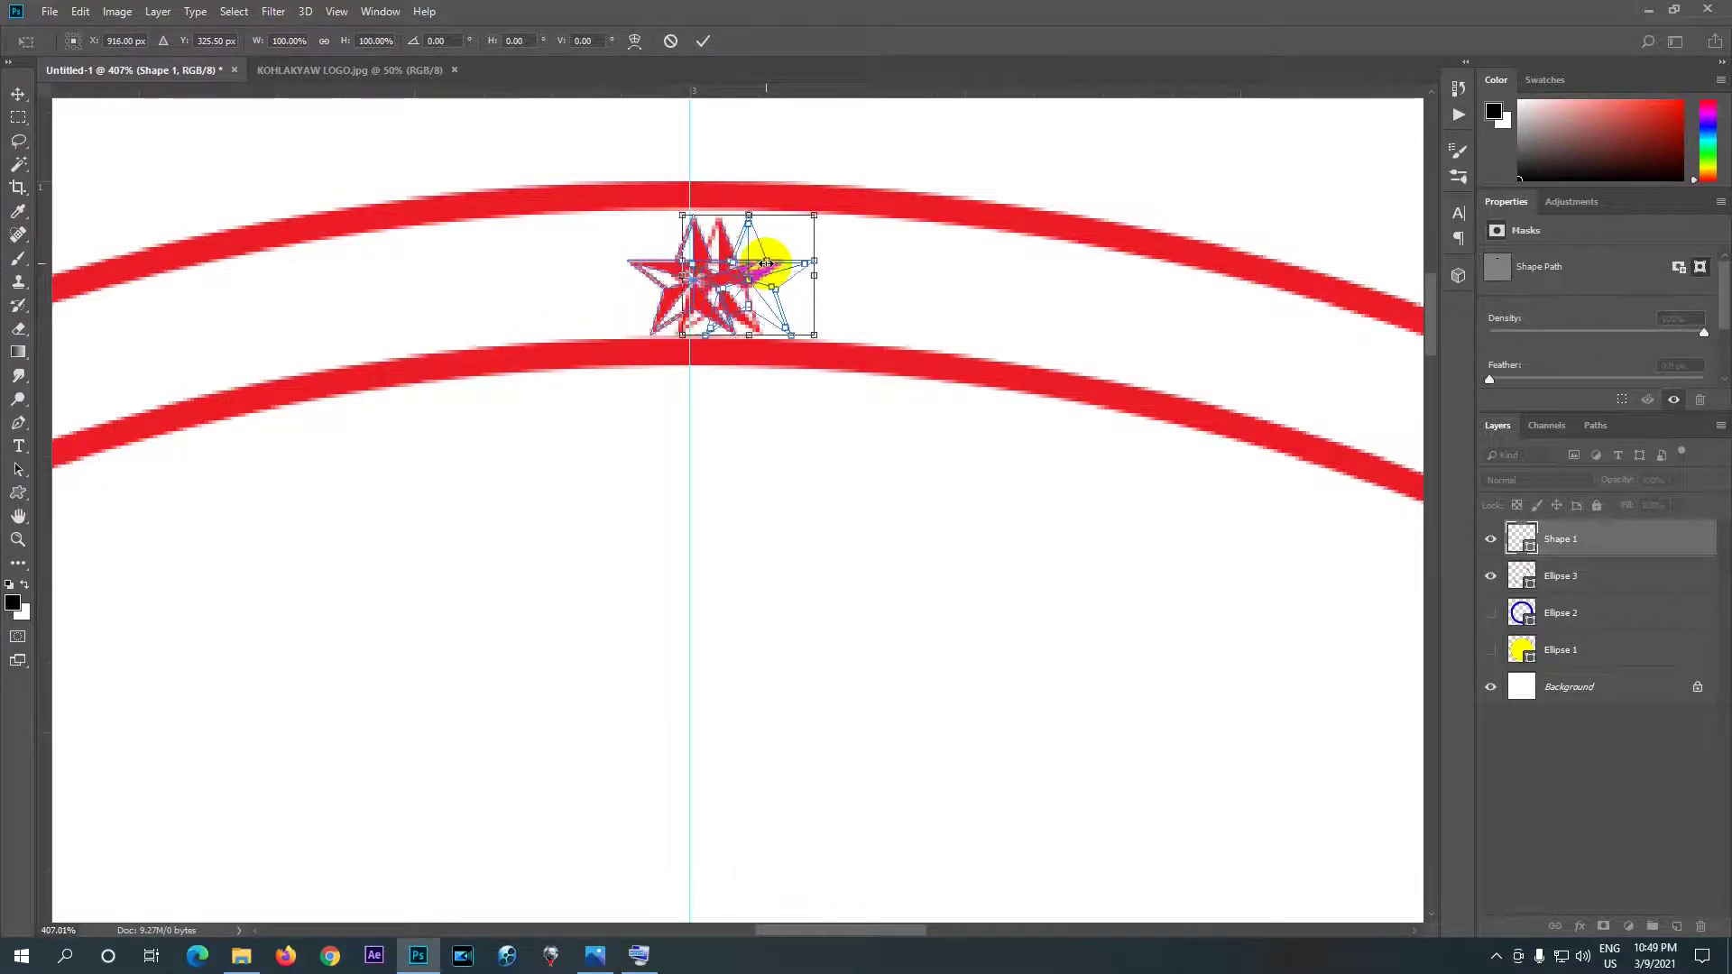
key(Right)
key(Right)
key(Right)
key(Right)
key(Right)
key(Right)
key(Right)
key(Right)
key(Right)
key(Right)
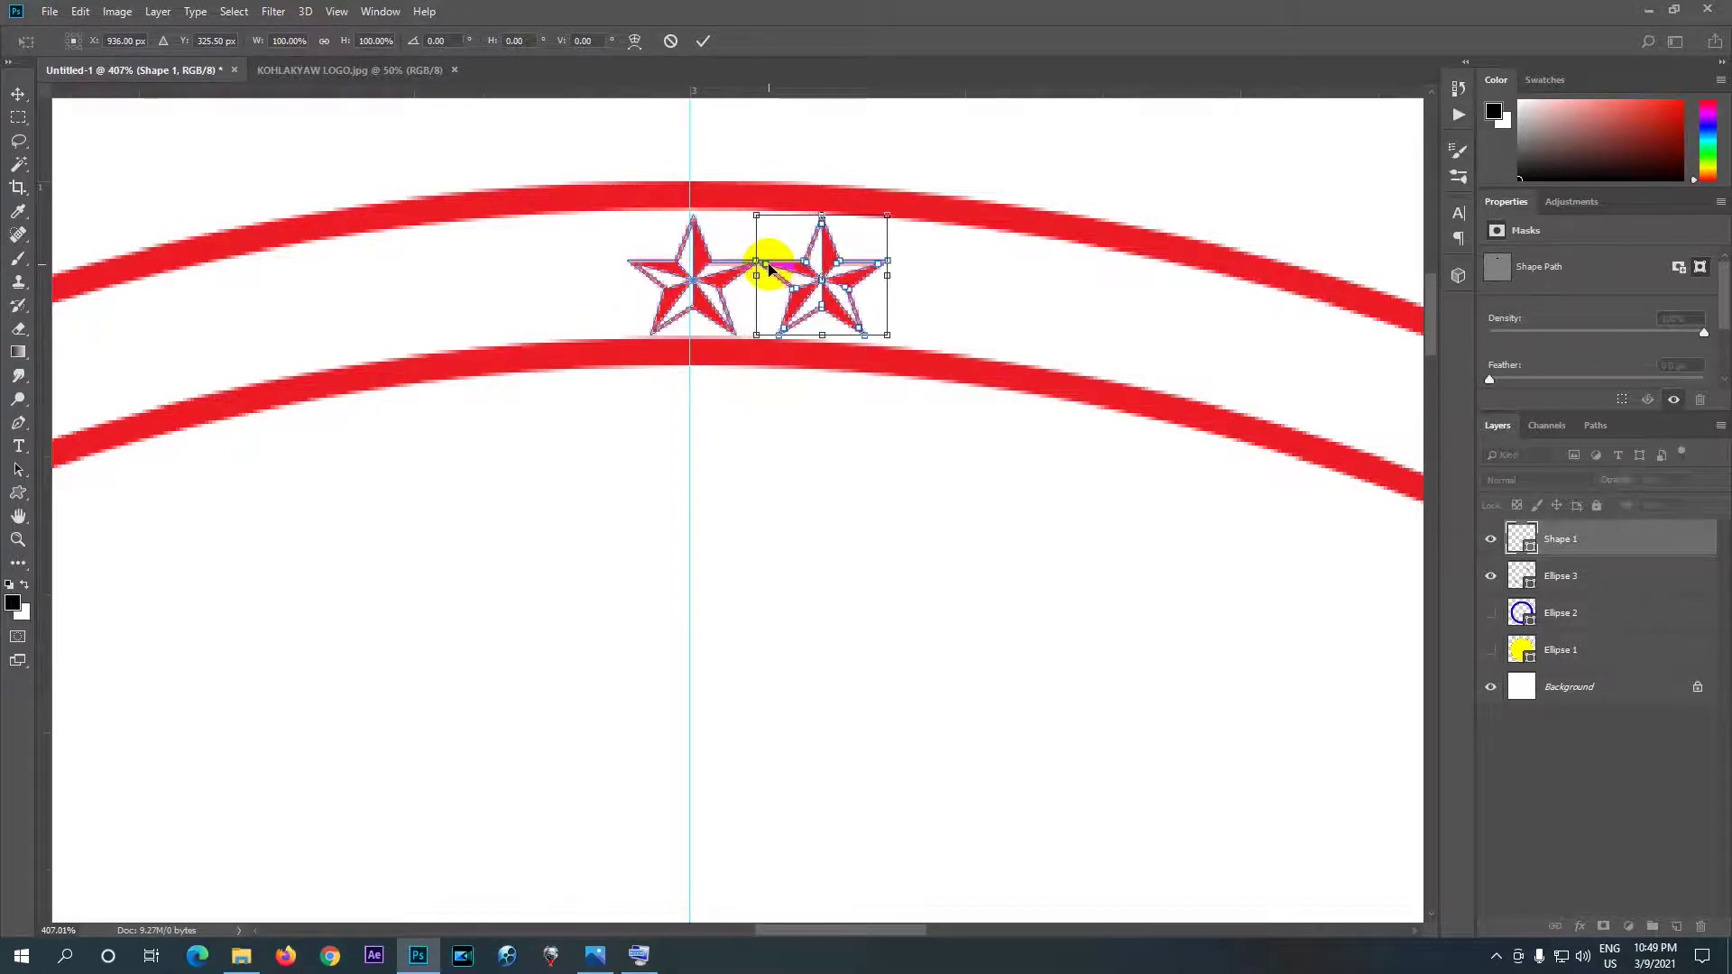
key(Right)
key(Right)
key(Right)
key(Right)
key(Right)
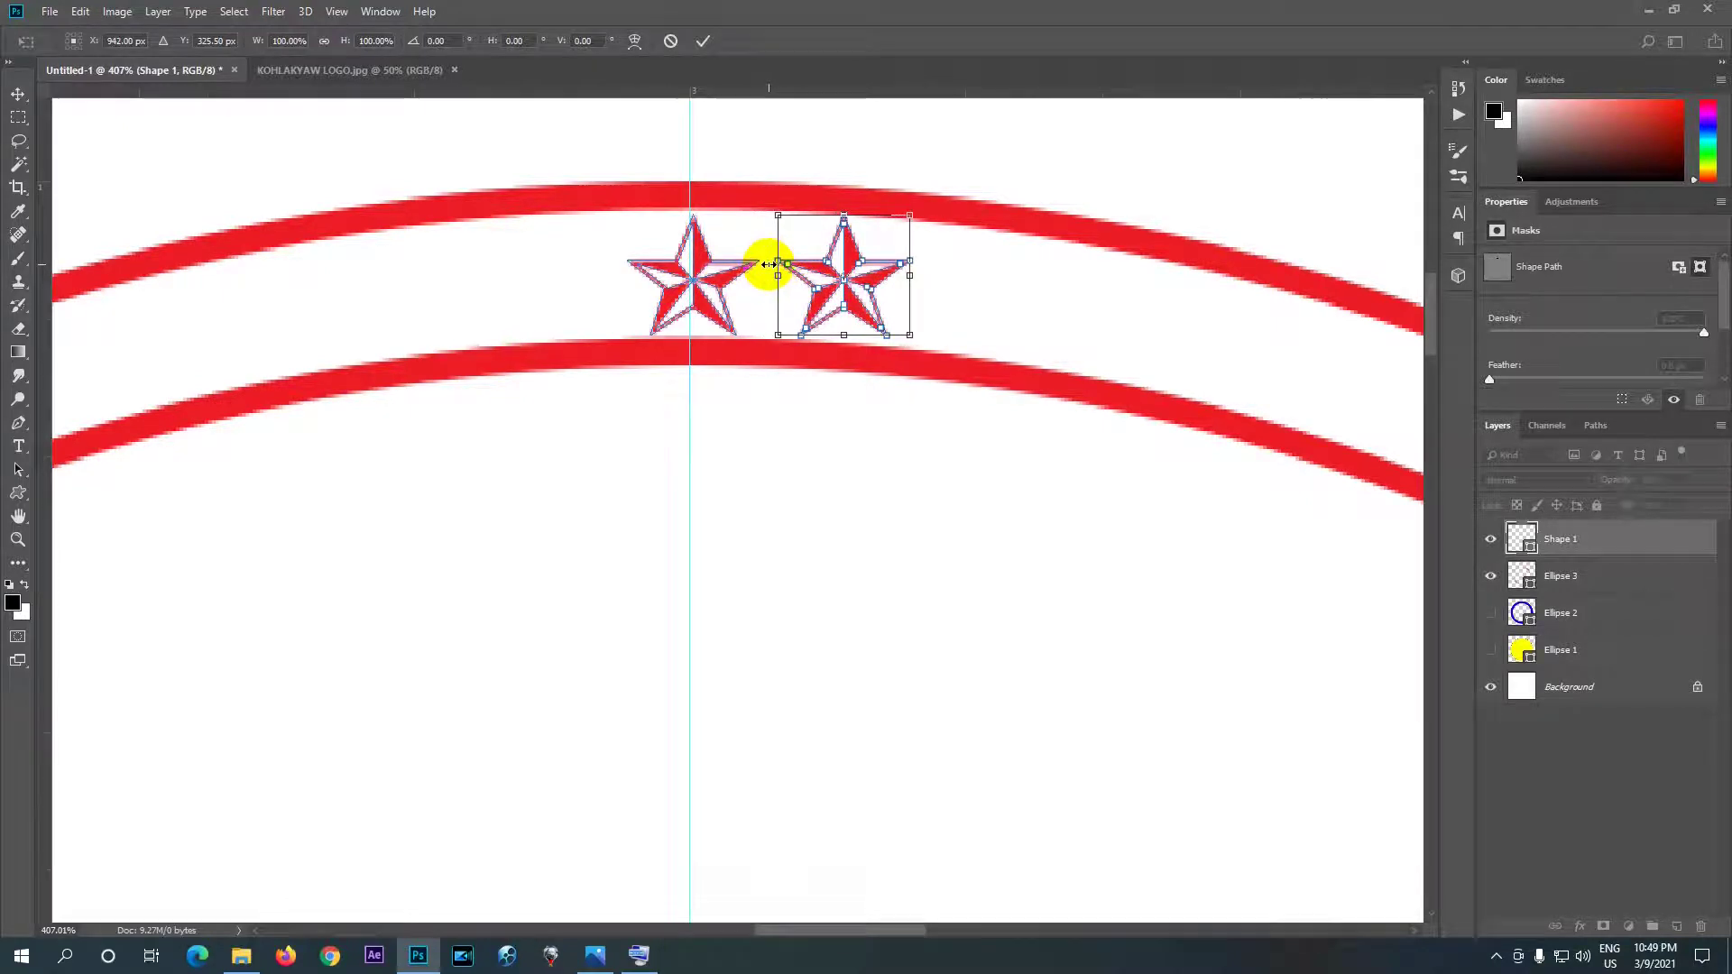
key(Right)
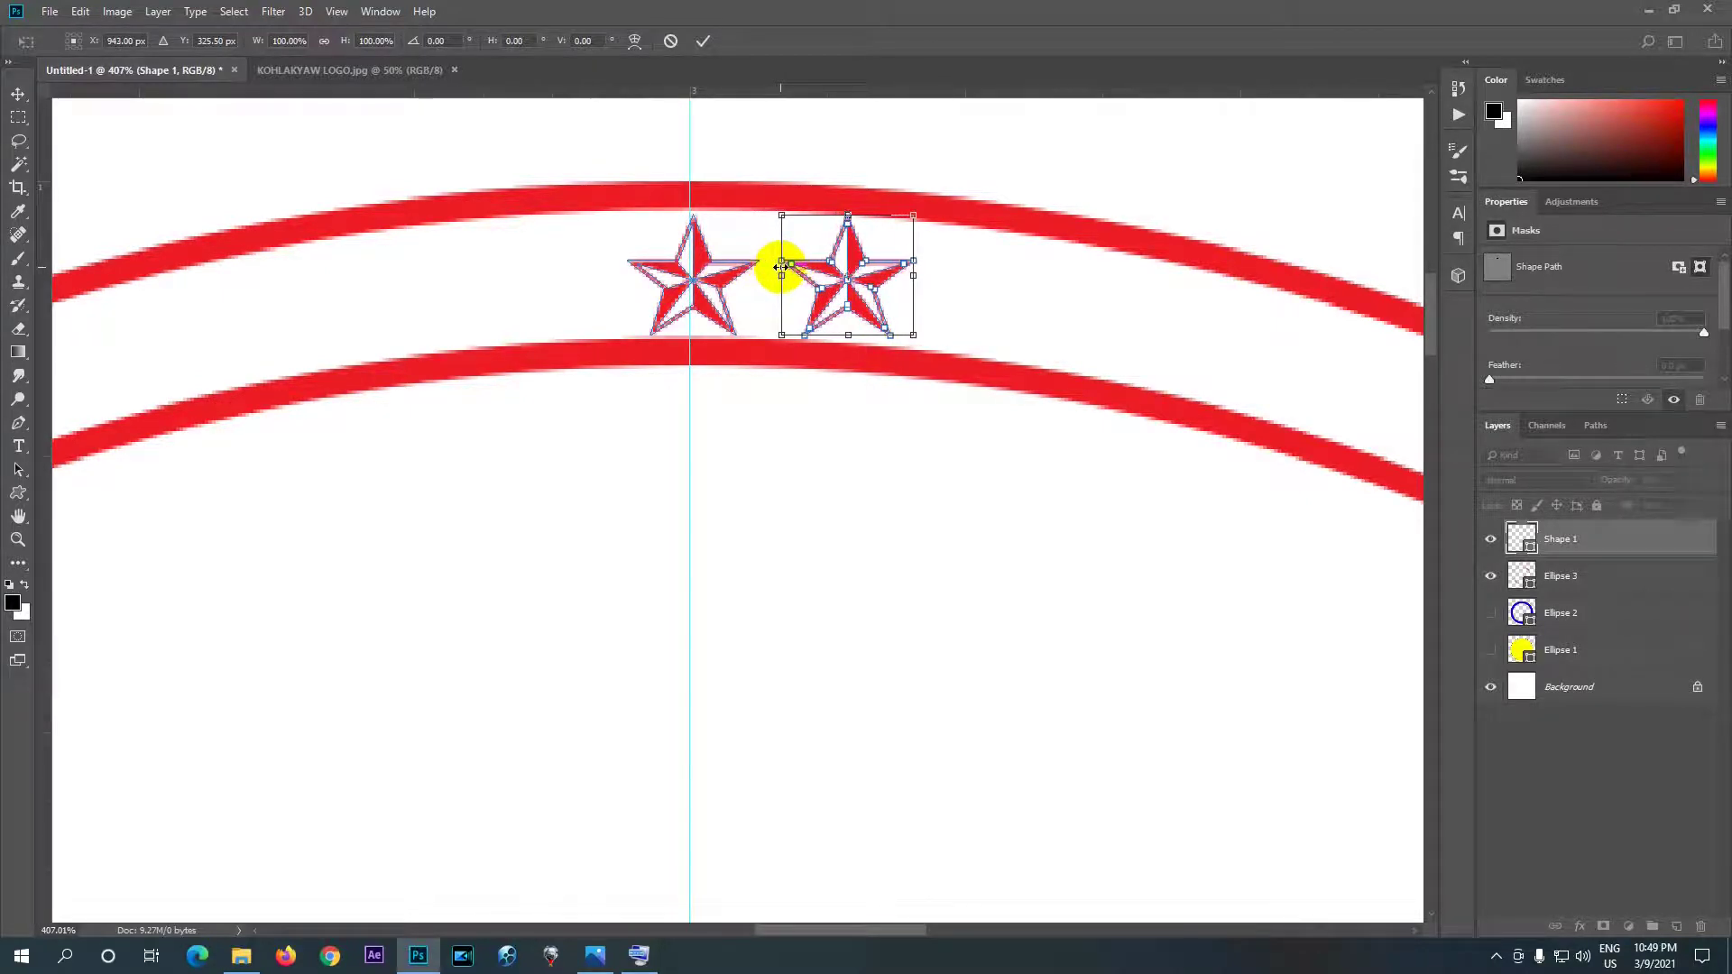
scroll(848, 283, up, 1)
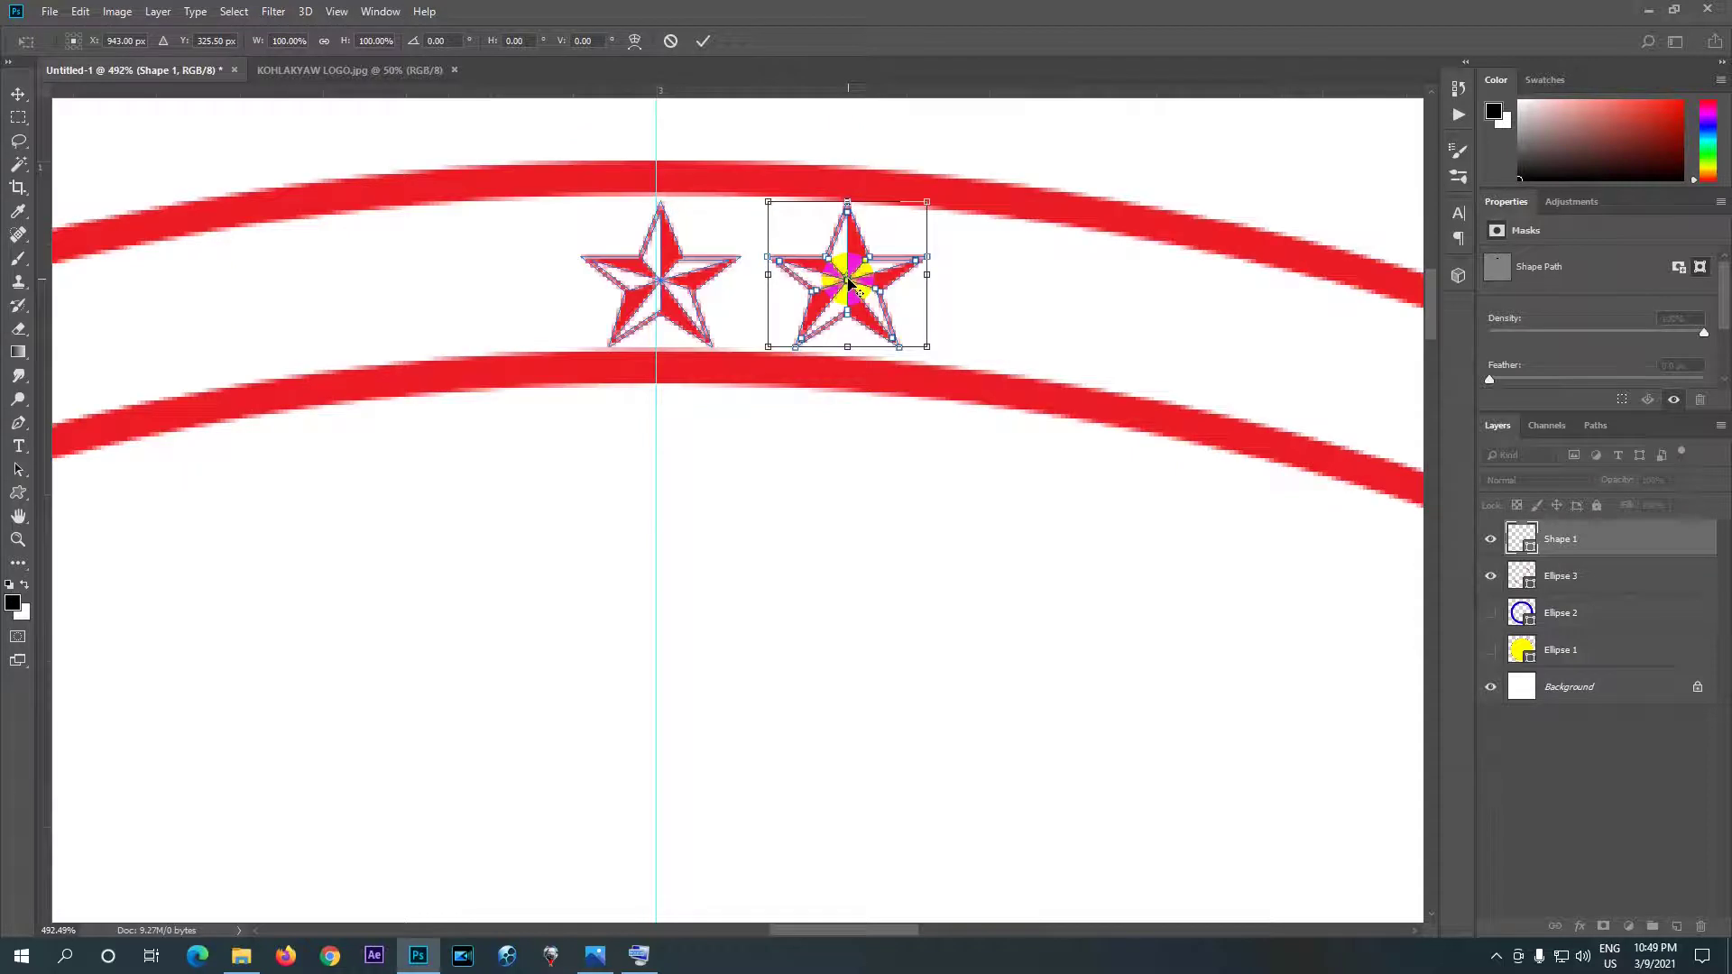
- Rotate the star copy 3.87° around its bottom-centre point, nudge it into place, and commit
drag(848, 283, 848, 347)
drag(927, 186, 931, 190)
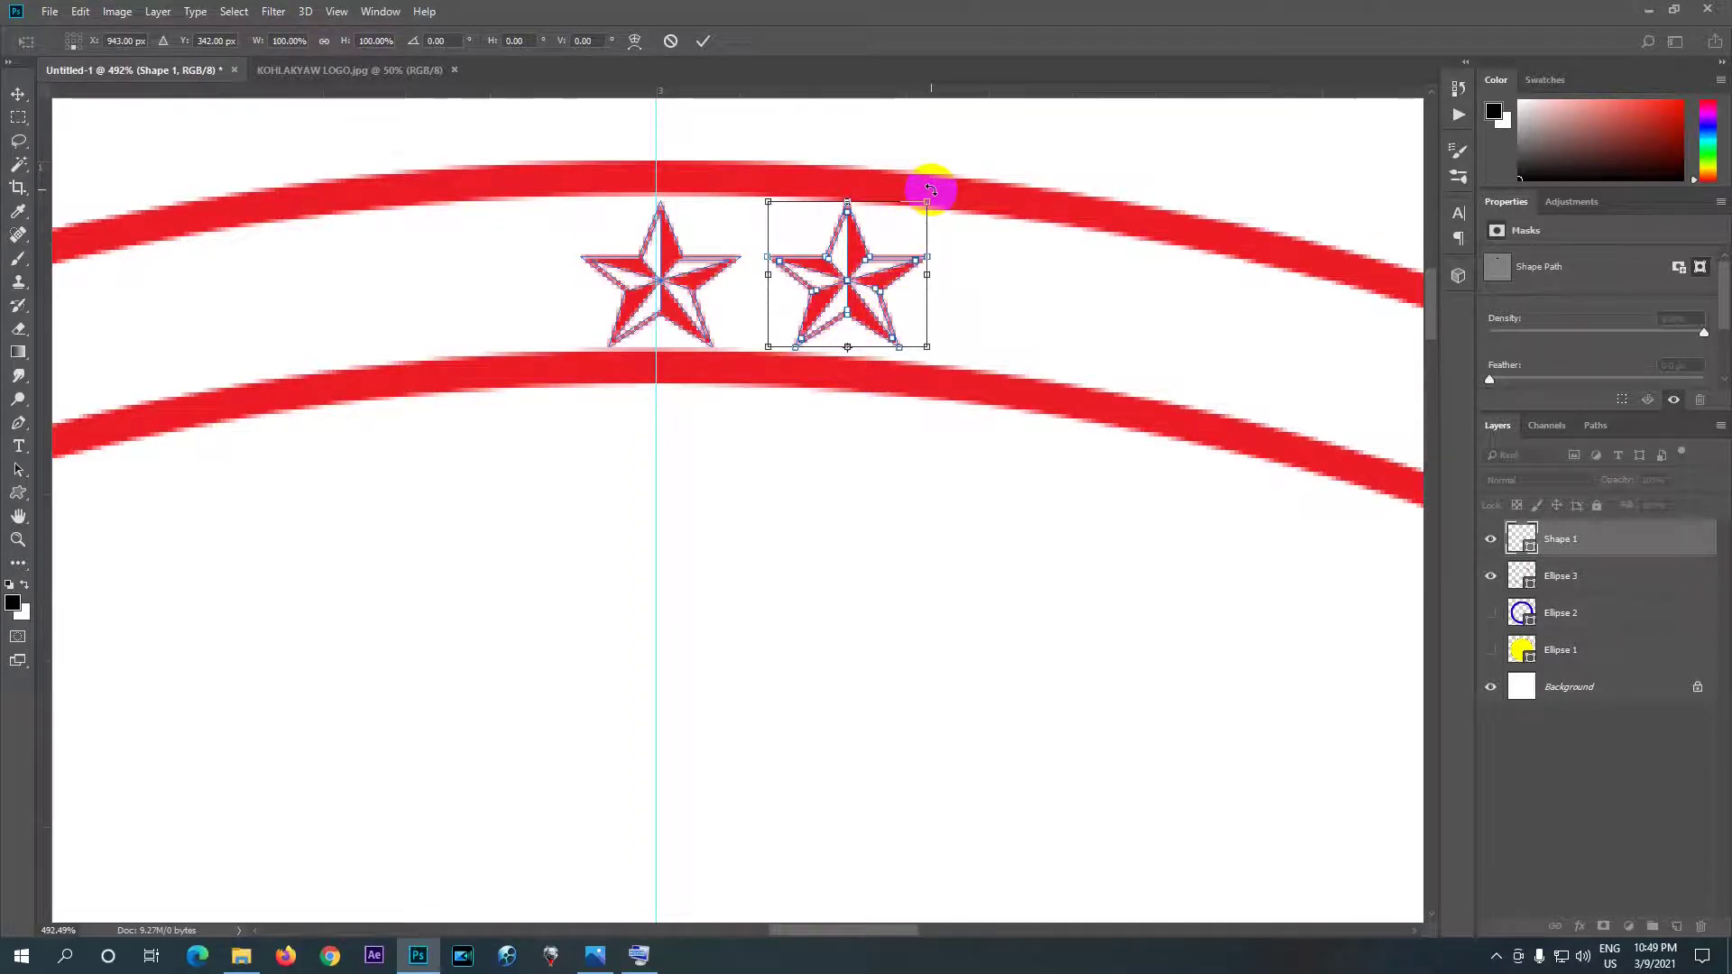
drag(931, 190, 939, 200)
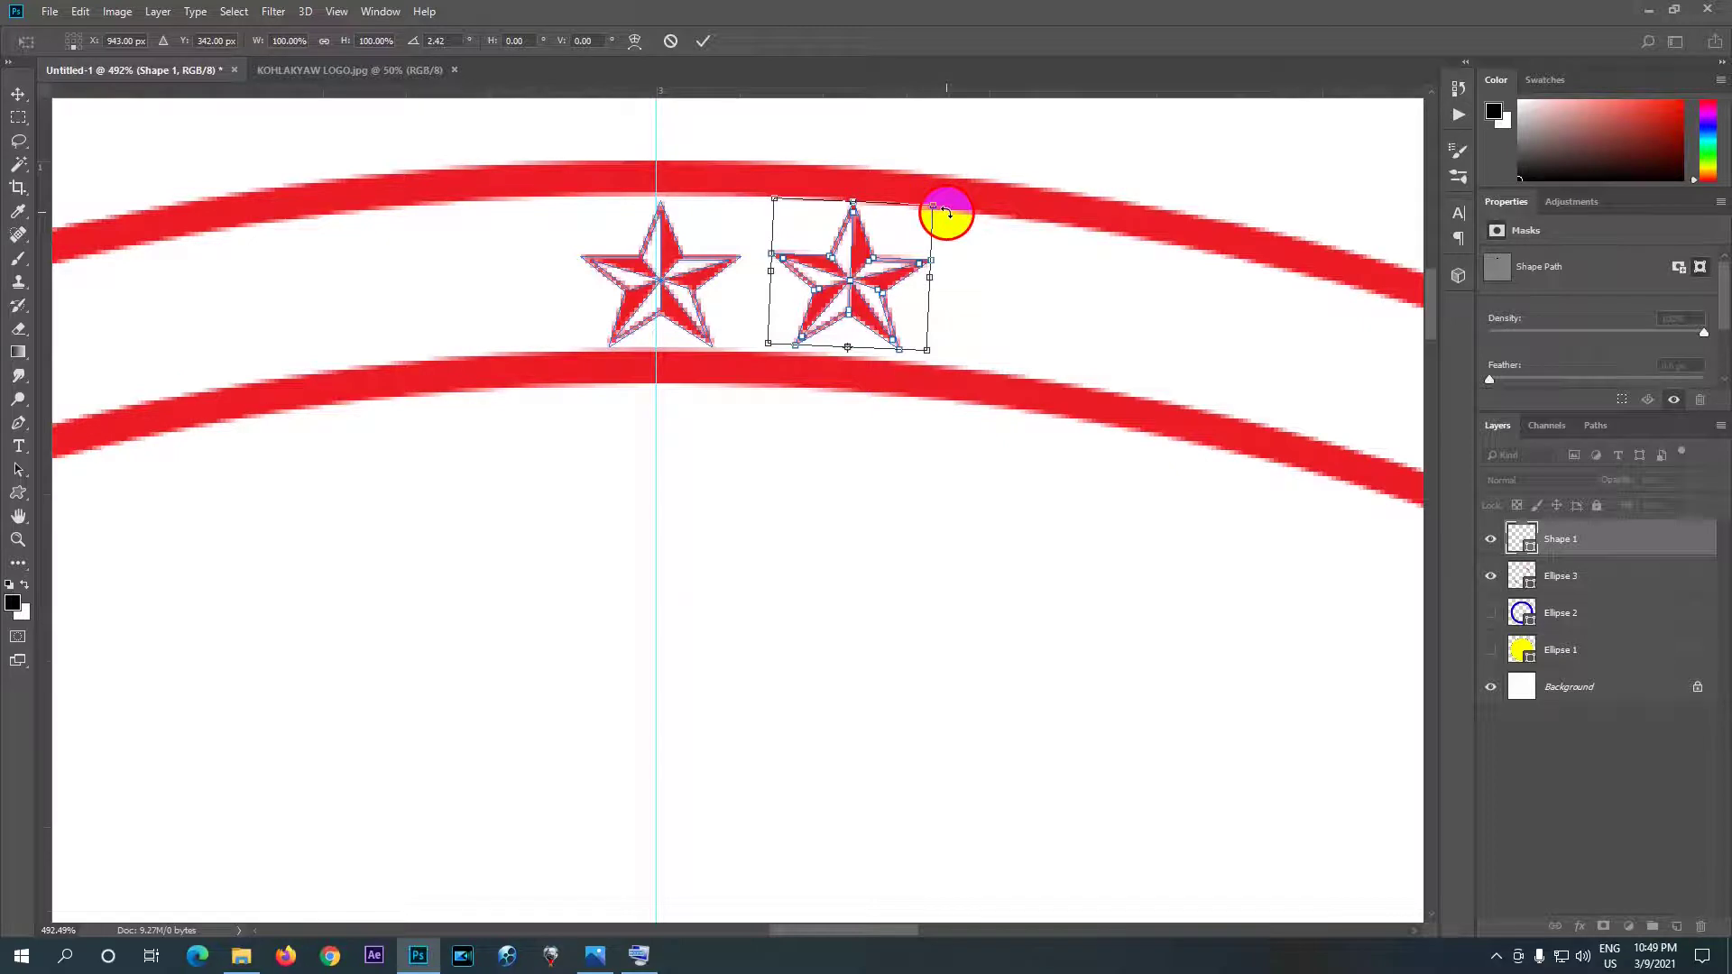
drag(948, 185, 950, 193)
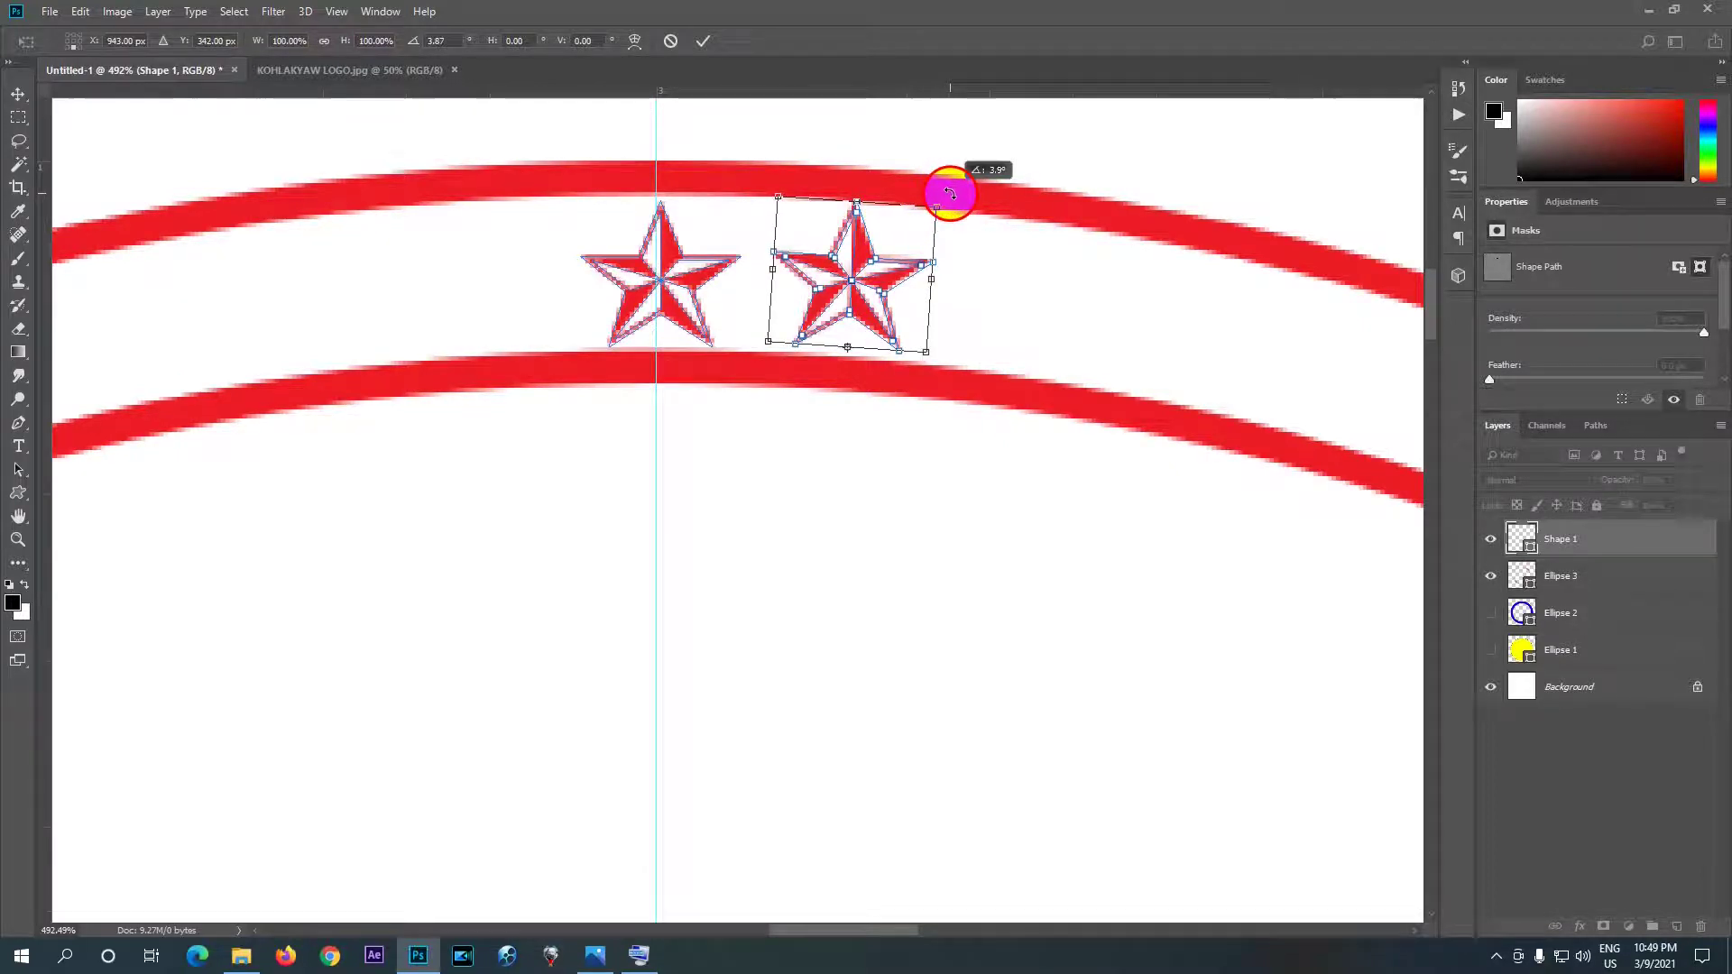
drag(950, 193, 950, 193)
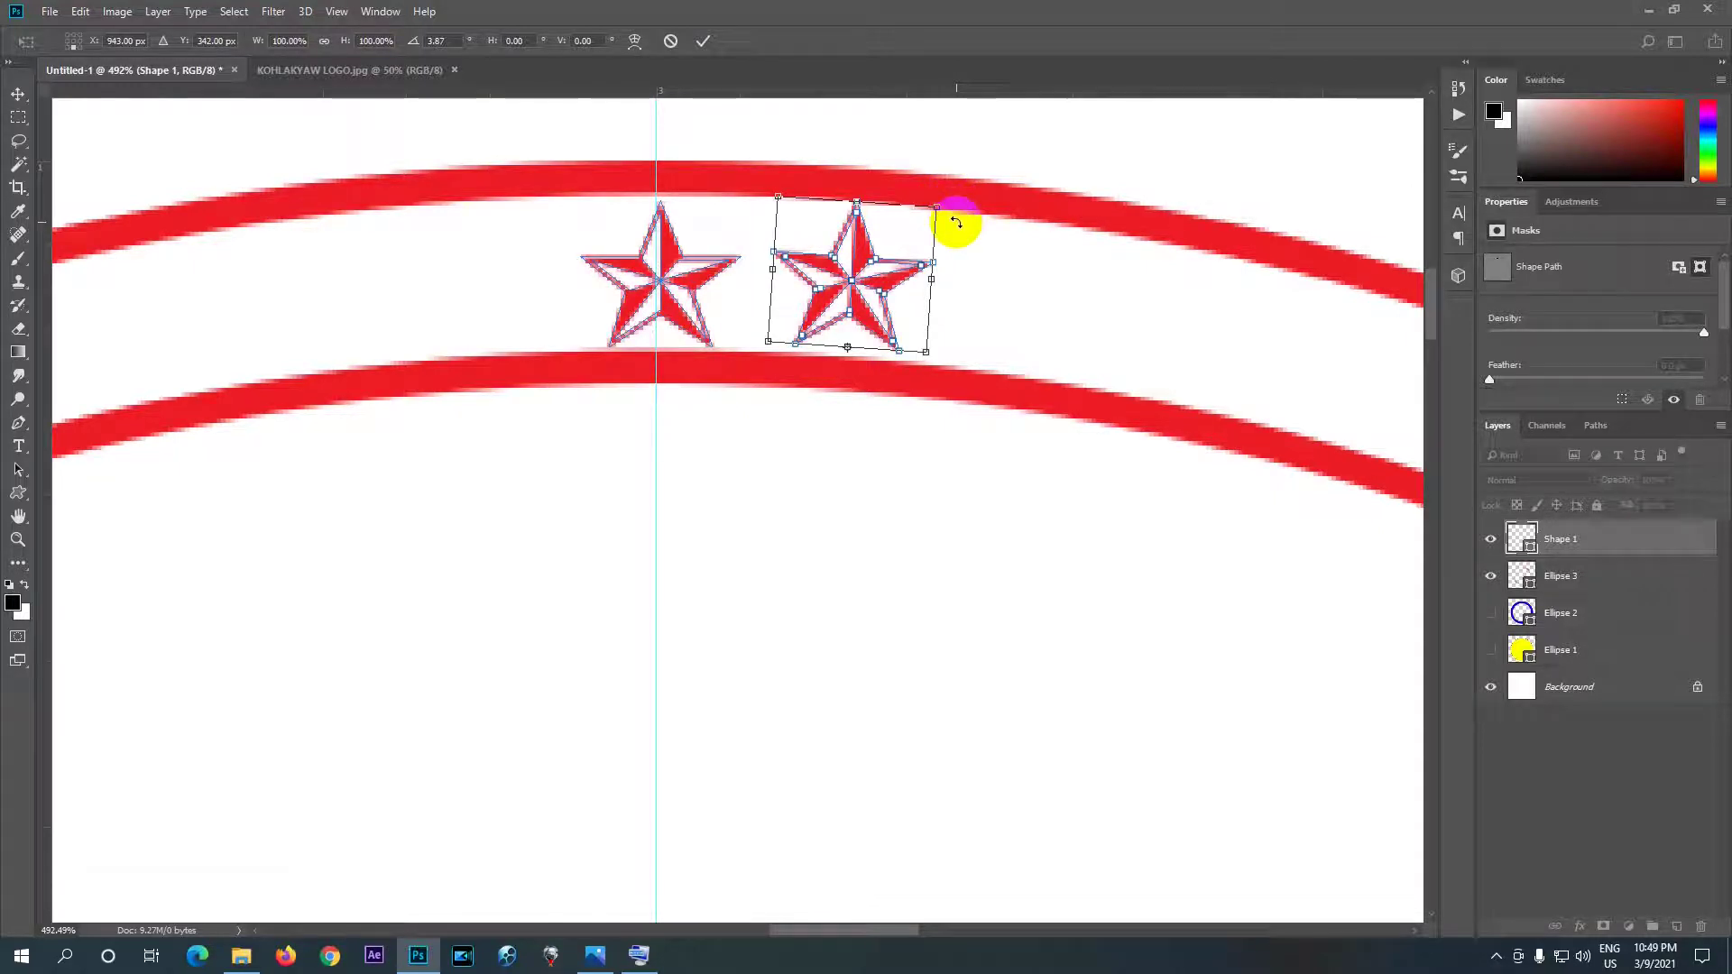
key(Down)
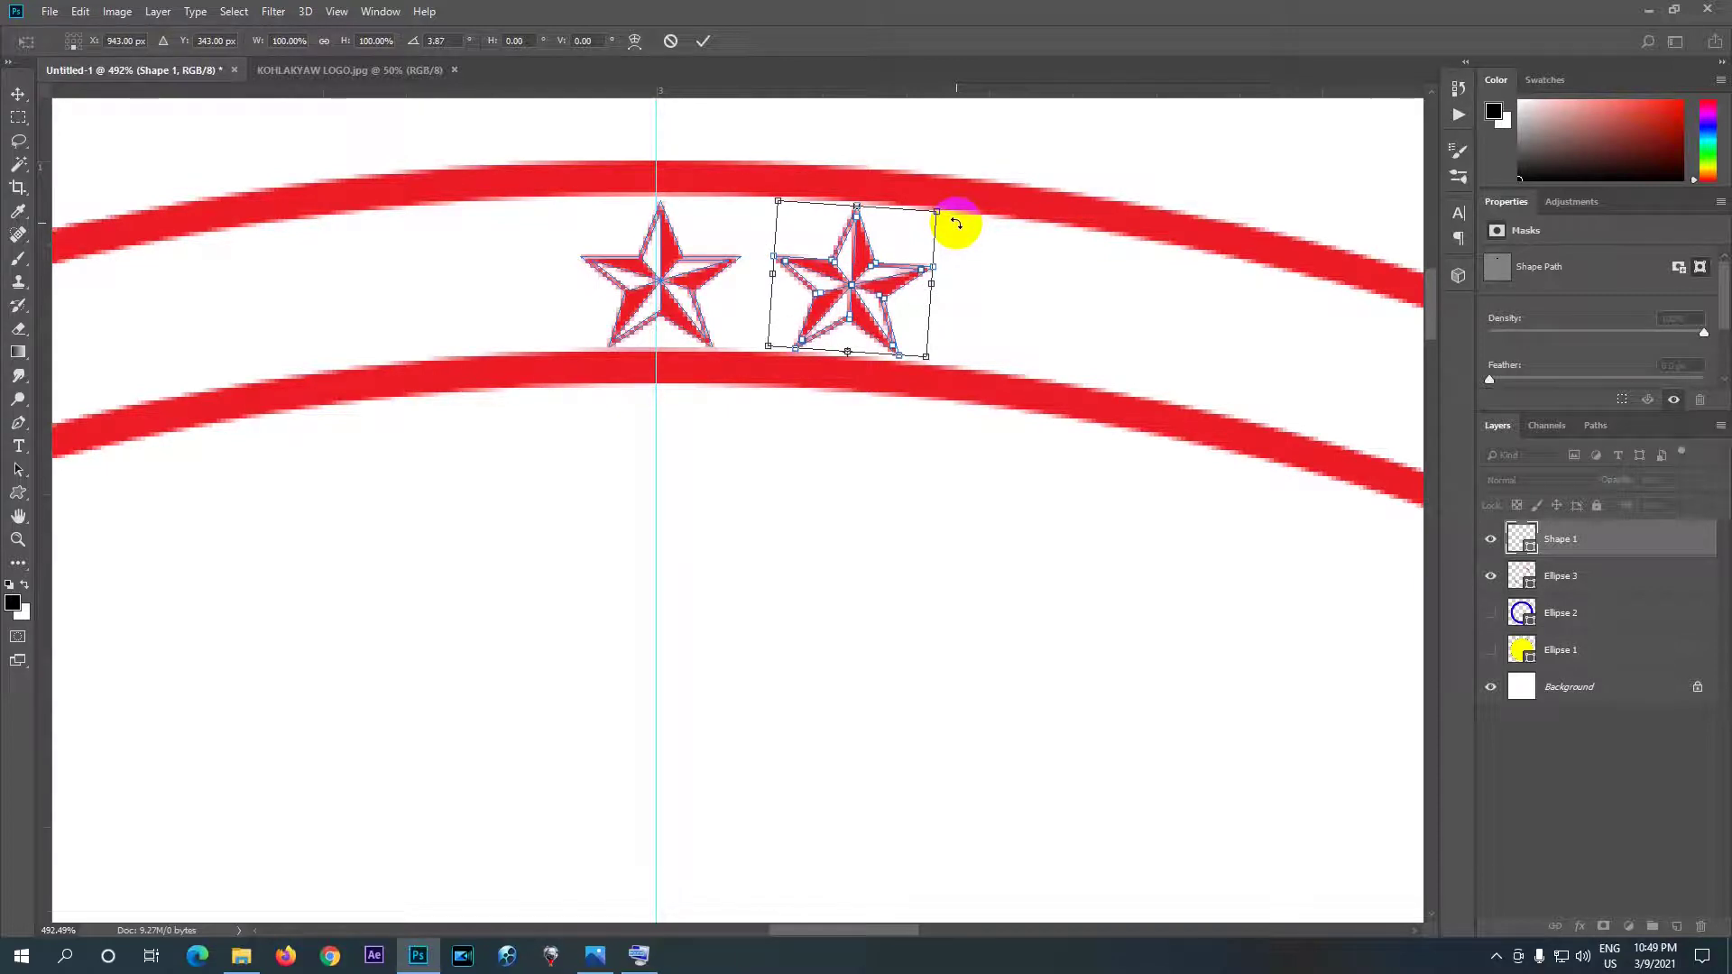
key(Up)
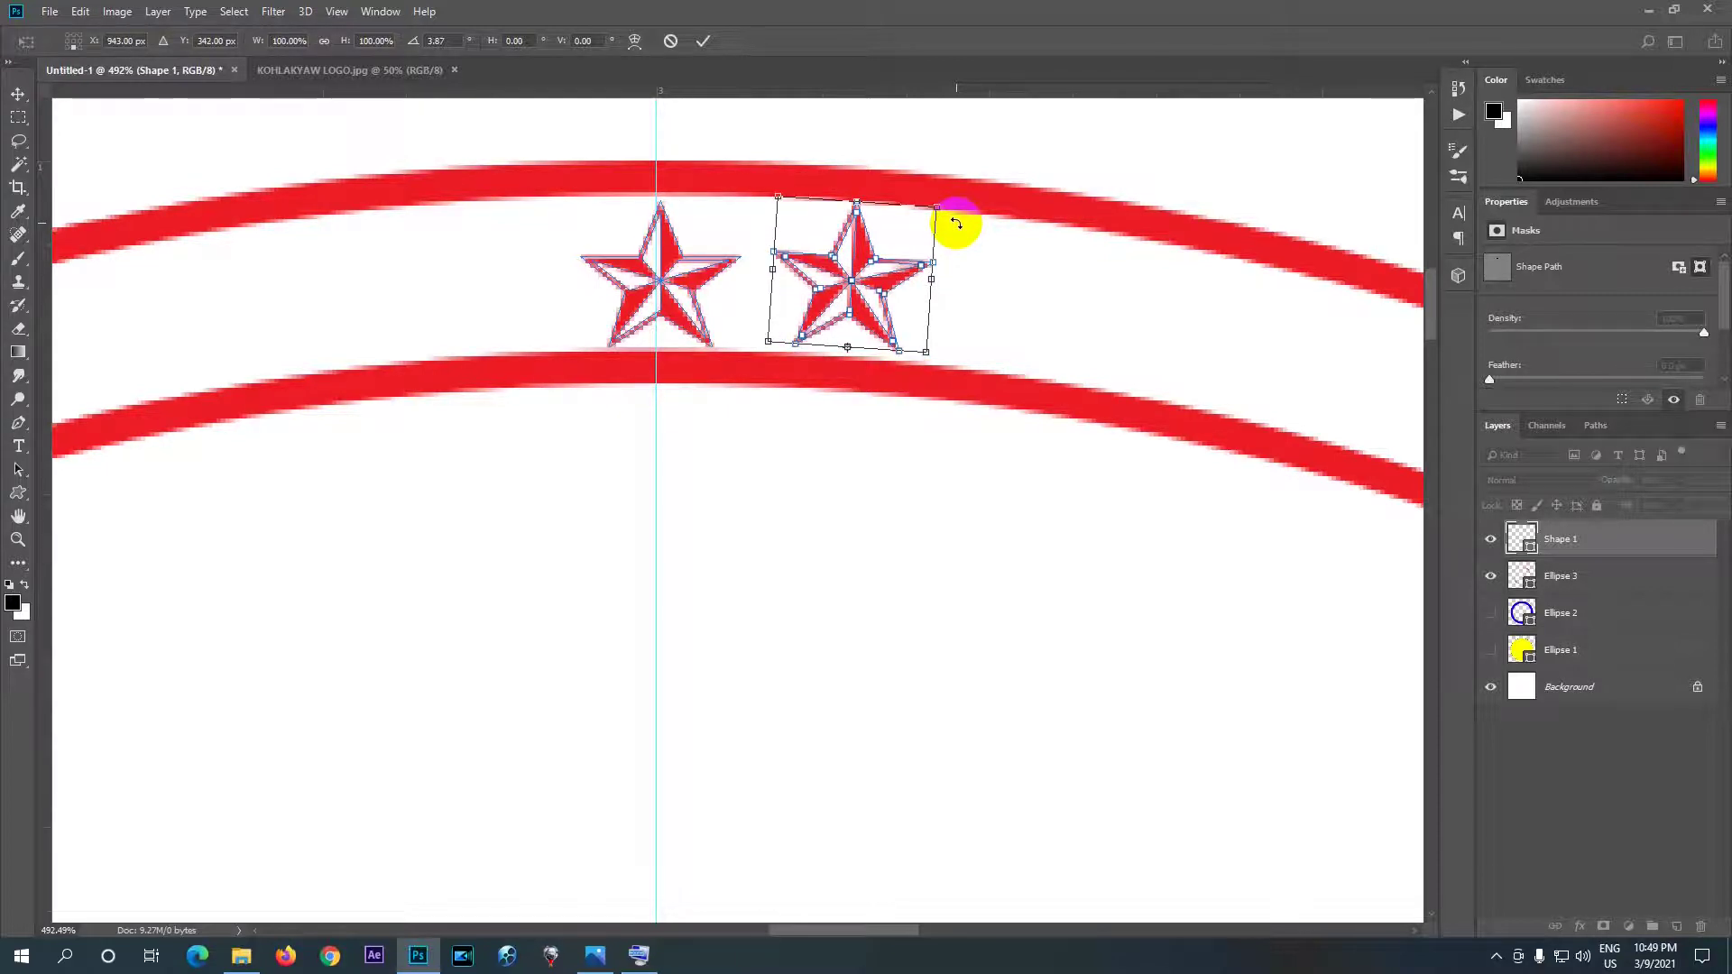
key(Down)
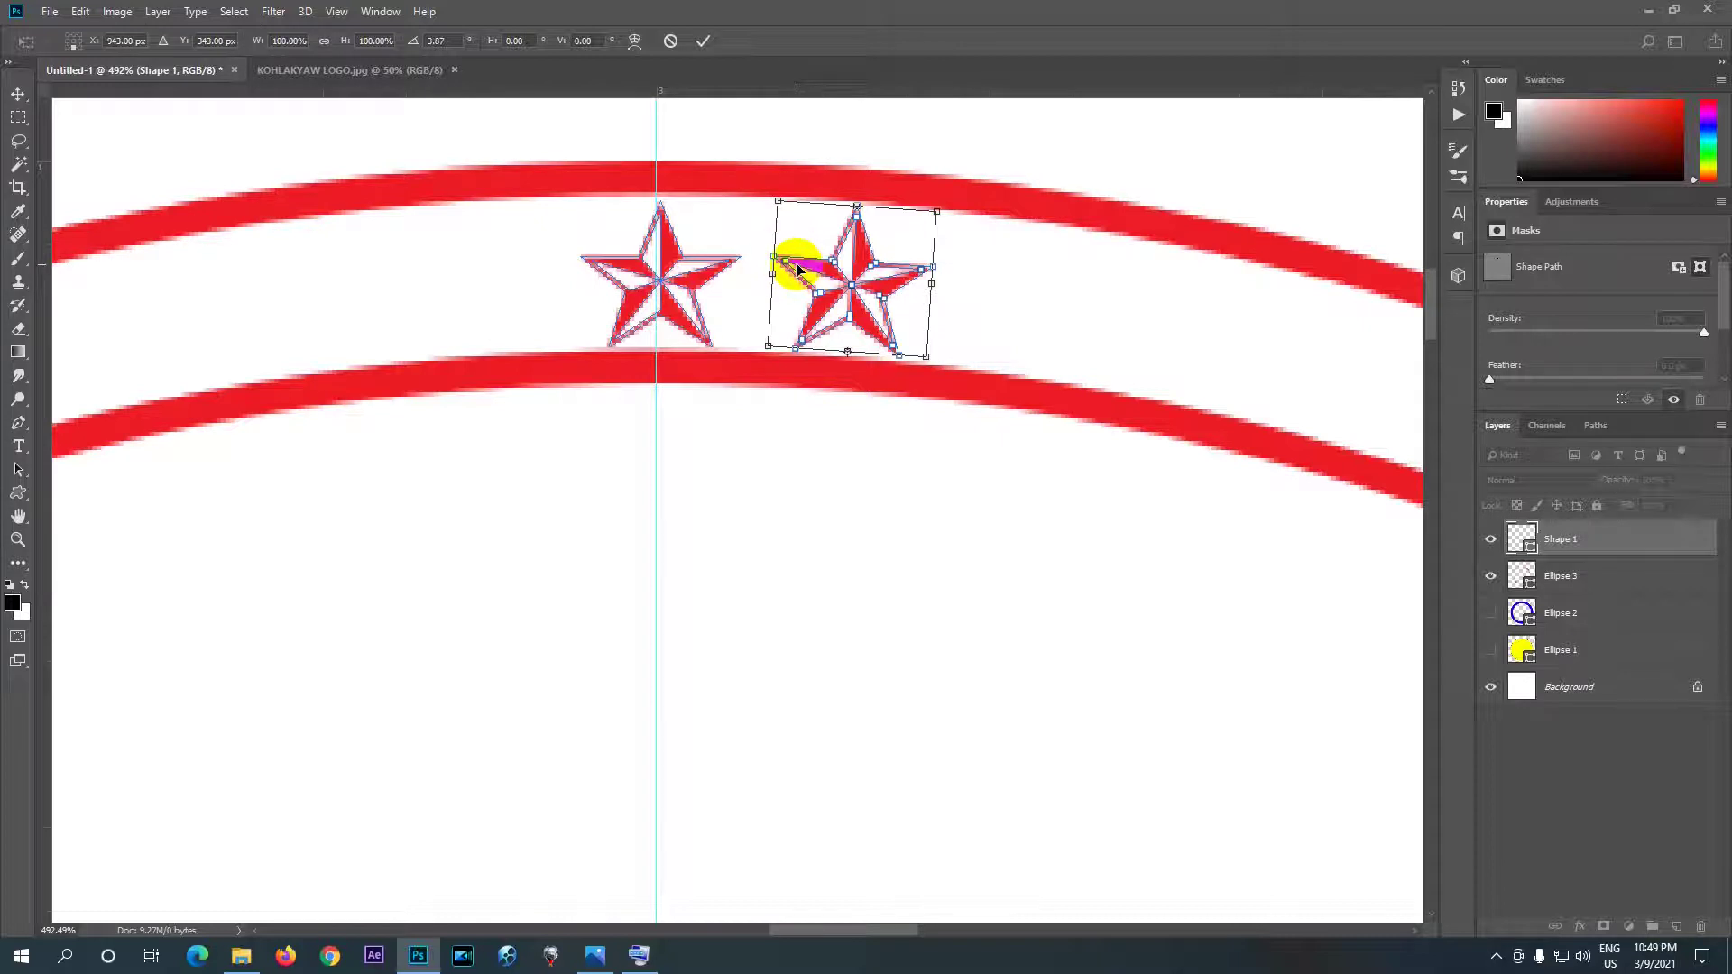
click(706, 40)
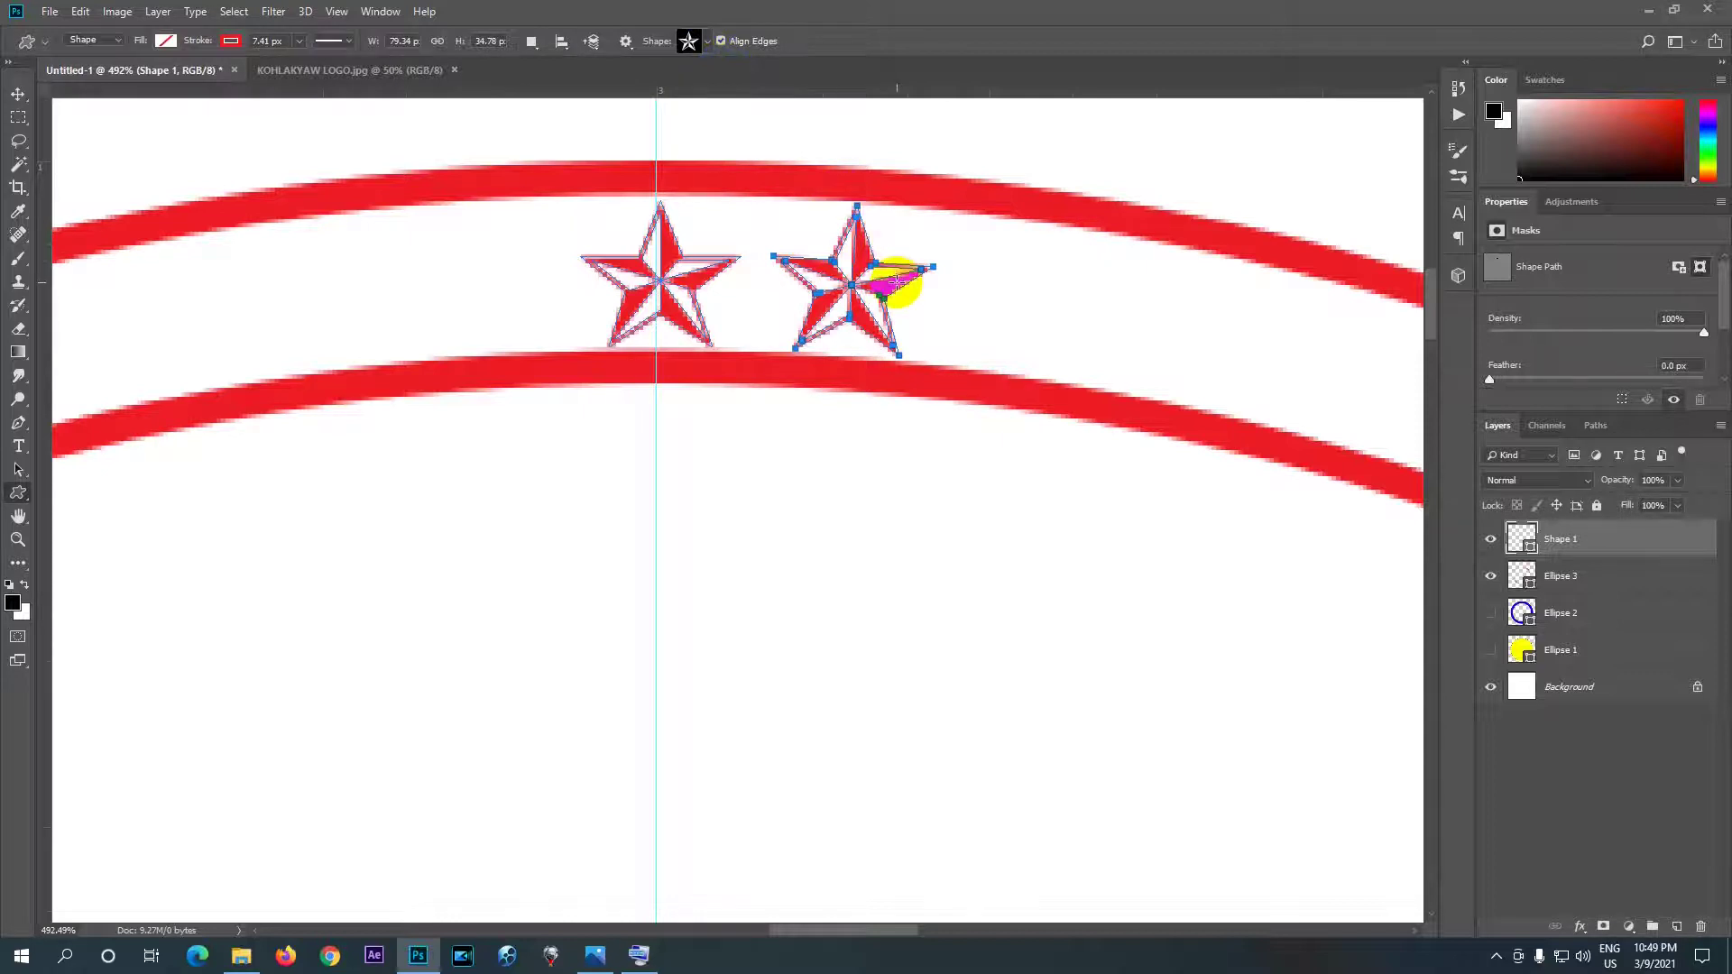
- Repeat the duplicate-and-rotate transform nine times with Ctrl+Alt+Shift+T until the stars close the circle
scroll(896, 283, down, 10)
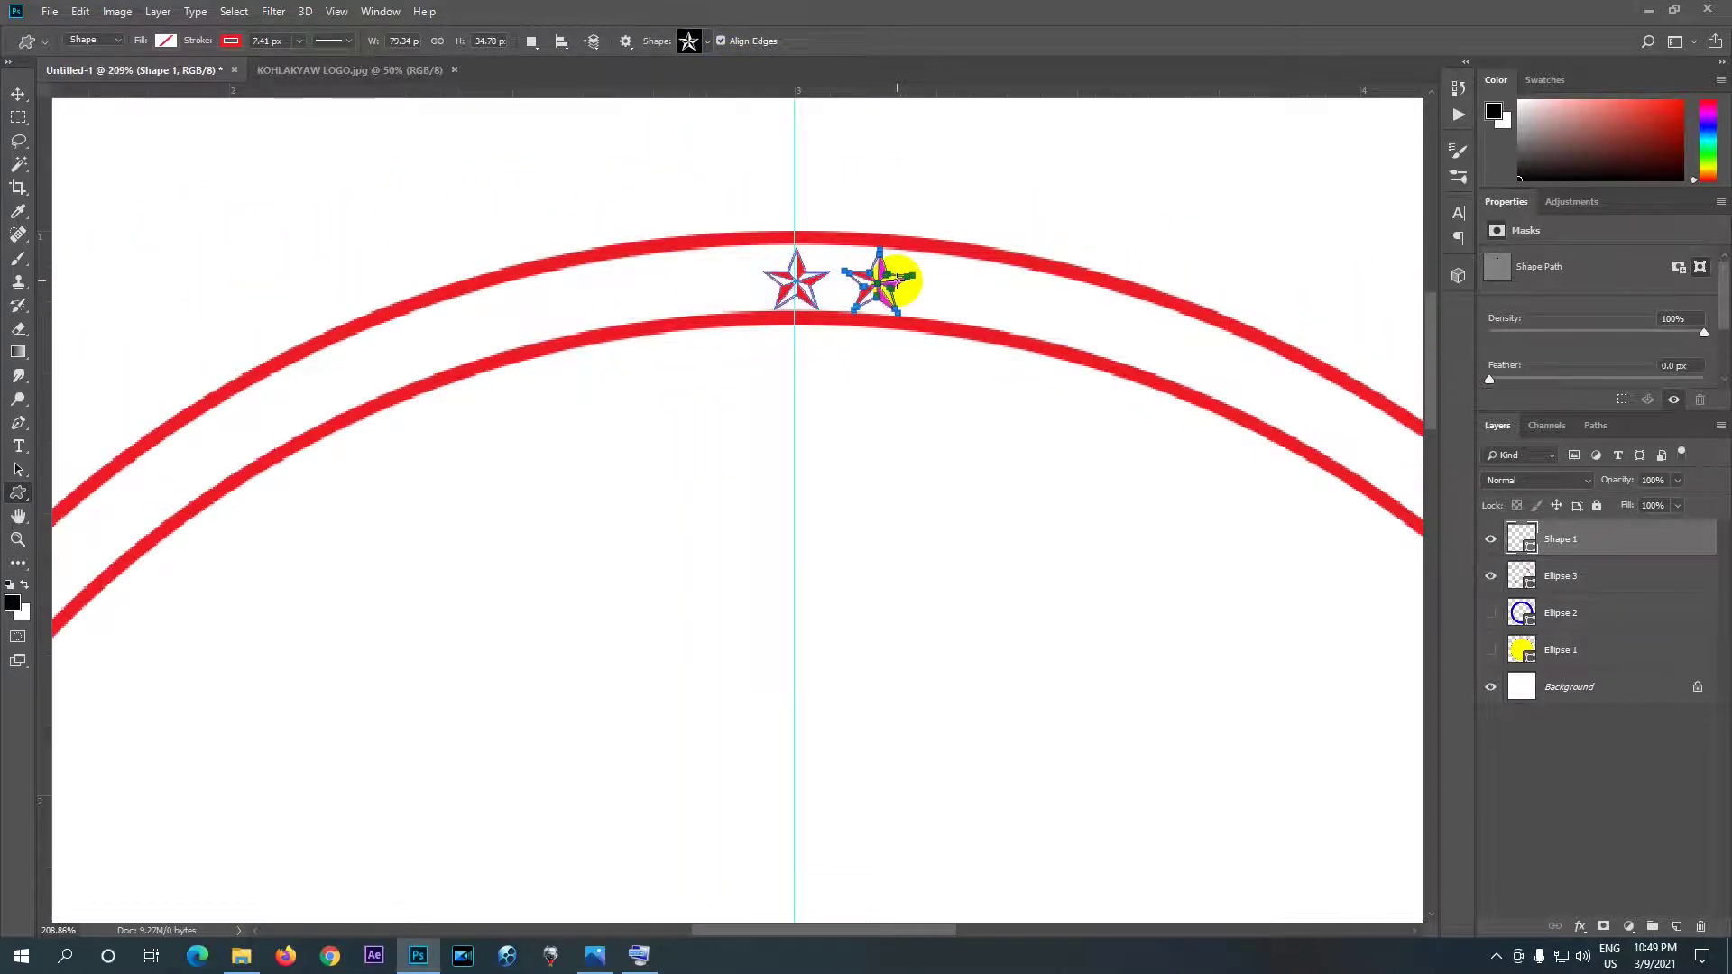
scroll(824, 262, down, 4)
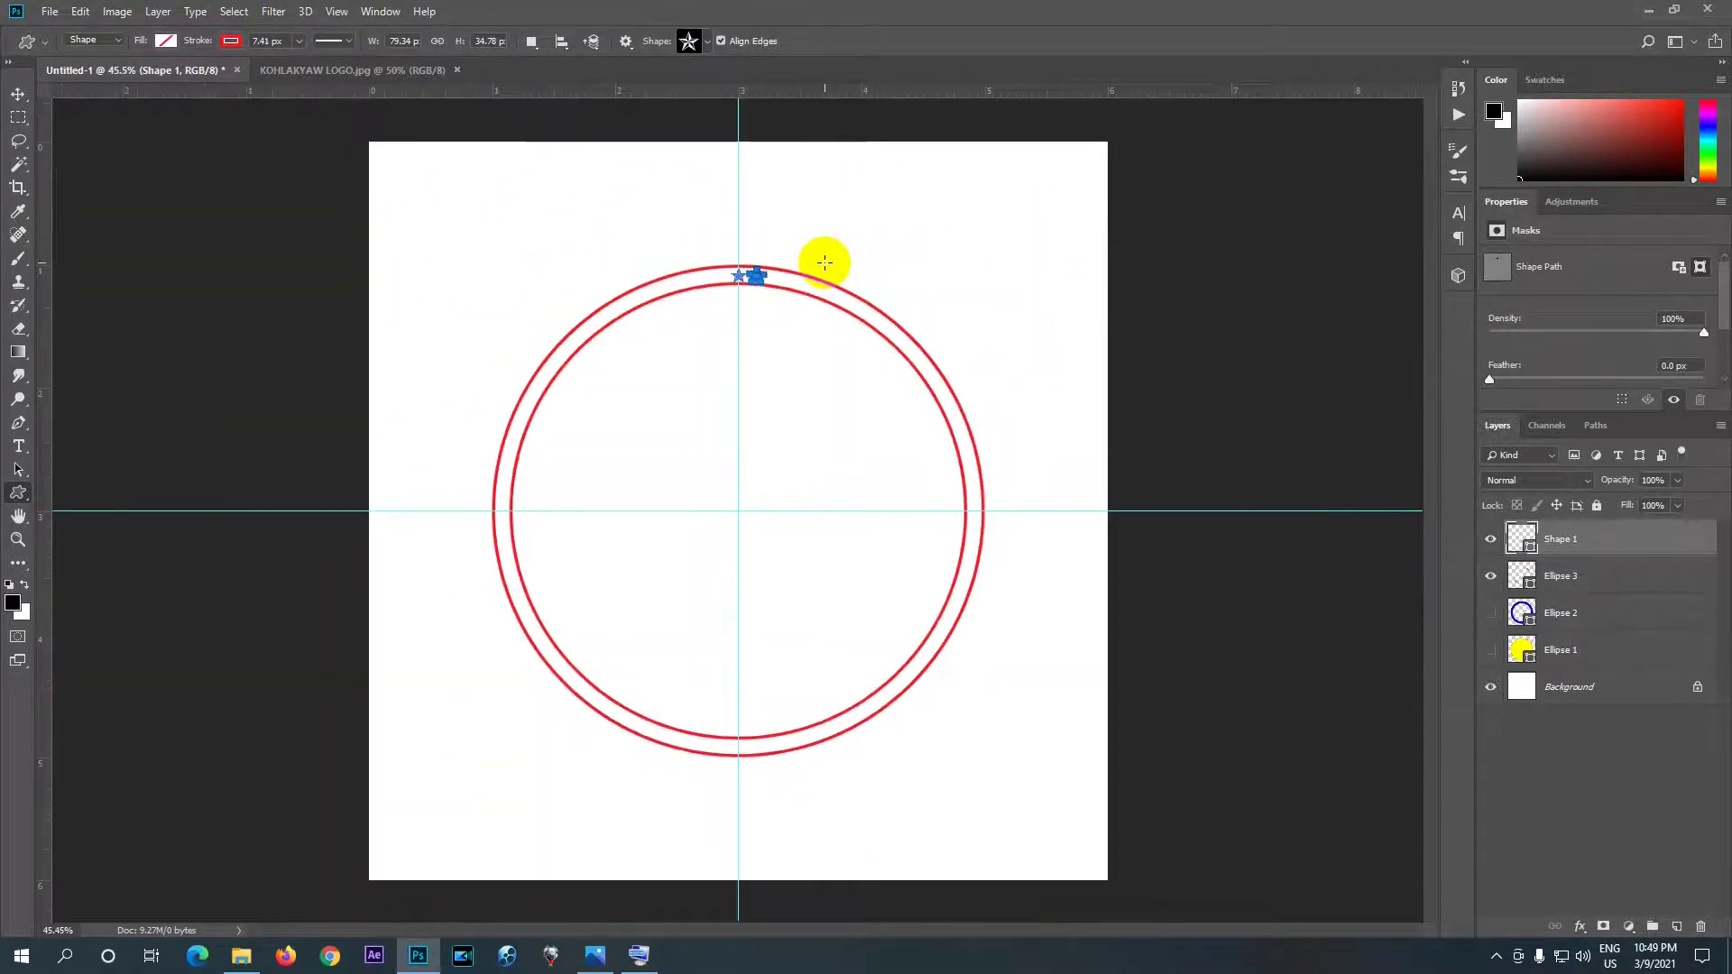
scroll(824, 262, up, 1)
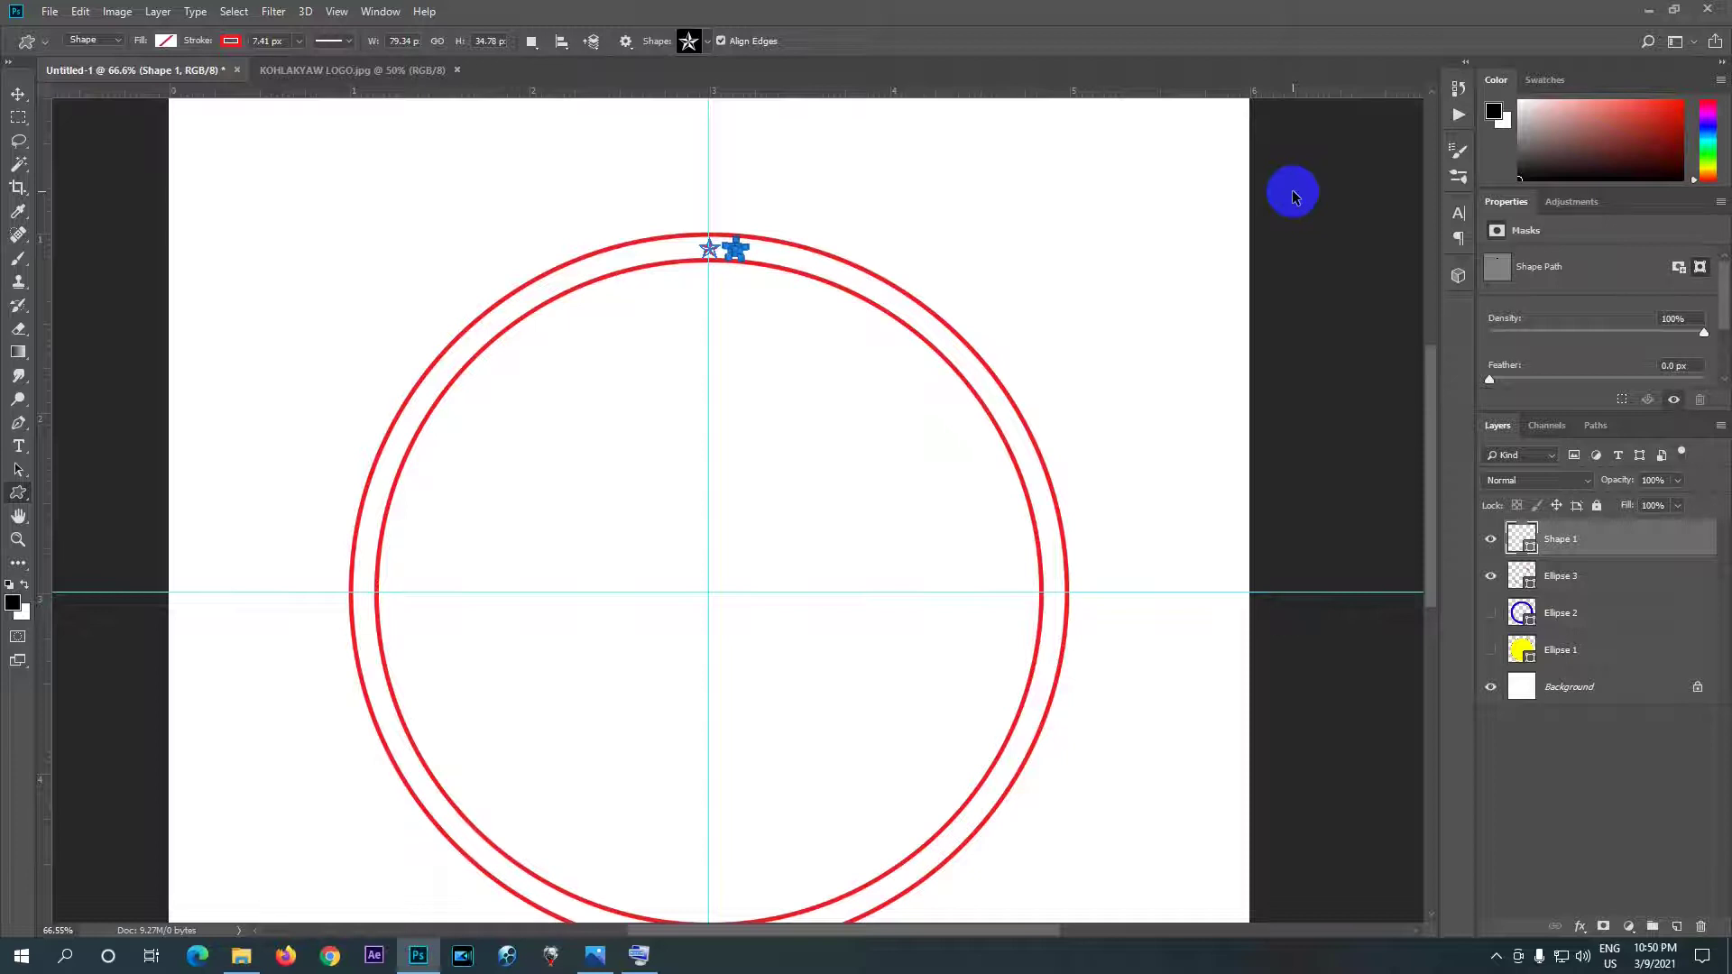
key(ctrl+alt+shift+t)
key(ctrl+alt+shift+t)
key(ctrl+alt+shift+t)
key(ctrl+alt+shift+t)
key(ctrl+alt+shift+t)
key(ctrl+alt+shift+t)
key(ctrl+alt+shift+t)
key(ctrl+alt+shift+t)
key(ctrl+alt+shift+t)
key(ctrl+alt+shift+t)
key(ctrl+alt+shift+t)
key(ctrl+alt+shift+t)
key(ctrl+alt+shift+t)
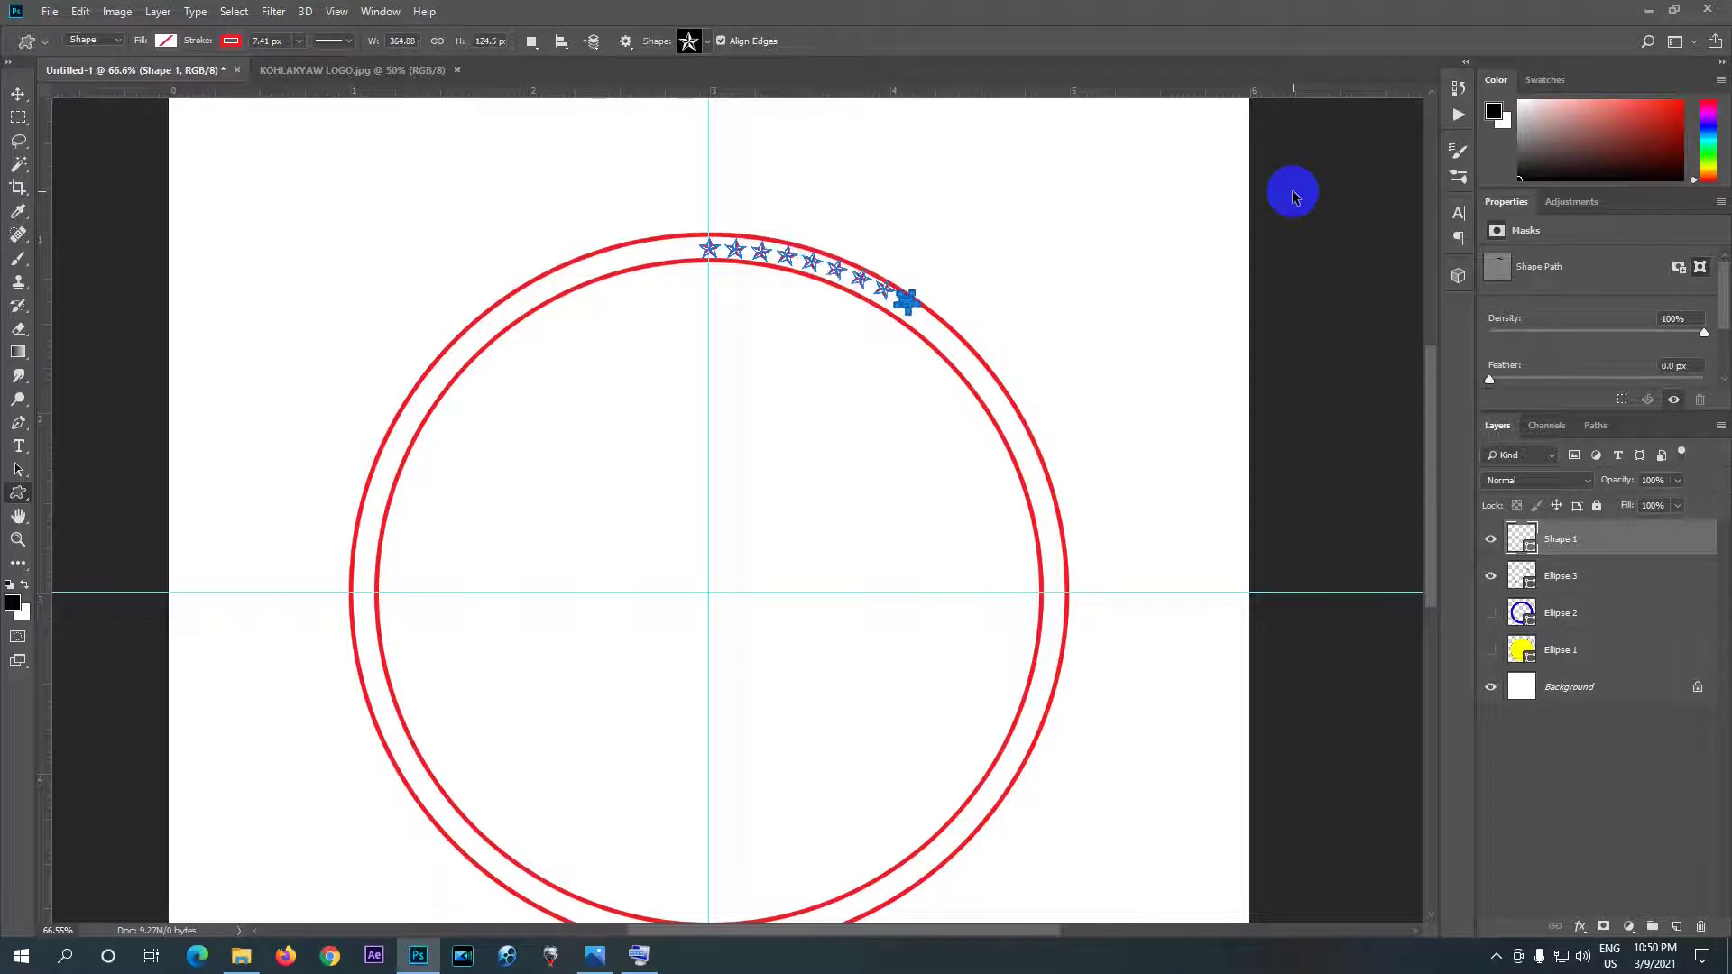
key(ctrl+alt+shift+t)
key(ctrl+alt+shift+t)
key(ctrl+alt+shift+t)
key(ctrl+alt+shift+t)
key(ctrl+alt+shift+t)
key(ctrl+alt+shift+t)
key(ctrl+alt+shift+t)
key(ctrl+alt+shift+t)
key(ctrl+alt+shift+t)
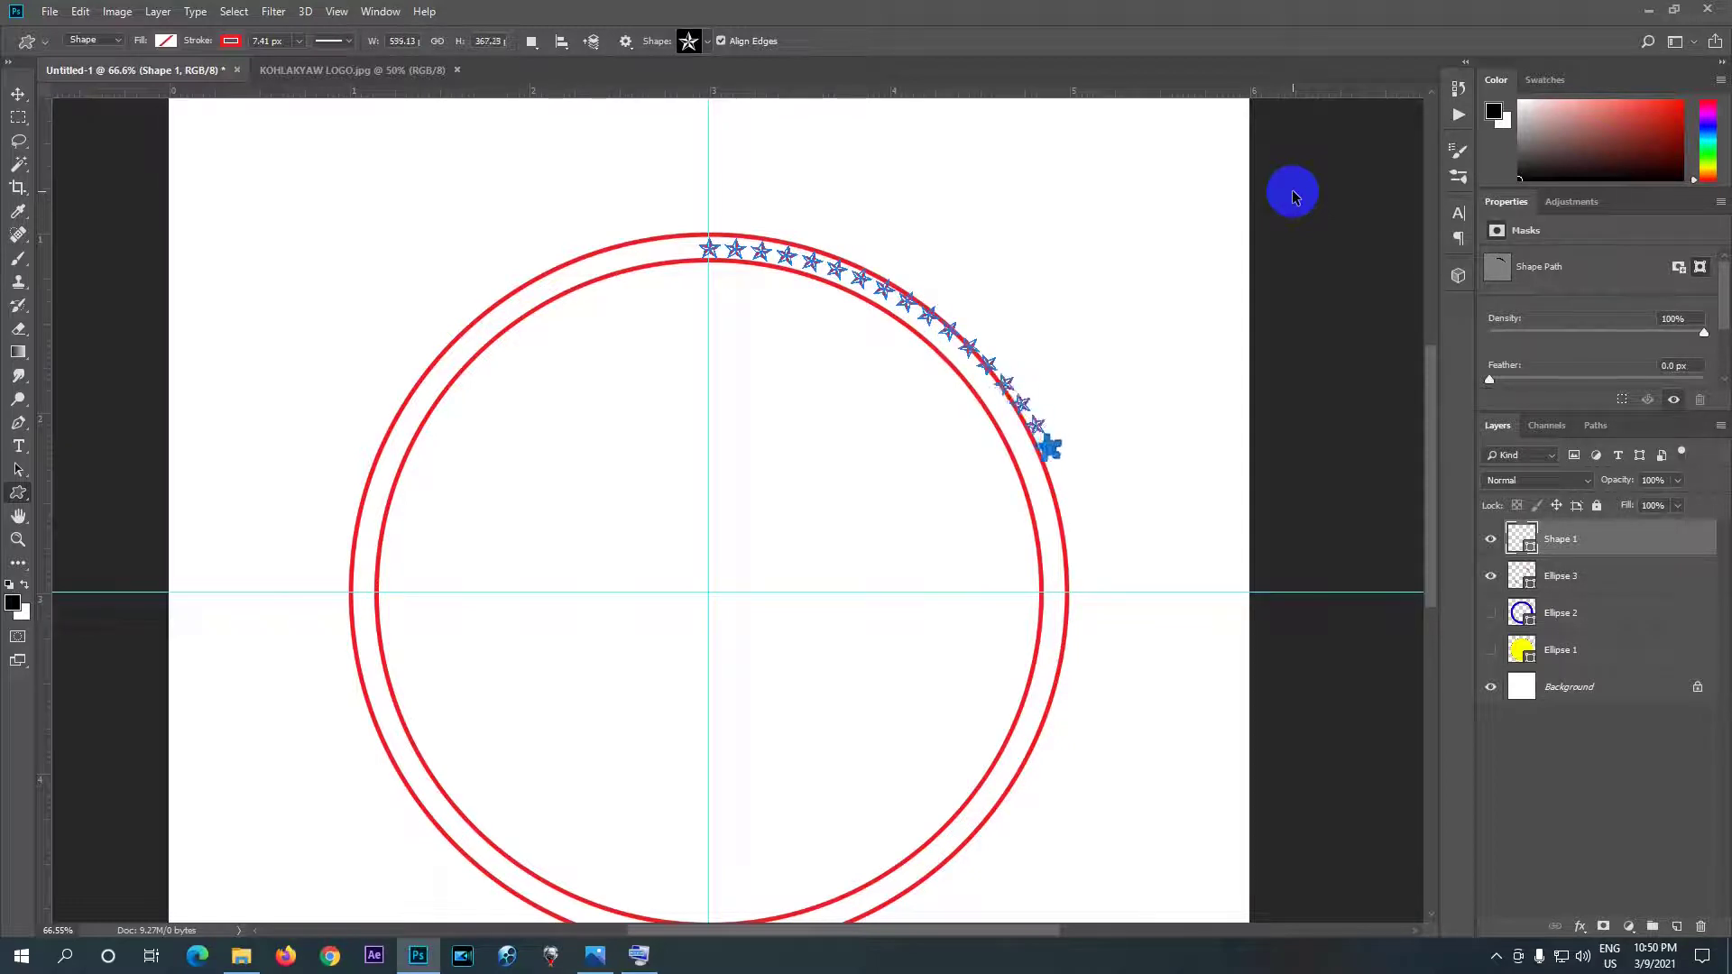
key(ctrl+alt+shift+t)
key(ctrl+alt+shift+t)
key(ctrl+alt+shift+t)
key(ctrl+alt+shift+t)
key(ctrl+alt+shift+t)
key(ctrl+alt+shift+t)
key(ctrl+alt+shift+t)
key(ctrl+alt+shift+t)
key(ctrl+alt+shift+t)
key(ctrl+alt+shift+t)
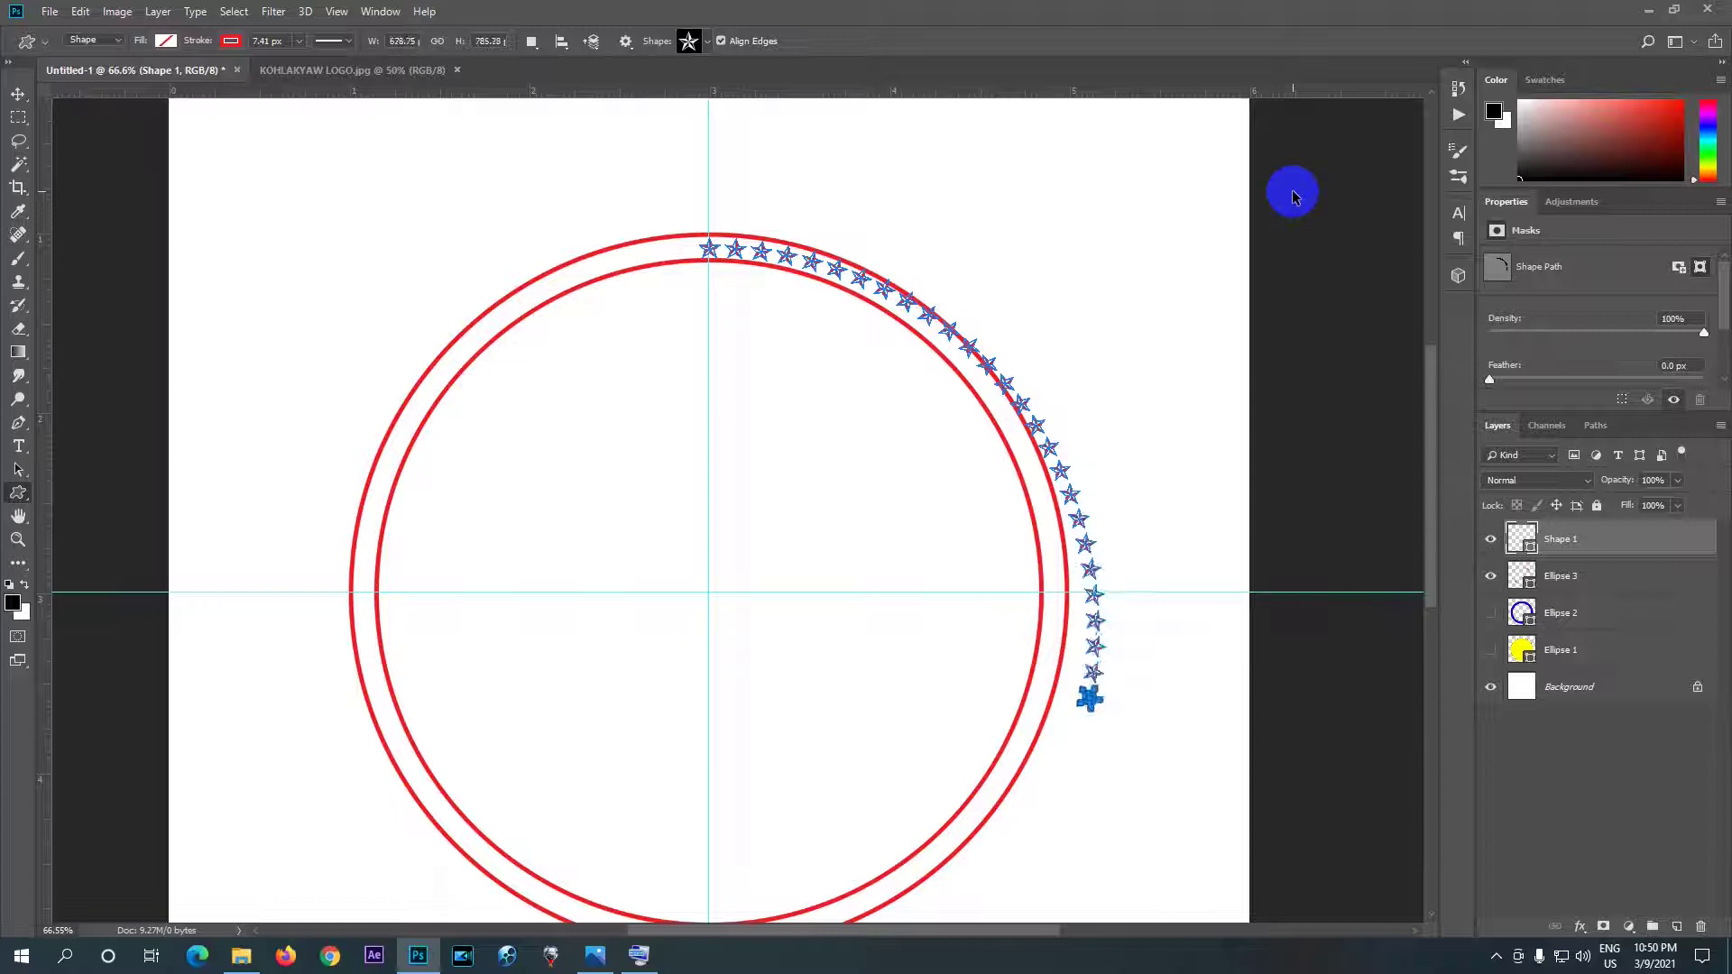
key(ctrl+alt+shift+t)
key(ctrl+alt+shift+t)
key(ctrl+alt+shift+t)
key(ctrl+alt+shift+t)
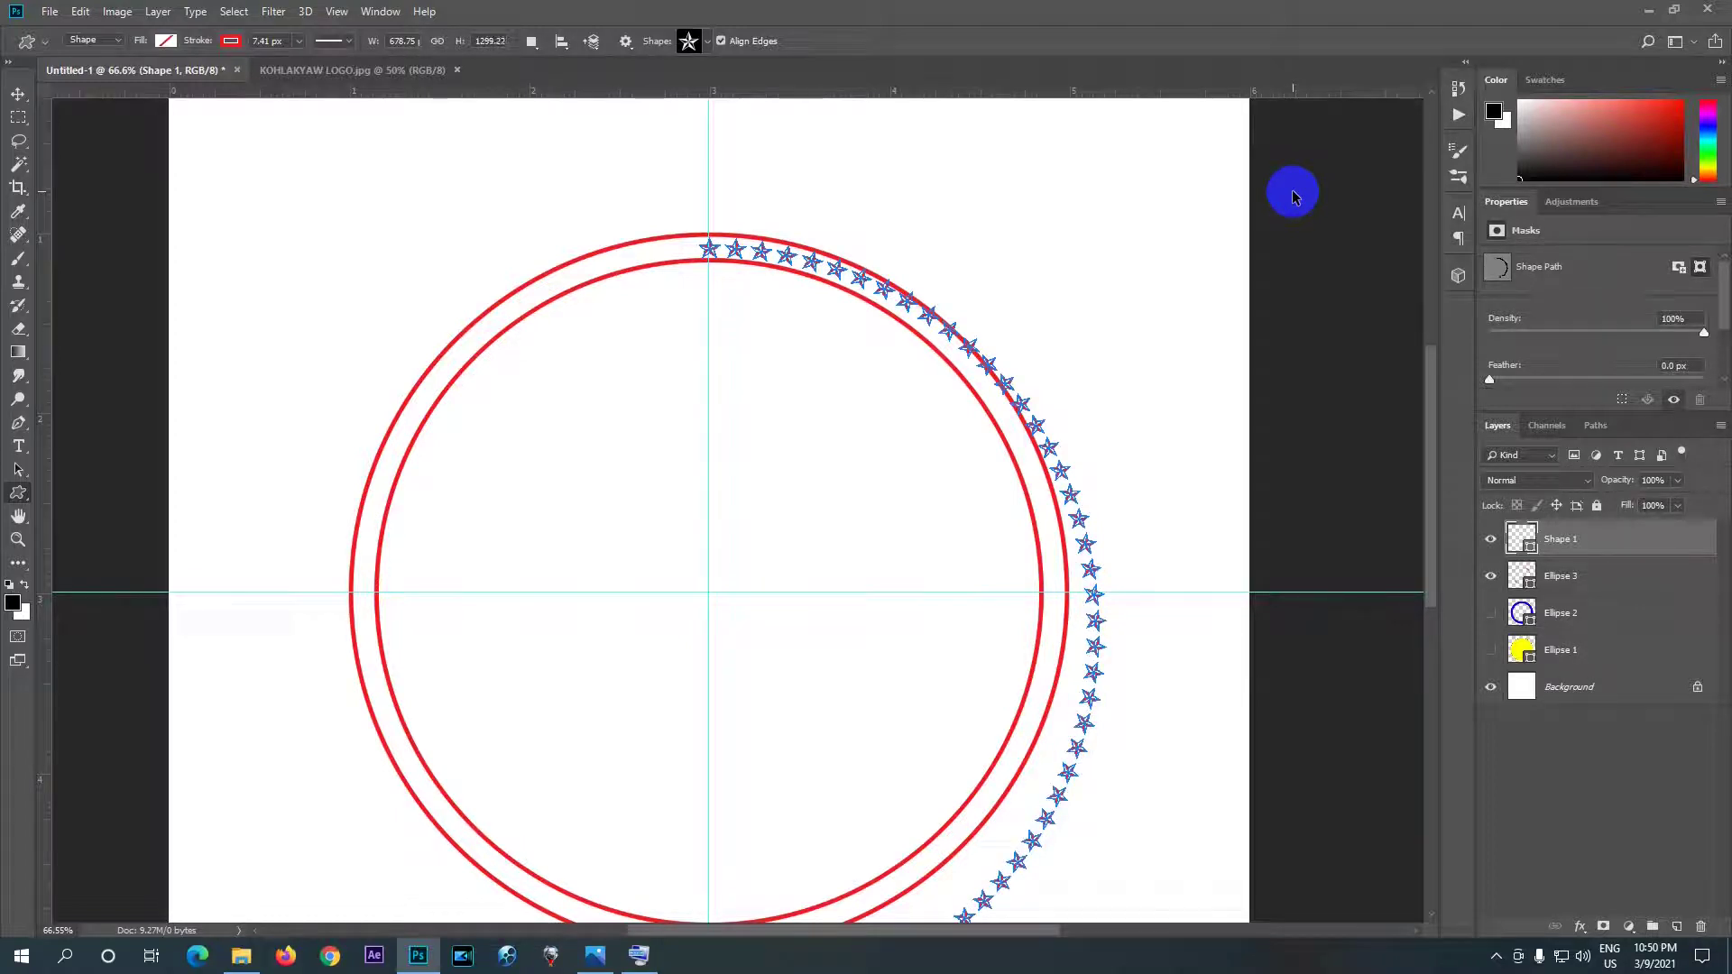
key(ctrl+alt+shift+t)
key(ctrl+alt+shift+t)
key(ctrl+alt+shift+t)
key(ctrl+alt+shift+t)
key(ctrl+alt+shift+t)
key(ctrl+alt+shift+t)
key(ctrl+alt+shift+t)
key(ctrl+alt+shift+t)
key(ctrl+alt+shift+t)
key(ctrl+alt+shift+t)
key(ctrl+alt+shift+t)
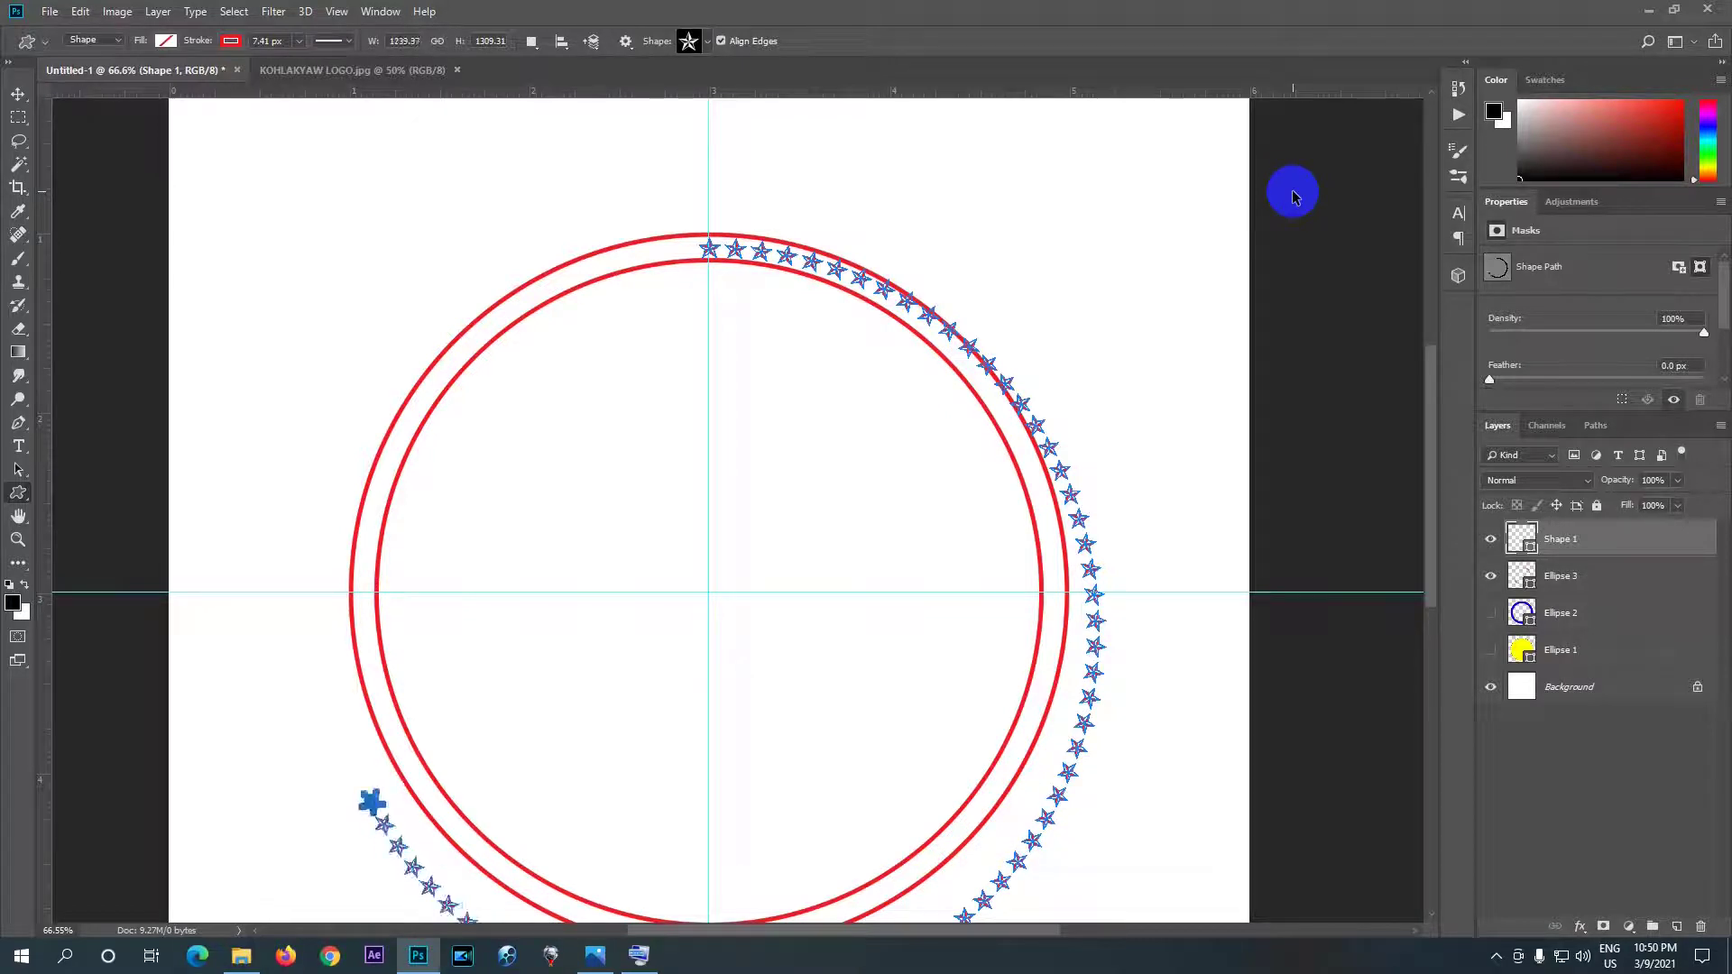
key(ctrl+alt+shift+t)
key(ctrl+alt+shift+t)
key(ctrl+alt+shift+t)
key(ctrl+alt+shift+t)
key(ctrl+alt+shift+t)
key(ctrl+alt+shift+t)
key(ctrl+alt+shift+t)
key(ctrl+alt+shift+t)
key(ctrl+alt+shift+t)
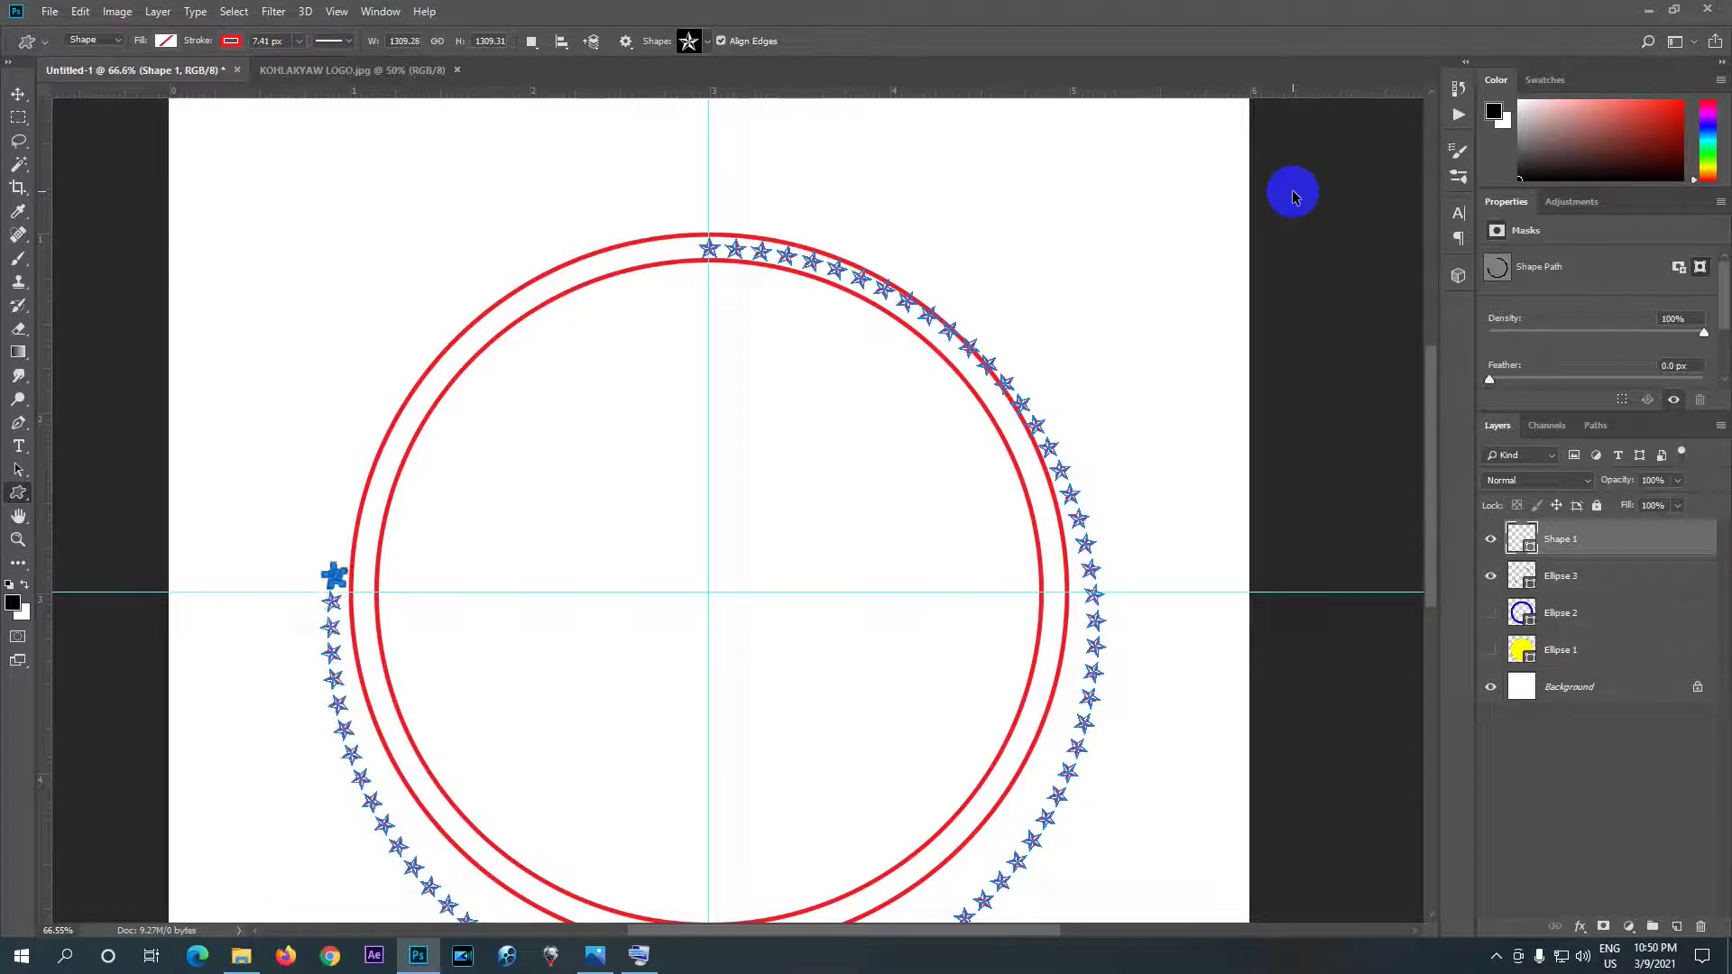
key(ctrl+alt+shift+t)
key(ctrl+alt+shift+t)
key(ctrl+alt+shift+t)
key(ctrl+alt+shift+t)
key(ctrl+alt+shift+t)
key(ctrl+alt+shift+t)
key(ctrl+alt+shift+t)
key(ctrl+alt+shift+t)
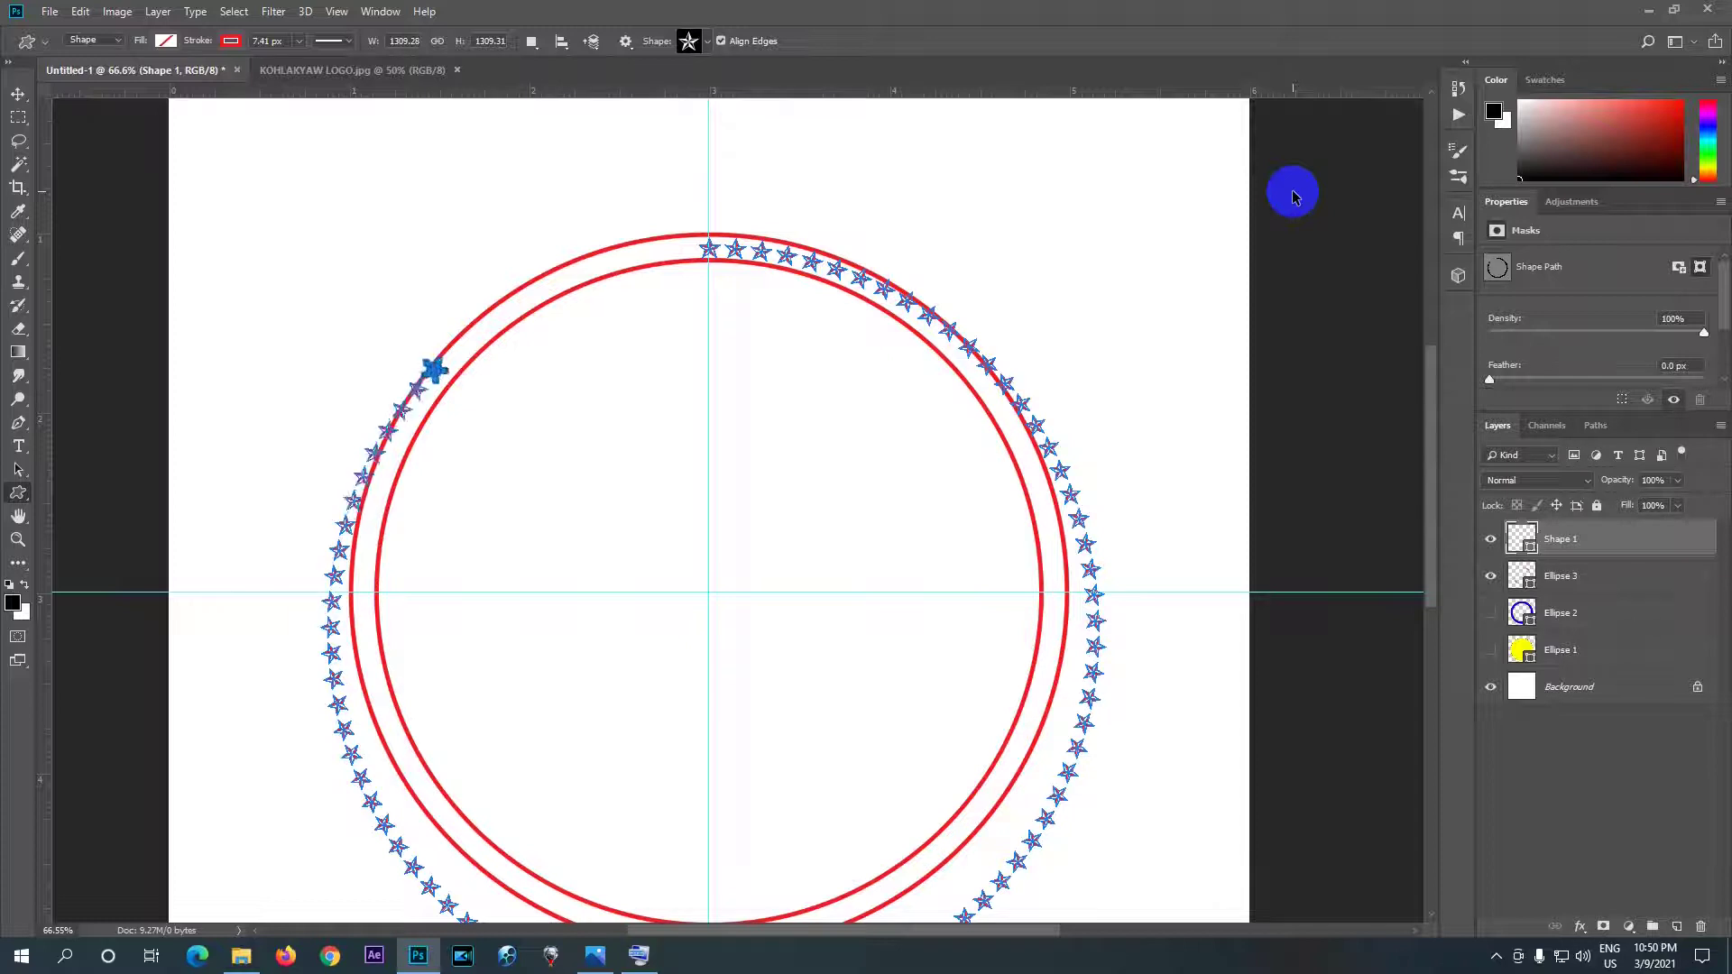
key(ctrl+alt+shift+t)
key(ctrl+alt+shift+t)
key(ctrl+alt+shift+t)
key(ctrl+alt+shift+t)
key(ctrl+alt+shift+t)
key(ctrl+alt+shift+t)
key(ctrl+alt+shift+t)
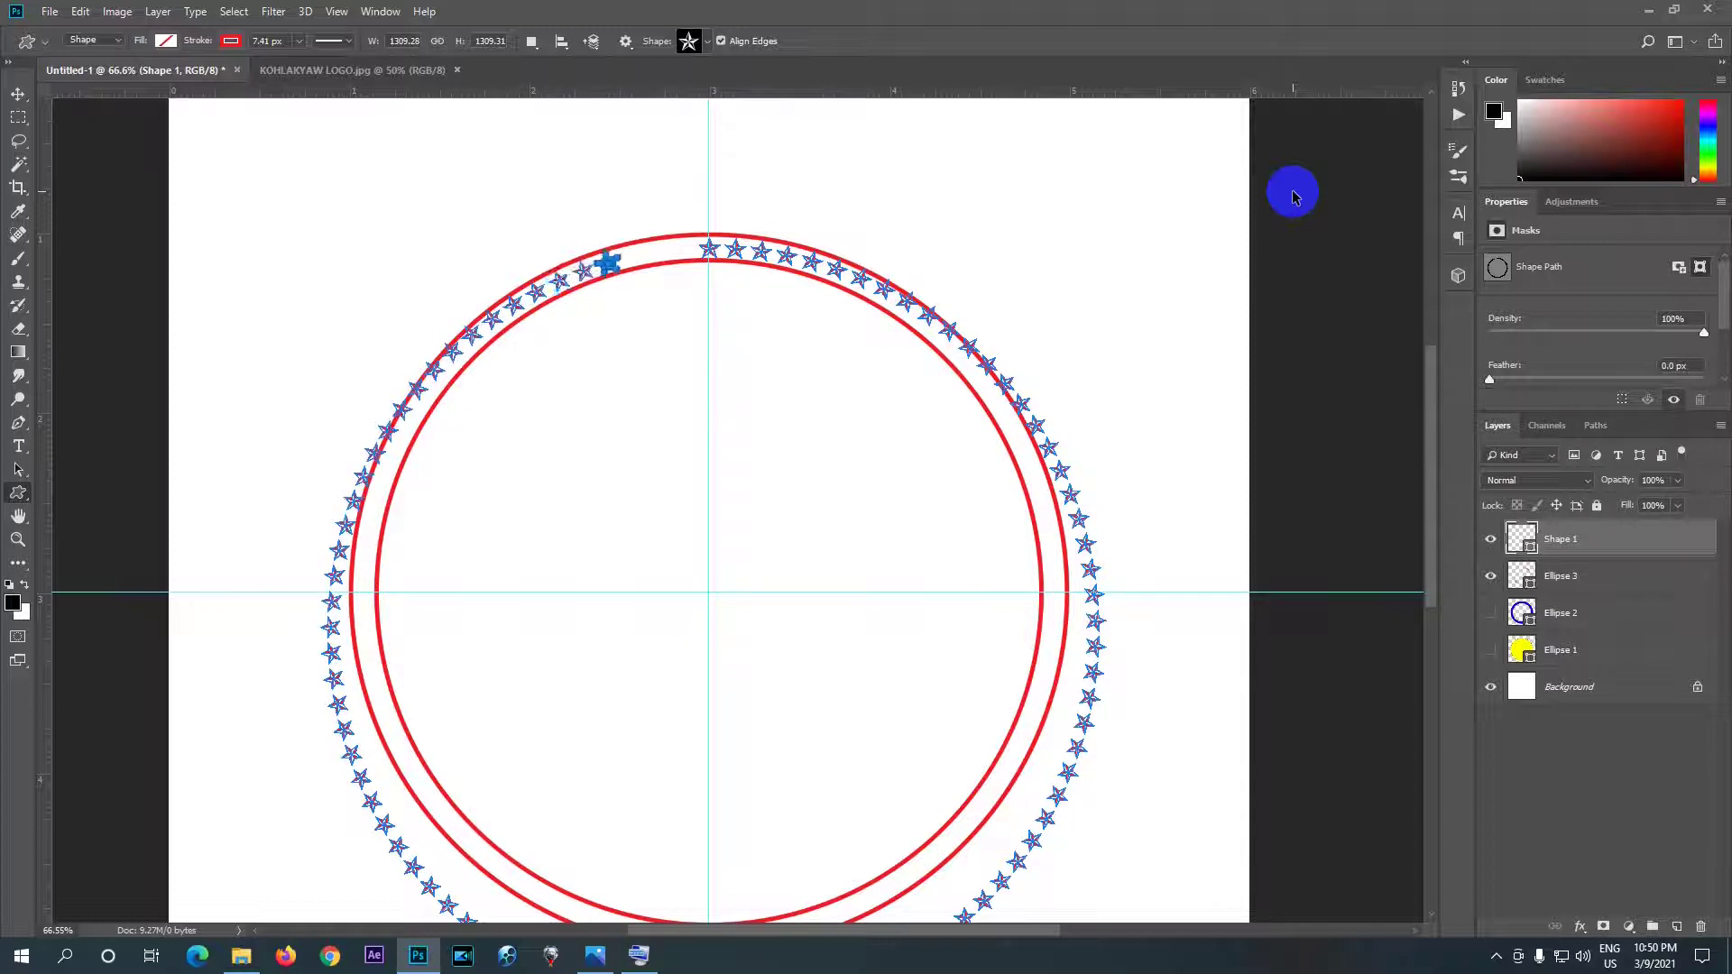
key(ctrl+alt+shift+t)
key(ctrl+alt+shift+t)
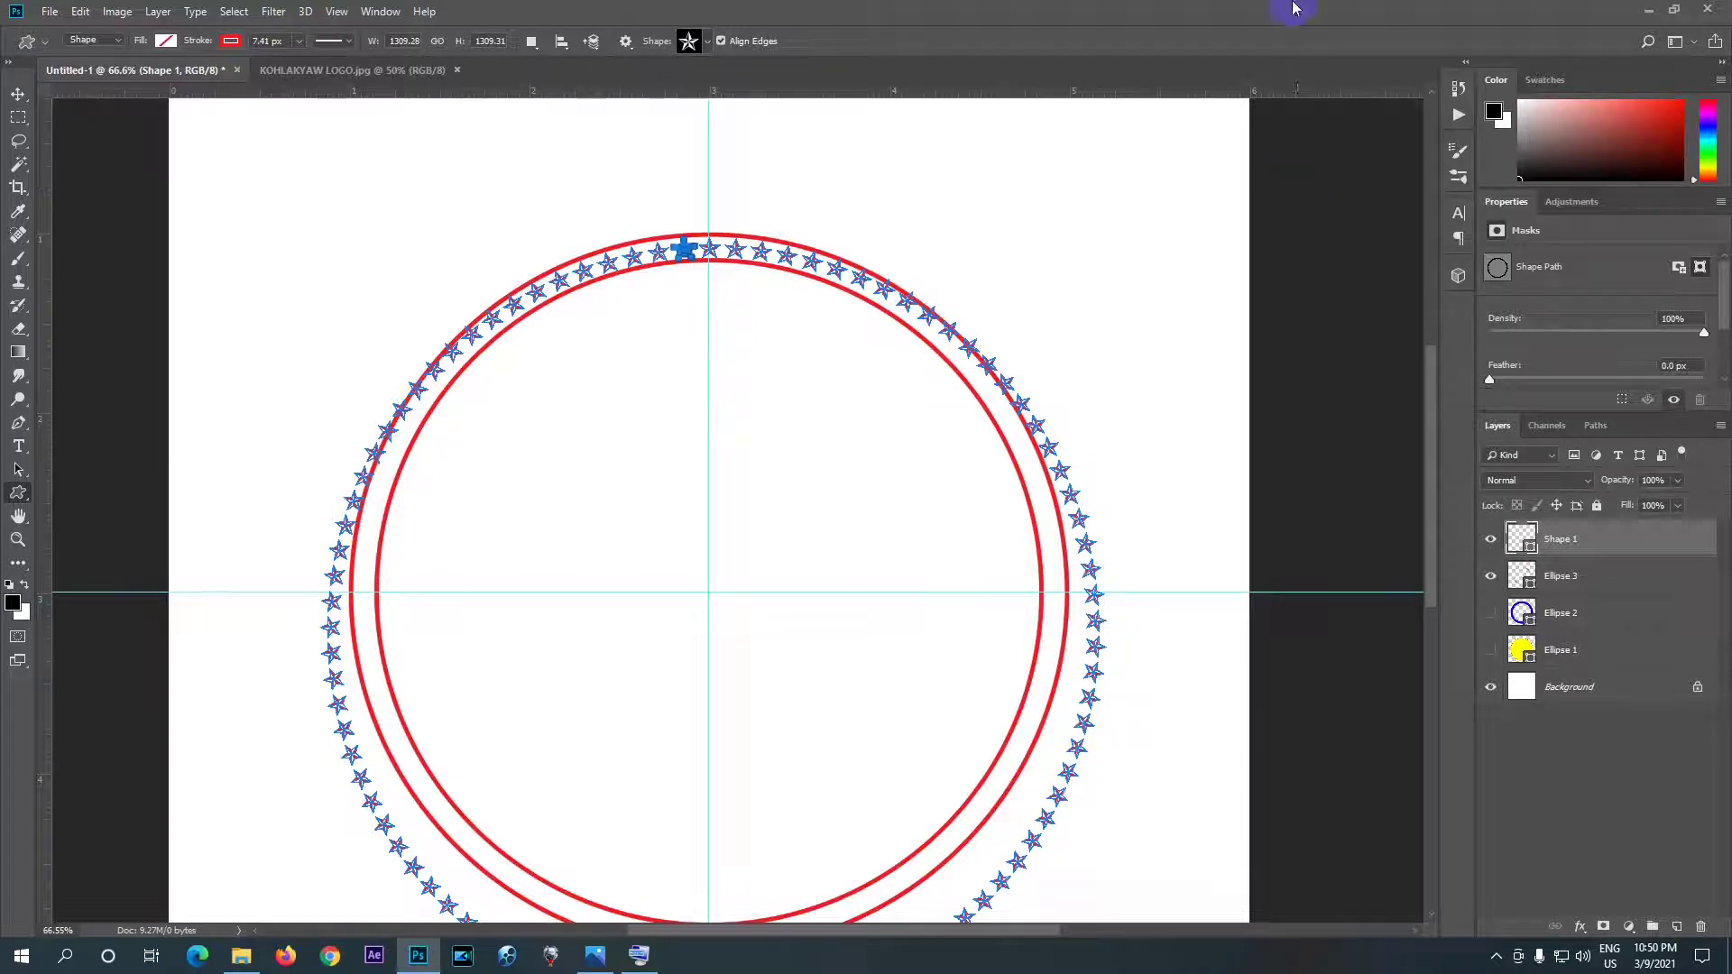
scroll(841, 321, down, 1)
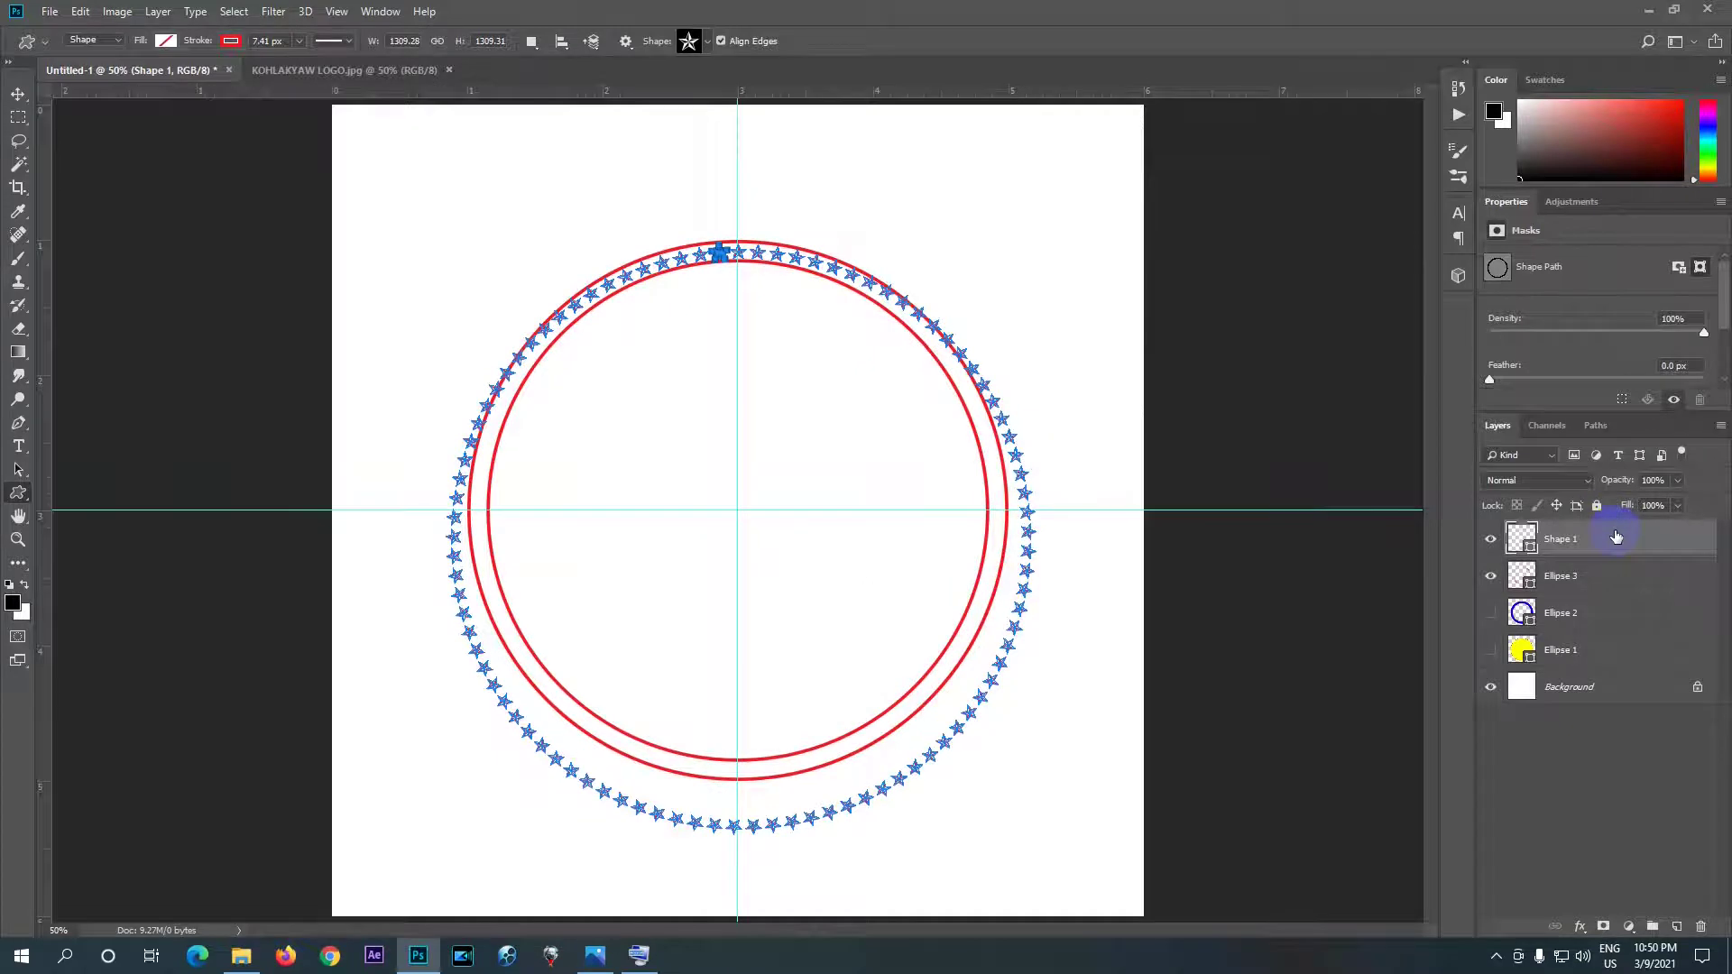
key(ctrl+t)
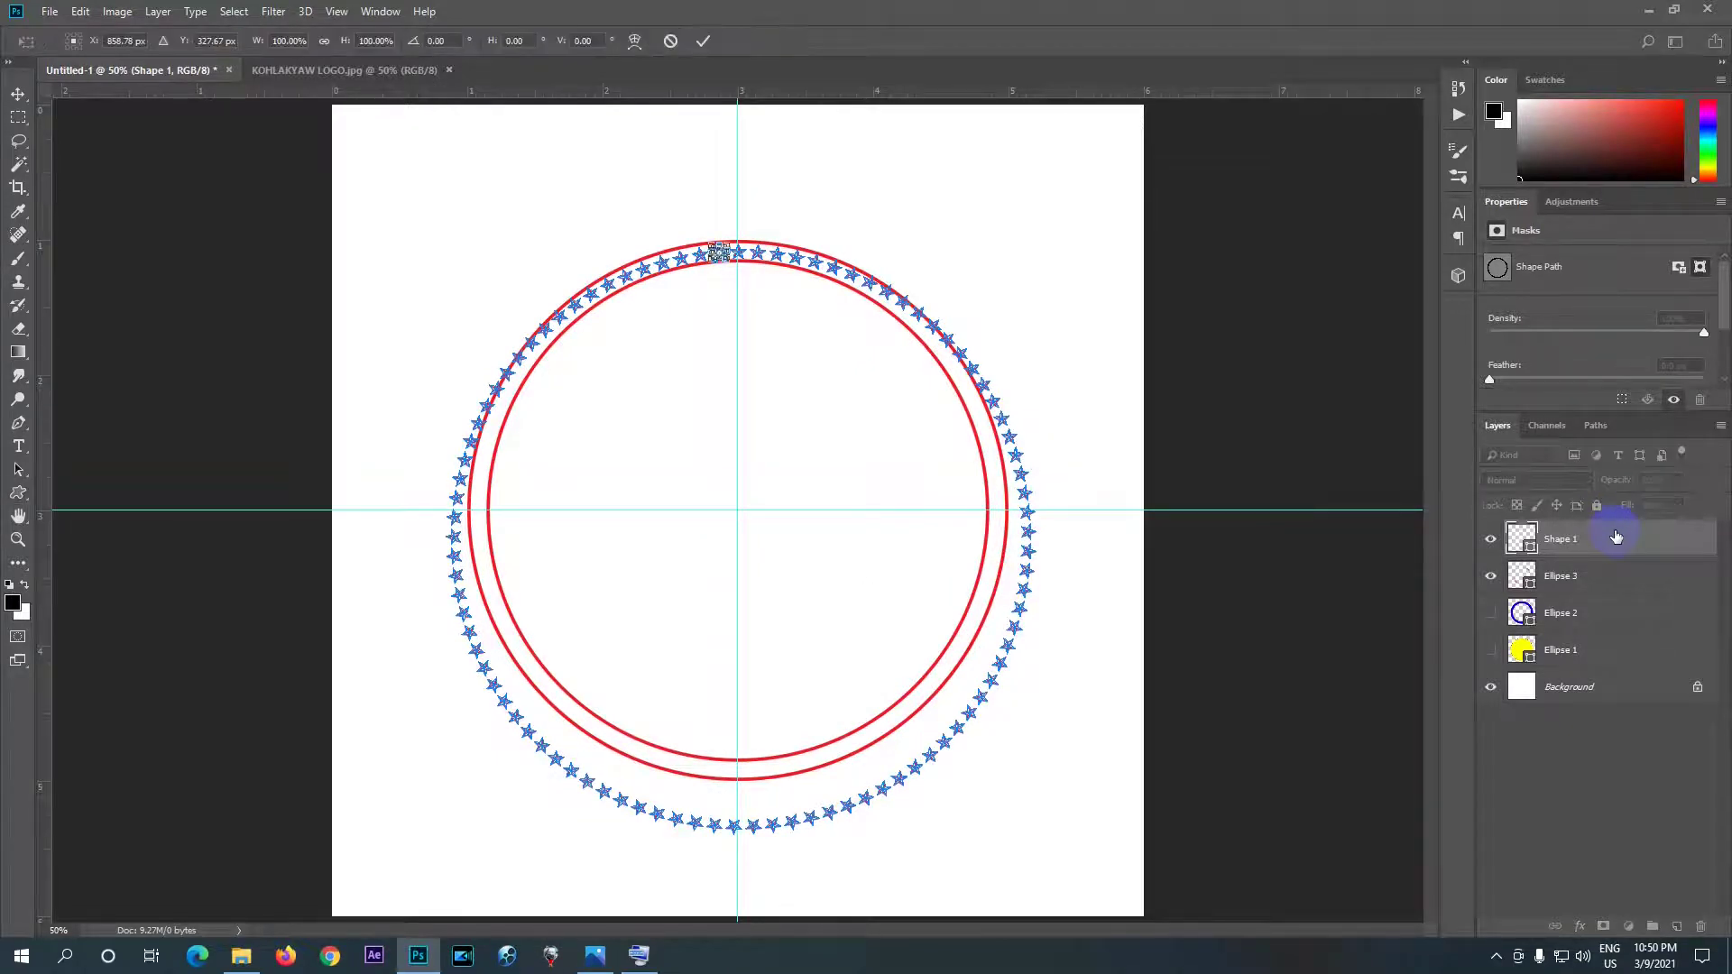
click(703, 41)
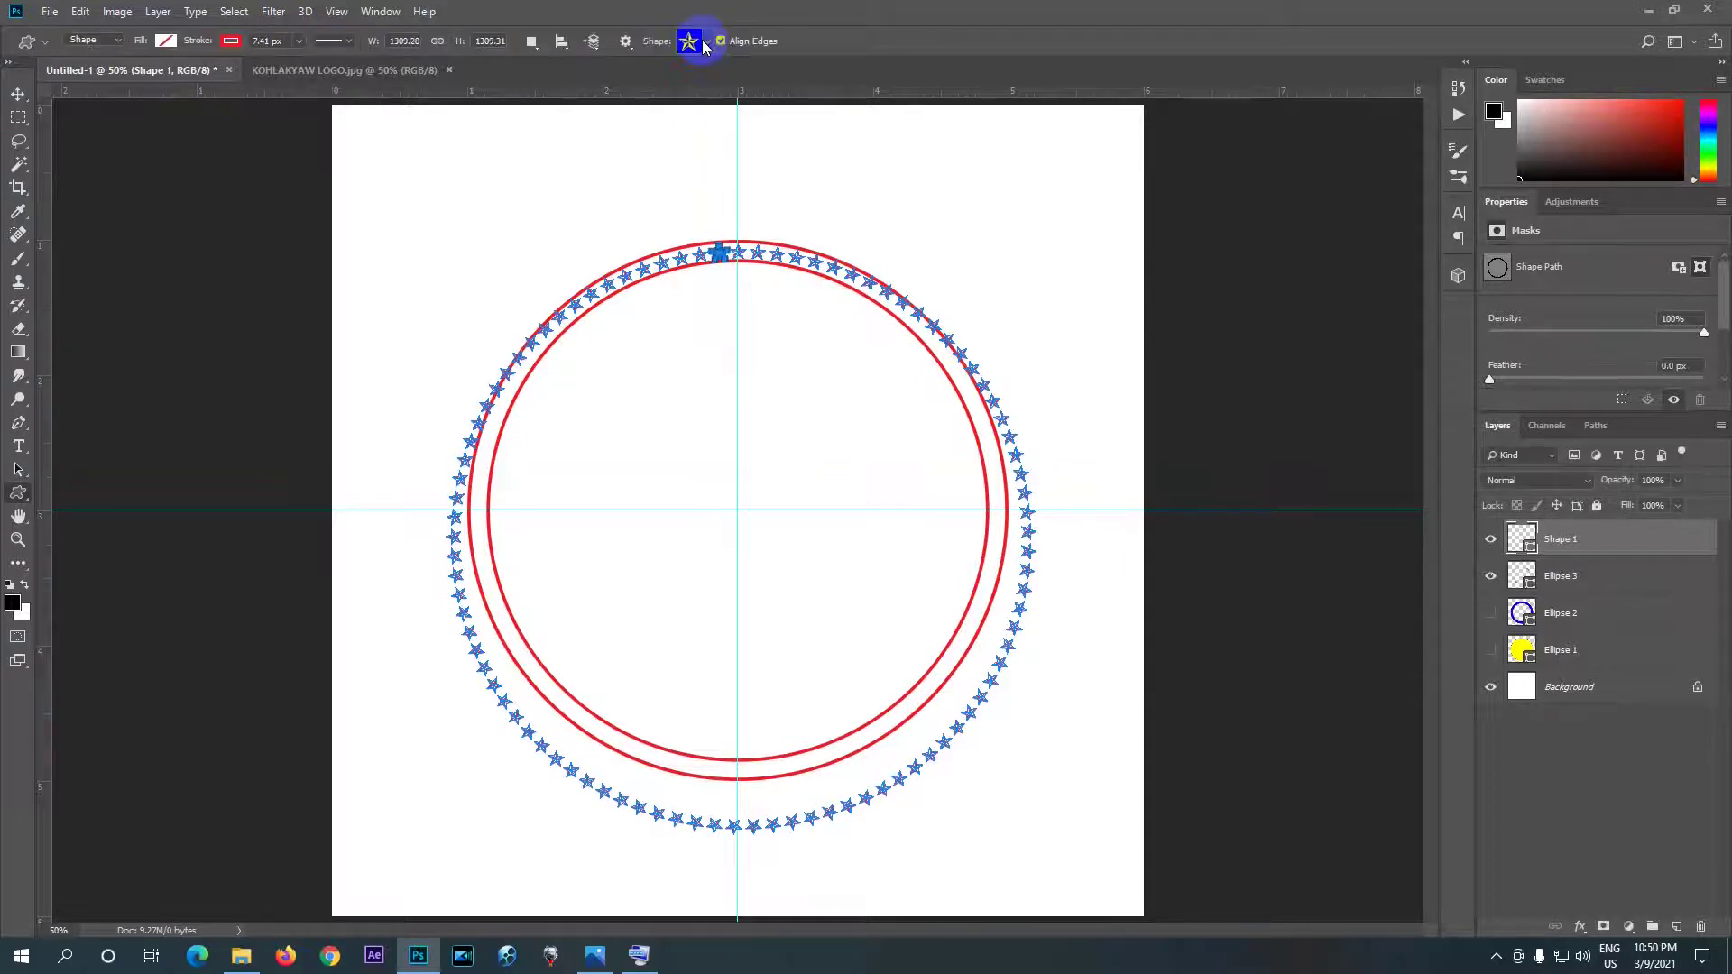
double_click(1606, 548)
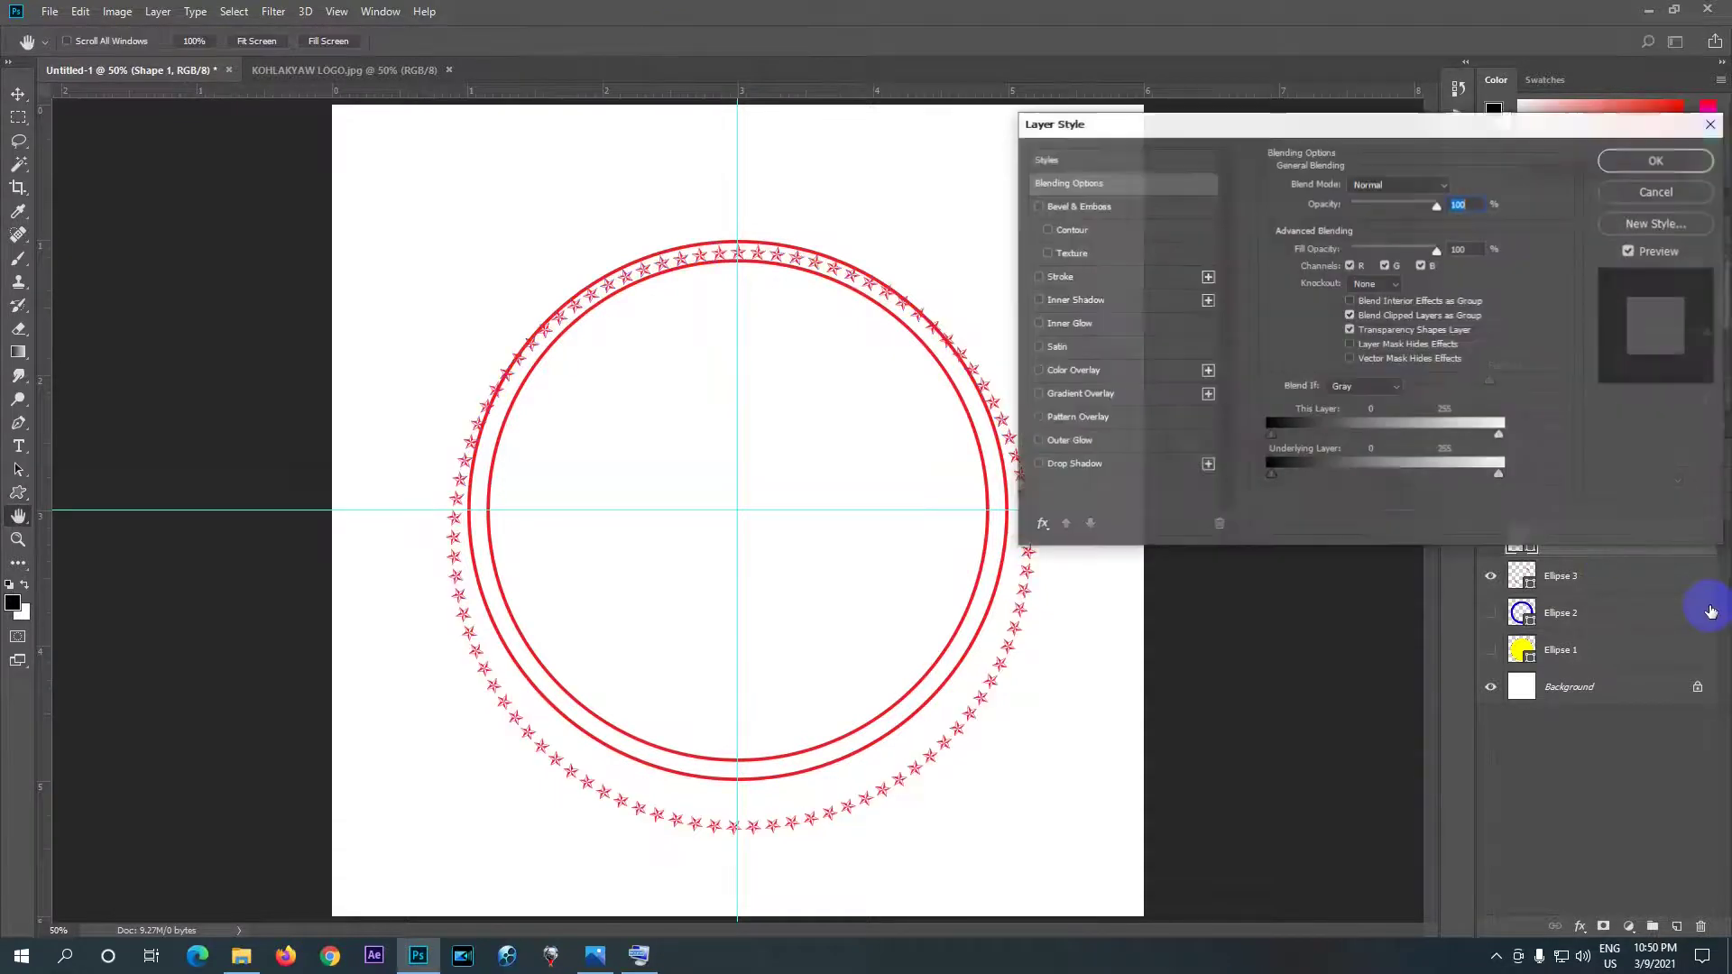
click(1713, 124)
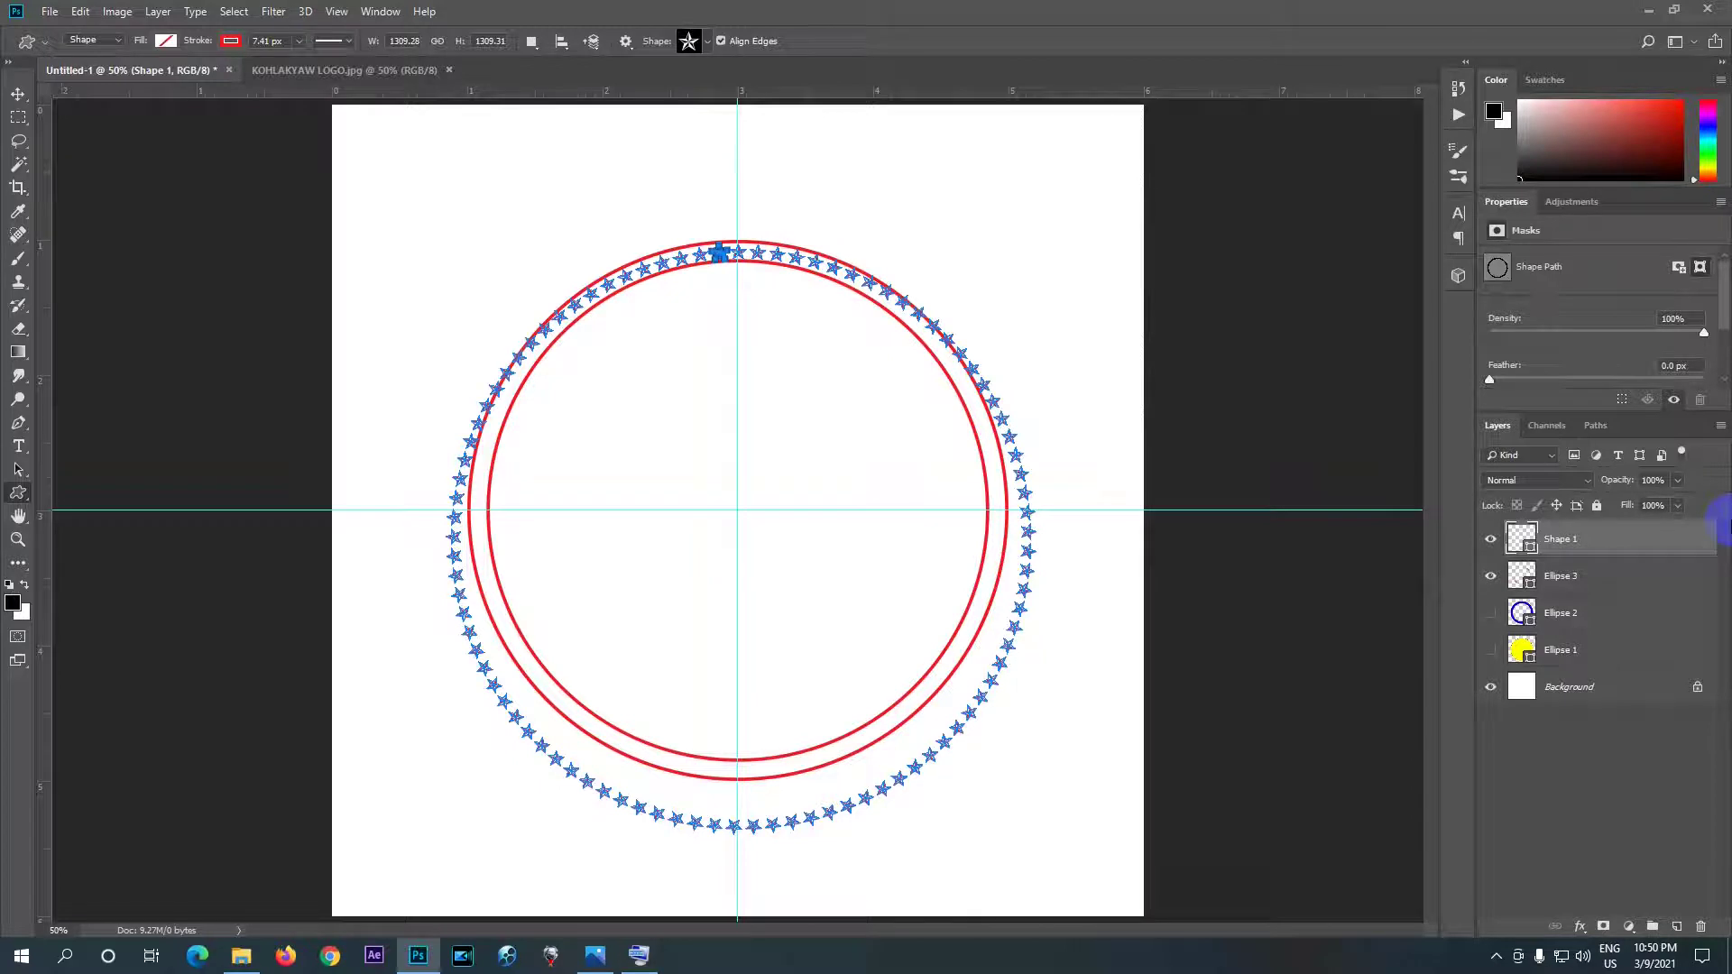
key(ctrl+t)
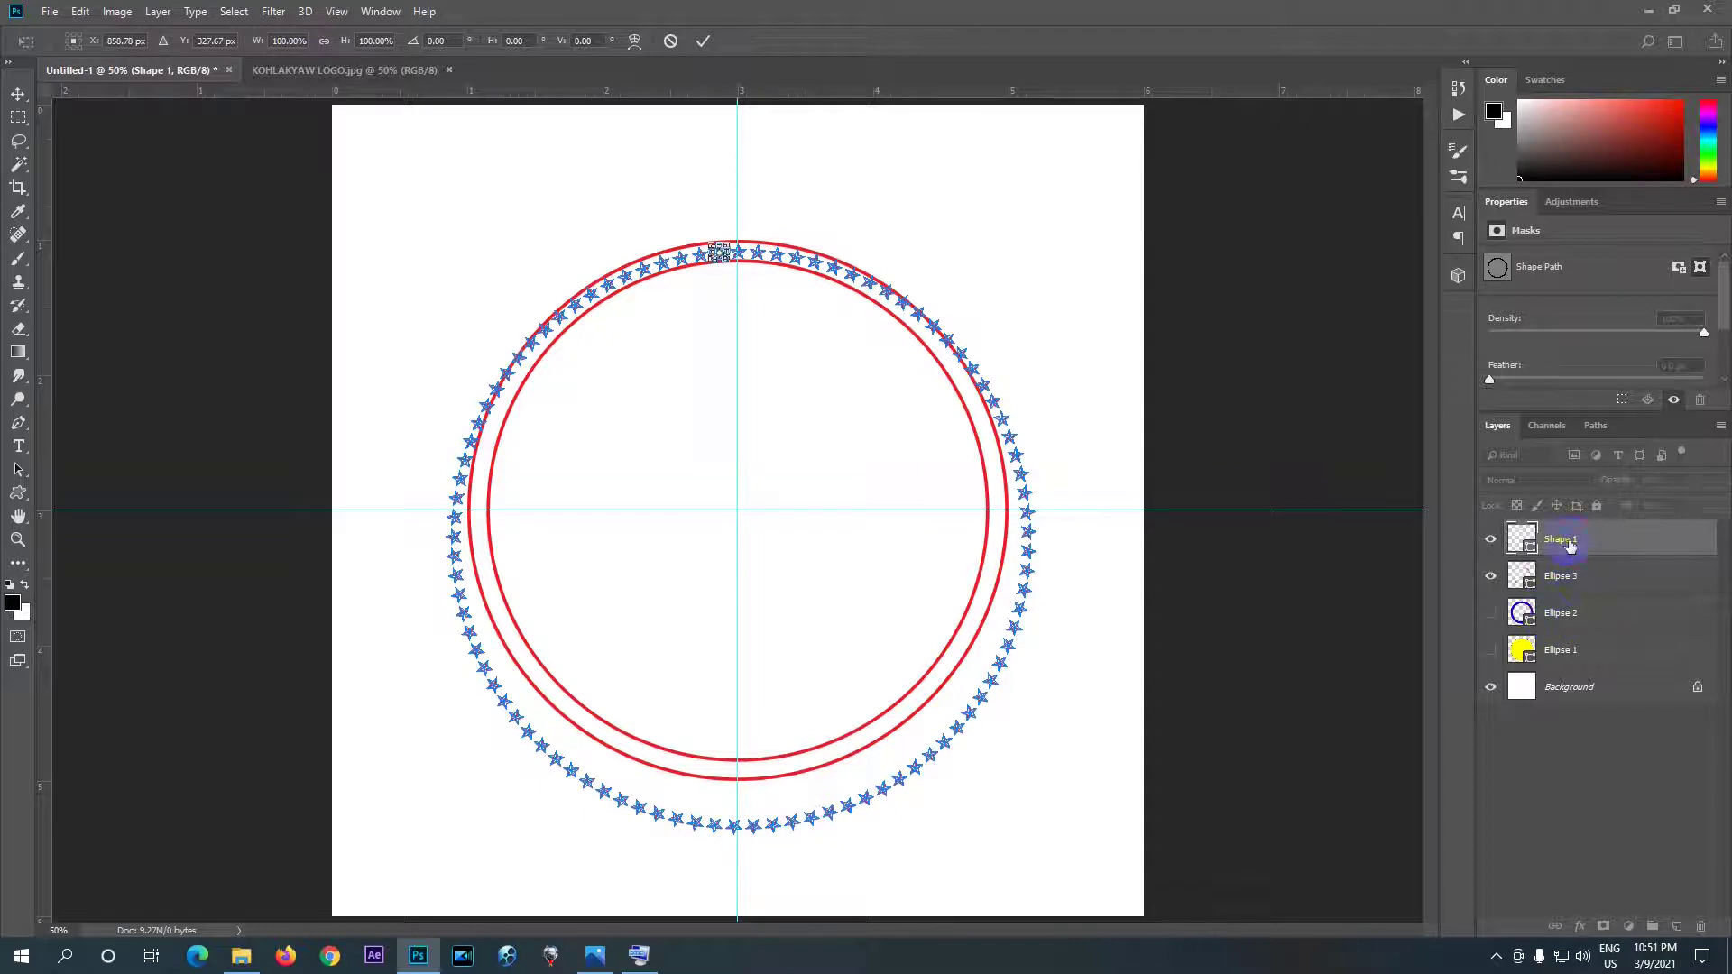
click(671, 43)
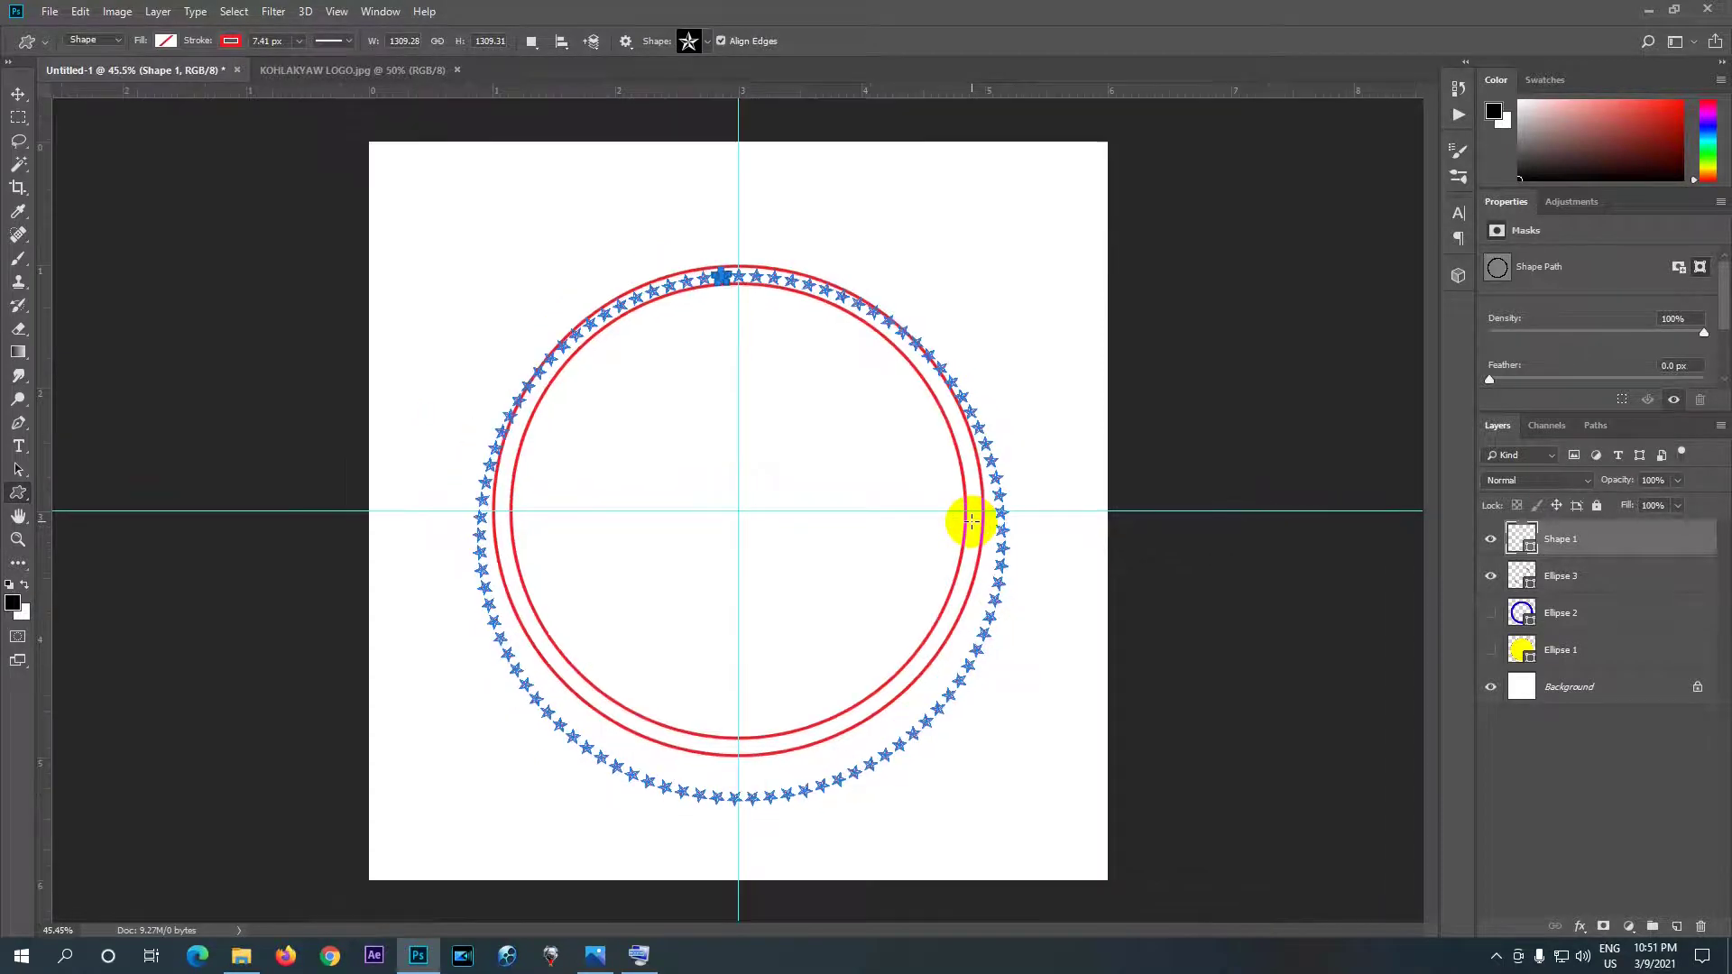
scroll(737, 406, up, 2)
scroll(738, 406, down, 3)
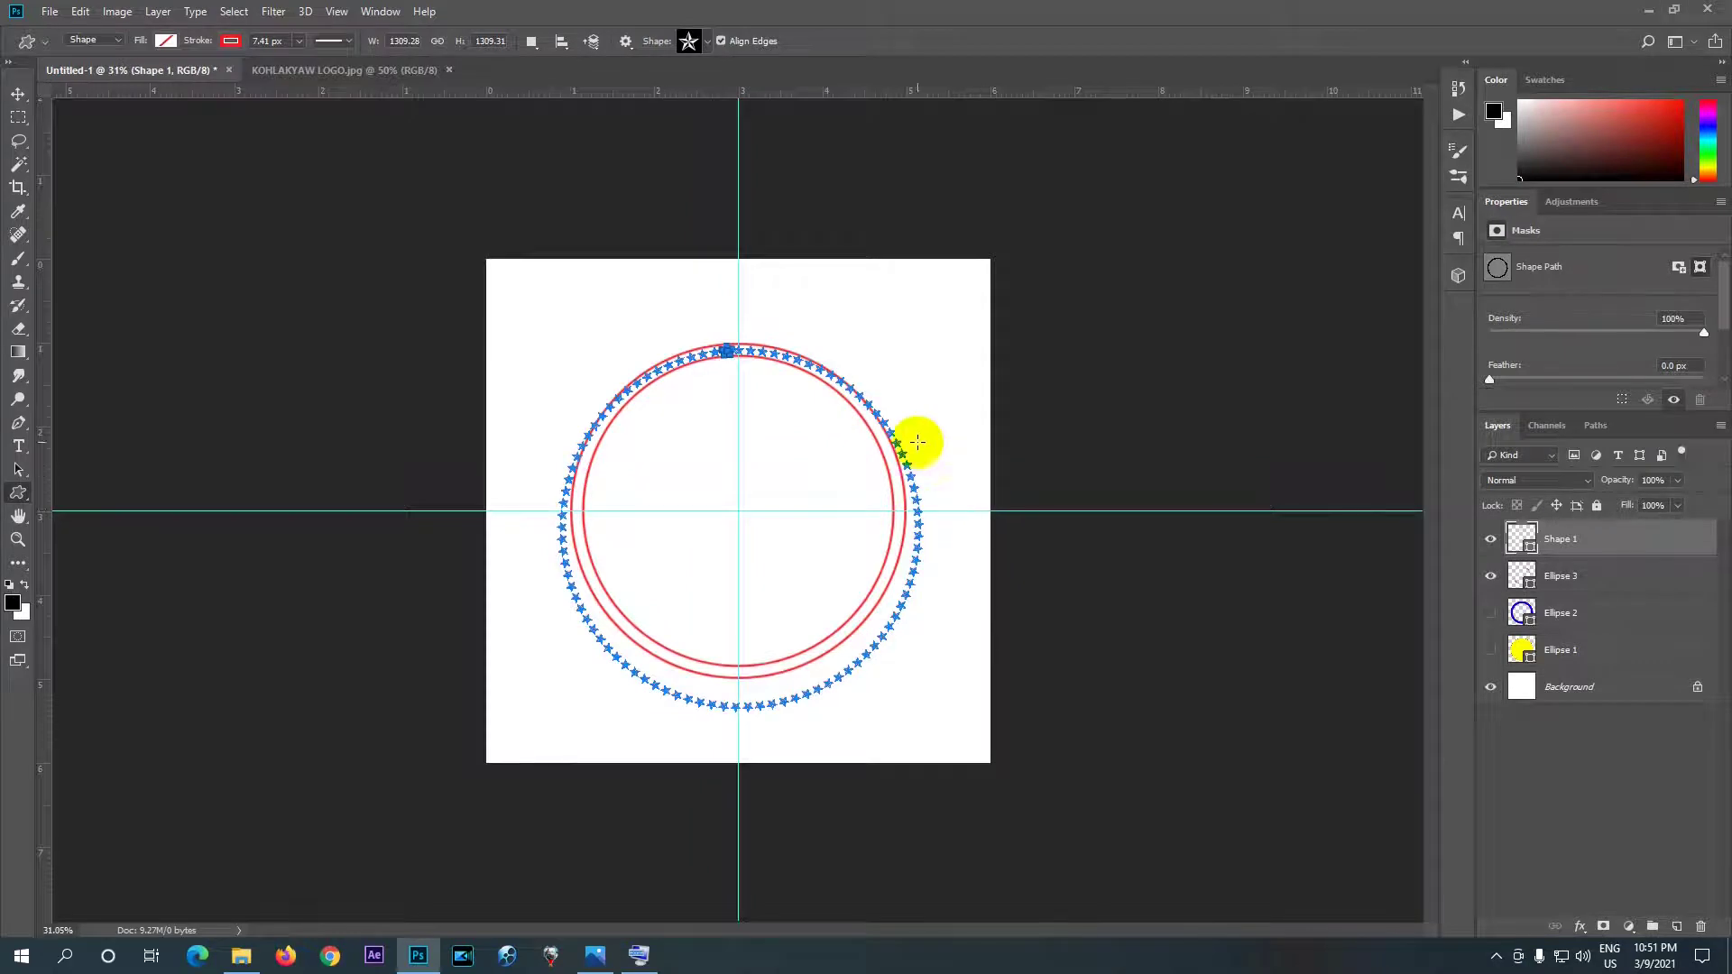
click(1493, 542)
click(1493, 541)
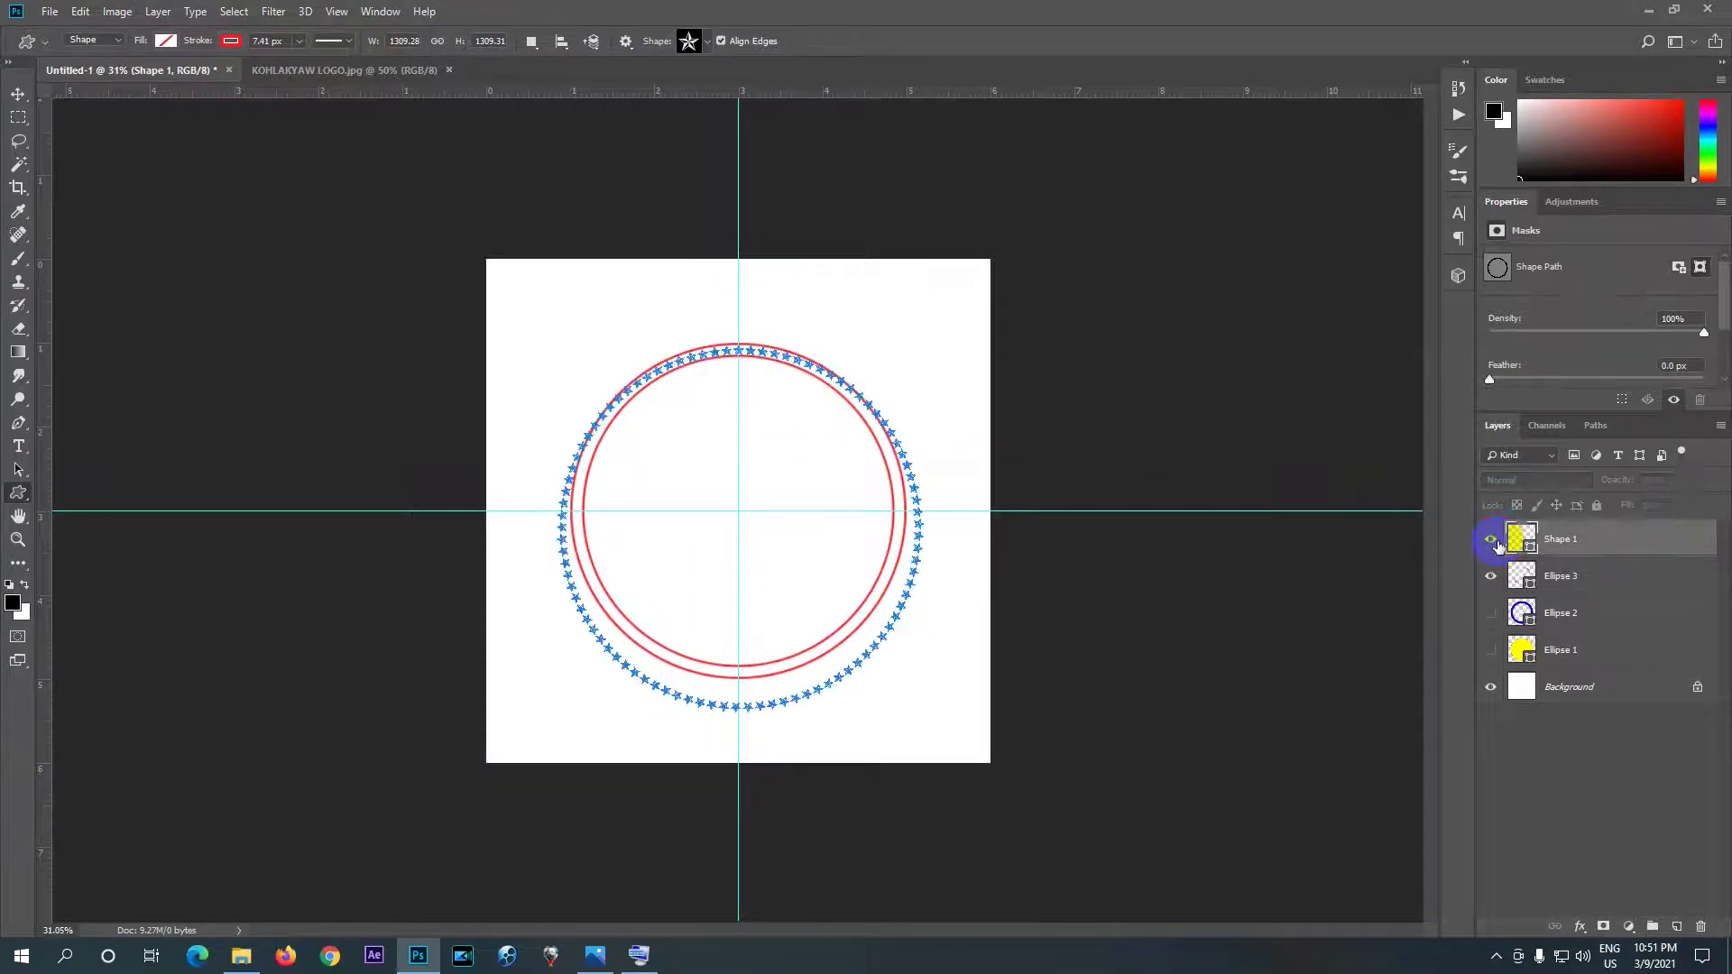
click(1494, 541)
mouse_move(1525, 543)
mouse_down()
mouse_move(1542, 561)
mouse_move(1554, 541)
mouse_up()
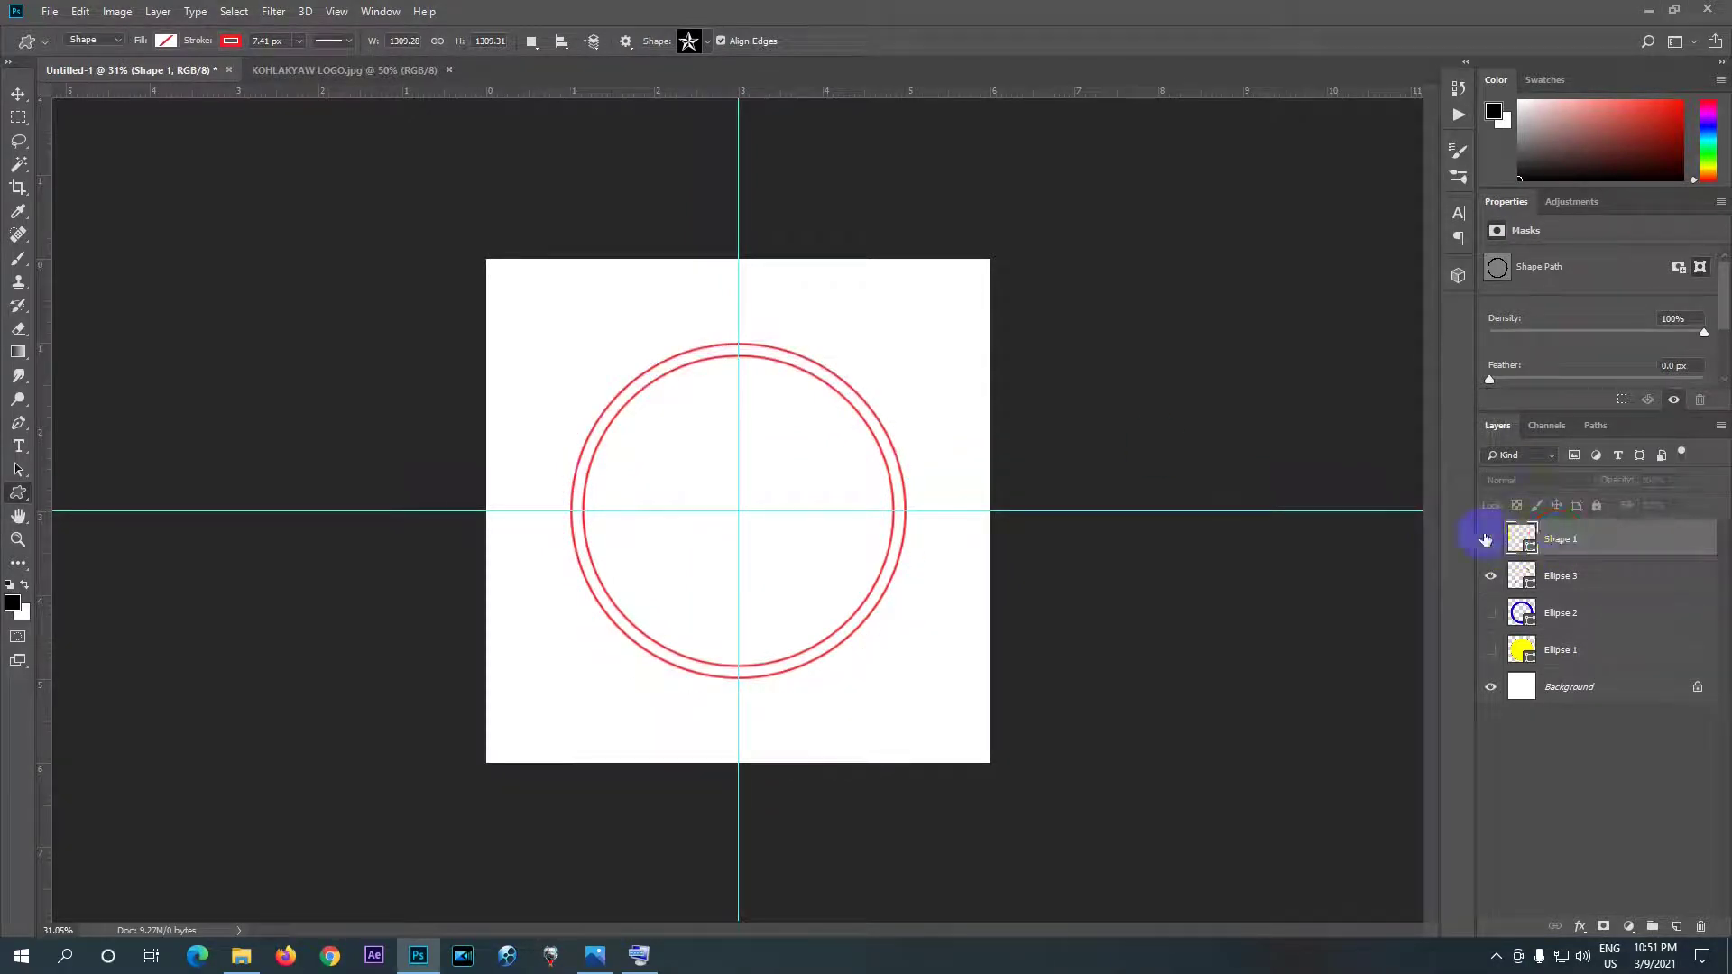
click(1492, 541)
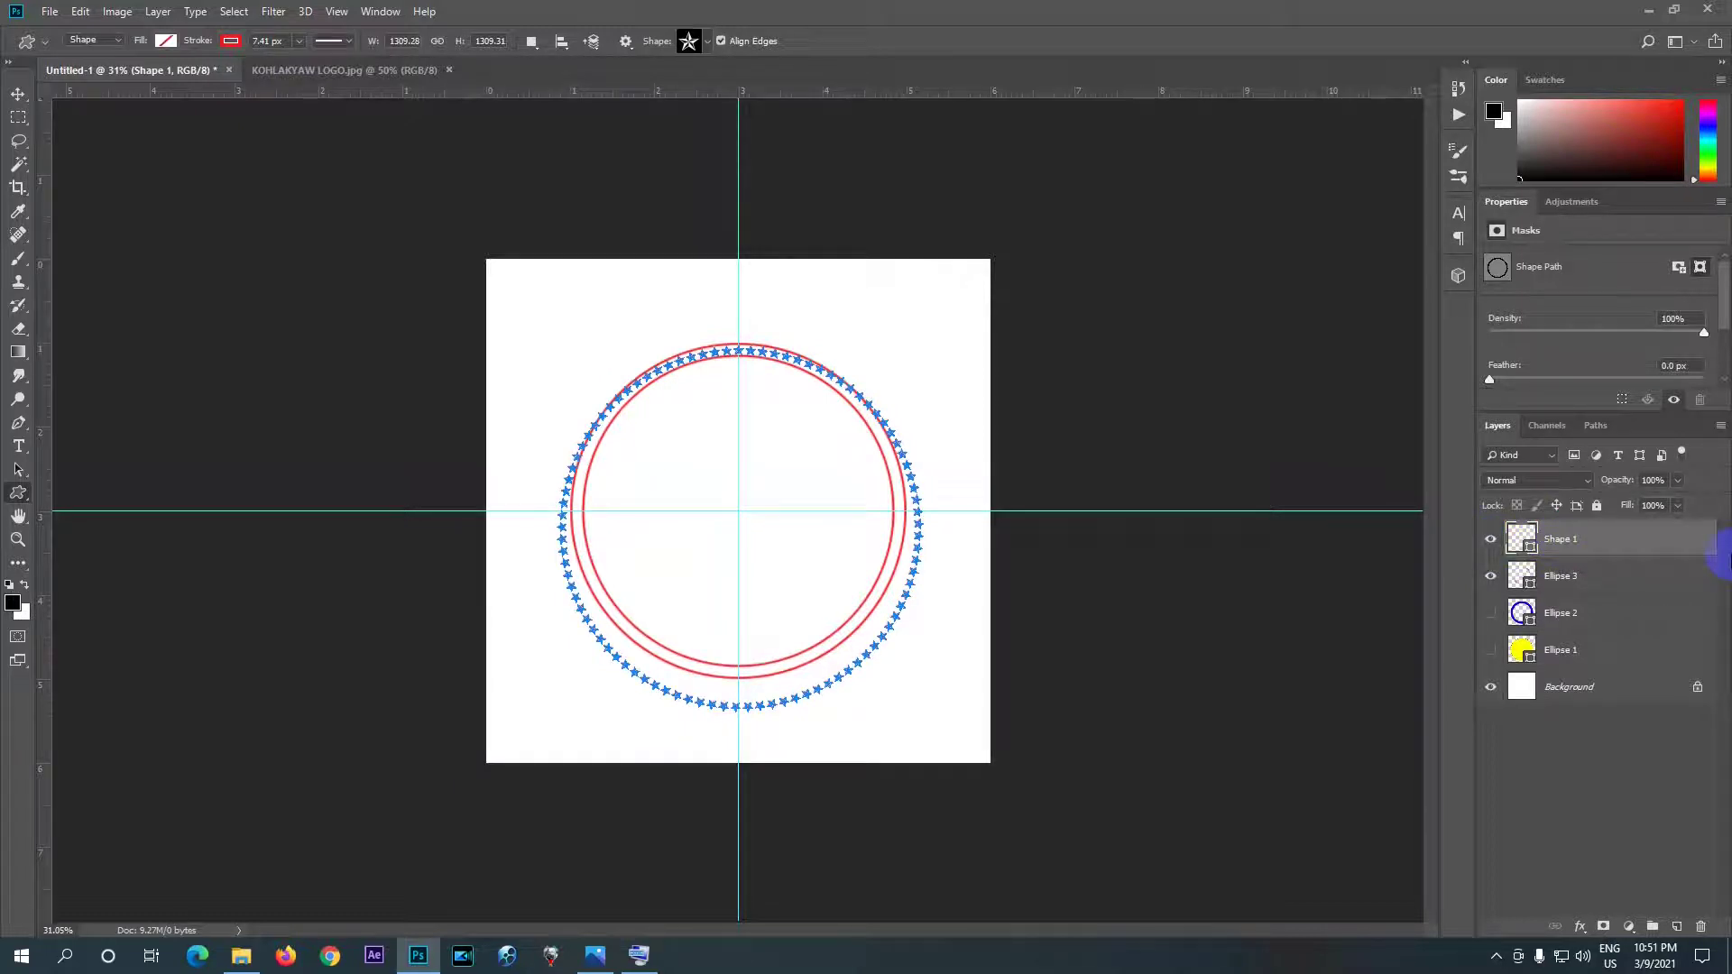
- Scale the Shape 1 star ring to about 90.7% × 90.4% to sit between the red rings
key(ctrl+t)
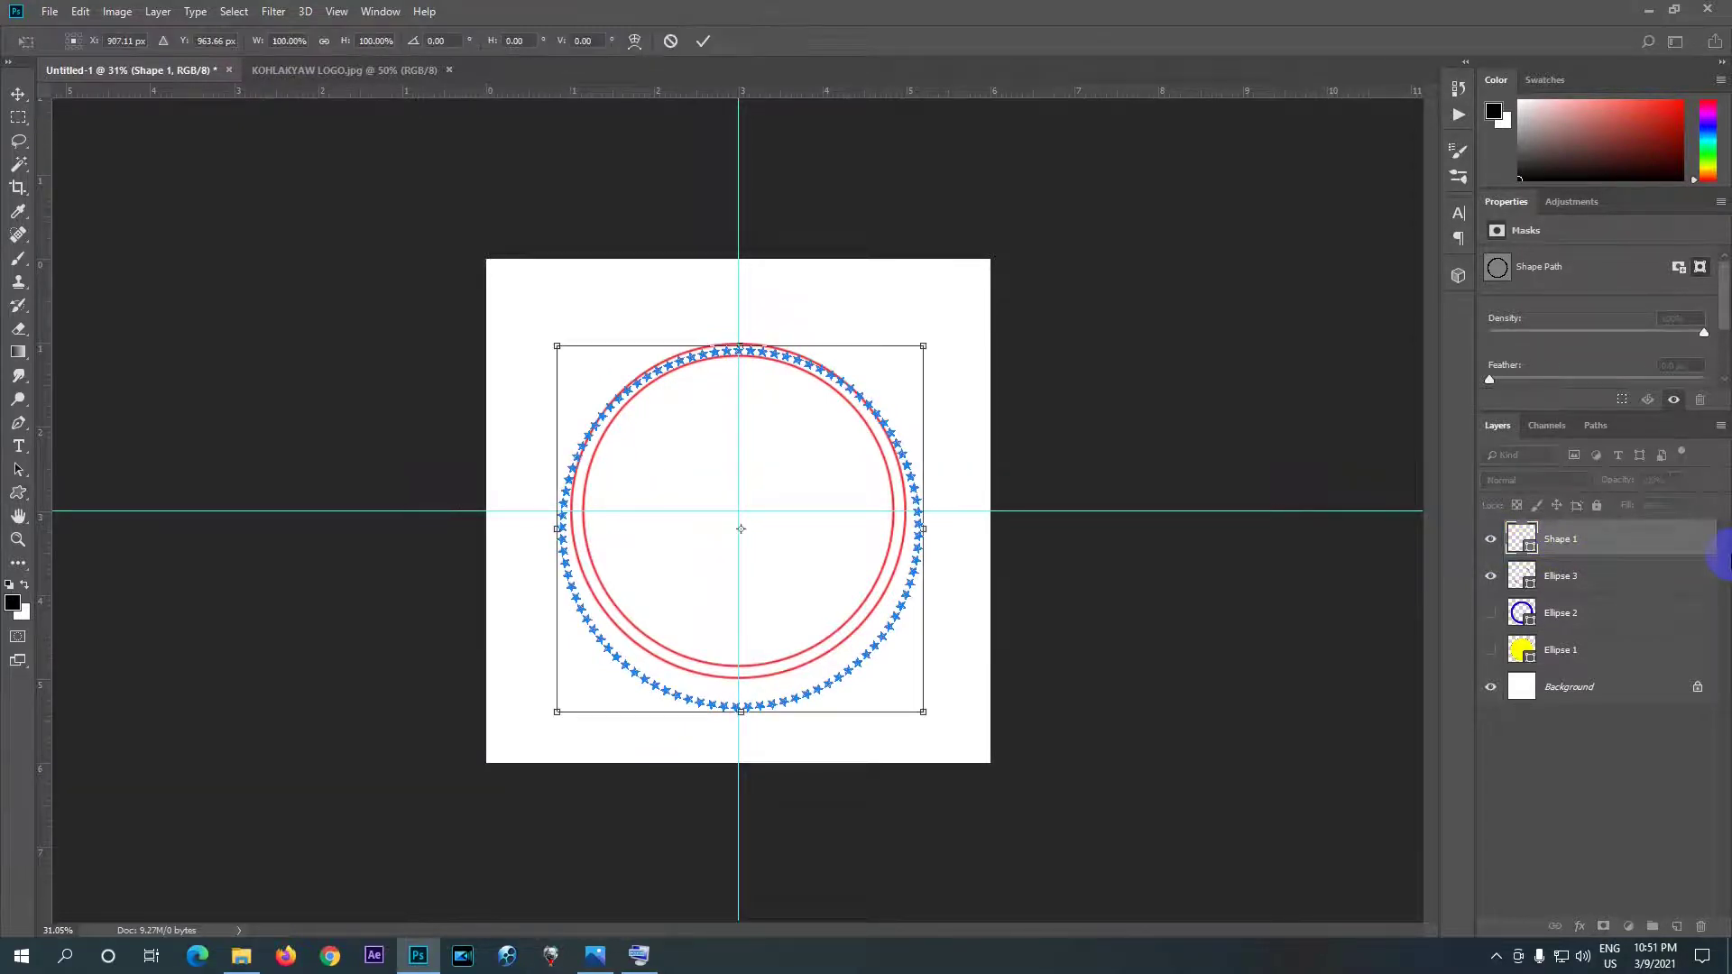
scroll(821, 342, up, 4)
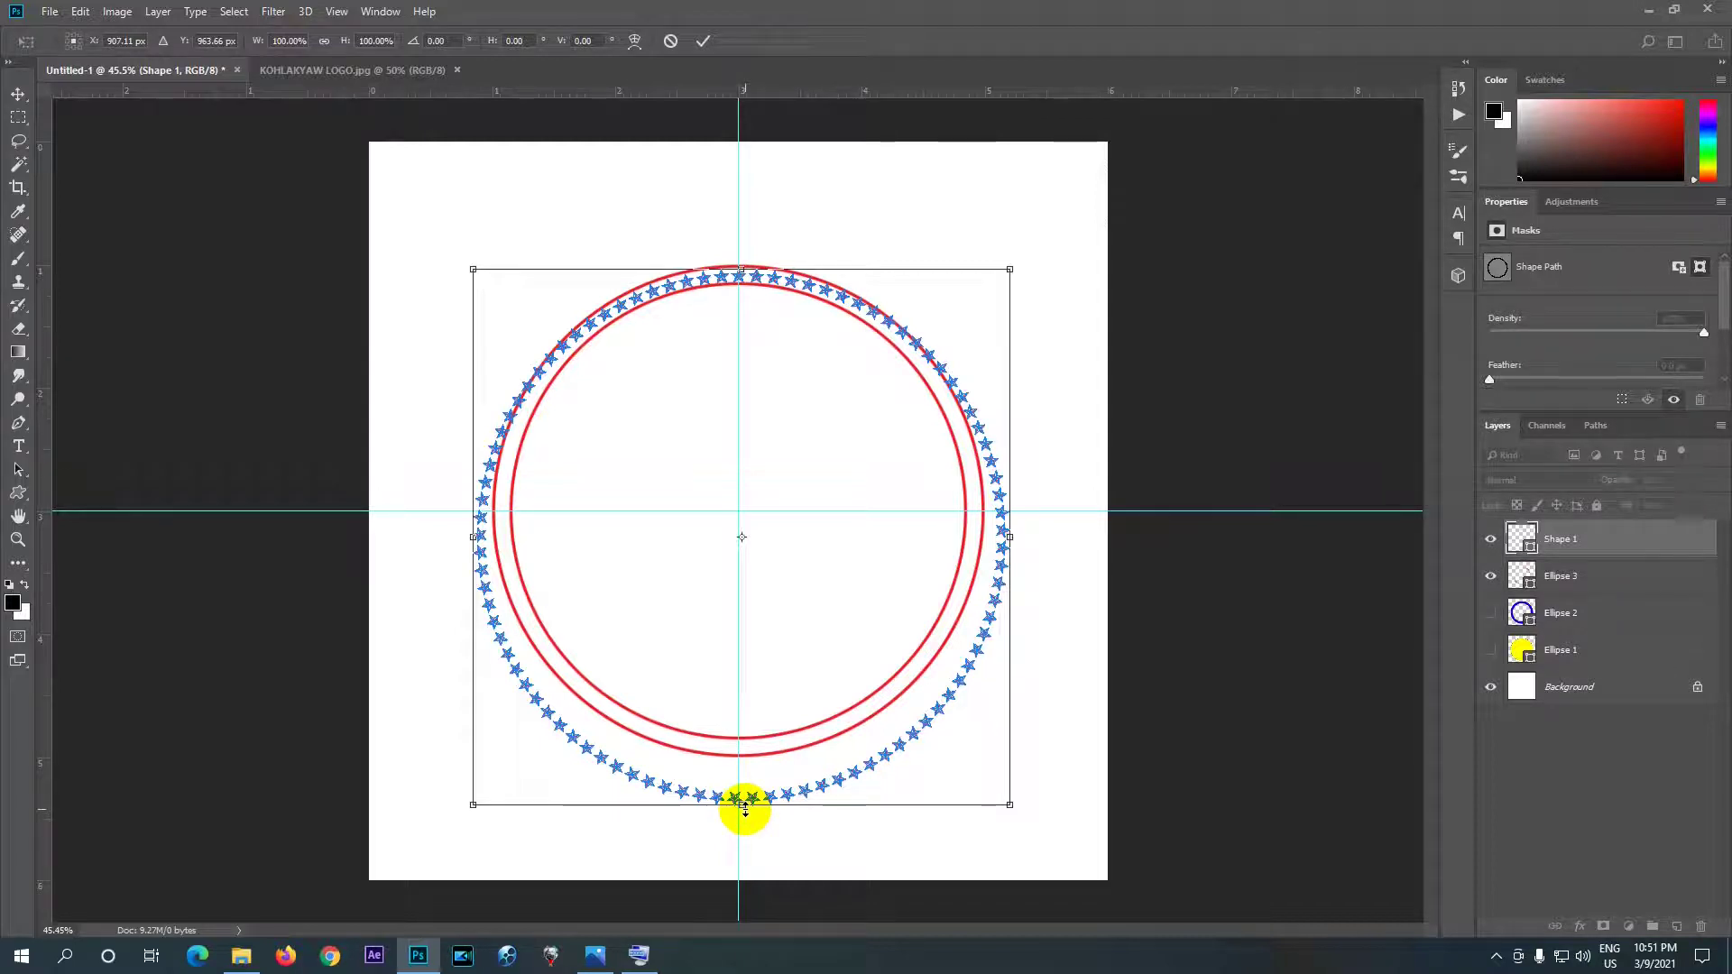
drag(741, 805, 737, 745)
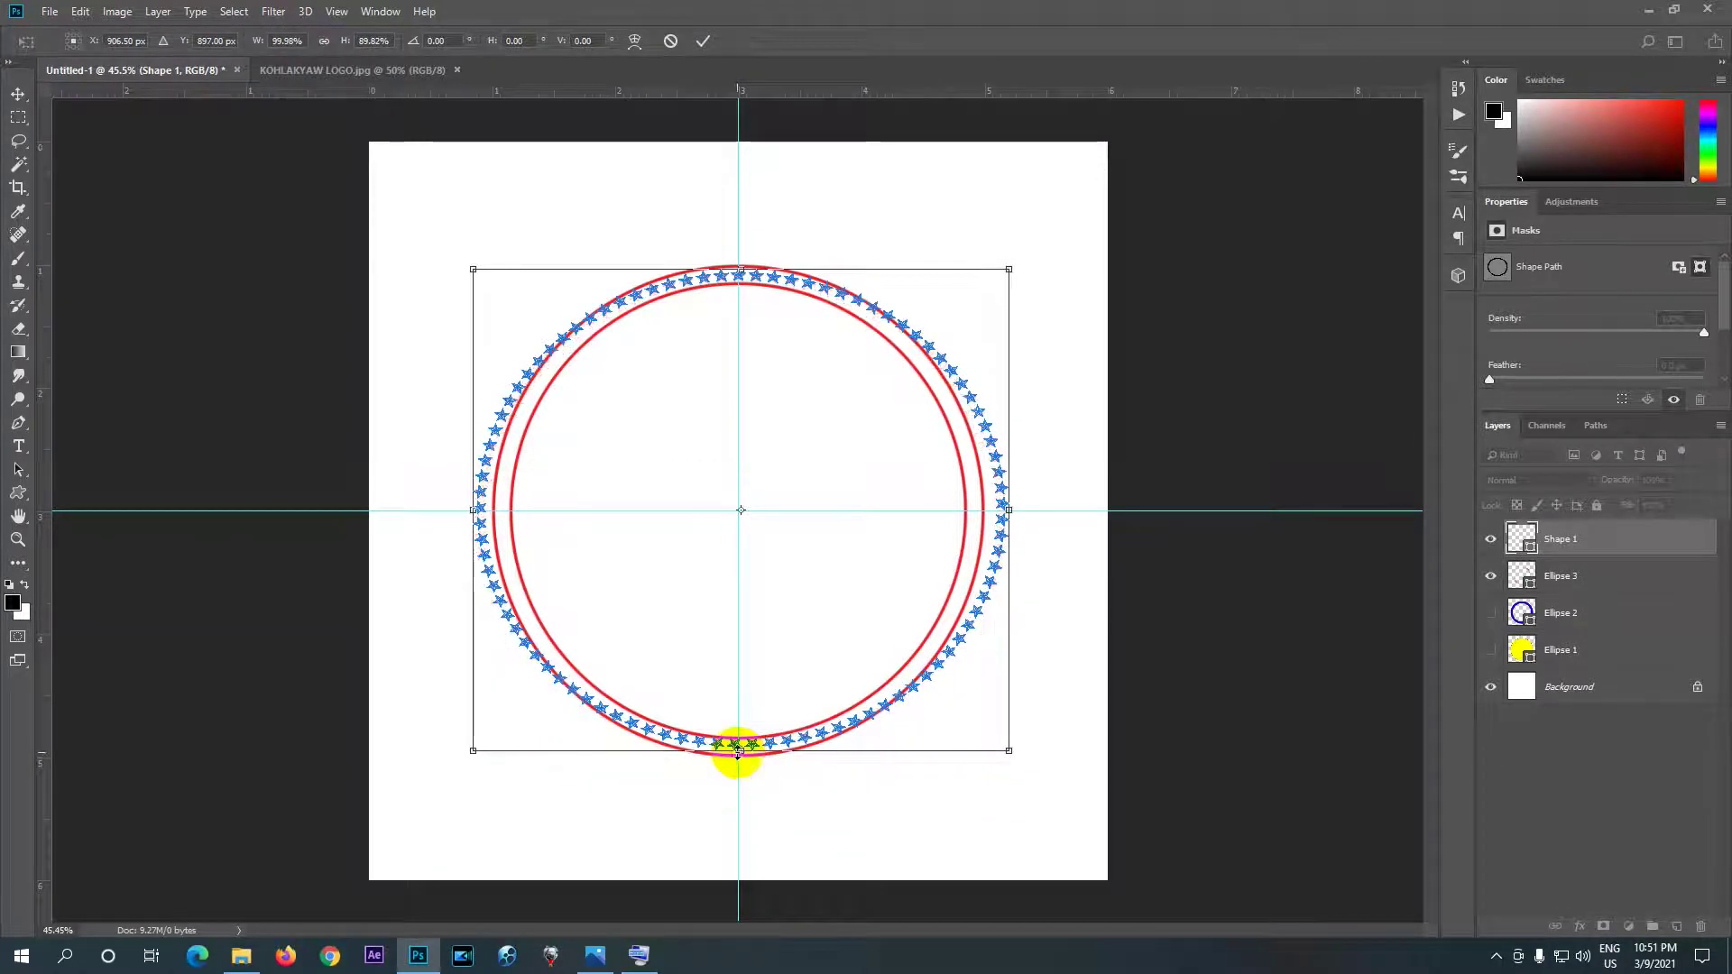
drag(470, 520, 488, 512)
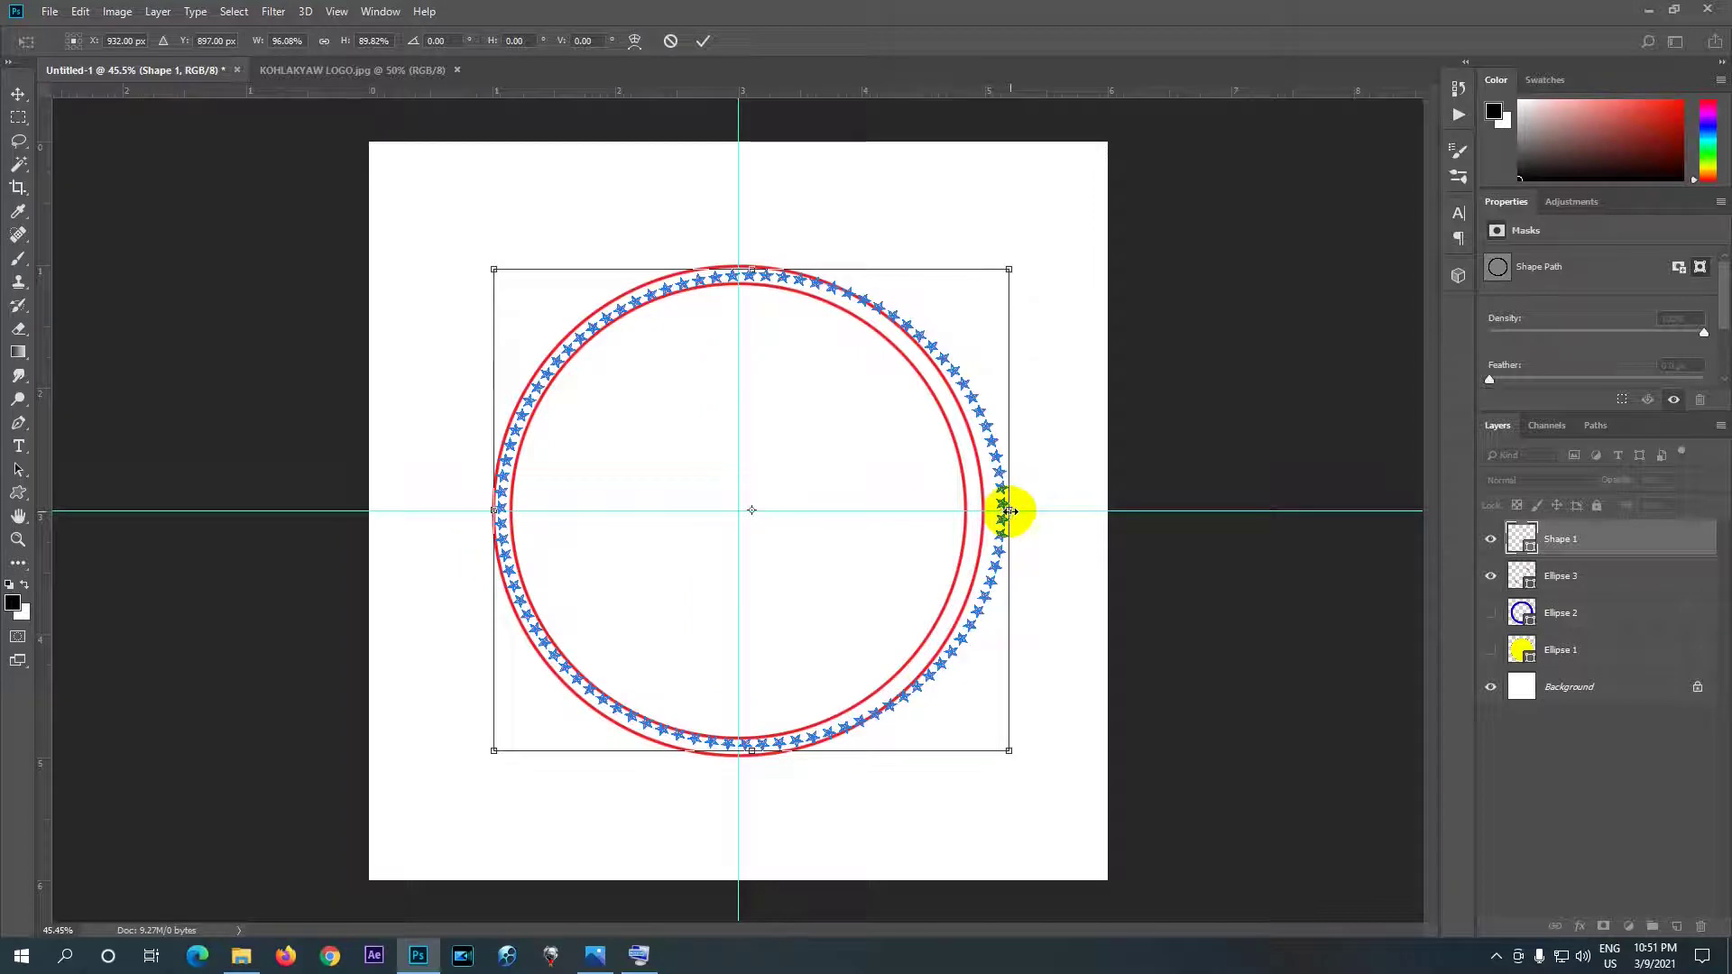
drag(1009, 512, 984, 516)
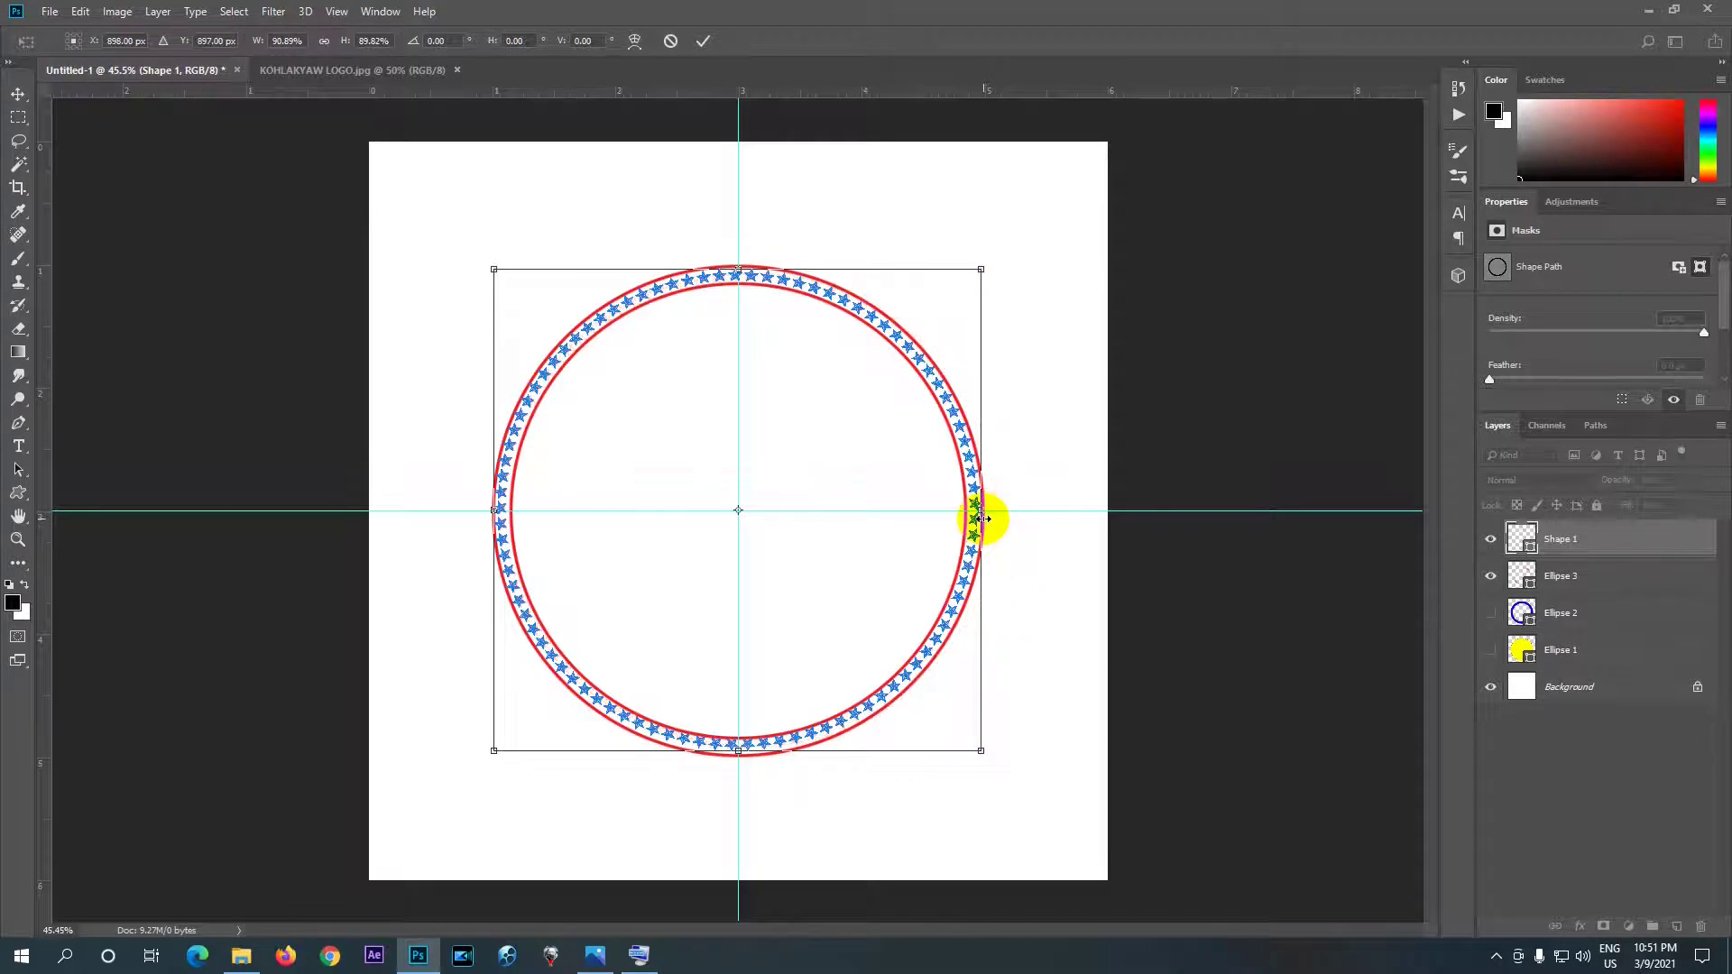
drag(493, 512, 495, 510)
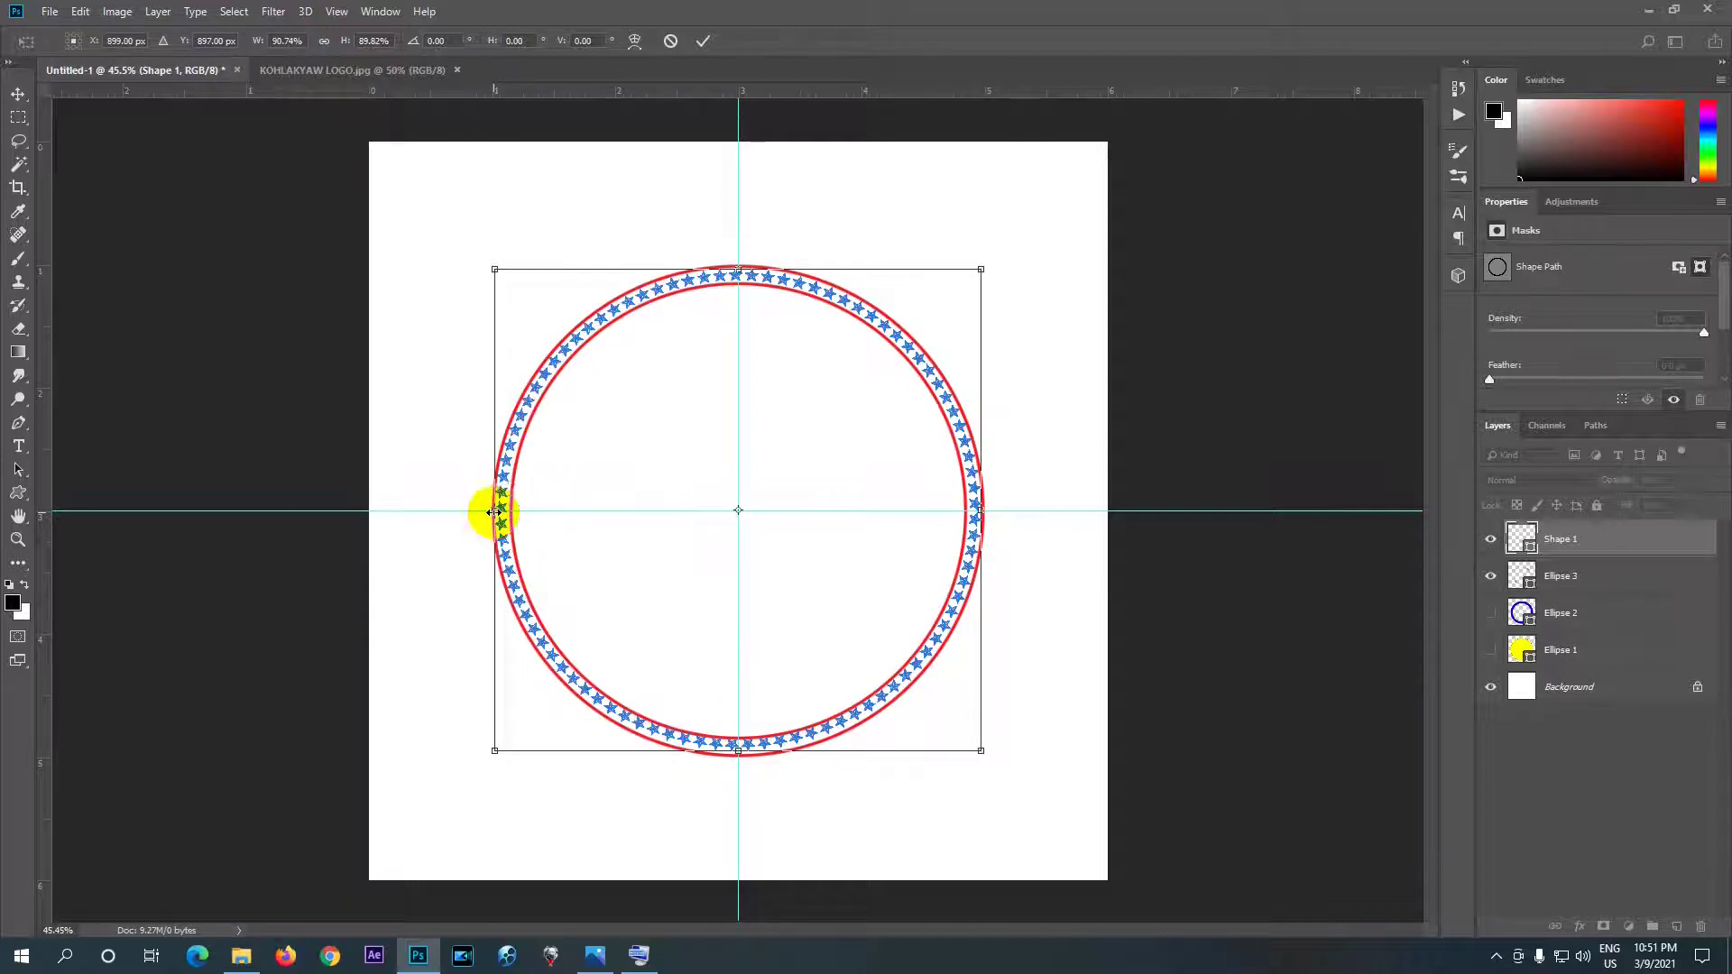
drag(738, 750, 738, 751)
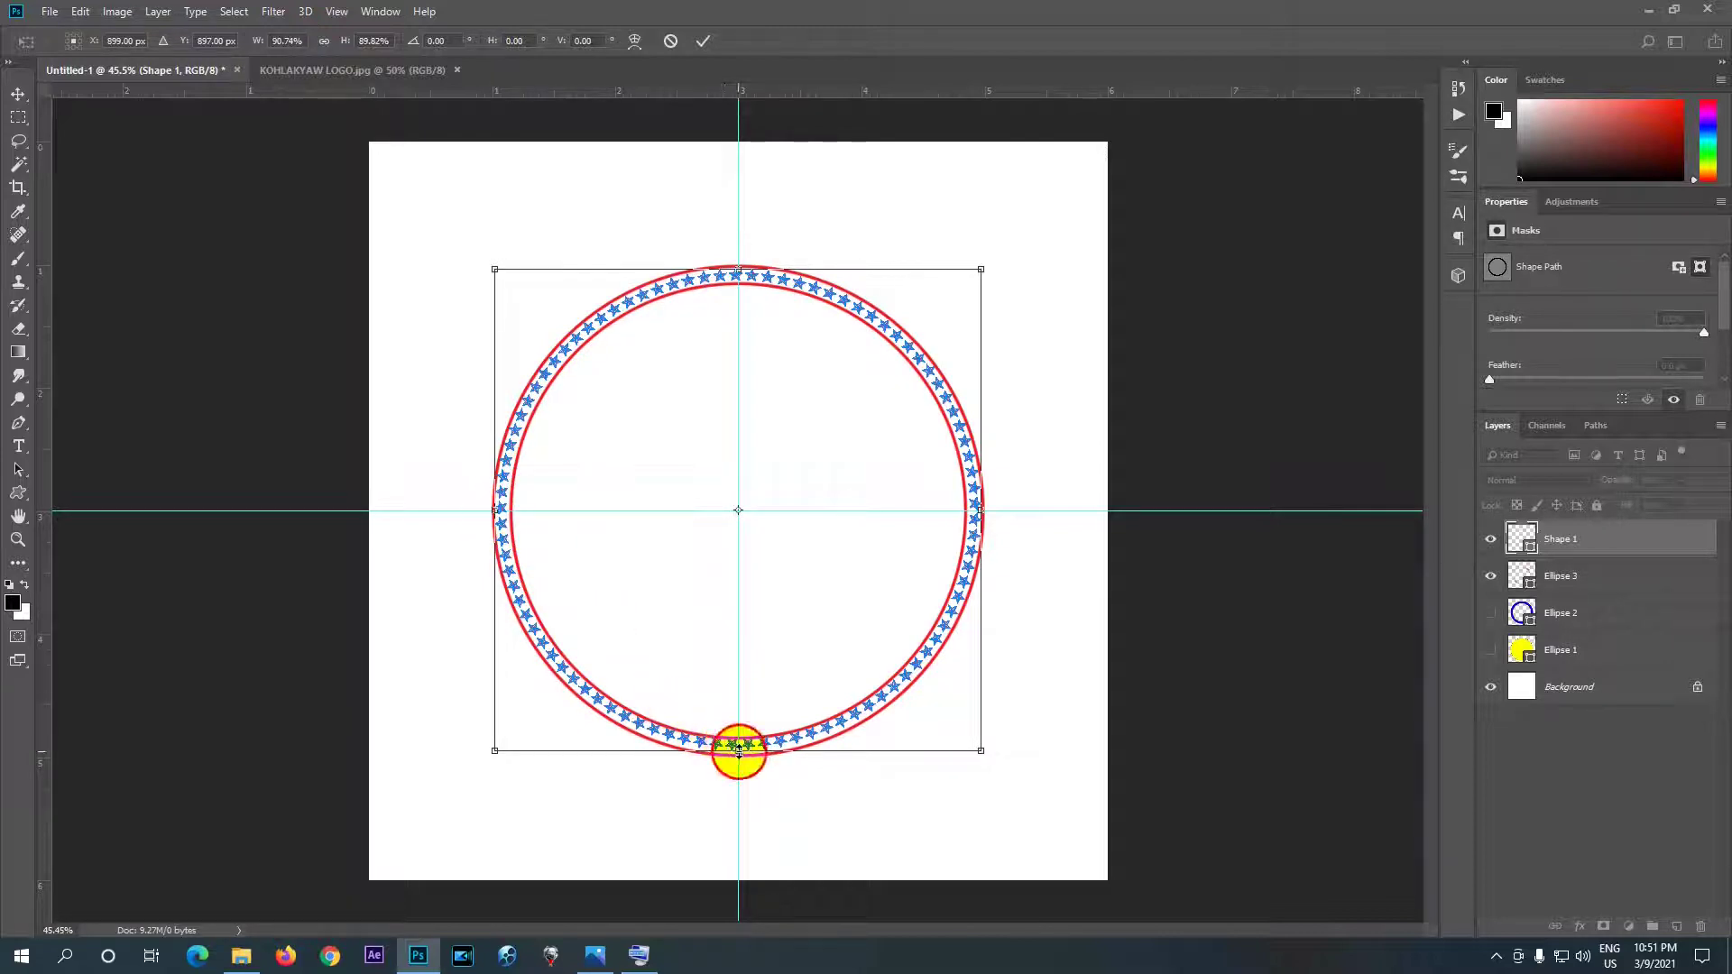
drag(738, 754, 738, 756)
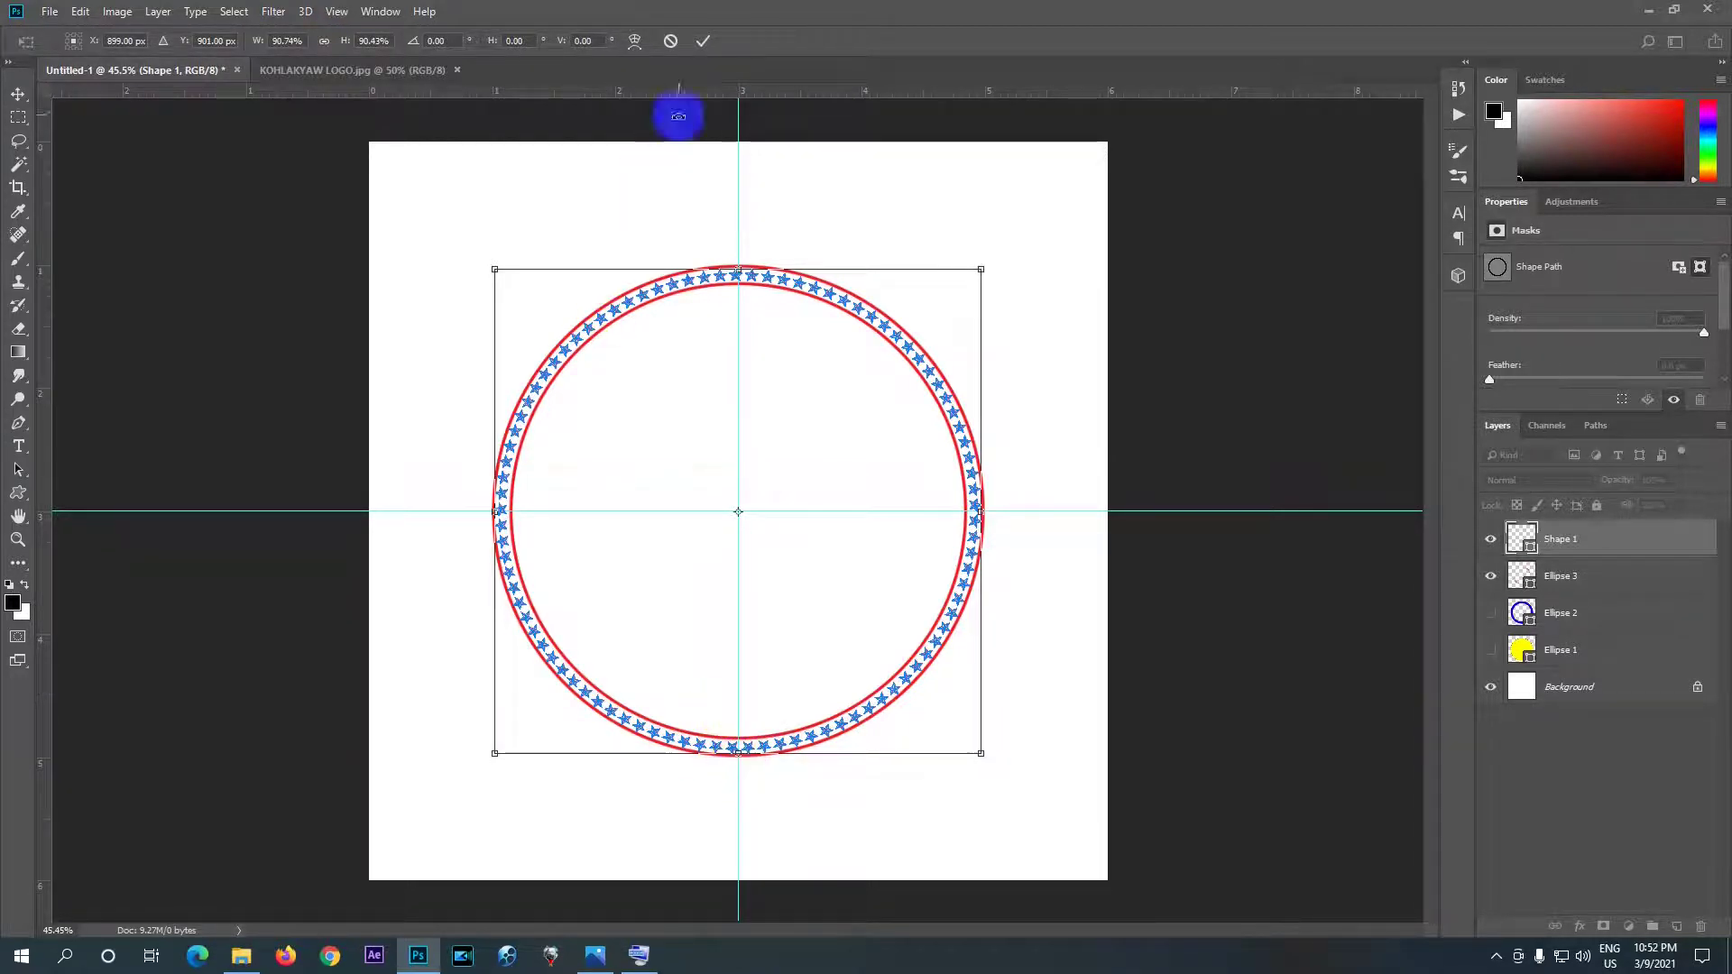
click(702, 41)
- Commit the star ring's resize and close the custom shape picker
click(705, 42)
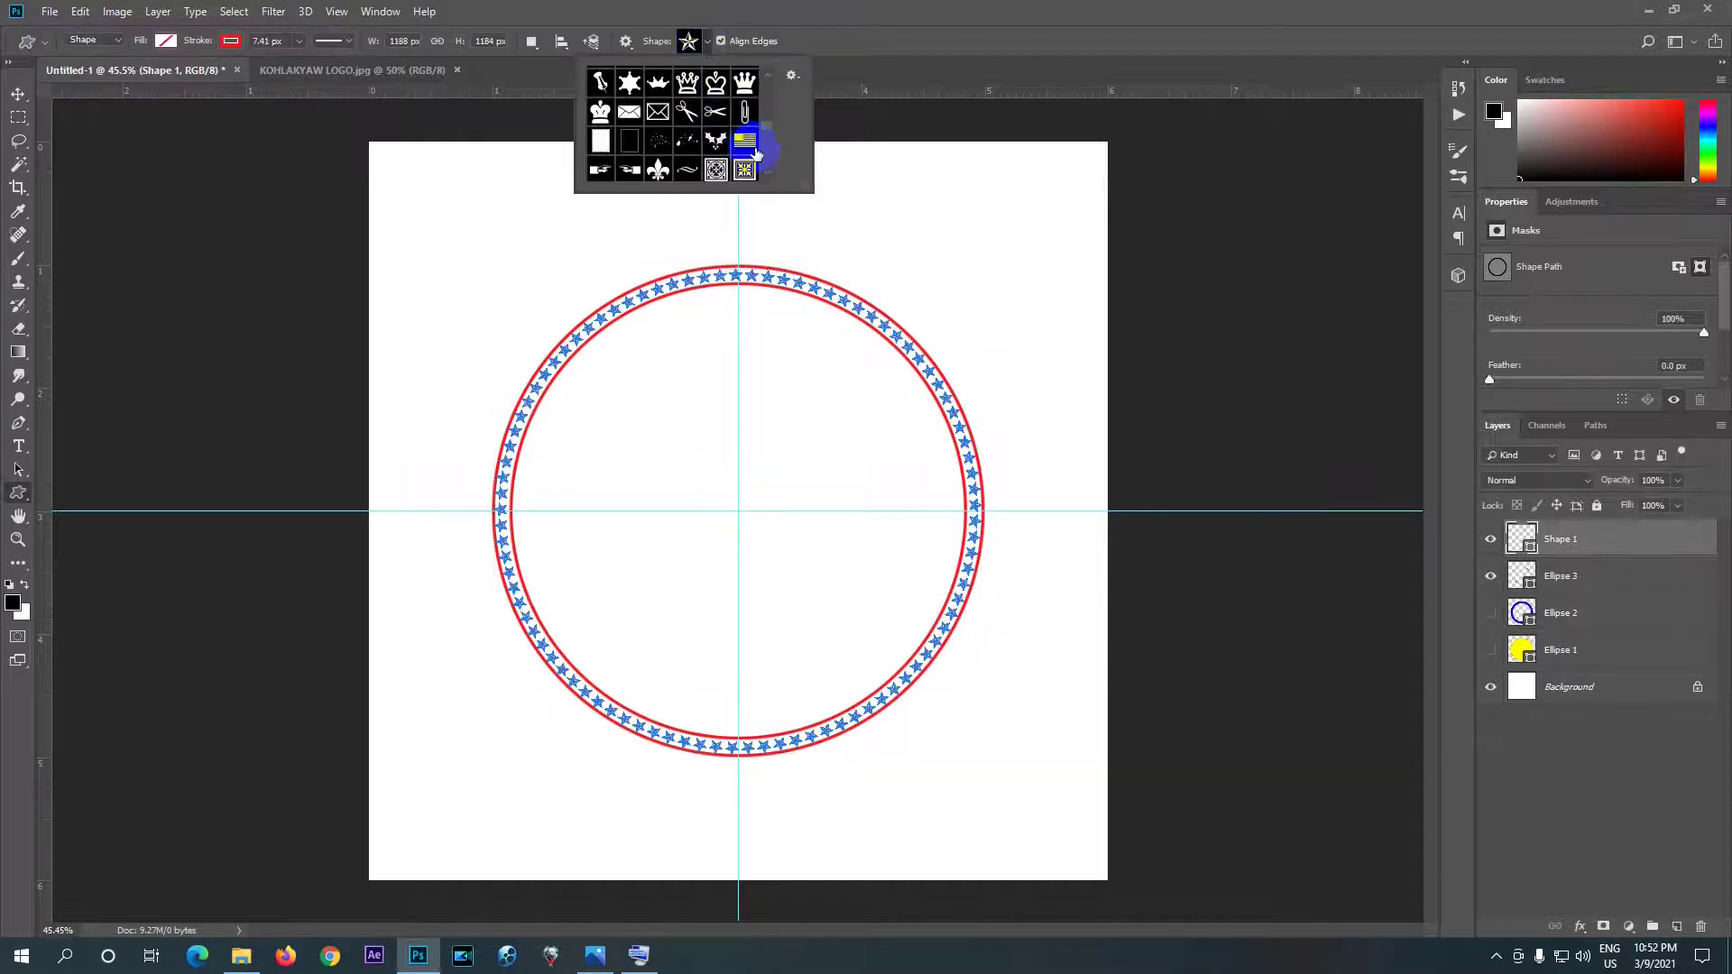
click(721, 45)
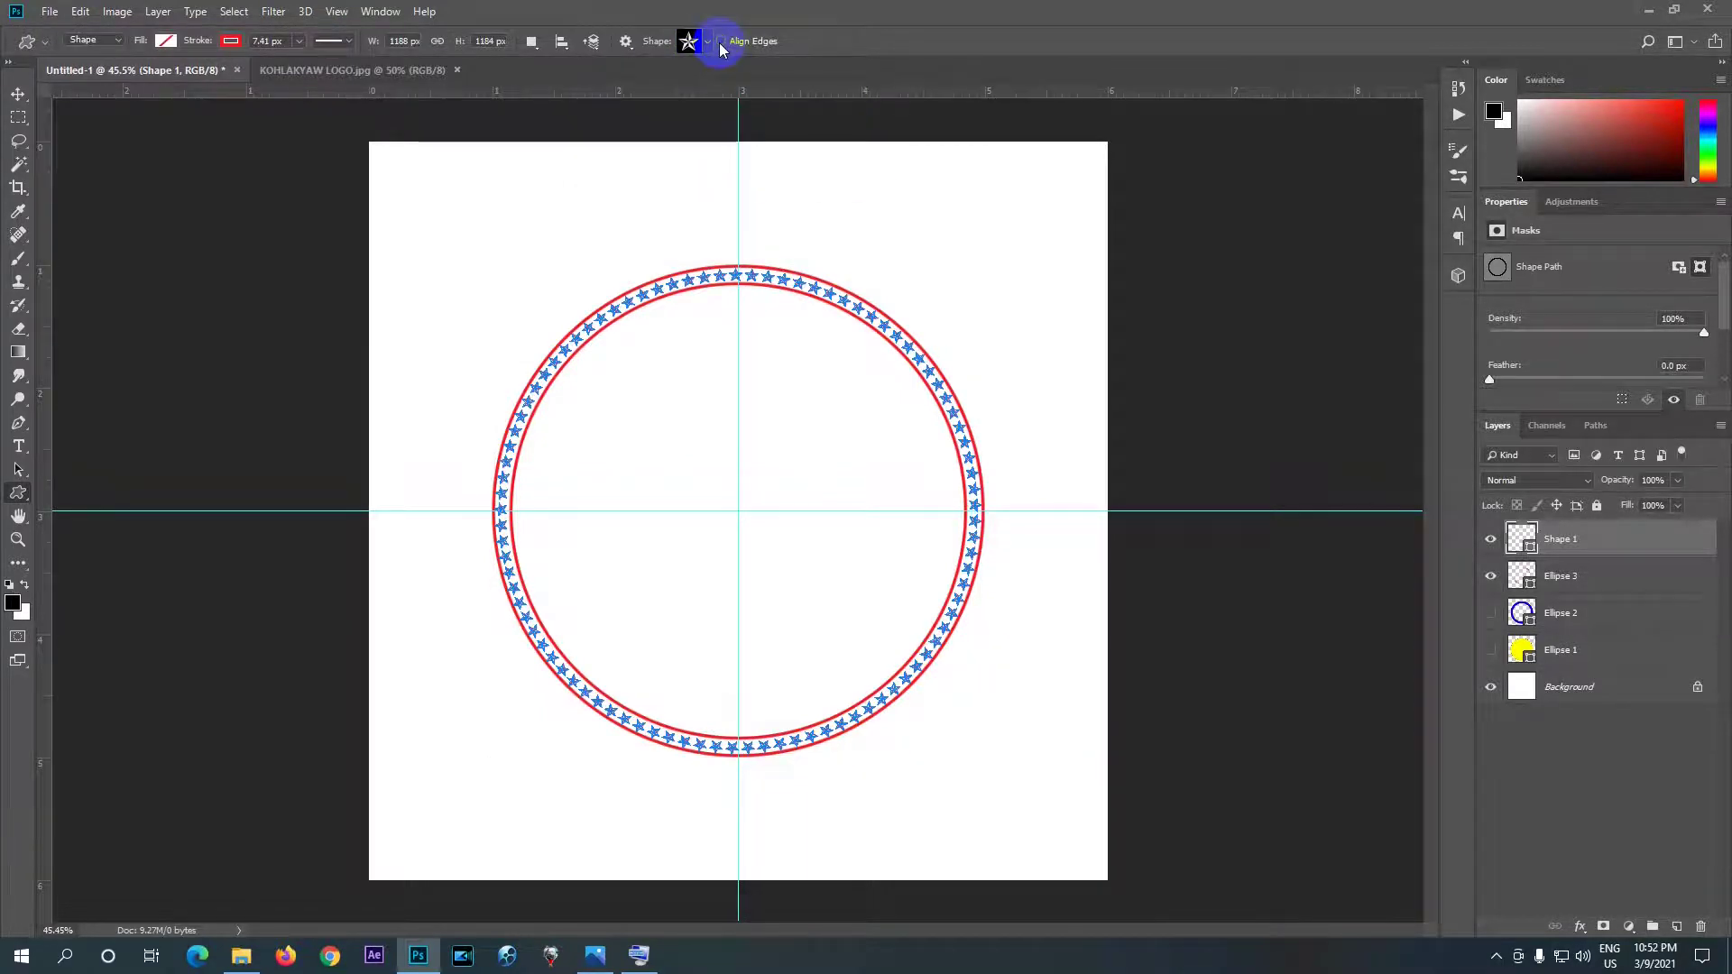
scroll(806, 289, up, 5)
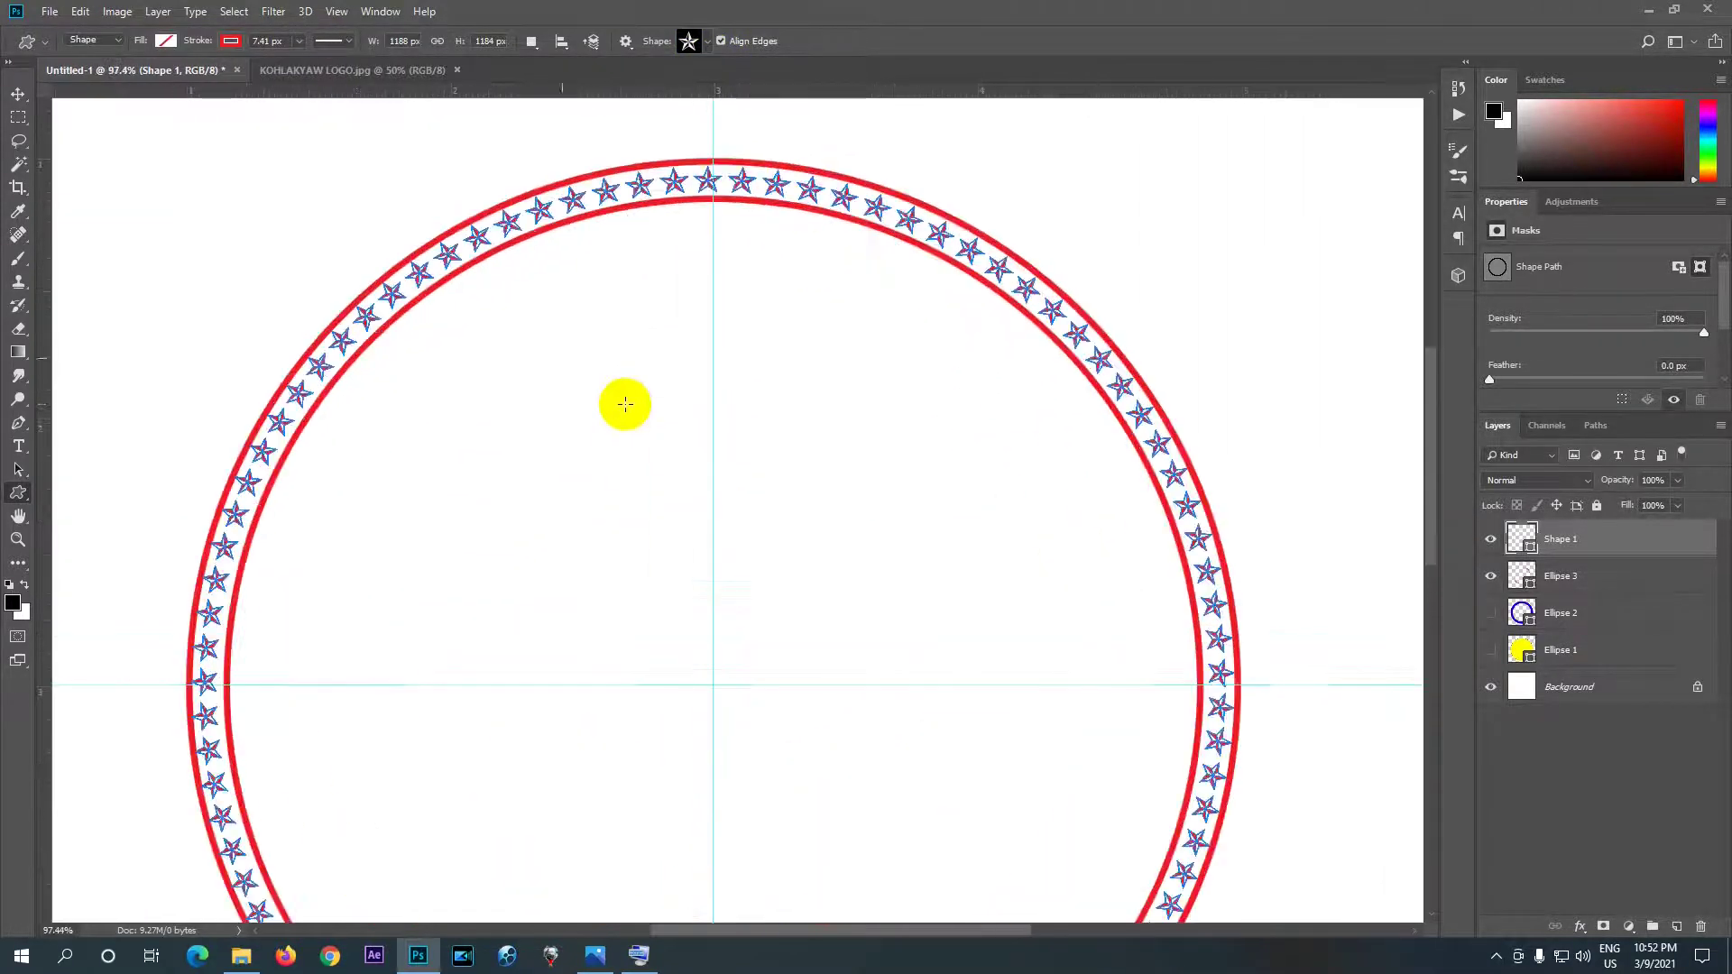
scroll(625, 405, down, 3)
scroll(464, 859, up, 4)
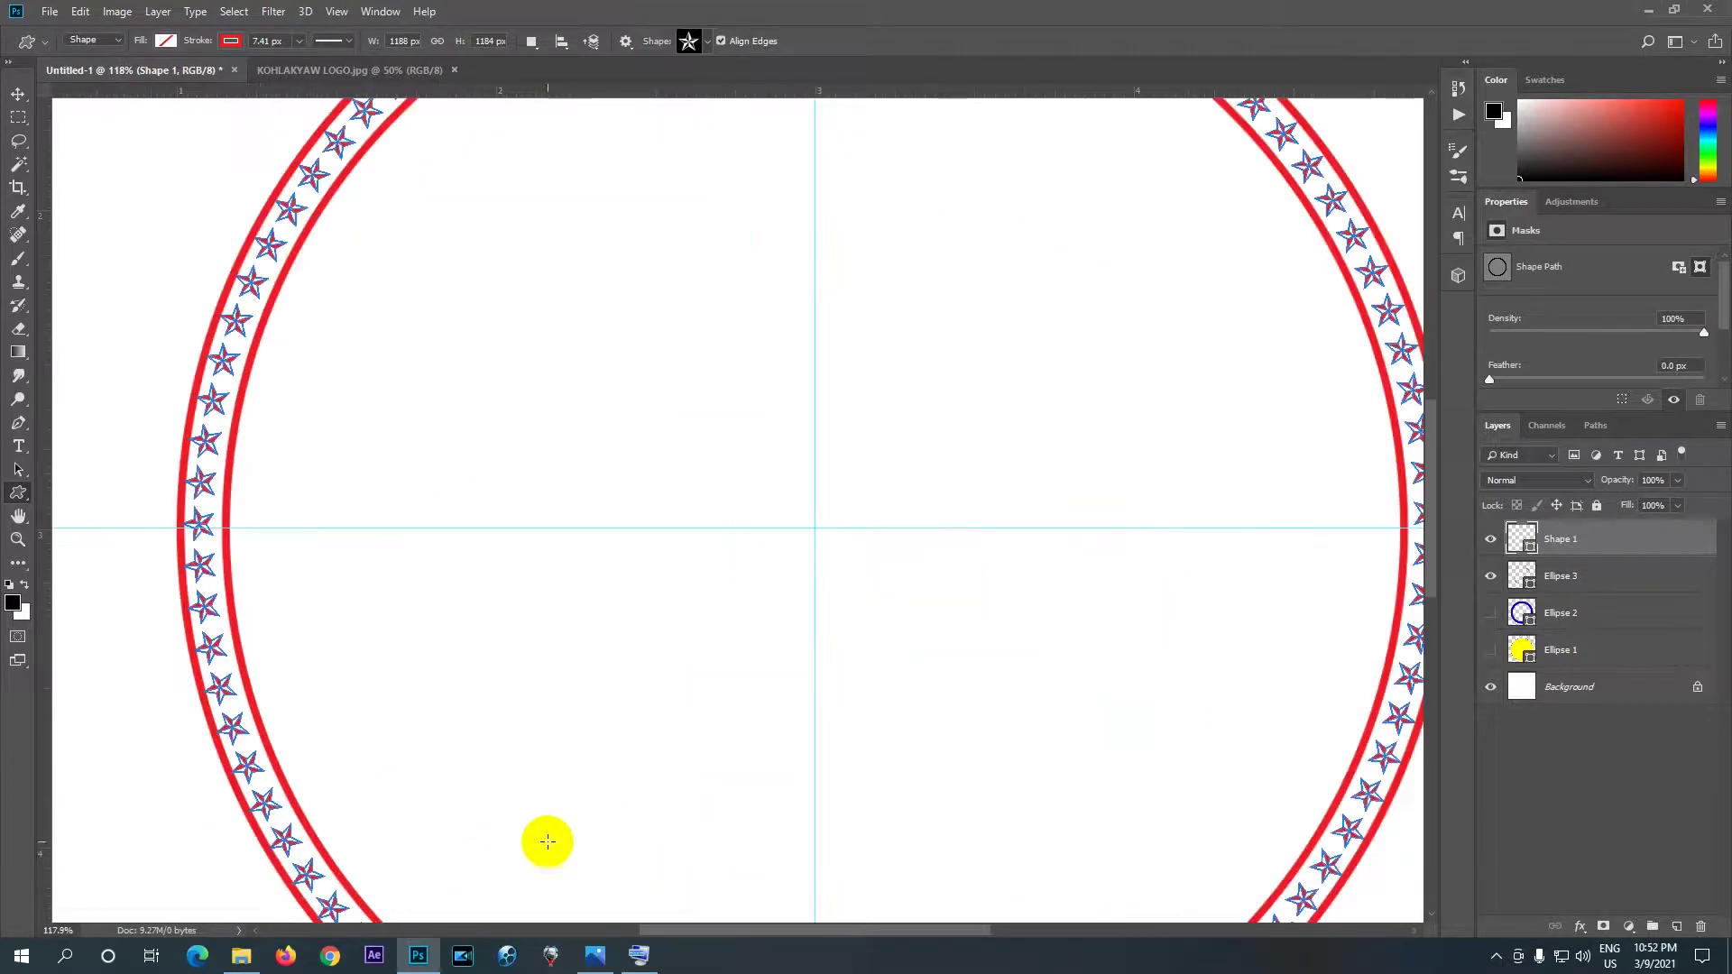
- Pan around the canvas to check the stars run evenly between the red rings
drag(562, 716, 623, 433)
drag(760, 617, 757, 603)
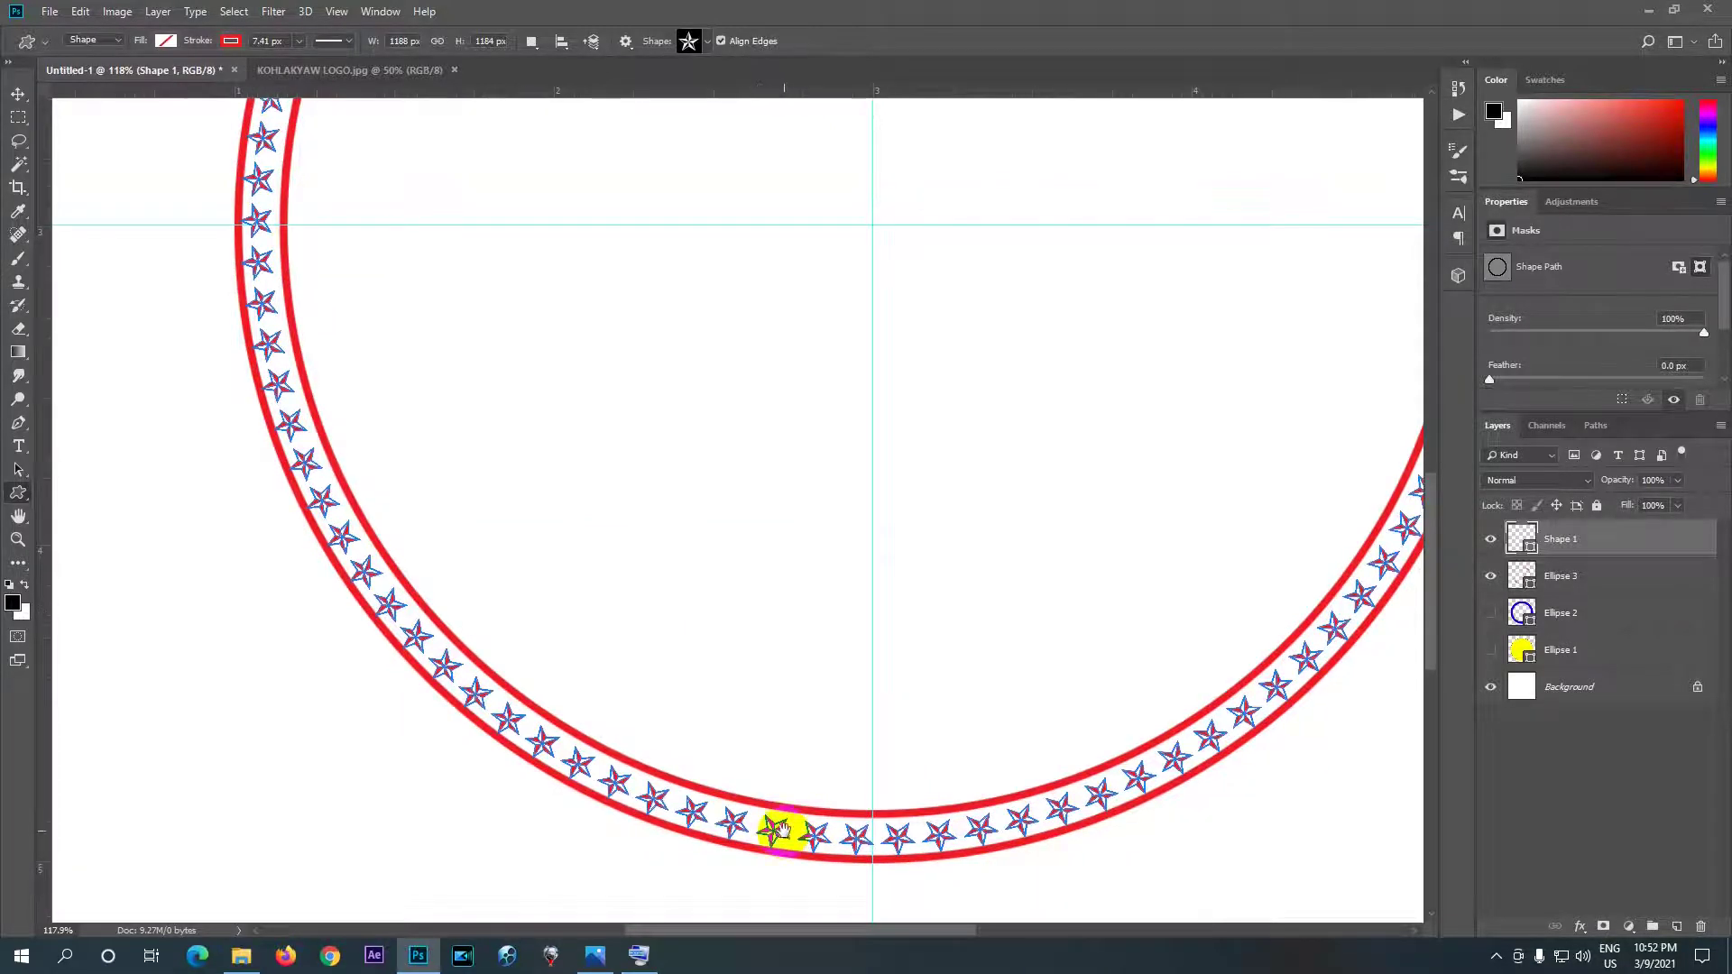
drag(742, 638, 731, 854)
drag(763, 573, 706, 879)
drag(803, 478, 761, 580)
drag(1002, 637, 1002, 554)
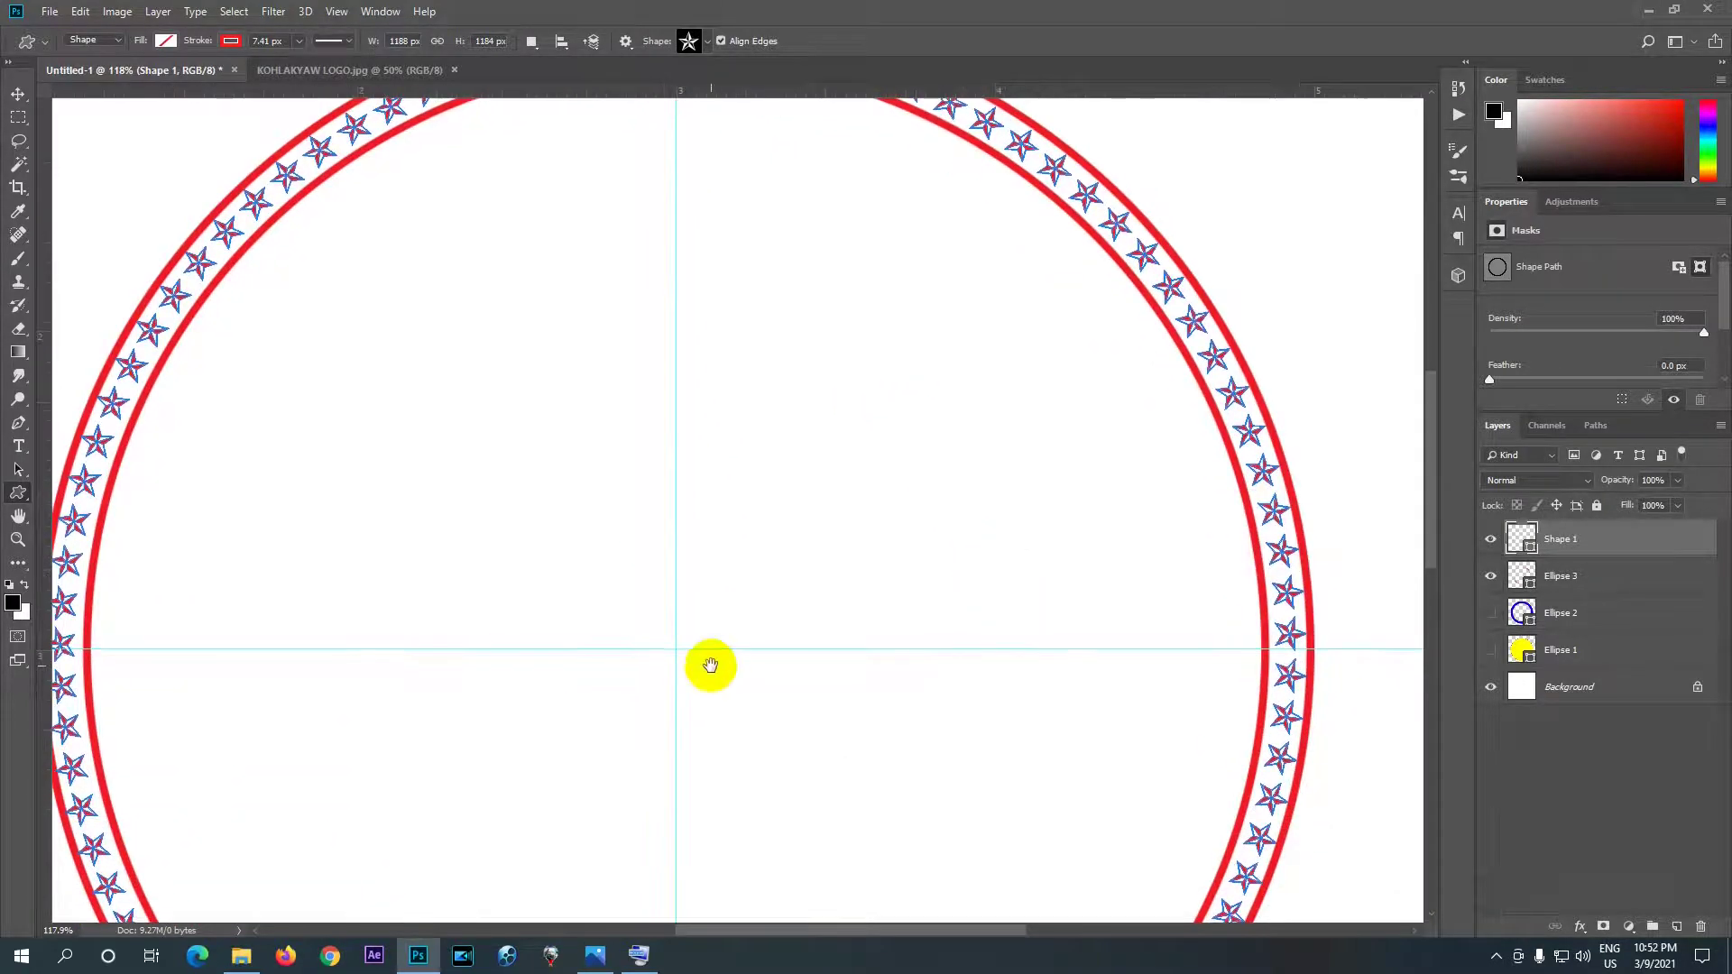
drag(712, 665, 889, 558)
drag(635, 692, 554, 572)
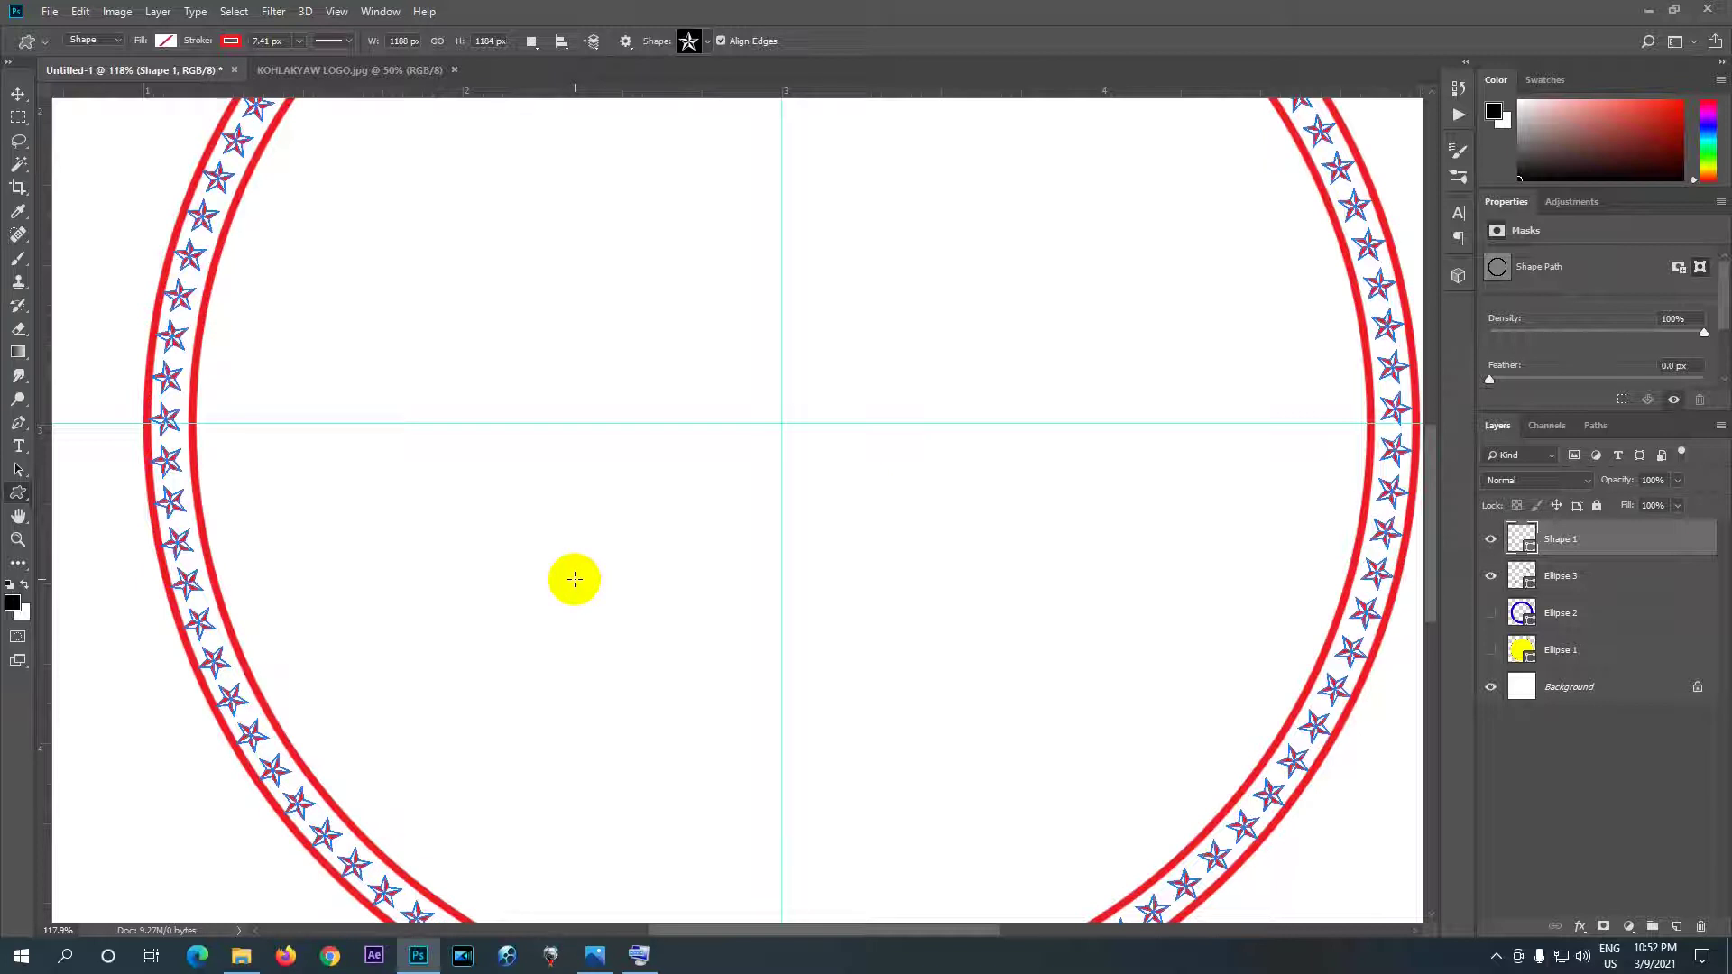
- Fine-tune the star ring to 99.33% × 99.66% with Free Transform and commit it
key(ctrl+t)
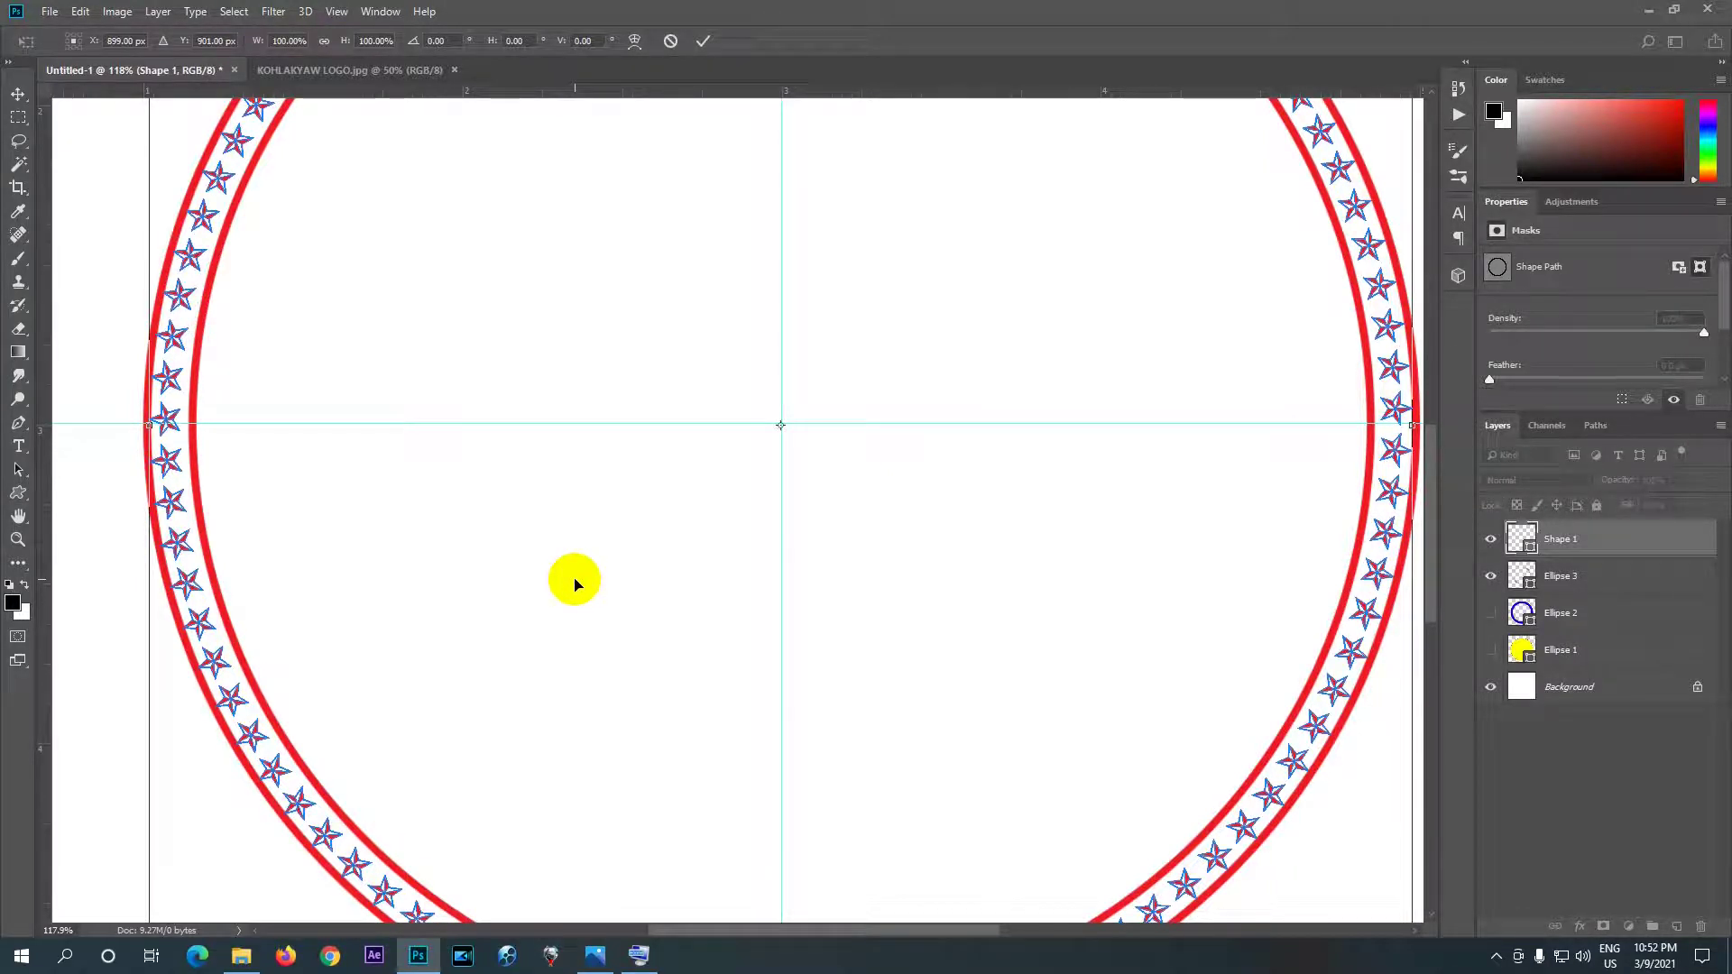
click(148, 426)
drag(149, 425, 154, 426)
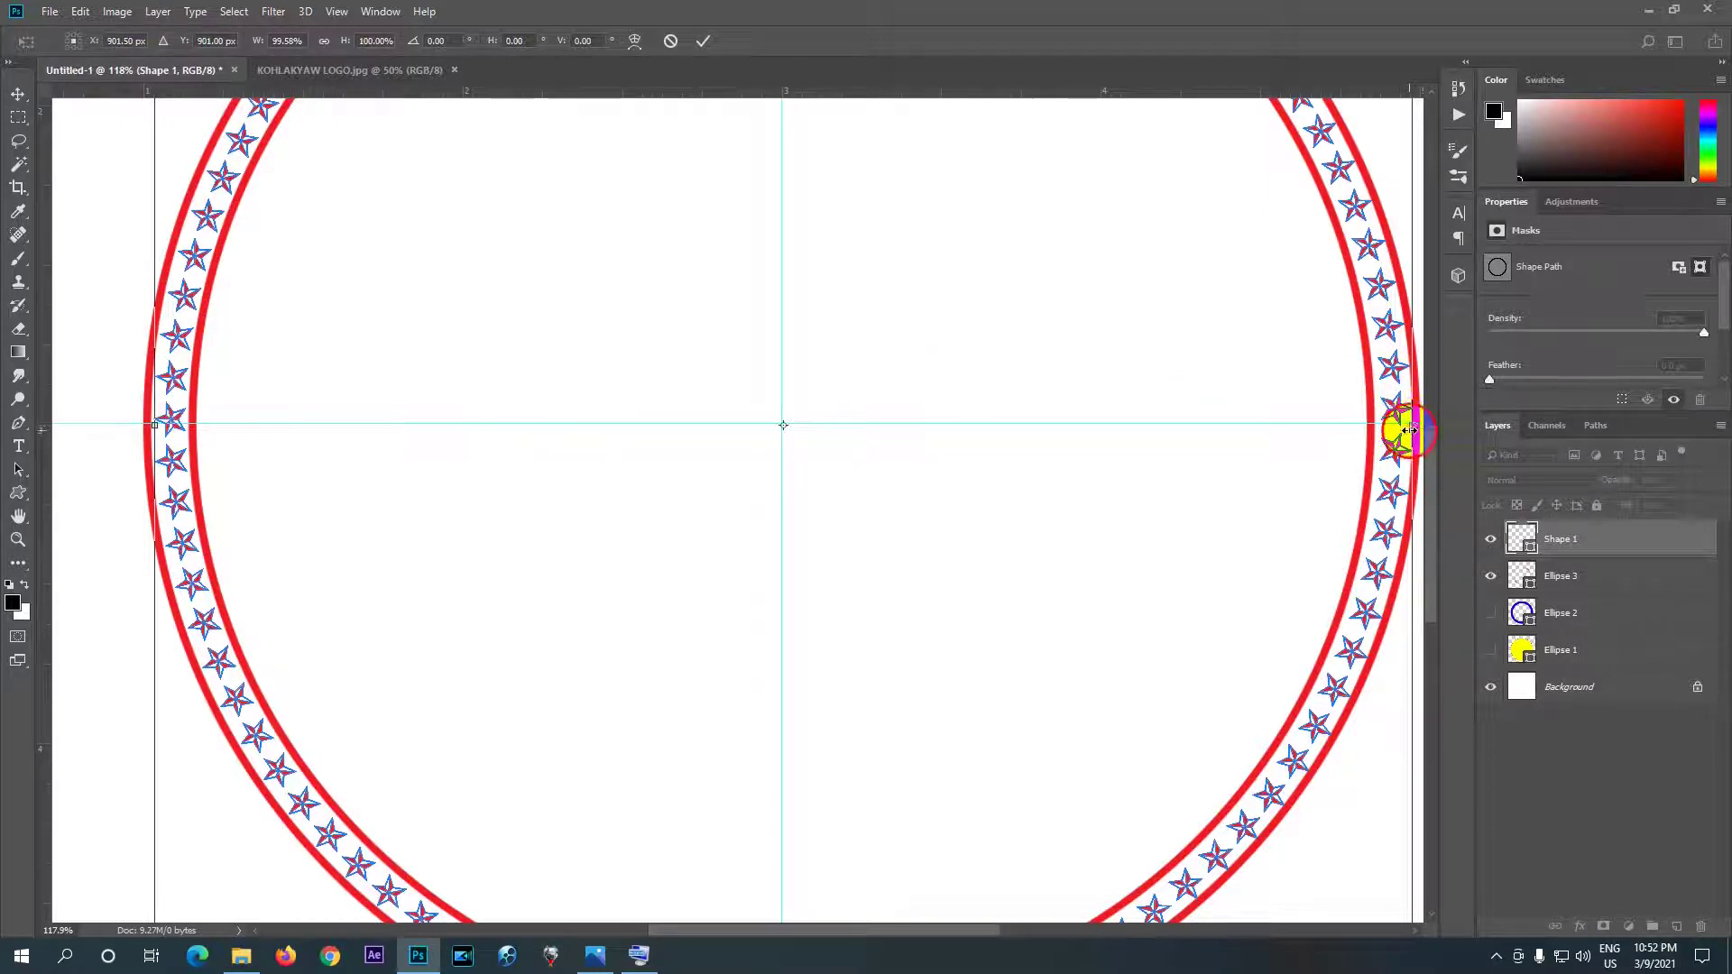
drag(1410, 431, 1405, 432)
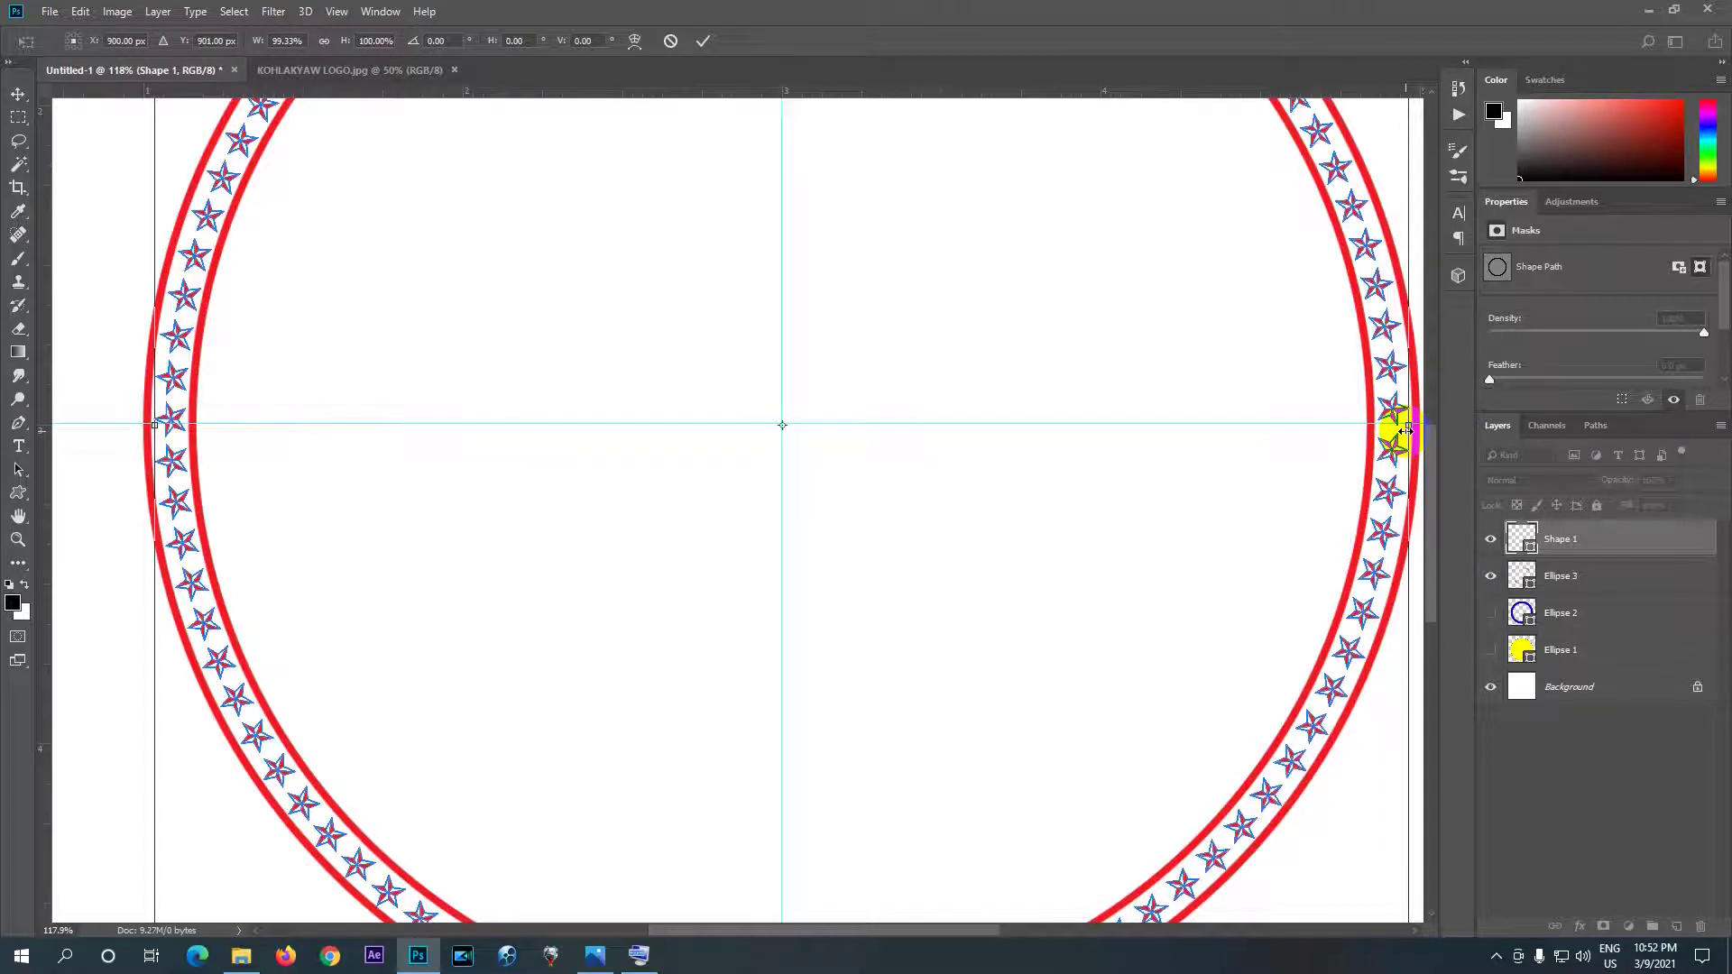
key(ctrl+minus)
key(ctrl+minus)
key(ctrl+minus)
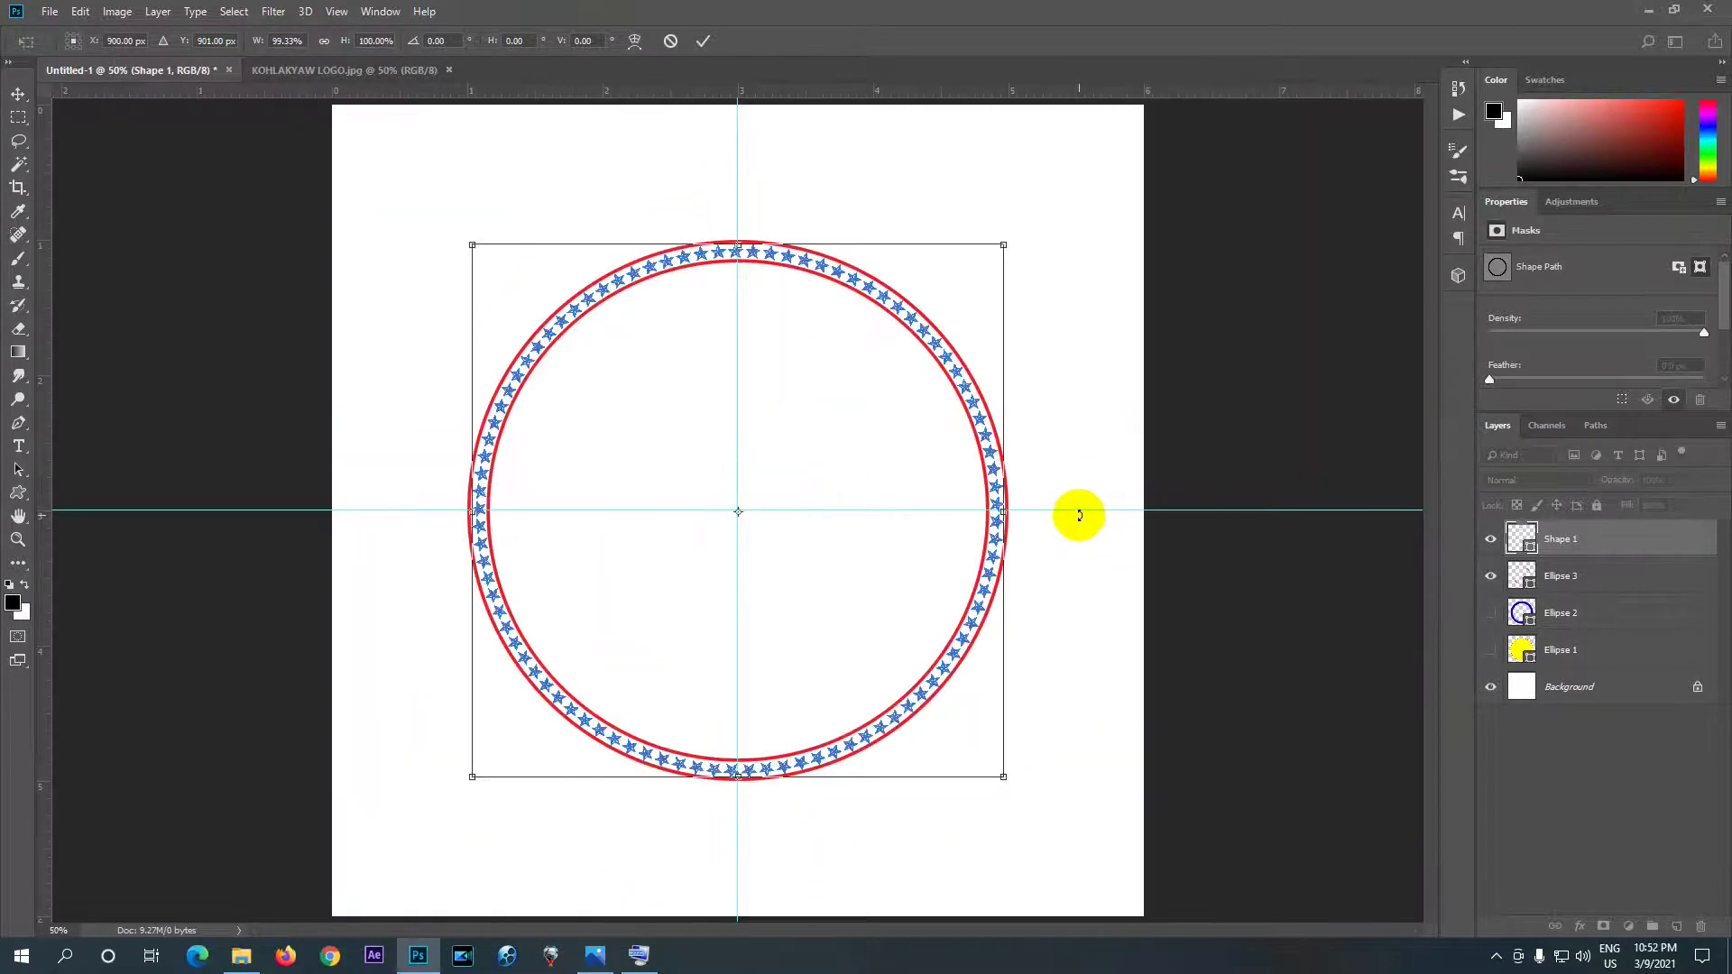
scroll(713, 765, up, 3)
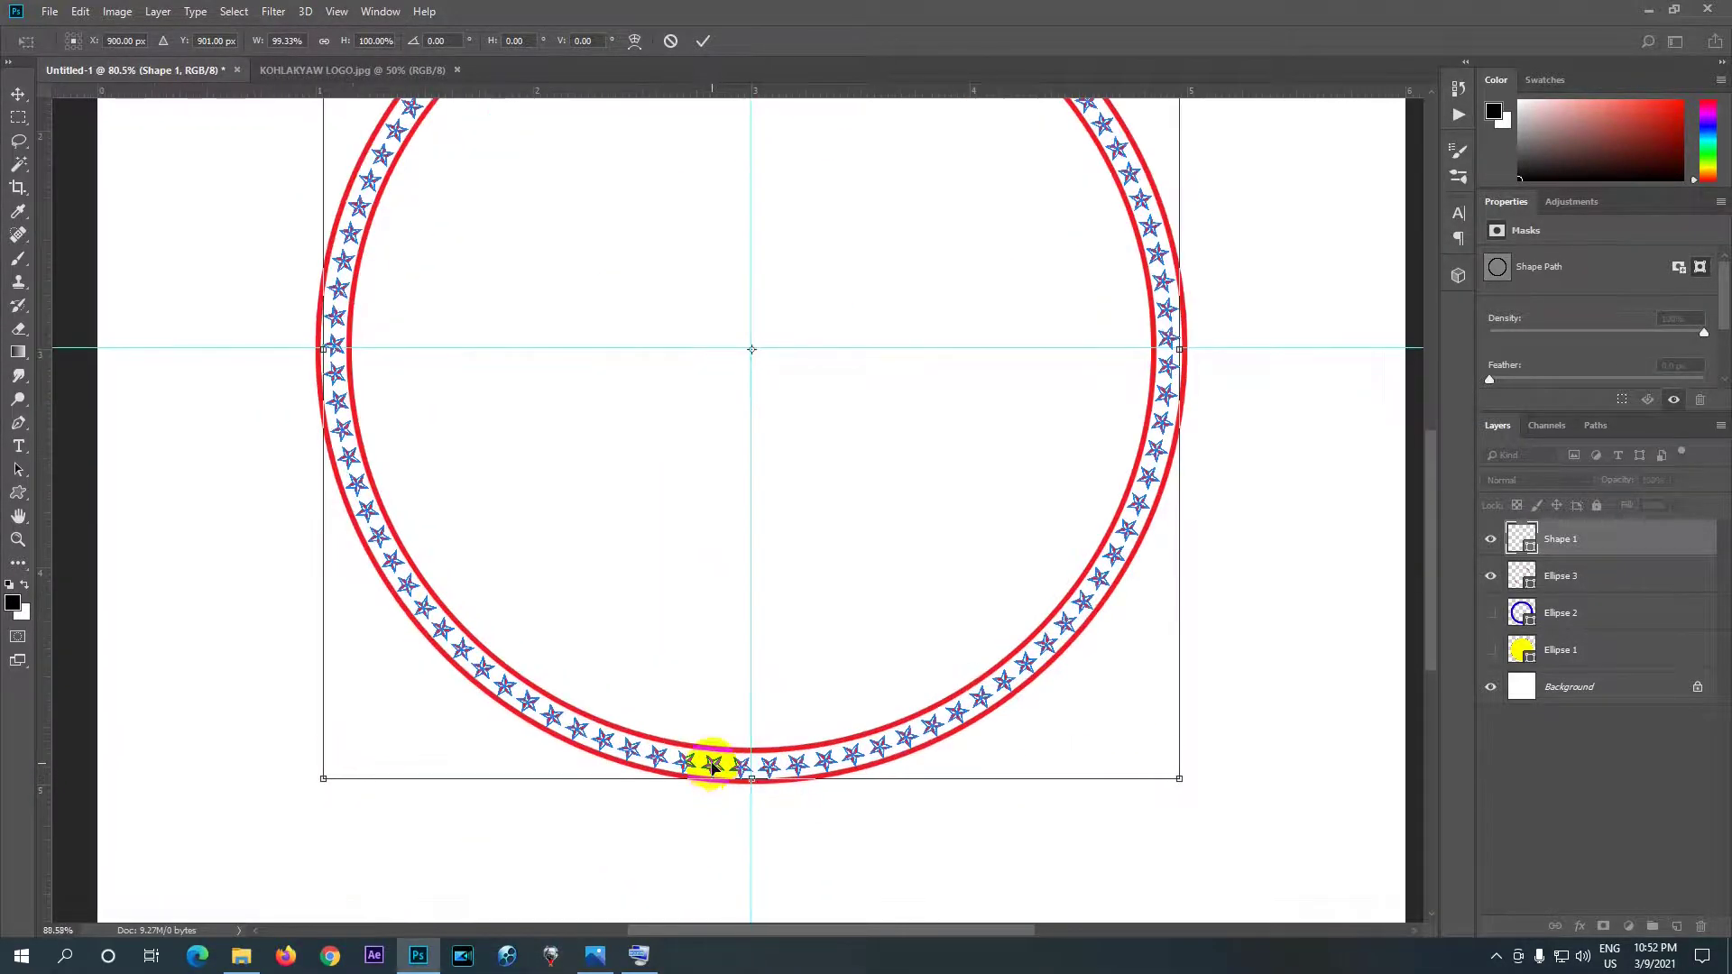
scroll(712, 765, up, 4)
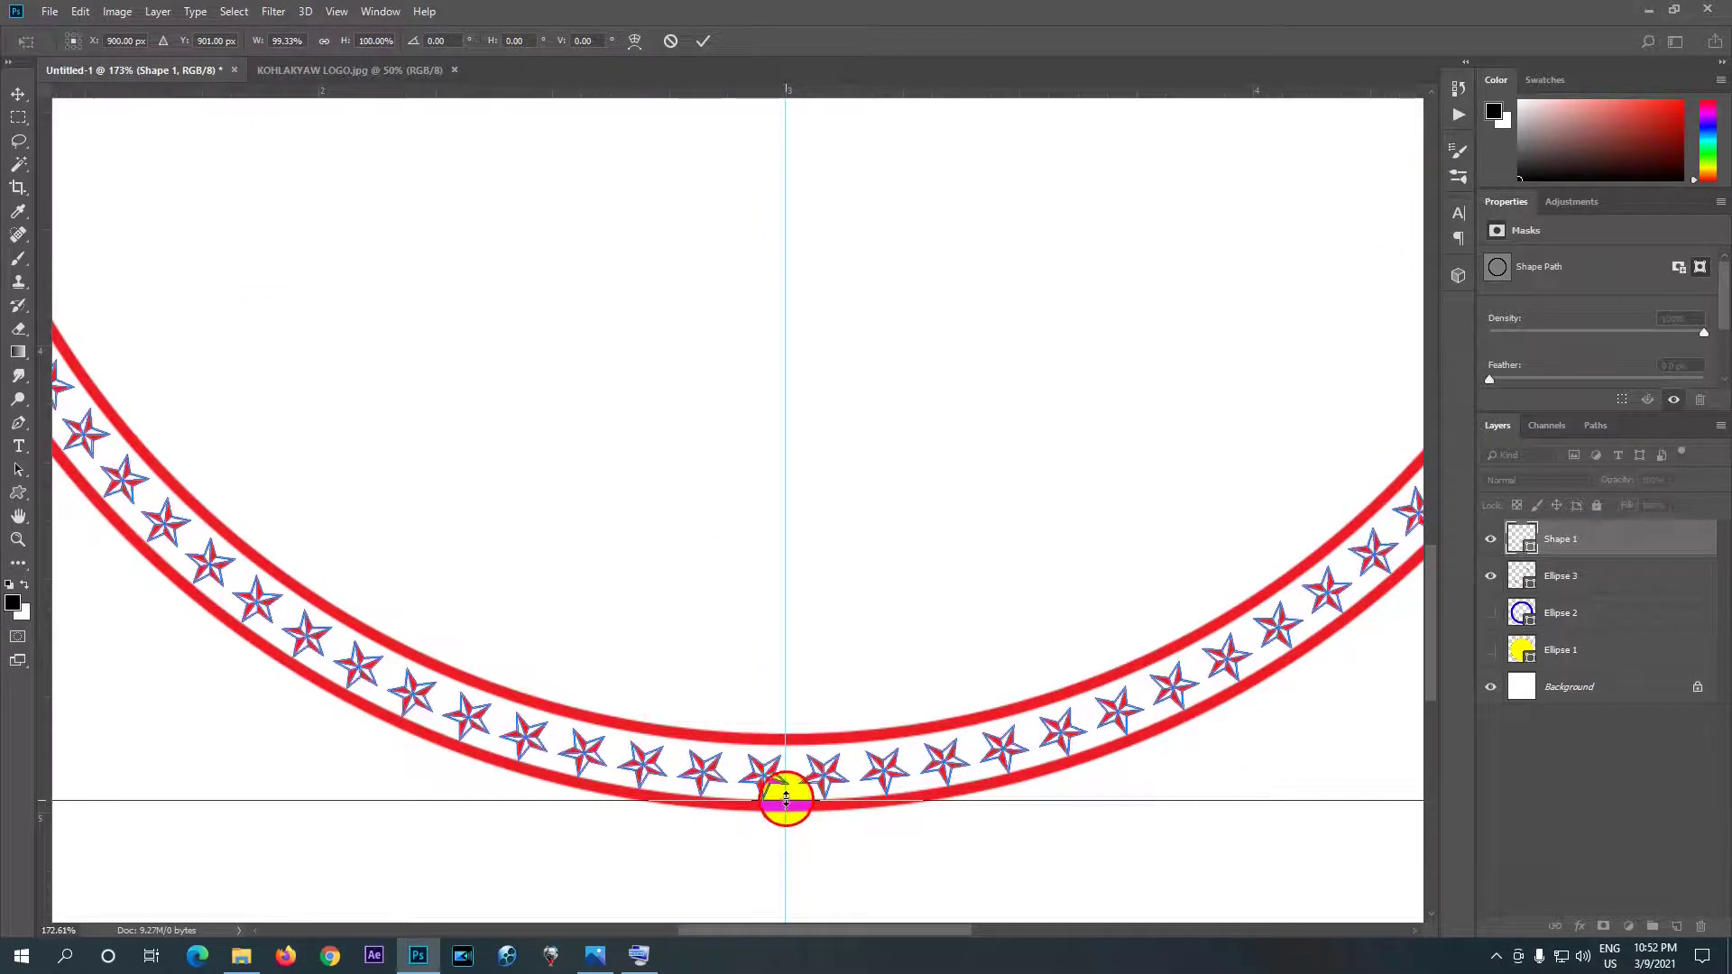
drag(786, 800, 787, 795)
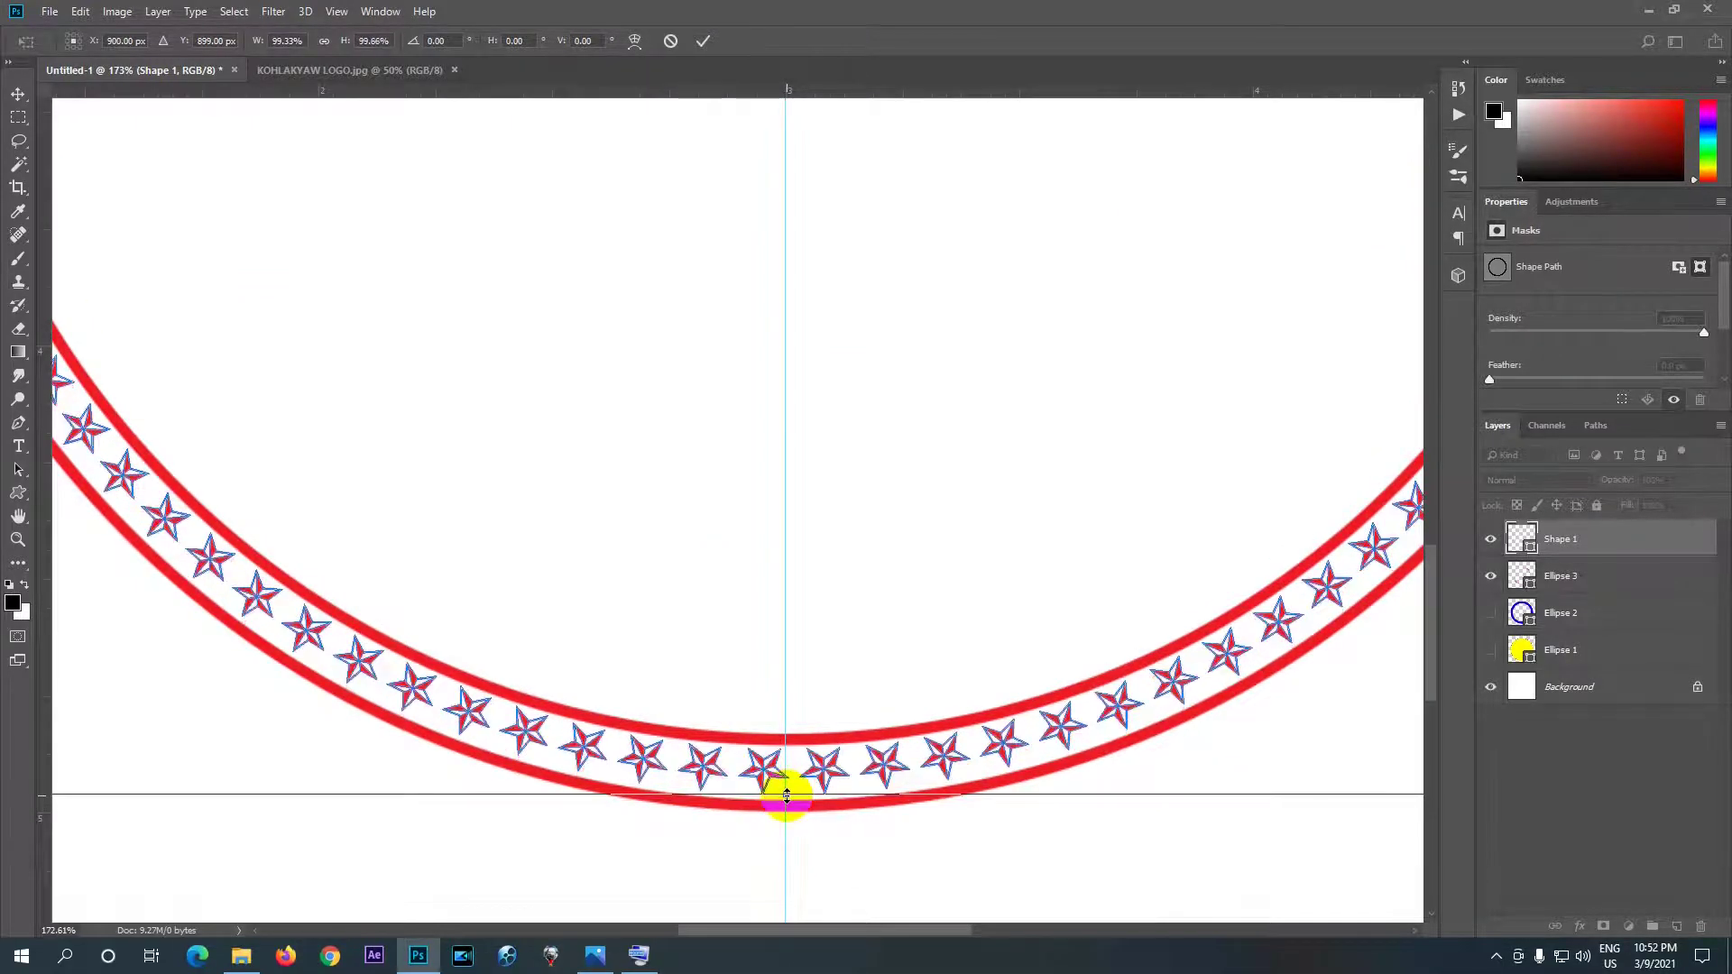
scroll(801, 592, down, 10)
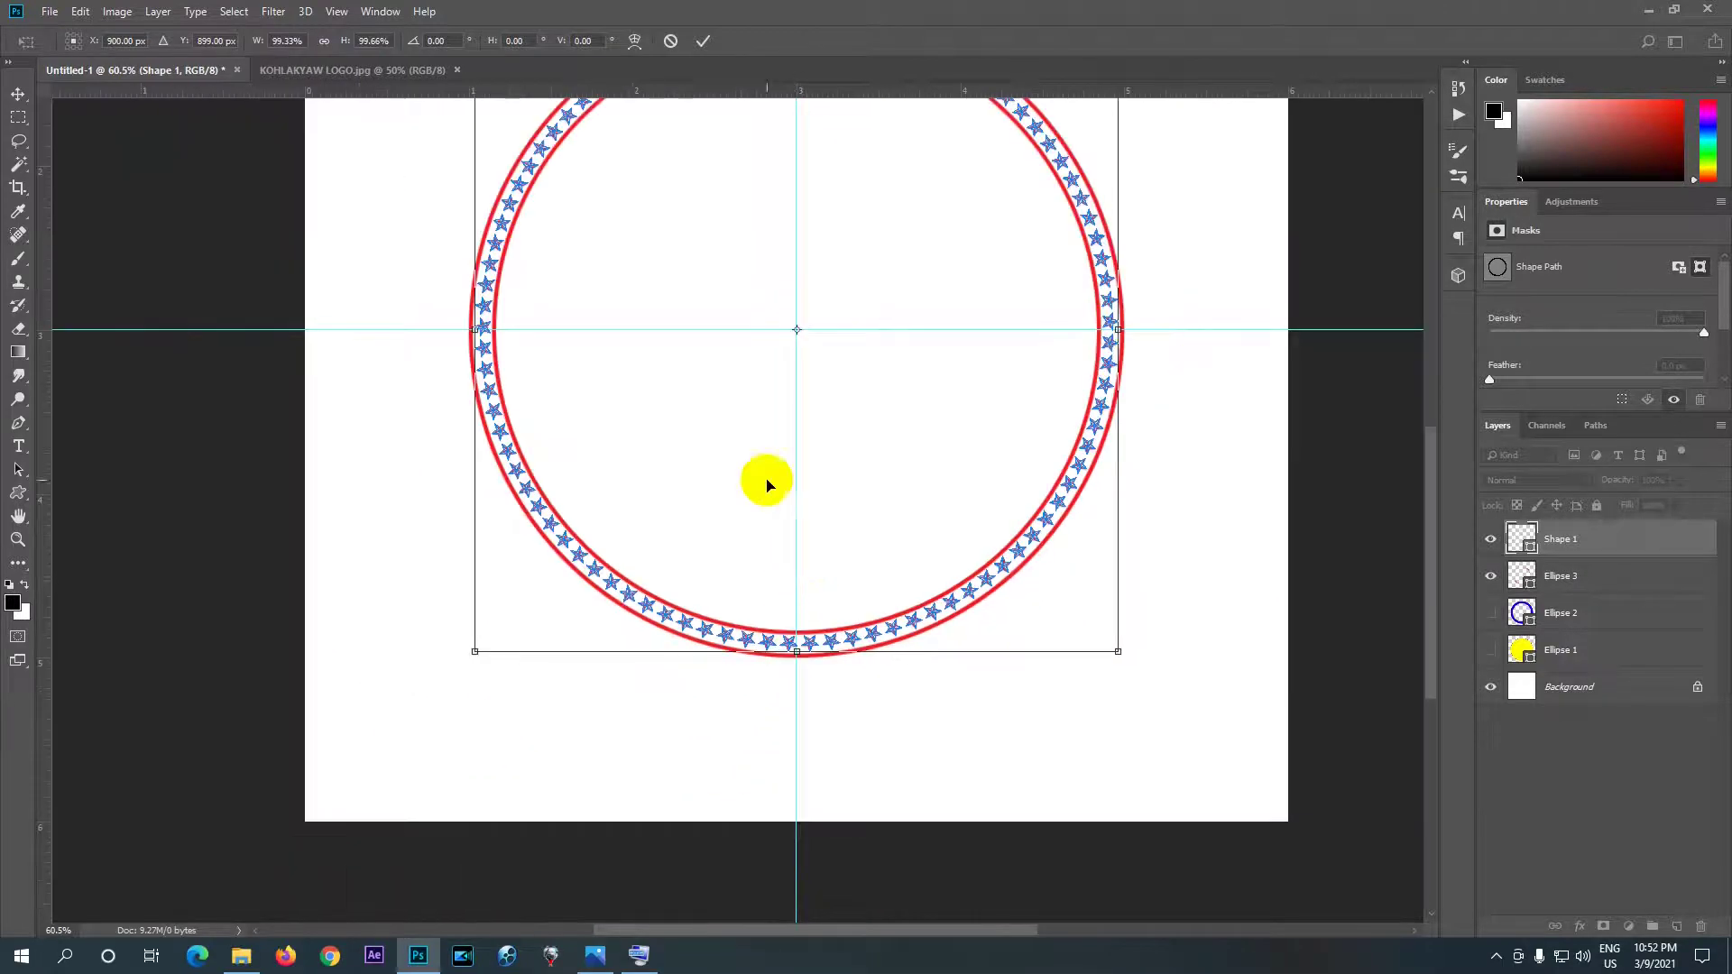
scroll(735, 352, up, 8)
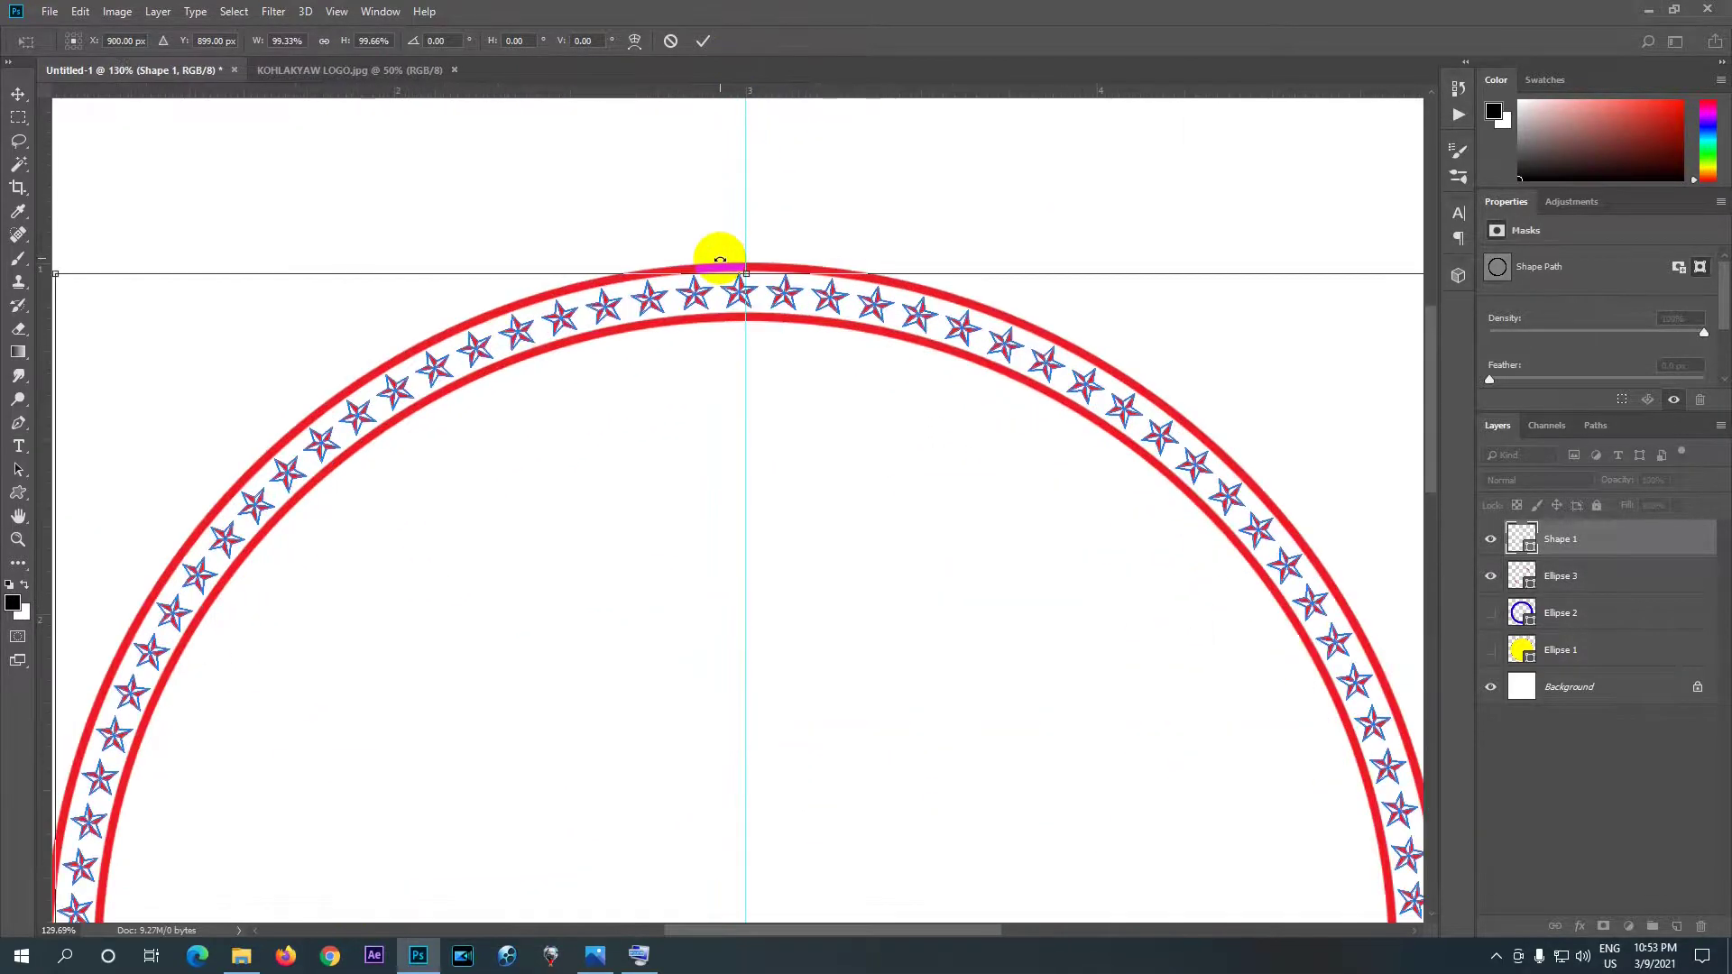
scroll(720, 262, down, 2)
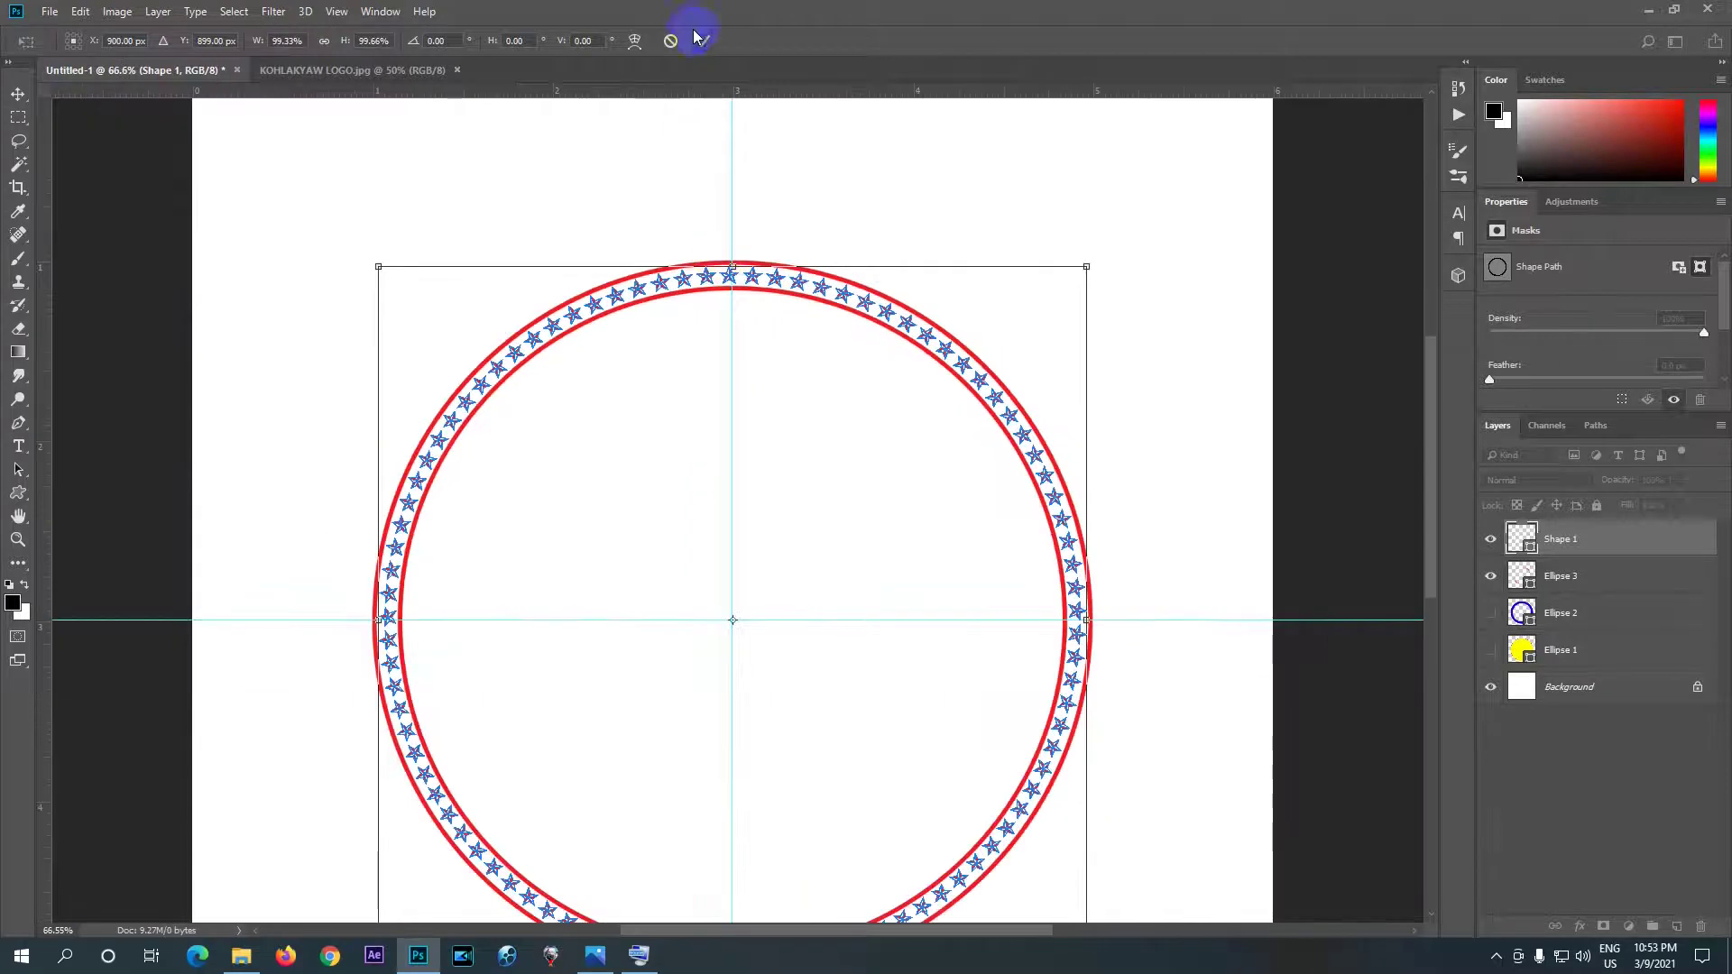
click(702, 41)
- Show the Ellipse 2 blue band and Ellipse 1 yellow disc layers again
scroll(782, 534, up, 2)
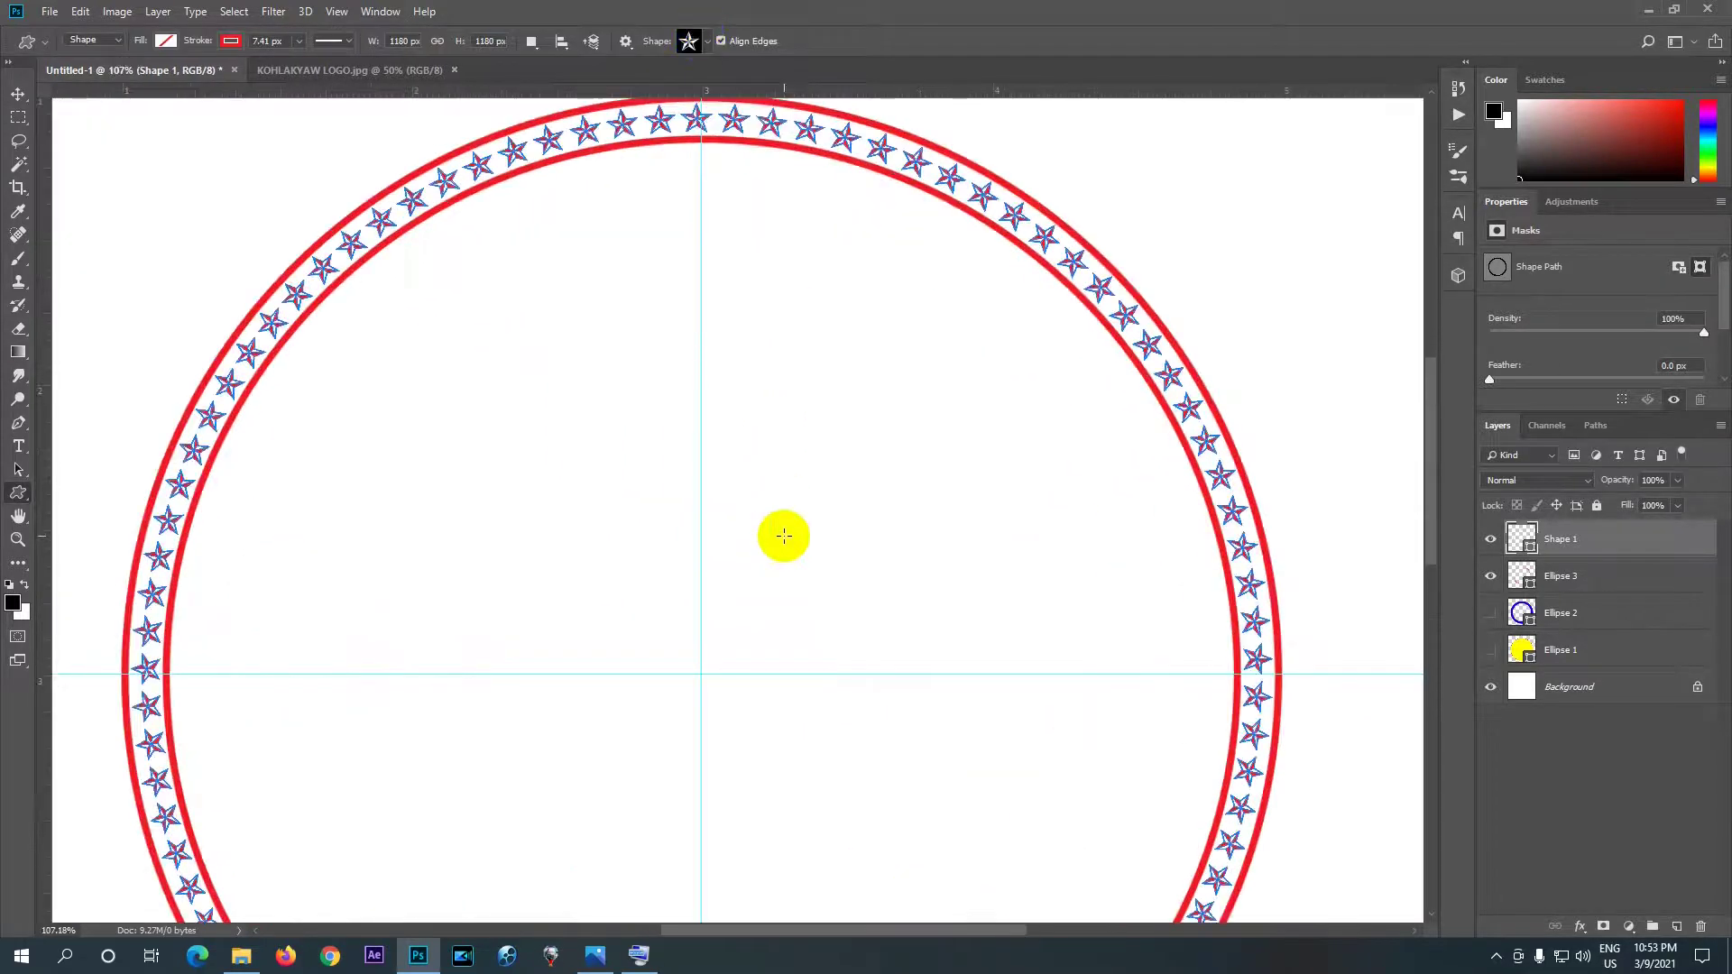
scroll(786, 534, down, 3)
scroll(786, 535, down, 2)
scroll(592, 619, up, 1)
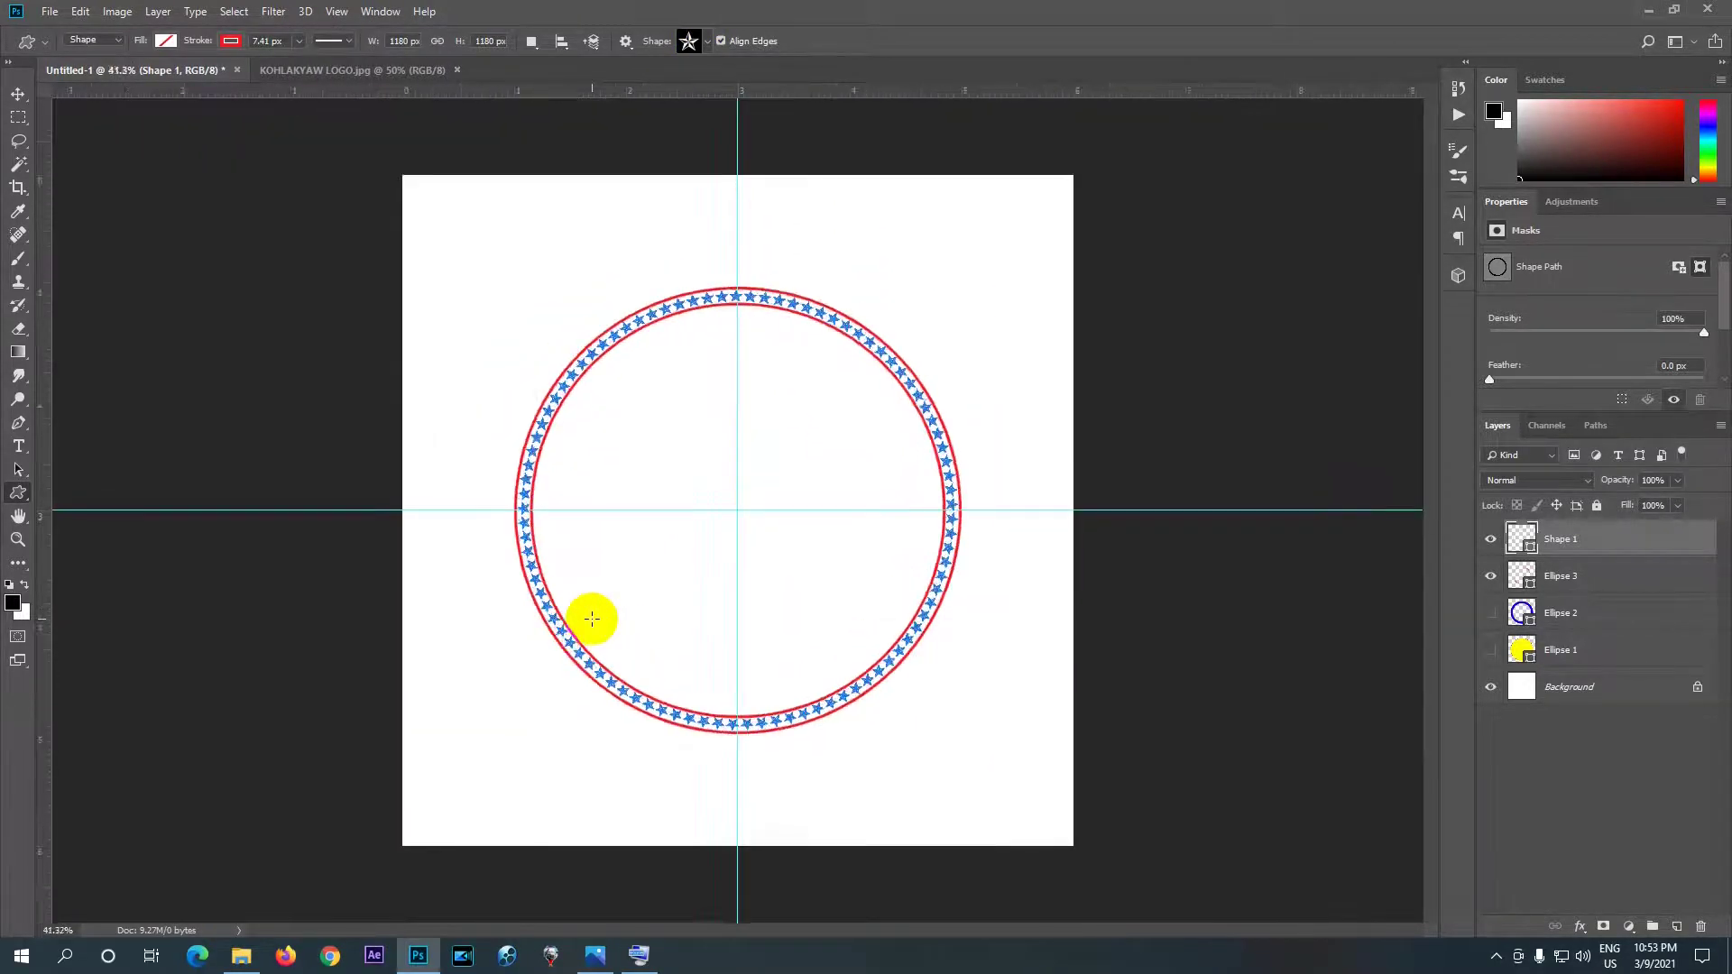
scroll(592, 619, up, 1)
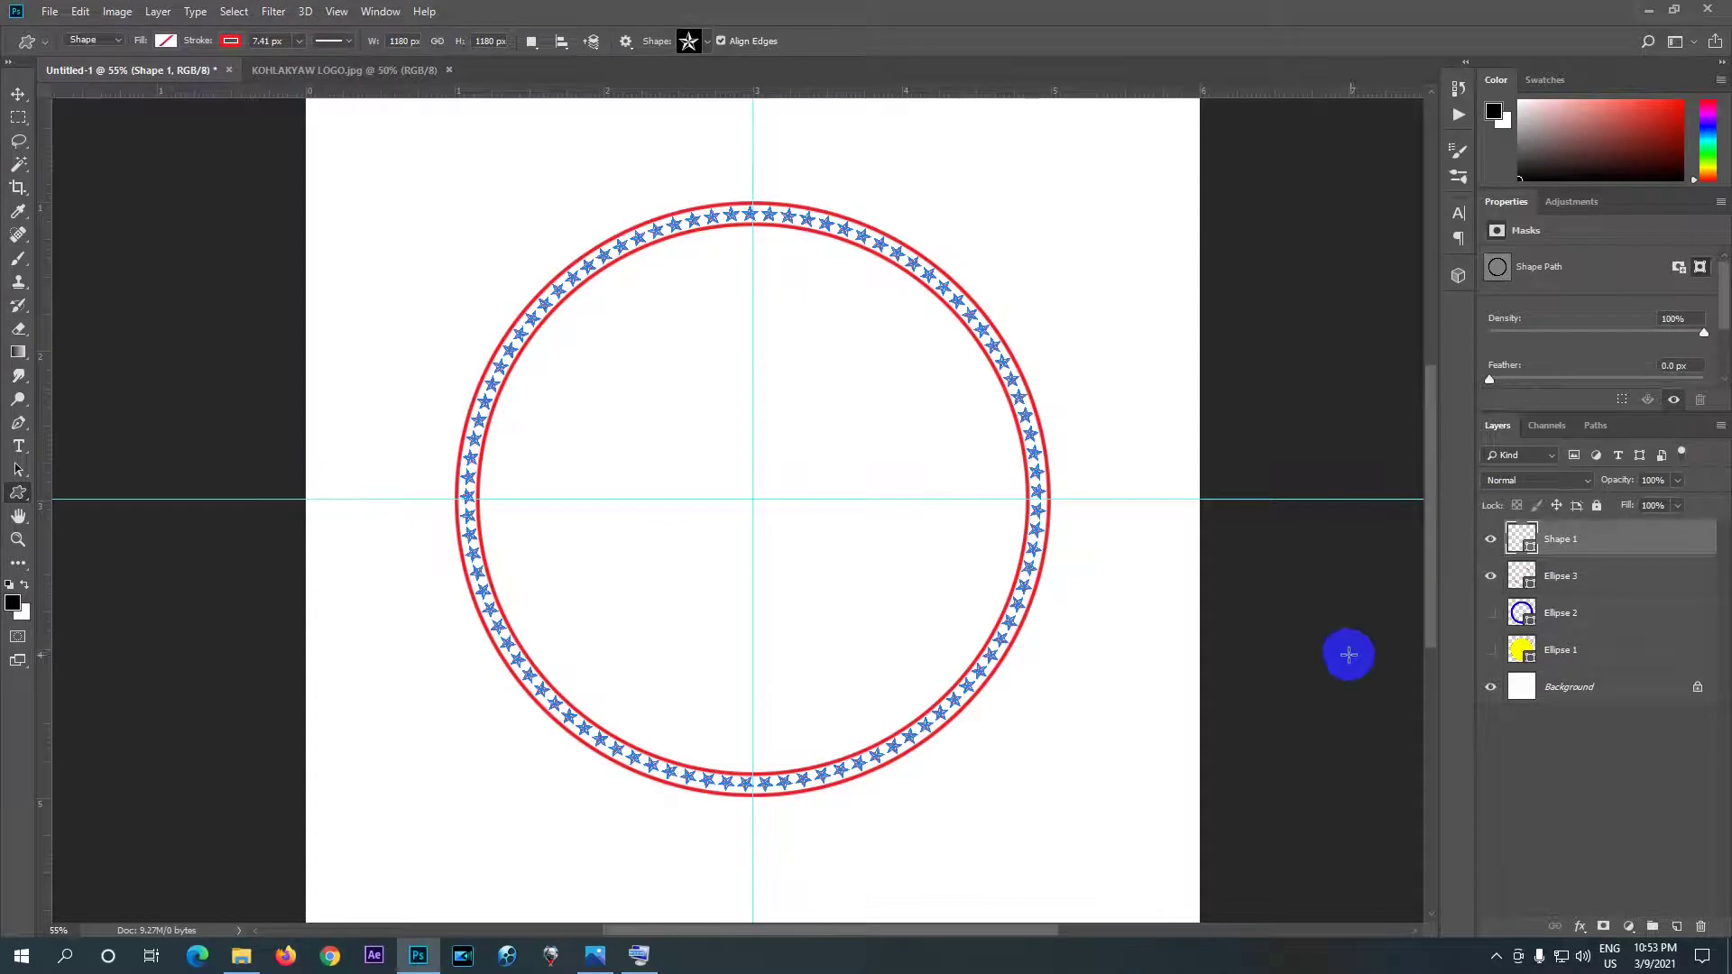
click(1492, 615)
click(1492, 650)
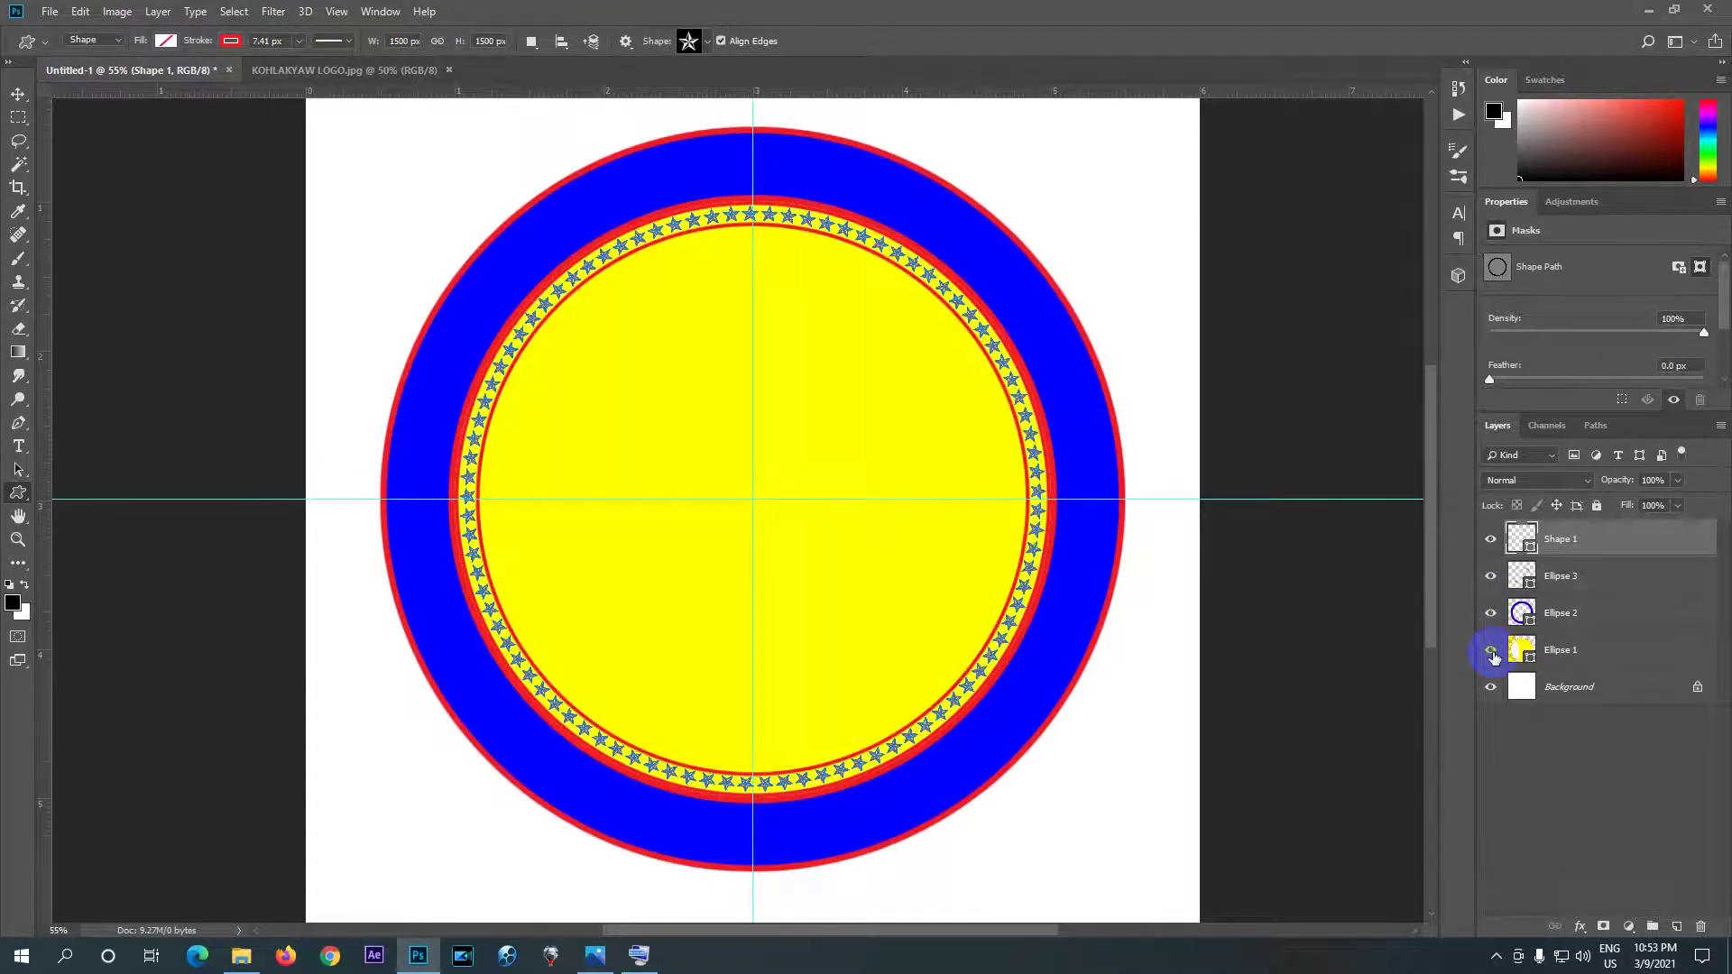
- Switch to the KOHLAKYAW LOGO.jpg reference to compare it with the logo
scroll(440, 420, up, 1)
scroll(449, 420, up, 1)
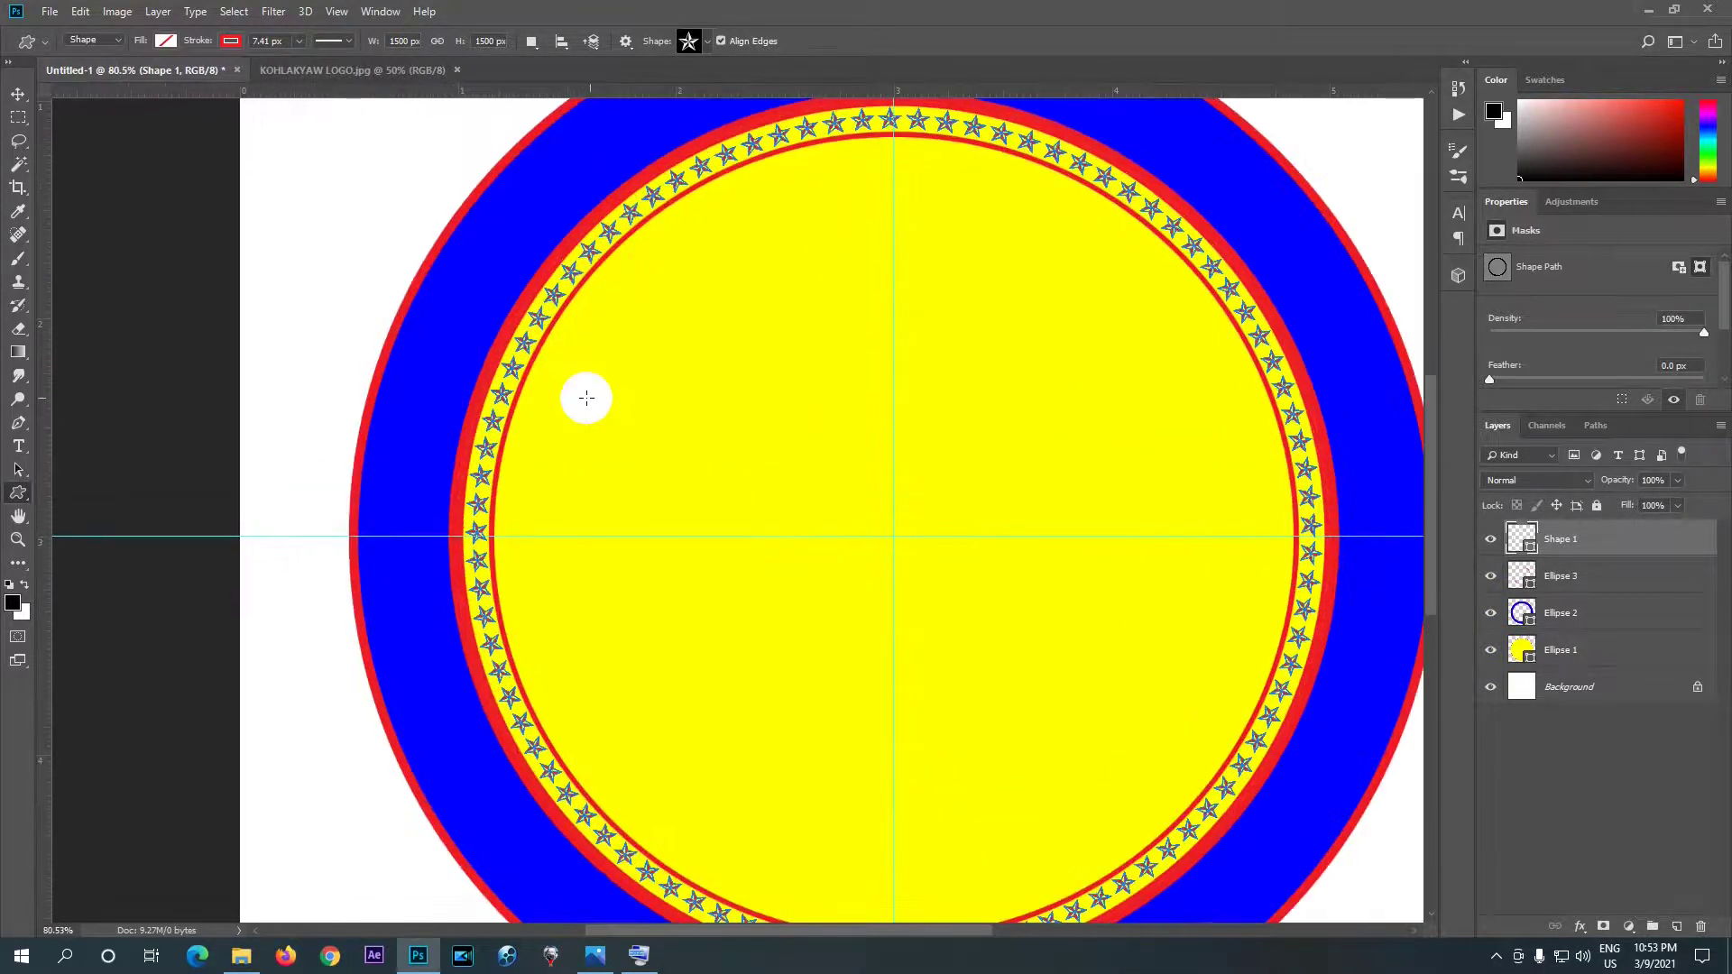
scroll(815, 288, up, 1)
scroll(963, 240, down, 3)
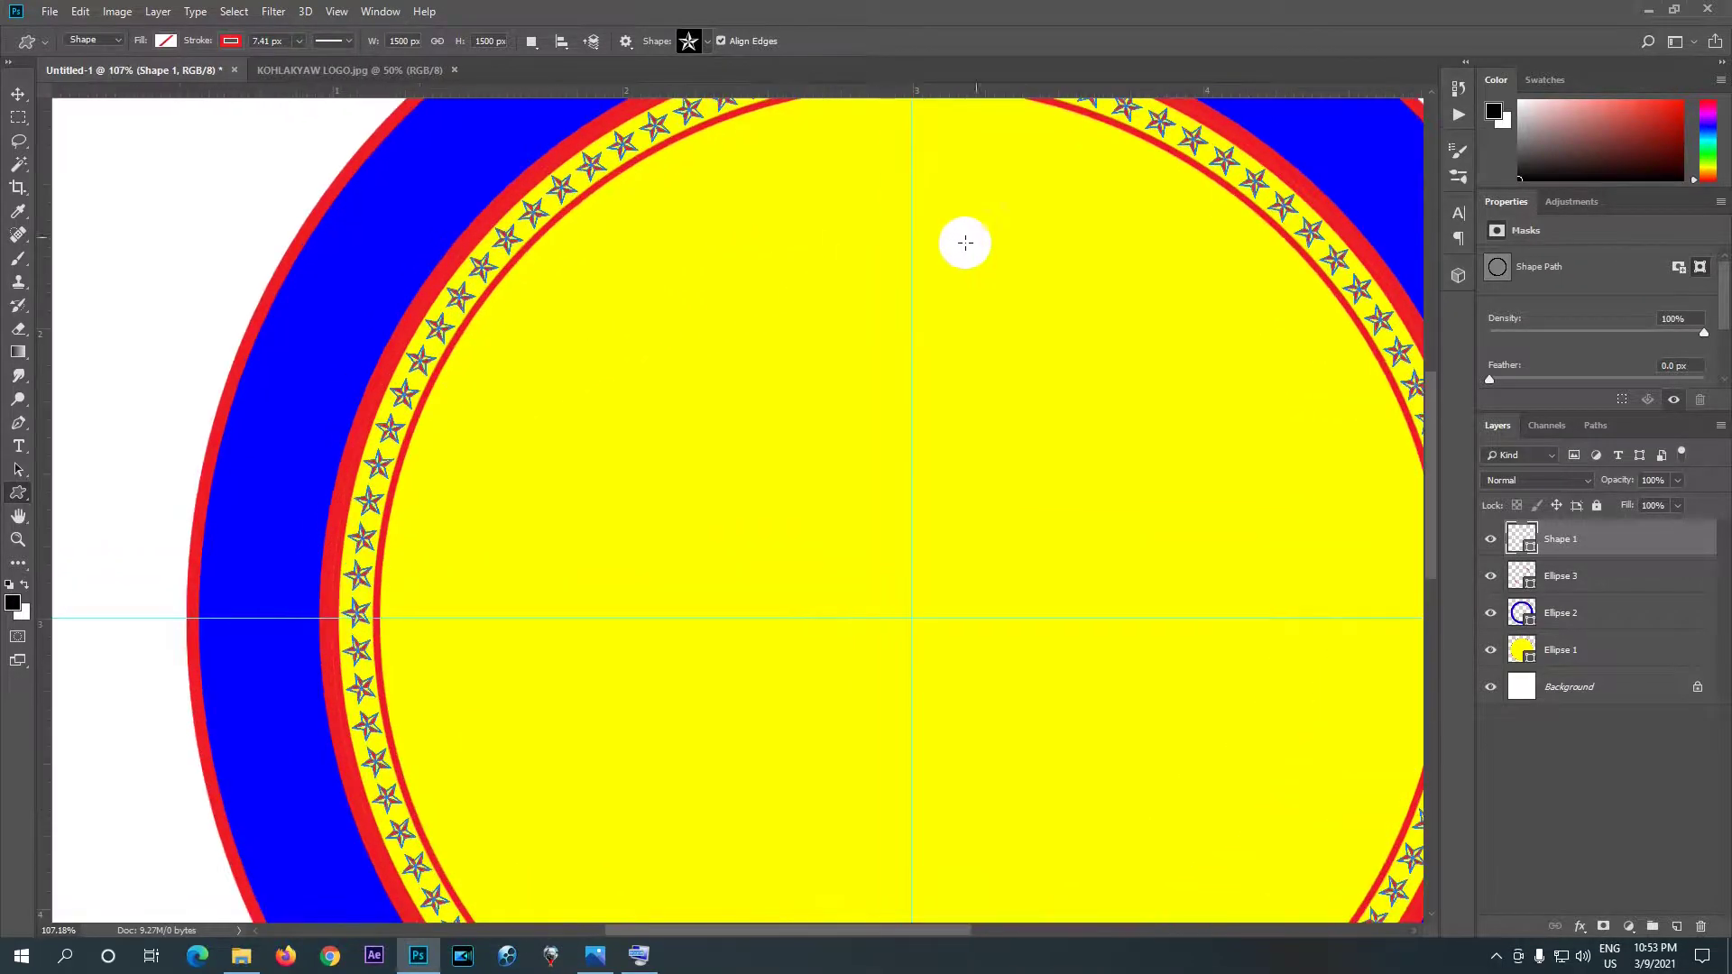
scroll(1086, 206, down, 2)
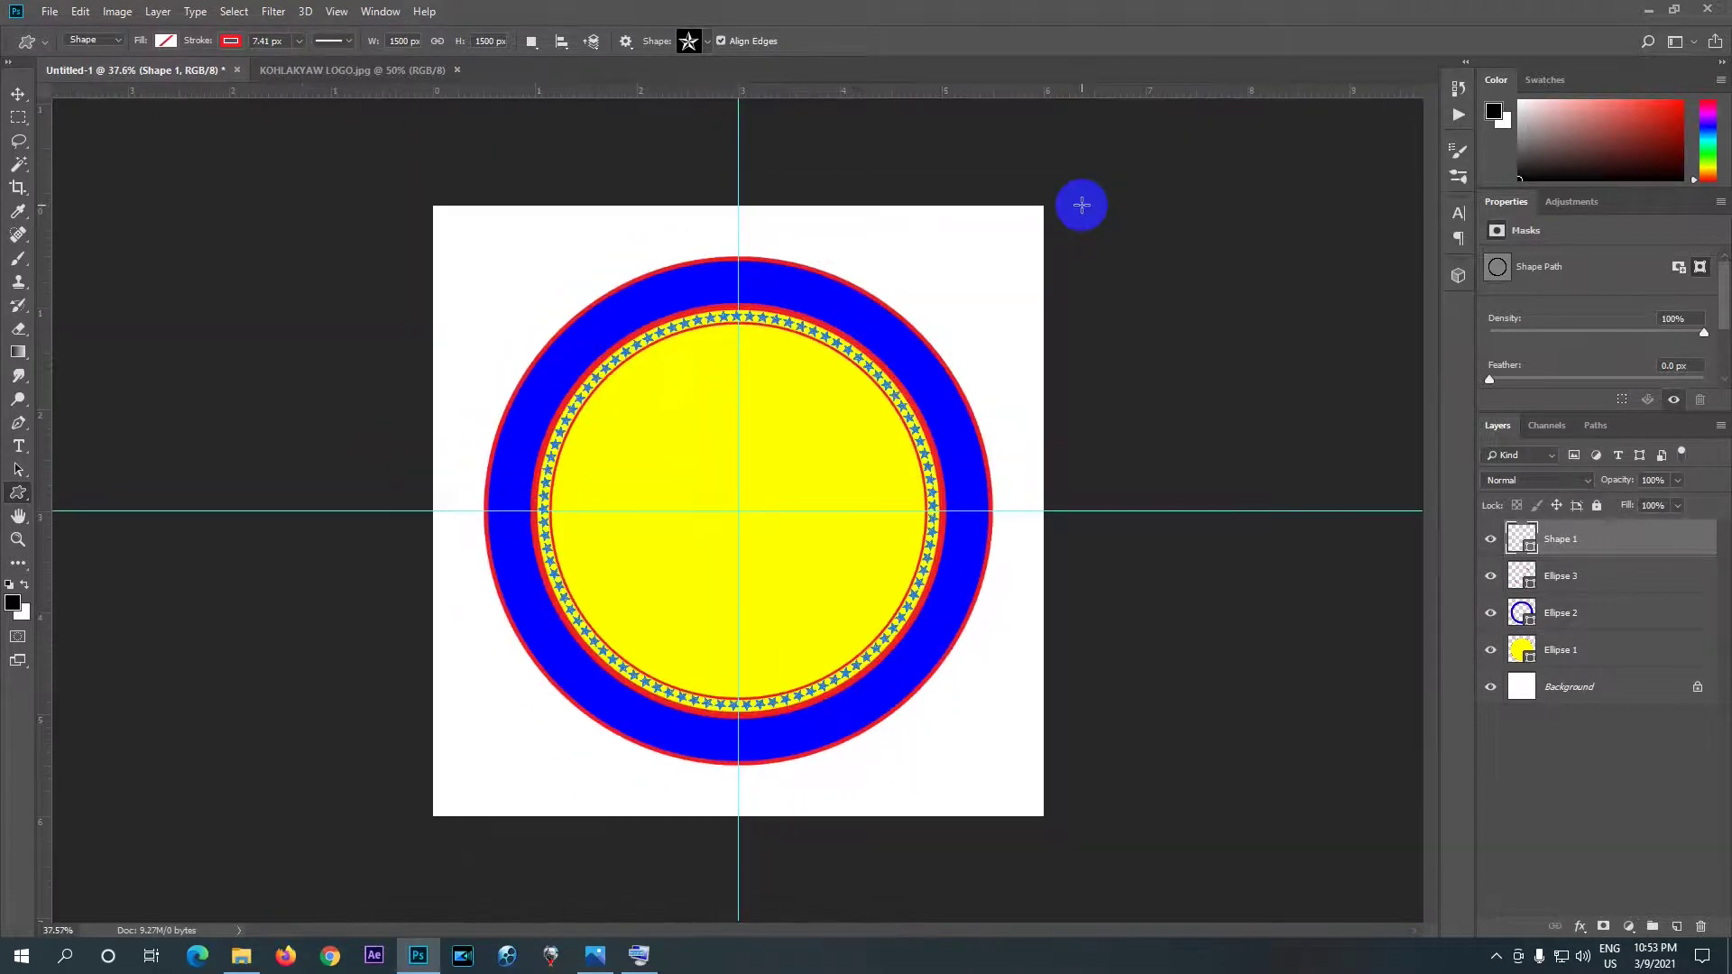
scroll(635, 407, up, 1)
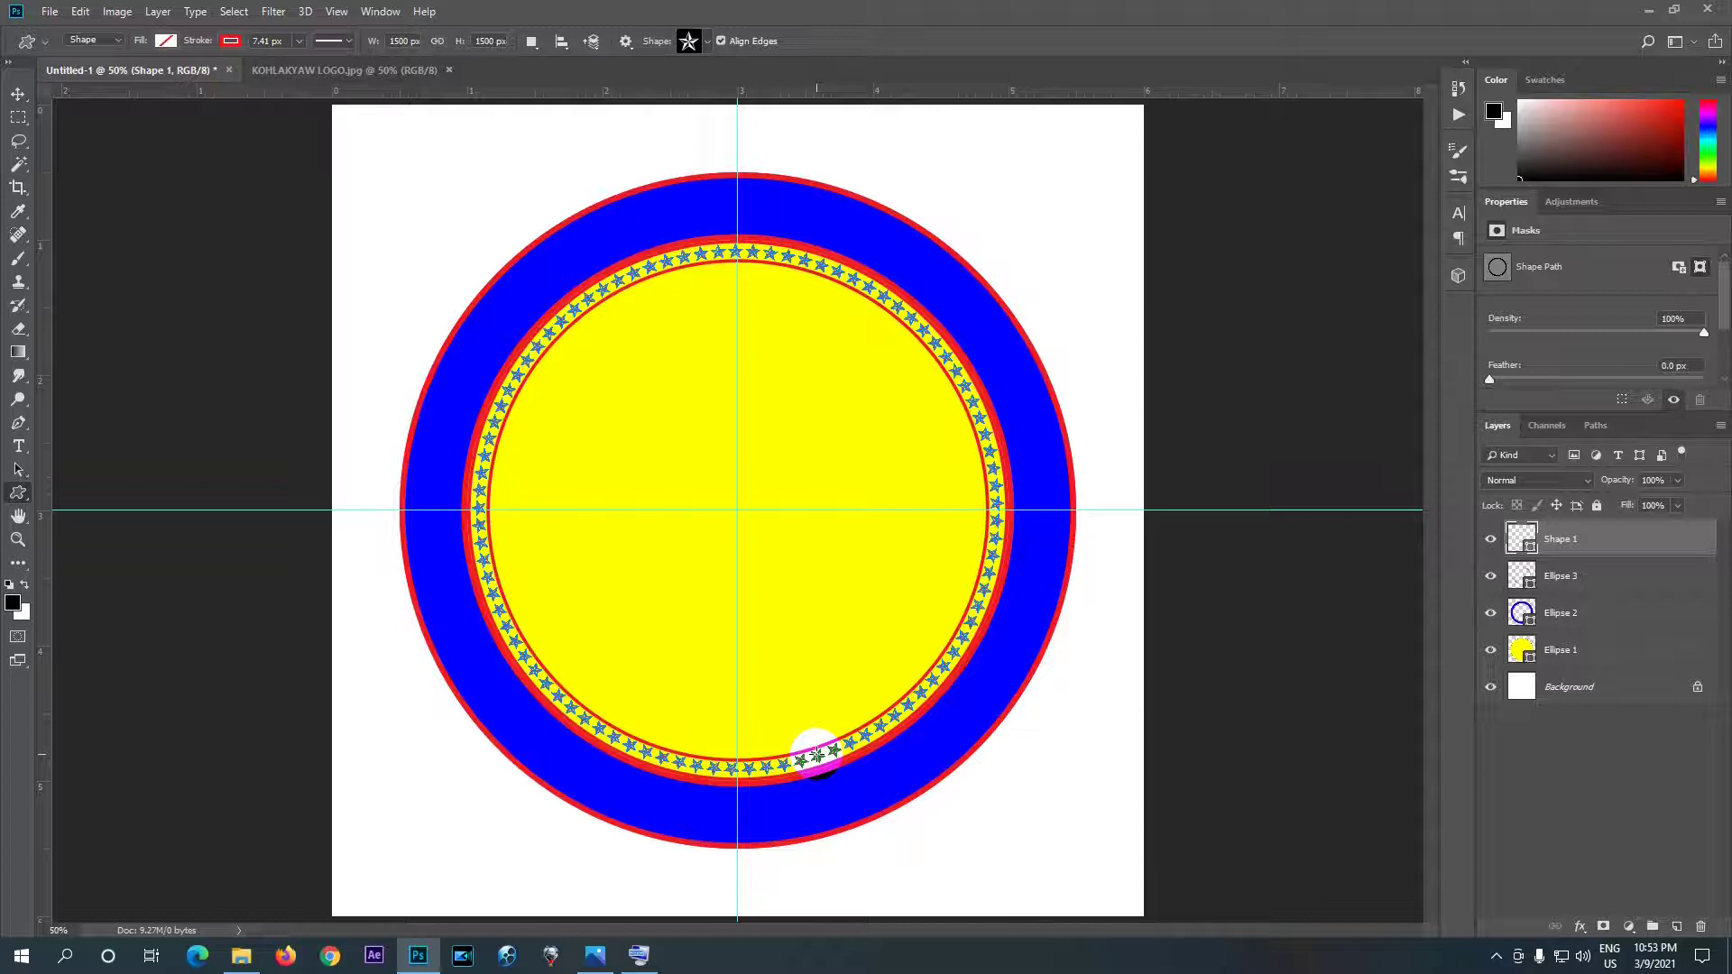
click(344, 70)
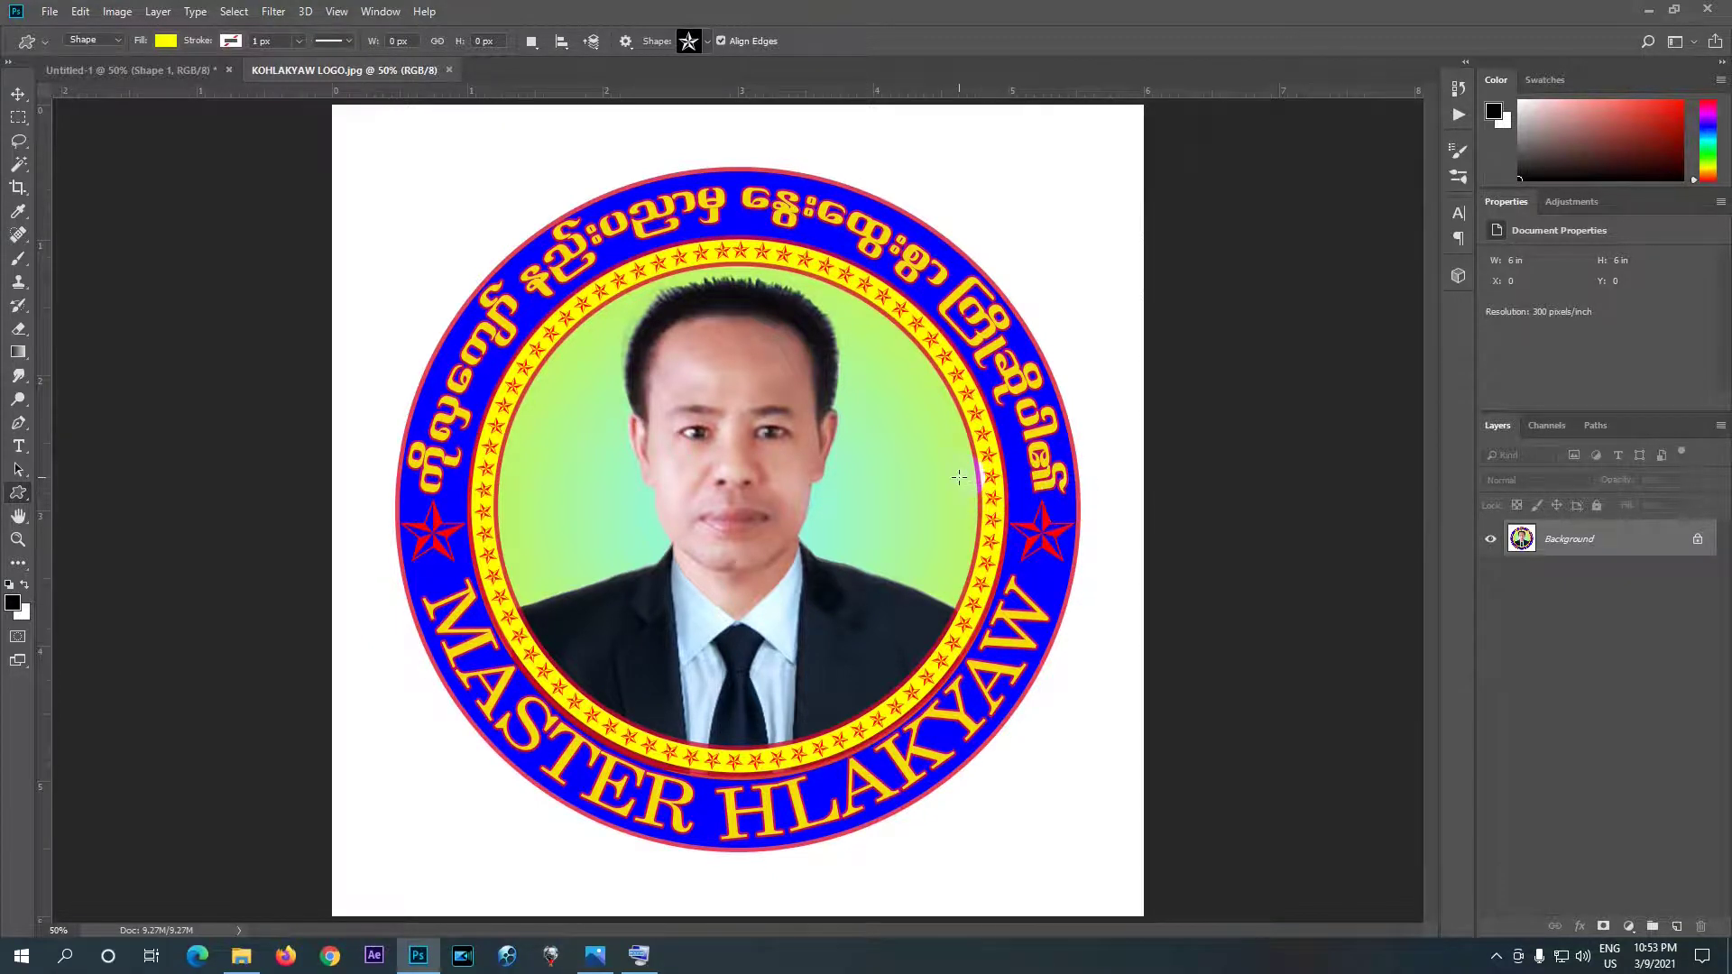
- Return to the Untitled-1 logo document showing the blue band, stars and yellow disc
click(165, 72)
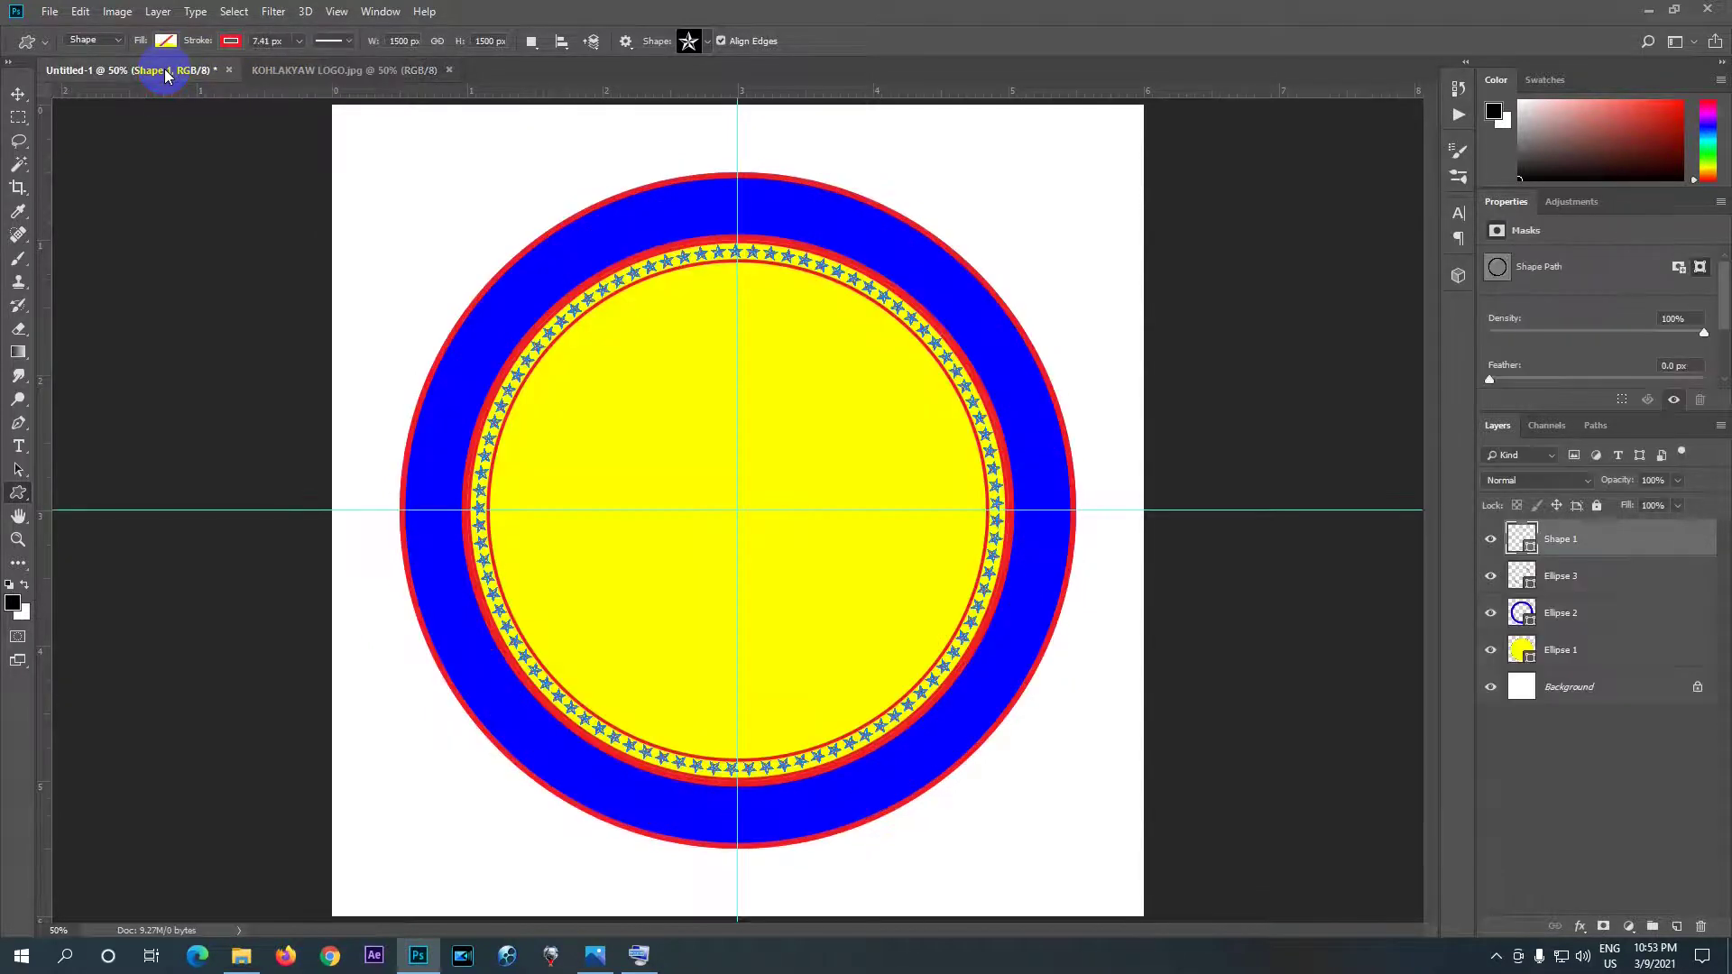
- Select the Ellipse Tool and hide the thin red ring, yellow disc and star layers, leaving only the blue band
right_click(18, 499)
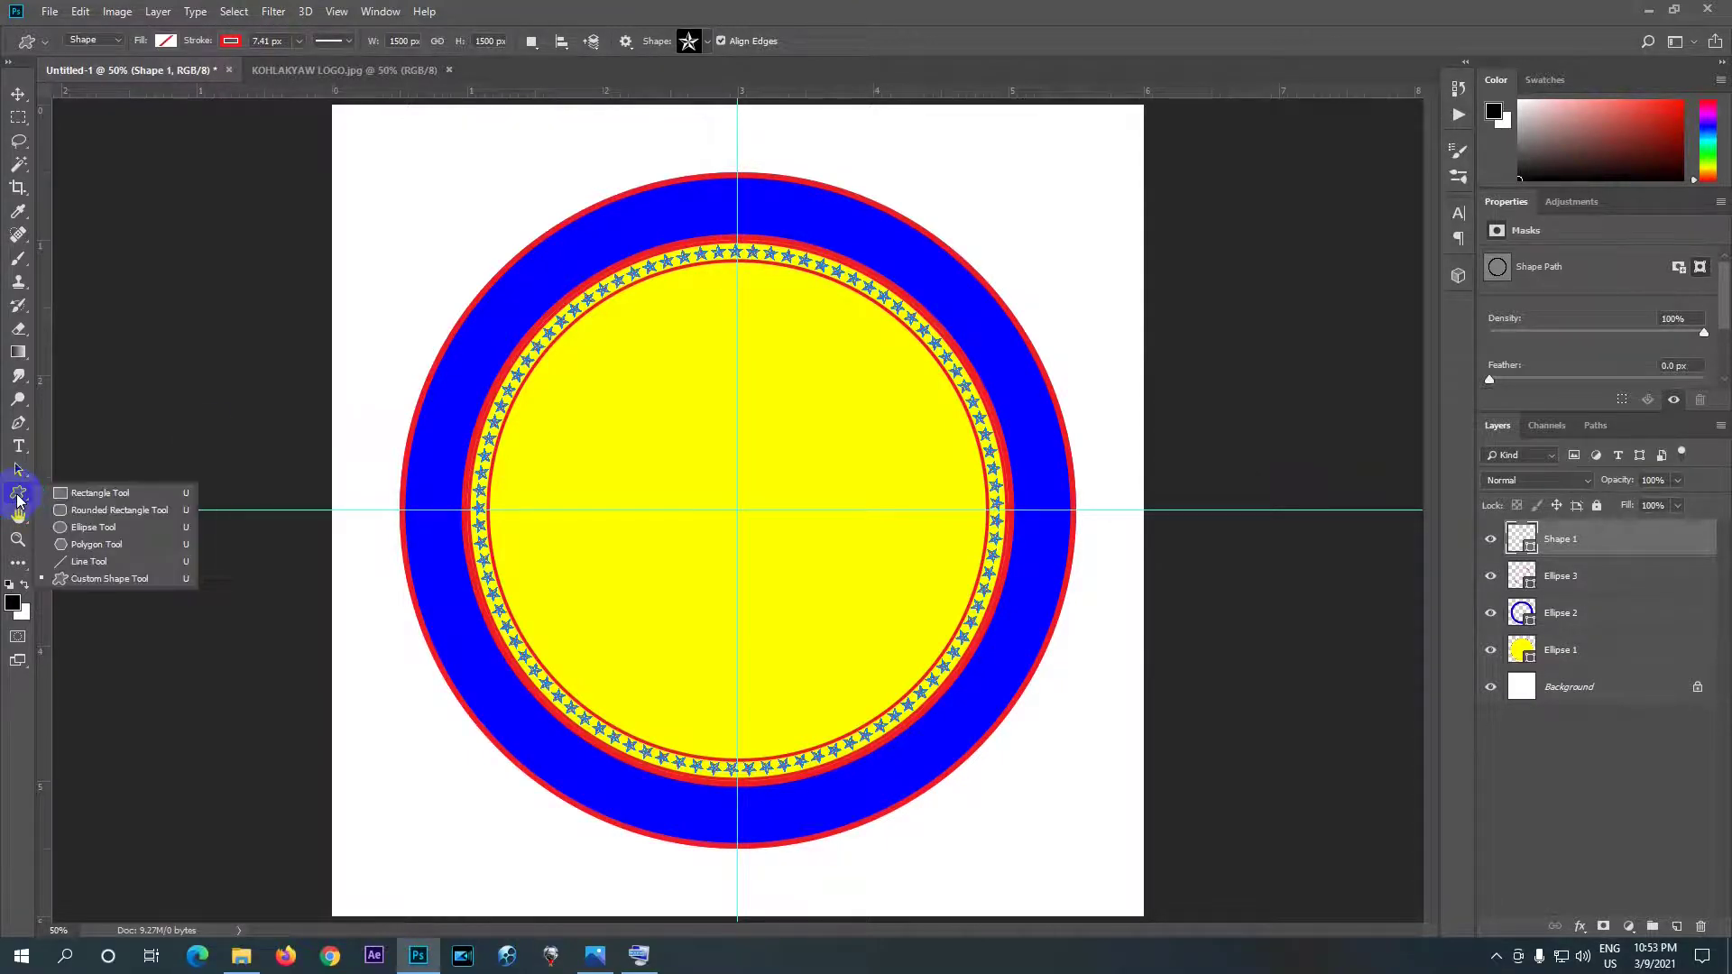
click(92, 530)
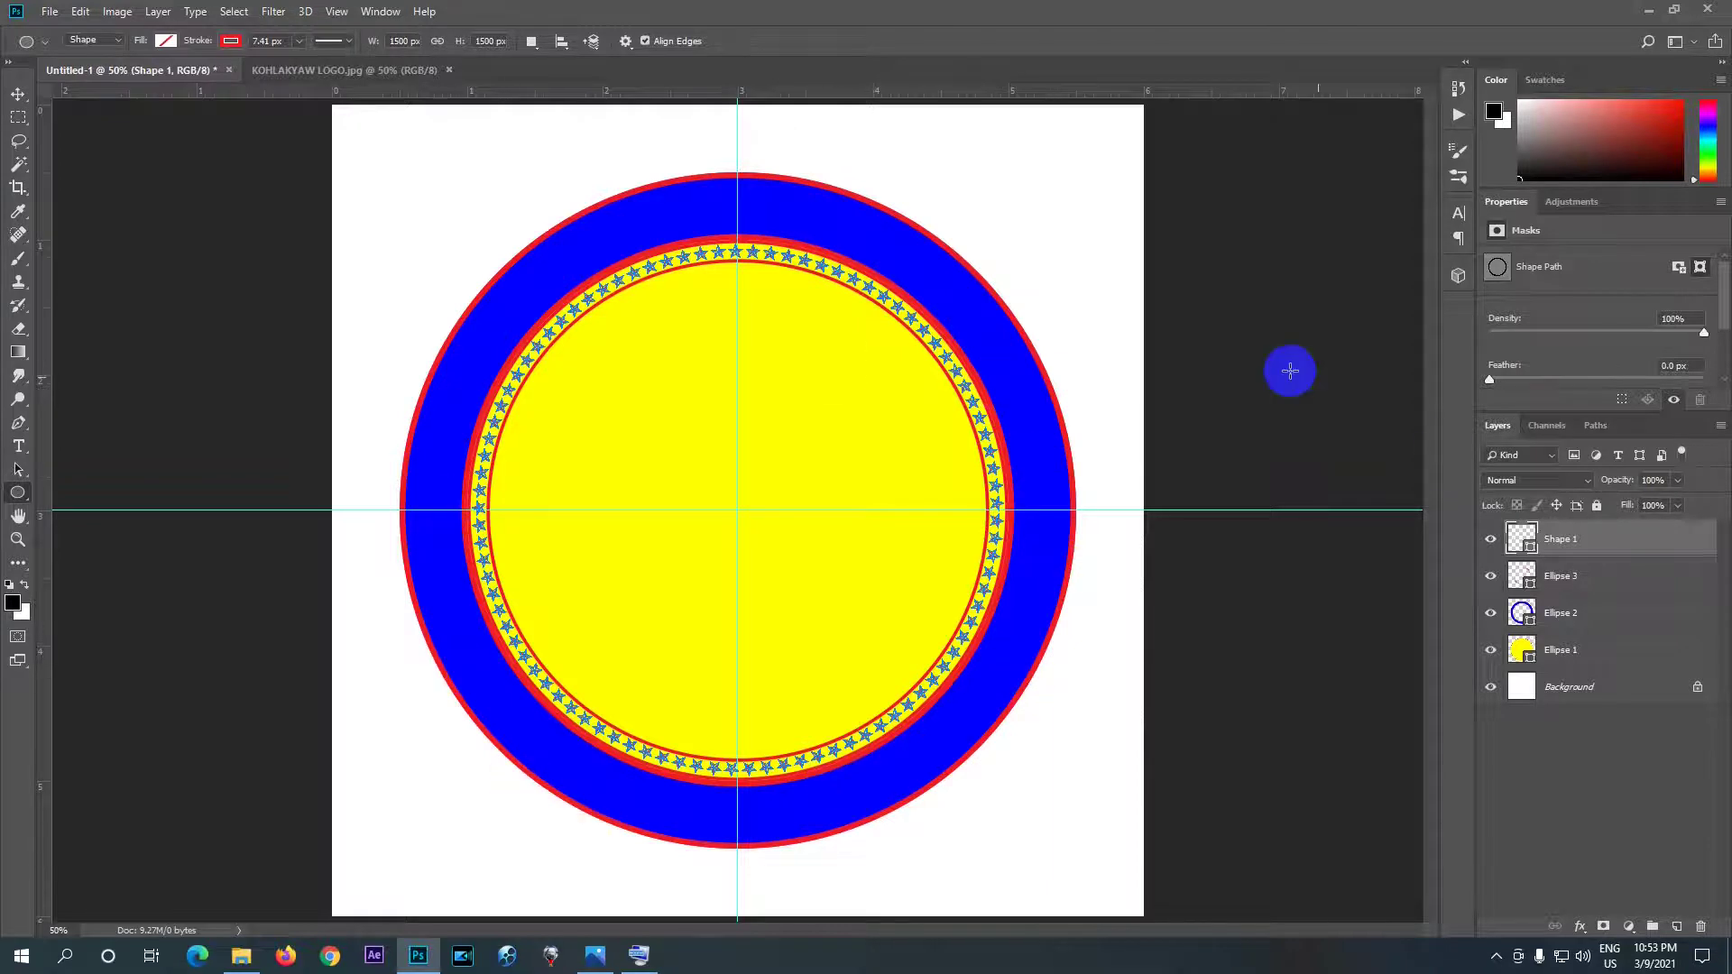
click(1491, 578)
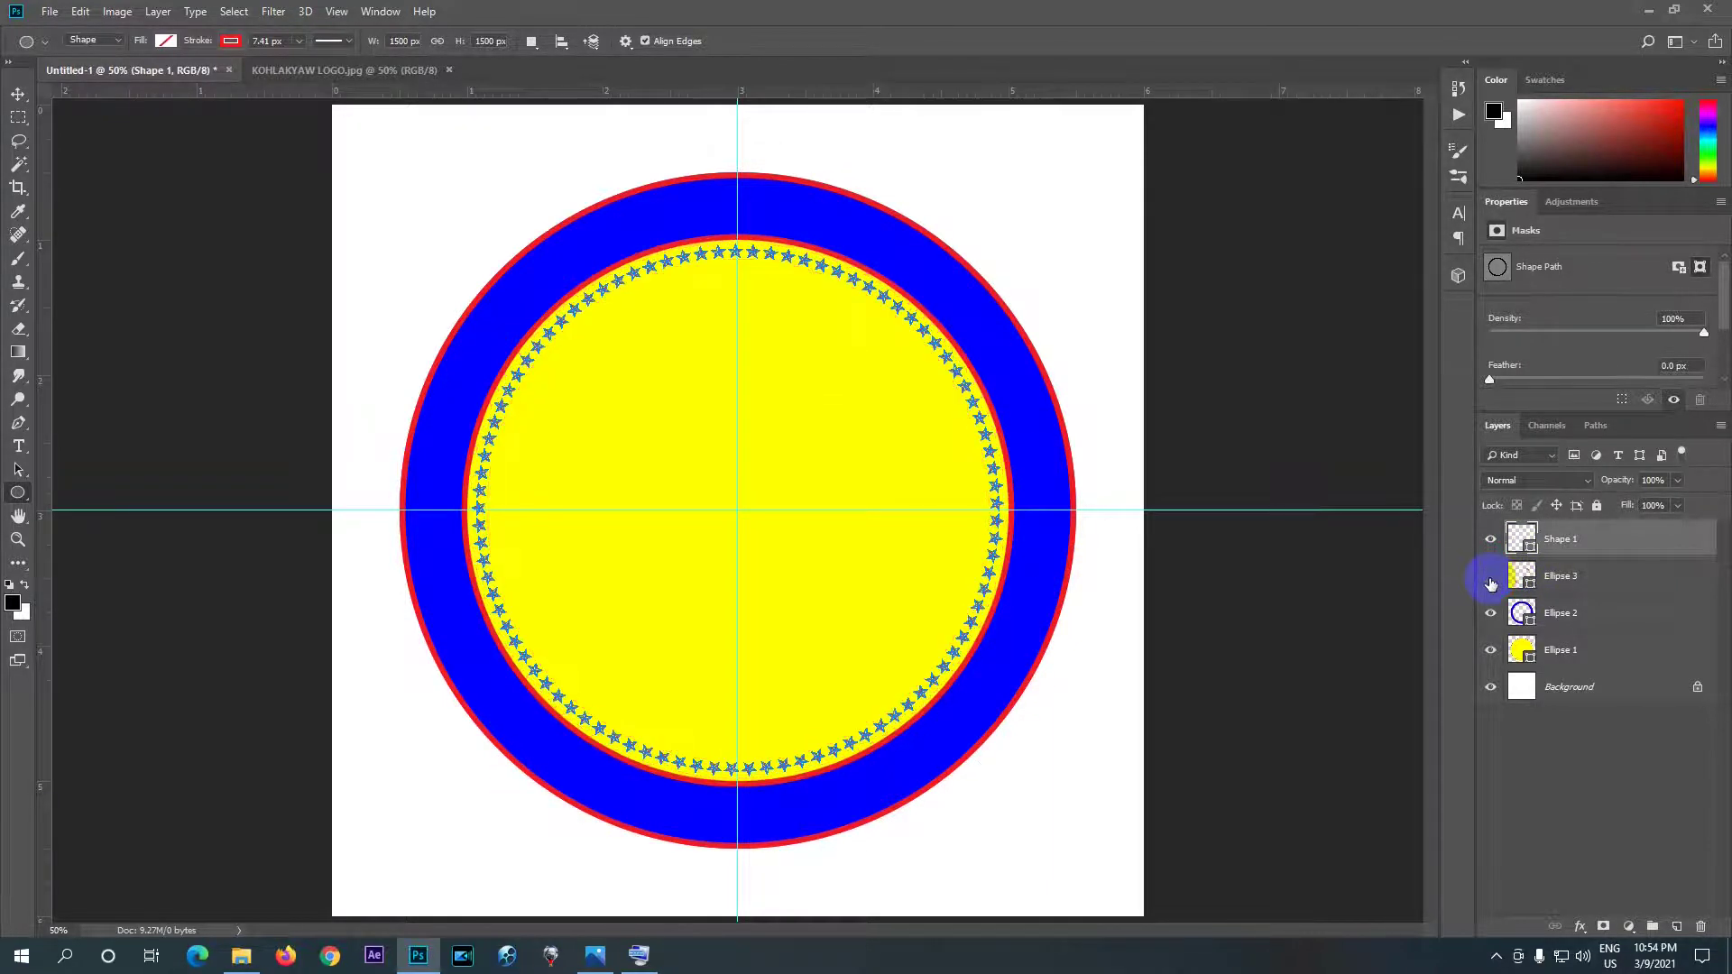
click(1490, 616)
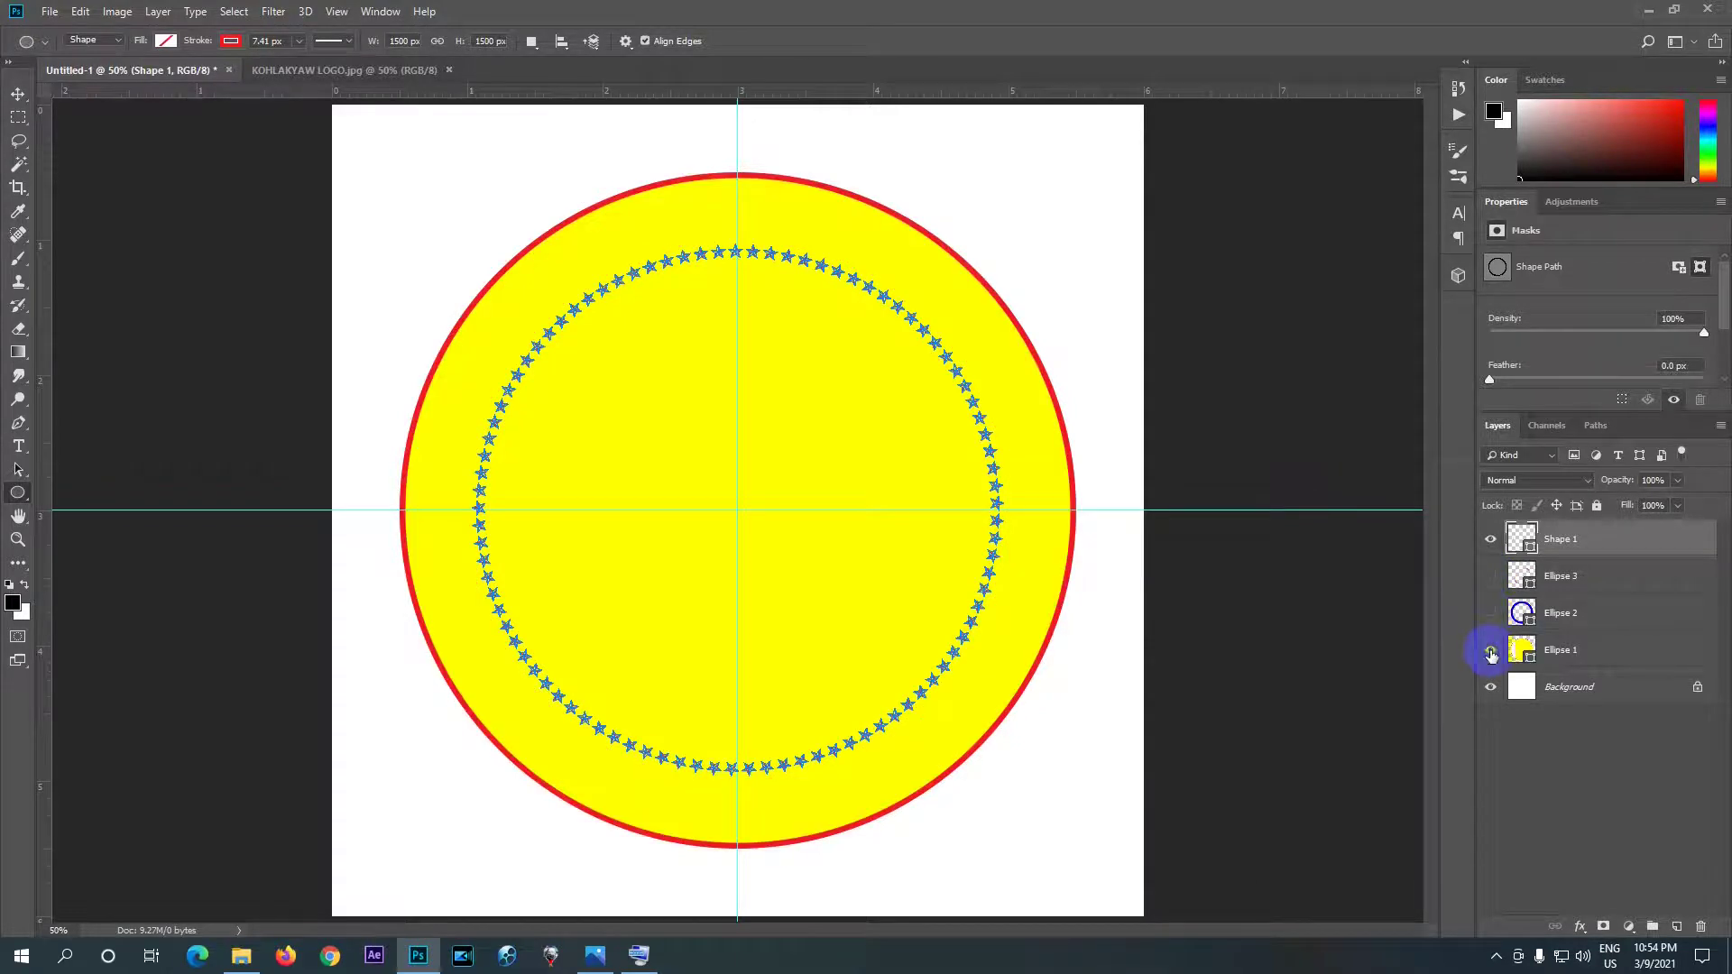
click(1491, 652)
click(1491, 651)
click(1493, 614)
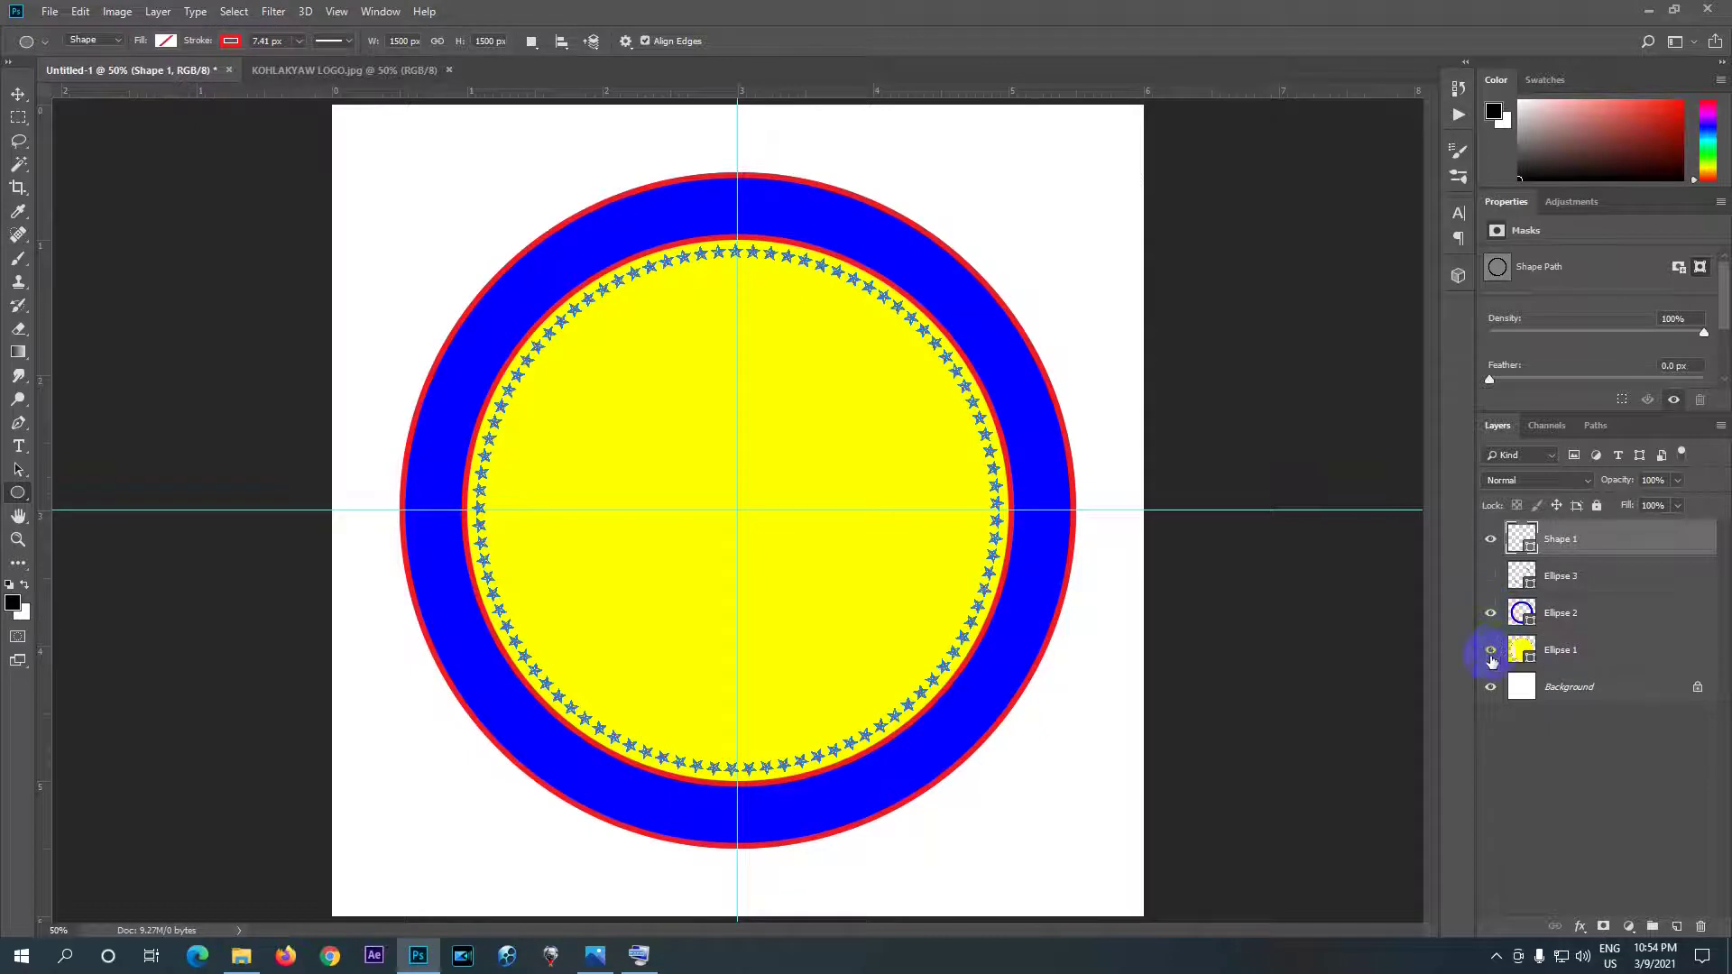
click(1488, 652)
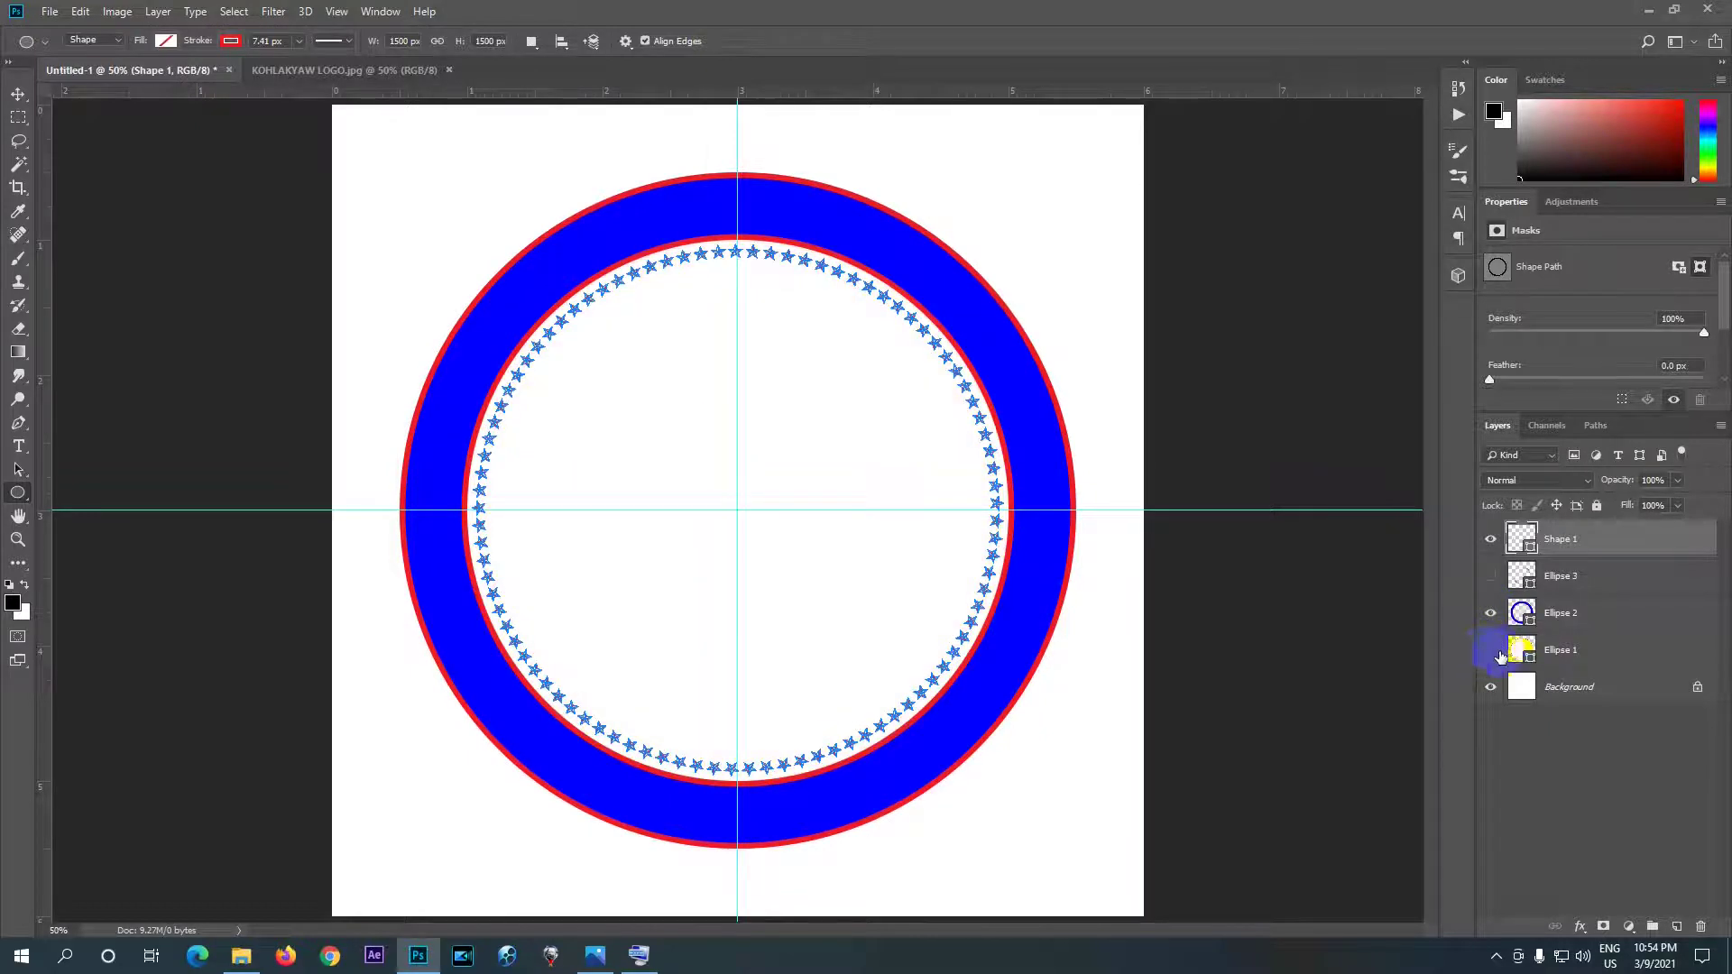
click(1491, 539)
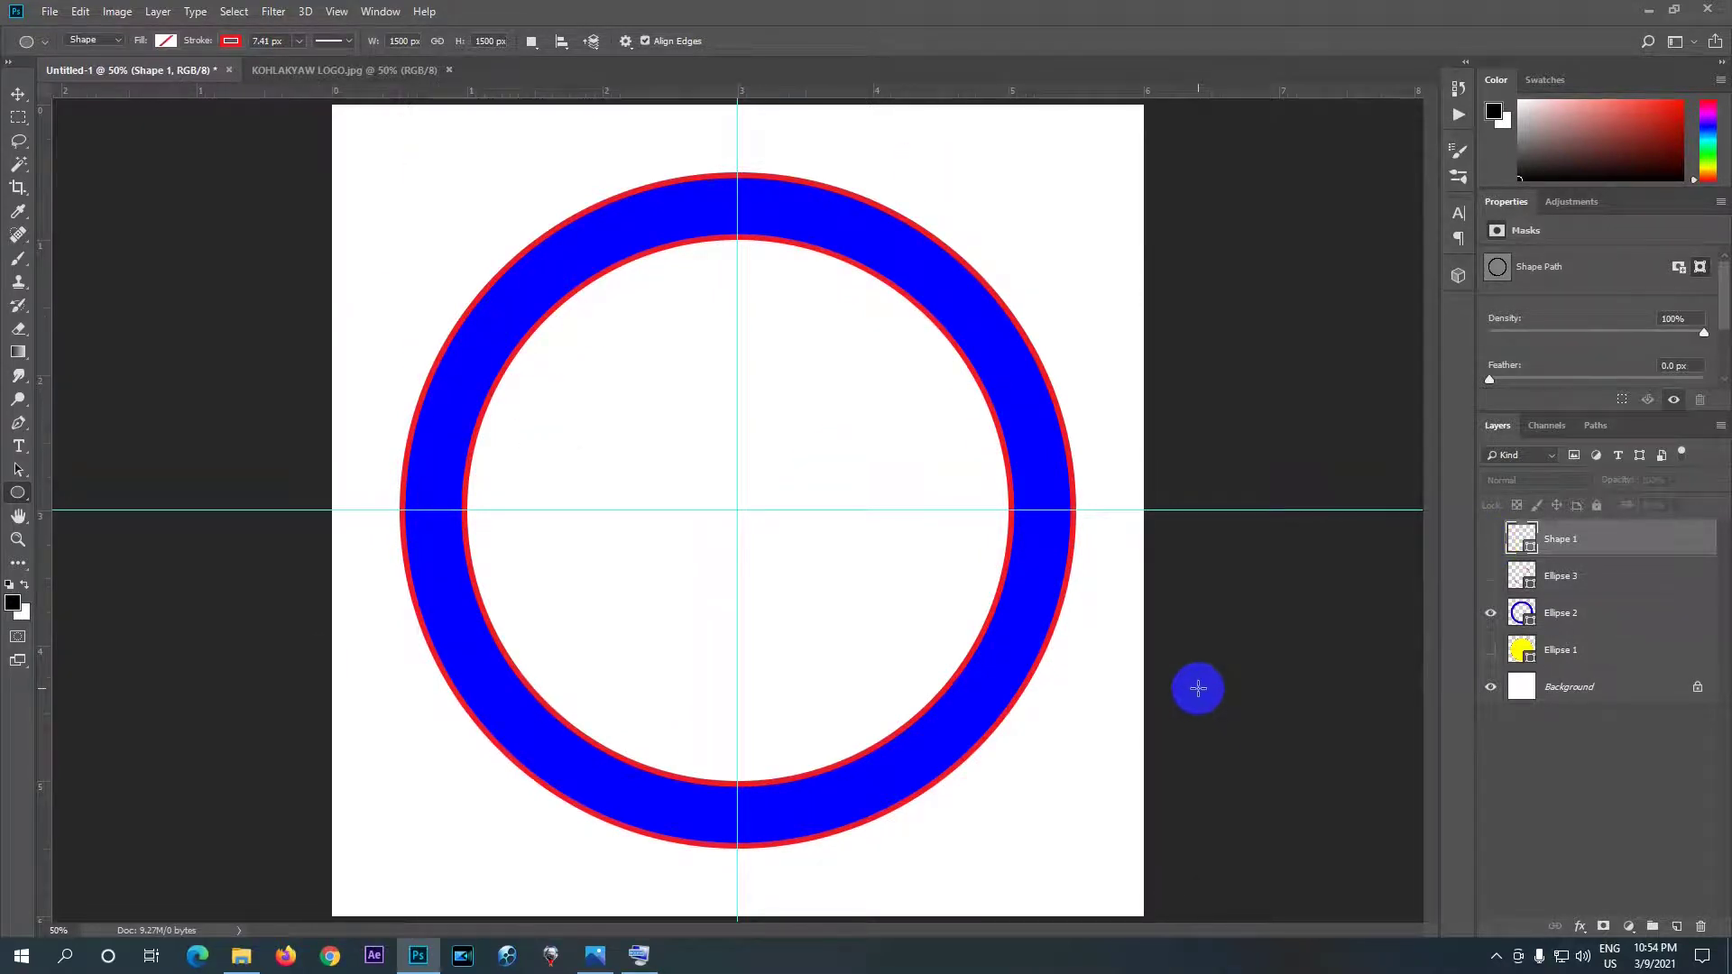
click(702, 226)
click(806, 231)
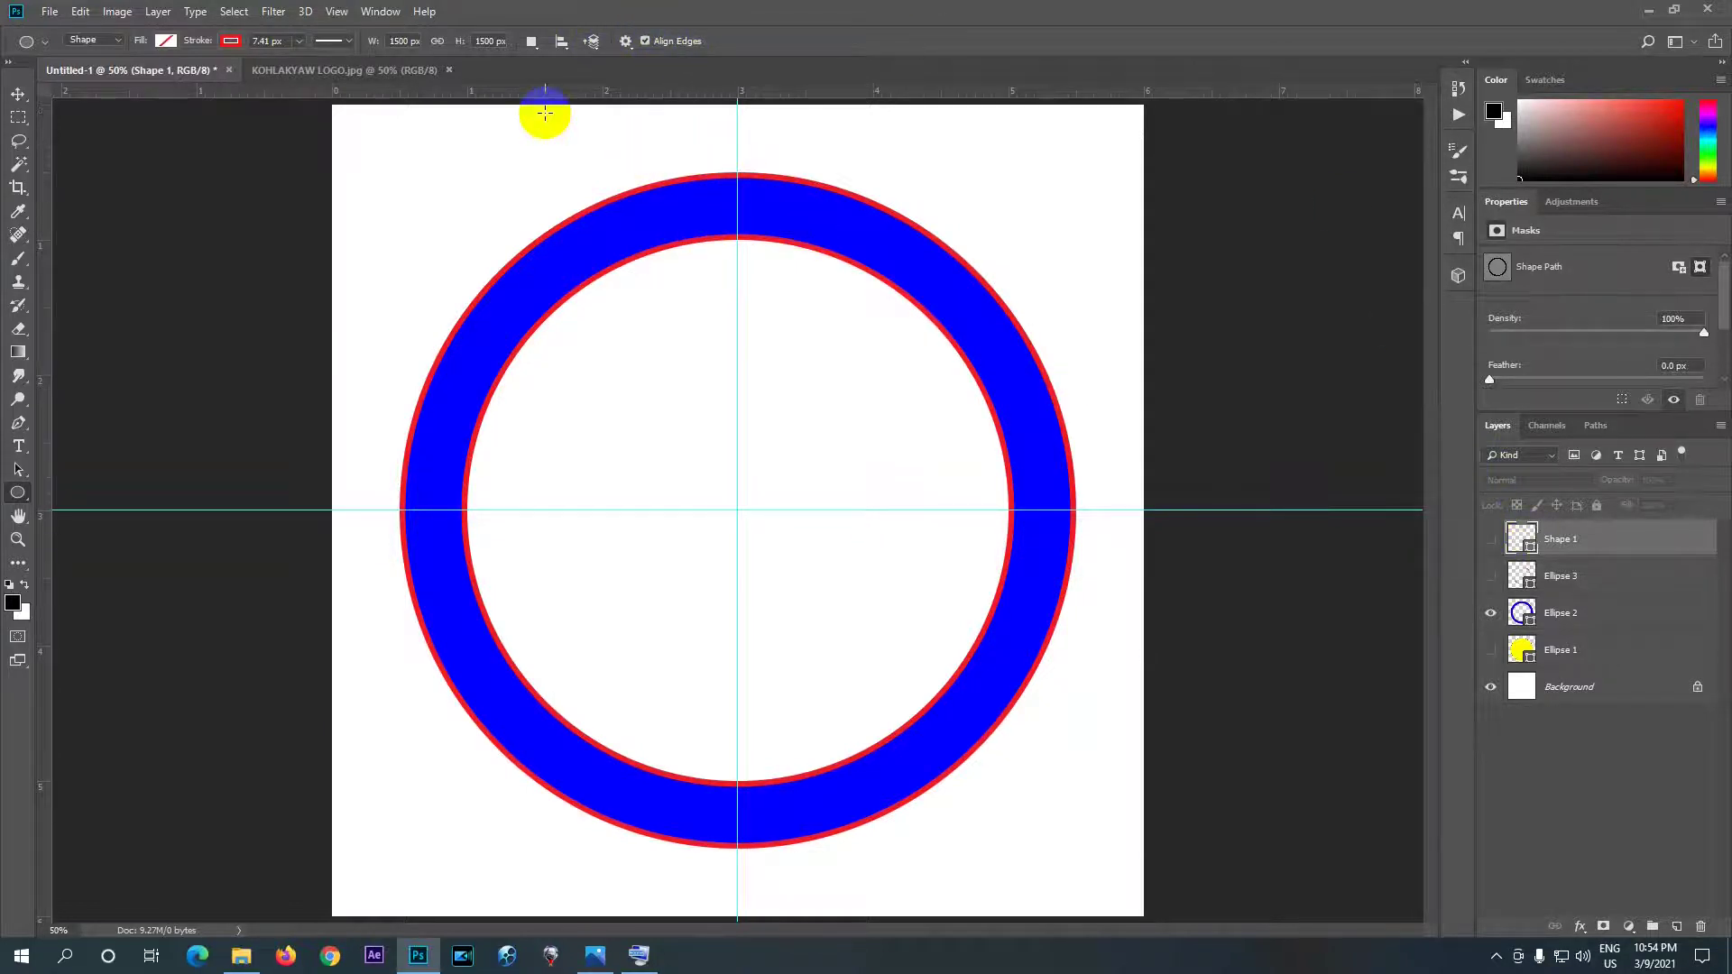
- Set path operations to New Layer and start a 1500 × 1500 px circle from the canvas centre
click(533, 43)
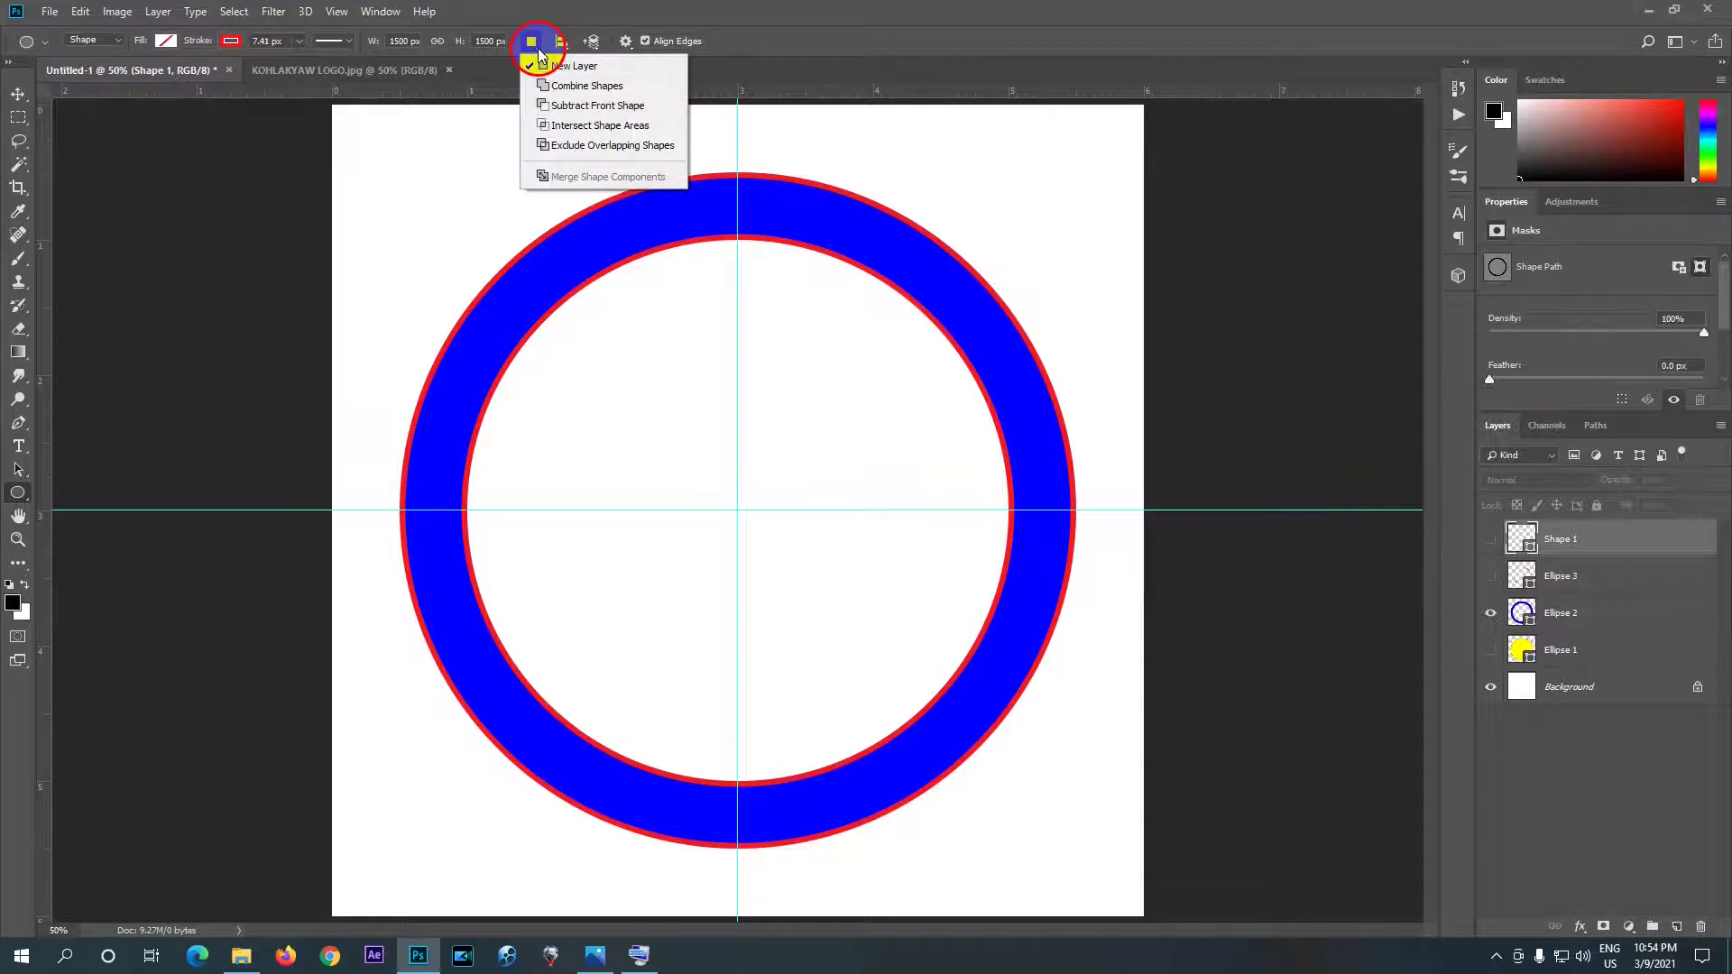
click(582, 72)
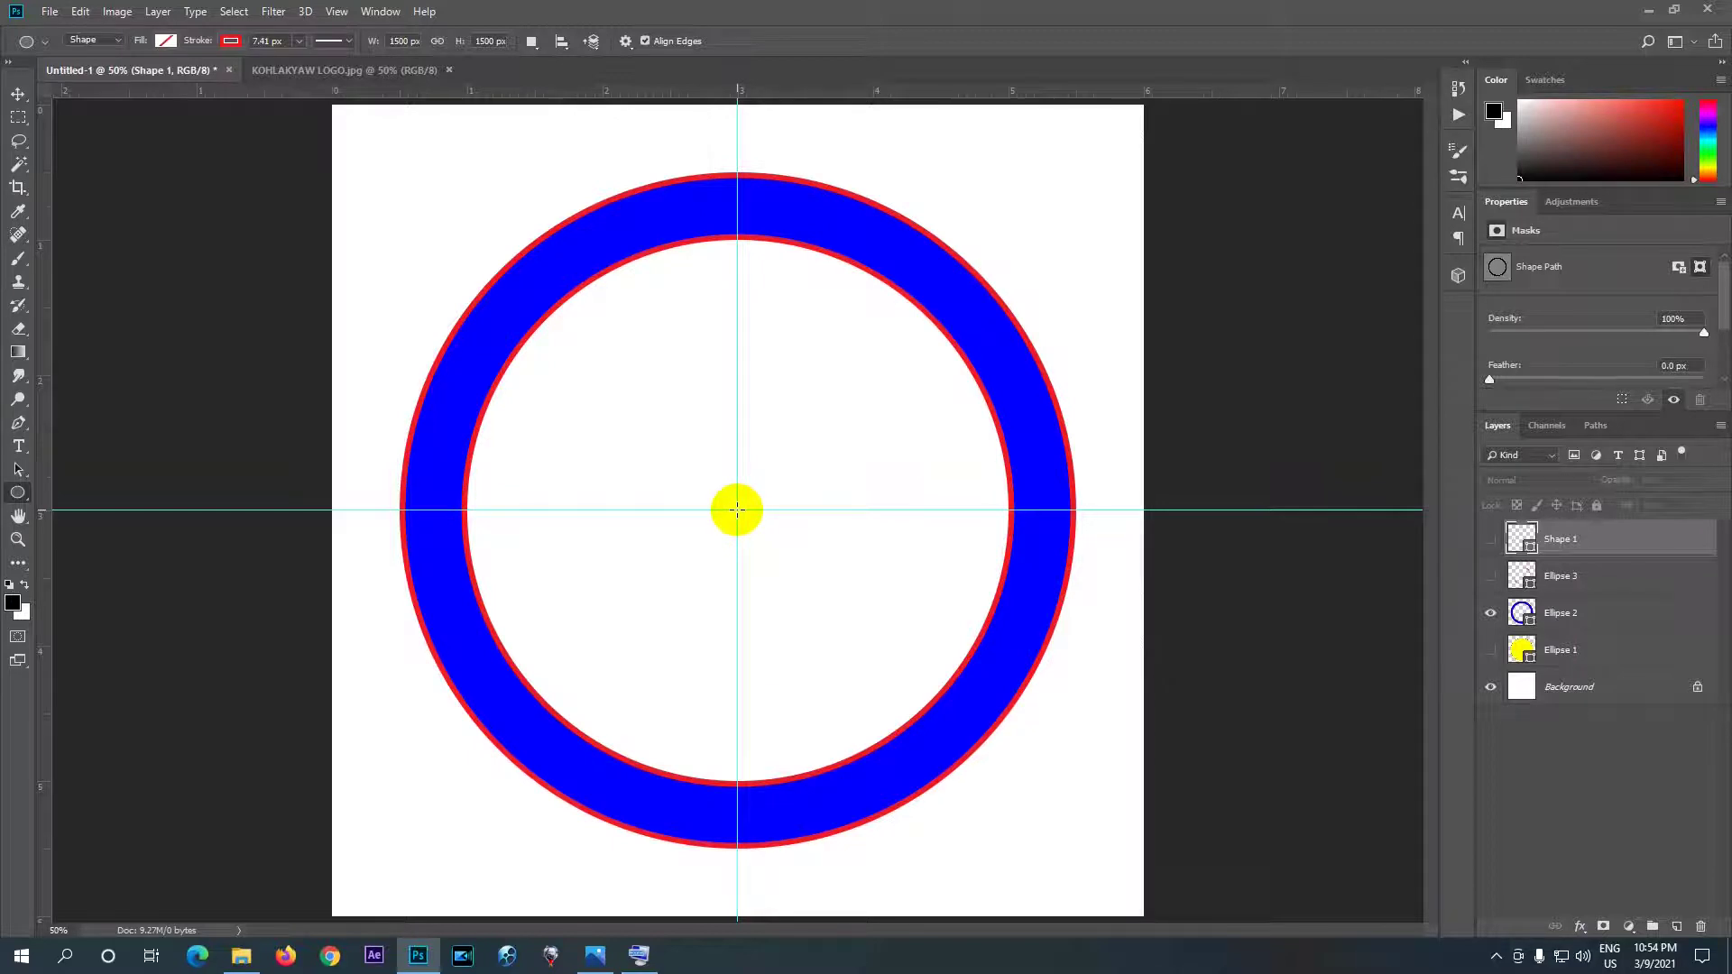
click(737, 510)
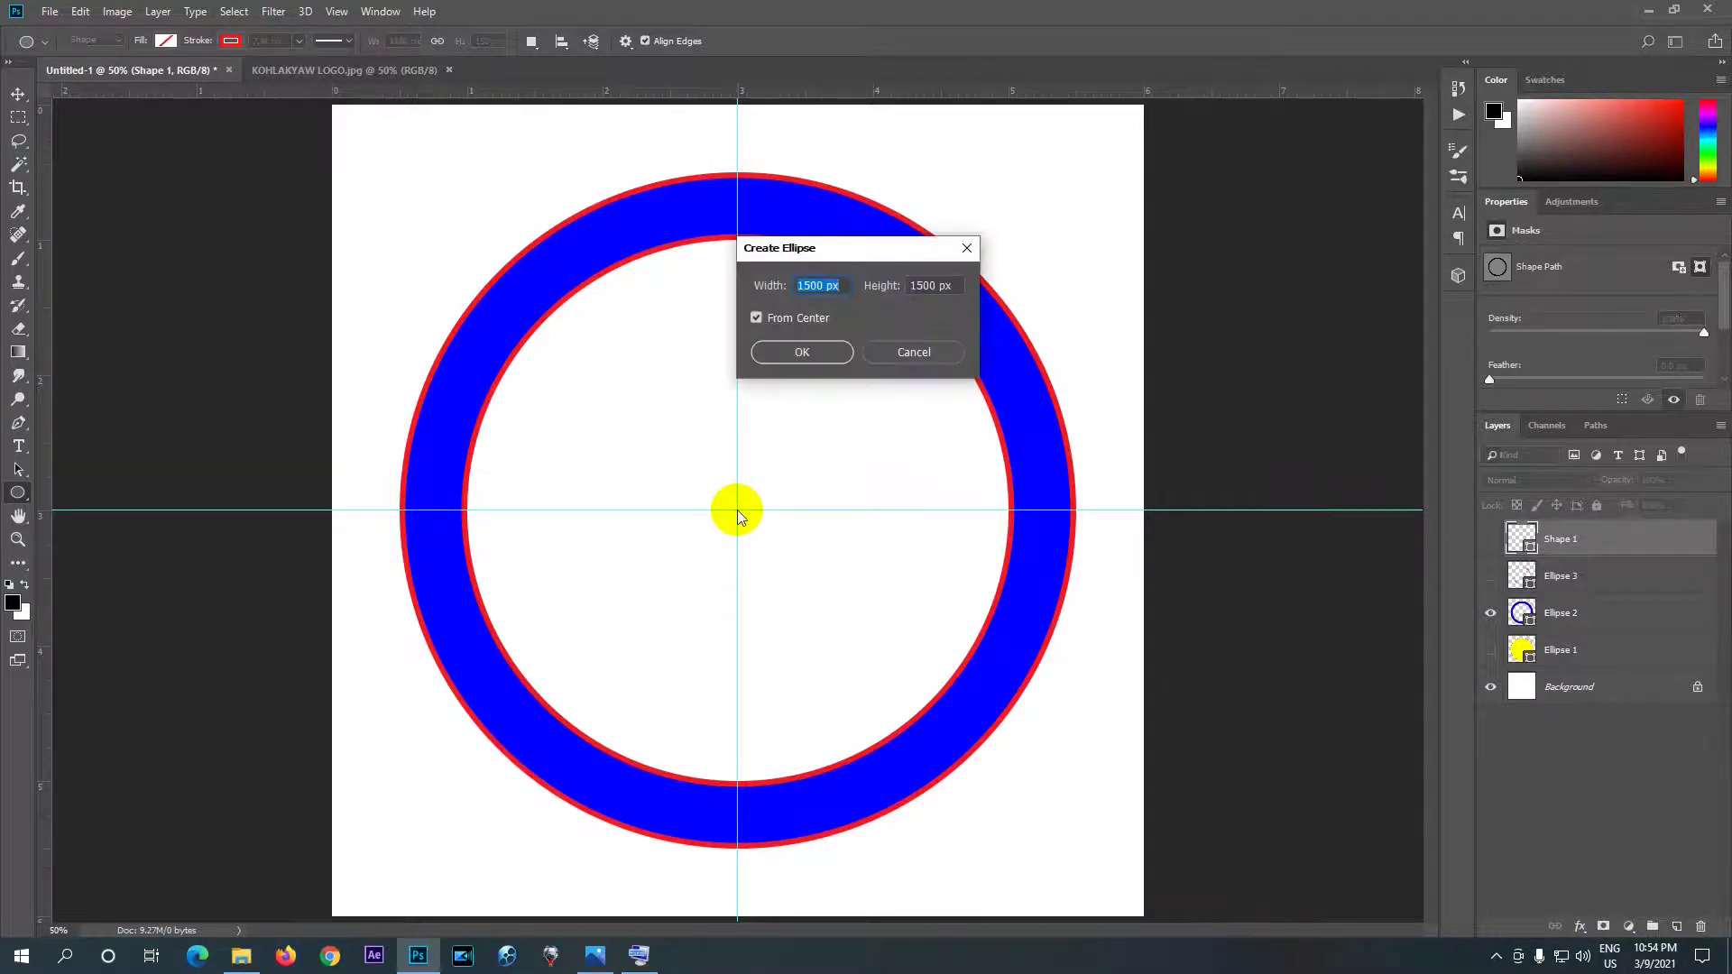
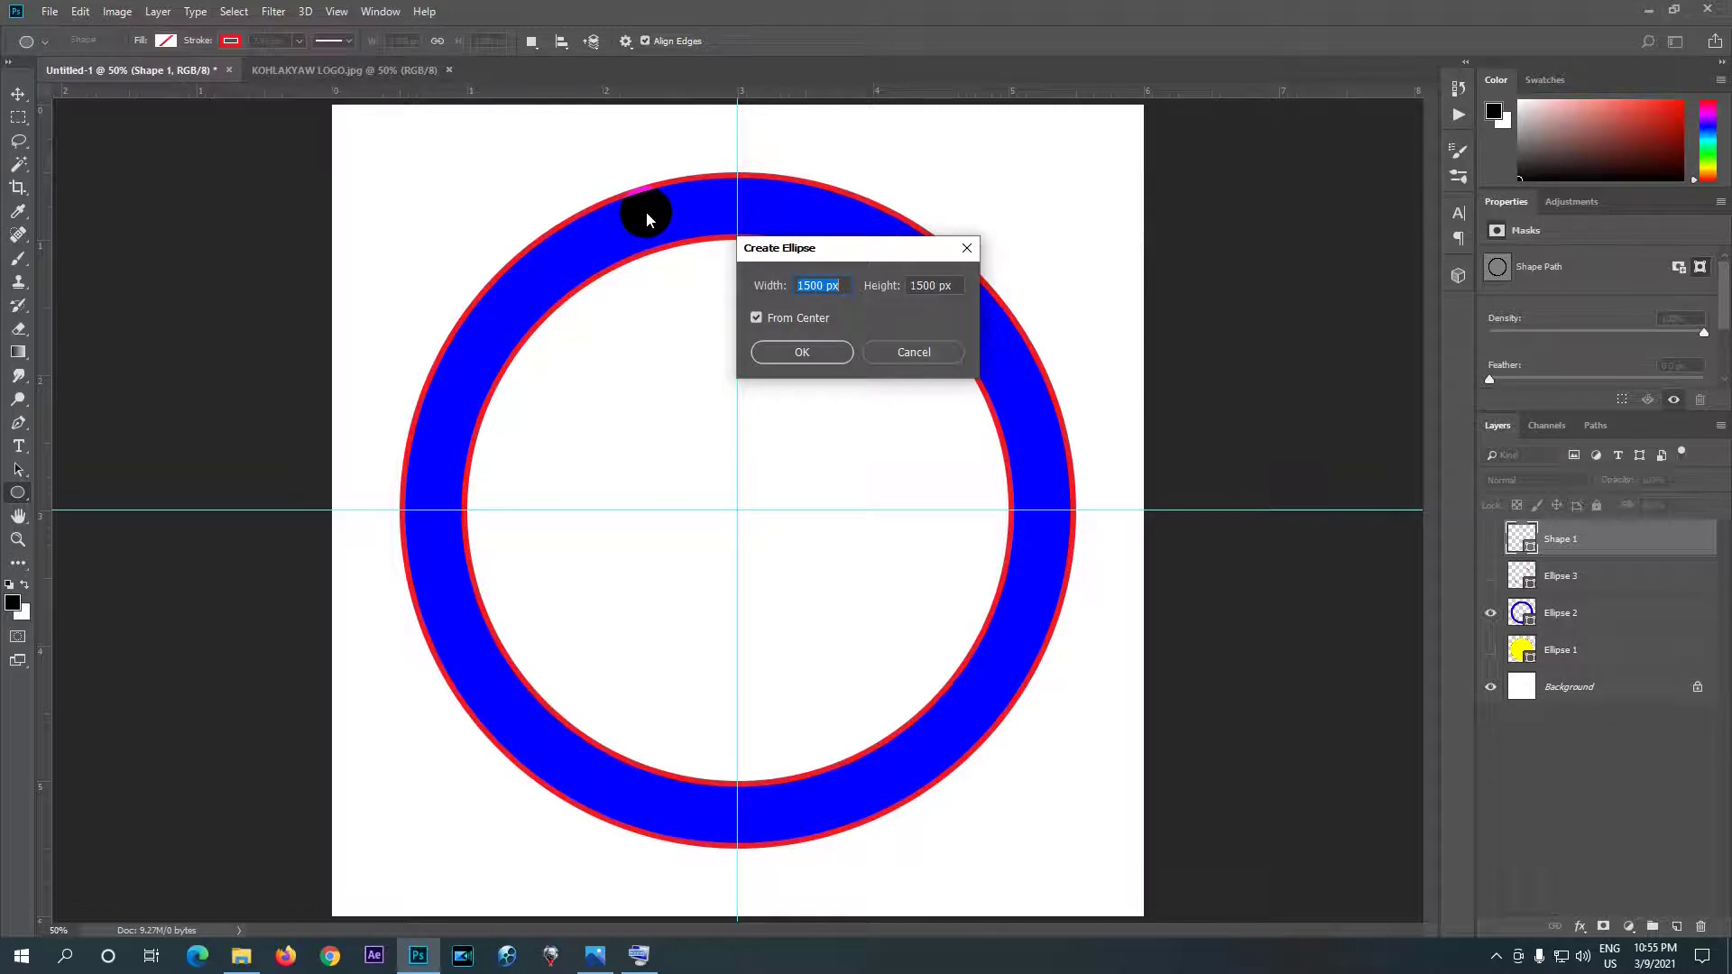
- Create a 1350×1350 px circle drawn from the centre of the blue ring
click(816, 291)
click(824, 279)
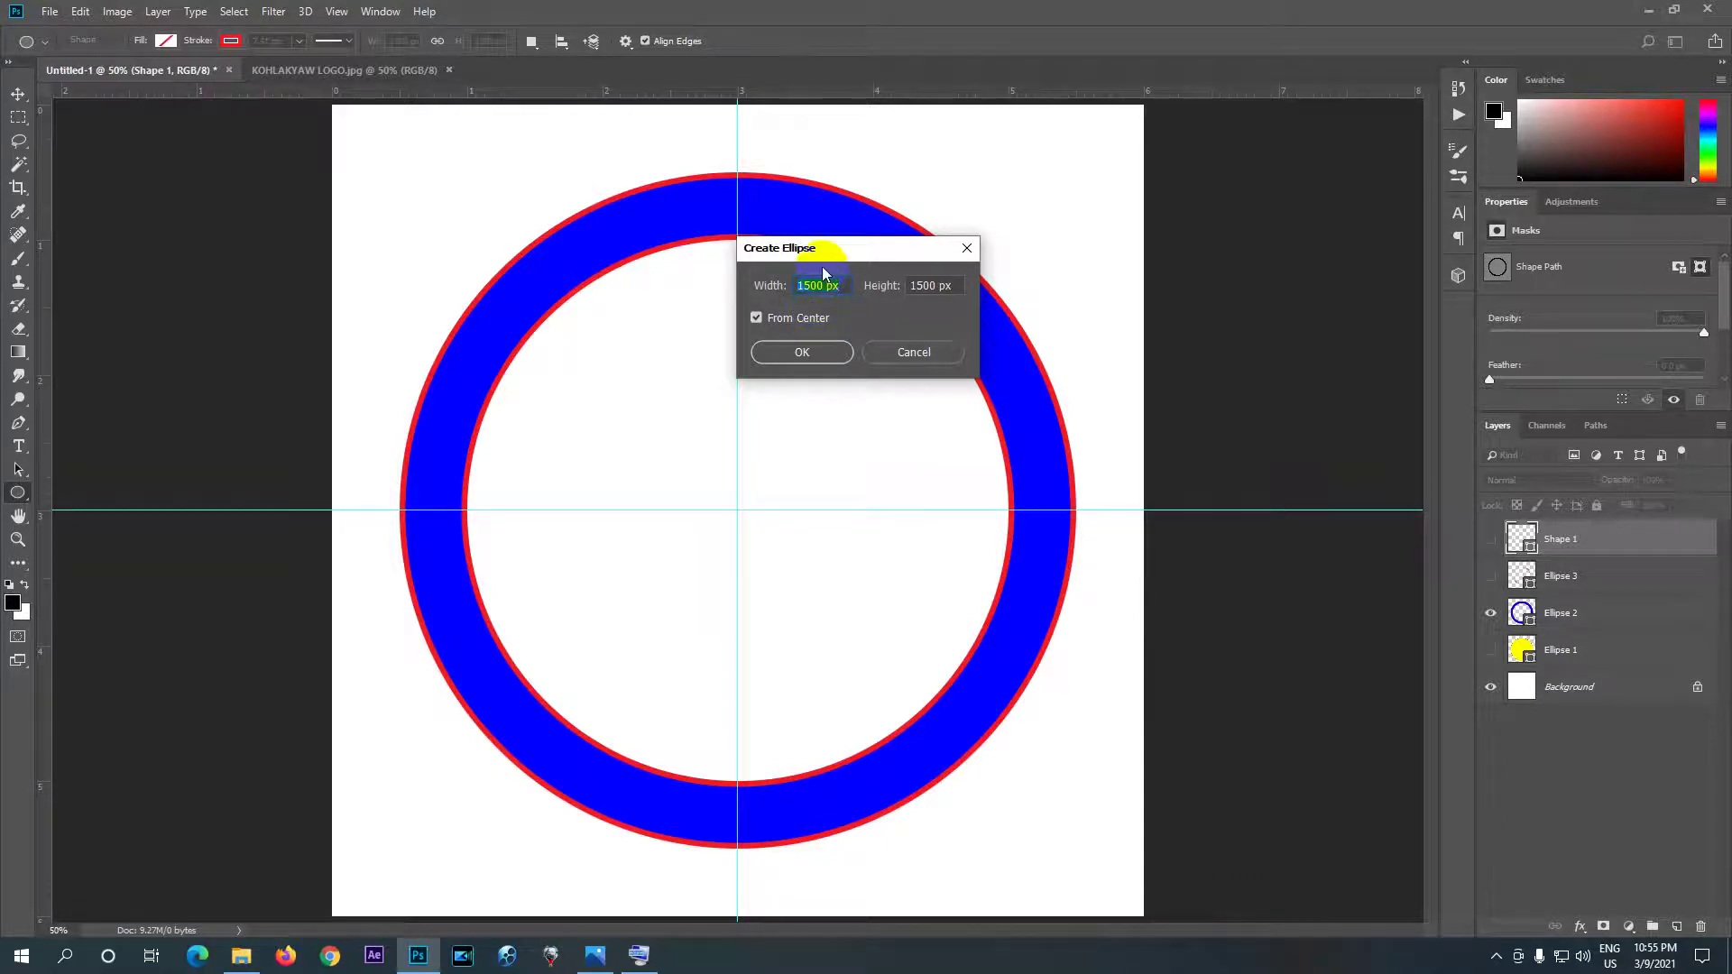
double_click(826, 286)
text(1350)
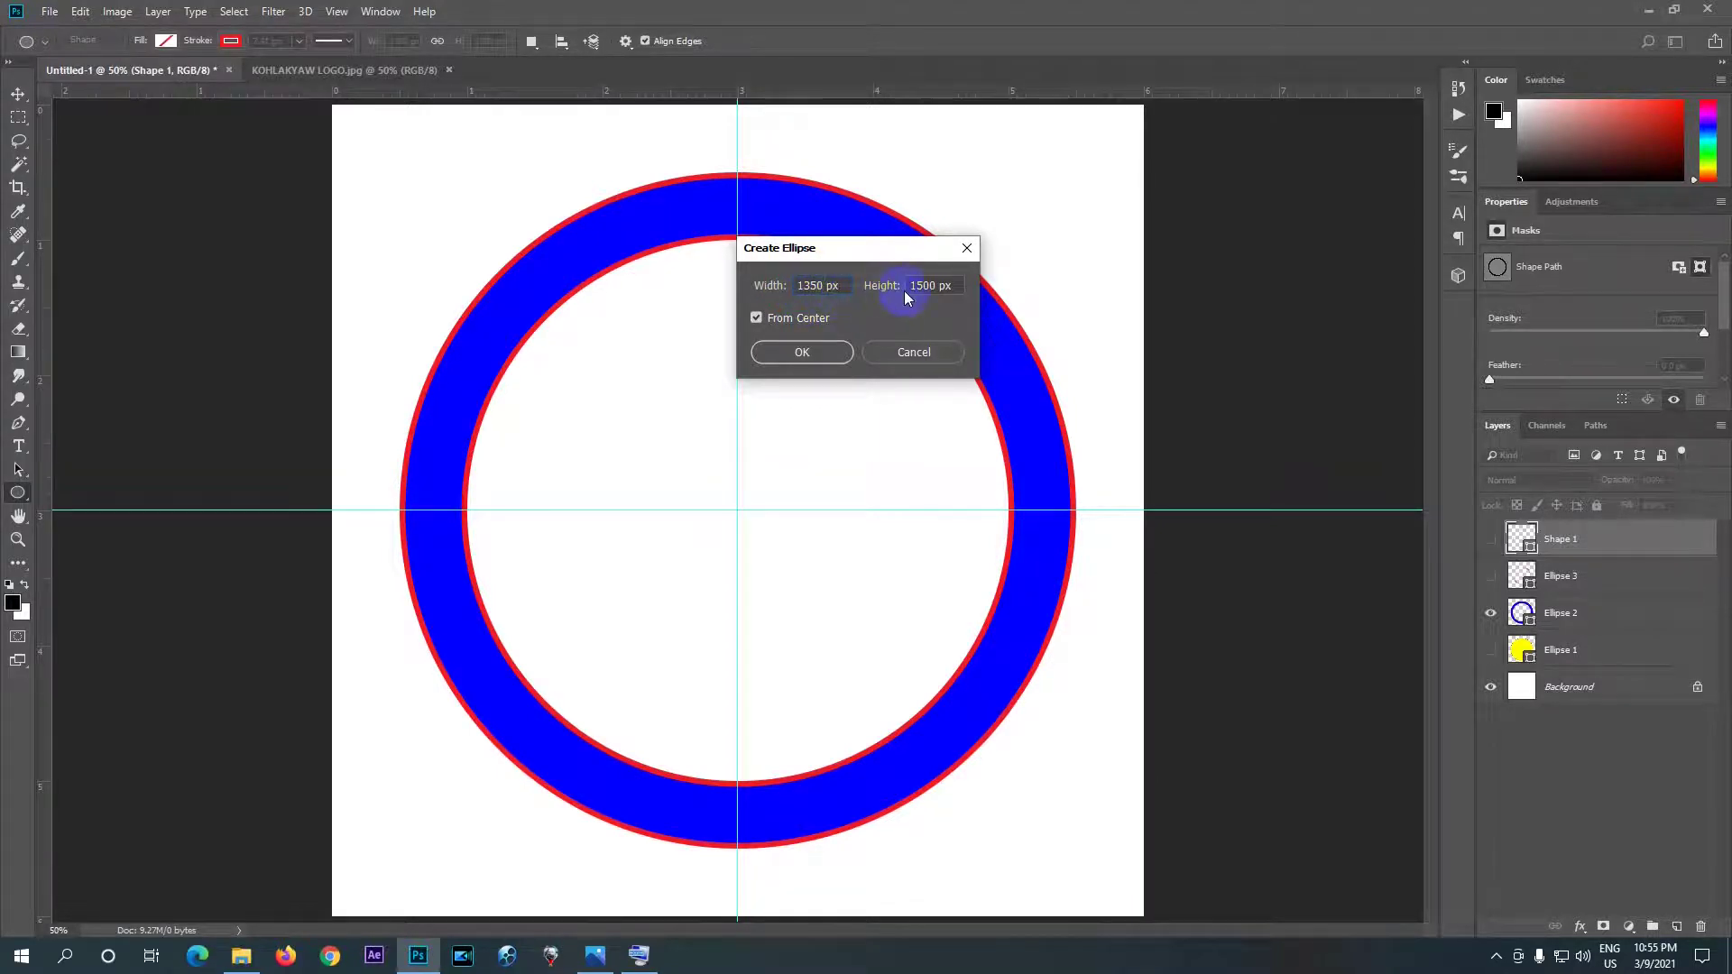
double_click(916, 287)
drag(916, 287, 908, 292)
text(130)
key(BackSpace)
text(50)
click(802, 352)
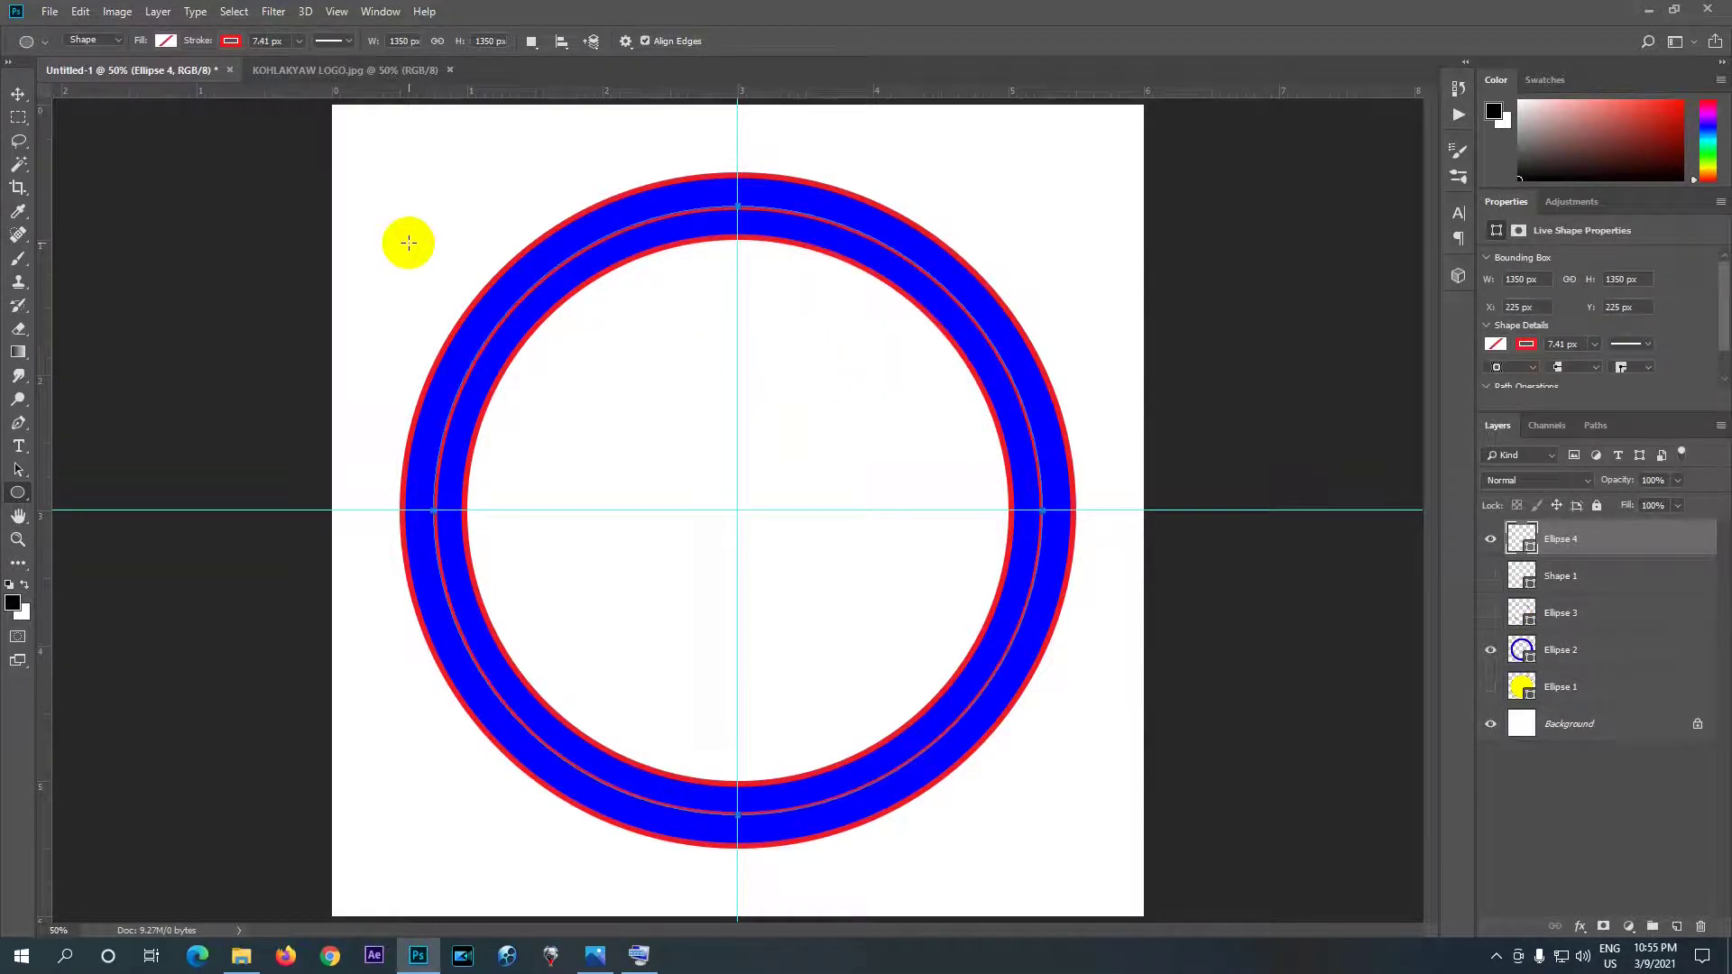
- Remove the new circle's stroke so it has neither fill nor stroke
click(231, 41)
click(153, 75)
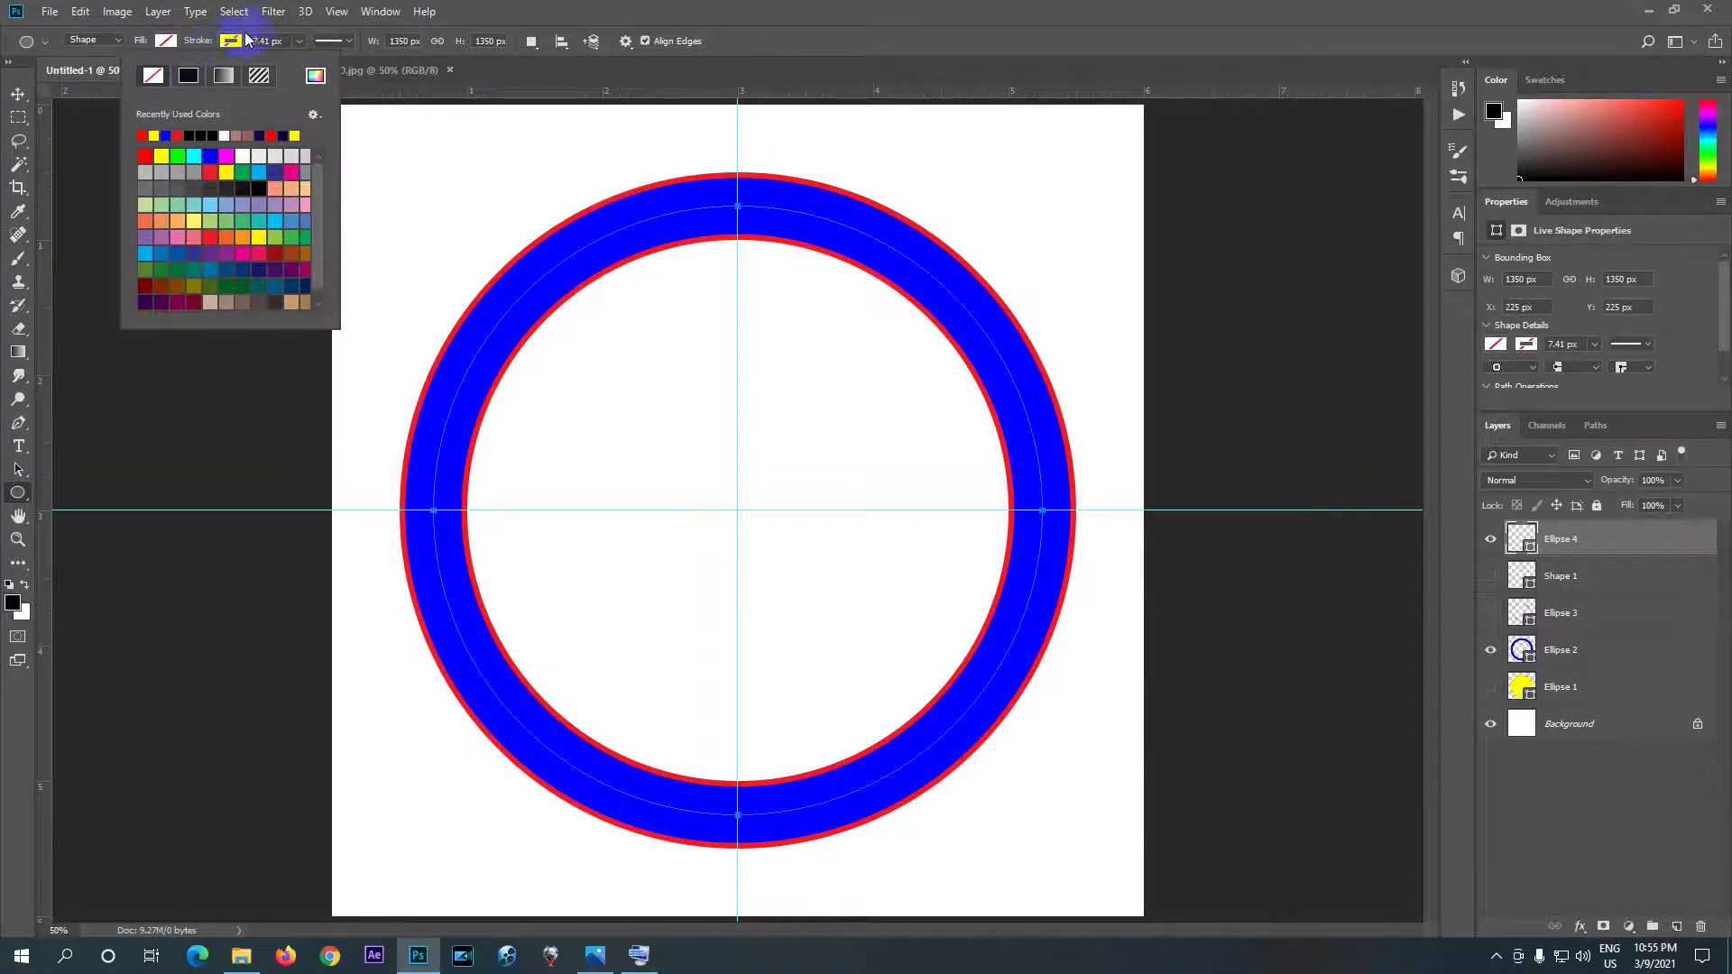
click(196, 44)
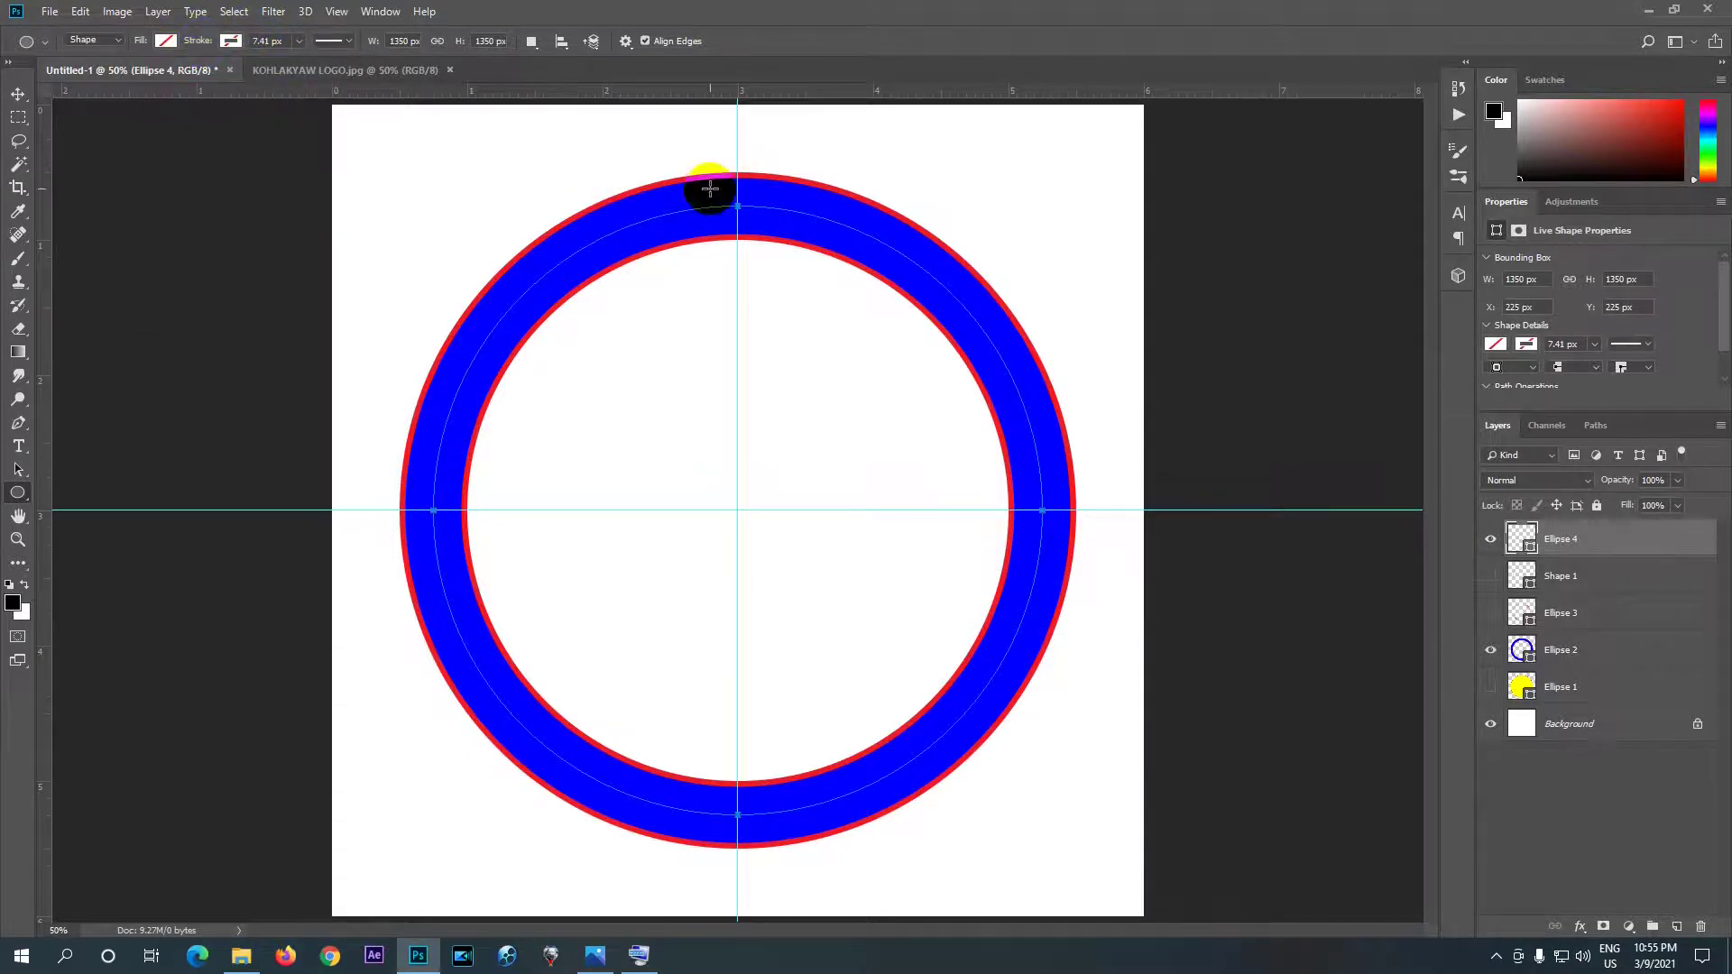
click(947, 334)
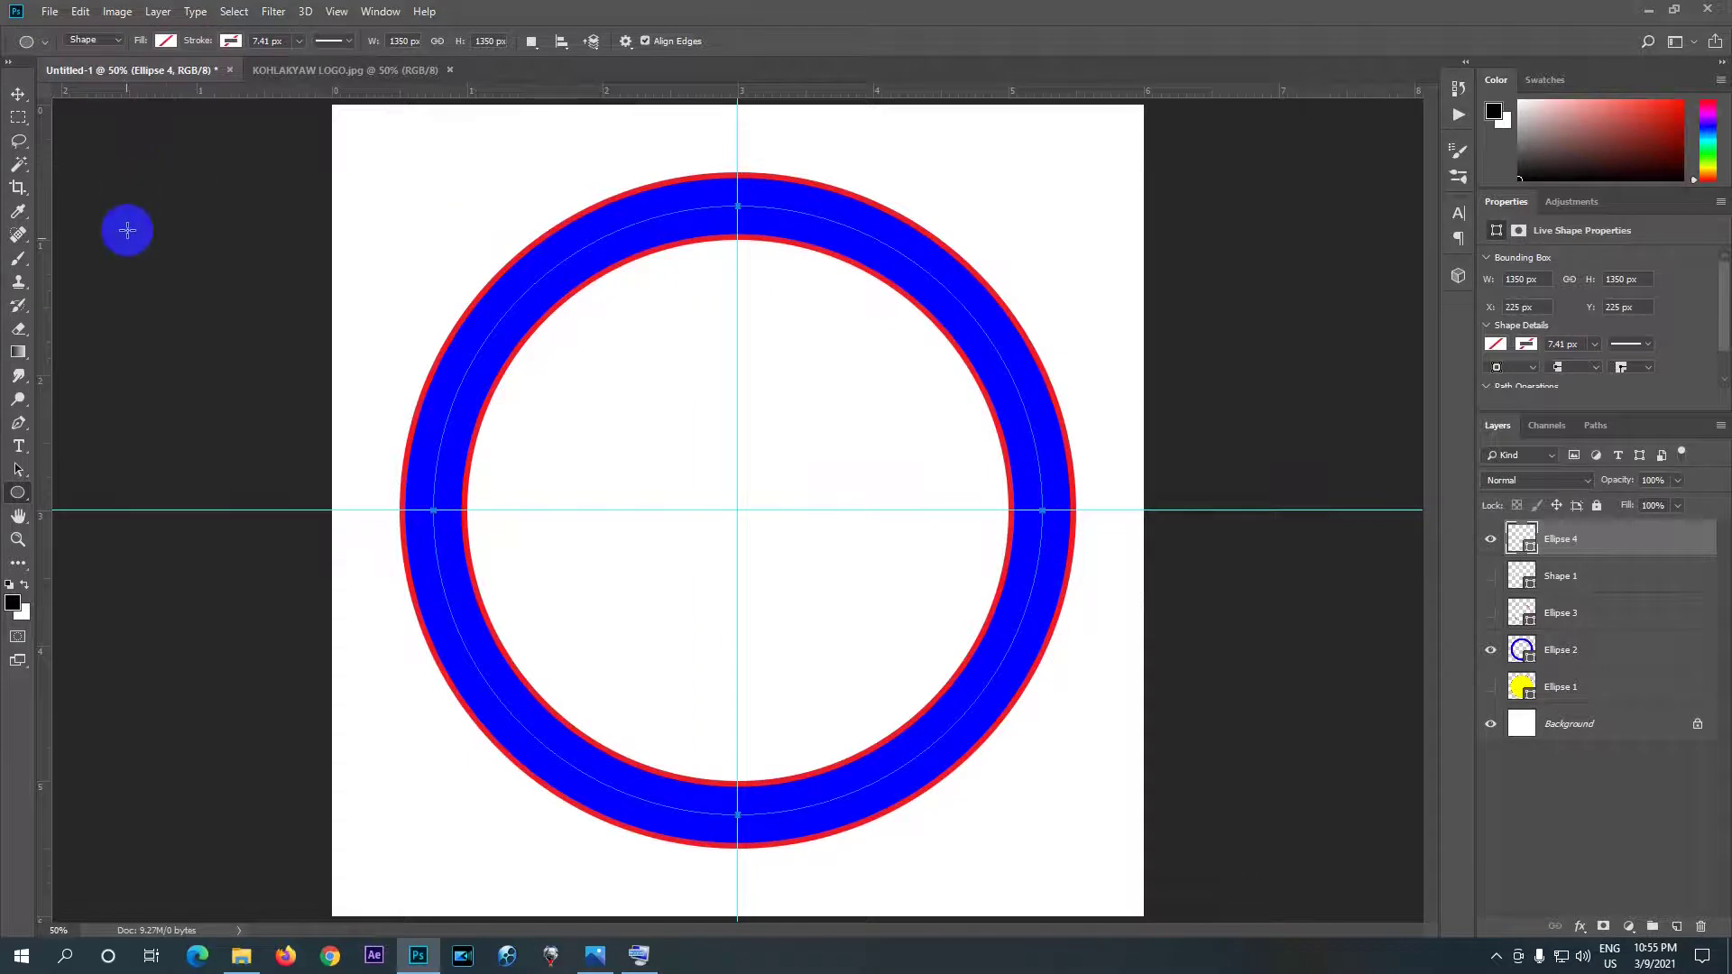
click(20, 447)
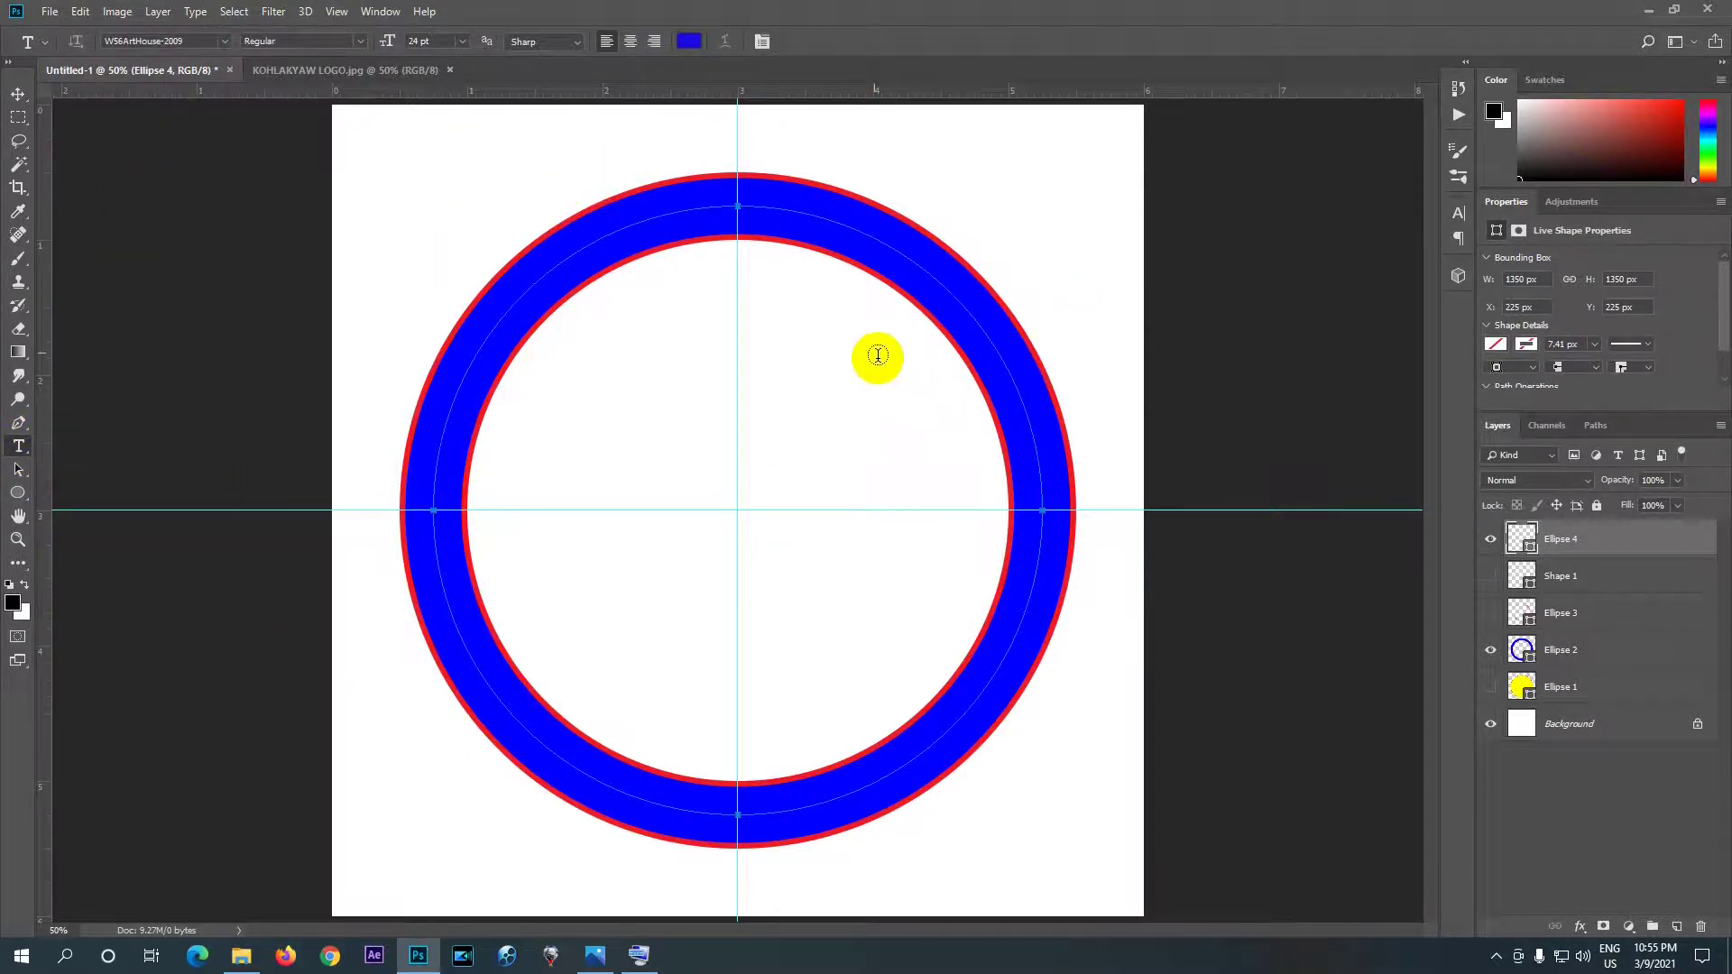
- Start centre-aligned text on the circle path at the top of the ring
click(630, 42)
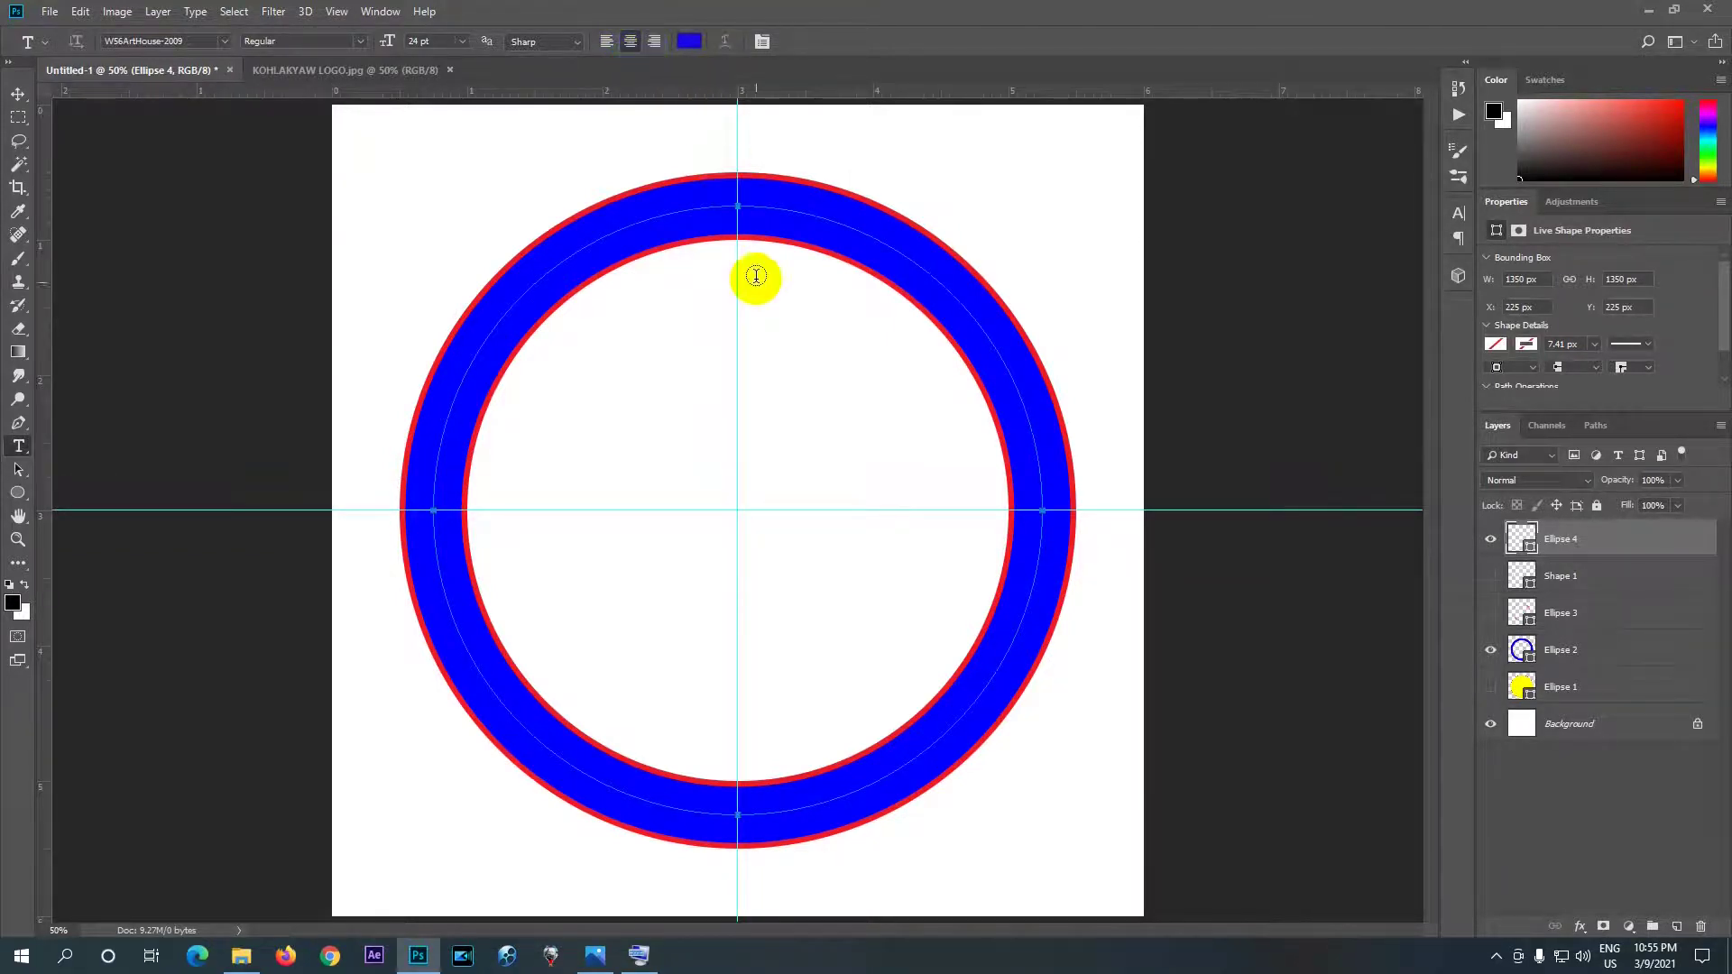
click(737, 204)
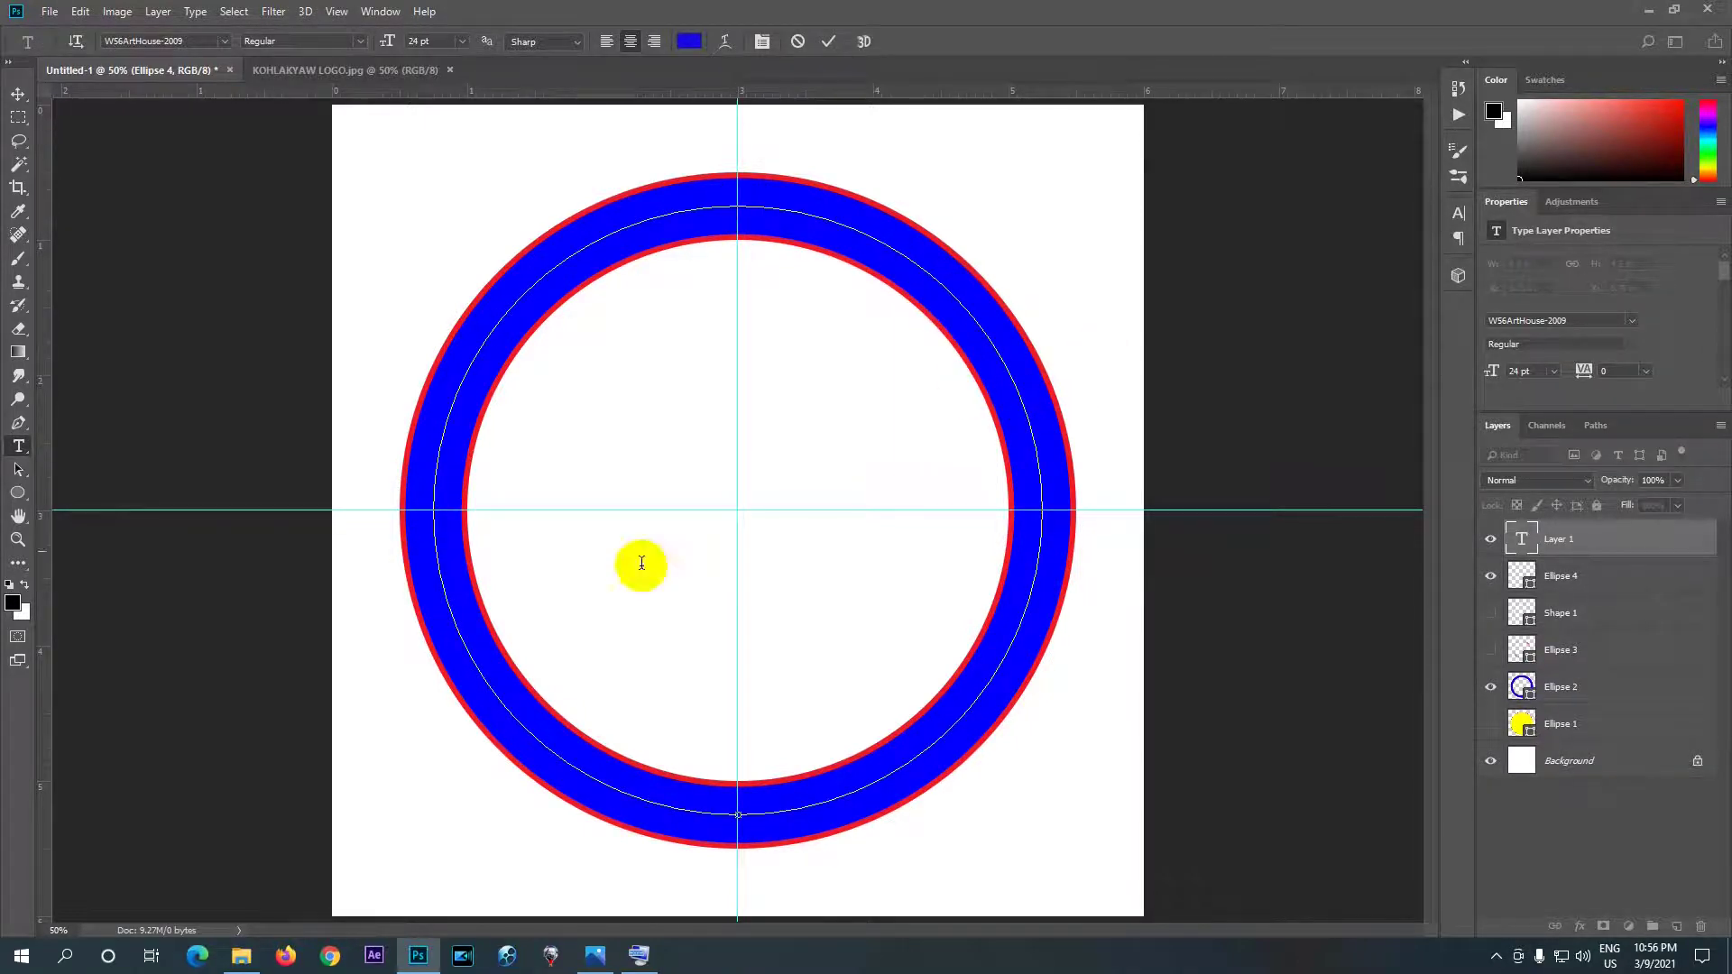
click(552, 262)
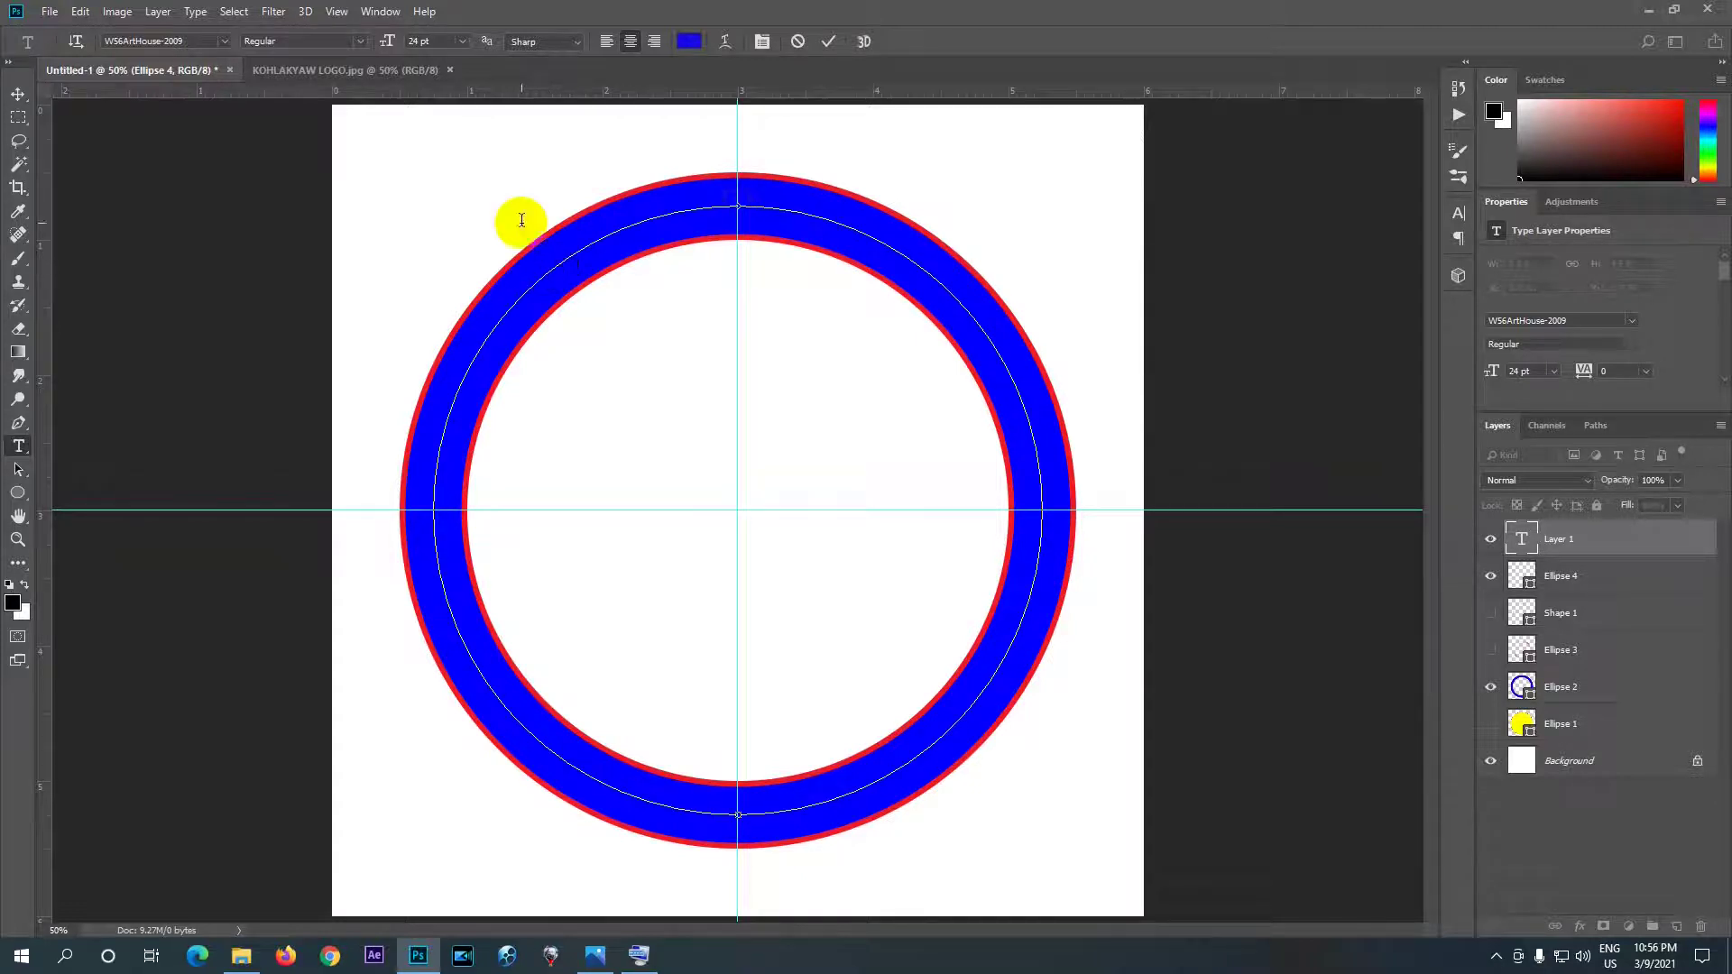
key(BackSpace)
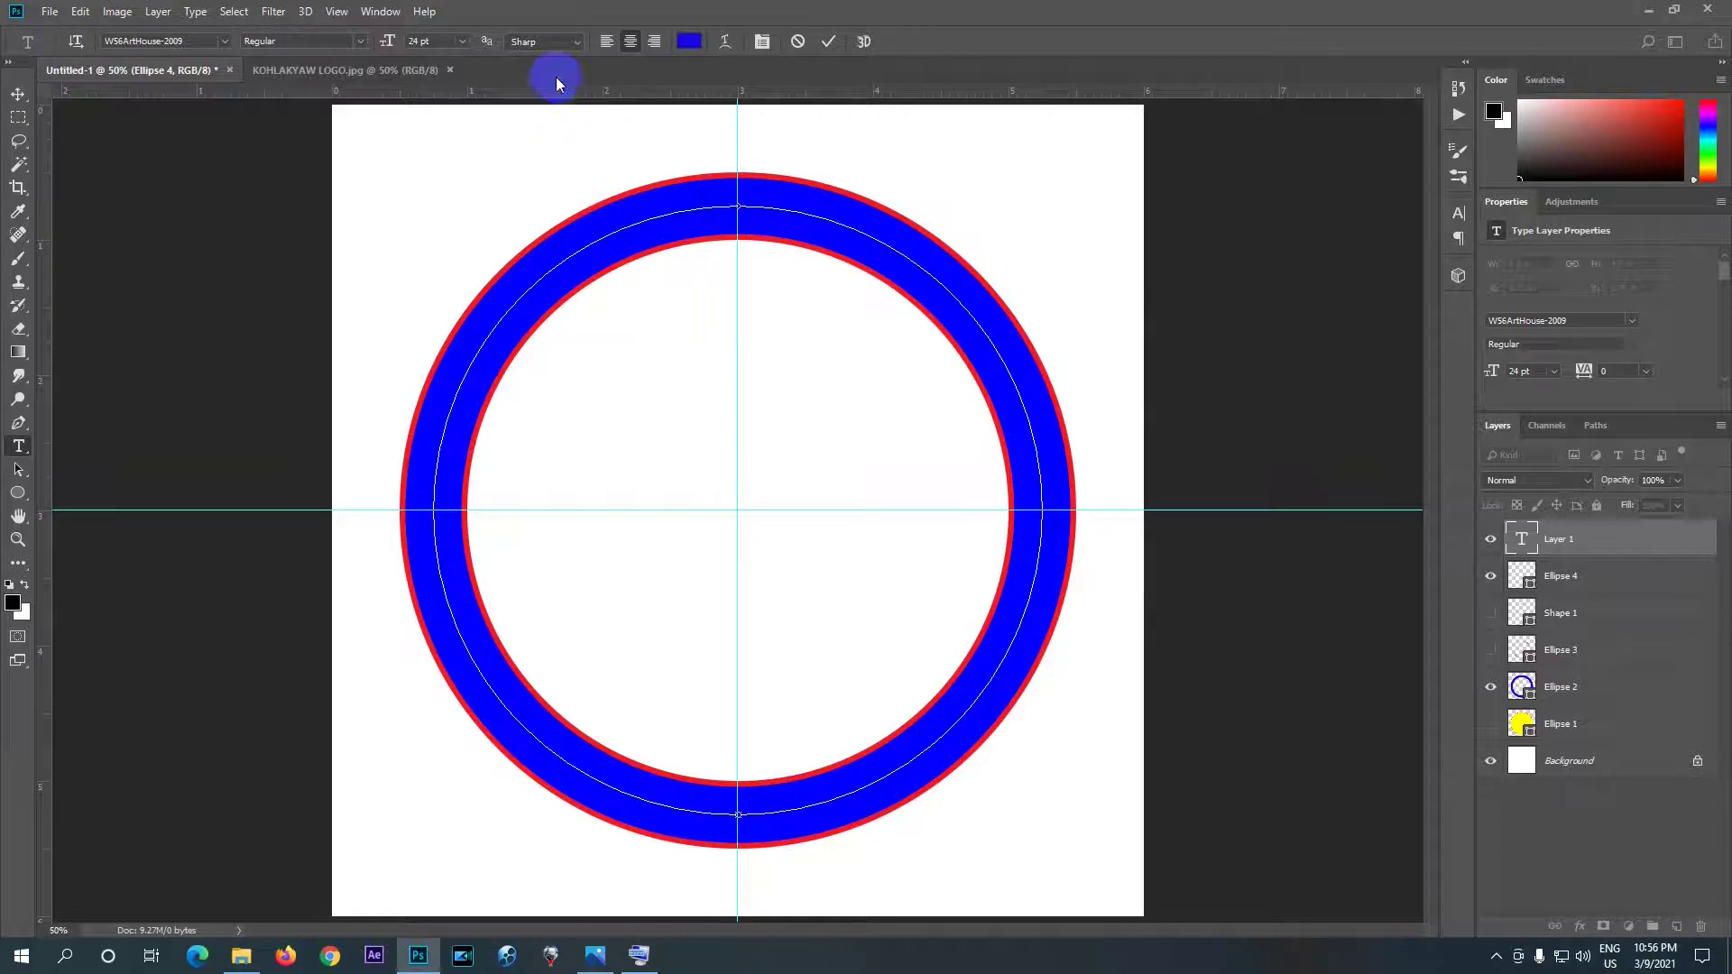
- Set the text colour to yellow #f2ea08 and keep the size at 24 pt
click(688, 41)
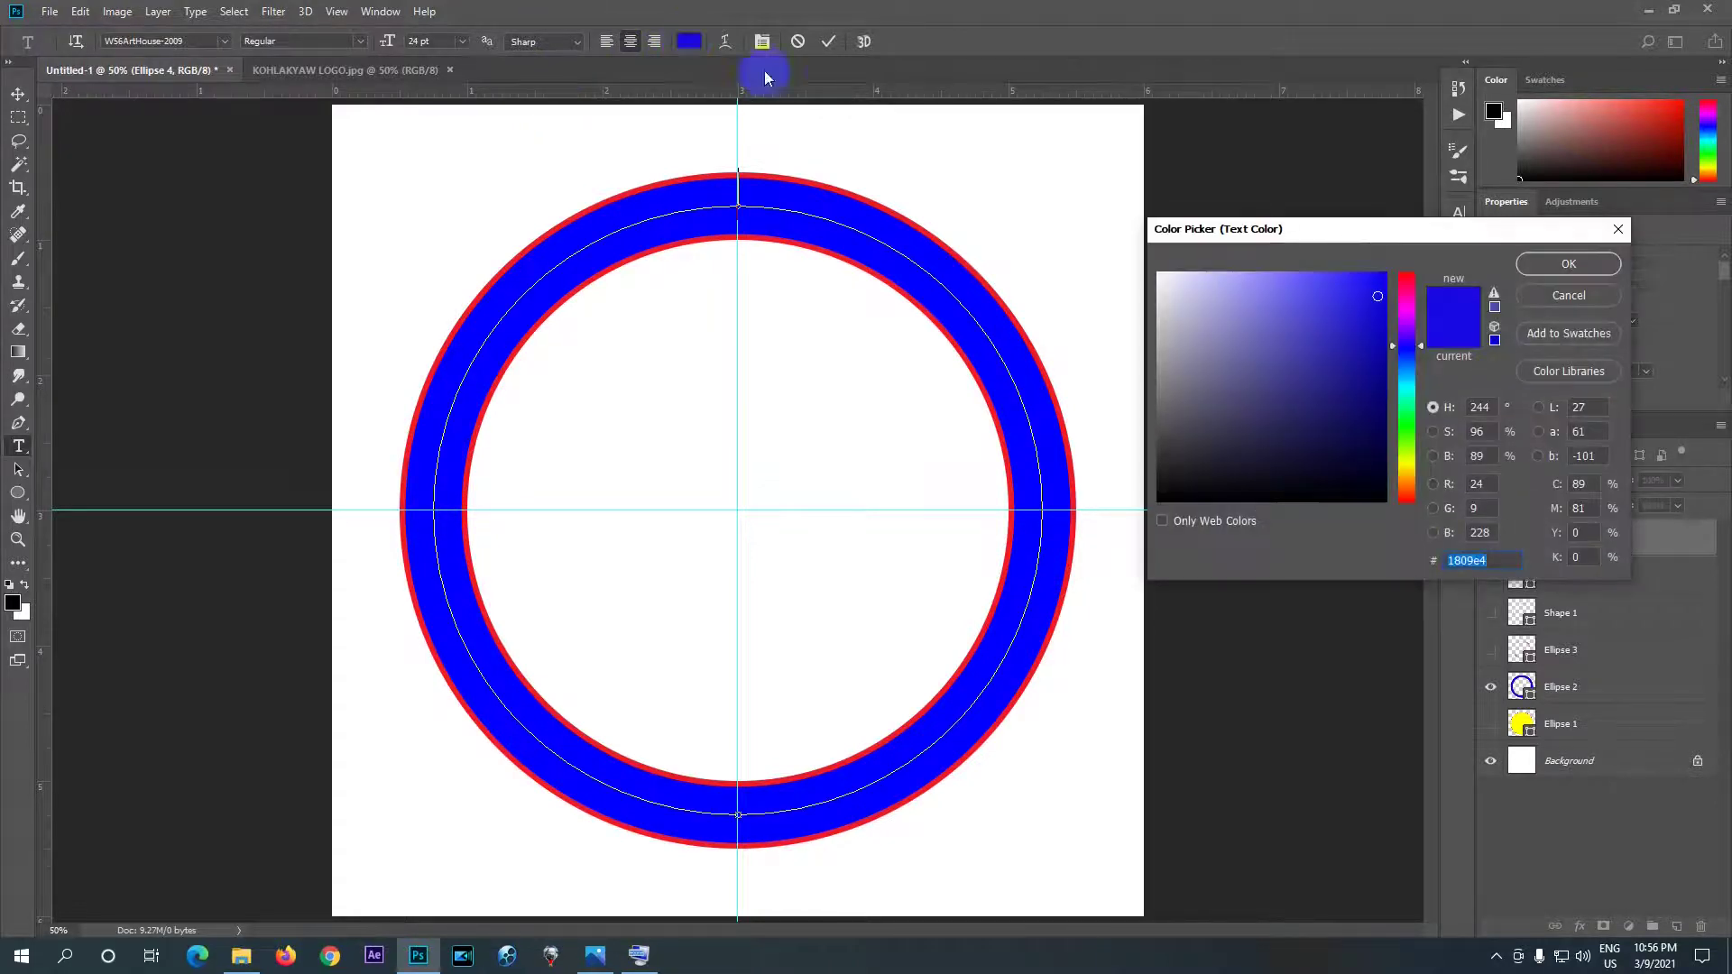
click(1405, 462)
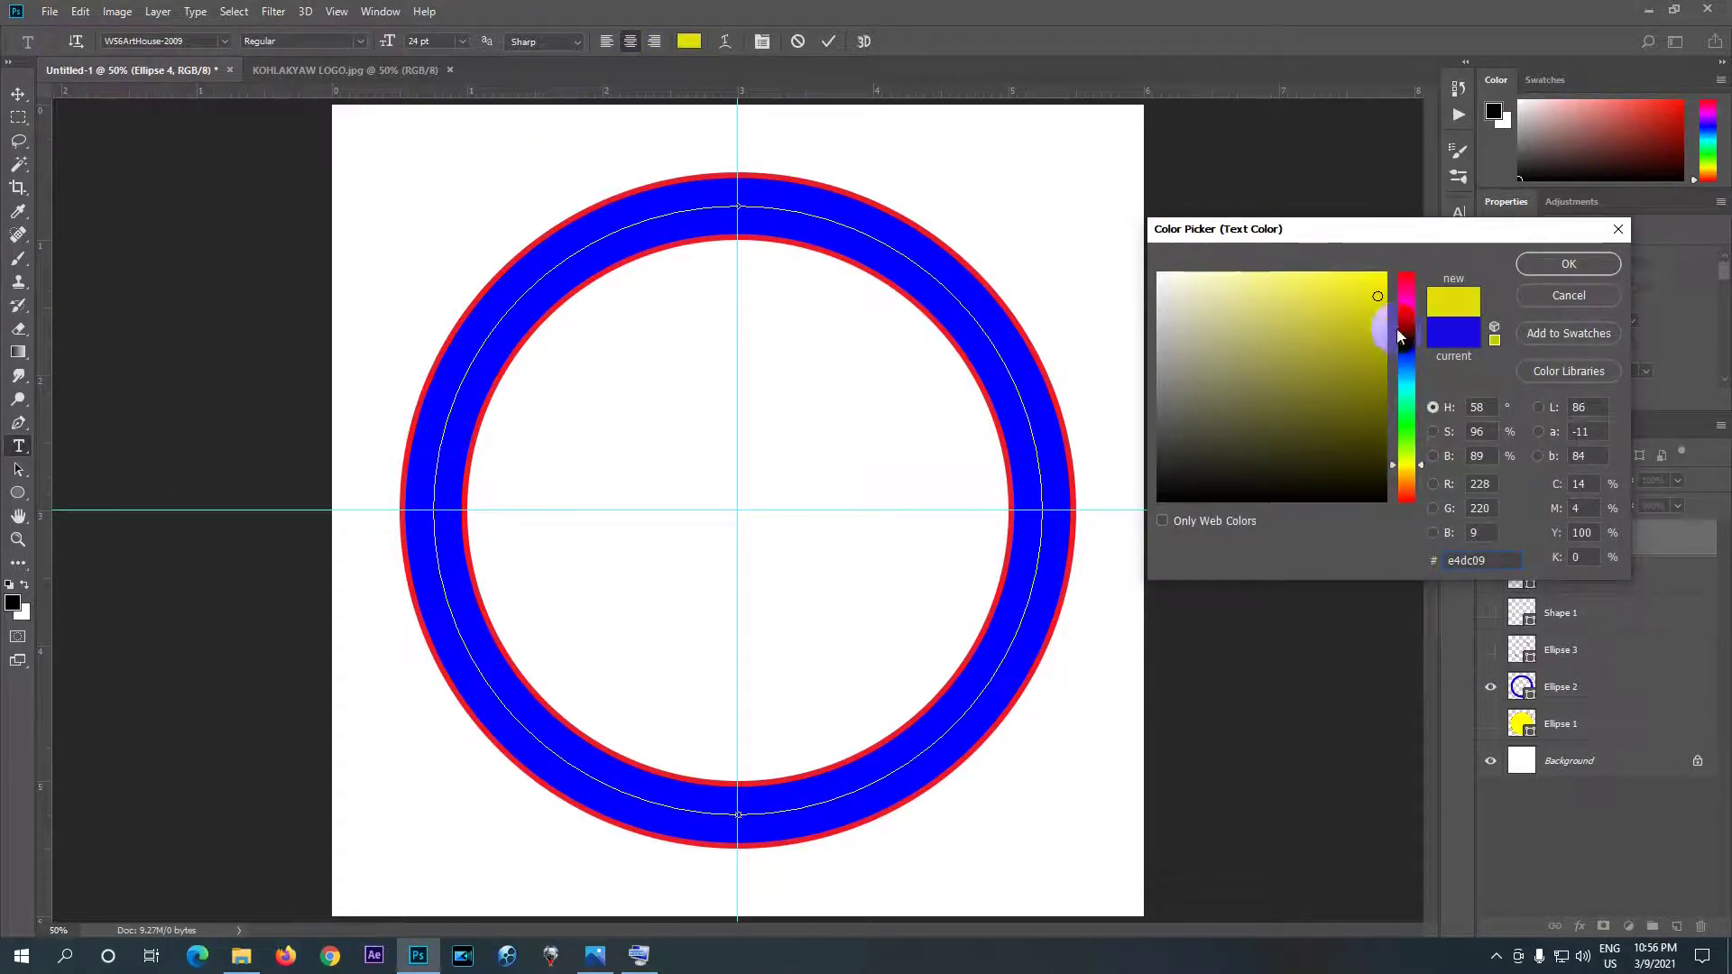
click(1379, 284)
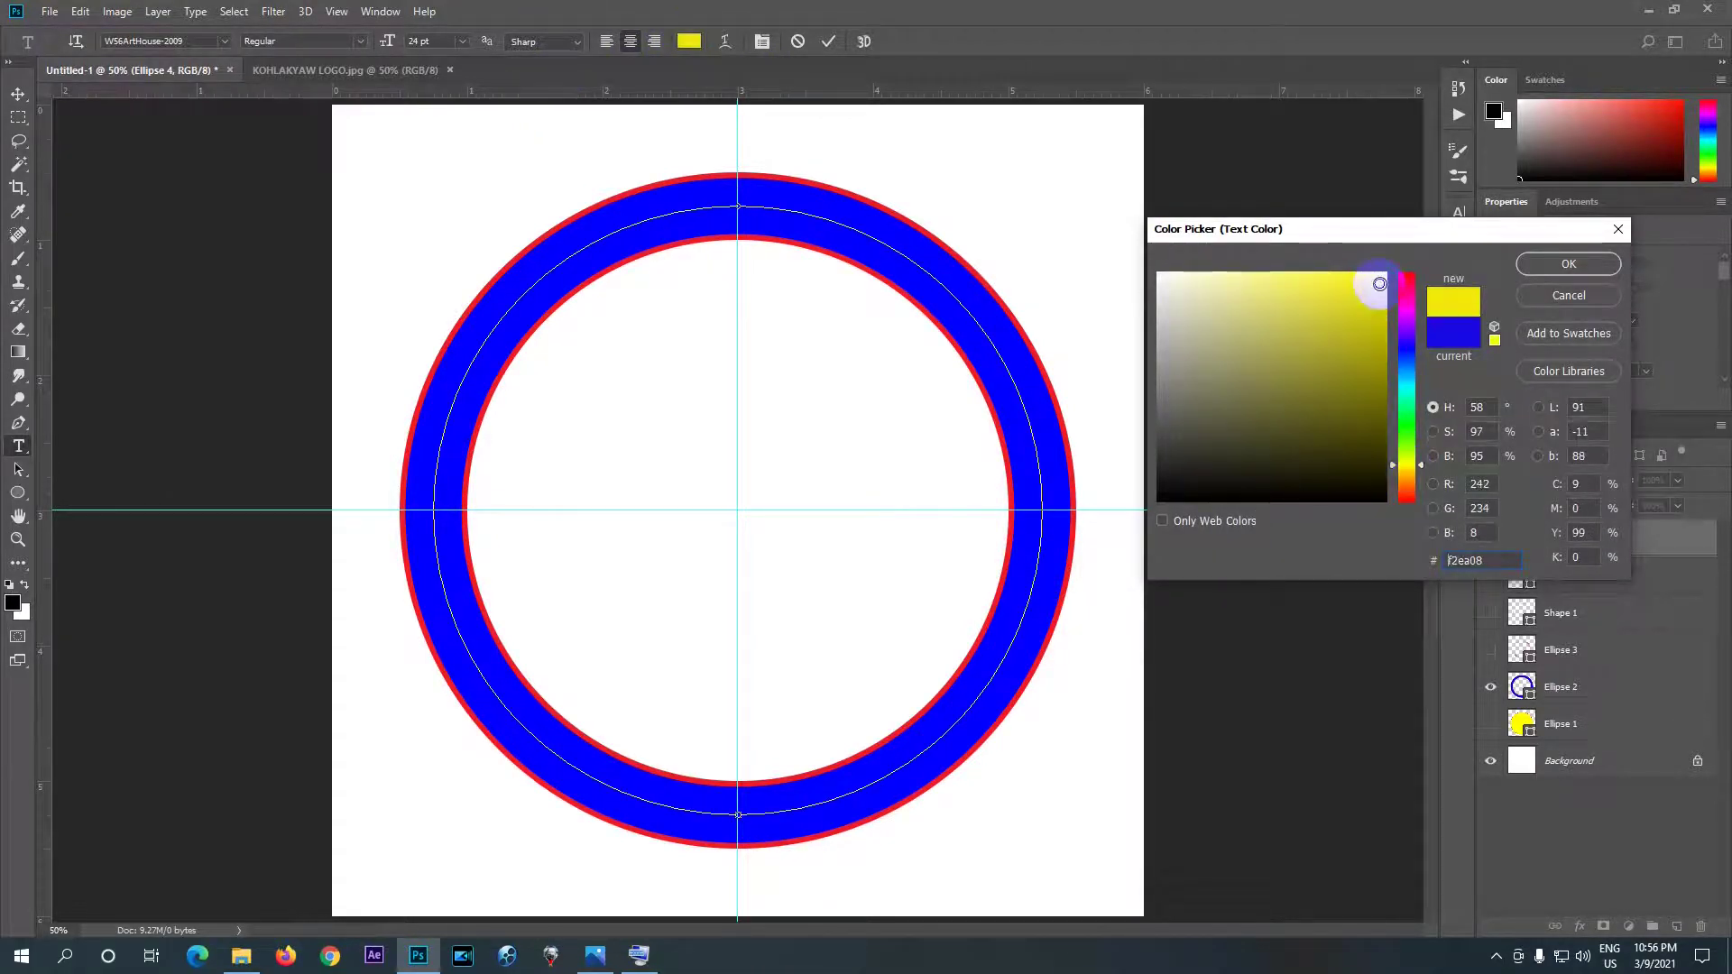
click(1550, 264)
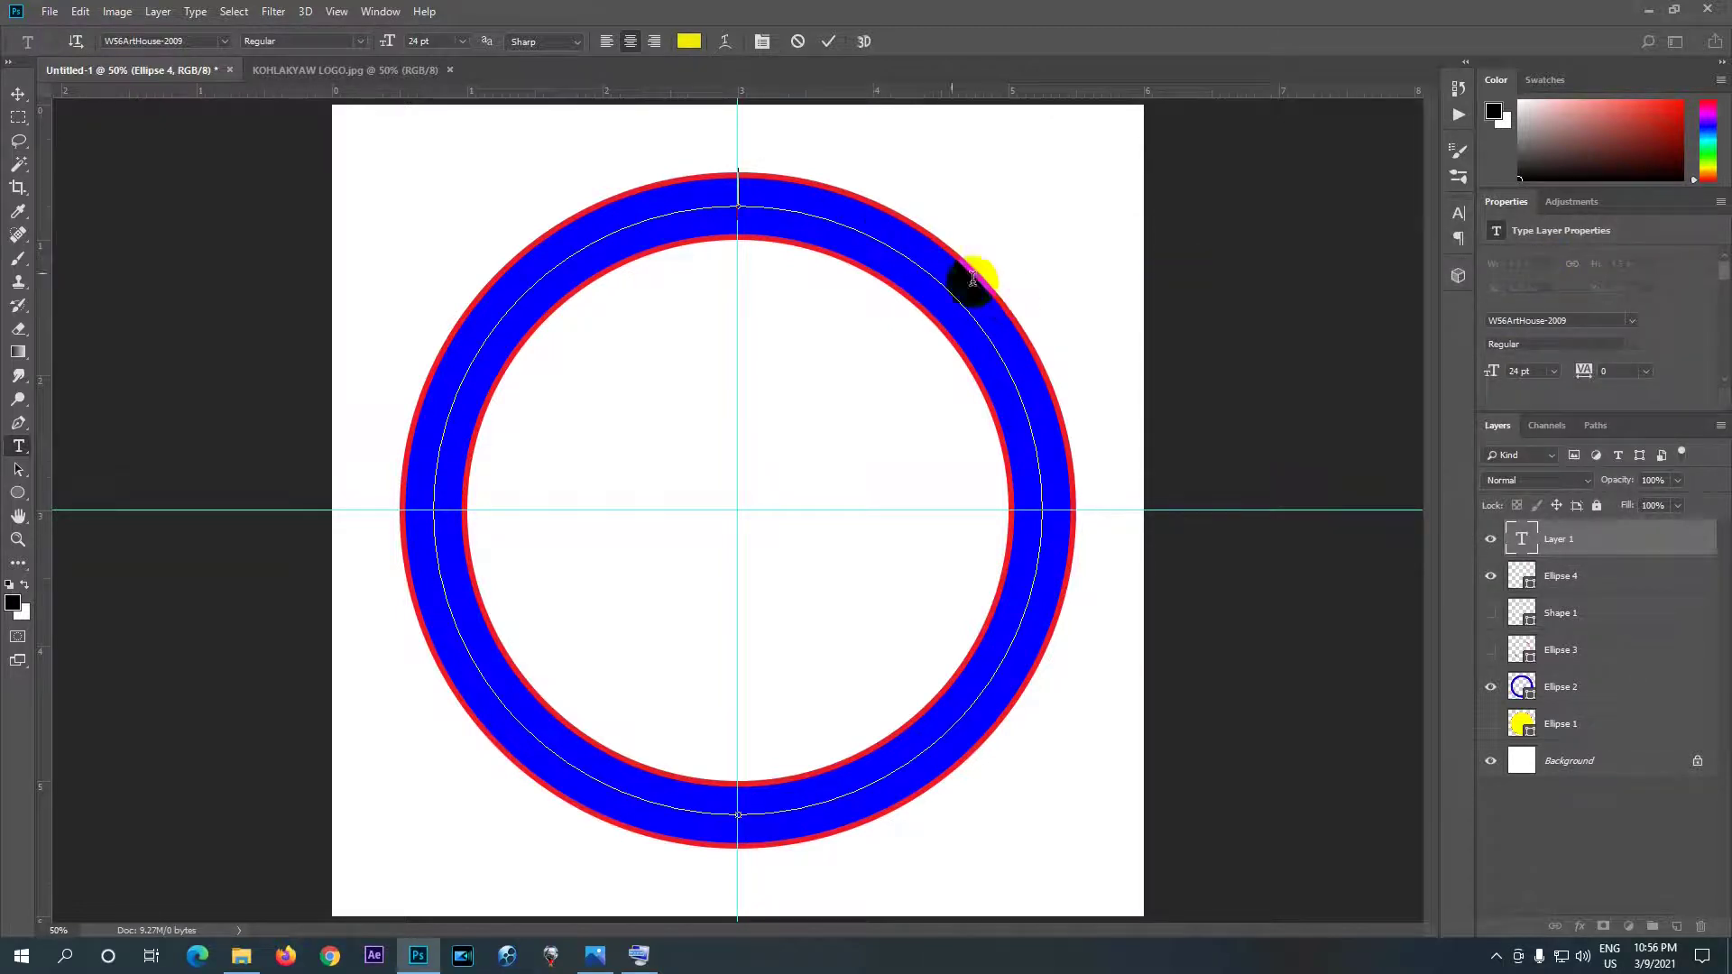
click(462, 40)
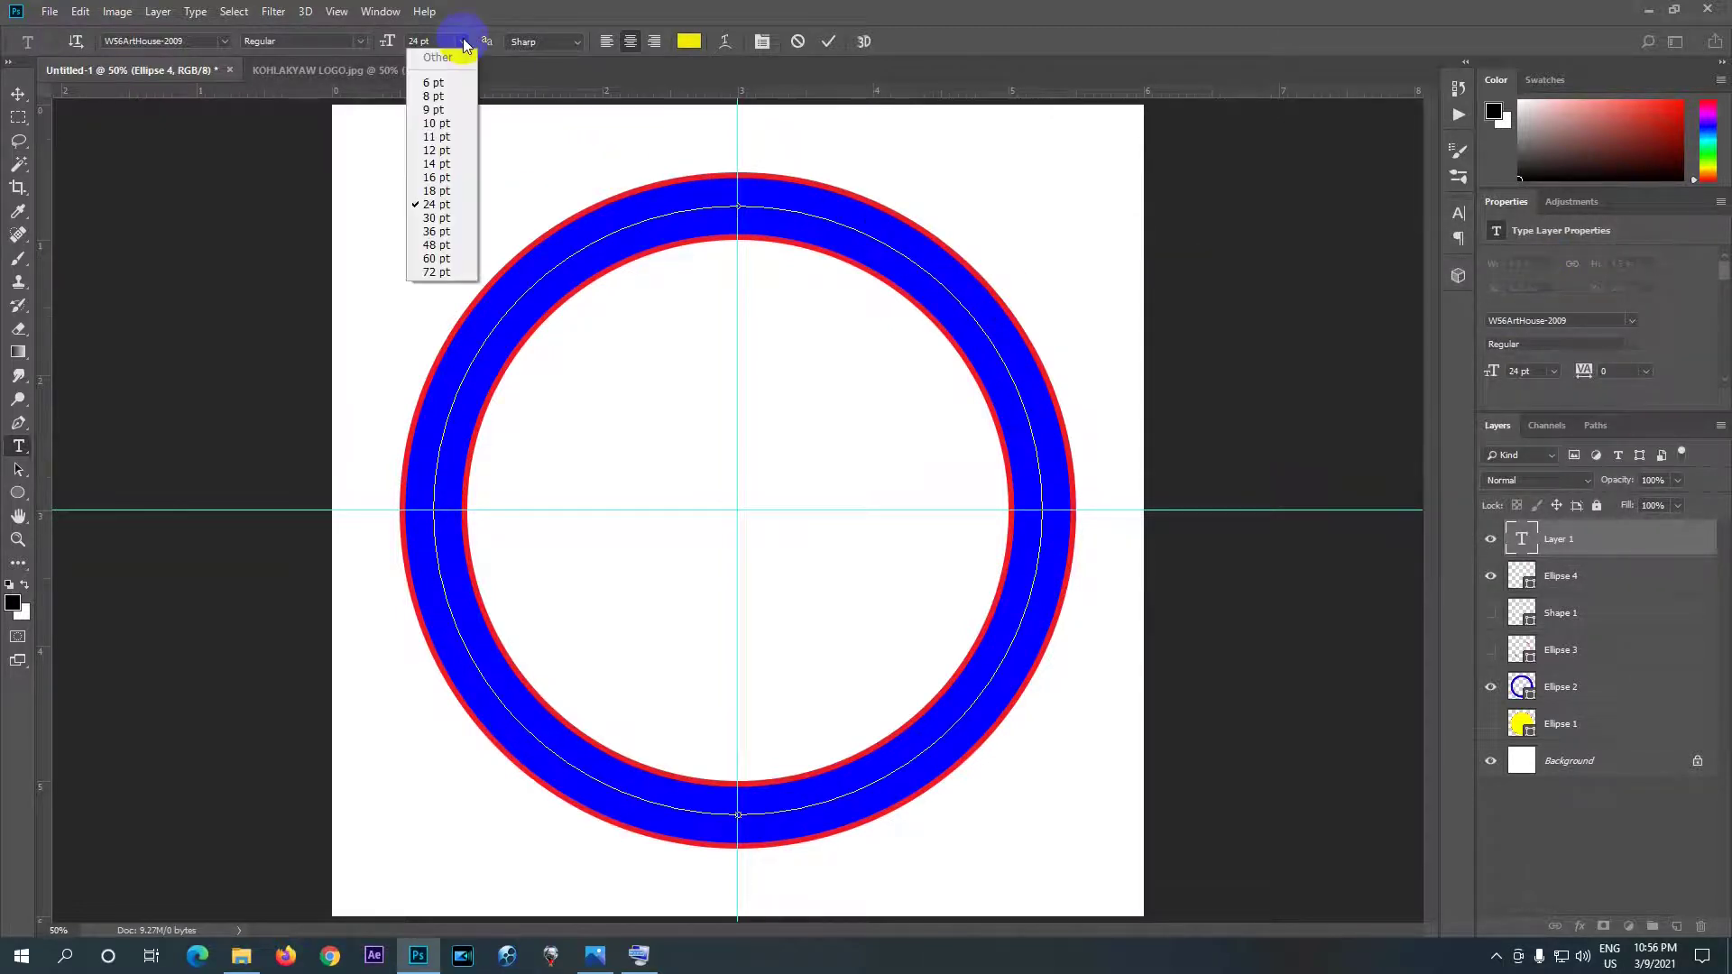
click(441, 204)
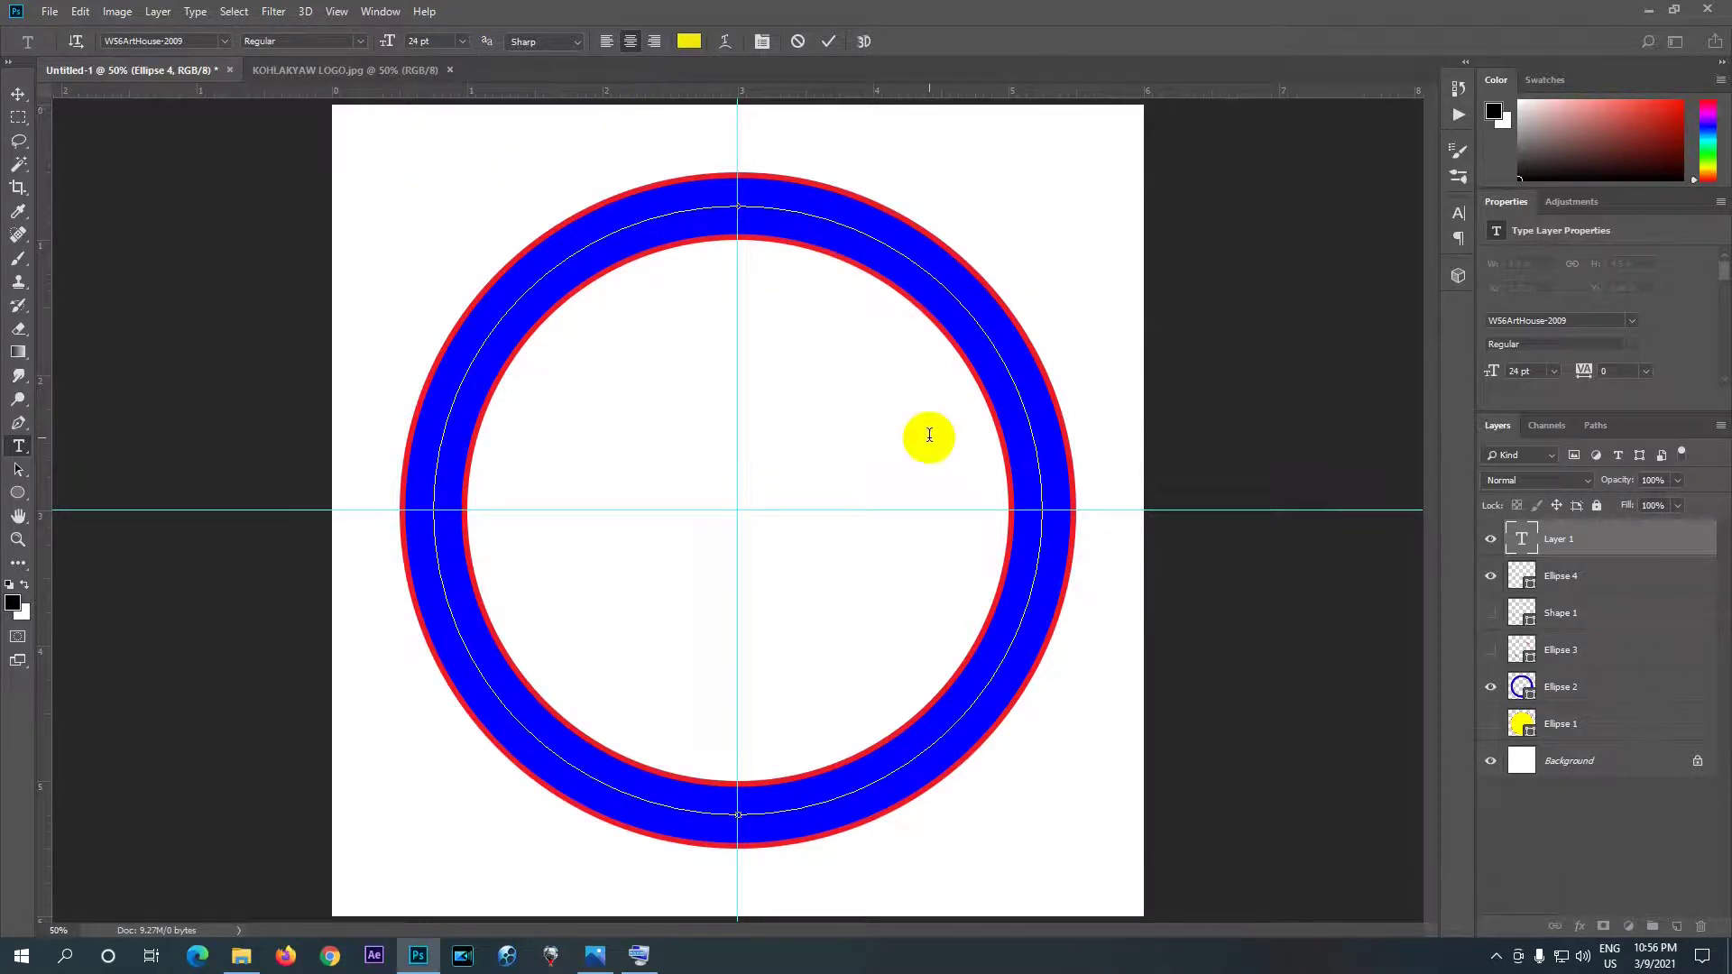
- Type the Myanmar lettering along the circle path, correcting a mistyped ending
text(ဏ)
text(ု)
text(လ)
text(ု)
text(ကျော်)
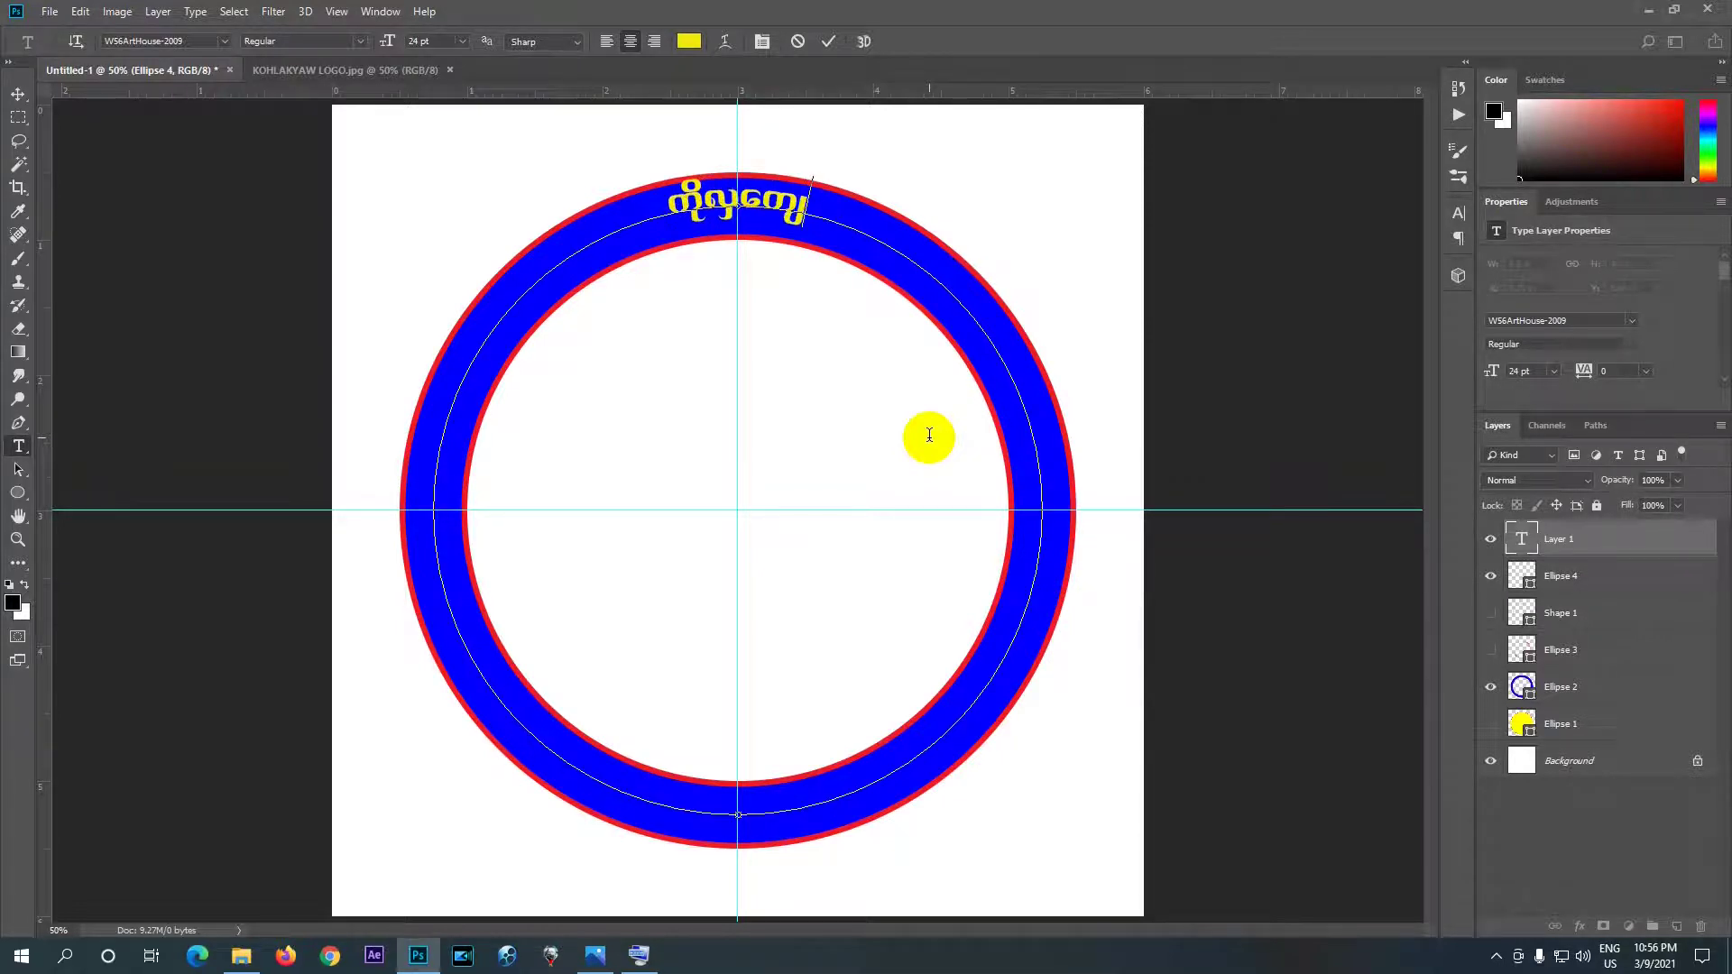
text(်)
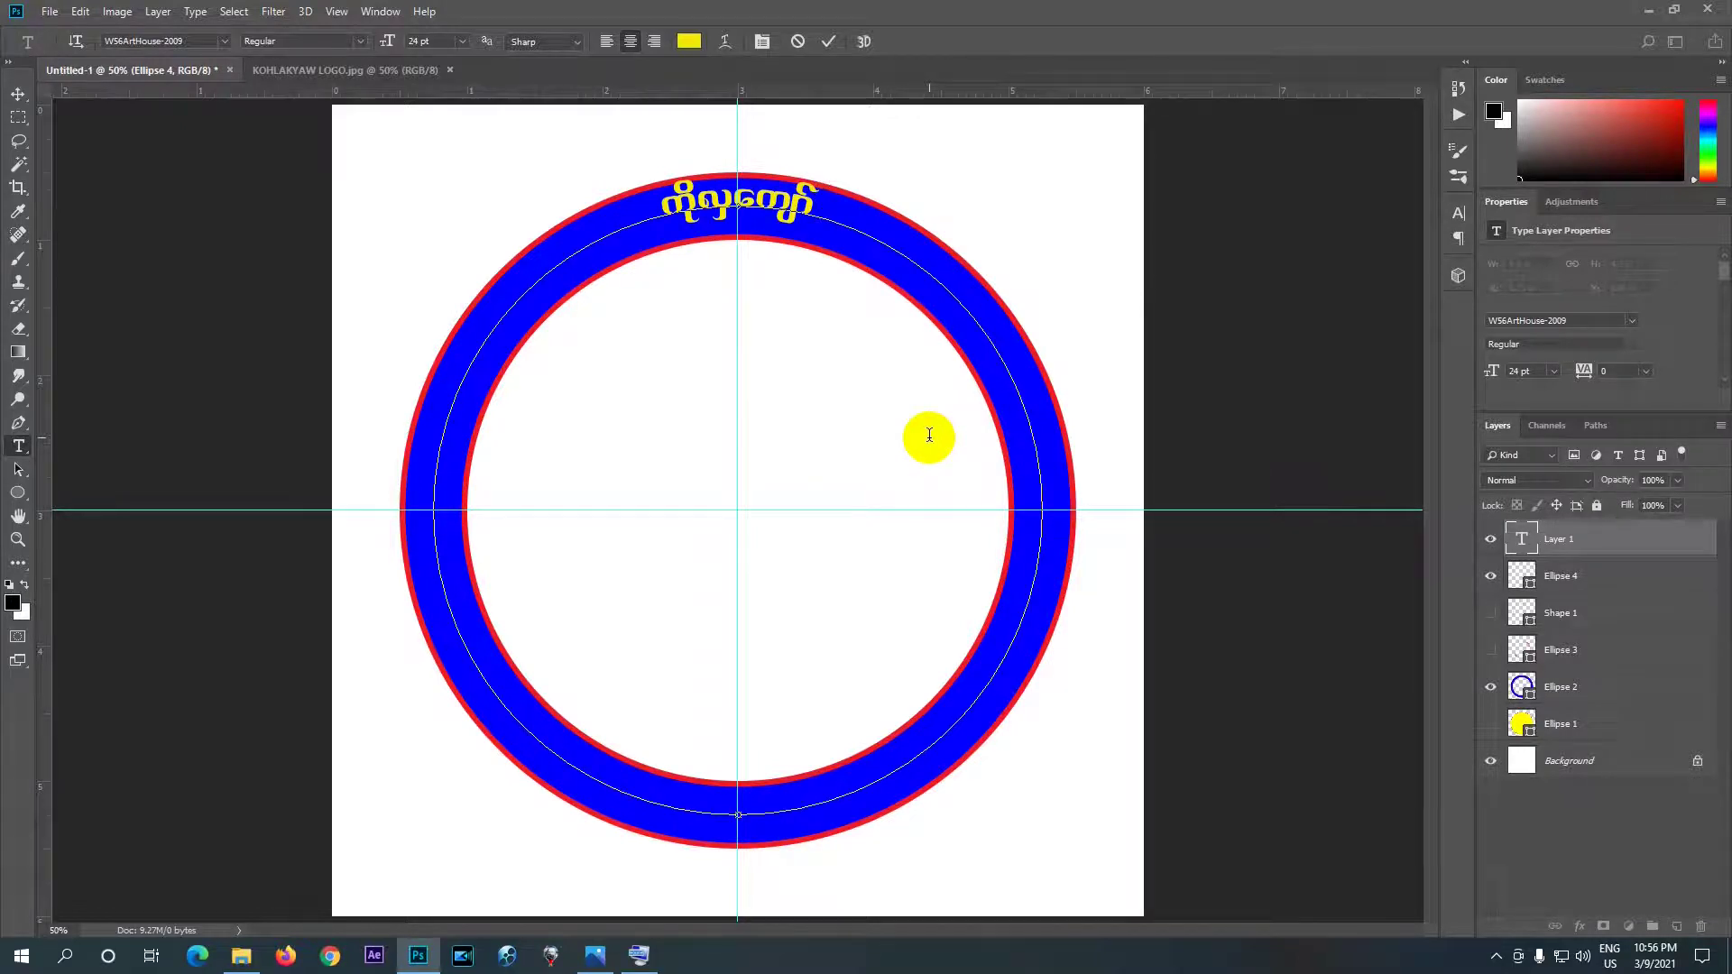
text( န)
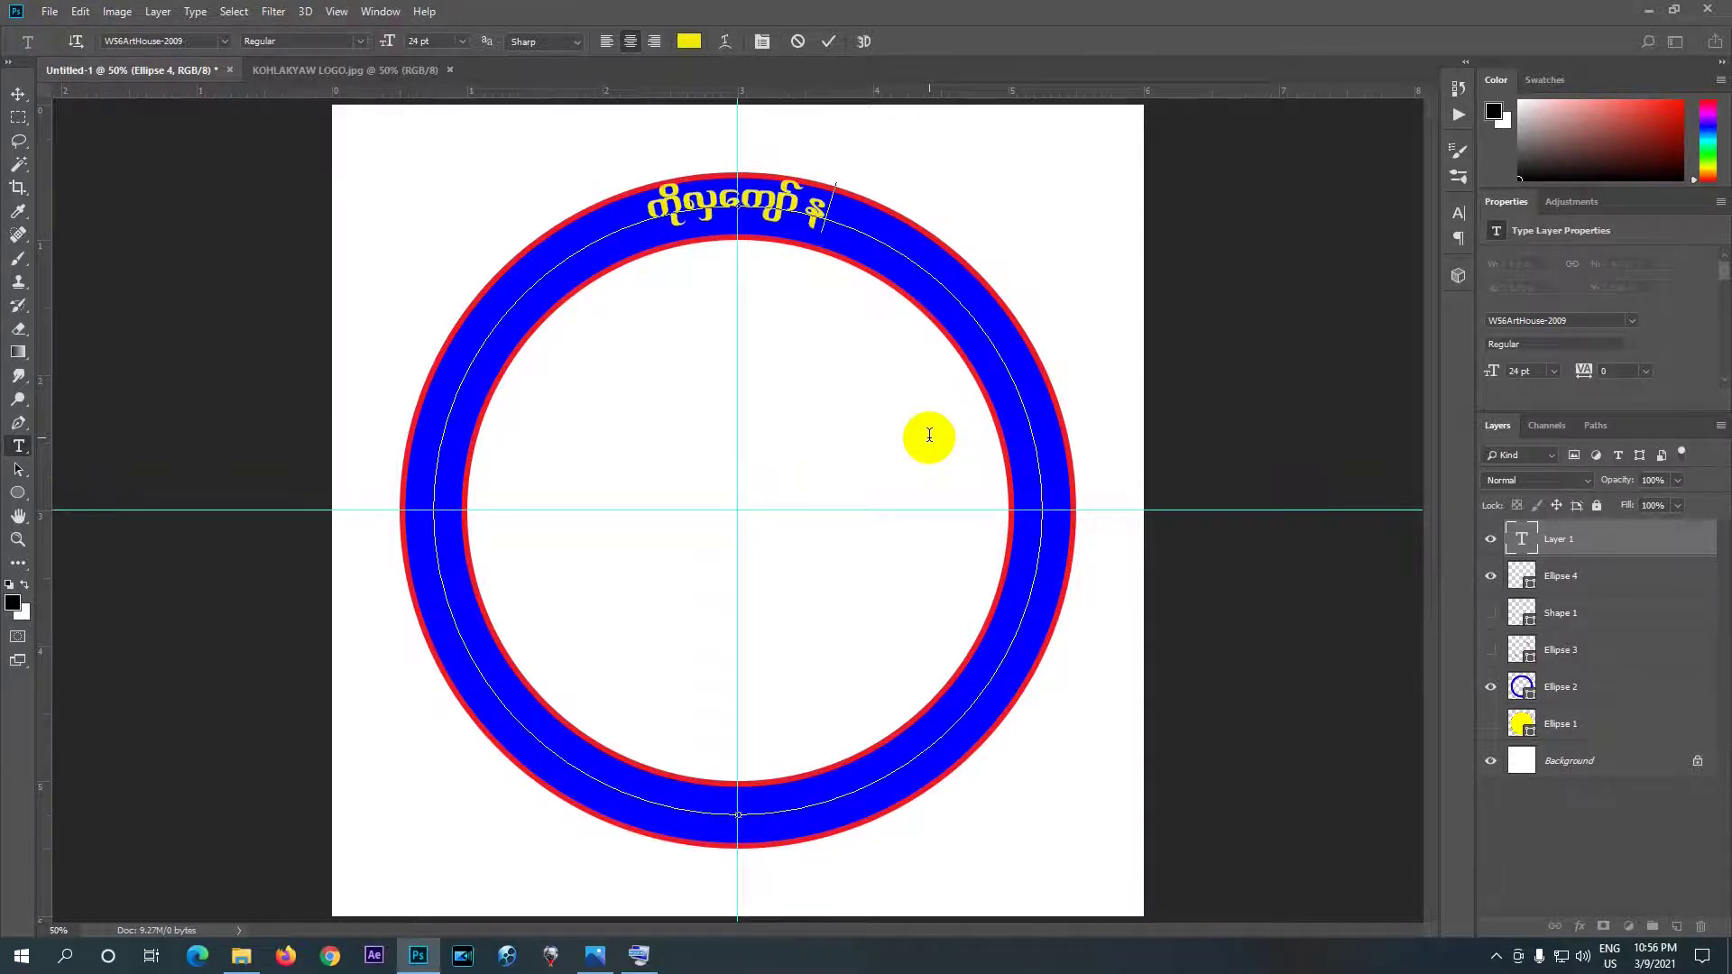
text(ည်းပ)
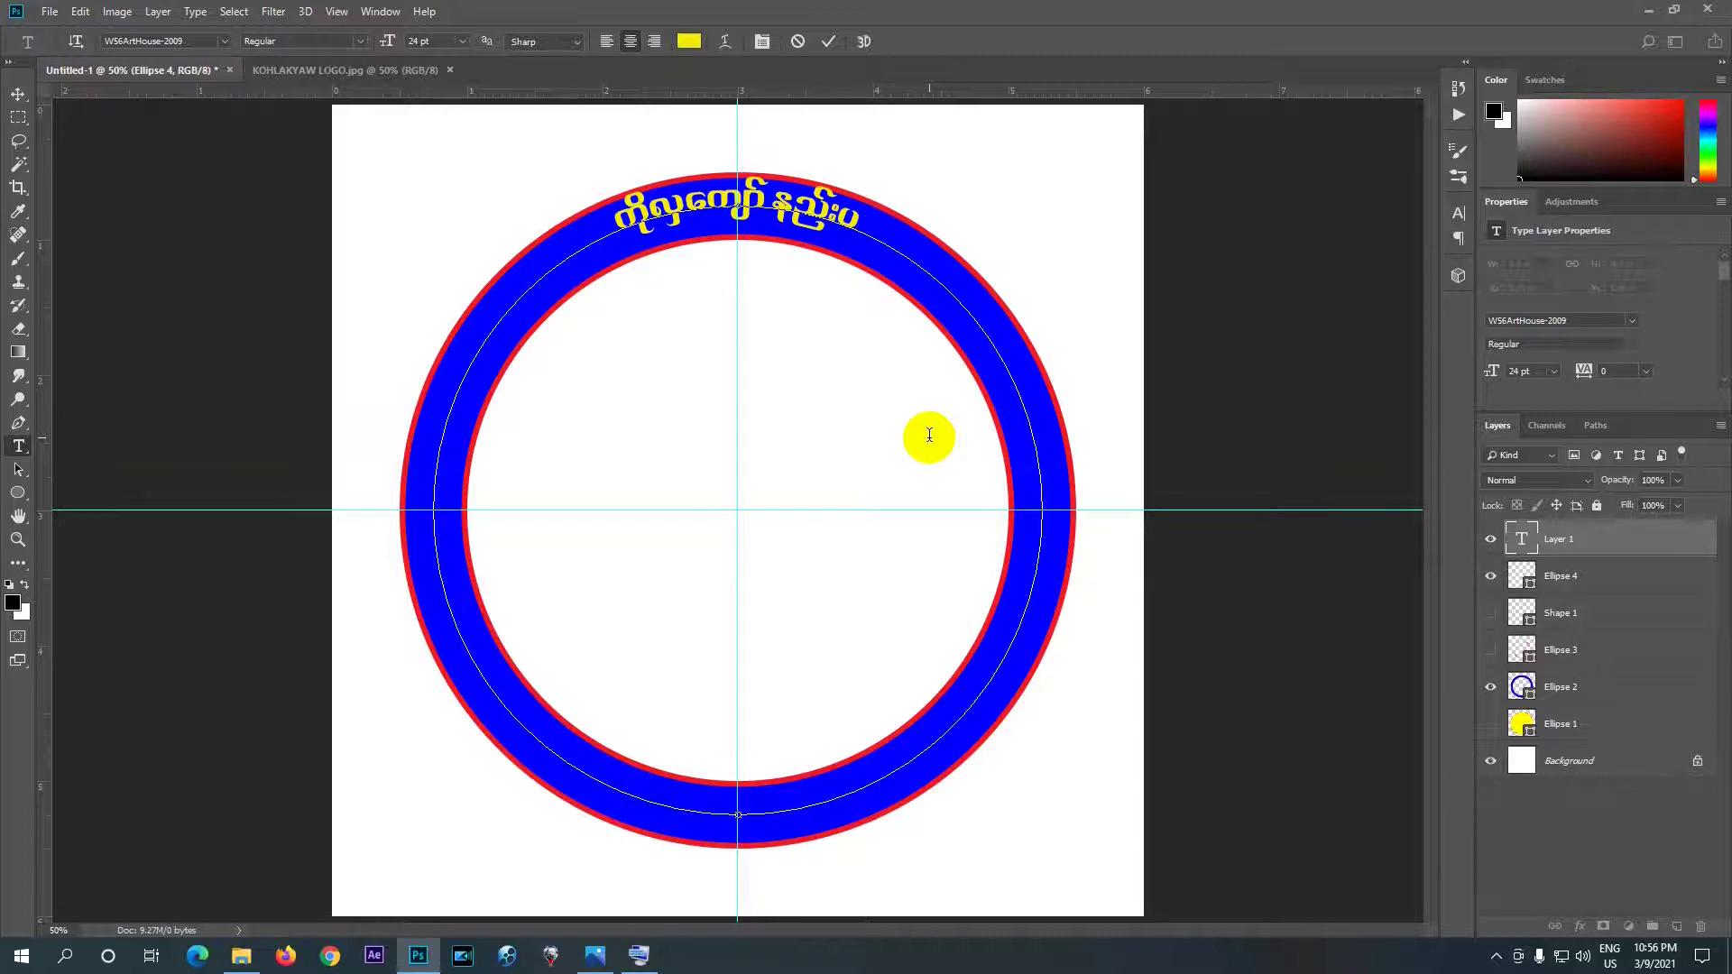
text(ညာမ)
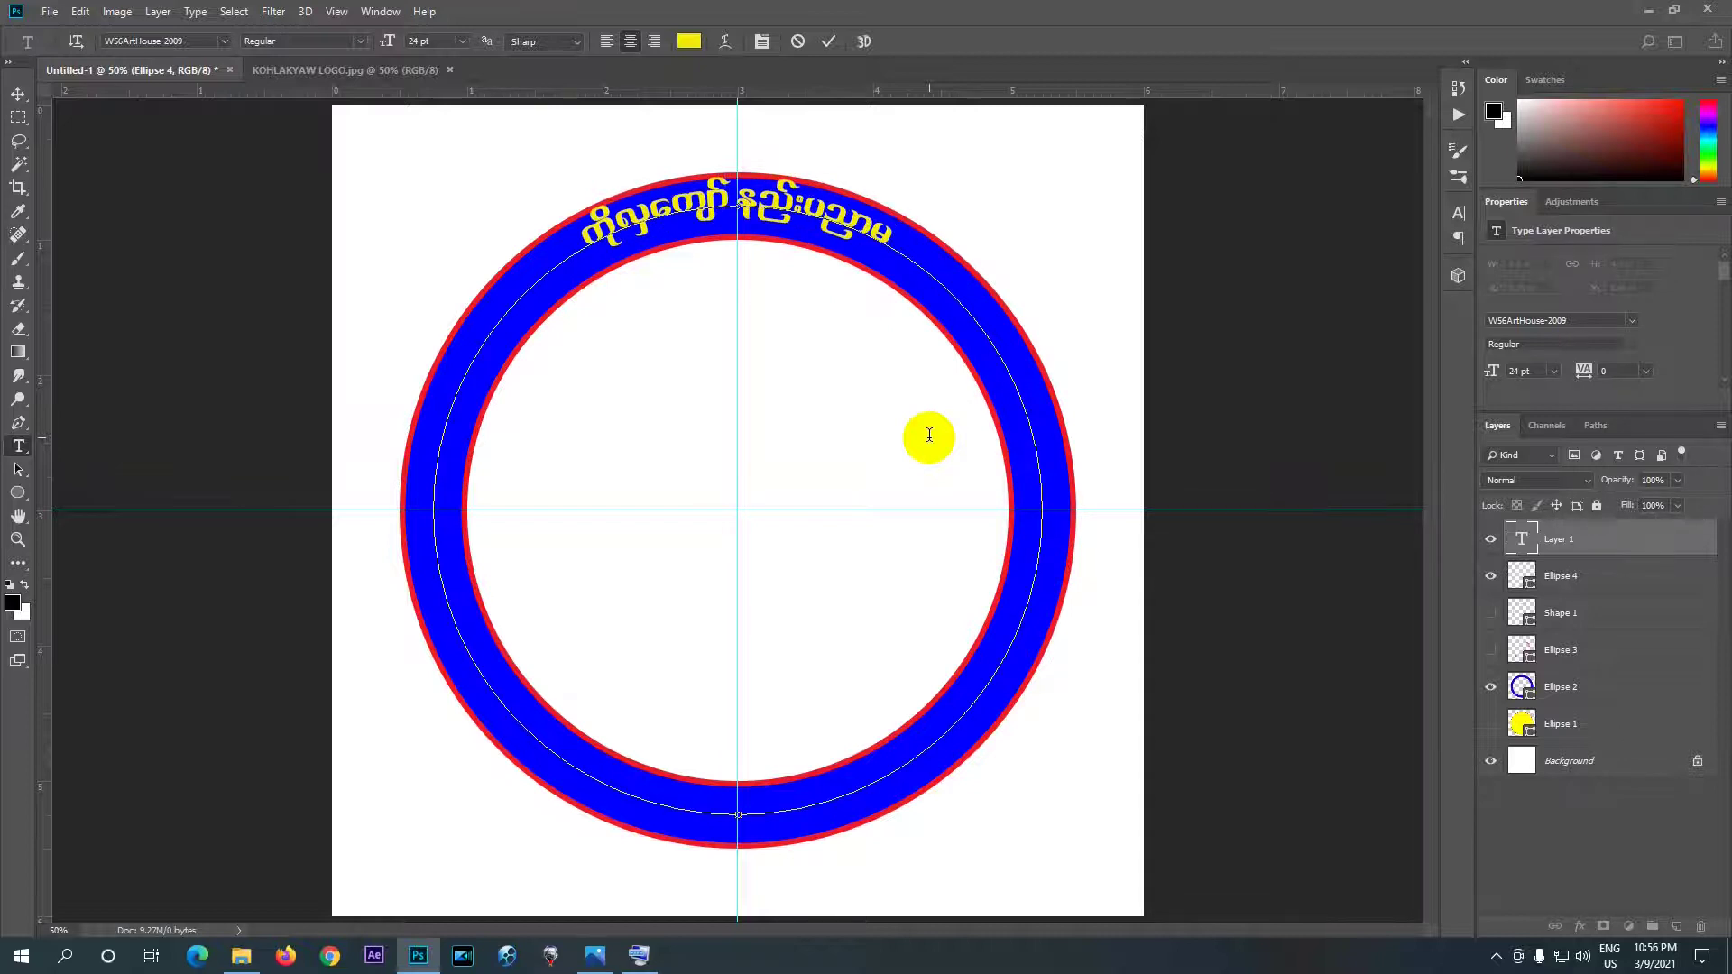
text(ှ နေ)
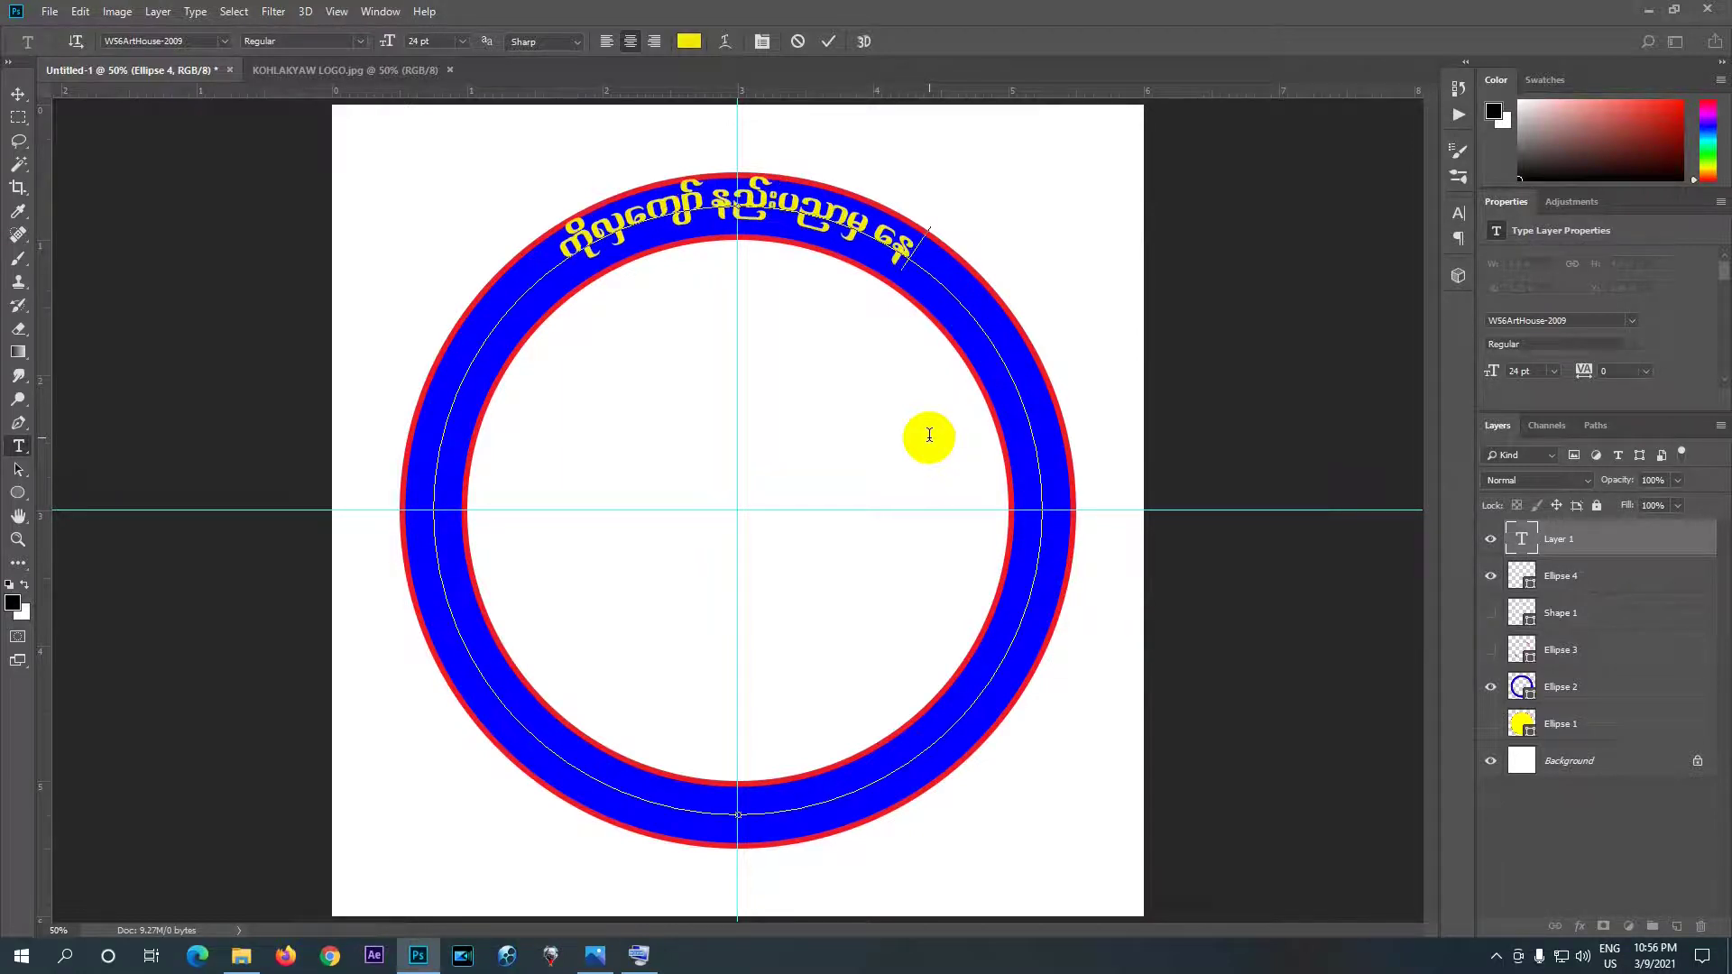
text(့)
key(BackSpace)
key(BackSpace)
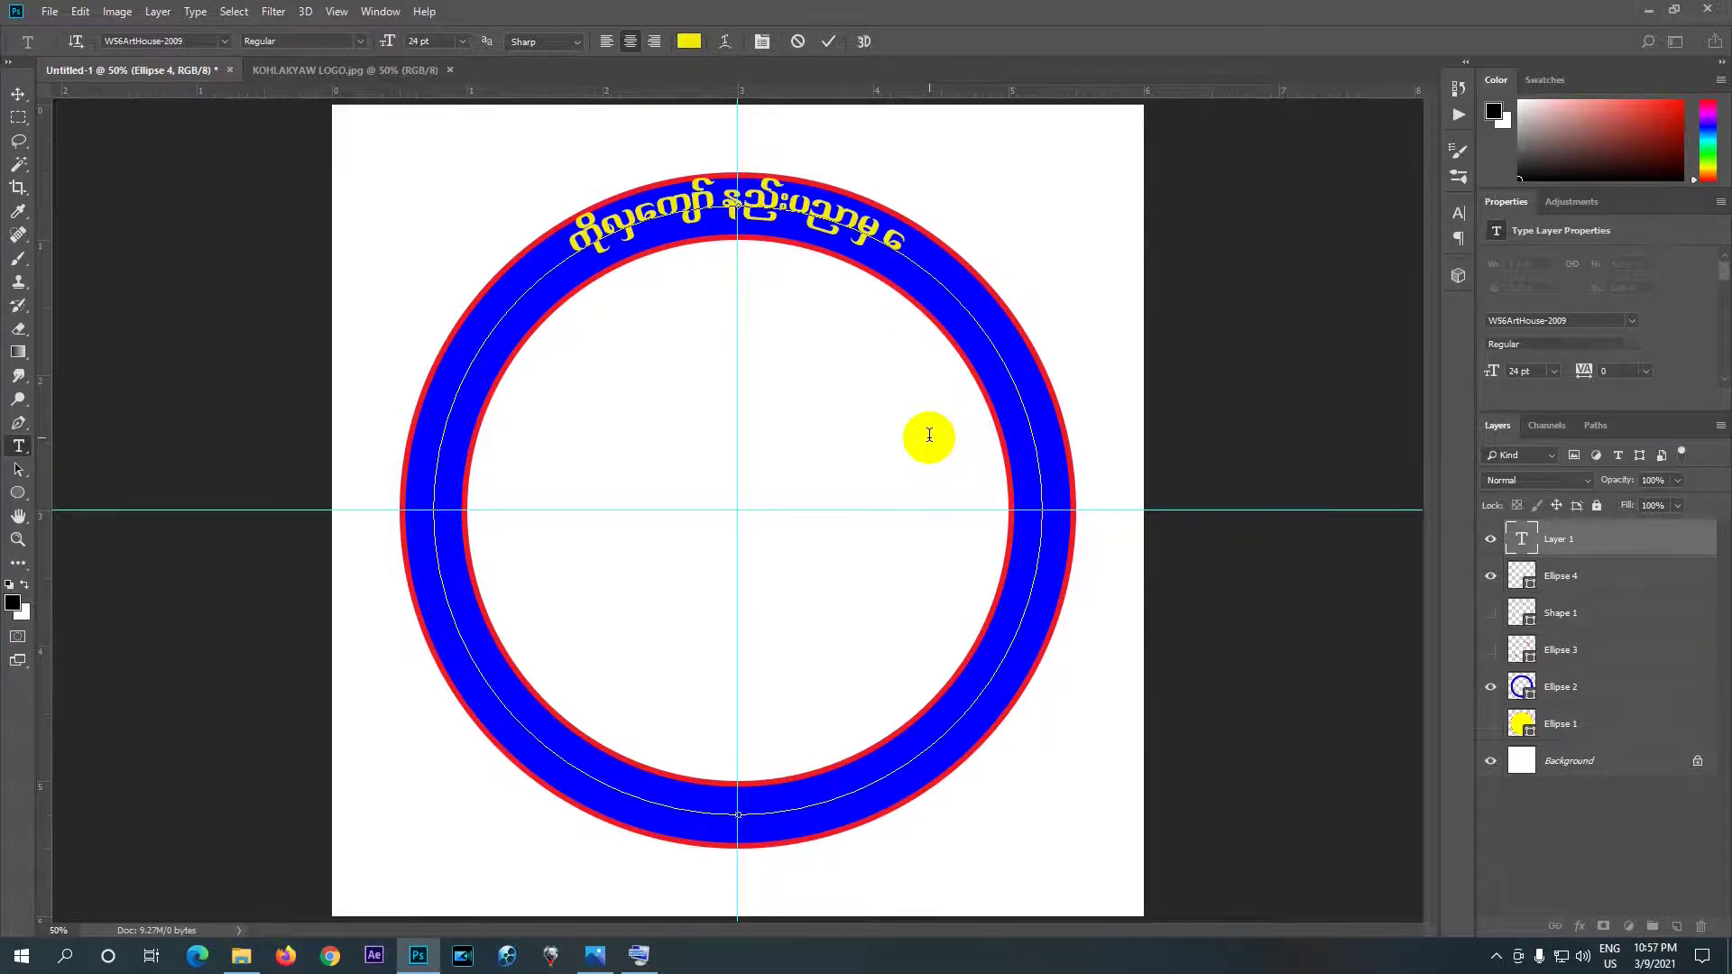
text(န)
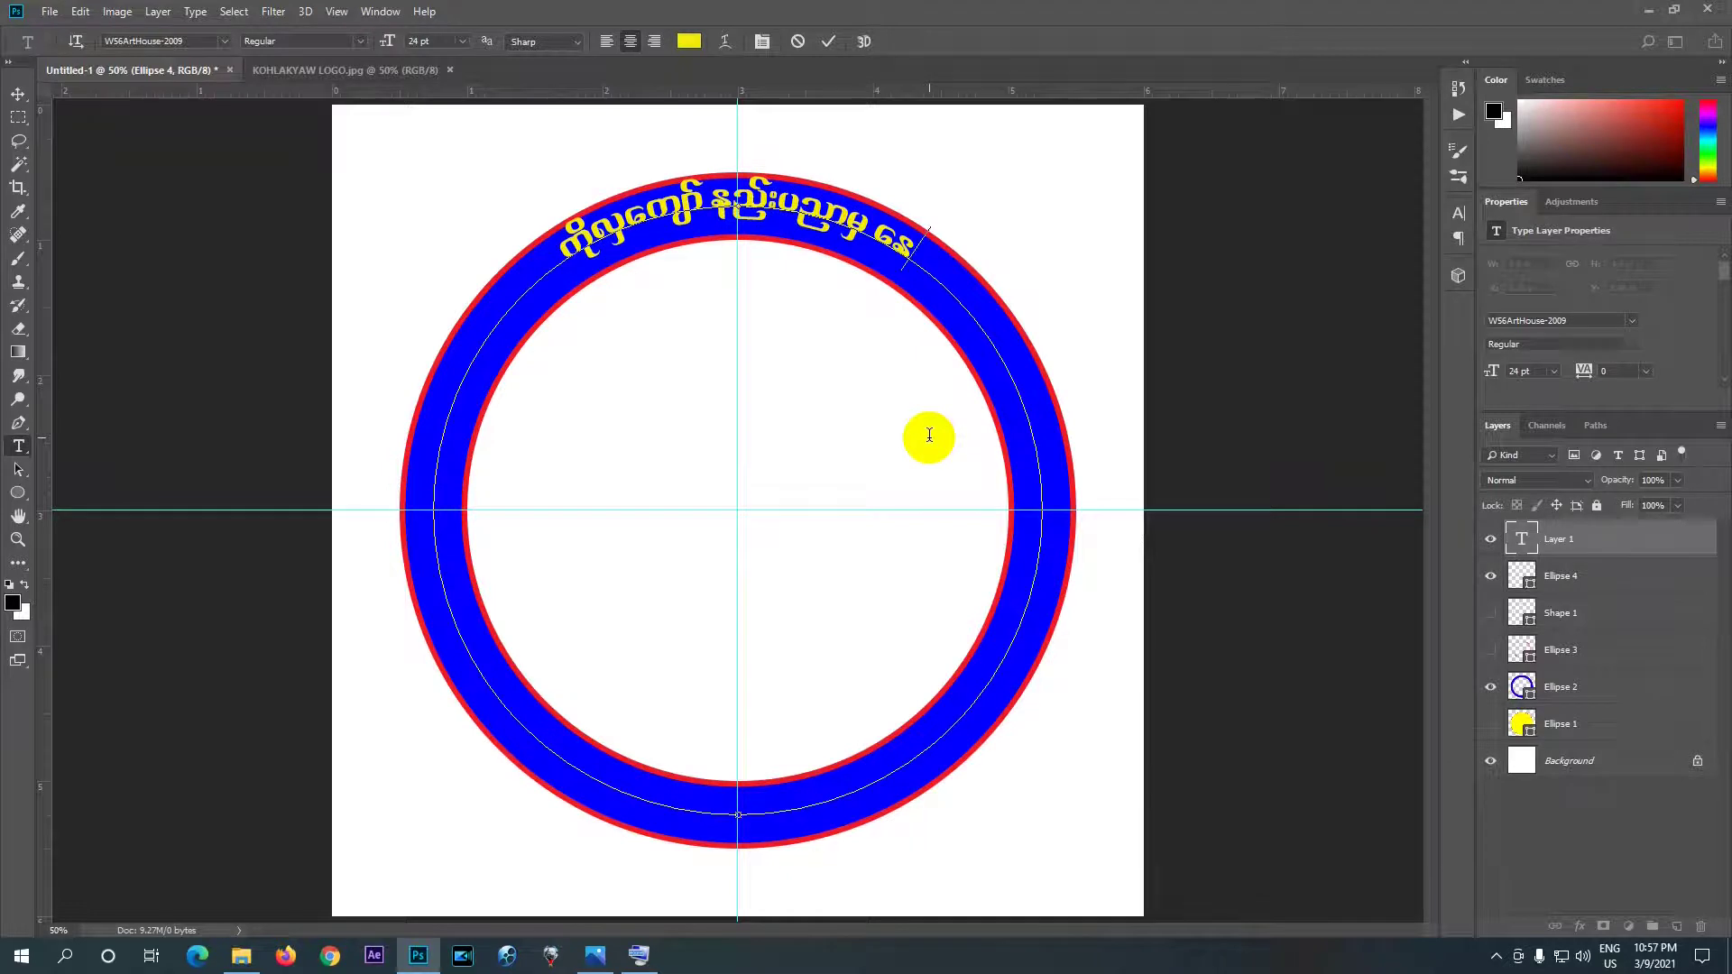
text(၍)
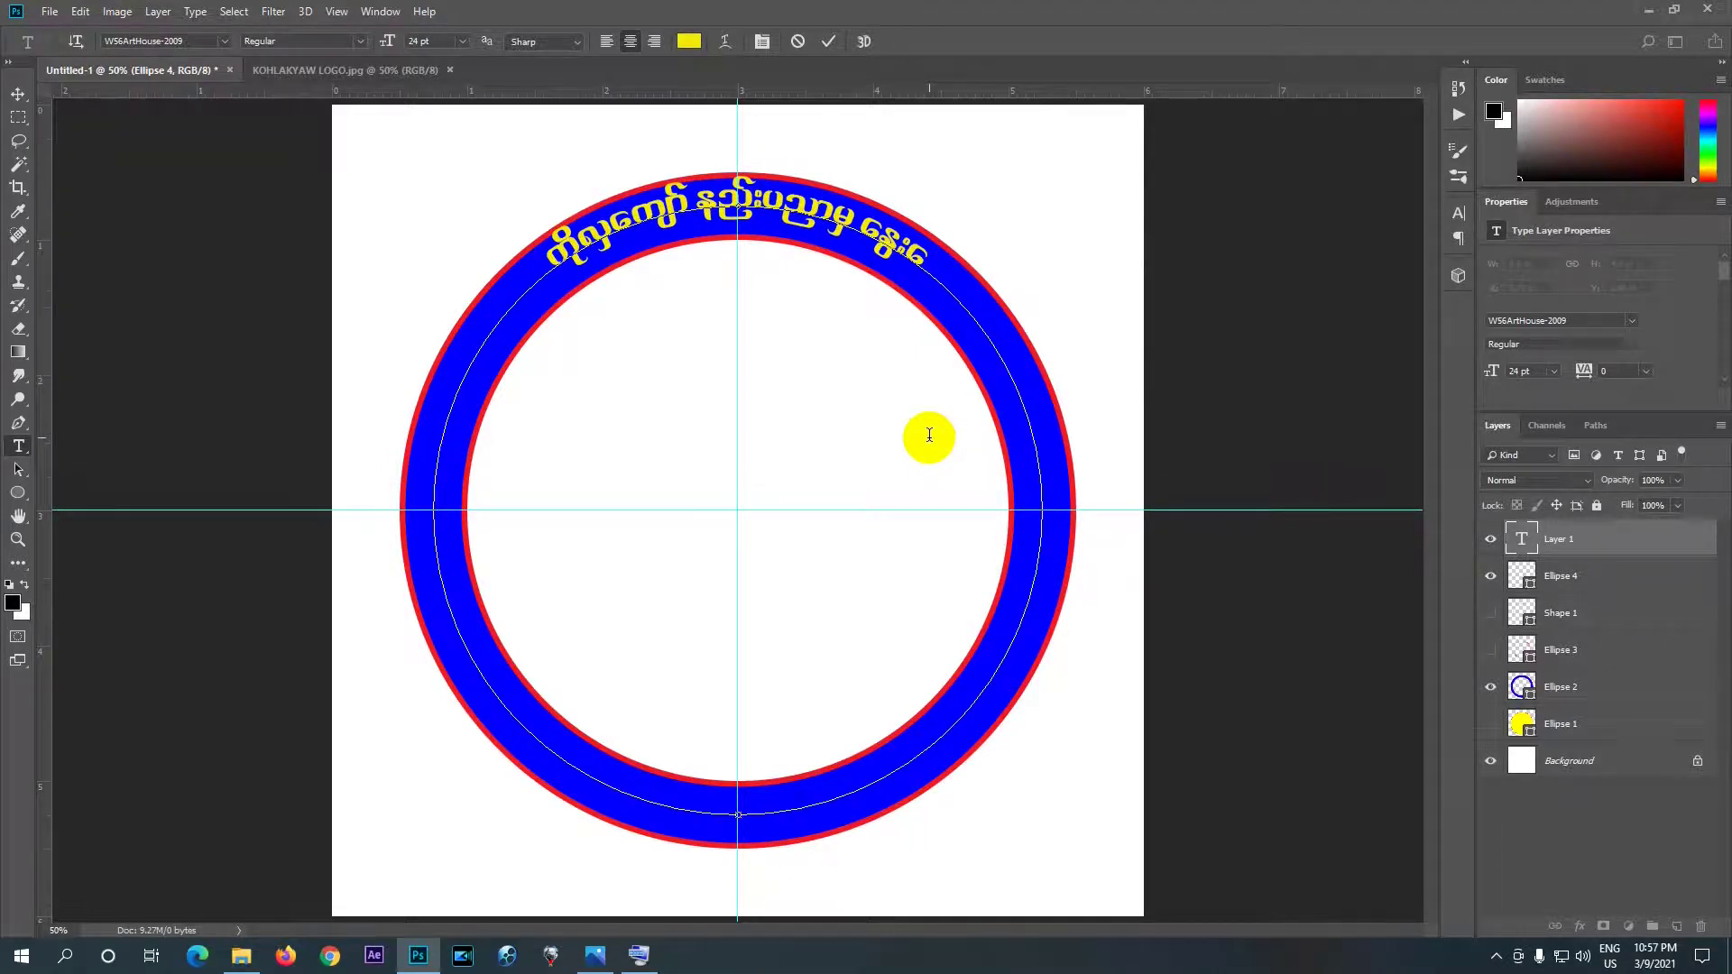
text(တွ)
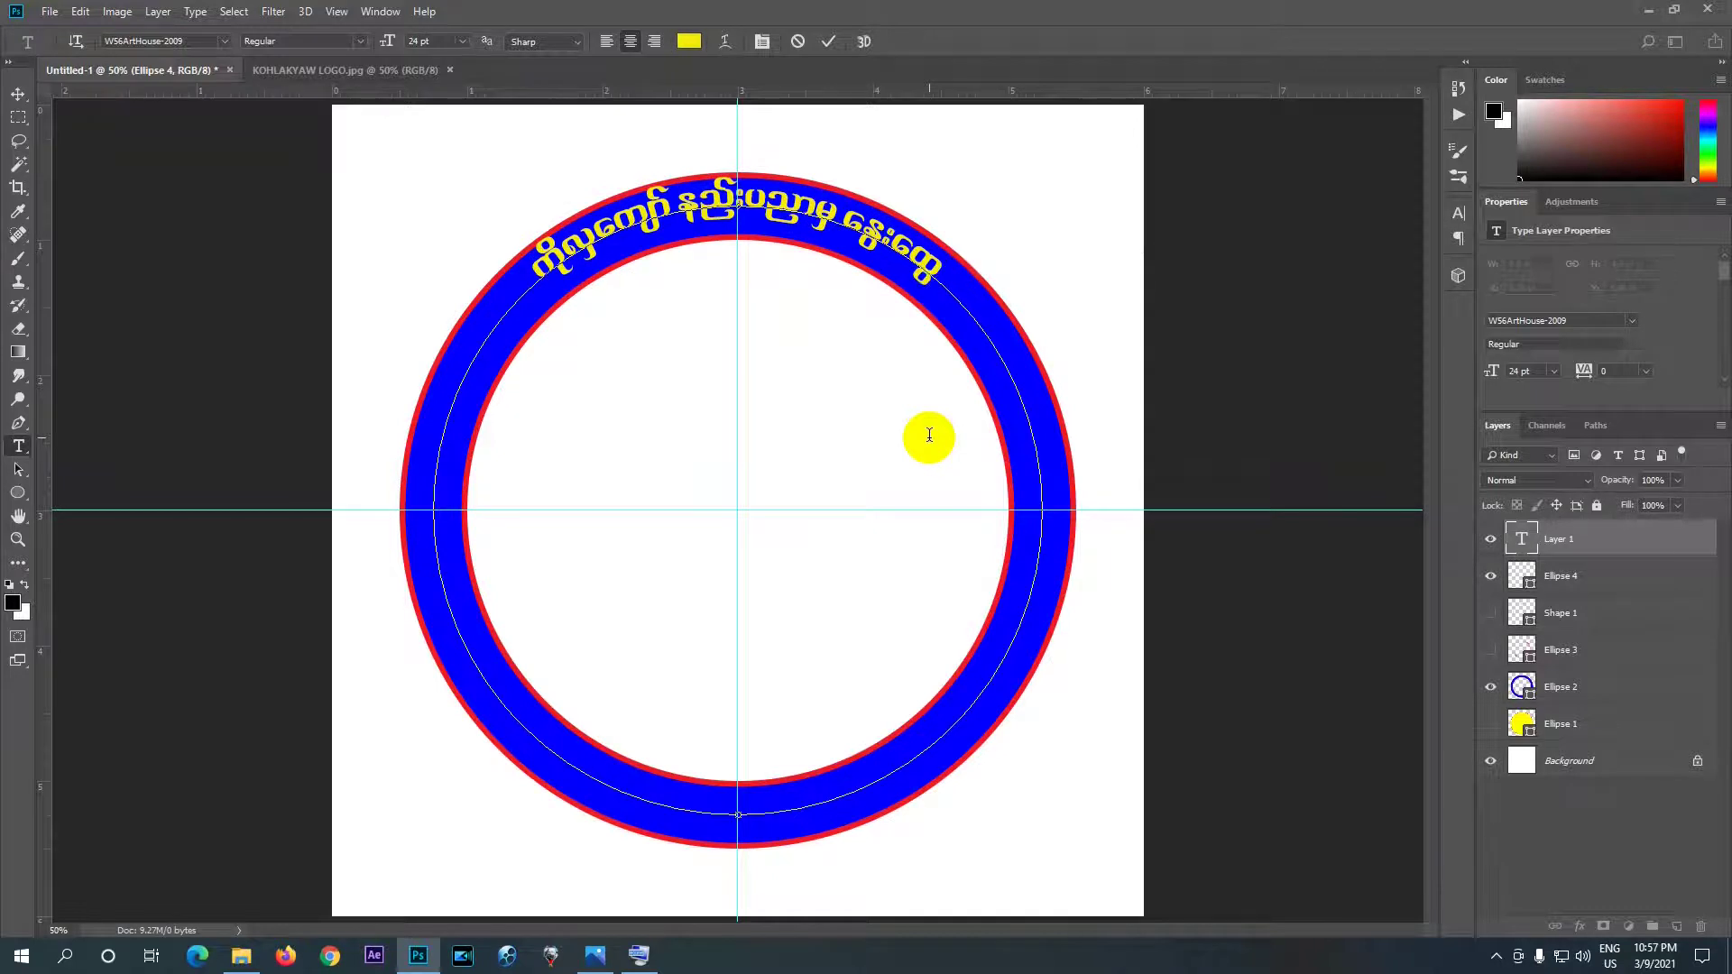
text(း)
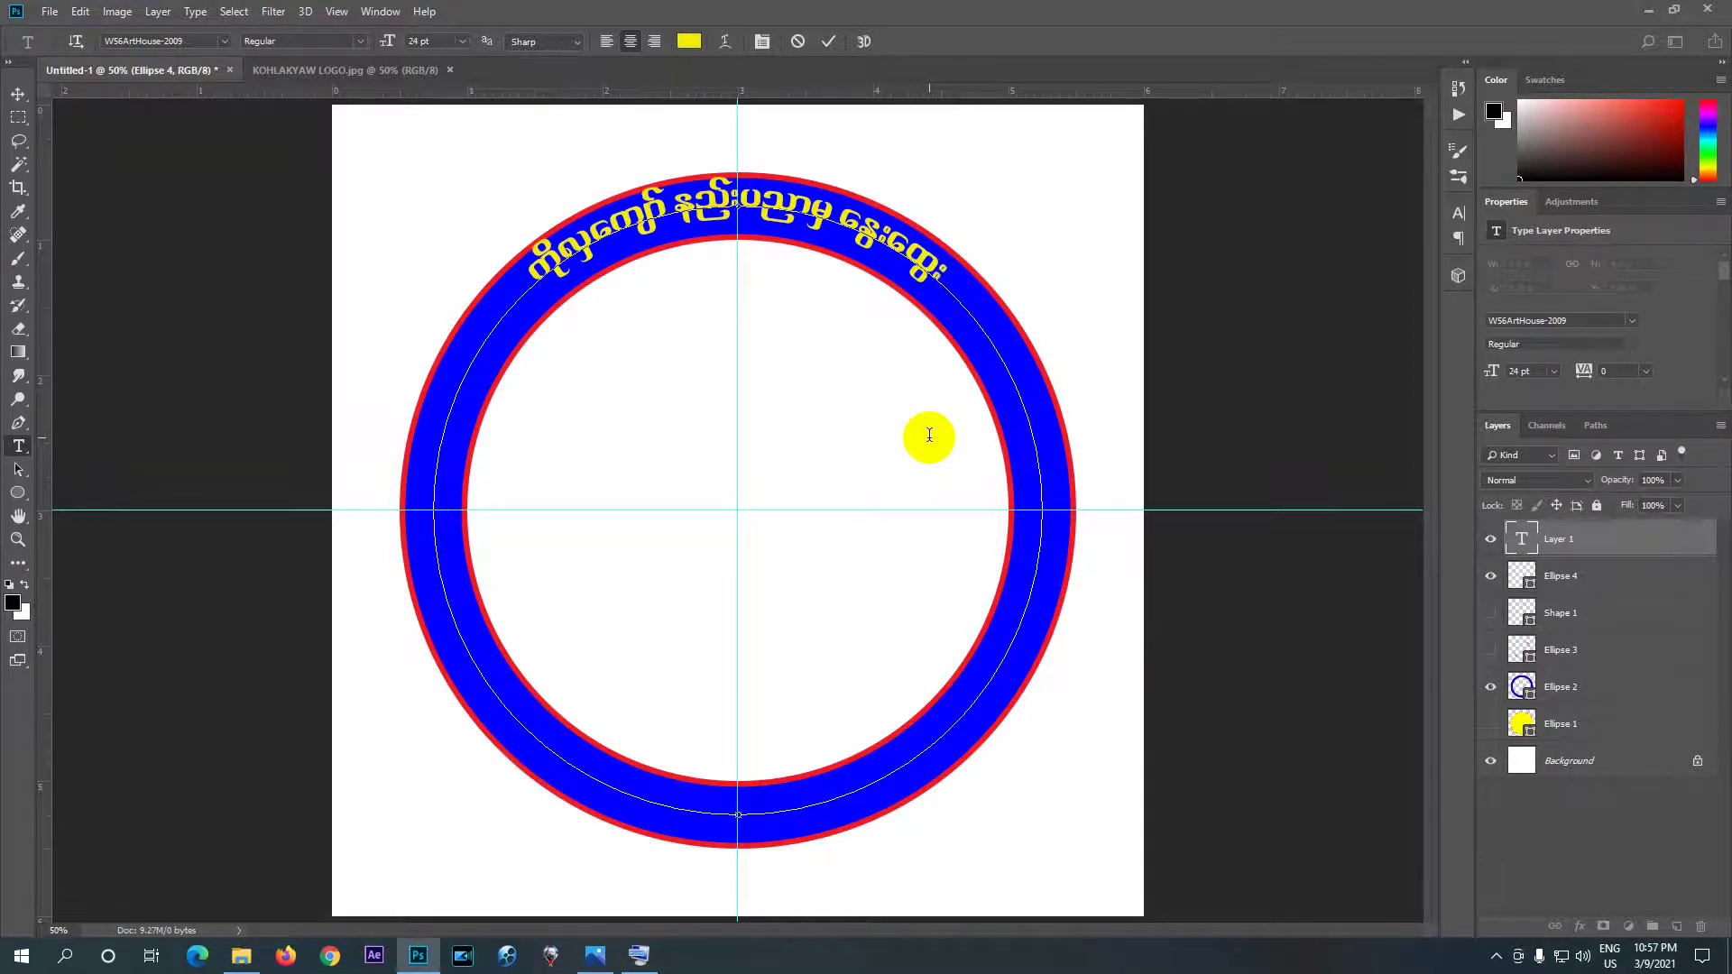
text(စ)
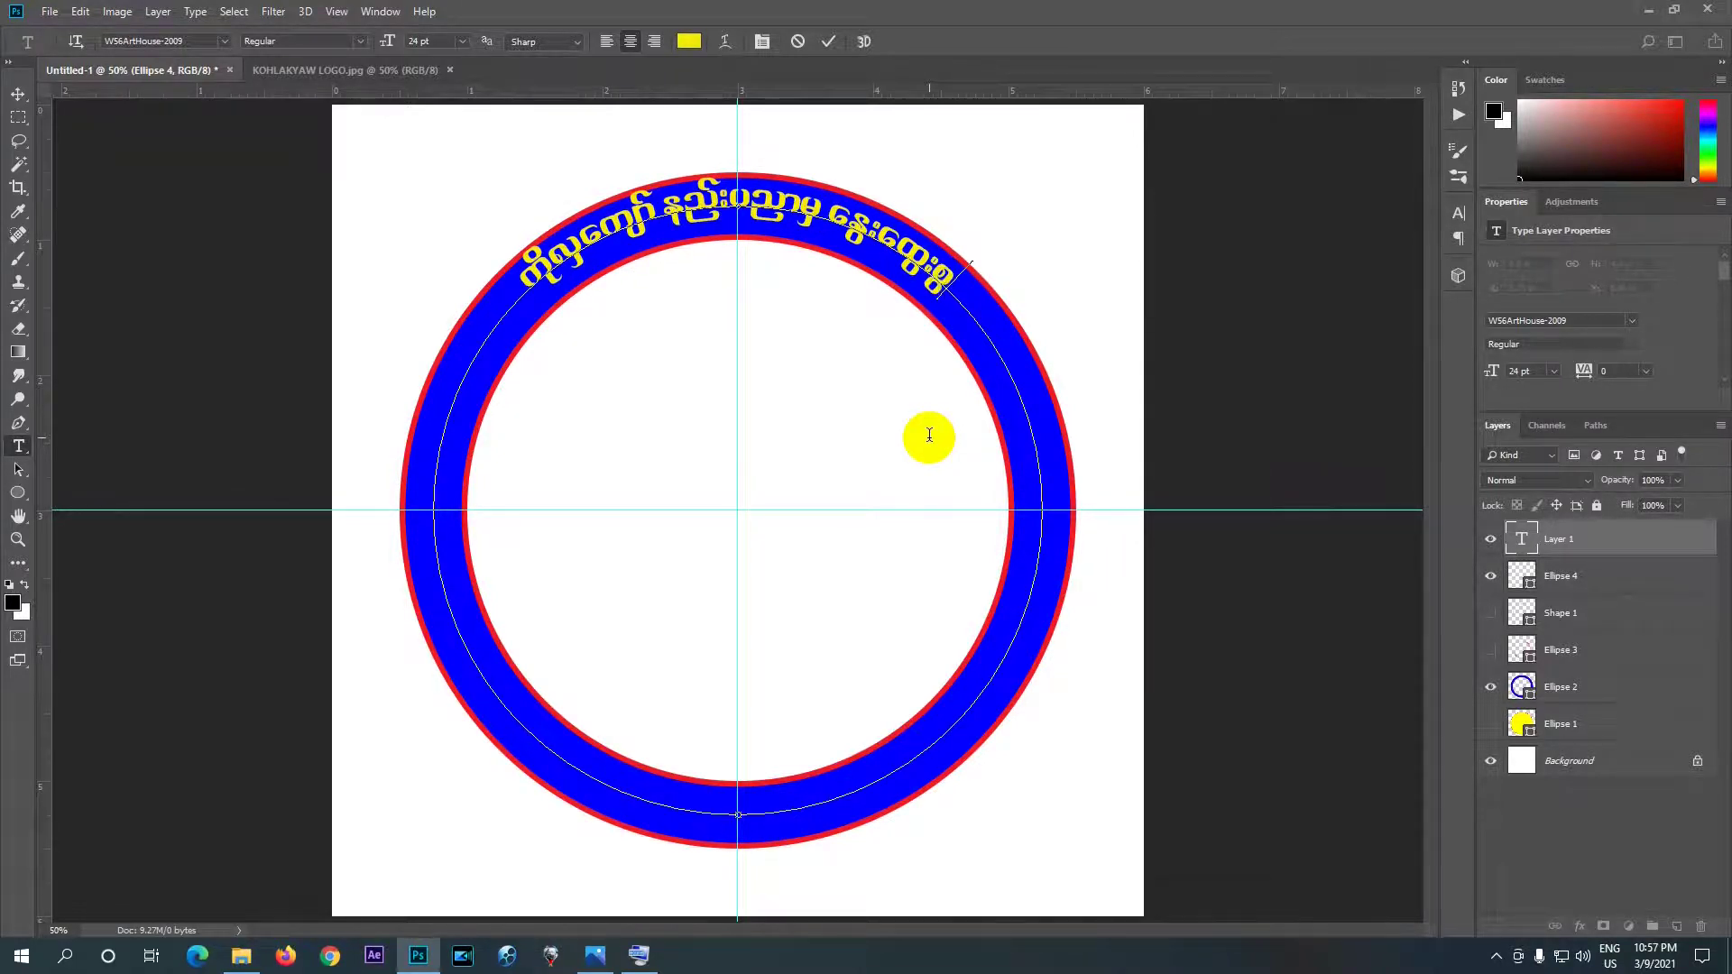
text(ာ)
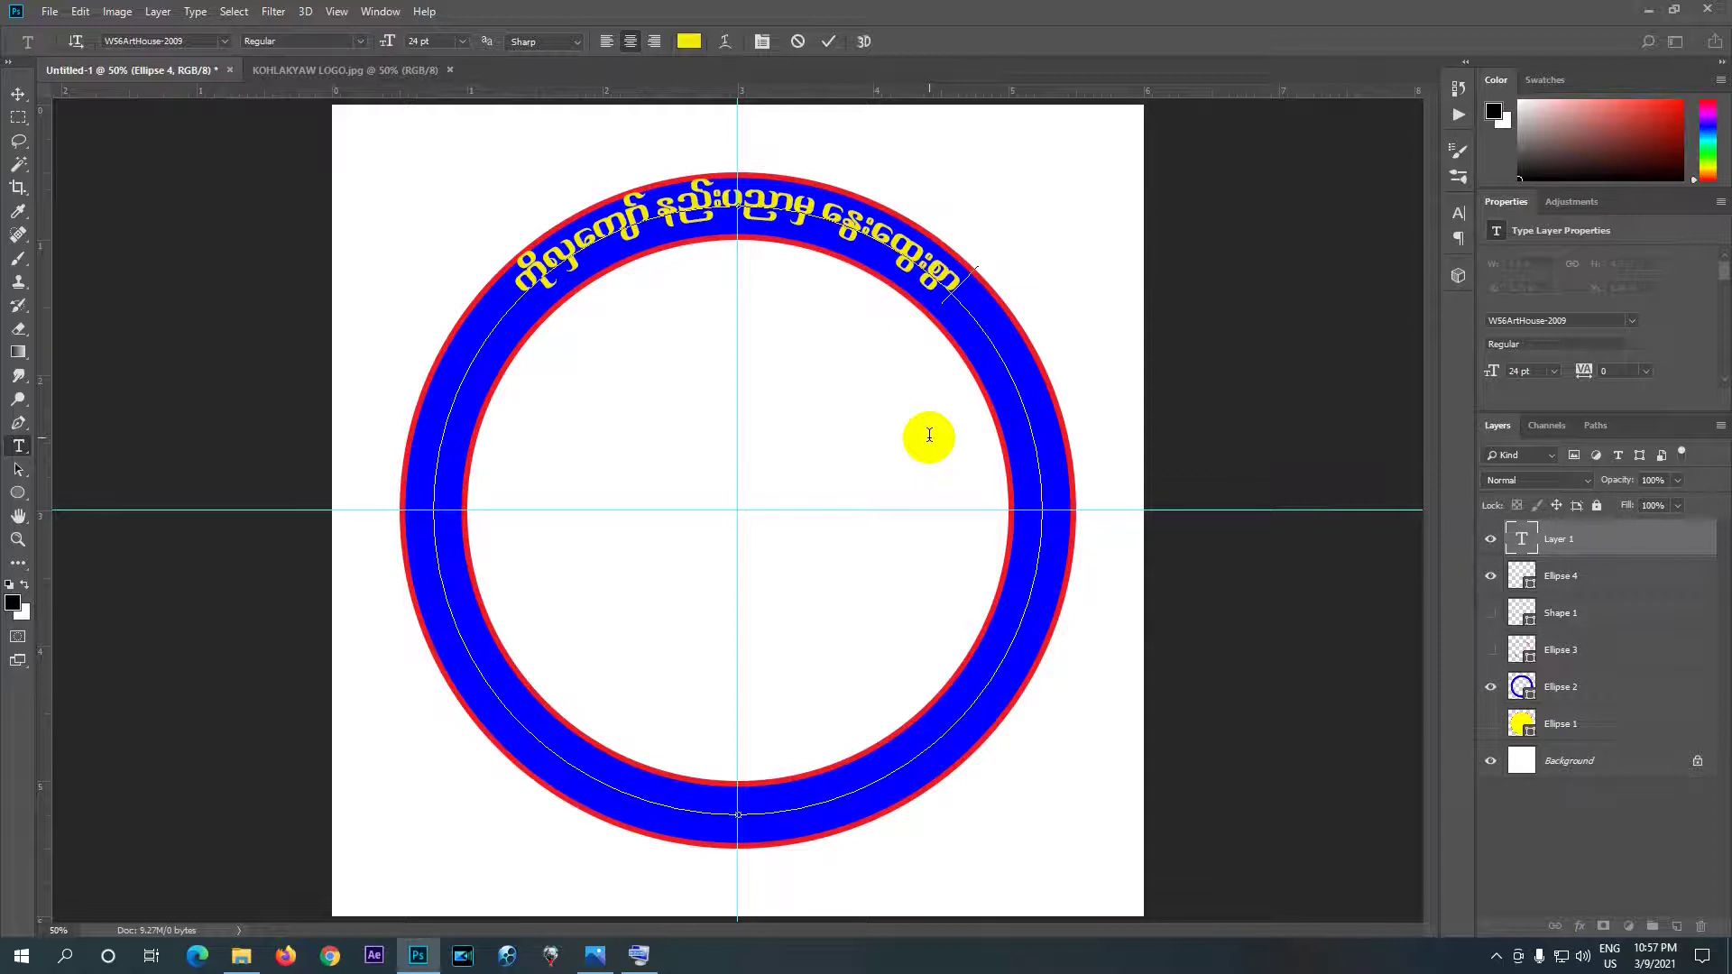
text(ၾ)
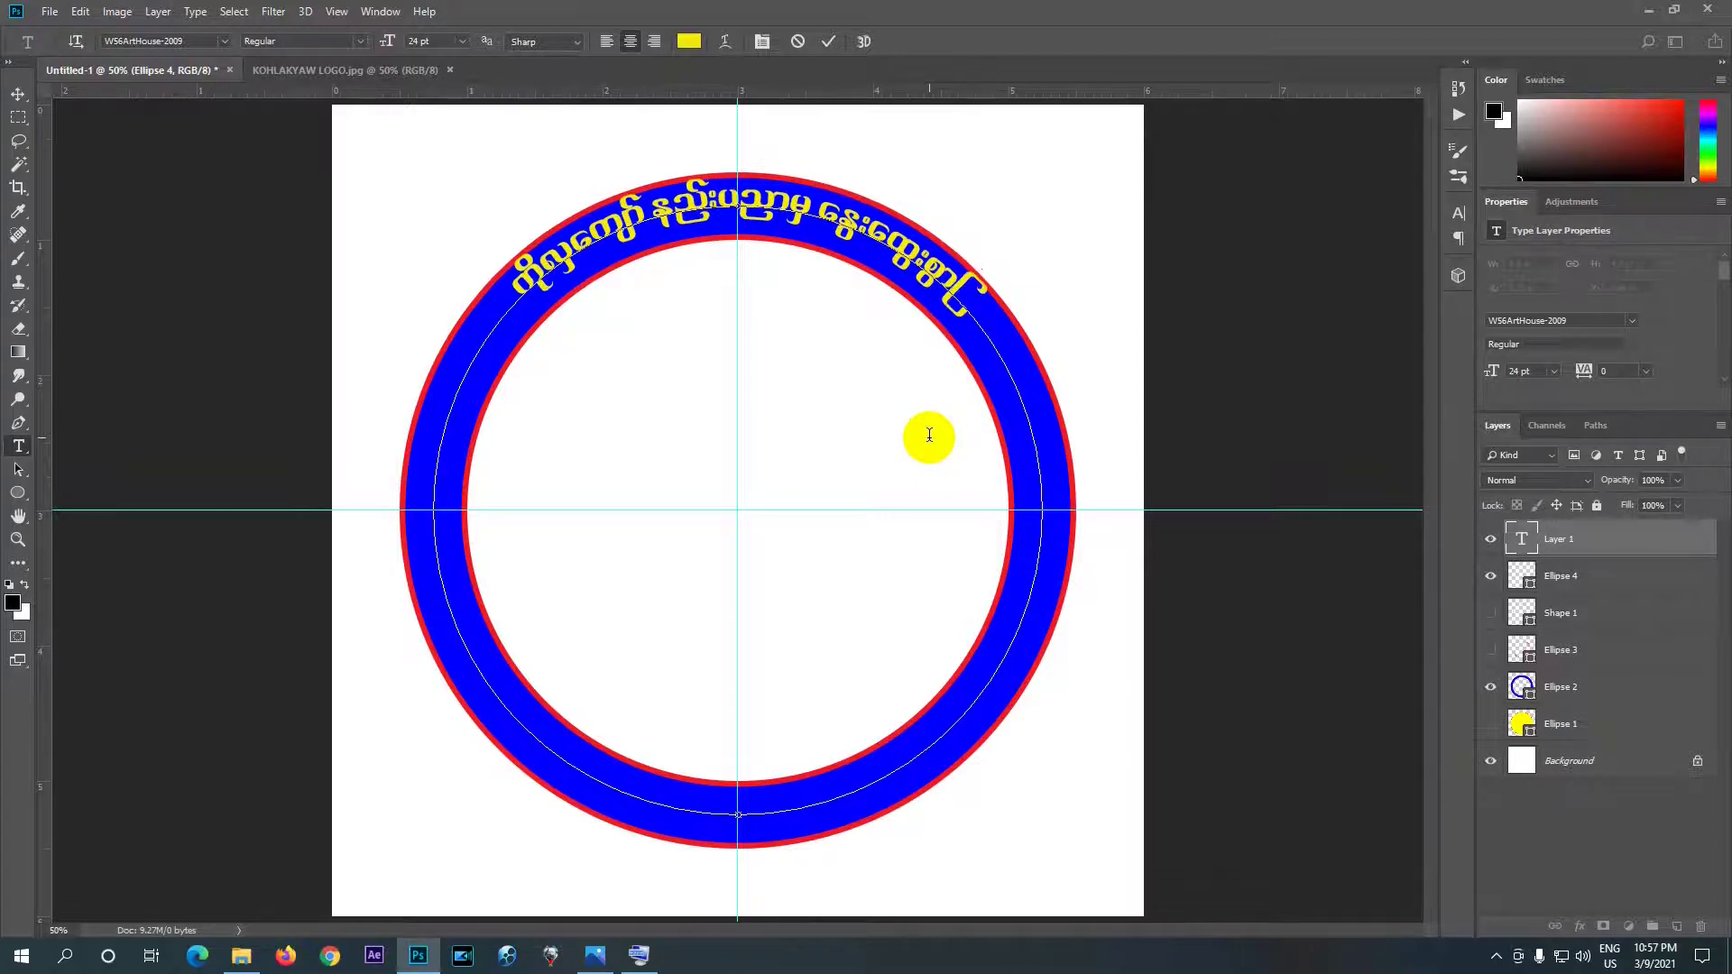
text(ပ)
text(z)
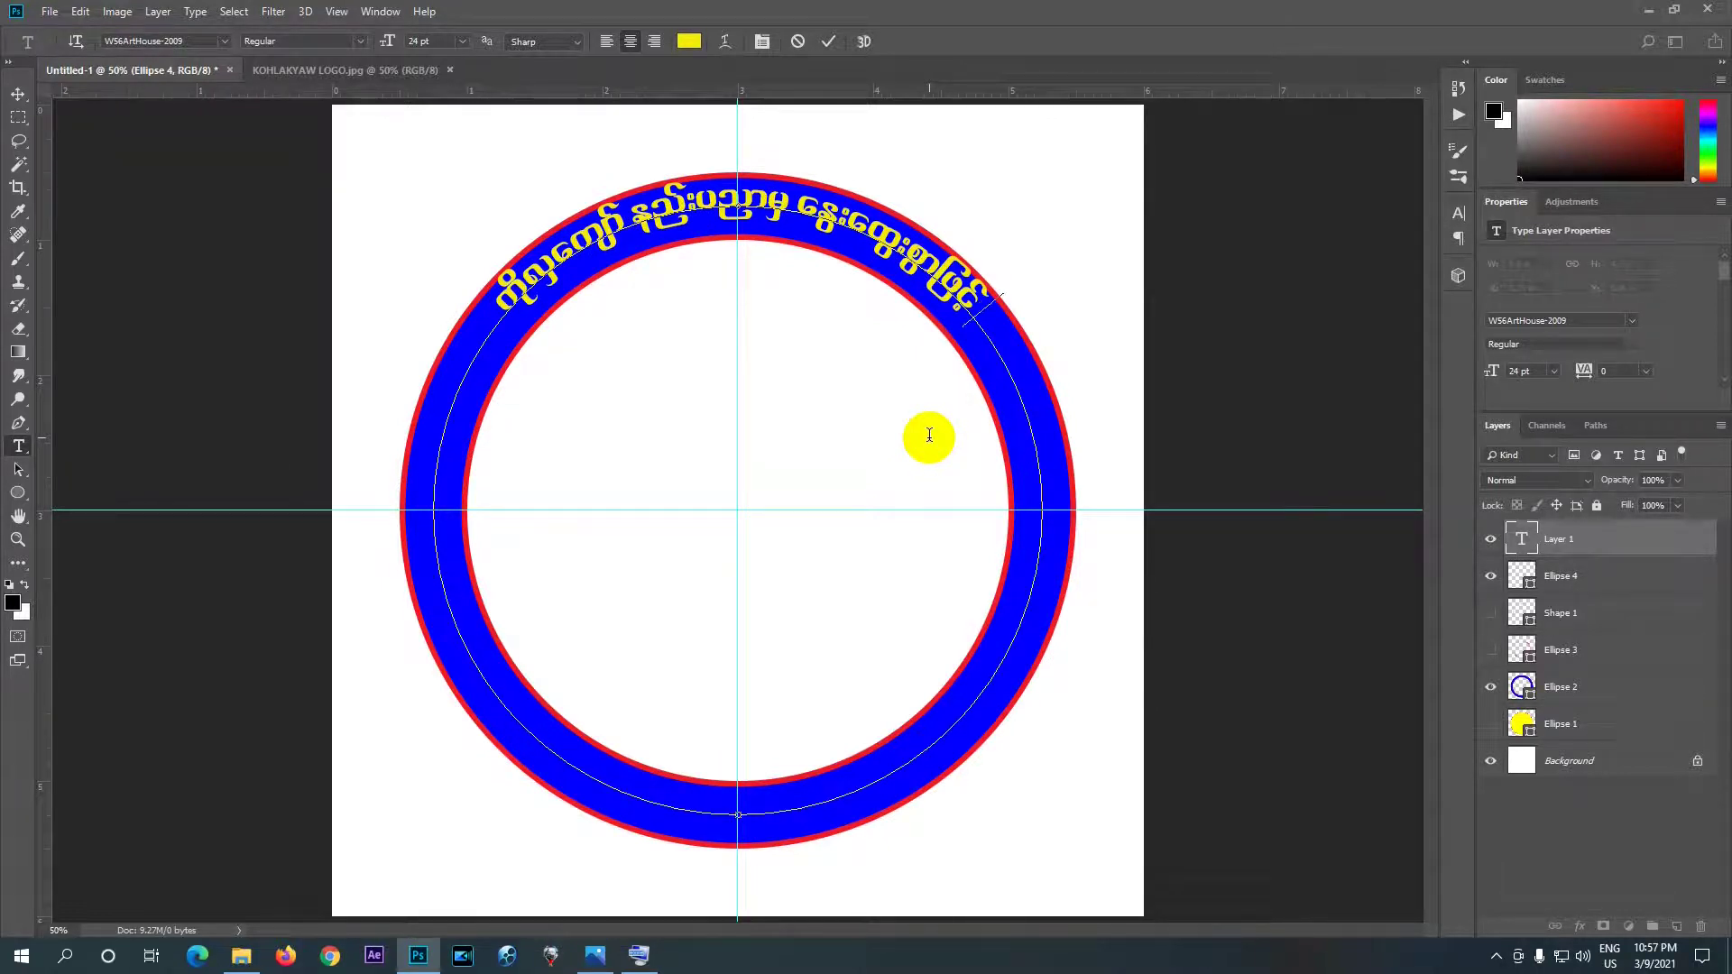
text( ju)
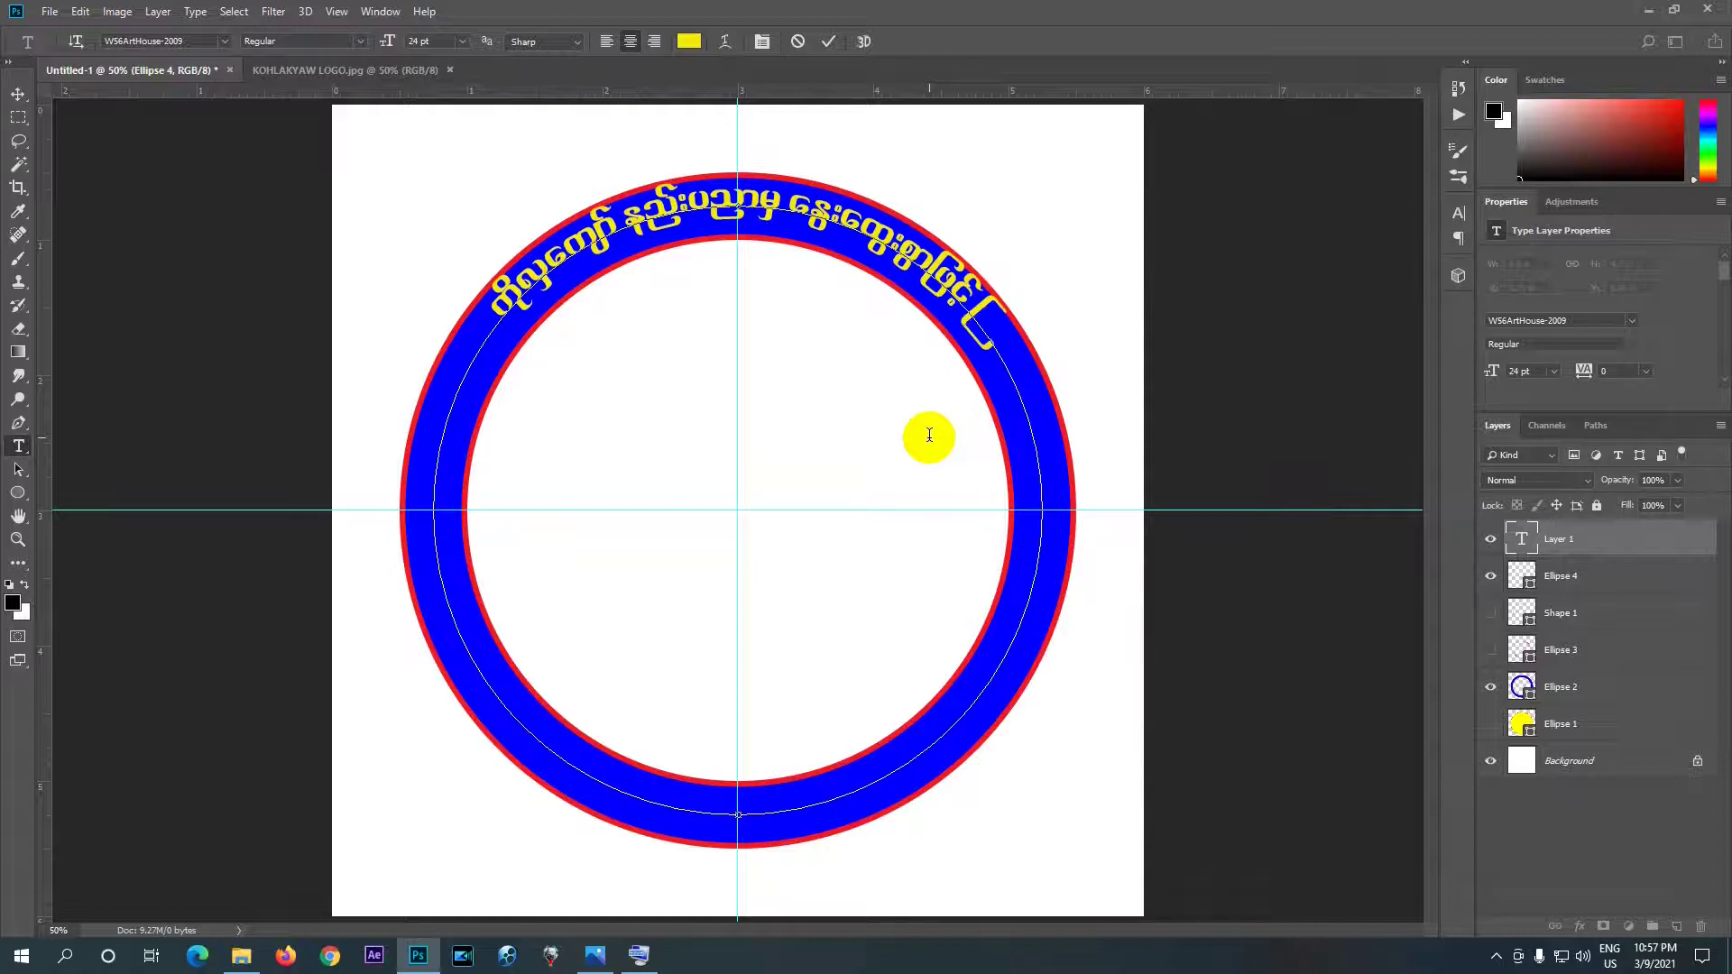
text(d)
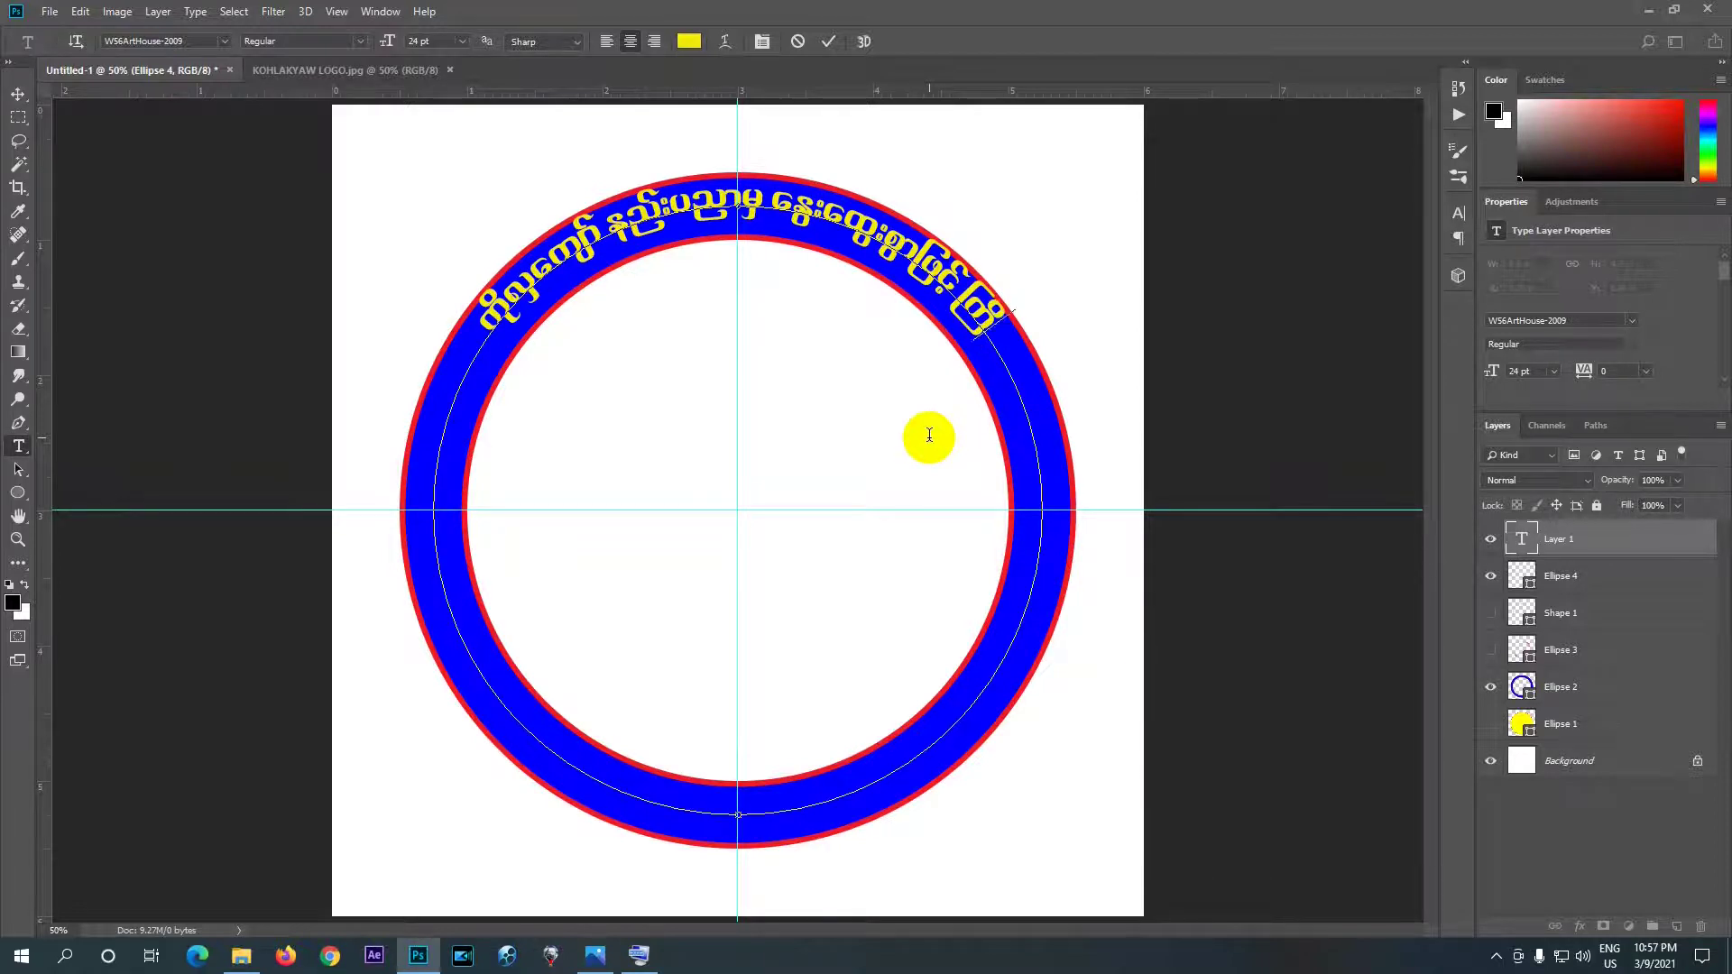
text(k)
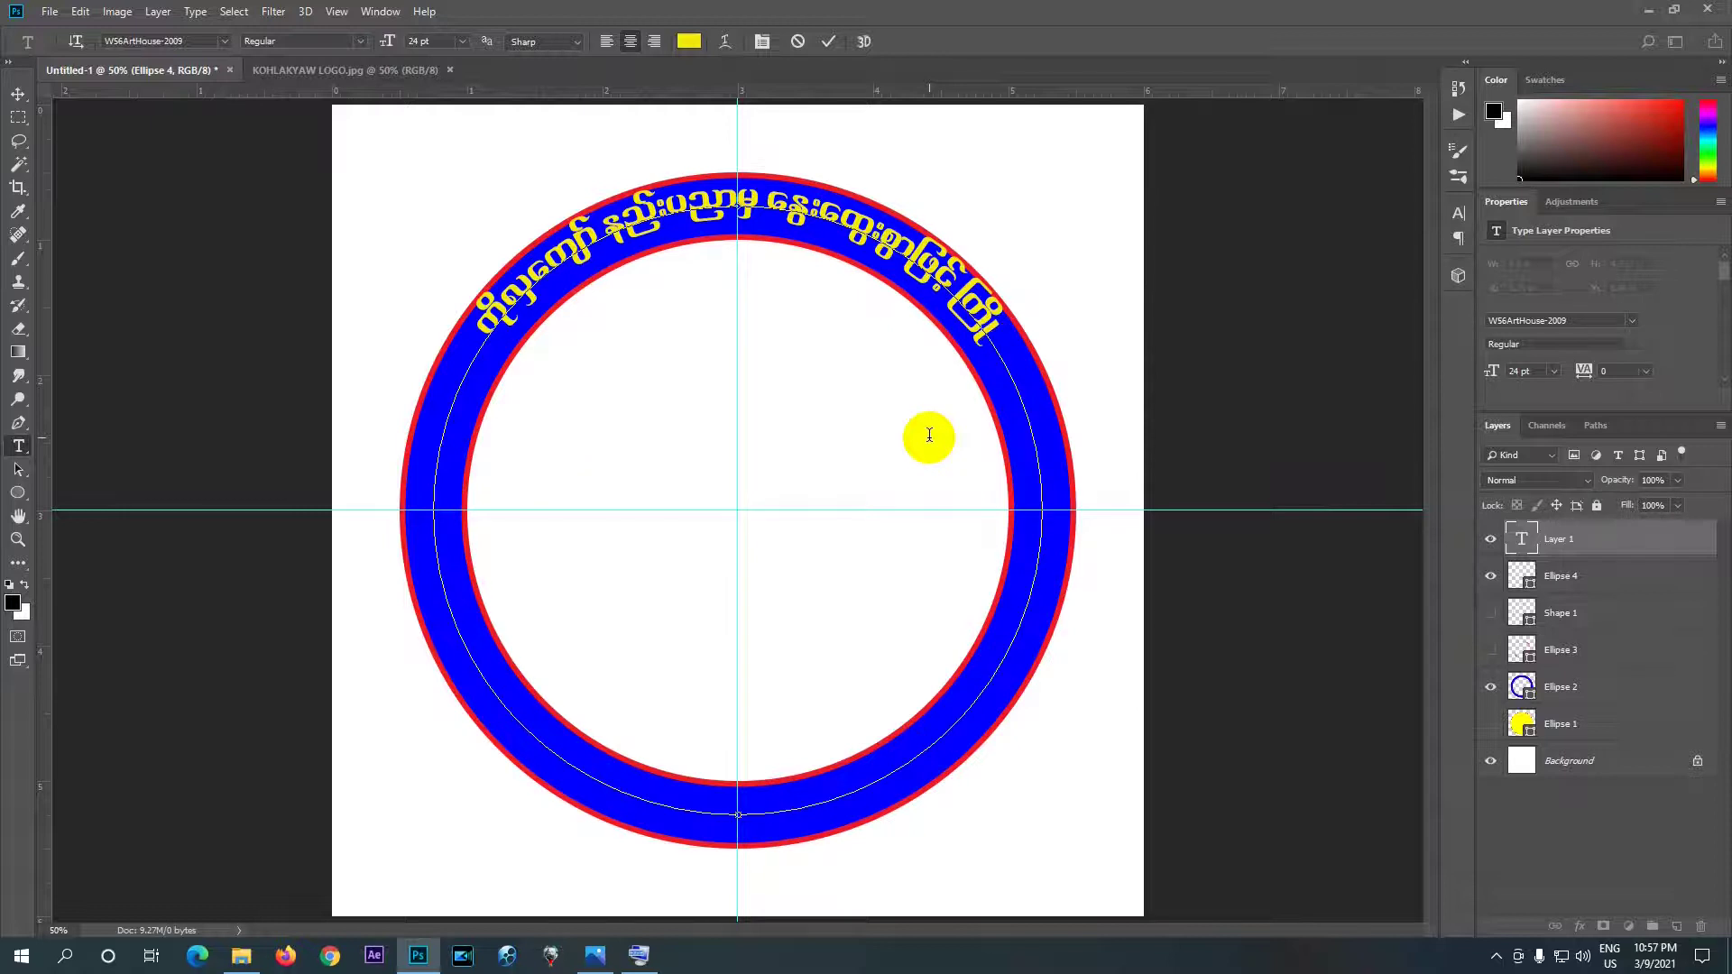
text(;pdk)
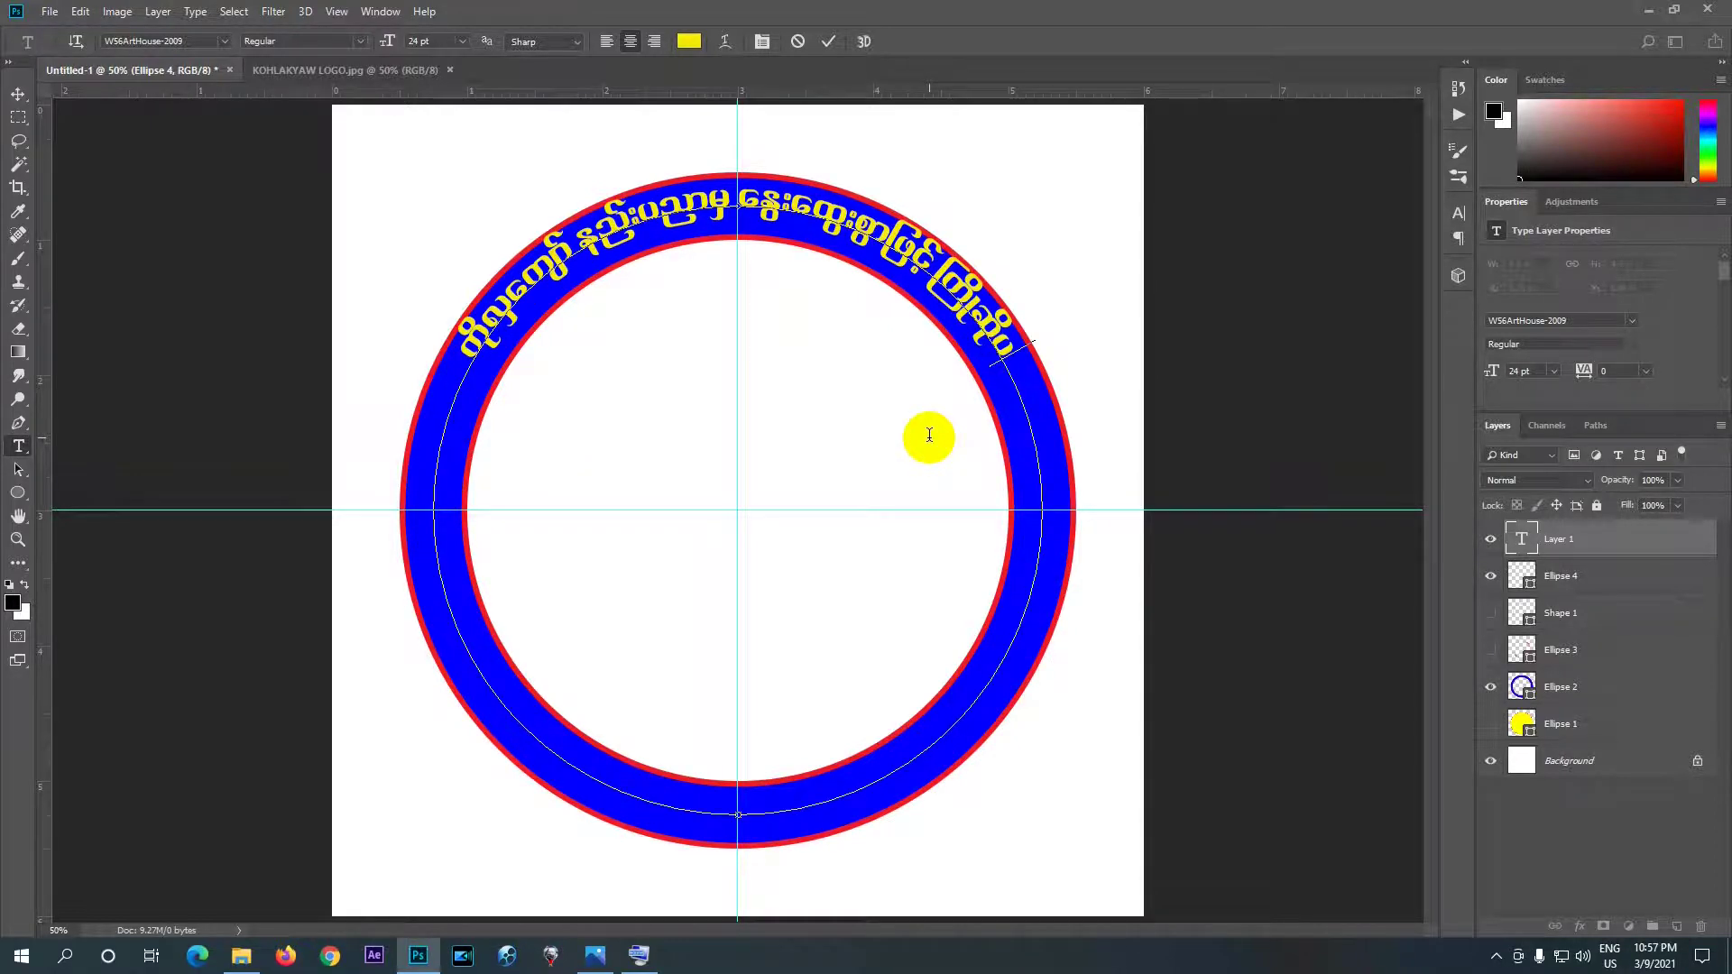
text(g)
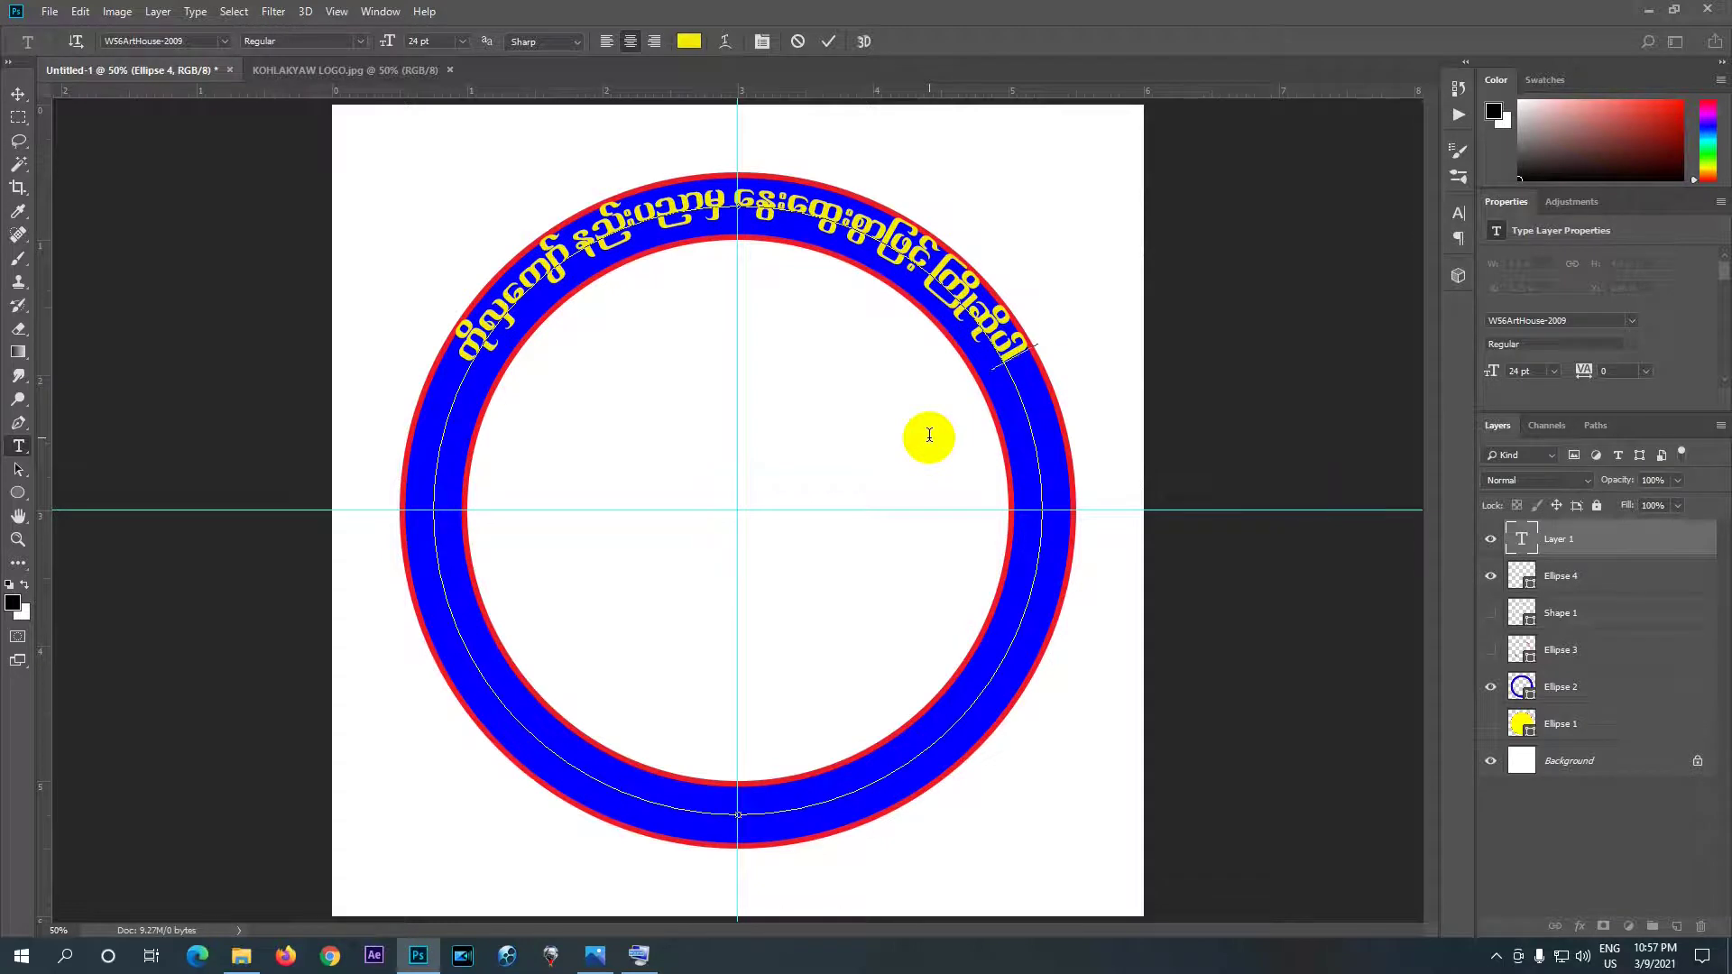
text(f)
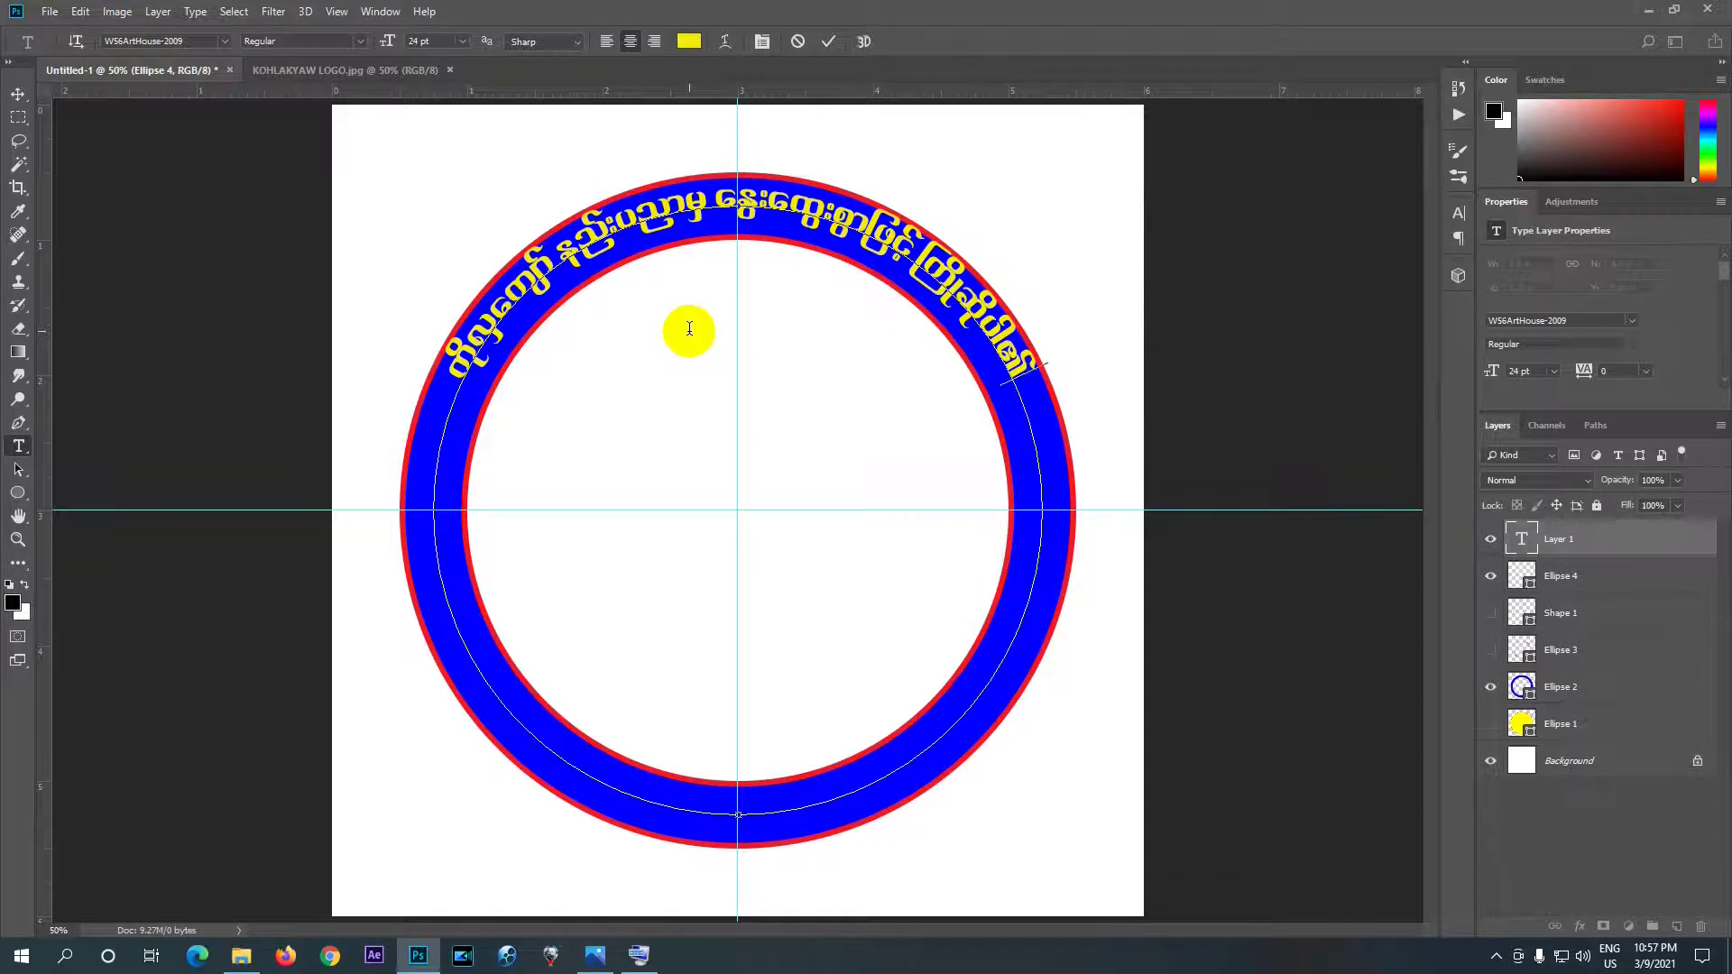
- Scale the curved Myanmar text to 122% vertical and 158% horizontal, then commit
click(1024, 381)
drag(1024, 381, 496, 380)
click(762, 42)
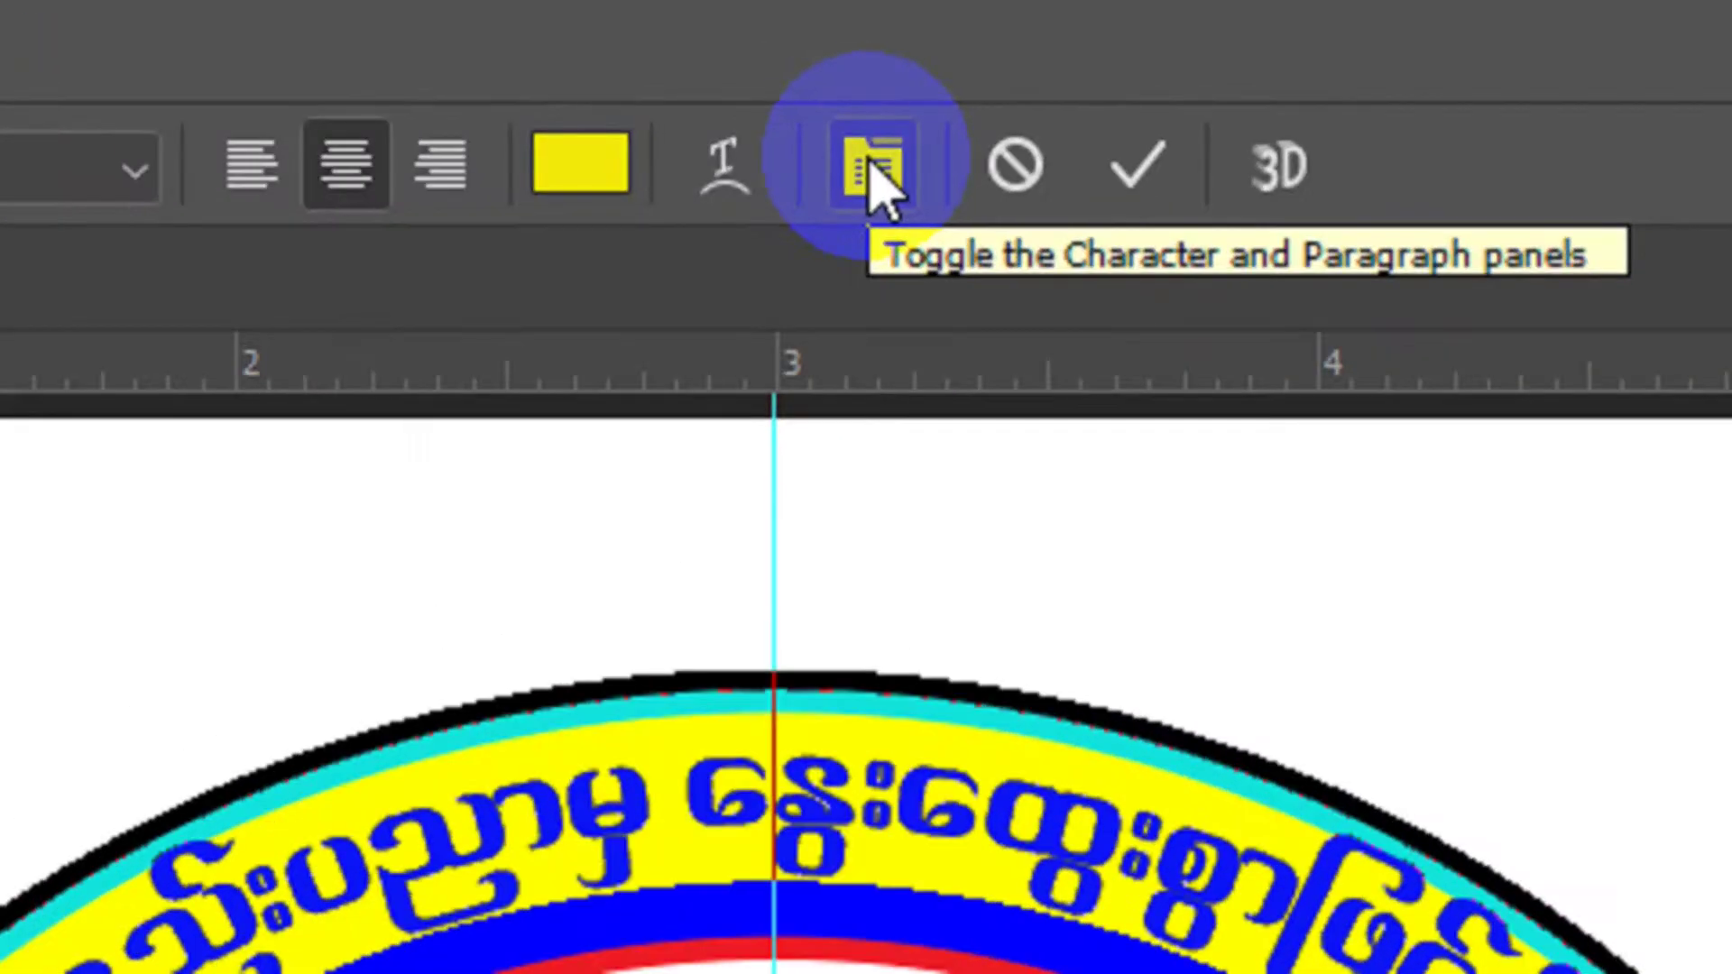
click(872, 171)
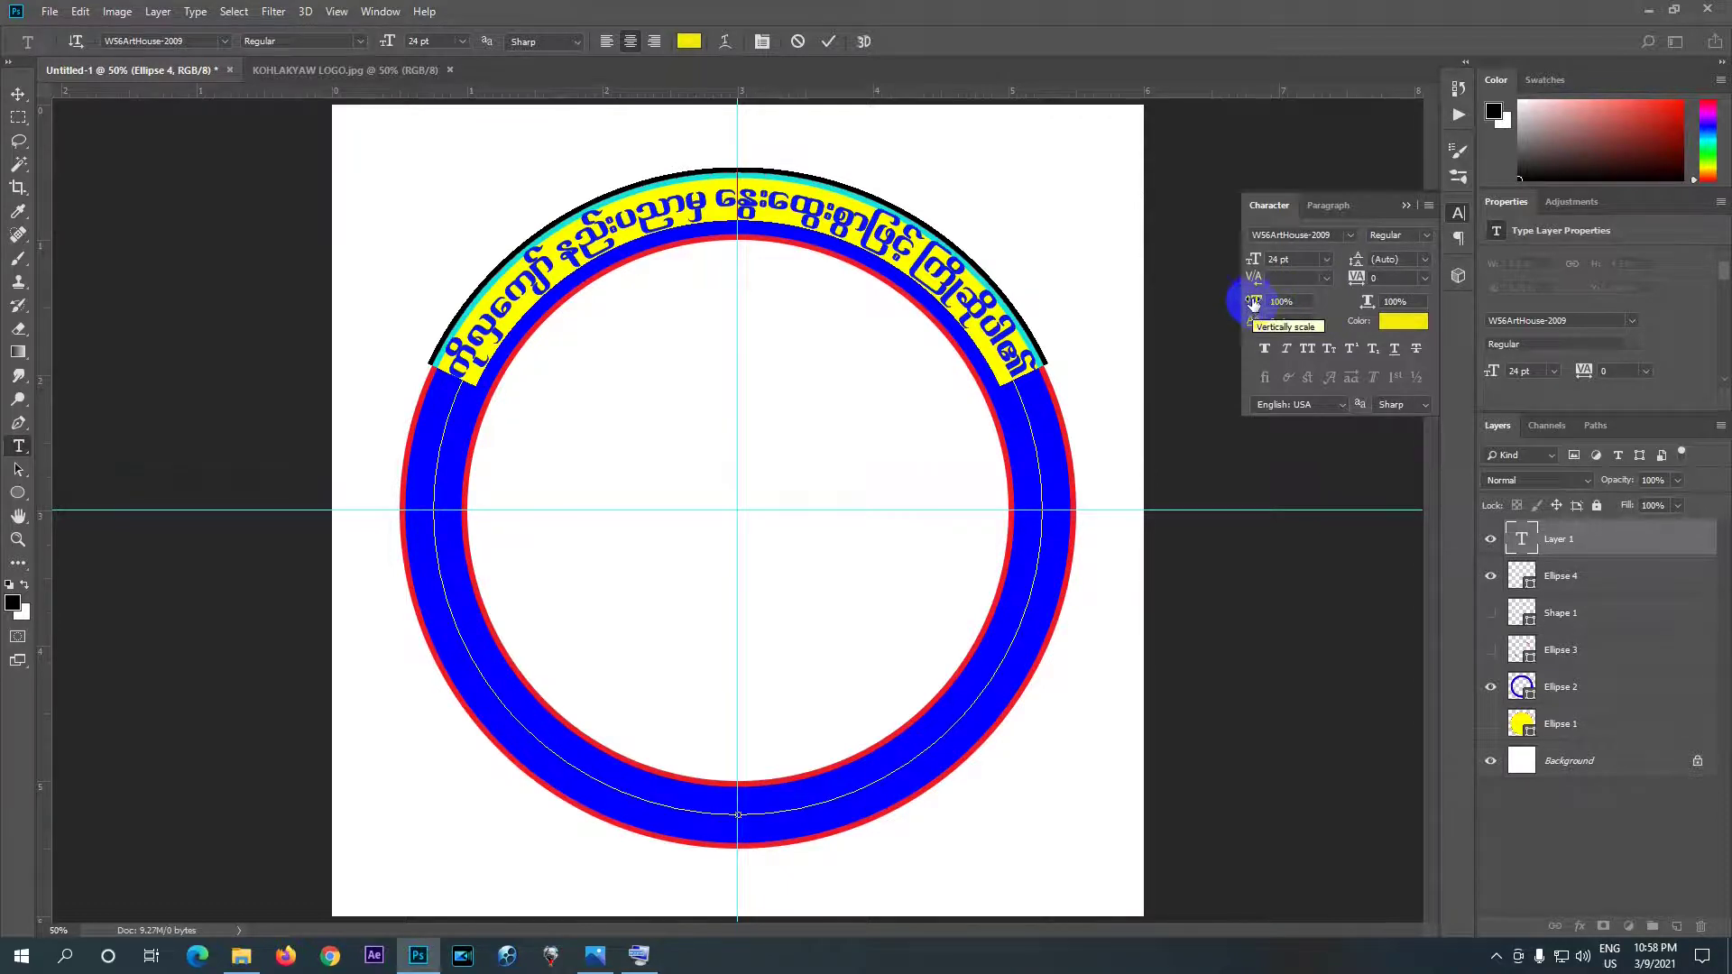
drag(1254, 310, 1275, 308)
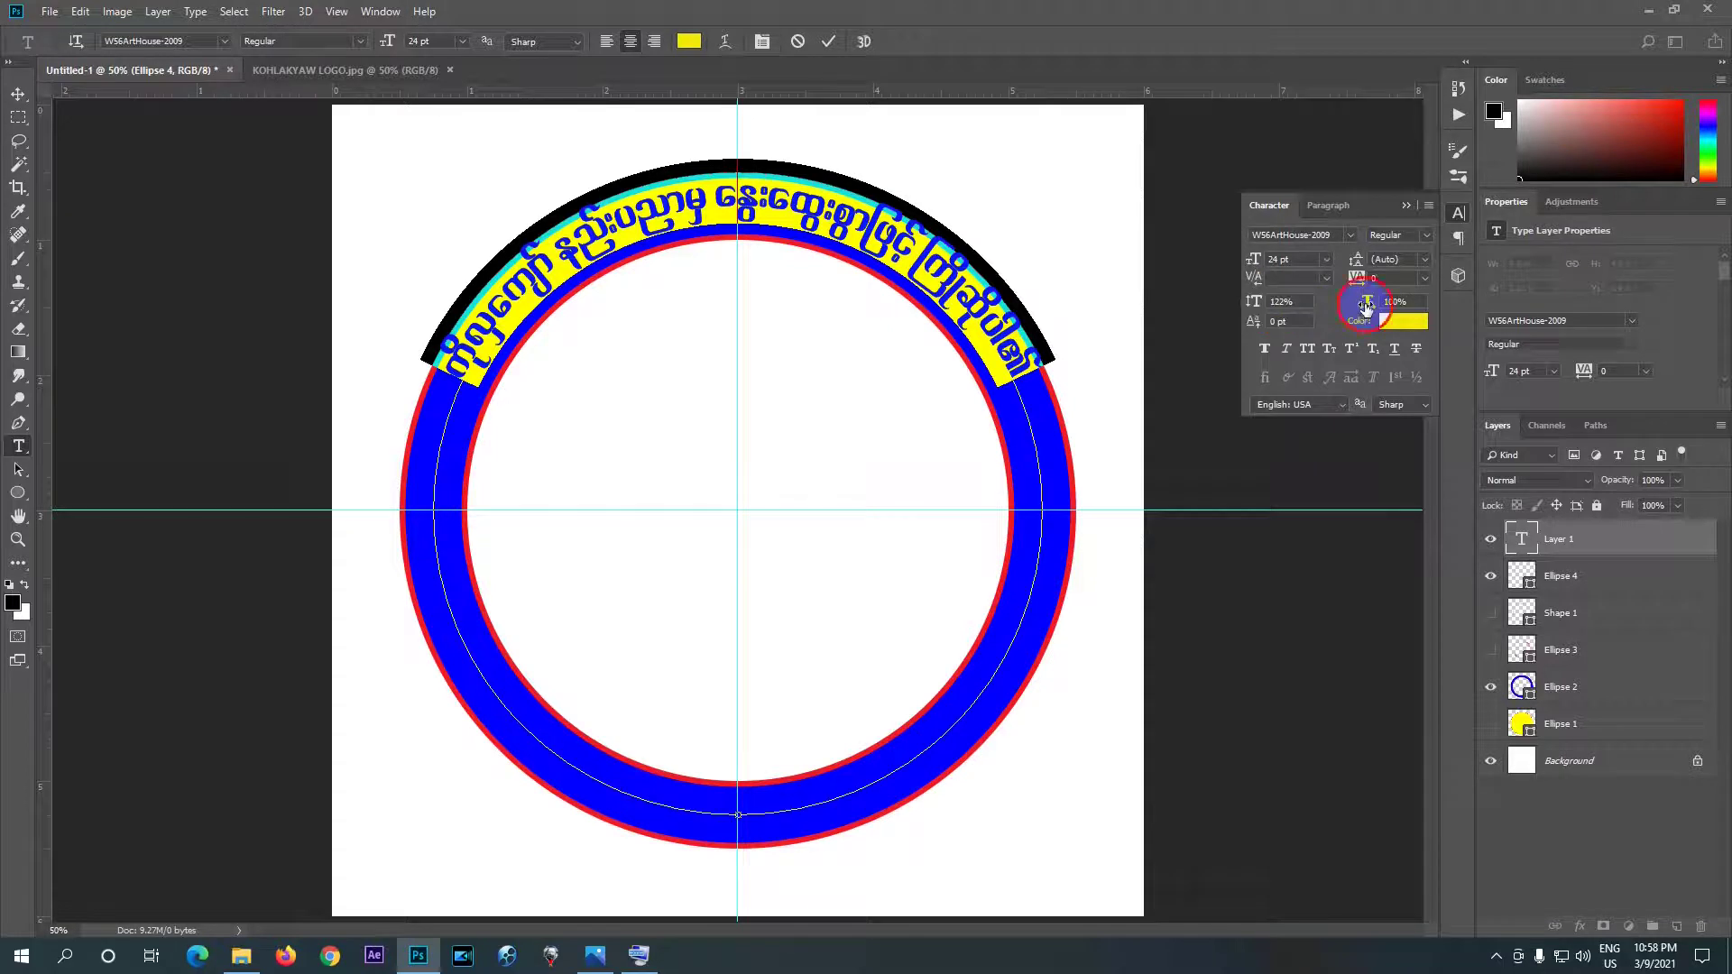
drag(1366, 305, 1413, 318)
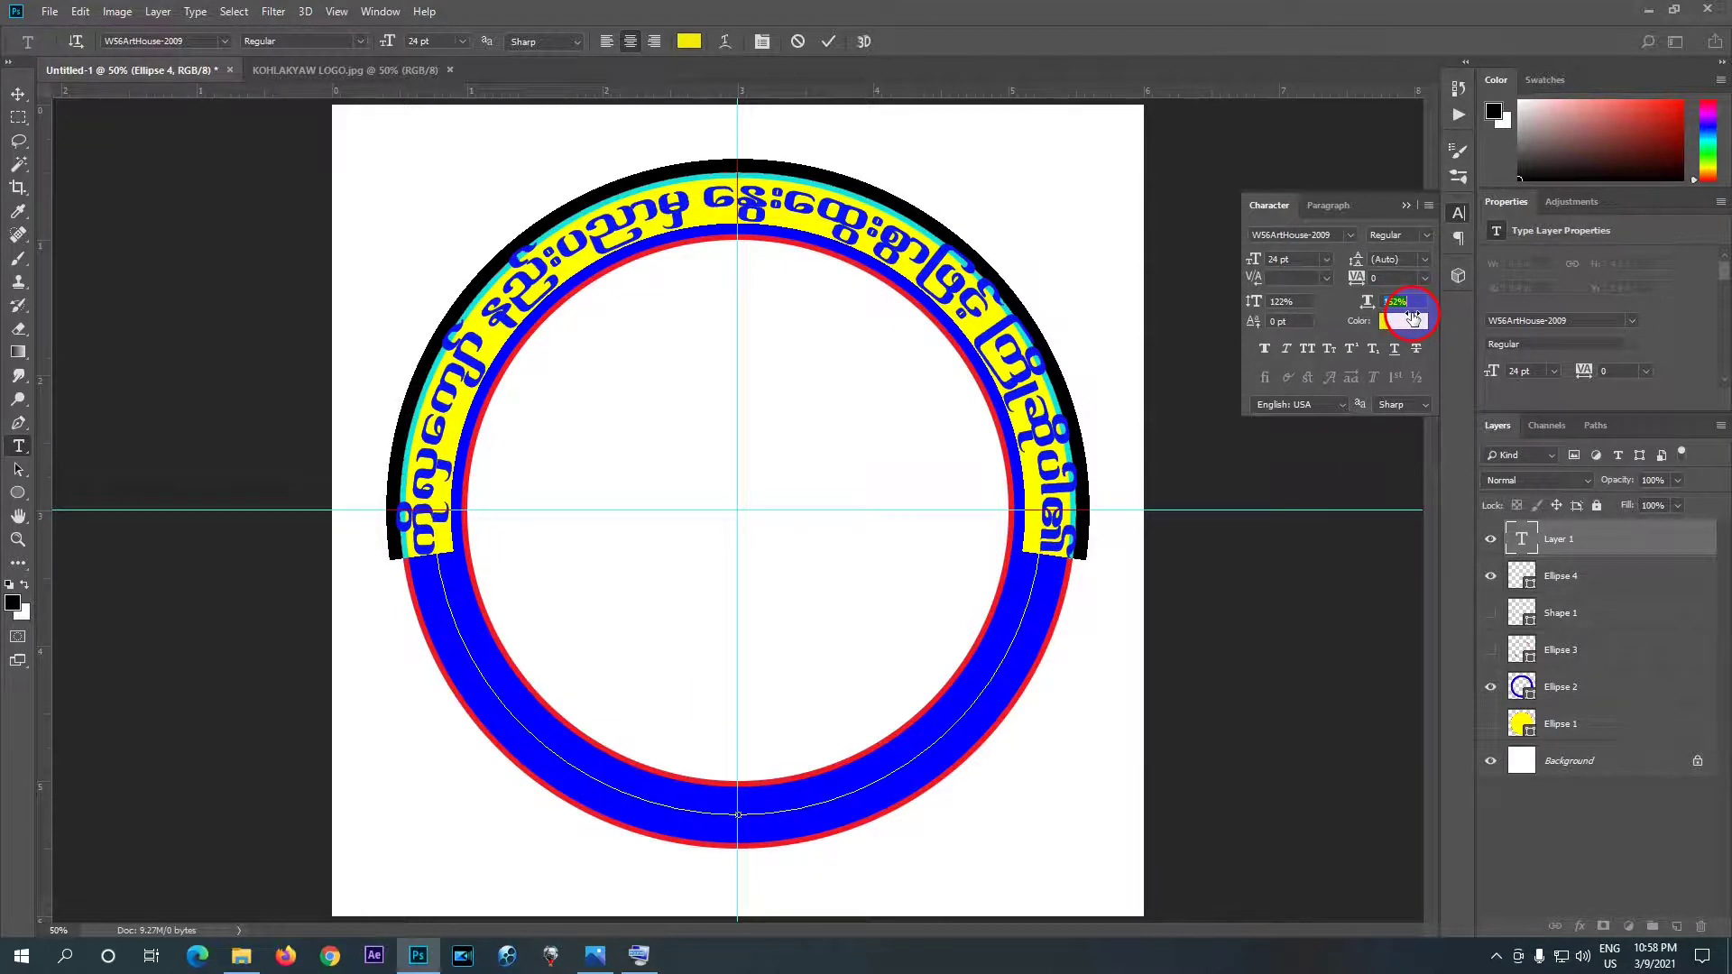
drag(1413, 318, 1420, 318)
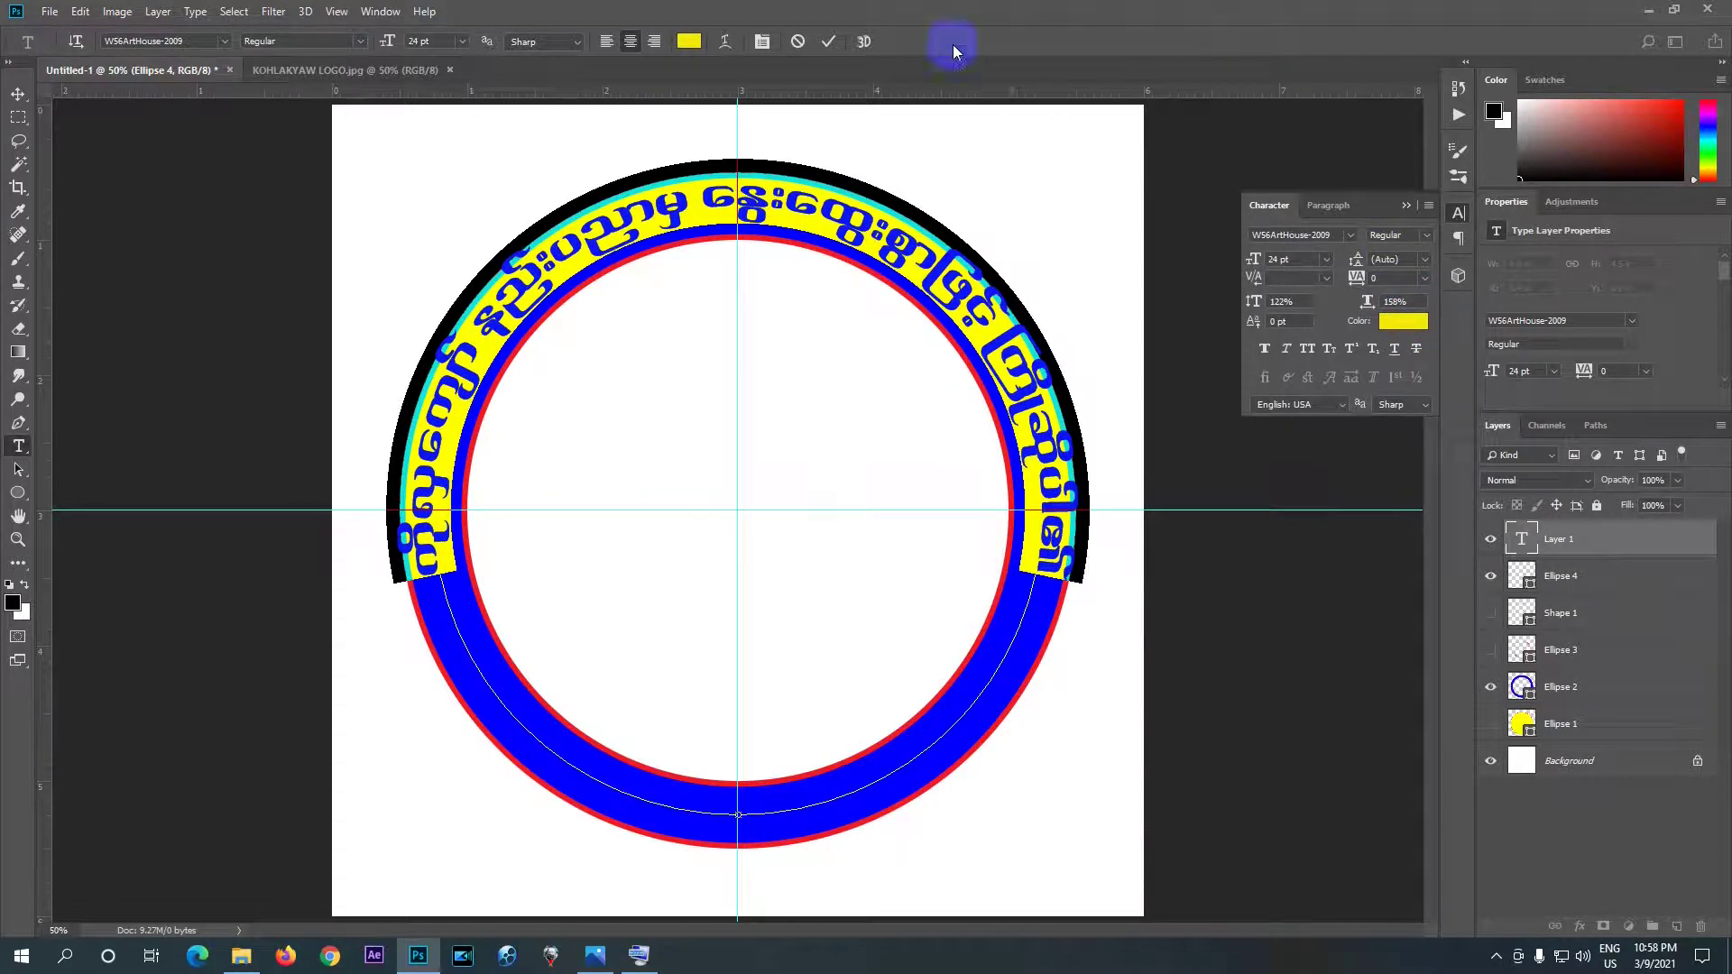
click(827, 42)
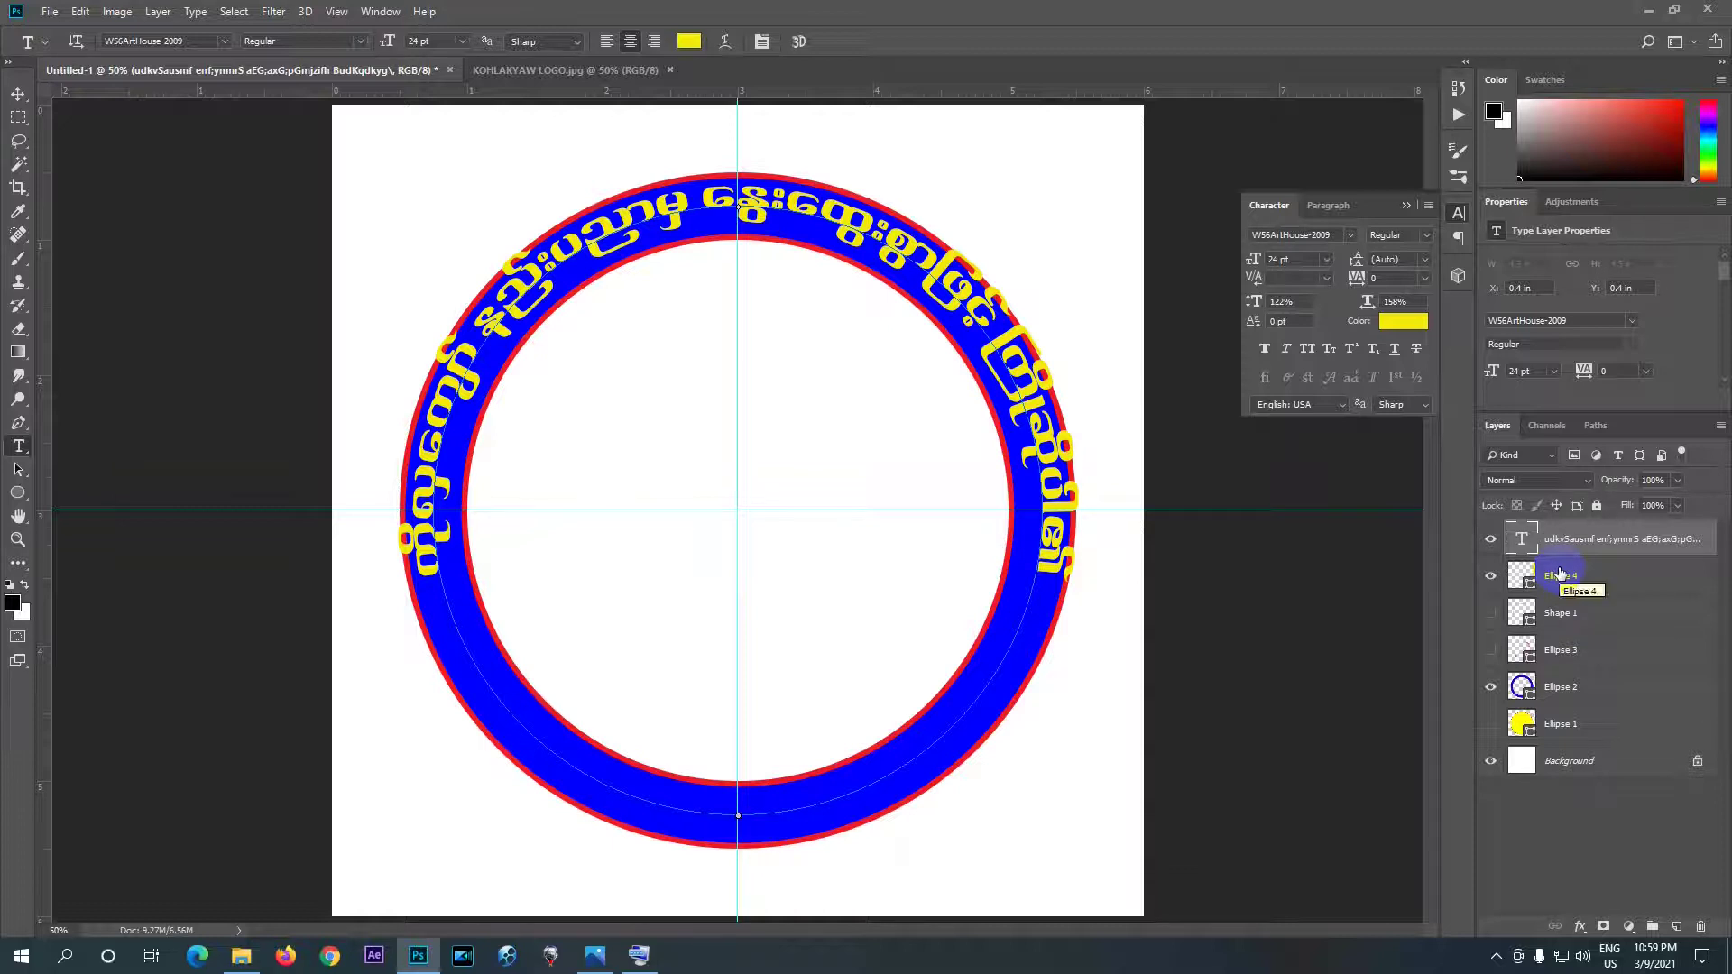
- Narrow the circular text inward from its left and right sides with free transform
key(ctrl+t)
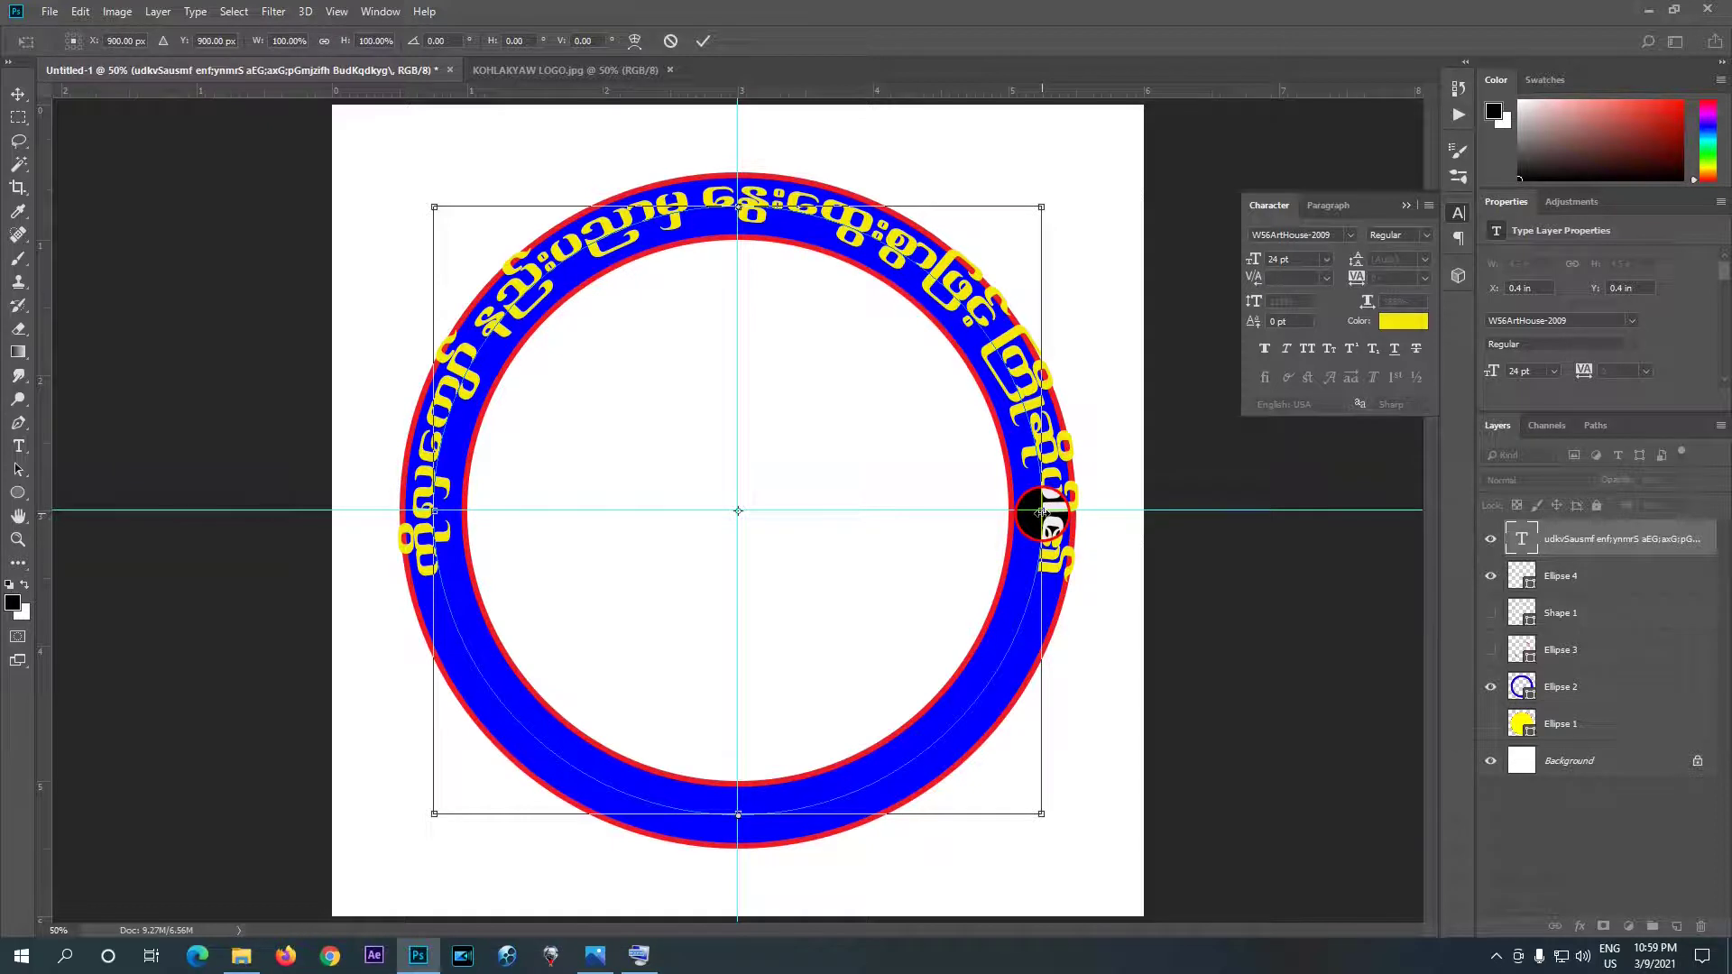
drag(1041, 512, 1036, 513)
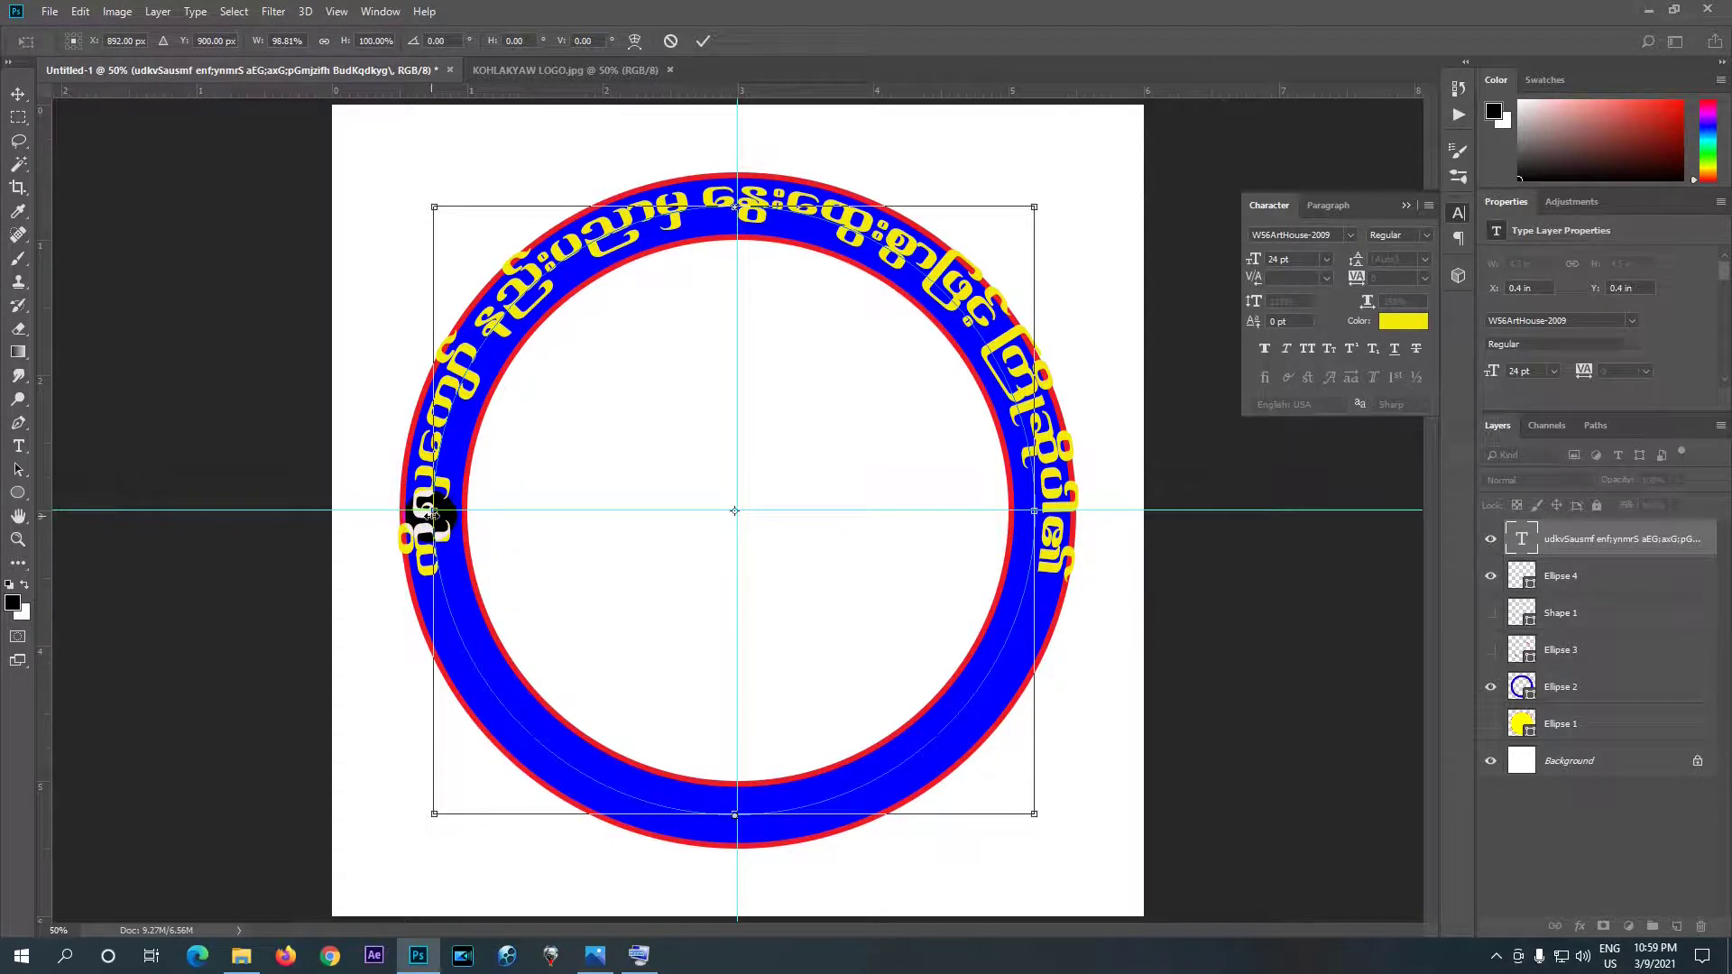
drag(436, 512, 447, 513)
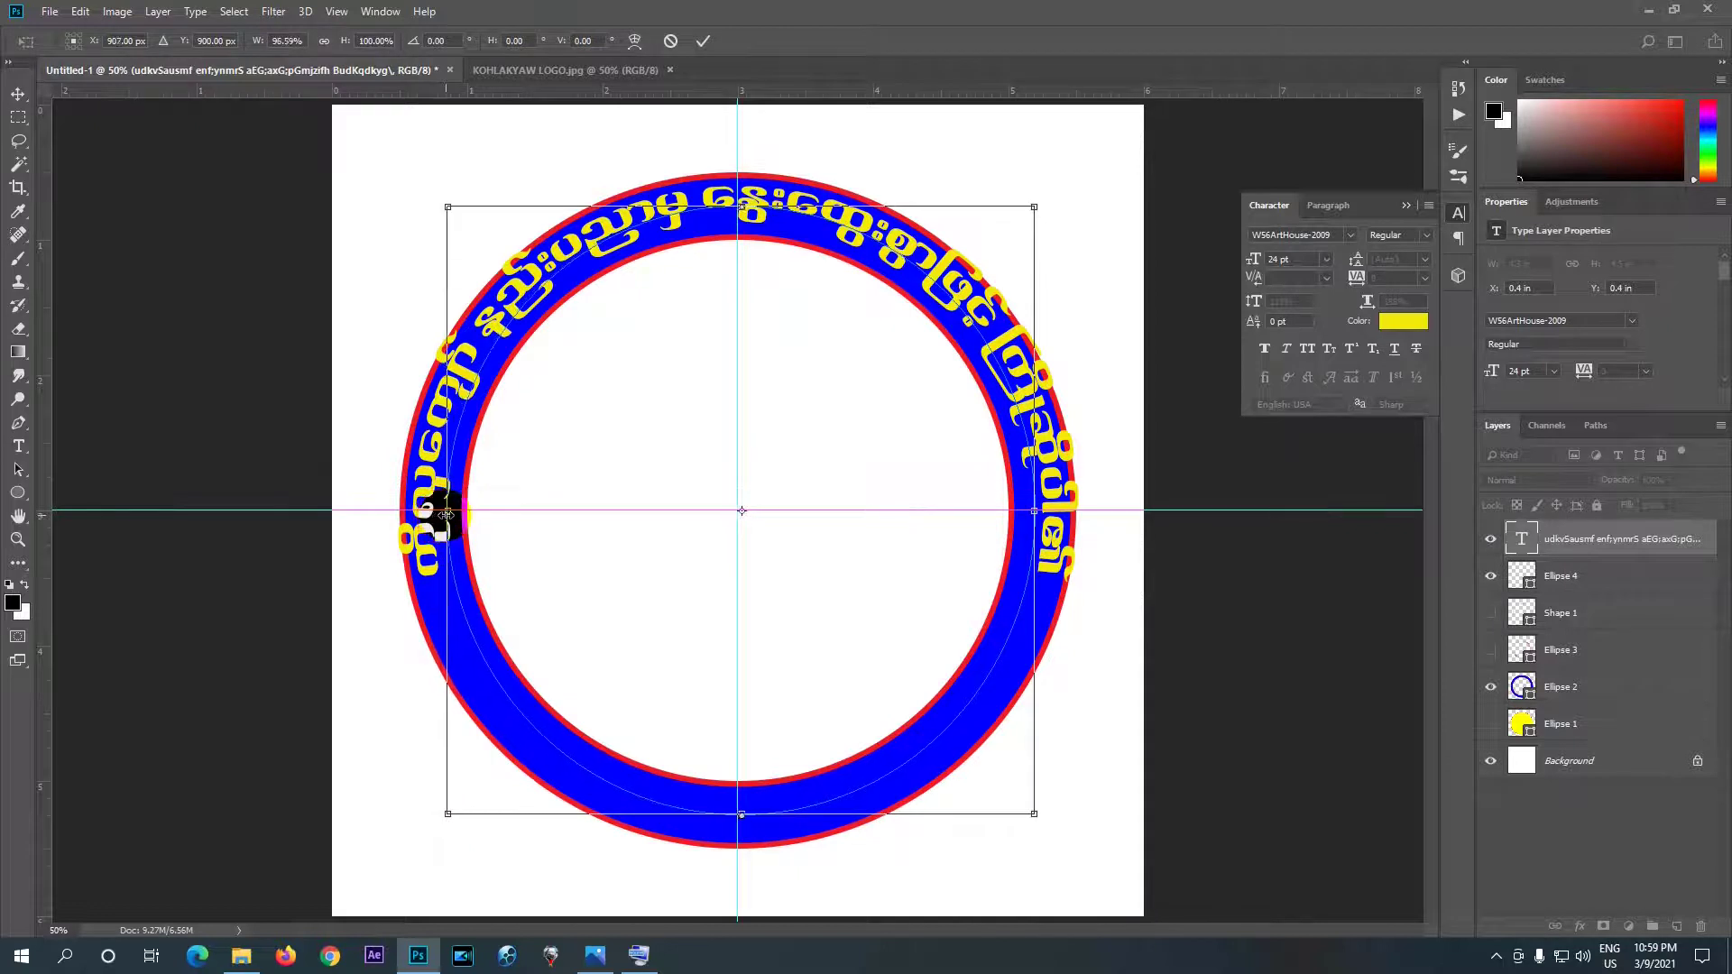
click(702, 42)
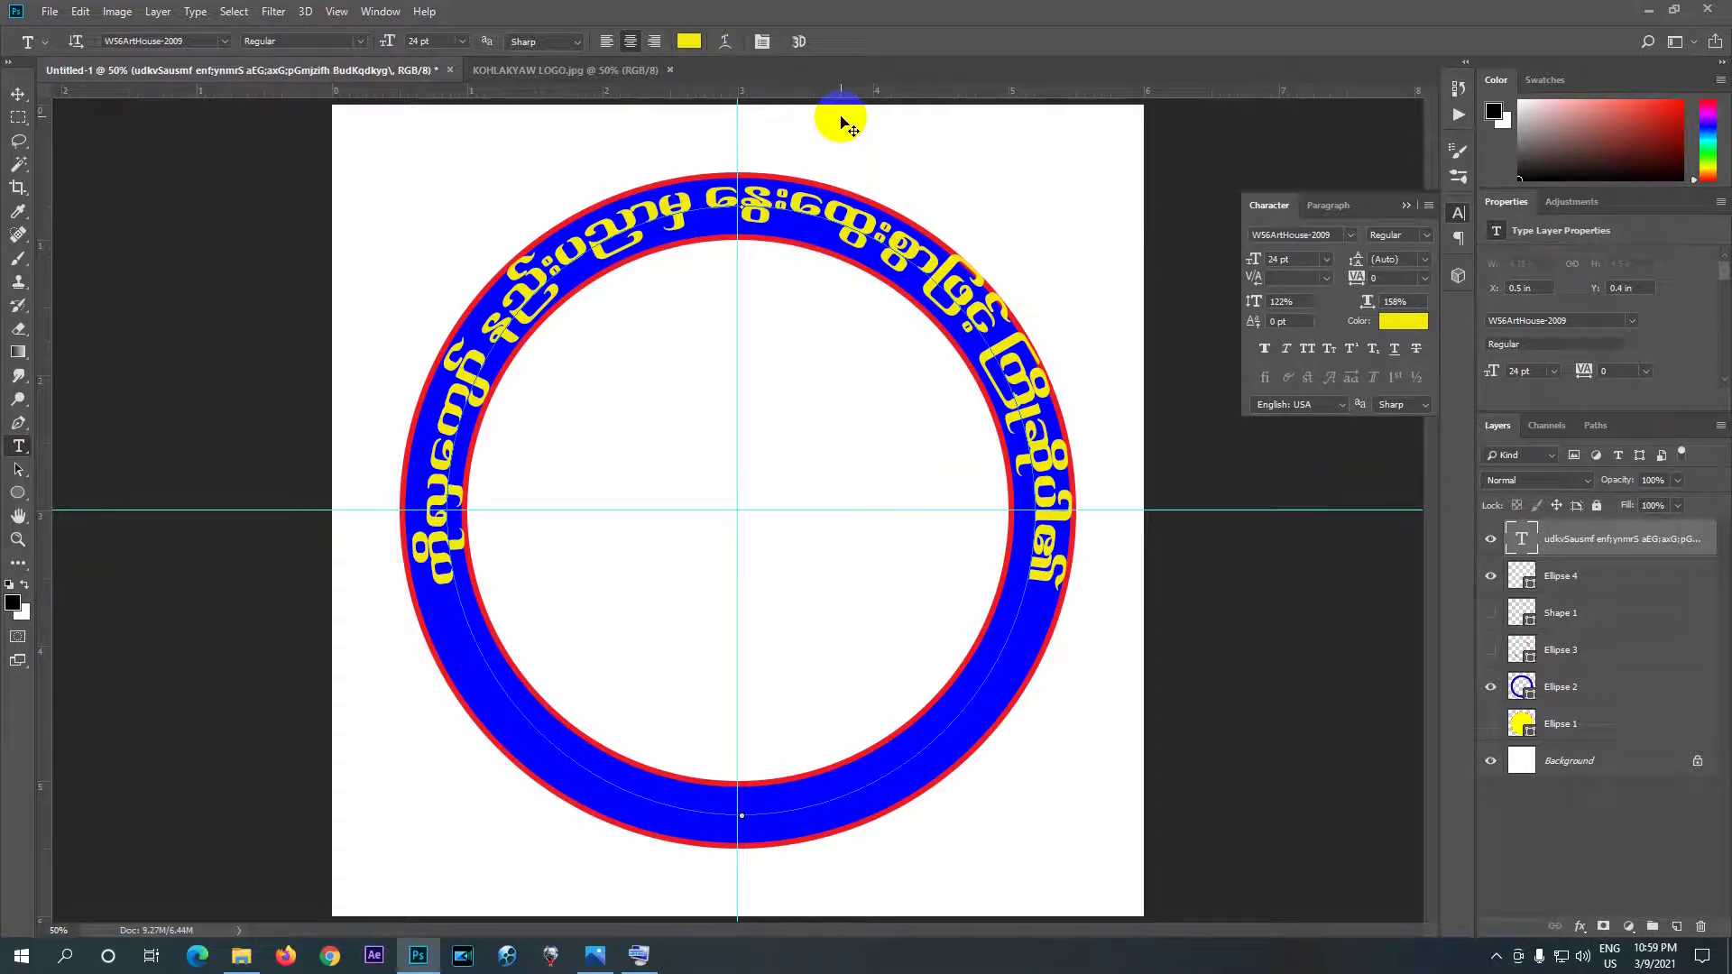
key(ctrl+t)
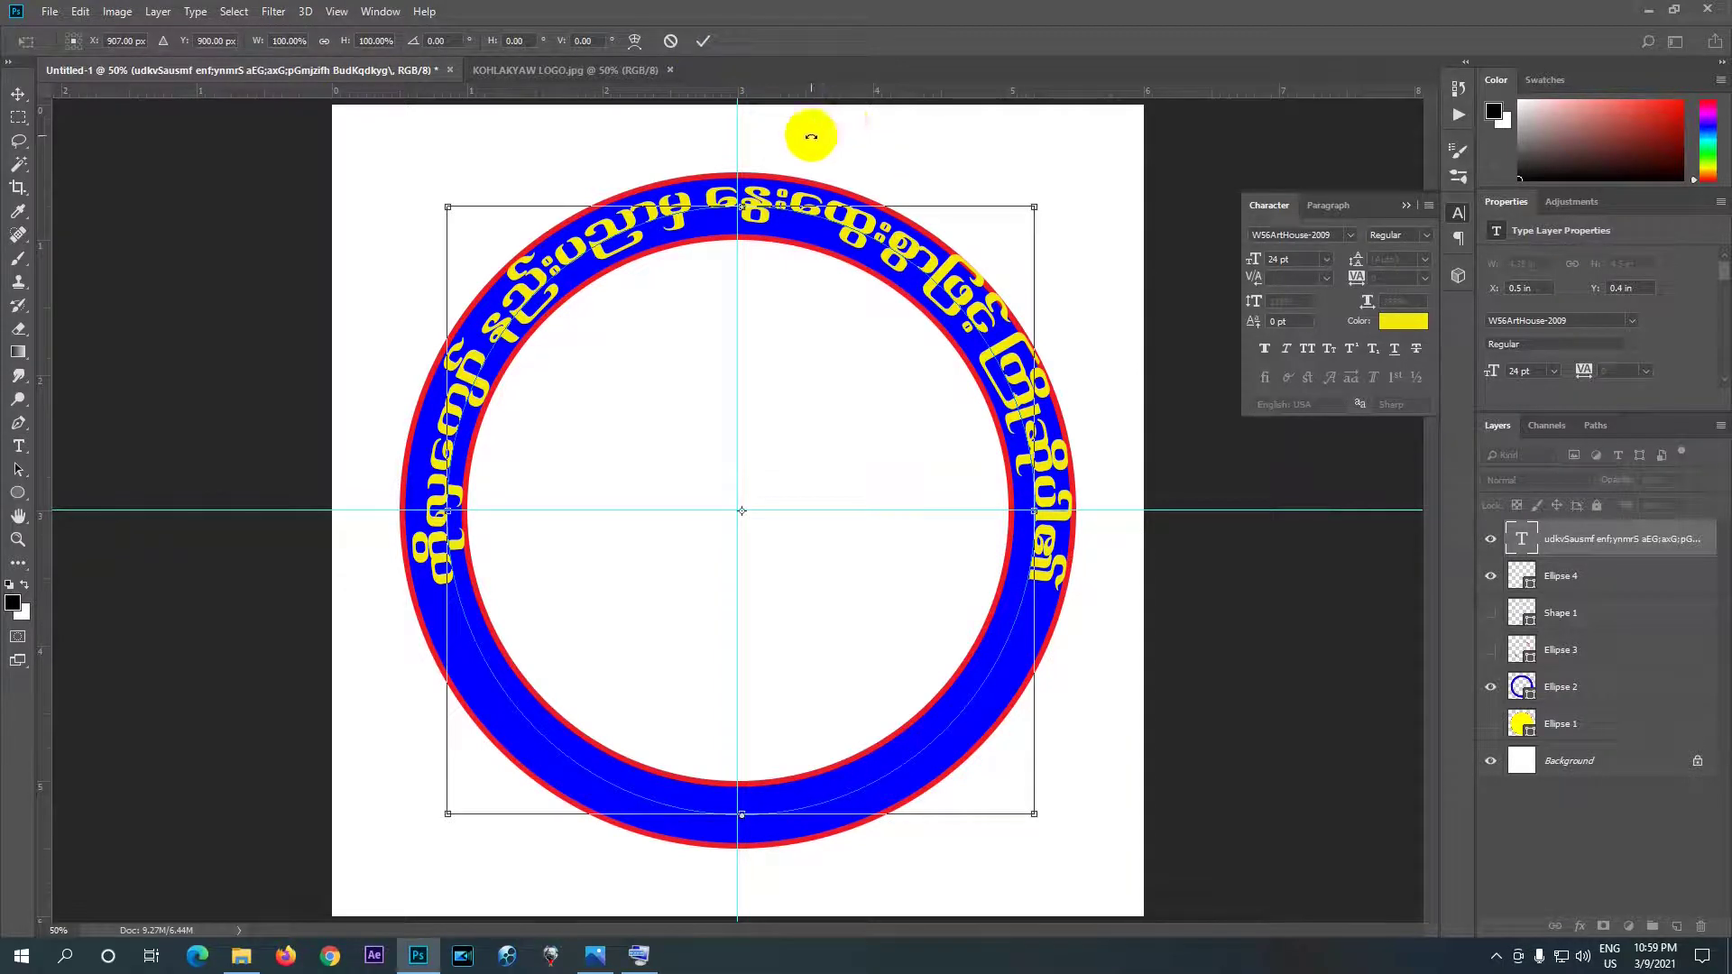
click(742, 210)
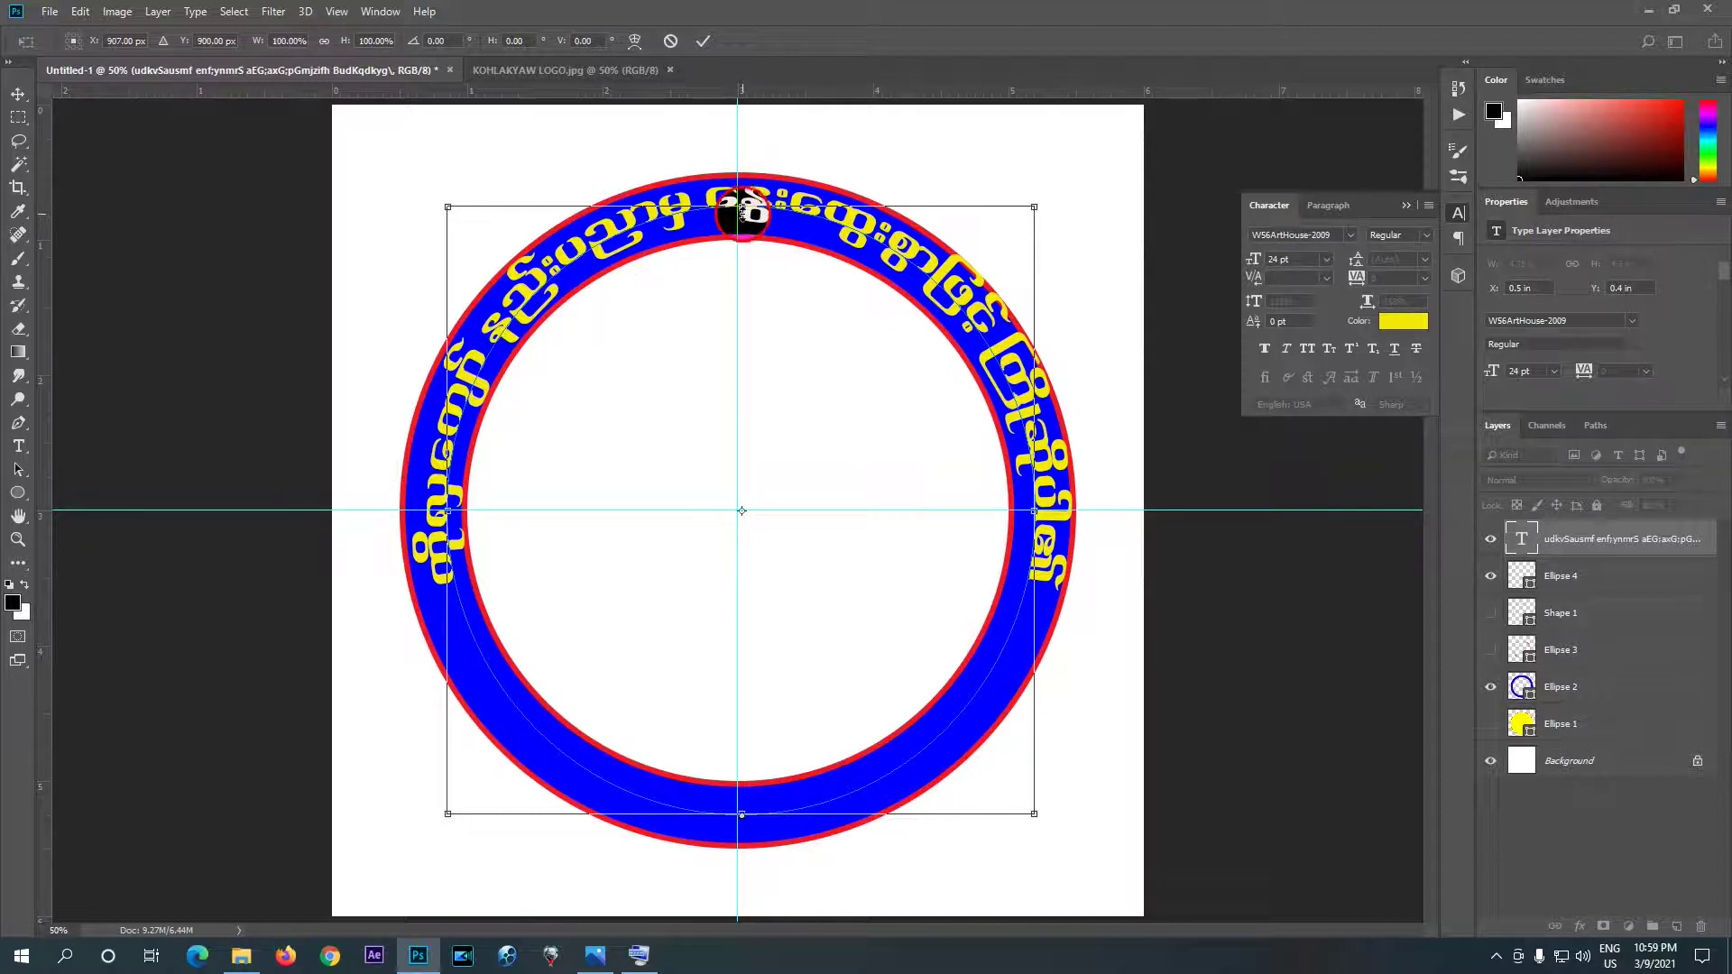
key(Return)
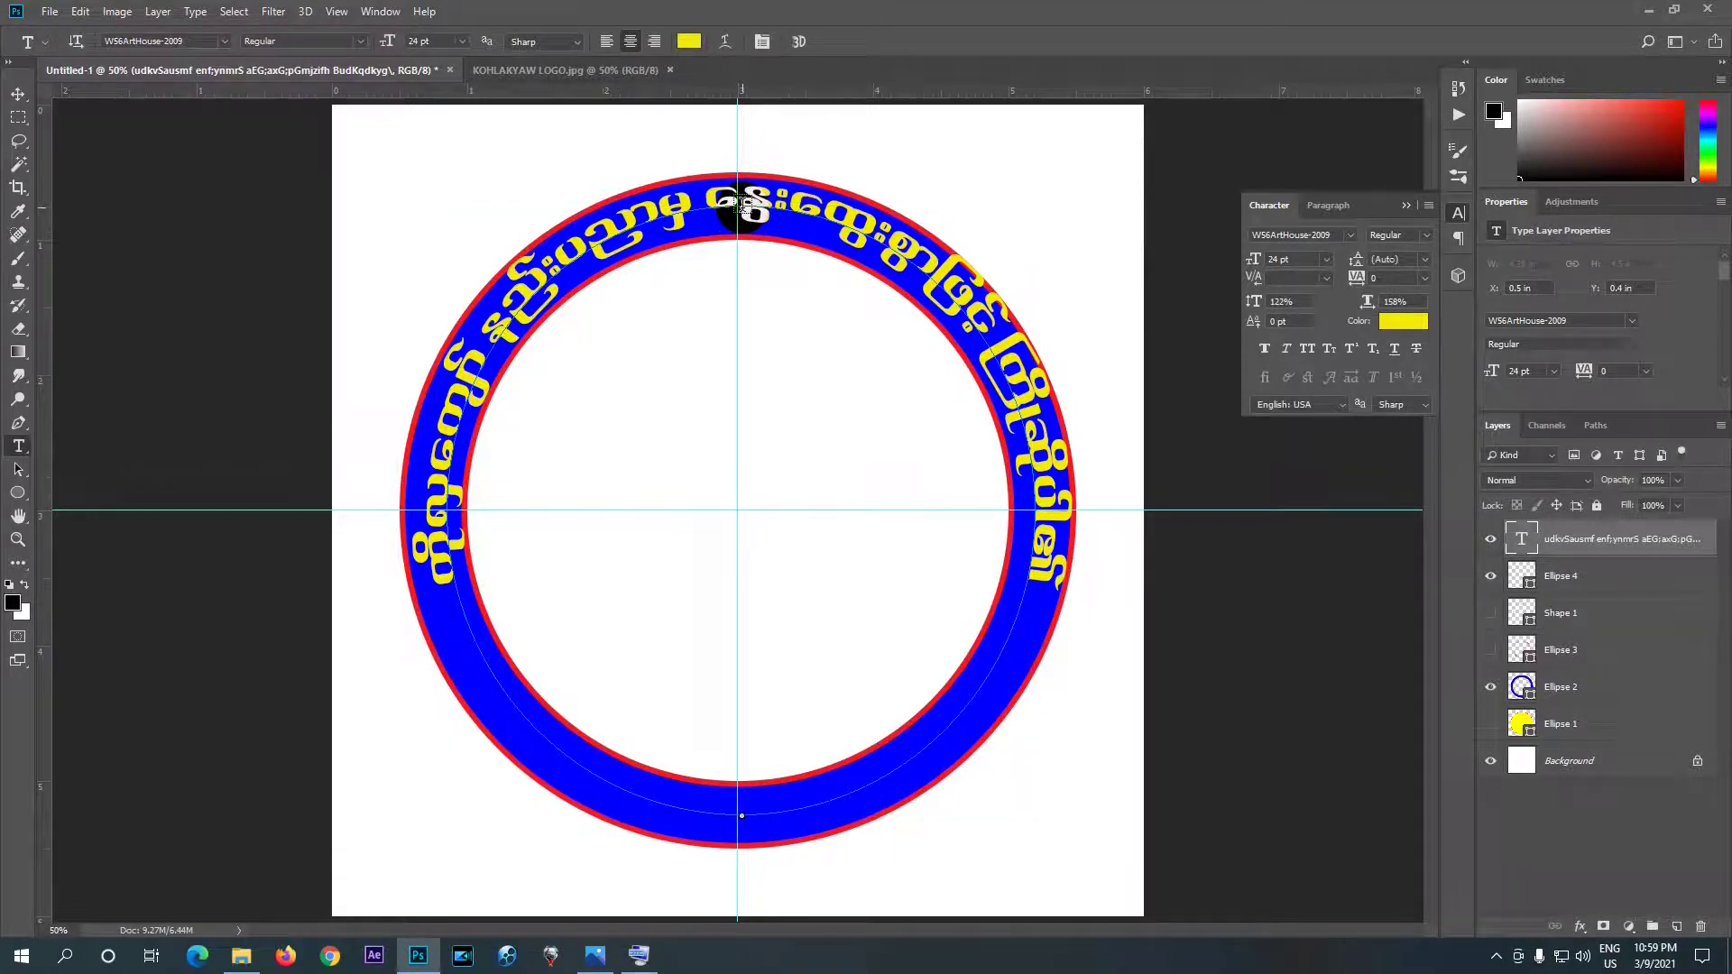
click(832, 194)
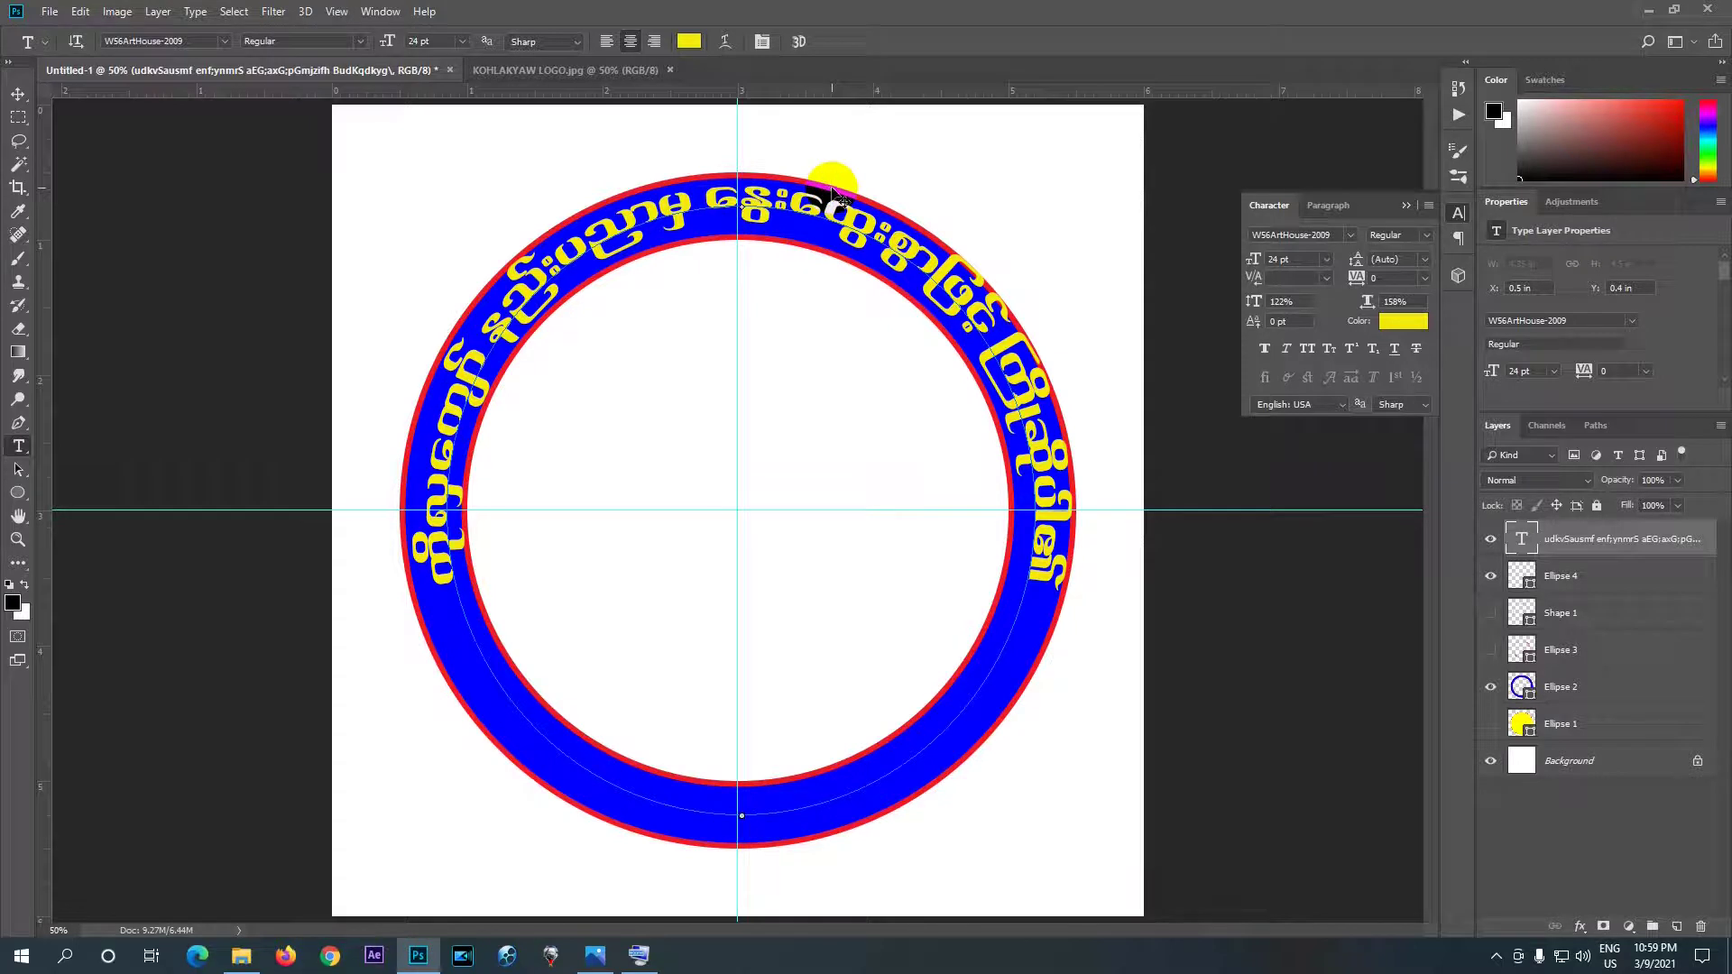
- Shorten the text from the top and trim its sides to 100.31% width, 97.93% height
key(ctrl+t)
click(740, 207)
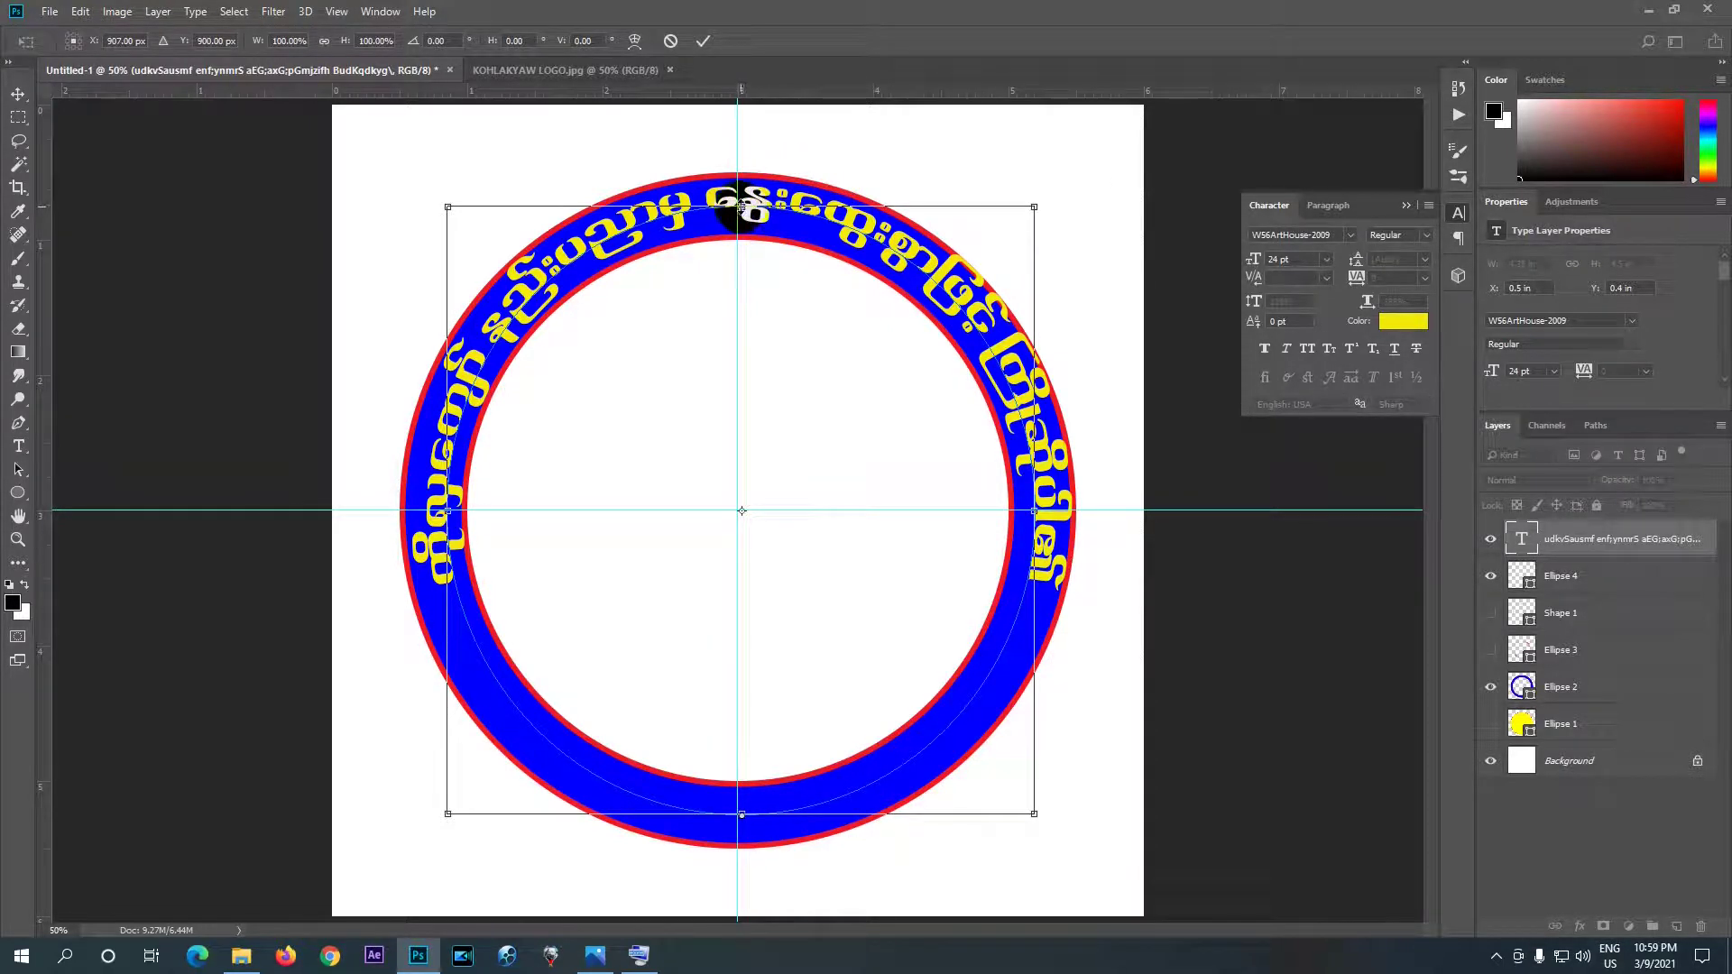
click(739, 208)
drag(740, 207, 742, 219)
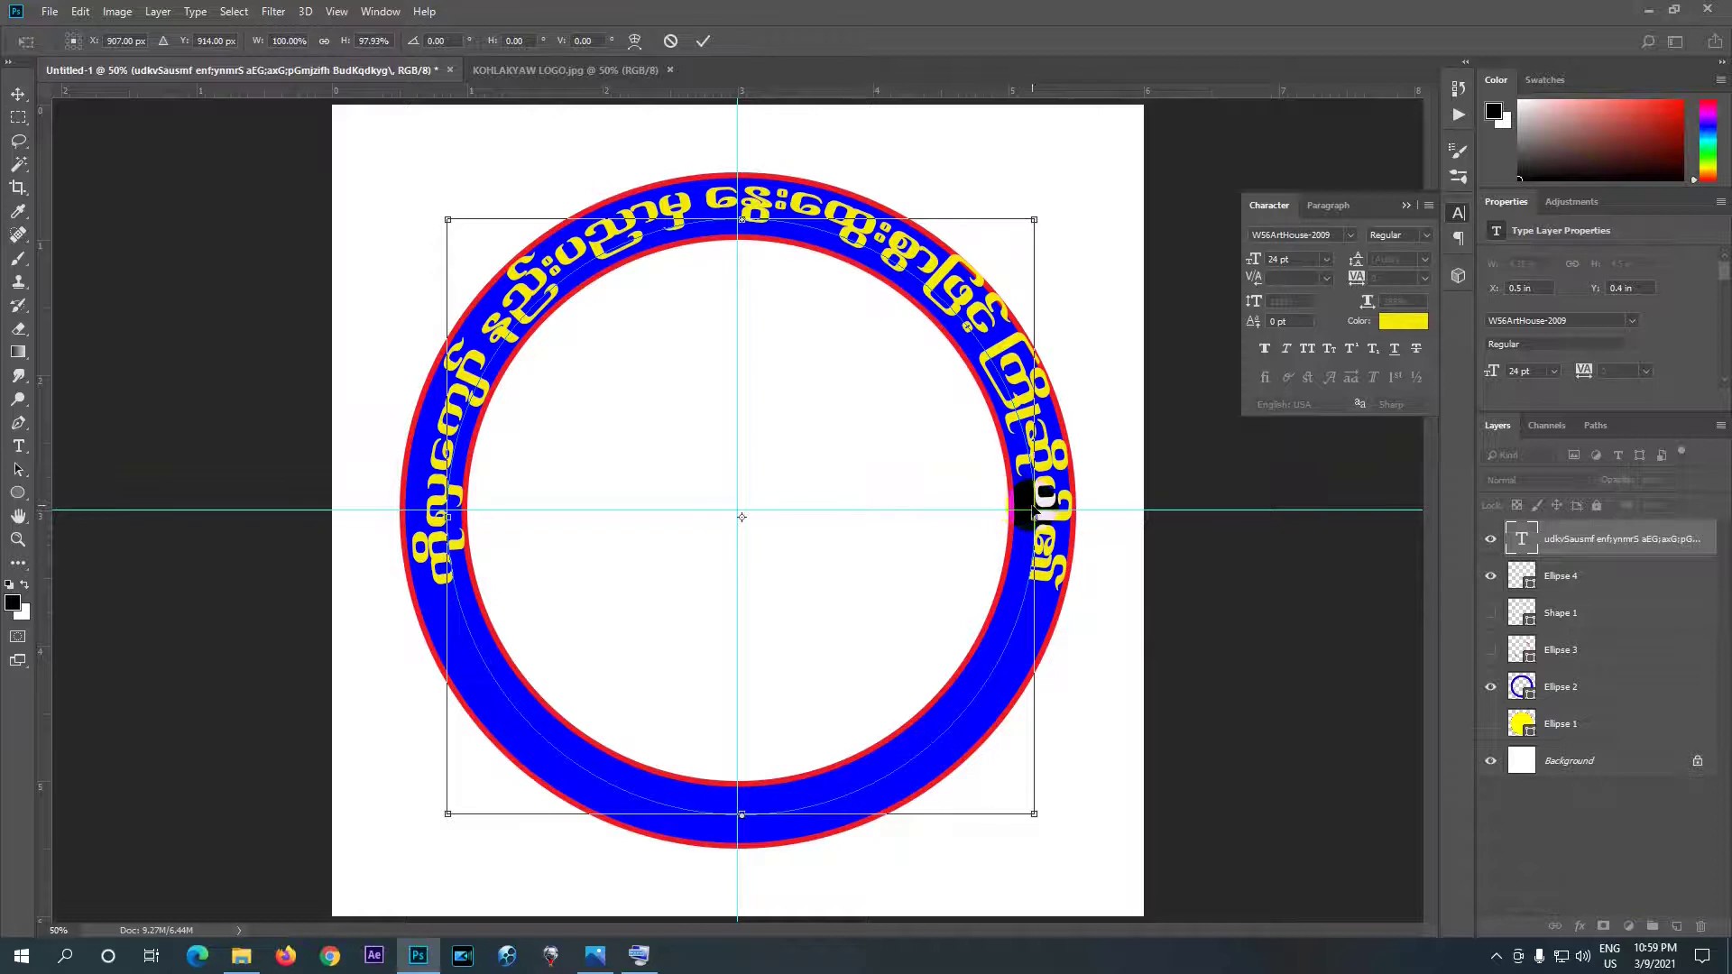
drag(1037, 516, 1034, 516)
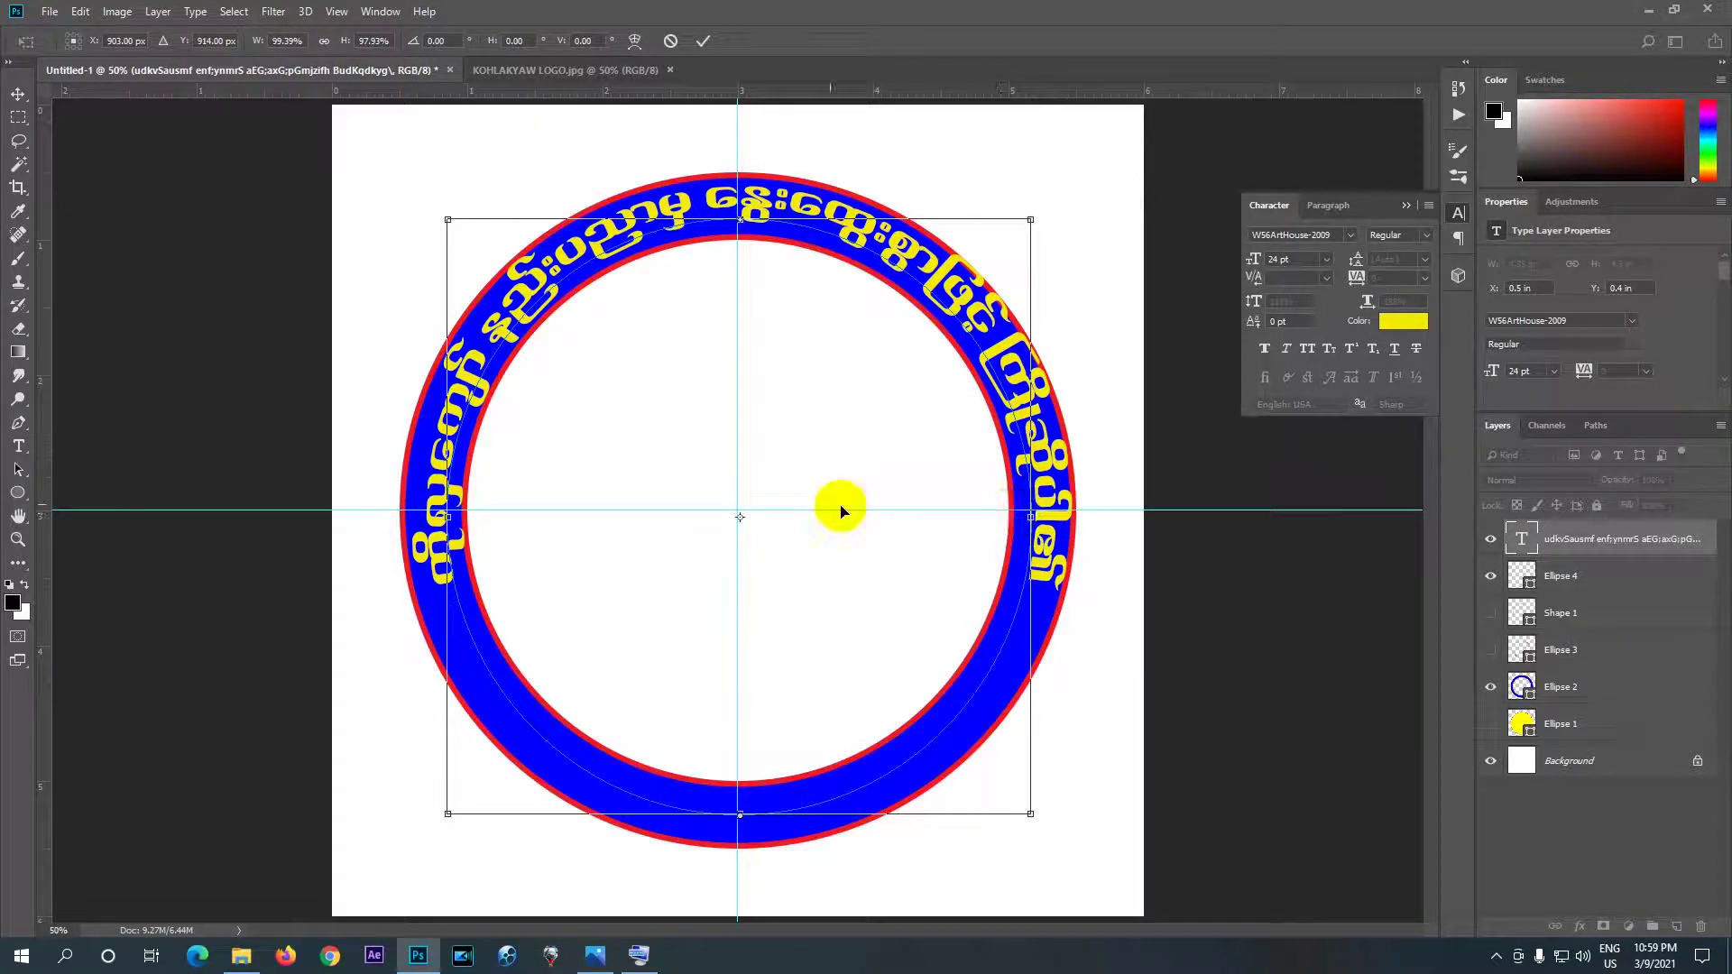
drag(445, 517, 440, 517)
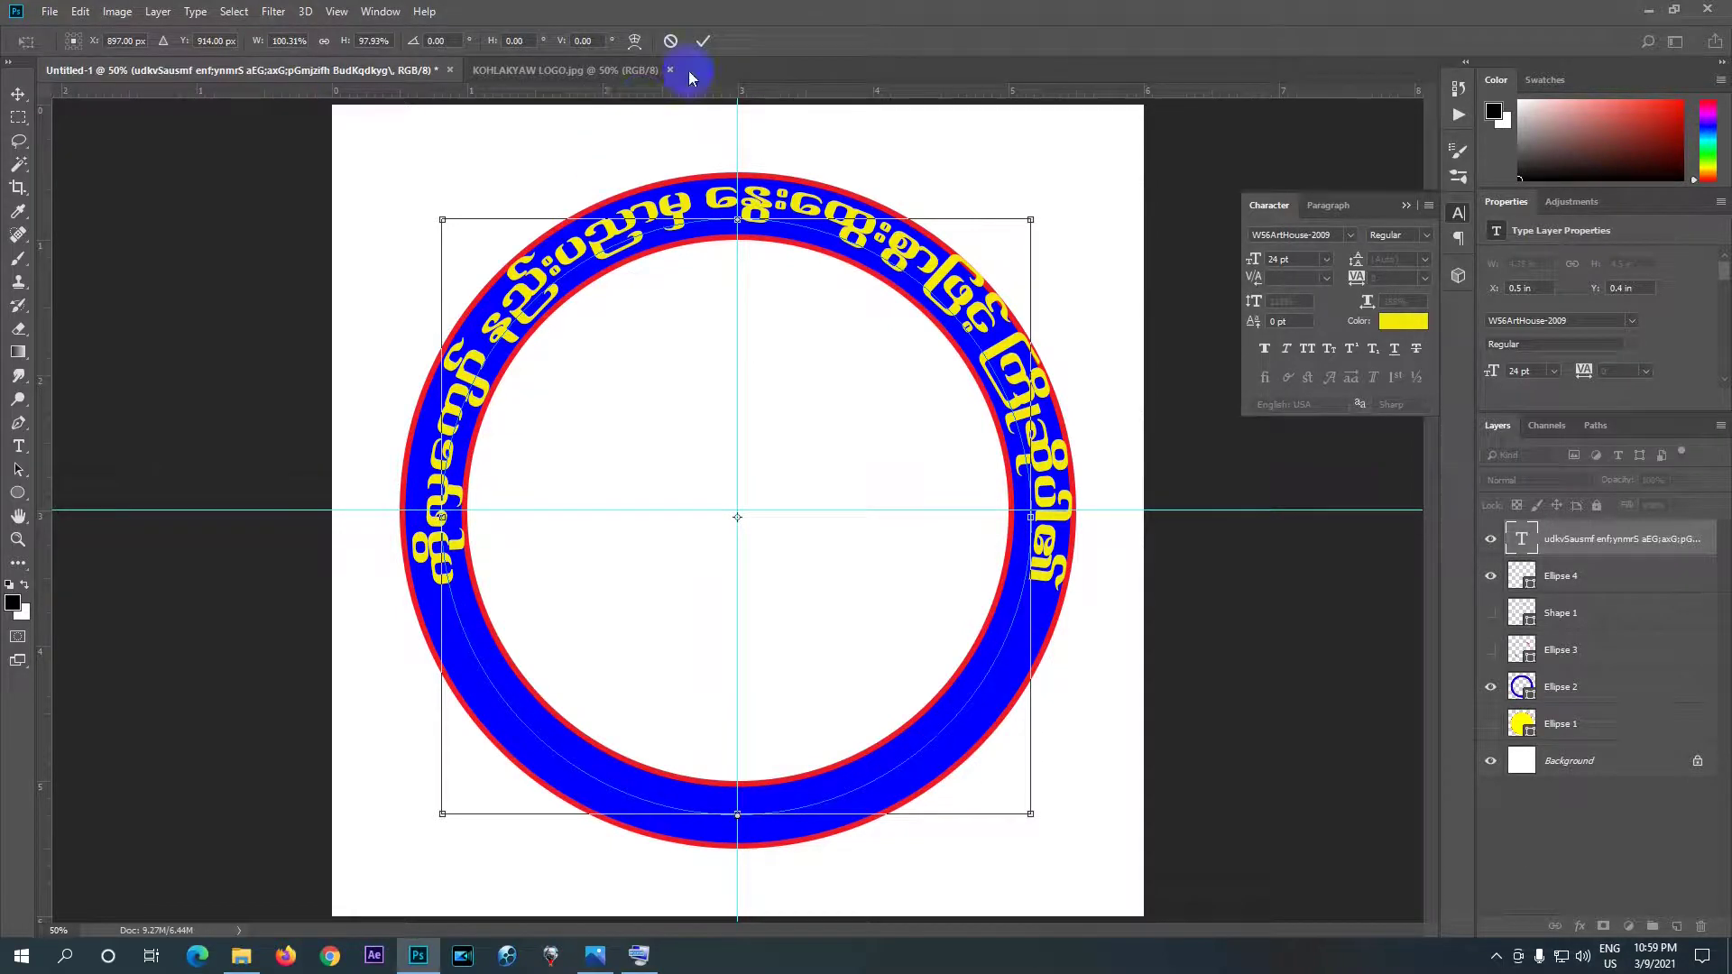
click(703, 41)
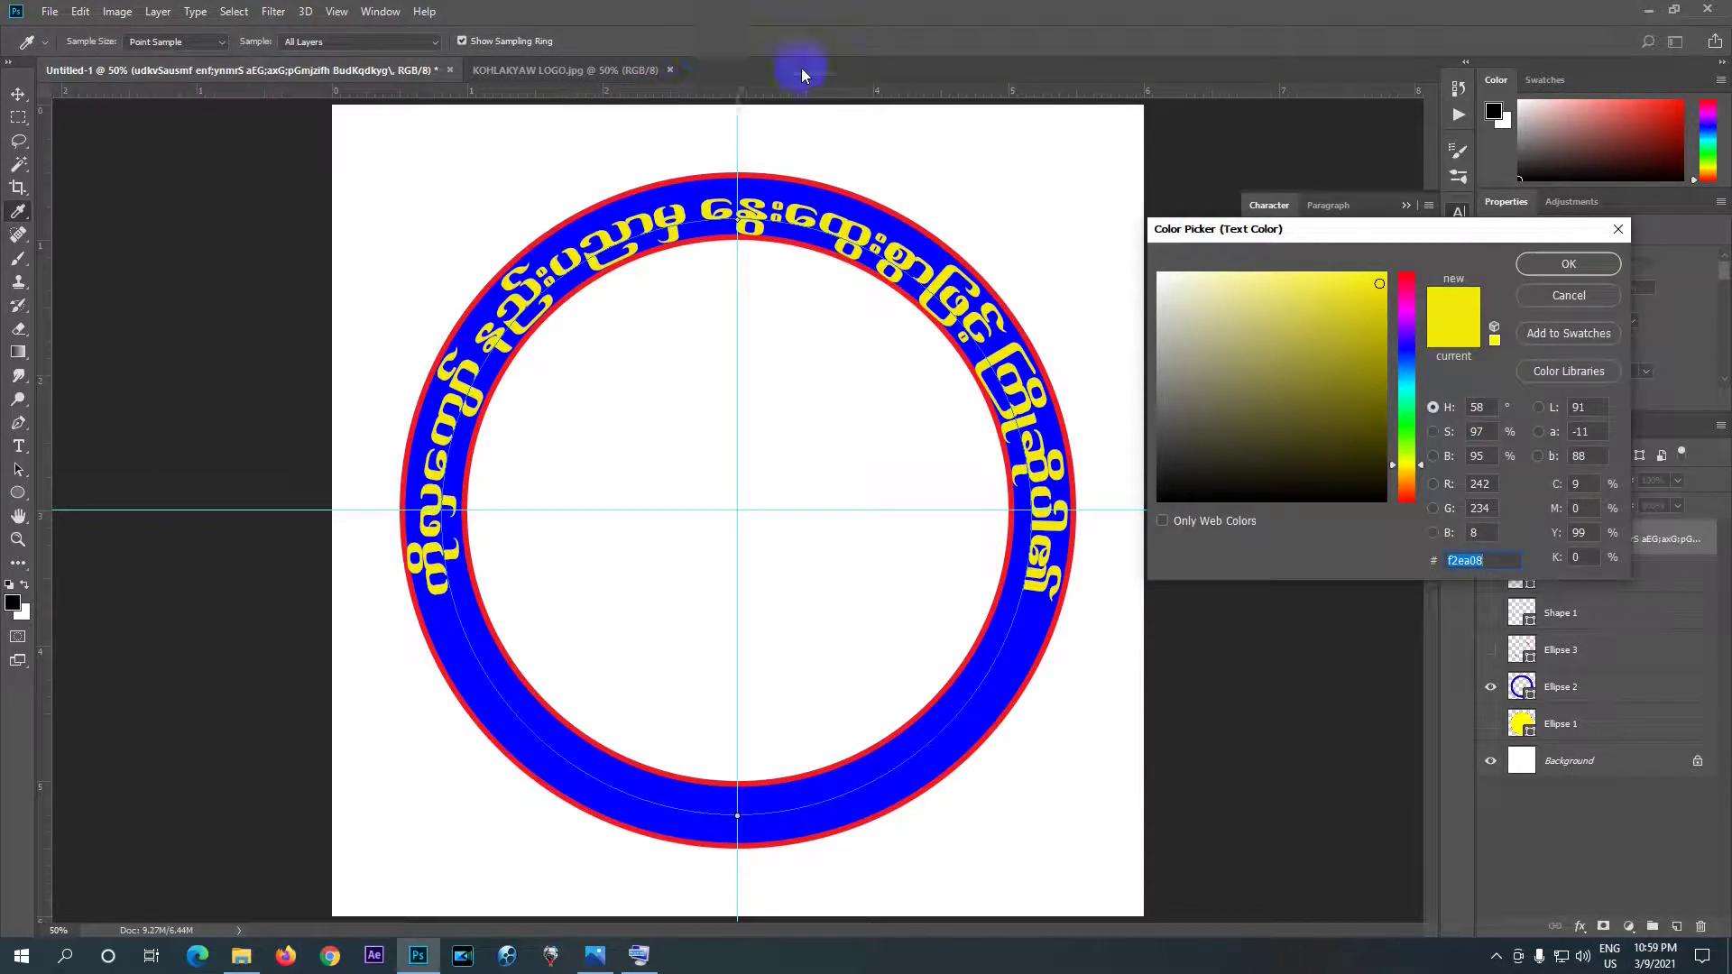
- Close the text colour dialog and select the text layer with the Move tool
click(1615, 230)
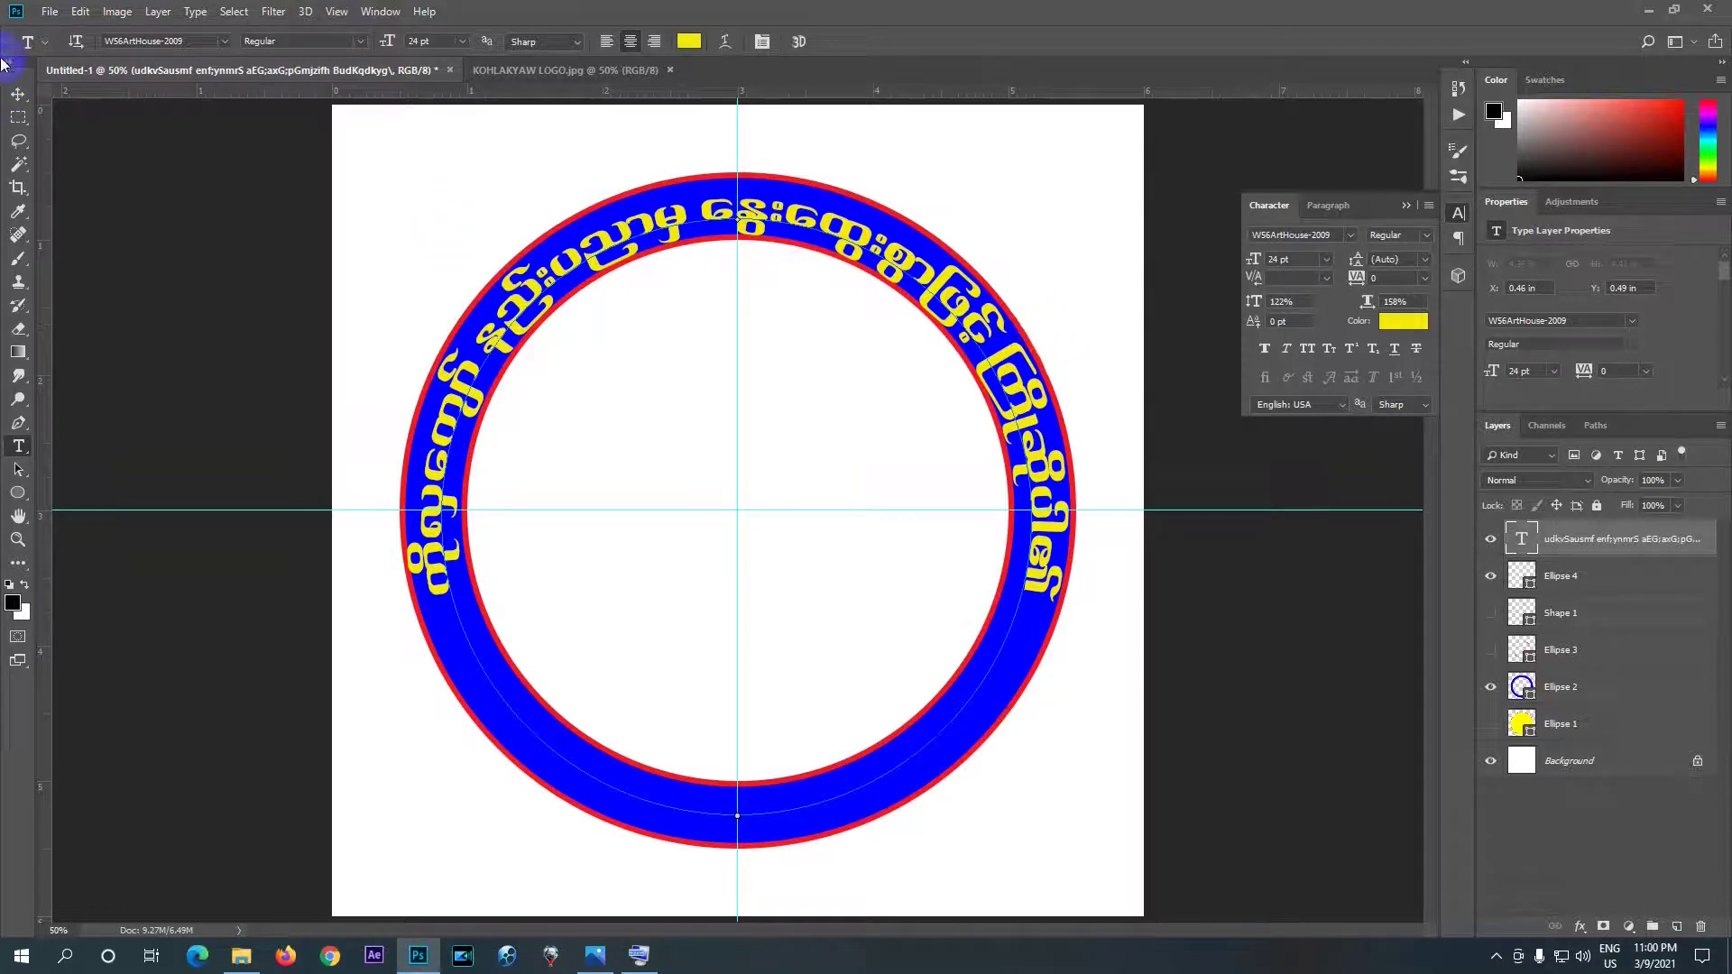
click(15, 95)
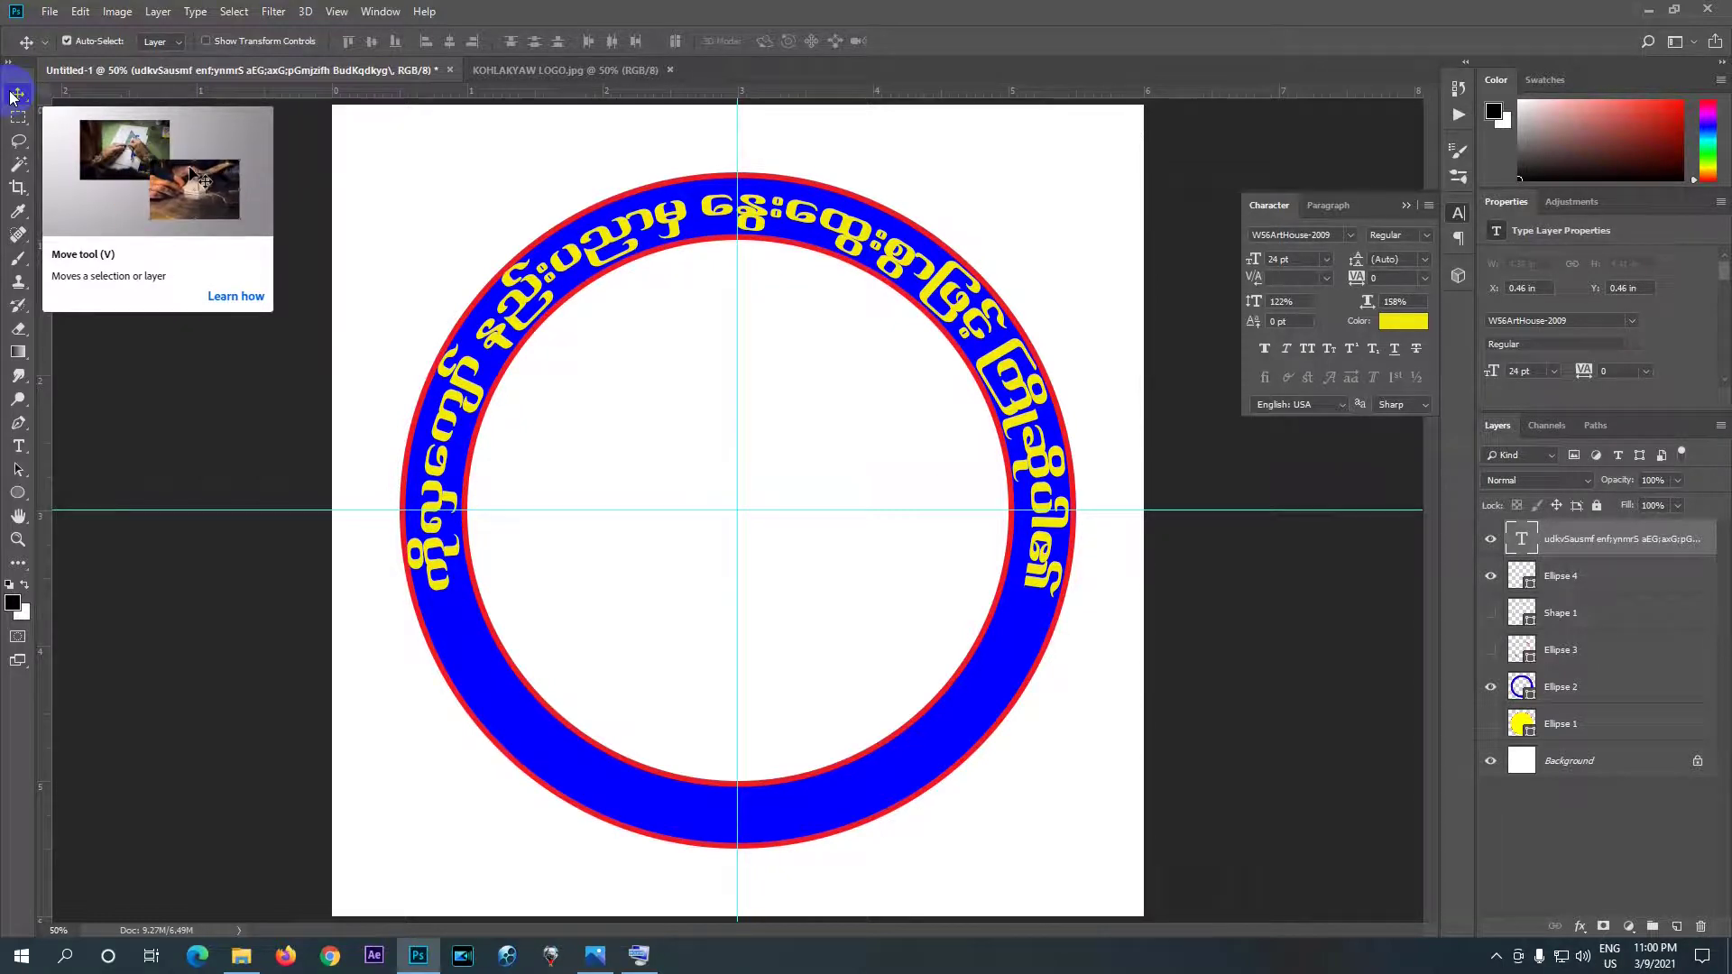
click(1188, 207)
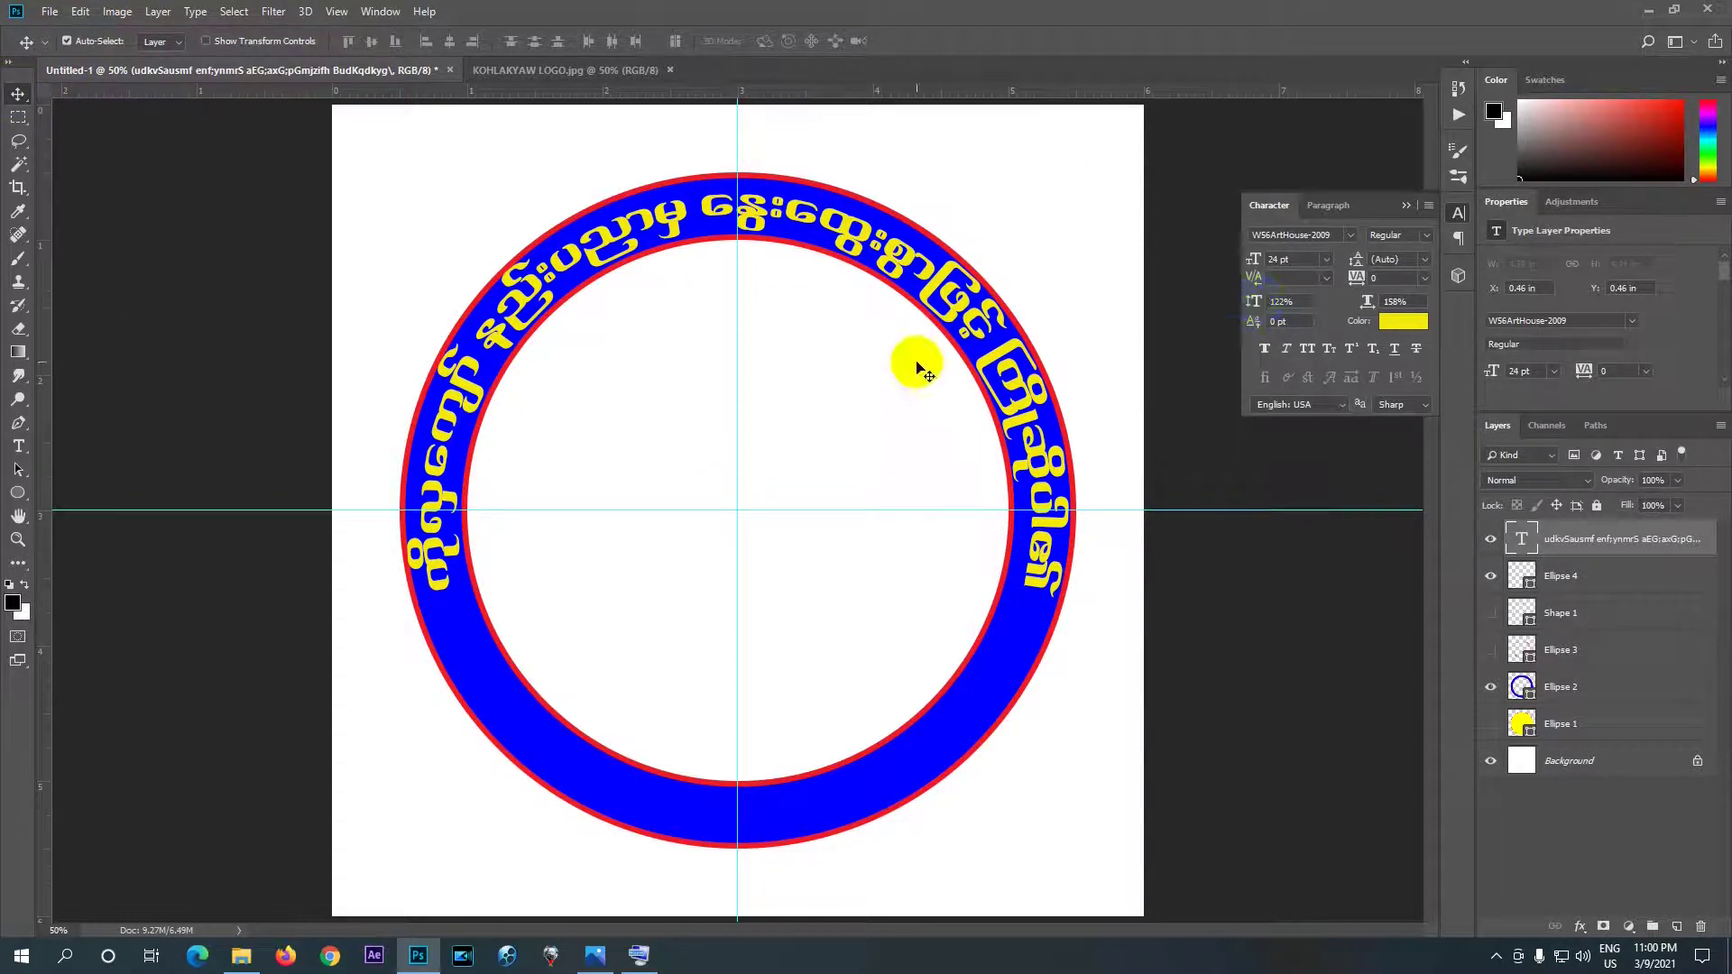
click(18, 446)
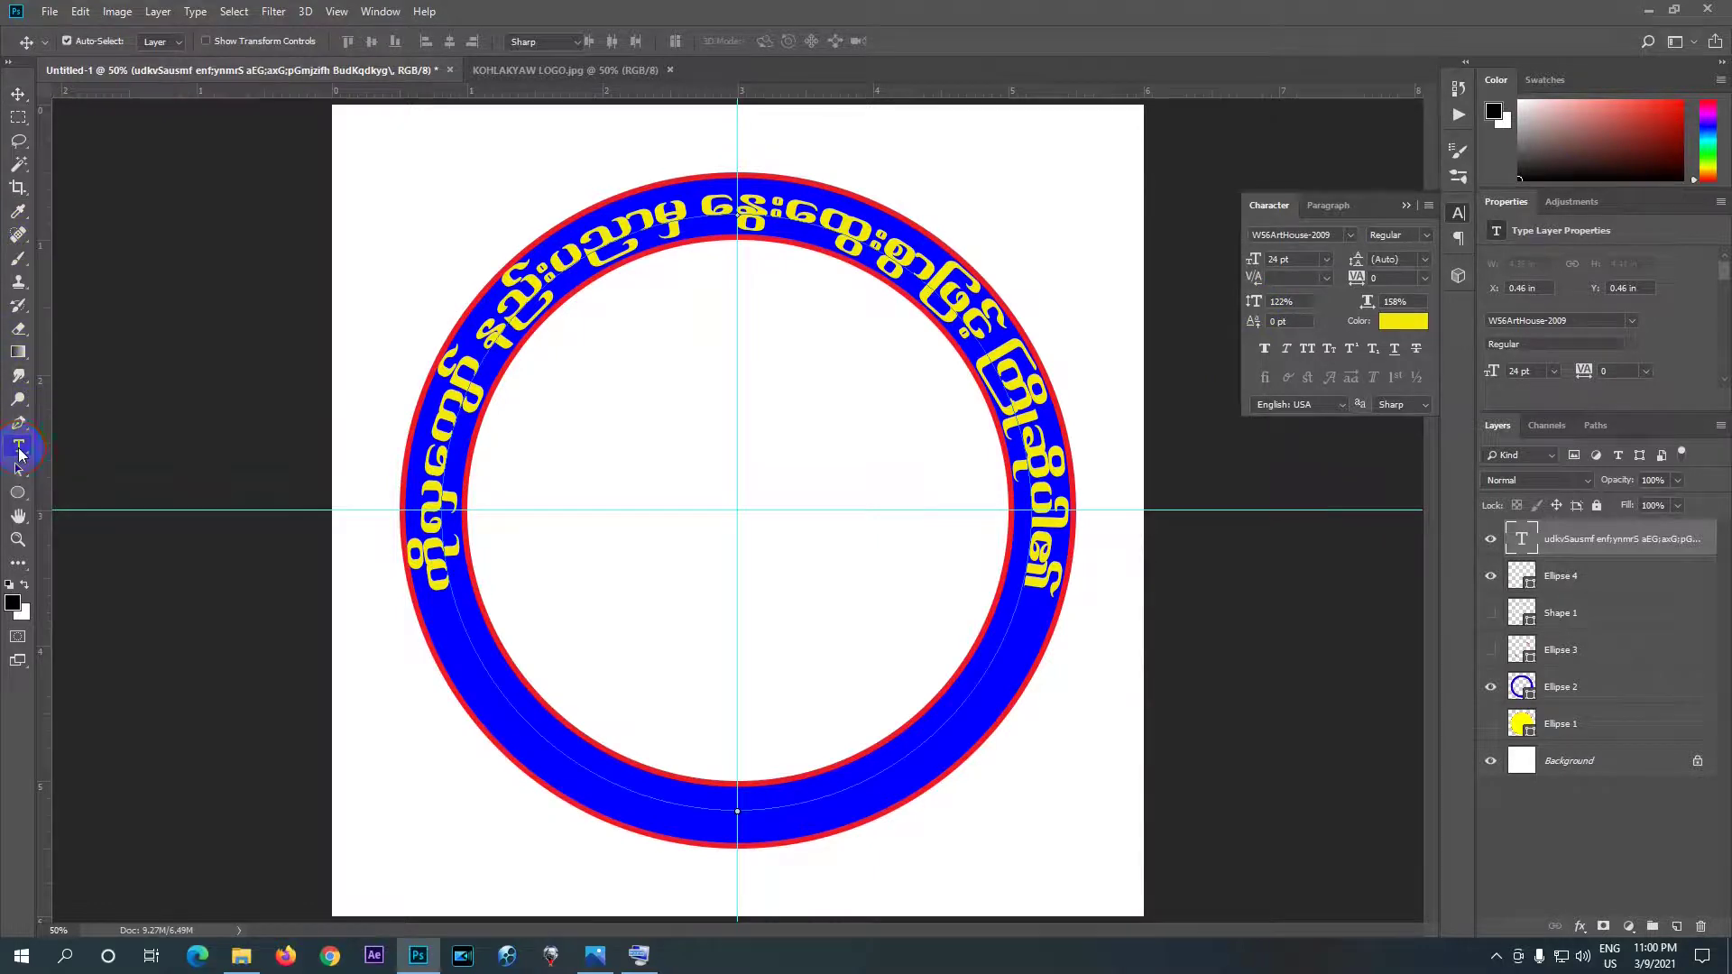
- Select all the ring text, reduce its scale to 96%, and commit the edit
double_click(640, 221)
click(683, 212)
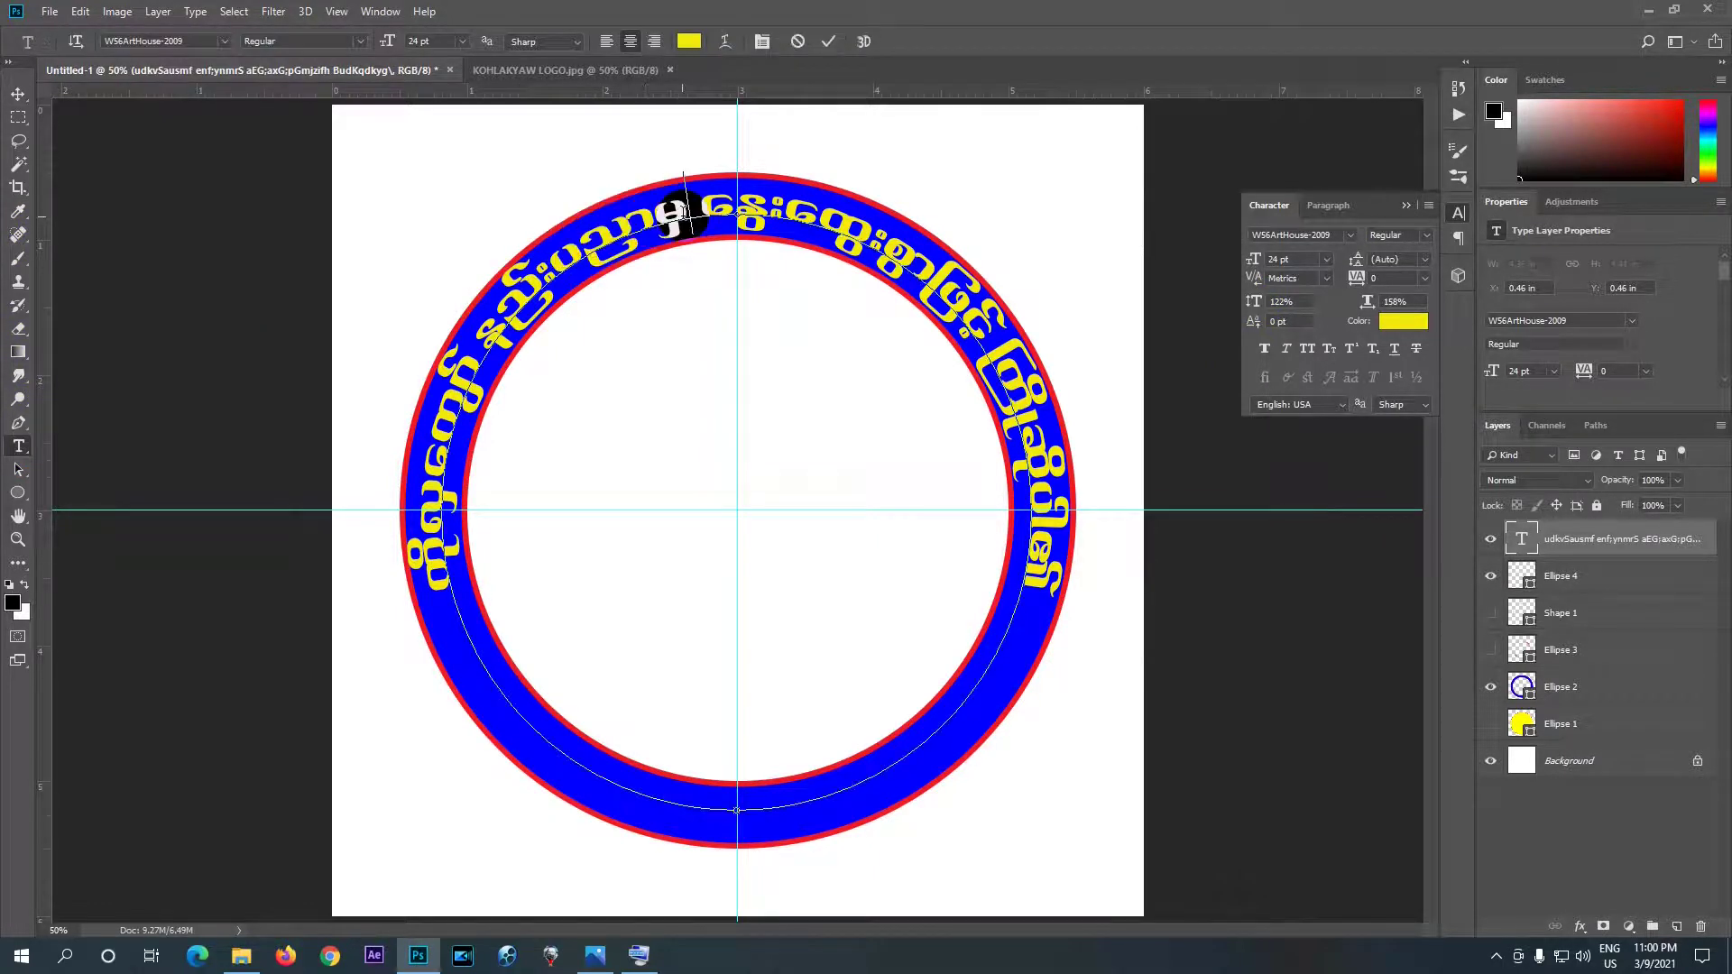
drag(683, 213, 634, 236)
key(ctrl+a)
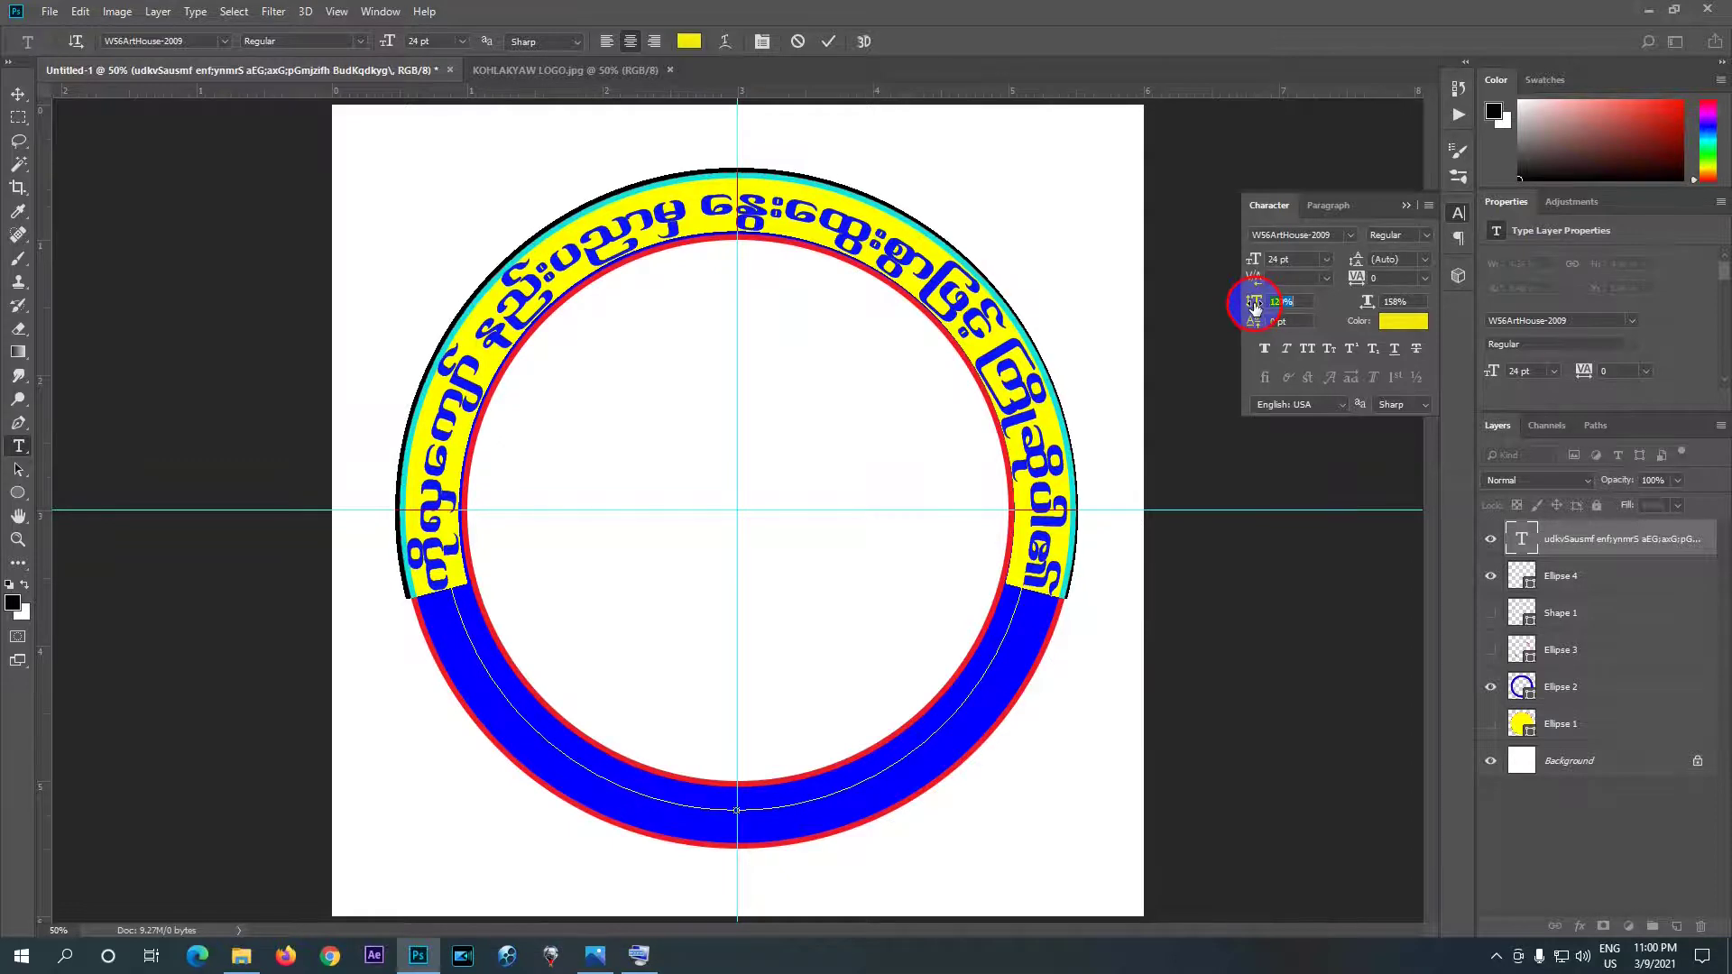
drag(1256, 307, 1235, 306)
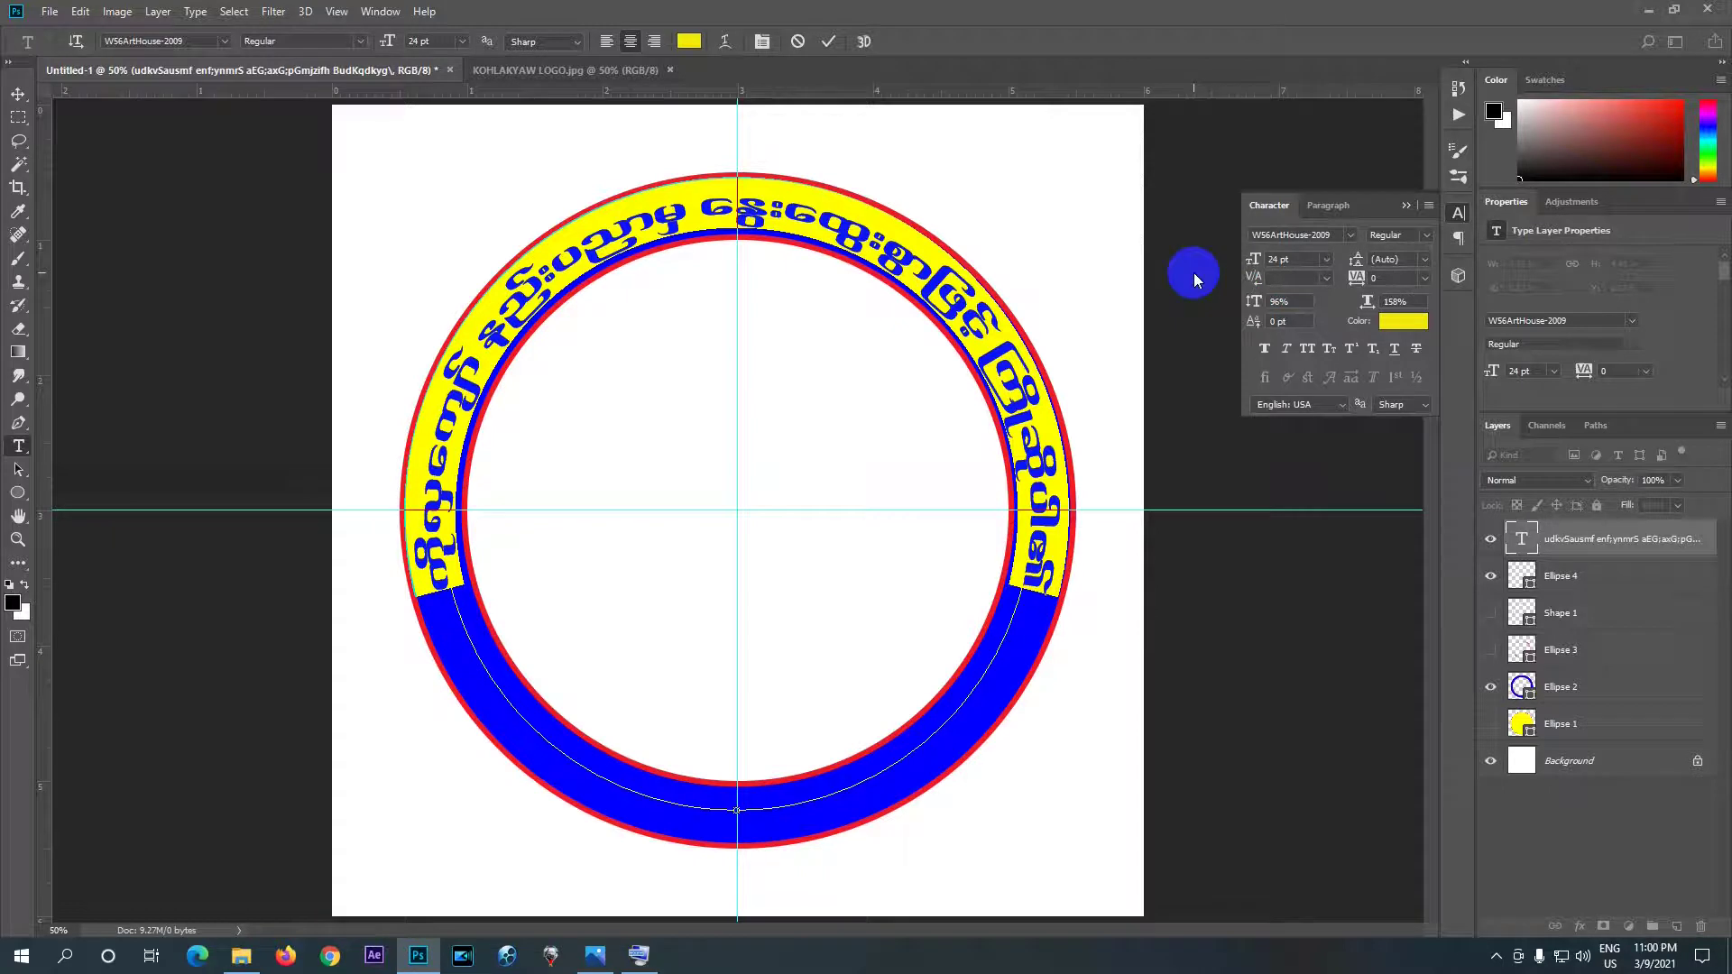
click(829, 41)
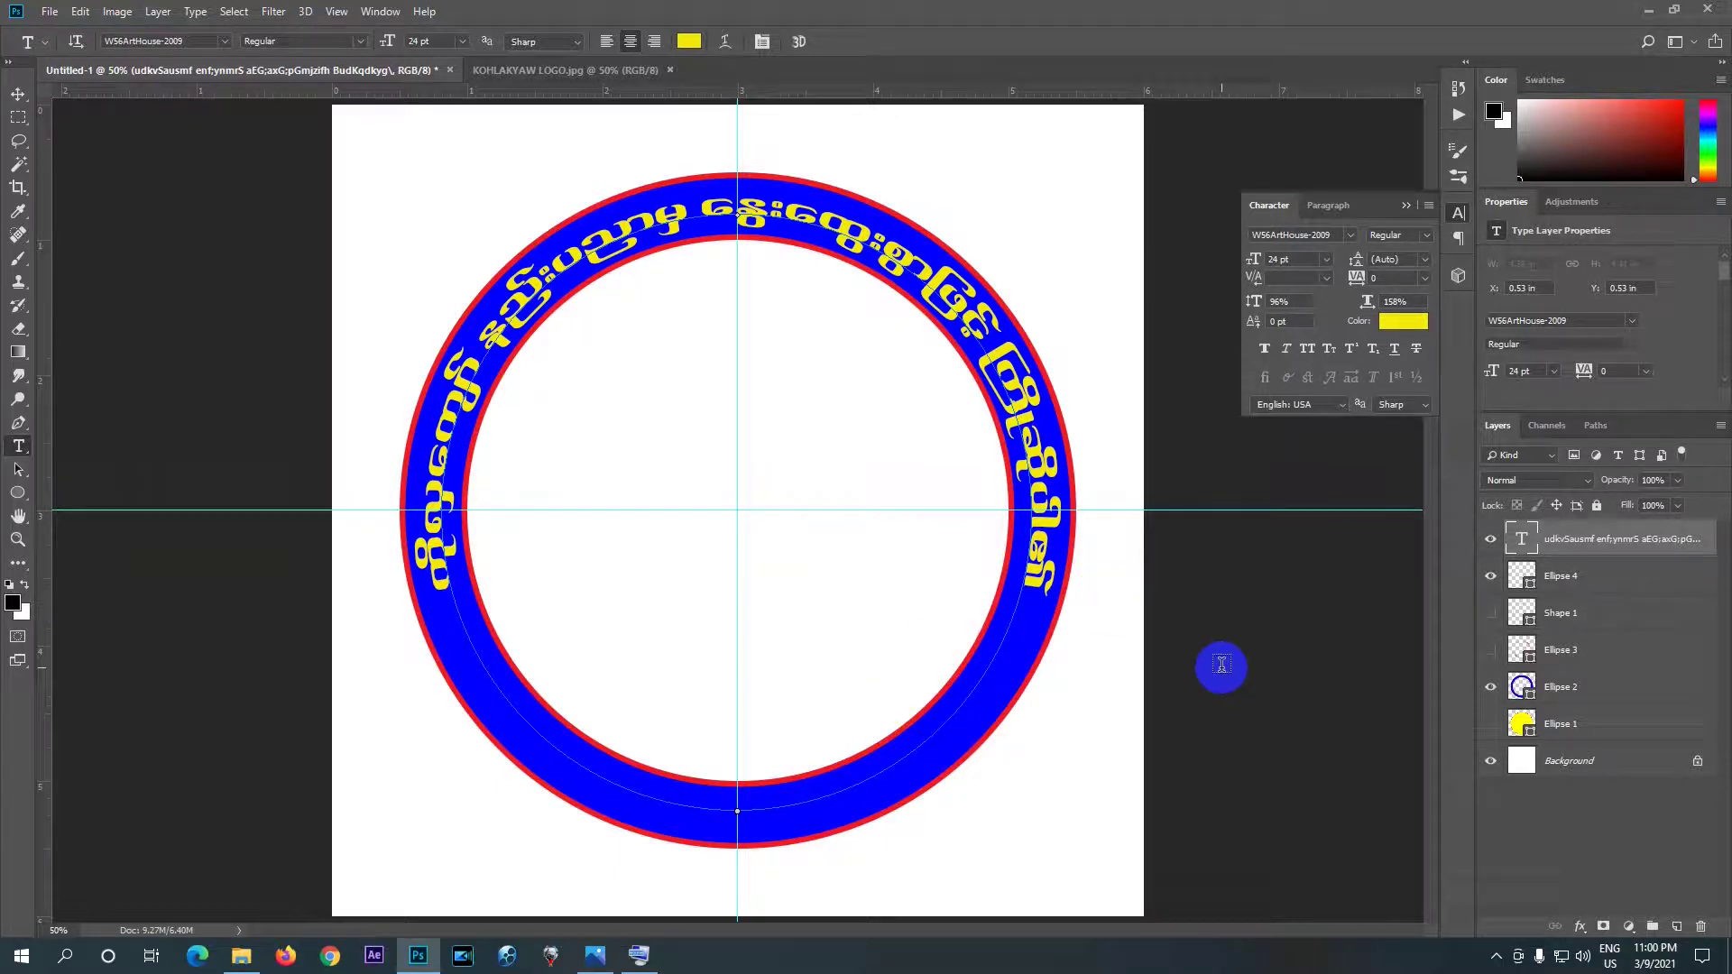
- Add a 5 px outside Stroke effect in red f60f0f to the Myanmar text
click(1578, 928)
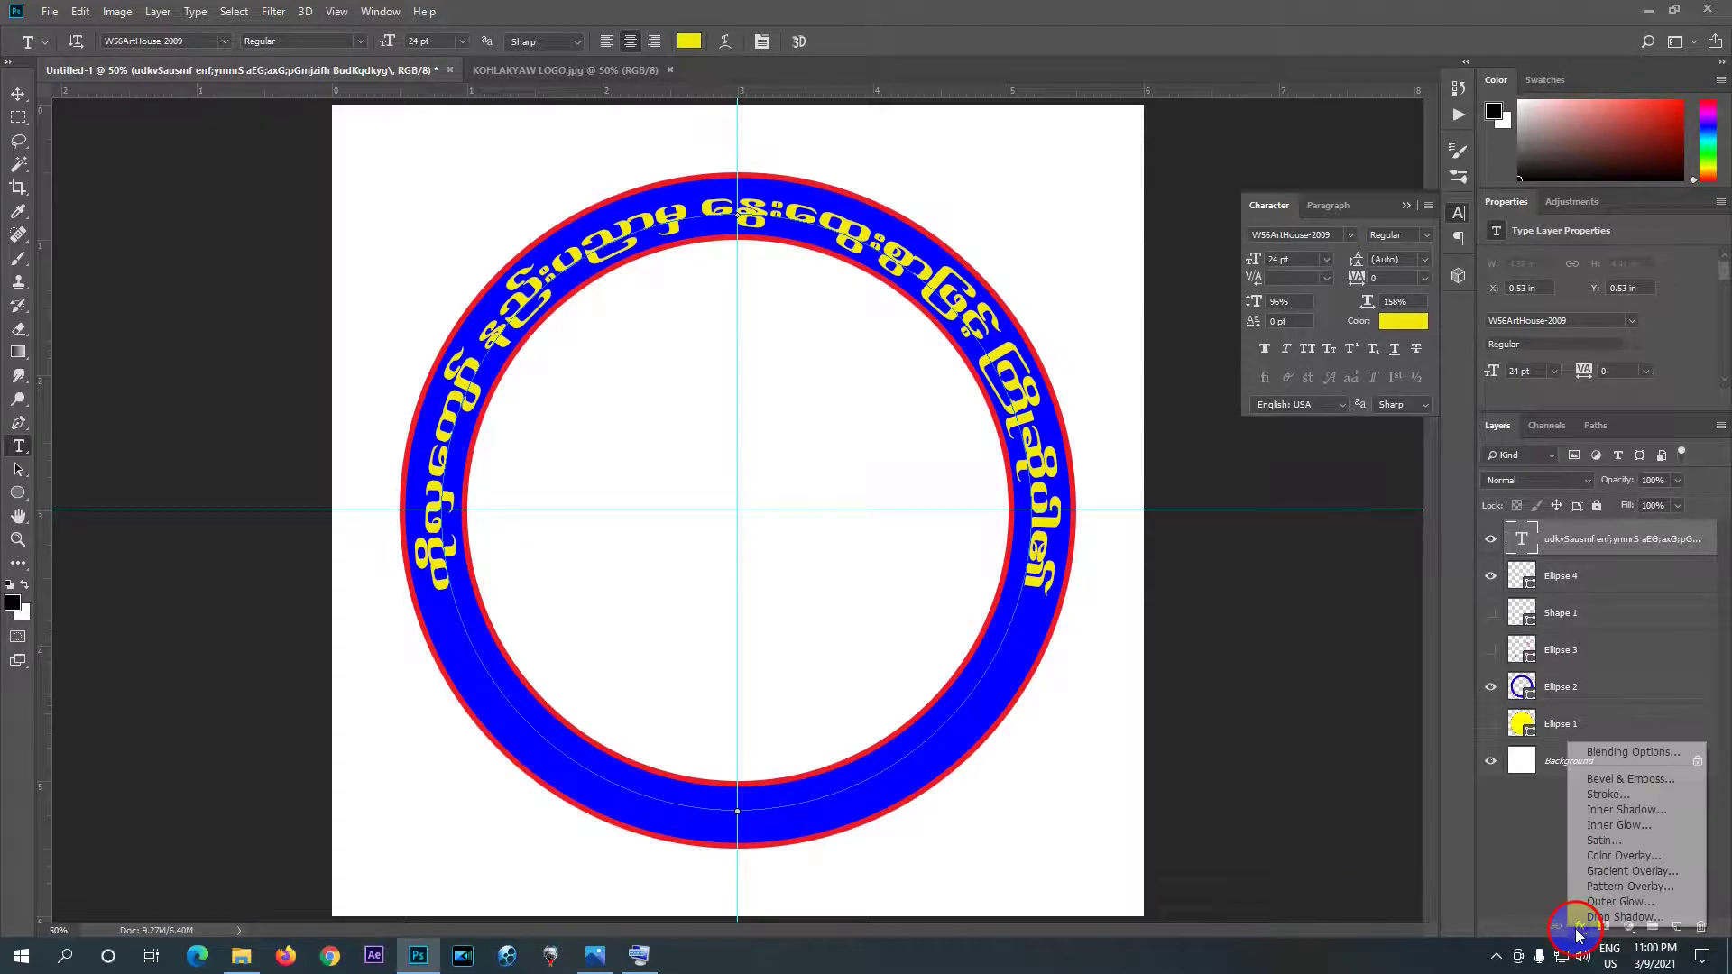
click(1609, 794)
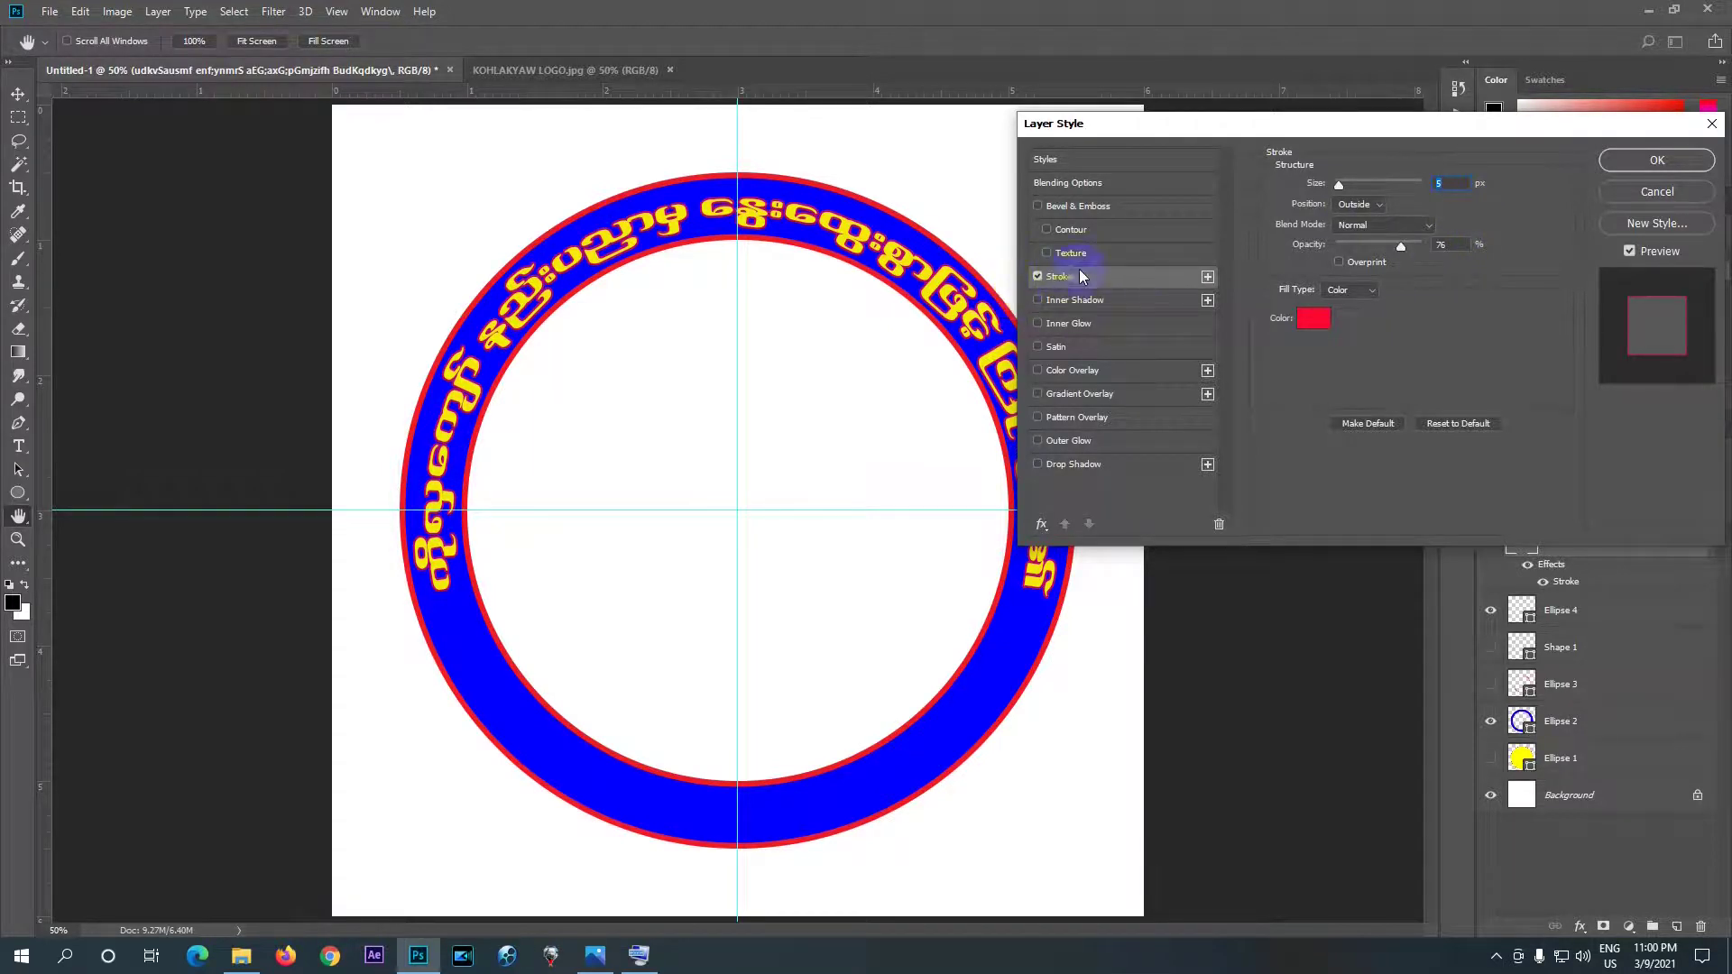
click(1310, 316)
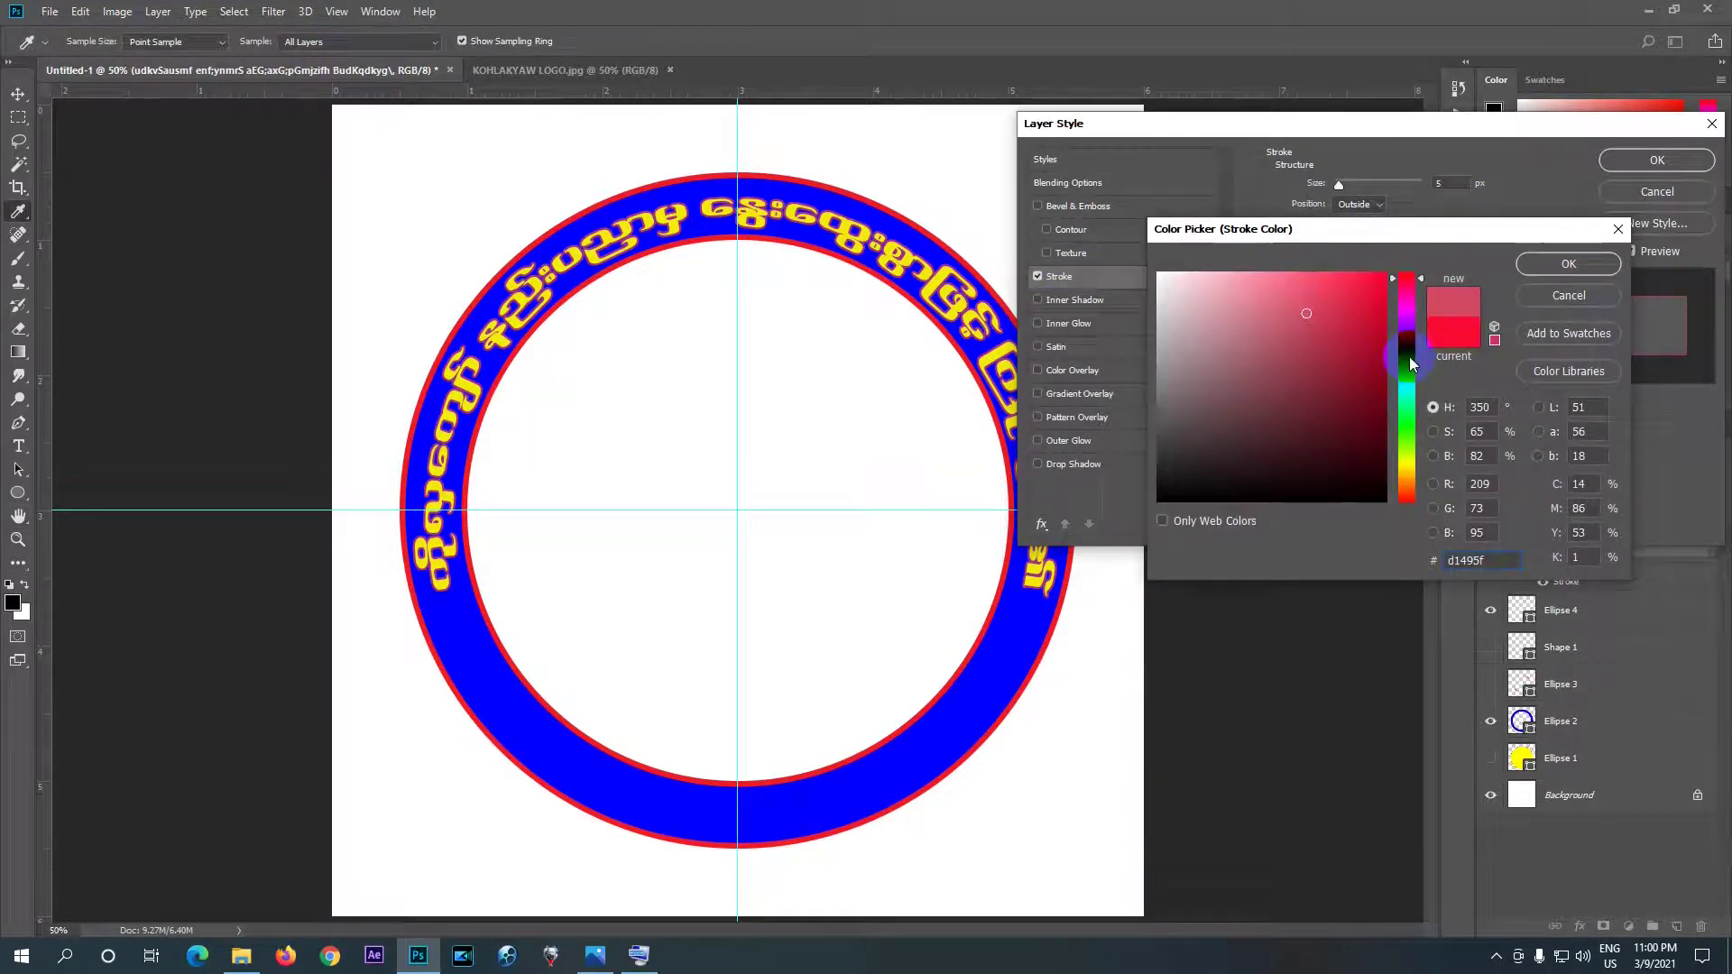
click(1408, 432)
drag(1408, 431, 1394, 309)
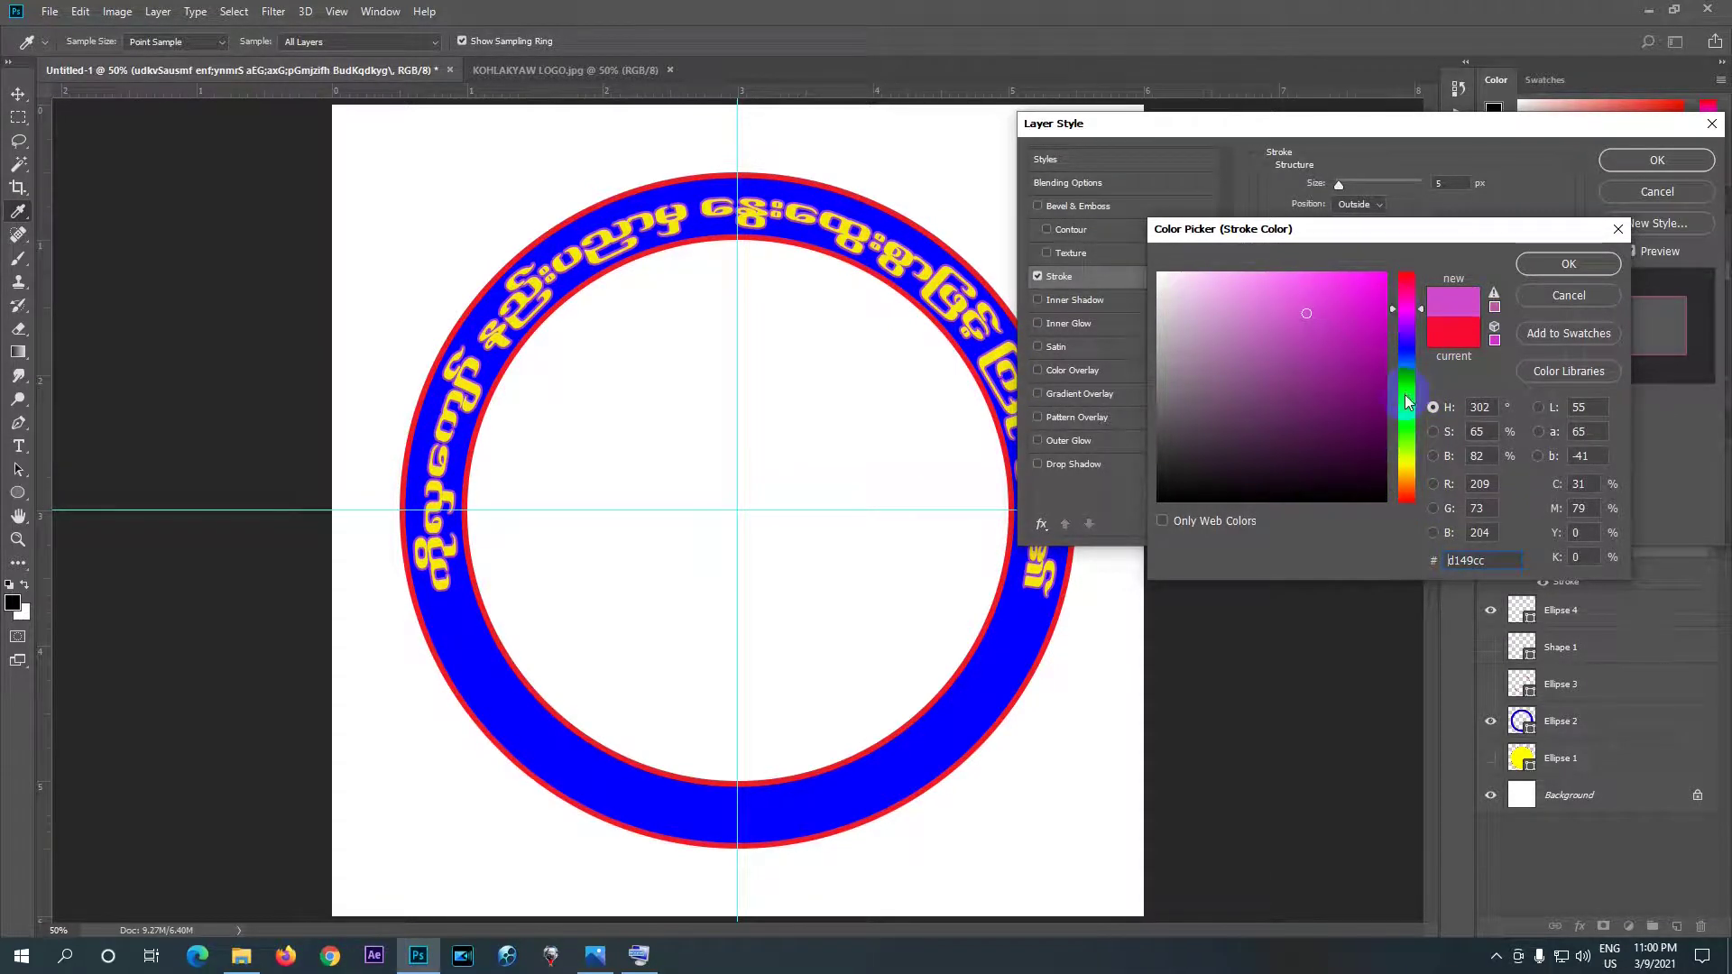
drag(1406, 502, 1405, 487)
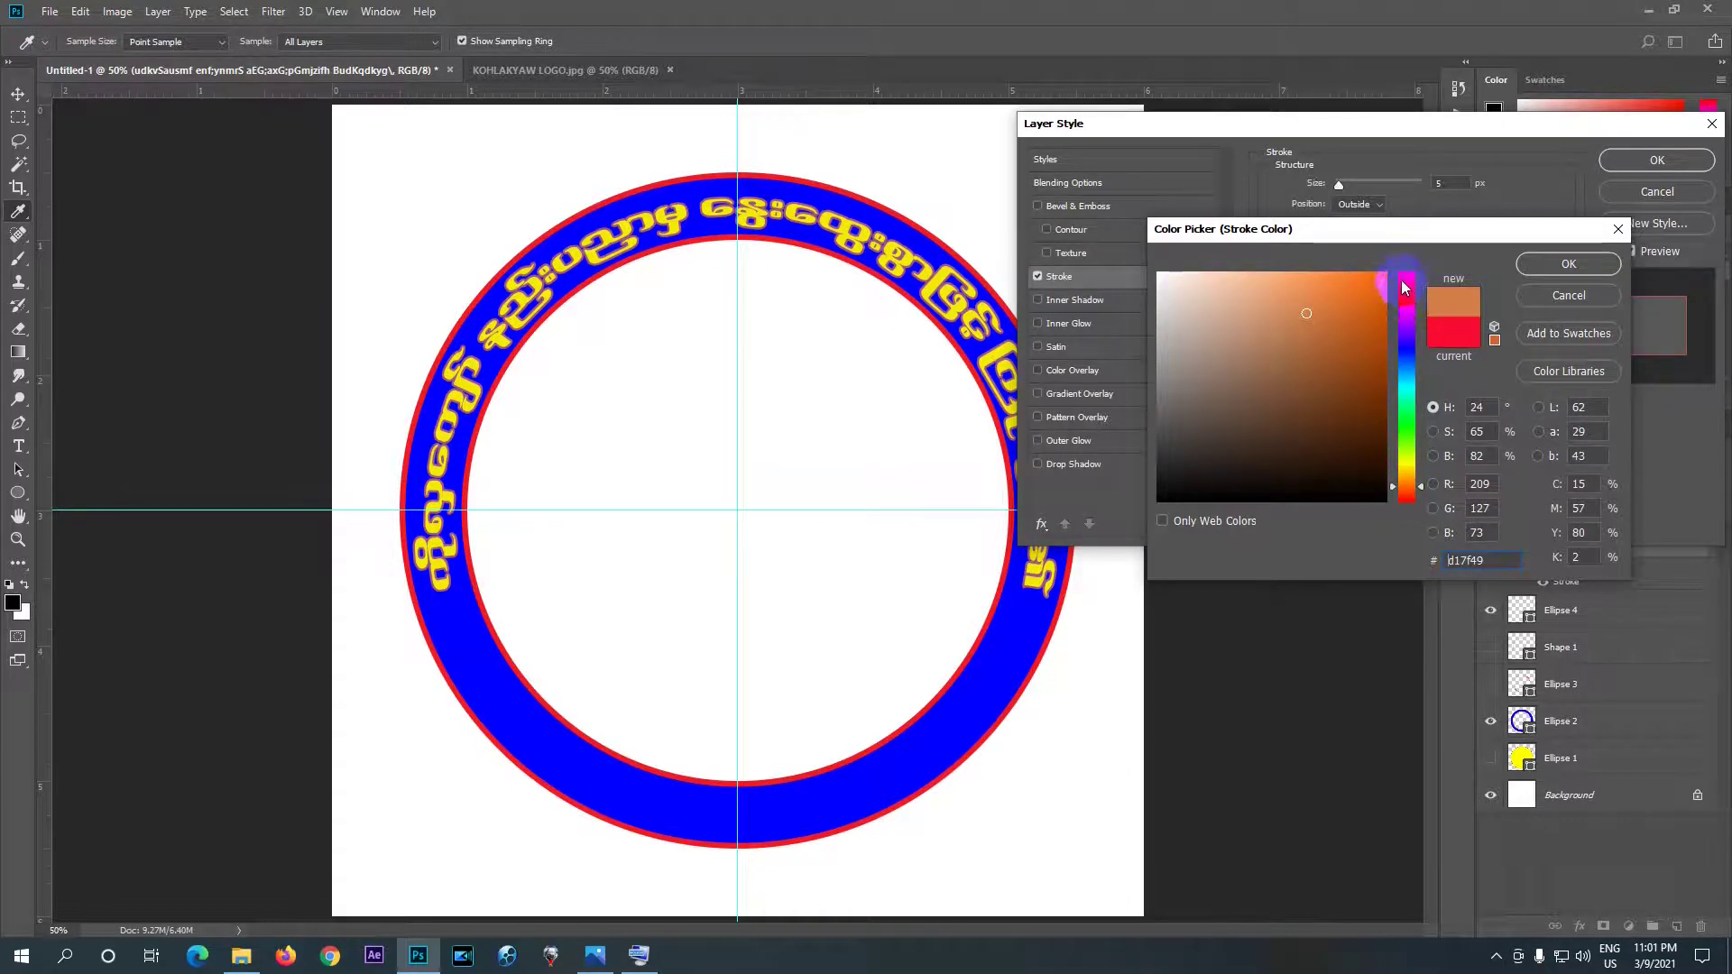
drag(1405, 287, 1405, 274)
click(1373, 282)
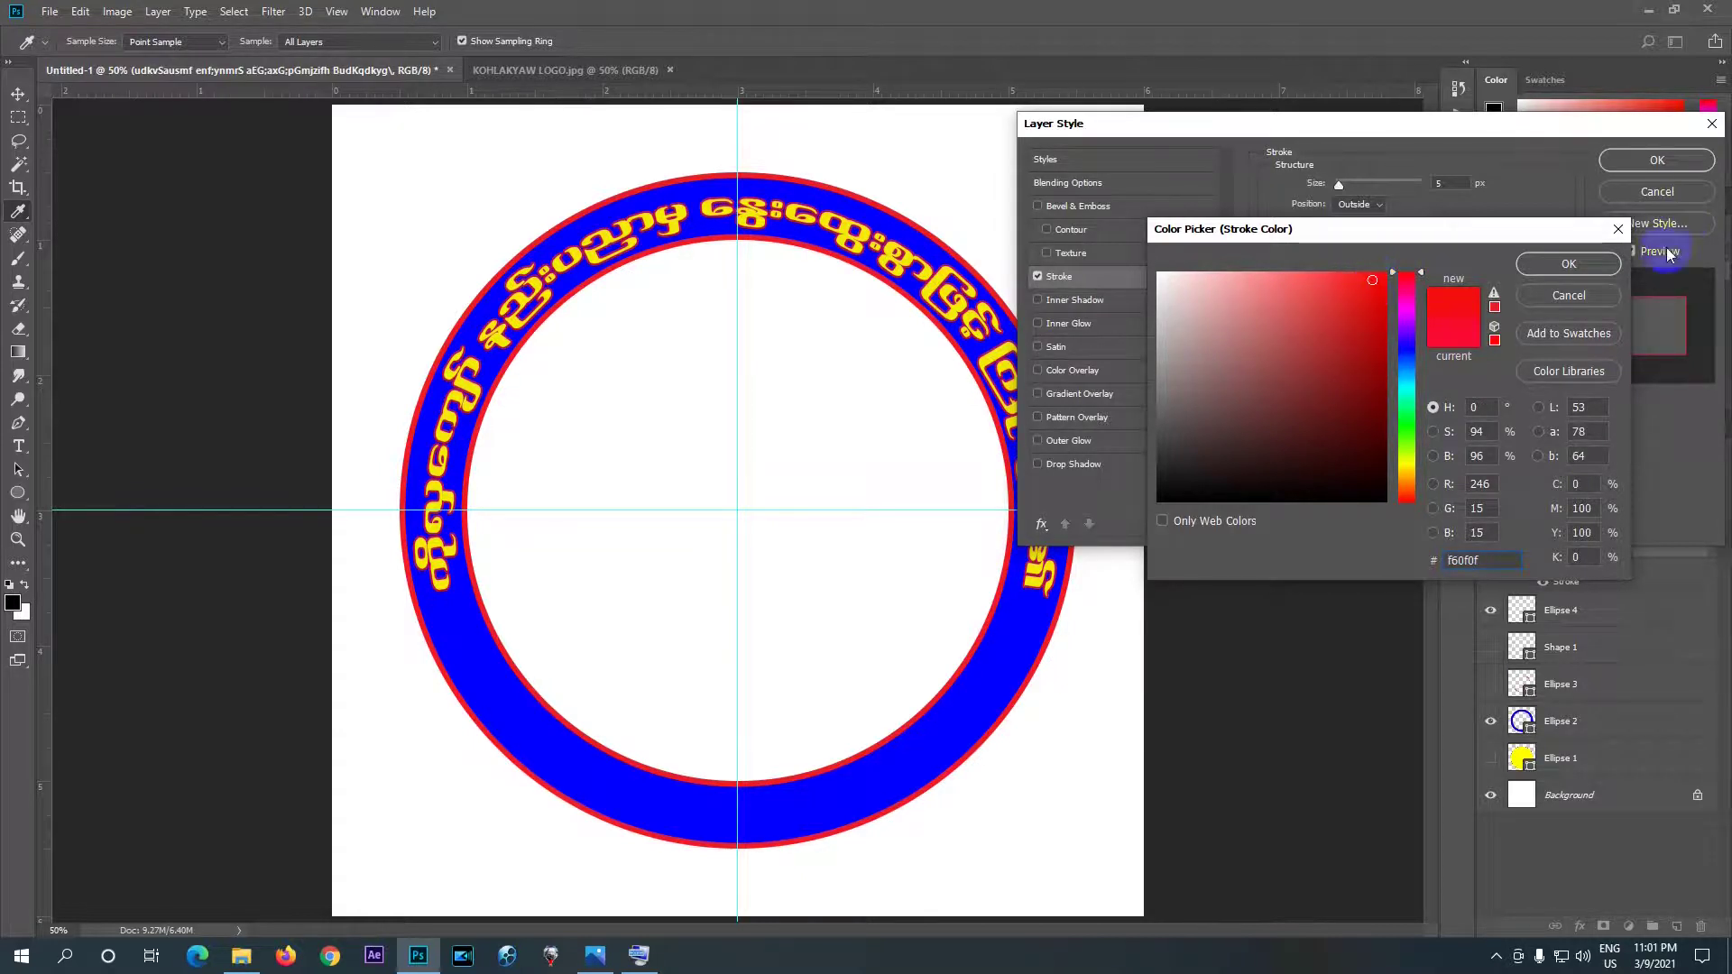
click(1570, 265)
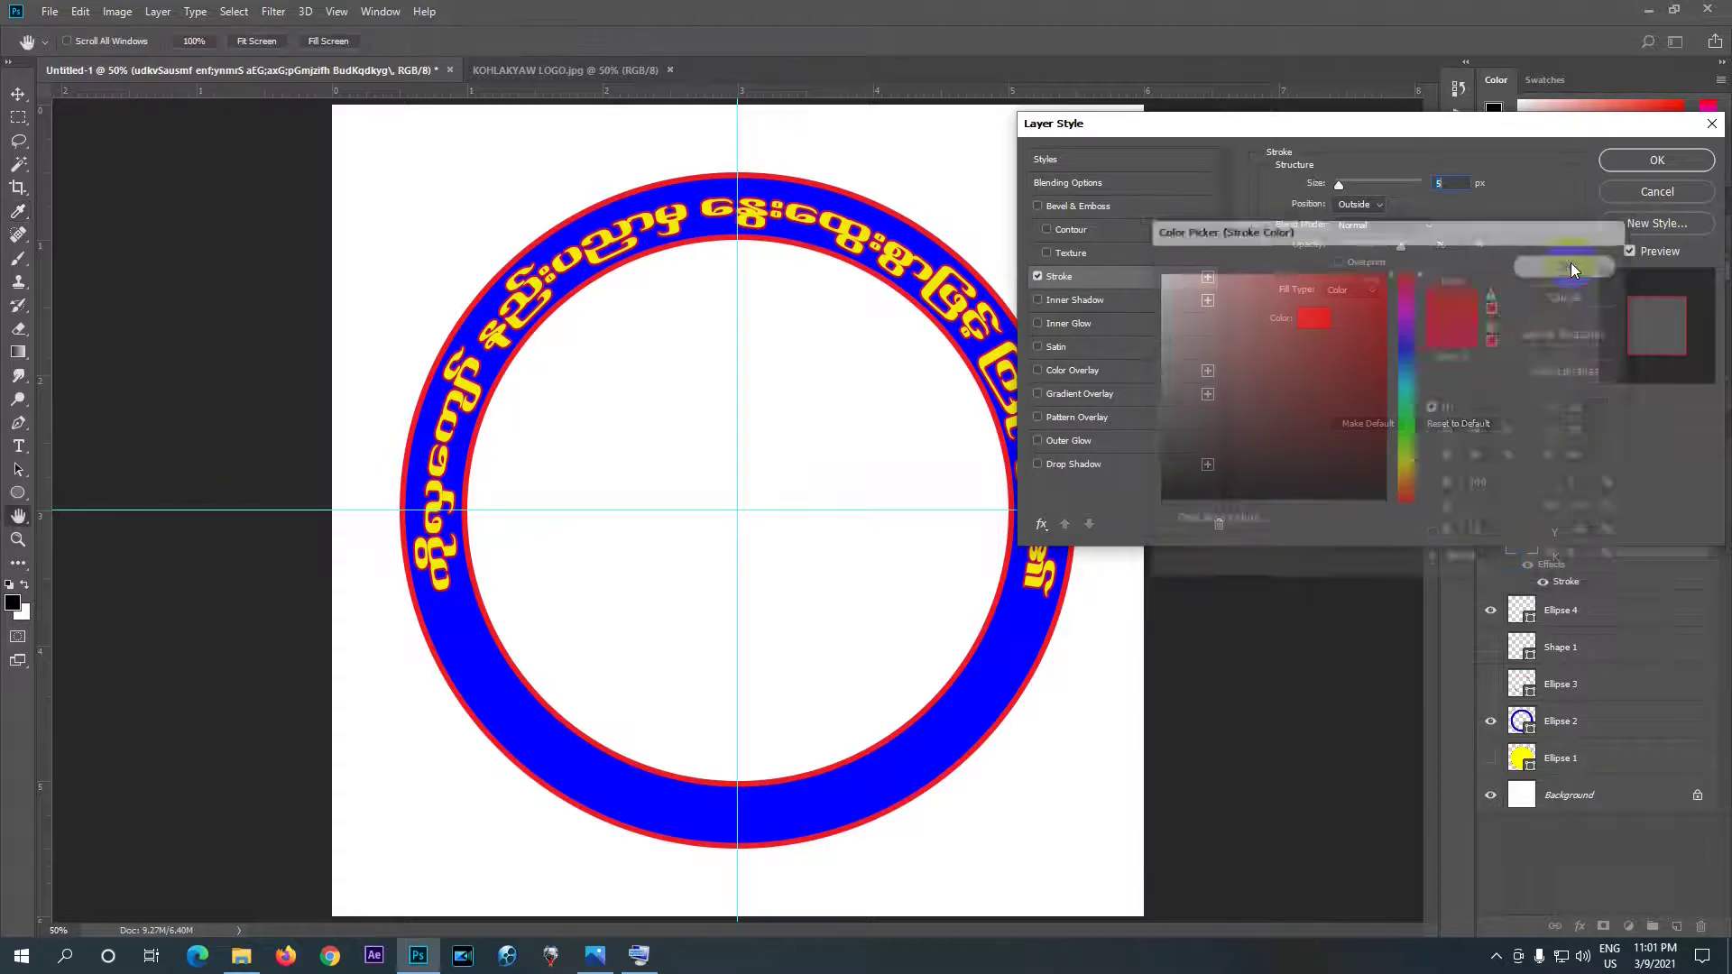
click(1634, 162)
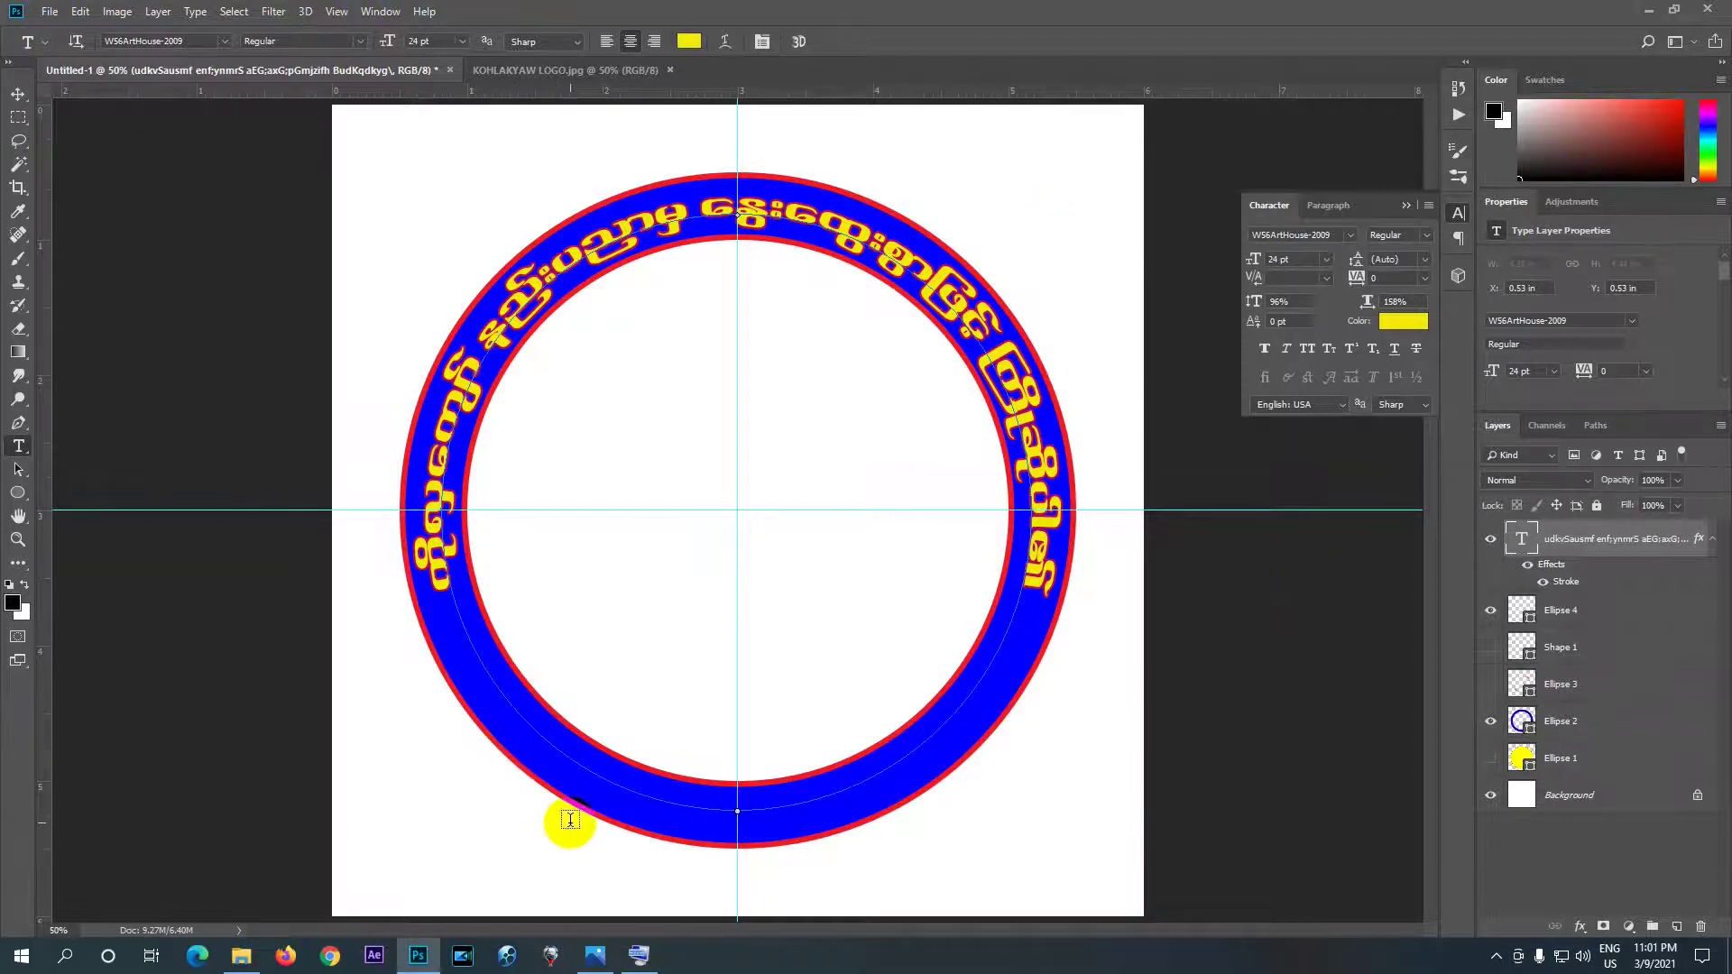
click(580, 69)
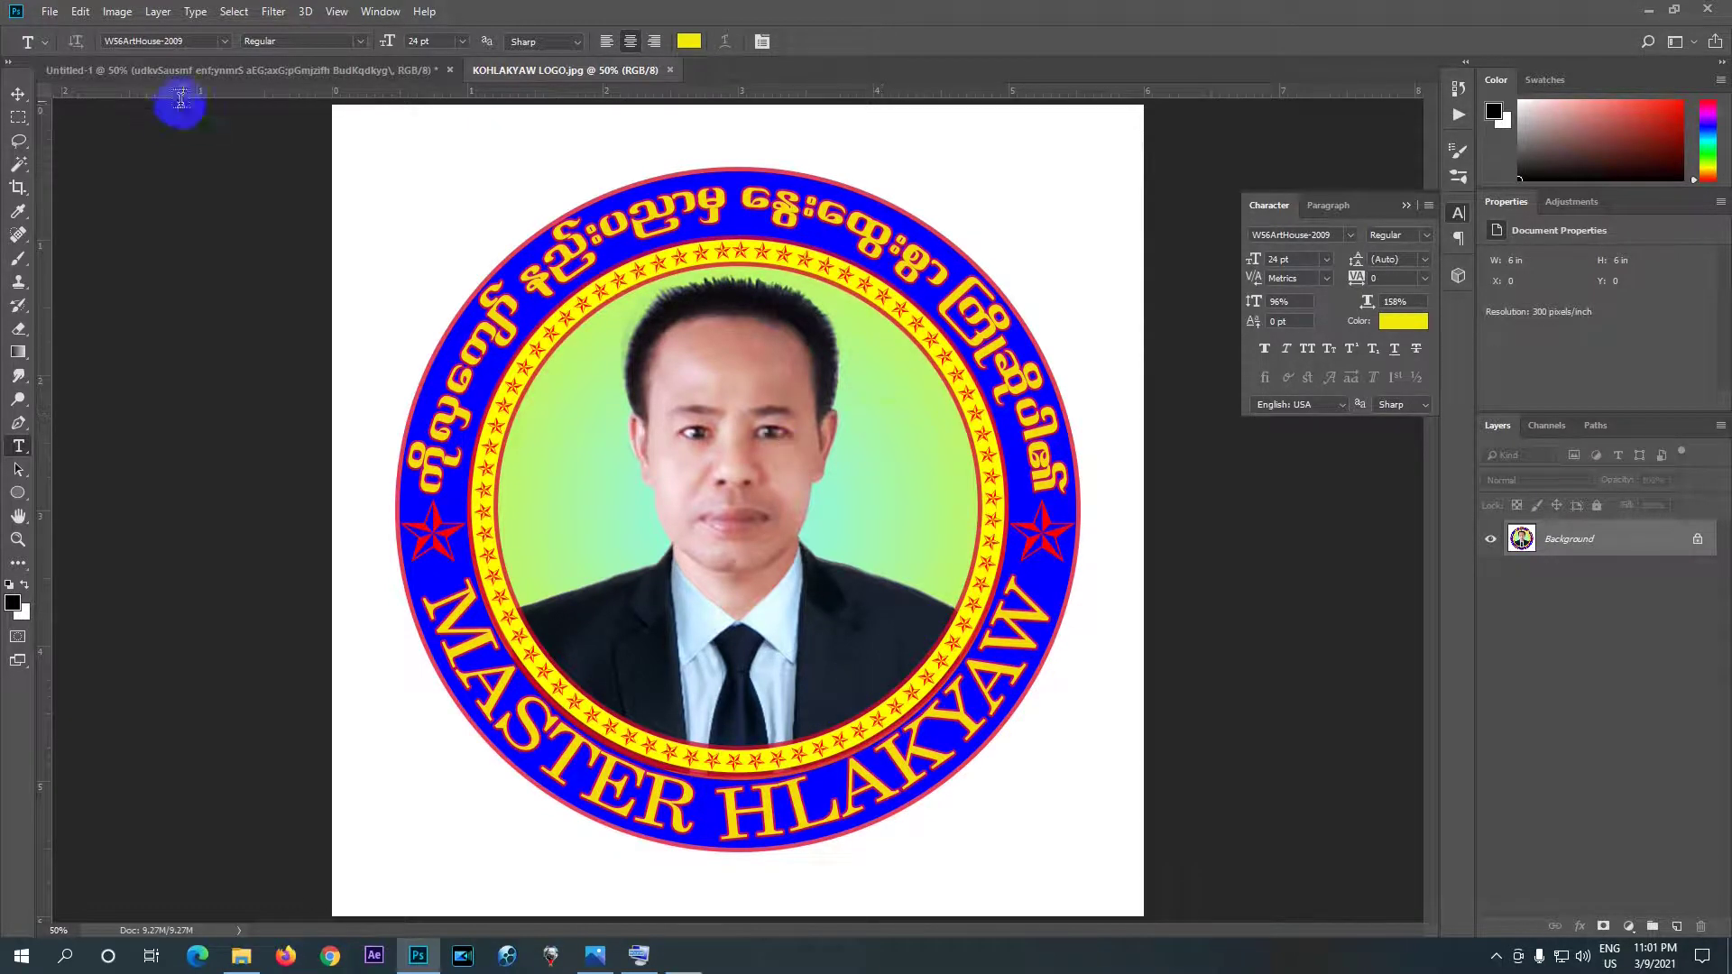
click(290, 70)
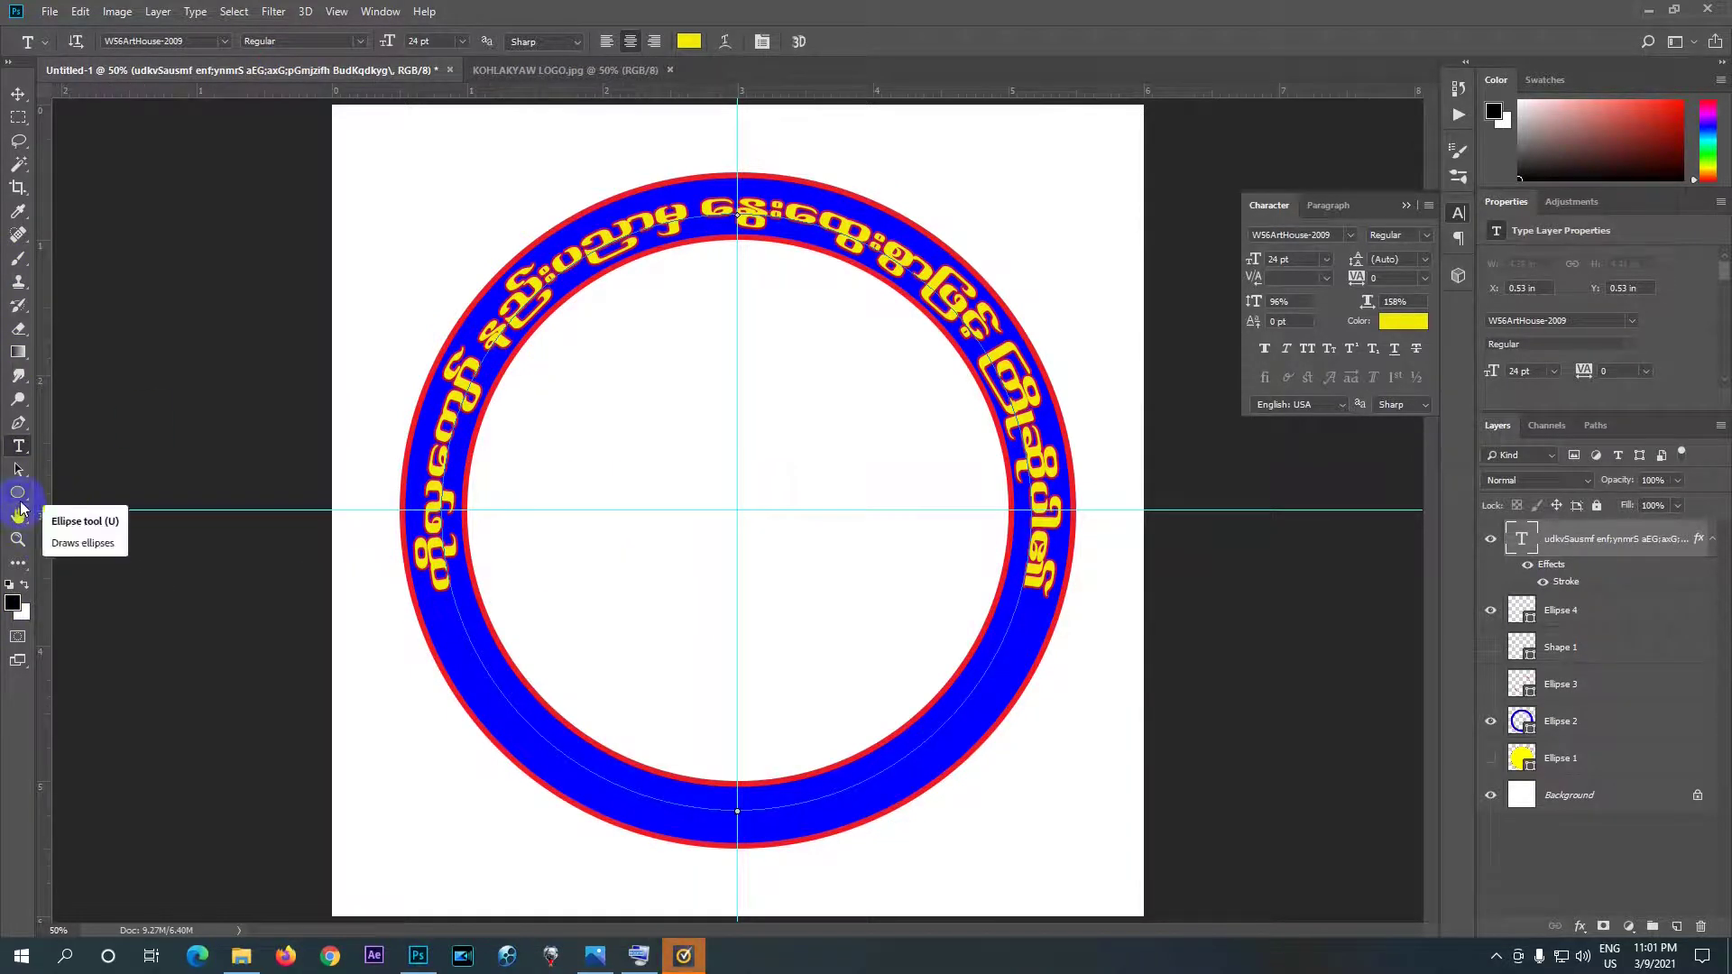
- Draw a custom star shape on a new layer on the ring's left, filled red
click(18, 493)
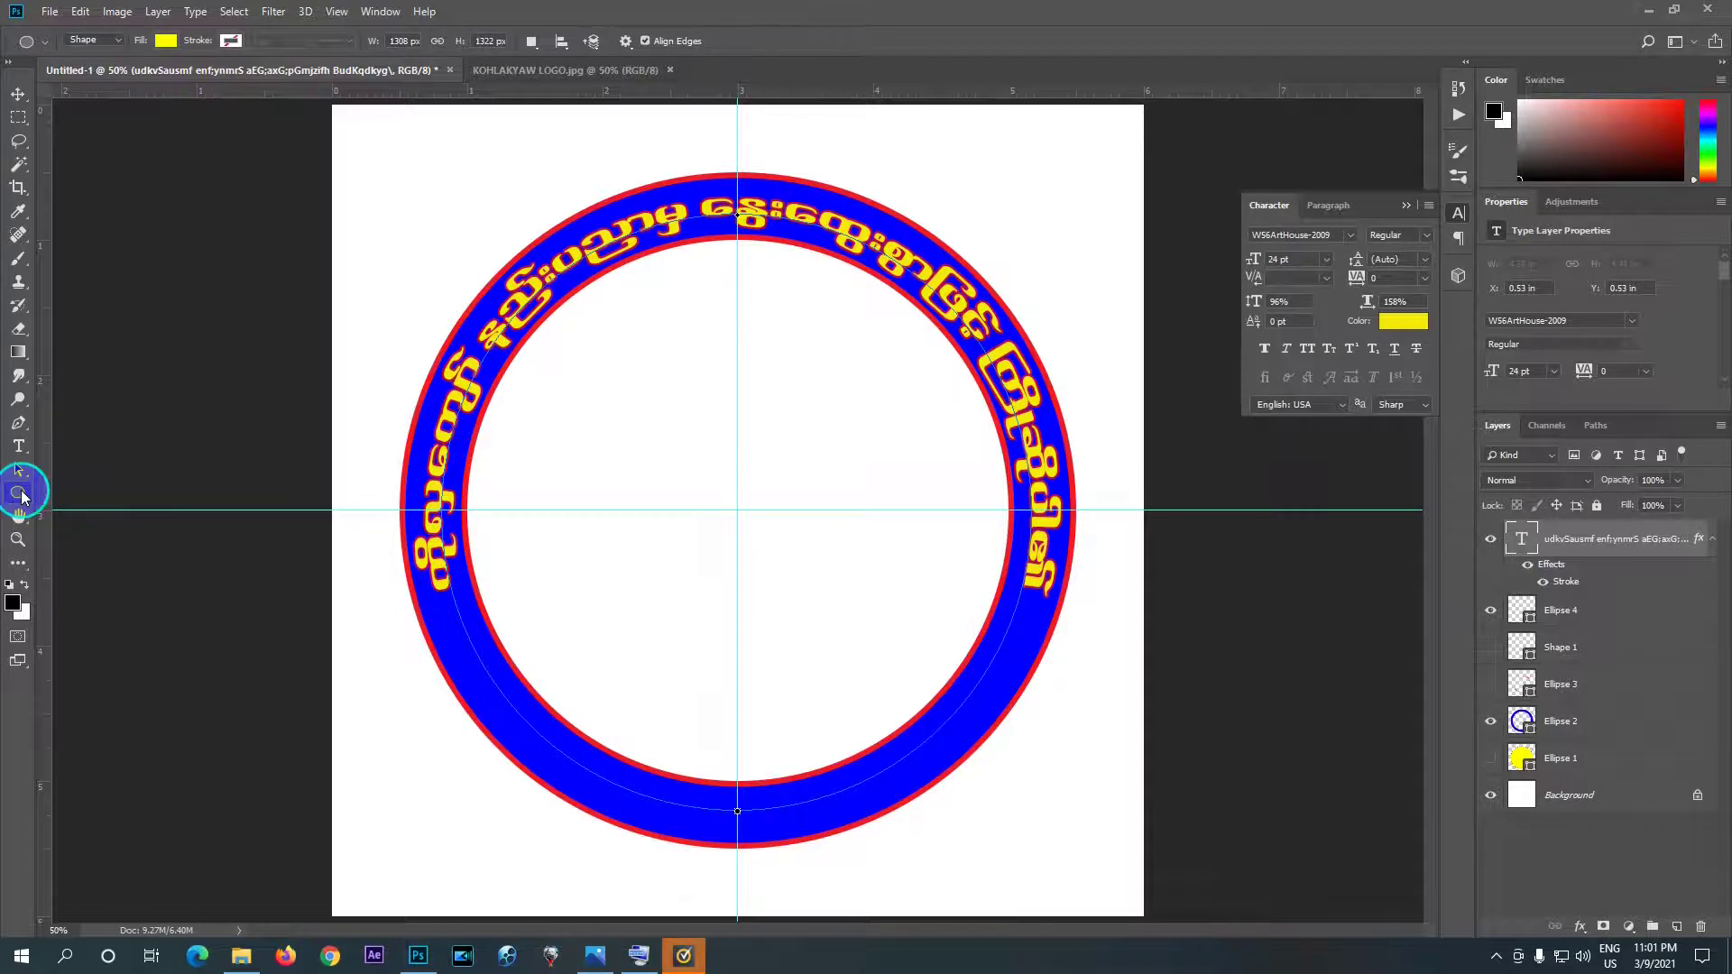
click(94, 573)
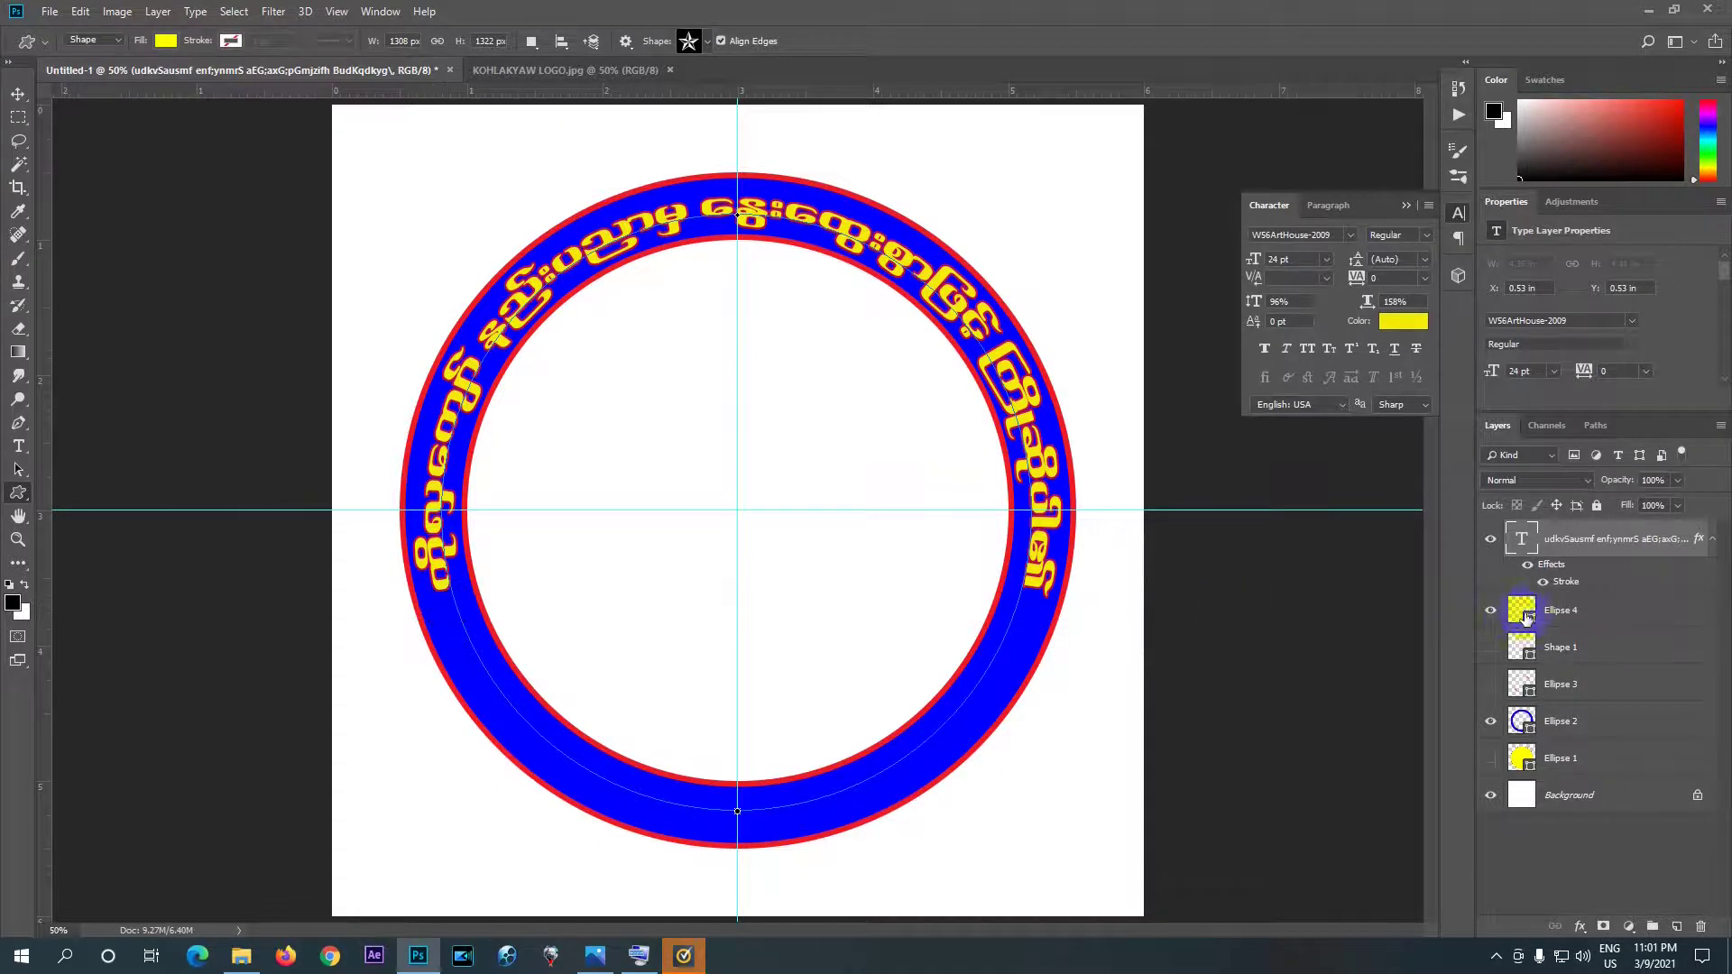
click(535, 47)
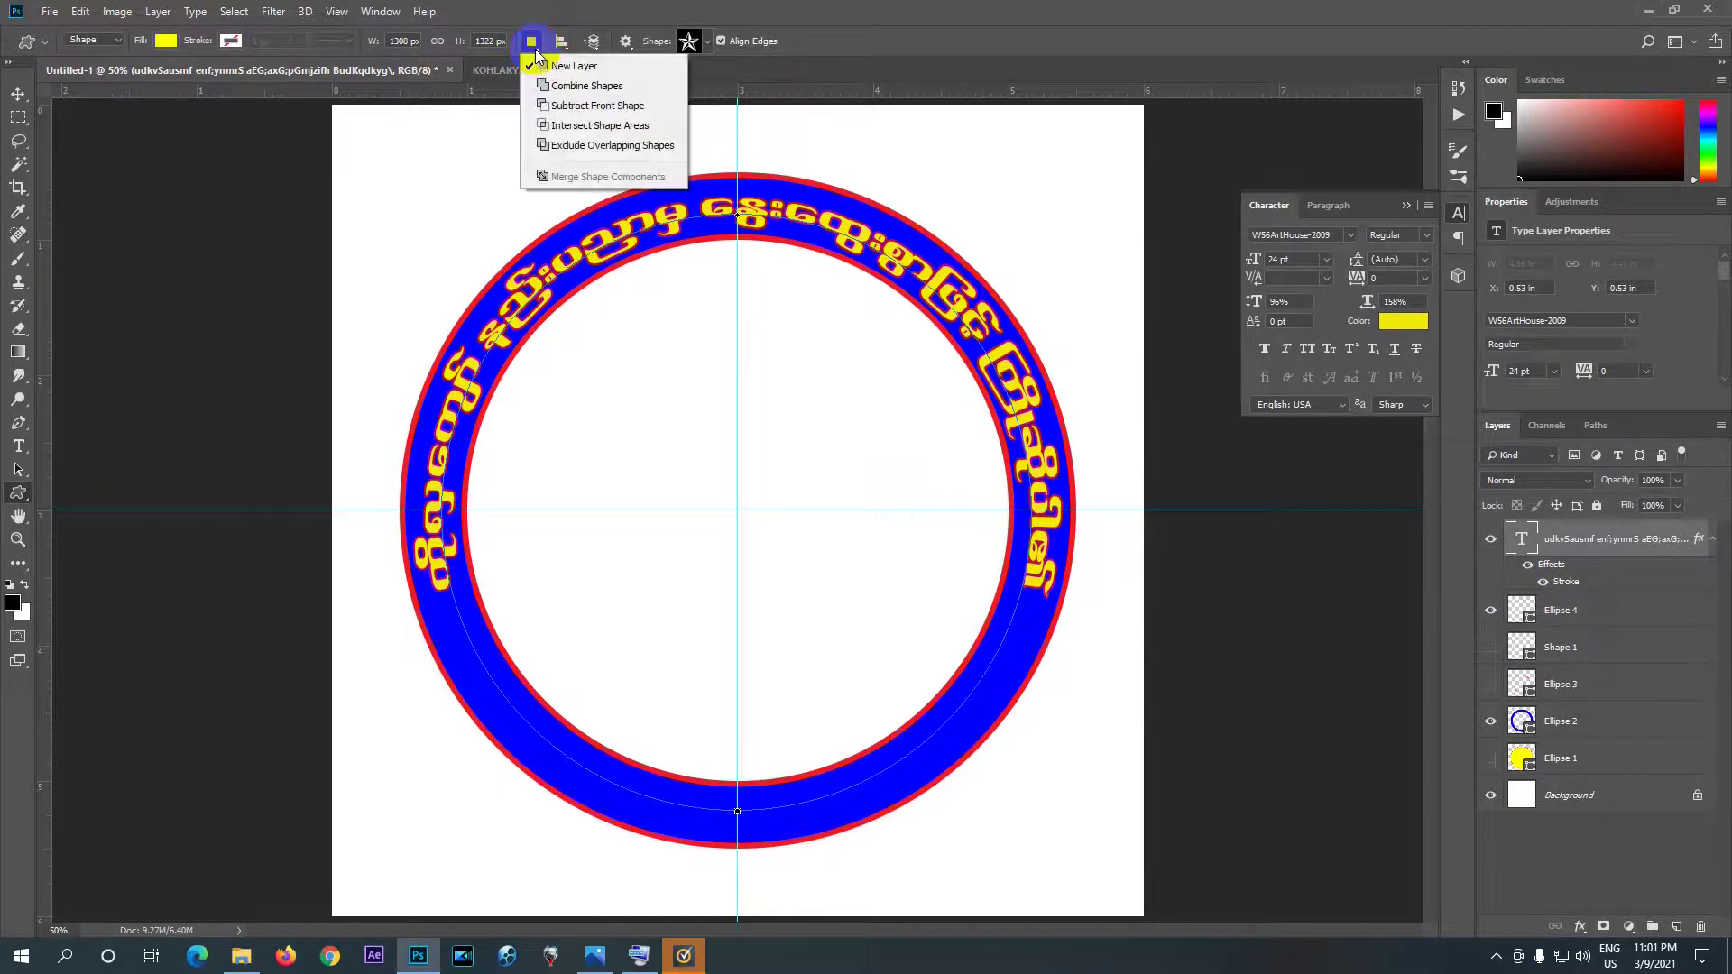
click(558, 67)
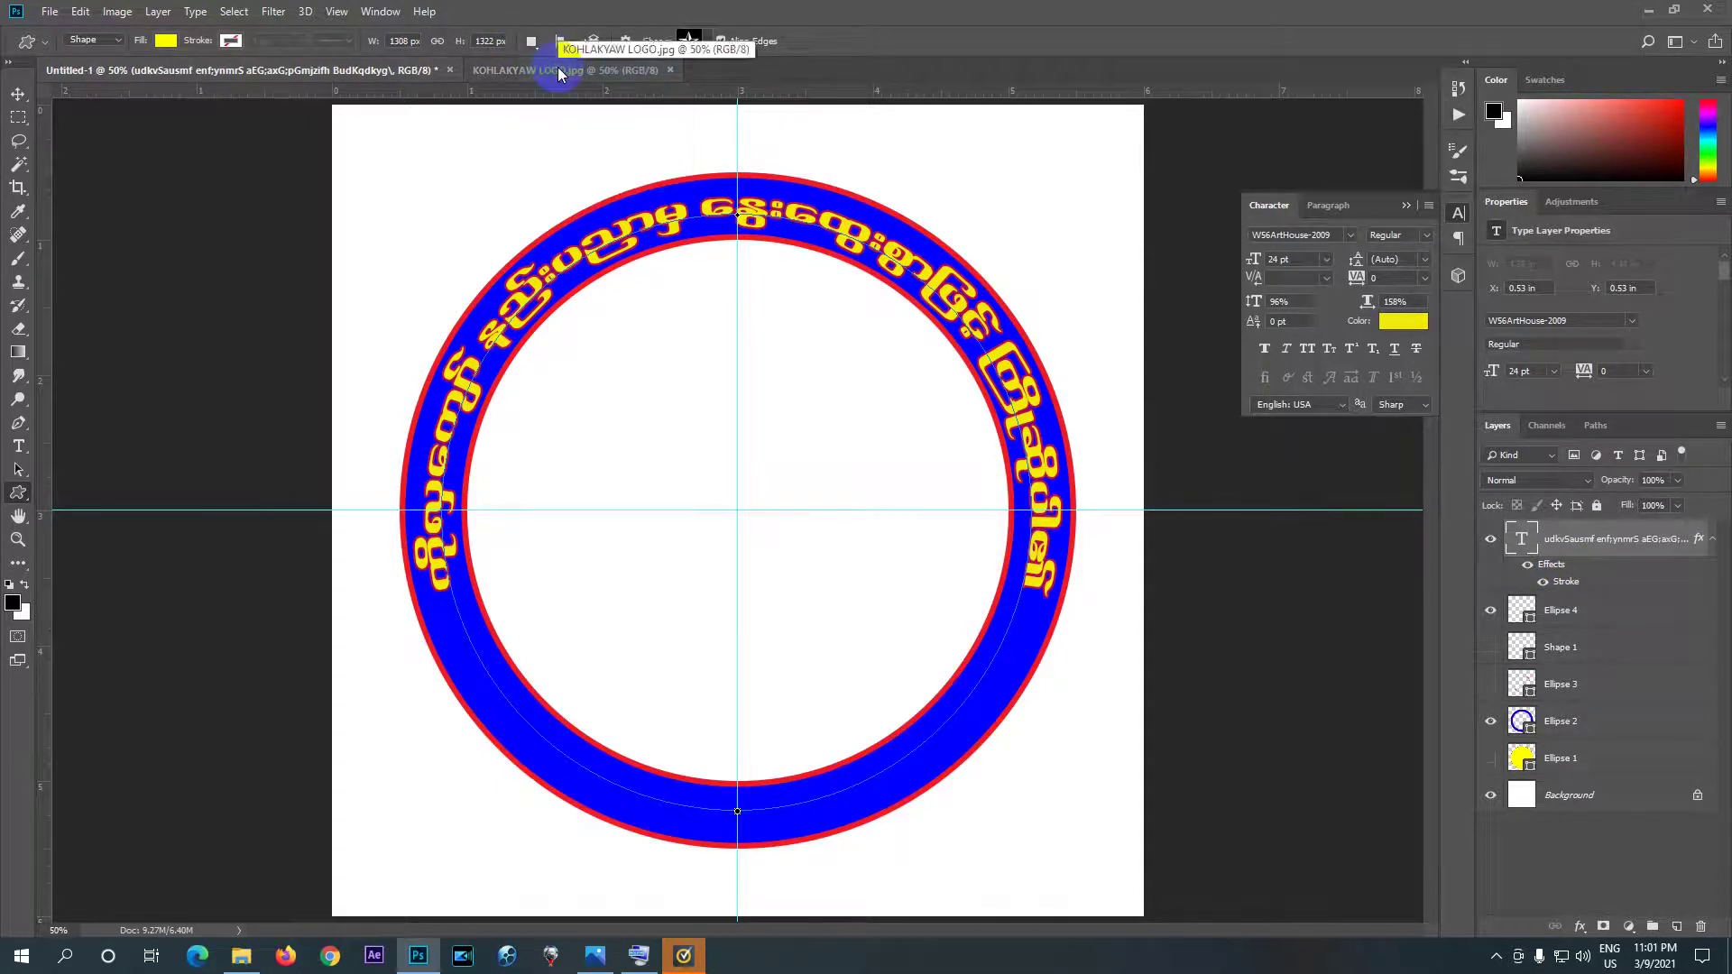
drag(456, 600, 441, 614)
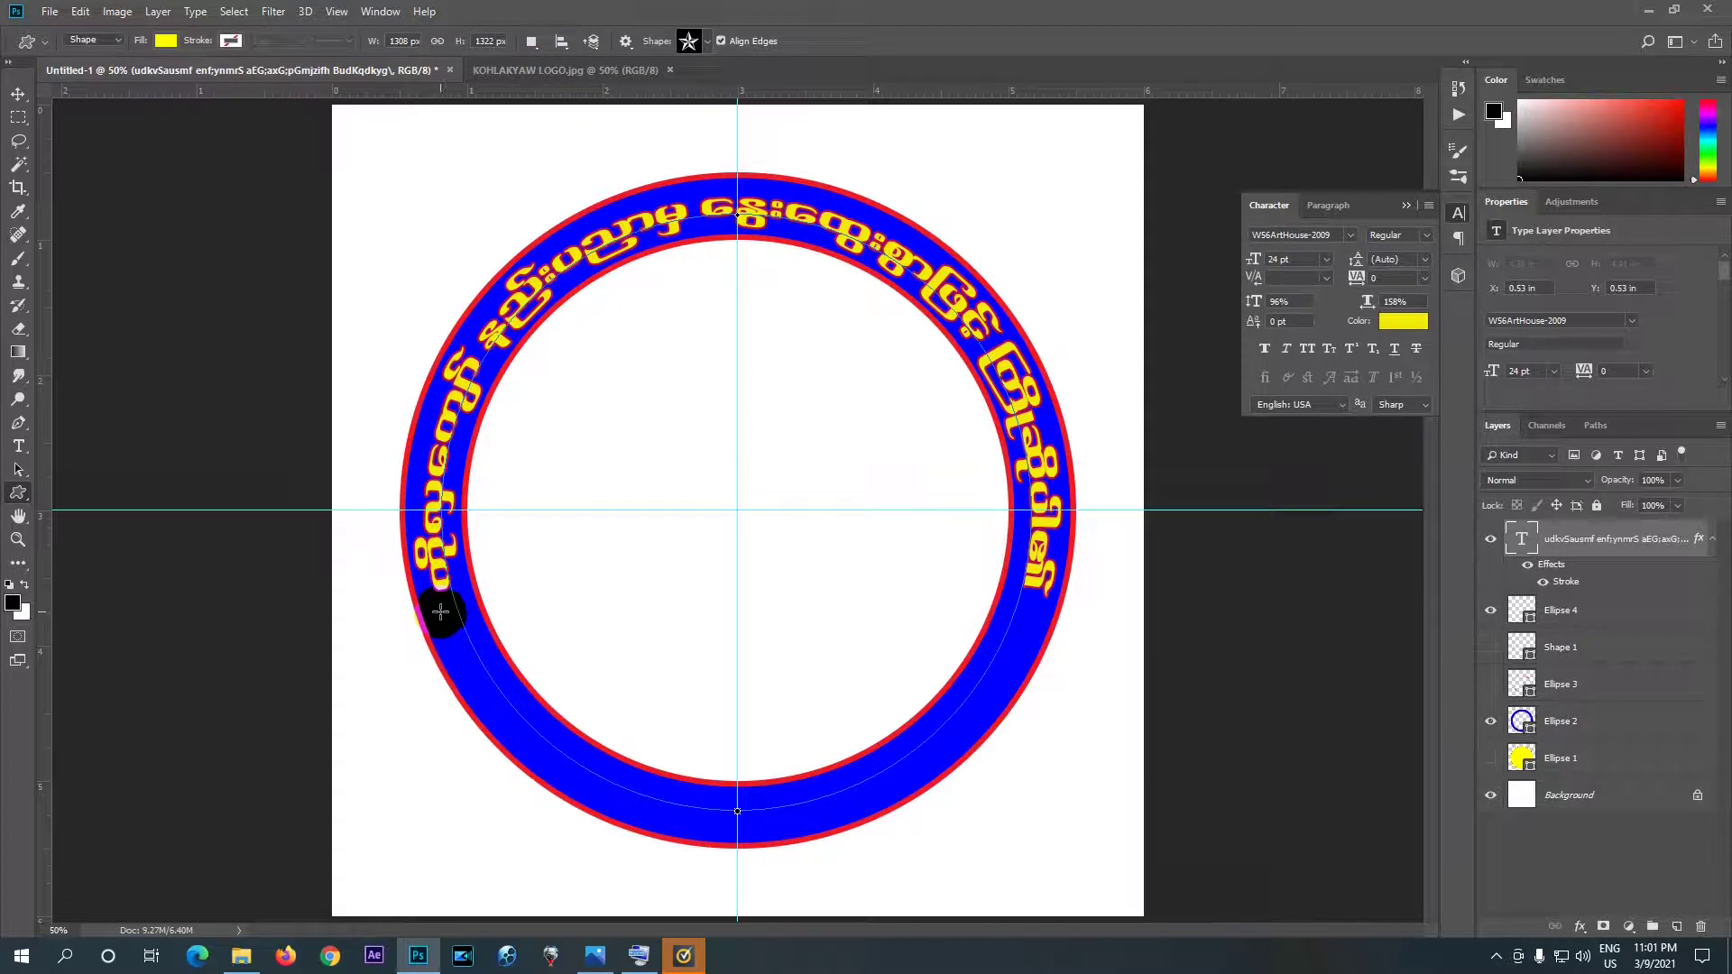
drag(436, 603, 508, 664)
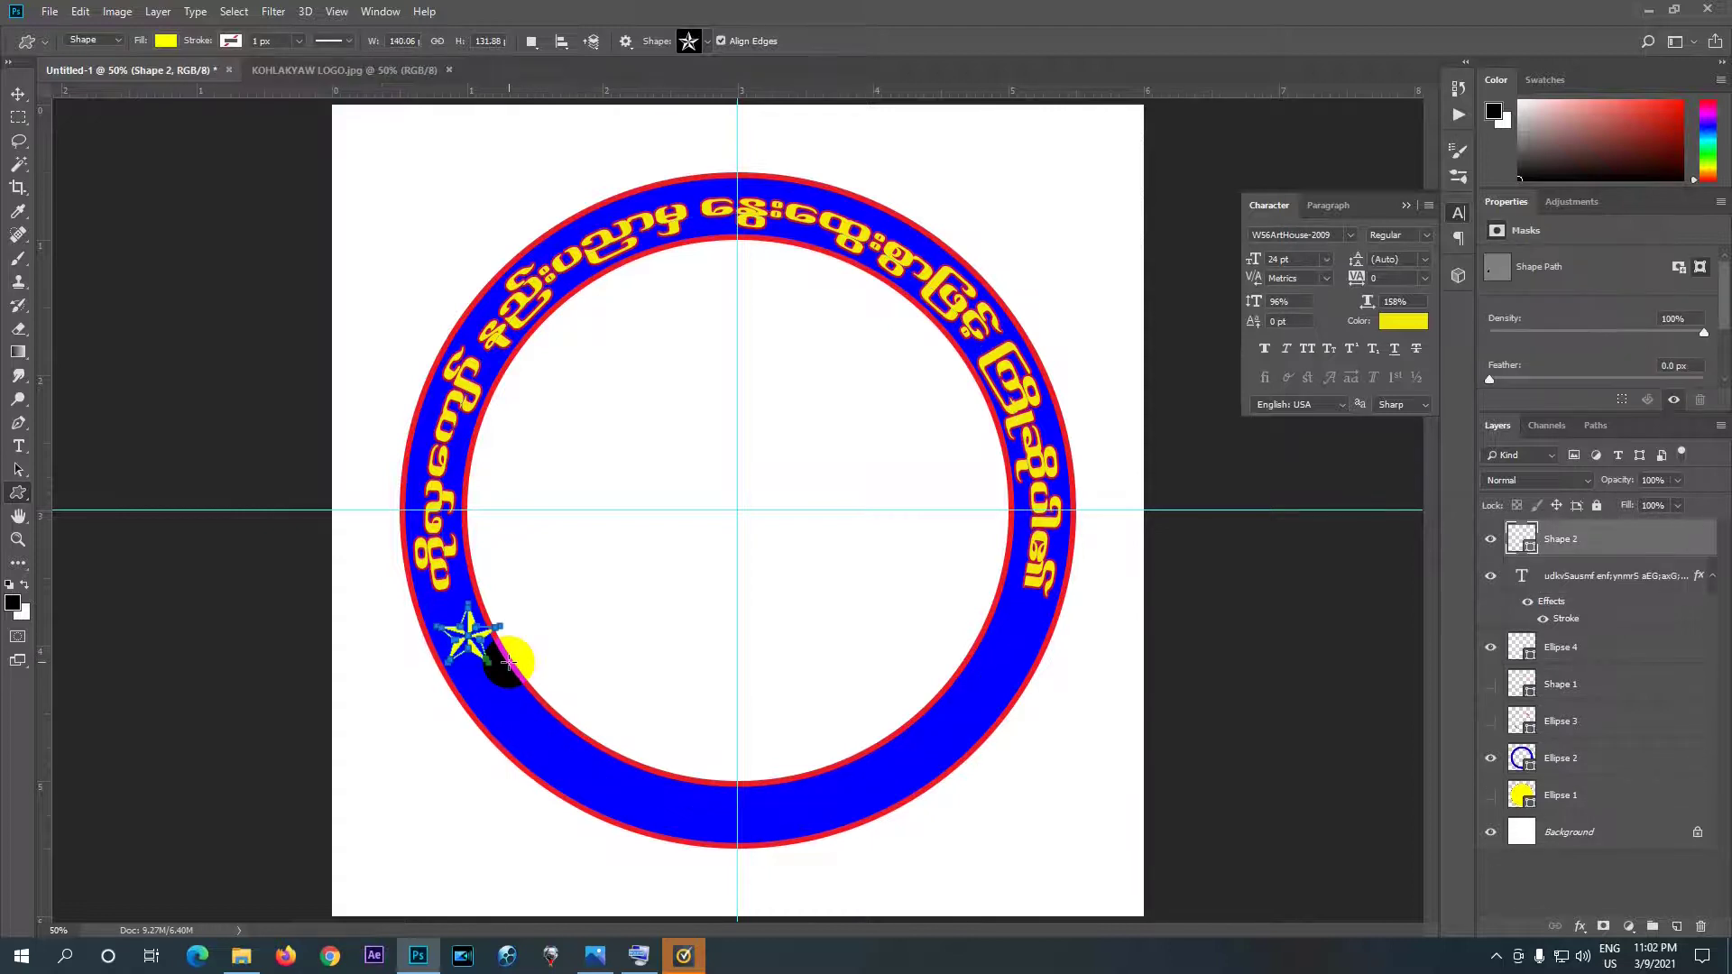
click(165, 43)
click(79, 158)
click(140, 43)
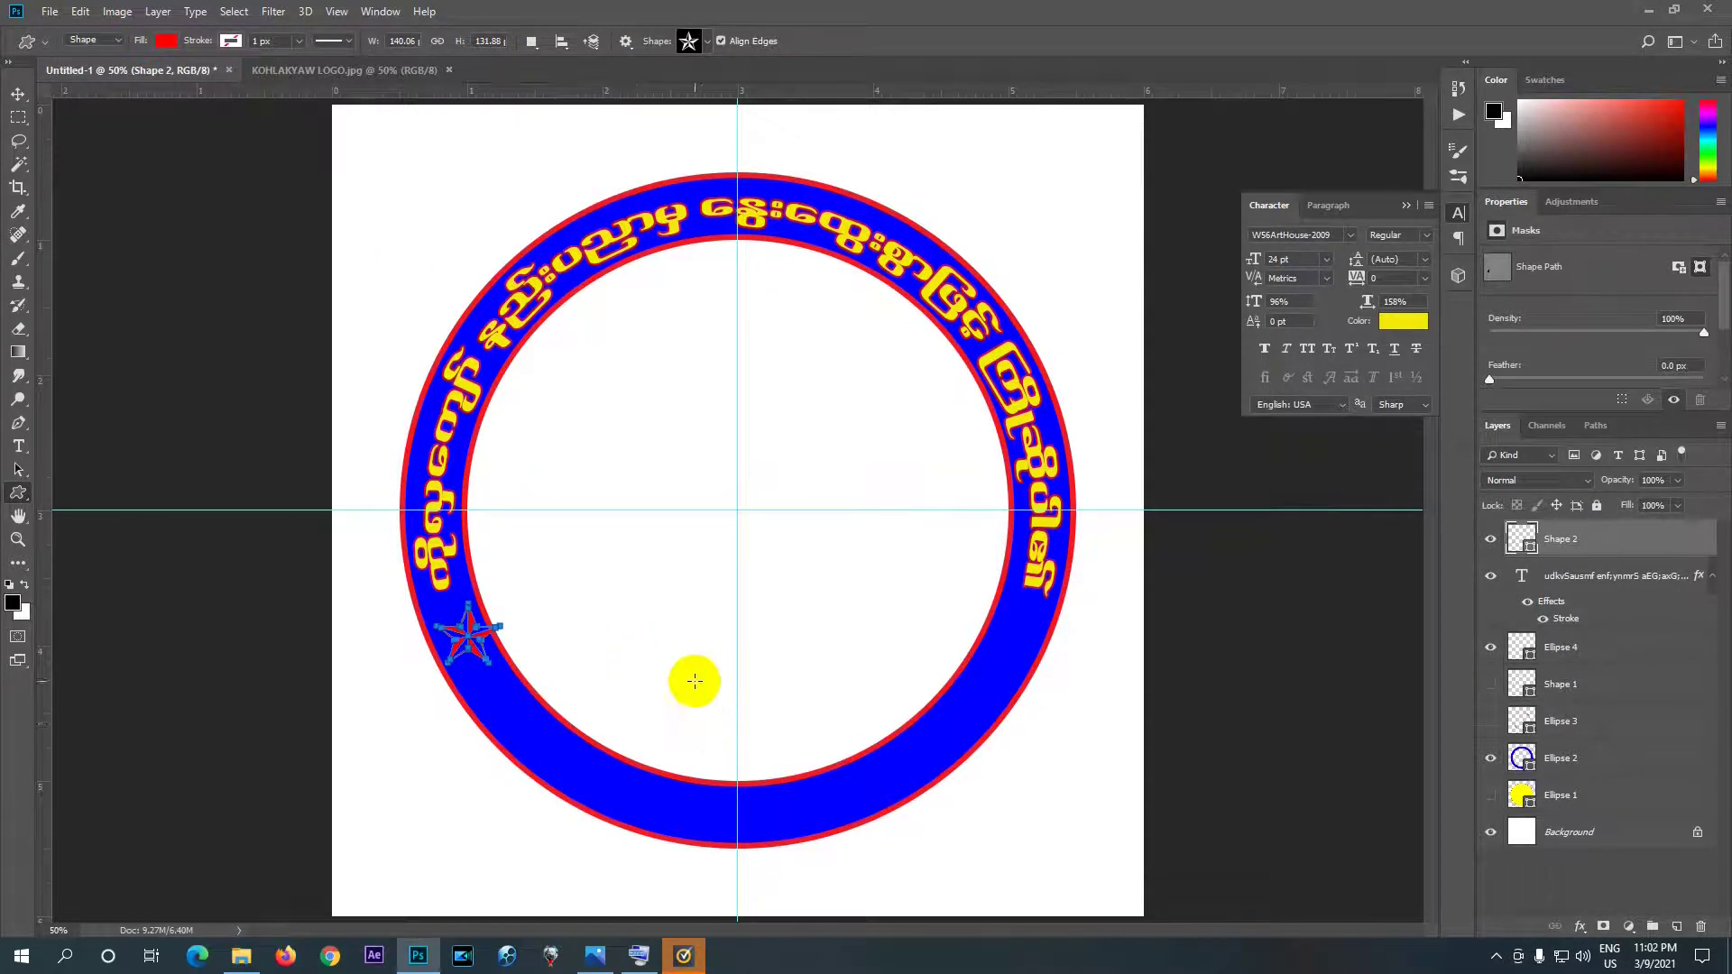
- Rotate, shrink and nudge the red star to sit tilted within the blue band
key(ctrl+t)
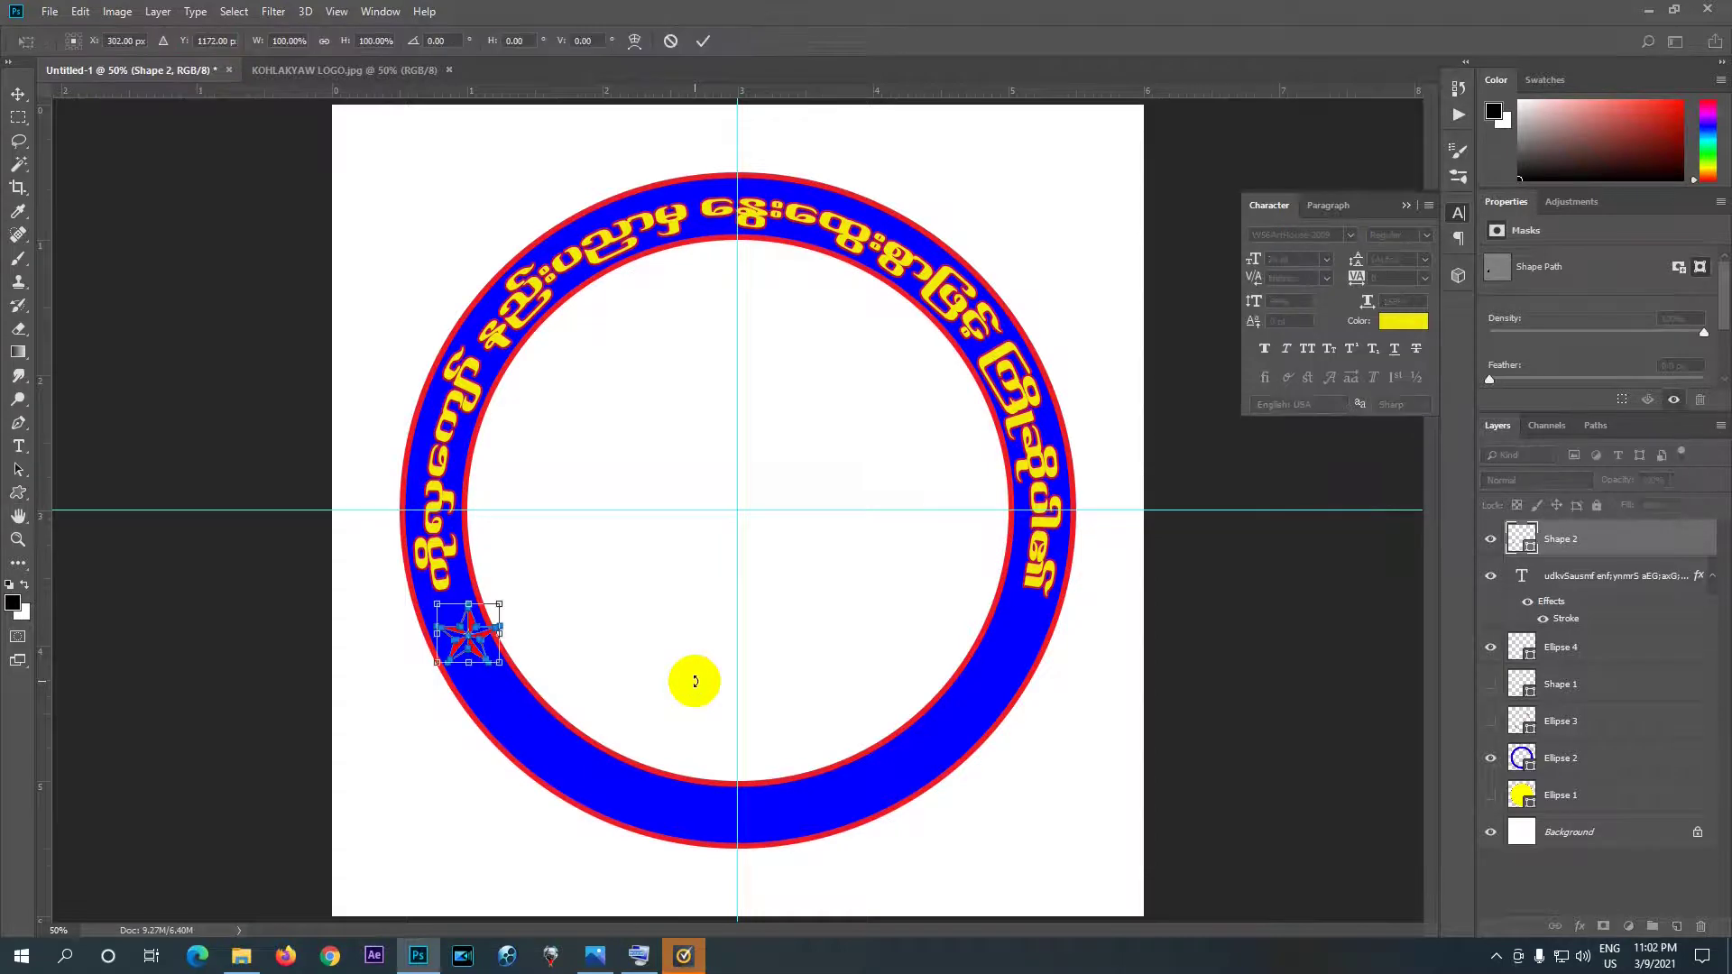
scroll(451, 649, up, 3)
scroll(414, 765, up, 3)
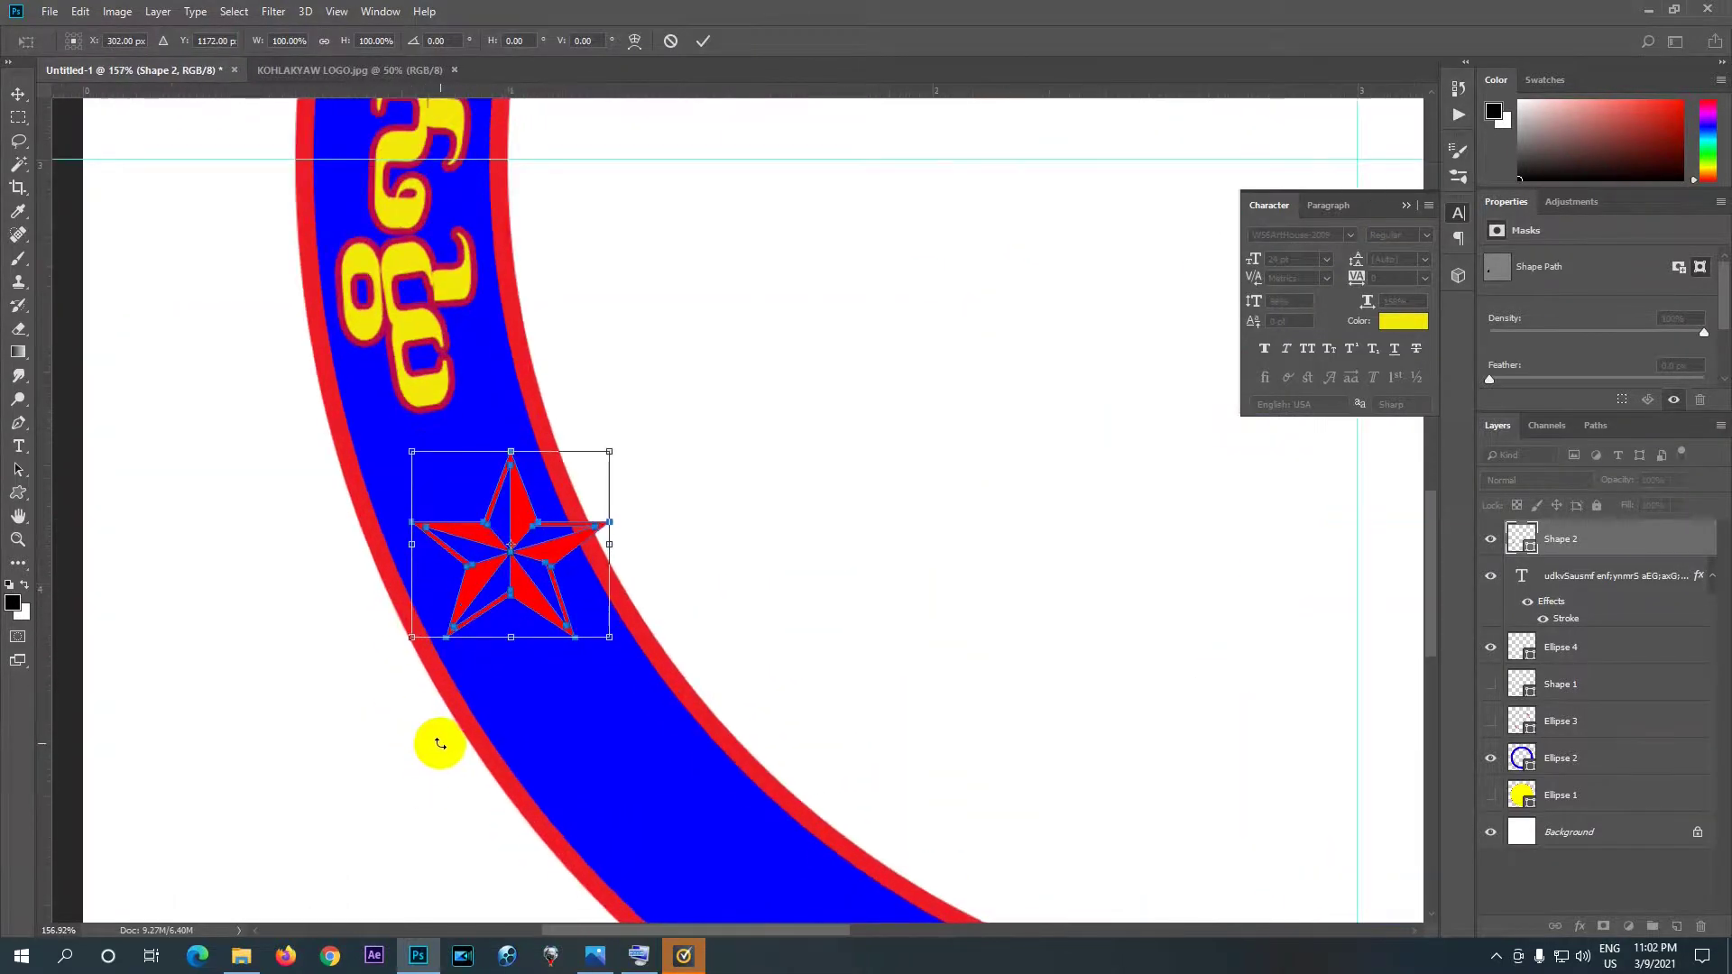
scroll(497, 680, down, 1)
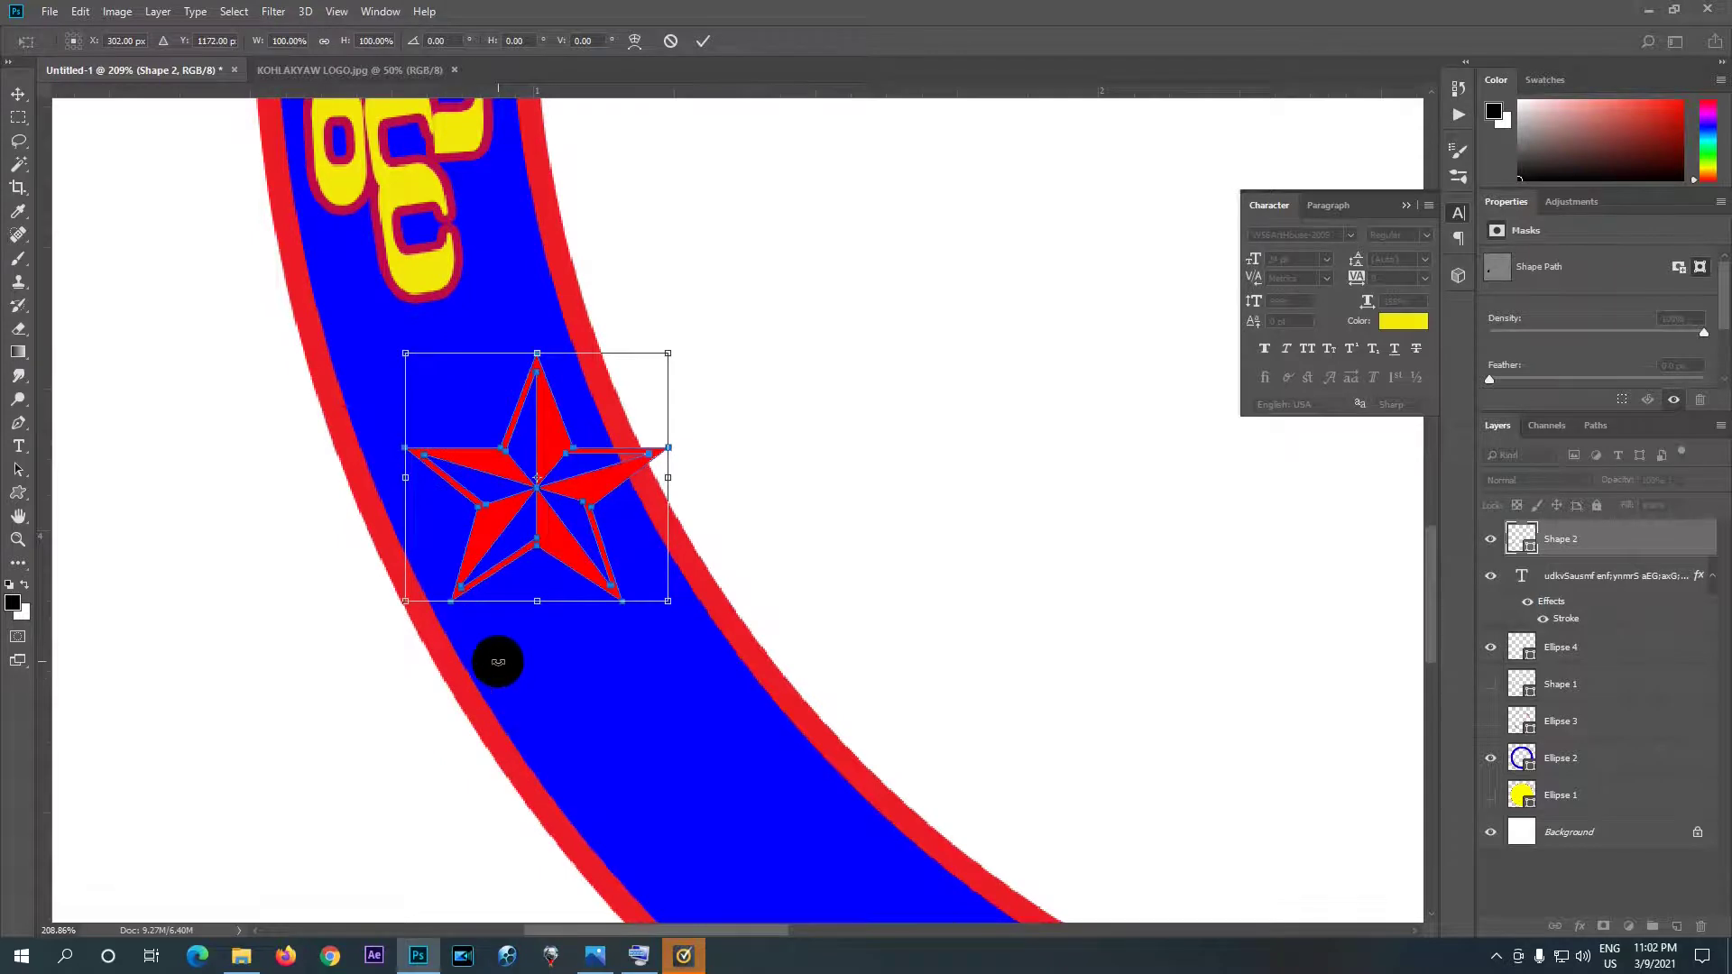
key(Up)
key(Up)
key(Up)
key(Up)
key(Up)
key(Up)
key(Up)
key(Up)
key(Up)
key(Up)
key(Up)
key(Up)
key(Up)
key(Up)
key(Up)
key(Up)
key(Up)
key(Up)
key(Up)
key(Up)
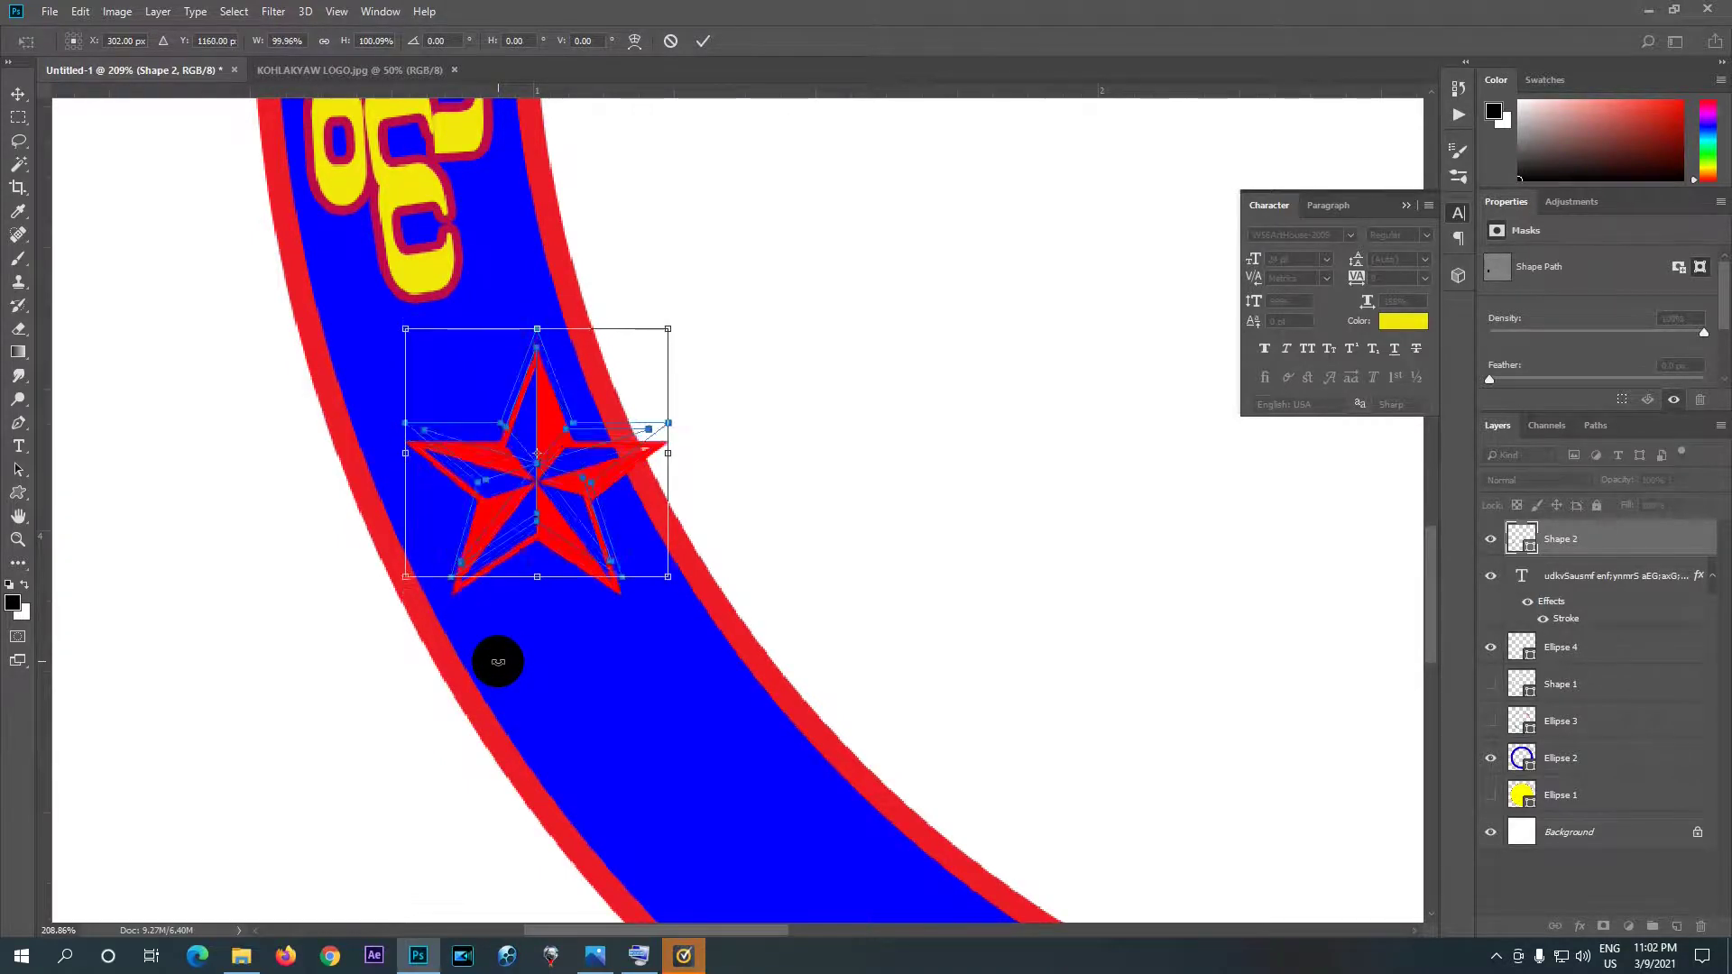
key(Left)
key(Left)
key(Left)
key(Left)
key(Left)
key(Left)
key(Left)
key(Left)
key(Left)
key(Left)
key(Left)
key(Left)
key(Left)
key(Left)
key(Left)
key(Left)
key(Left)
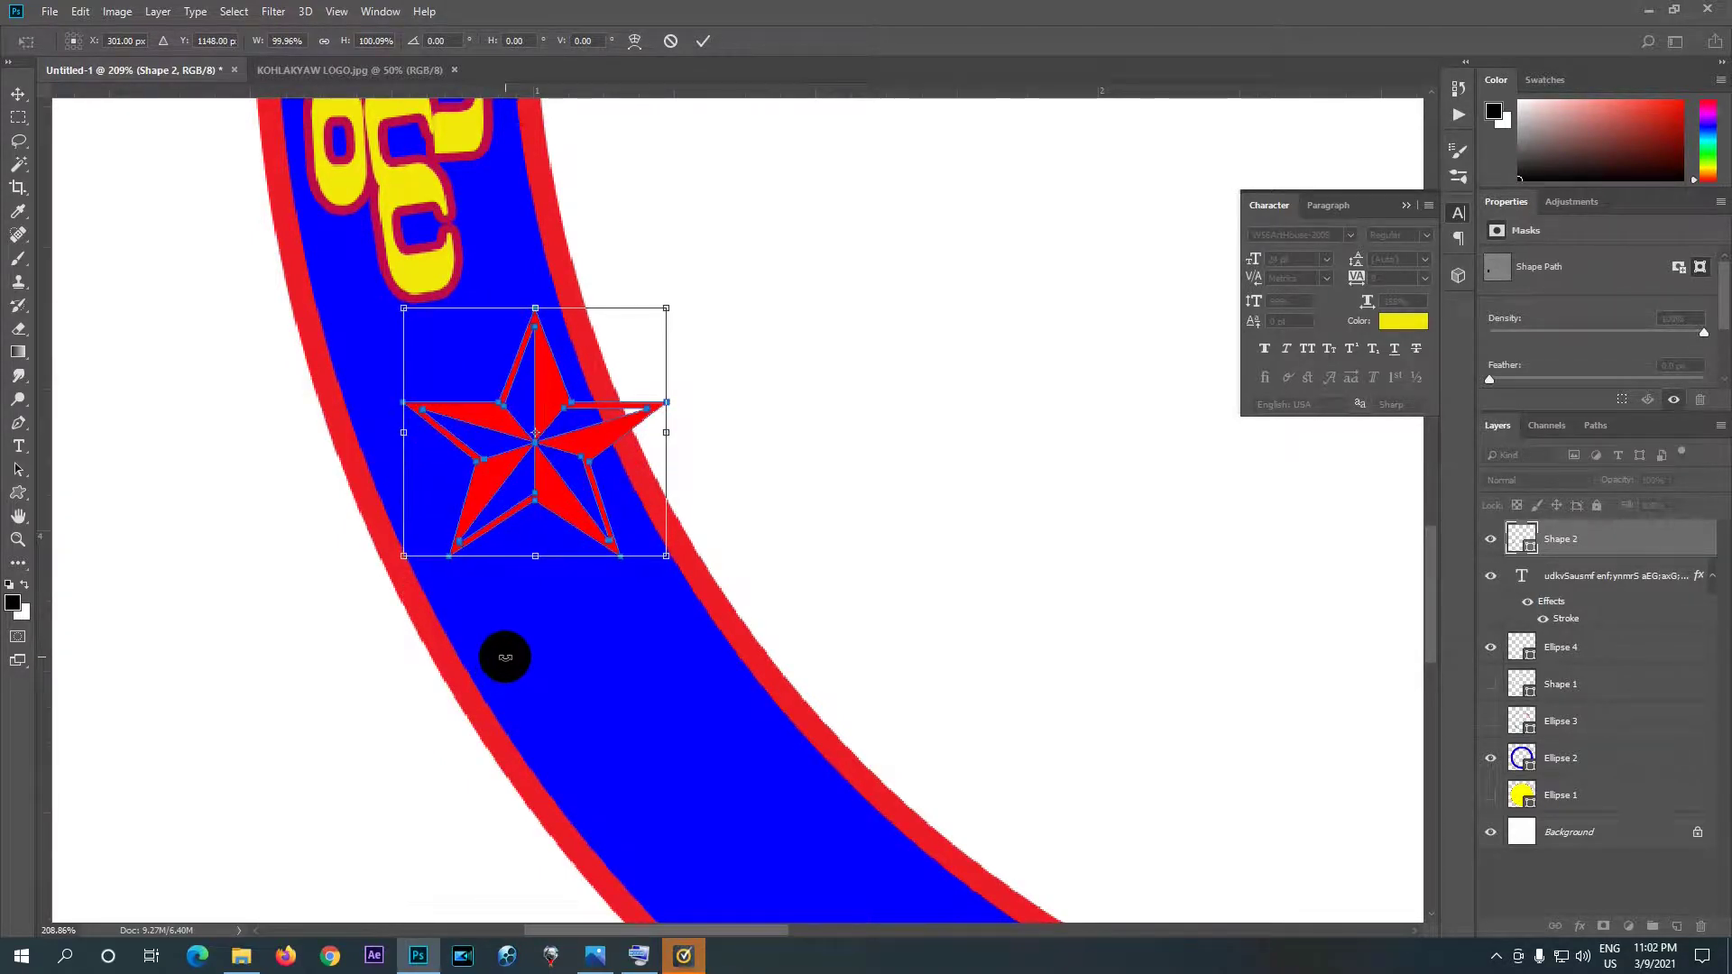
drag(655, 292, 599, 264)
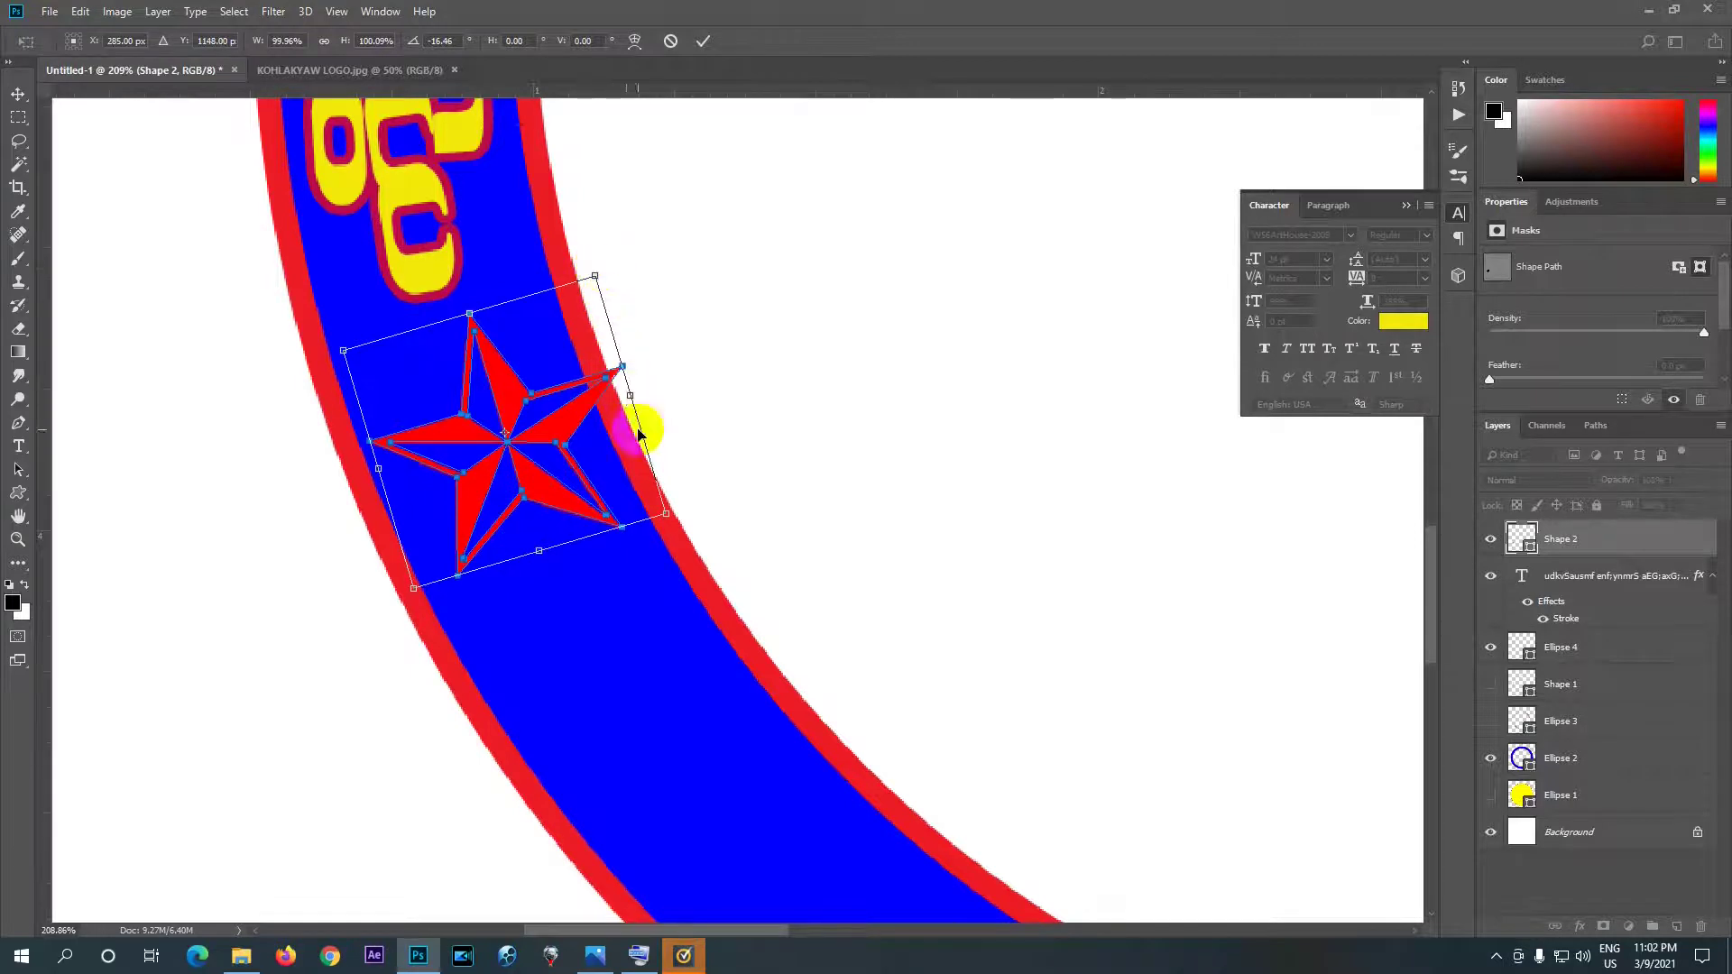
drag(666, 516, 616, 497)
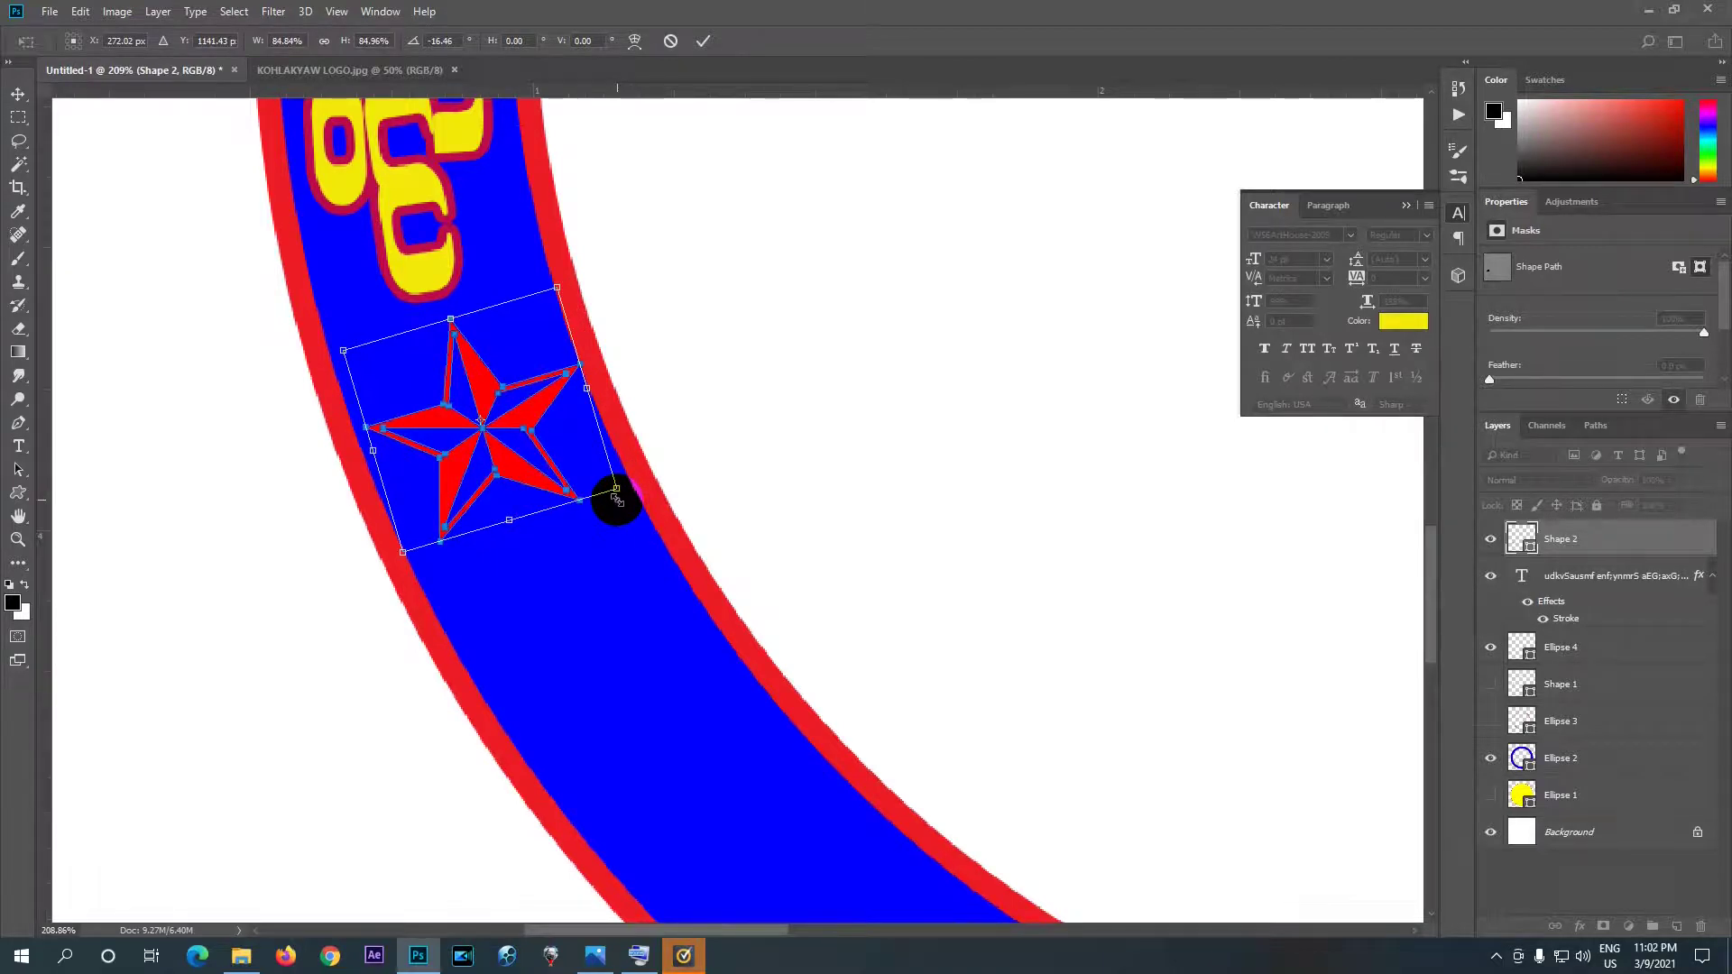
key(Left)
key(Left)
key(Left)
key(Left)
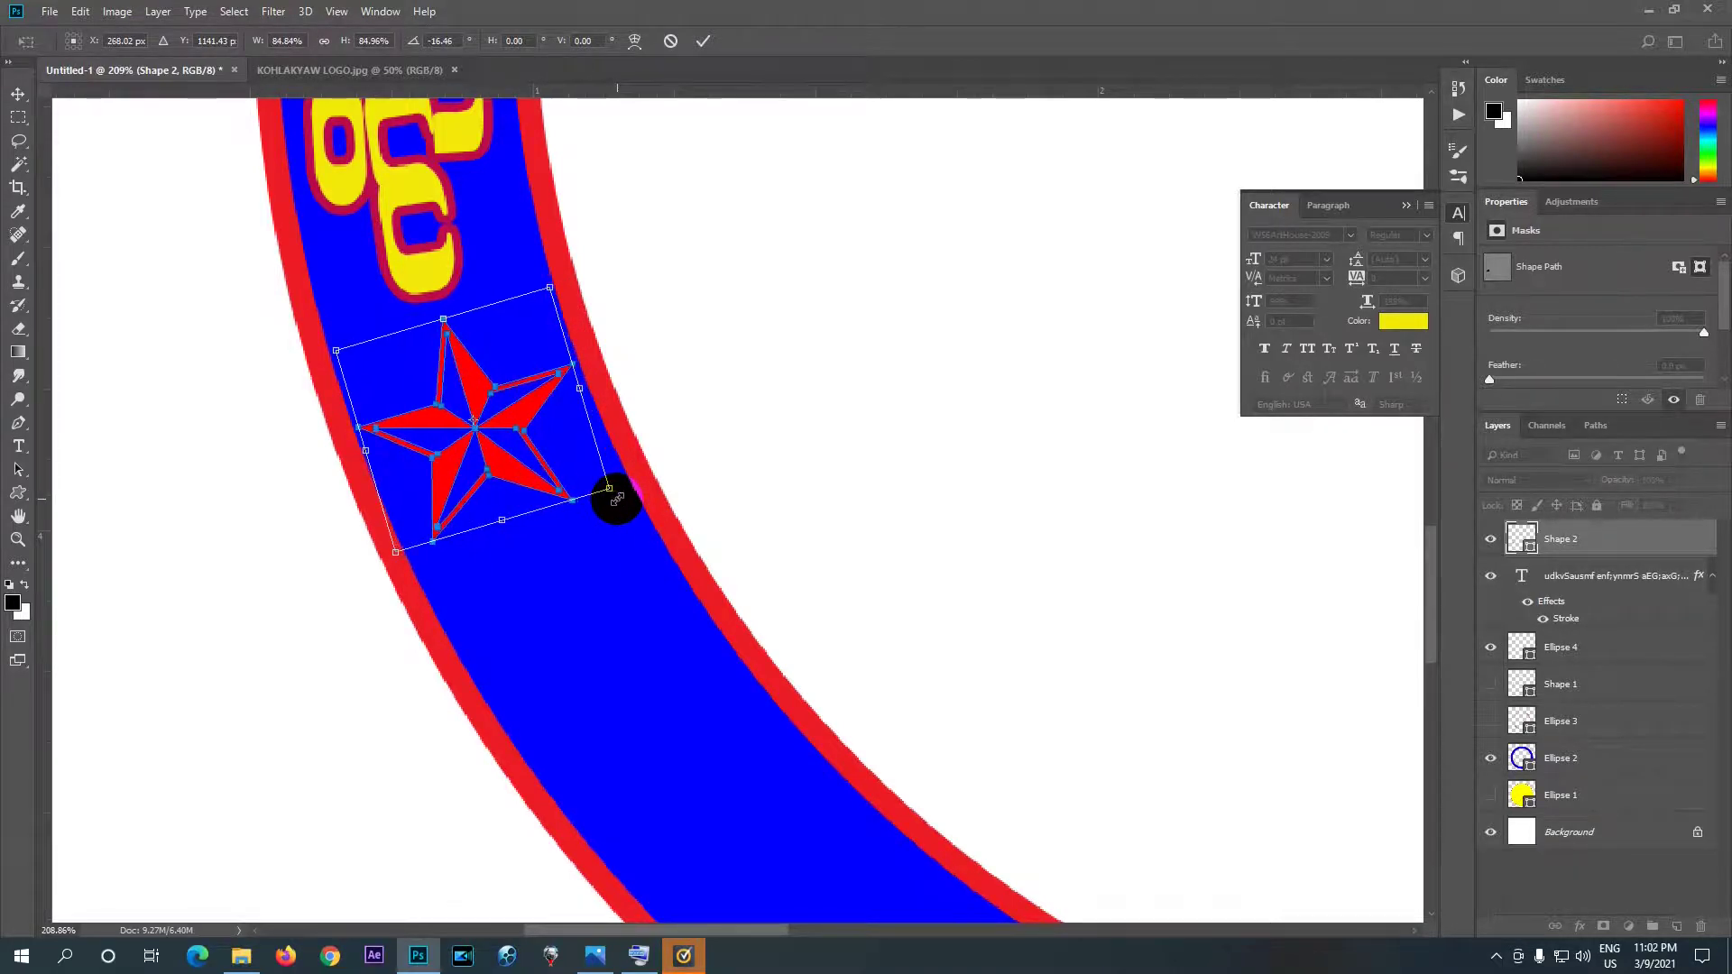
key(Left)
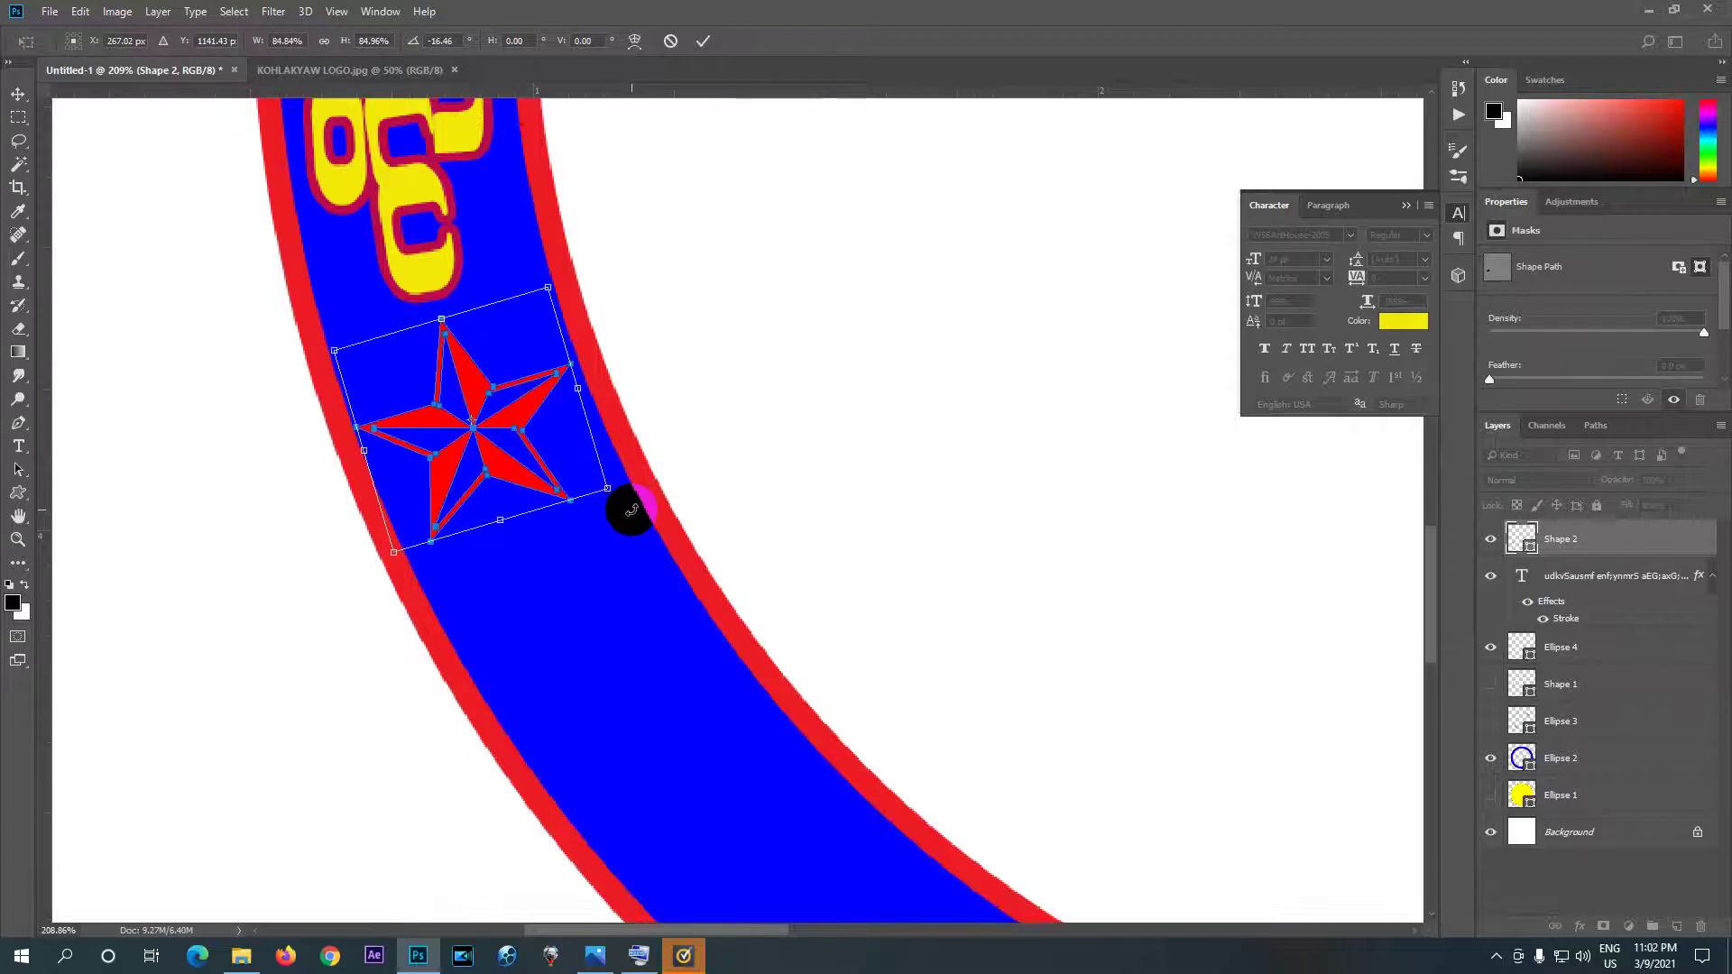
drag(632, 510, 636, 498)
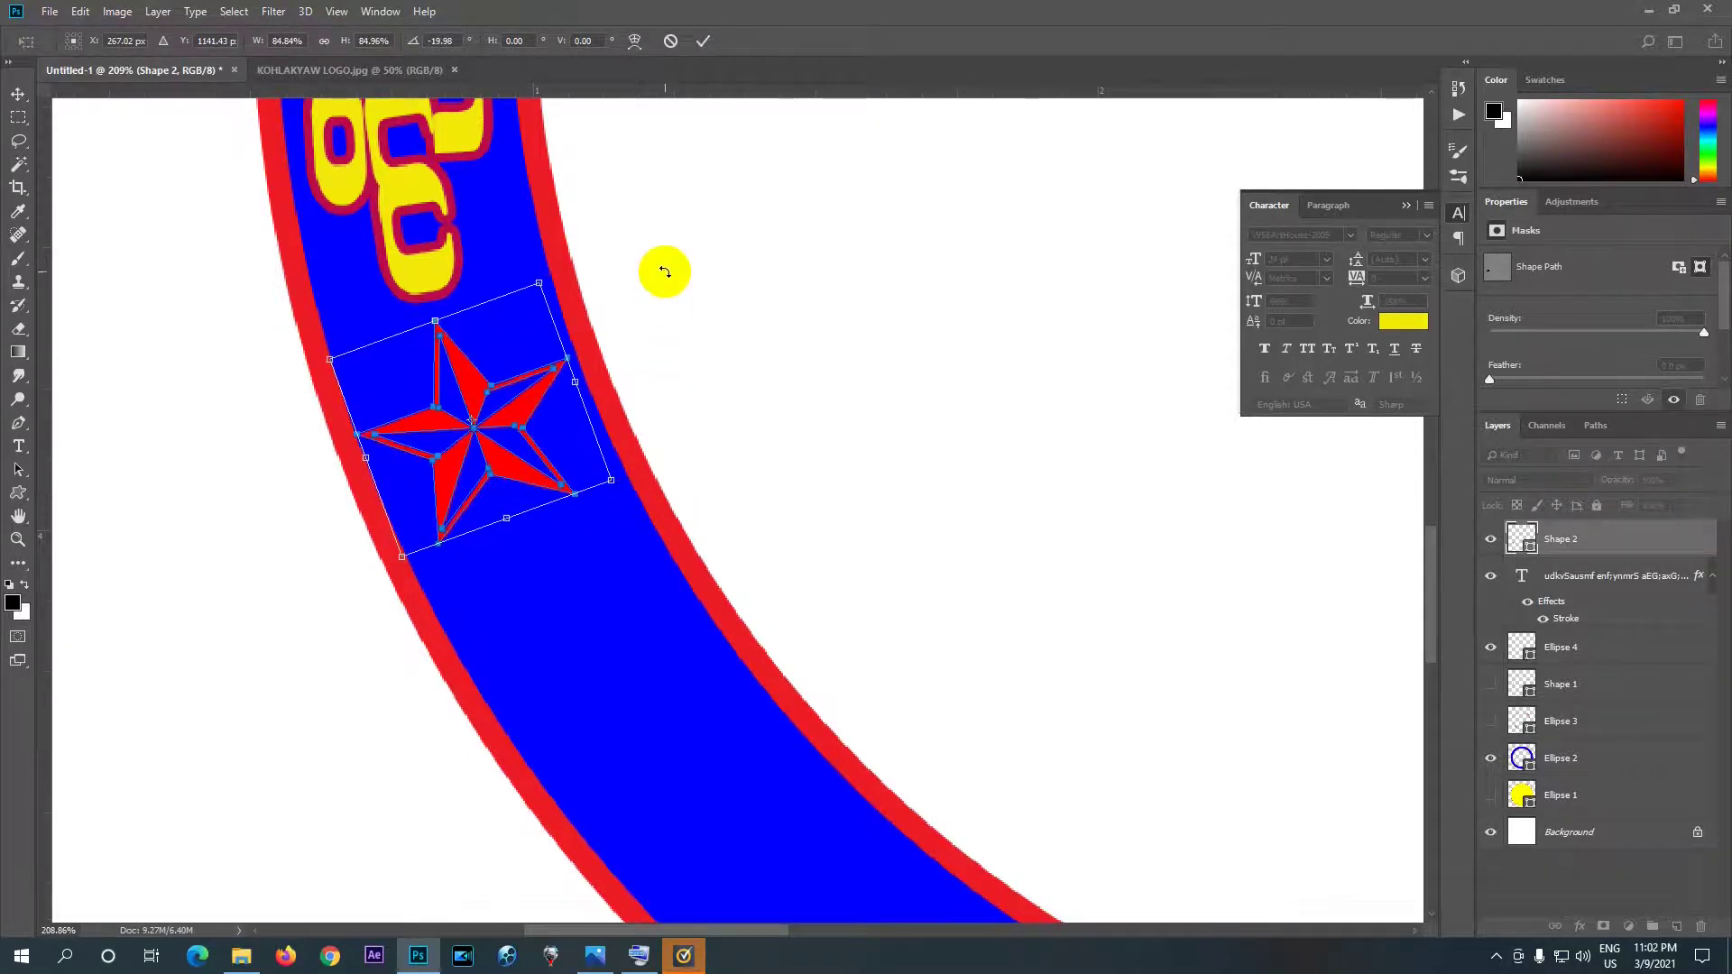
click(701, 40)
scroll(625, 370, down, 8)
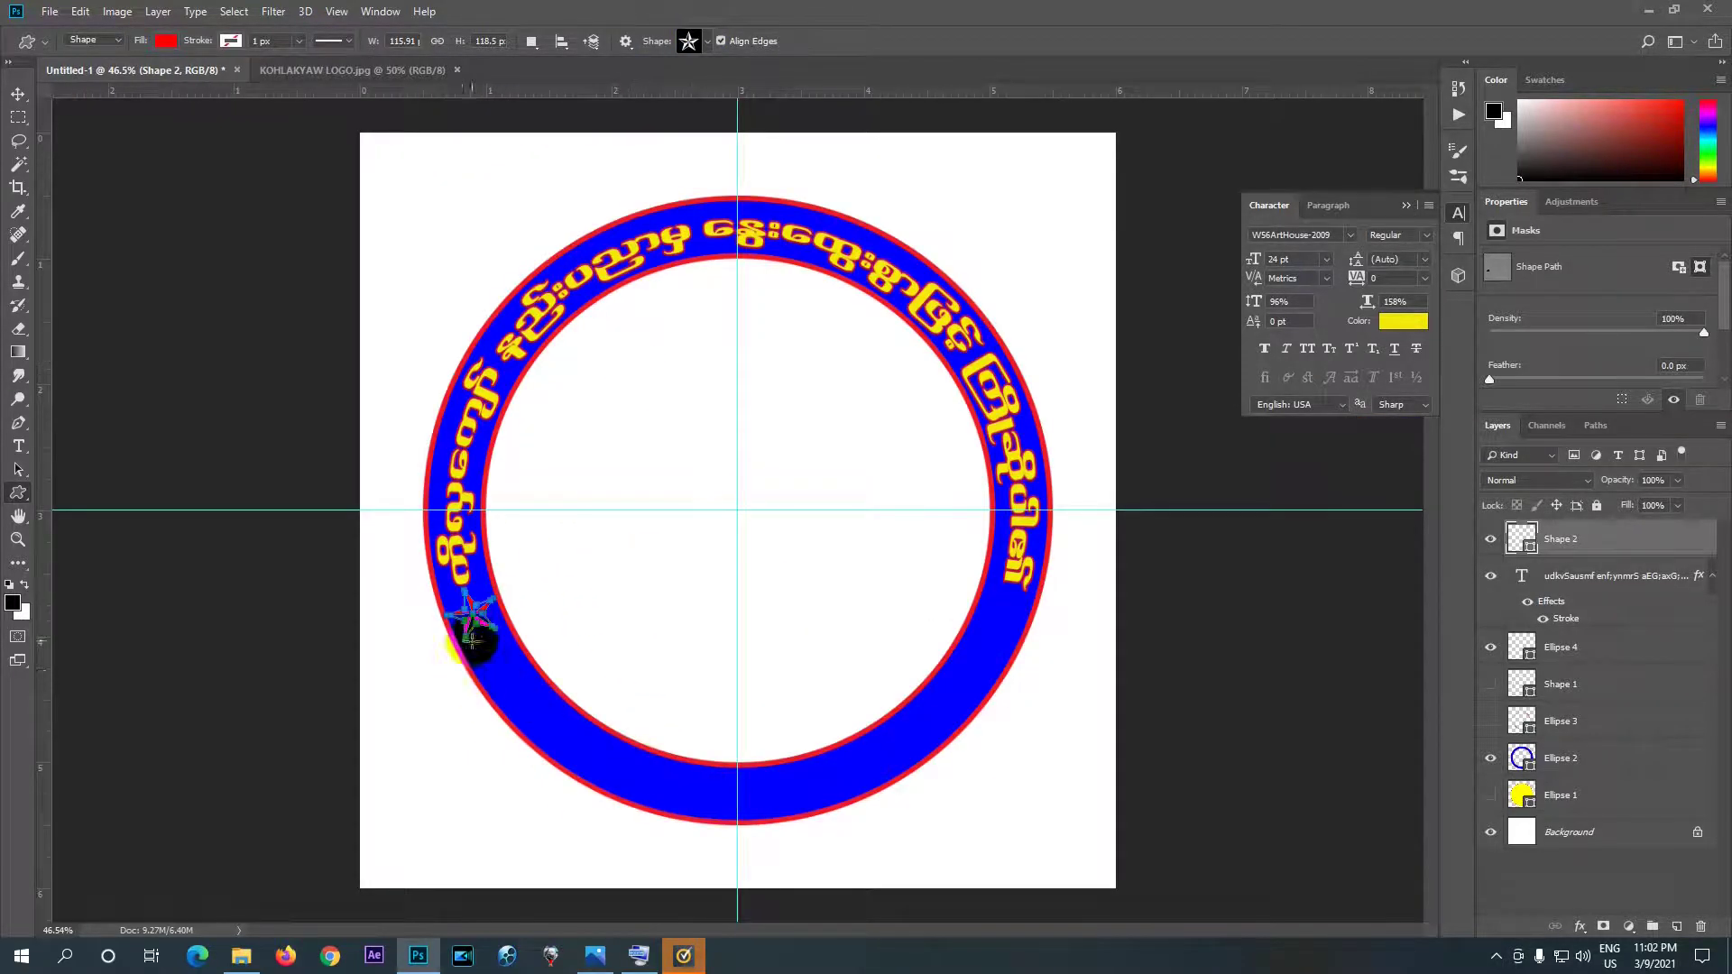
- Duplicate the star layer and move the copy across to the ring's right side
click(1583, 584)
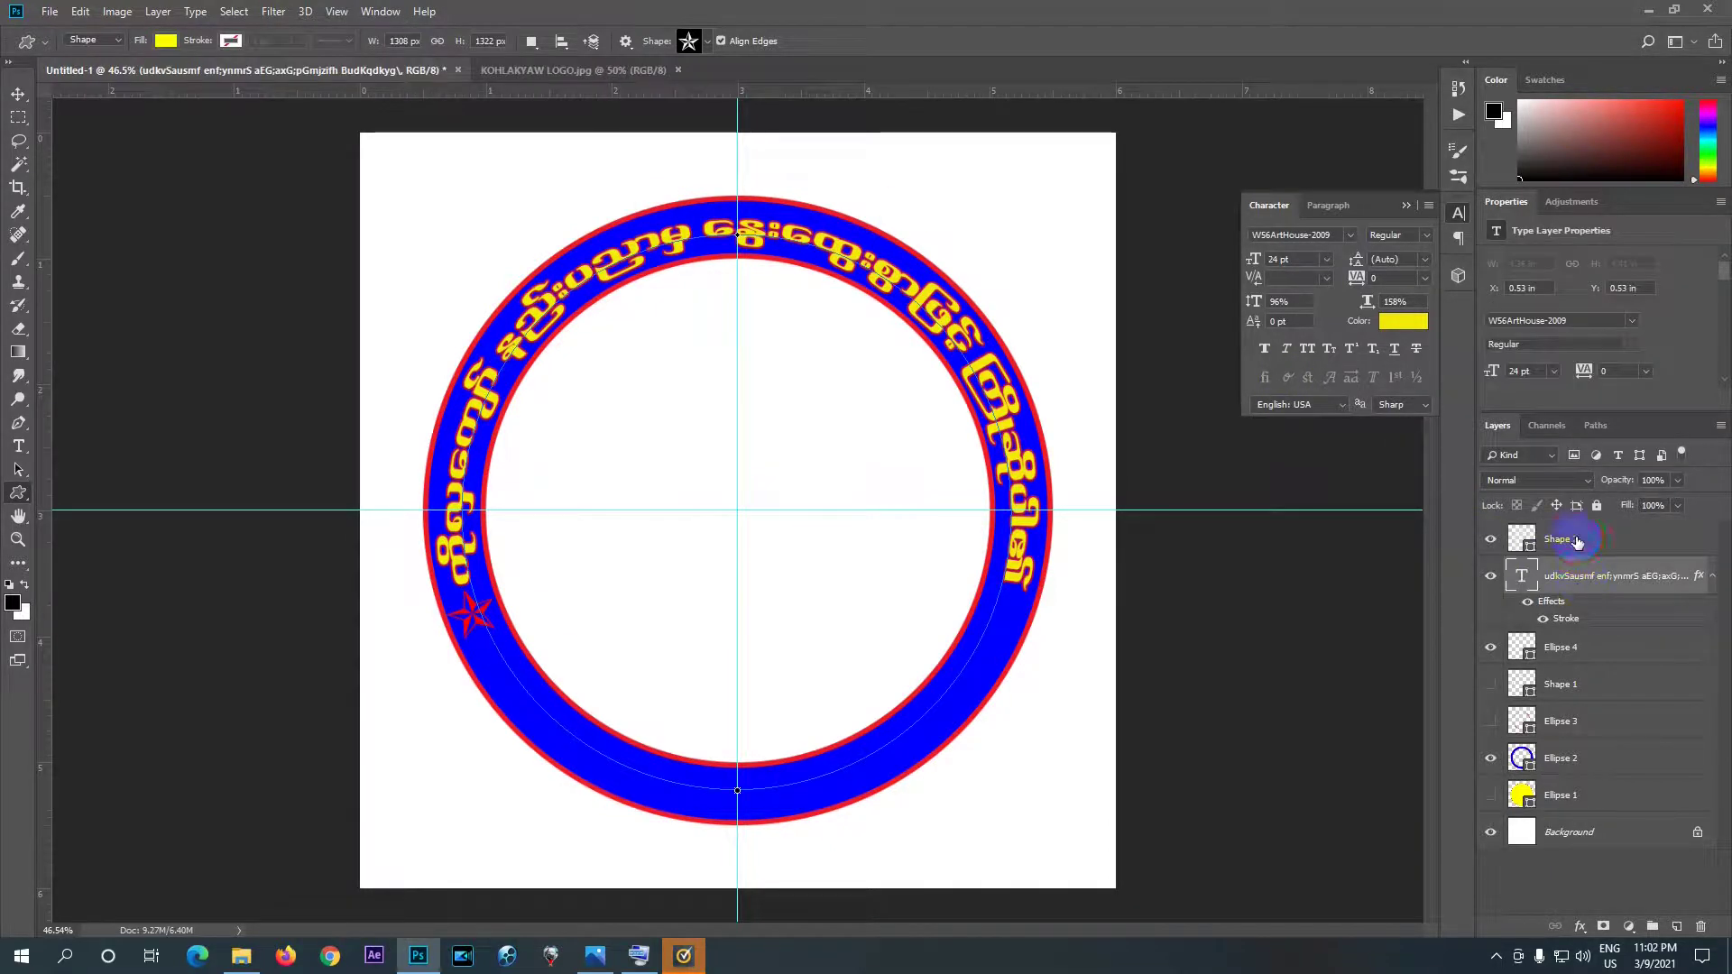
click(1579, 546)
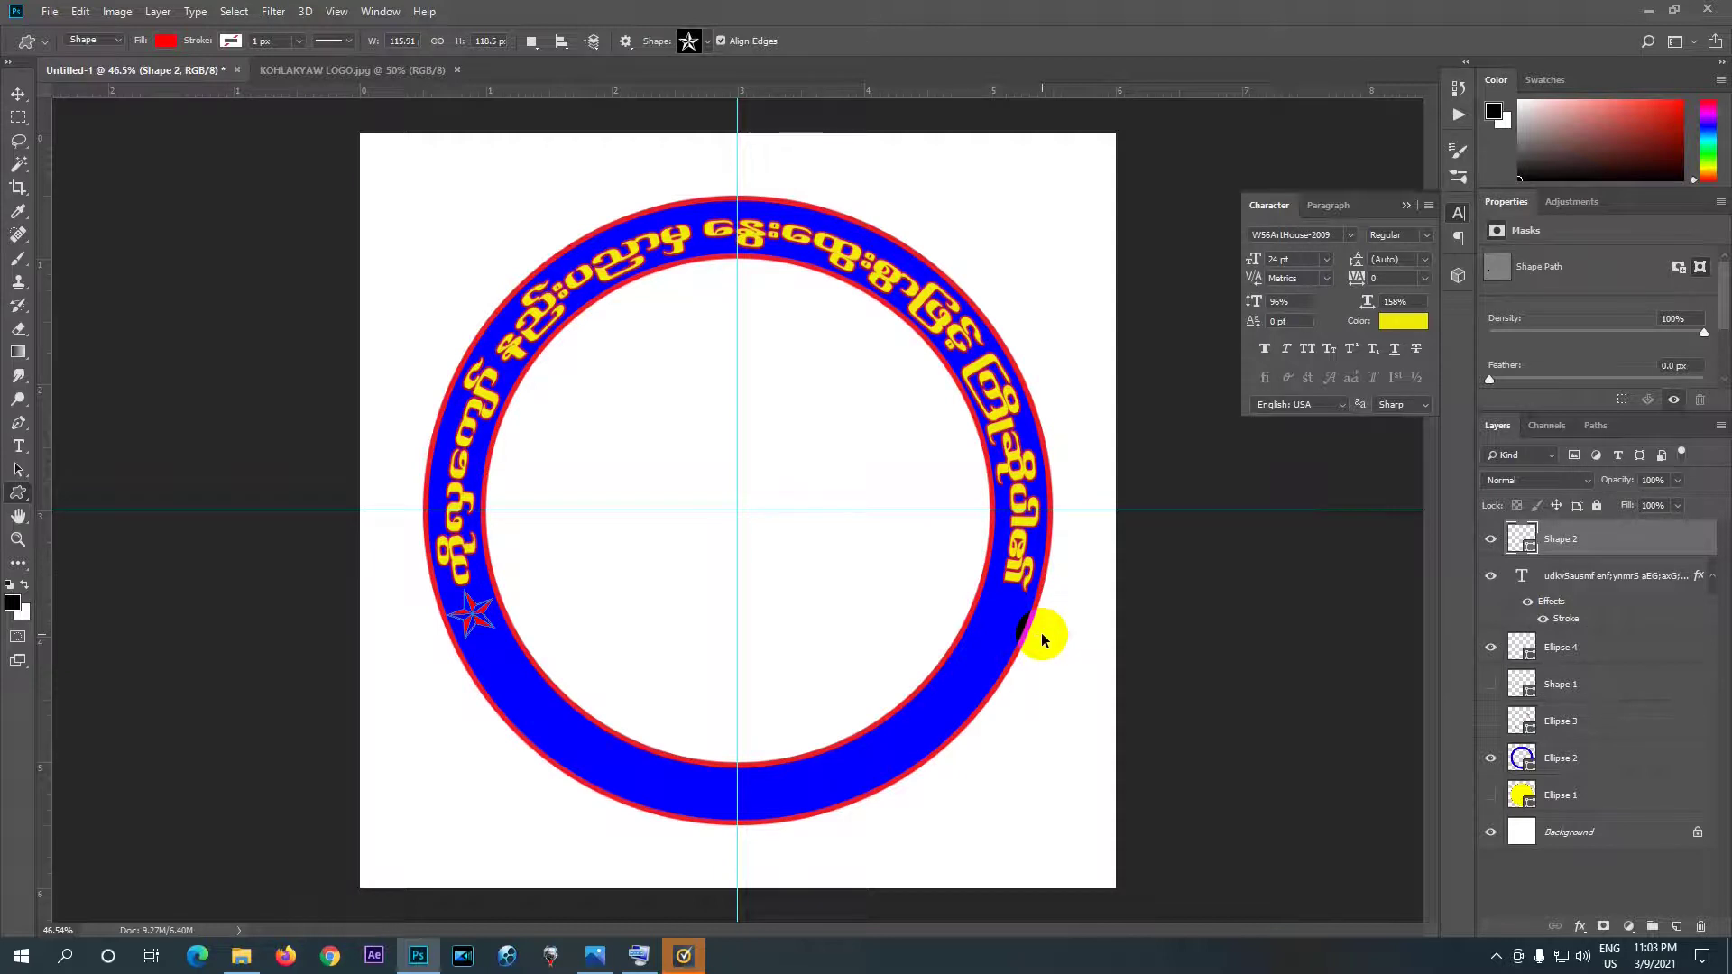
key(ctrl+j)
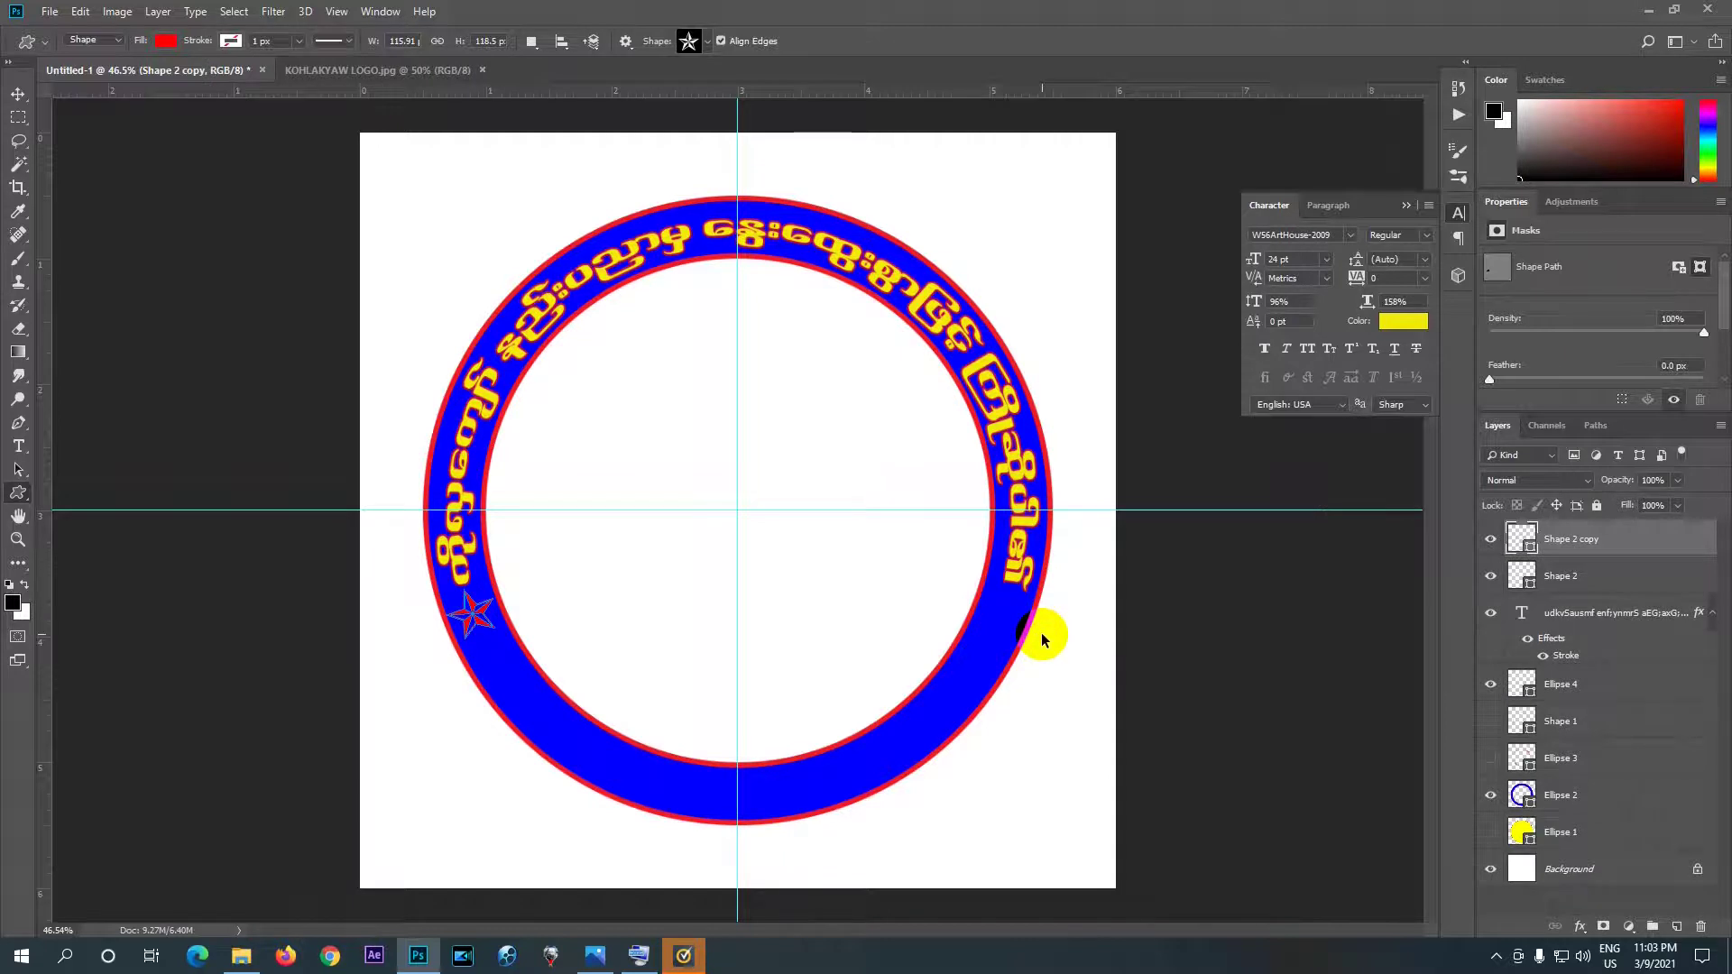
key(ctrl+t)
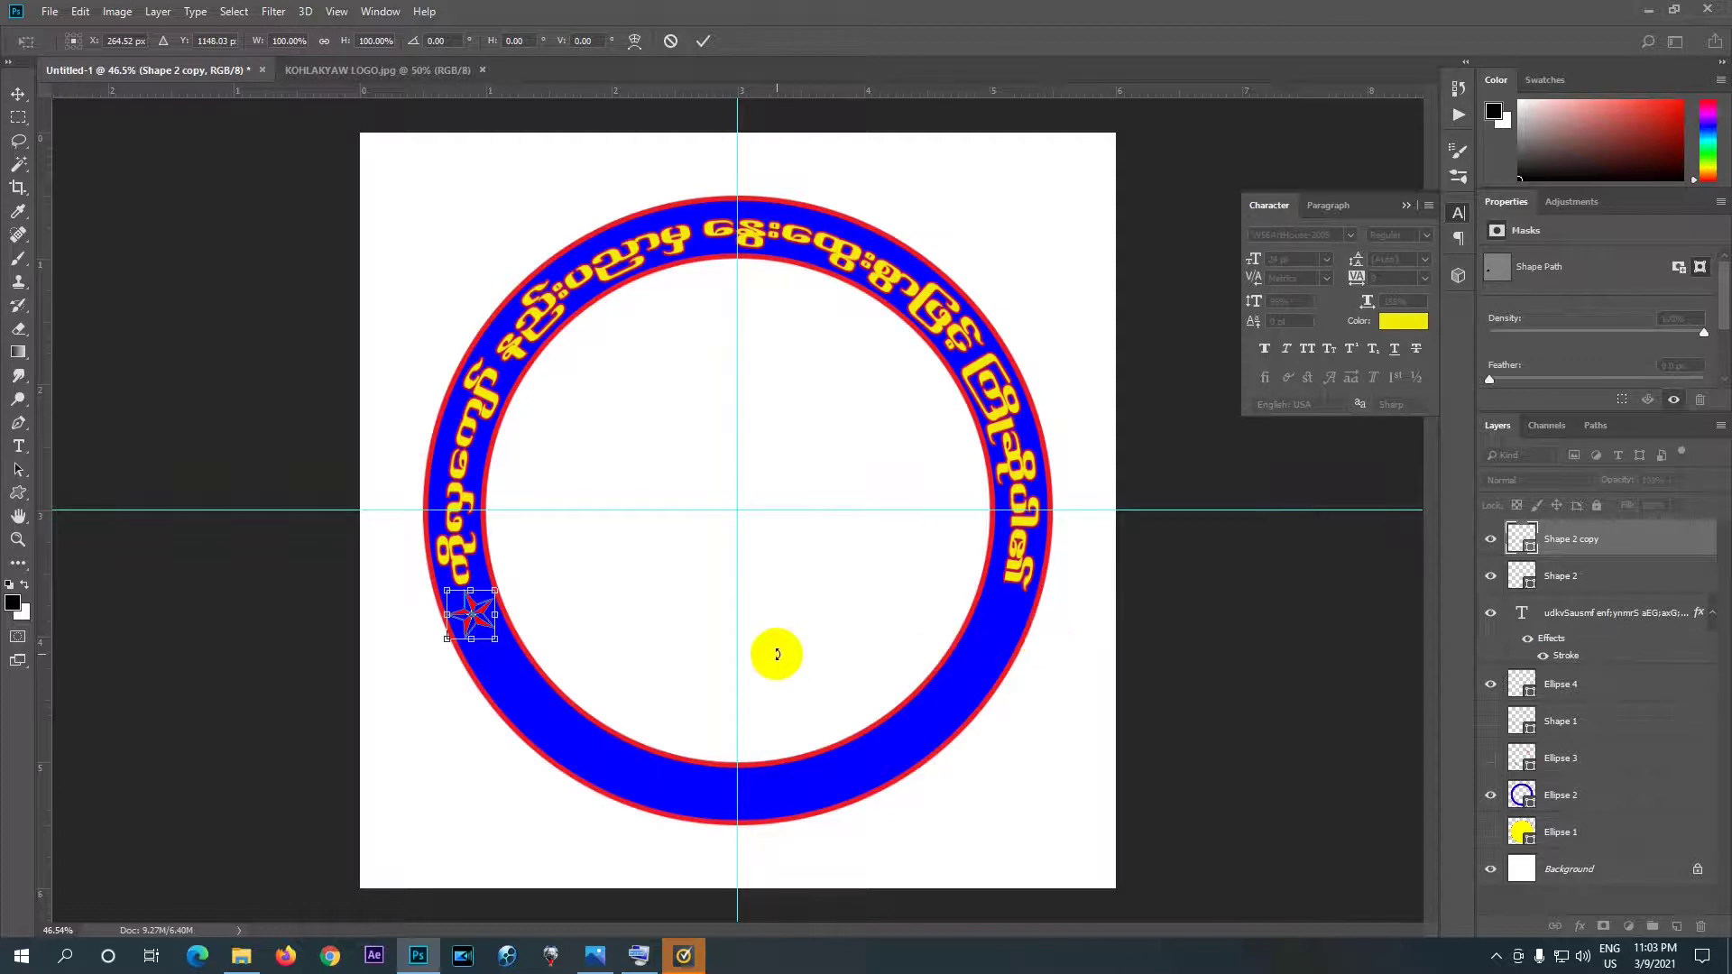
drag(457, 914, 460, 912)
key(shift+Right)
key(shift+Right)
key(shift+Right)
key(shift+Right)
key(shift+Right)
key(shift+Right)
key(shift+Right)
key(shift+Right)
key(shift+Right)
key(shift+Right)
key(shift+Right)
key(shift+Right)
key(shift+Right)
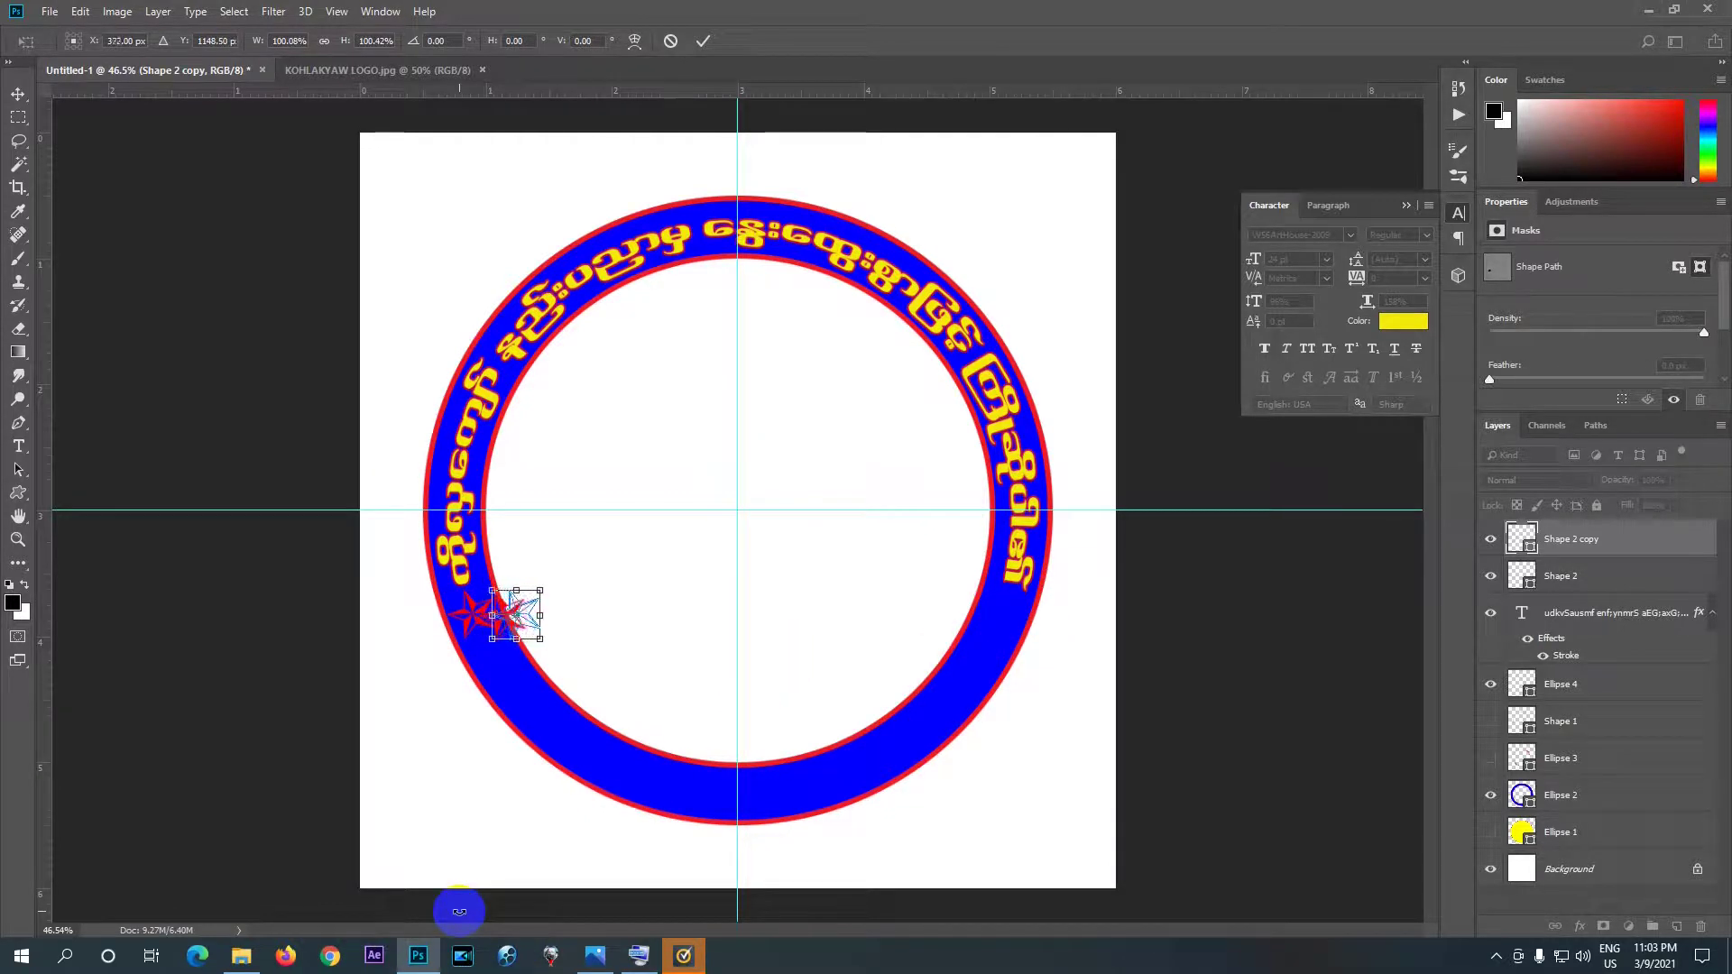
key(shift+Right)
key(shift+Right)
key(shift+Right)
key(shift+Right)
key(shift+Right)
key(shift+Right)
key(shift+Right)
key(shift+Right)
key(shift+Right)
key(shift+Right)
key(shift+Right)
key(shift+Right)
key(shift+Right)
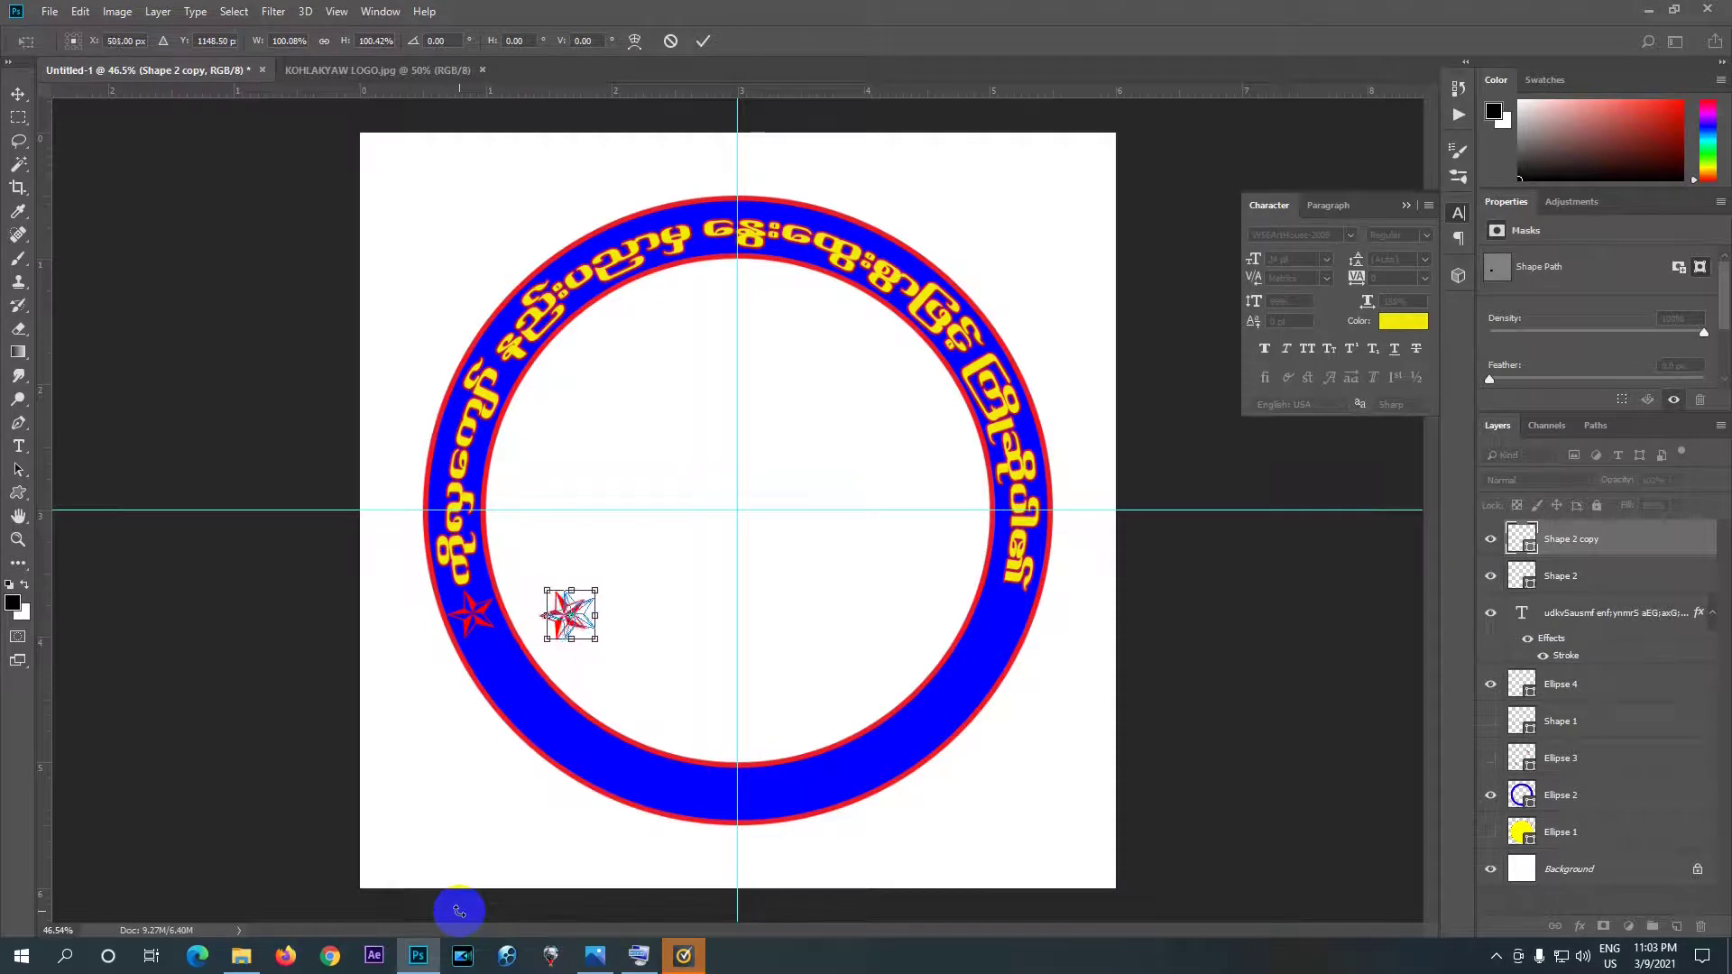
key(shift+Right)
key(shift+Right)
key(shift+Right)
key(shift+Right)
key(shift+Right)
key(shift+Right)
key(shift+Right)
key(shift+Right)
key(shift+Right)
key(shift+Right)
key(shift+Right)
key(shift+Right)
key(shift+Right)
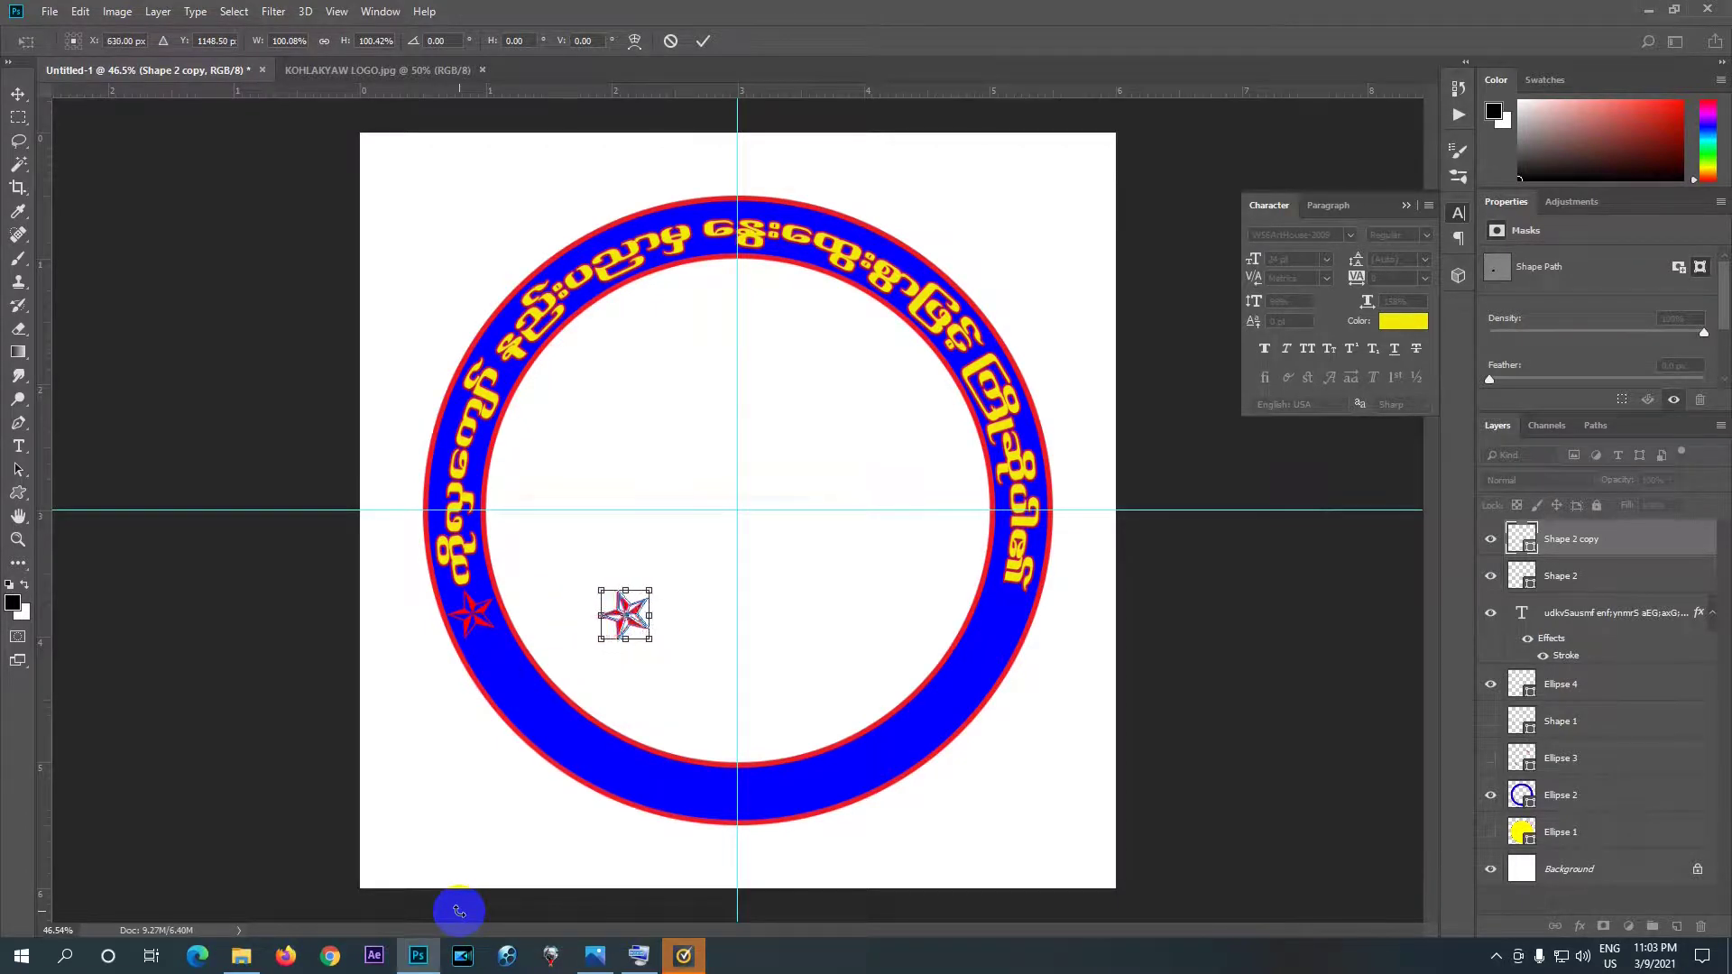
key(shift+Right)
key(shift+Right)
key(shift+Right)
key(shift+Right)
key(shift+Right)
key(shift+Right)
key(shift+Right)
key(shift+Right)
key(shift+Right)
key(shift+Right)
key(shift+Right)
key(shift+Right)
key(shift+Right)
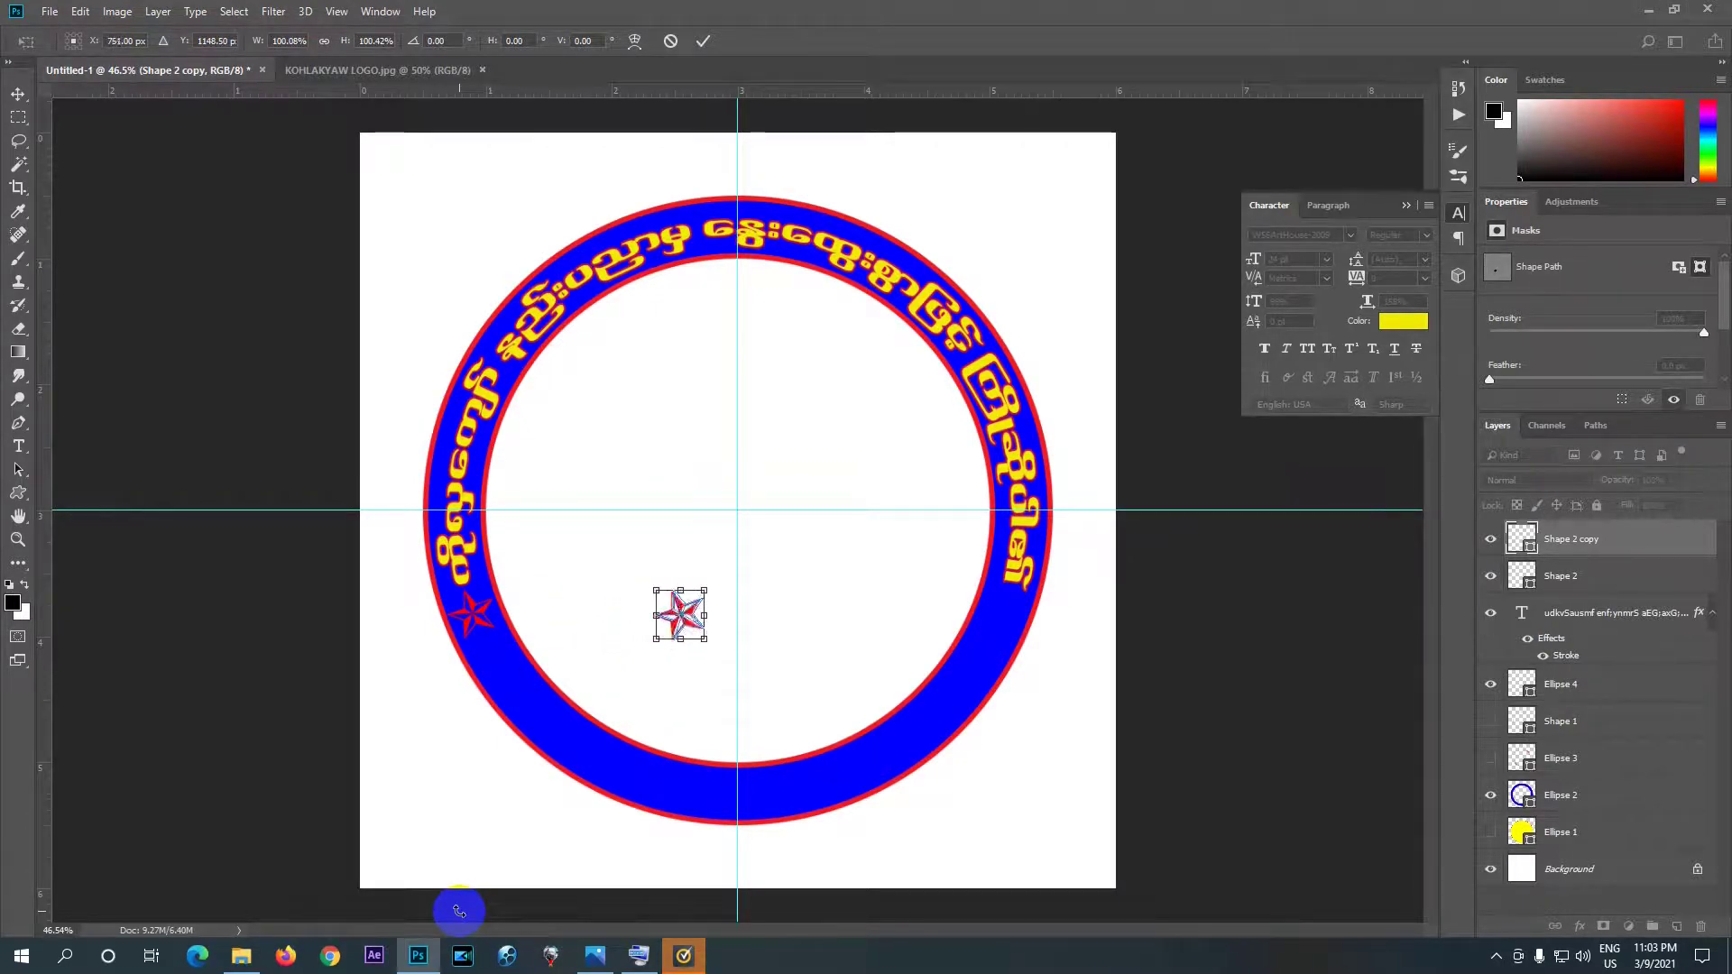
key(shift+Right)
key(shift+Right)
key(shift+Right)
key(shift+Right)
key(shift+Right)
key(shift+Right)
key(shift+Right)
key(shift+Right)
key(shift+Right)
key(shift+Right)
key(shift+Right)
key(shift+Right)
key(shift+Right)
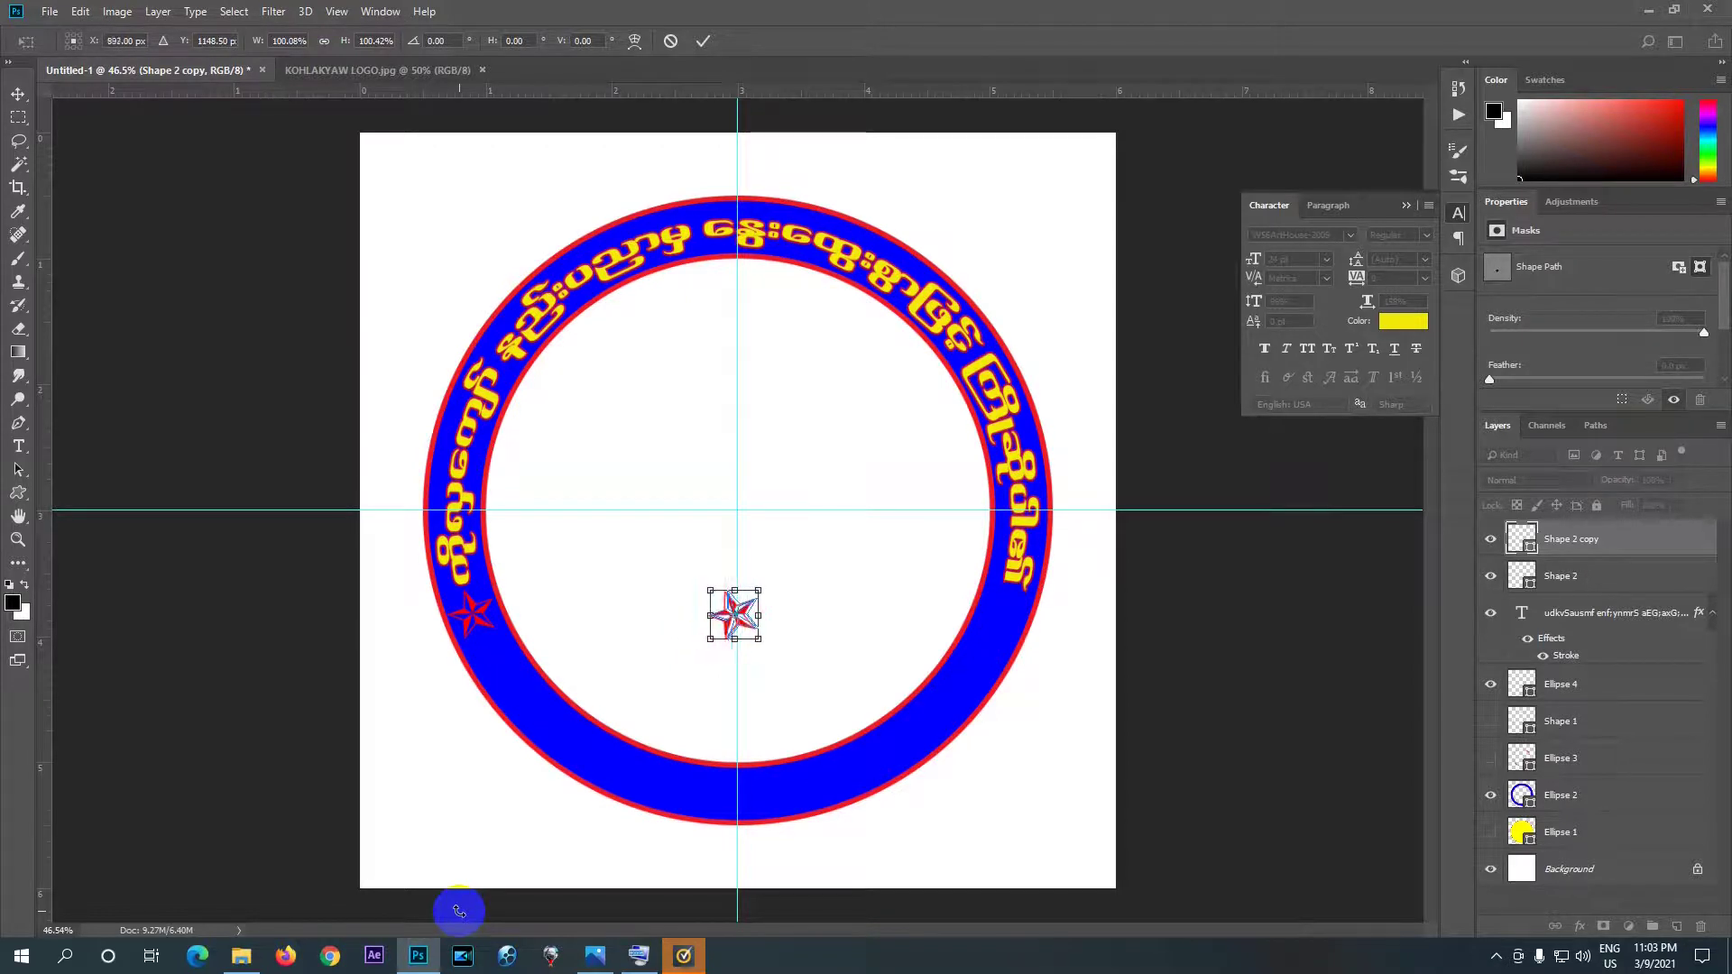
key(shift+Right)
key(shift+Right)
key(shift+Right)
key(shift+Right)
key(shift+Right)
key(shift+Right)
key(shift+Right)
key(shift+Right)
key(shift+Right)
key(shift+Right)
key(shift+Right)
key(shift+Right)
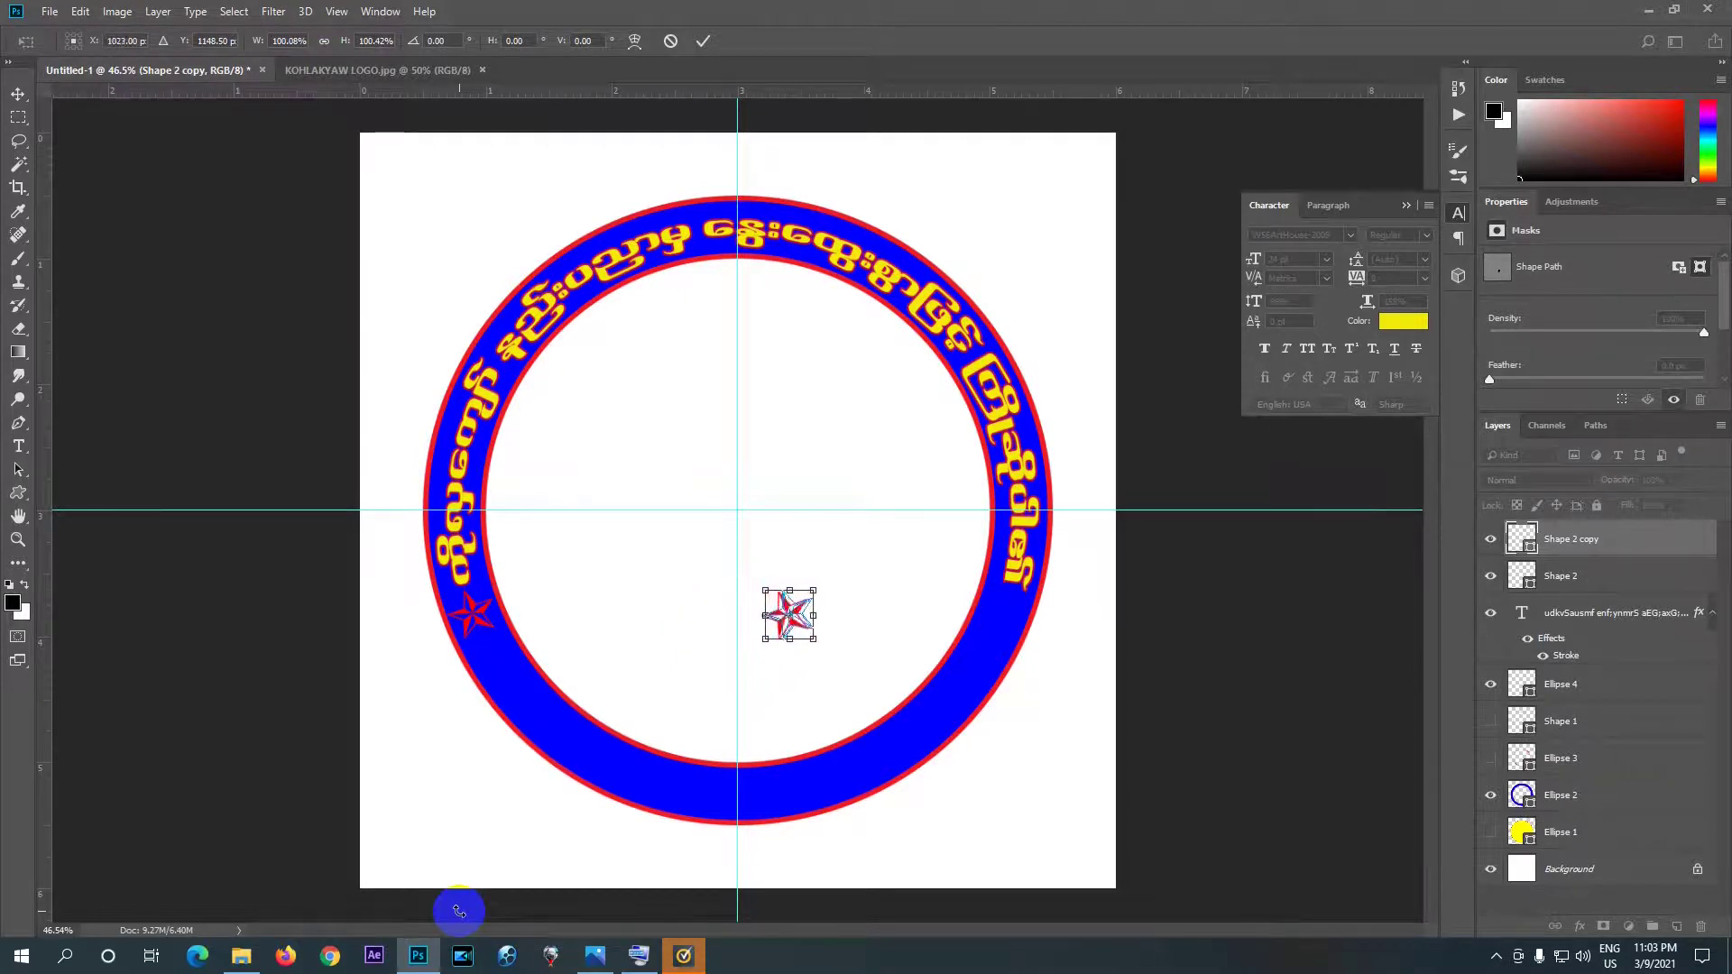
key(shift+Right)
key(shift+Right)
key(shift+Right)
key(shift+Right)
key(shift+Right)
key(shift+Right)
key(shift+Right)
key(shift+Right)
key(shift+Right)
key(shift+Right)
key(shift+Right)
key(shift+Right)
key(shift+Right)
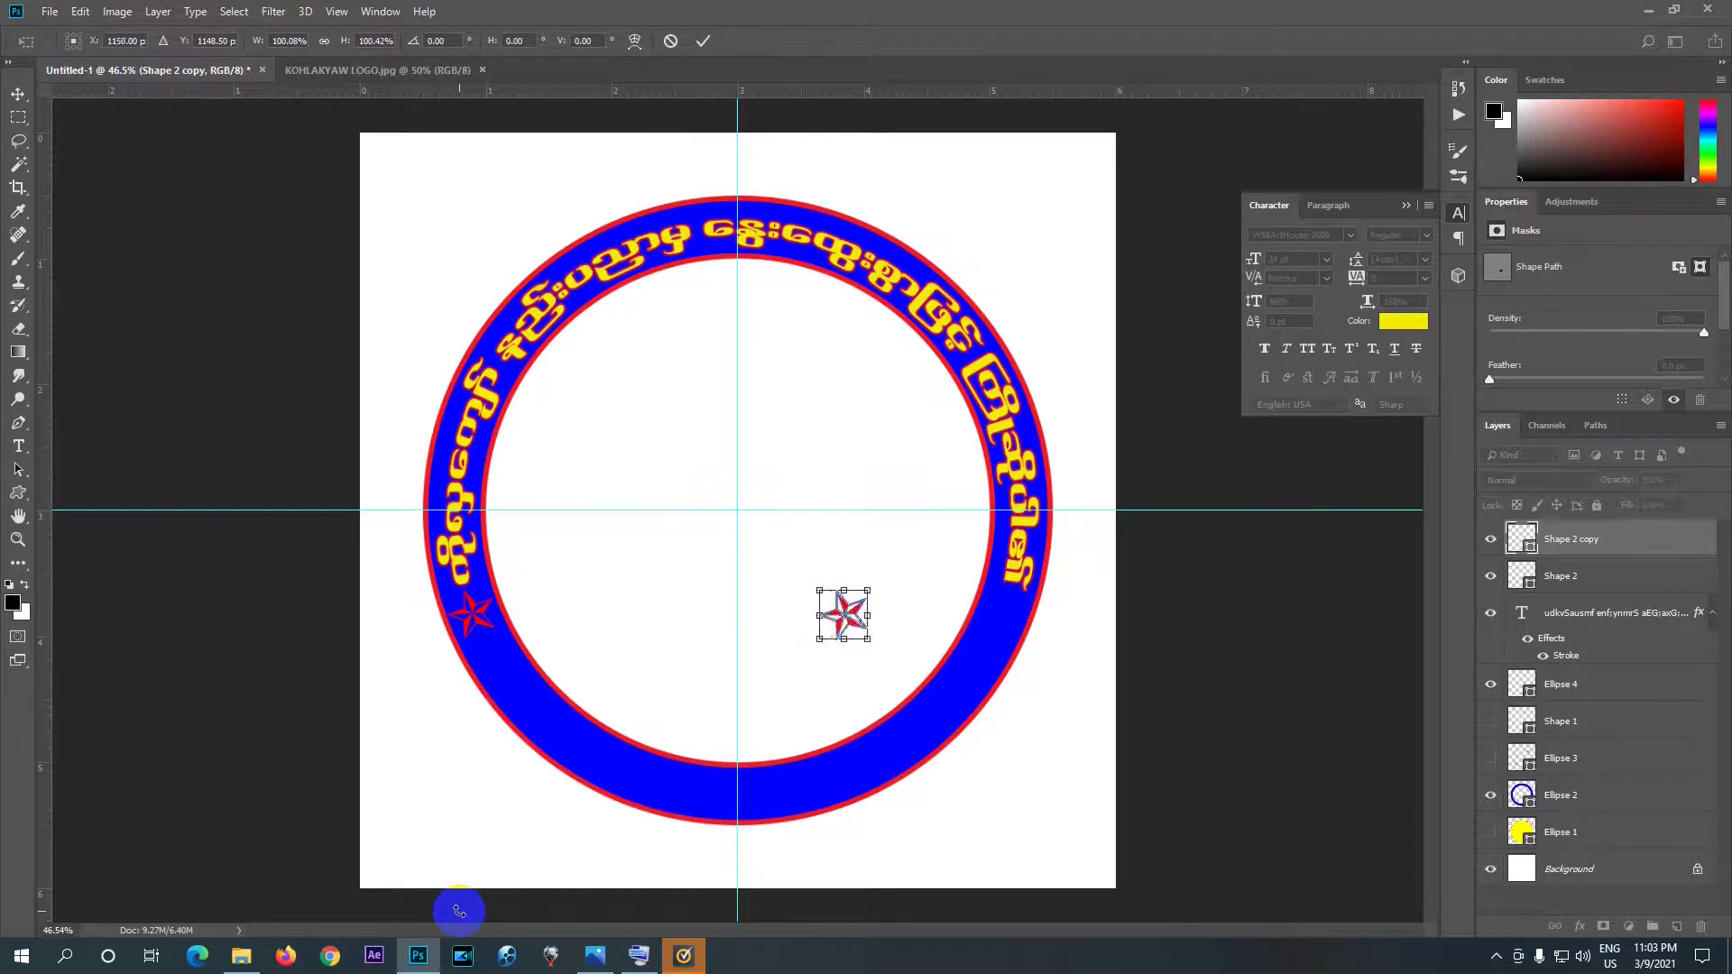
key(shift+Right)
key(shift+Right)
key(shift+Right)
key(shift+Right)
key(shift+Right)
key(shift+Right)
key(shift+Right)
key(shift+Right)
key(shift+Right)
key(shift+Right)
key(shift+Right)
key(shift+Right)
key(shift+Right)
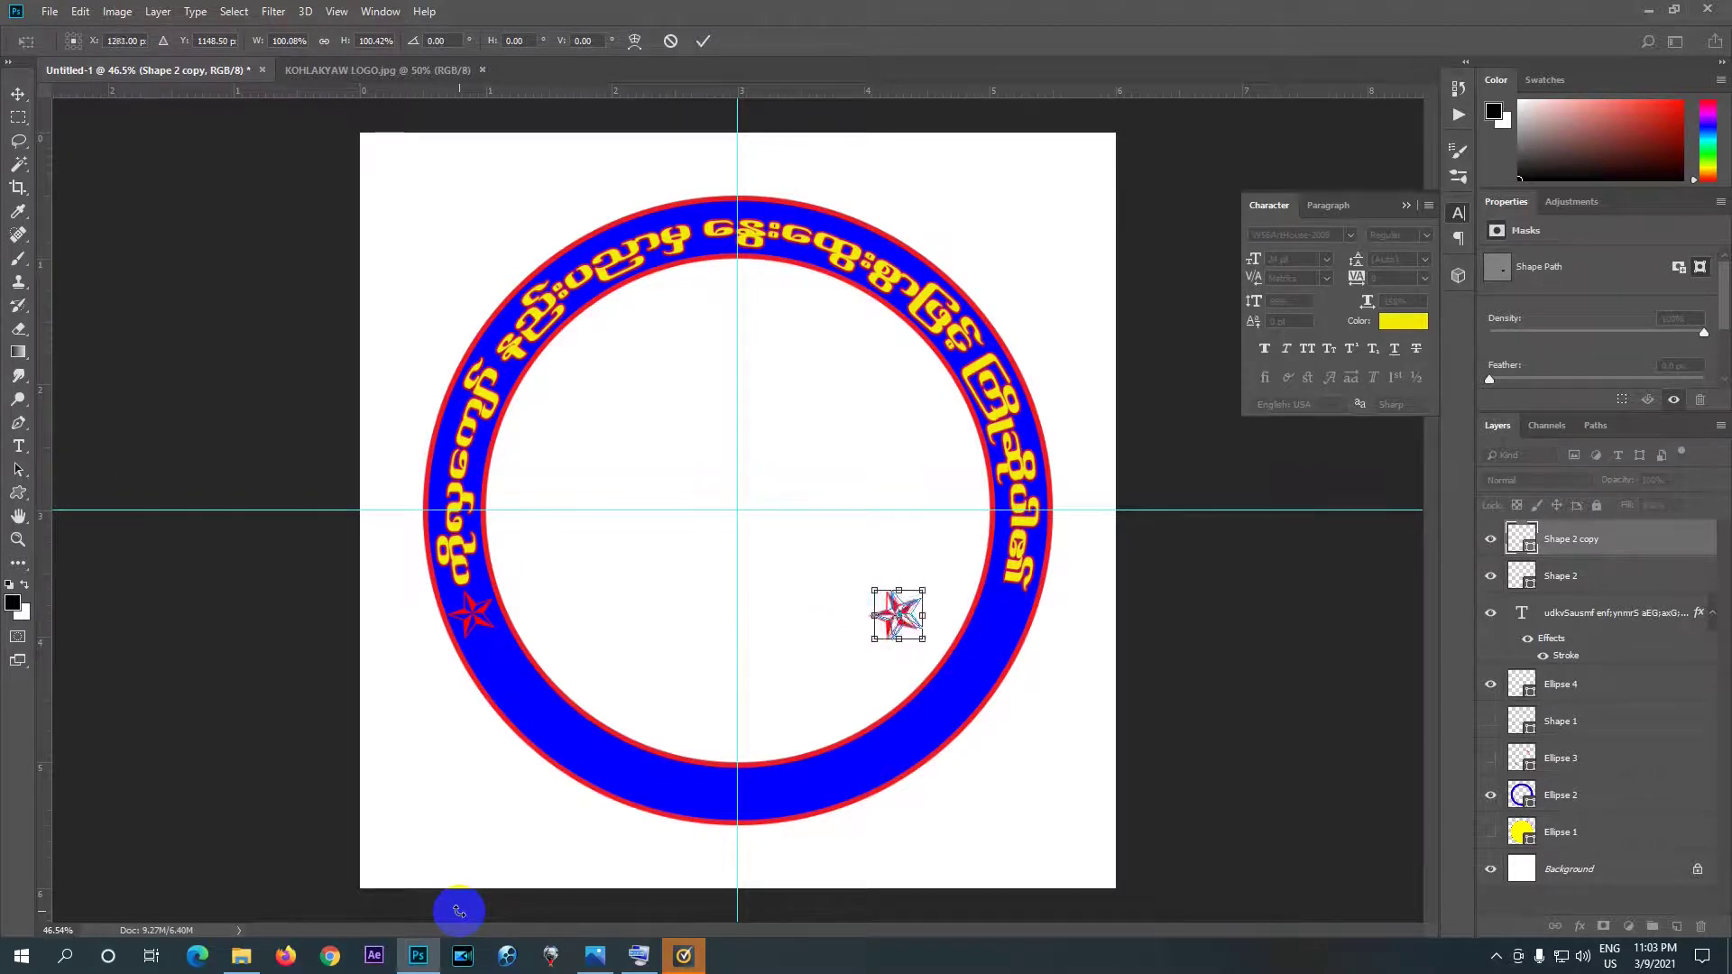
key(shift+Right)
key(shift+Right)
key(shift+Right)
key(shift+Right)
key(shift+Right)
key(shift+Right)
key(shift+Right)
key(shift+Right)
key(shift+Right)
key(shift+Right)
key(shift+Right)
key(shift+Right)
key(shift+Right)
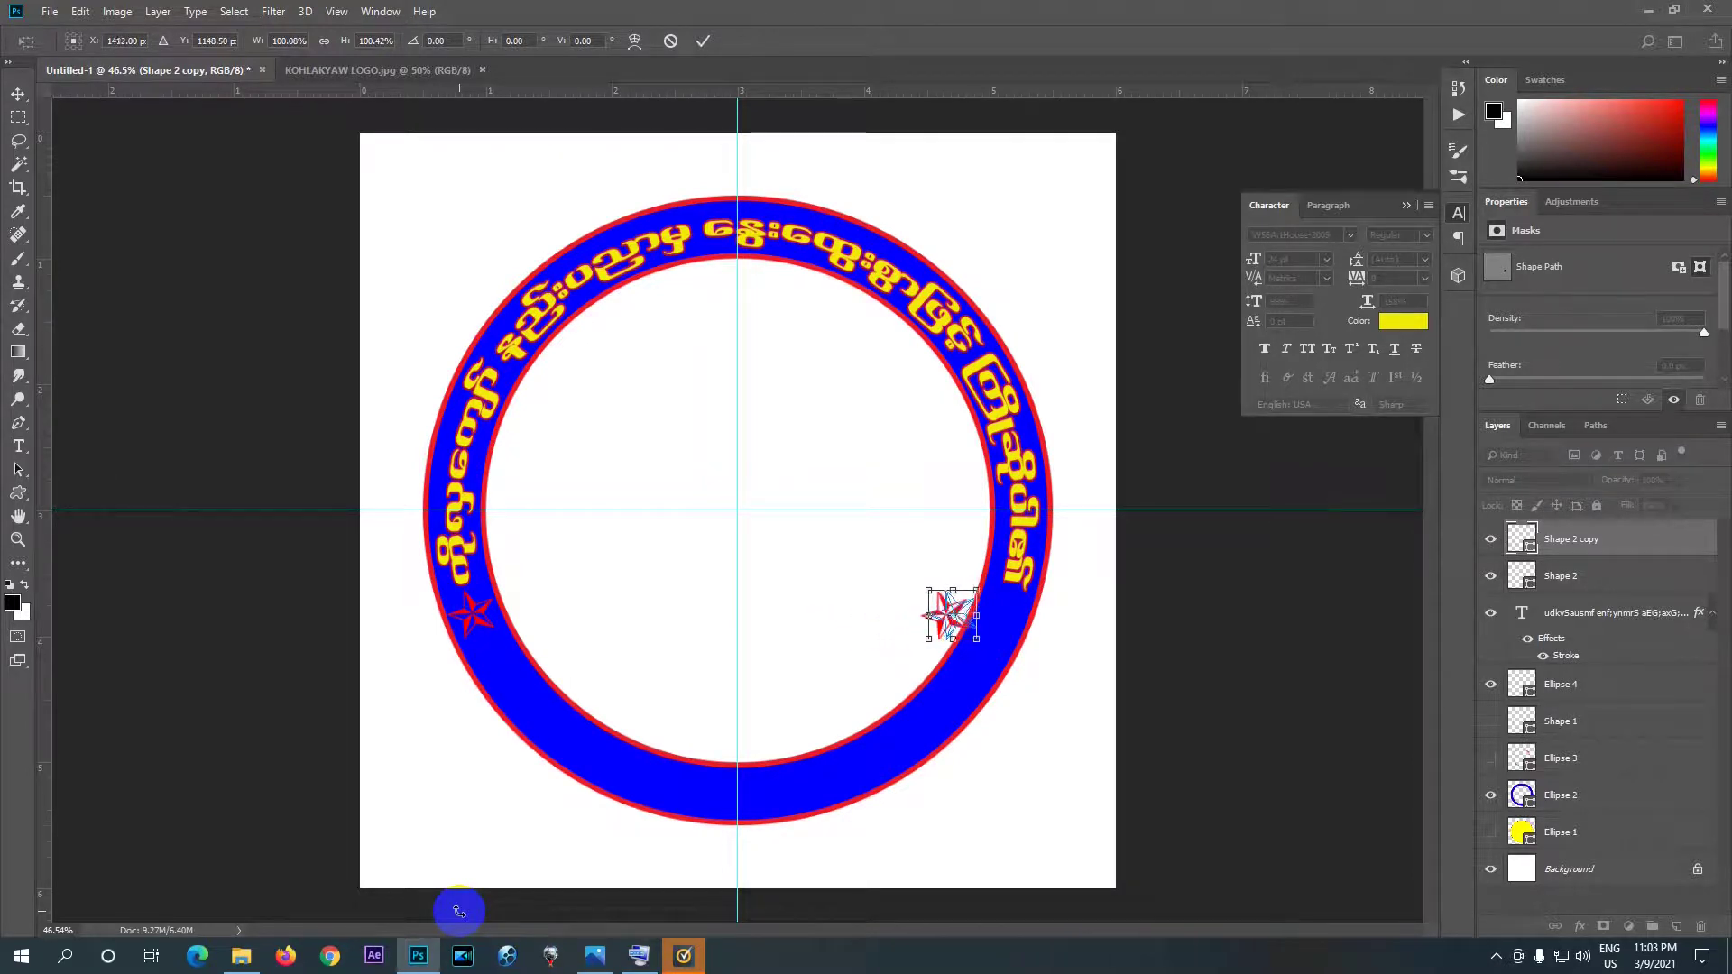
key(shift+Right)
key(shift+Right)
key(shift+Right)
key(shift+Right)
key(shift+Right)
key(shift+Right)
key(shift+Right)
key(shift+Right)
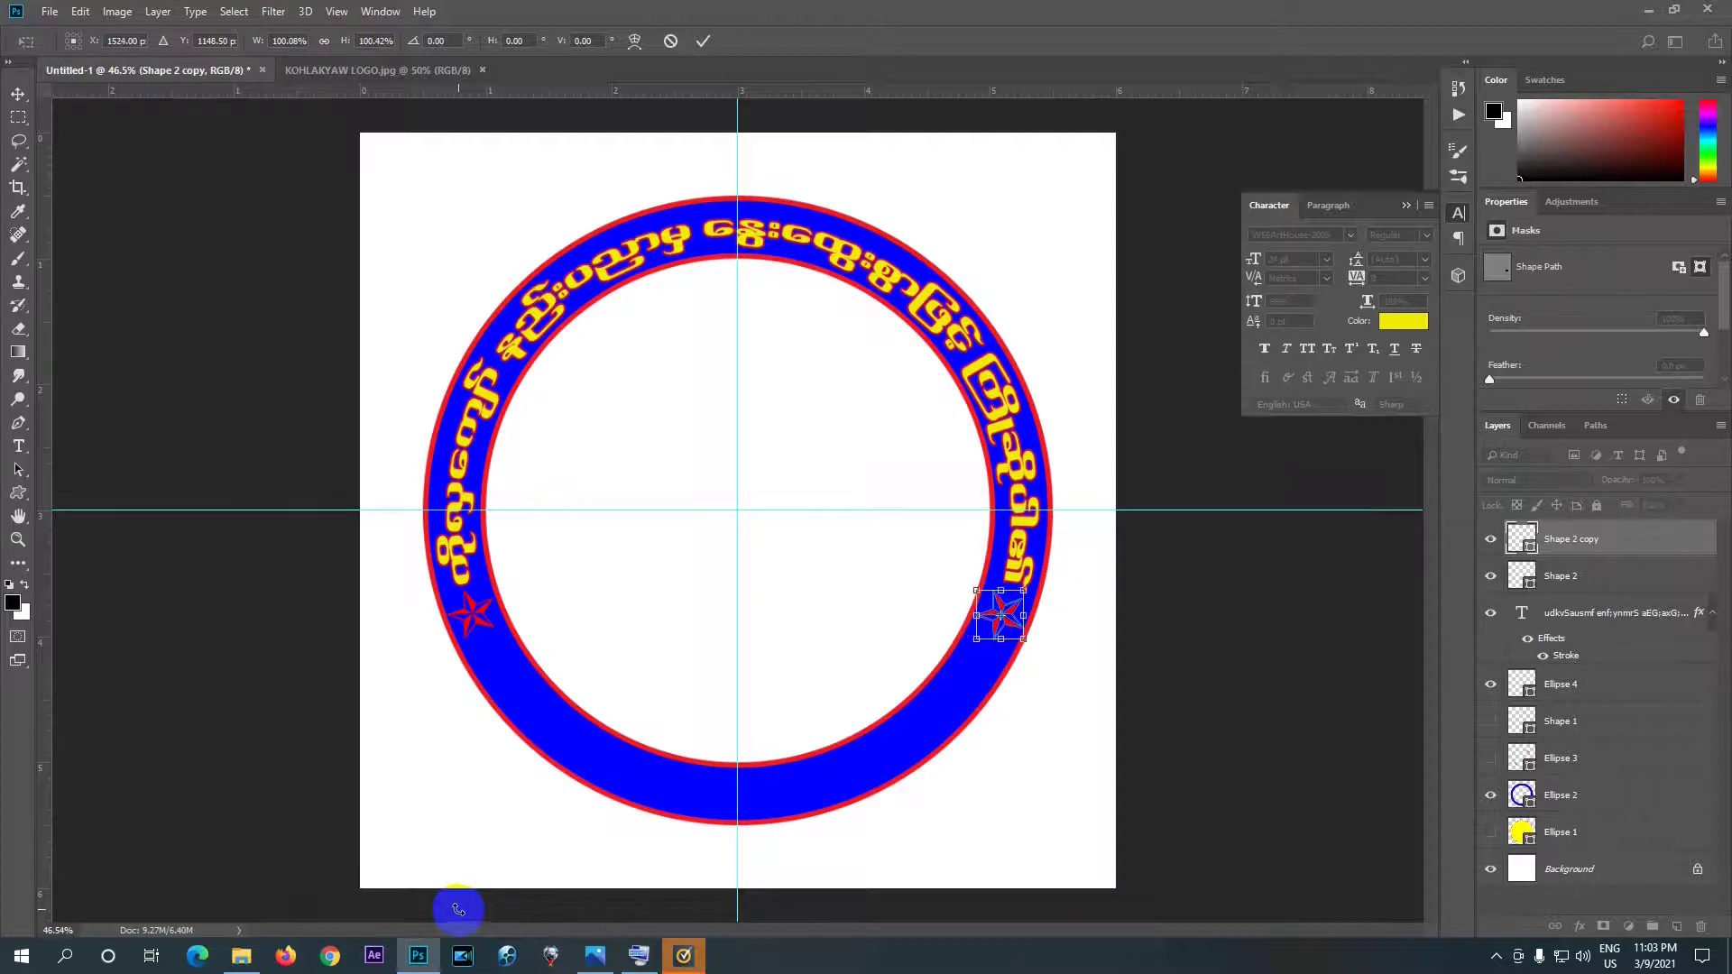
- Rotate the star copy 12.23° and widen it to 102.62% to follow the curve
scroll(1230, 584, up, 5)
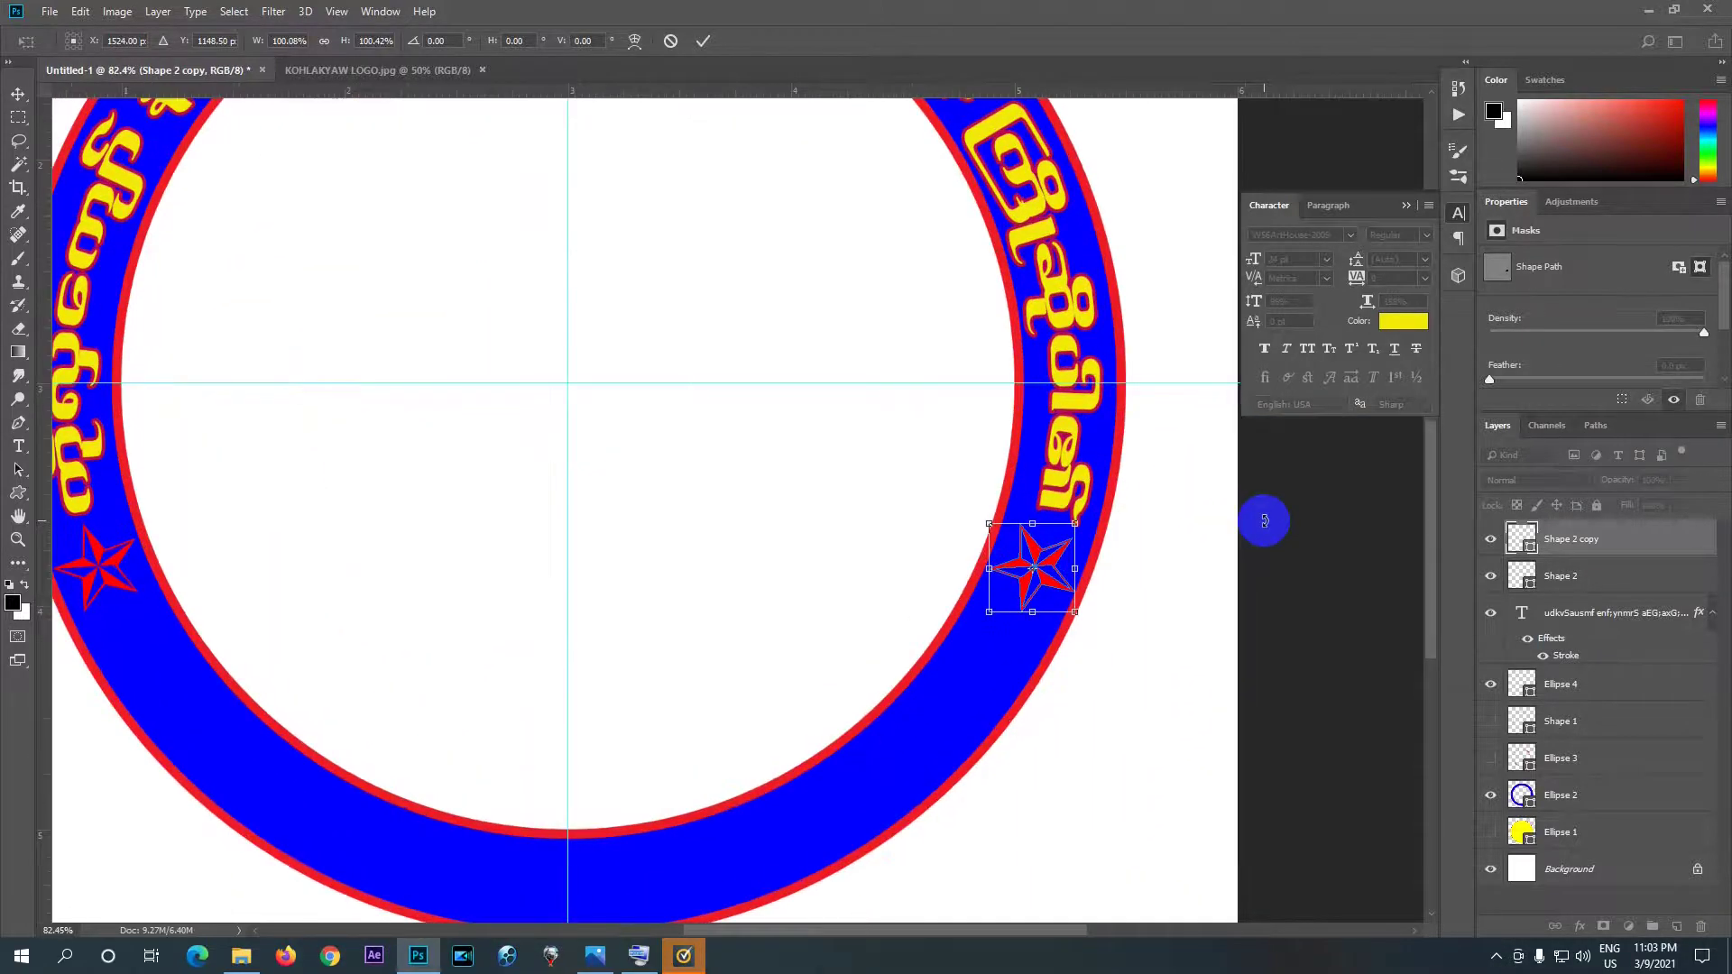
scroll(1264, 521, up, 2)
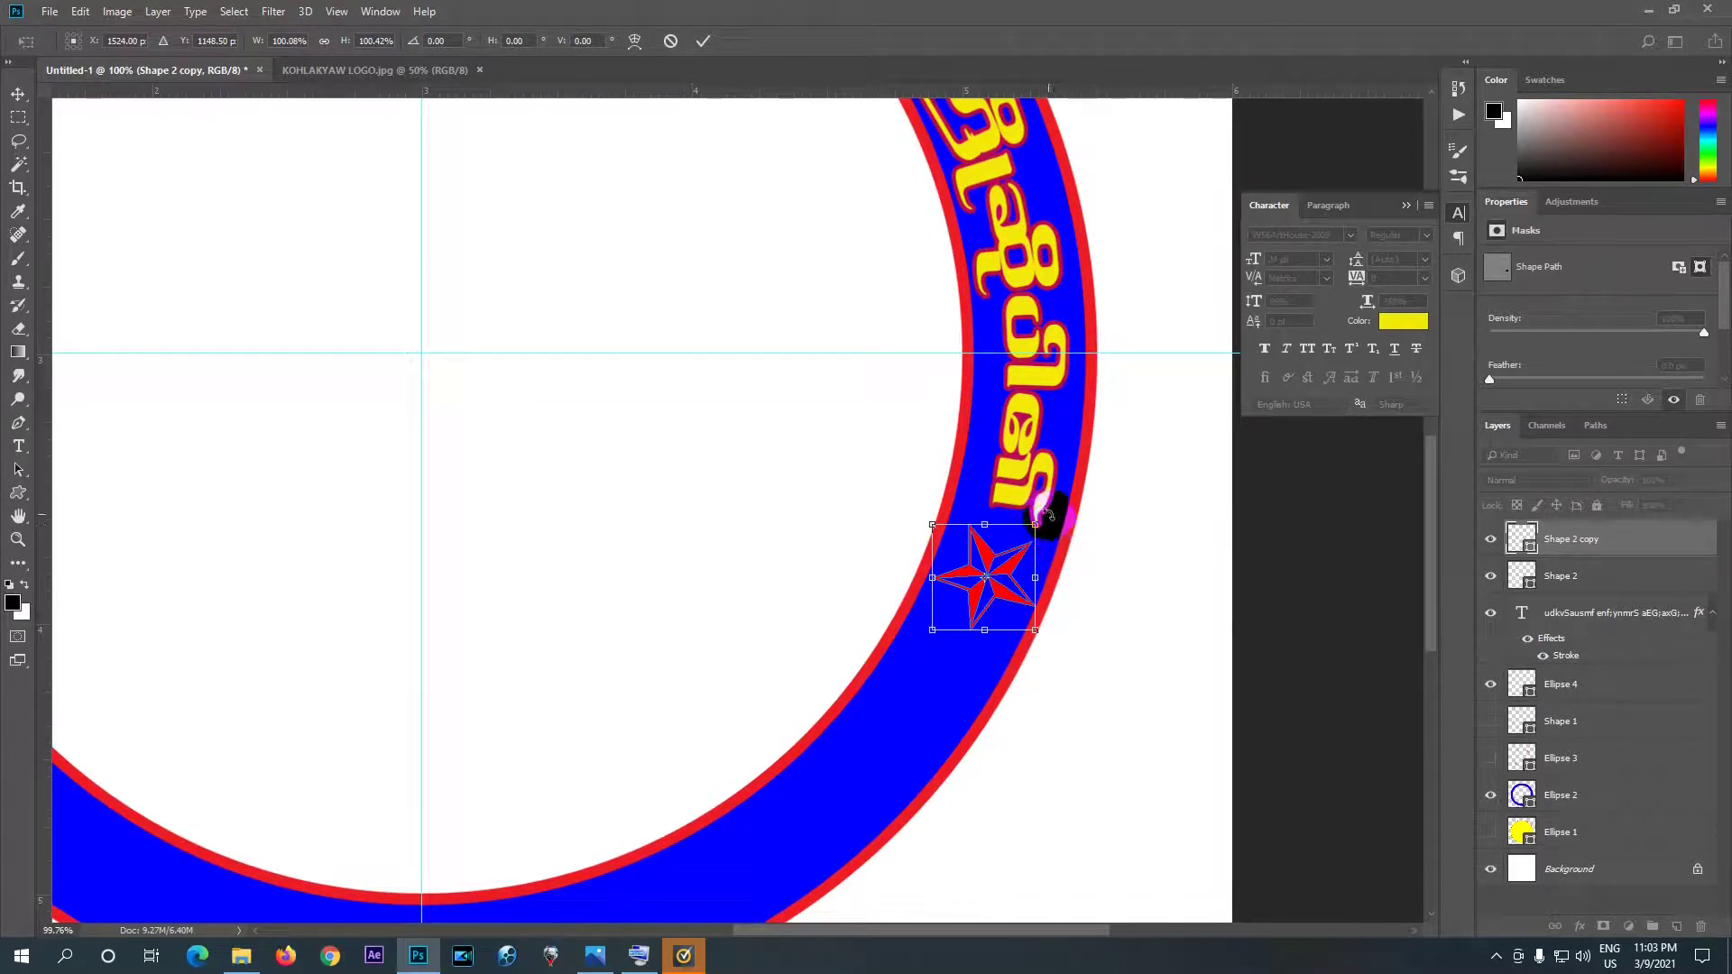
key(Left)
key(Left)
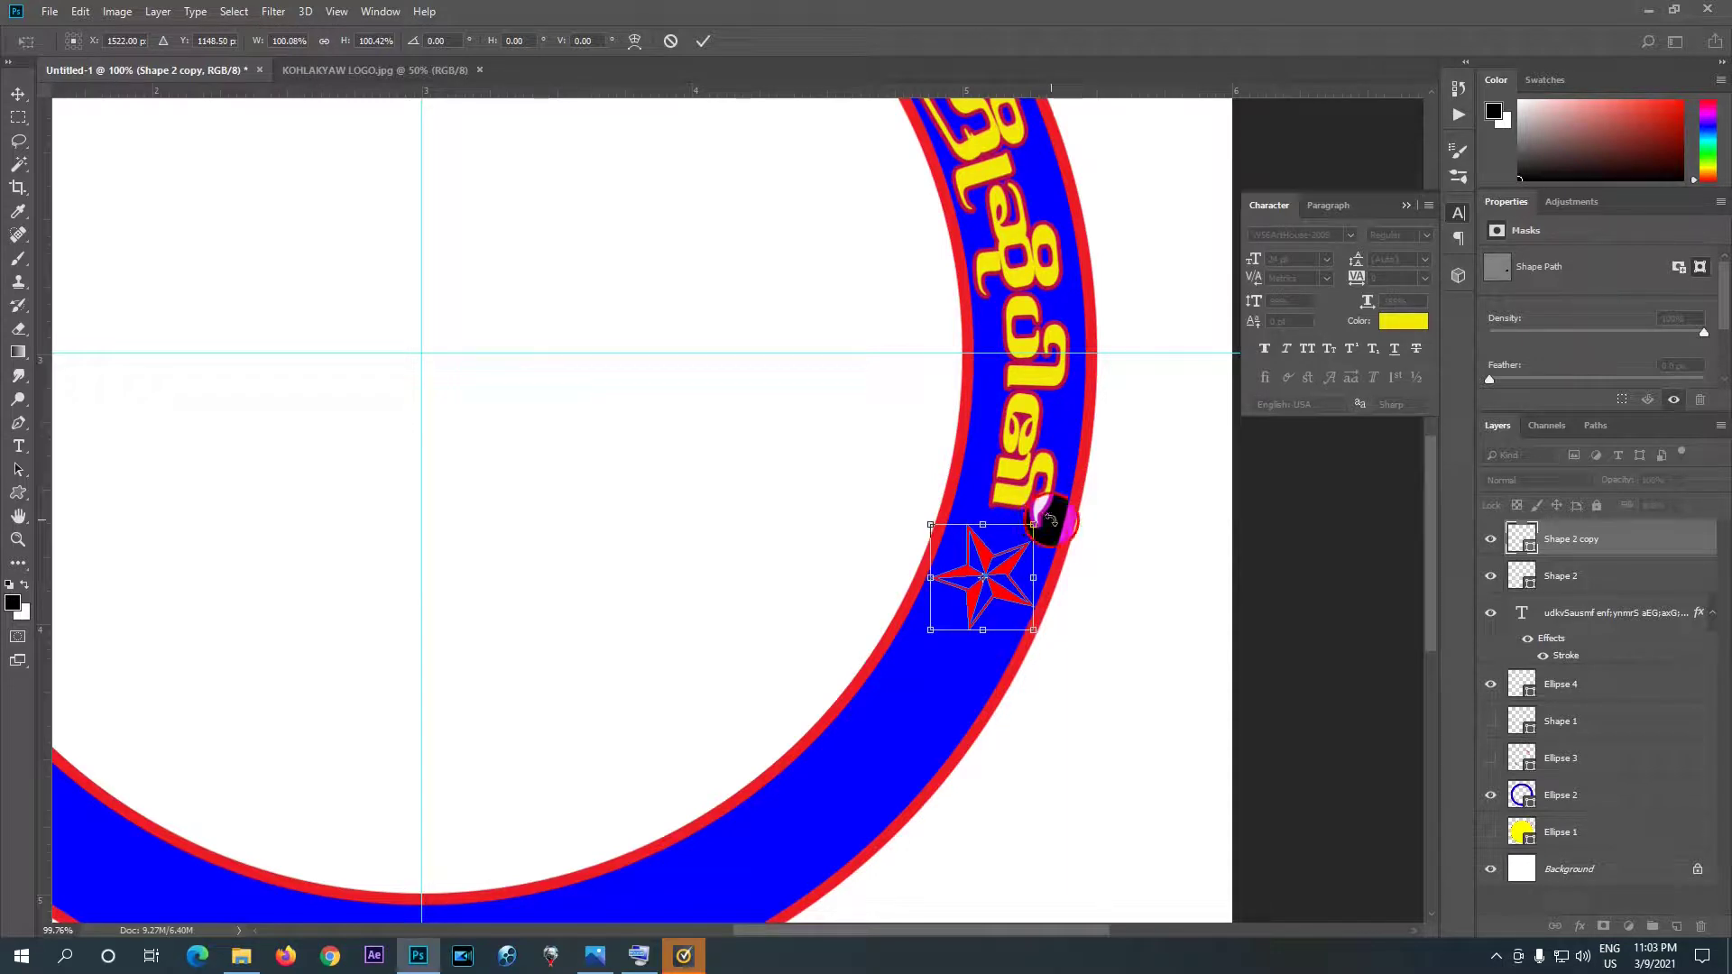
drag(1050, 520, 1053, 532)
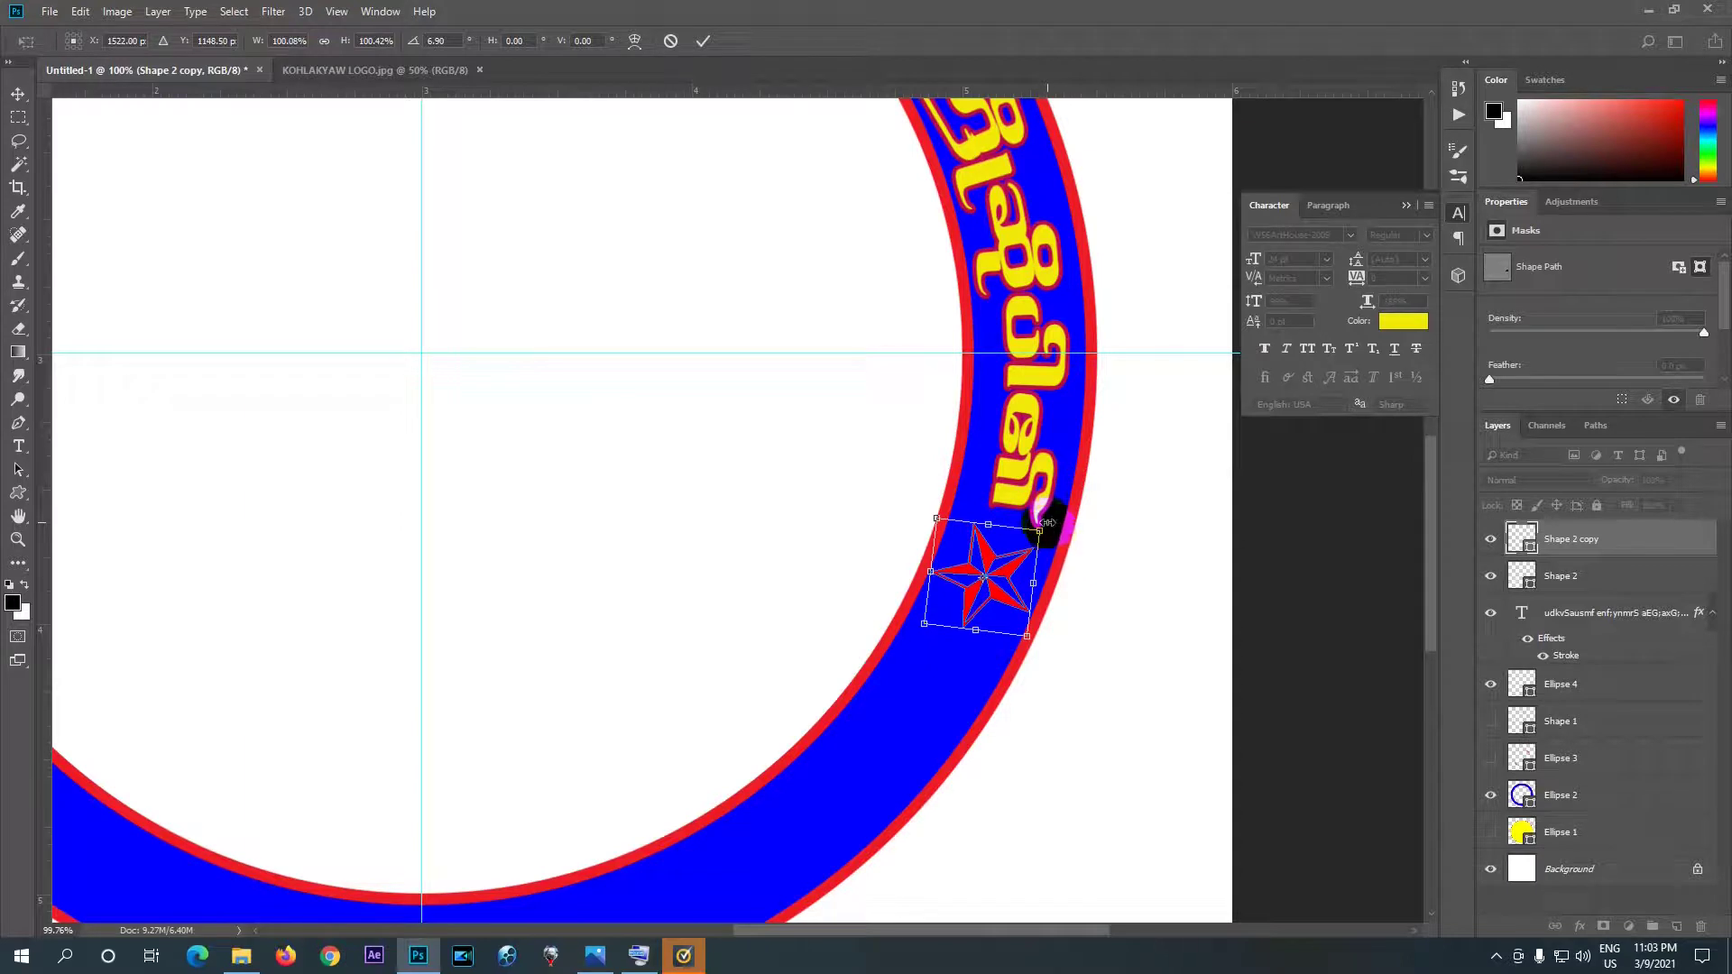
drag(1049, 524, 1052, 525)
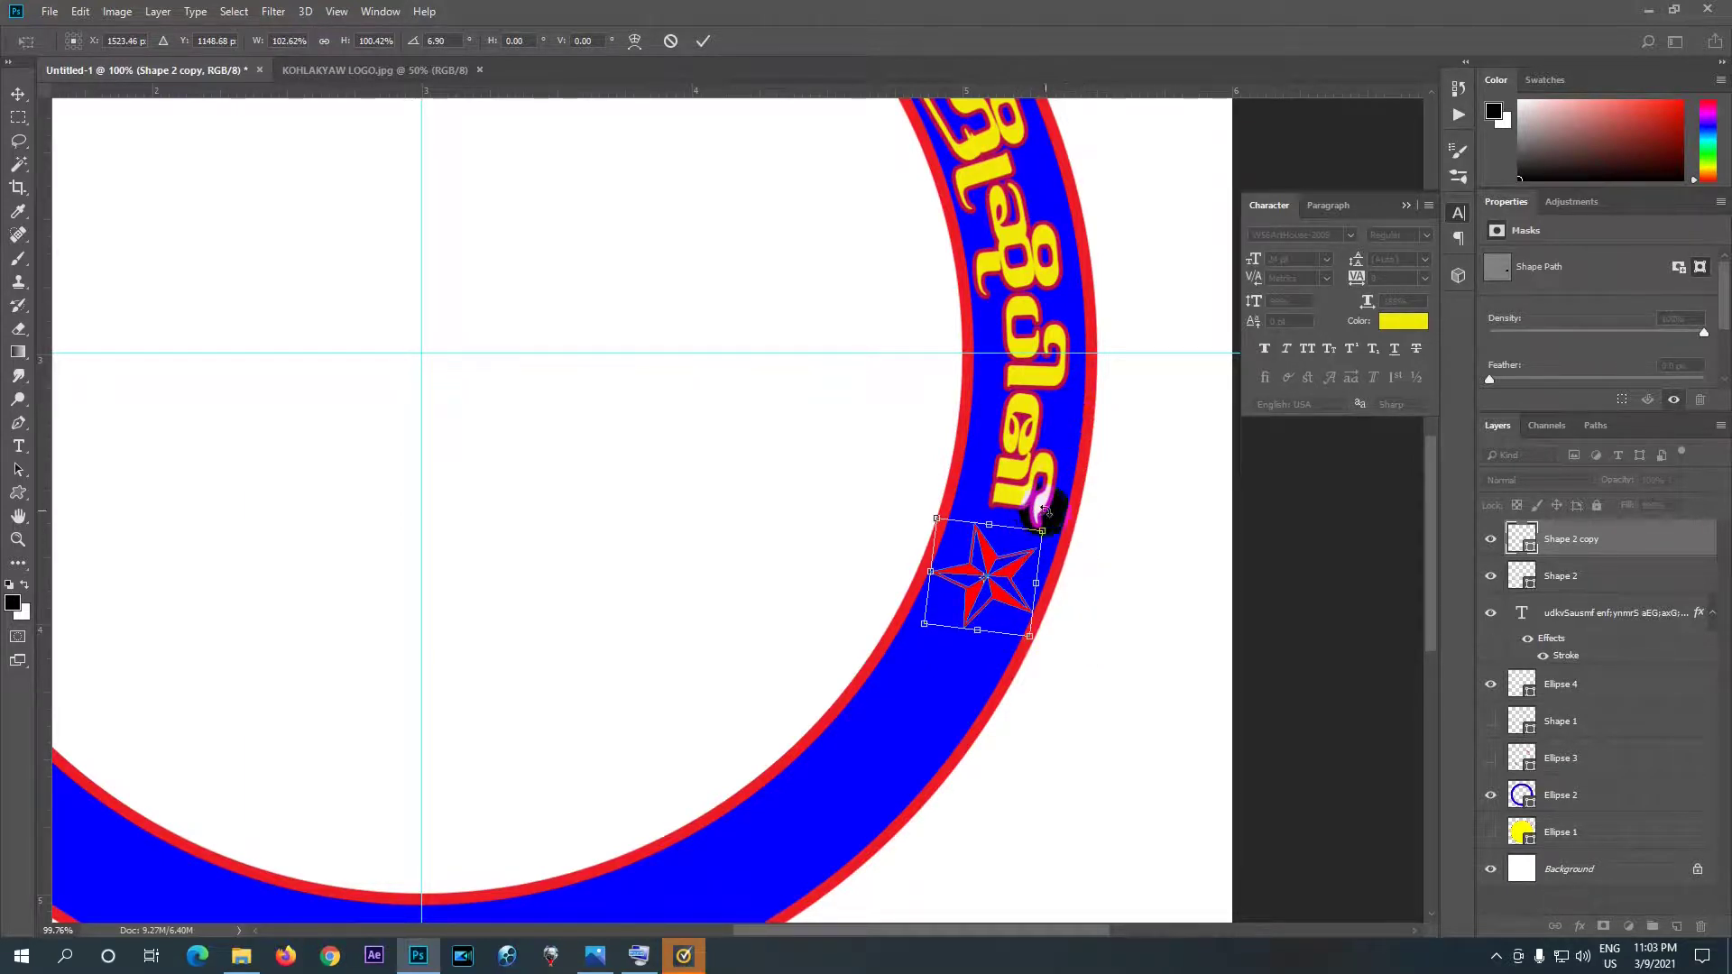
drag(1044, 511, 1050, 521)
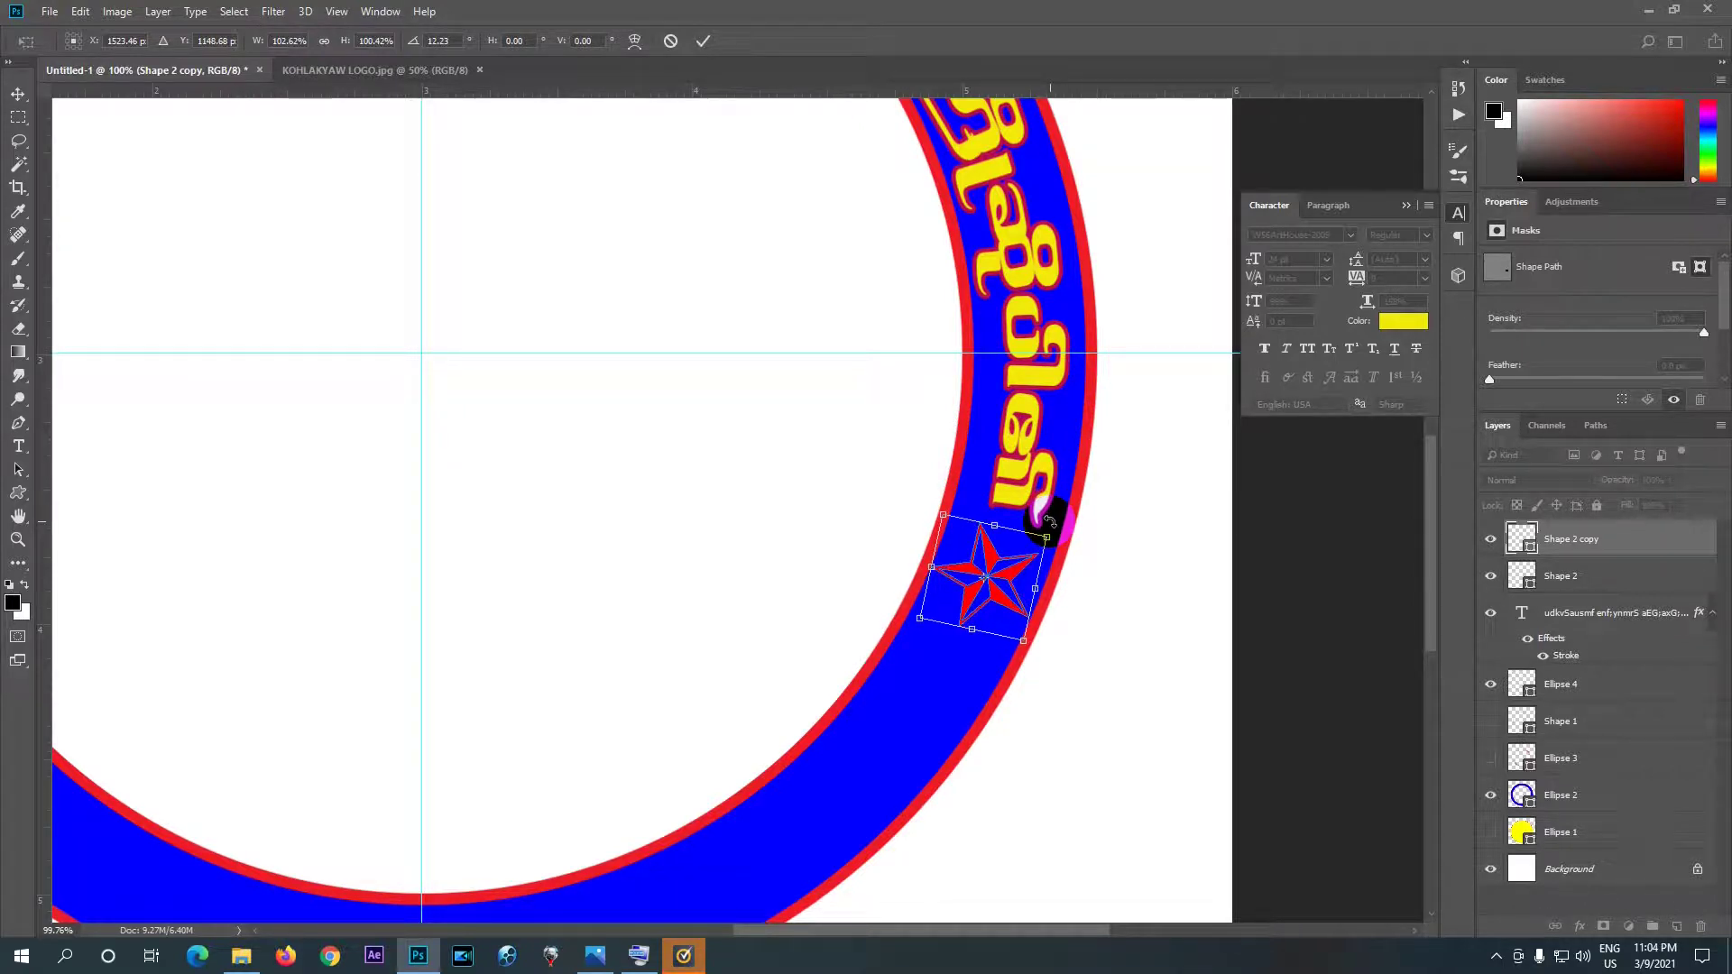
click(703, 43)
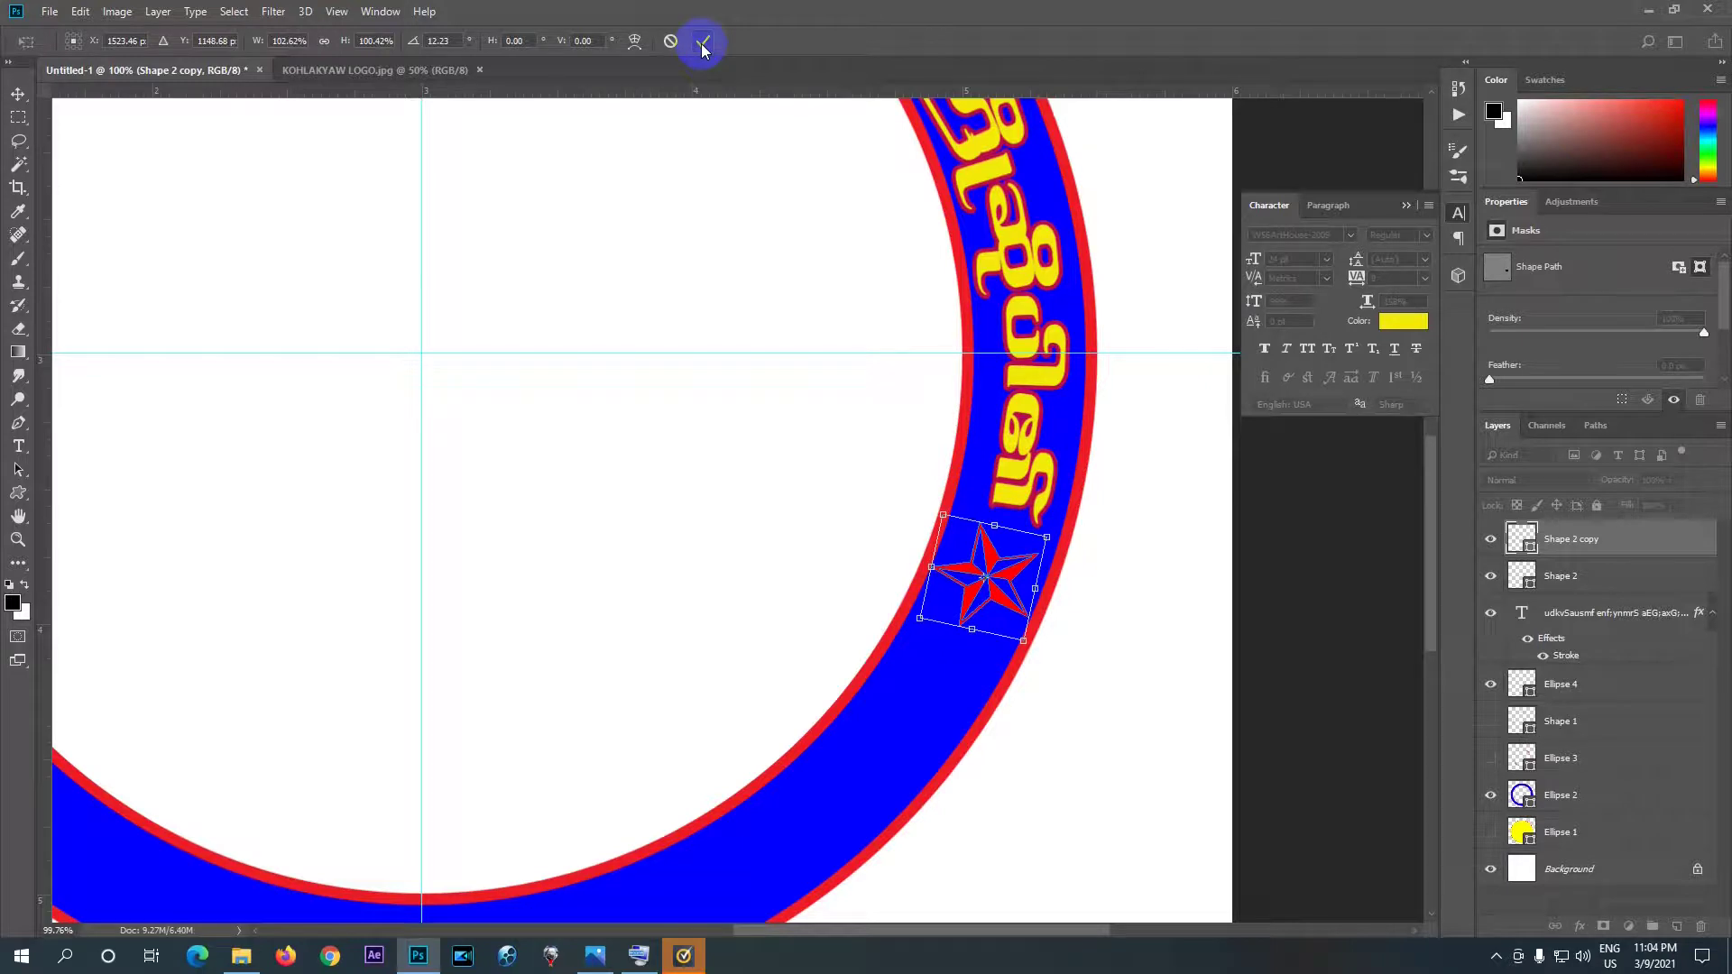
- Compare the ring against the KOHLAKYAW LOGO.jpg reference, then return to Untitled-1
click(692, 40)
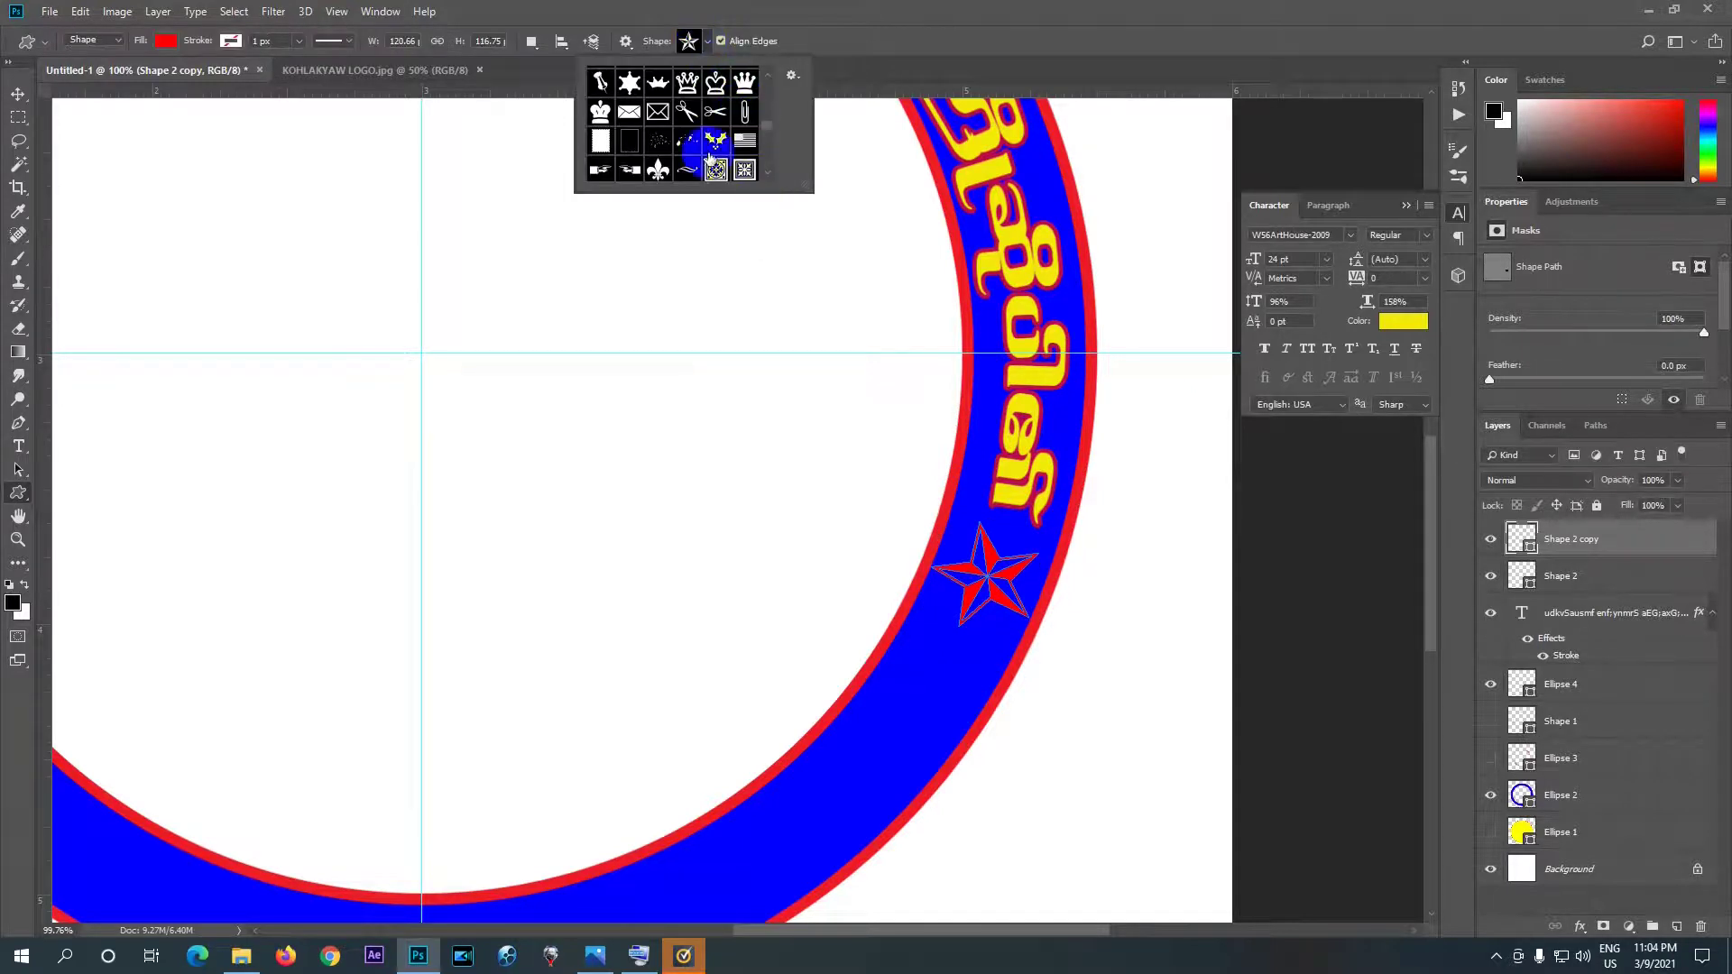
click(696, 42)
alt+scroll(947, 578, down, 4)
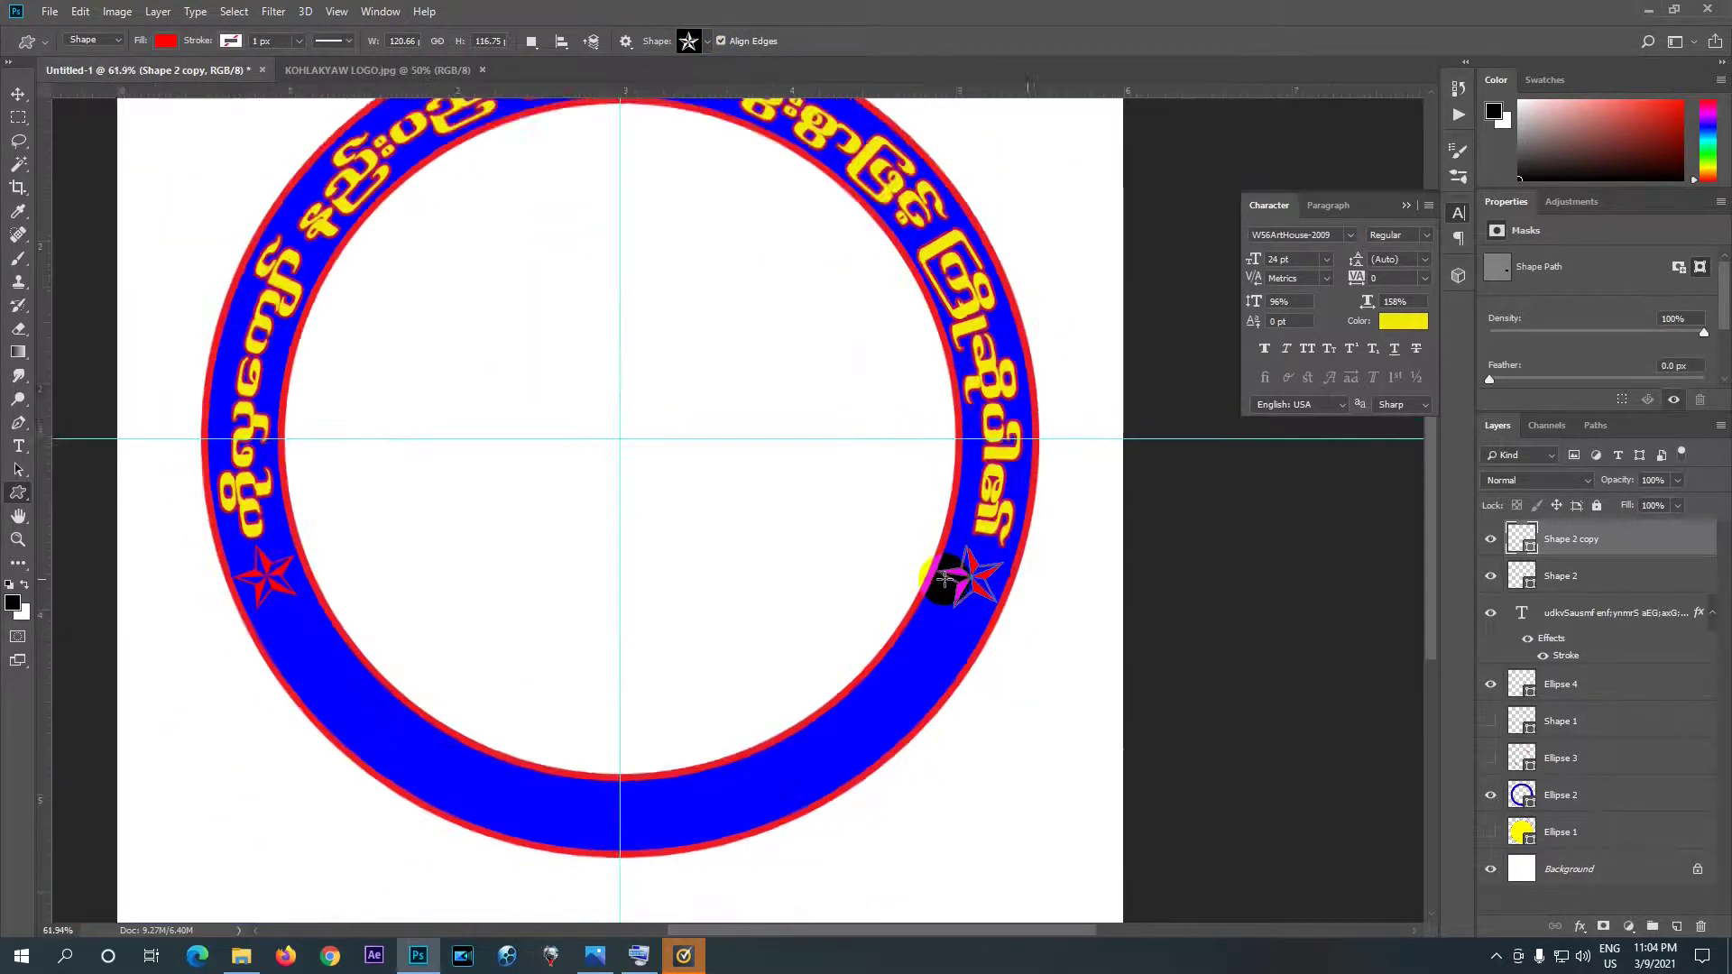
alt+scroll(816, 817, up, 3)
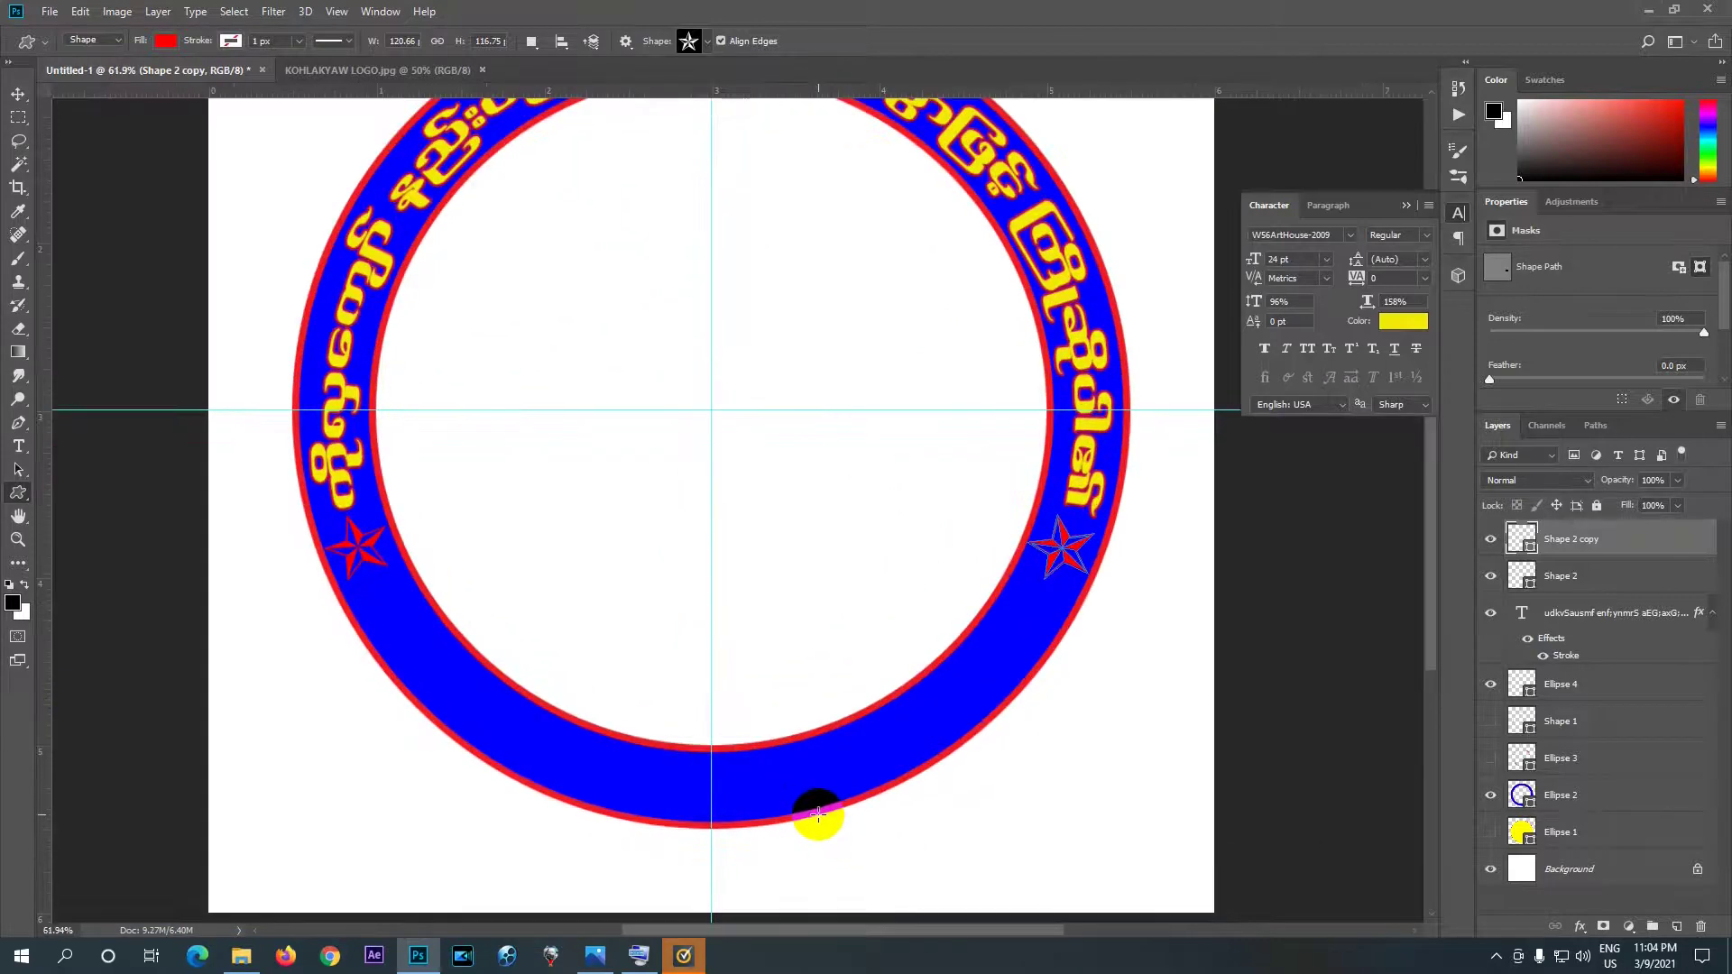
alt+scroll(841, 599, down, 1)
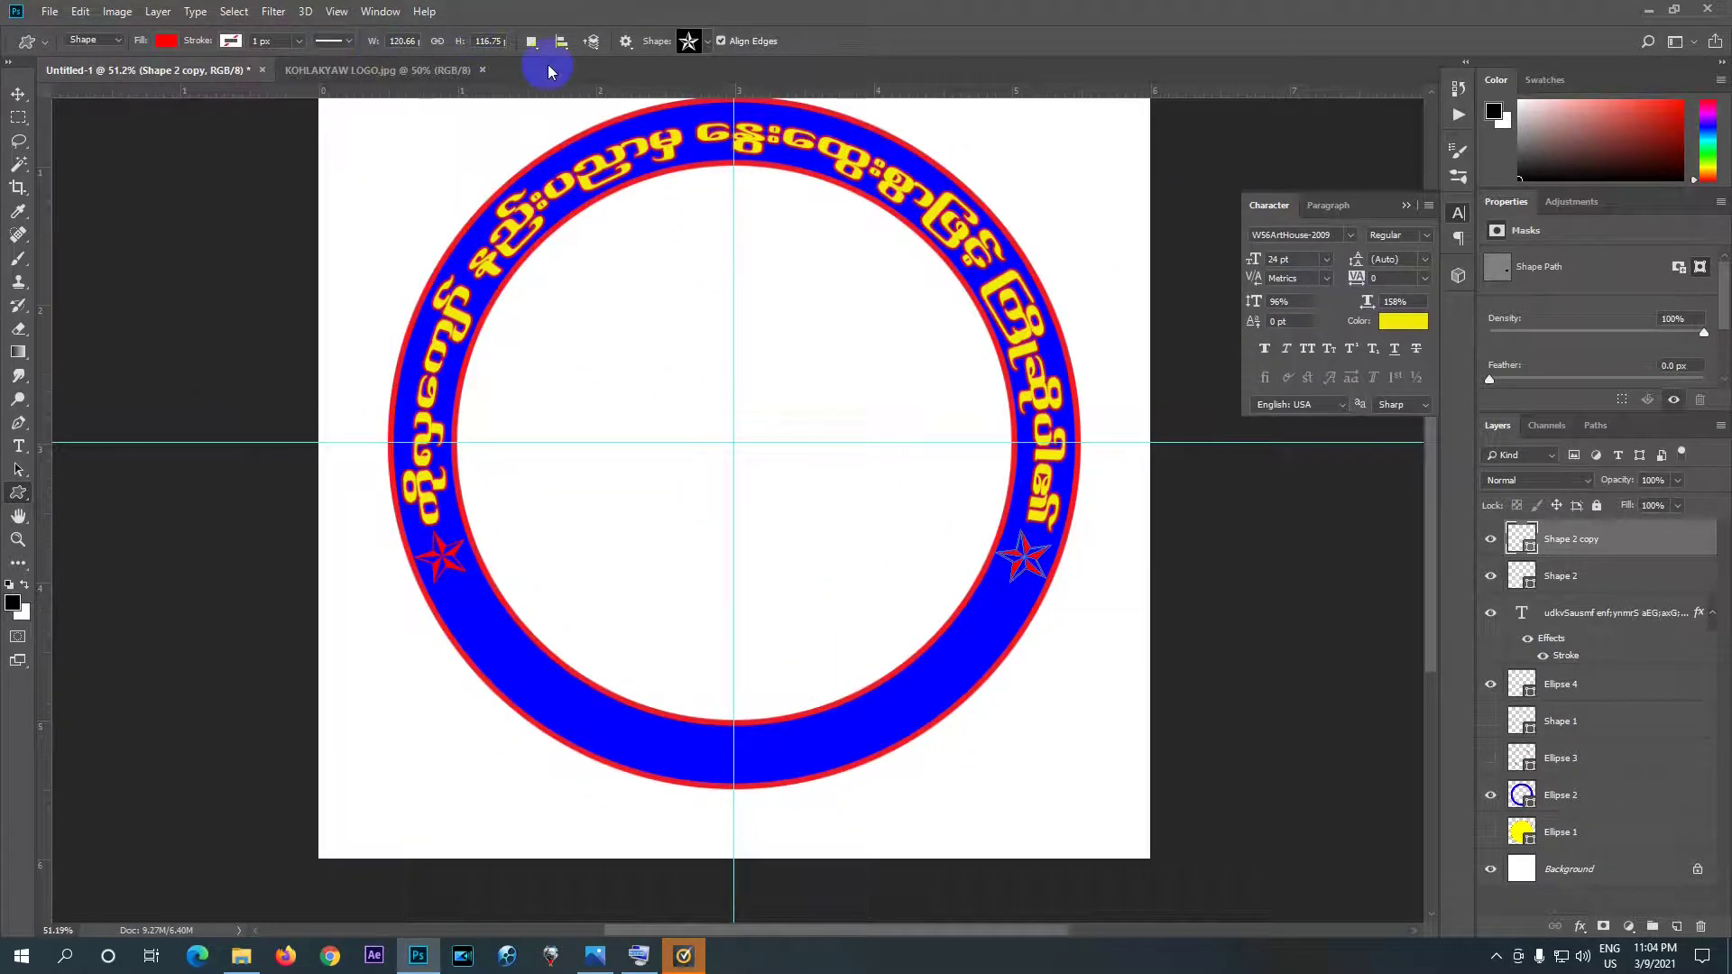
click(355, 71)
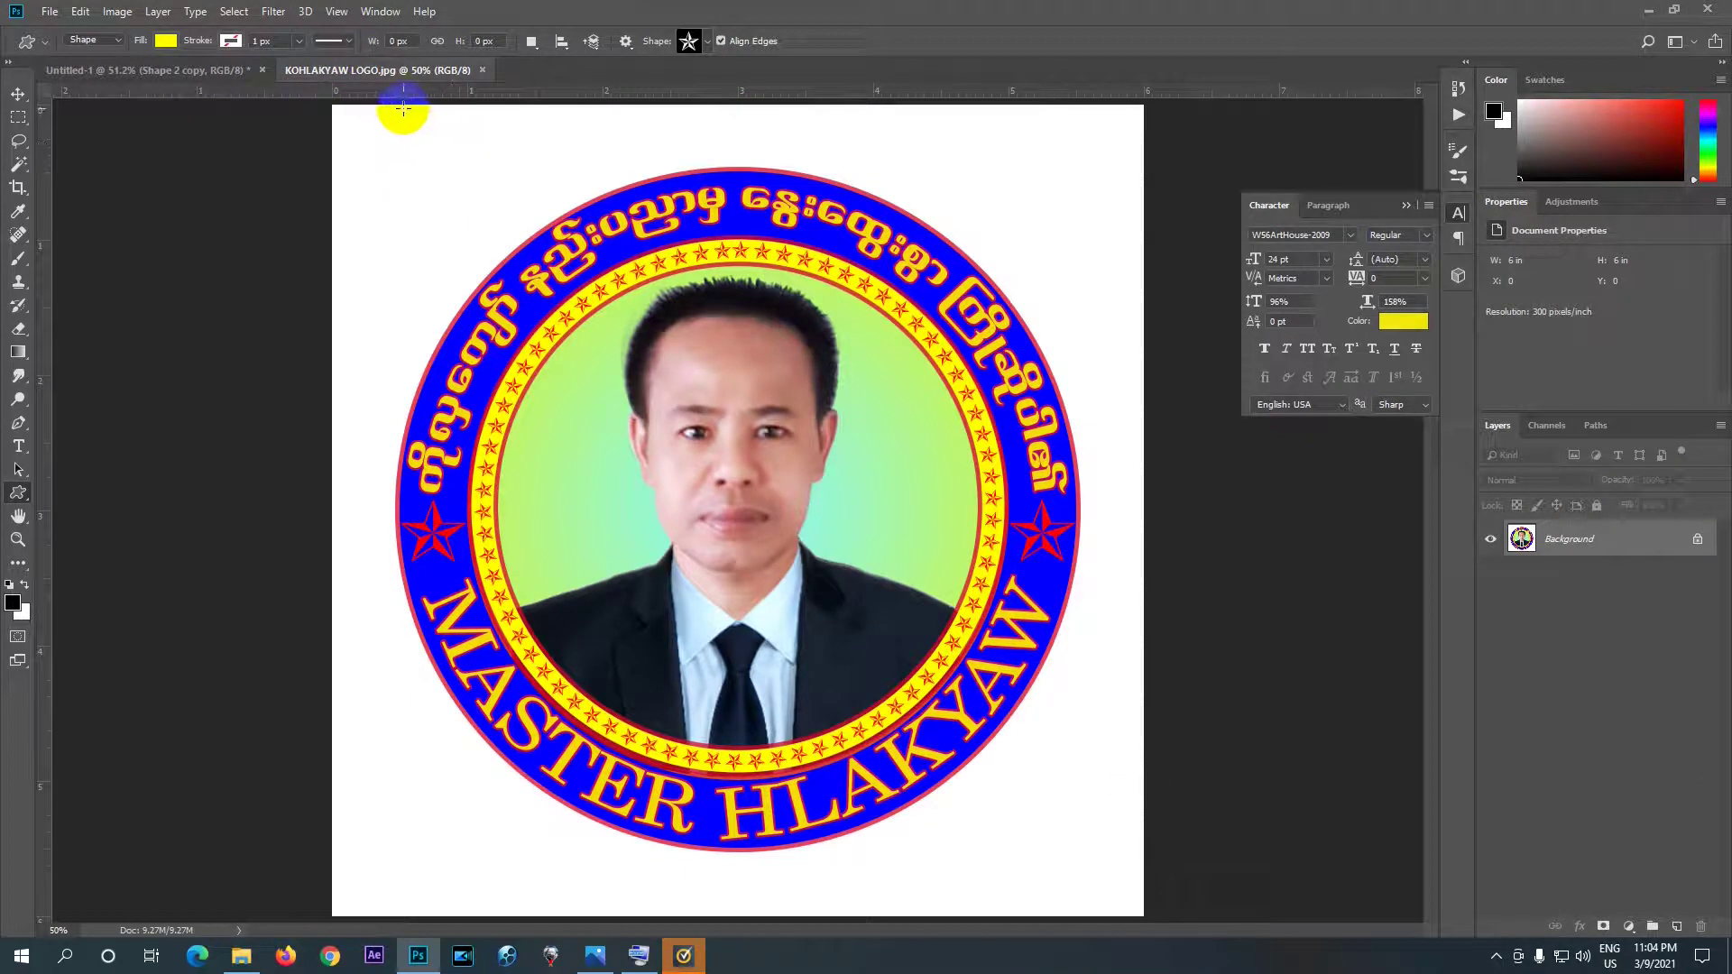
click(213, 70)
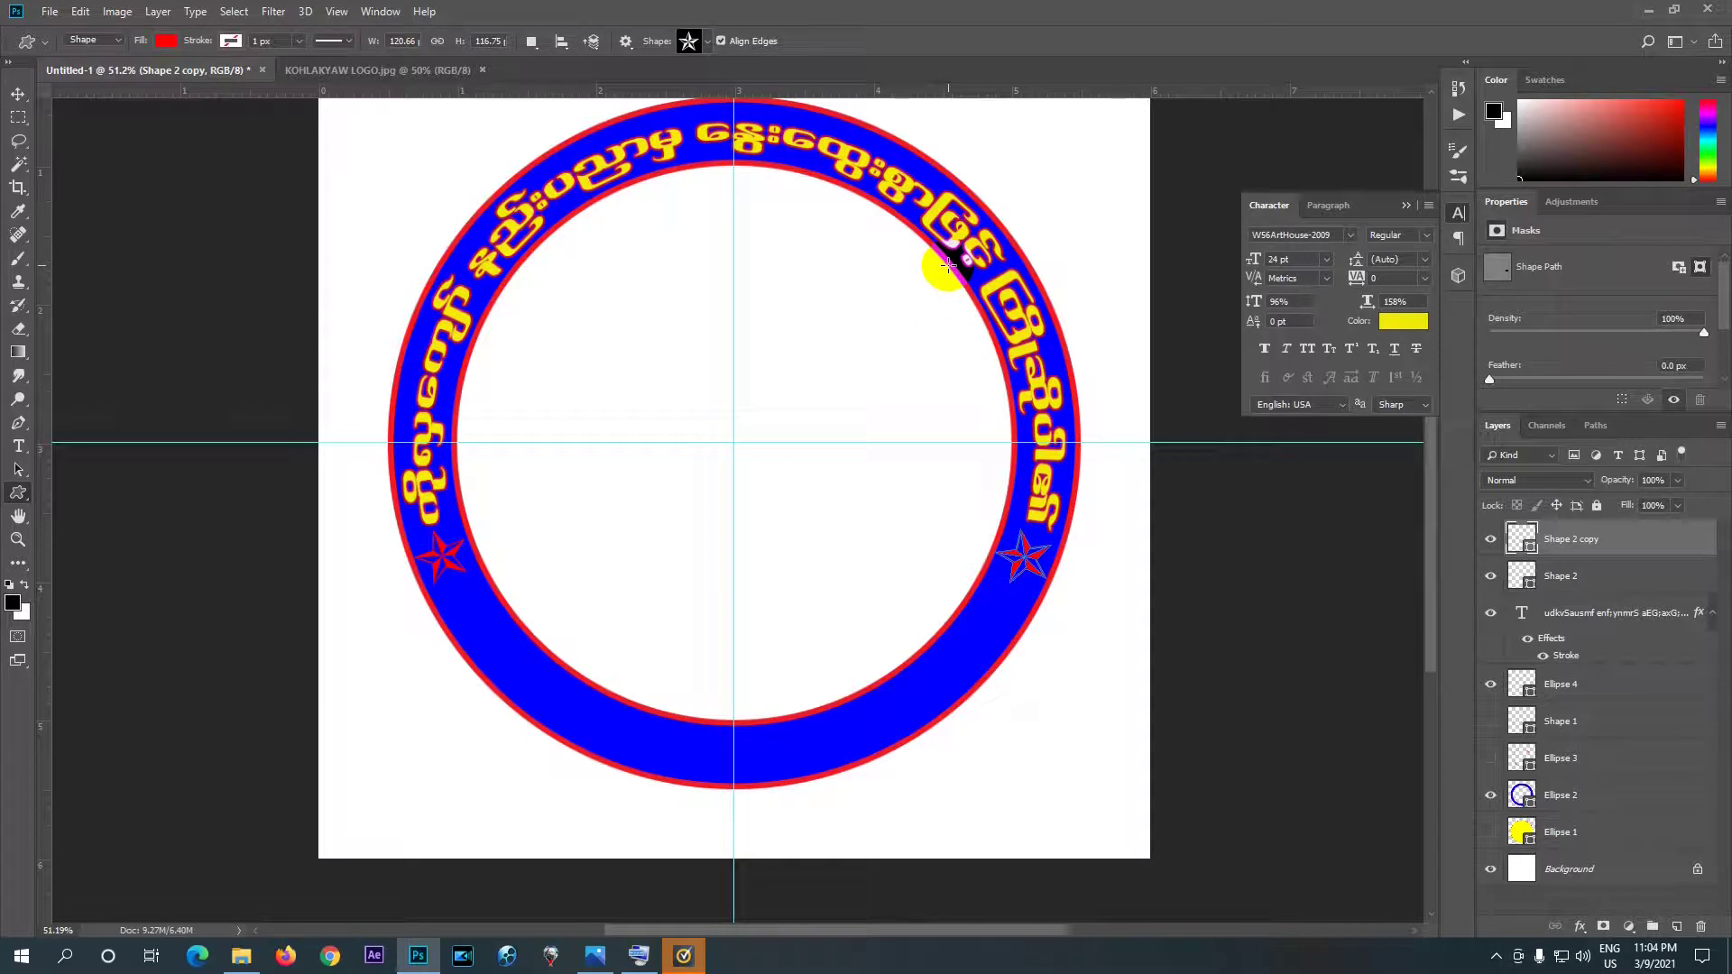
- Set path operations to Combine Shapes and switch to the Pen tool
click(532, 43)
click(561, 81)
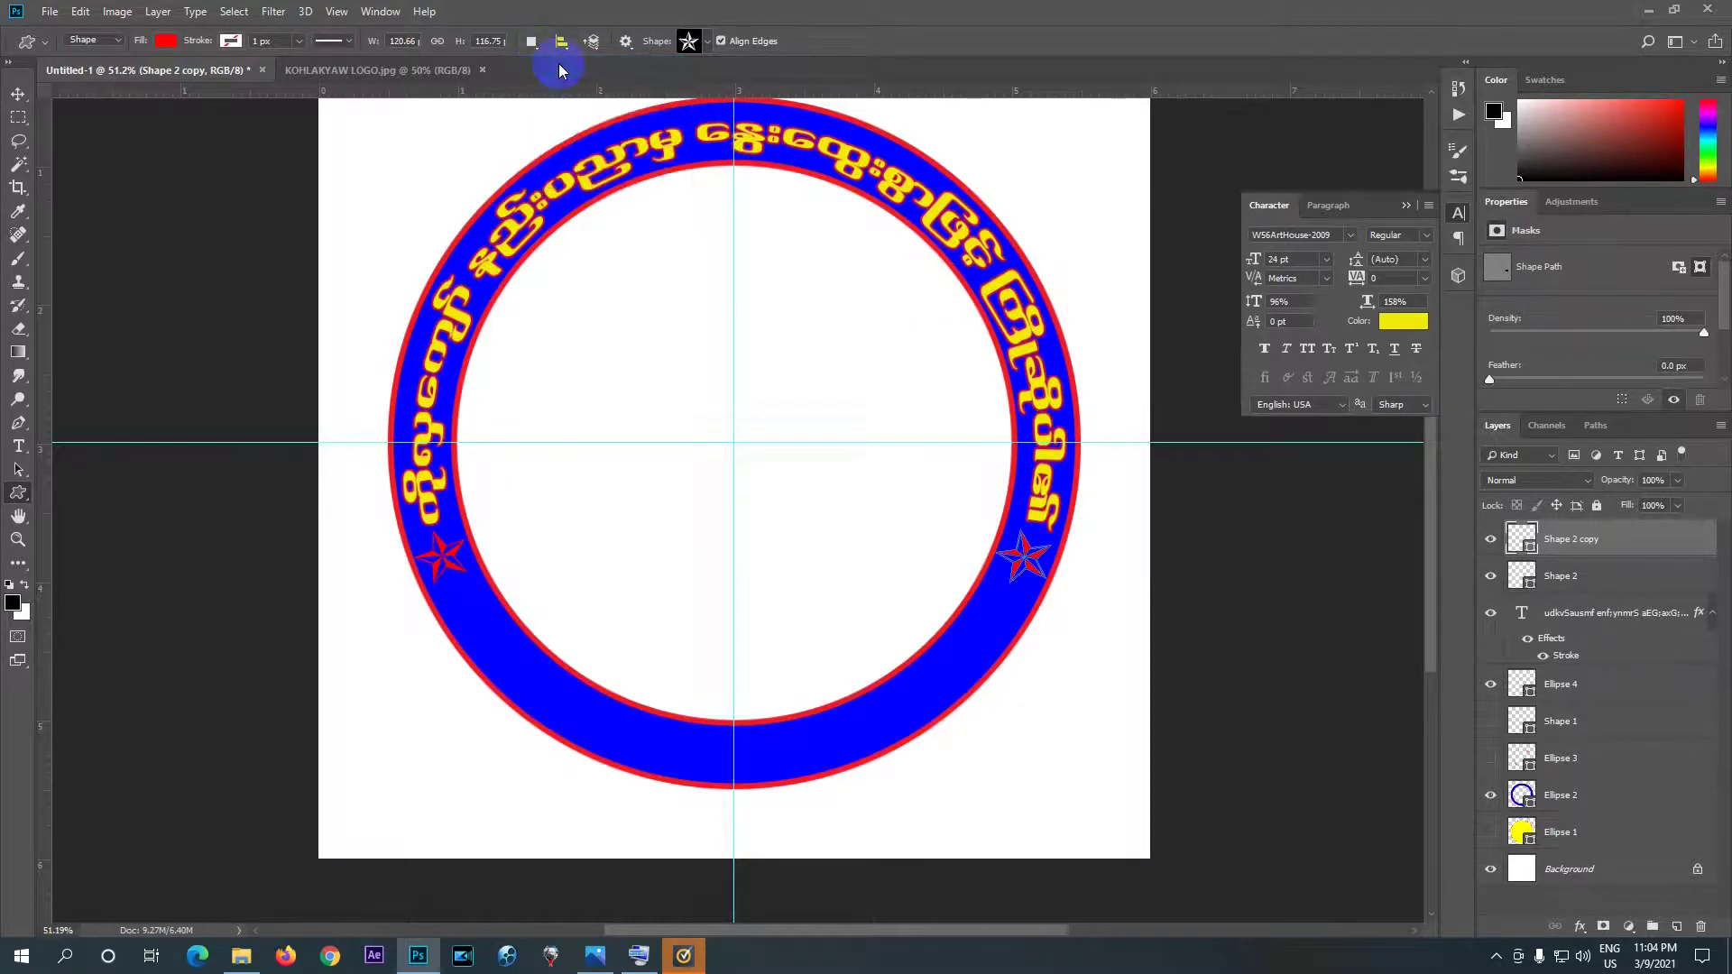
click(17, 424)
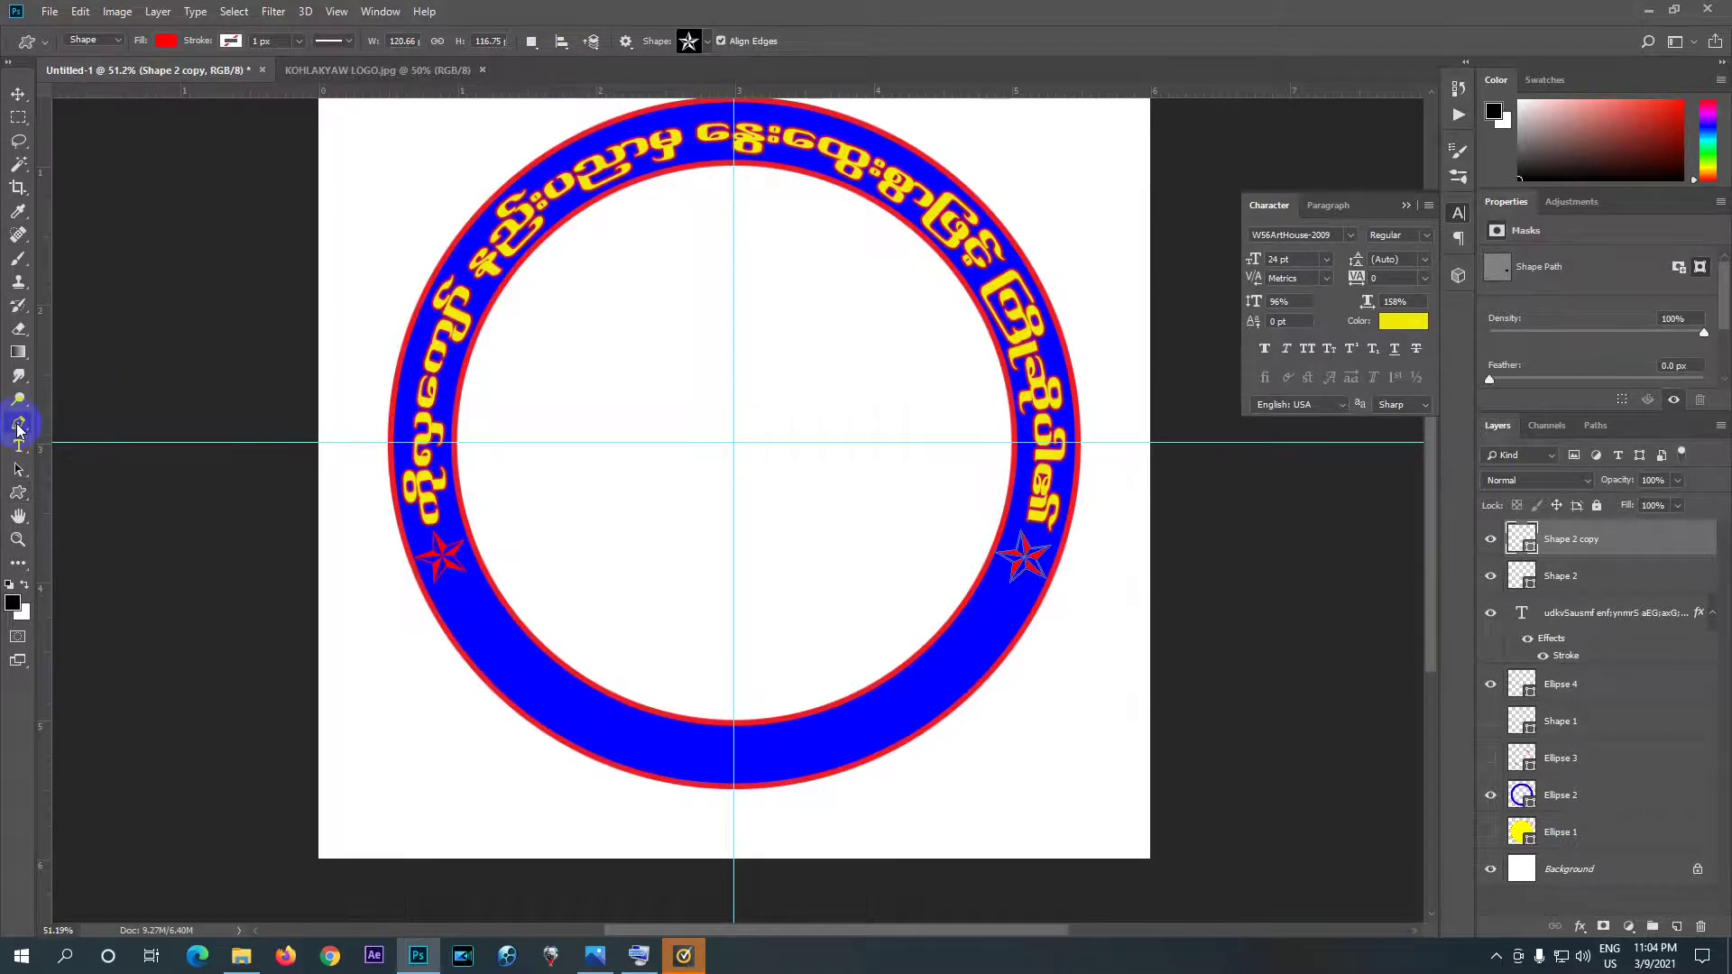
- Select the Shape 2 copy star layer and add a new empty layer above it
scroll(514, 669, up, 2)
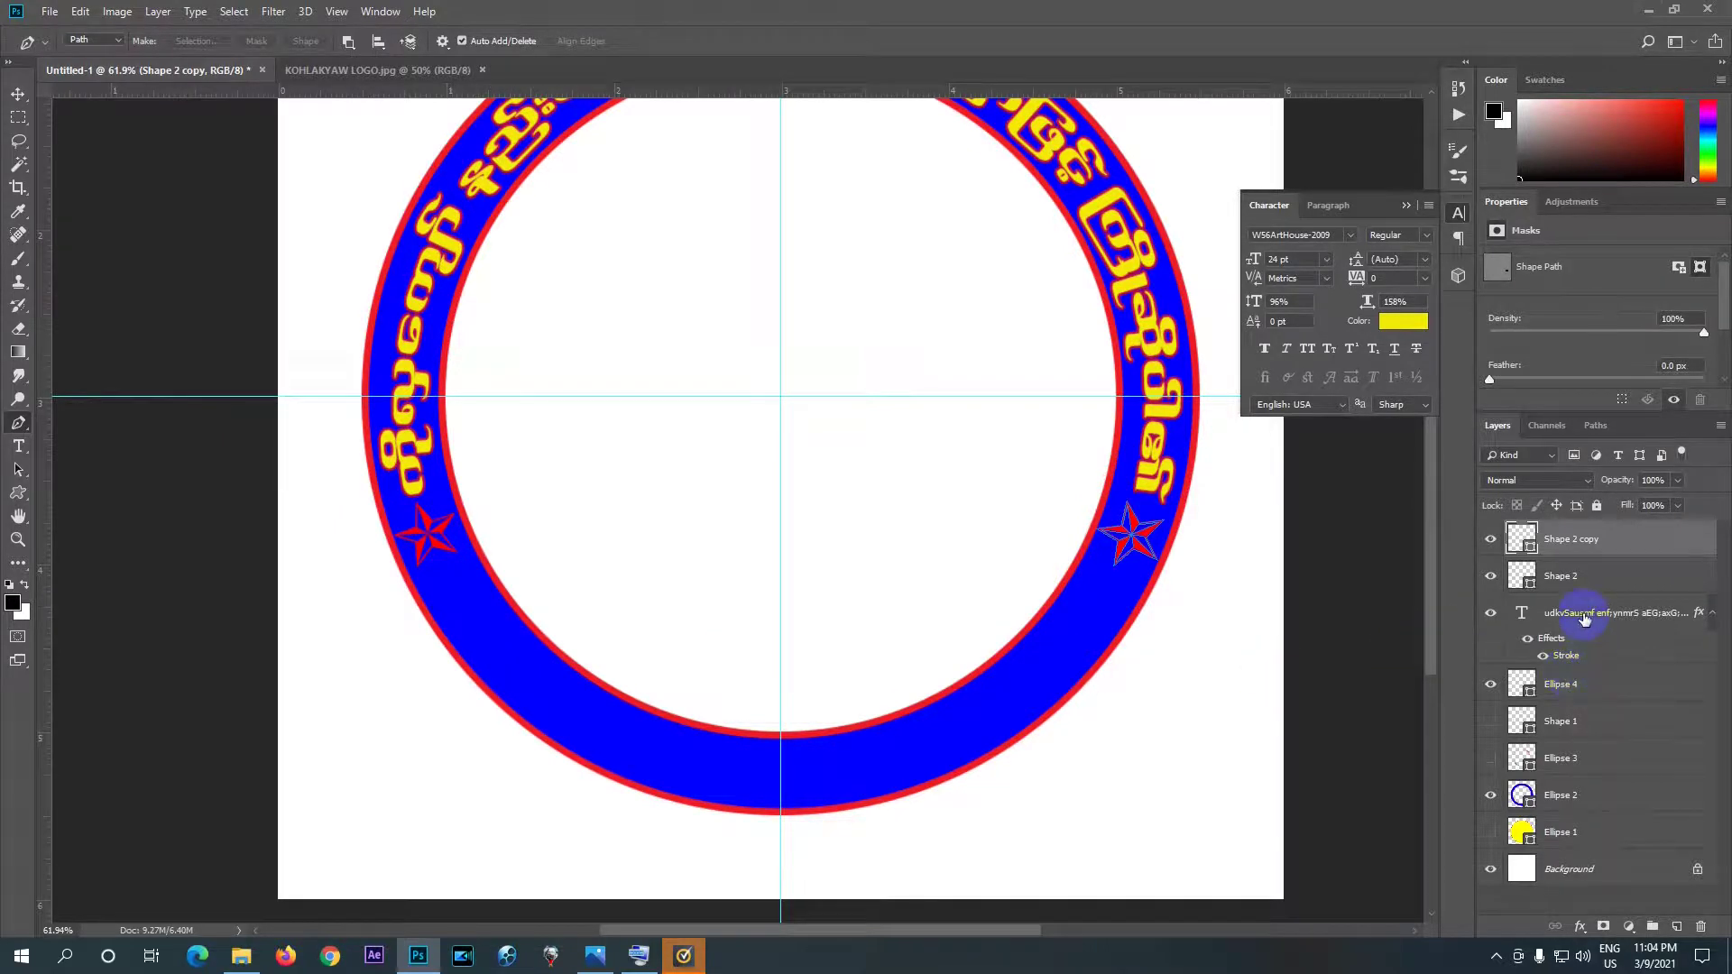
click(1575, 871)
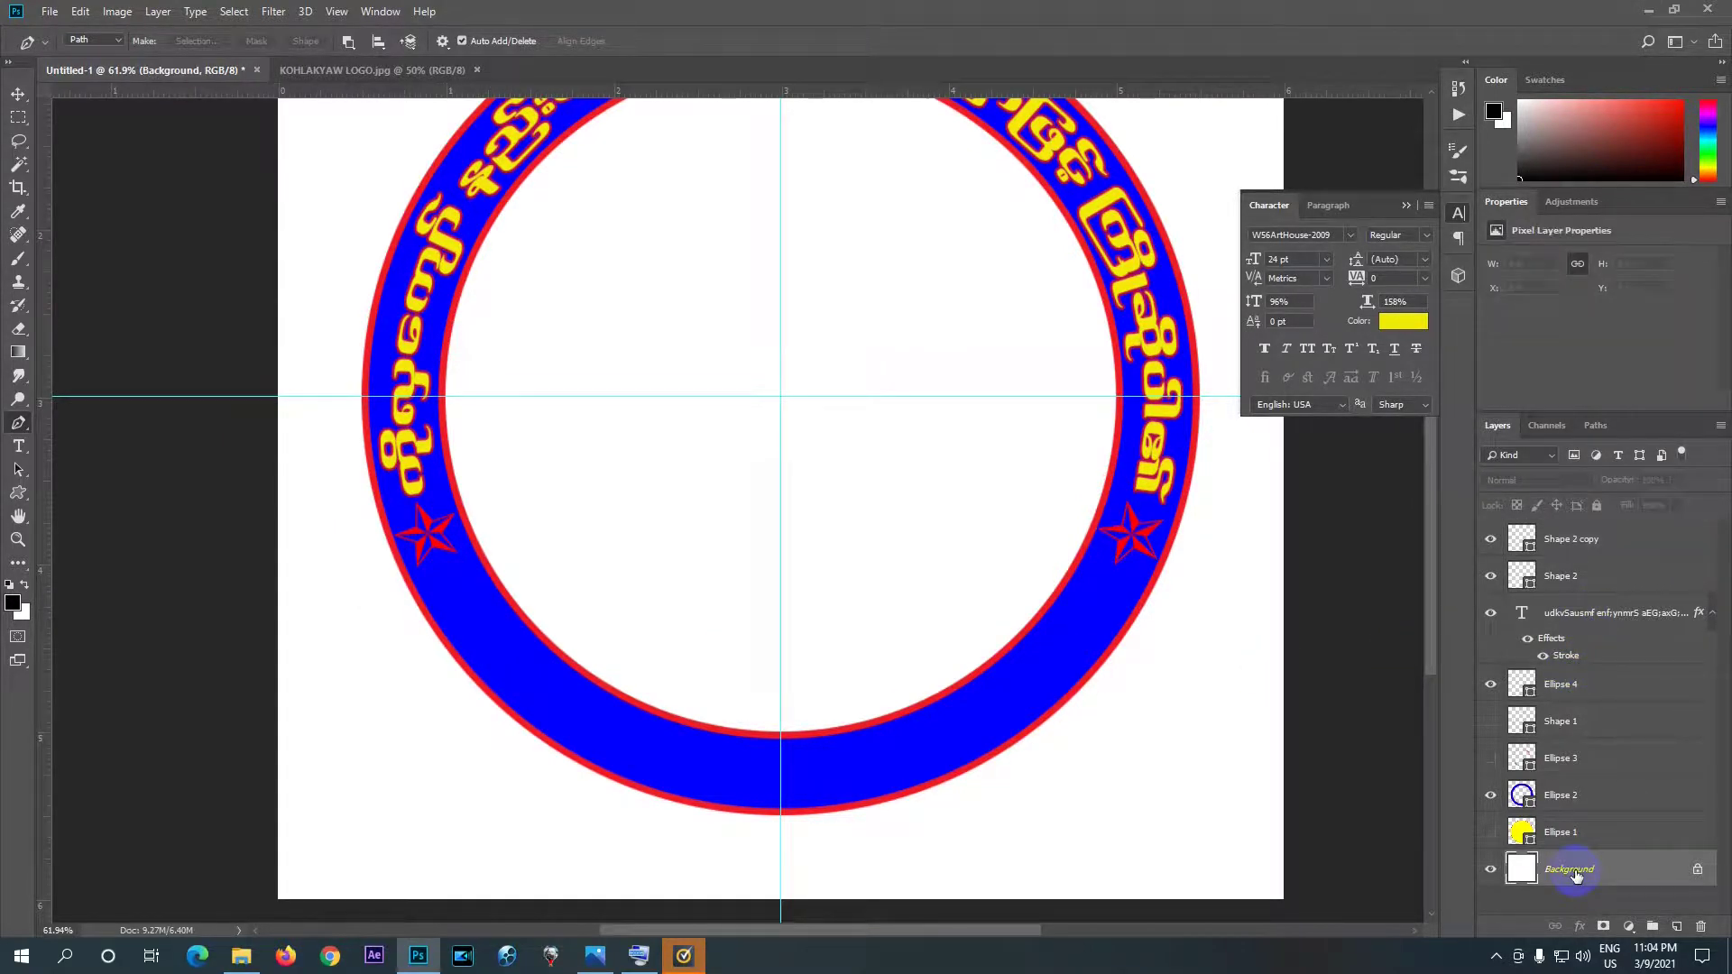
click(1601, 619)
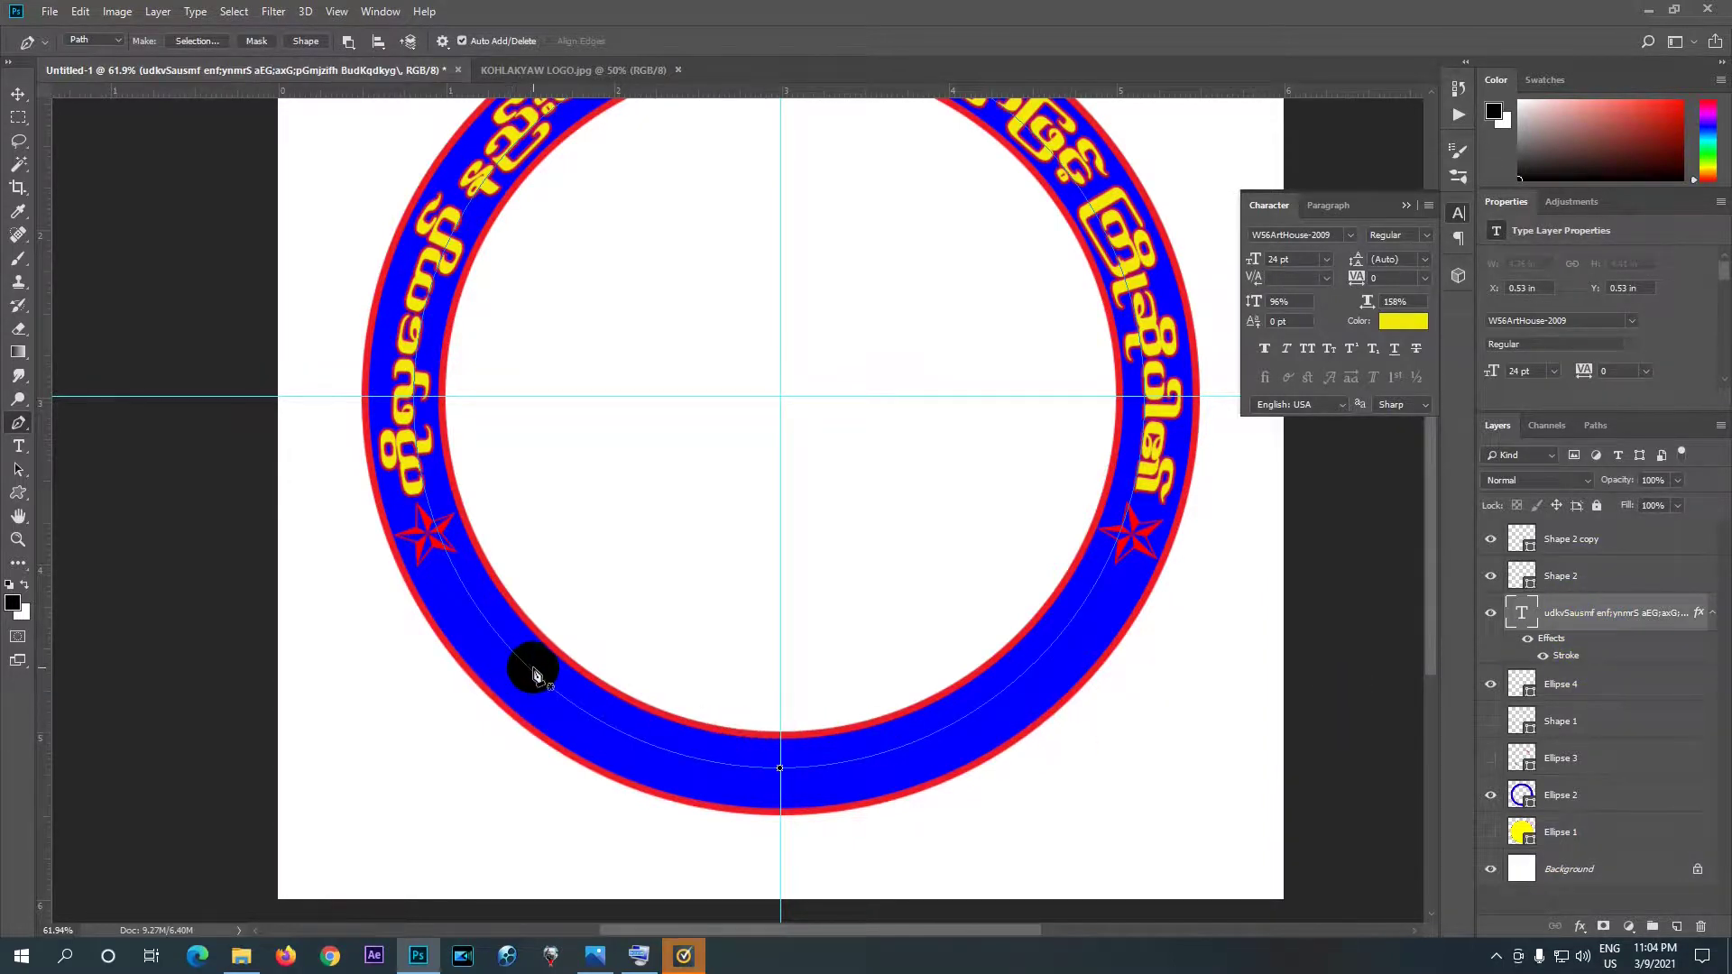
click(1585, 872)
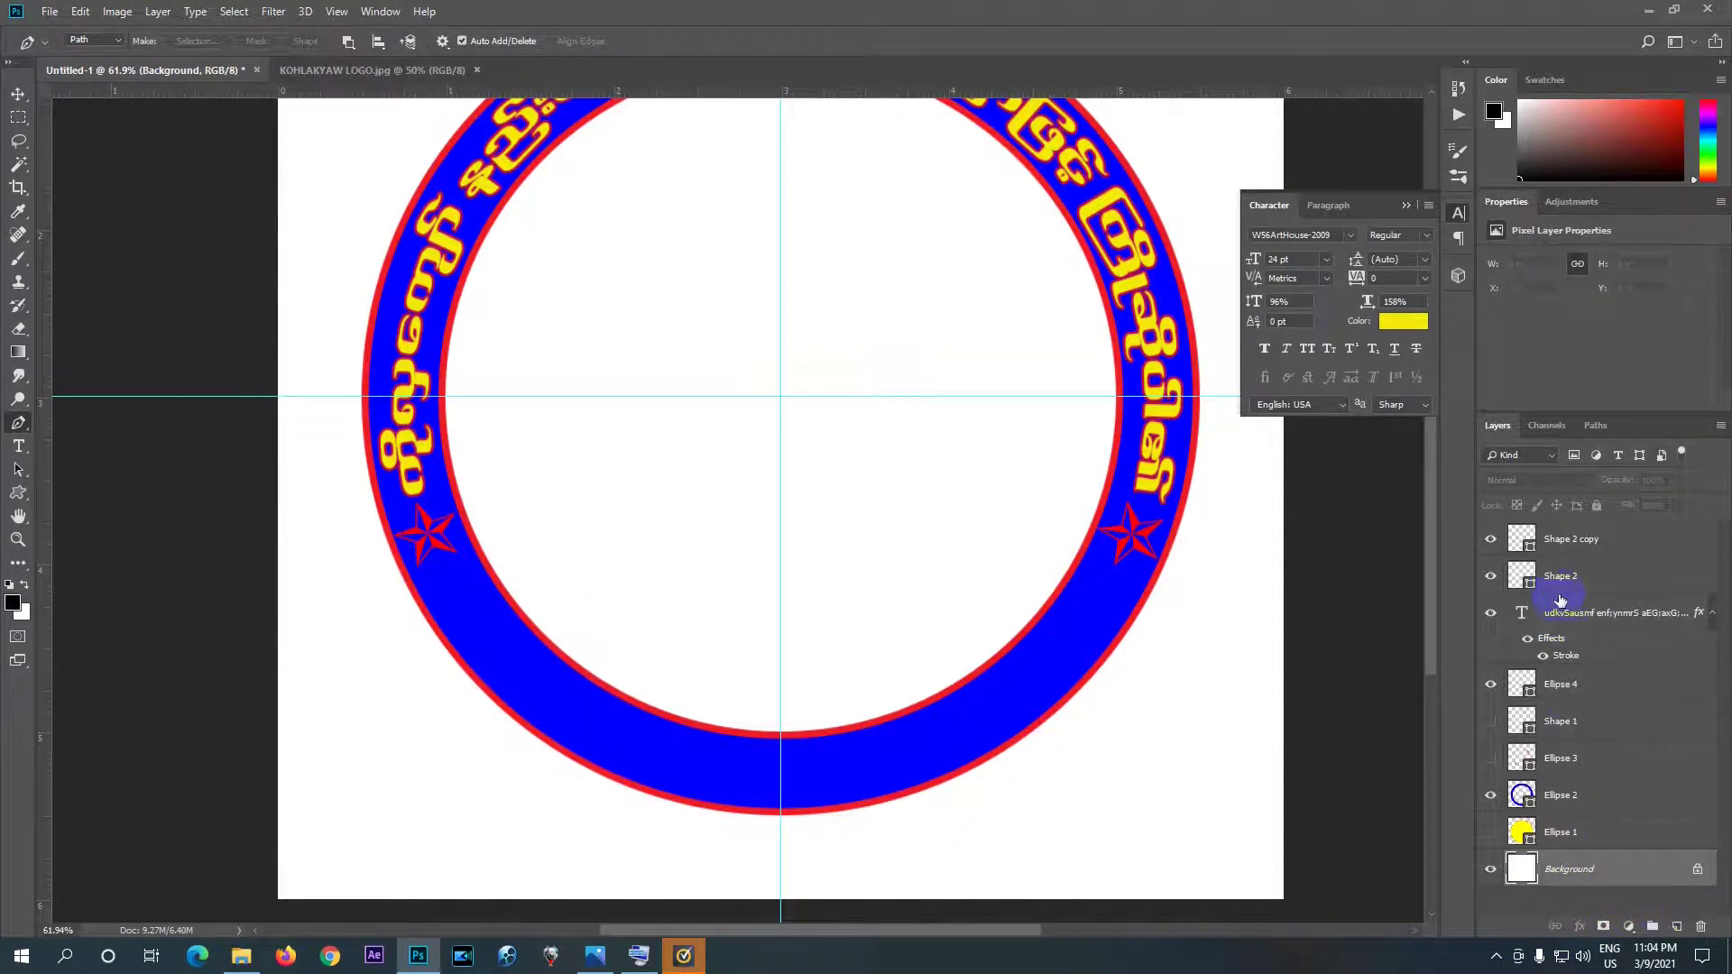
click(1567, 540)
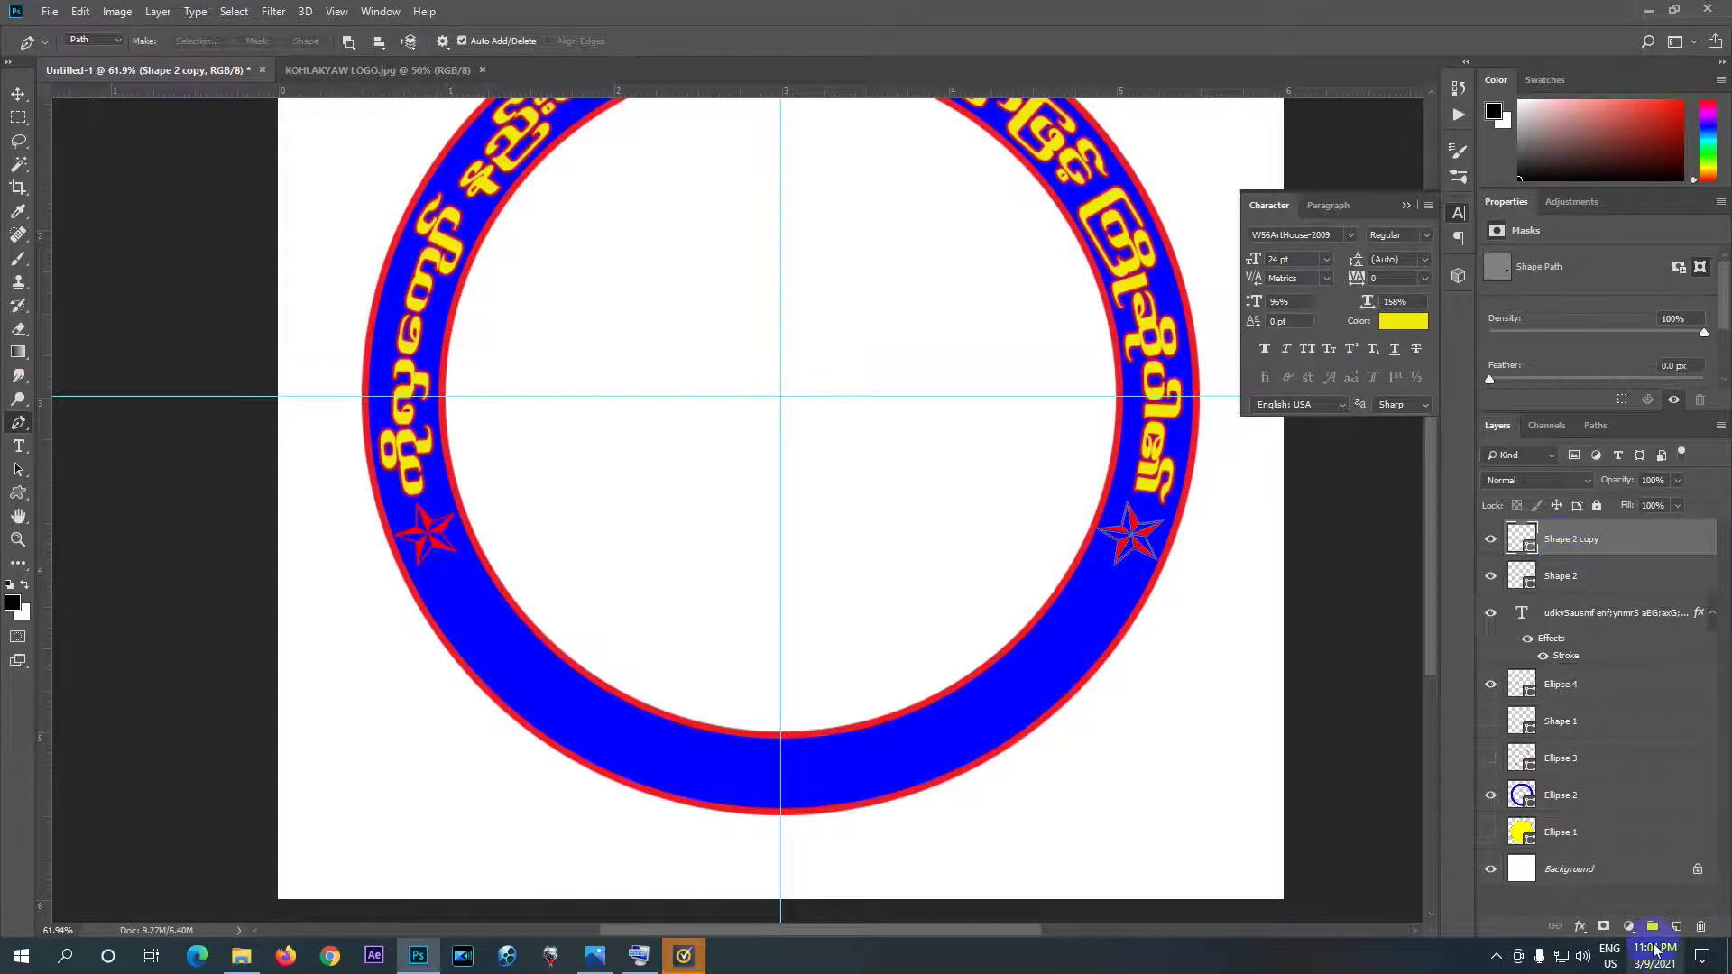
click(1675, 926)
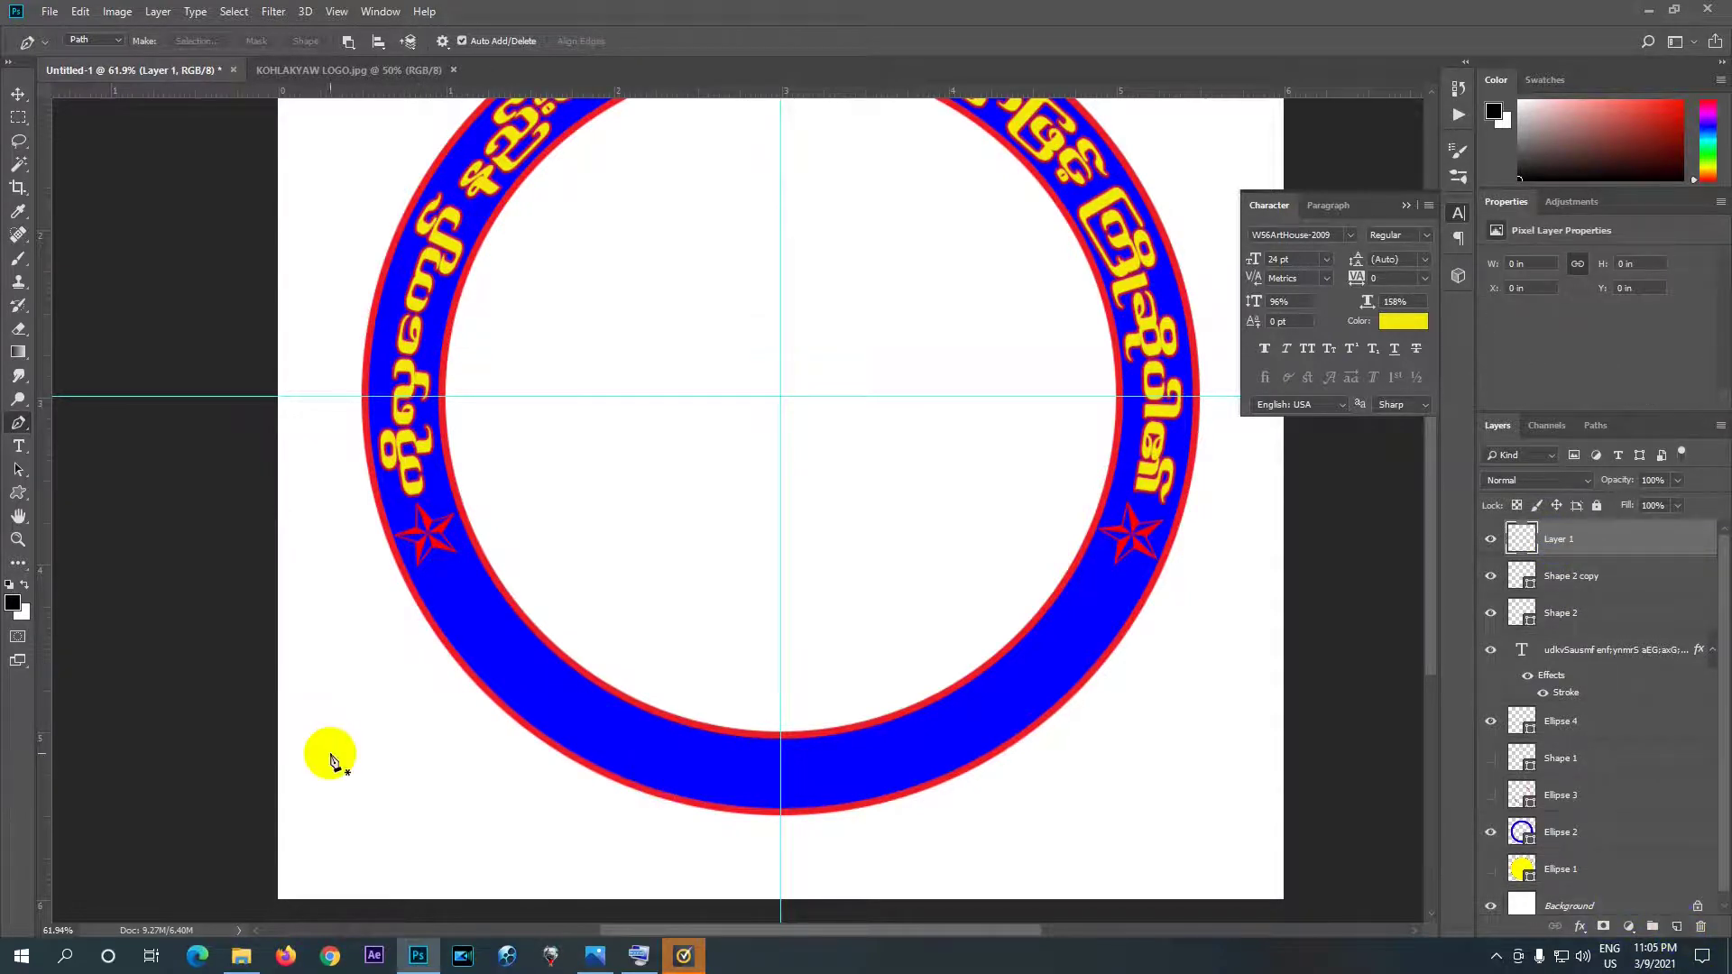
- Draw a curved path from the left star through the ring's bottom to the right star
click(439, 564)
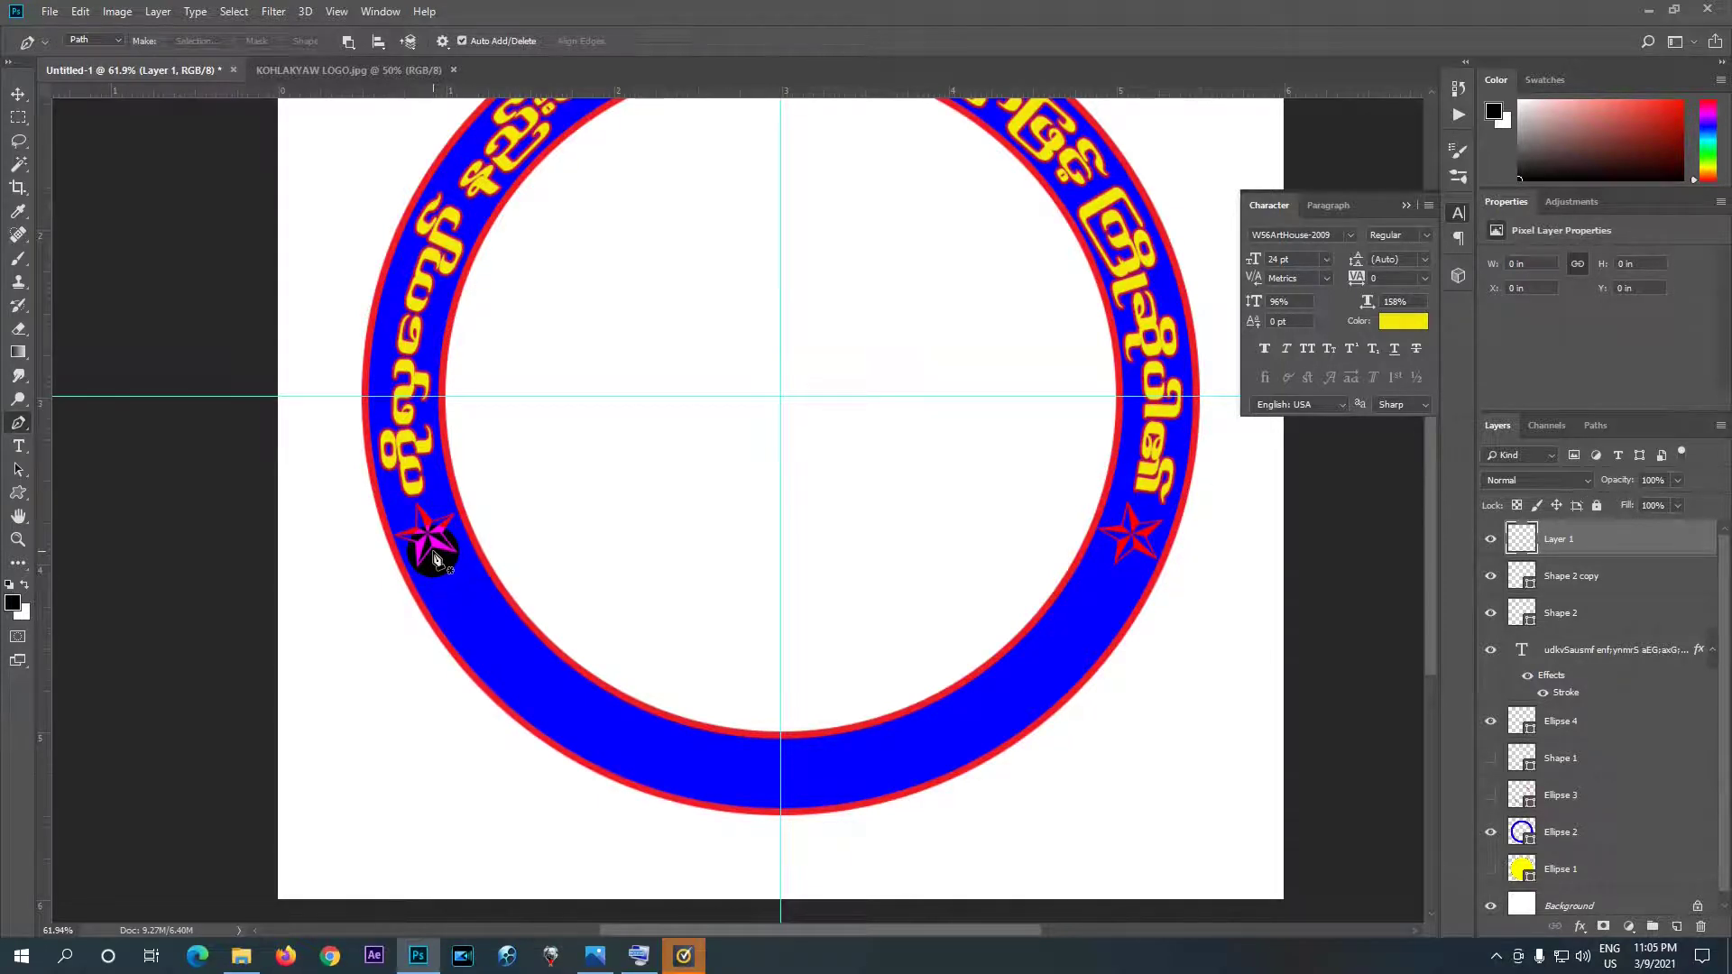
click(434, 558)
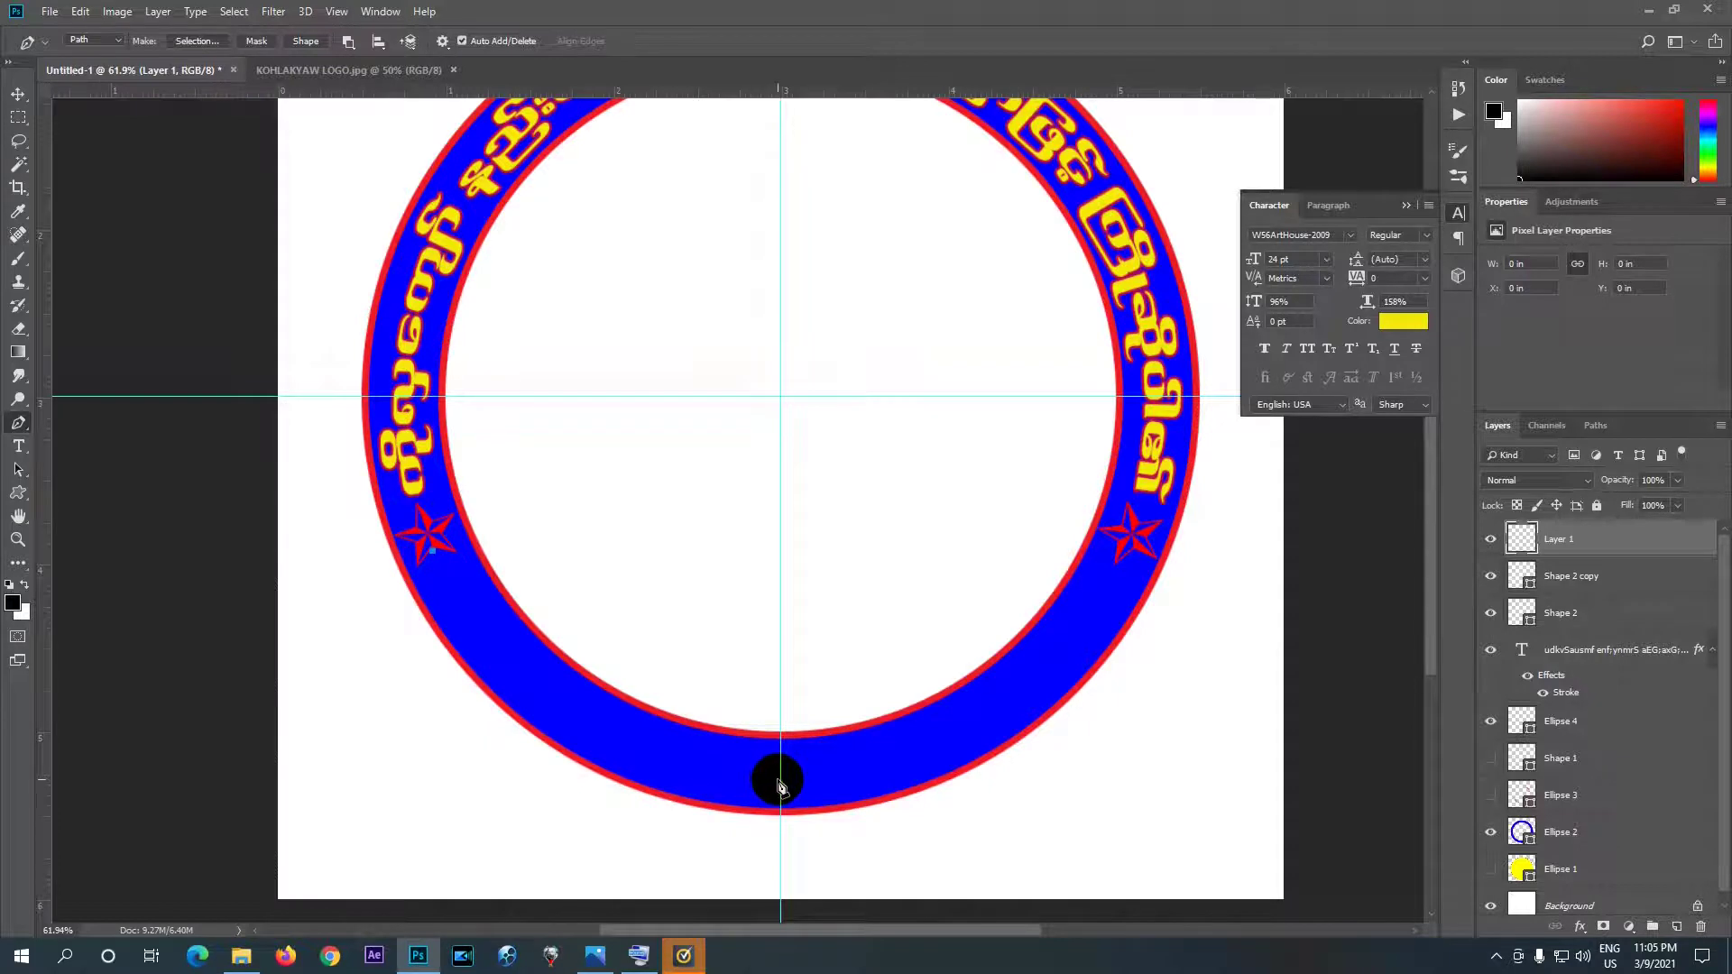
click(782, 786)
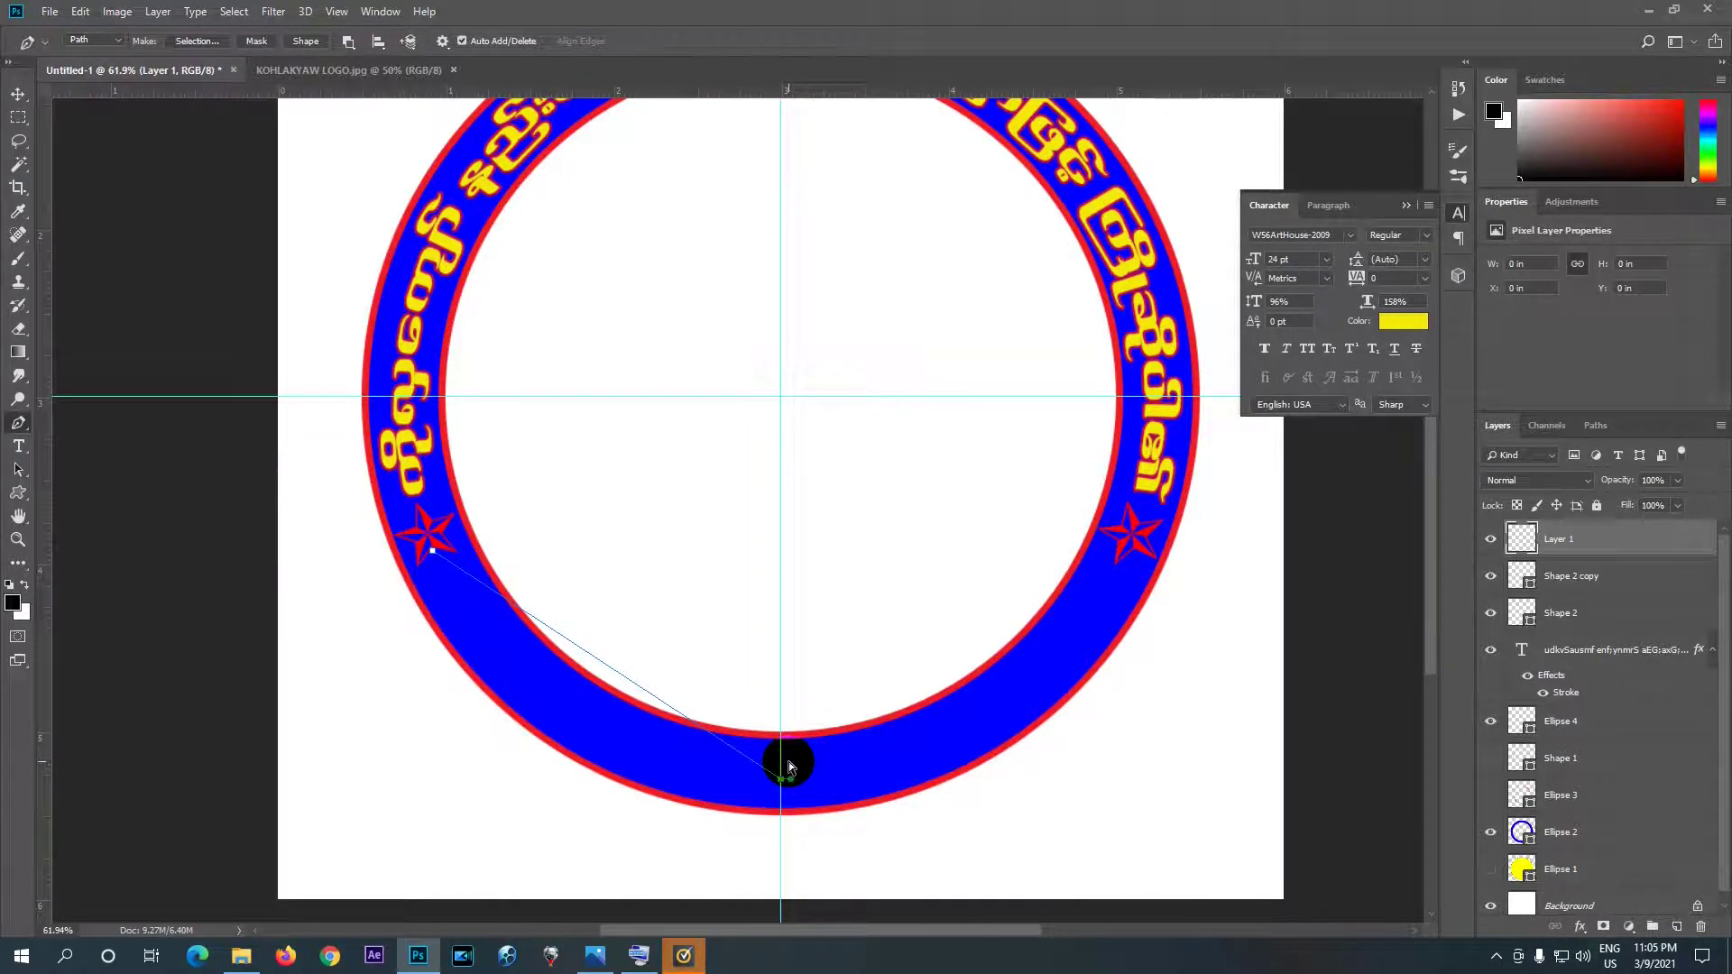
key(ctrl+z)
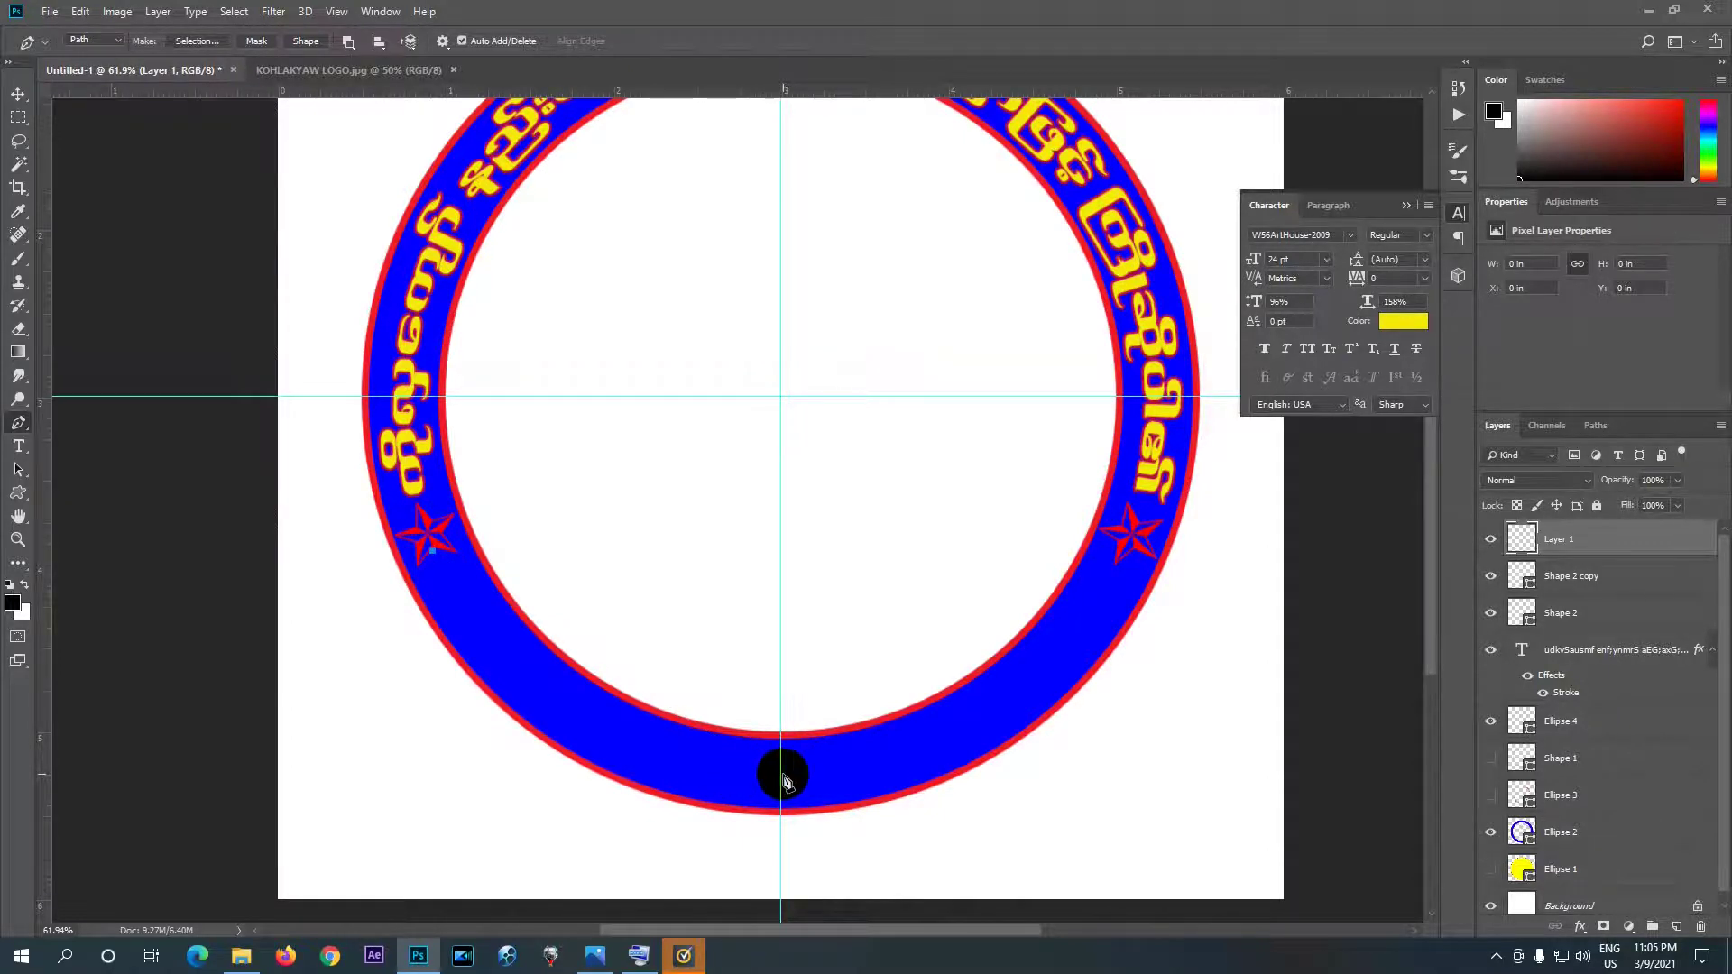
drag(781, 774, 1042, 781)
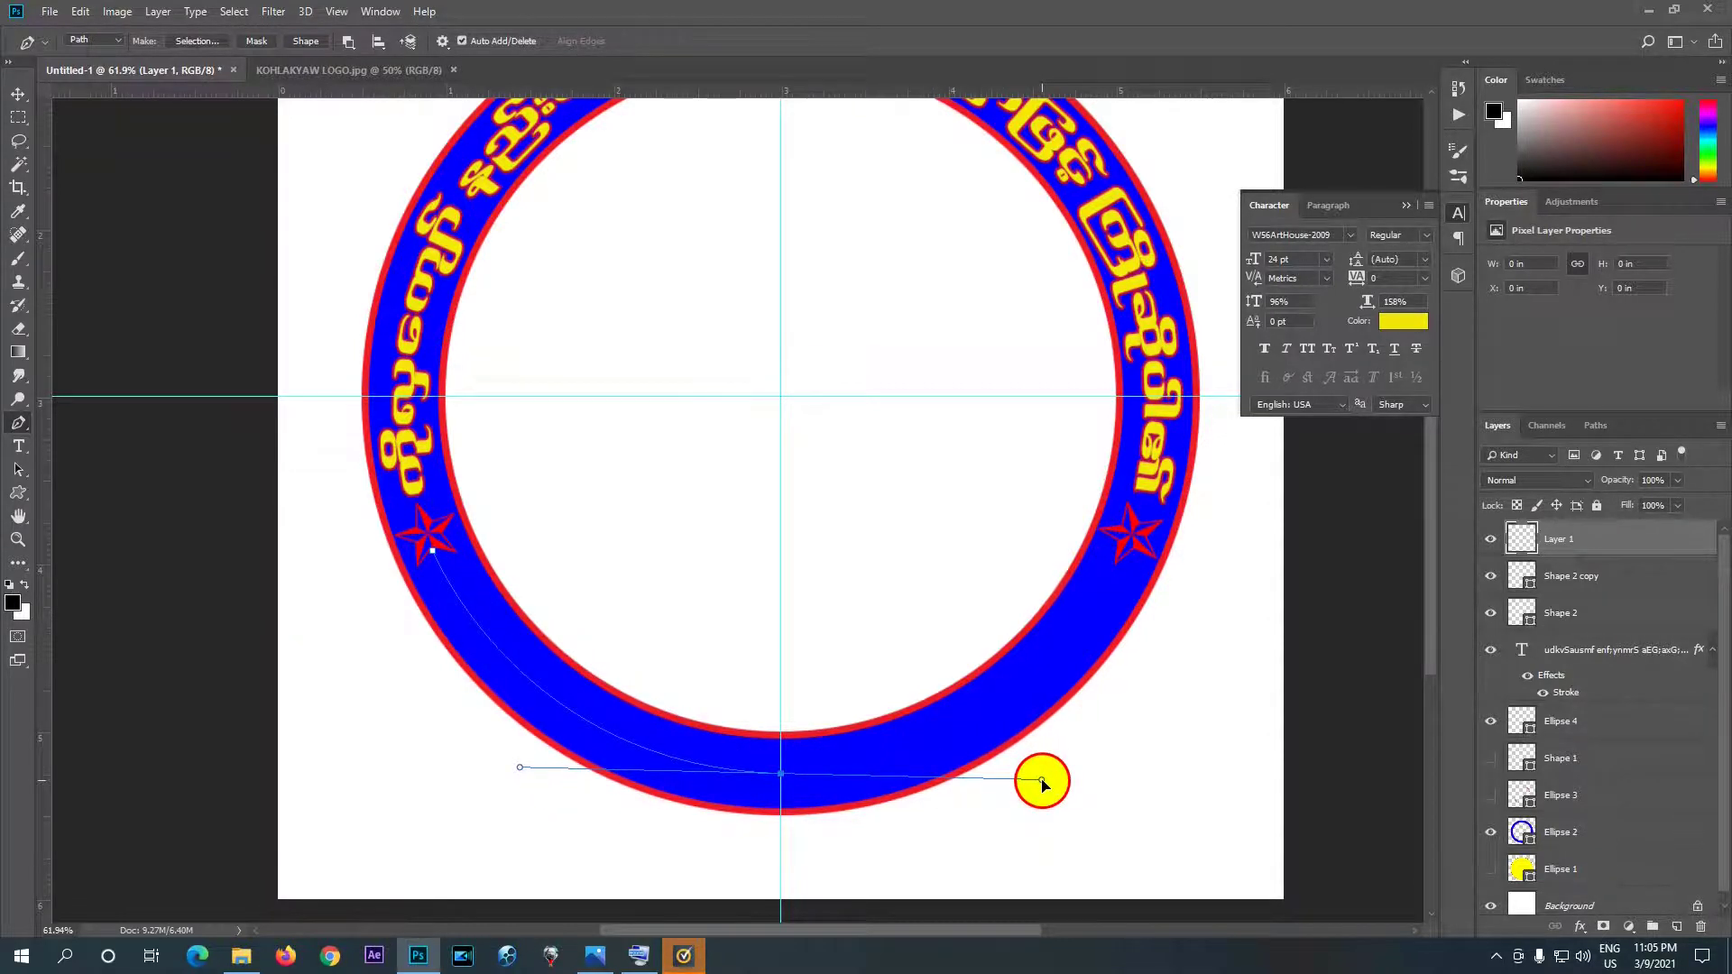
click(778, 781)
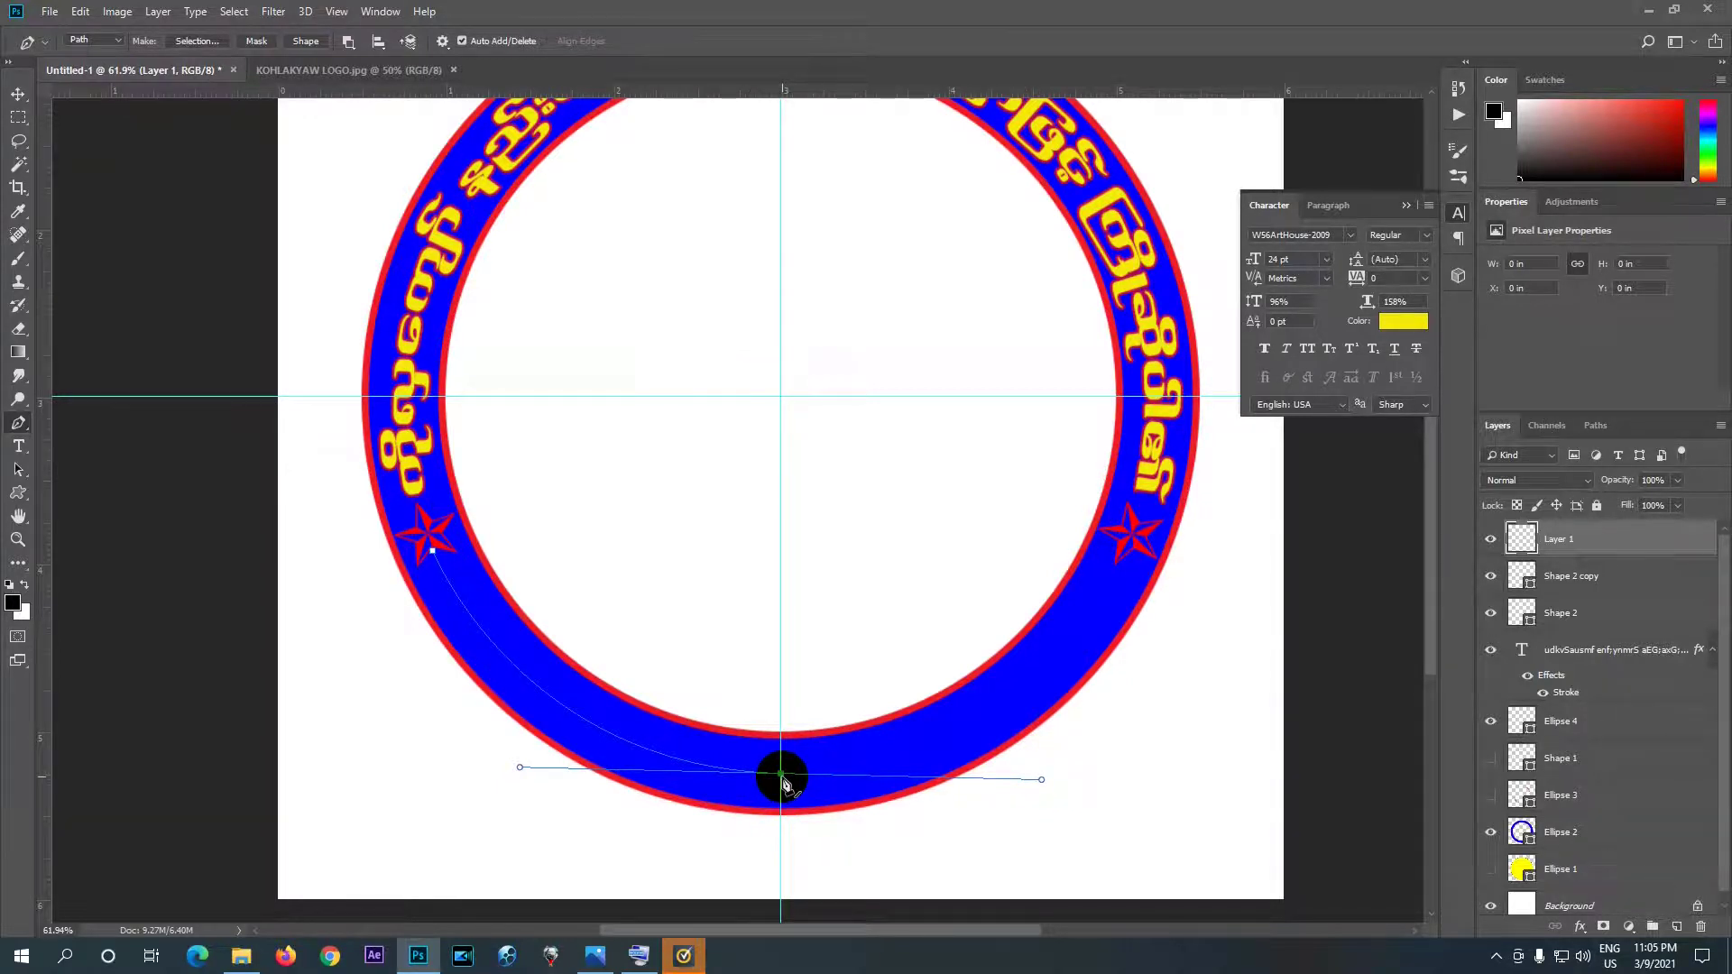
alt+click(781, 777)
click(1128, 561)
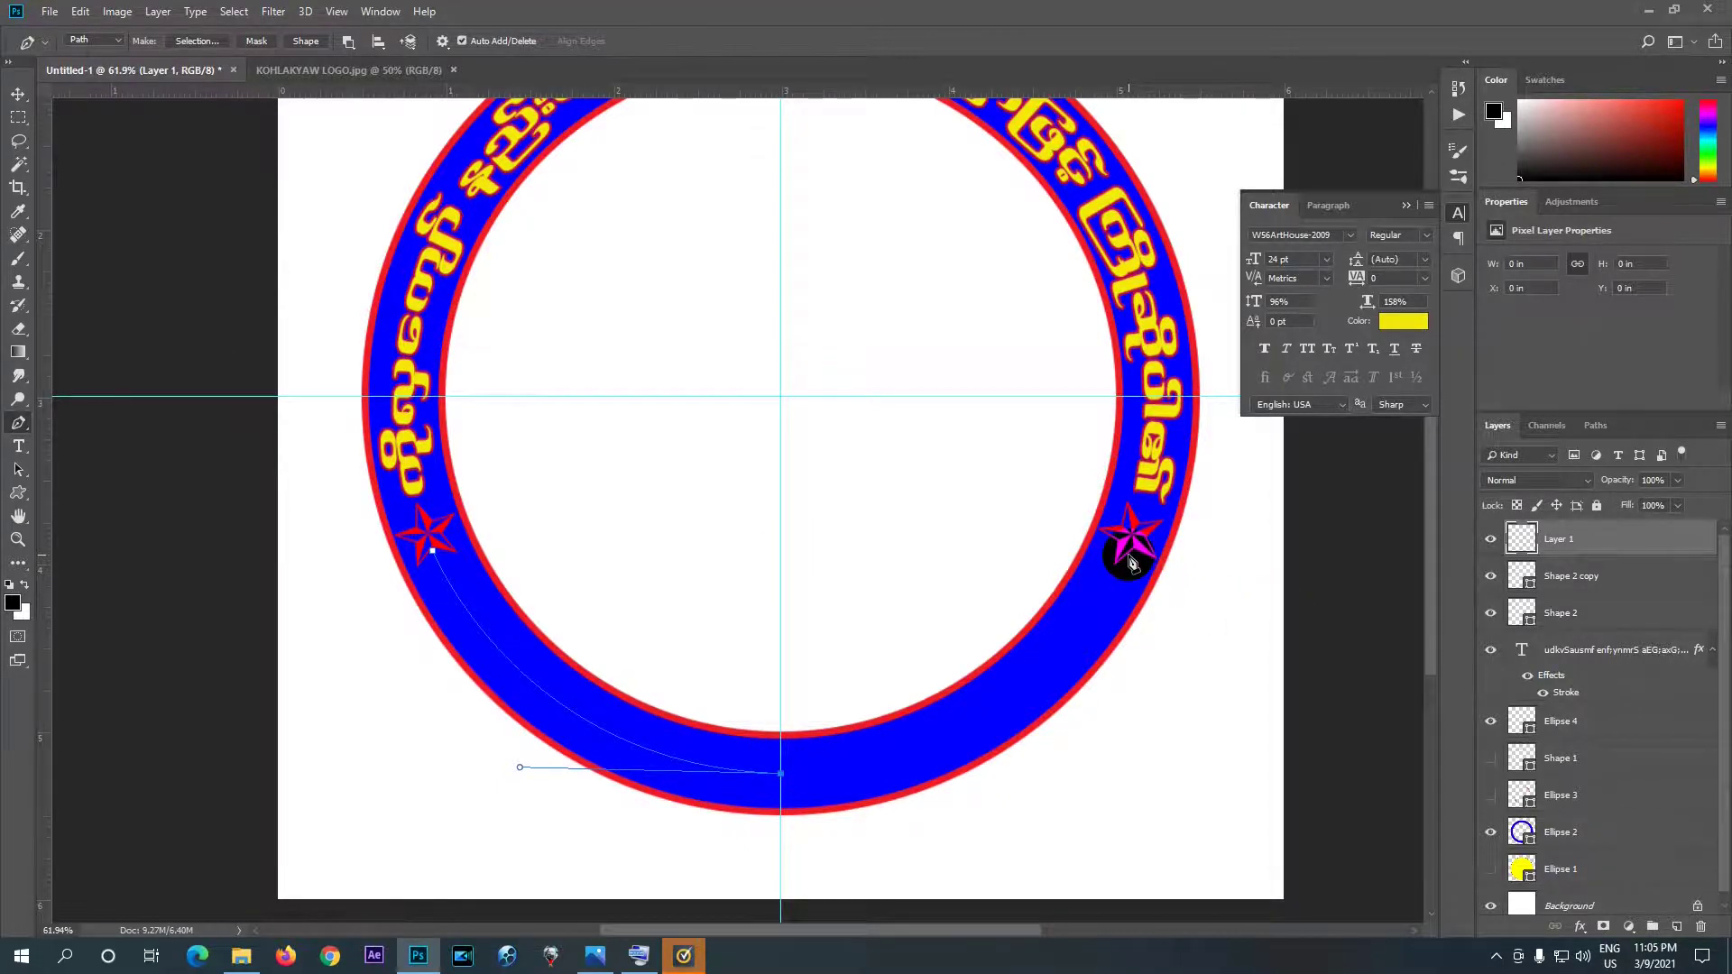
drag(1134, 563, 1240, 327)
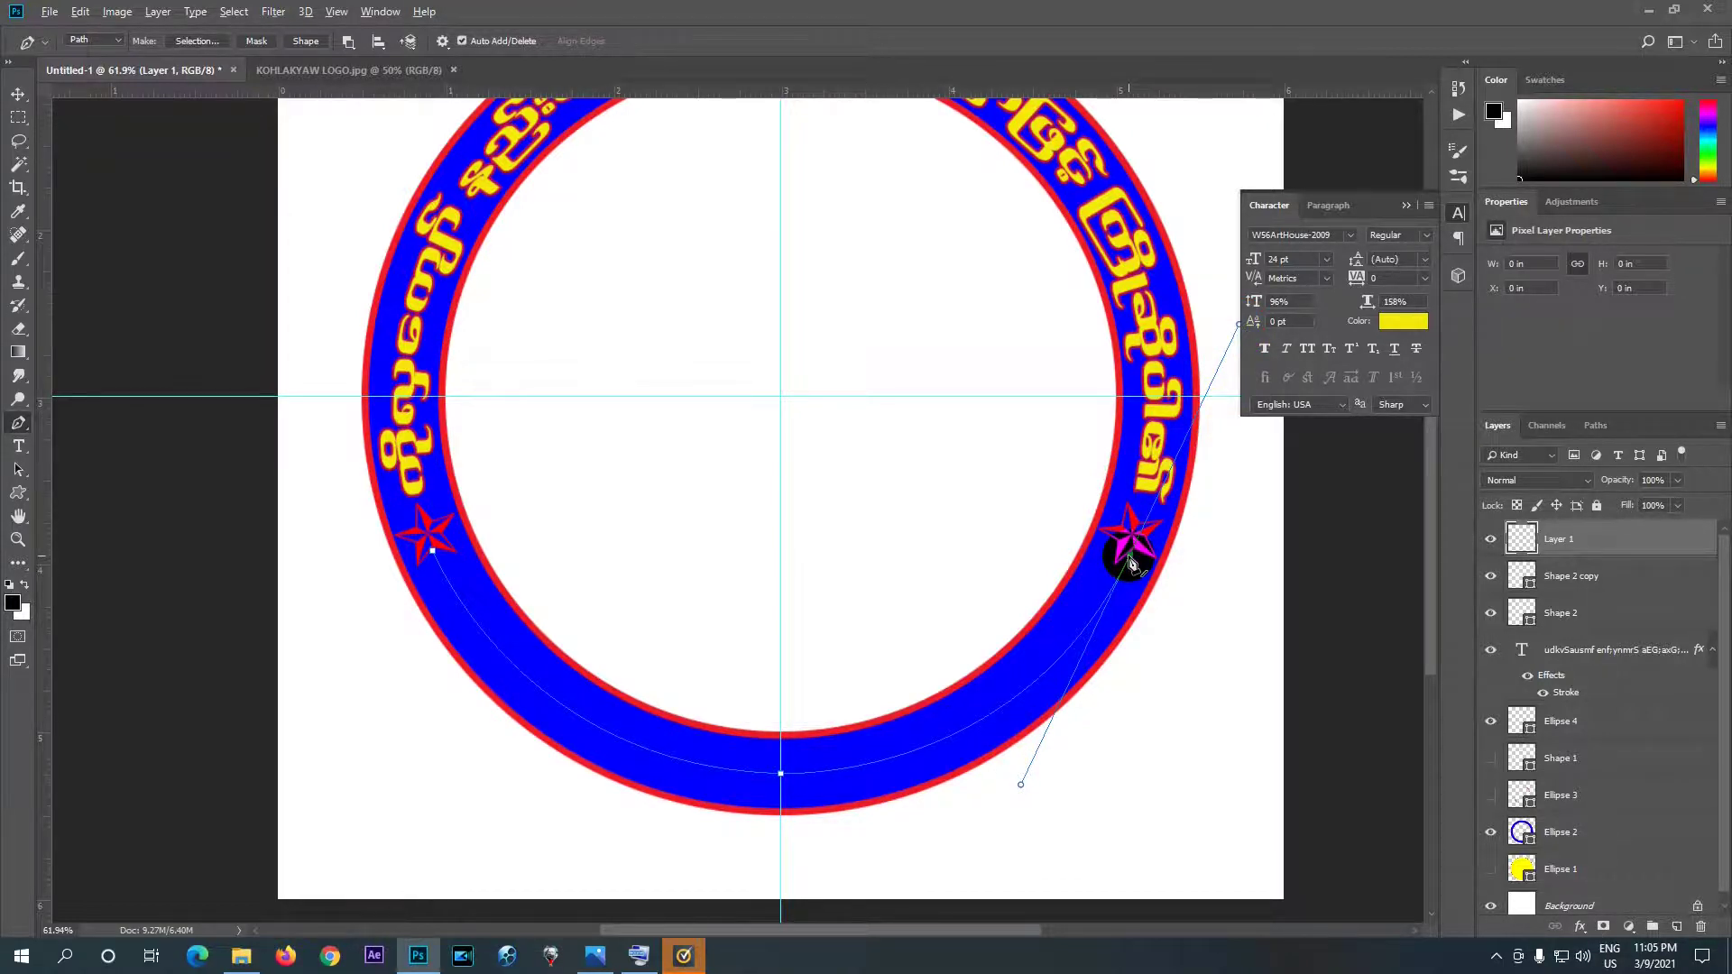
click(1130, 561)
click(19, 447)
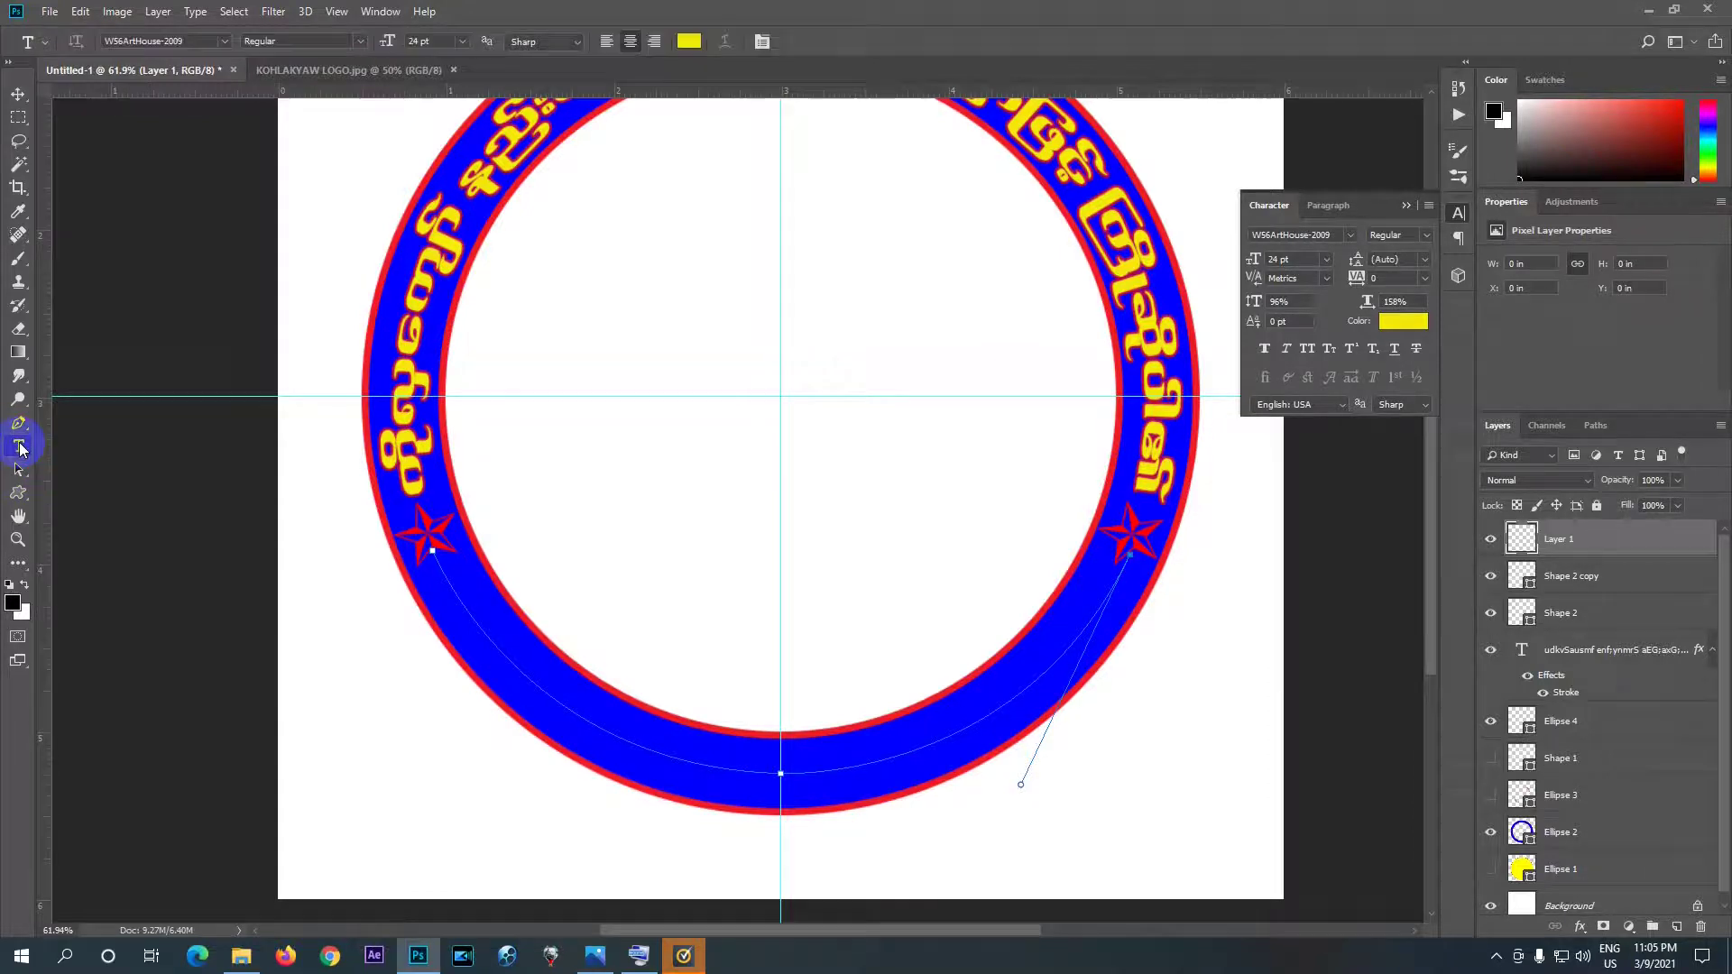
- Set the type to Bell MT Regular 24 pt with centred text alignment
click(226, 43)
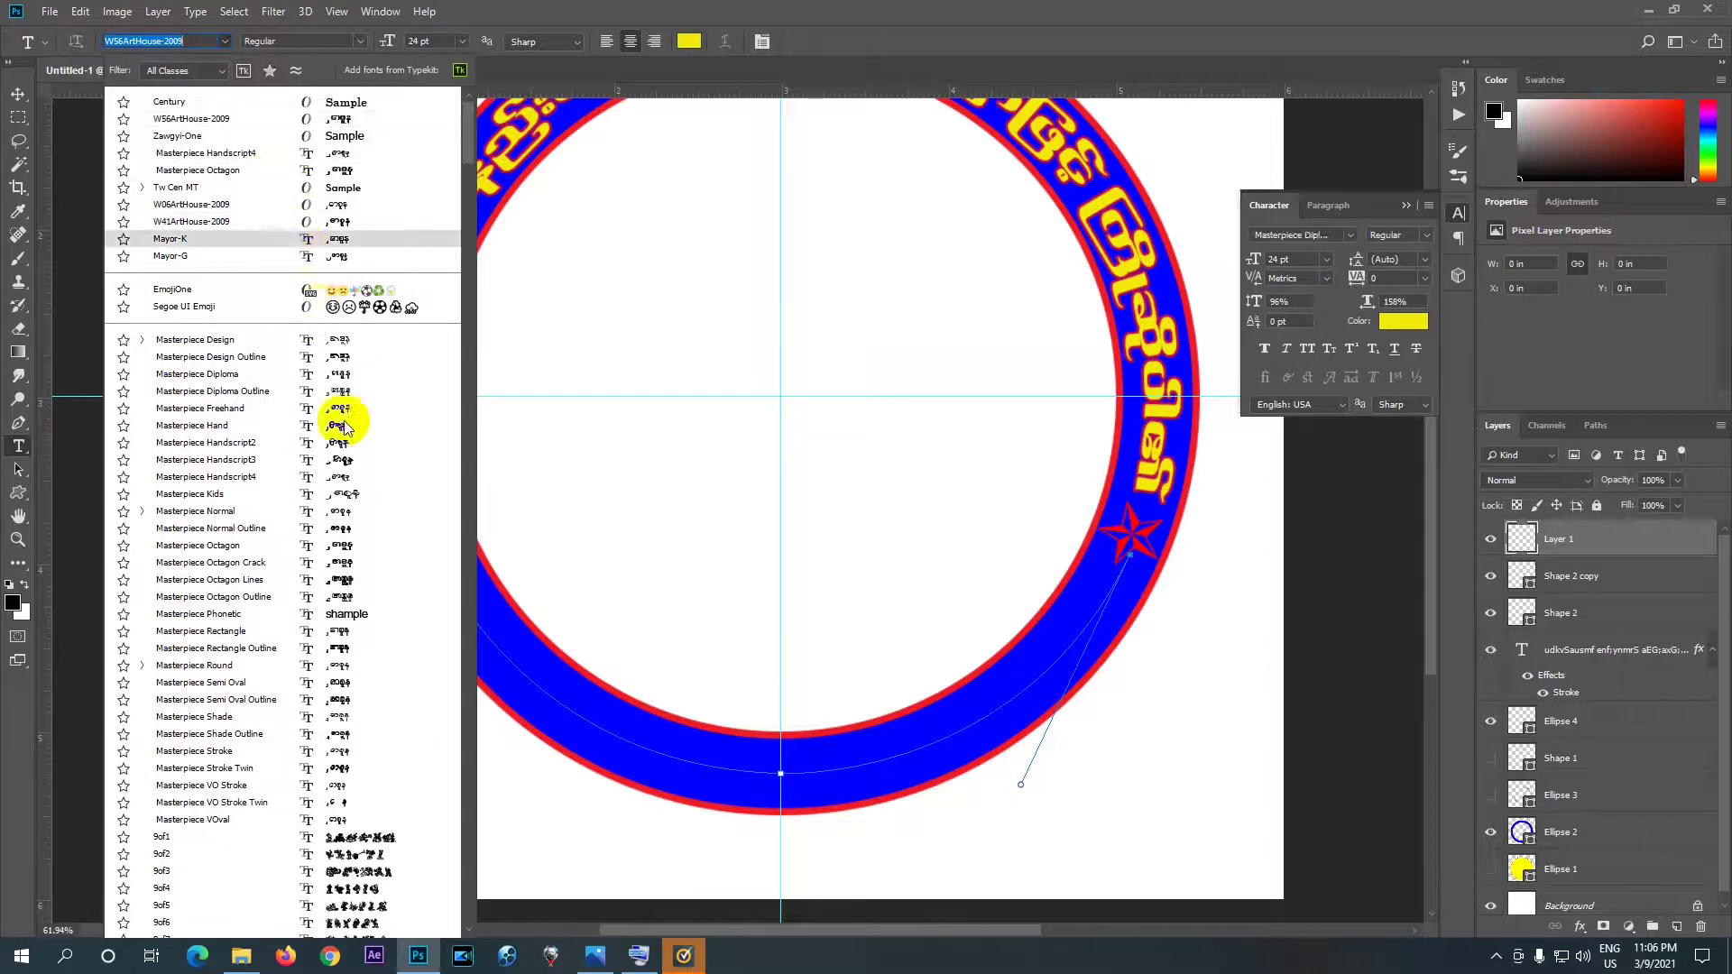
scroll(350, 567, down, 6)
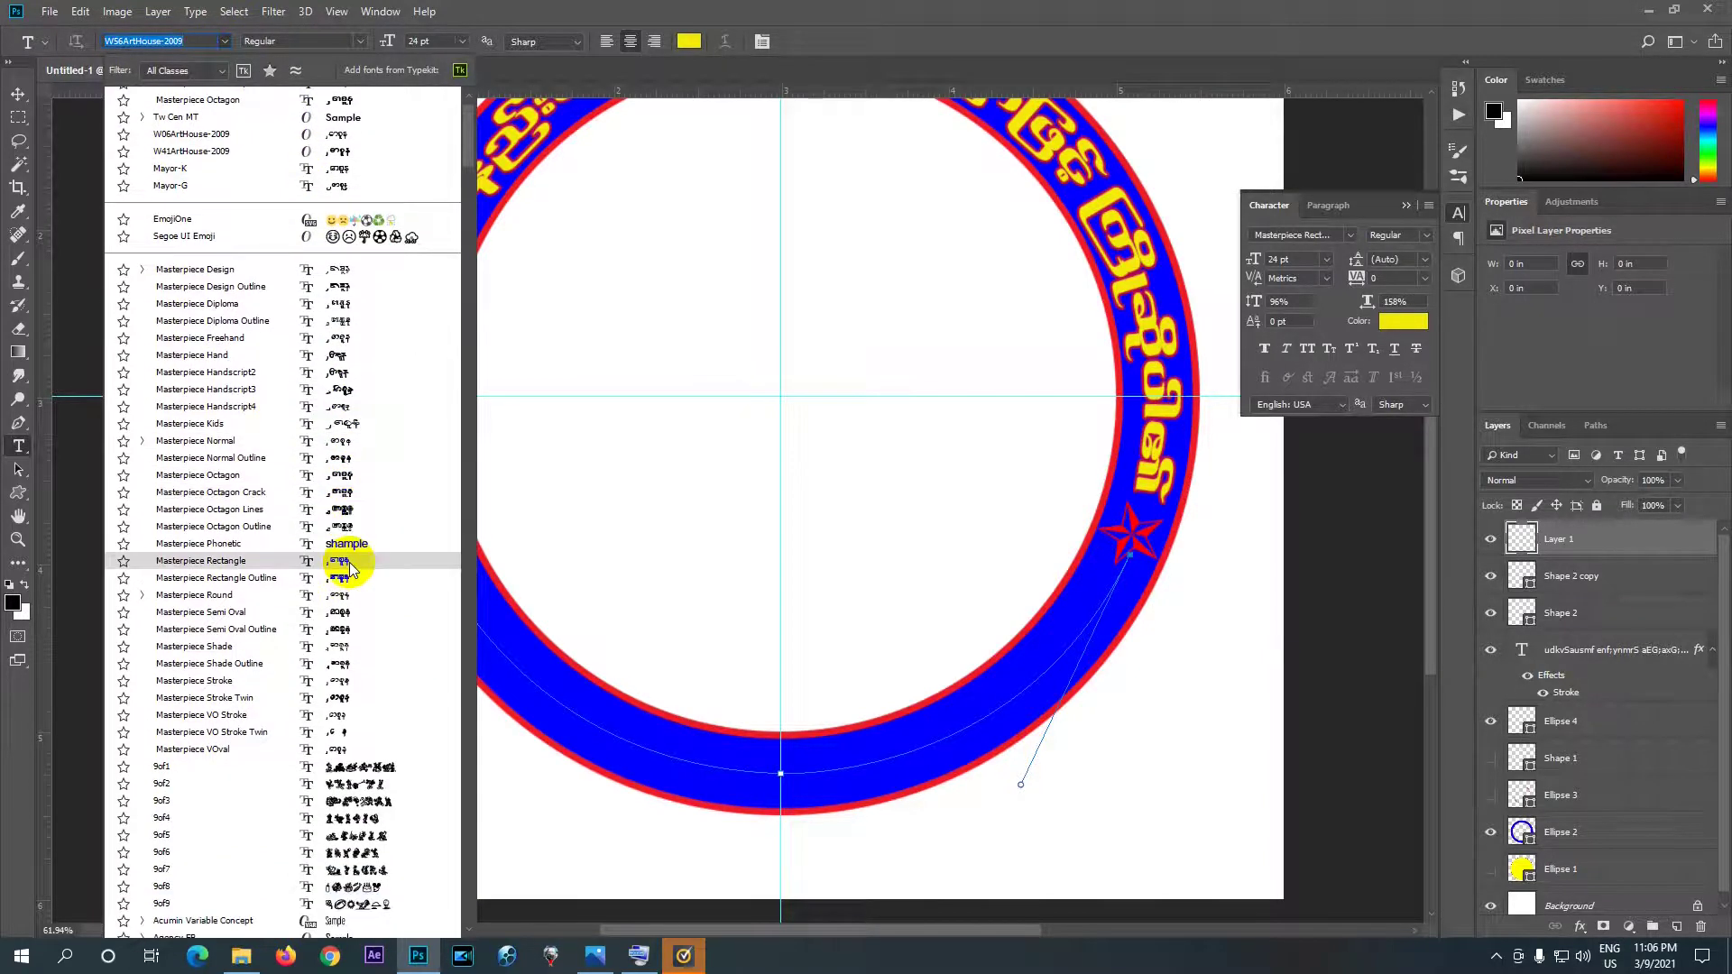
scroll(352, 567, down, 10)
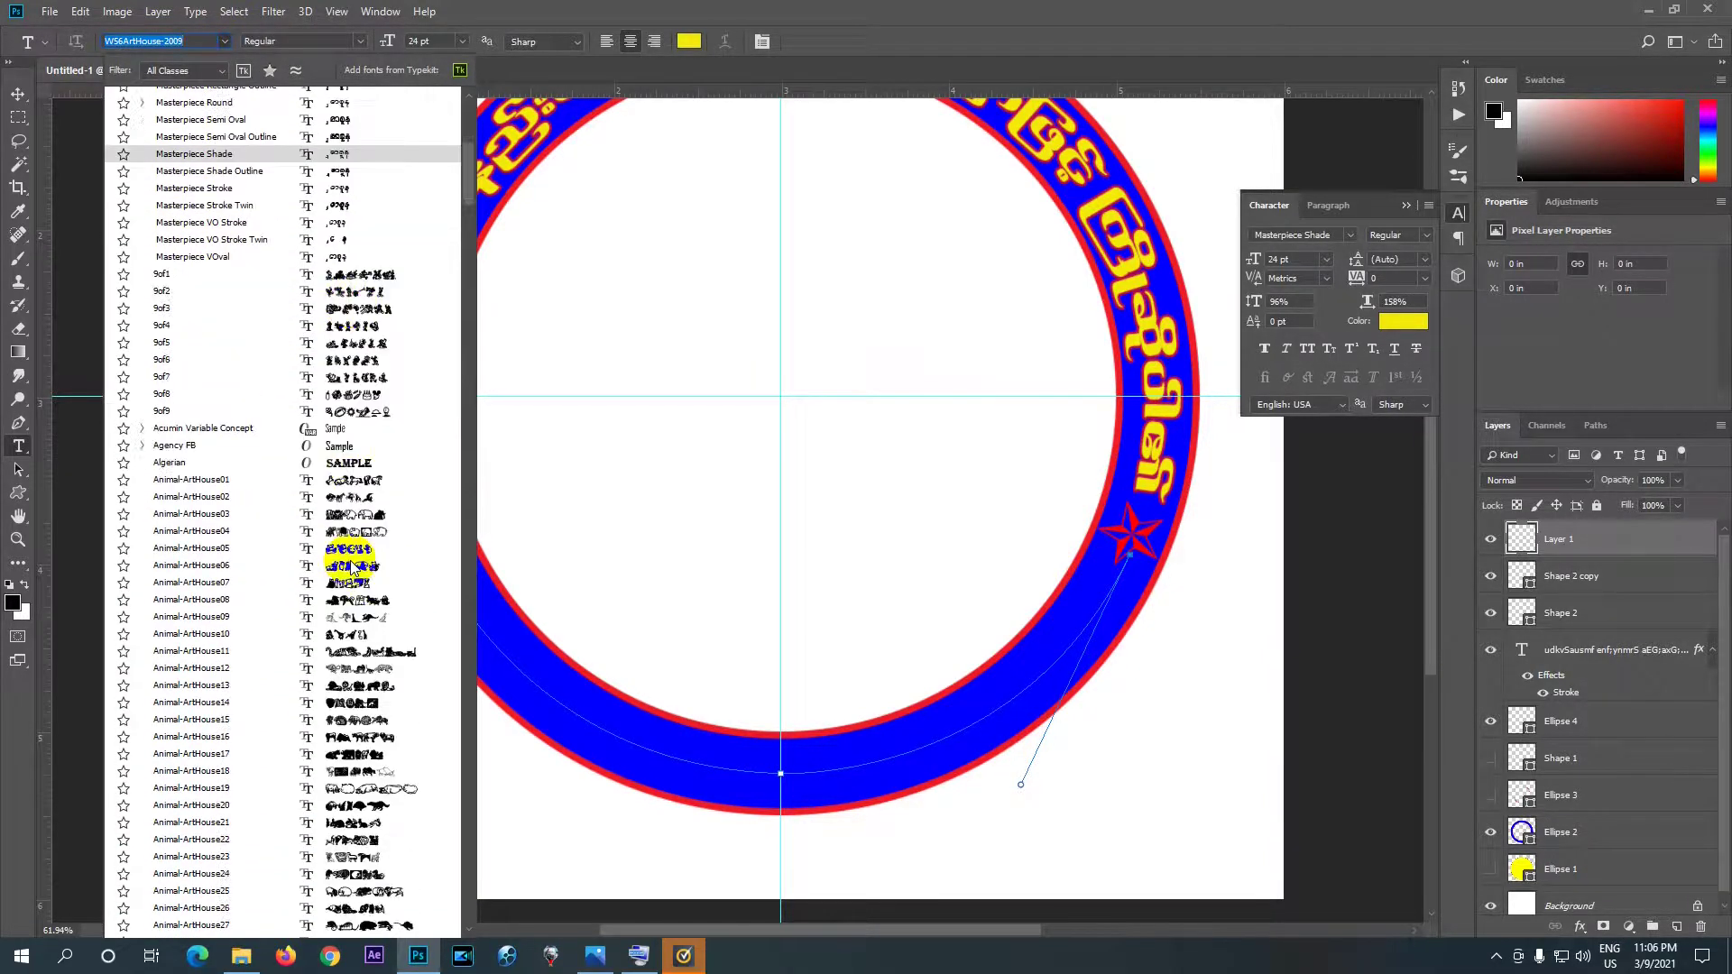
scroll(351, 584, down, 6)
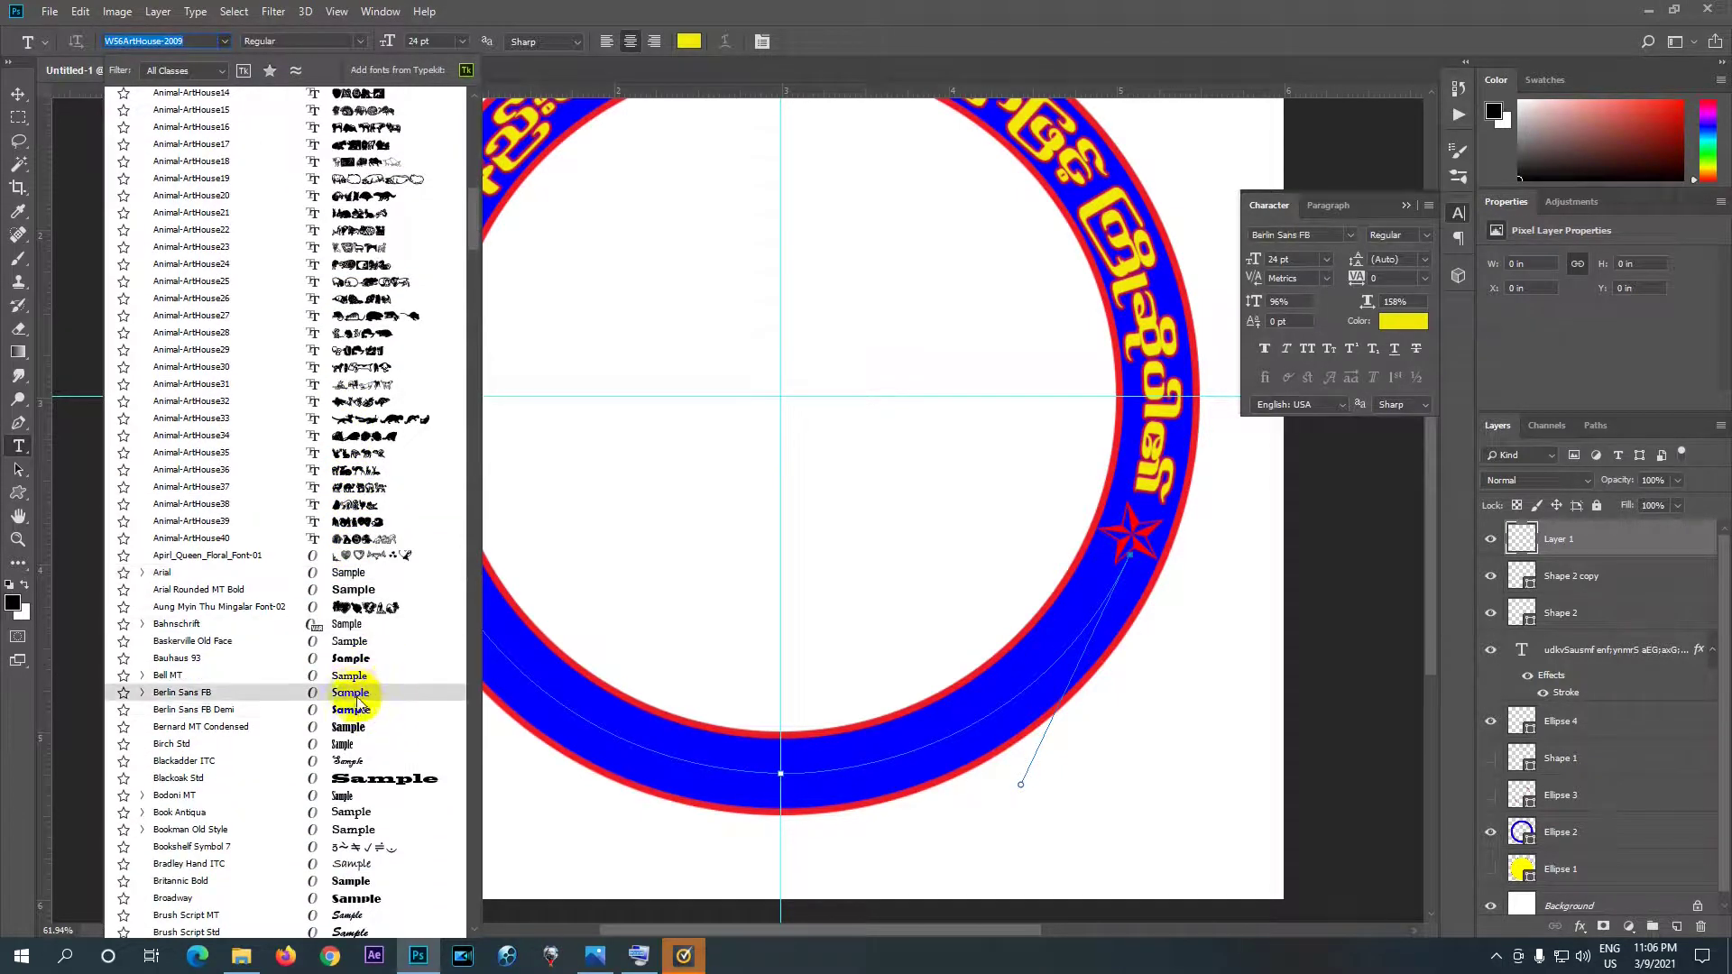
click(348, 677)
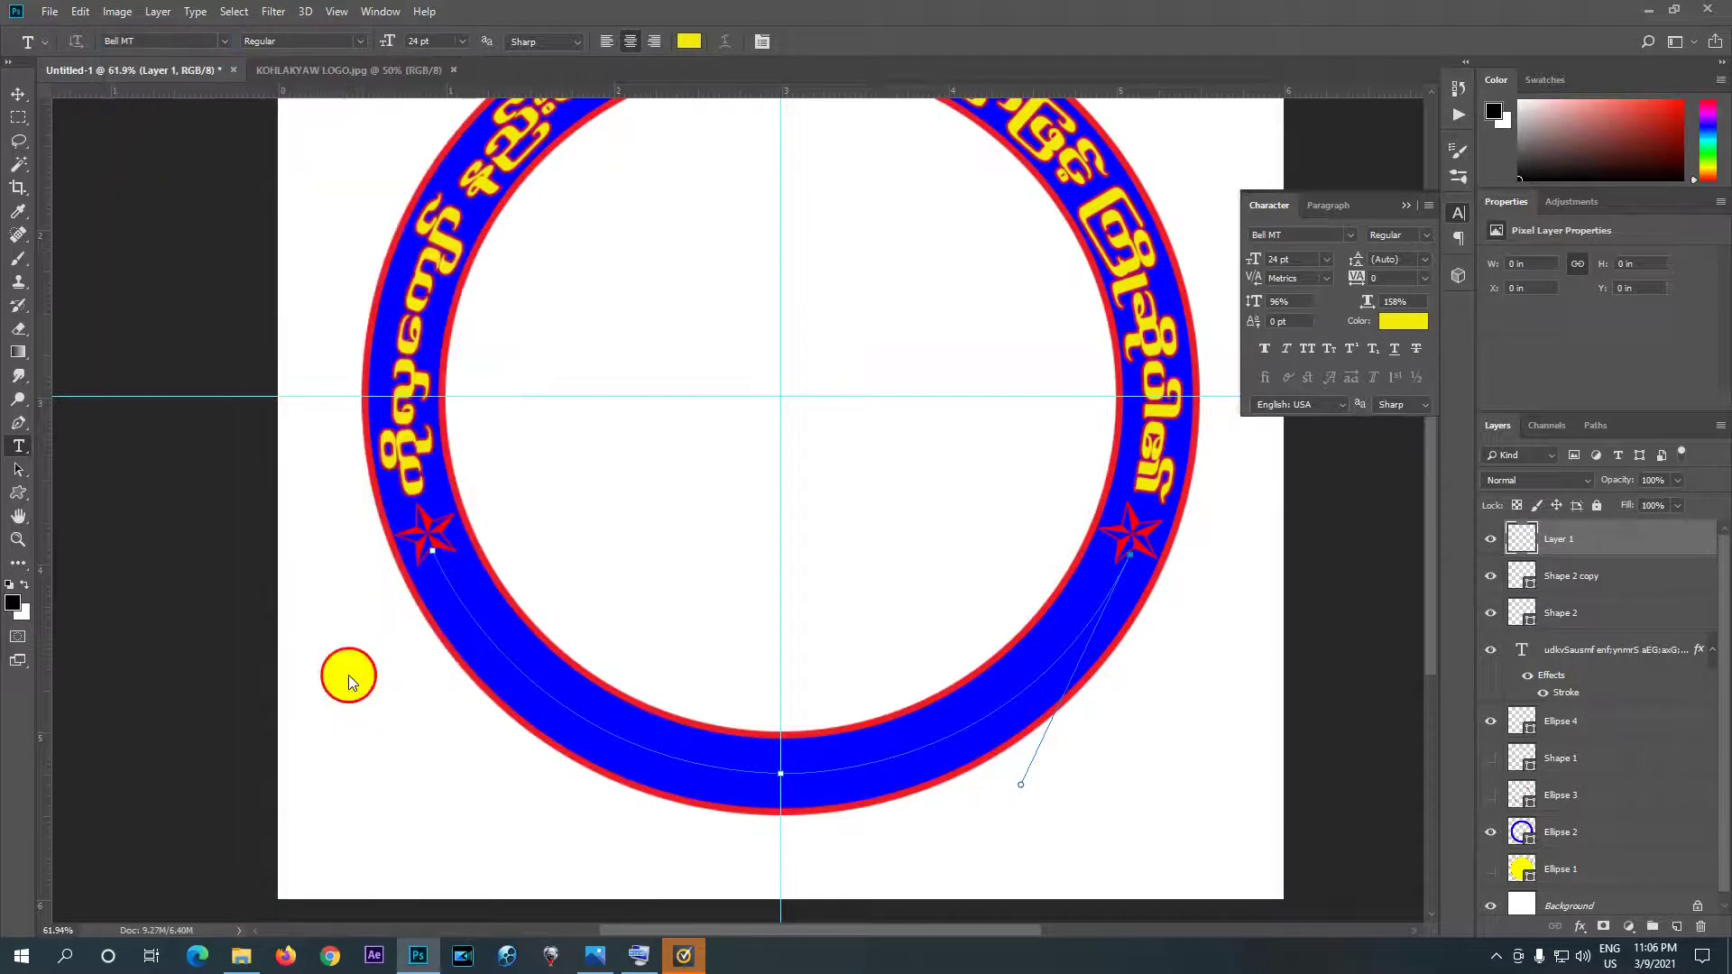
click(780, 773)
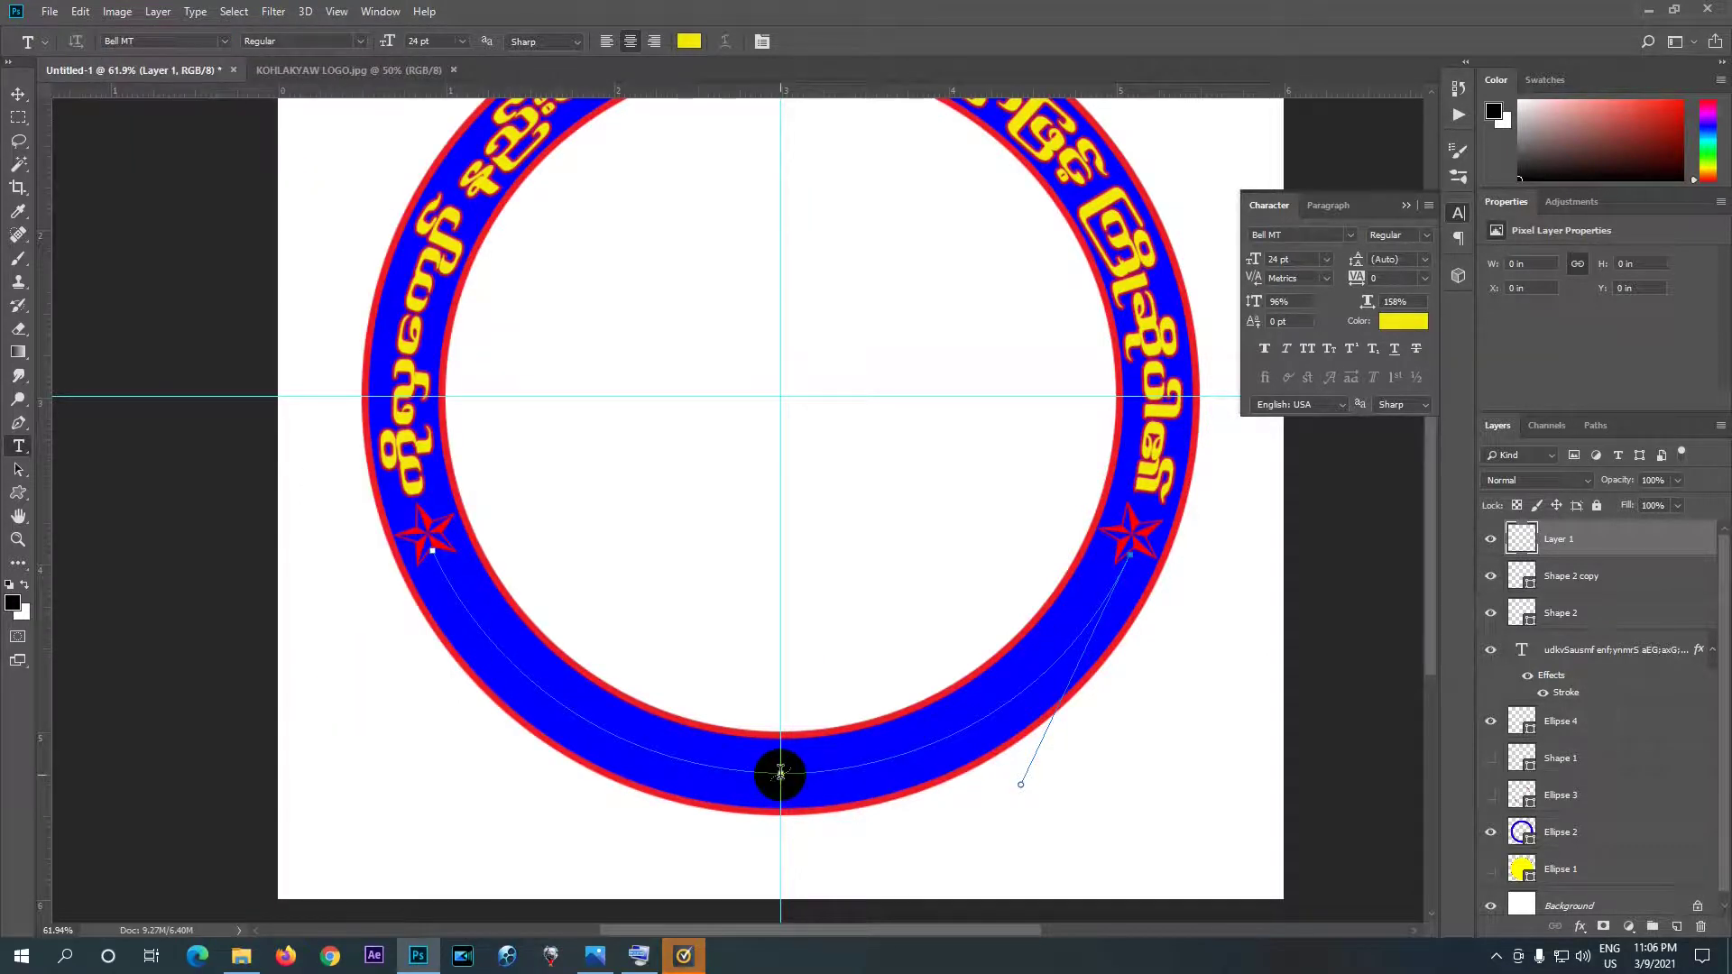
click(630, 42)
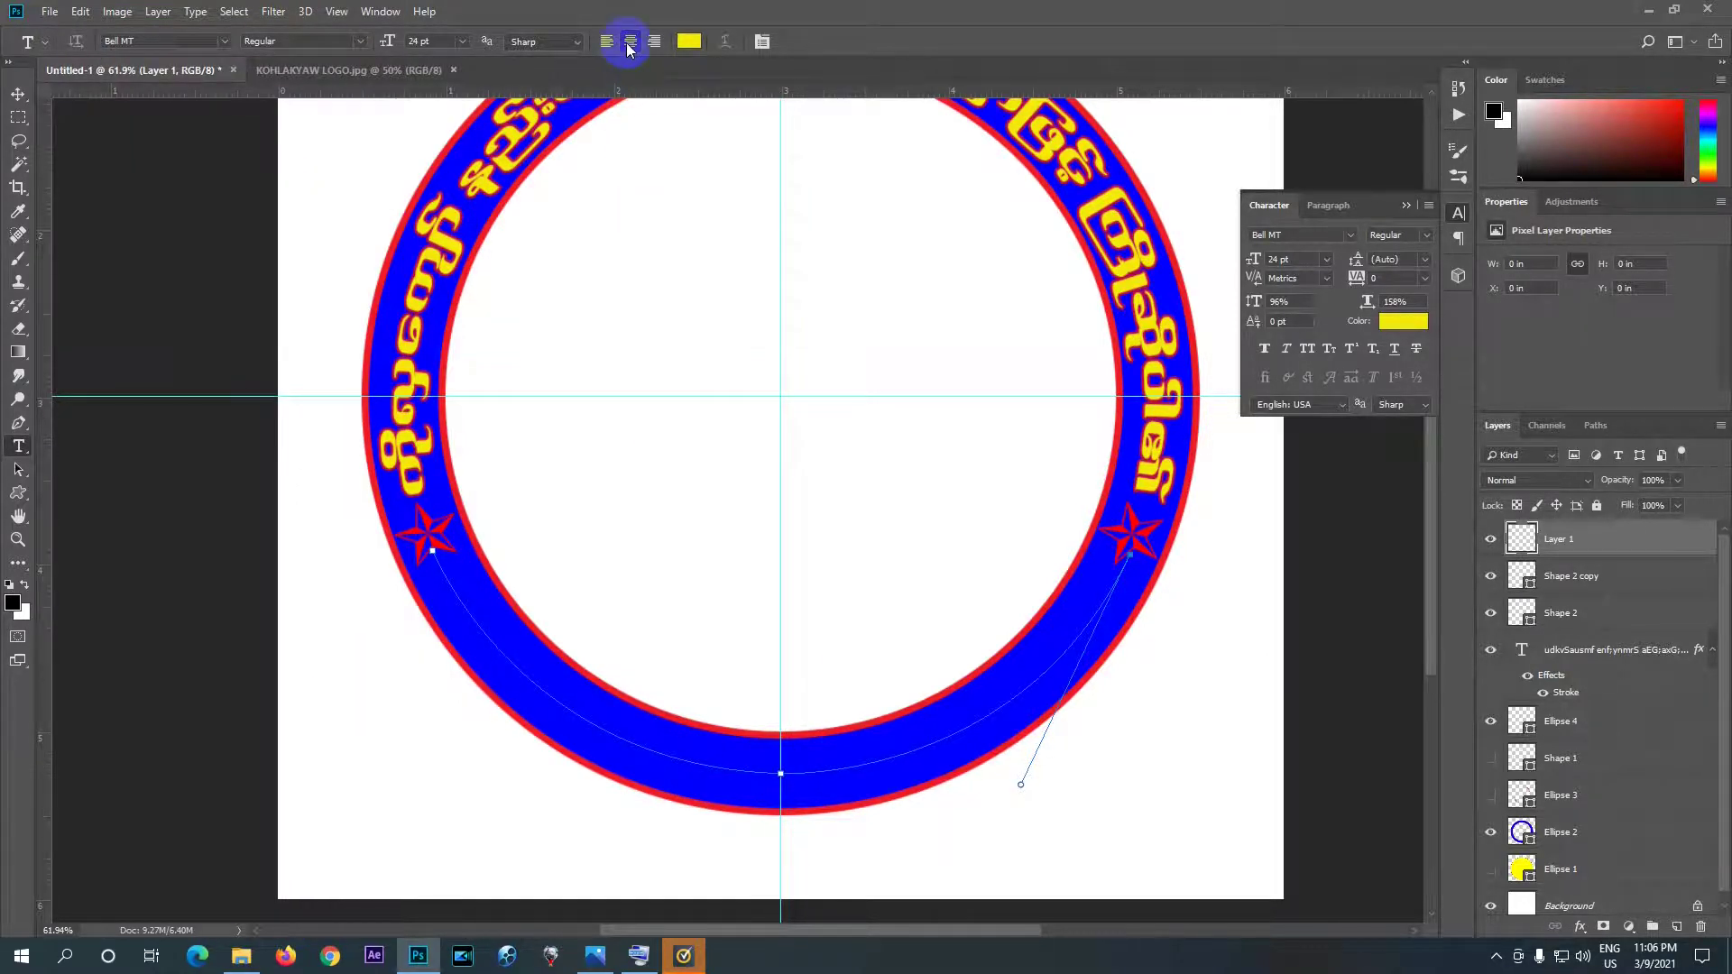
click(780, 773)
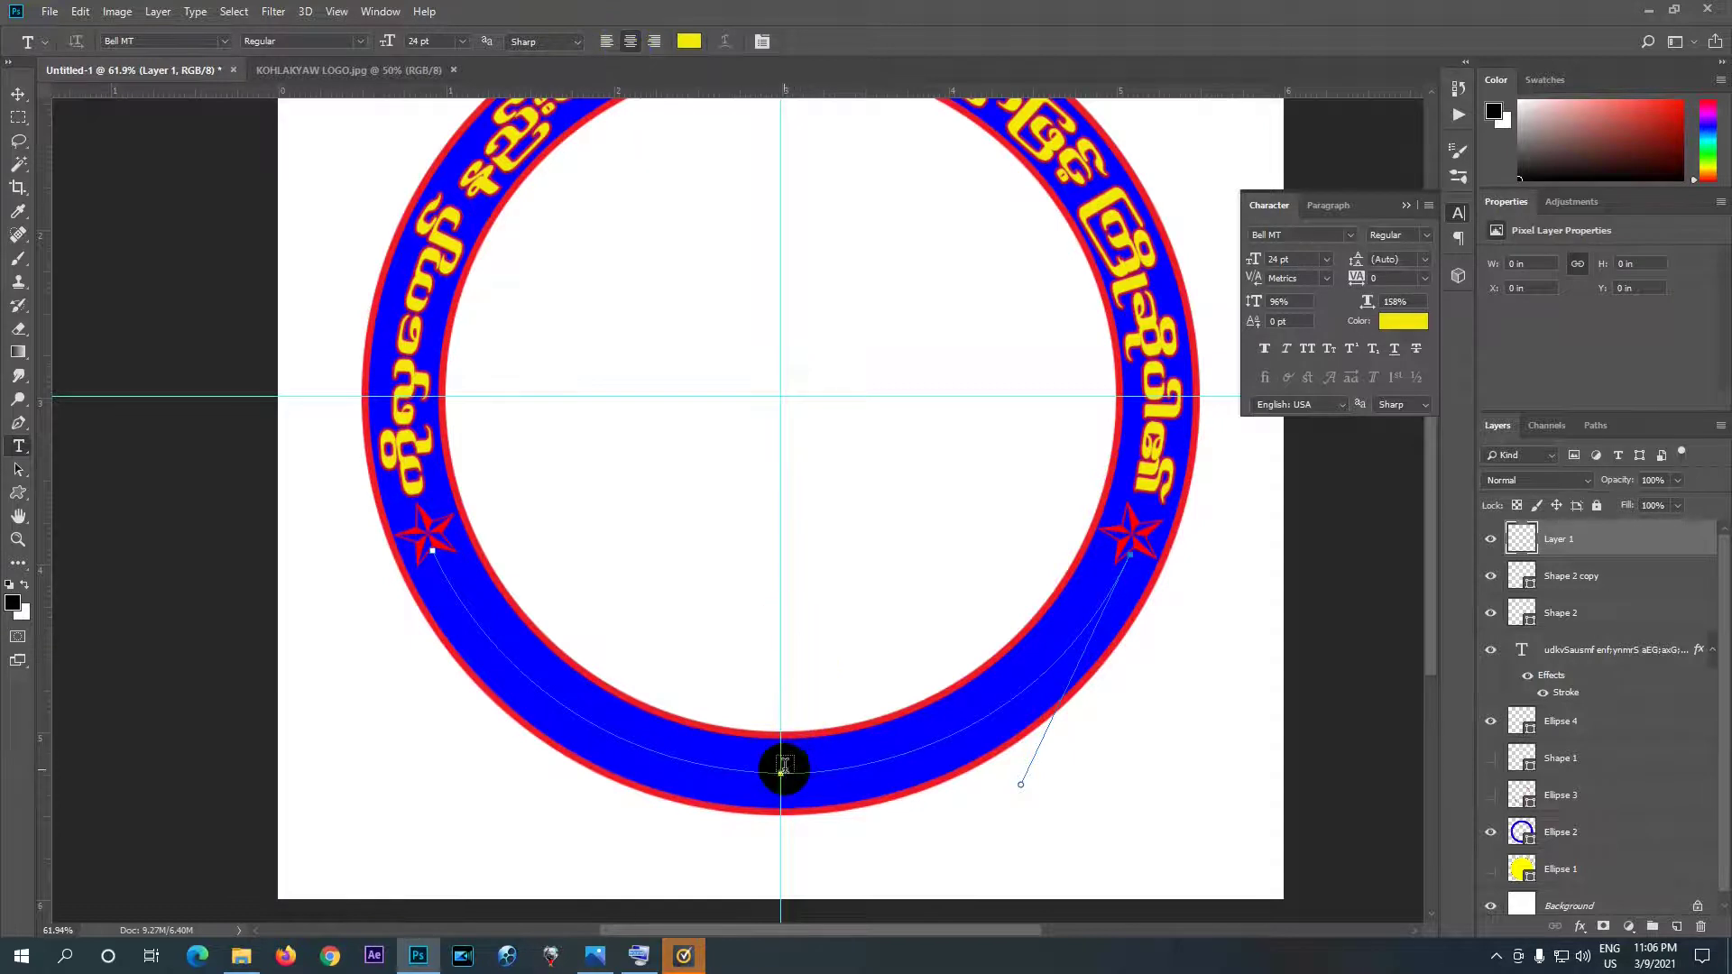
- Type 'MASTER HLAKYAW' along the curved path and stretch all letters to 158% vertical scale
click(780, 773)
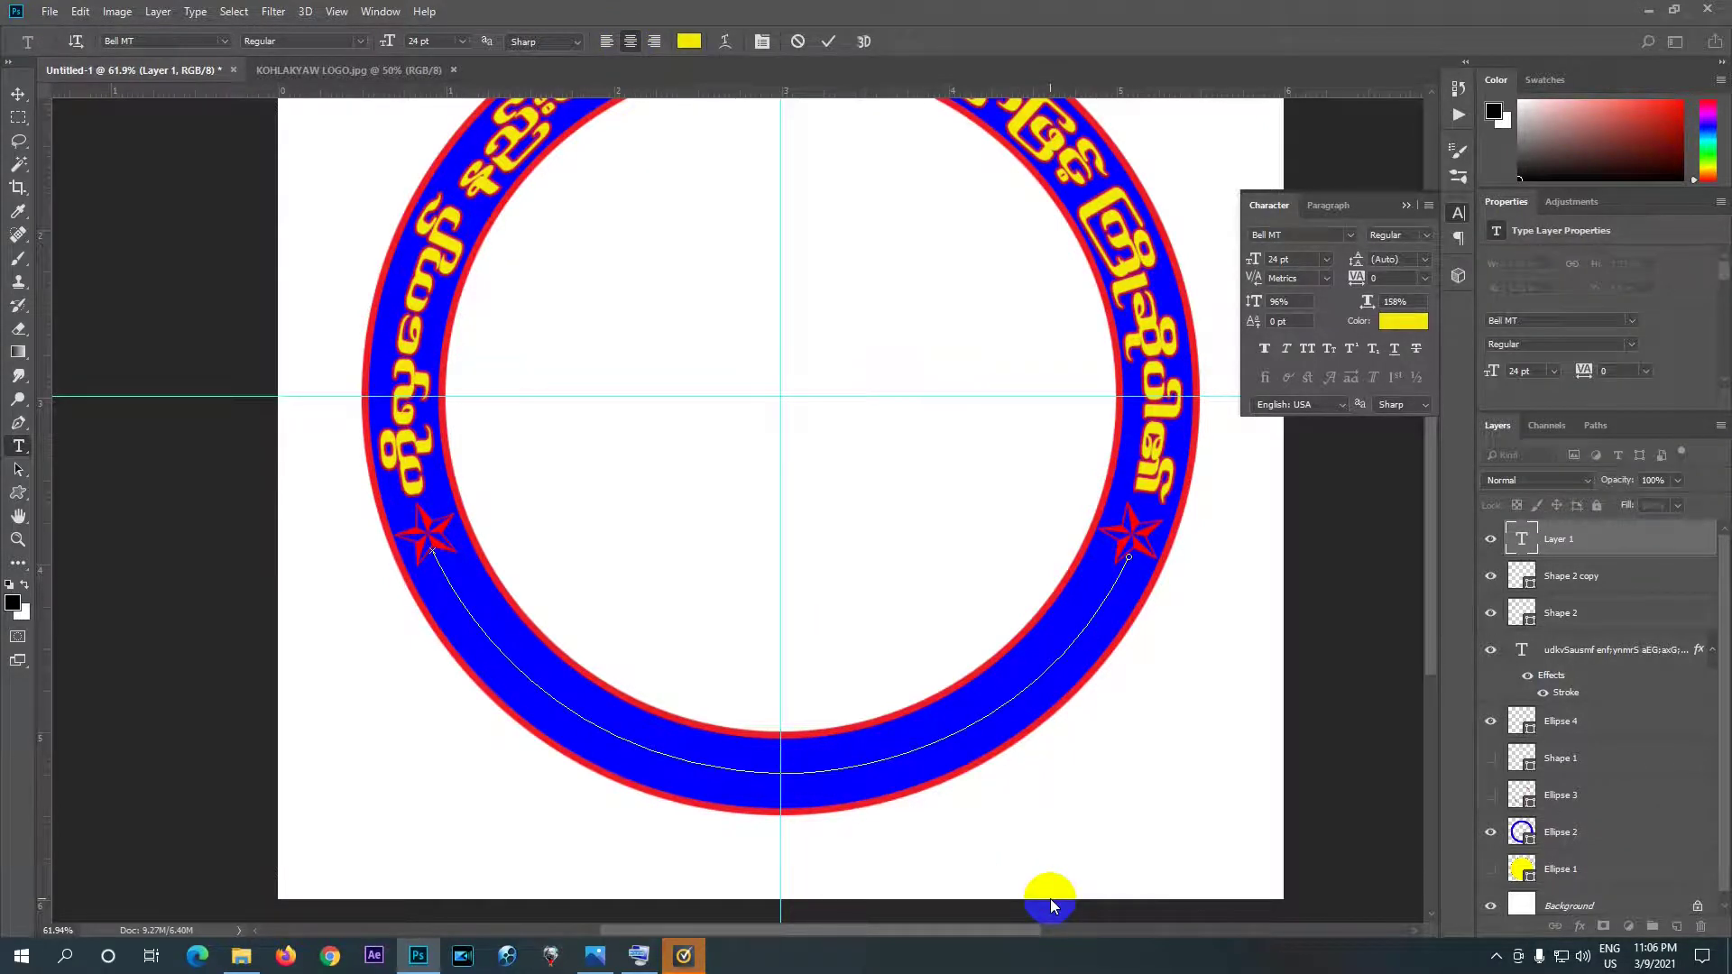
text(MA)
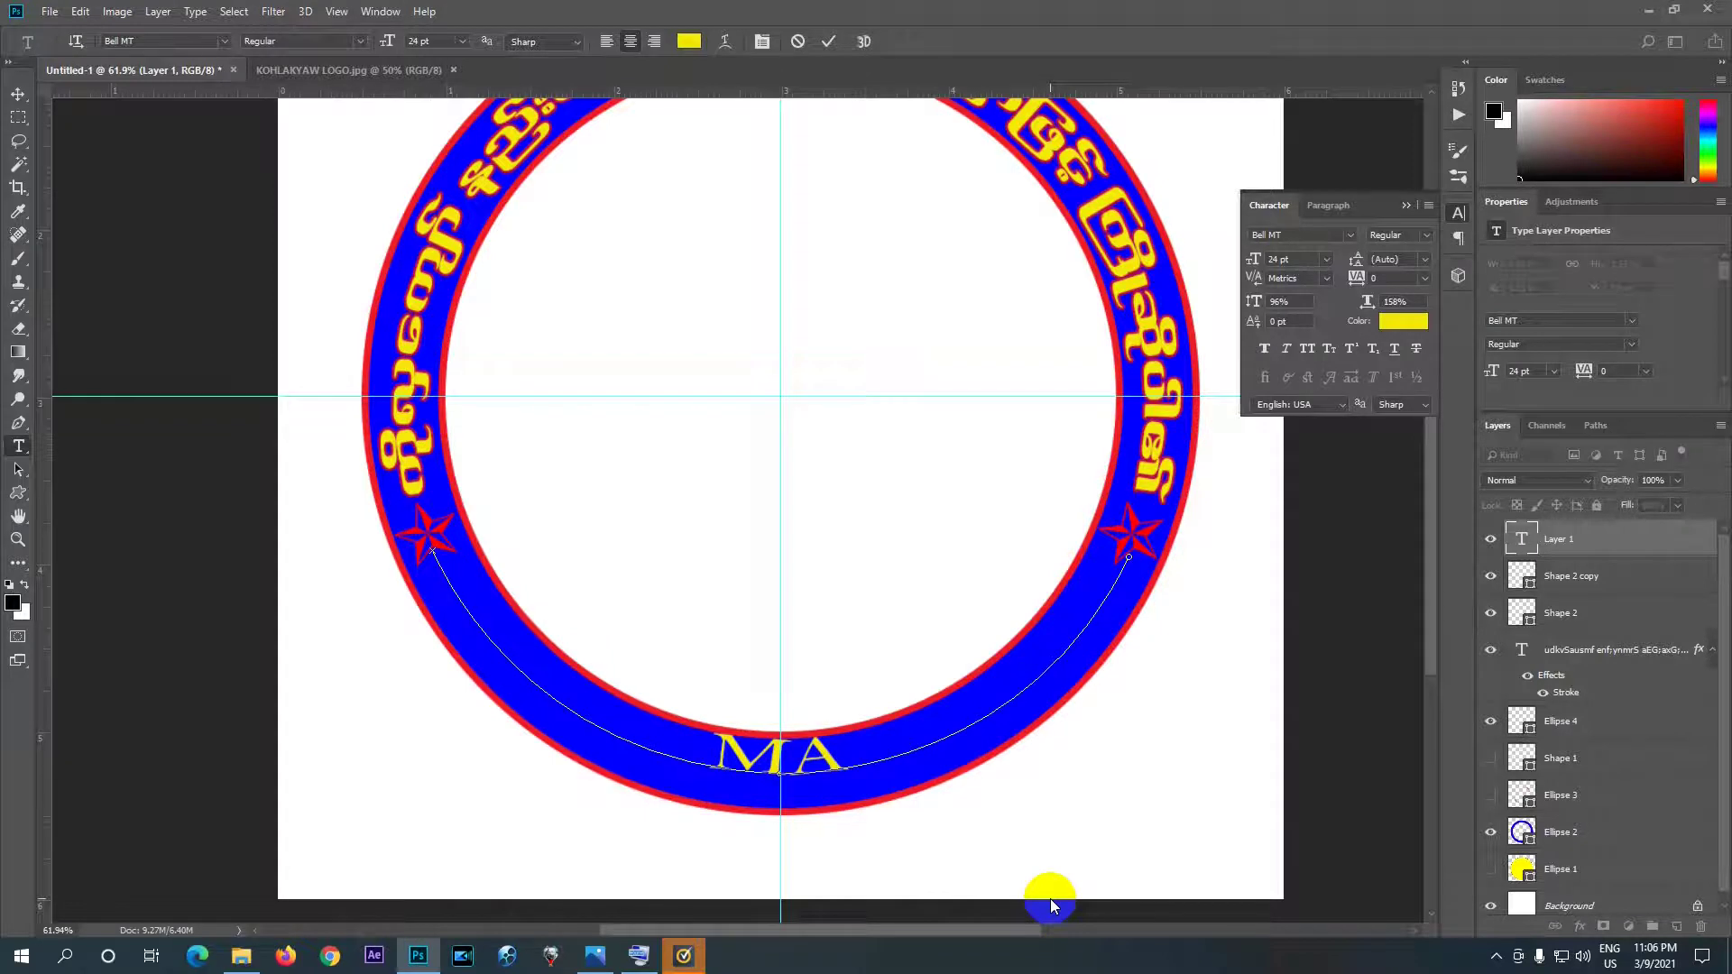
text(STE)
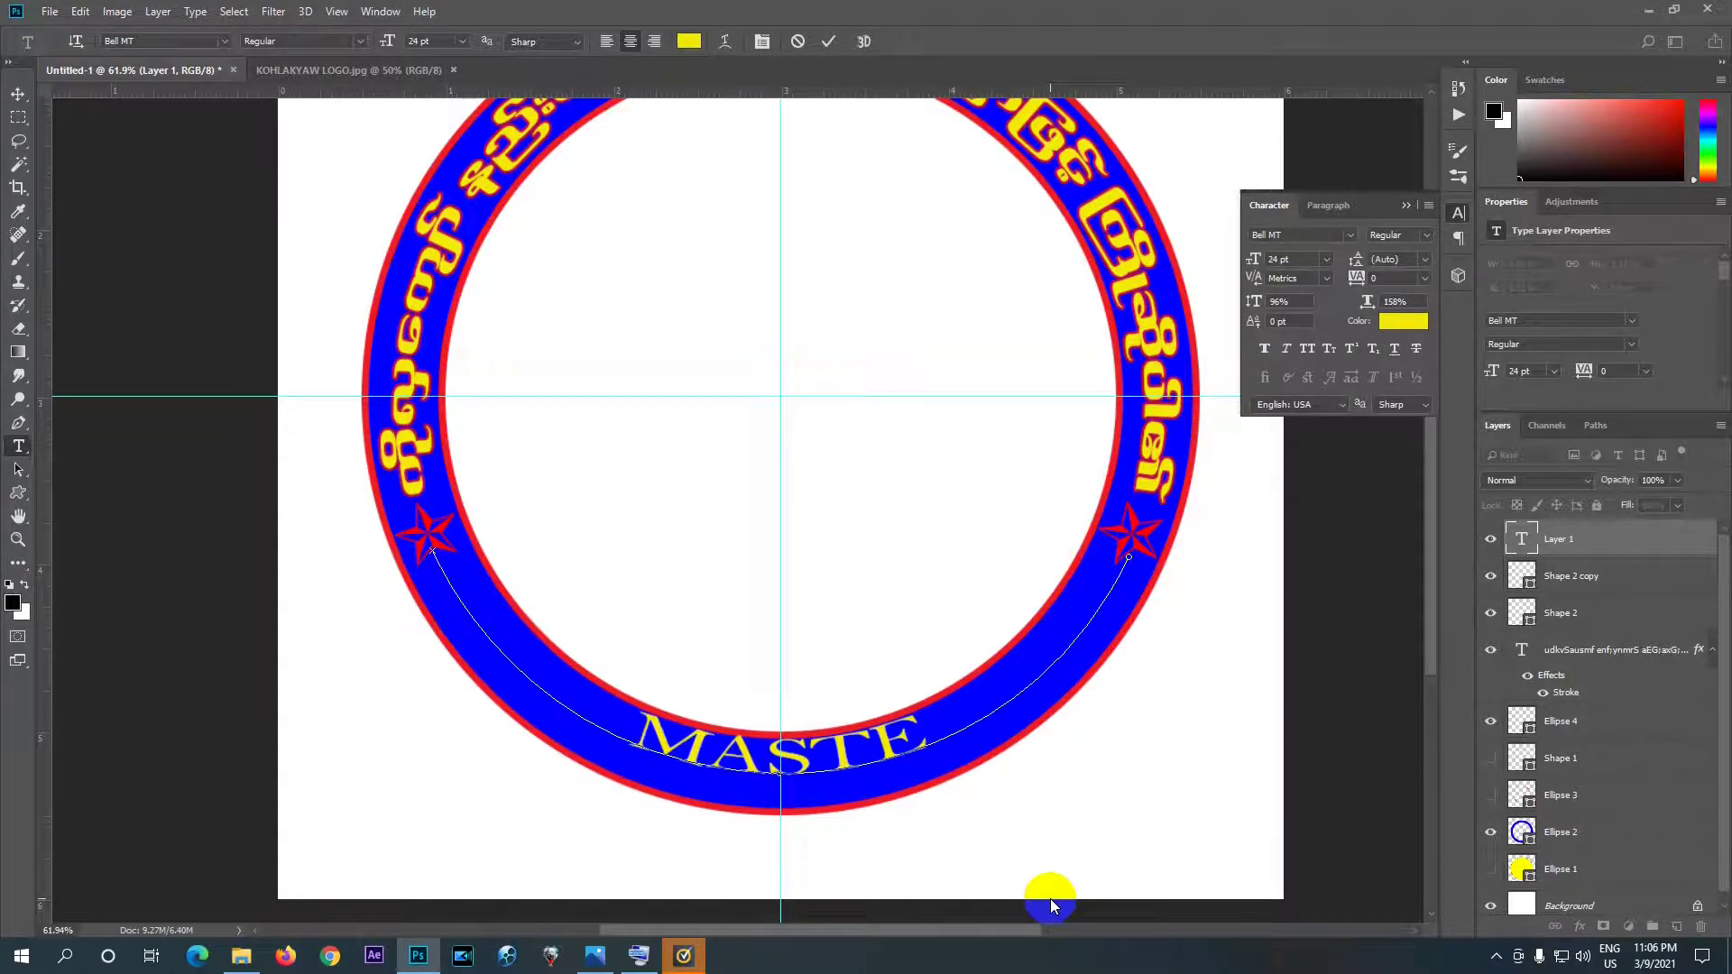
text(R)
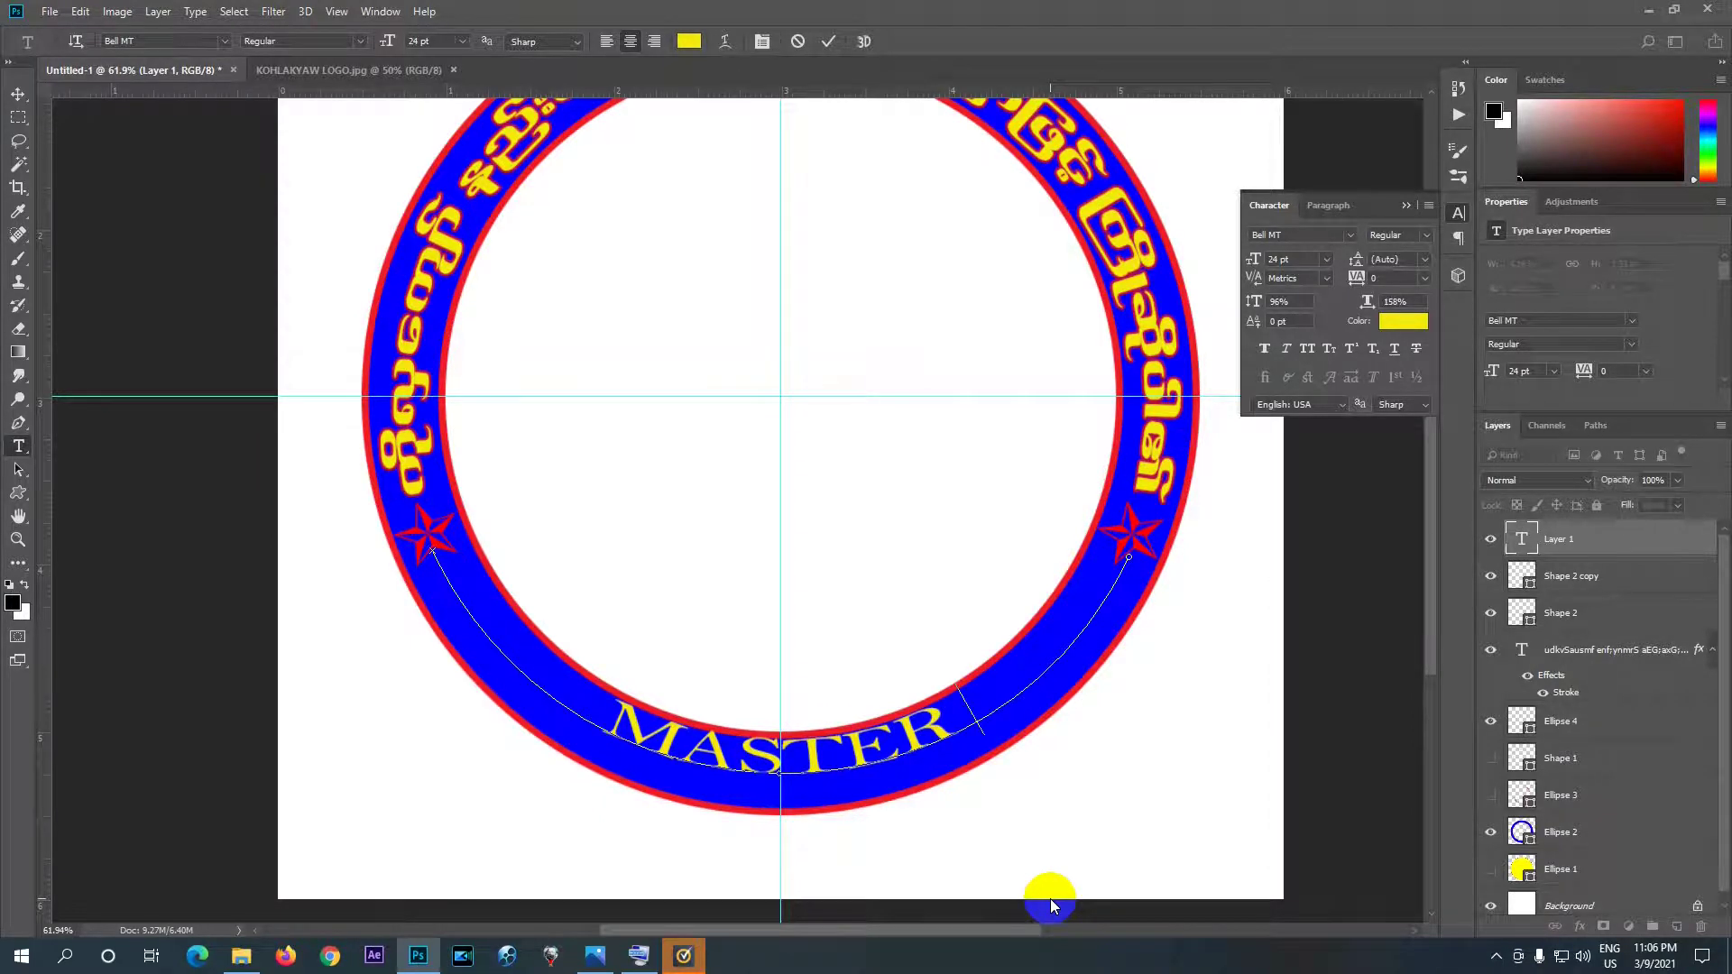
text( HLA)
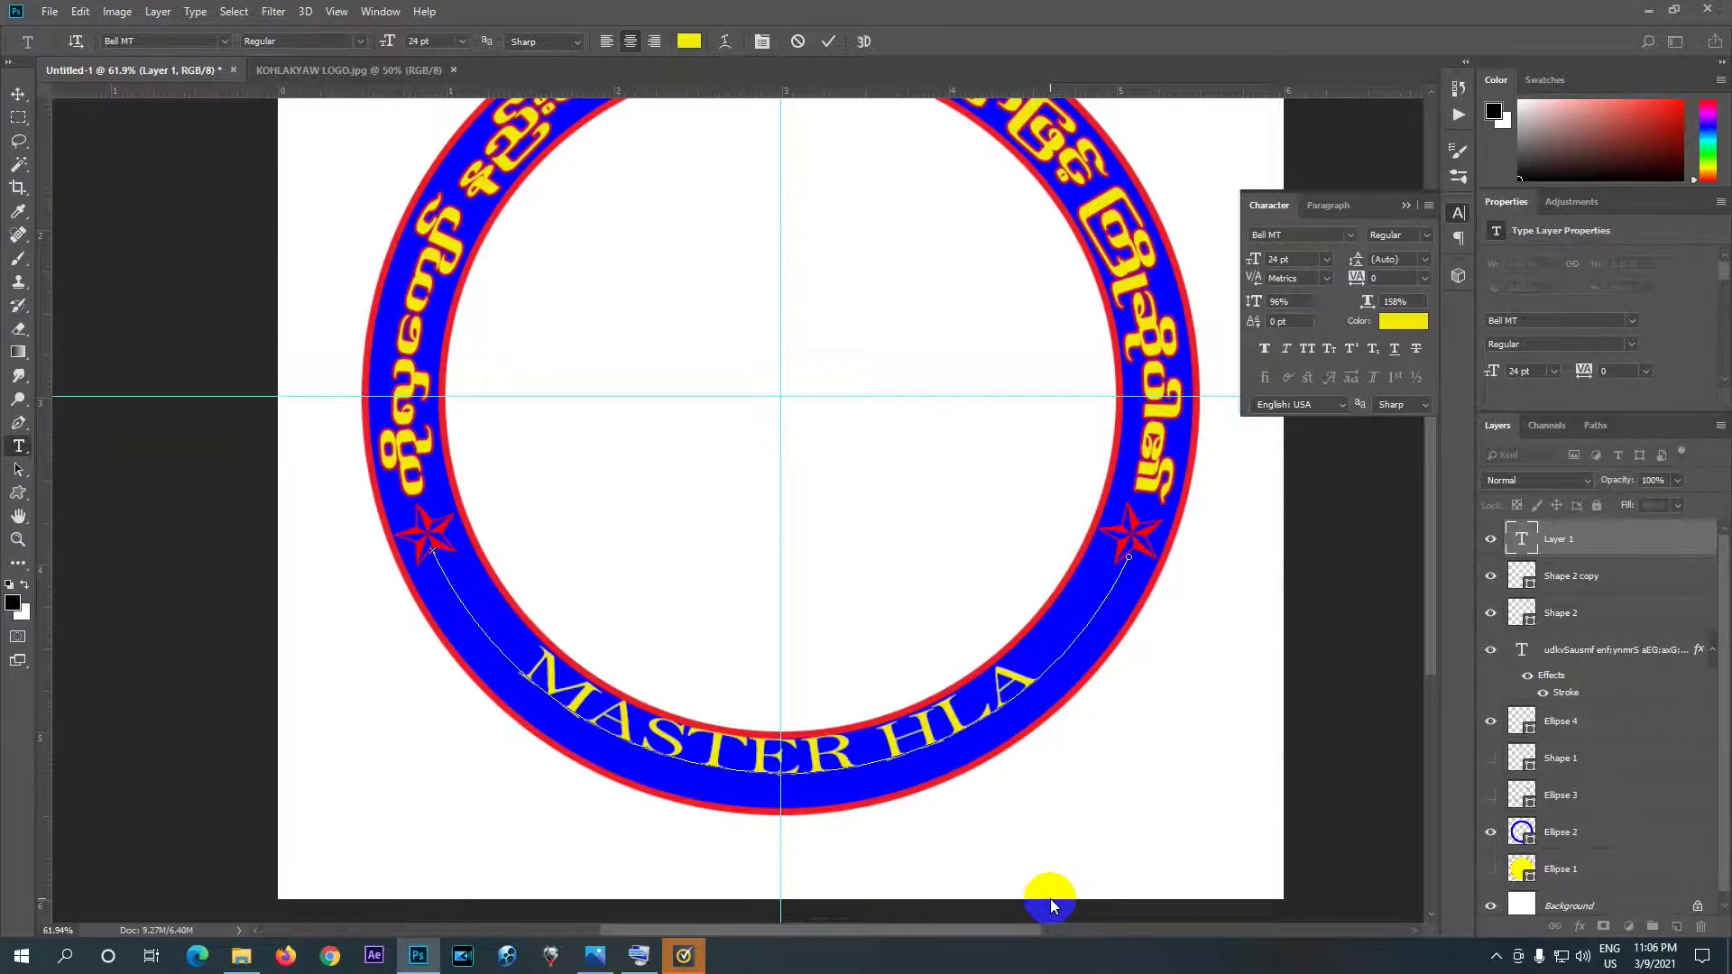
text(KYAW)
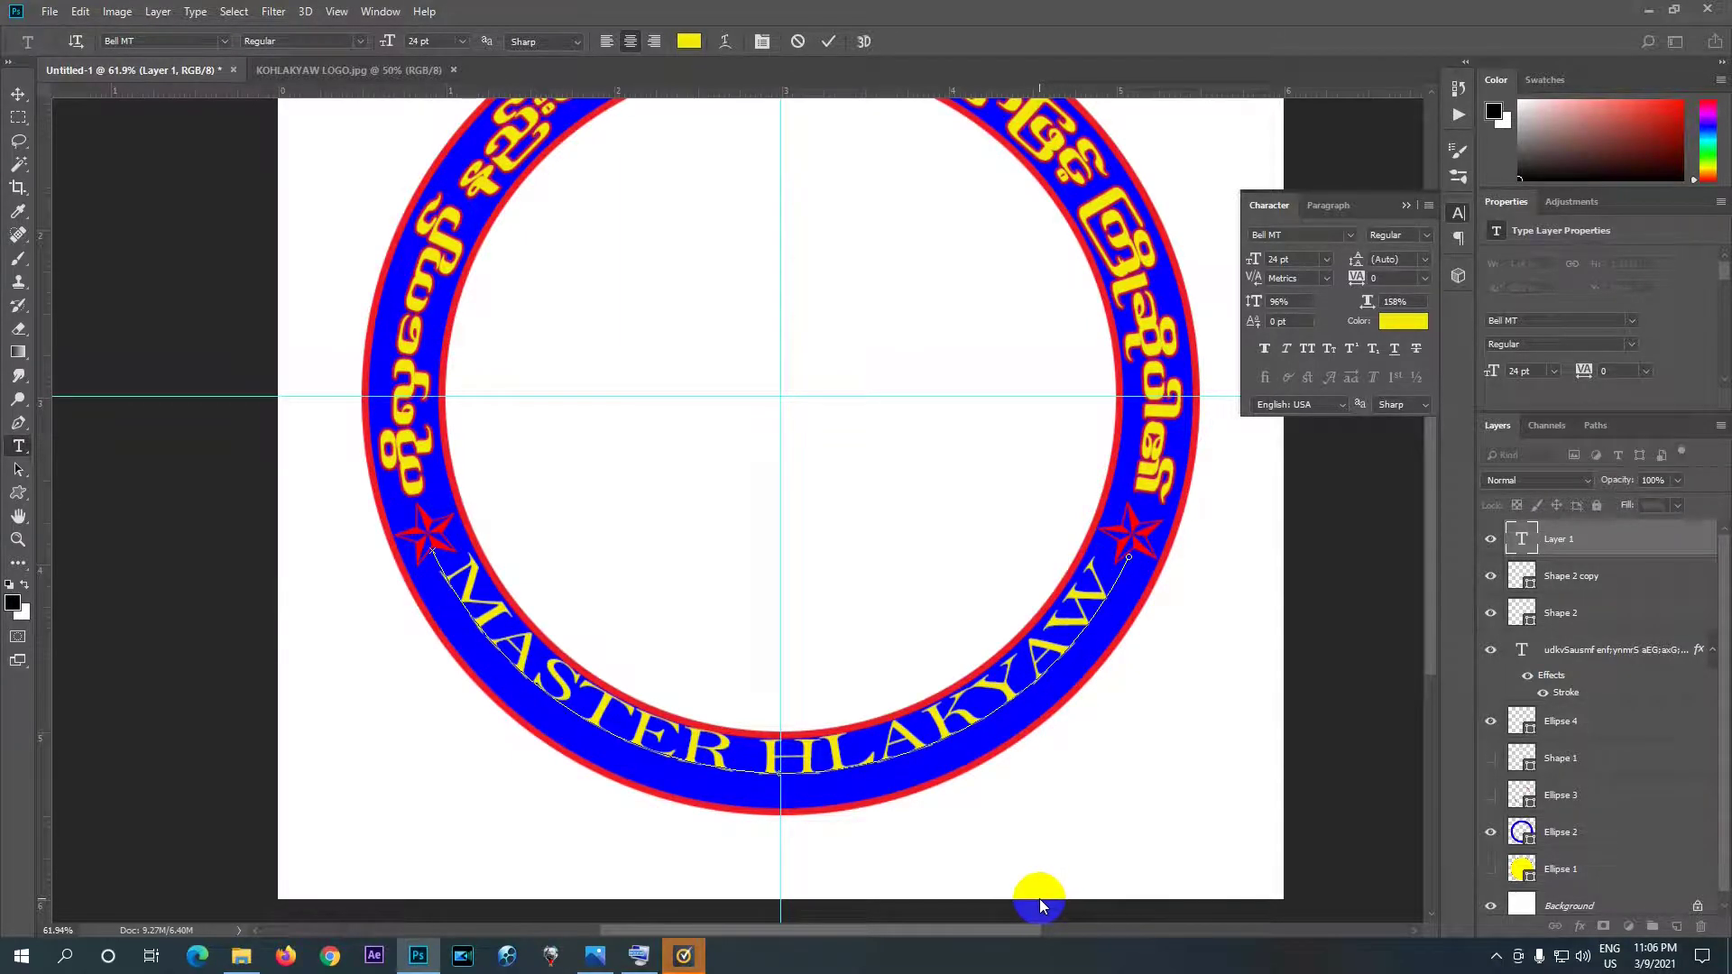
click(1102, 575)
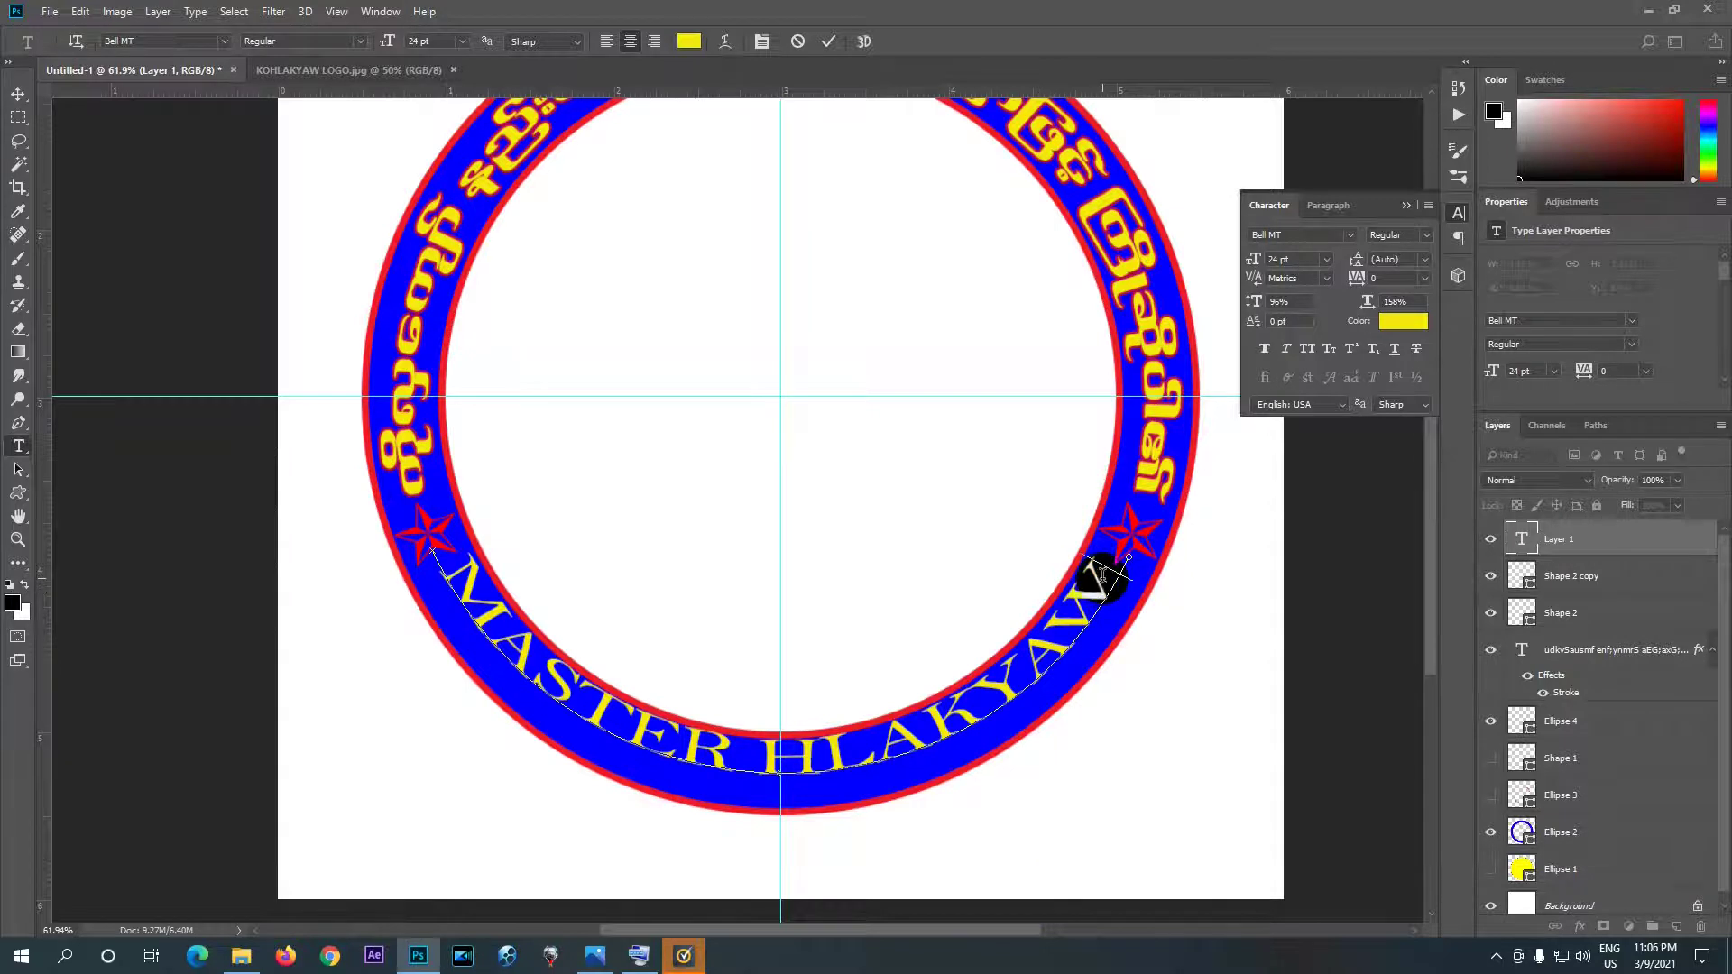
double_click(1102, 575)
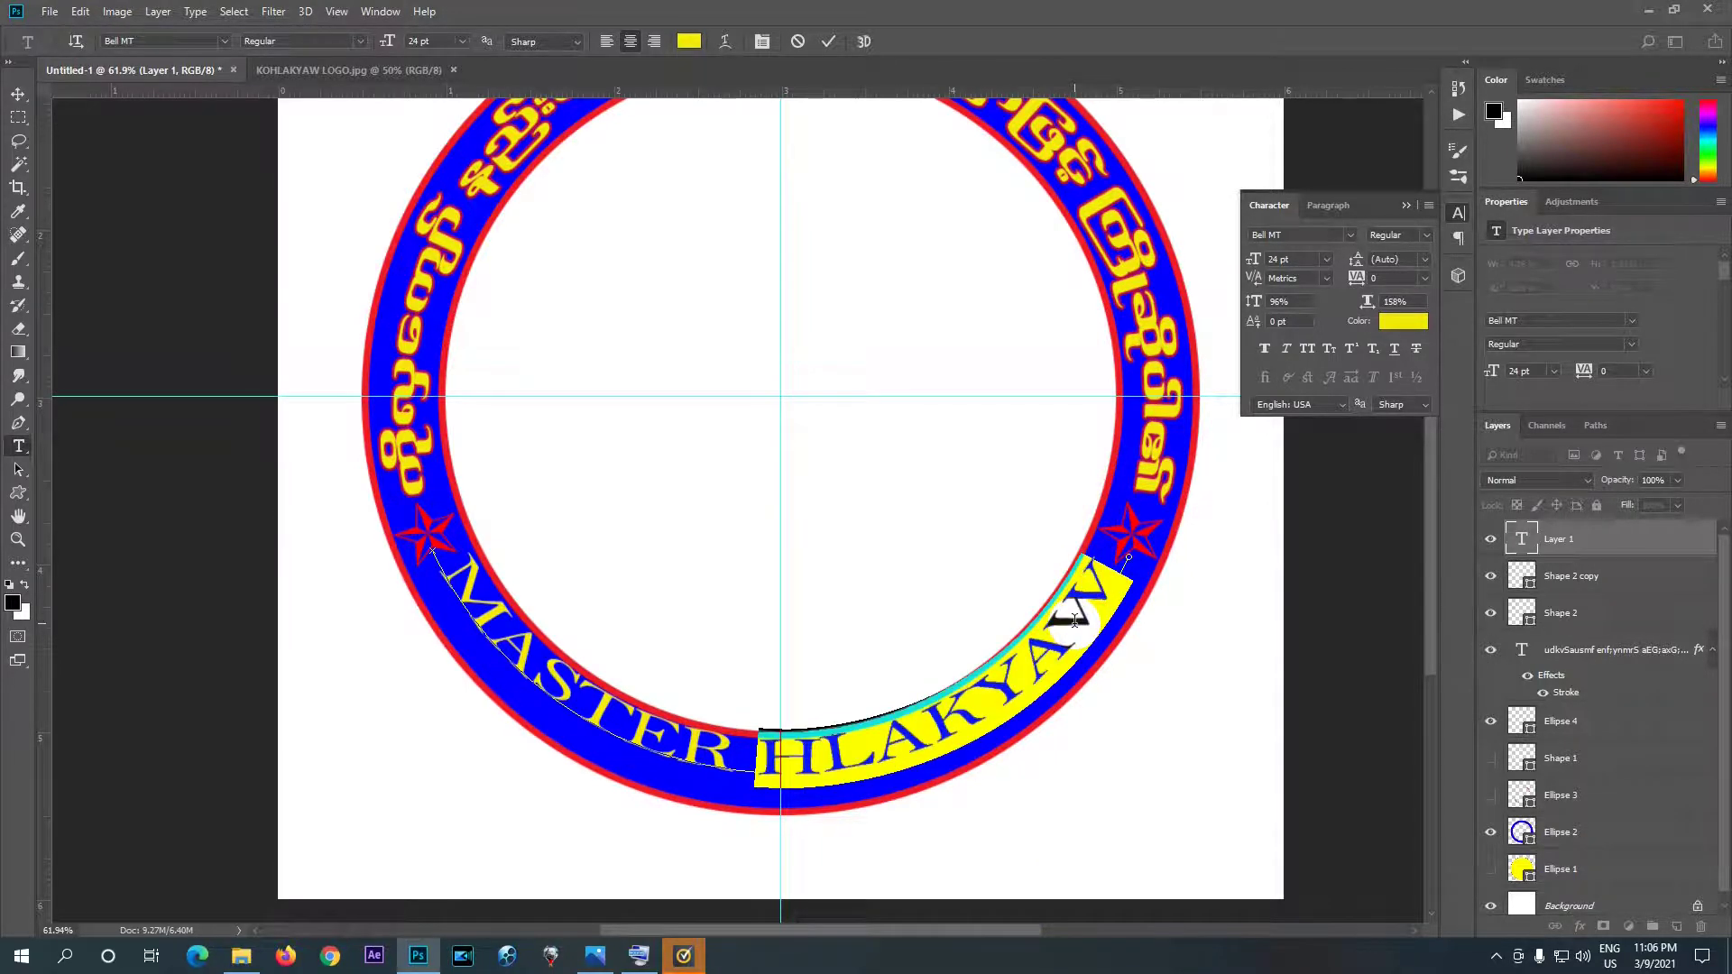
key(ctrl+a)
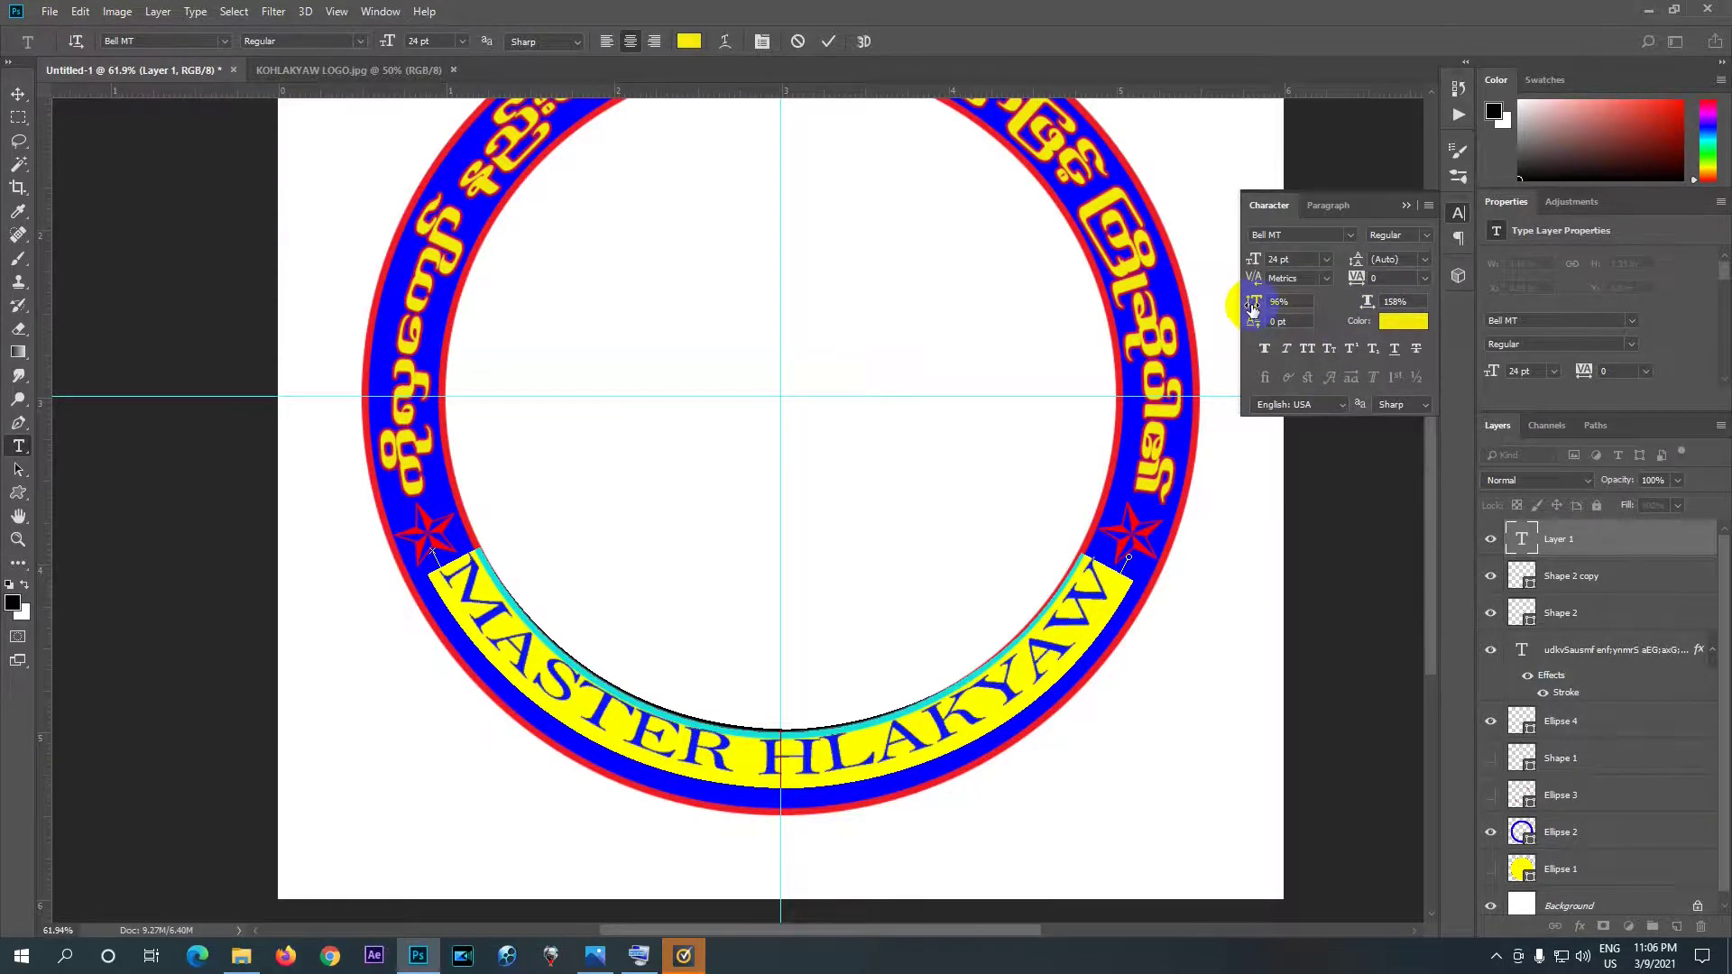
drag(1252, 307, 1312, 278)
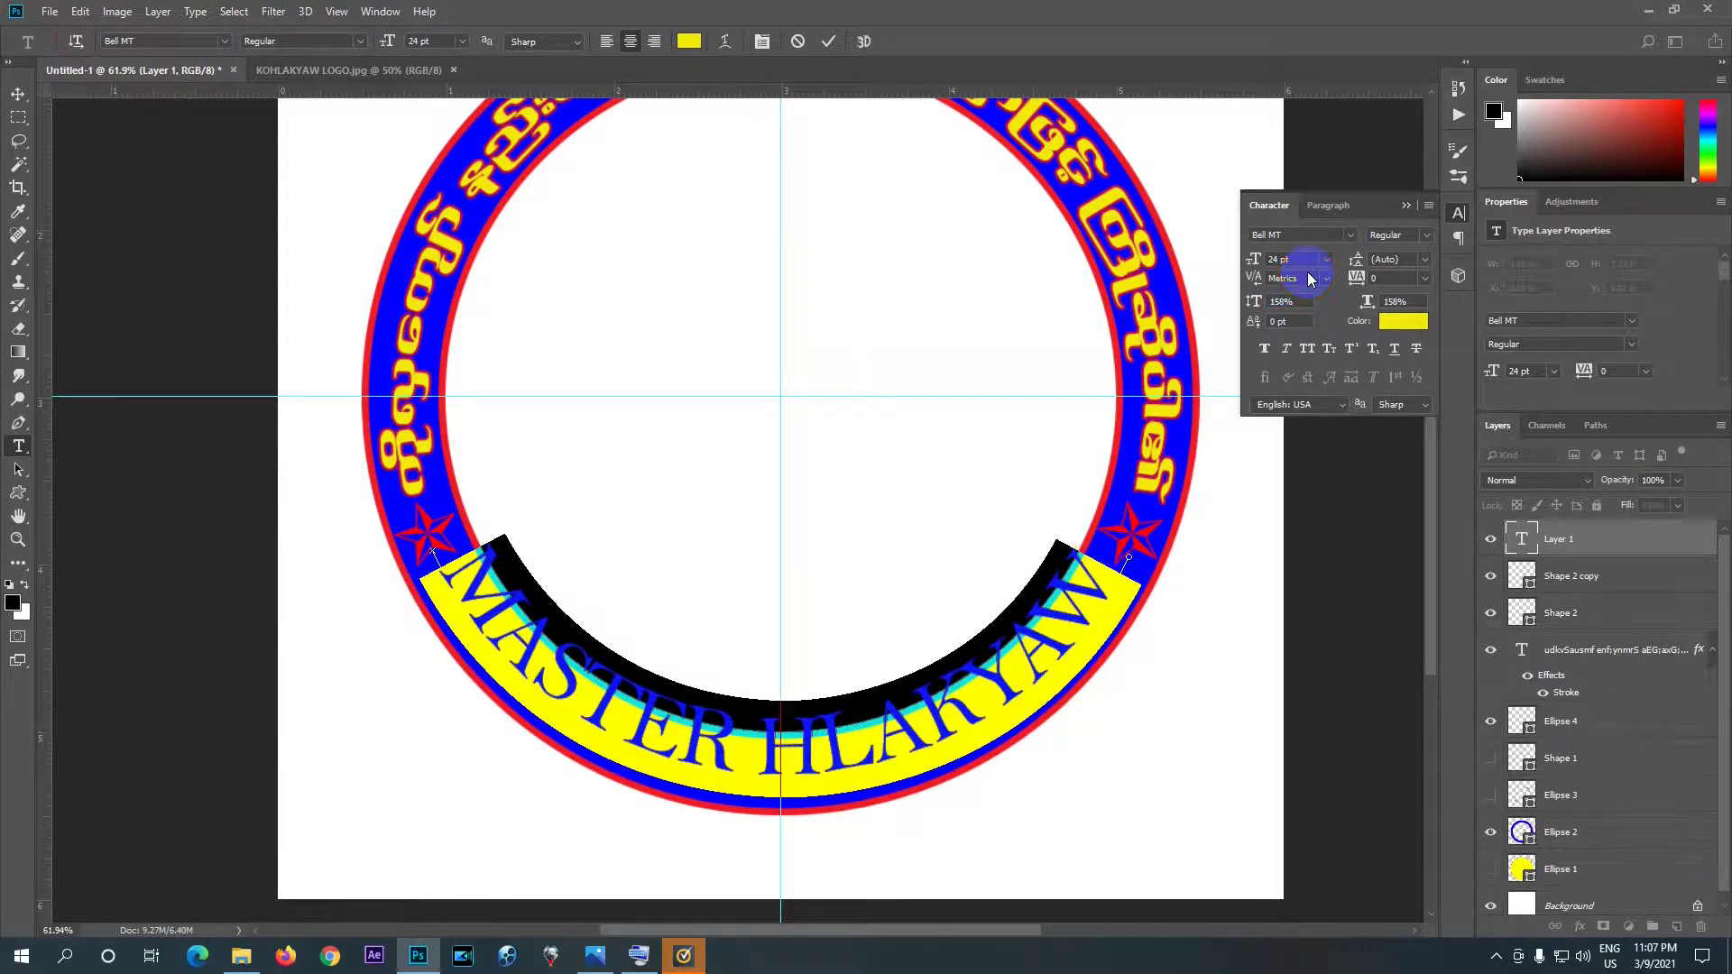
click(831, 42)
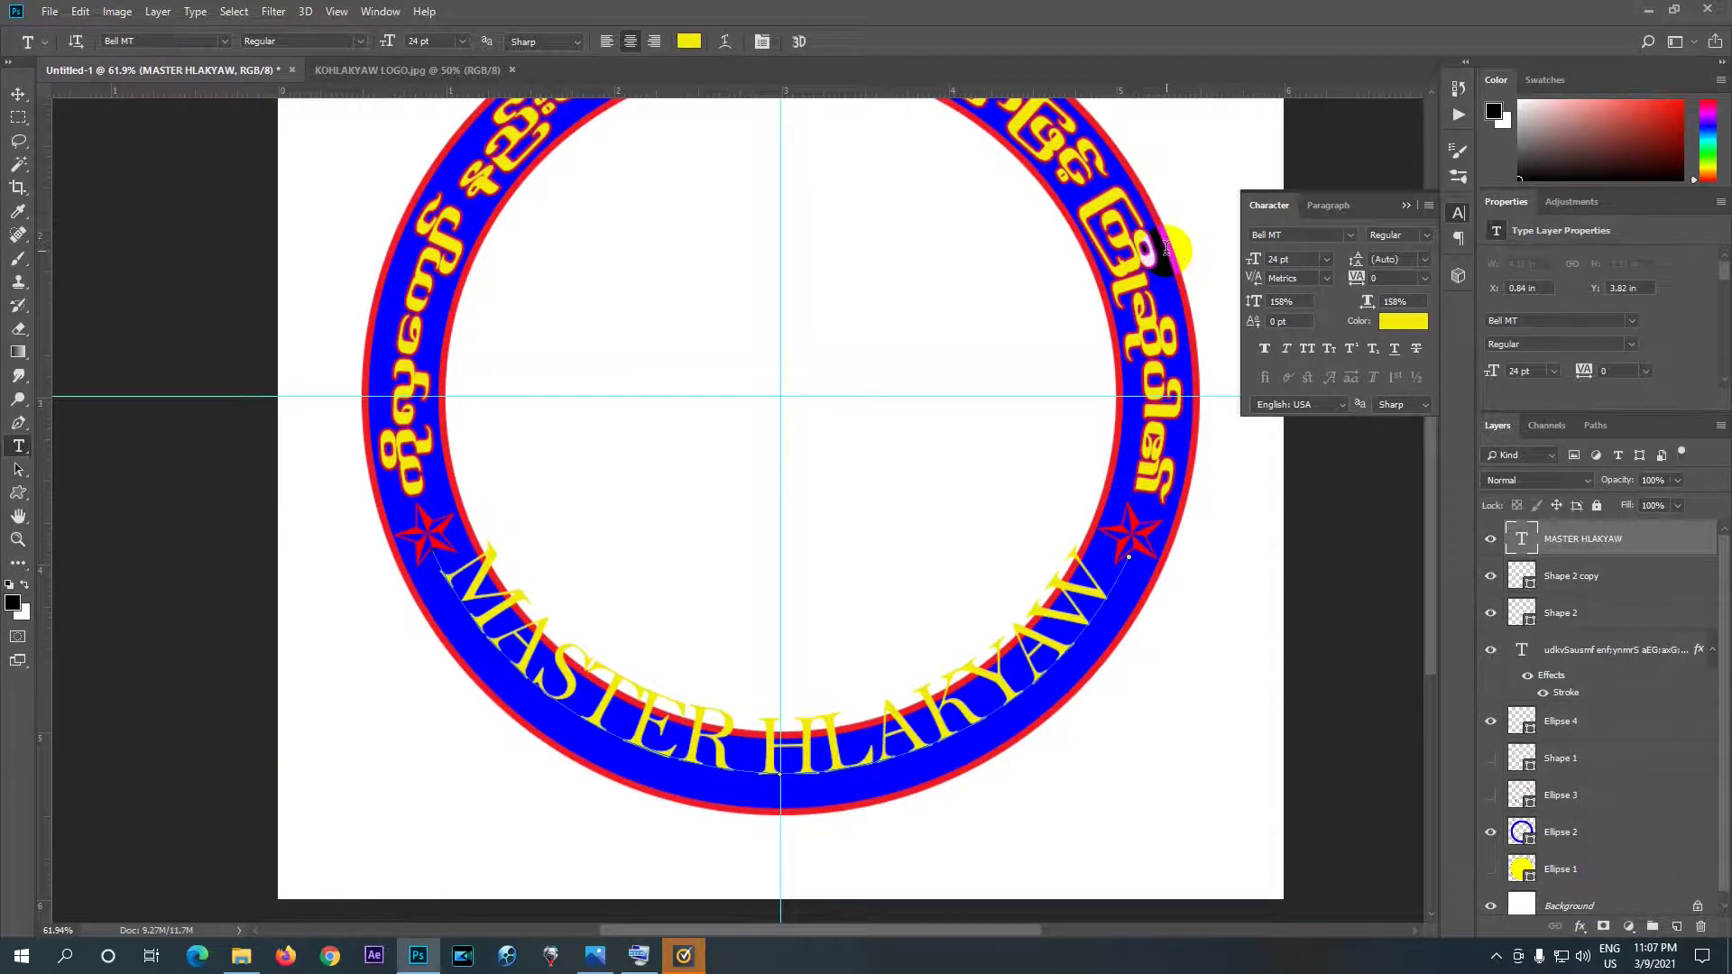
- Free-transform the MASTER HLAKYAW text, nudging it down then up to sit in the blue band
key(ctrl+t)
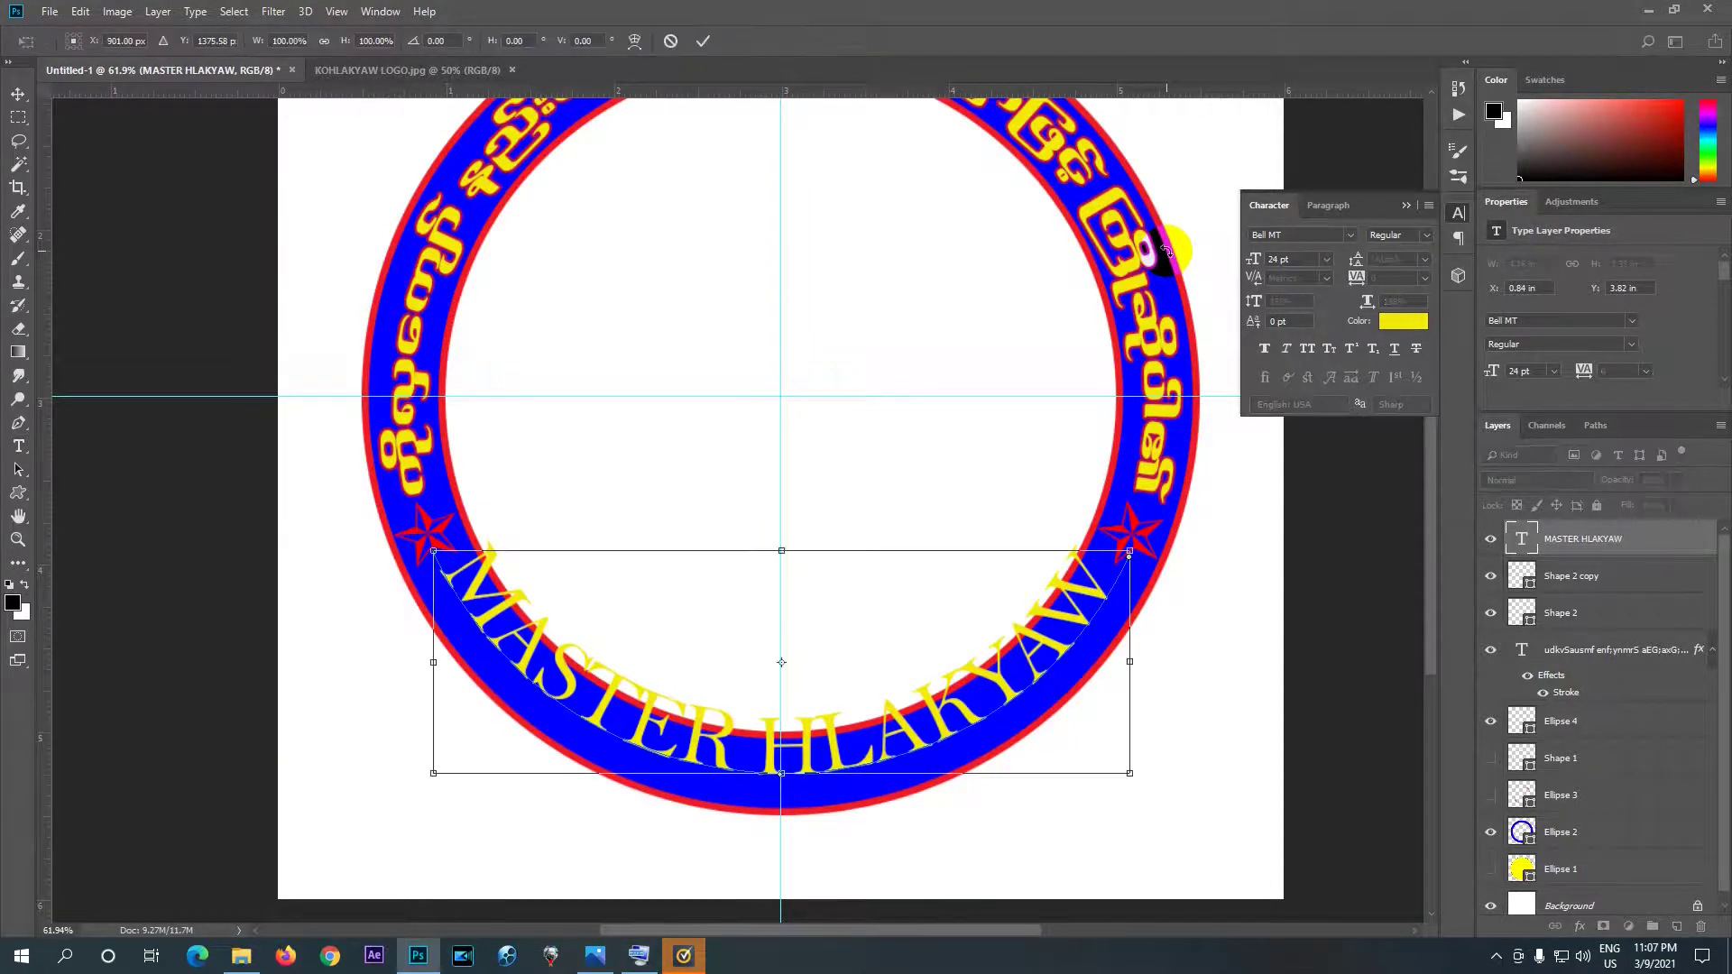
drag(782, 550, 782, 552)
key(Down)
key(Down)
key(Down)
key(Down)
key(Down)
key(Down)
key(Down)
key(Down)
key(Down)
key(Down)
key(Down)
key(Down)
key(Down)
key(Down)
key(Down)
key(Down)
key(Down)
key(Down)
key(Down)
key(Down)
key(Down)
key(Down)
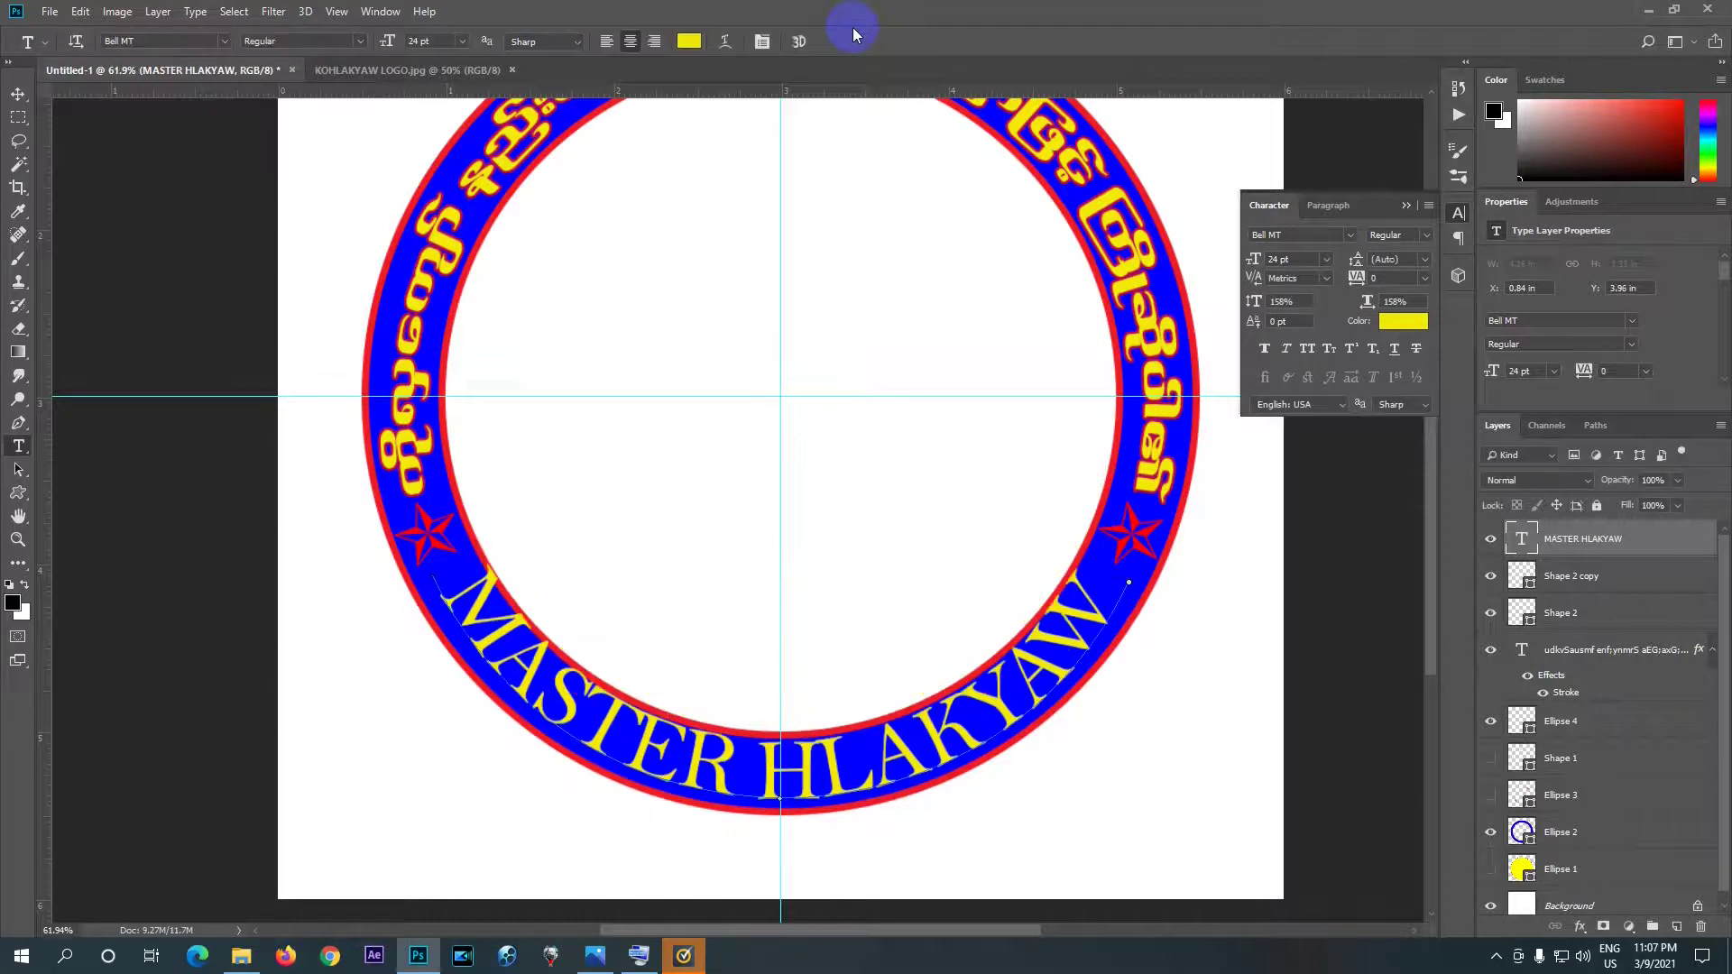
key(ctrl+t)
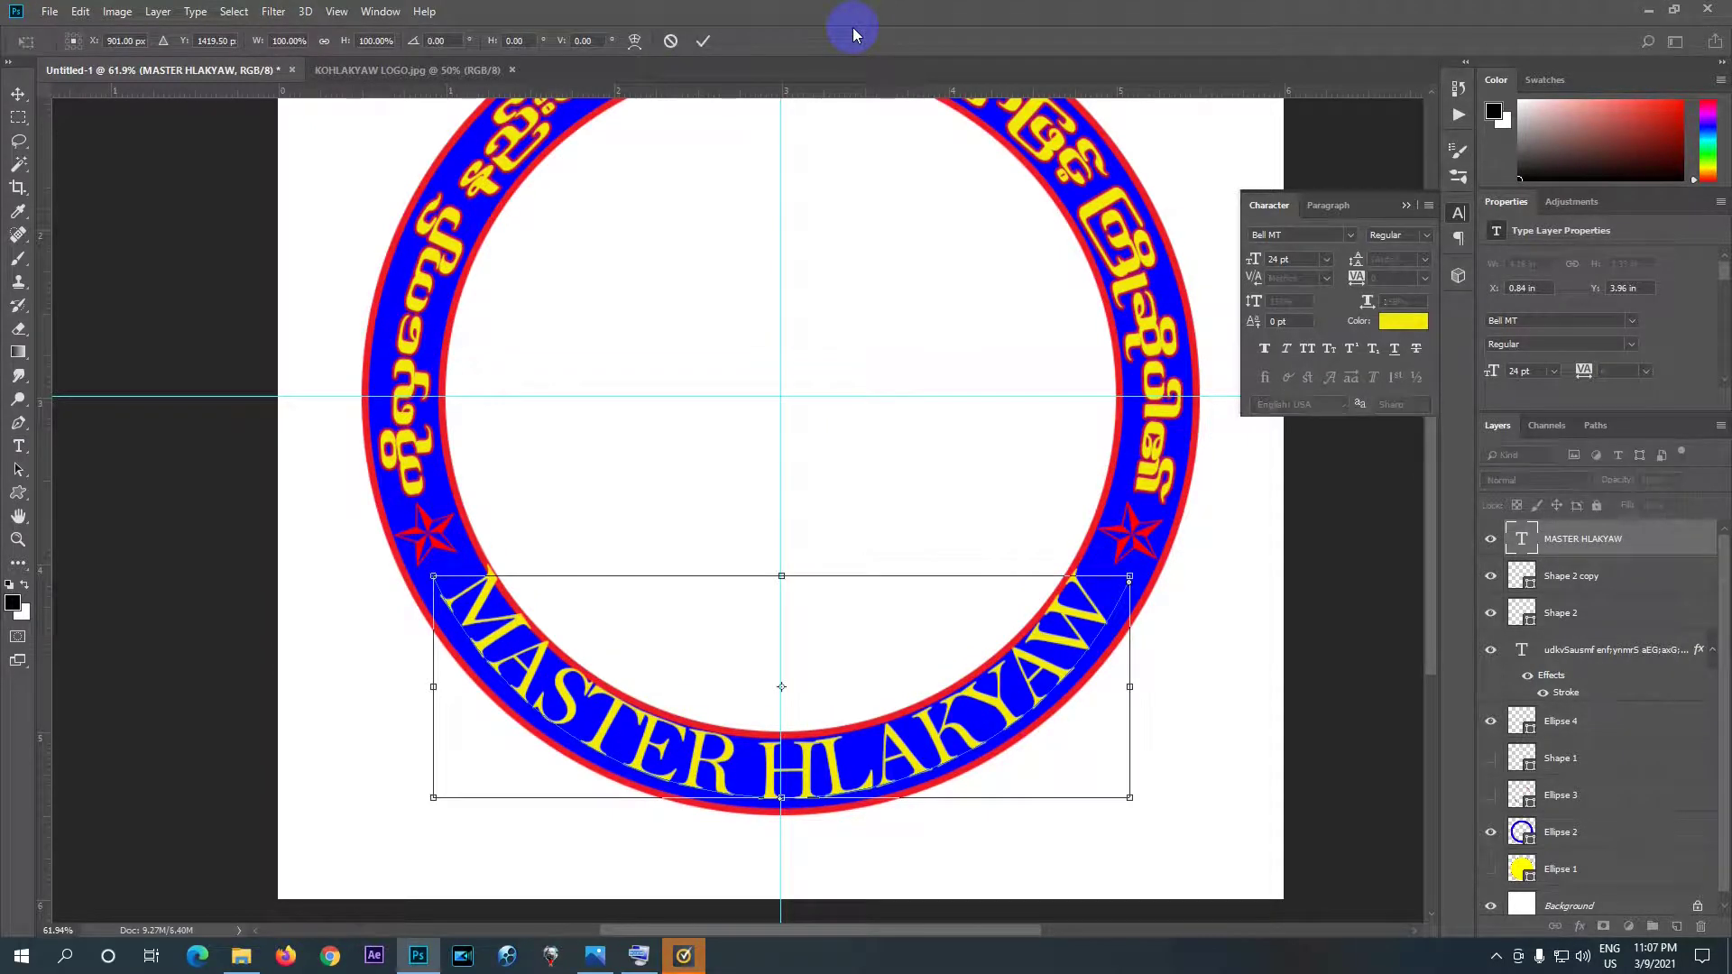
key(Down)
key(Down)
key(Down)
key(Down)
key(Down)
key(Down)
key(Down)
key(Down)
key(Down)
key(Down)
key(Down)
key(Down)
key(Down)
key(Down)
key(Down)
key(Down)
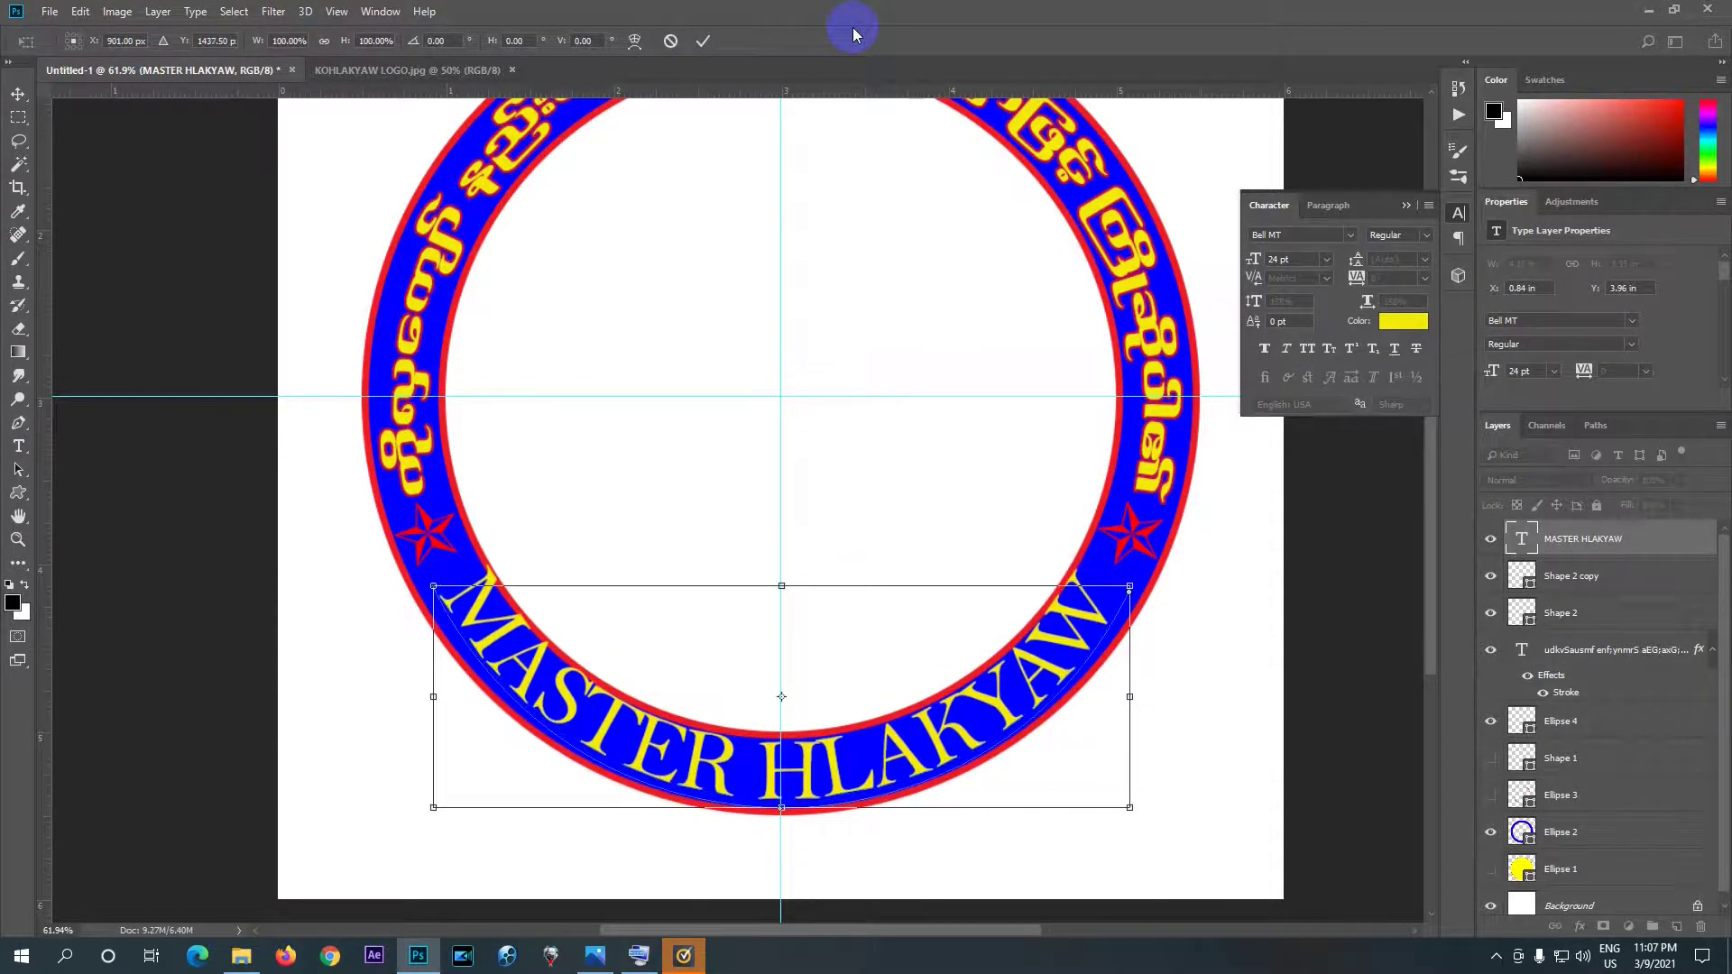
key(Return)
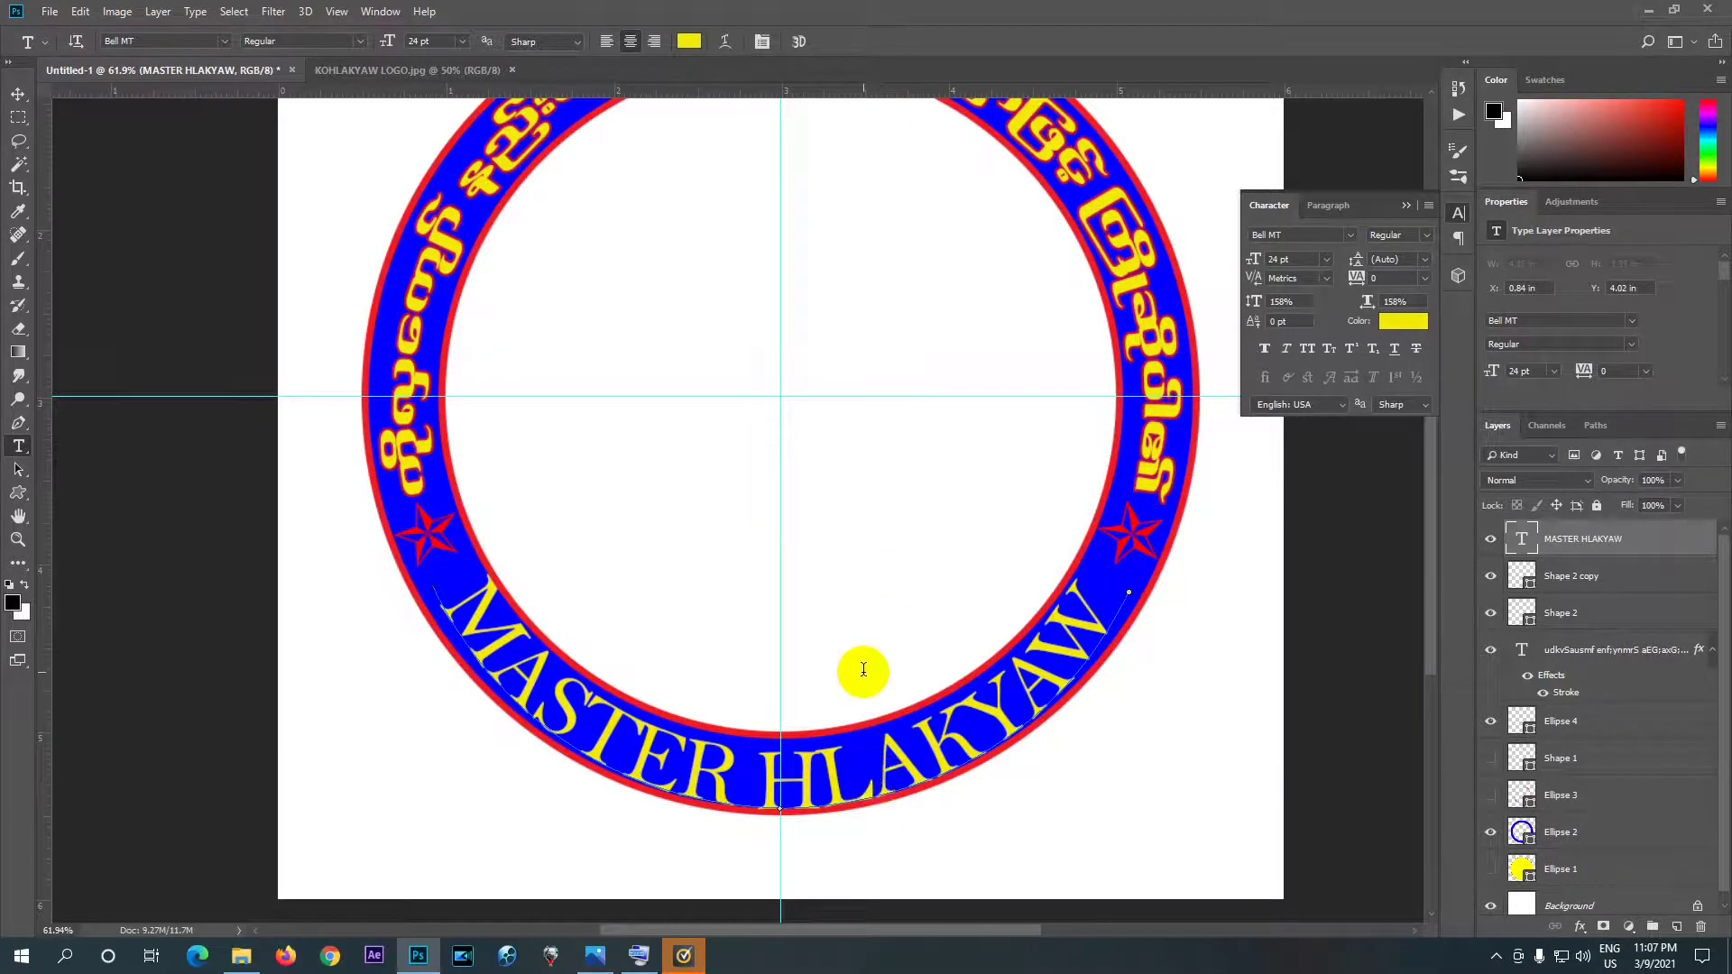
key(ctrl+t)
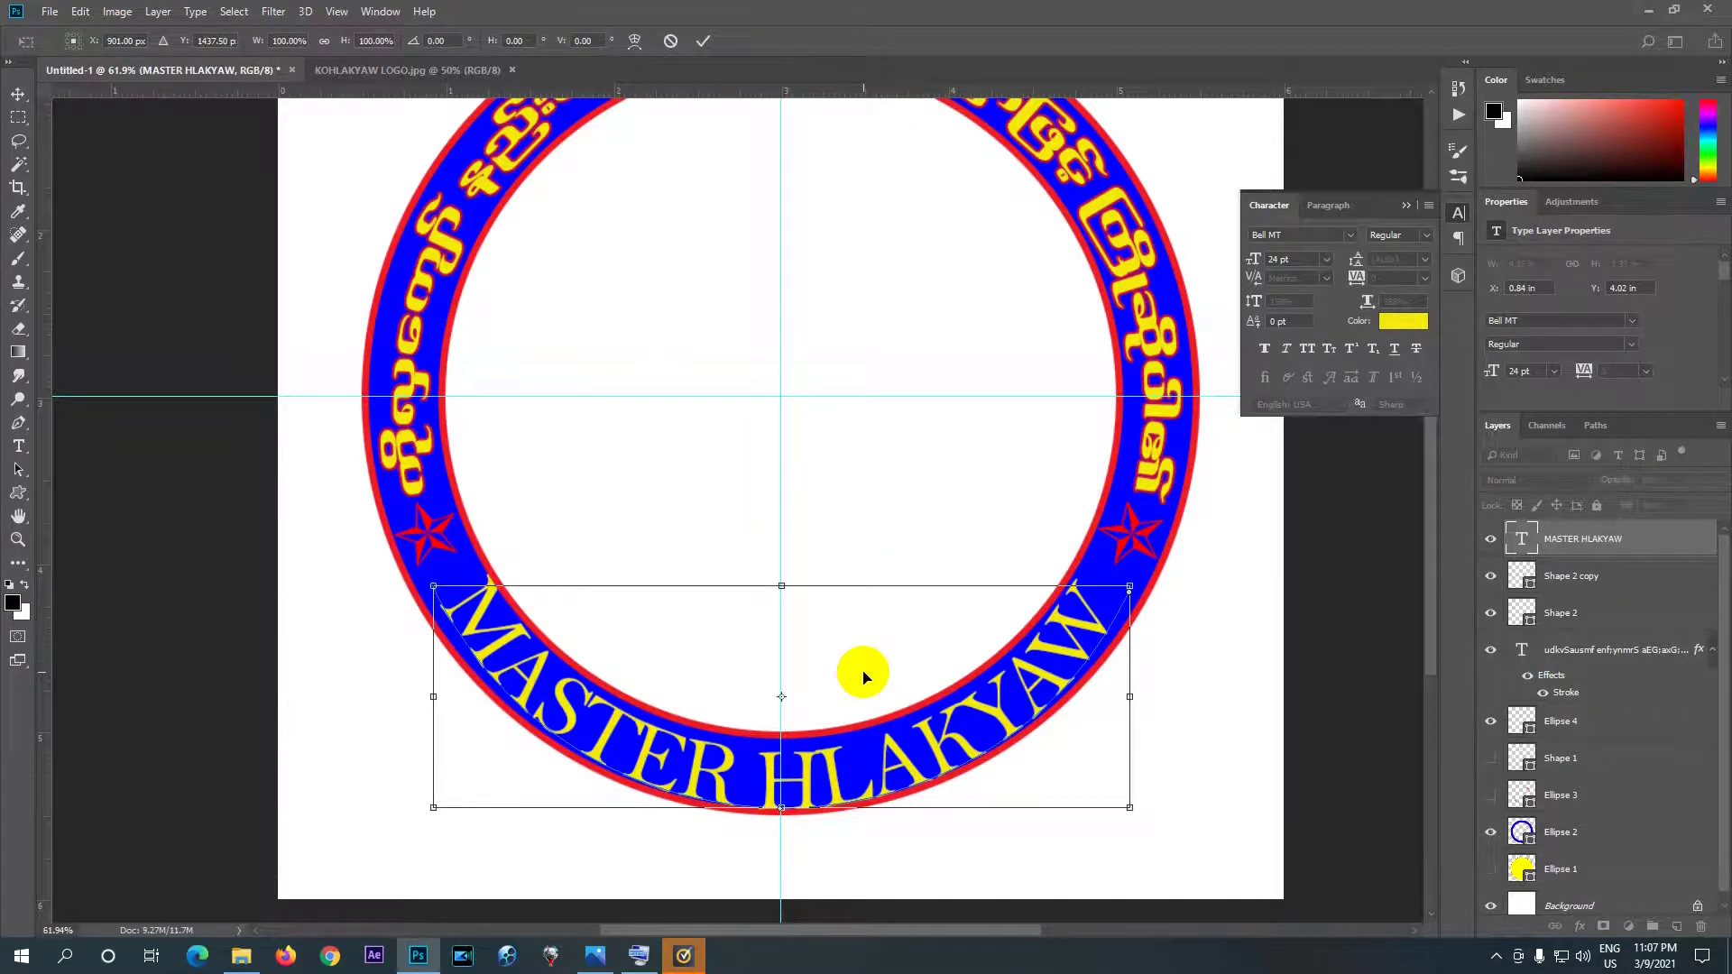
key(Up)
key(Up)
key(Up)
key(Up)
key(Up)
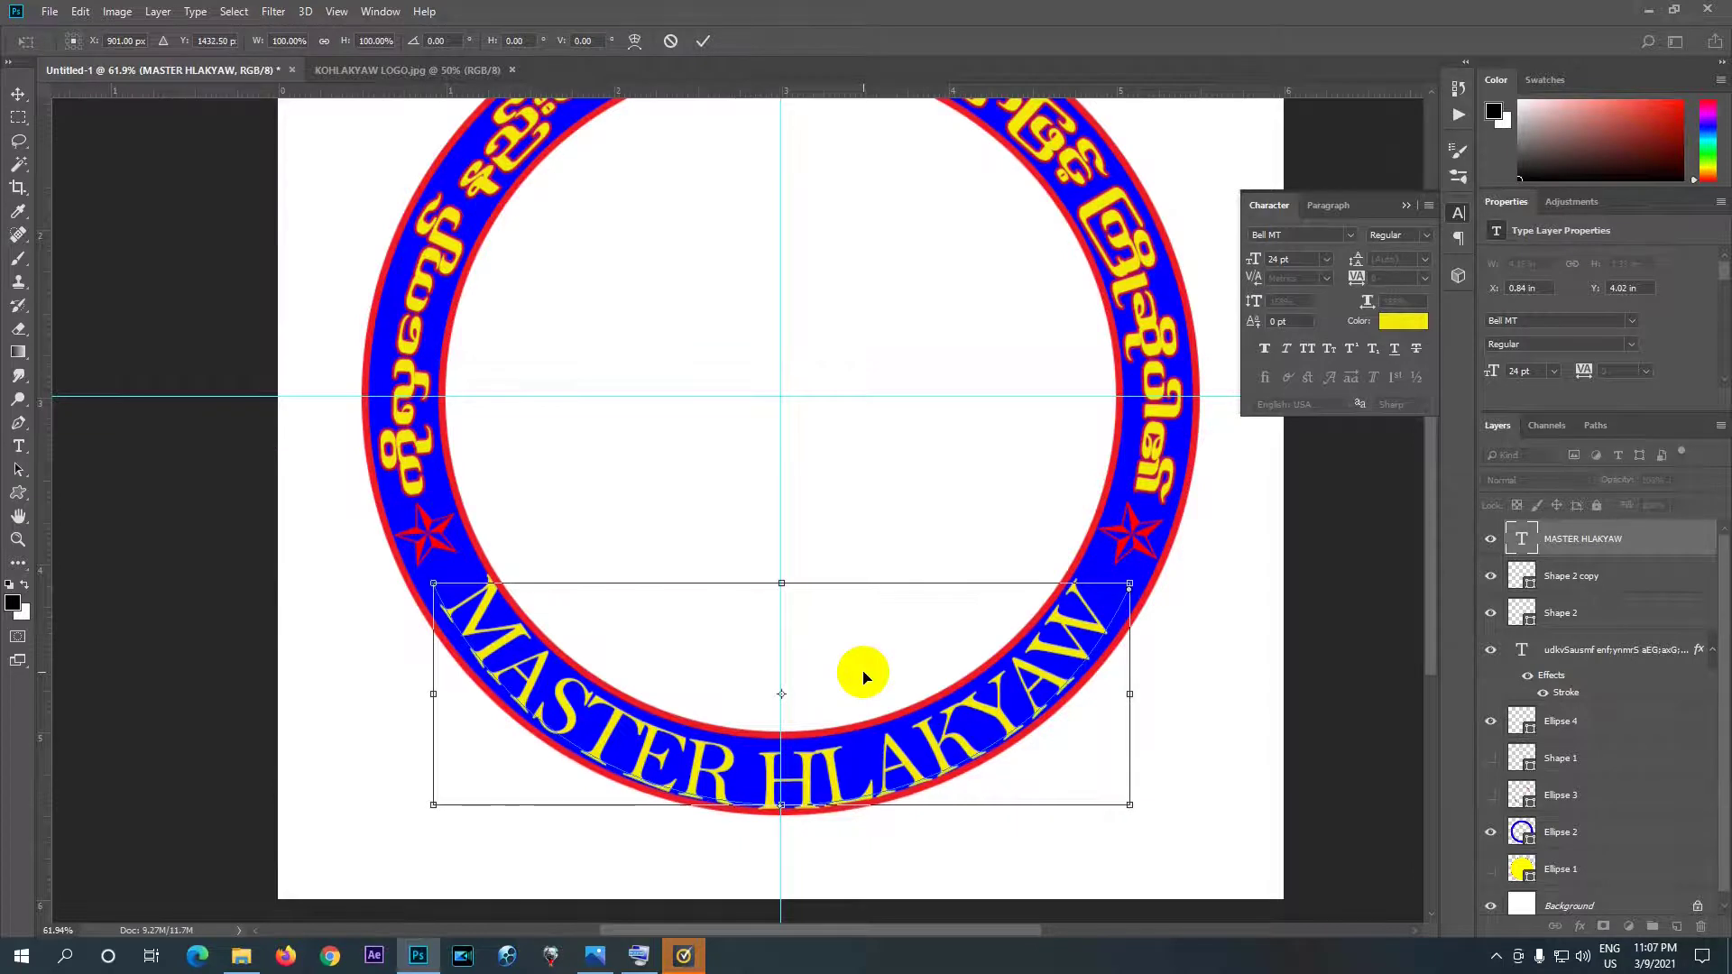
click(700, 41)
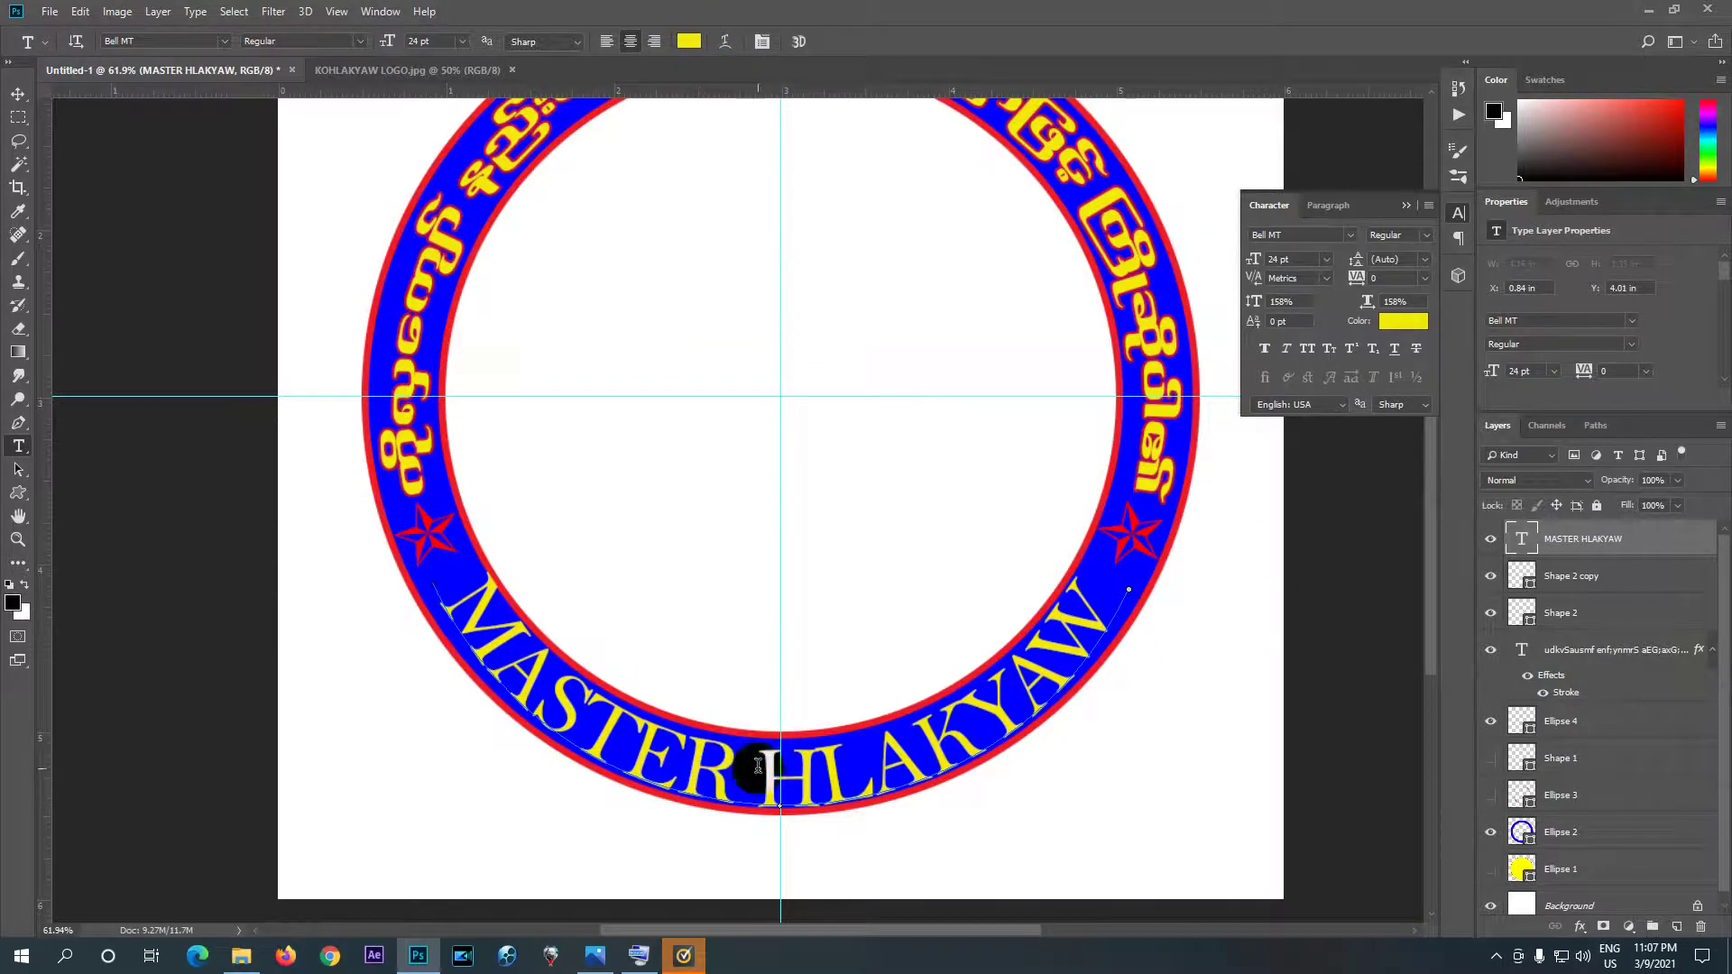
click(1091, 633)
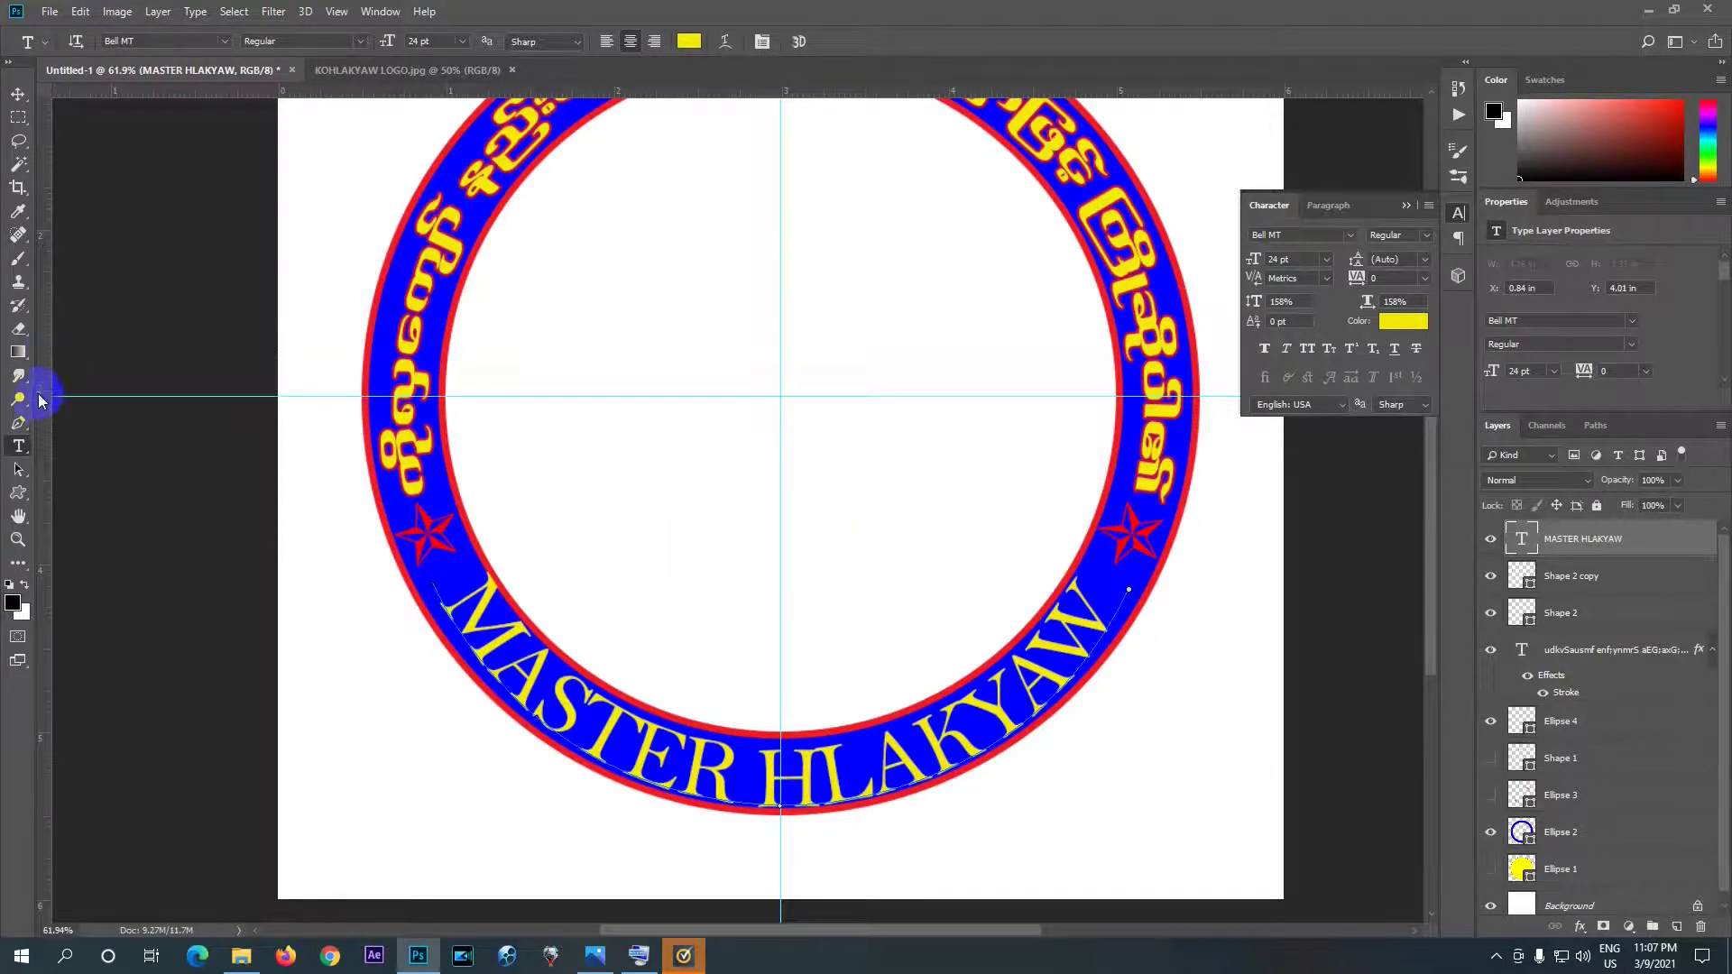
click(19, 424)
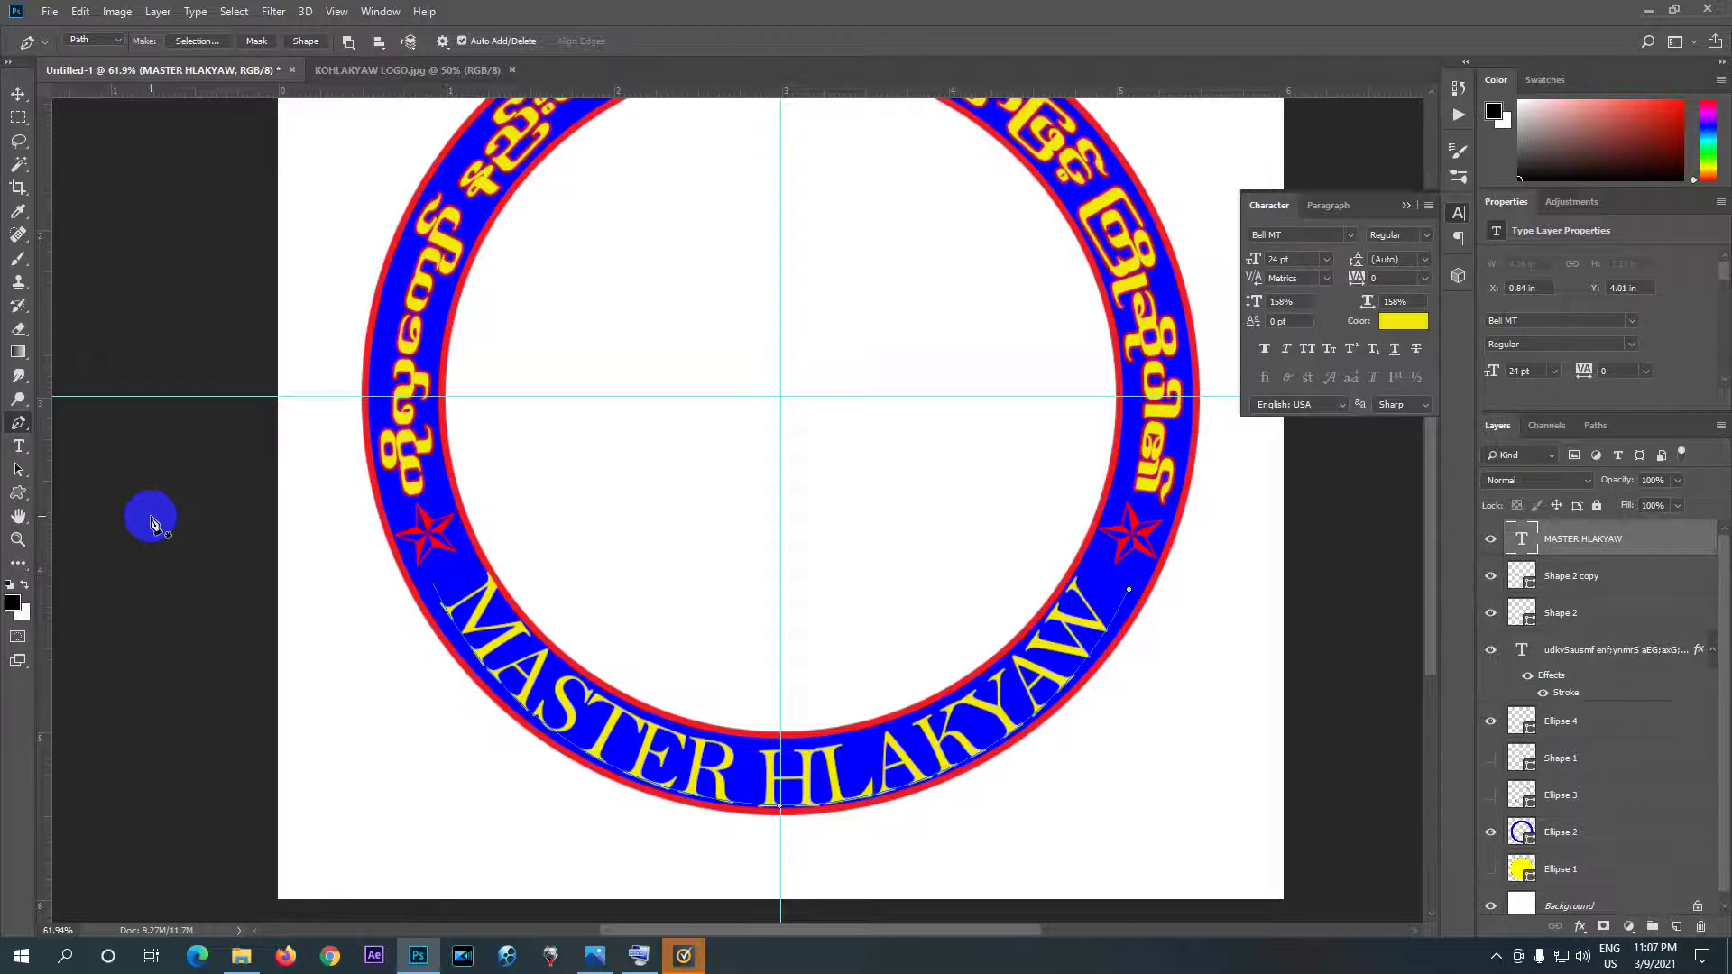
- Reshape the text path's end anchors and lower curve so the lettering reflows
click(679, 637)
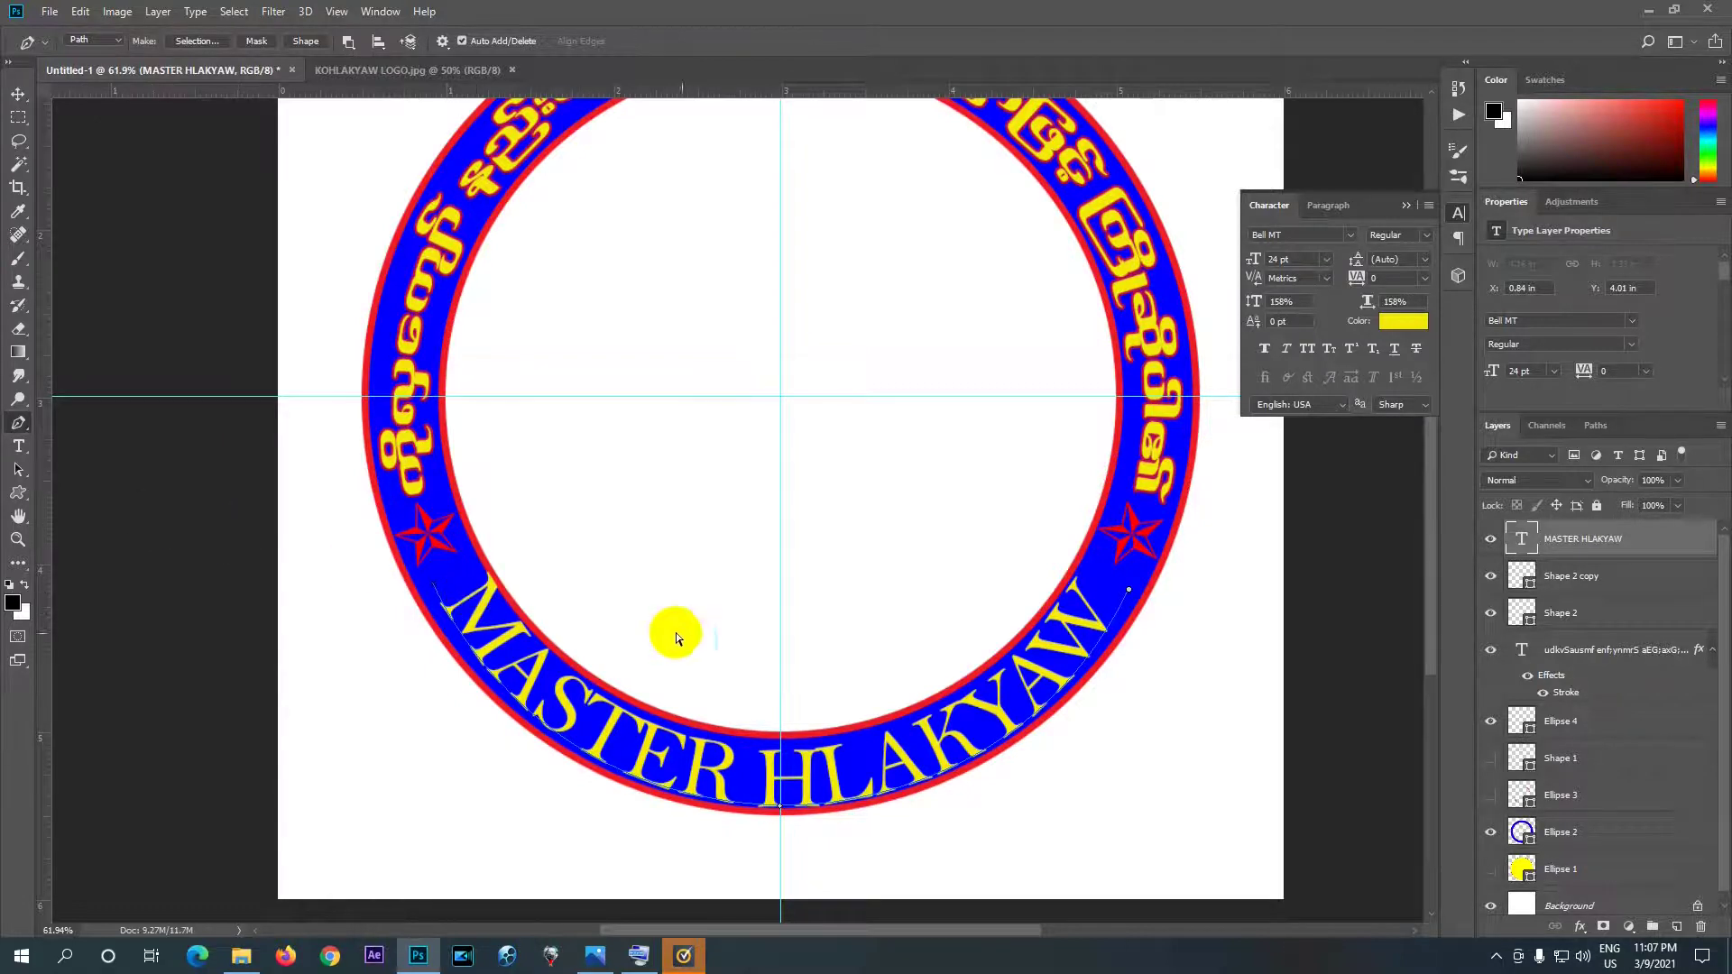
drag(1139, 593, 1130, 593)
click(1130, 593)
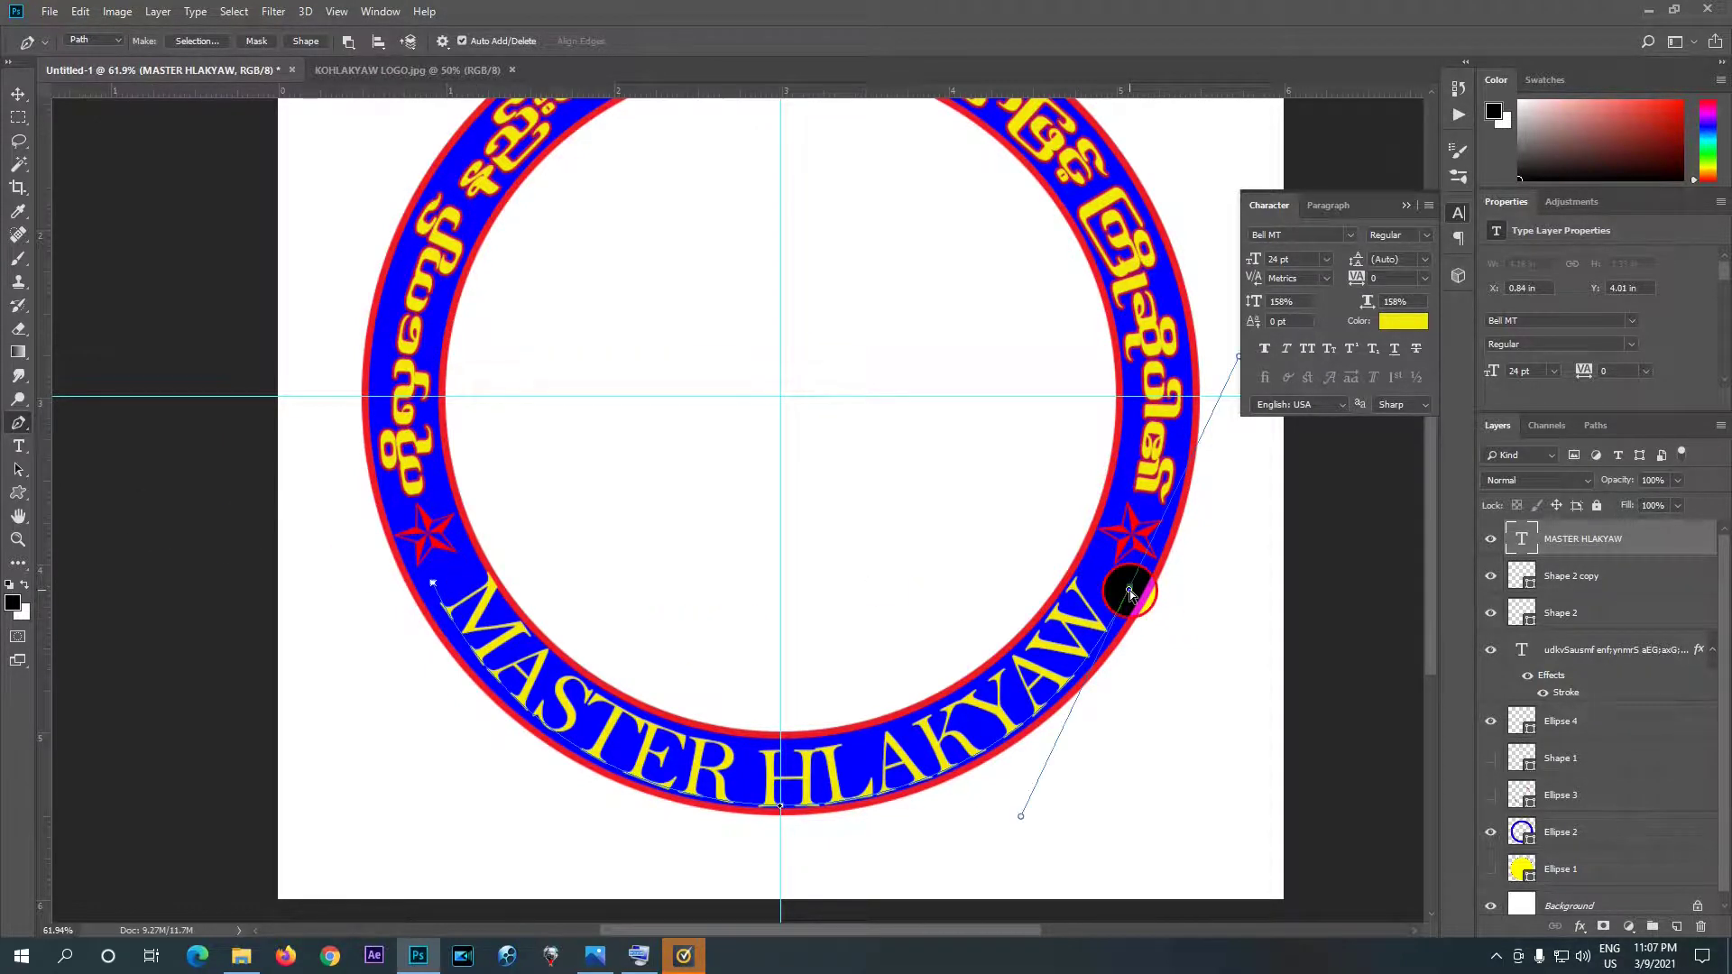
drag(1130, 593, 1136, 596)
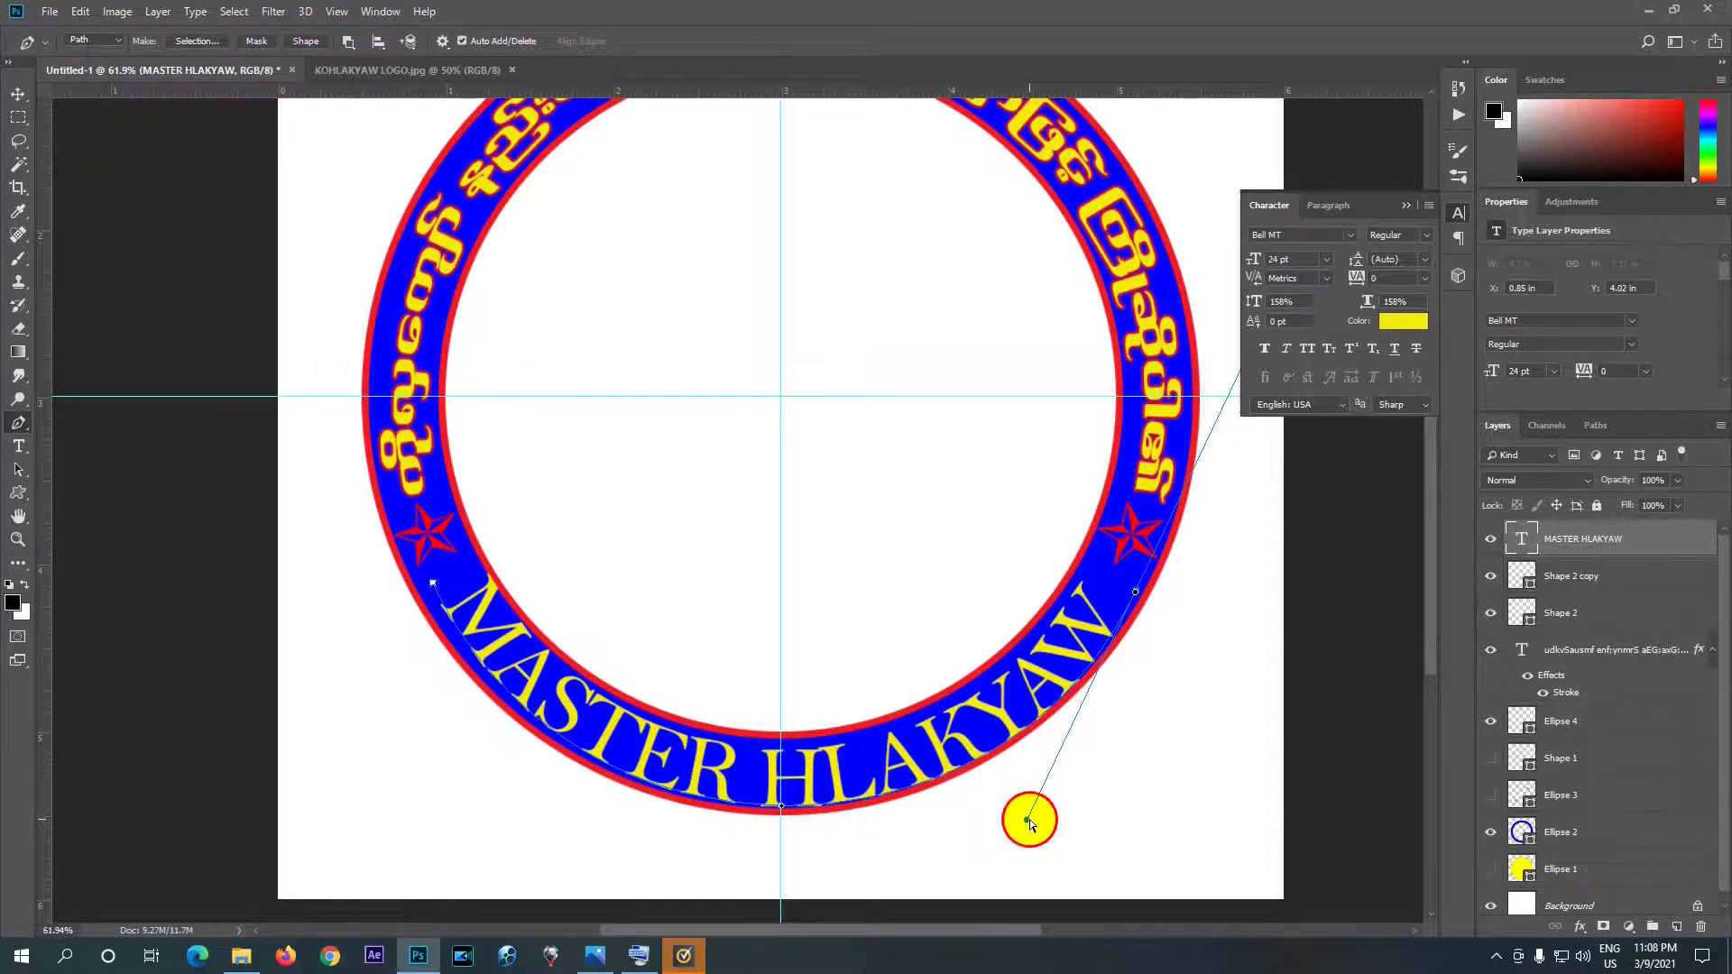
drag(1028, 821, 1007, 829)
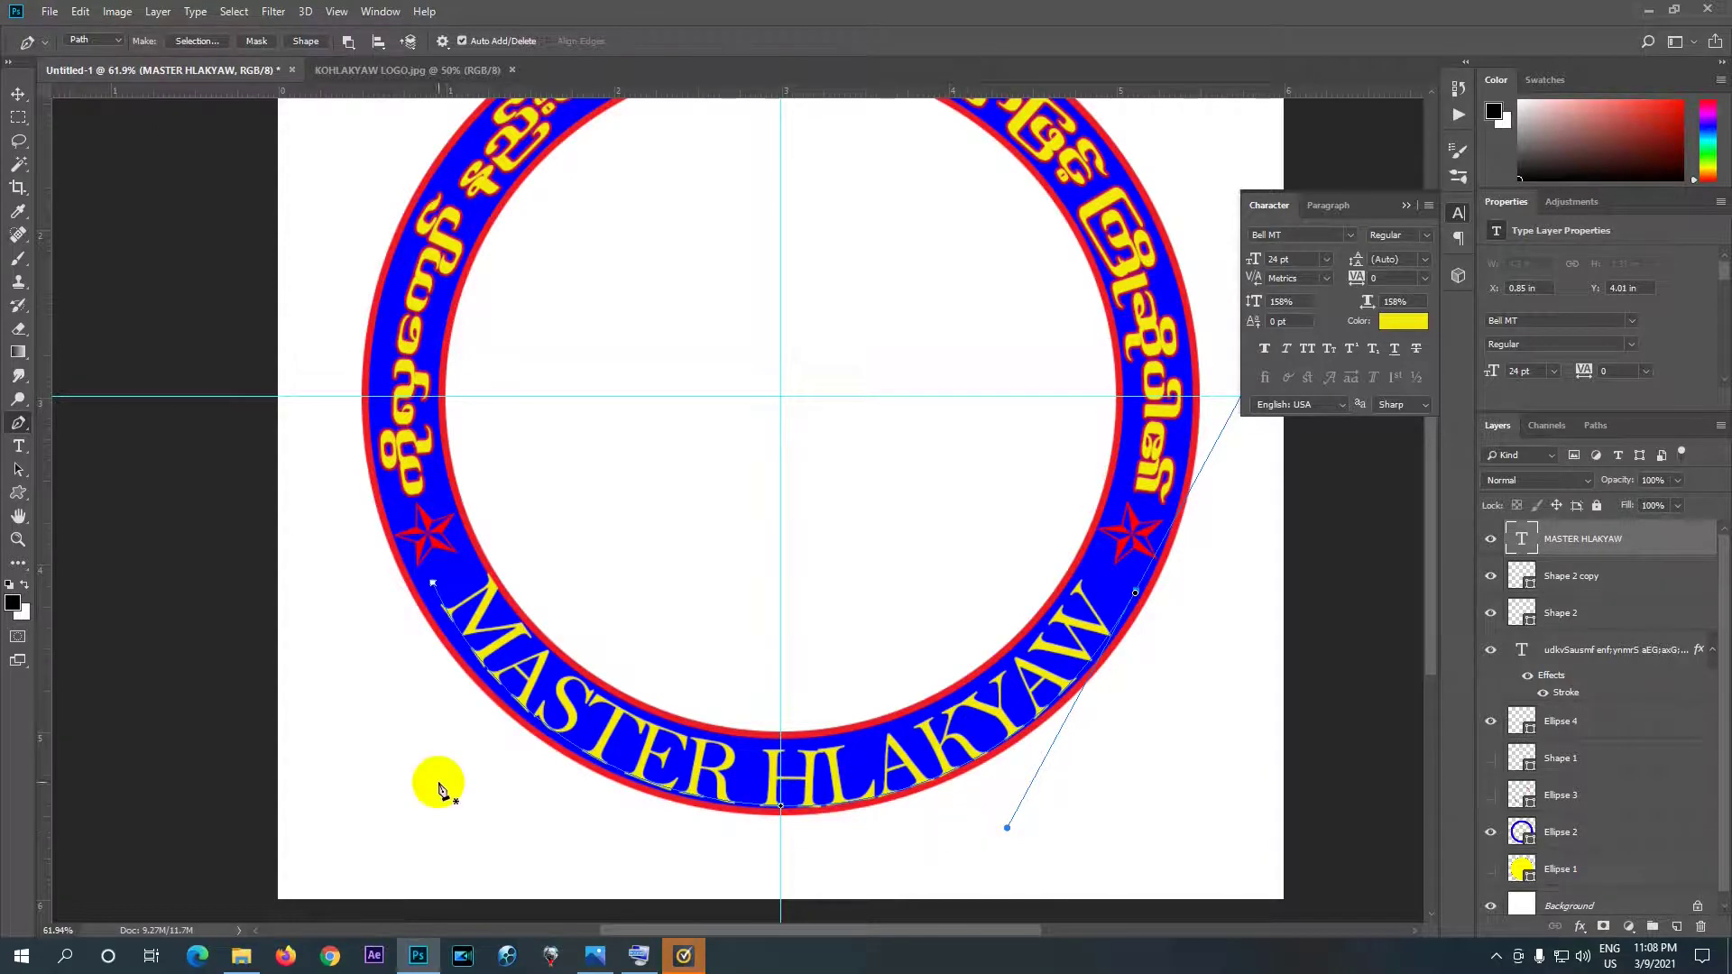
drag(433, 584, 426, 593)
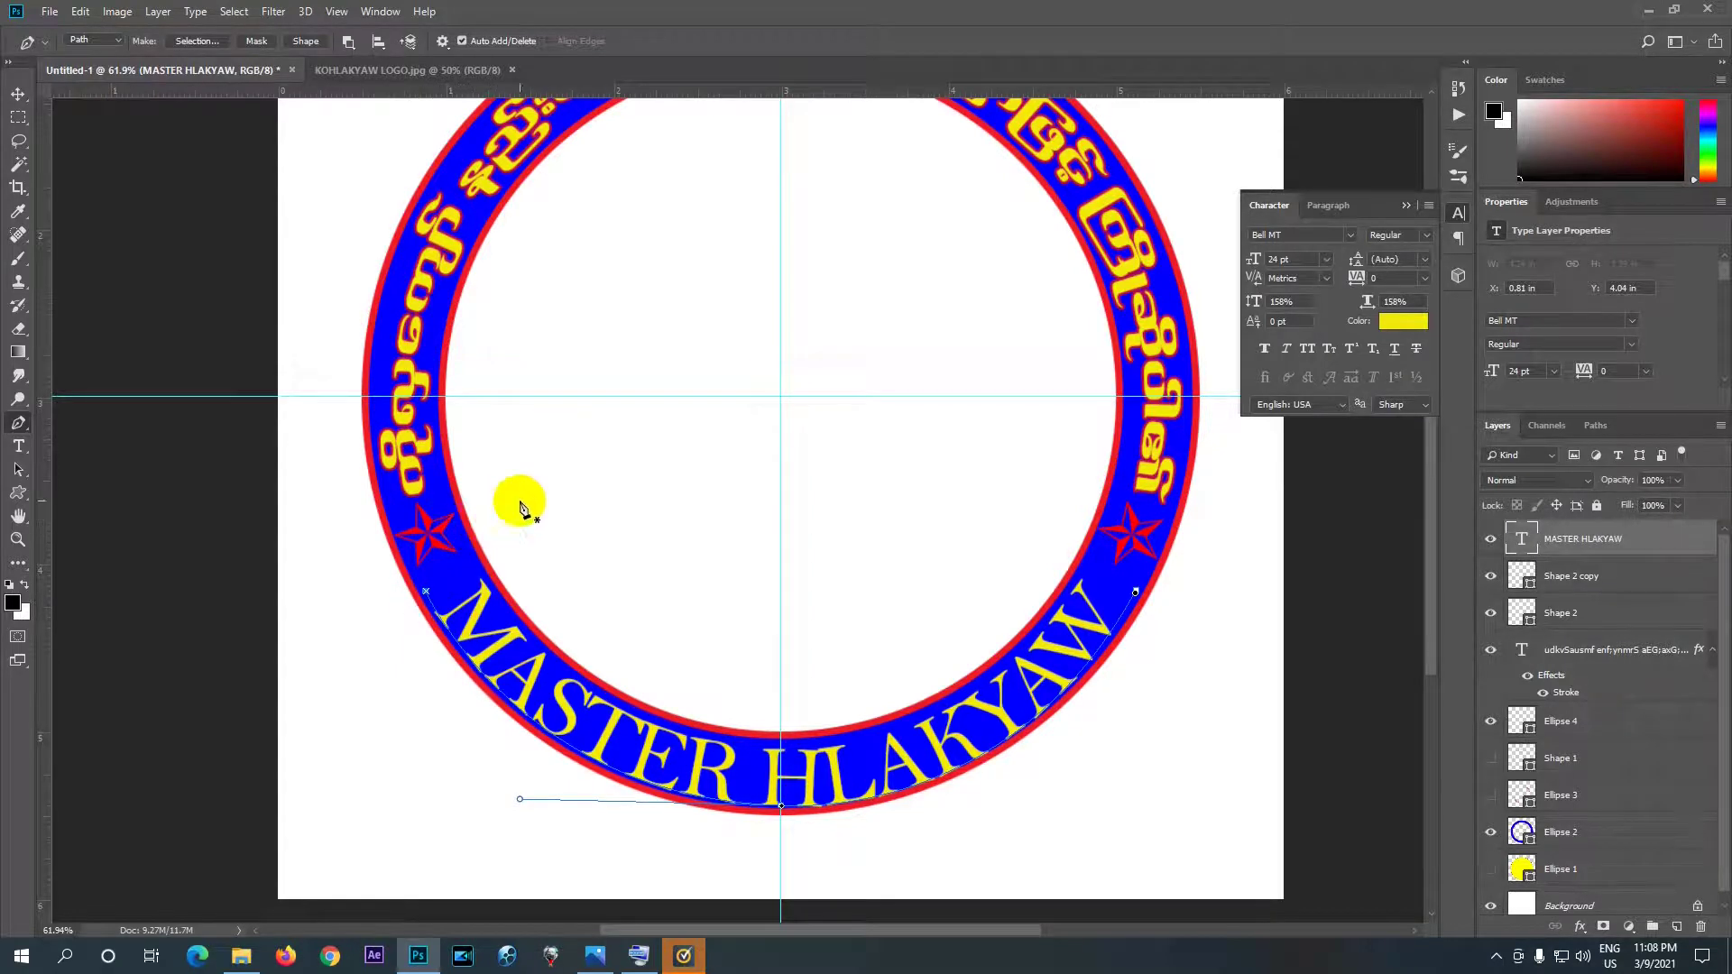
click(972, 760)
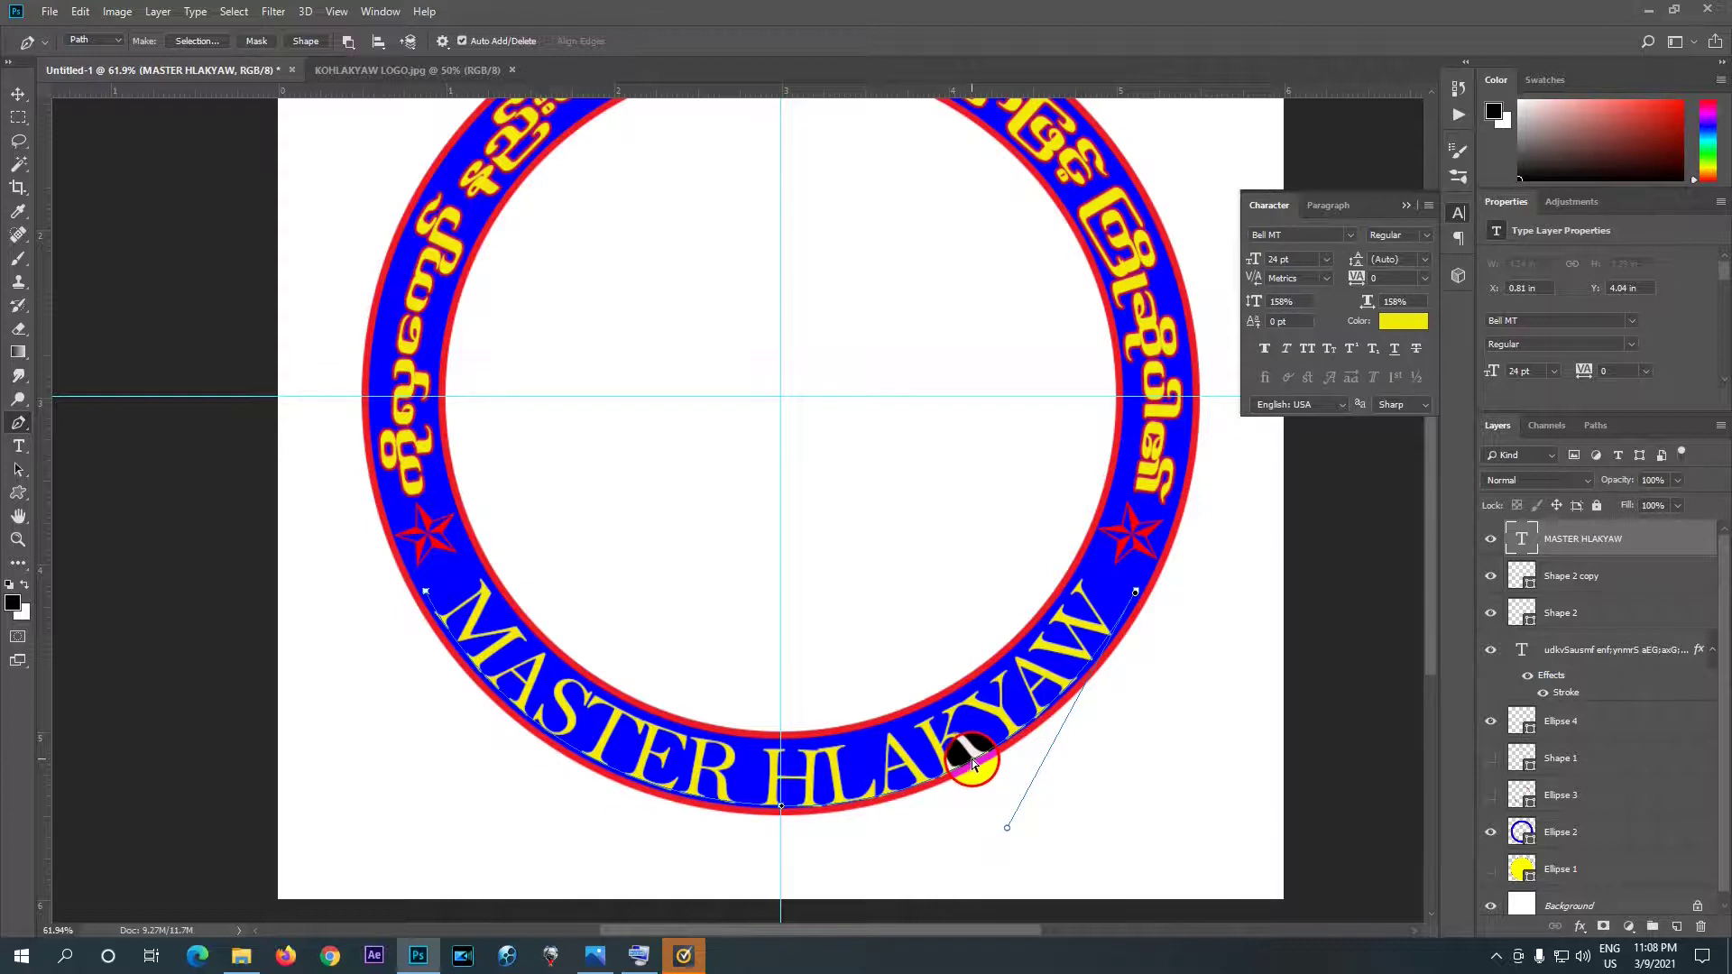
drag(973, 760, 970, 765)
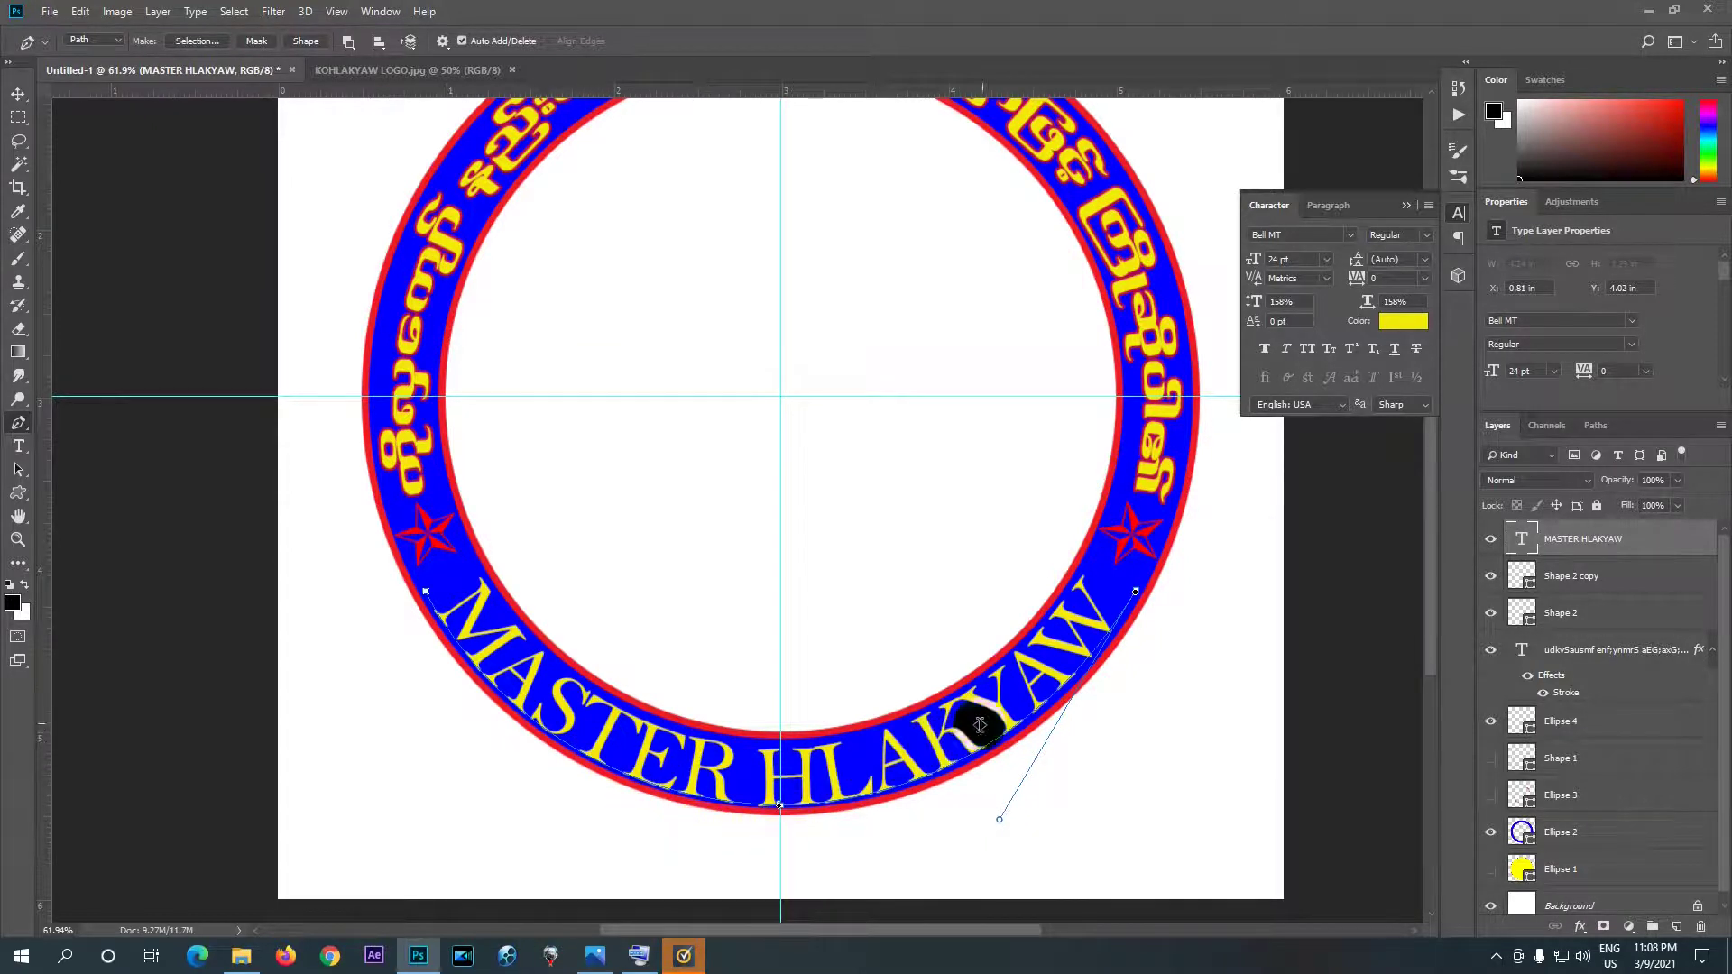
- Refine the right anchor, the curve near the W, and the path's left start point
click(1133, 593)
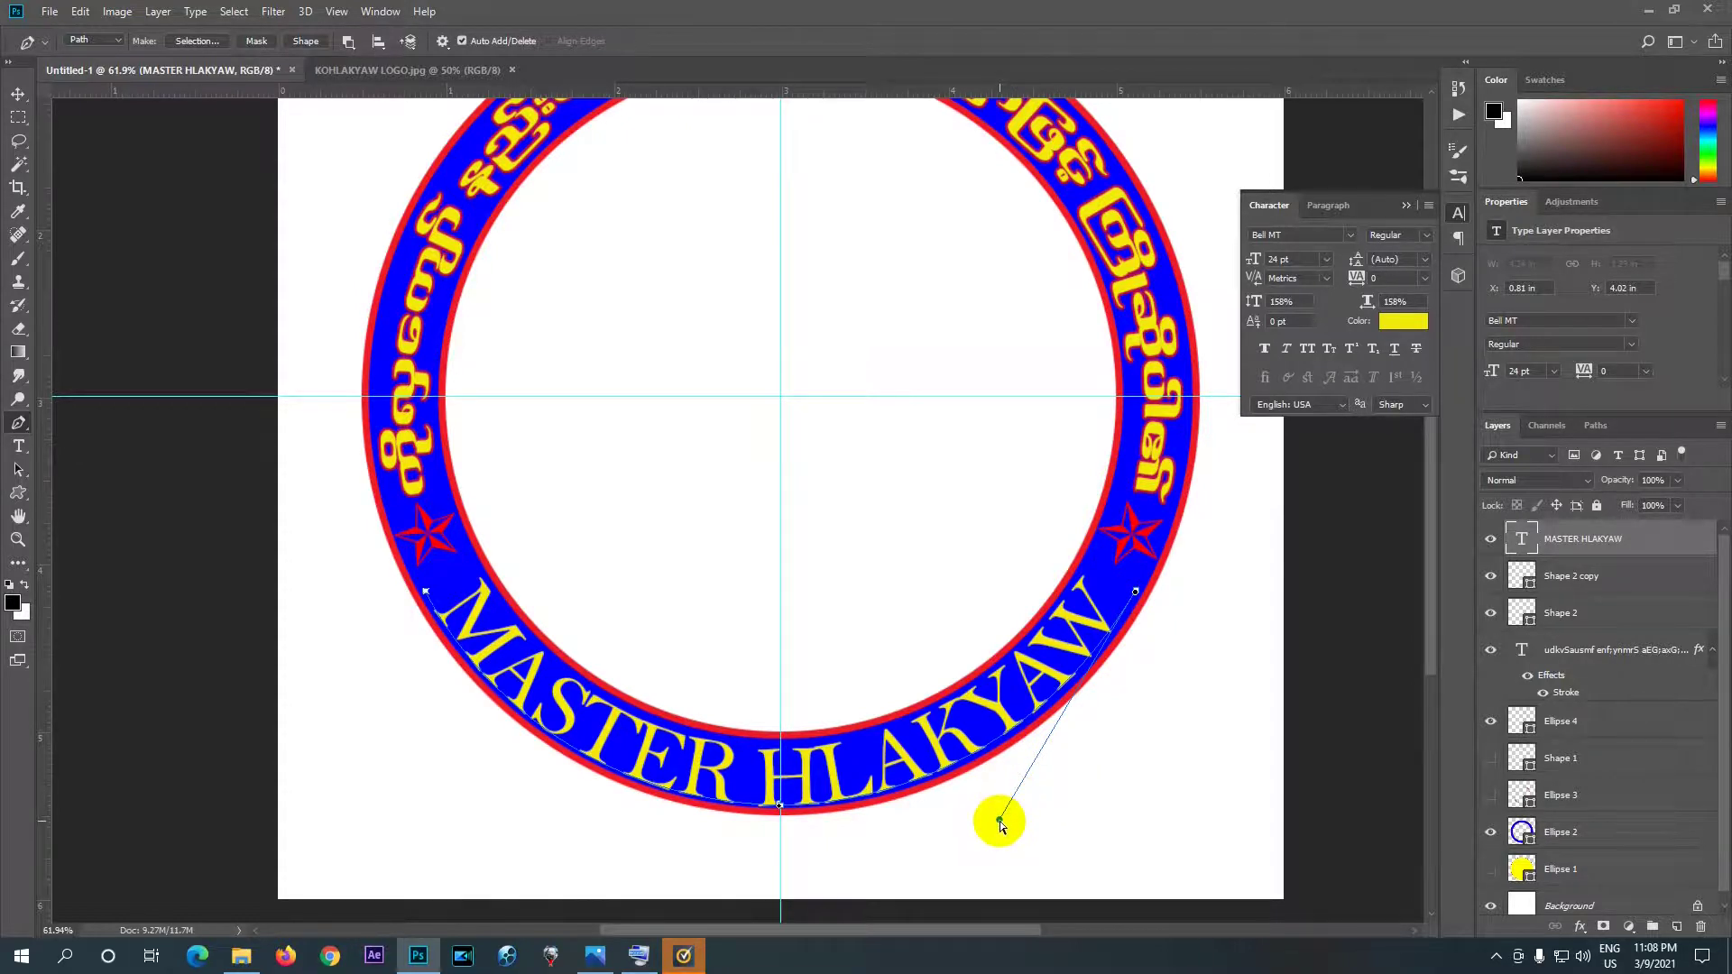
drag(1000, 821, 986, 819)
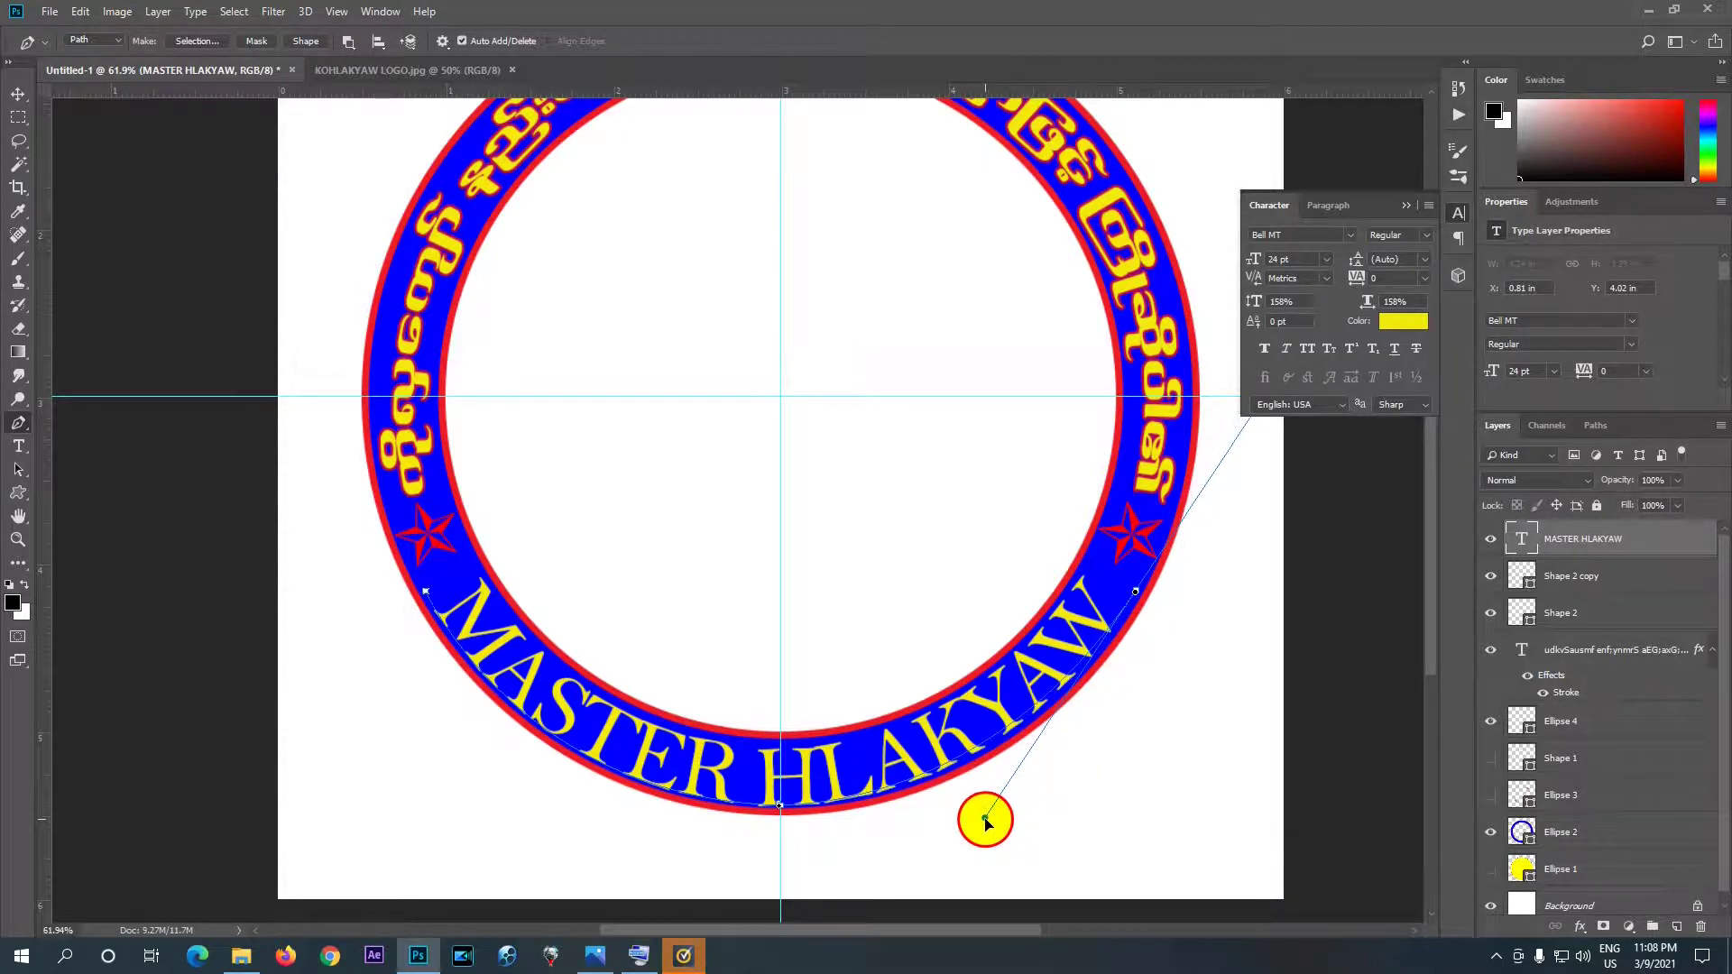
drag(1102, 641, 1115, 649)
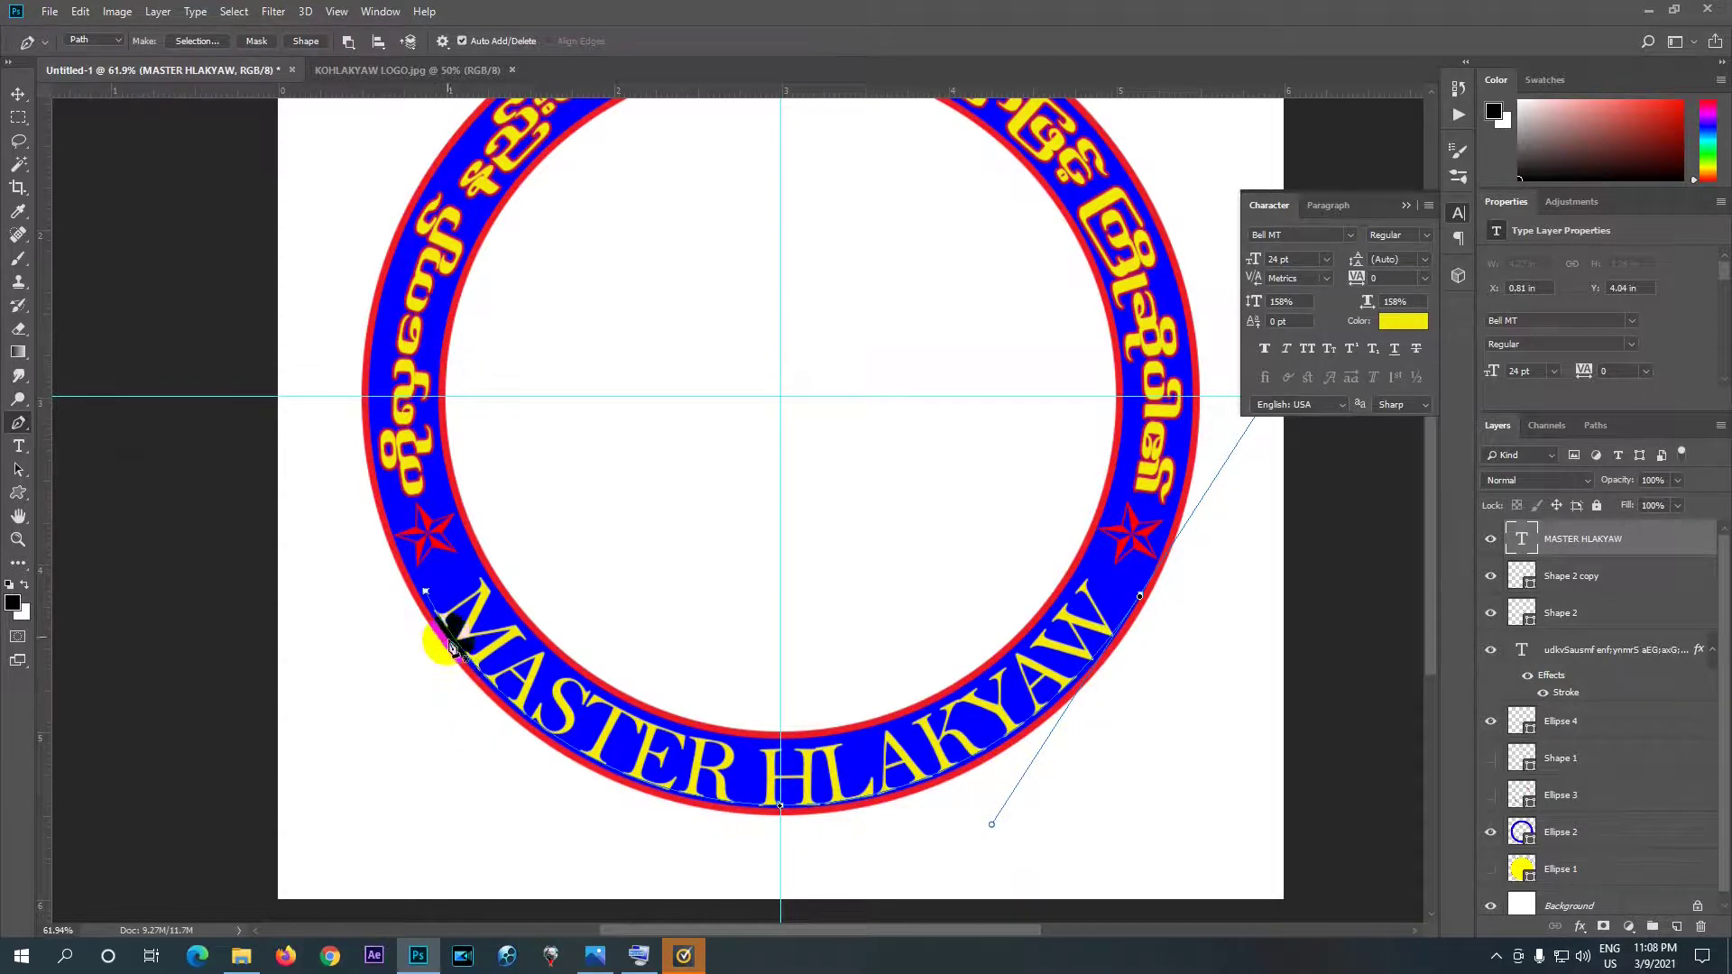
click(427, 596)
click(427, 595)
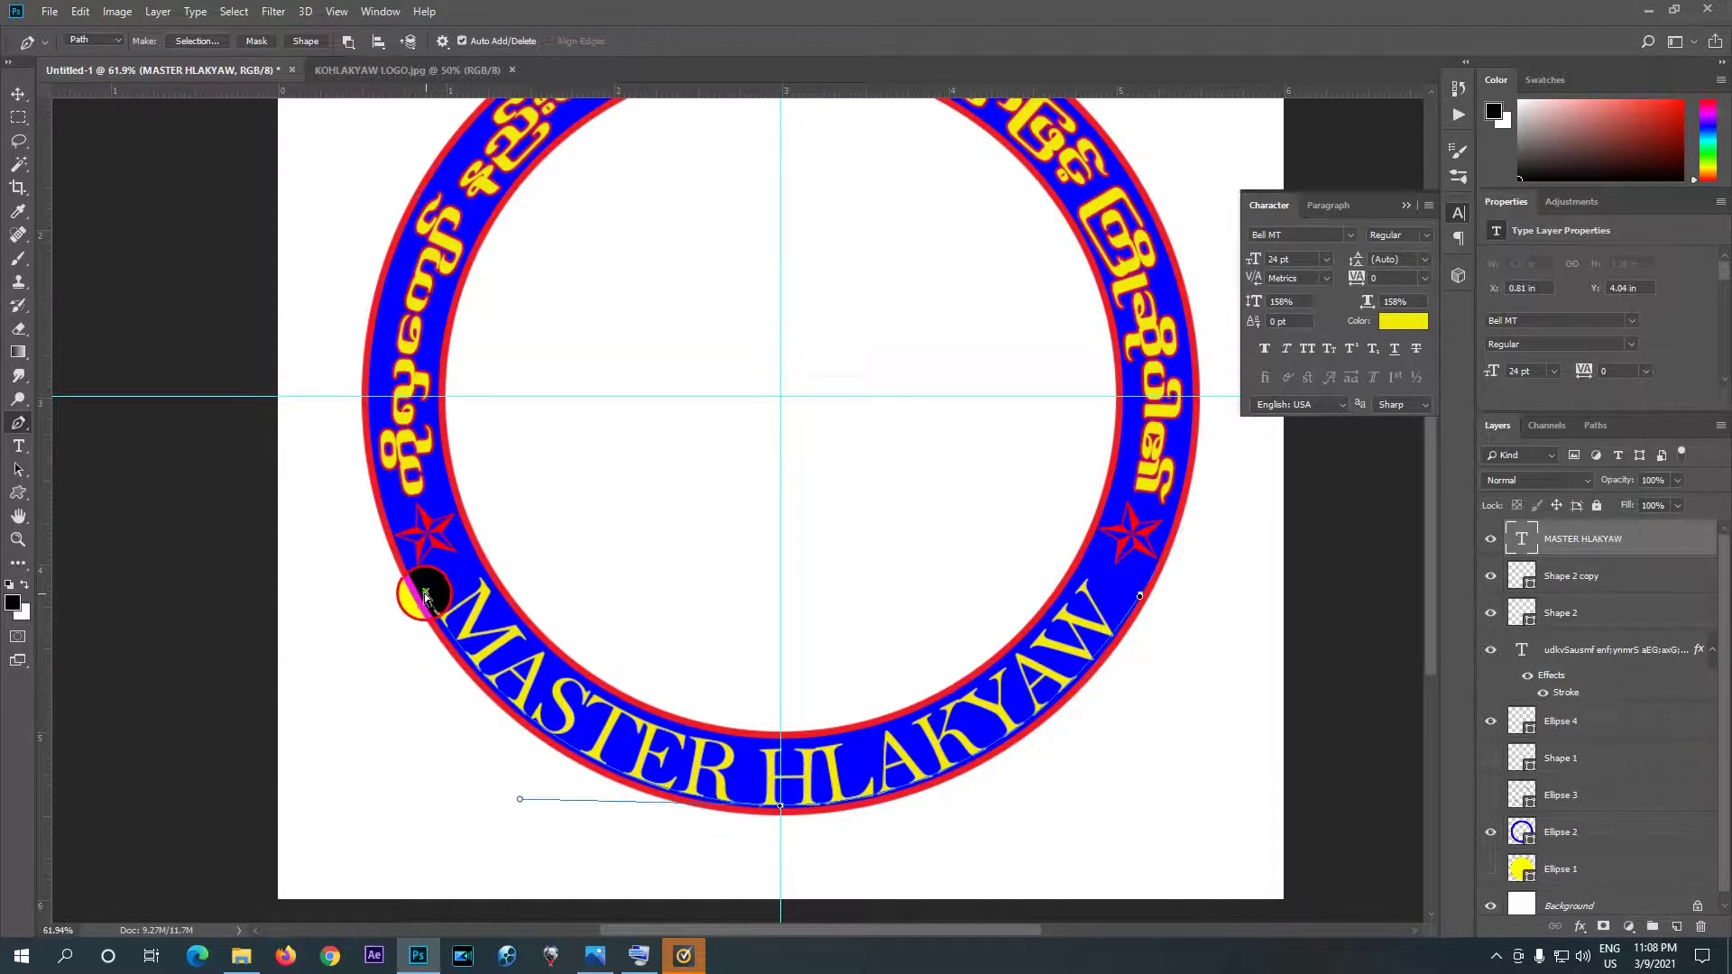
drag(425, 597, 420, 593)
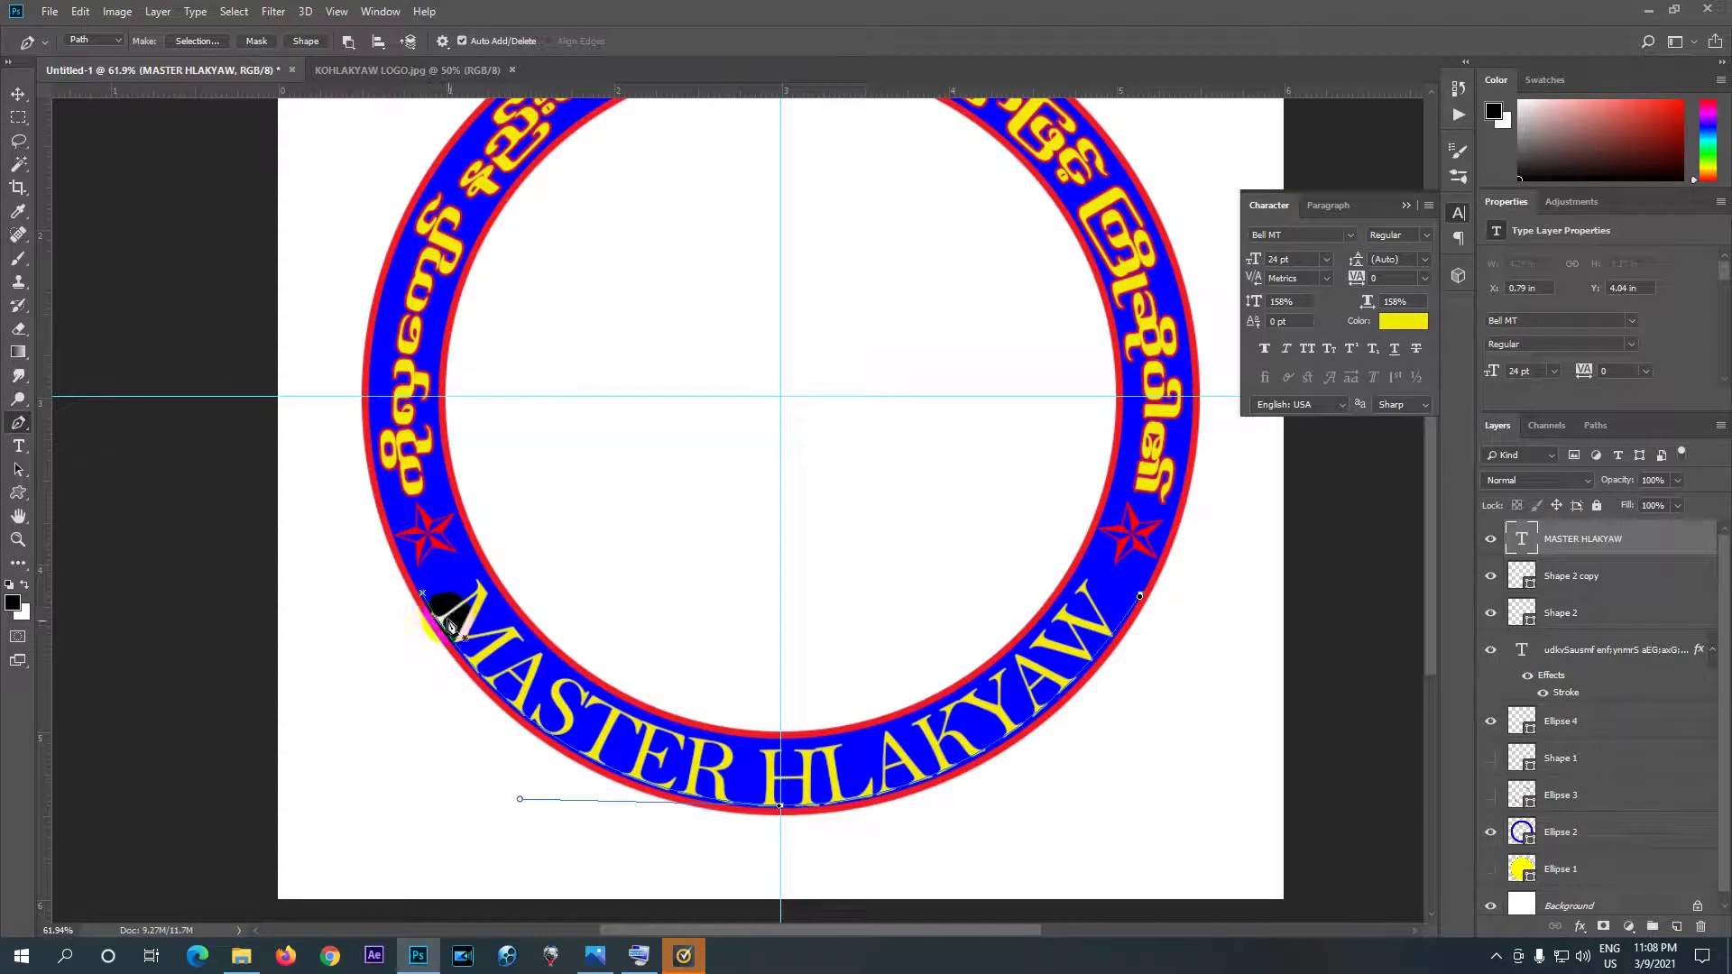
click(783, 803)
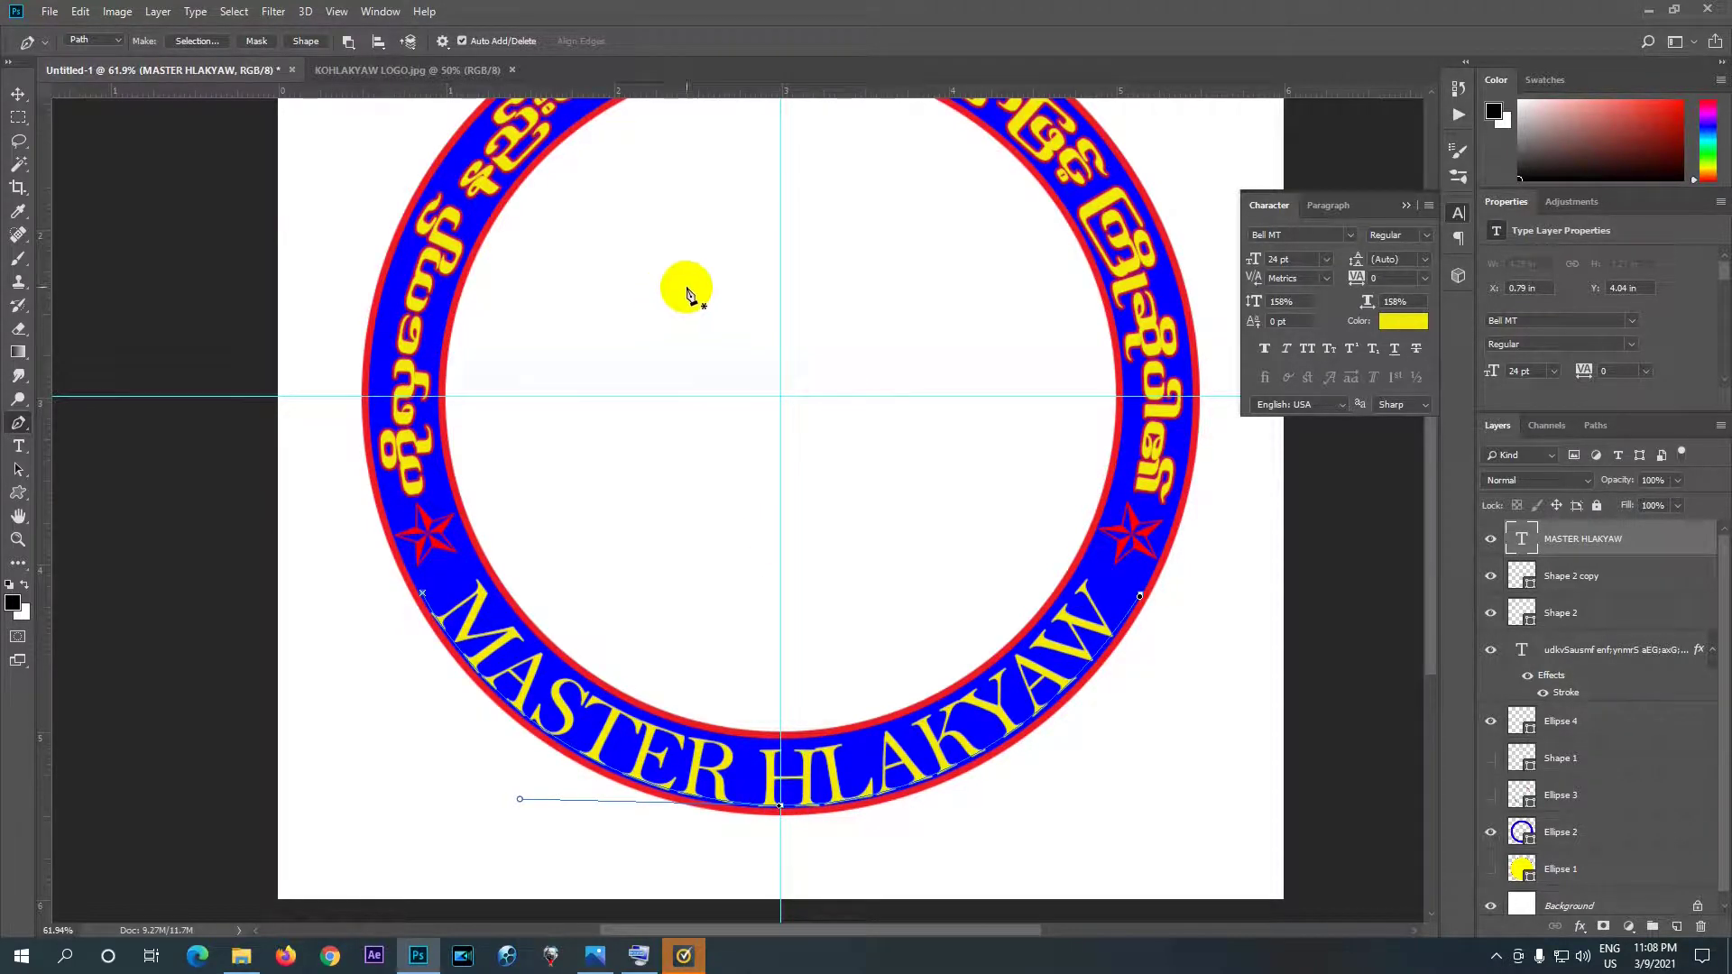
click(18, 98)
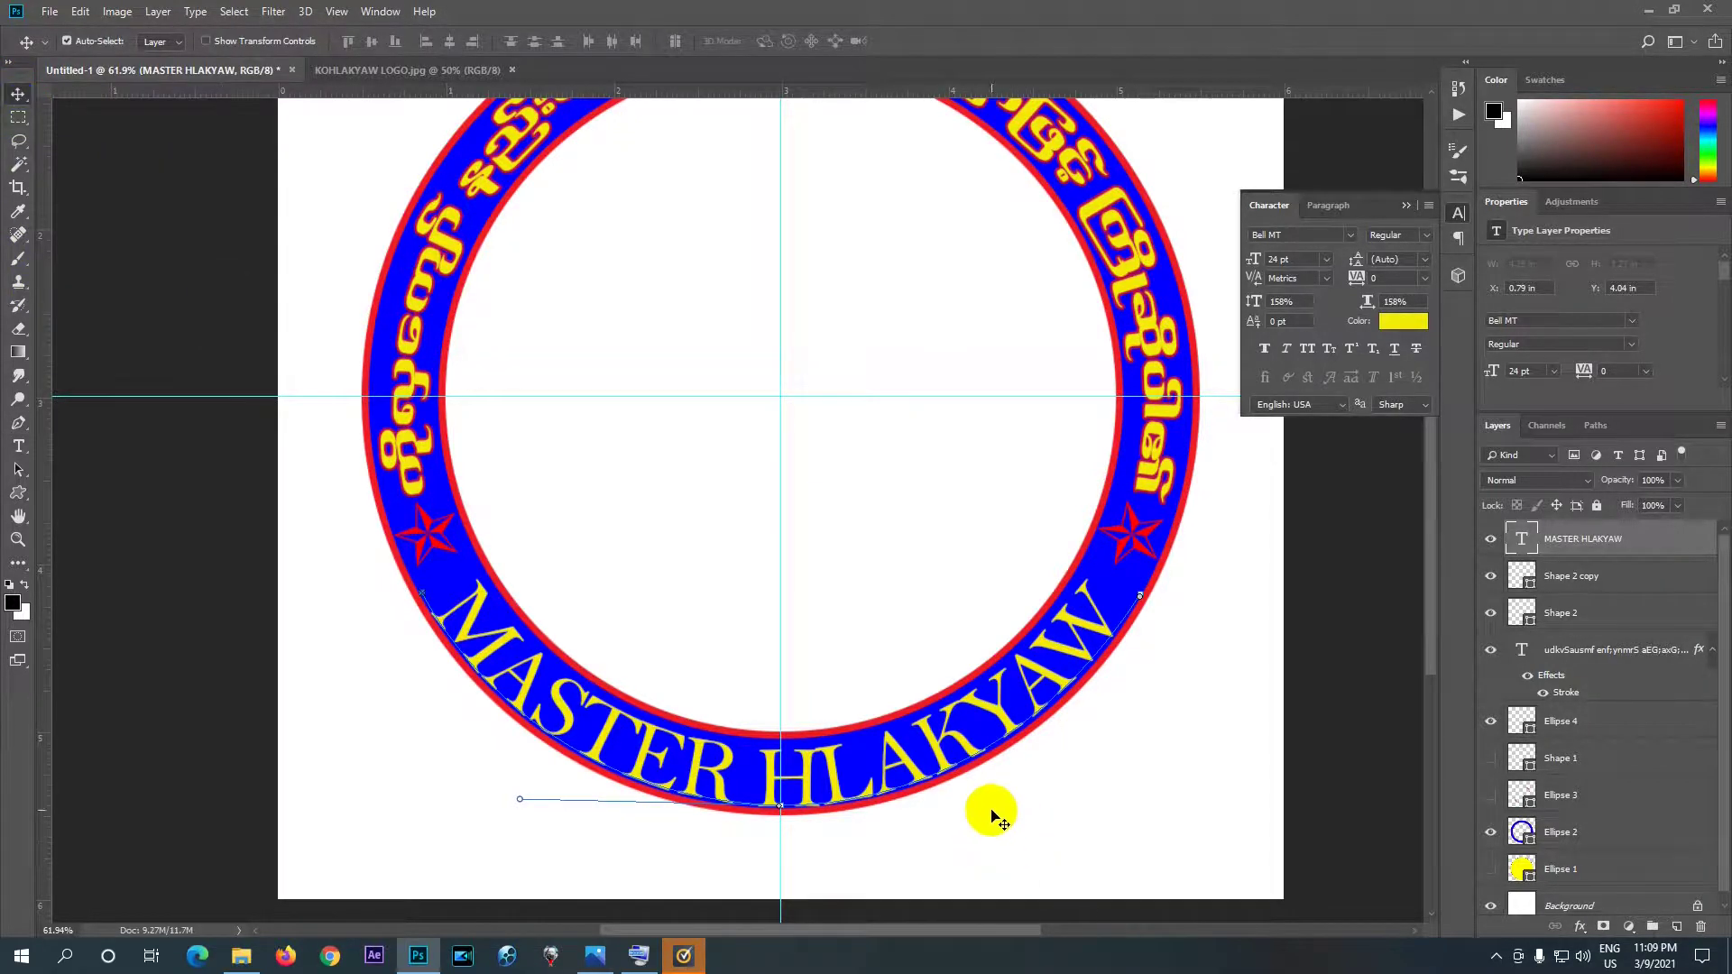
- Reselect the MASTER HLAKYAW layer, dismiss the path transform error, and toggle text layer visibility
click(1584, 570)
click(1575, 535)
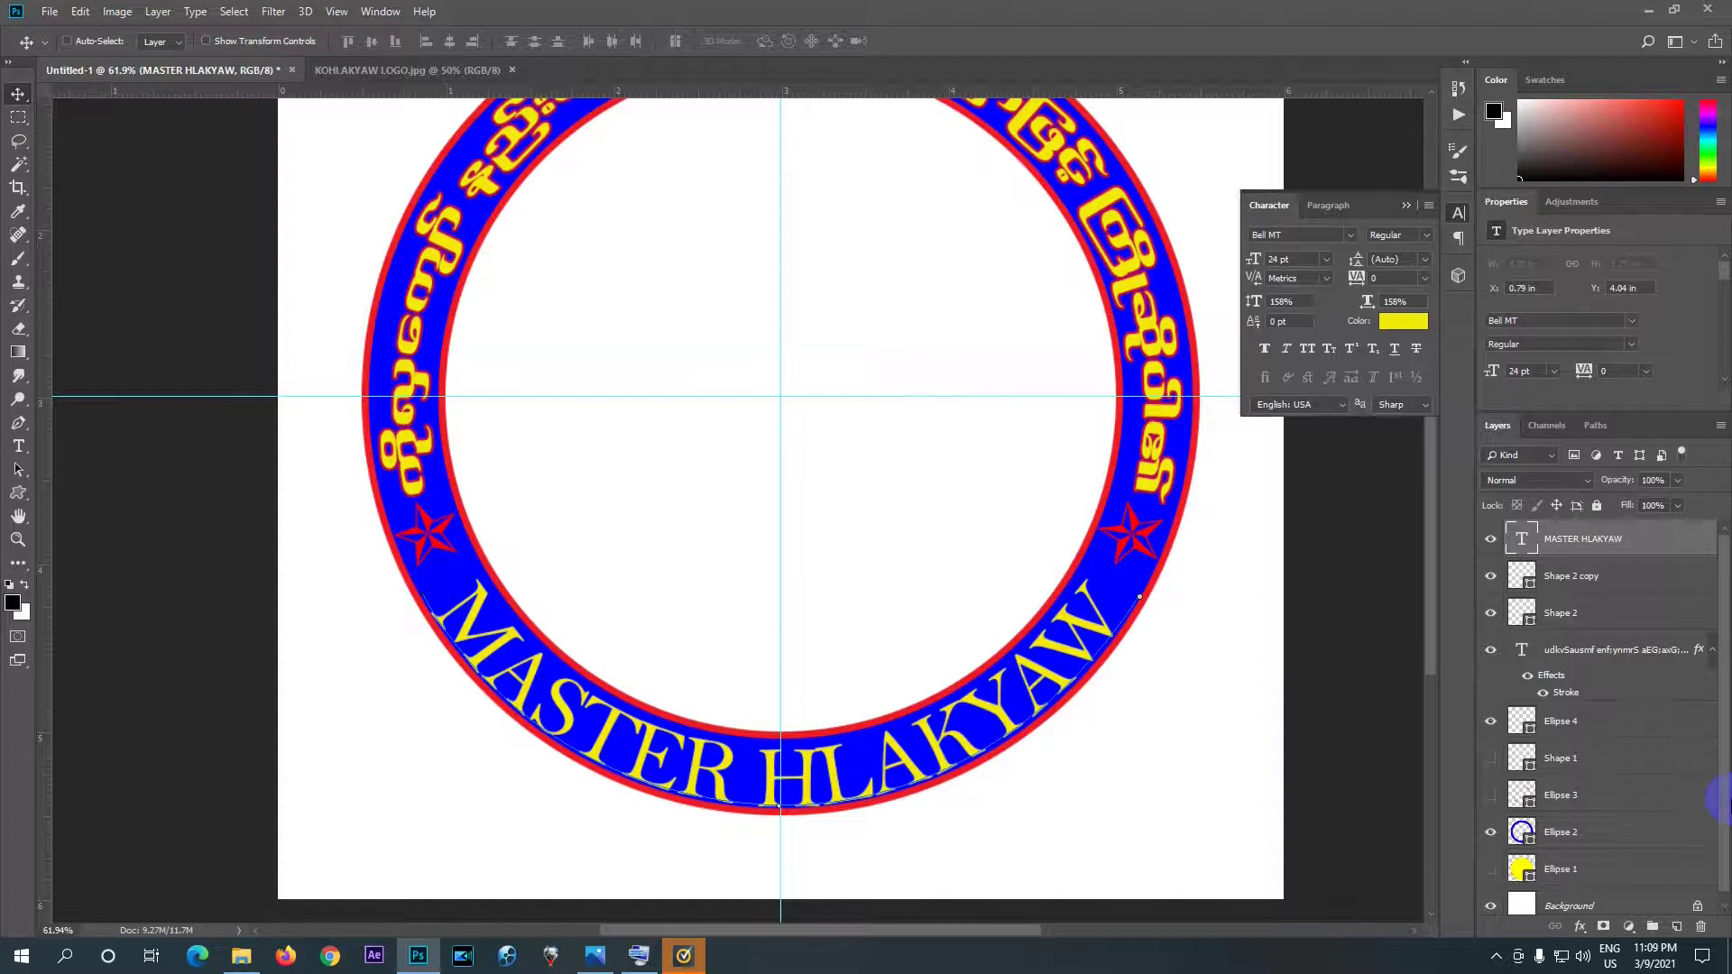
key(ctrl+t)
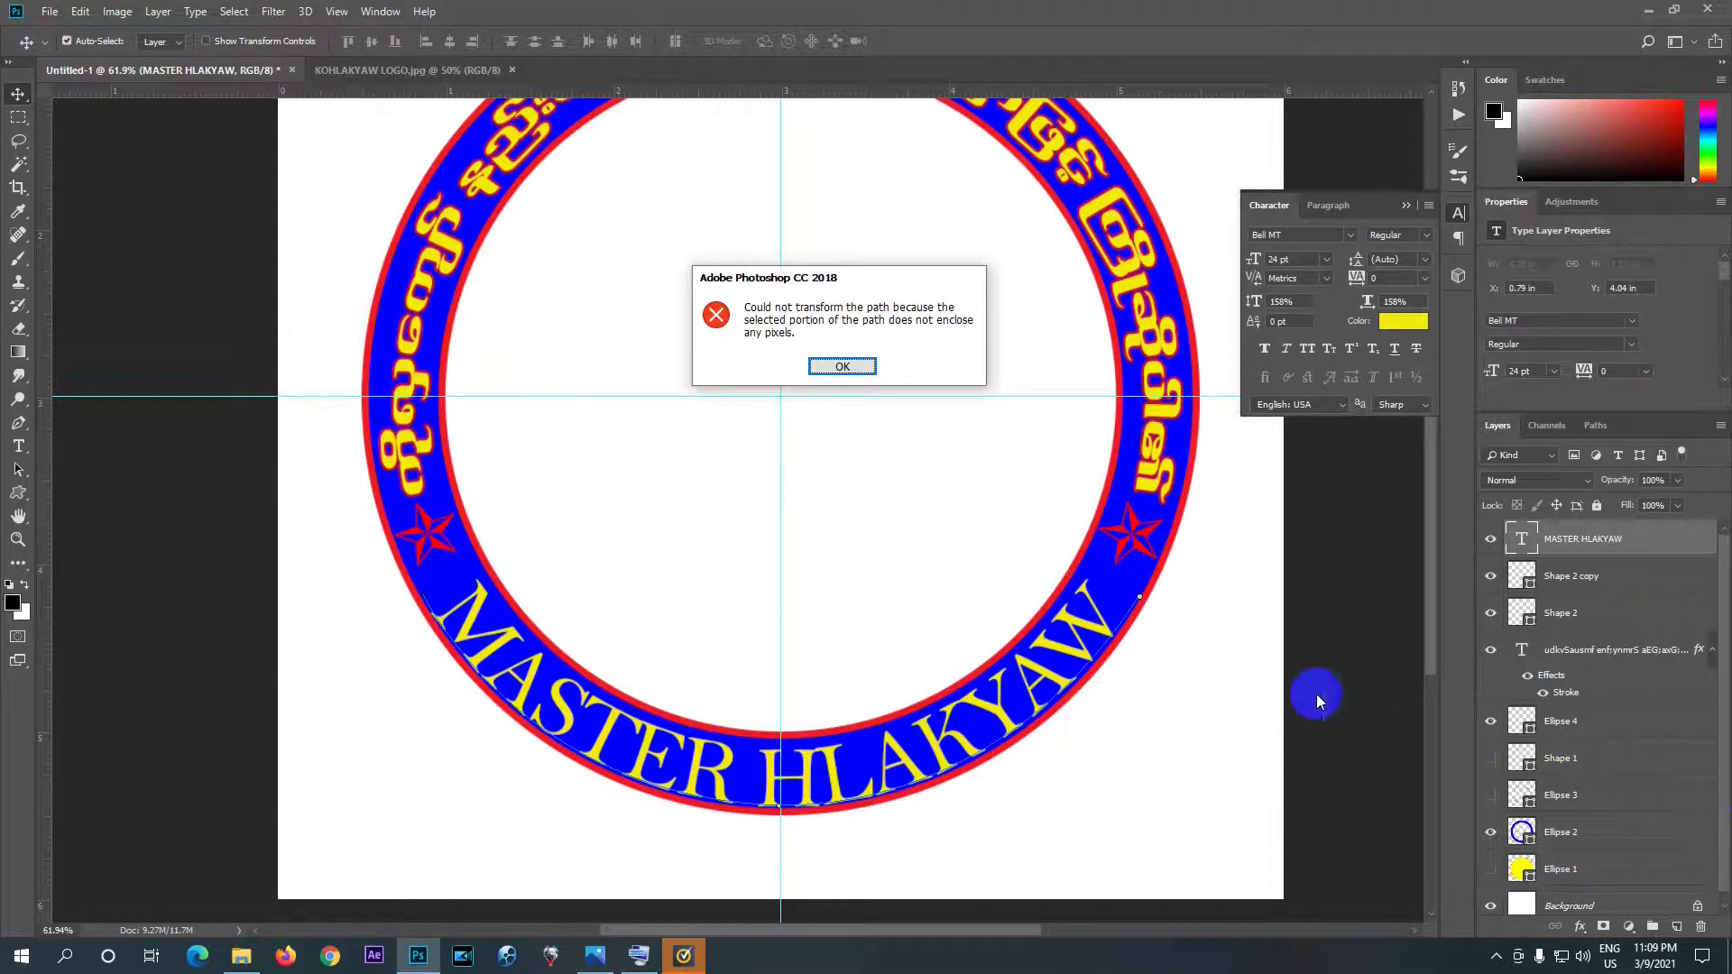
click(838, 367)
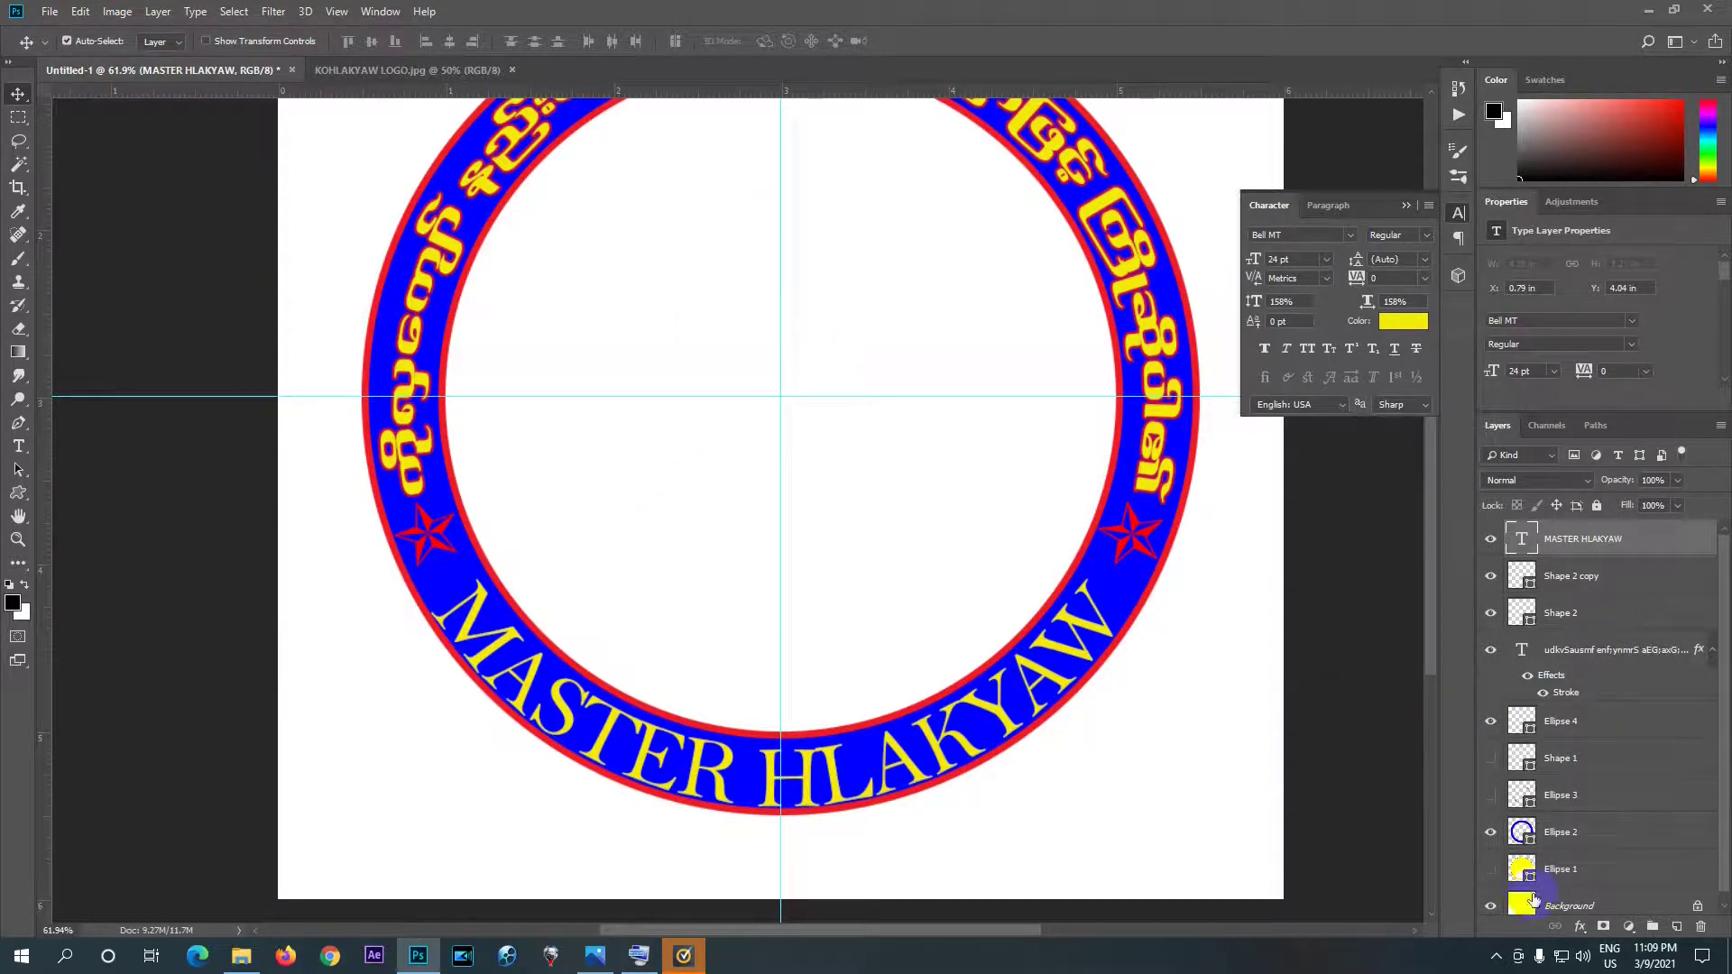
click(1493, 654)
click(1493, 654)
click(1491, 540)
click(1491, 540)
- Nudge the MASTER HLAKYAW text up two steps with Free Transform and commit
click(1595, 540)
key(ctrl+t)
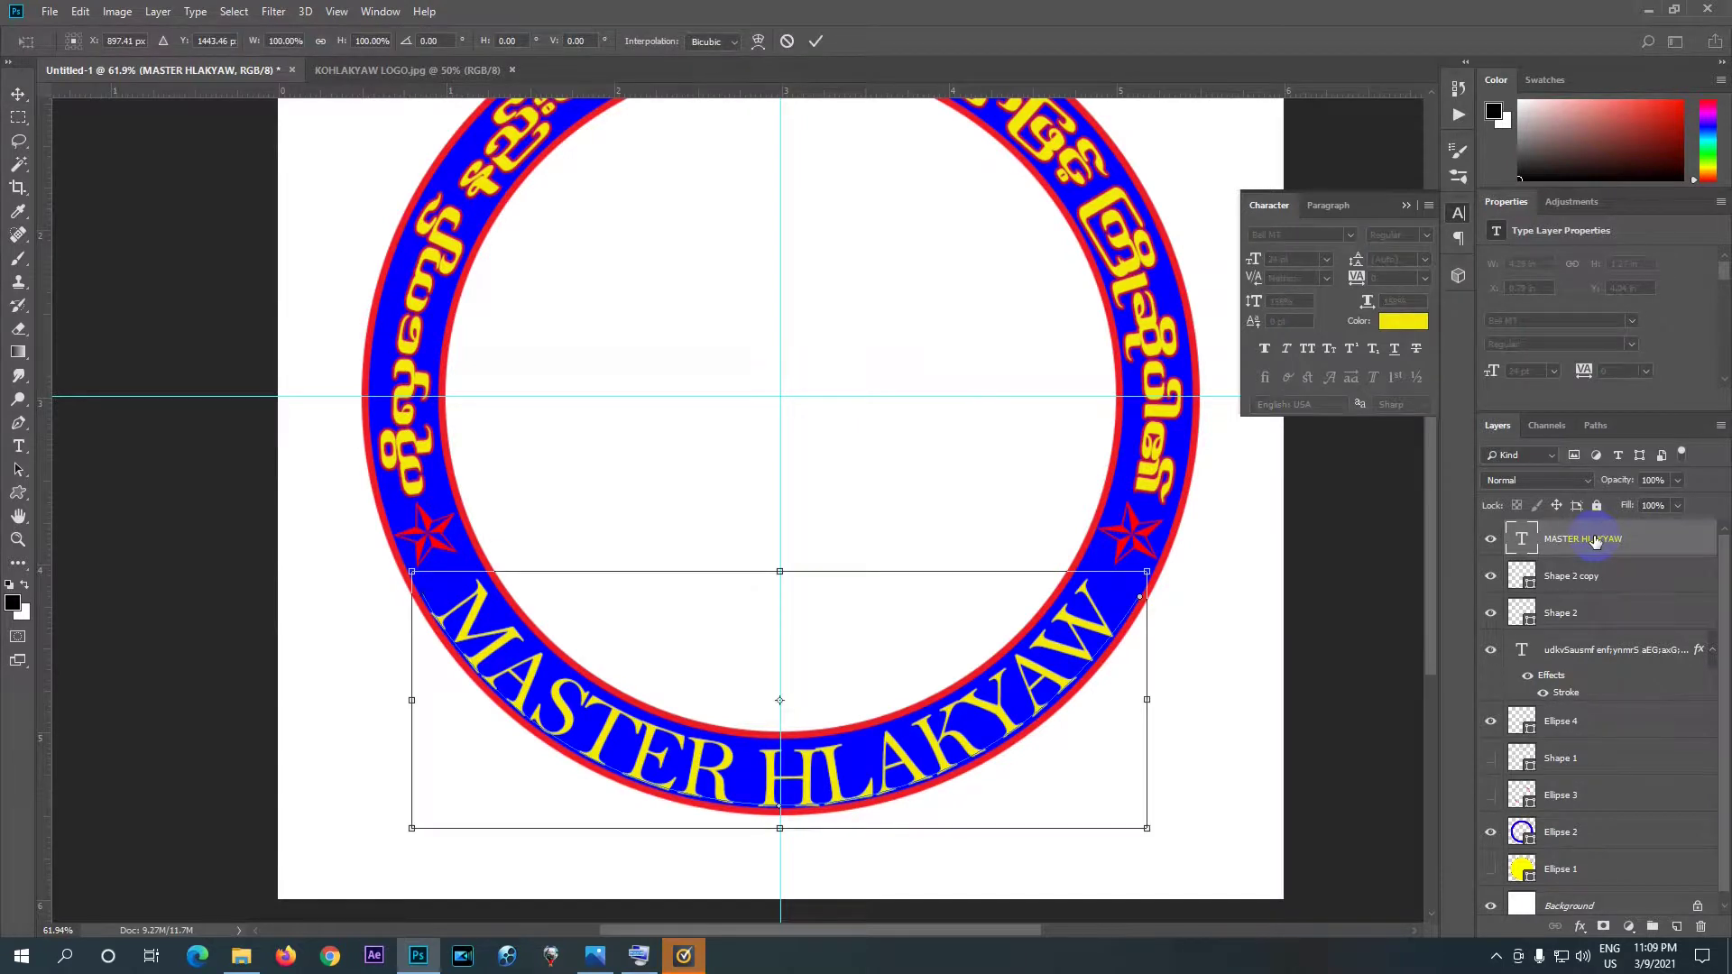
key(Up)
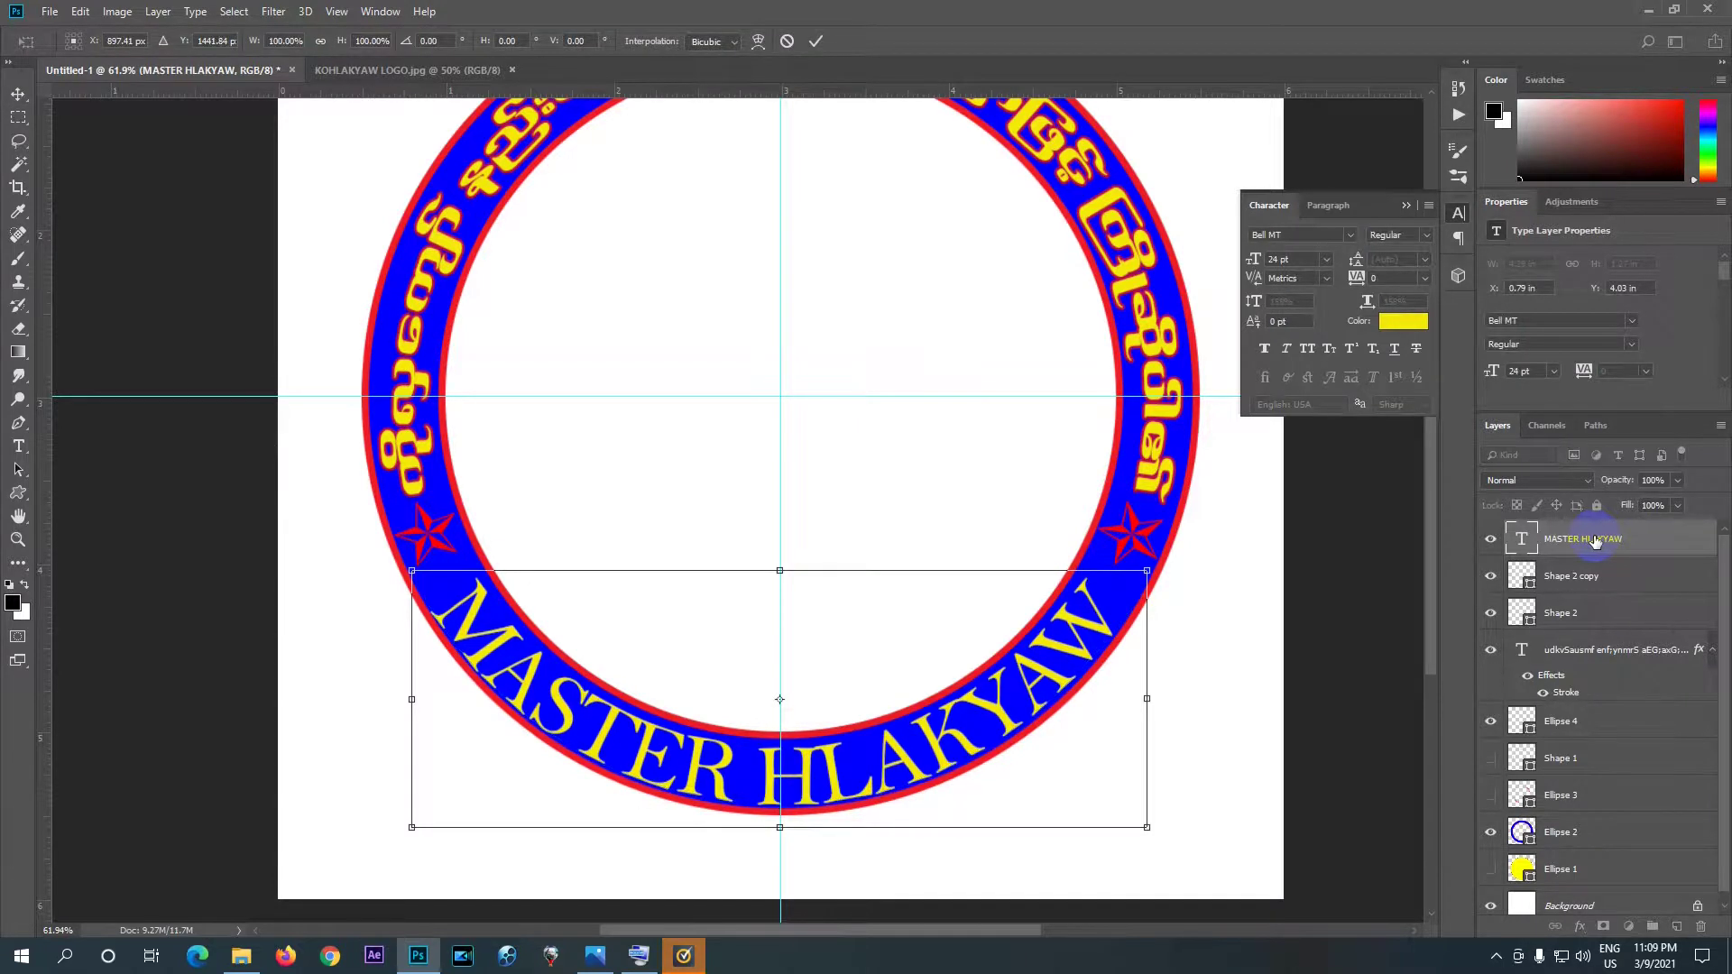
key(Up)
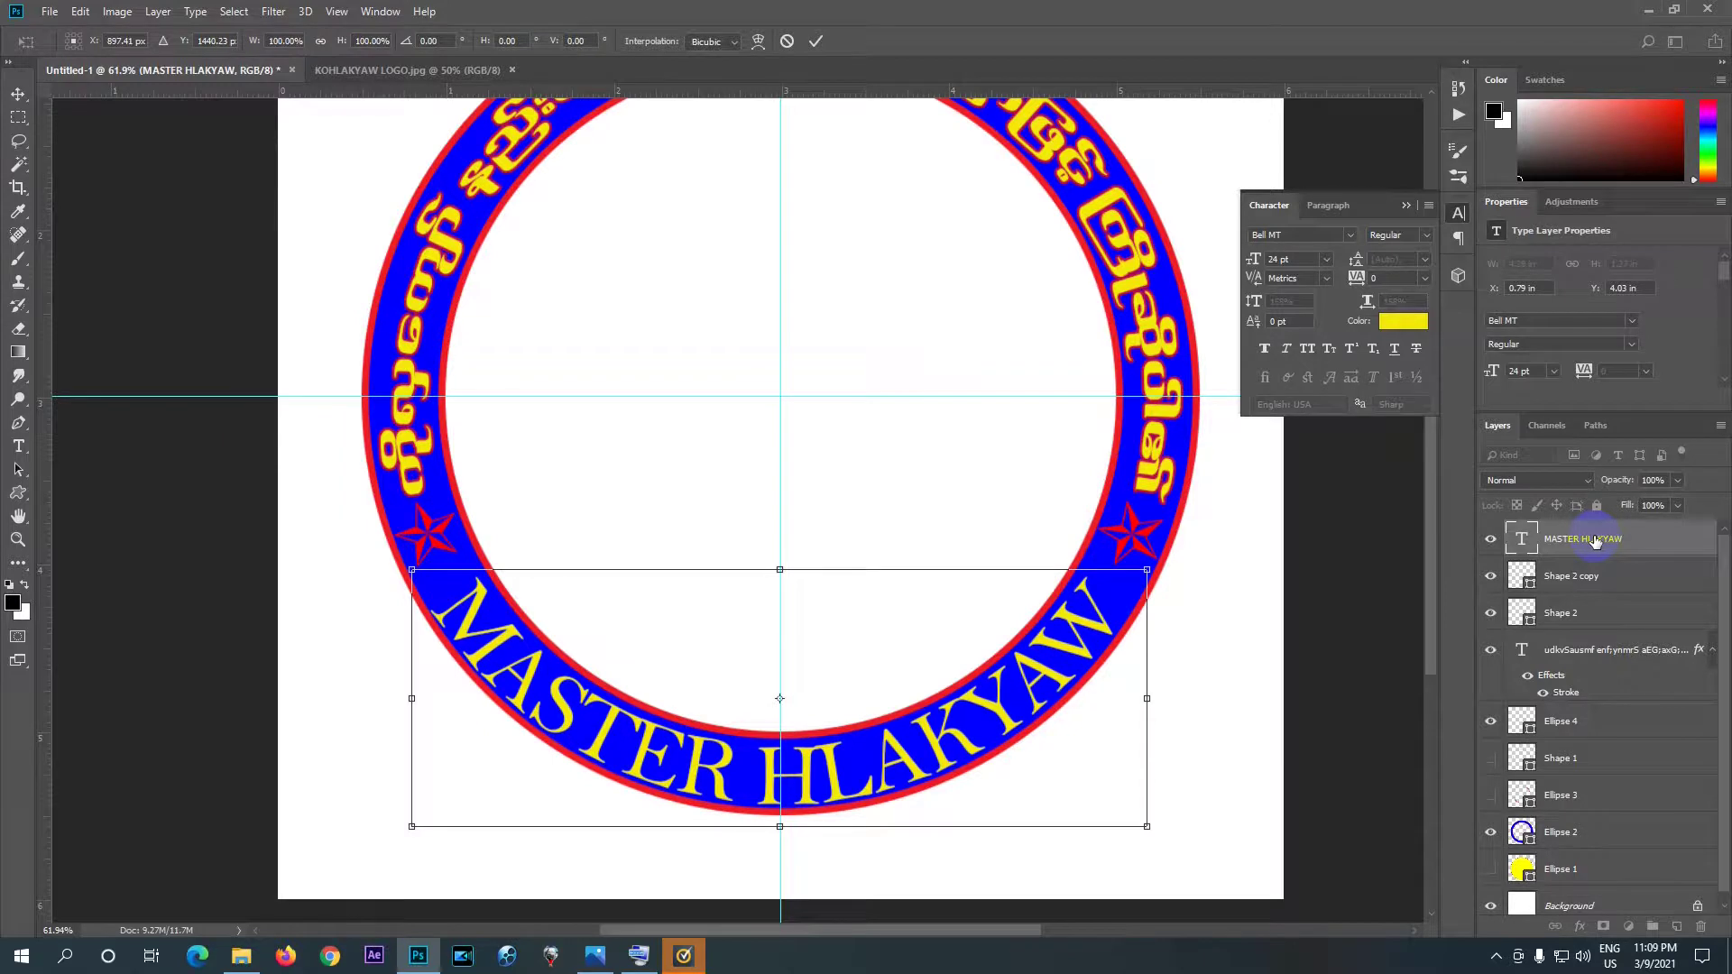
key(Return)
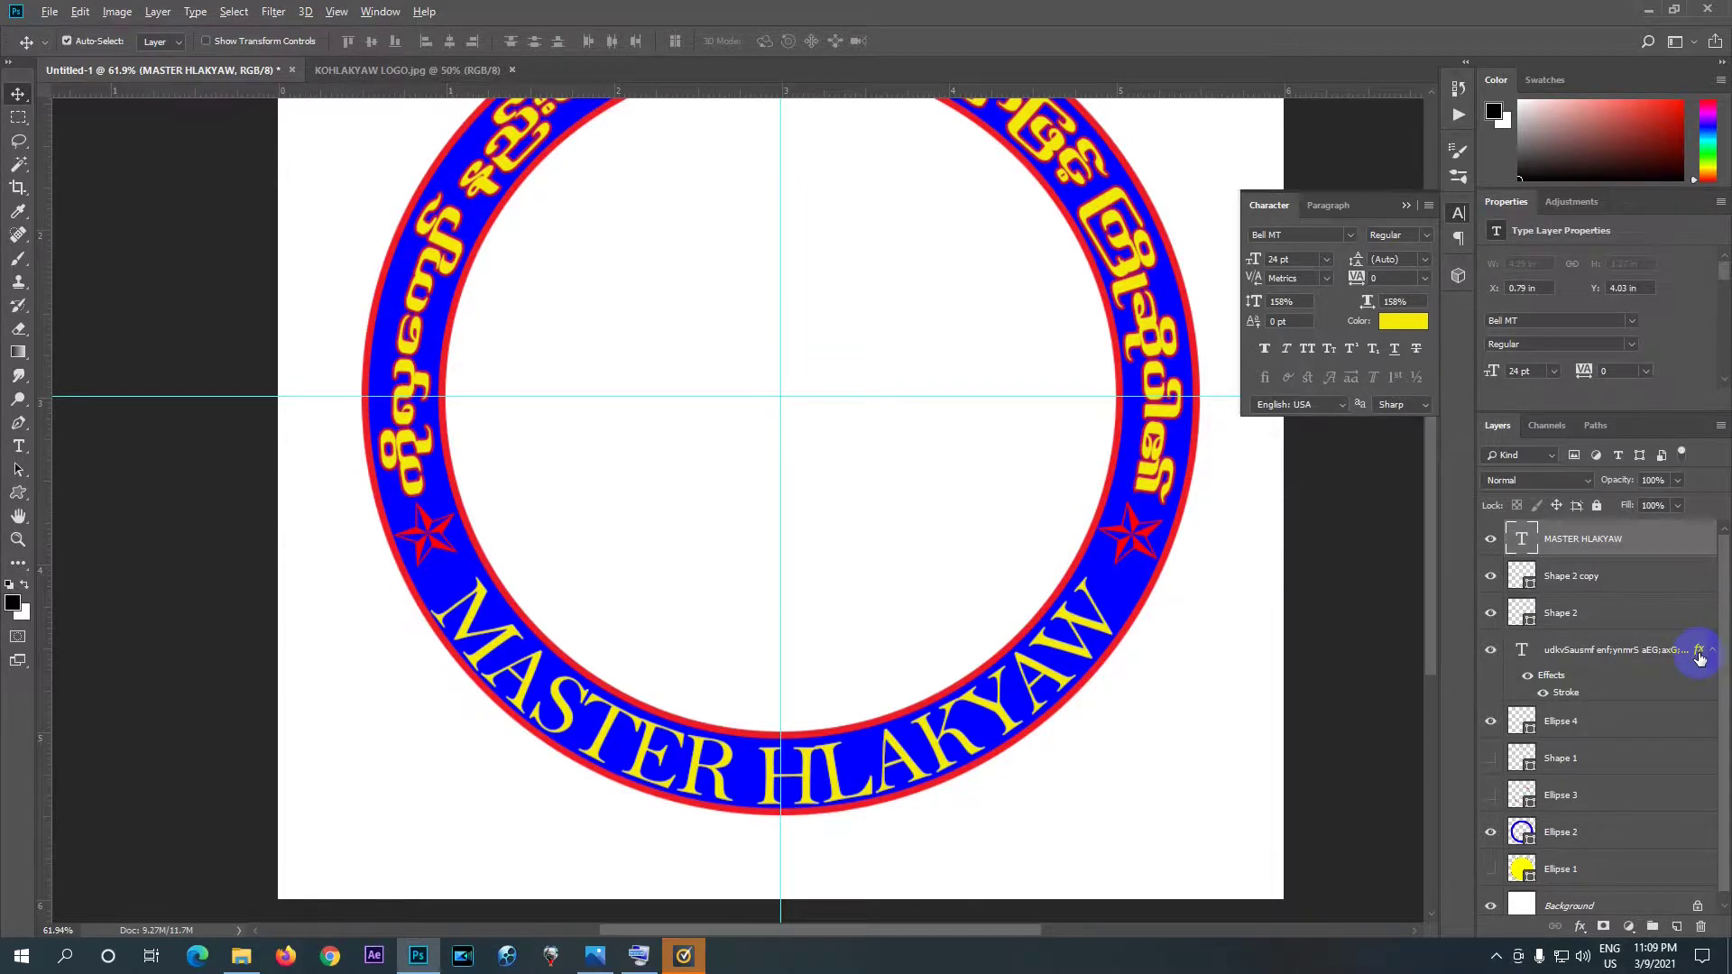
- Copy the Burmese text's stroke effect onto the MASTER HLAKYAW text and the star layers
drag(1700, 657, 1695, 603)
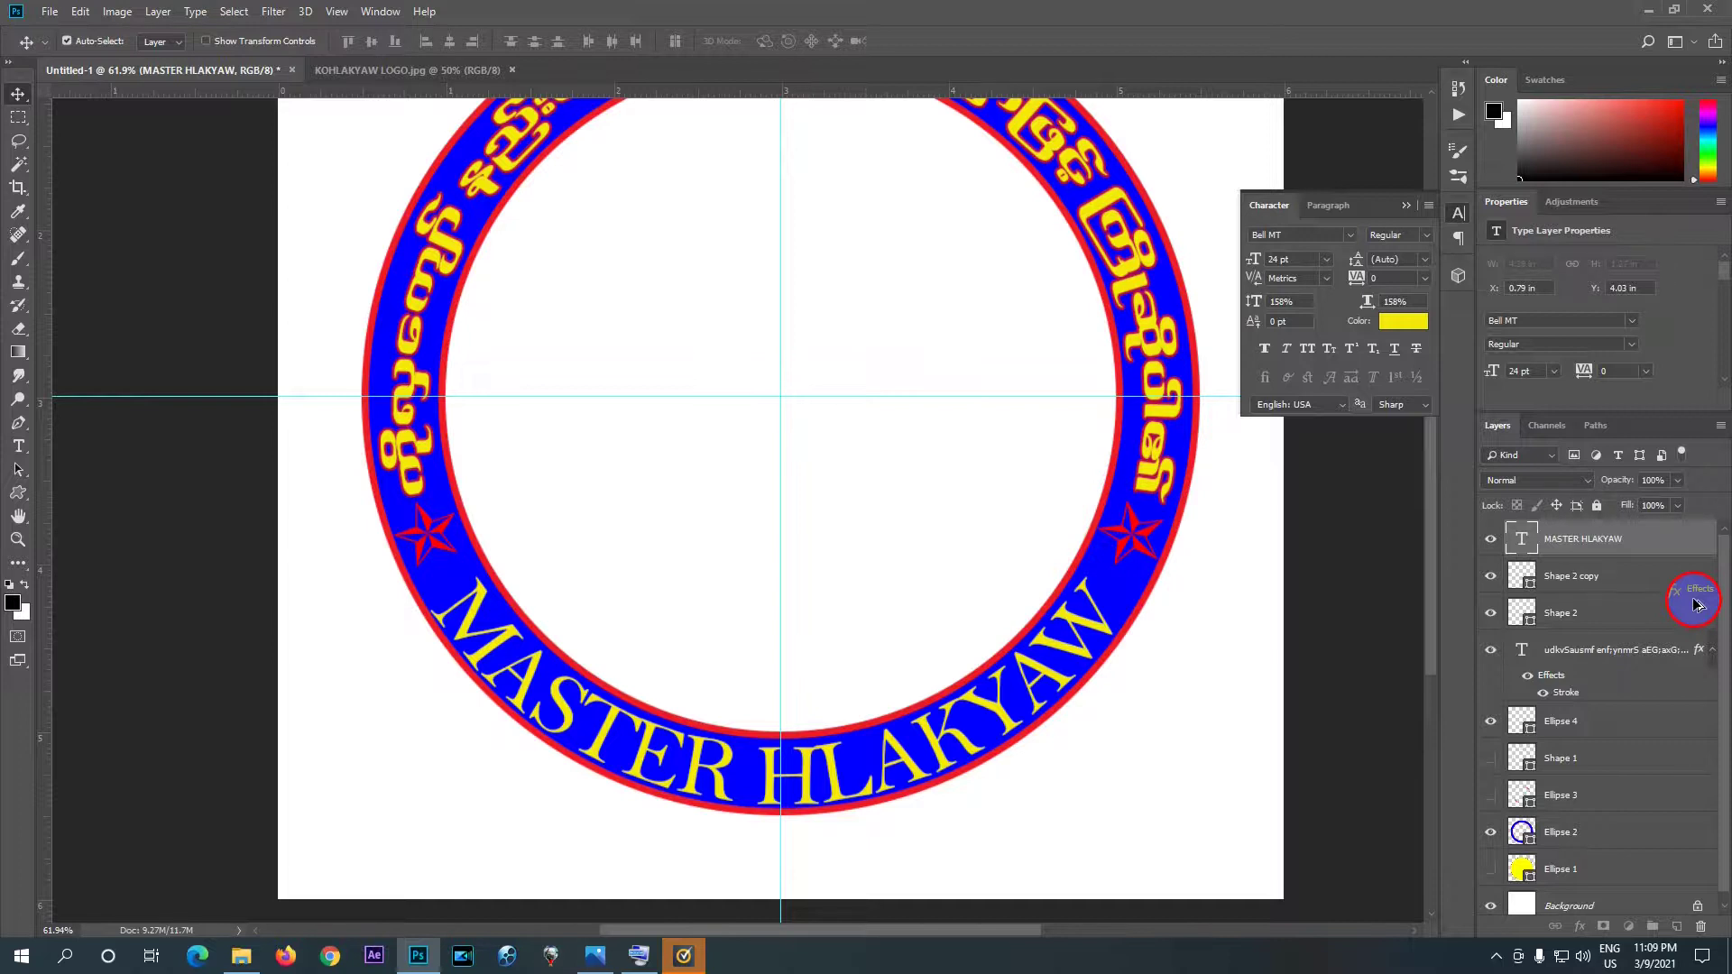
drag(1695, 602, 1684, 548)
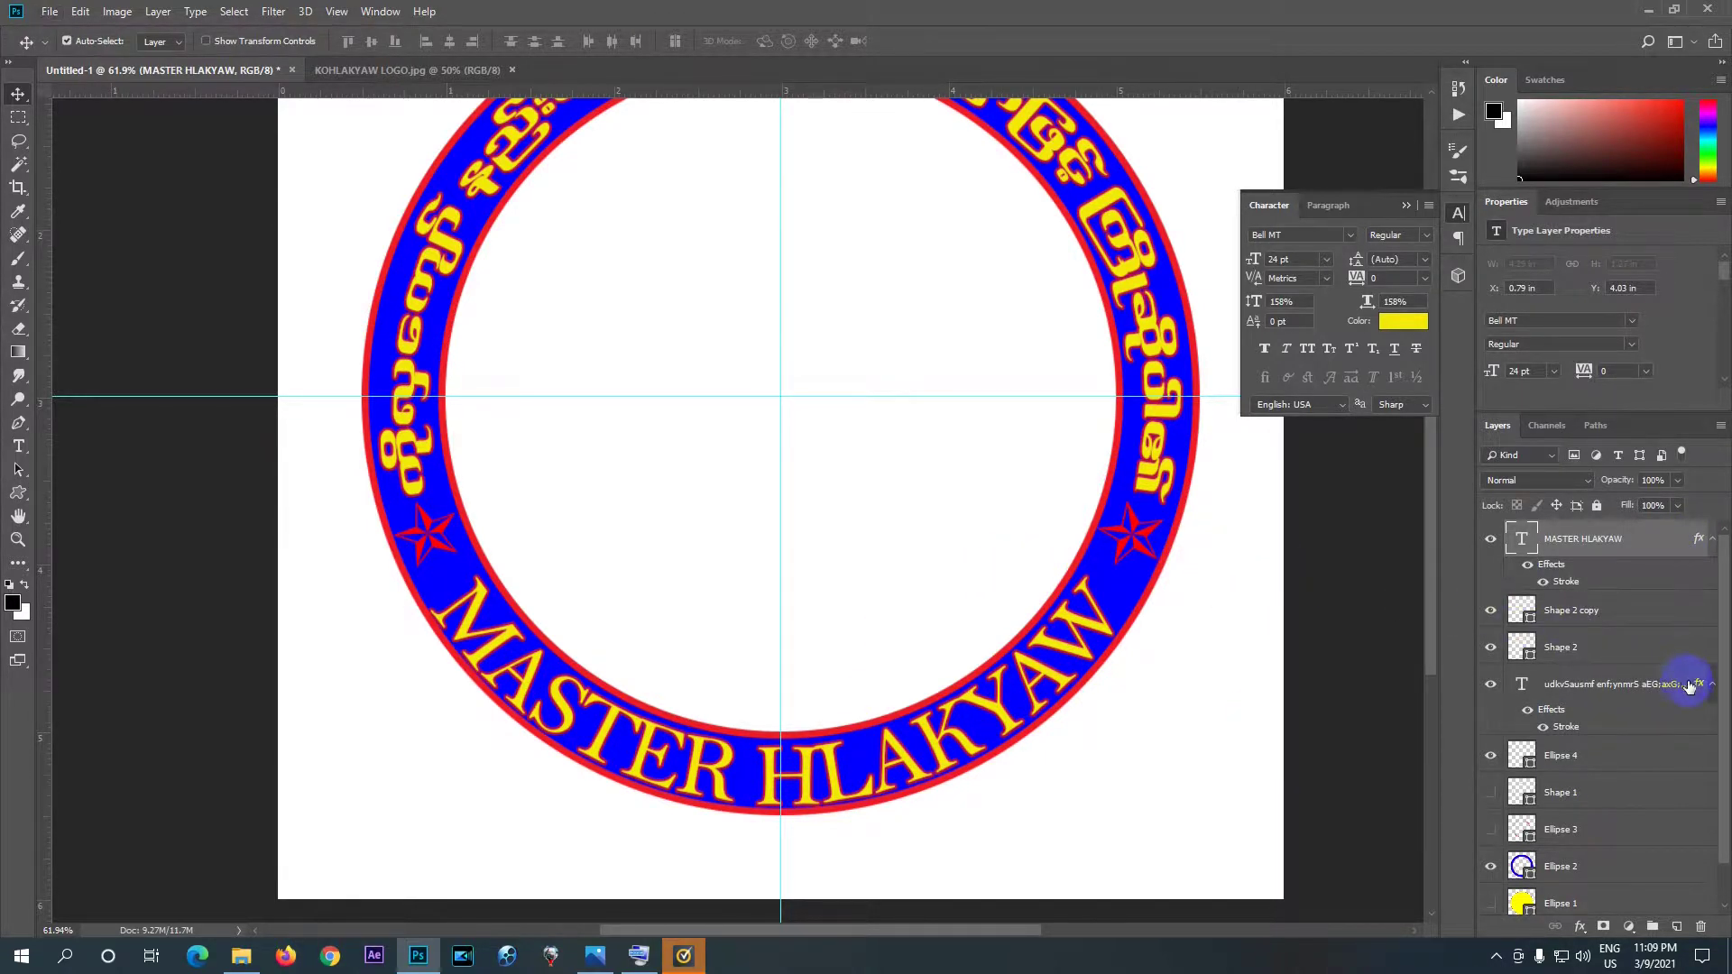
mouse_move(1699, 687)
mouse_down()
mouse_move(1678, 599)
mouse_move(1683, 616)
mouse_up()
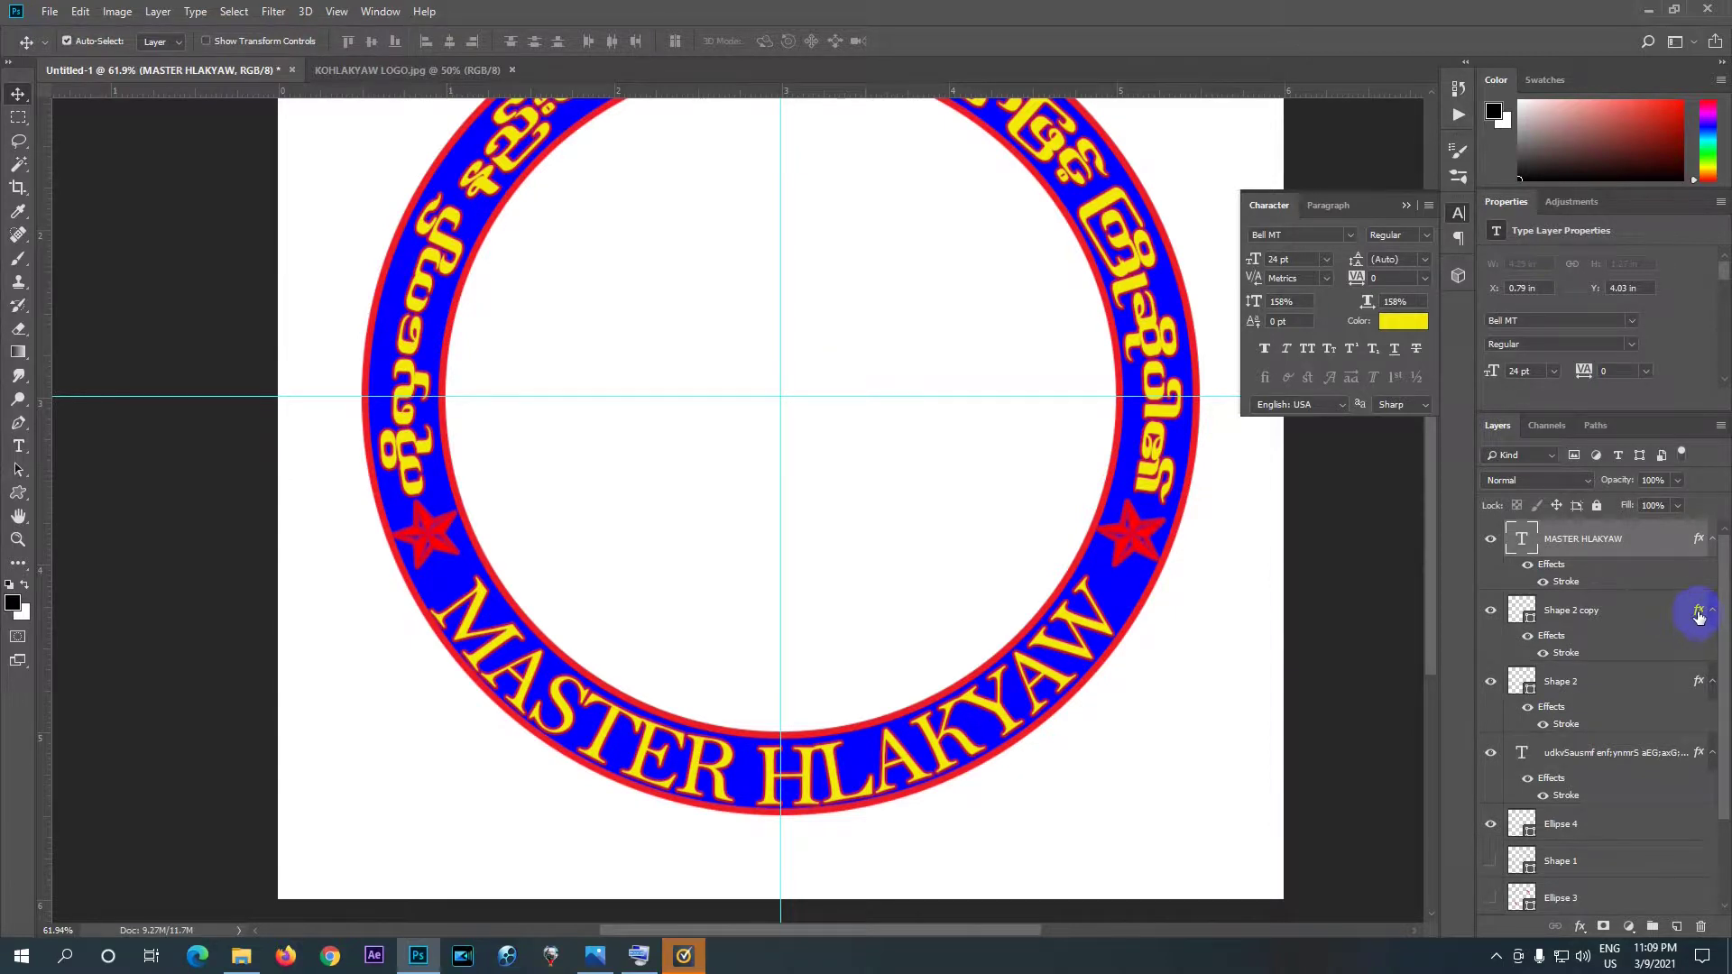
- Collapse the Character panel and target the Shape 2 copy layer's effects
click(1699, 613)
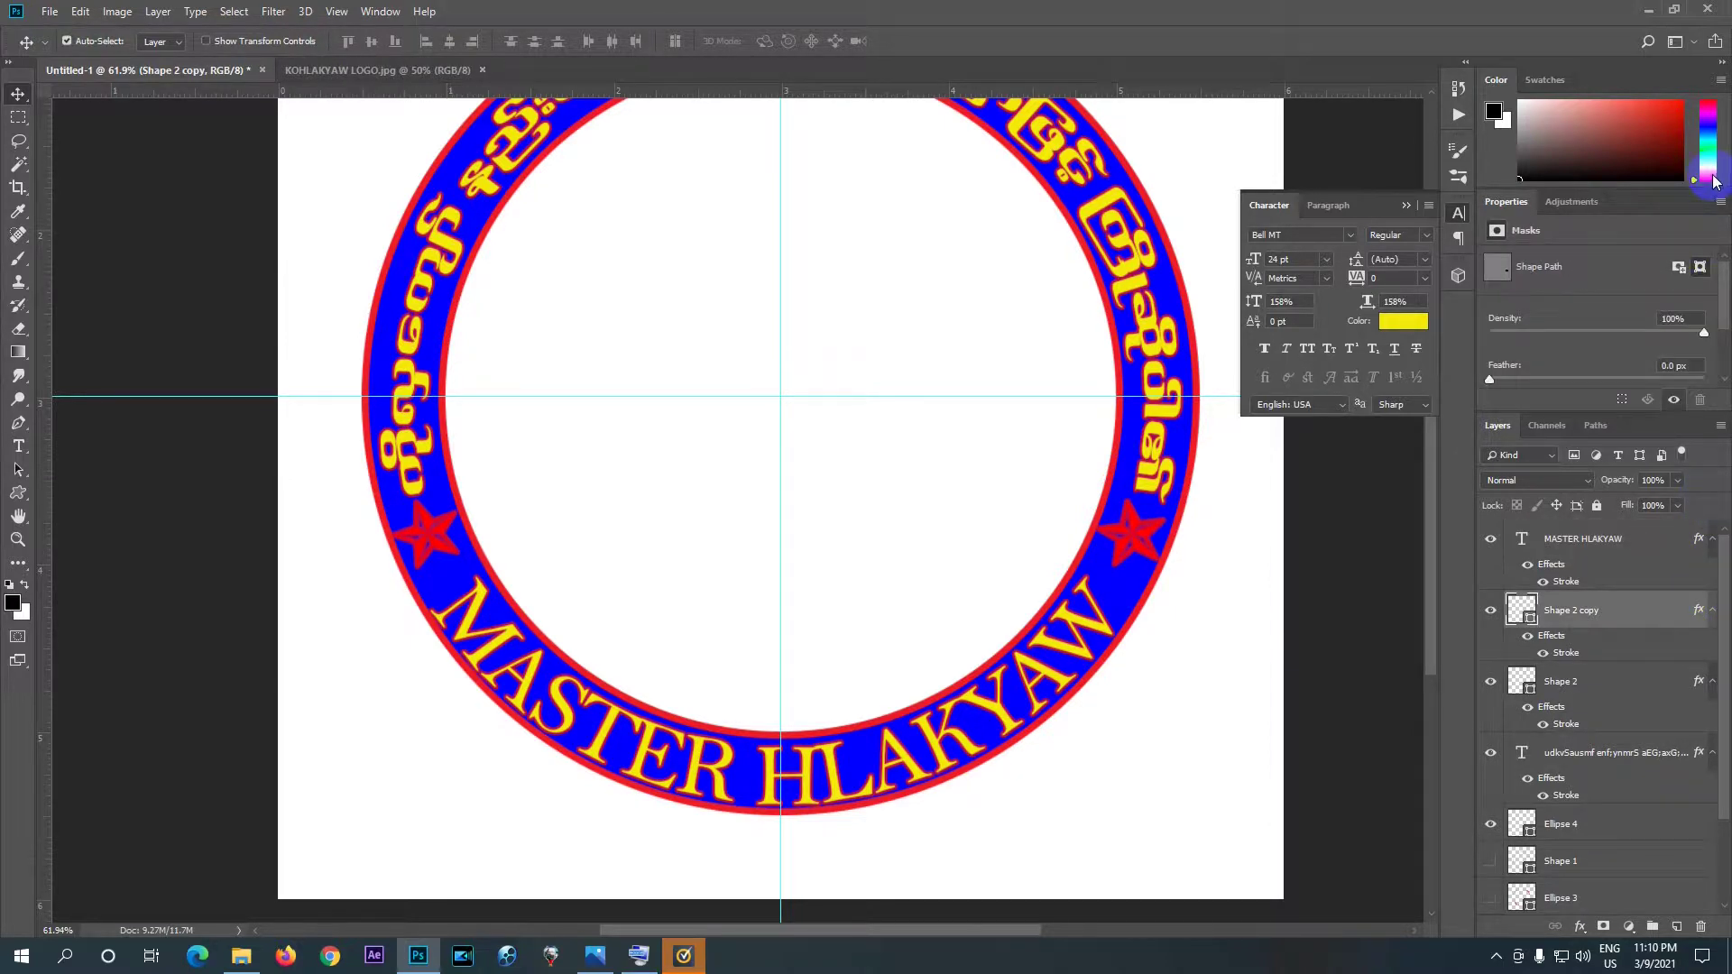
click(1407, 206)
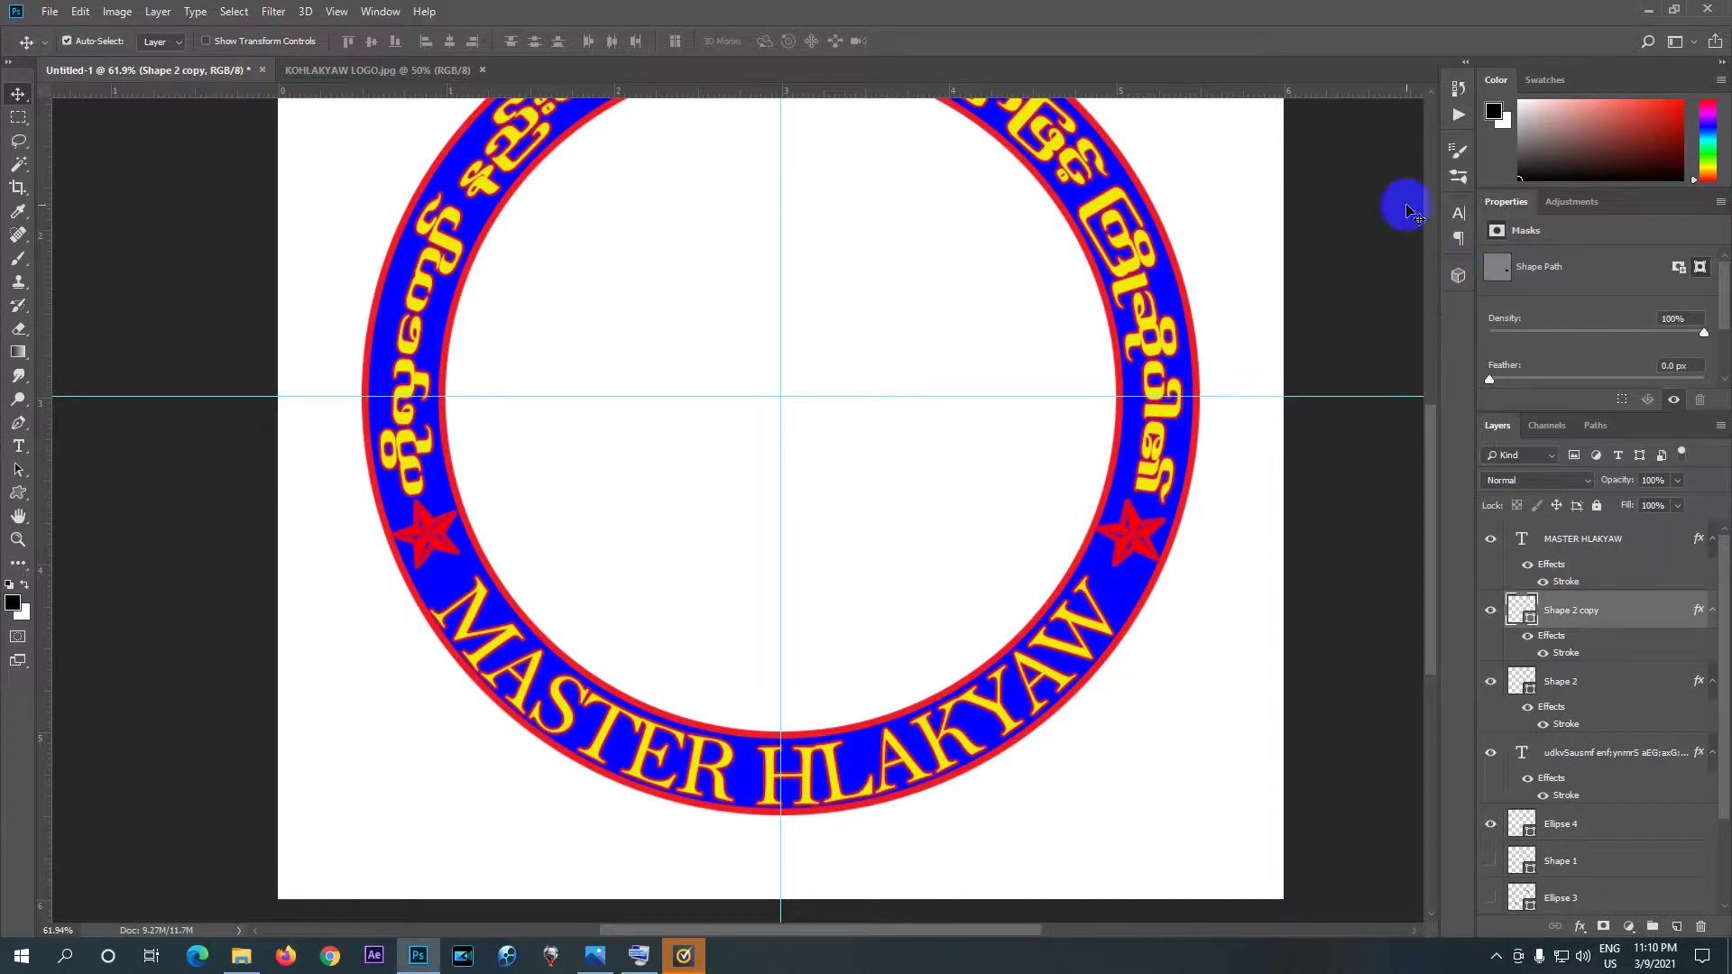
click(1517, 652)
click(1573, 613)
click(1549, 644)
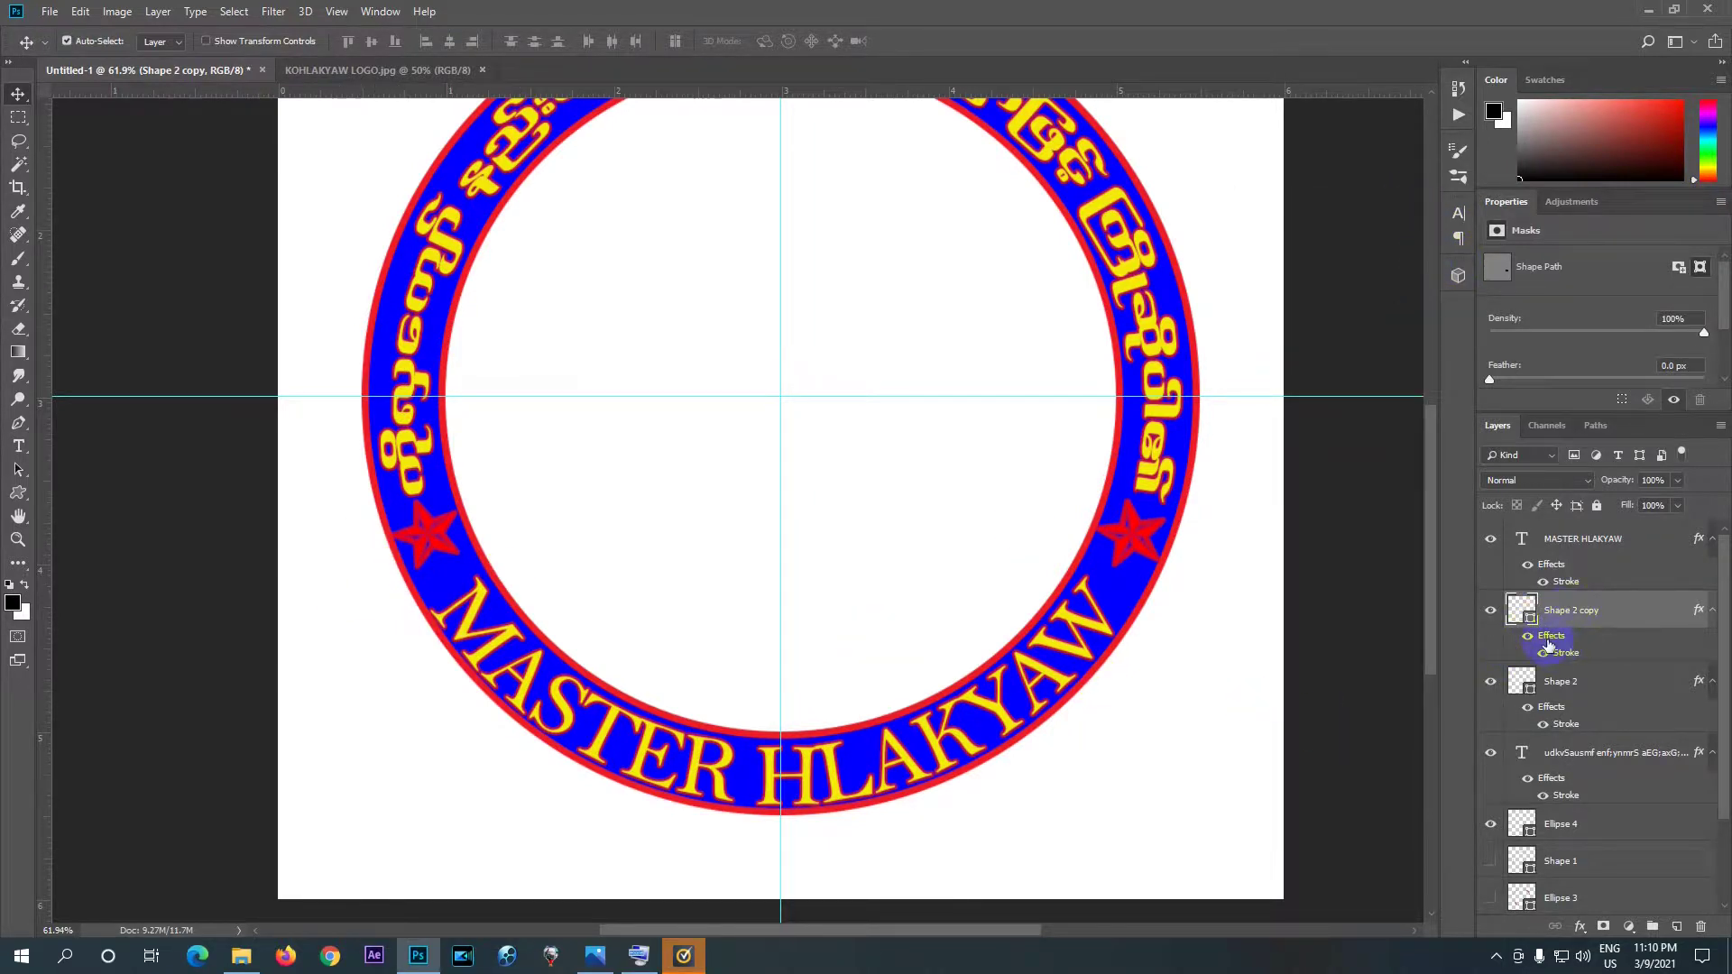
- Reduce the Shape 2 copy star's stroke size to 1 px
double_click(1549, 645)
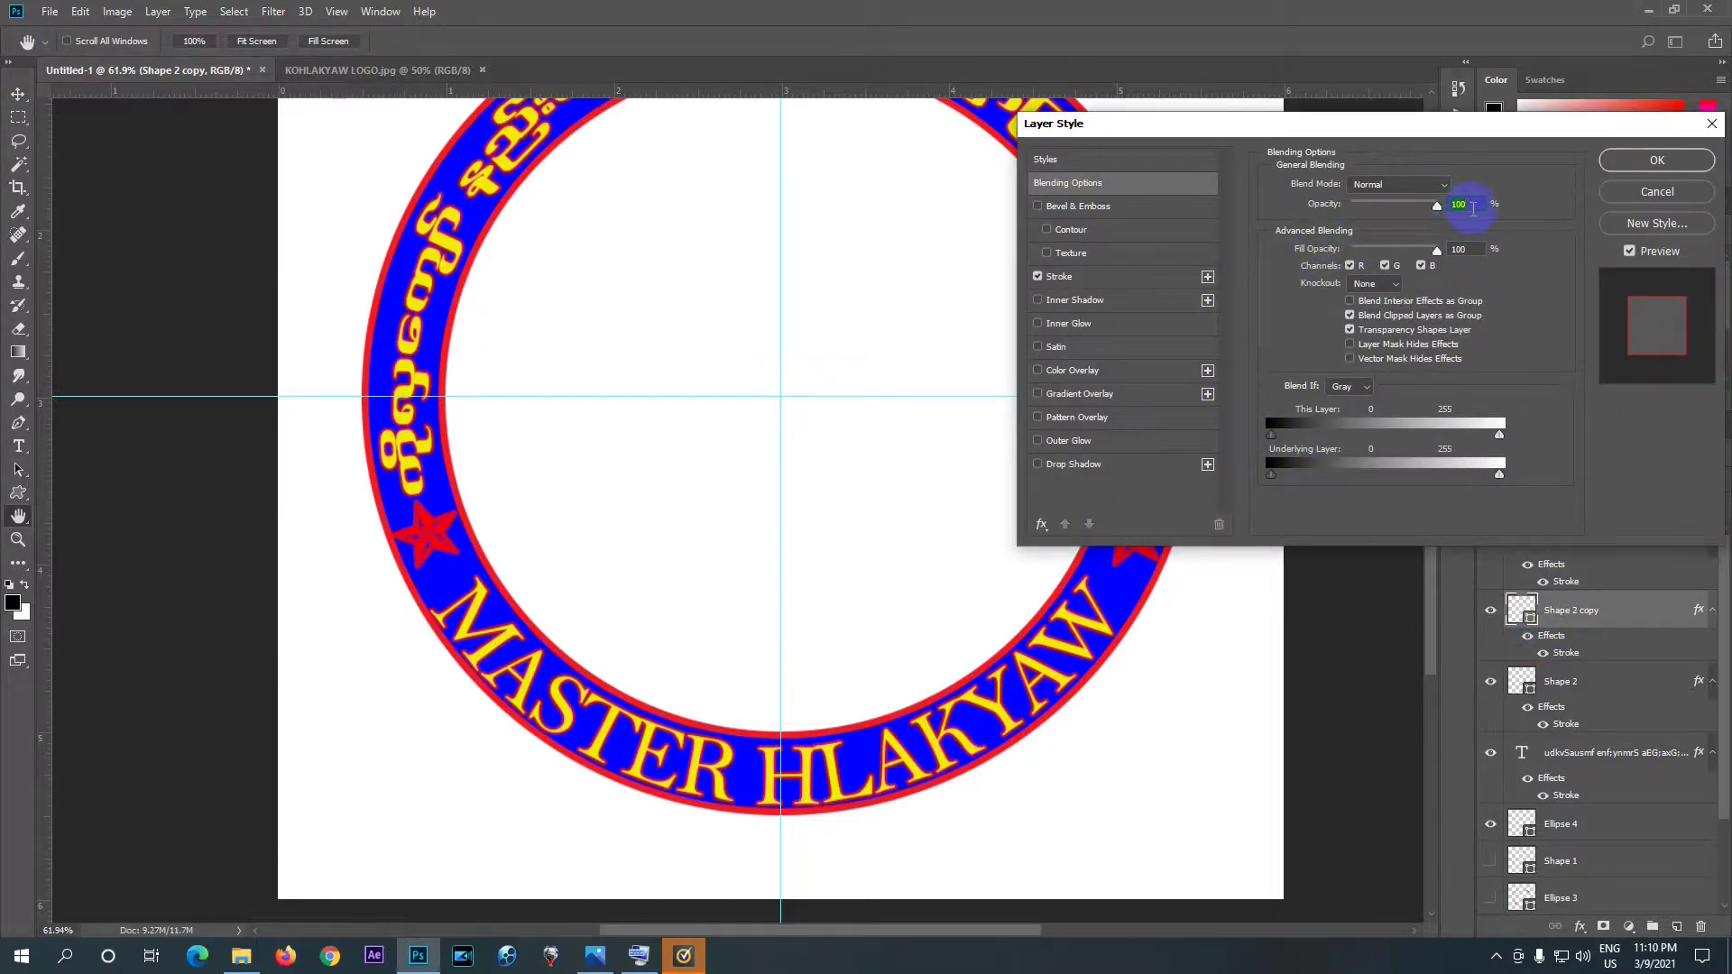
click(1435, 206)
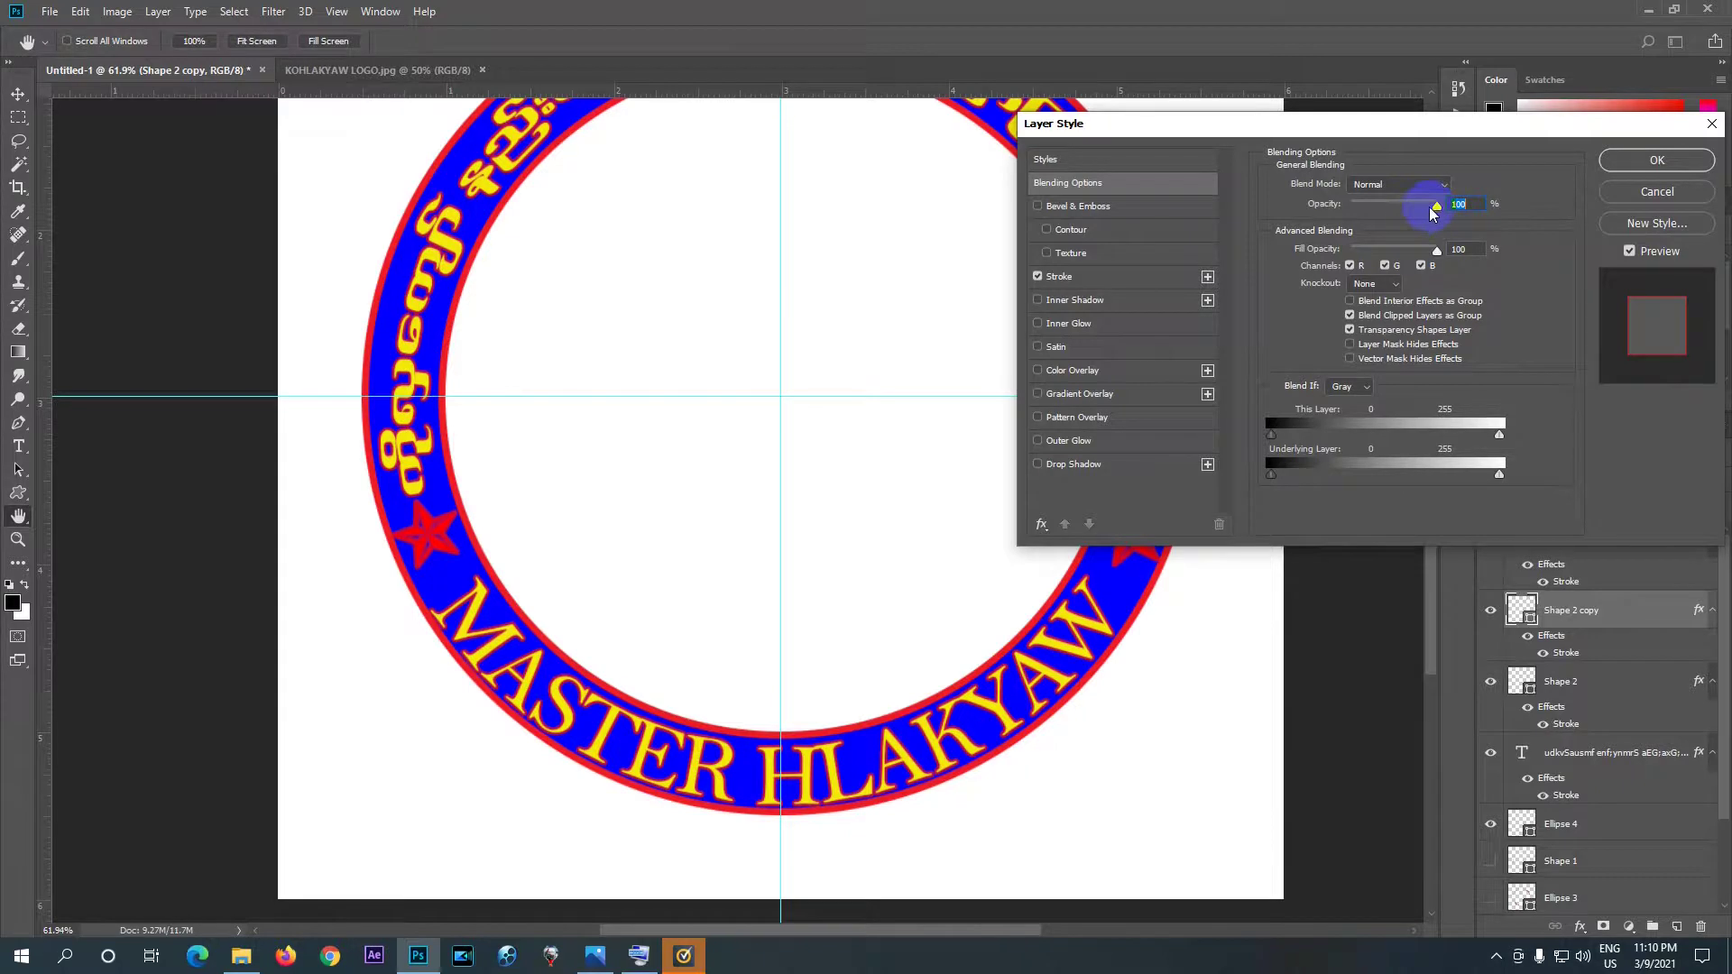
click(1065, 280)
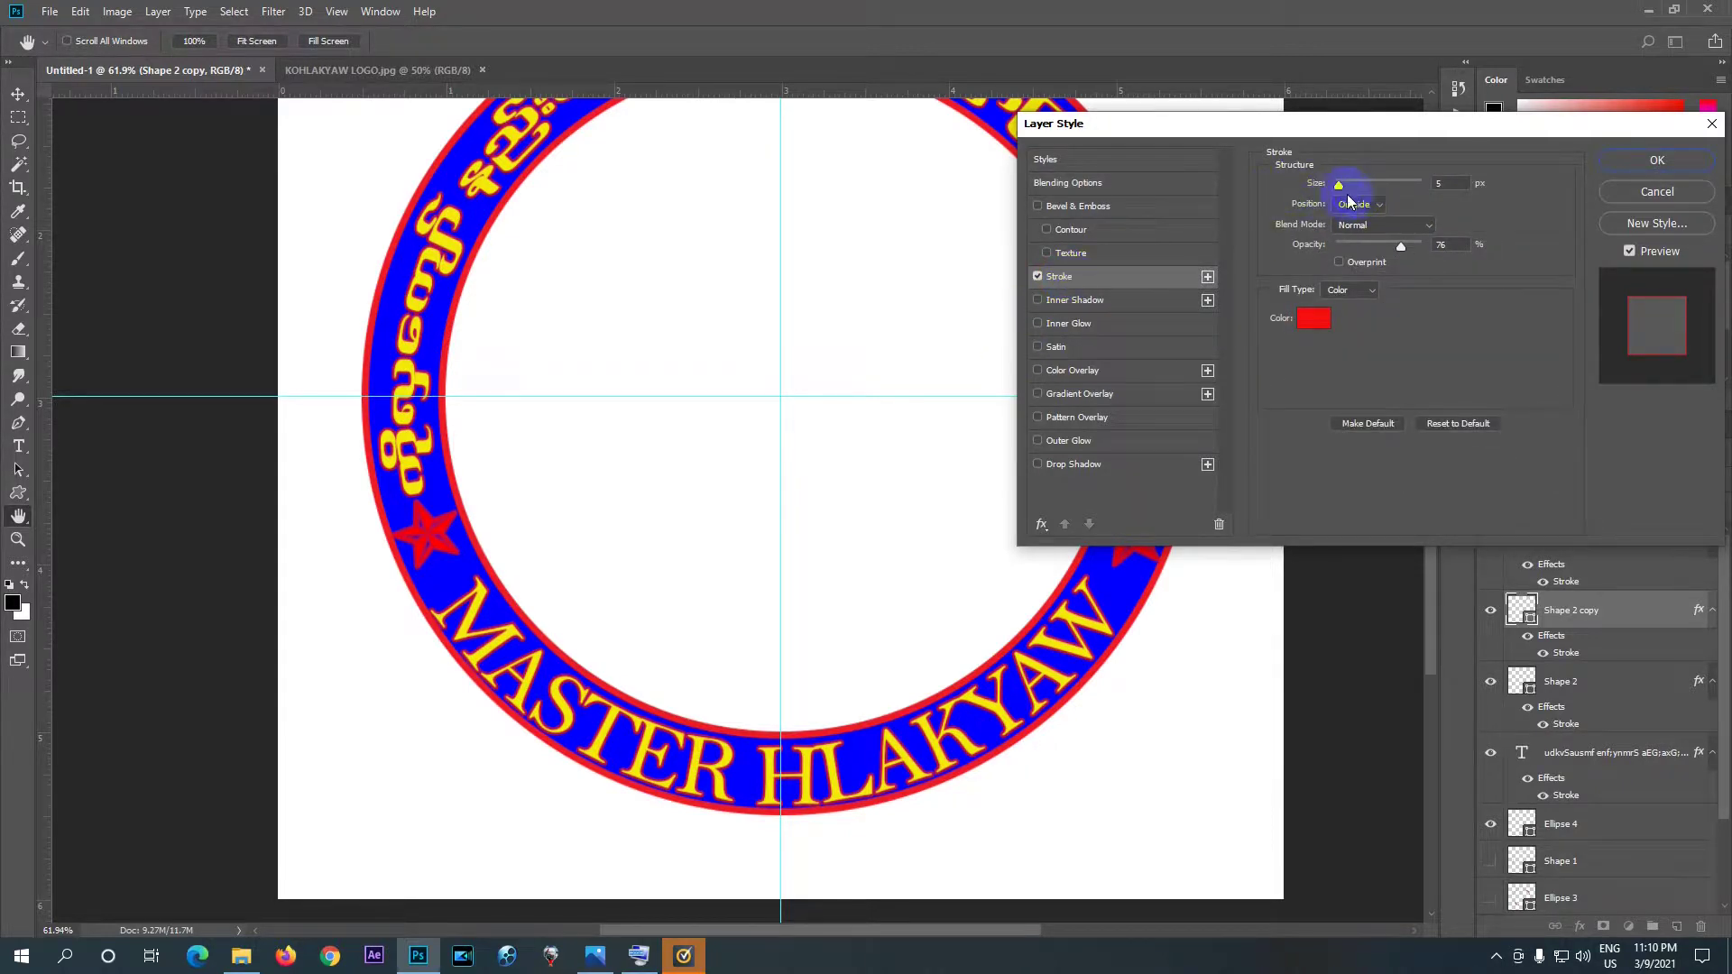
click(1439, 181)
click(1436, 184)
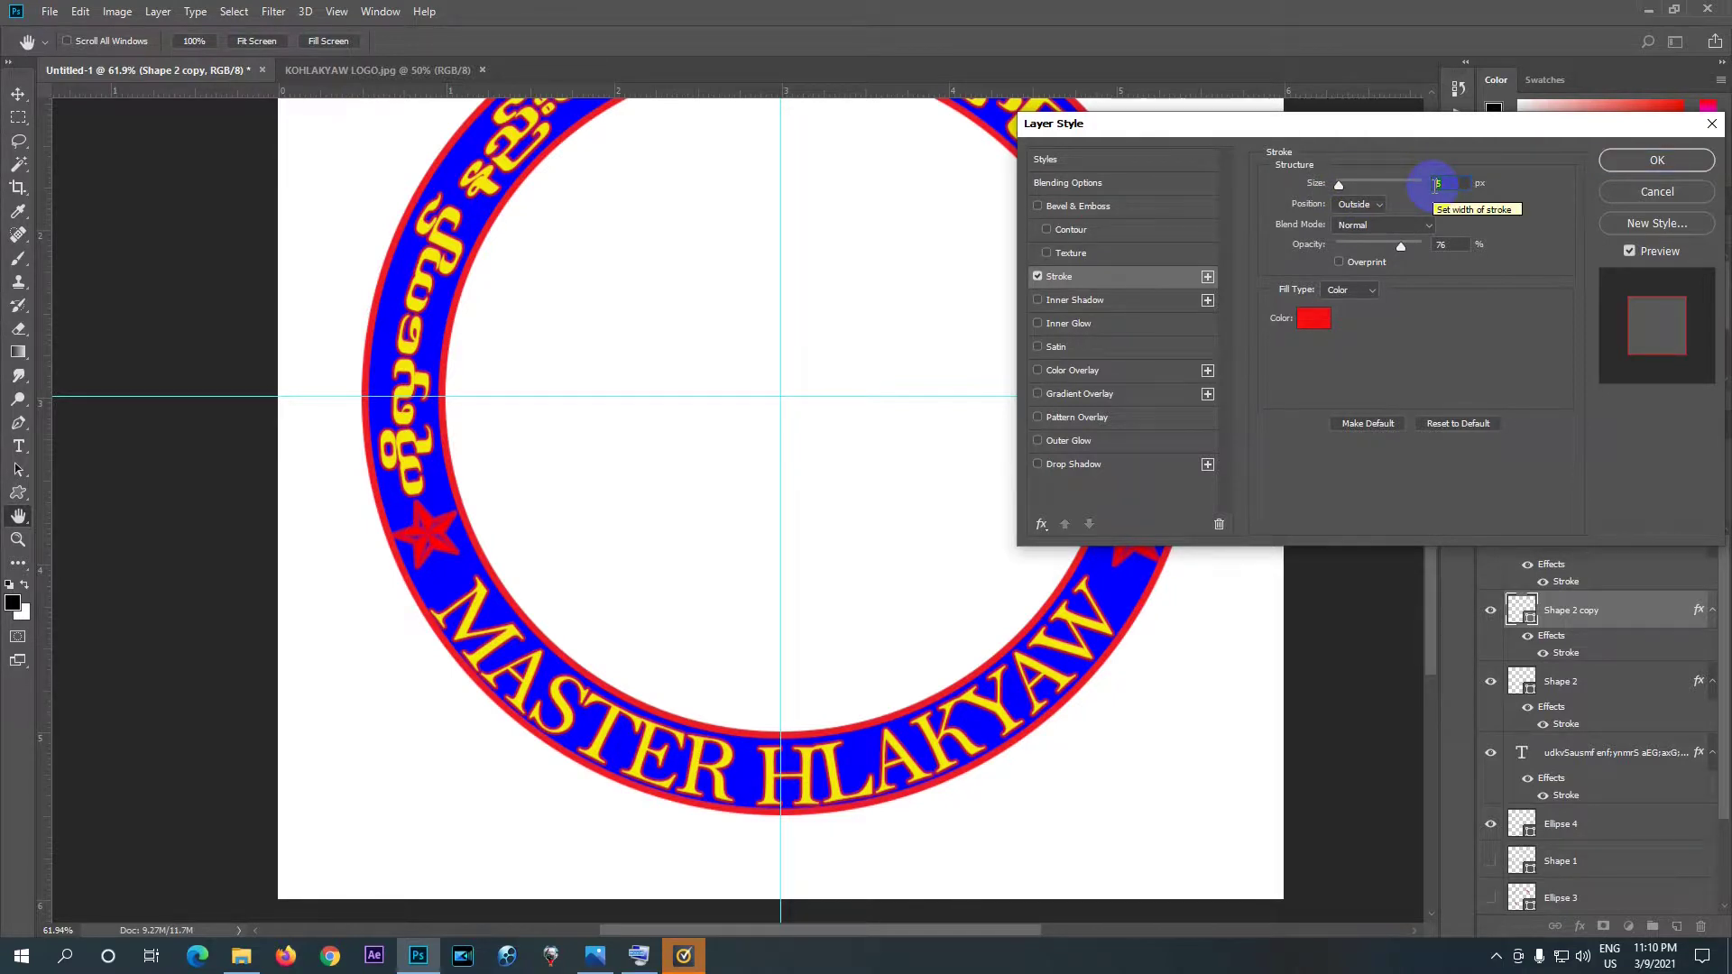
text(1)
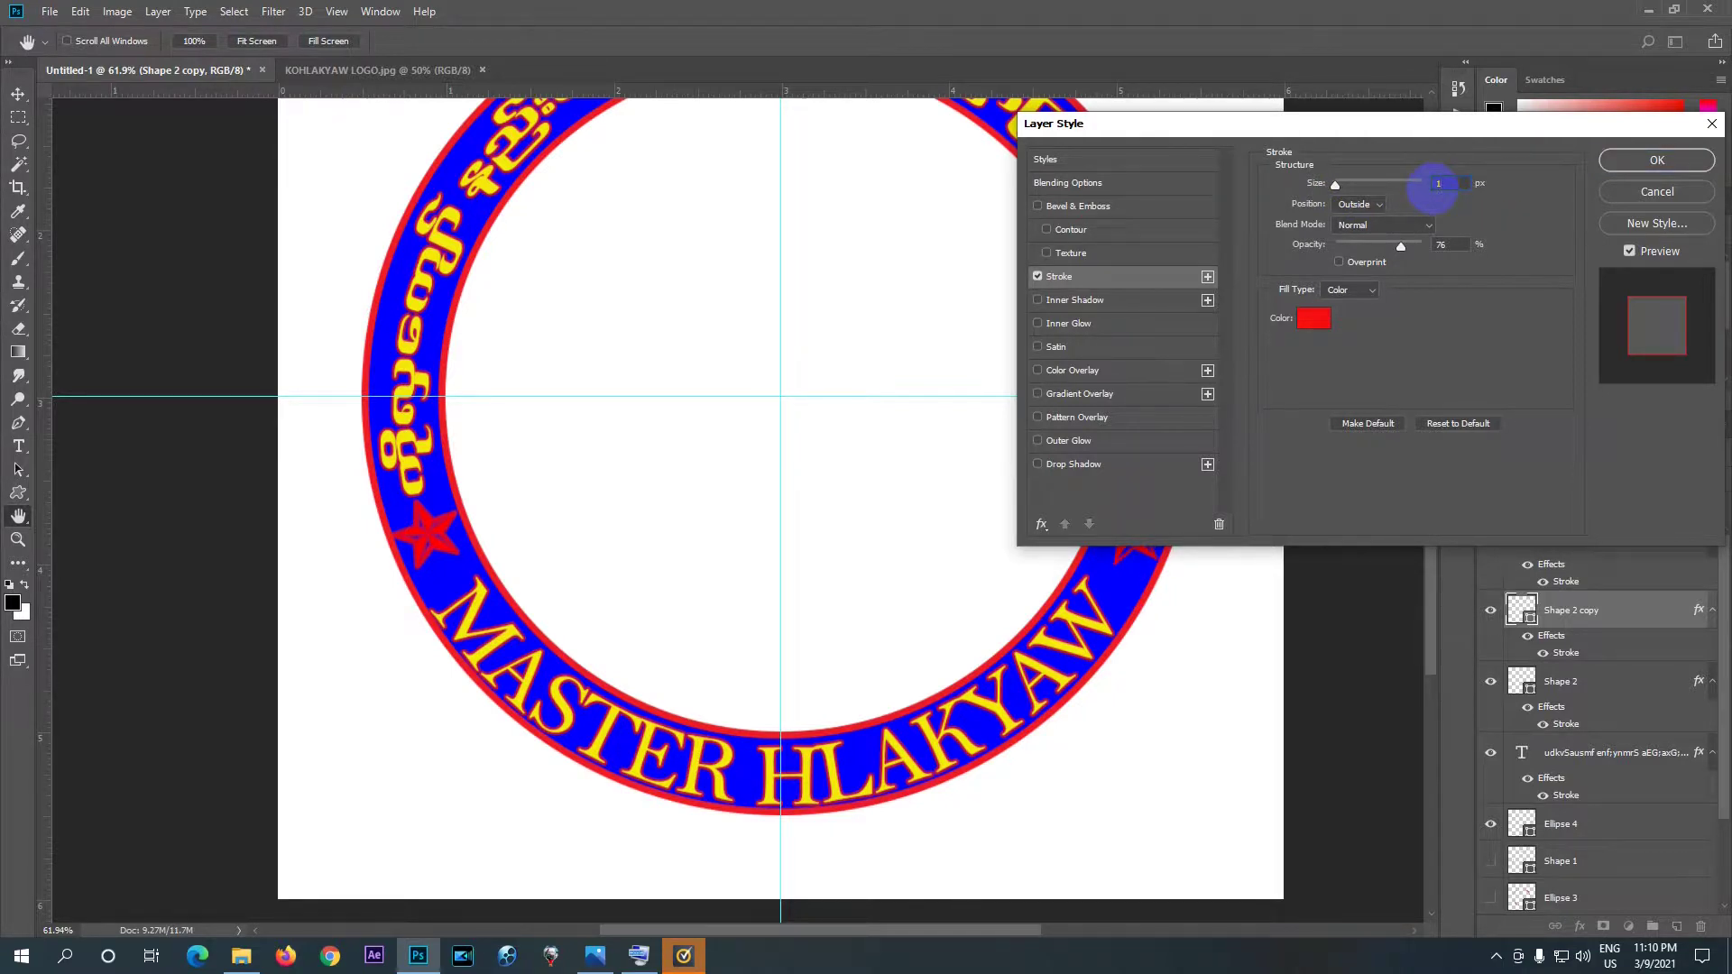
click(1612, 166)
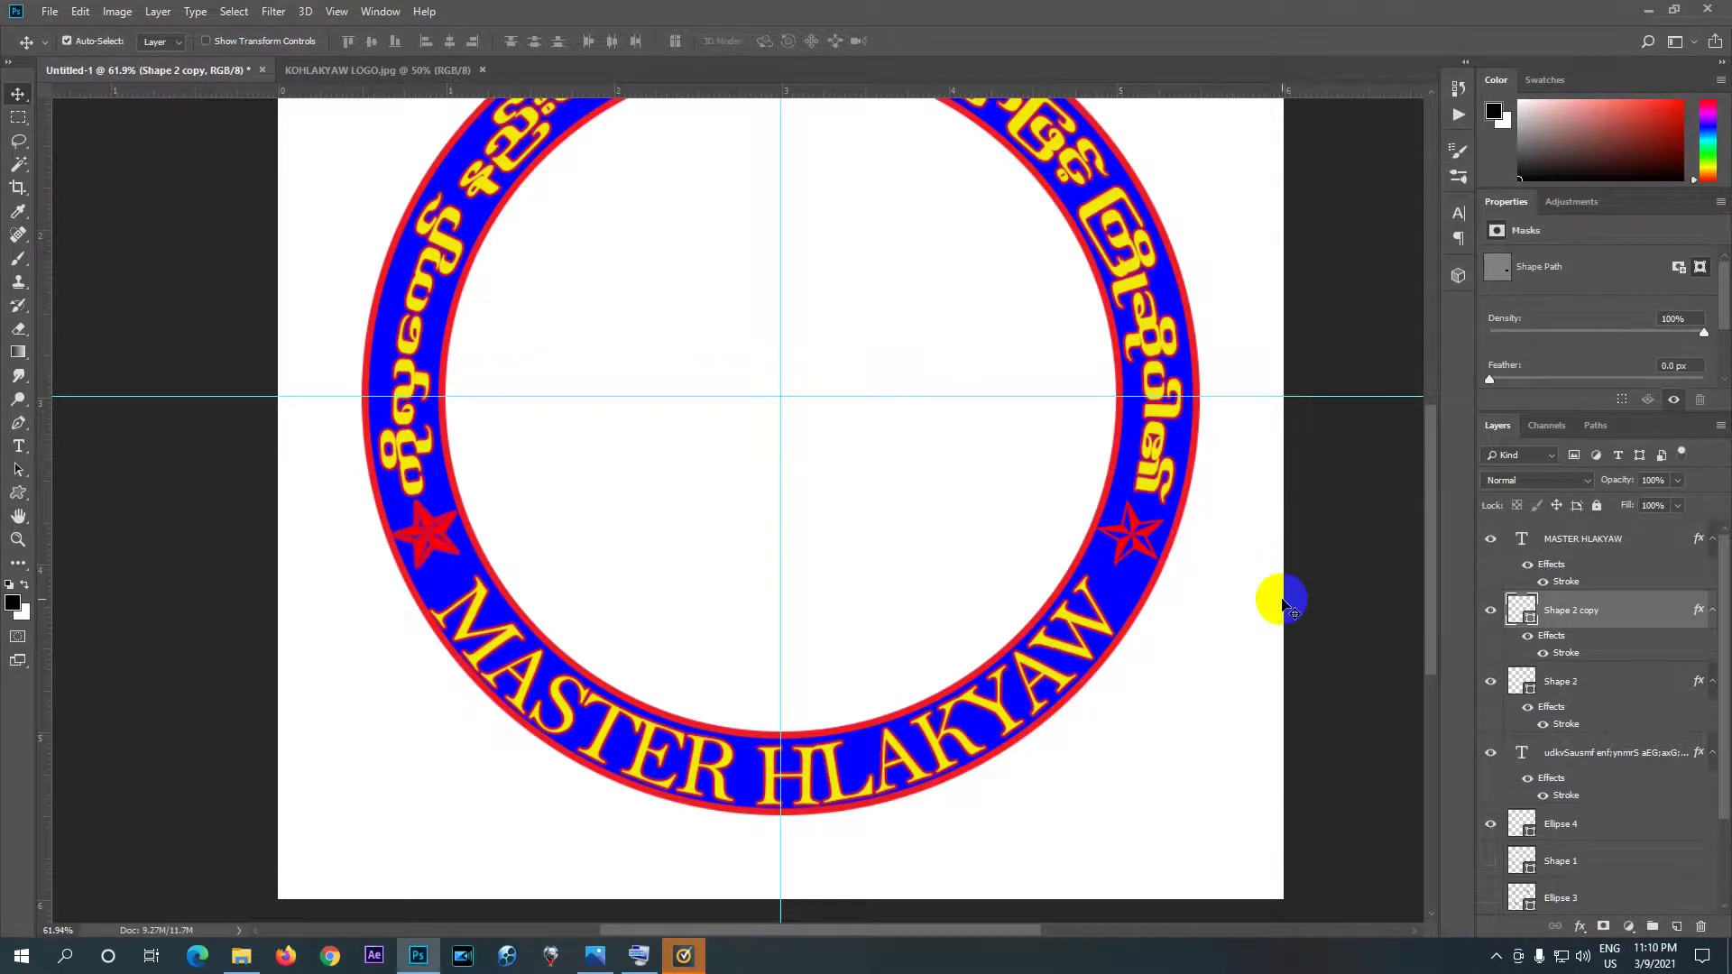
- Reduce the Shape 2 star's stroke size to 1 px as well
click(1635, 692)
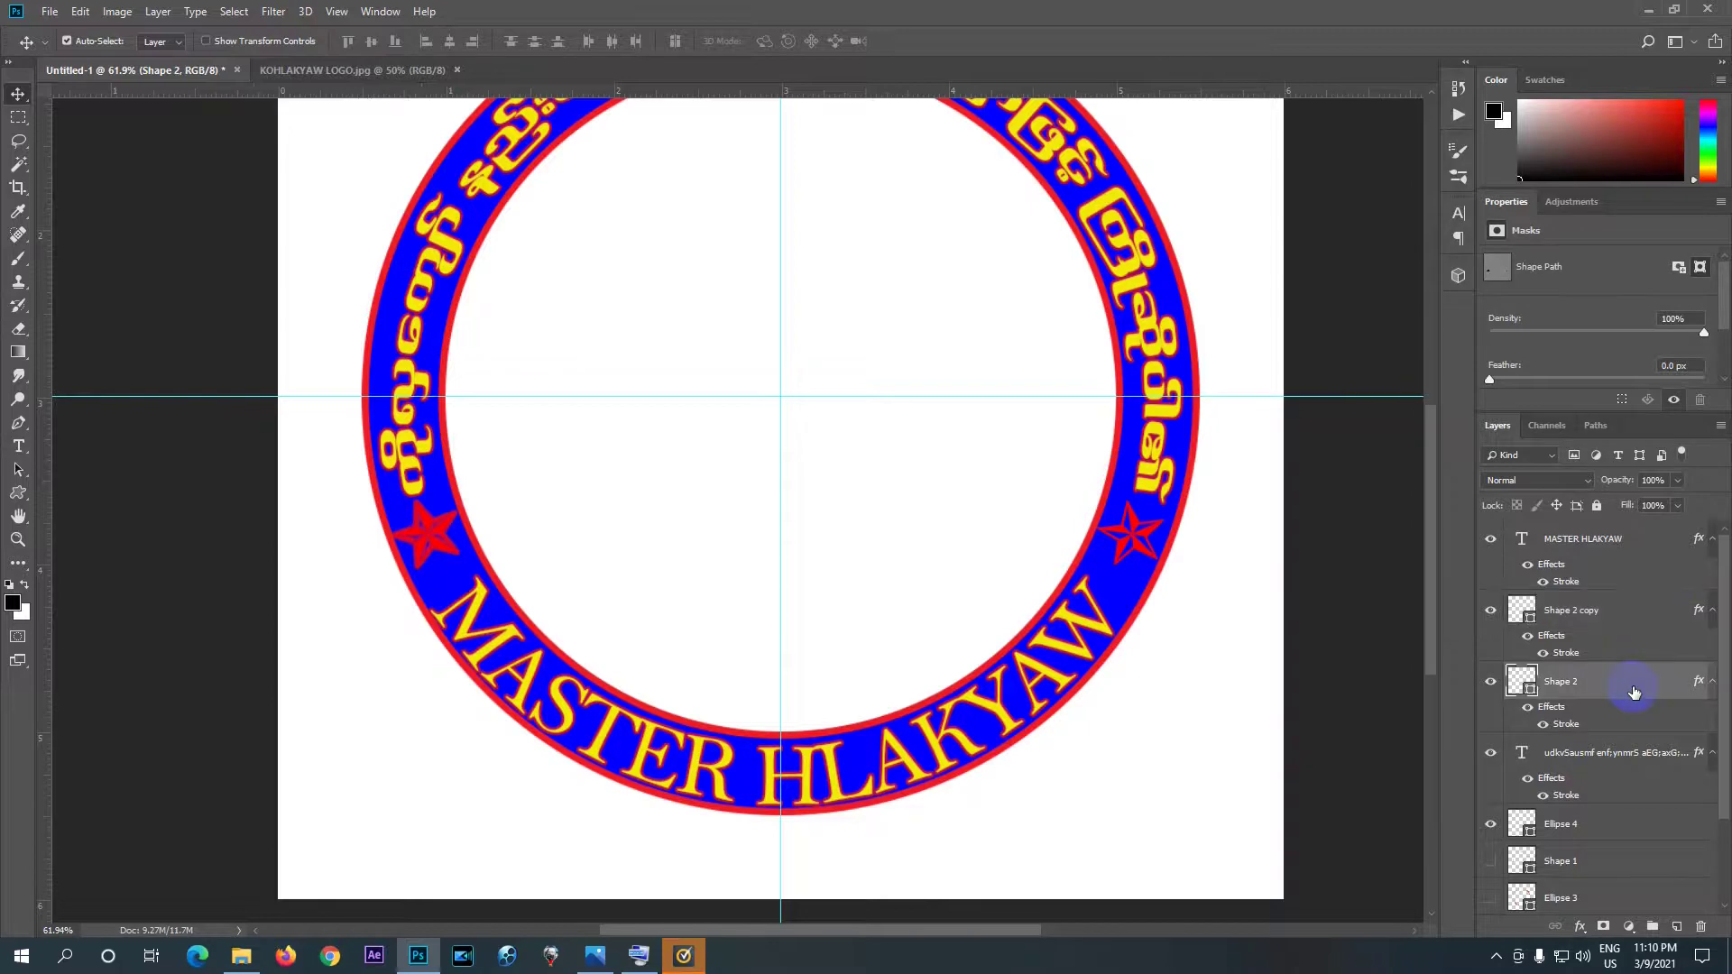
double_click(1543, 709)
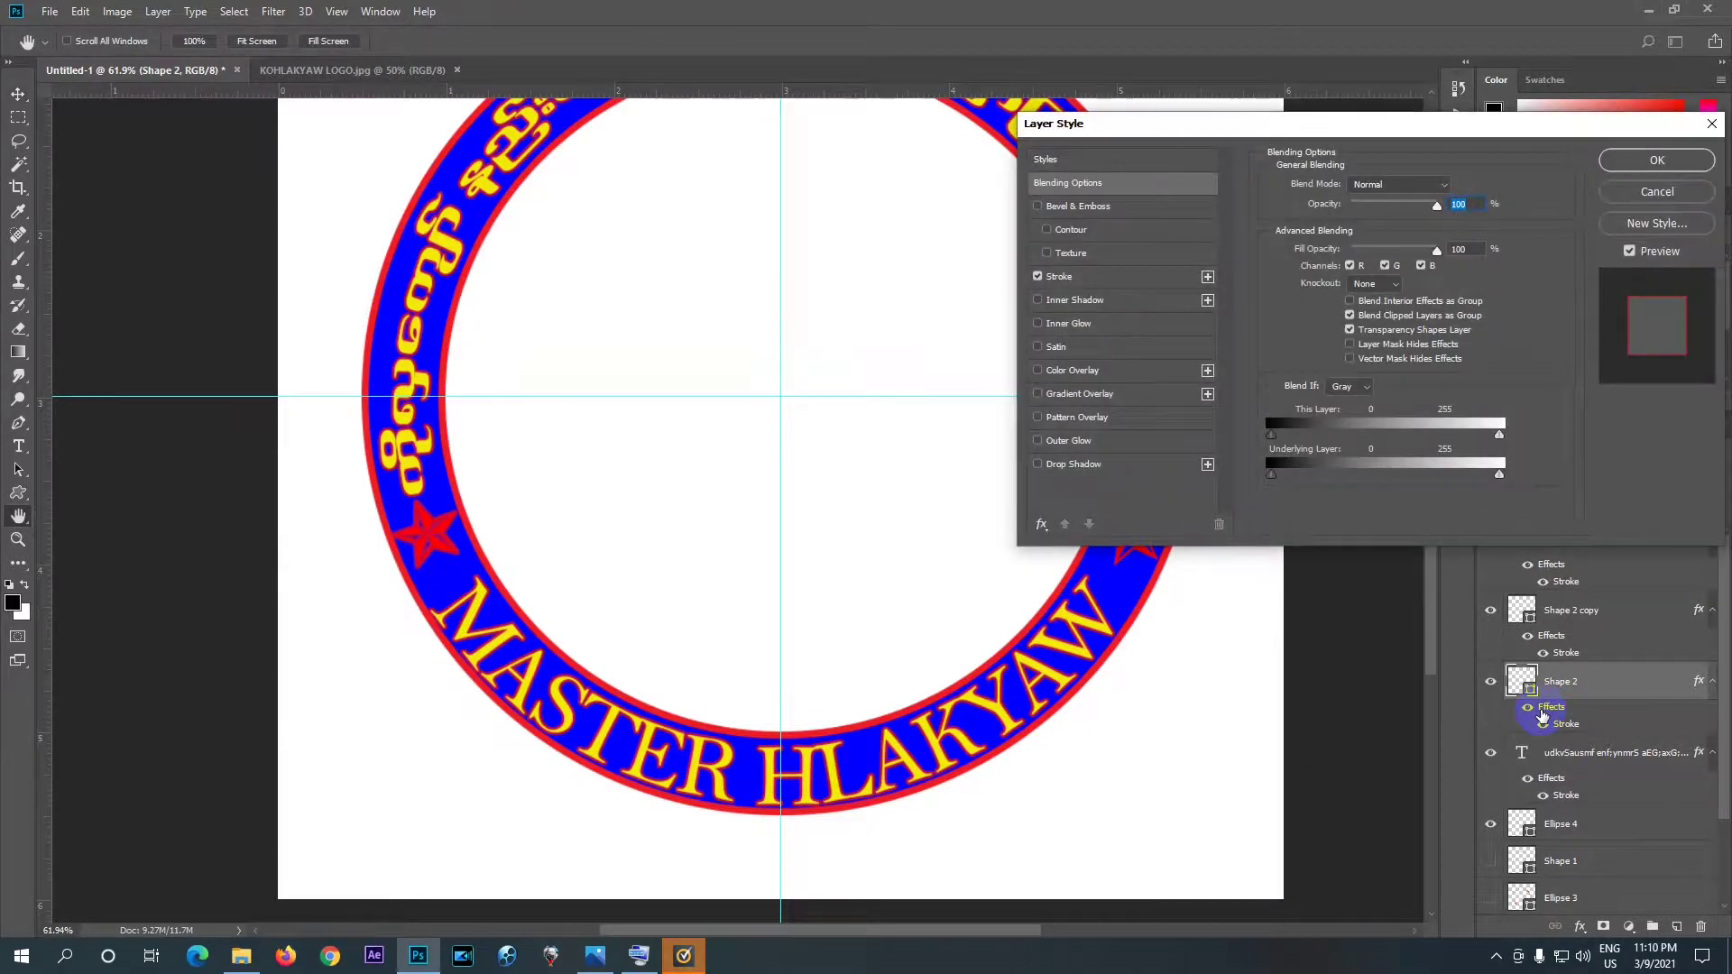
click(1077, 284)
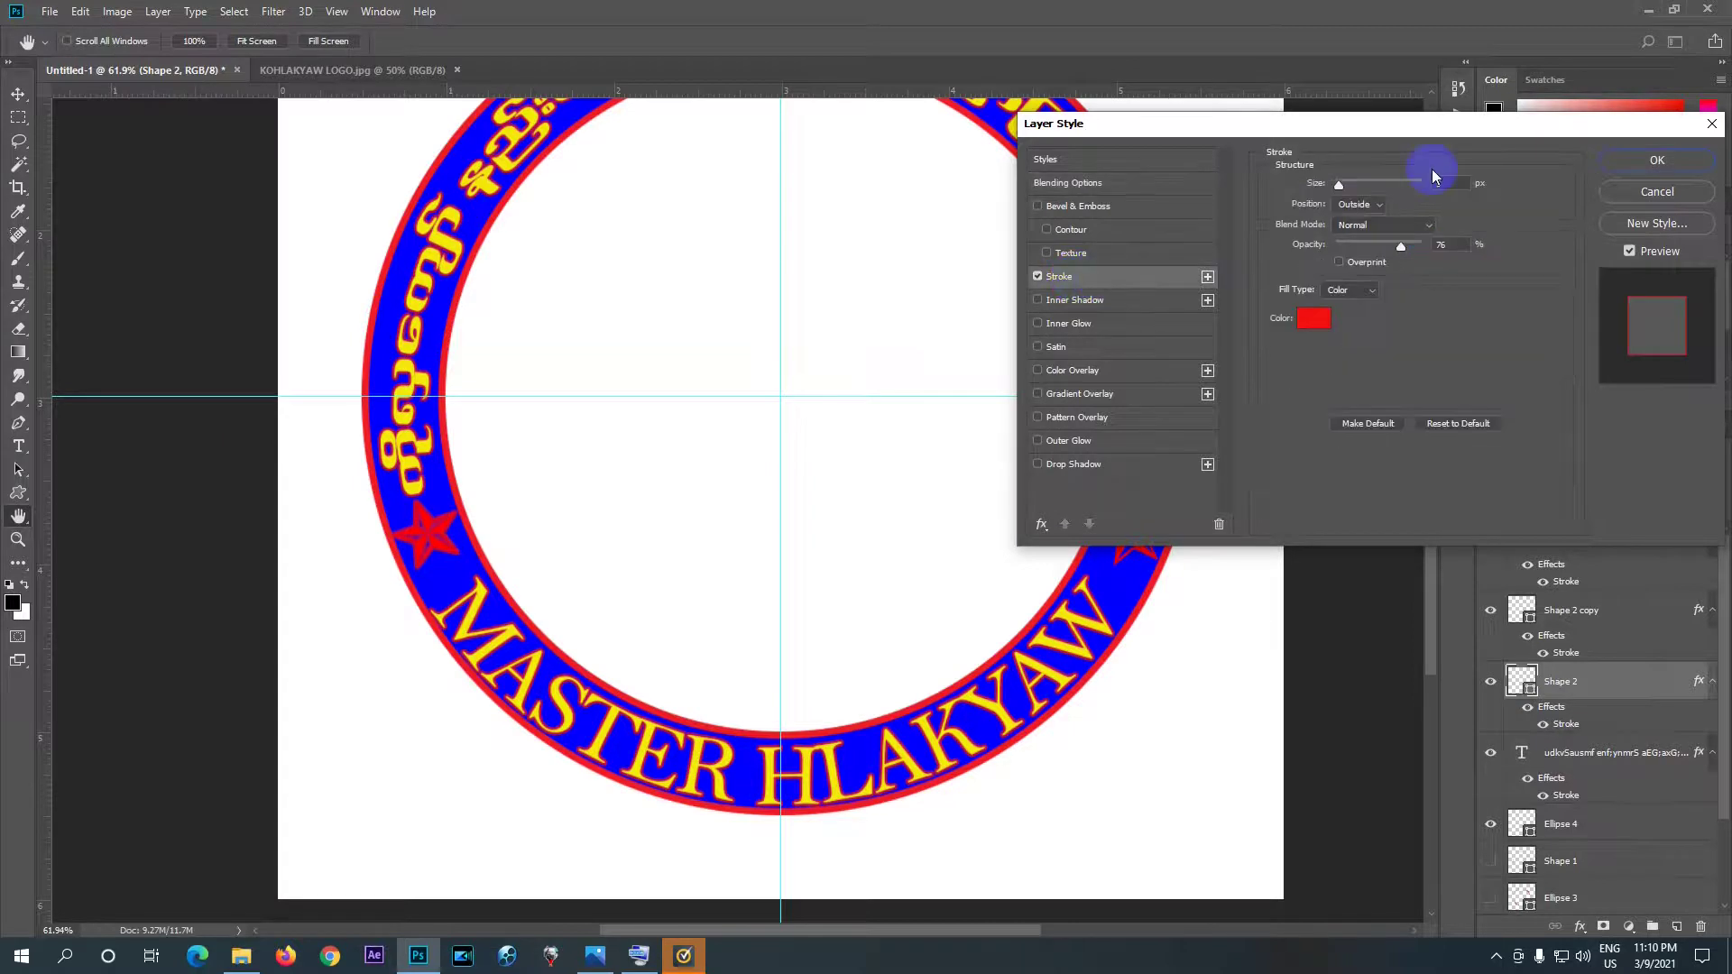
drag(1436, 174, 1423, 186)
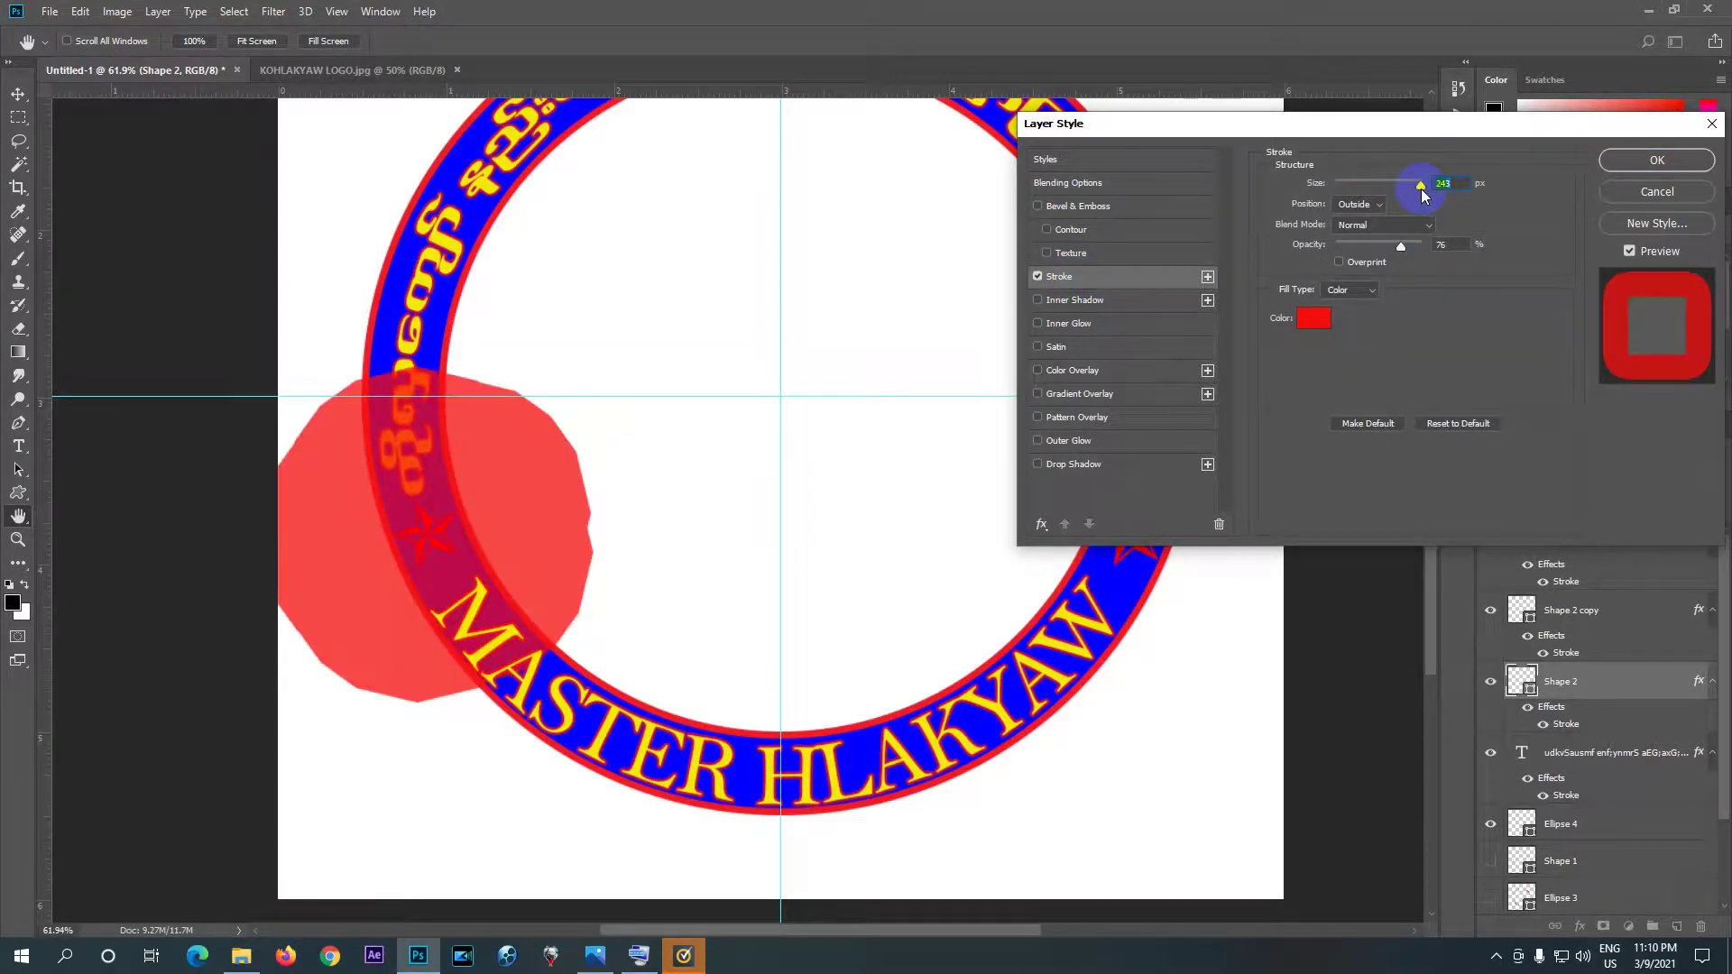
text(1)
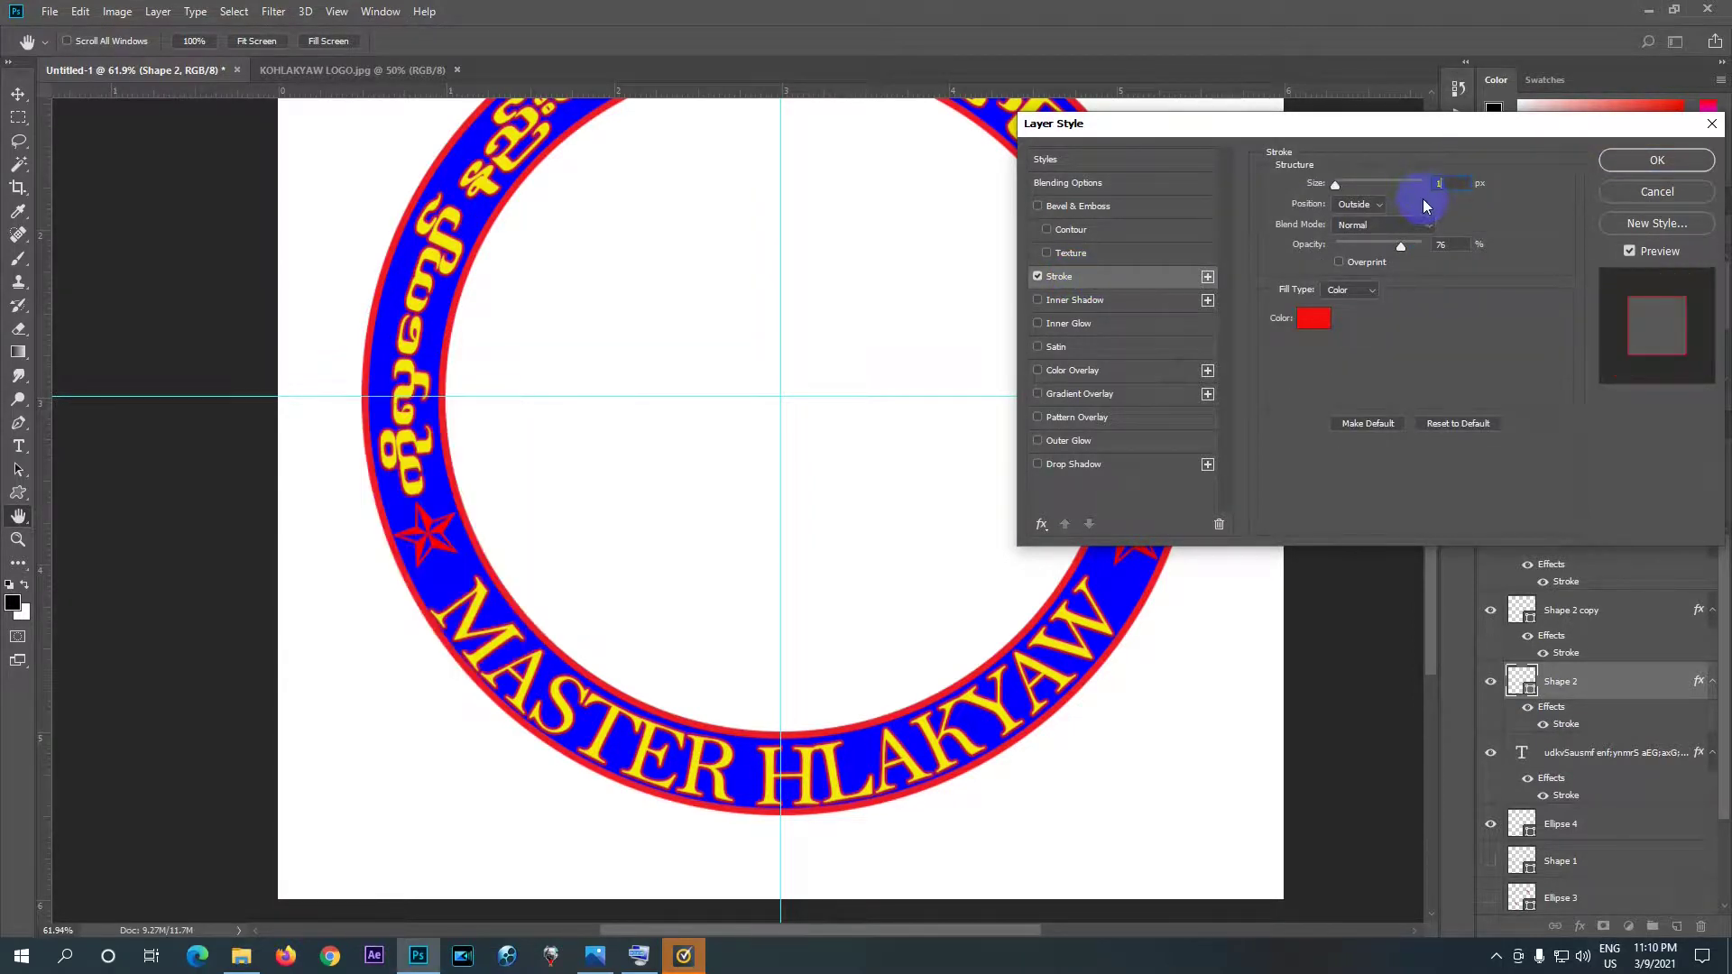
click(1690, 158)
scroll(941, 502, up, 1)
- Compare the logo against the KOHLAKYAW LOGO.jpg reference, then return to Untitled-1
scroll(942, 502, down, 2)
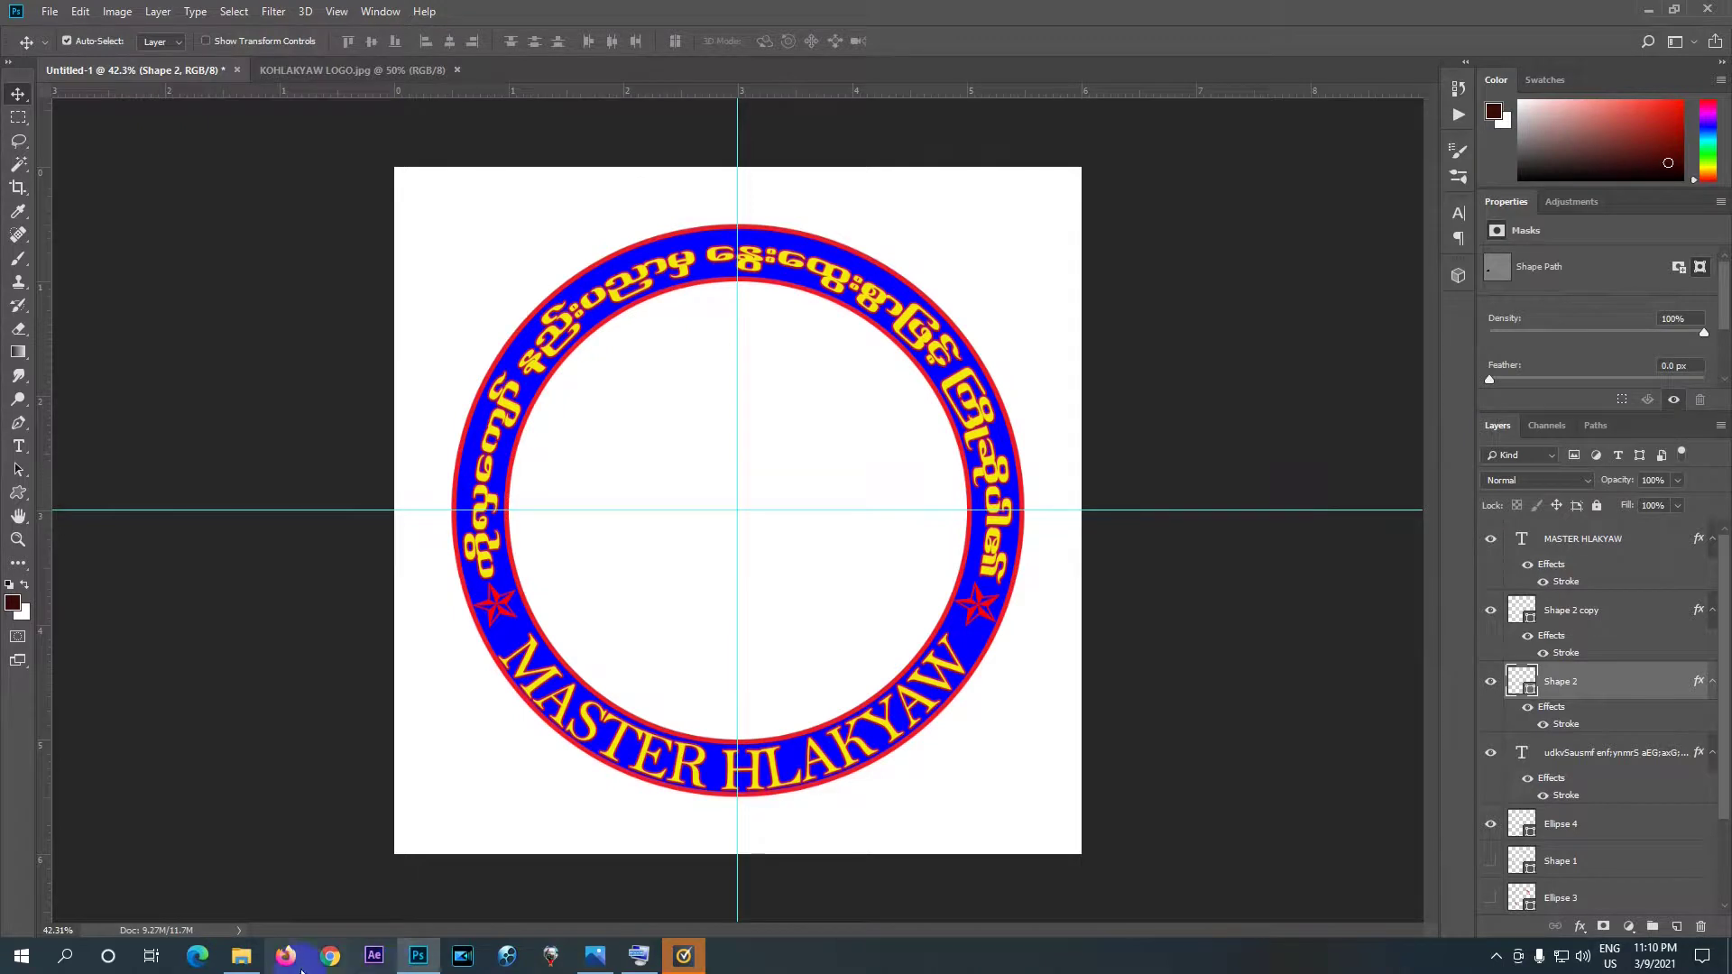
click(364, 73)
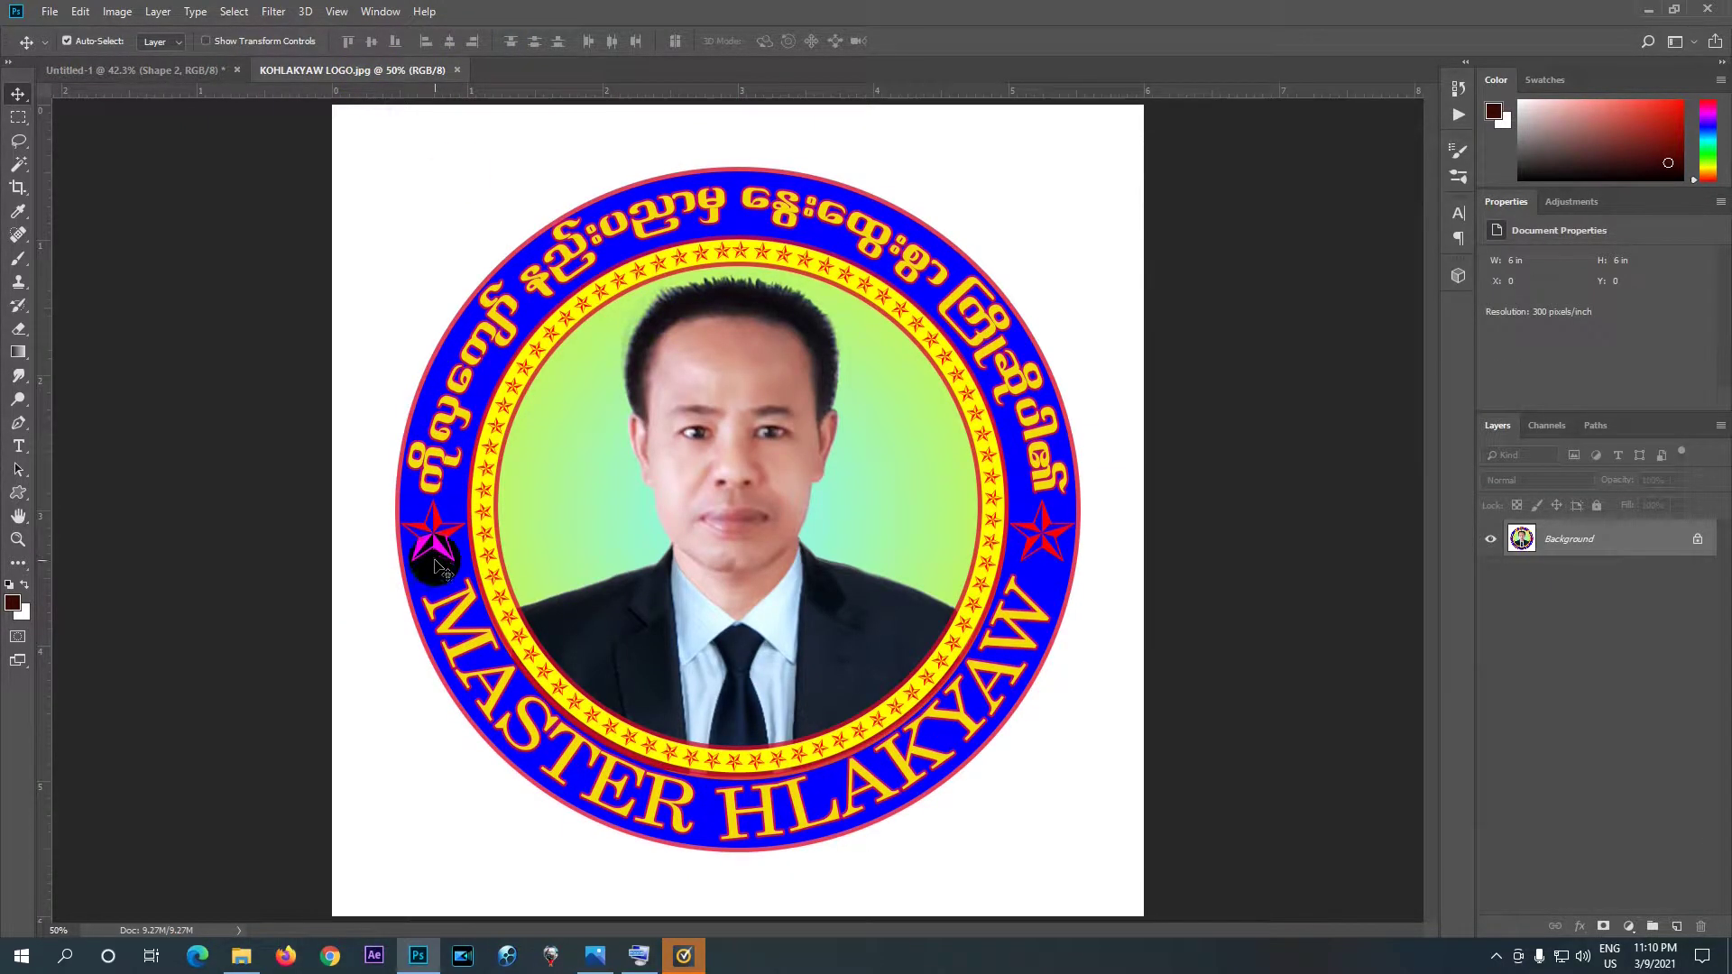
click(977, 657)
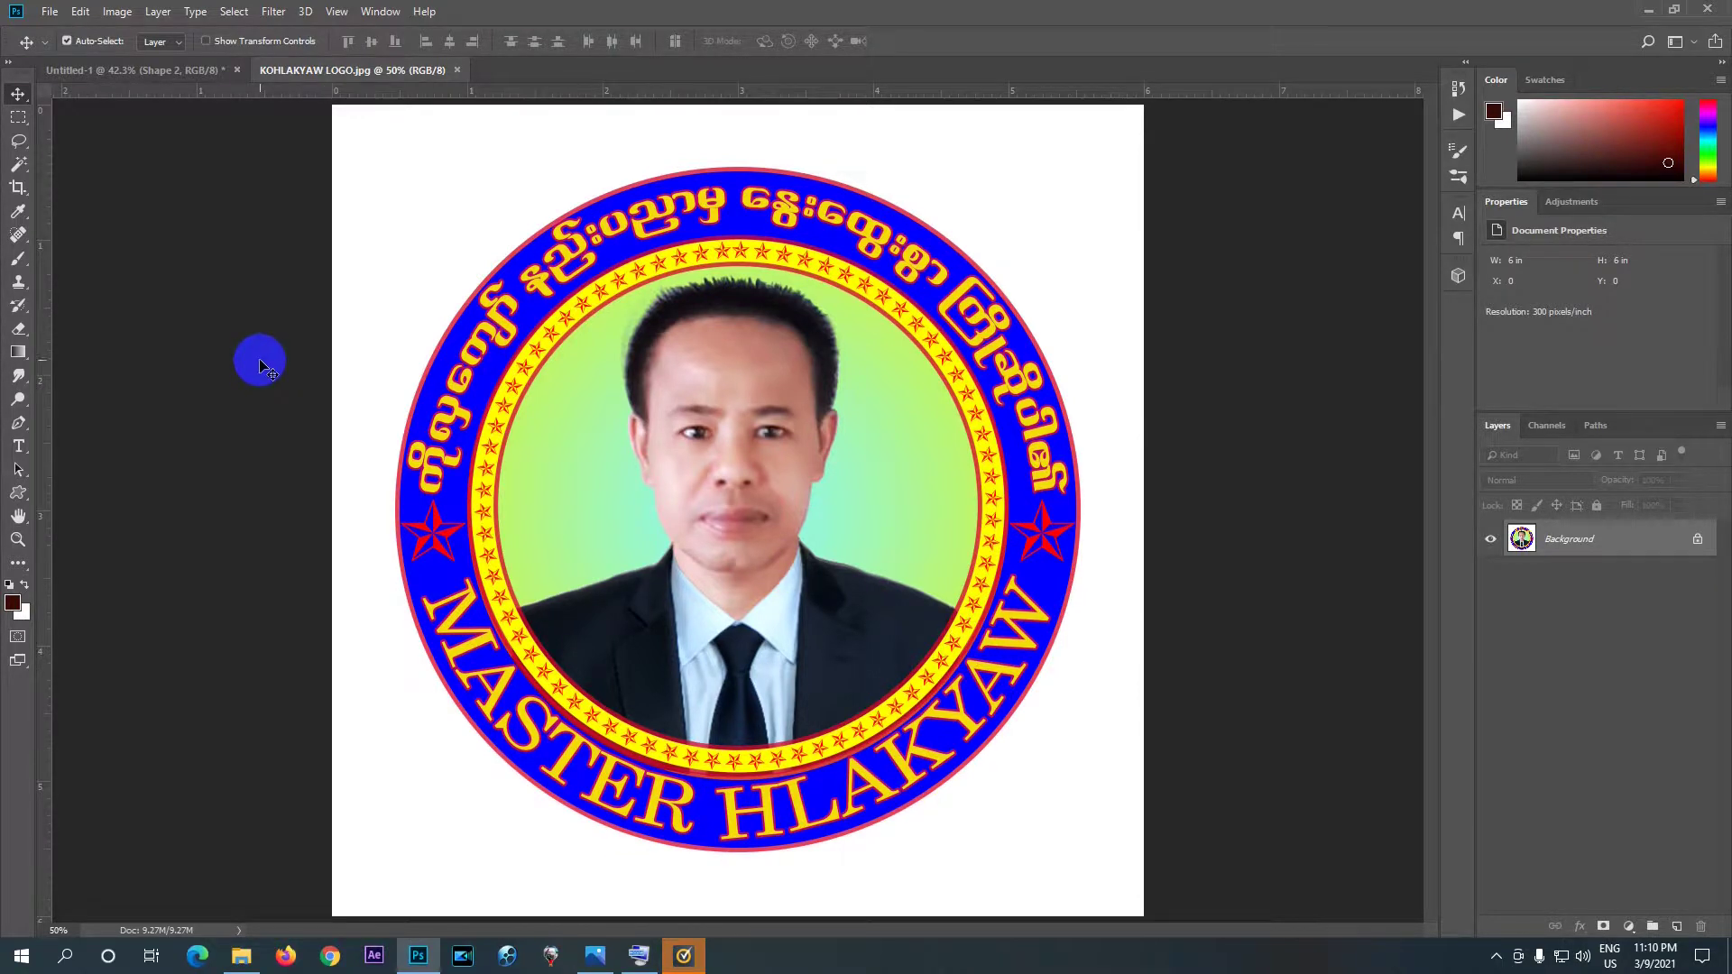
click(174, 77)
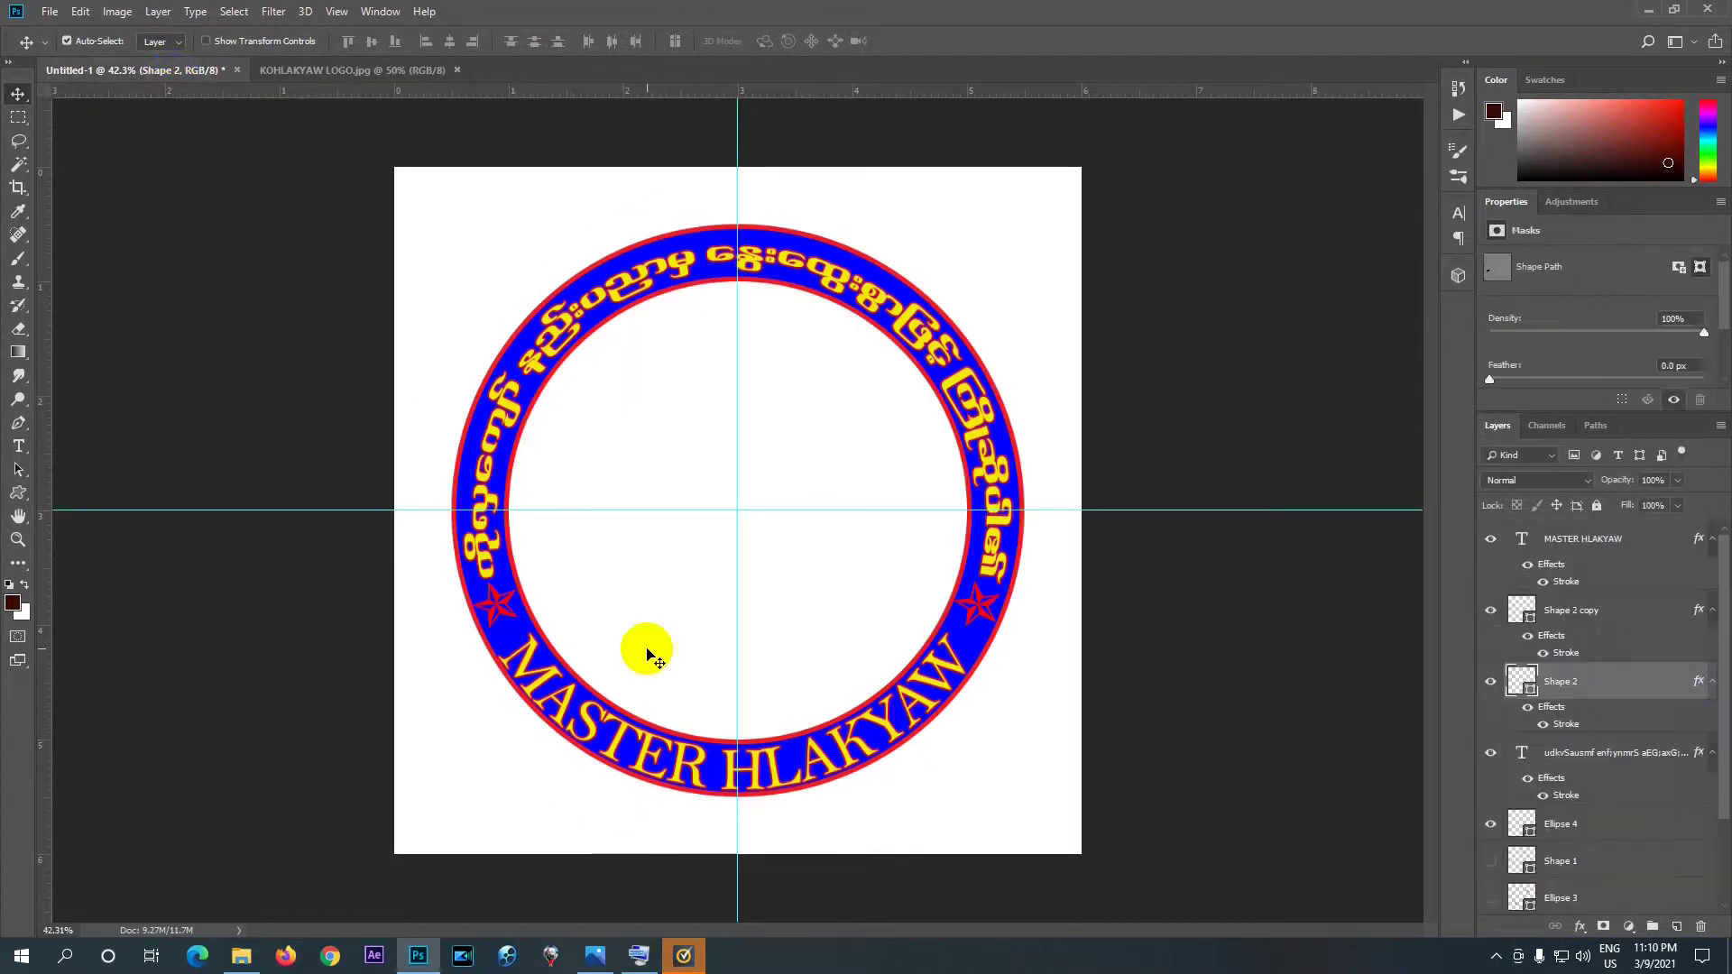
- Make the Shape 1 star ring, Ellipse 3 and yellow Ellipse 1 layers visible
scroll(1481, 708, down, 3)
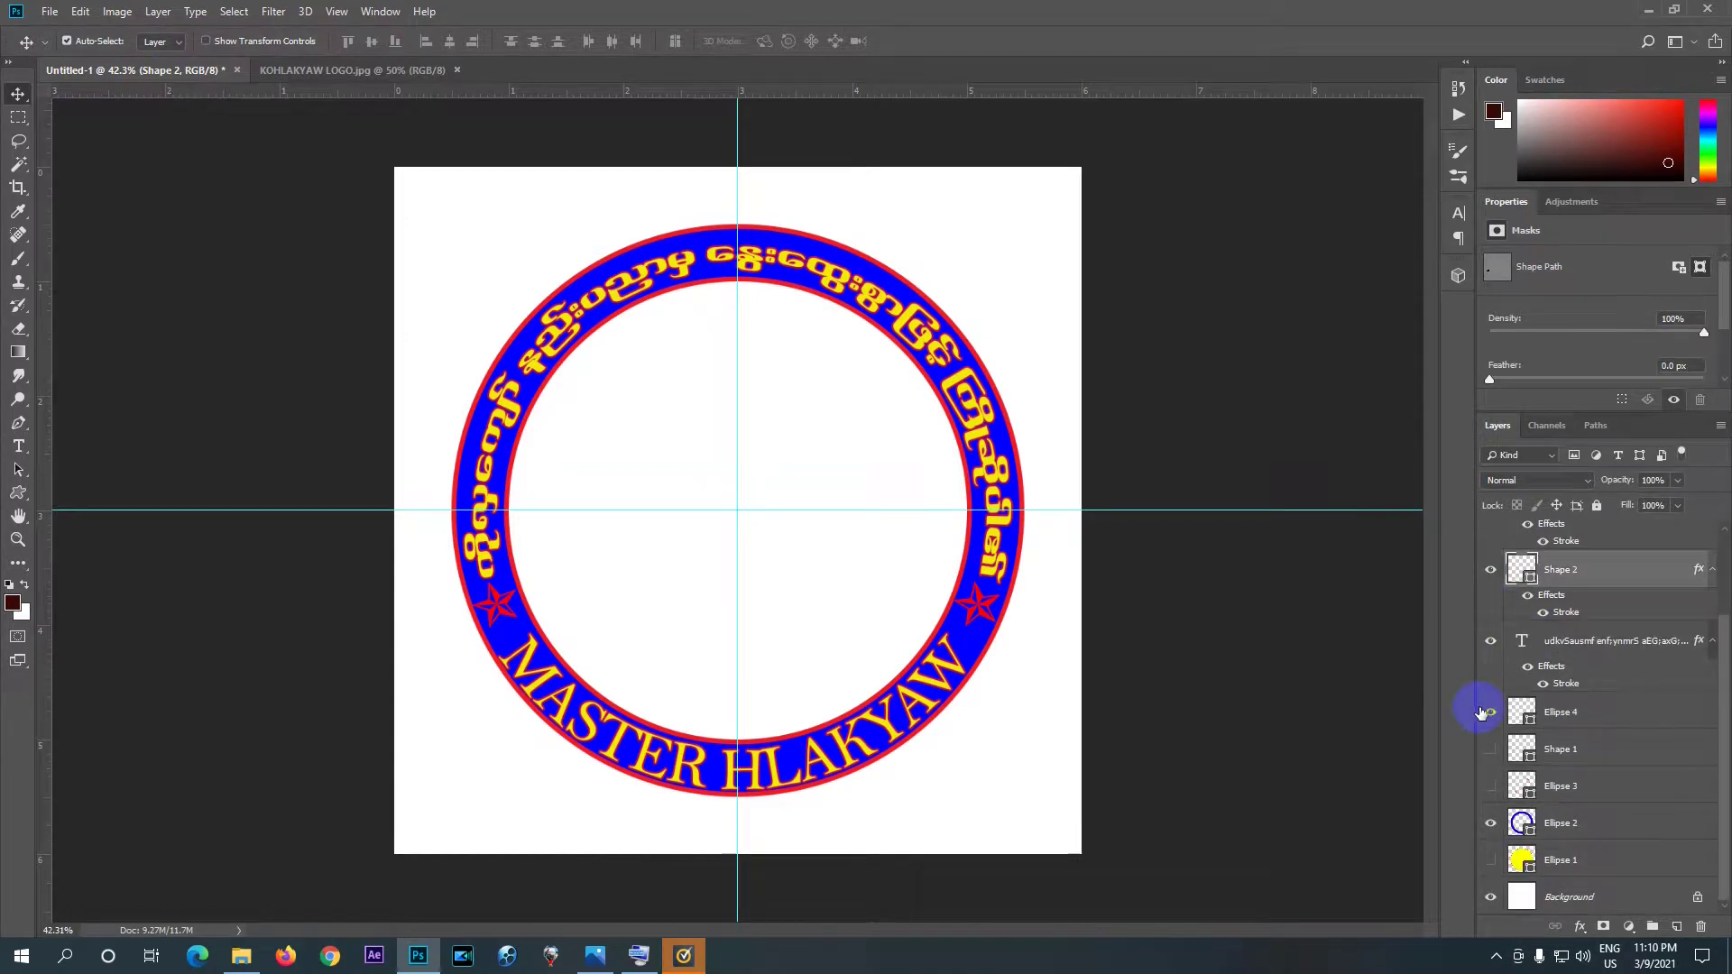
click(1491, 749)
click(1491, 787)
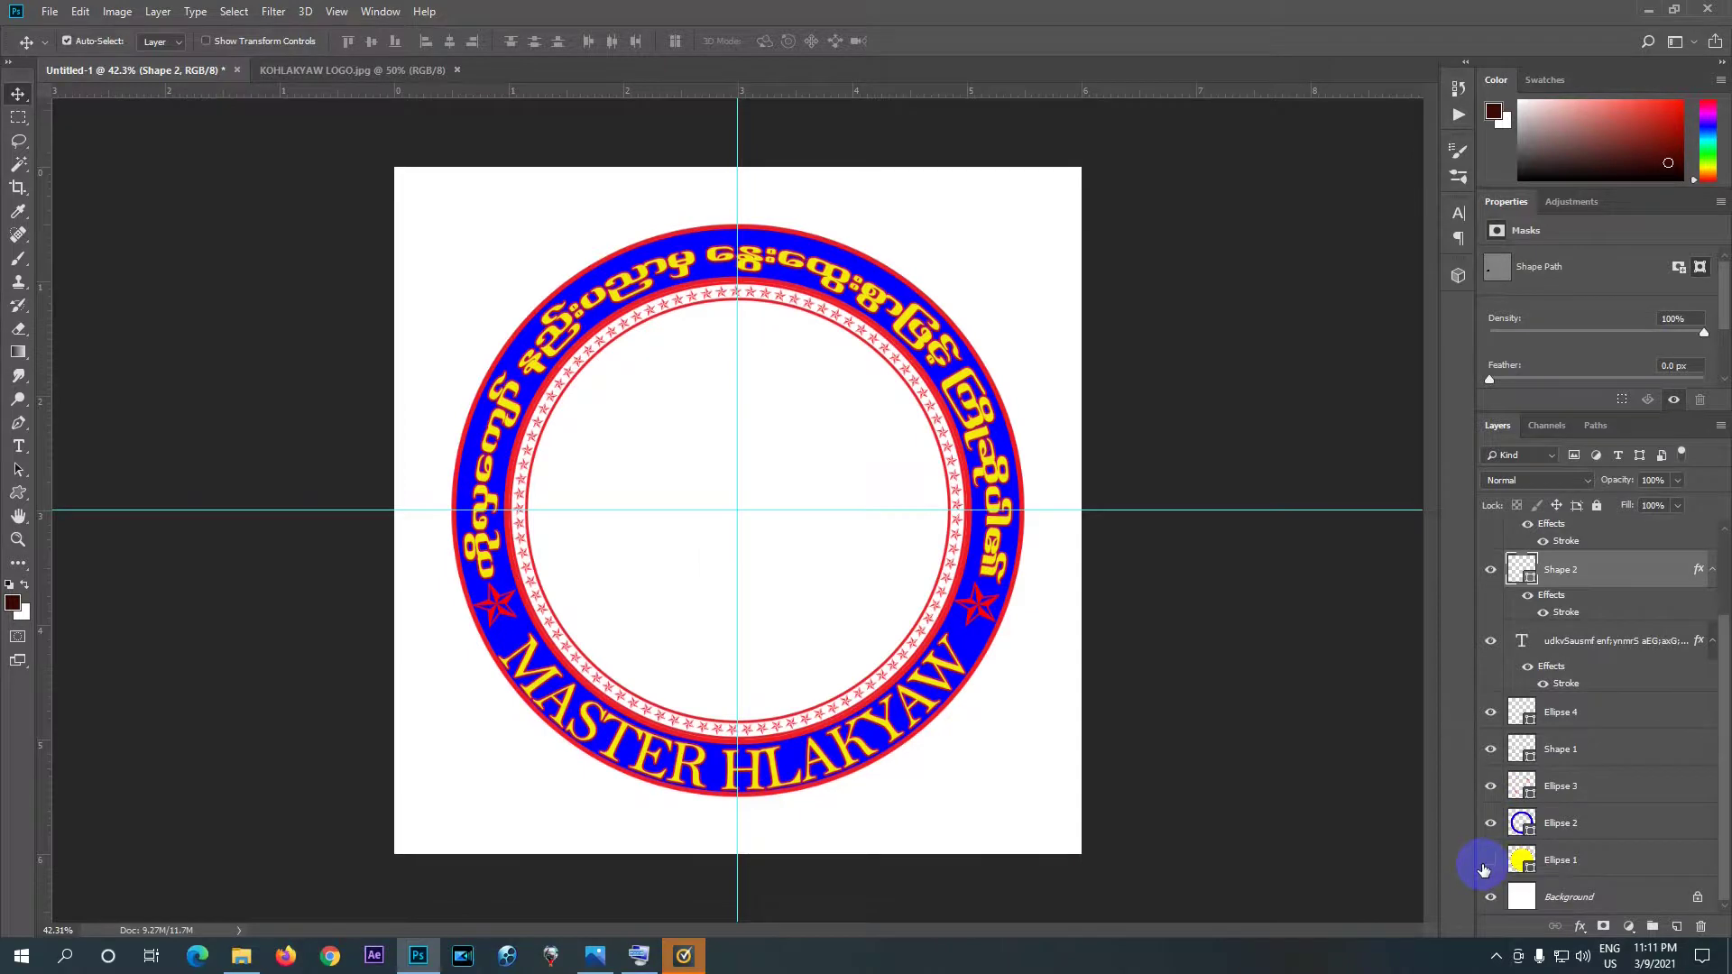
click(1490, 860)
scroll(738, 403, up, 2)
scroll(738, 403, down, 1)
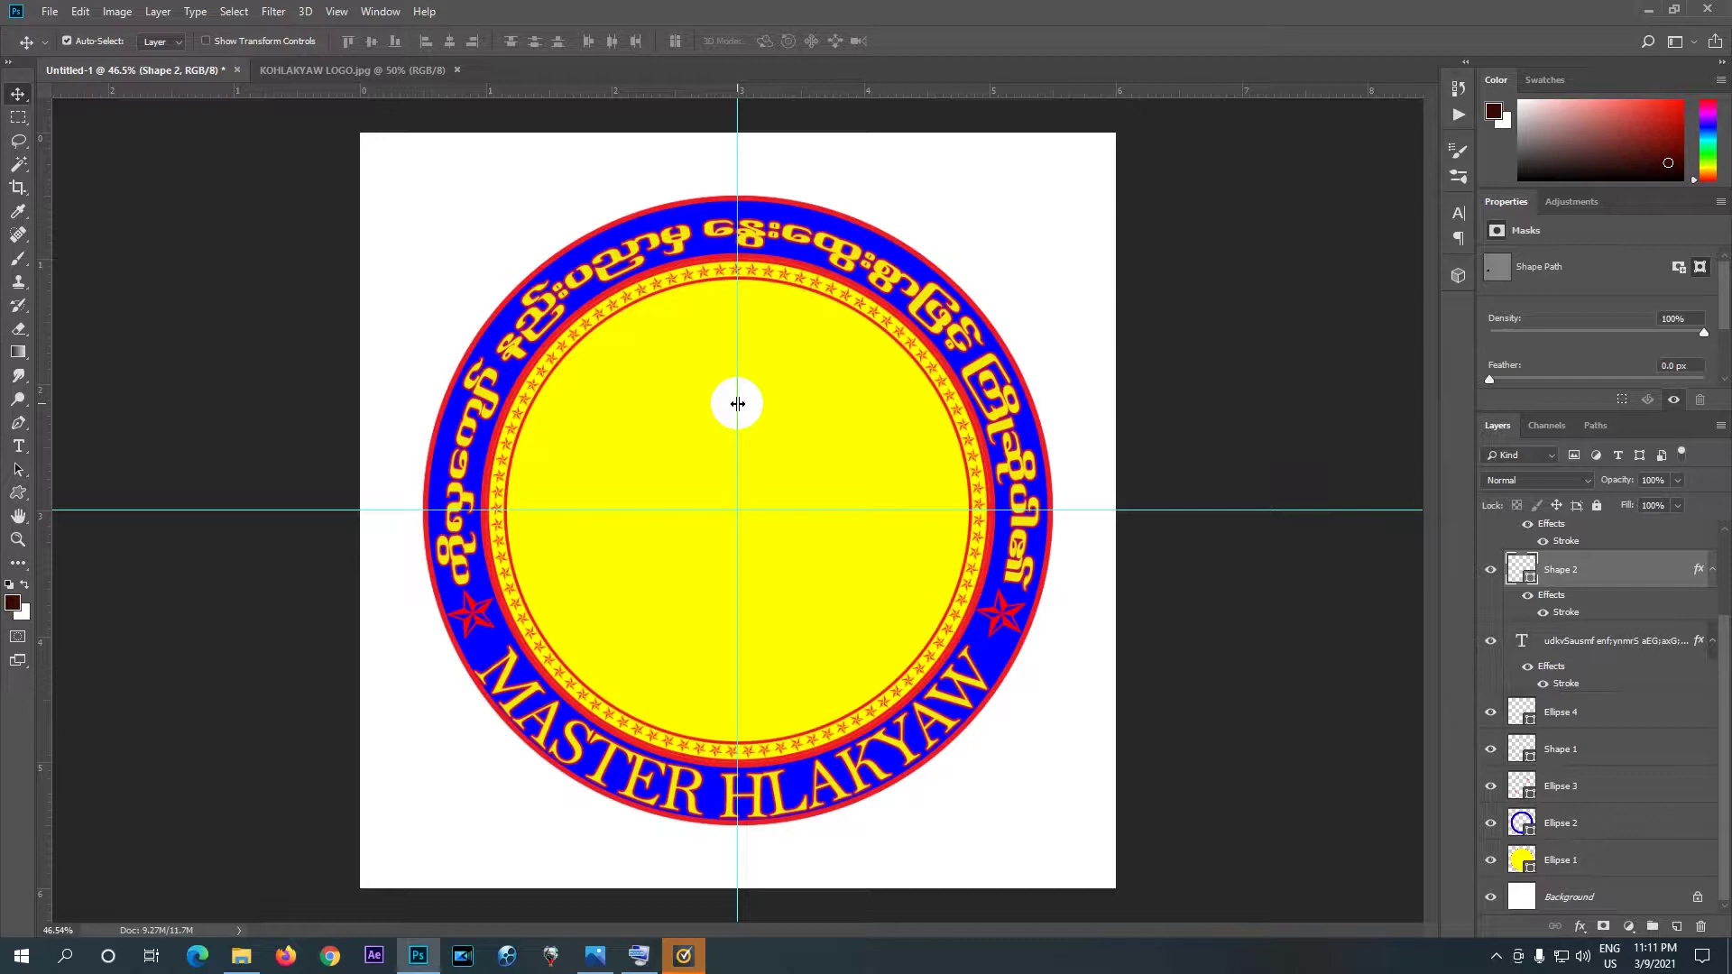
click(1492, 861)
click(1492, 860)
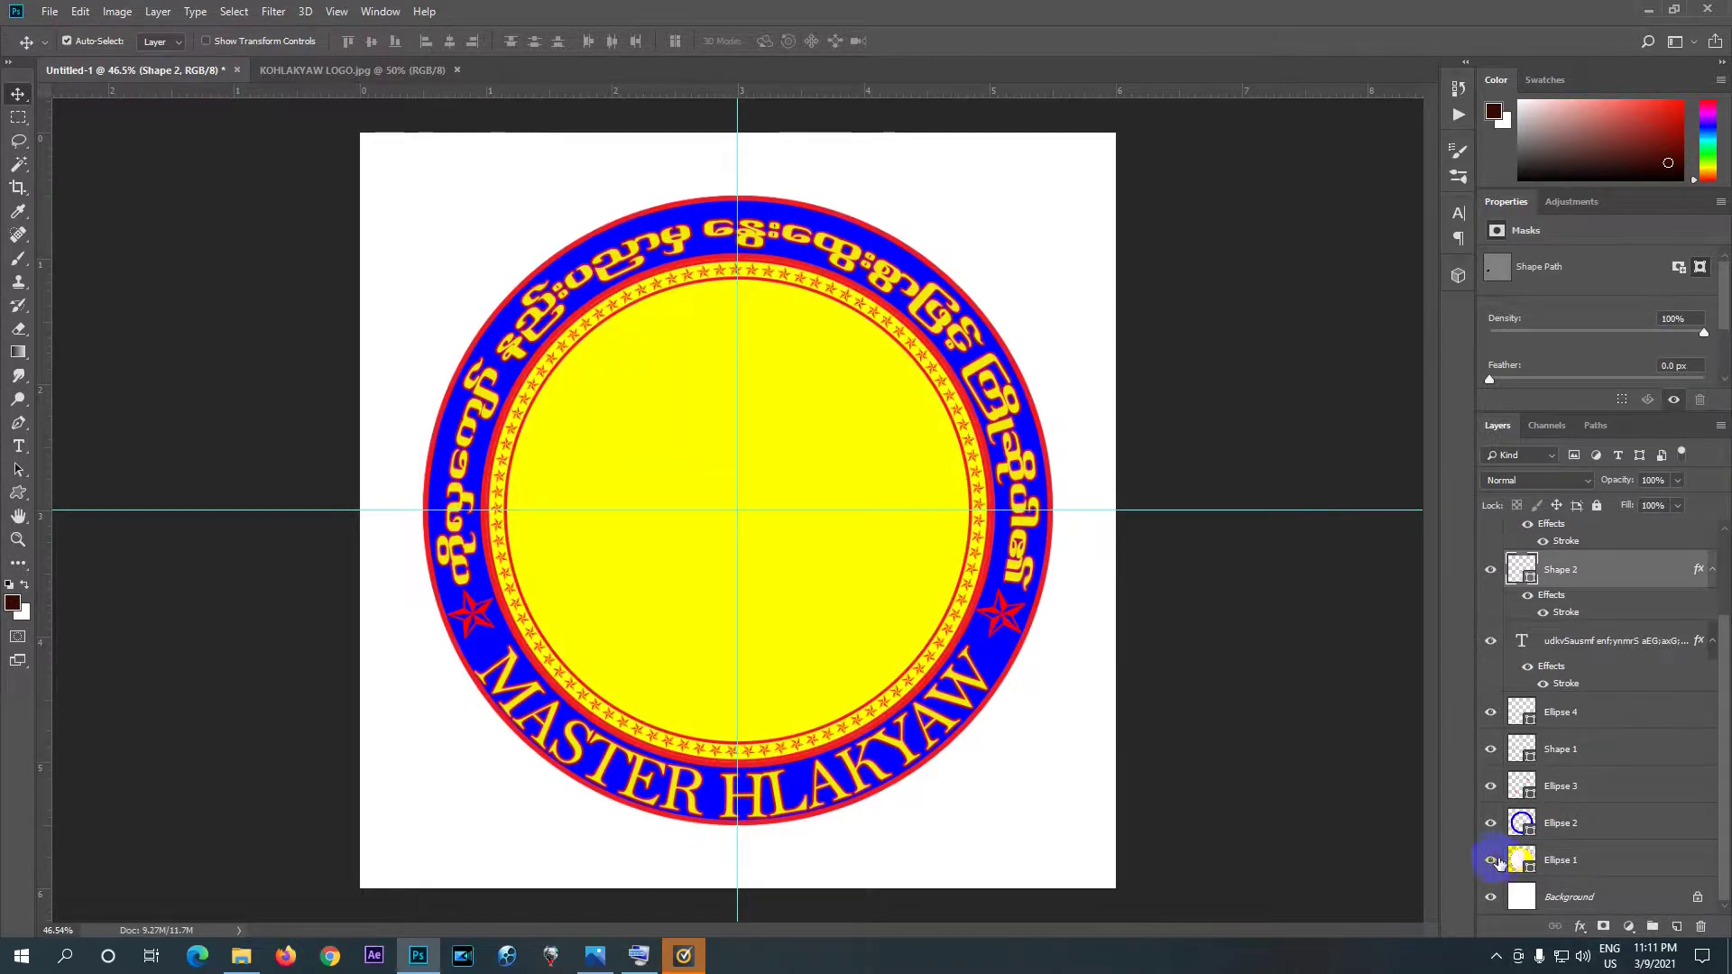
- Rasterize the Ellipse 1 layer and load its circle as a selection
right_click(1567, 863)
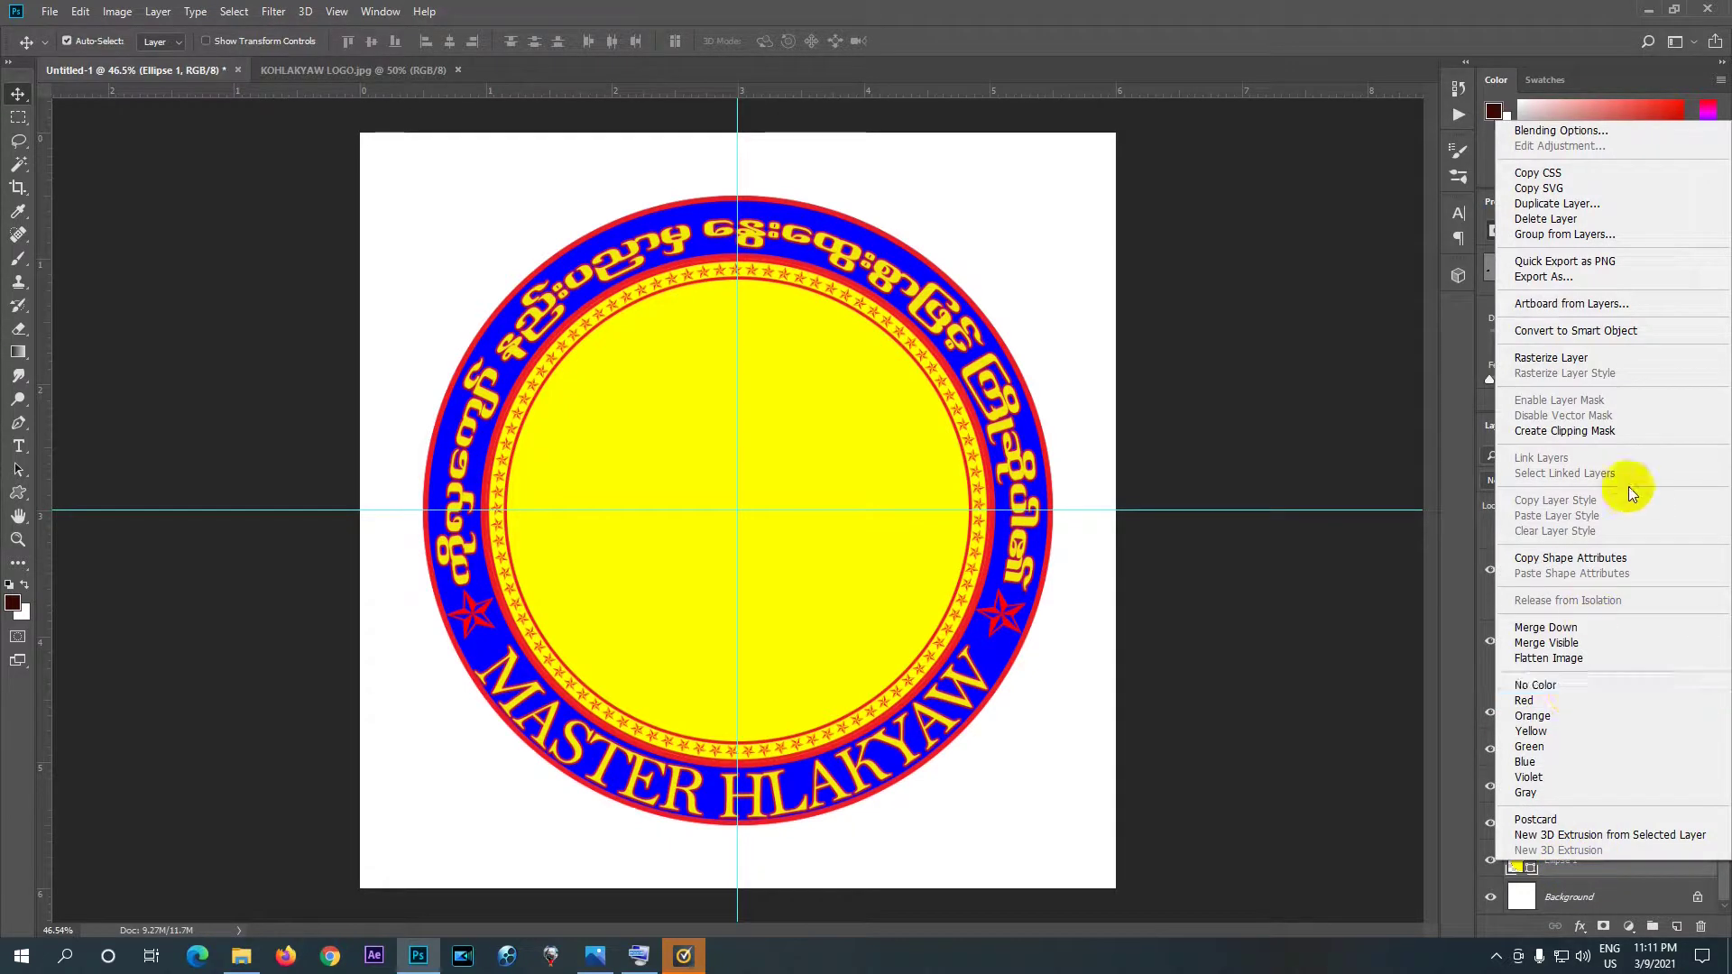
click(1565, 361)
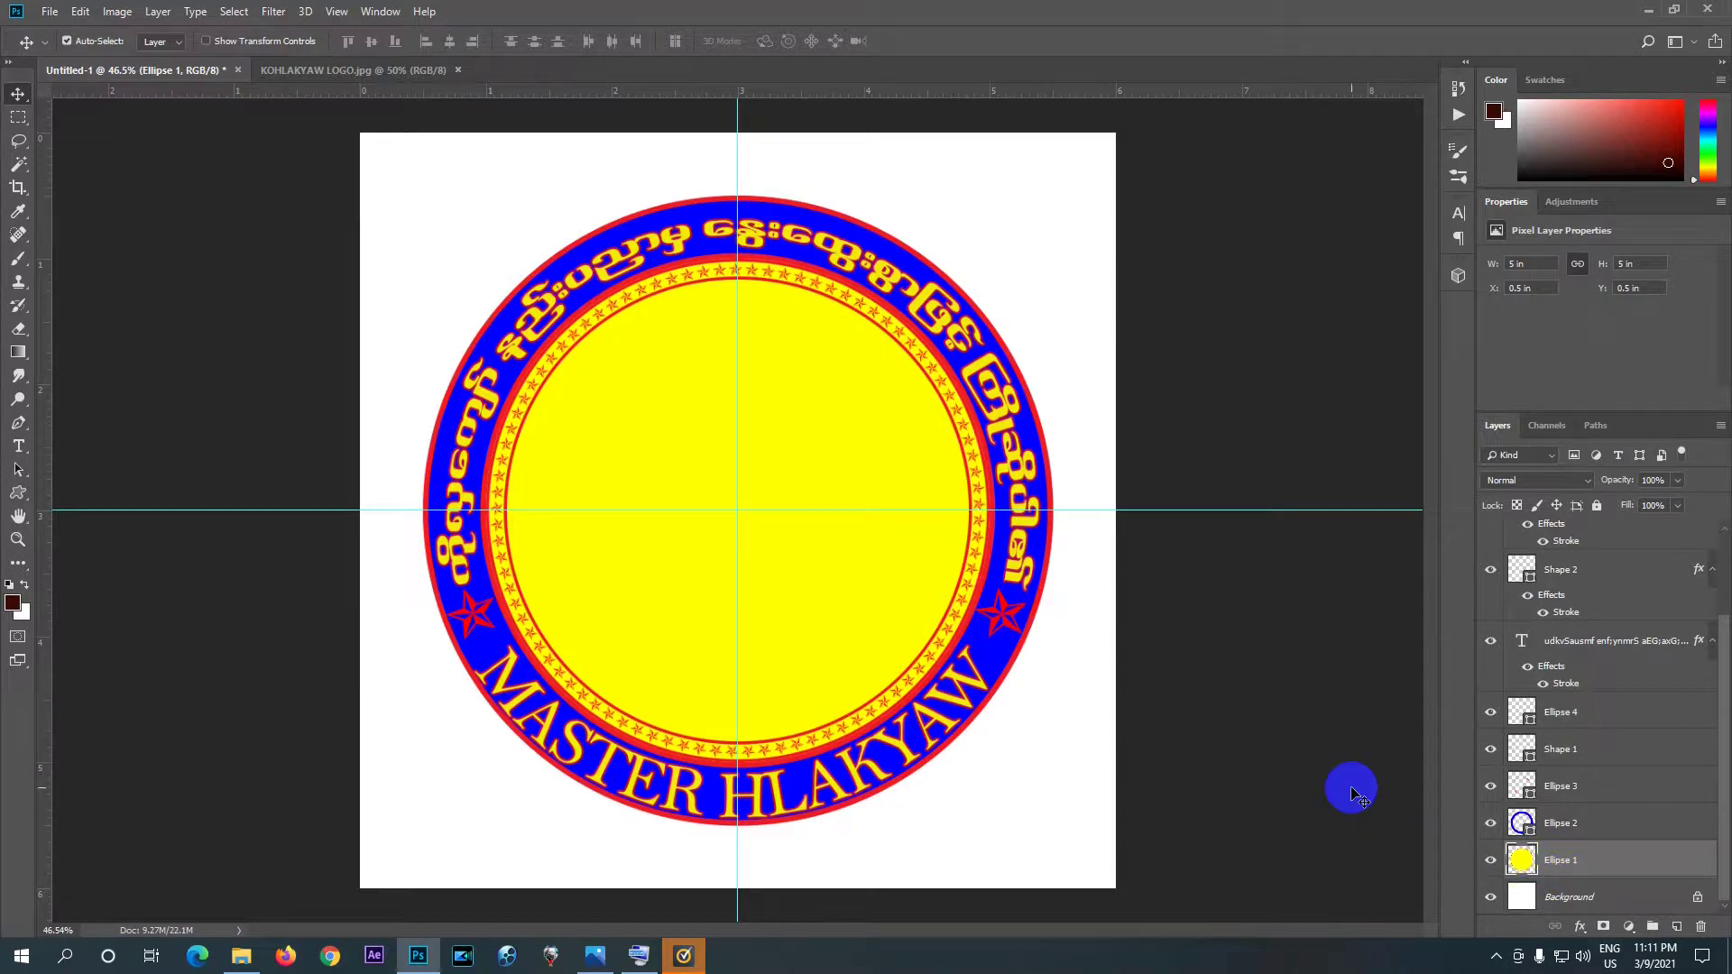
mouse_move(1523, 859)
mouse_down()
mouse_move(1512, 846)
mouse_move(1528, 867)
mouse_up()
ctrl+click(1528, 867)
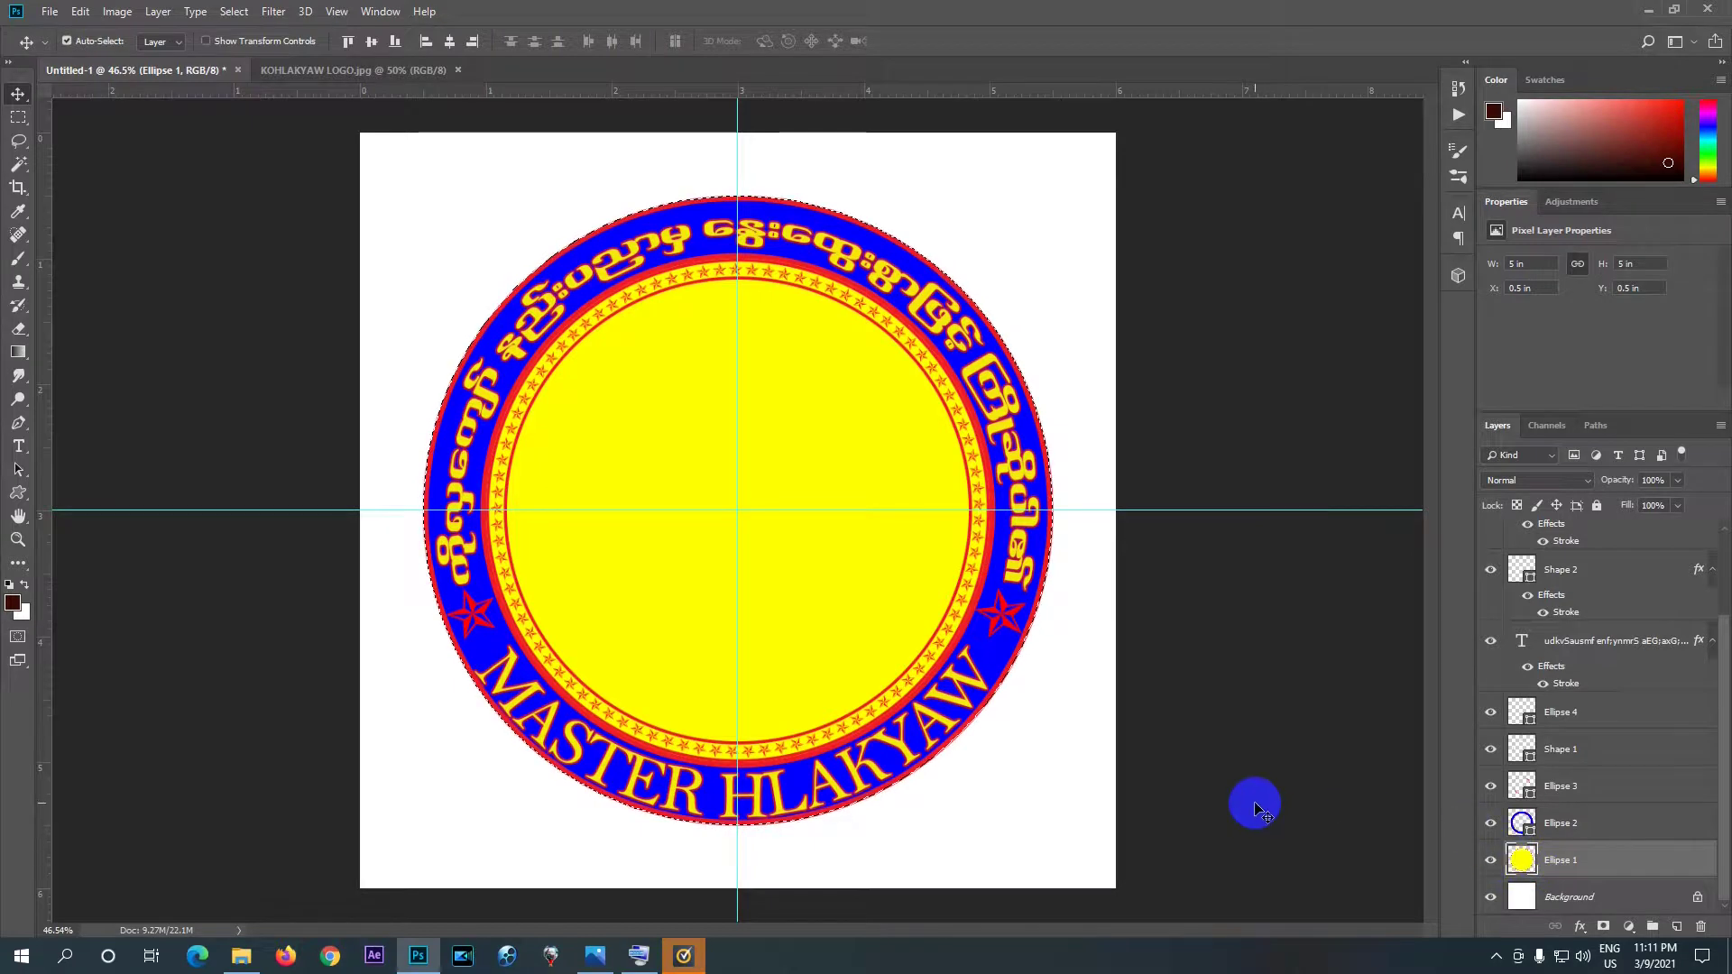
- Choose the cyan-to-yellow preset as the Gradient tool's active gradient
click(17, 353)
click(134, 43)
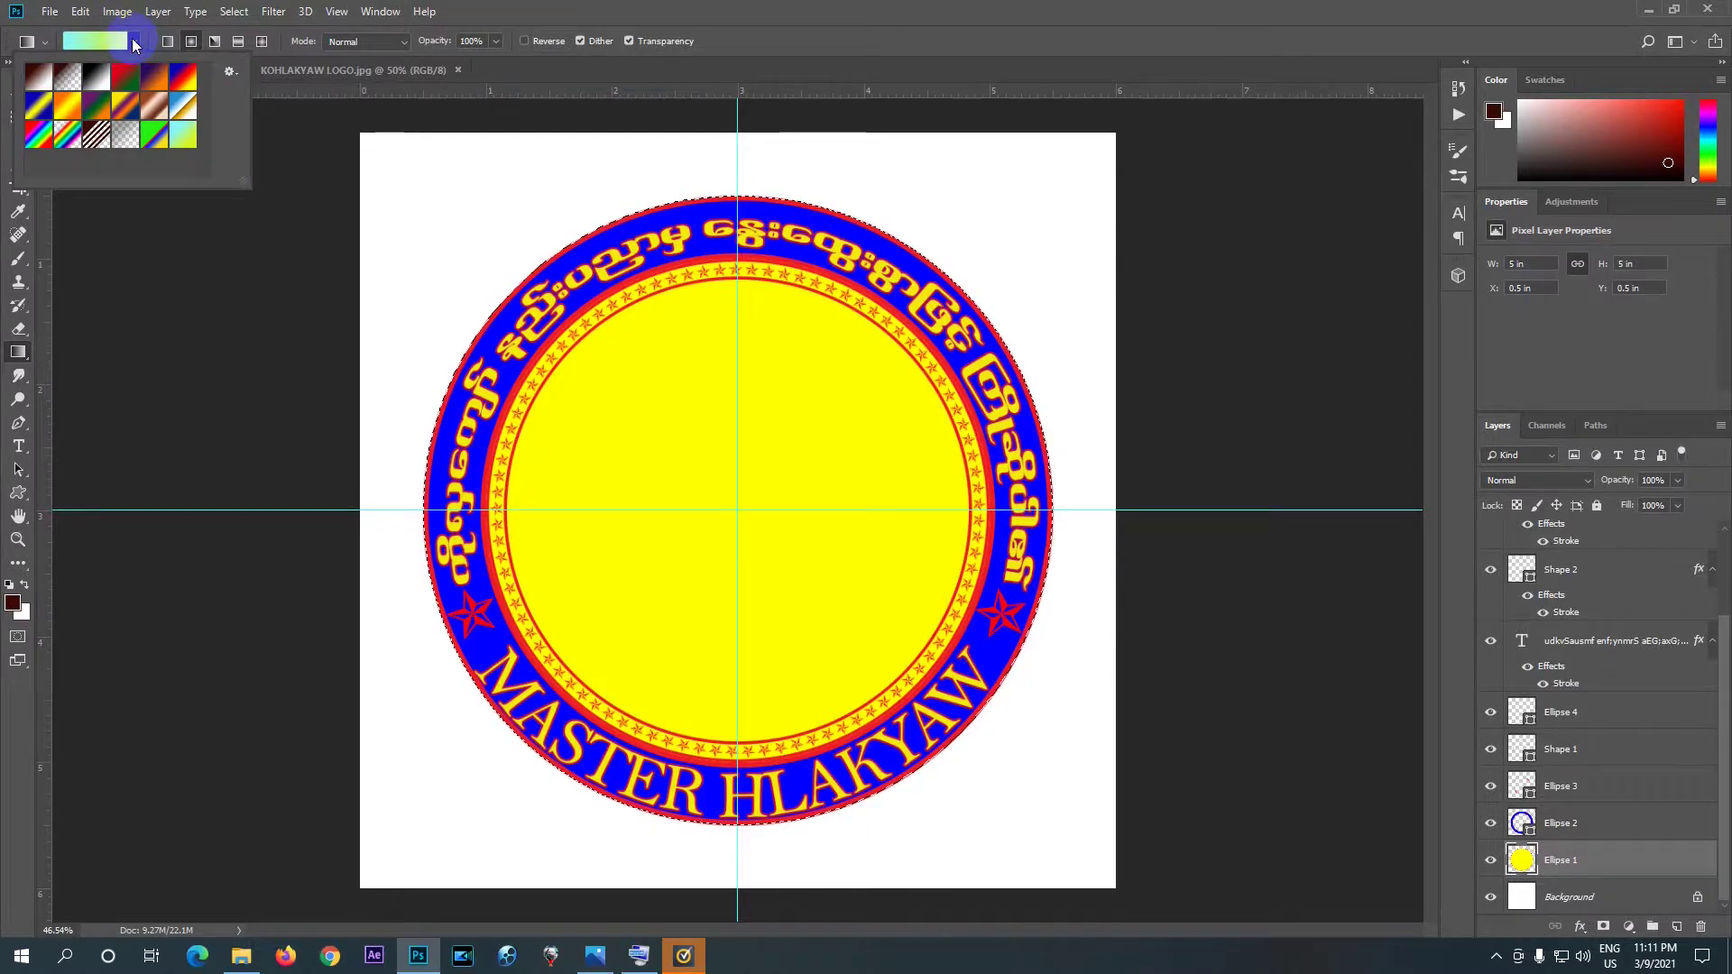
double_click(183, 134)
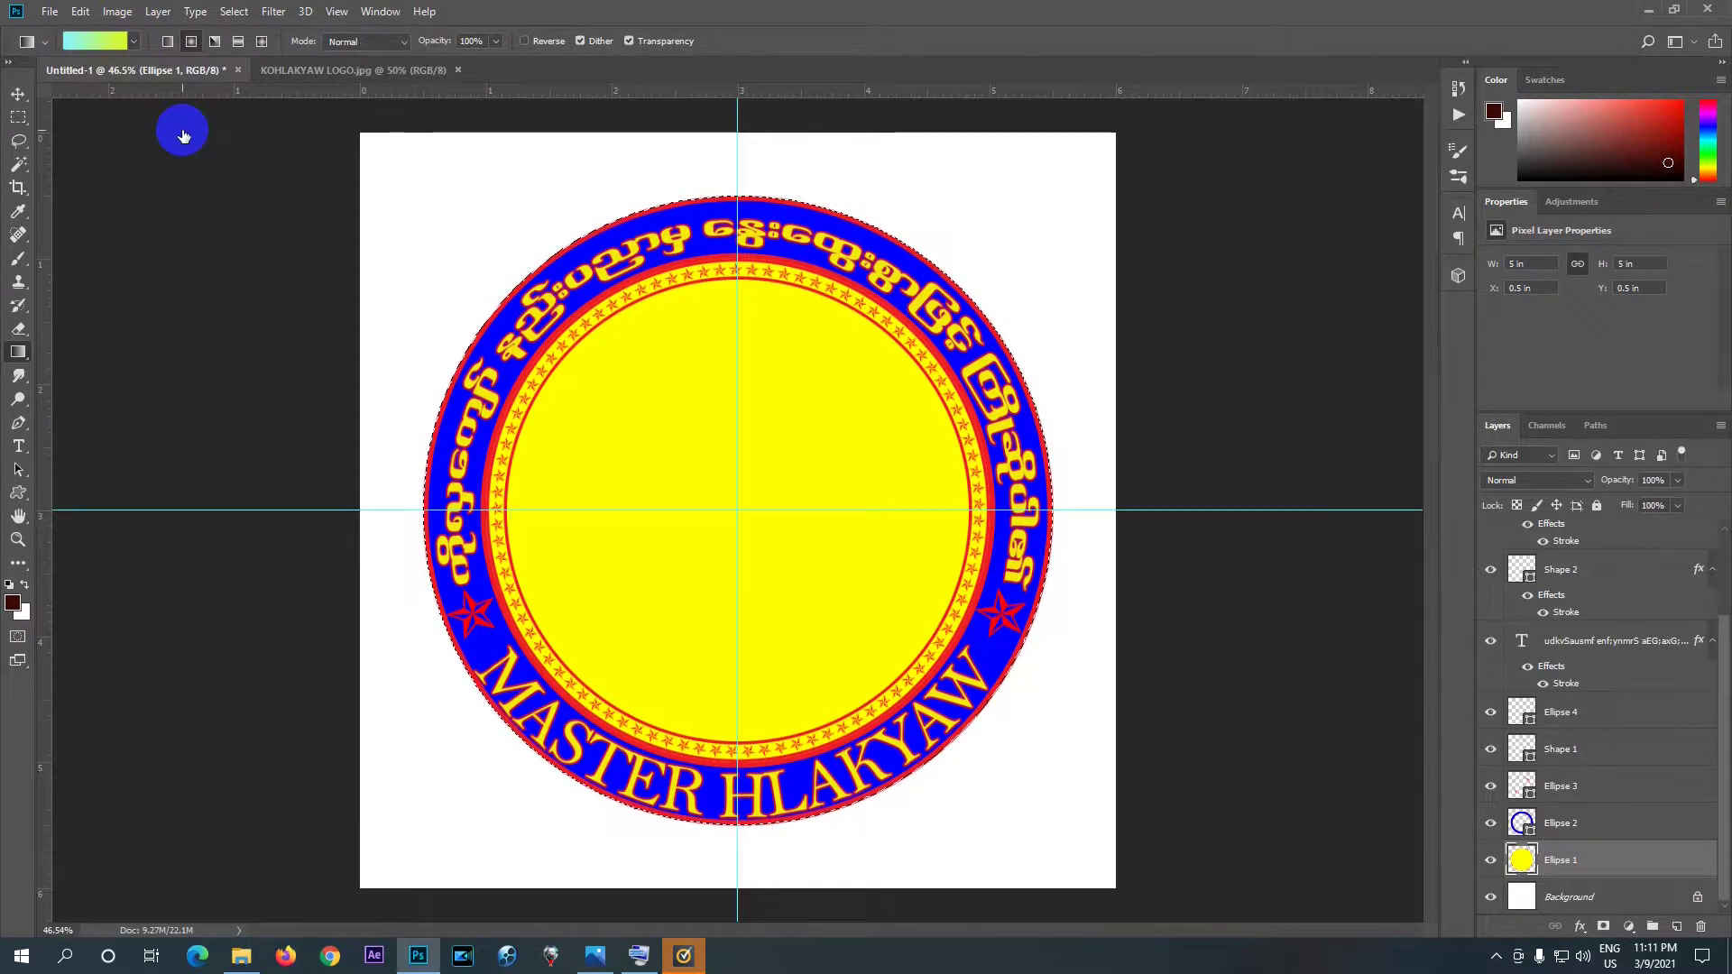
click(116, 43)
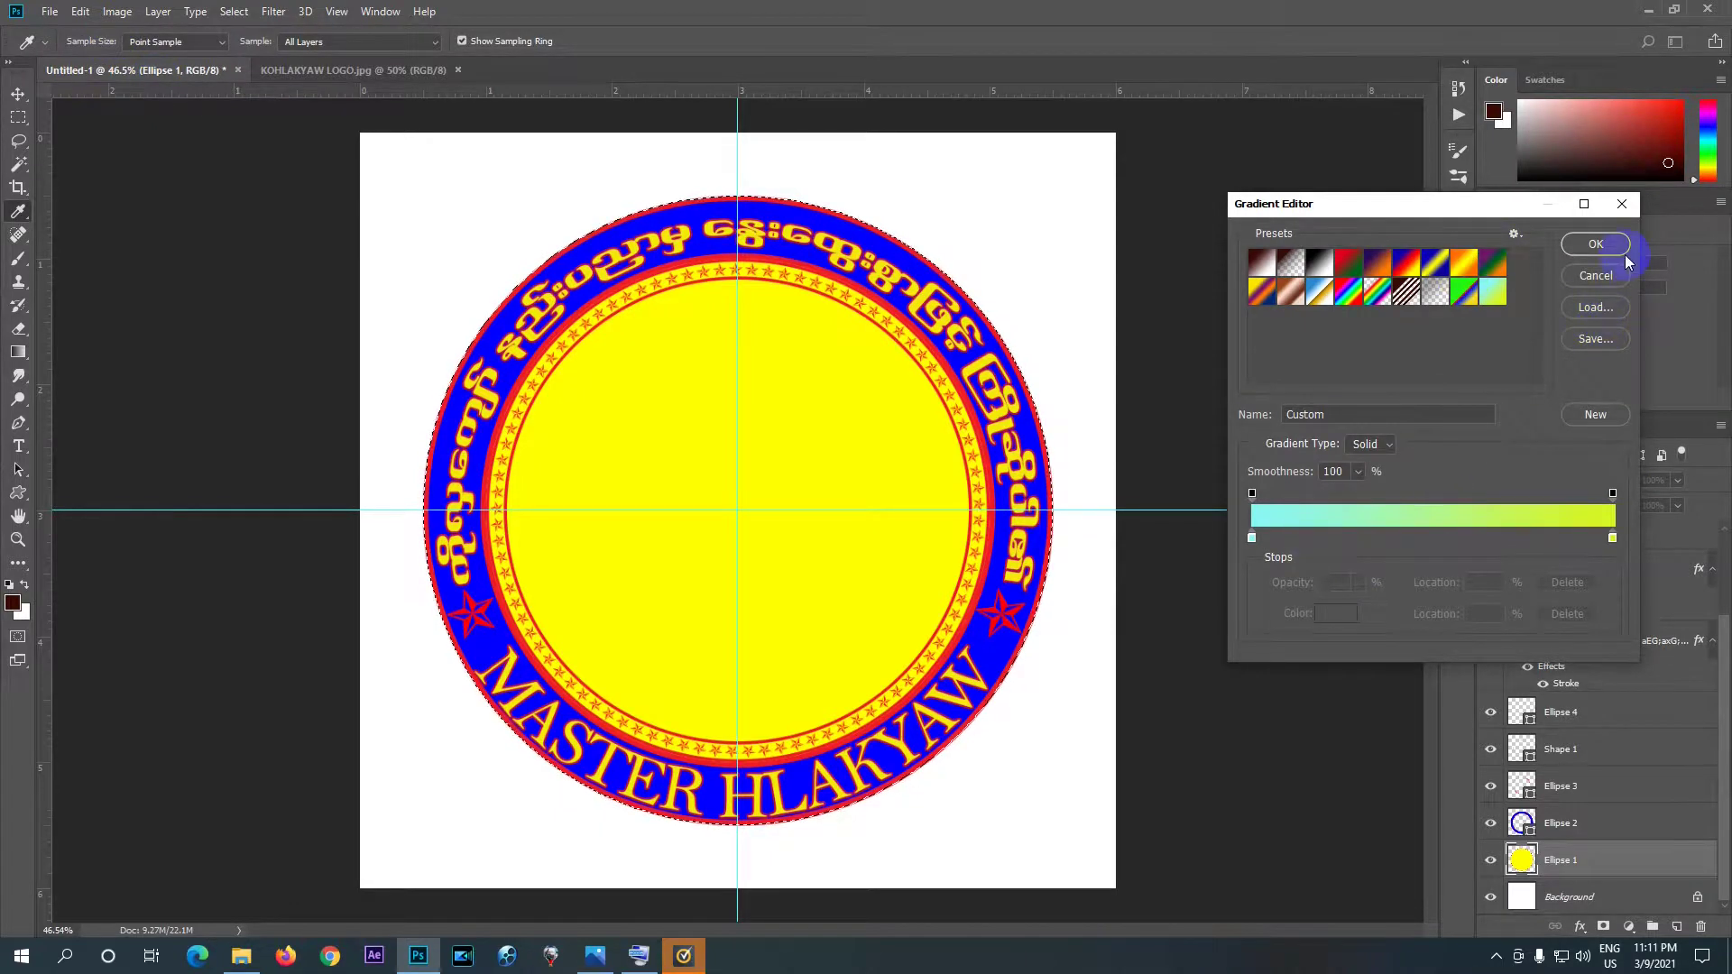
click(1621, 209)
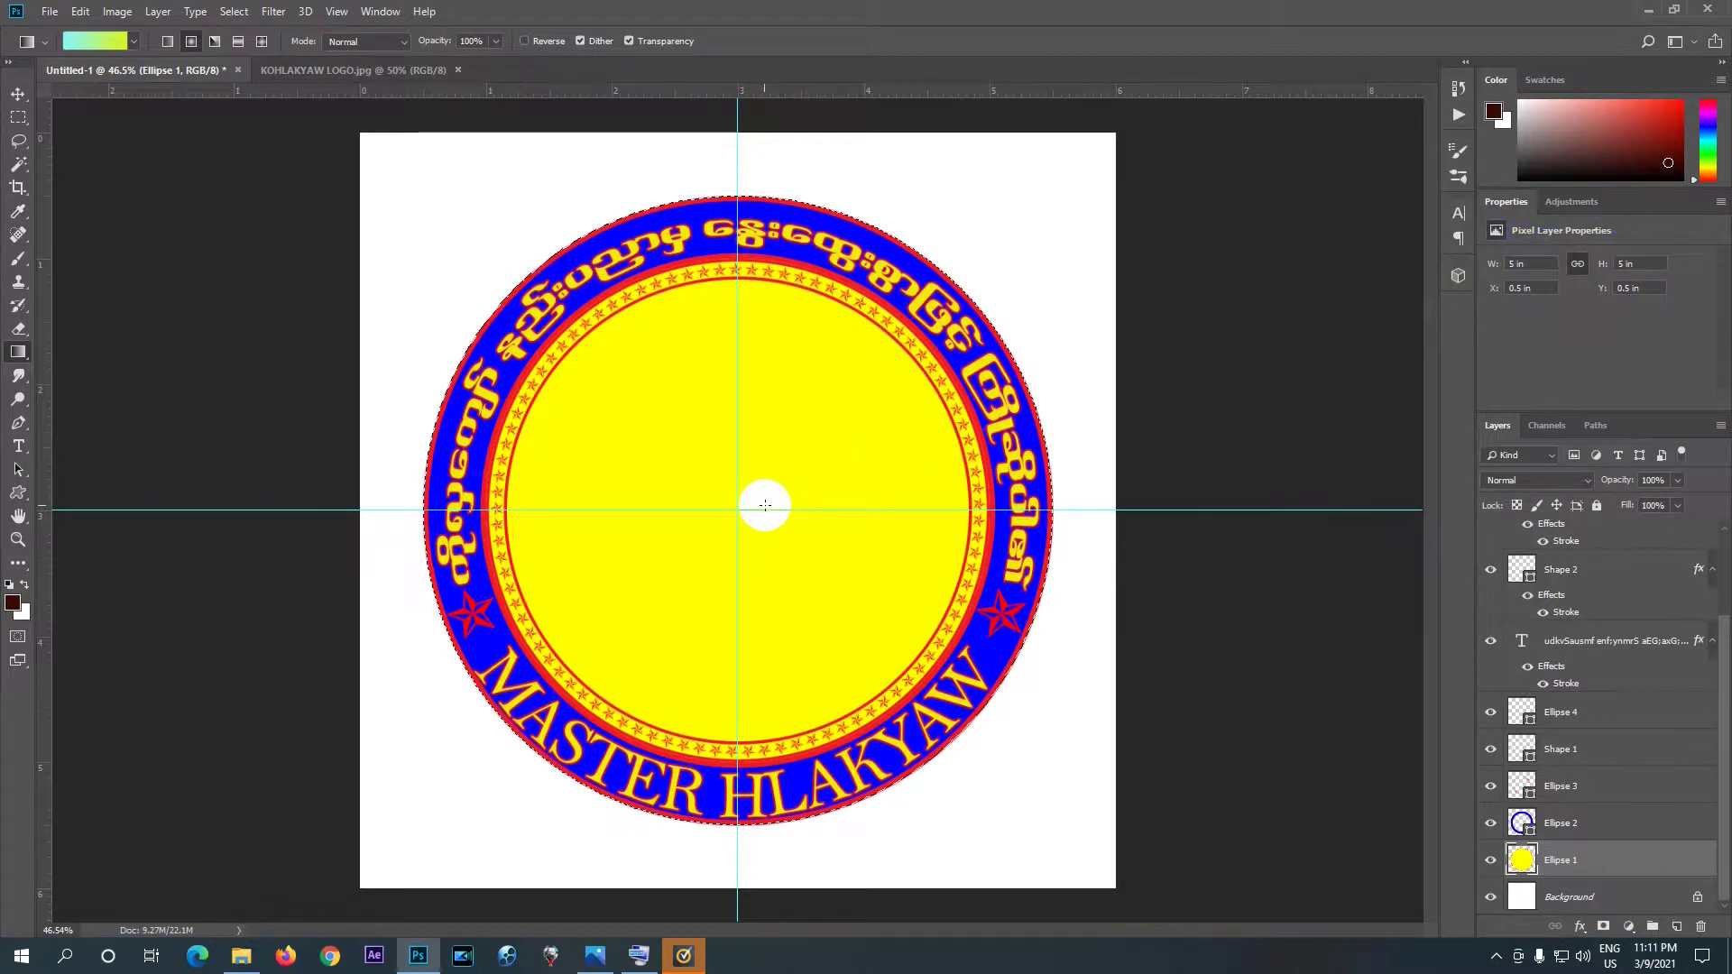
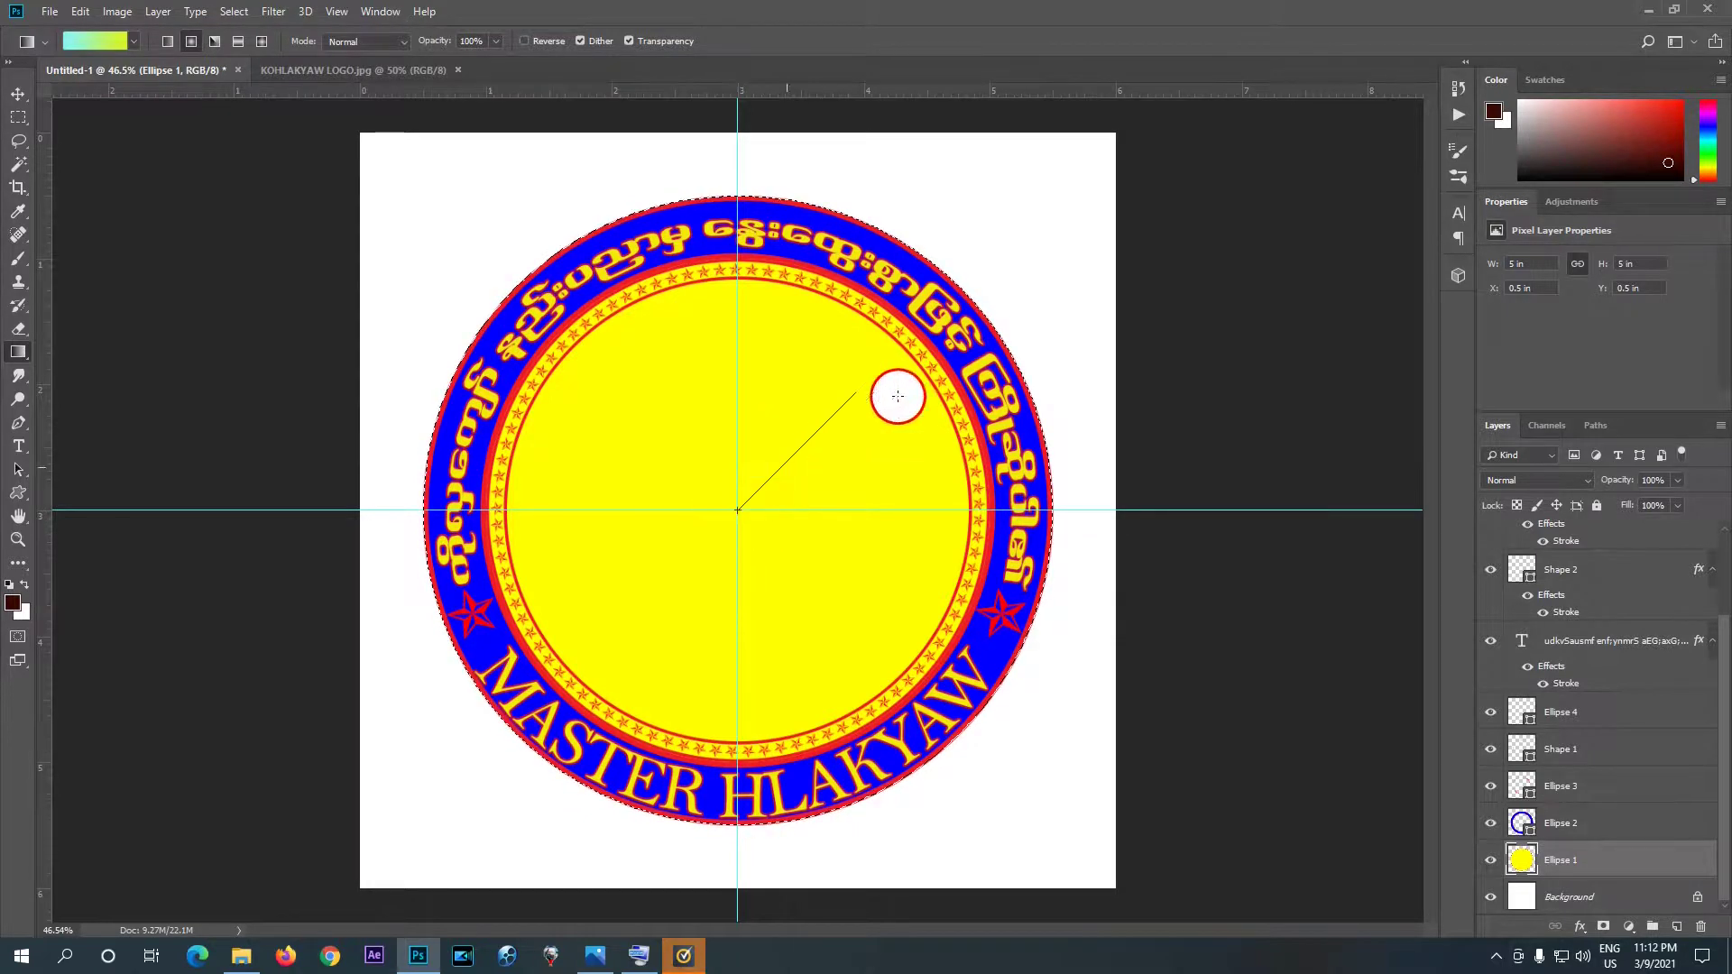
- Drag a radial cyan-to-yellow-green gradient outward from the centre of the Ellipse 1 circle
drag(1016, 268, 1016, 268)
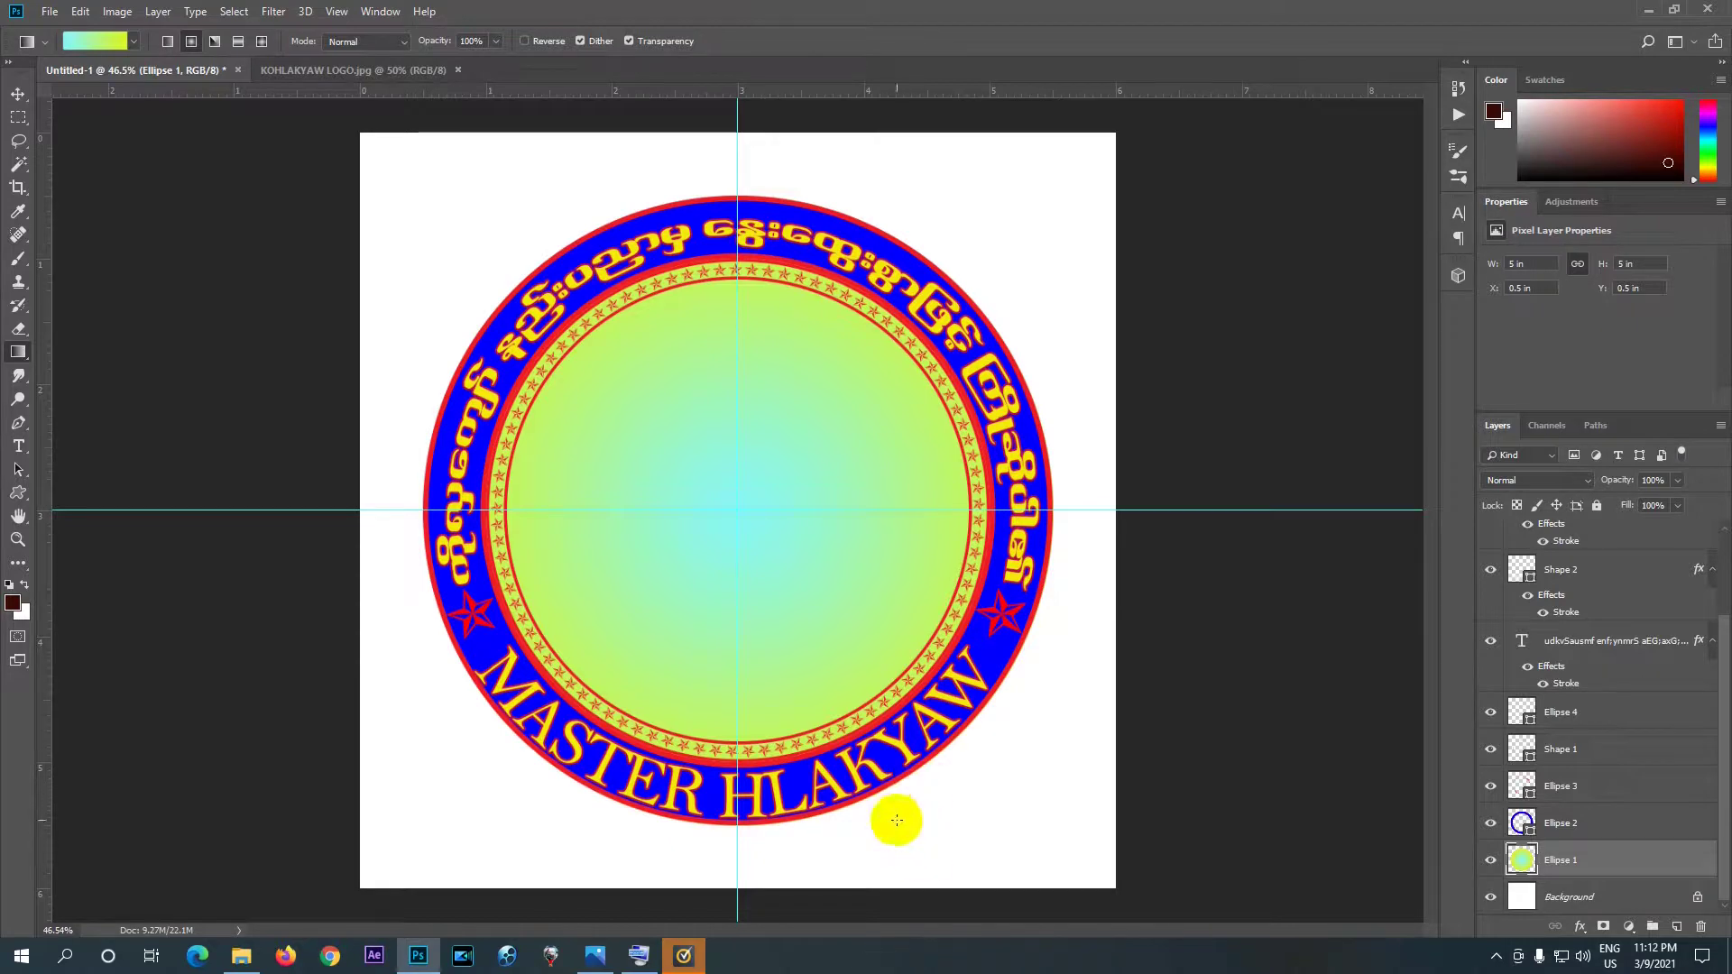
- Open the 3.psd portrait file as a separate document
click(49, 13)
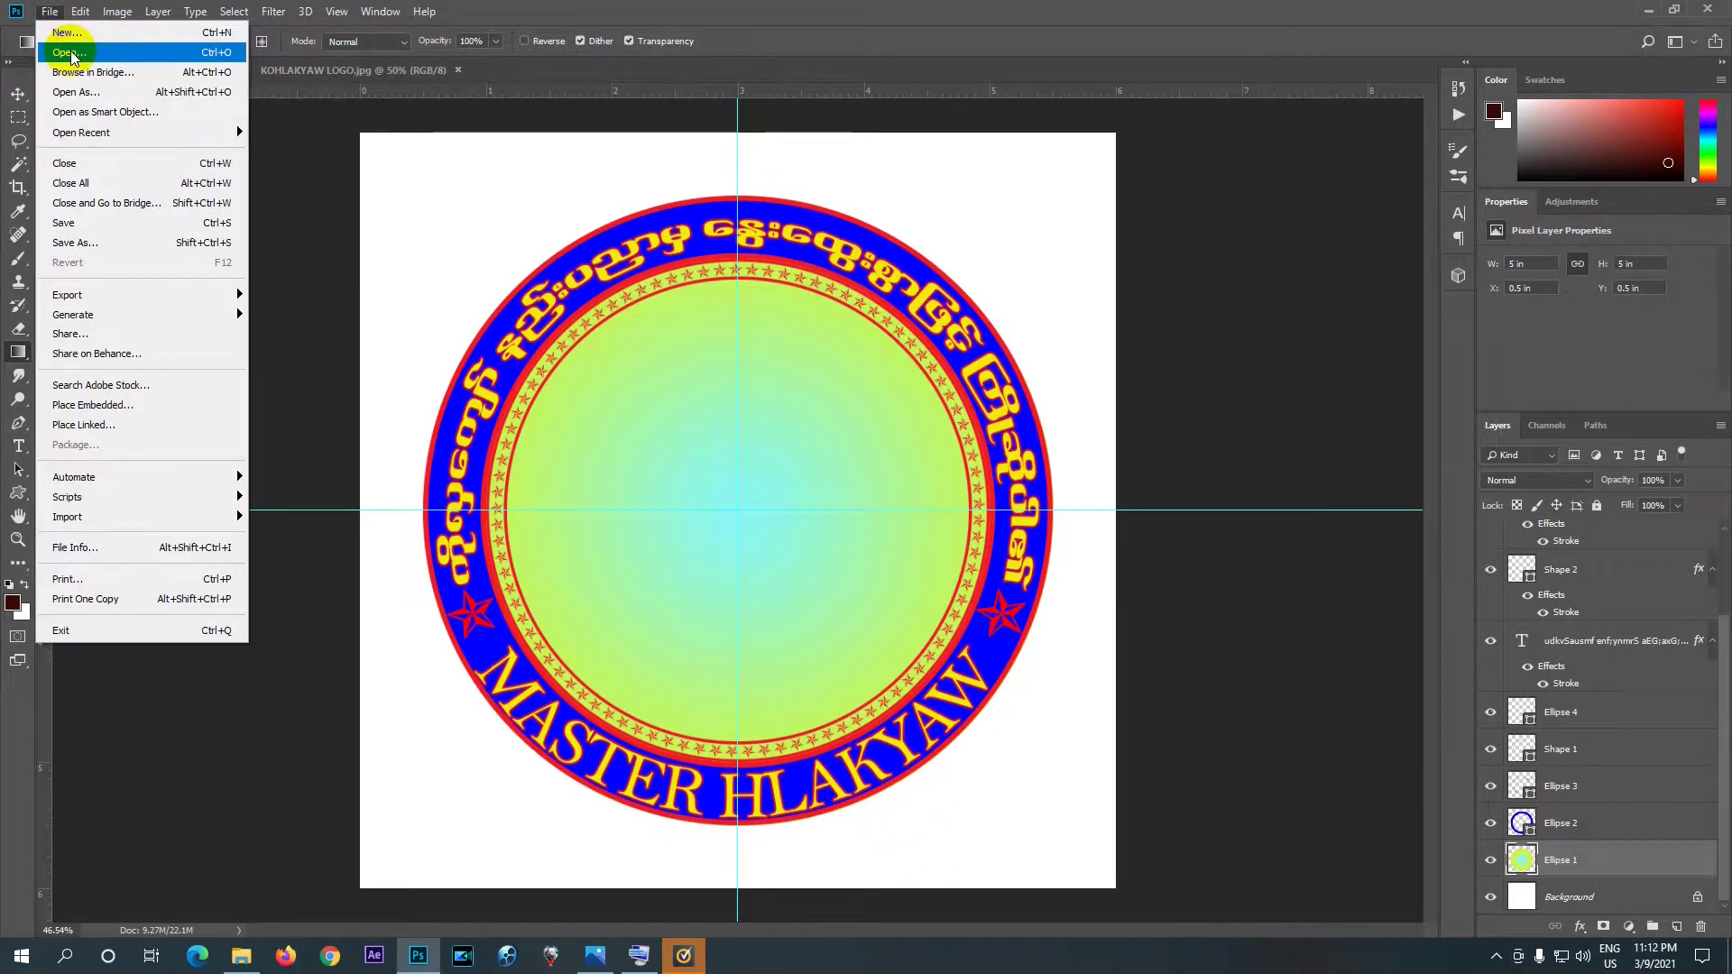
click(70, 54)
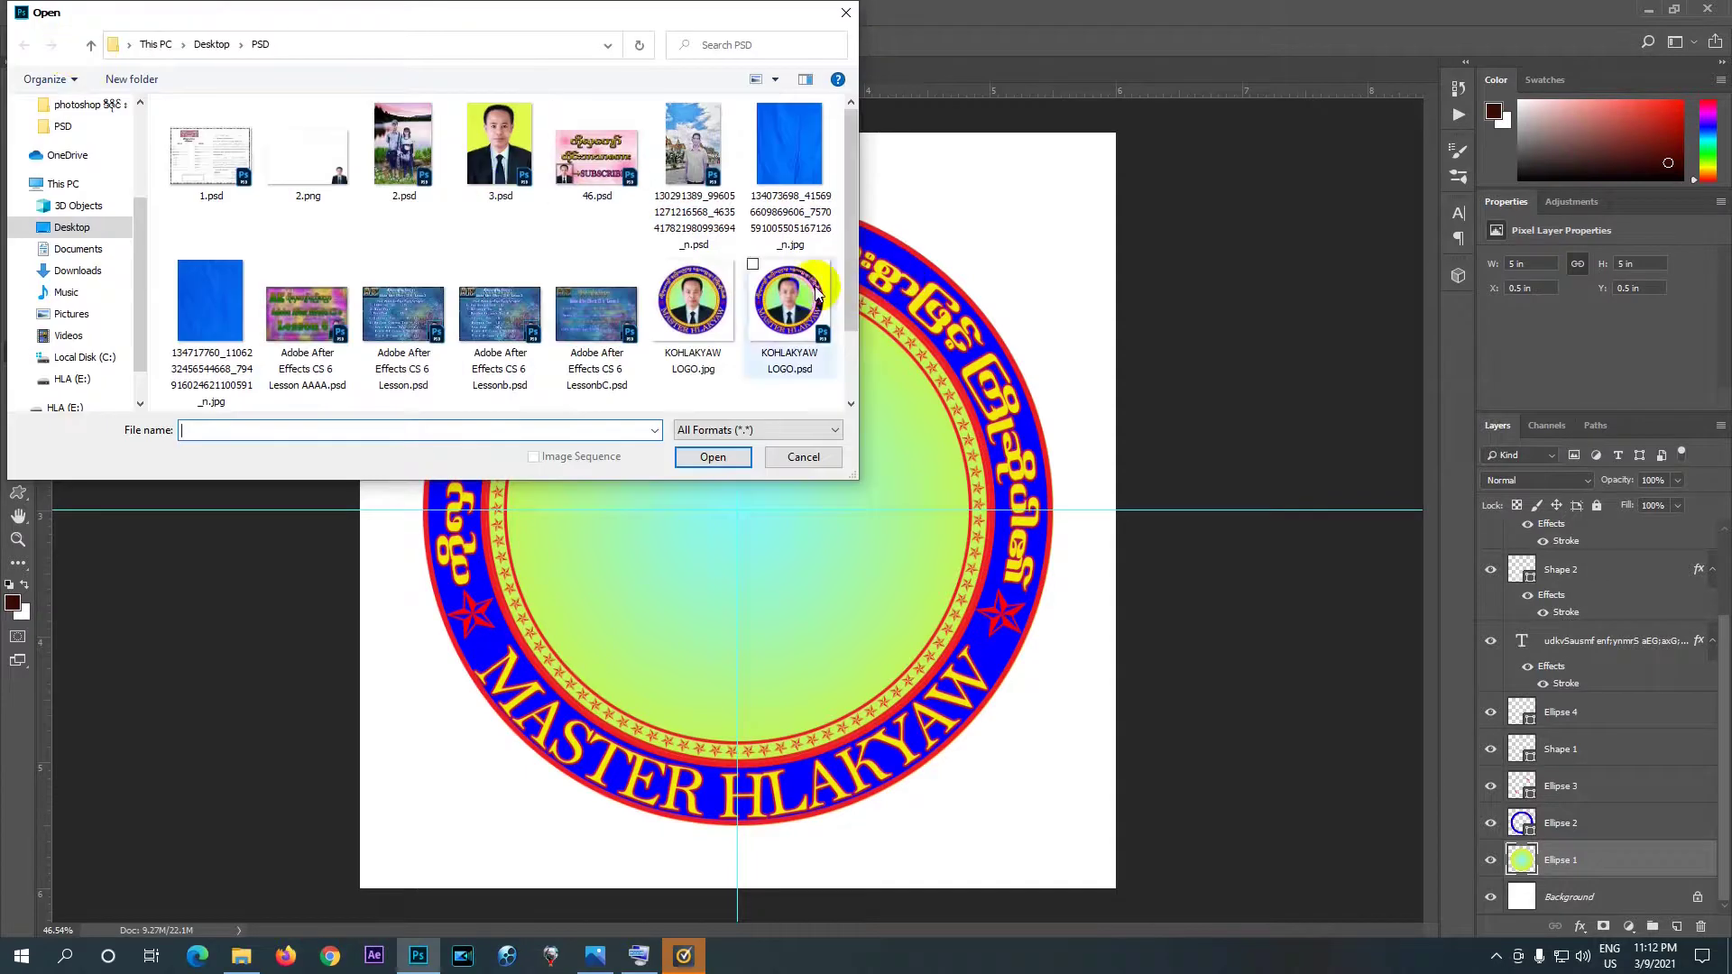
click(499, 151)
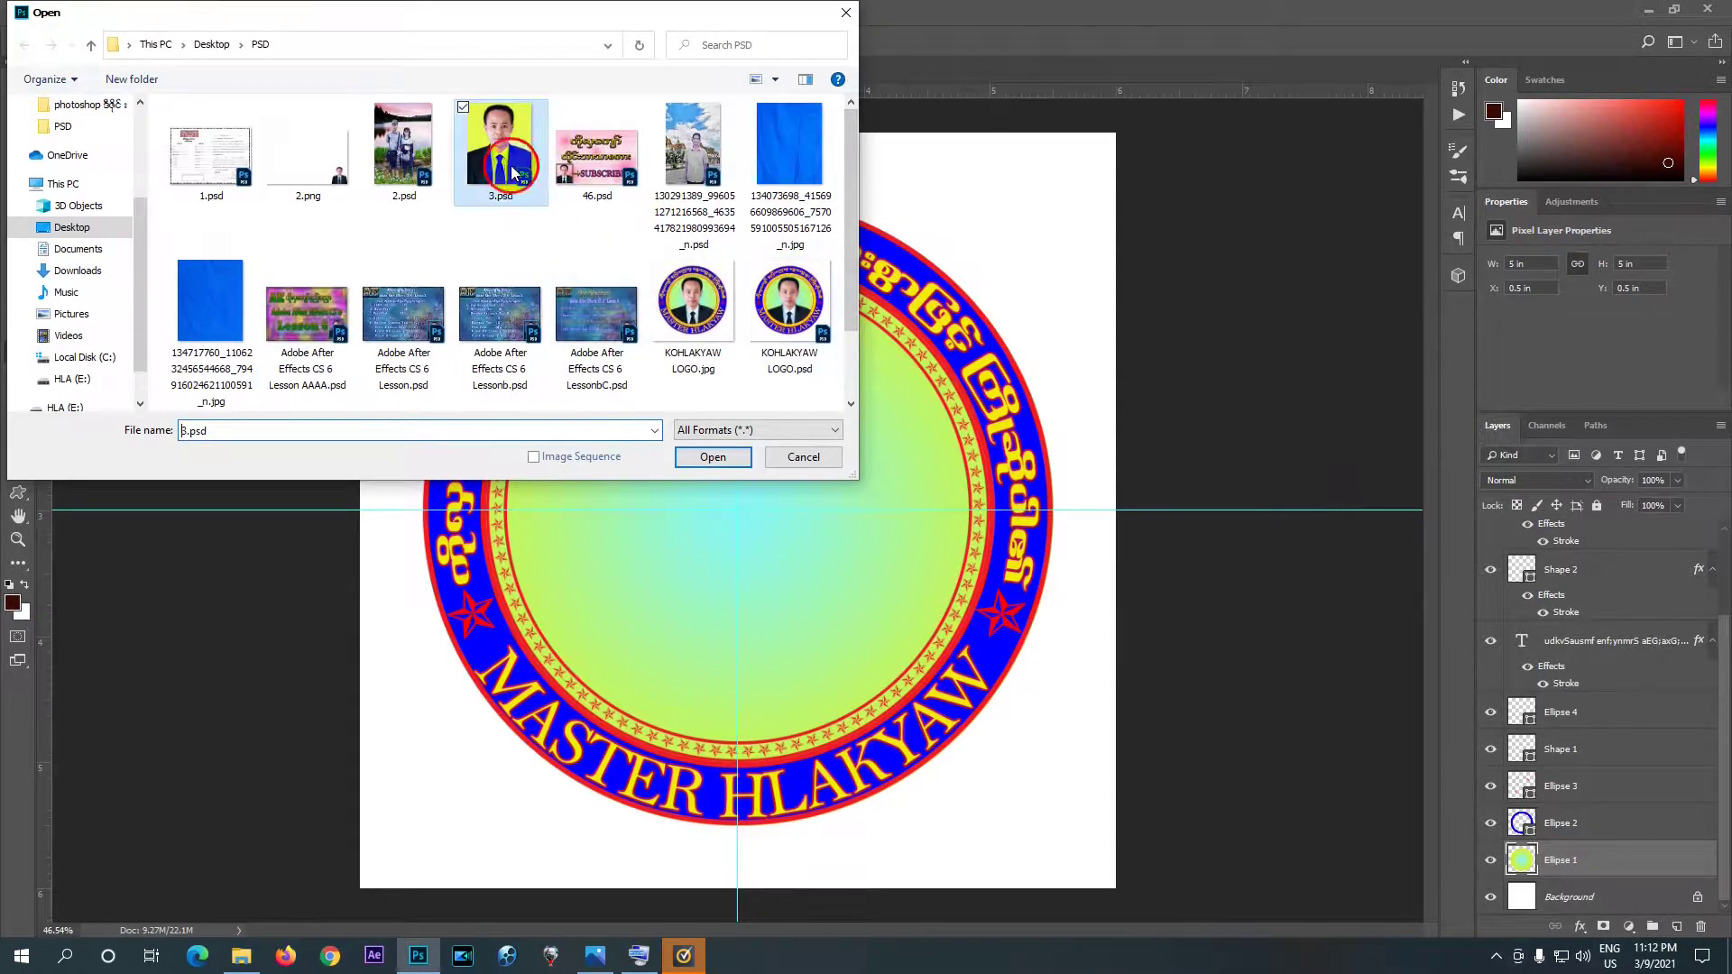
click(713, 458)
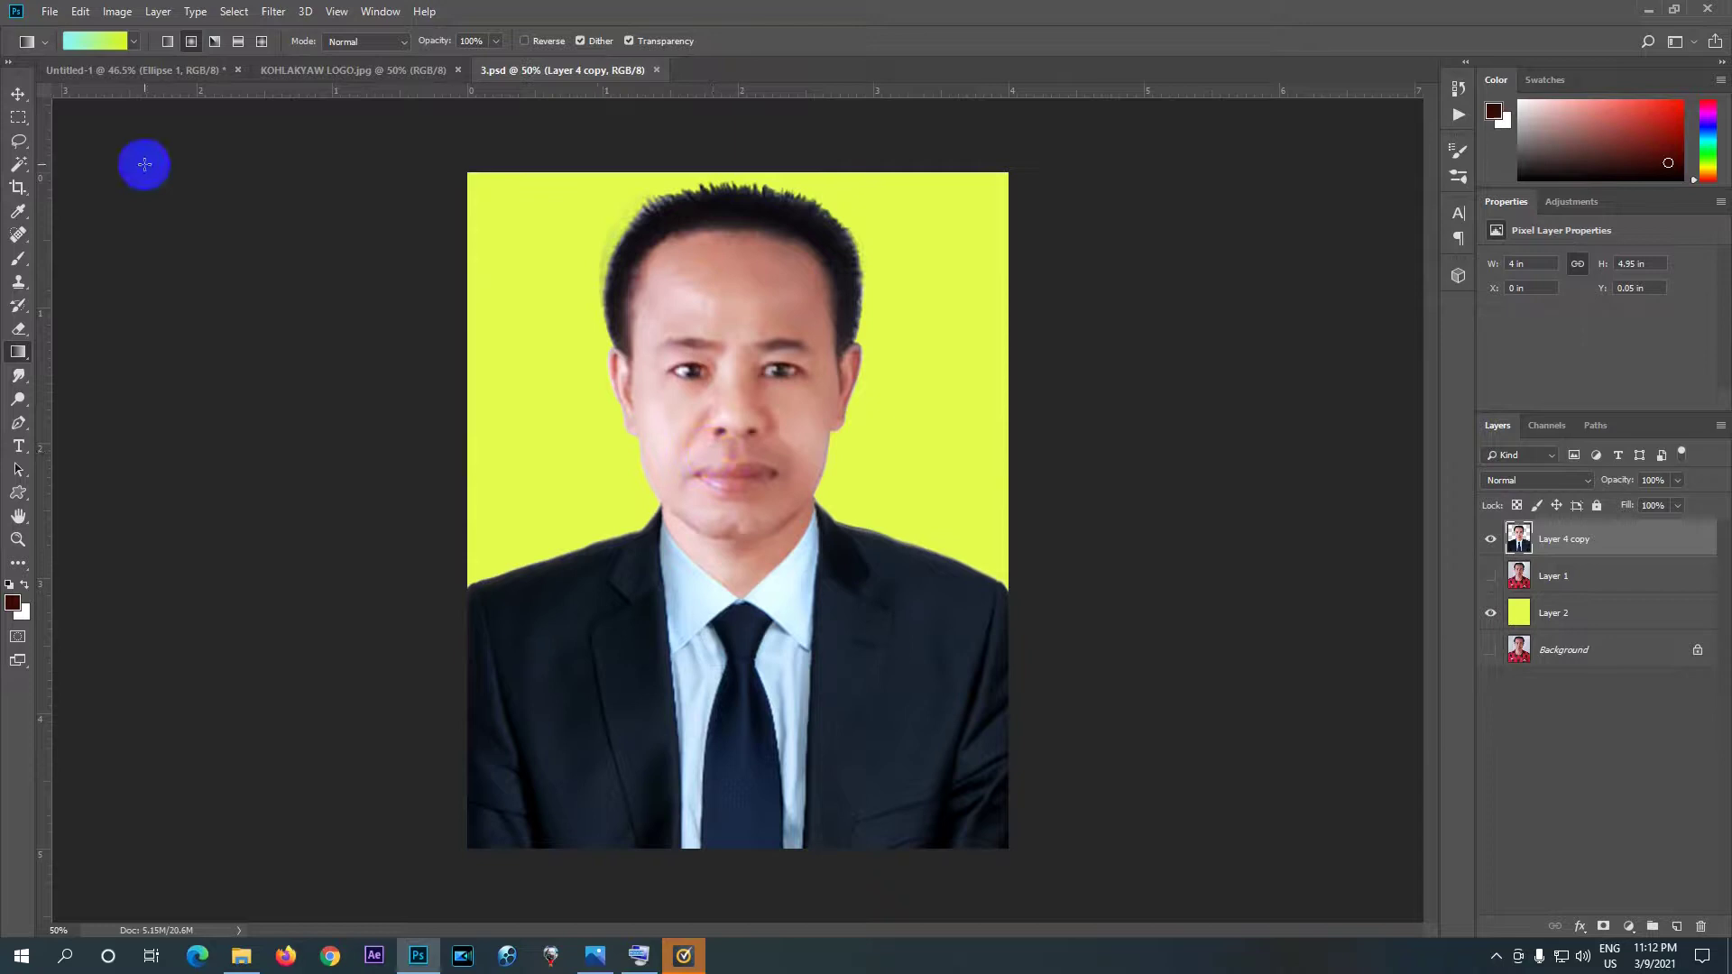
- Drag the Layer 4 copy portrait from 3.psd onto the Untitled-1 seal document
click(18, 94)
drag(726, 311, 709, 466)
click(683, 374)
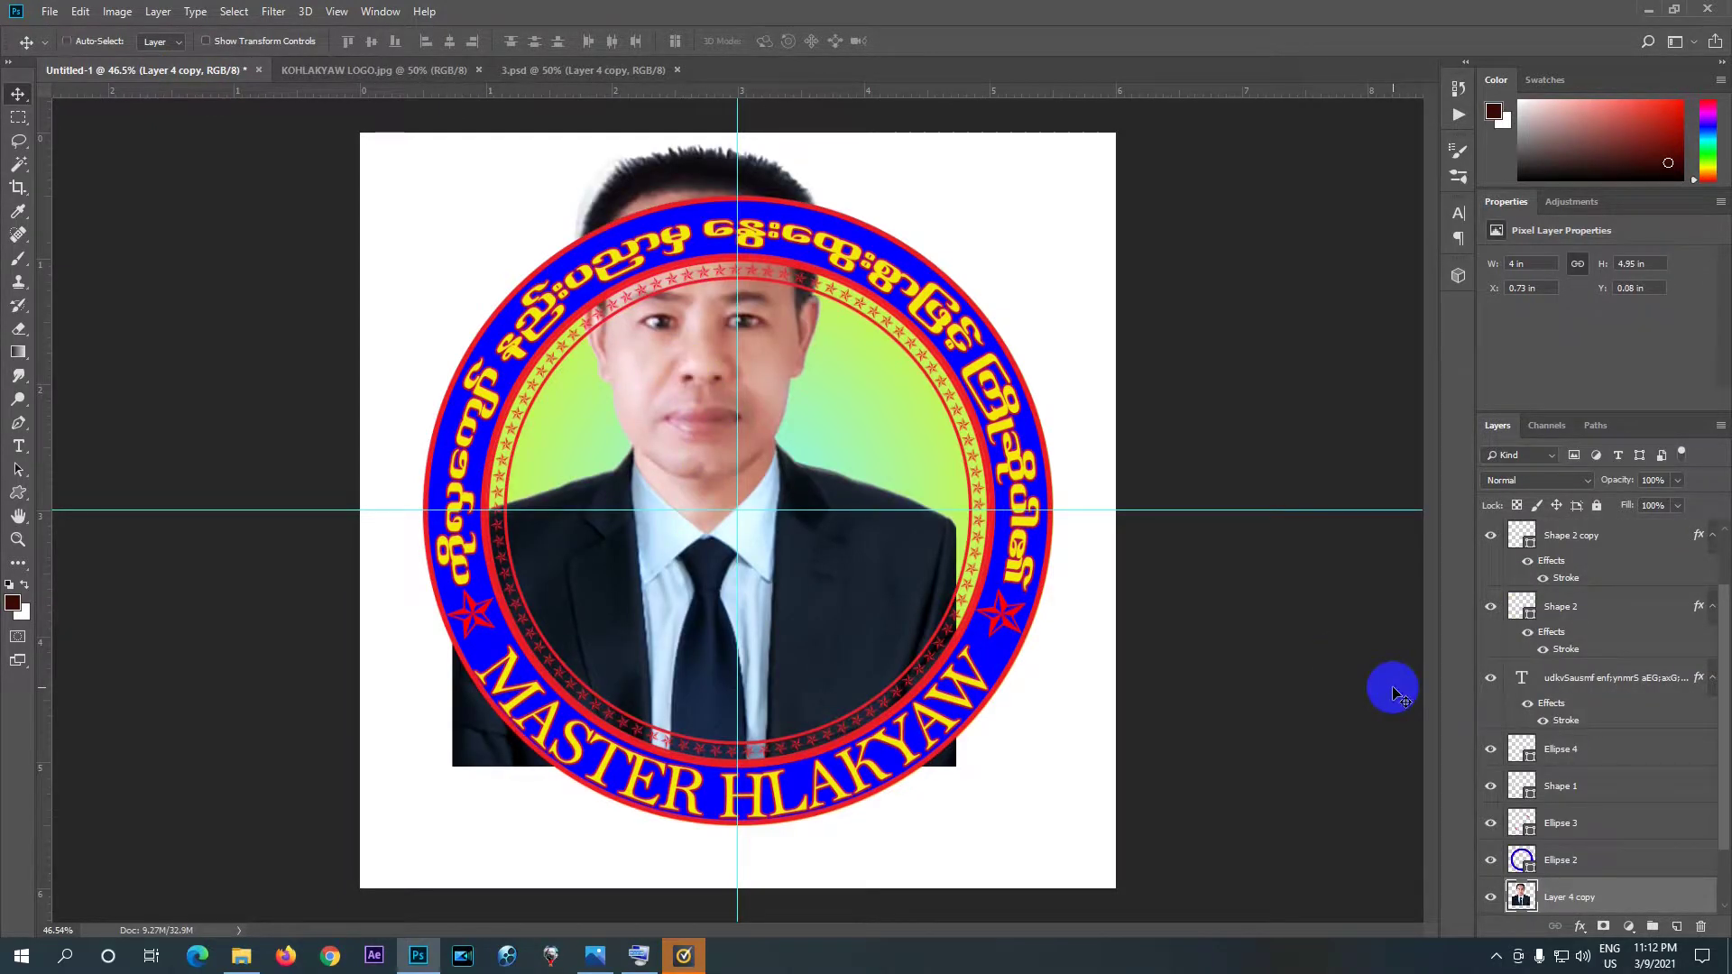
- Move the portrait down-right, scale it to 86%, and nudge it up into the inner circle
key(ctrl+t)
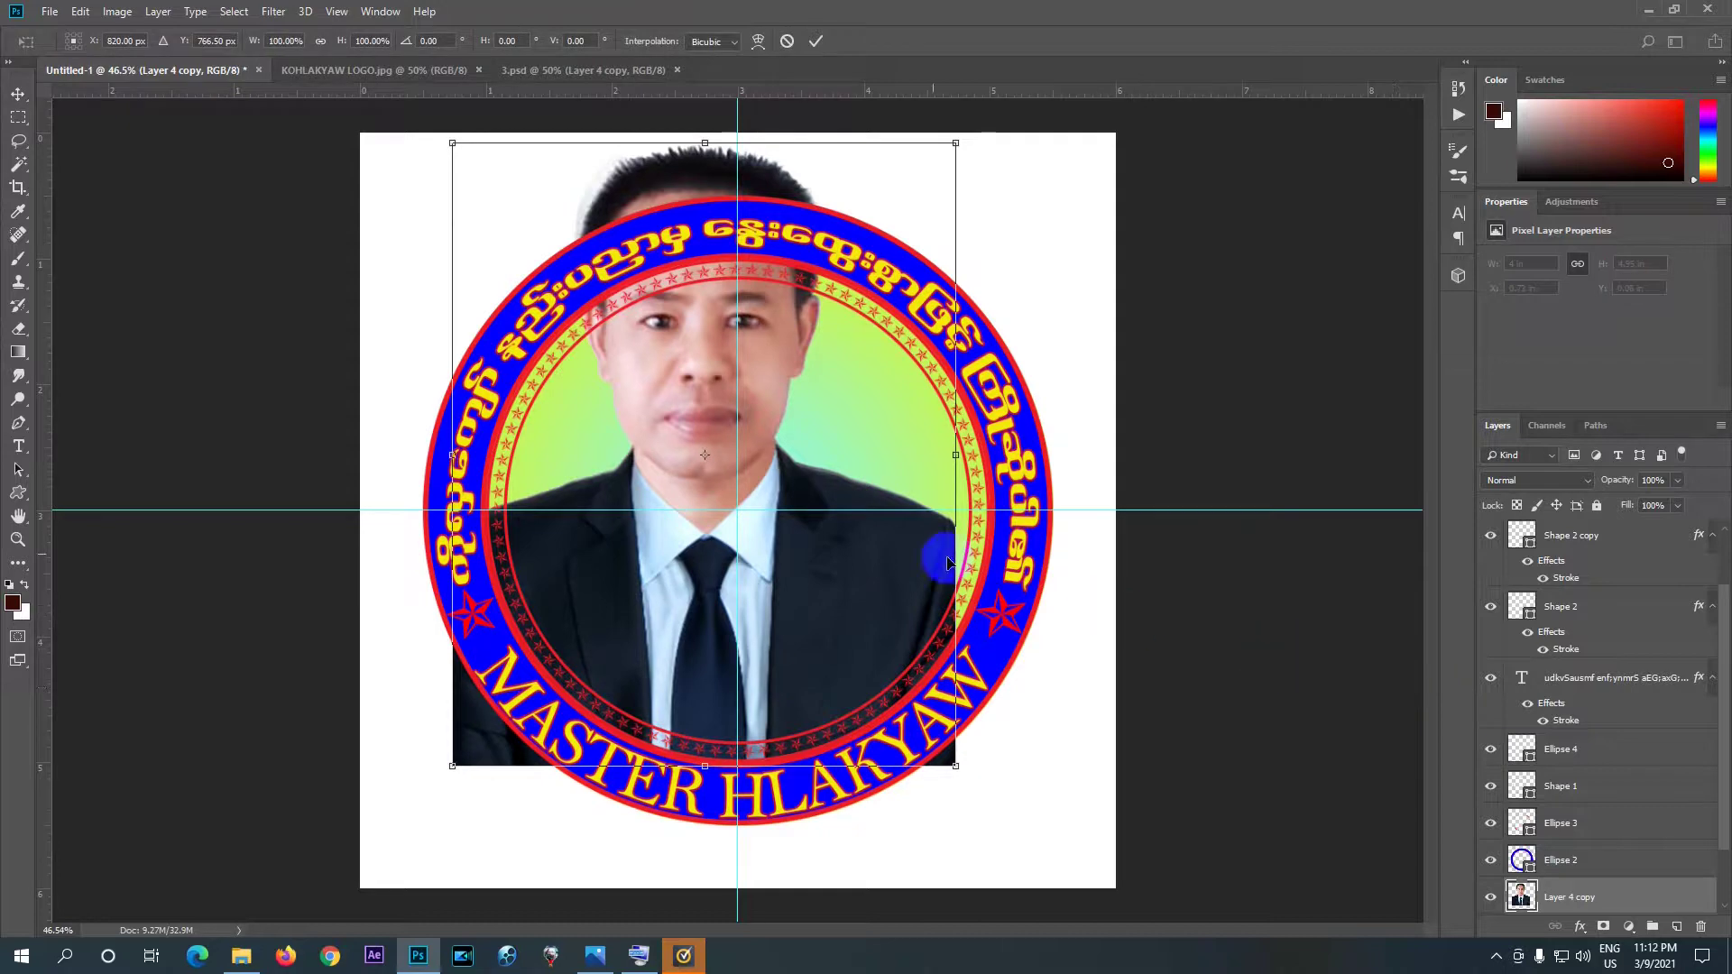
click(687, 428)
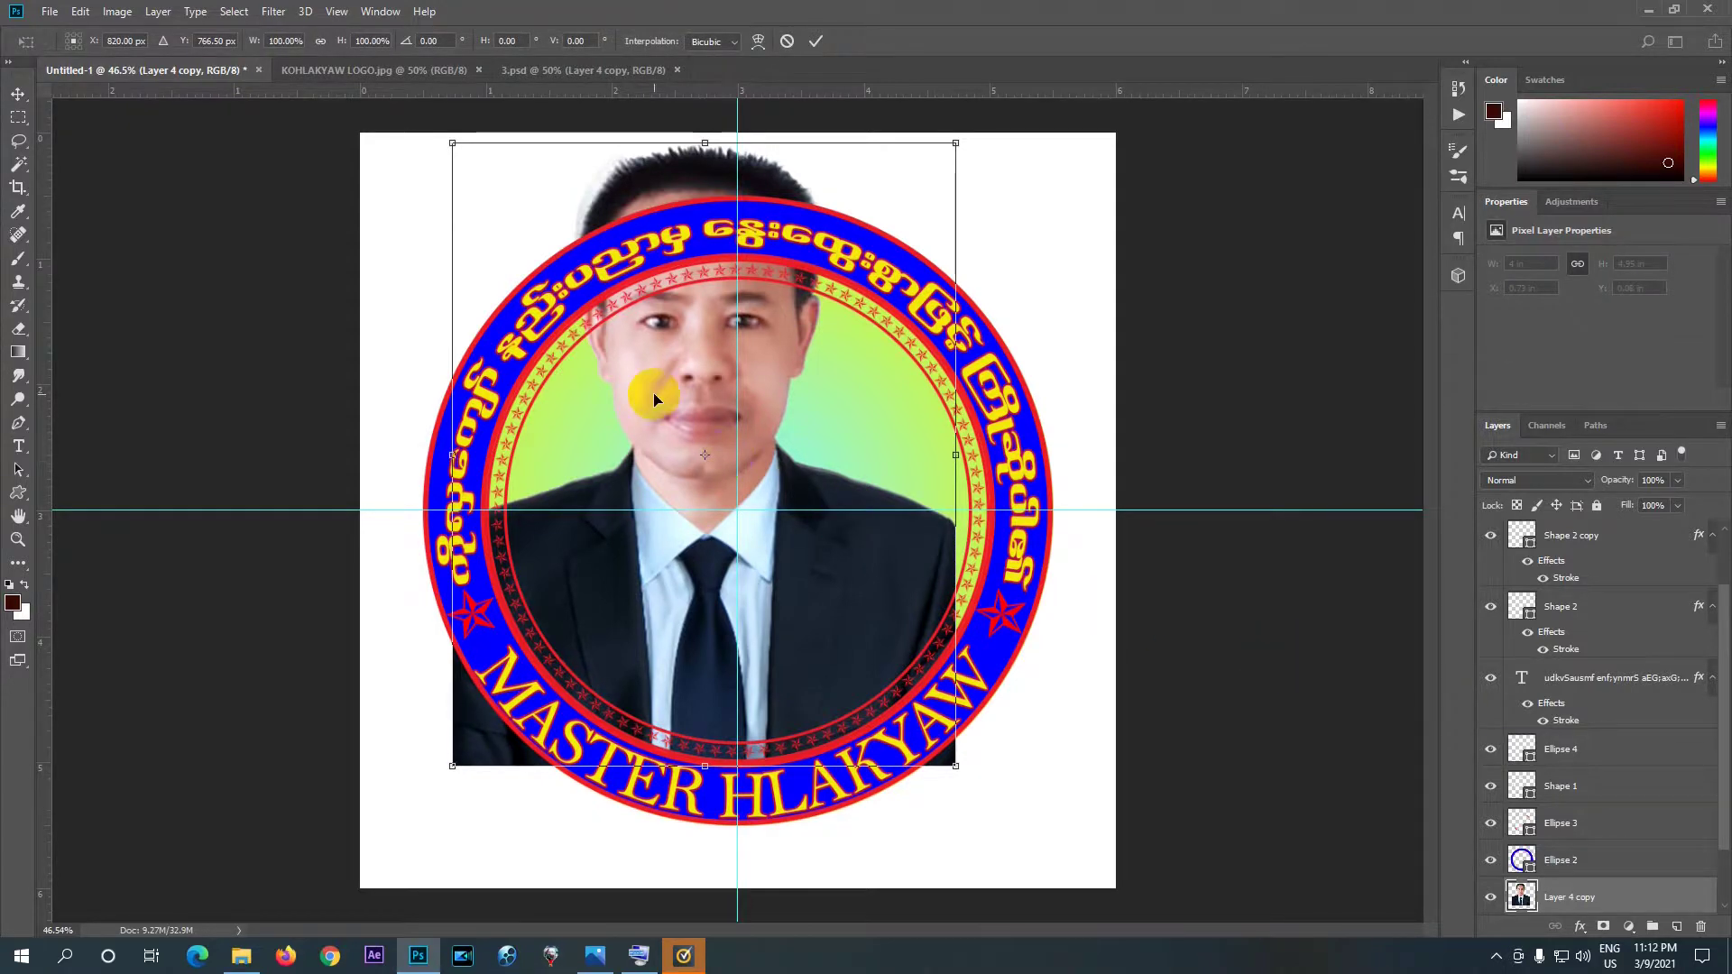
drag(655, 400, 693, 542)
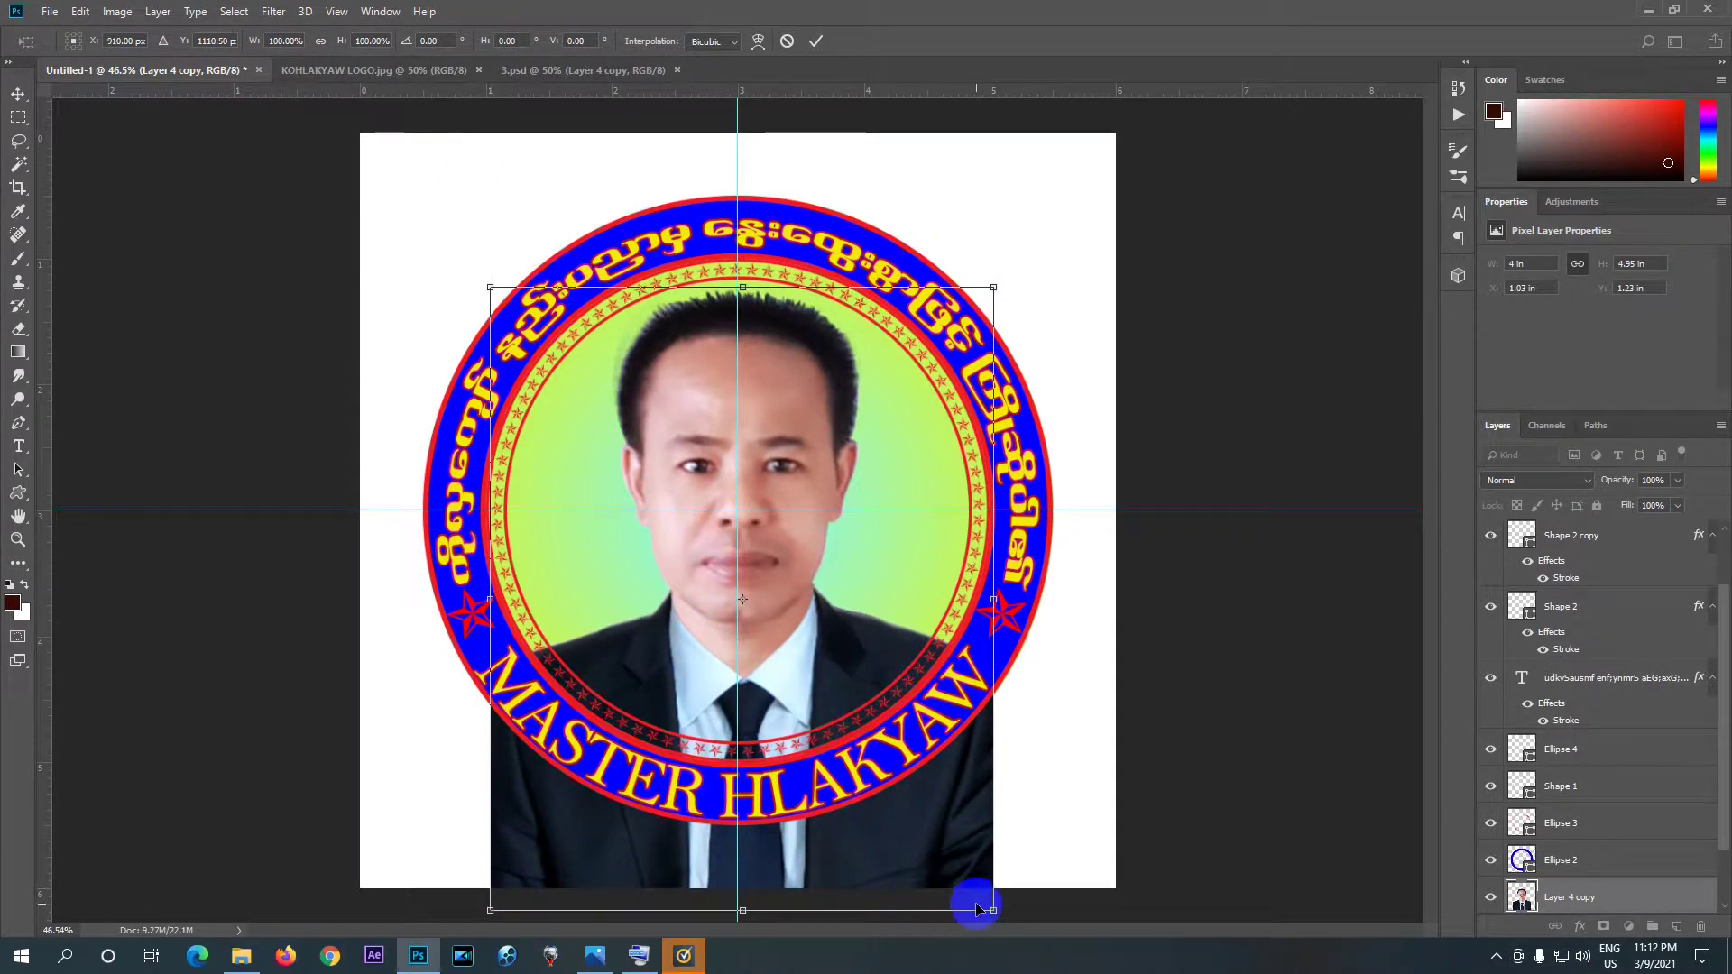
drag(993, 914, 968, 860)
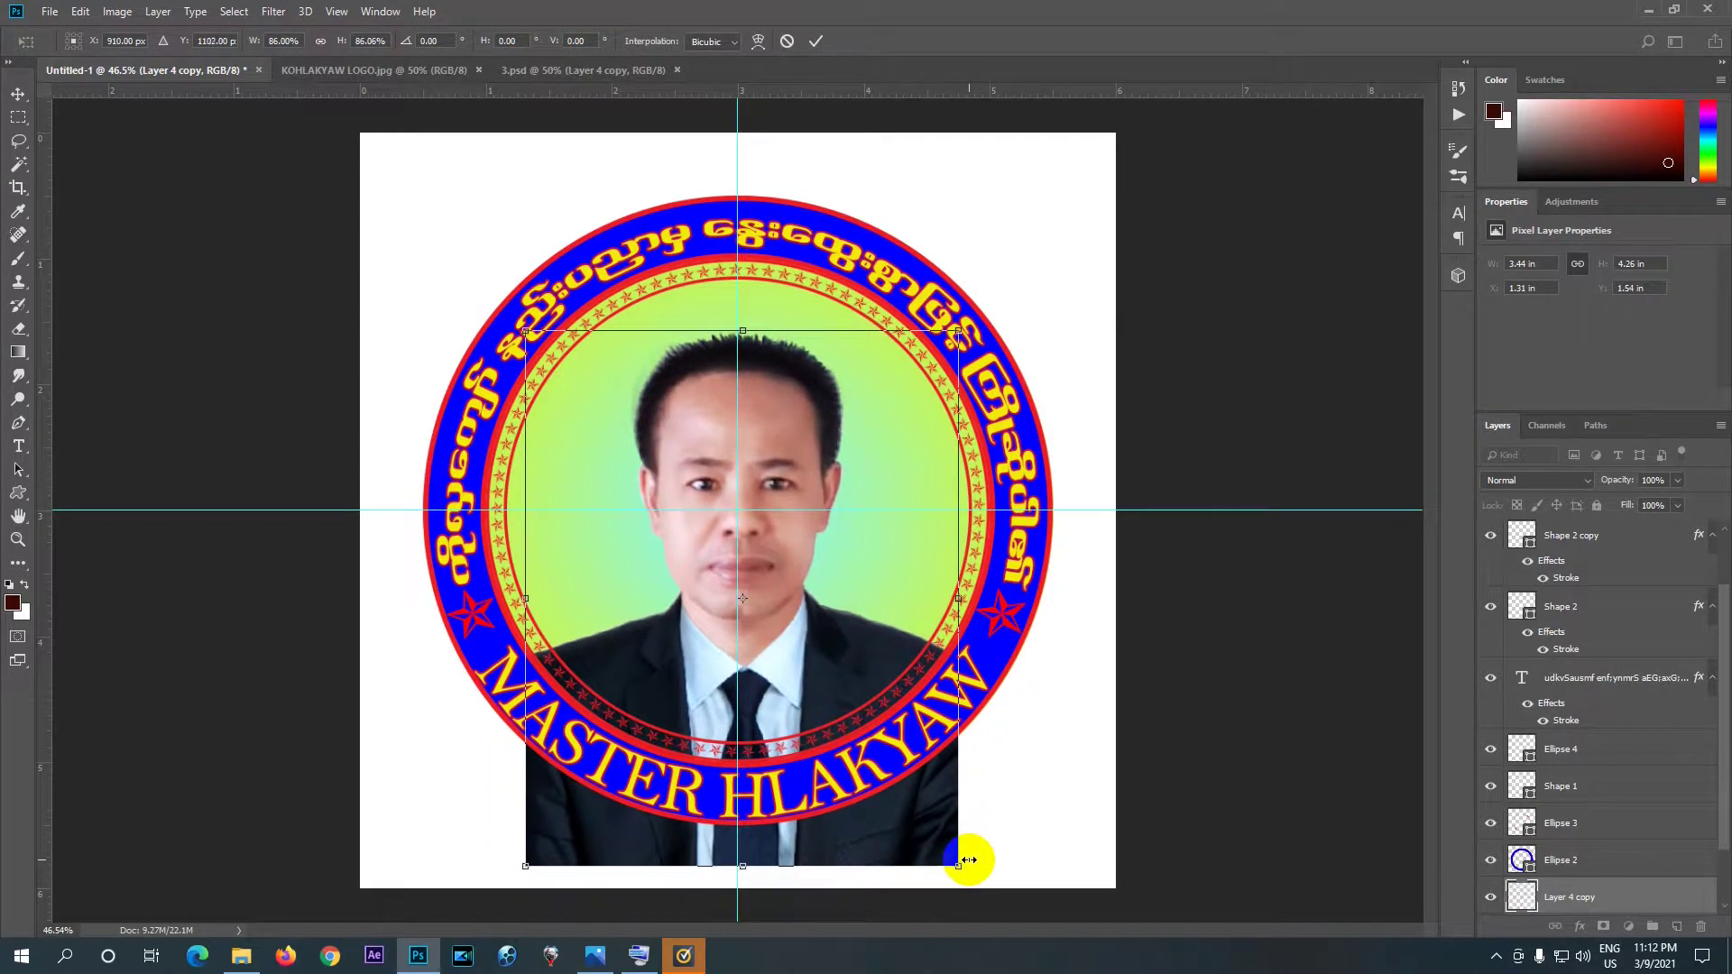
key(shift+Up)
key(shift+Up)
key(shift+Up)
key(shift+Up)
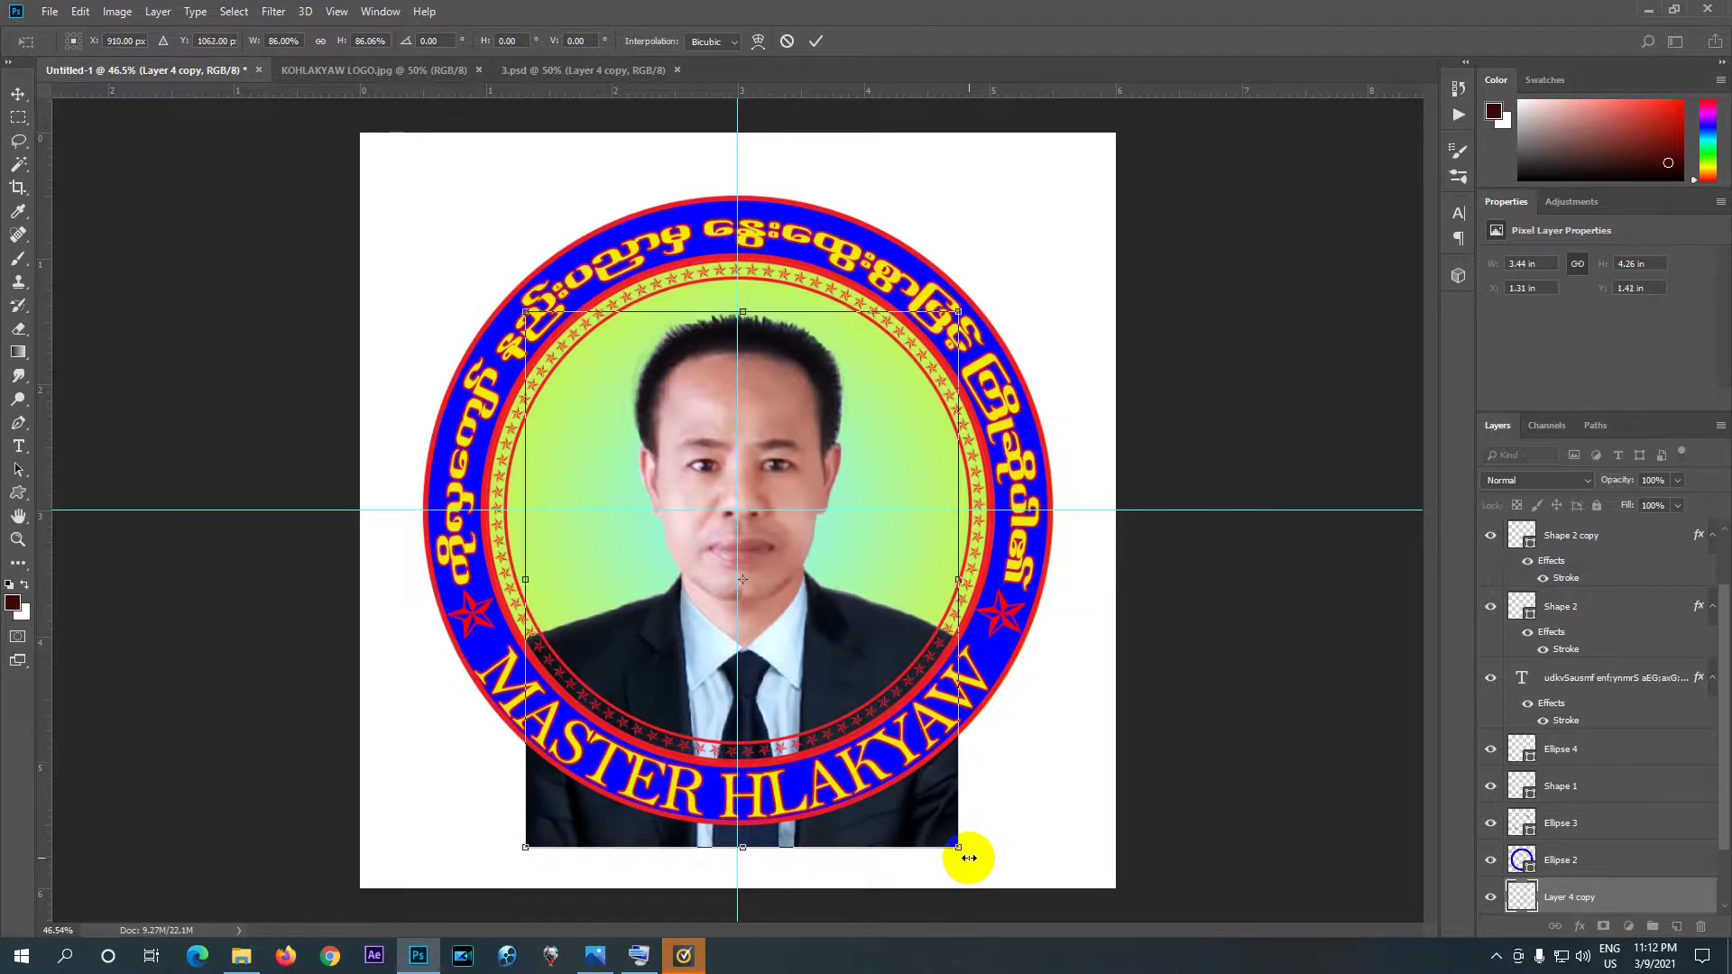
key(shift+Up)
key(shift+Up)
key(shift+Up)
key(shift+Up)
key(shift+Up)
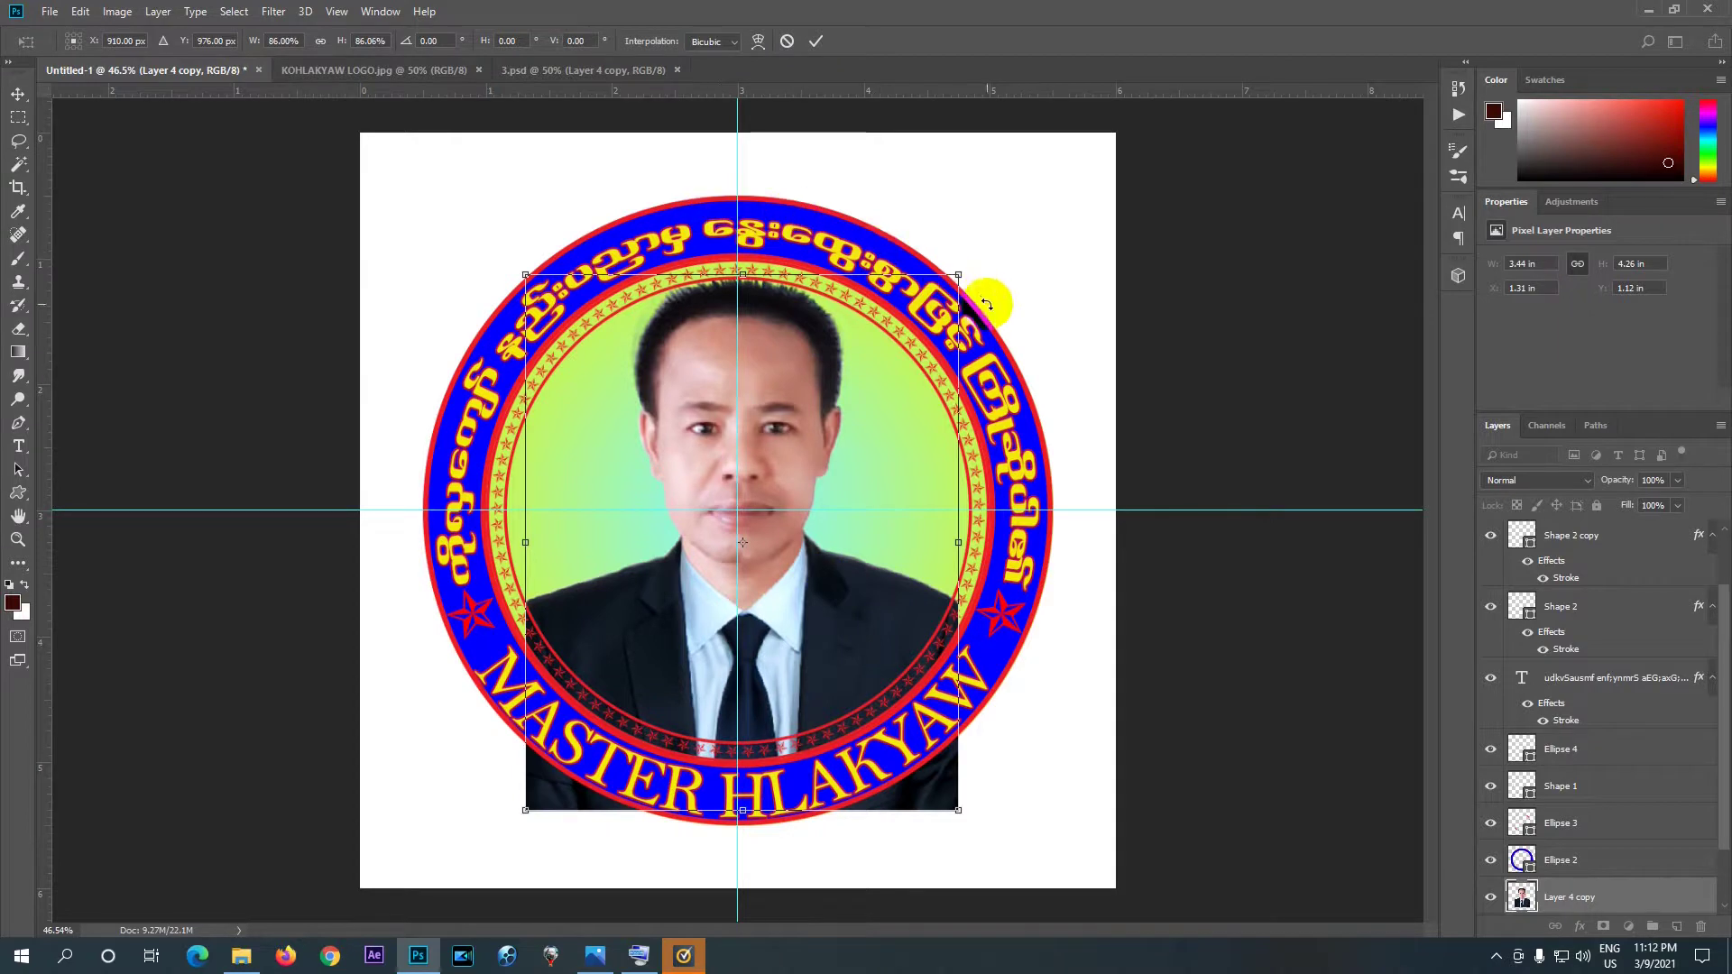
- Apply the transform, then toggle the right red star and MASTER HLAKYAW text to confirm they show
click(815, 43)
scroll(1550, 763, down, 2)
scroll(1550, 762, down, 1)
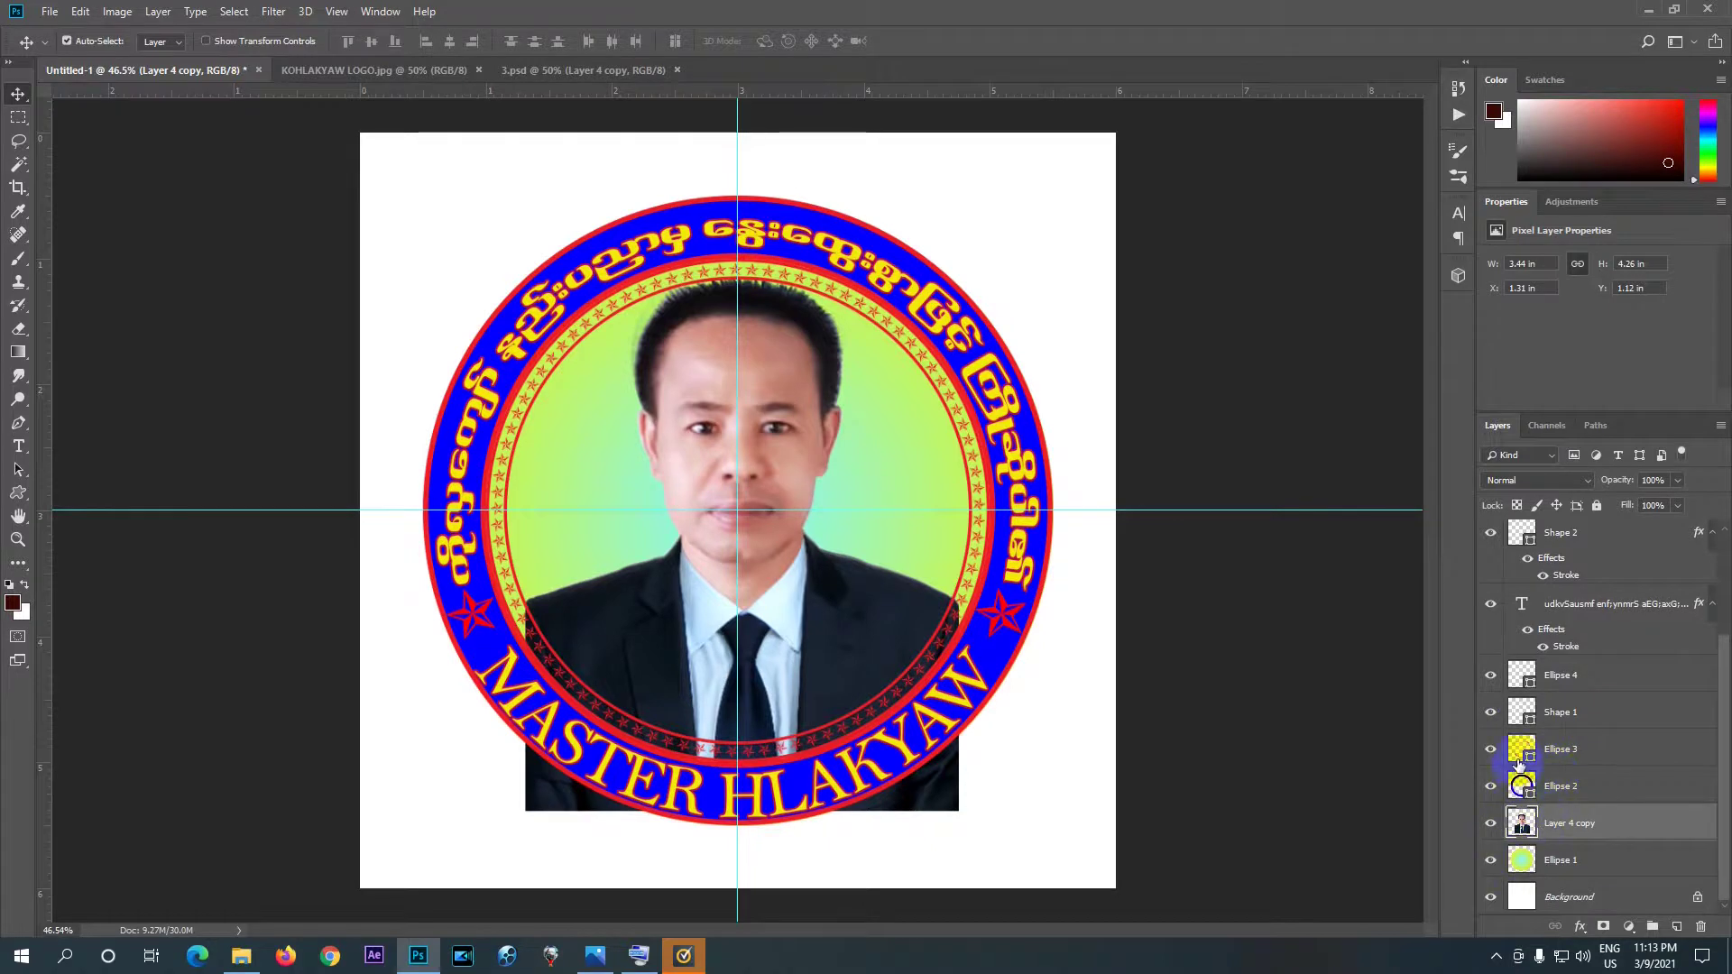
scroll(1490, 614, up, 3)
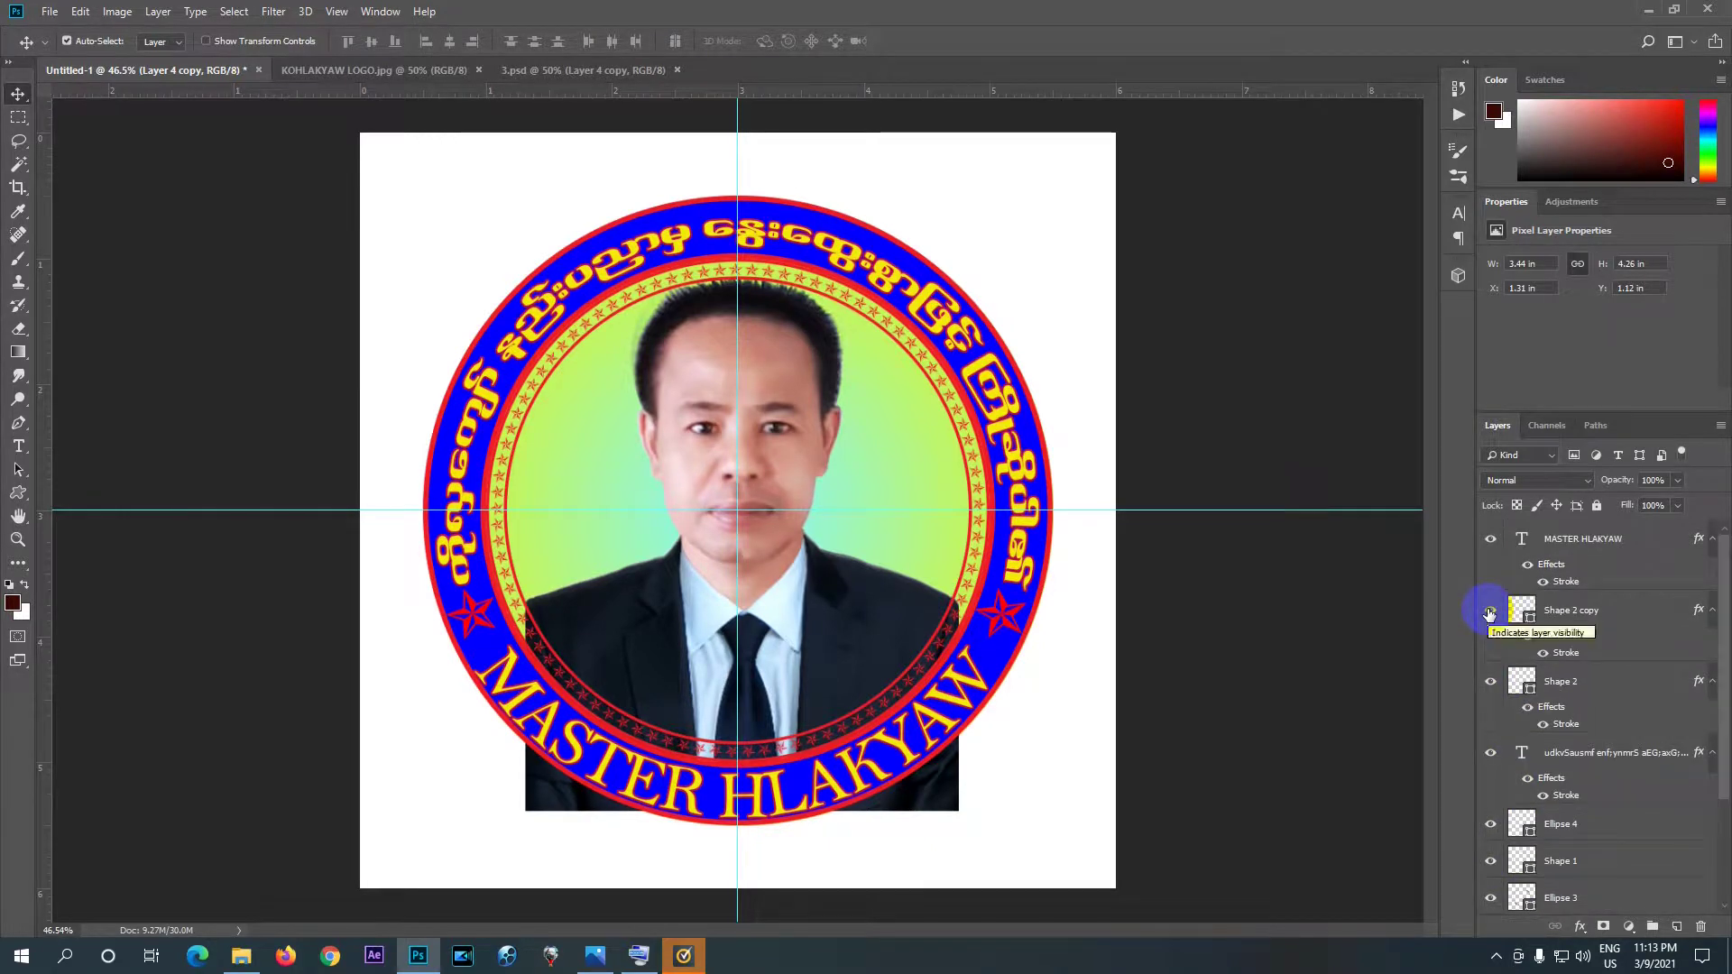
click(1489, 613)
click(1489, 613)
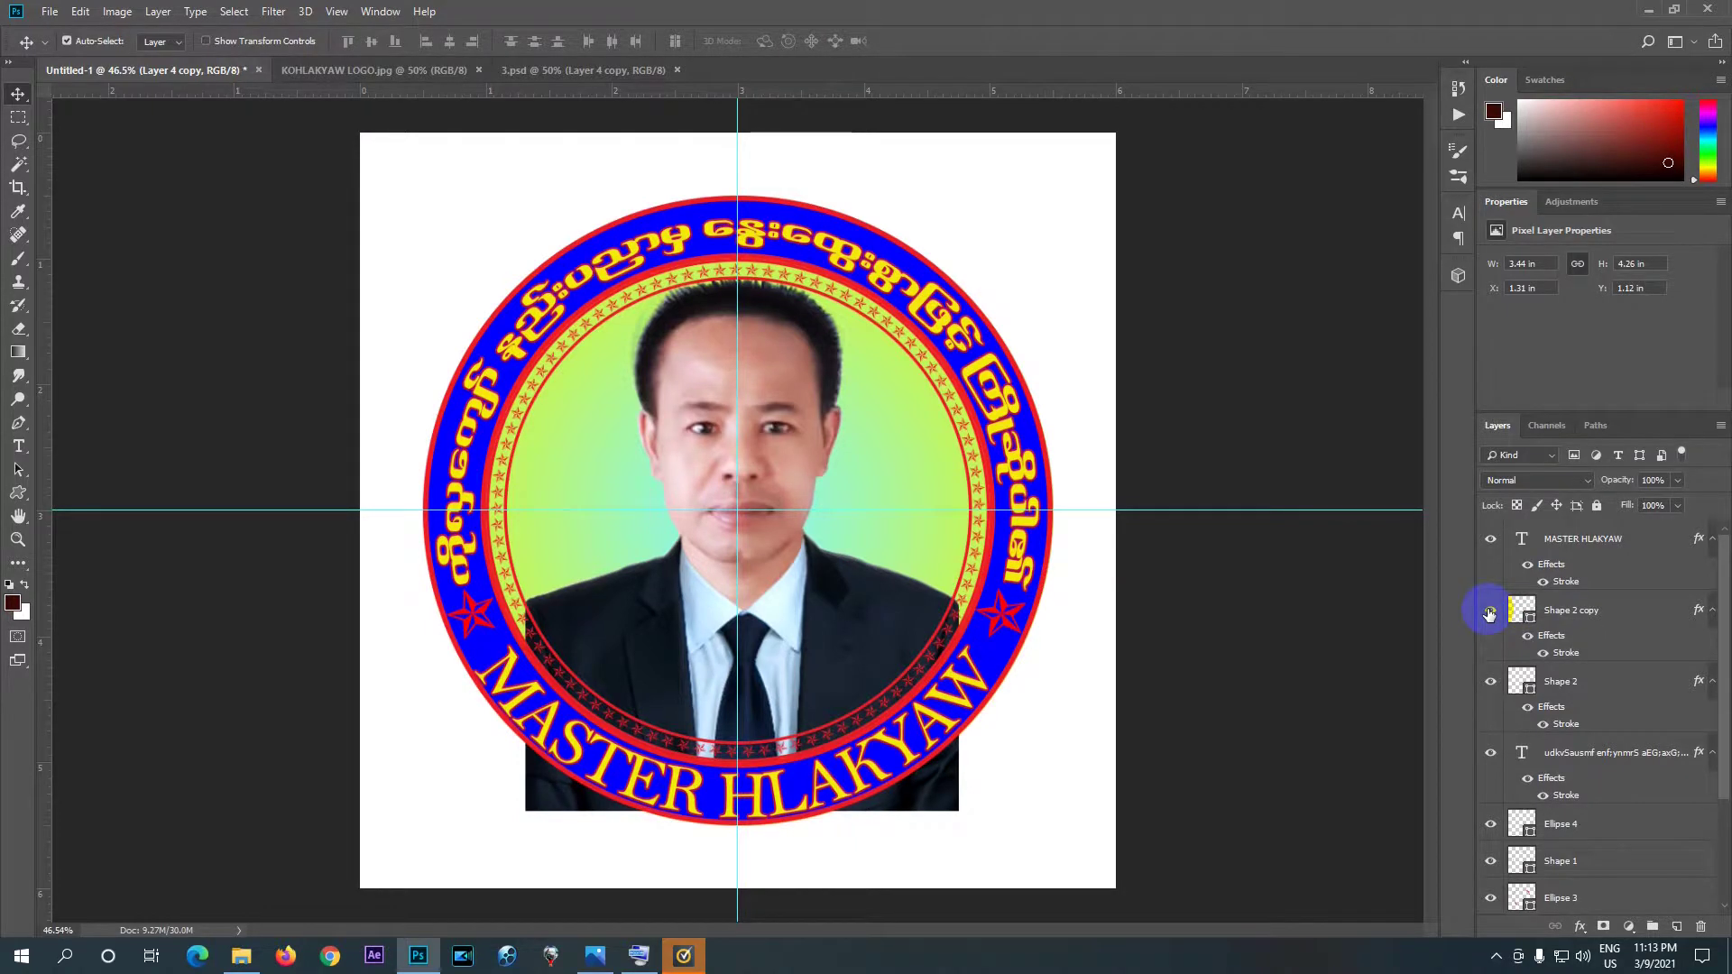
click(1490, 539)
click(1490, 540)
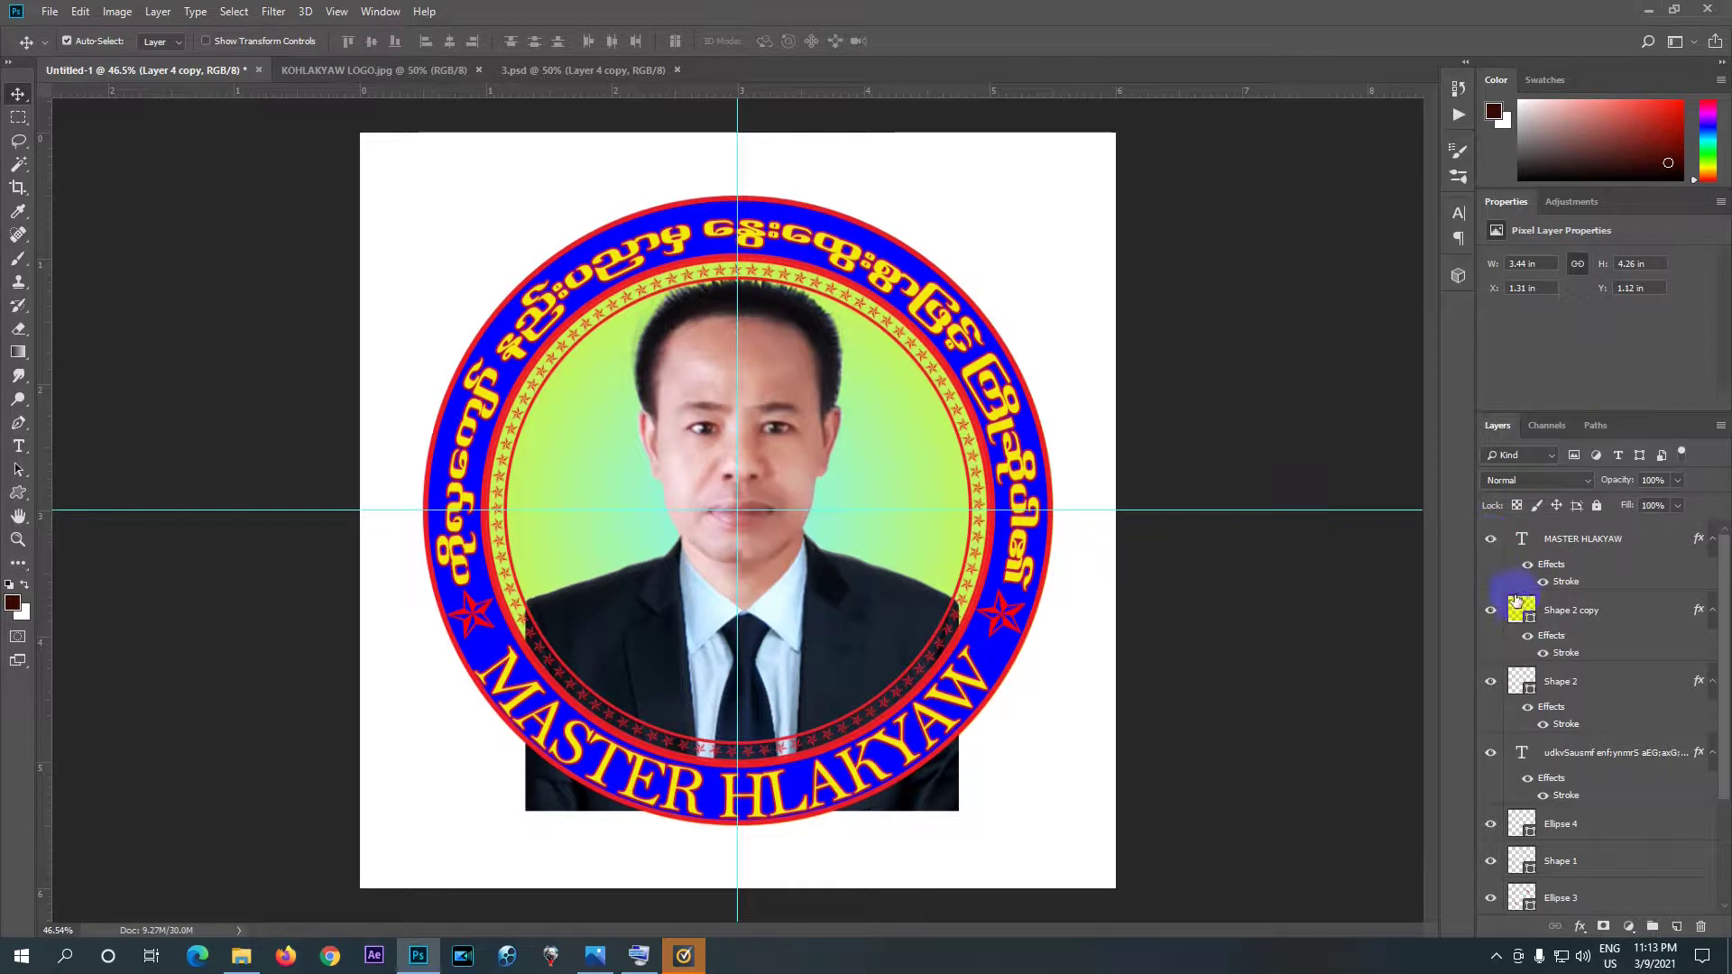
- Toggle the left and right red stars and the dark-red ring to check they stay visible
click(1491, 683)
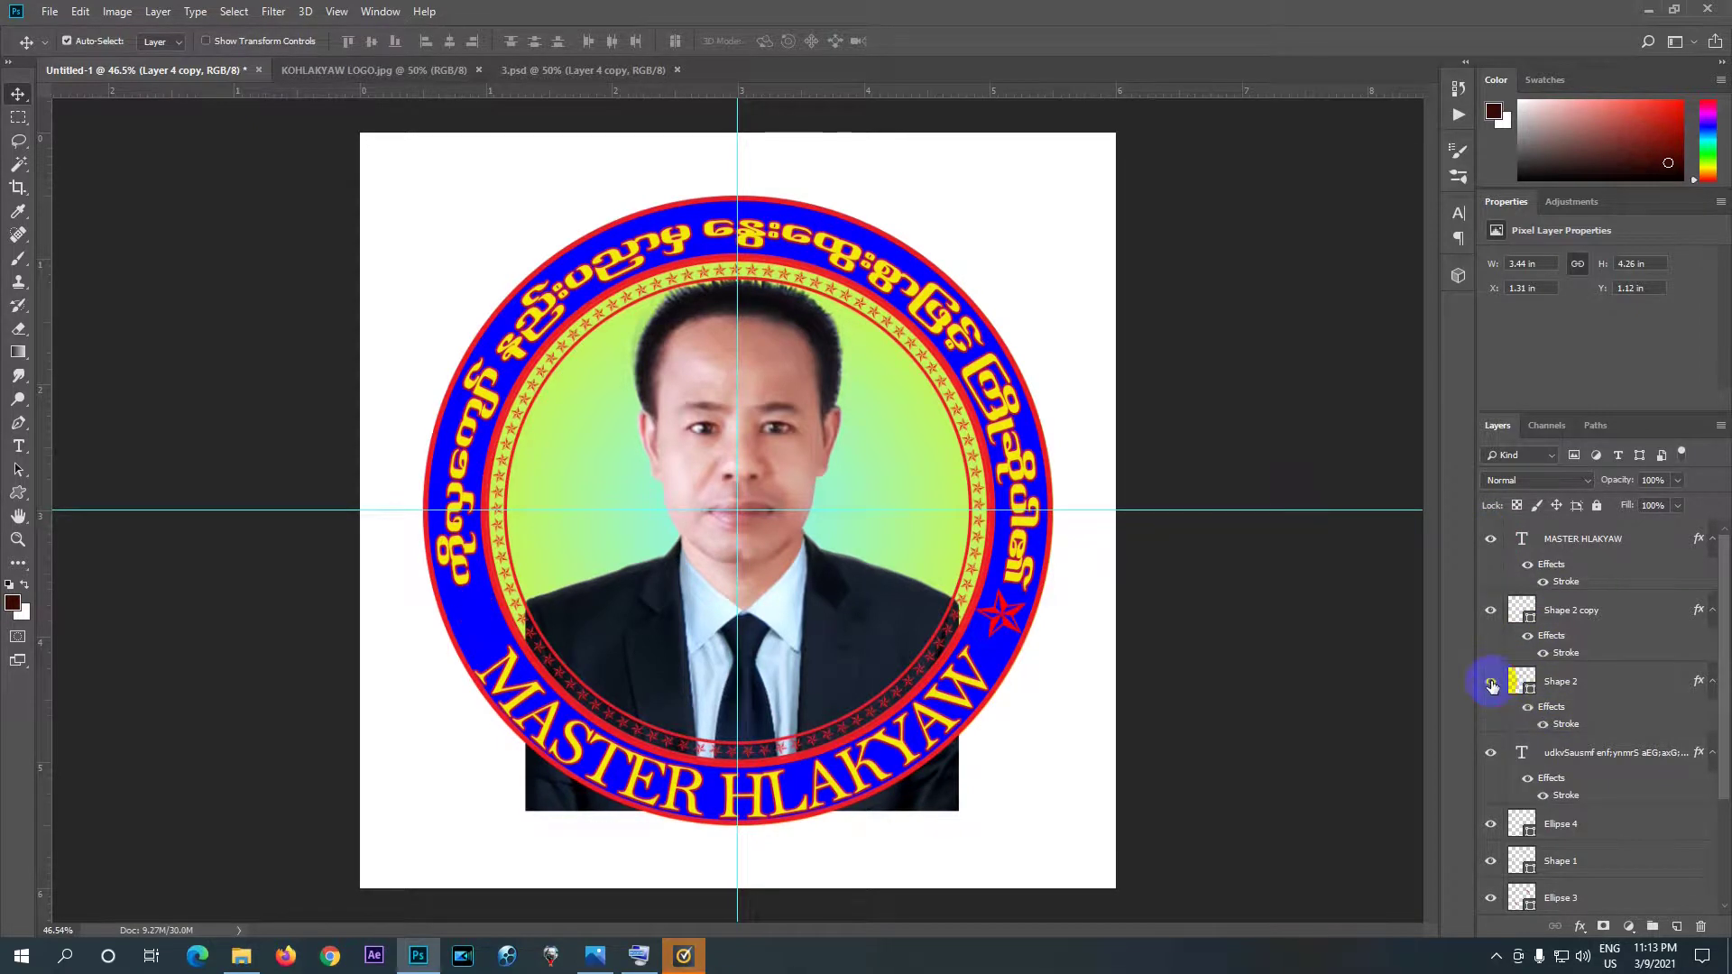
click(1492, 685)
click(1493, 613)
click(1493, 614)
scroll(1567, 704, down, 3)
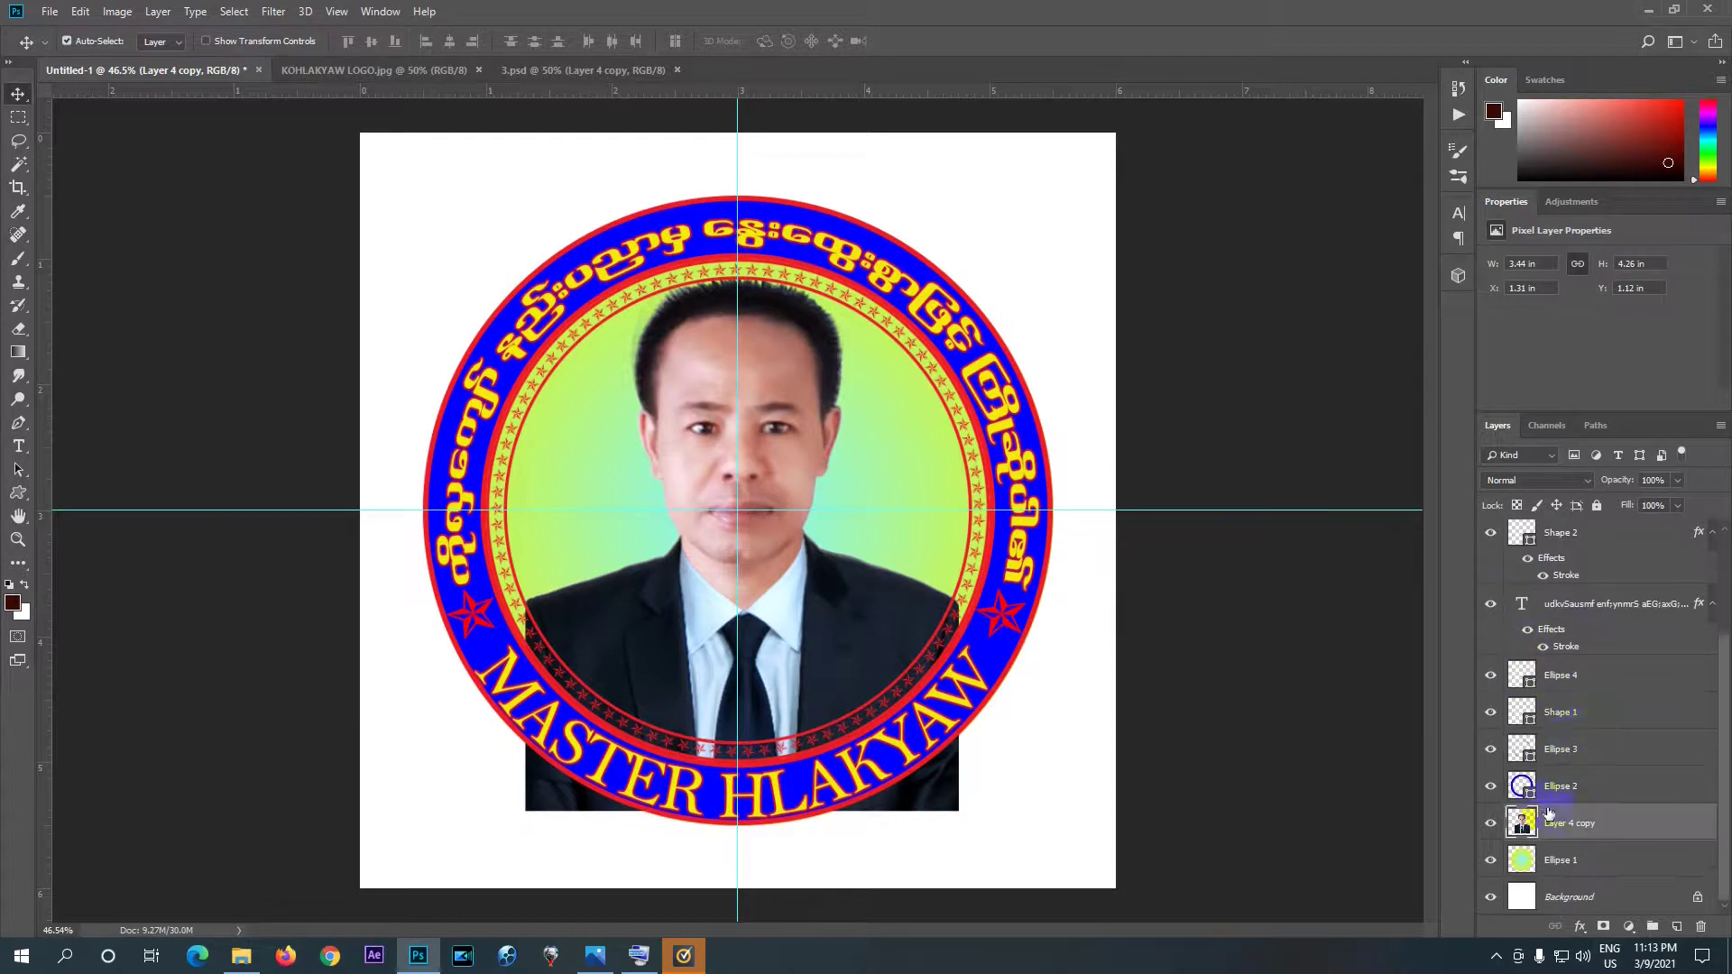
click(1494, 750)
click(1494, 750)
click(1493, 749)
click(1493, 750)
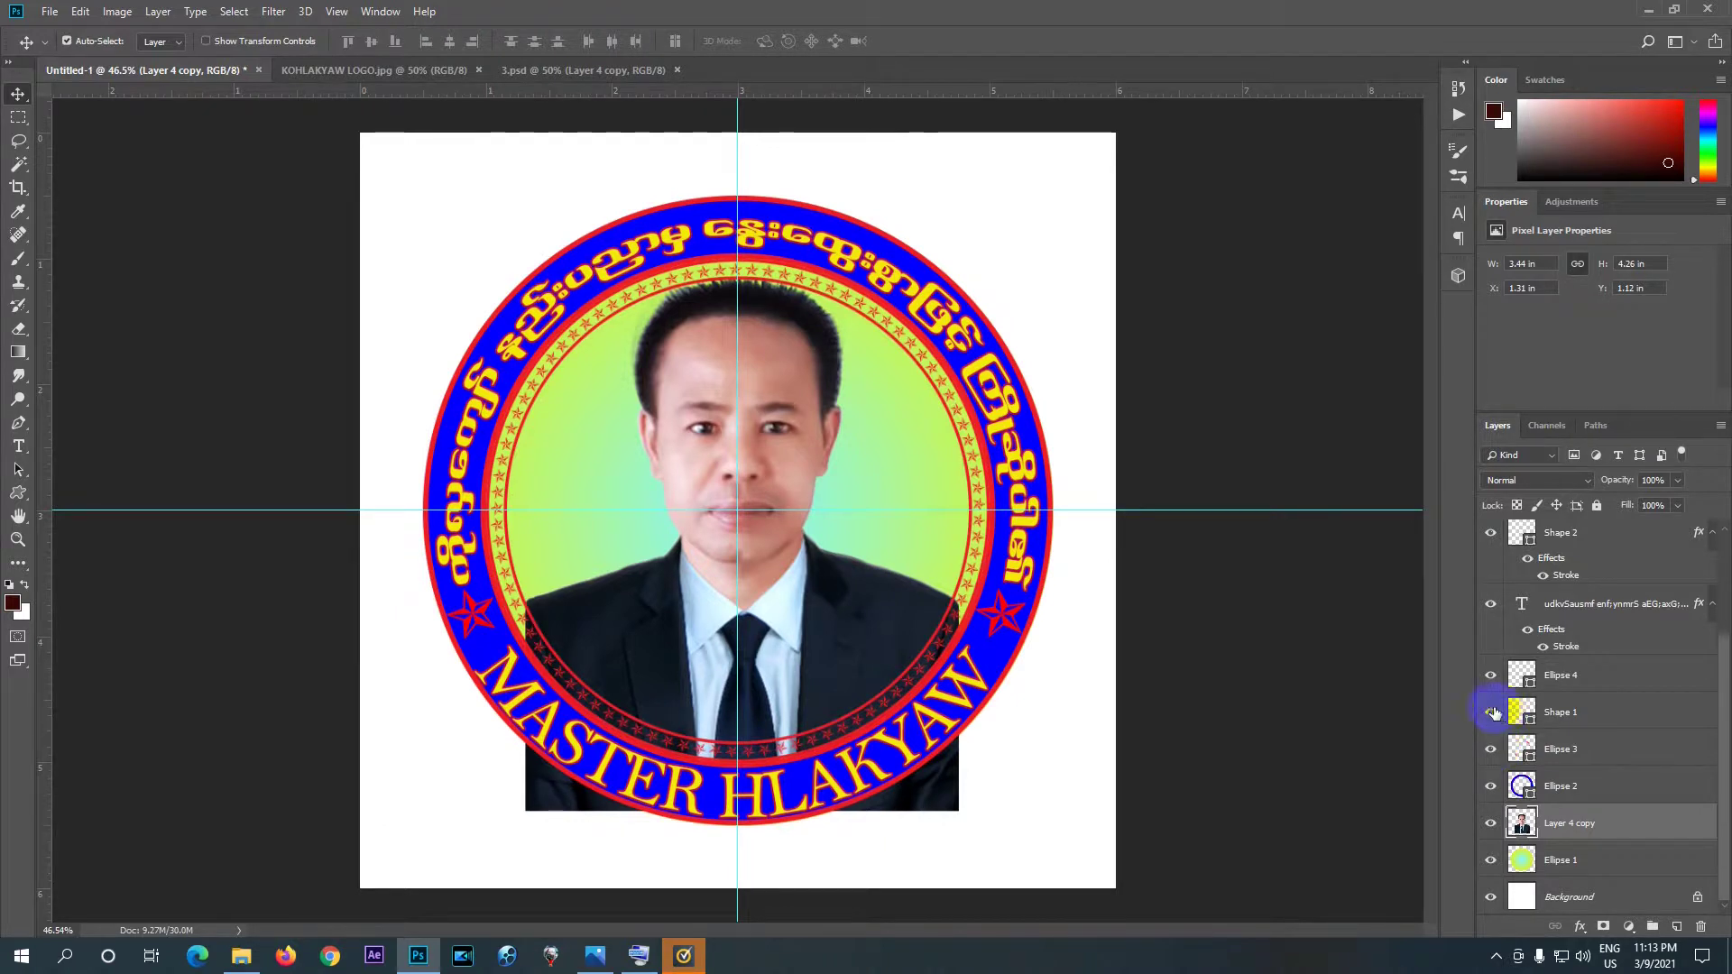
- Toggle the starred inner ring off and on to confirm it draws over the portrait
click(1493, 713)
click(1492, 713)
click(1492, 713)
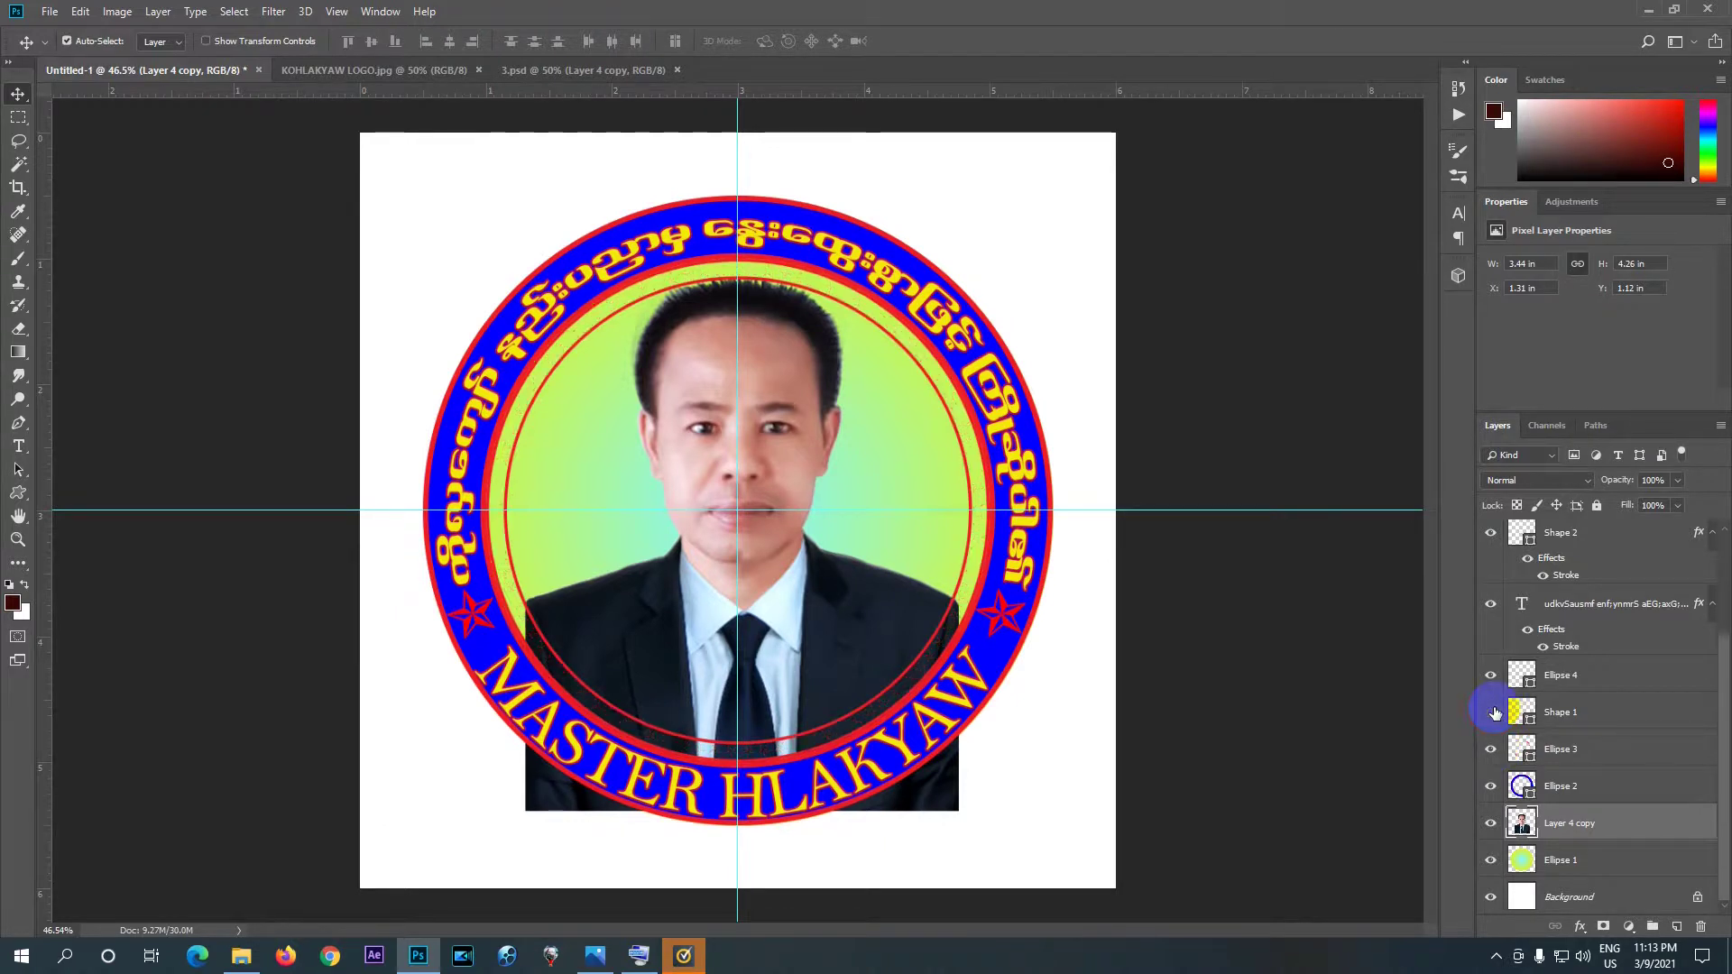
click(1493, 713)
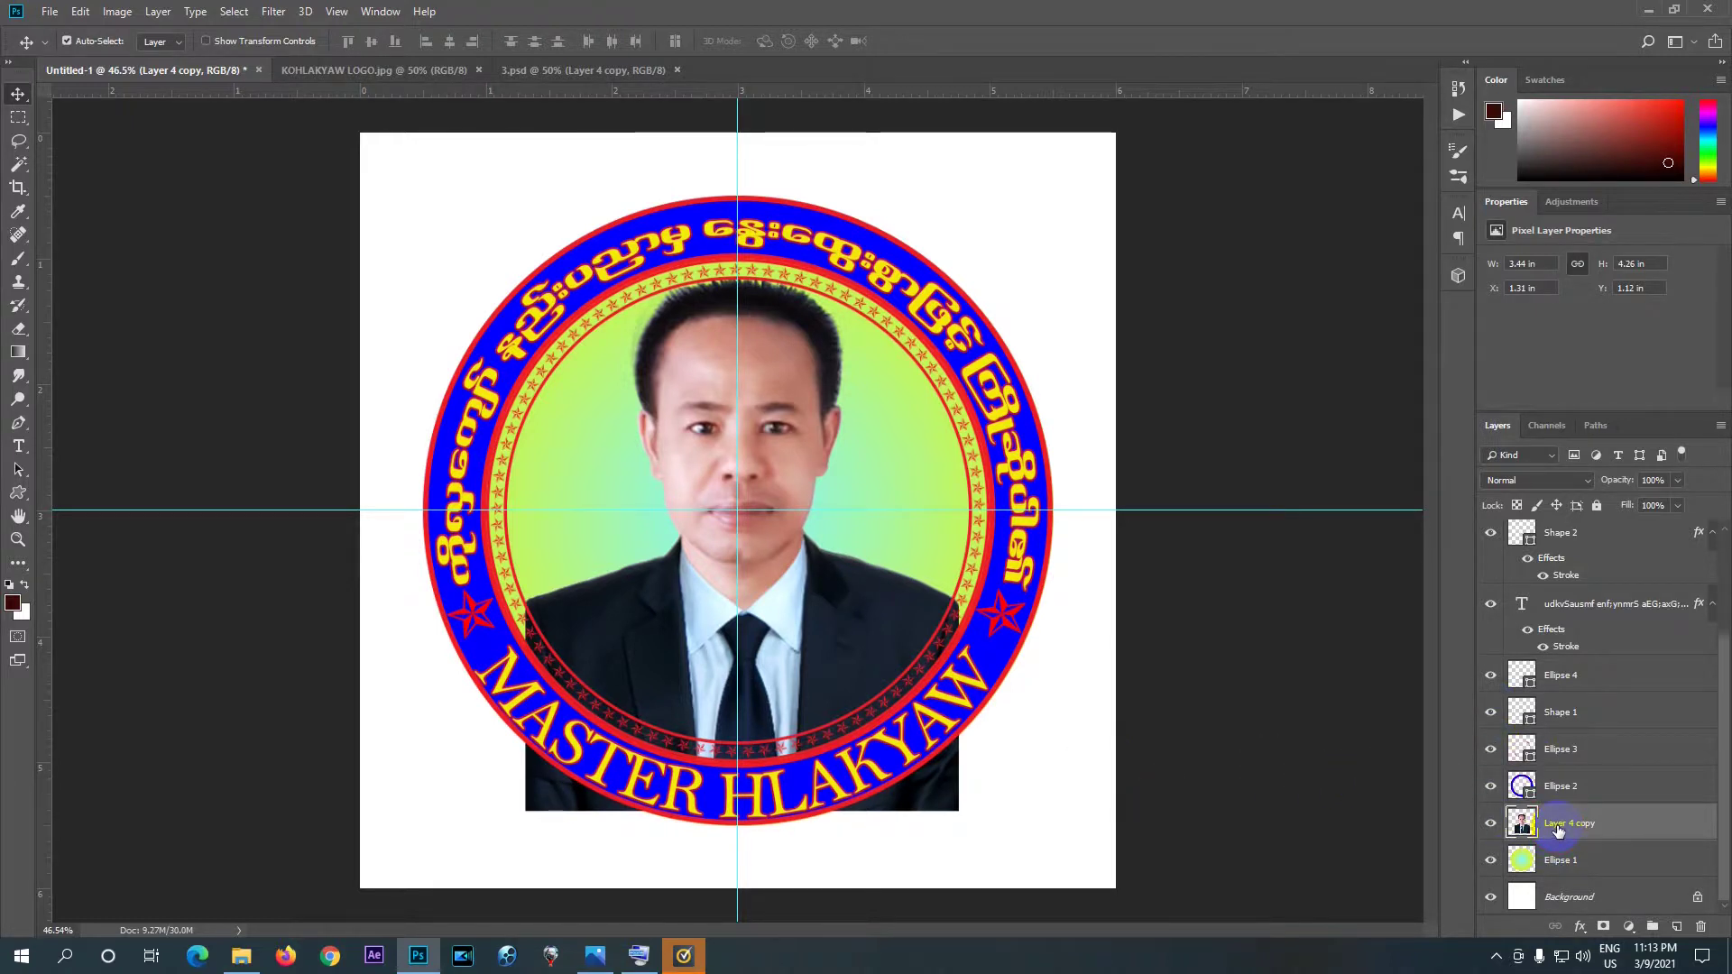
- Enlarge the portrait to about 104% with Free Transform
key(ctrl+t)
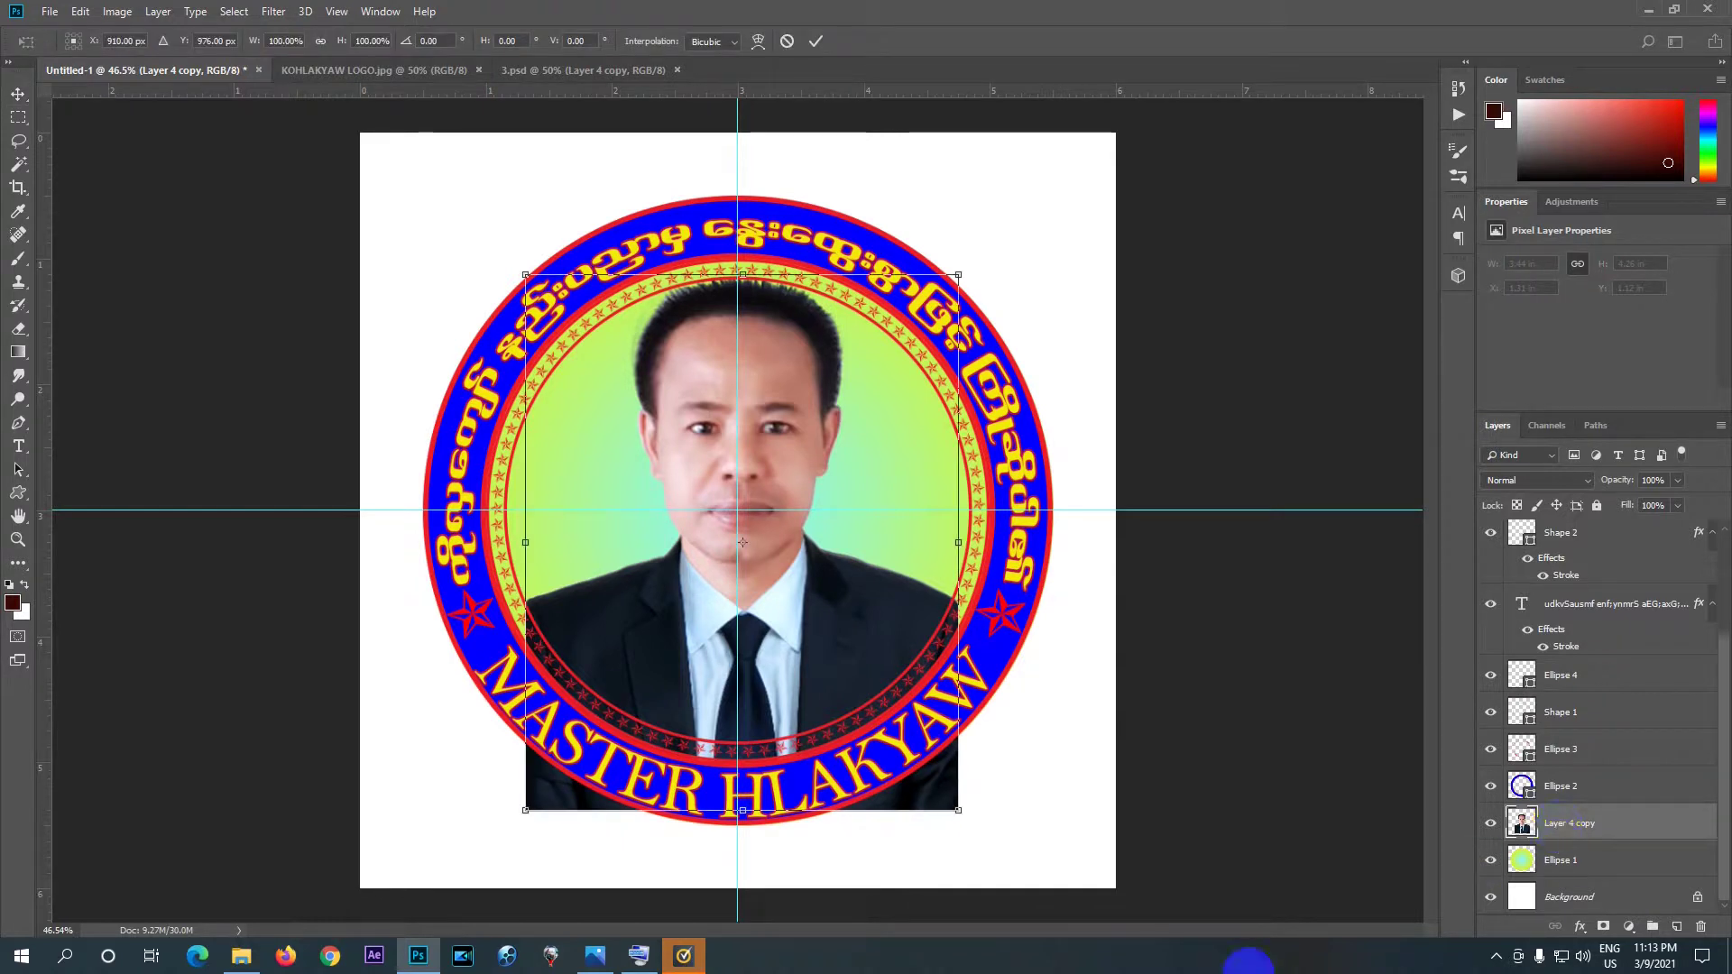
drag(955, 806, 993, 839)
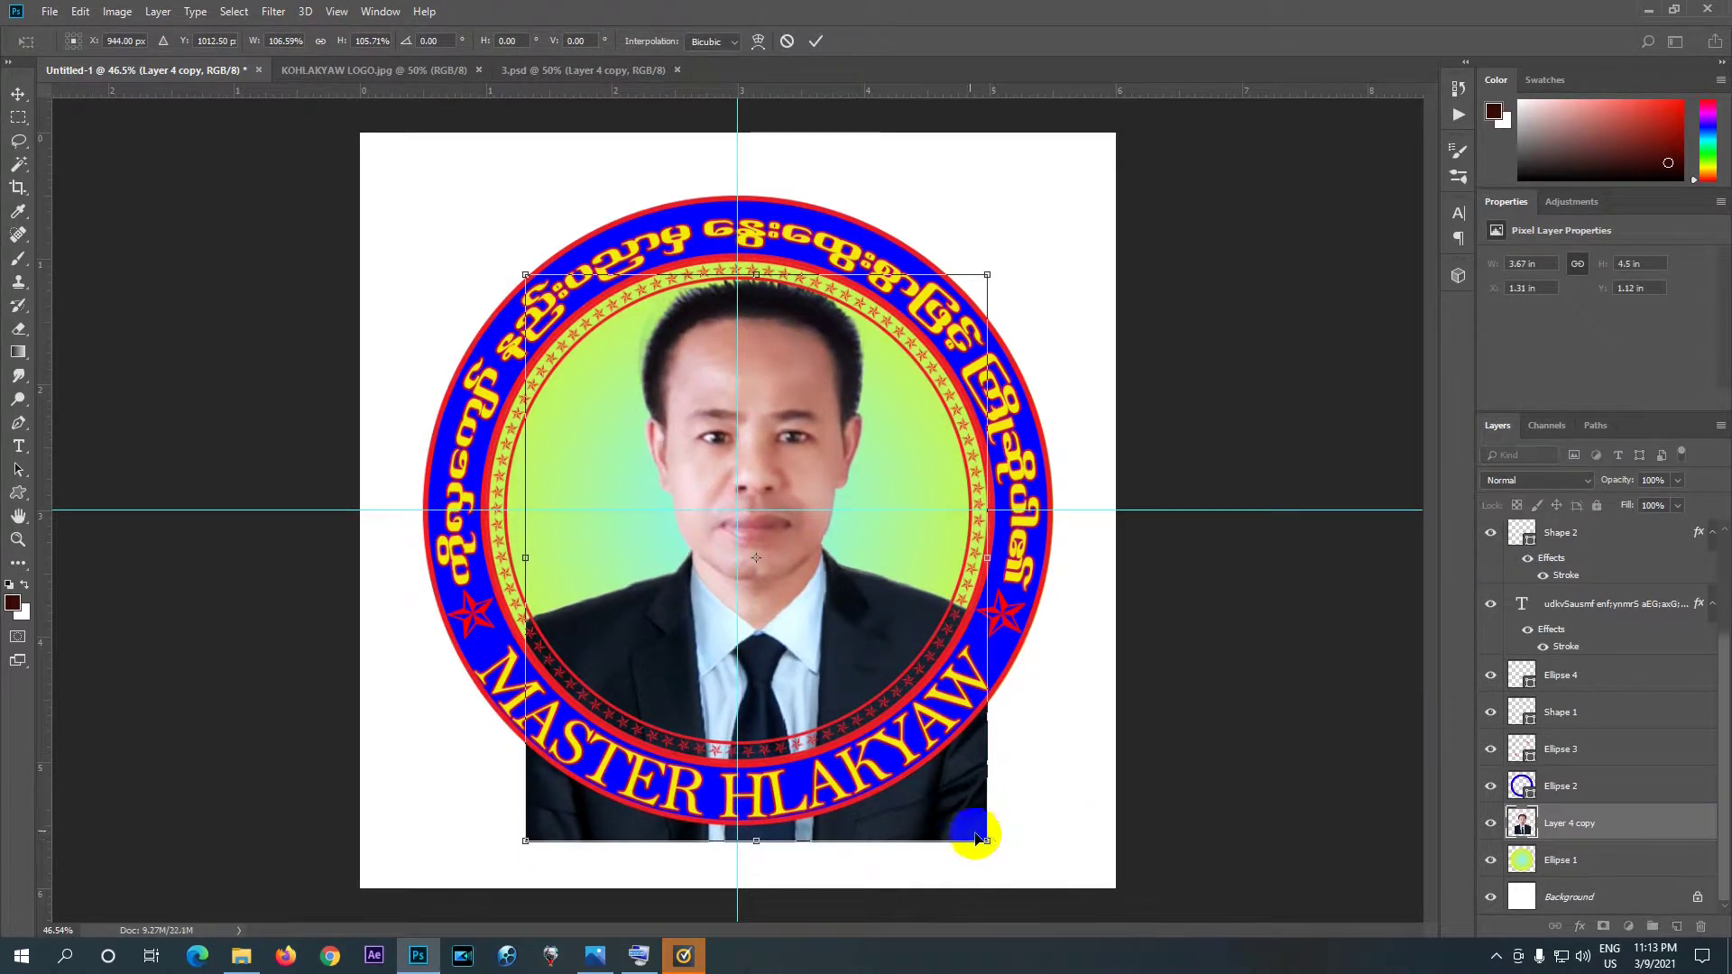
drag(784, 598, 792, 610)
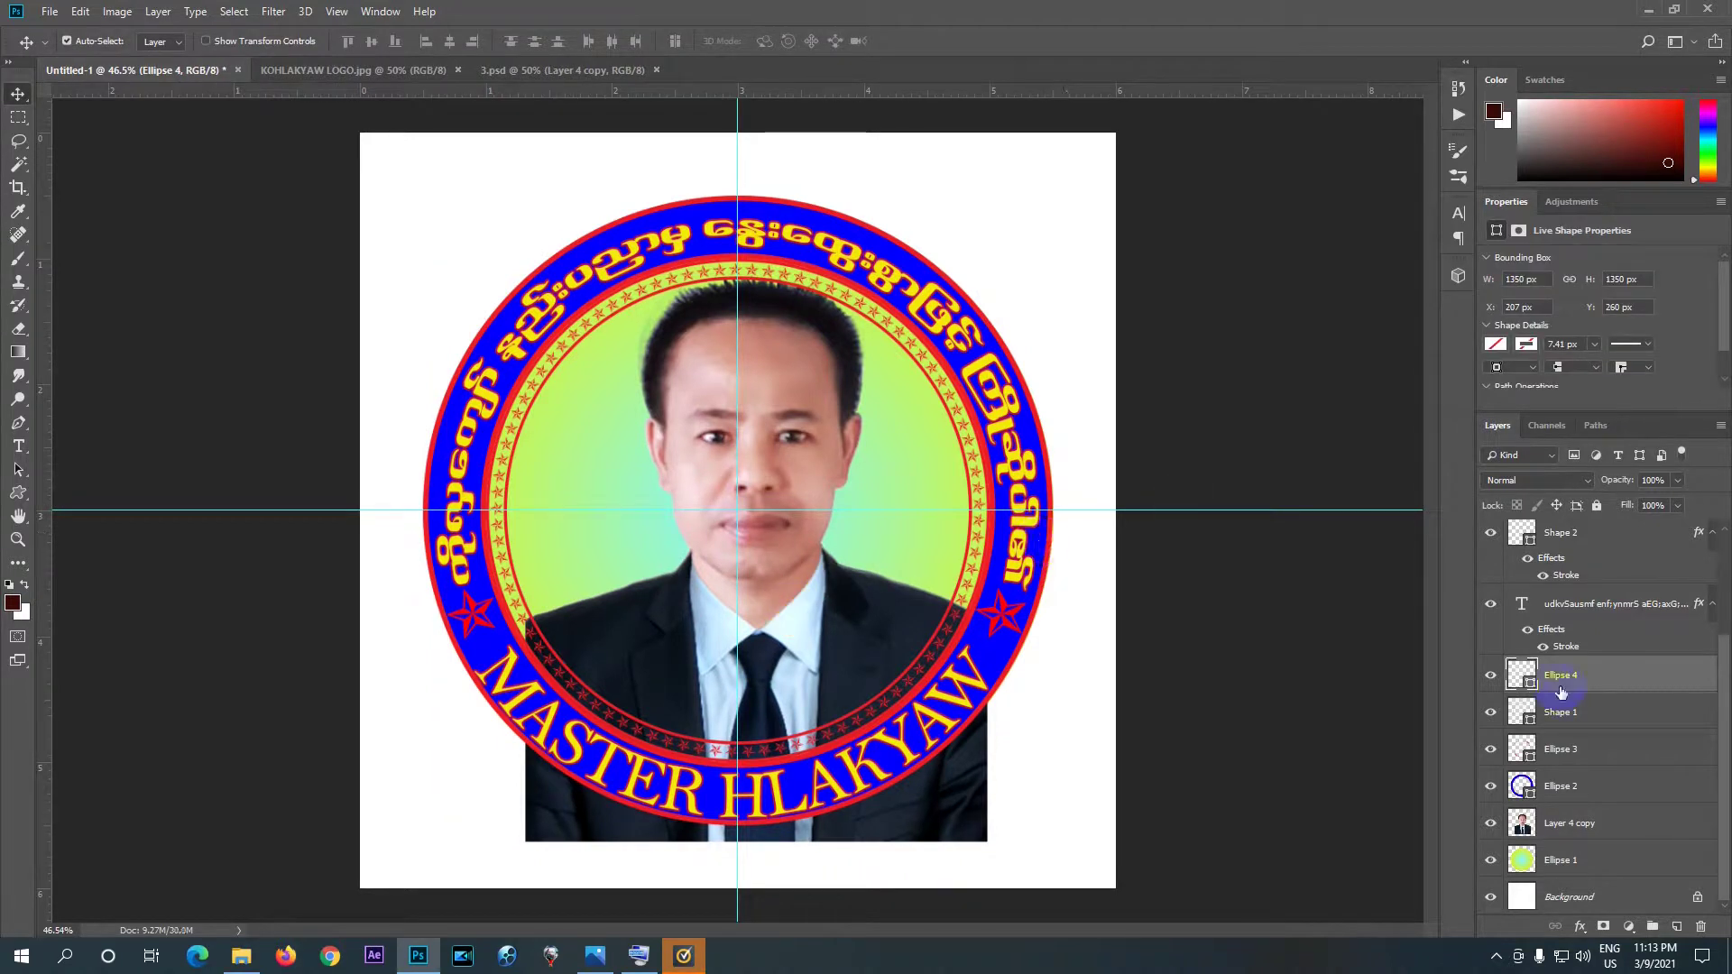
- Nudge the Layer 4 copy portrait slightly left and down with arrow keys and apply it
click(1595, 824)
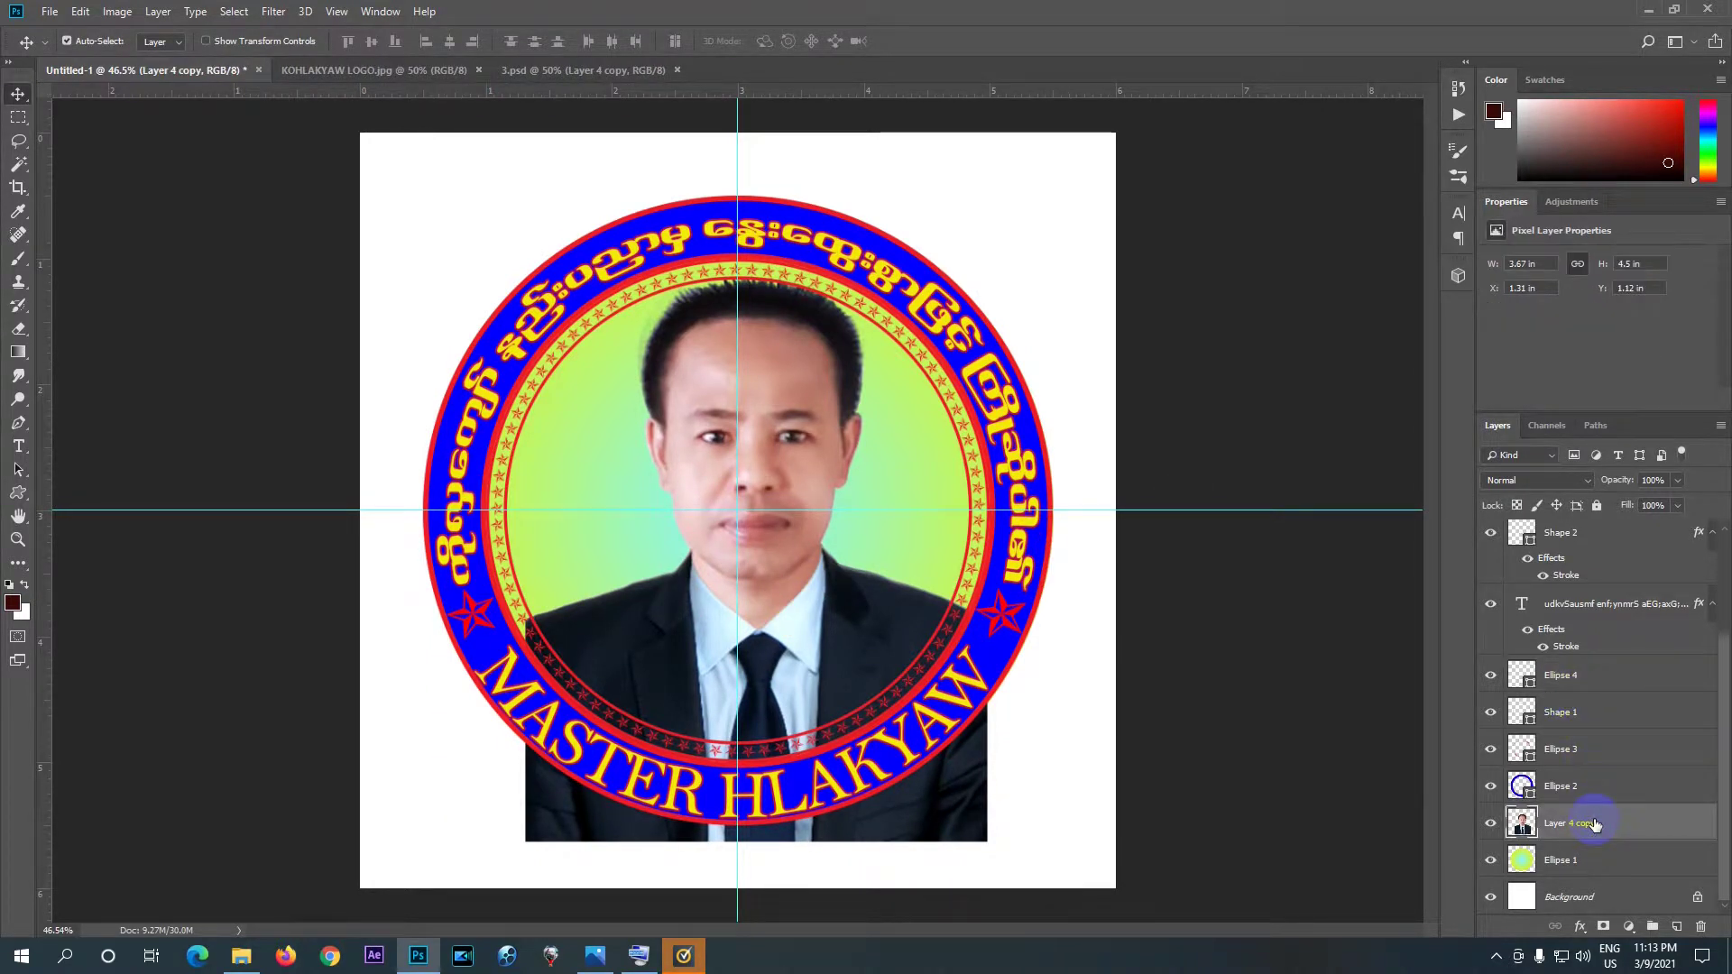
key(ctrl+t)
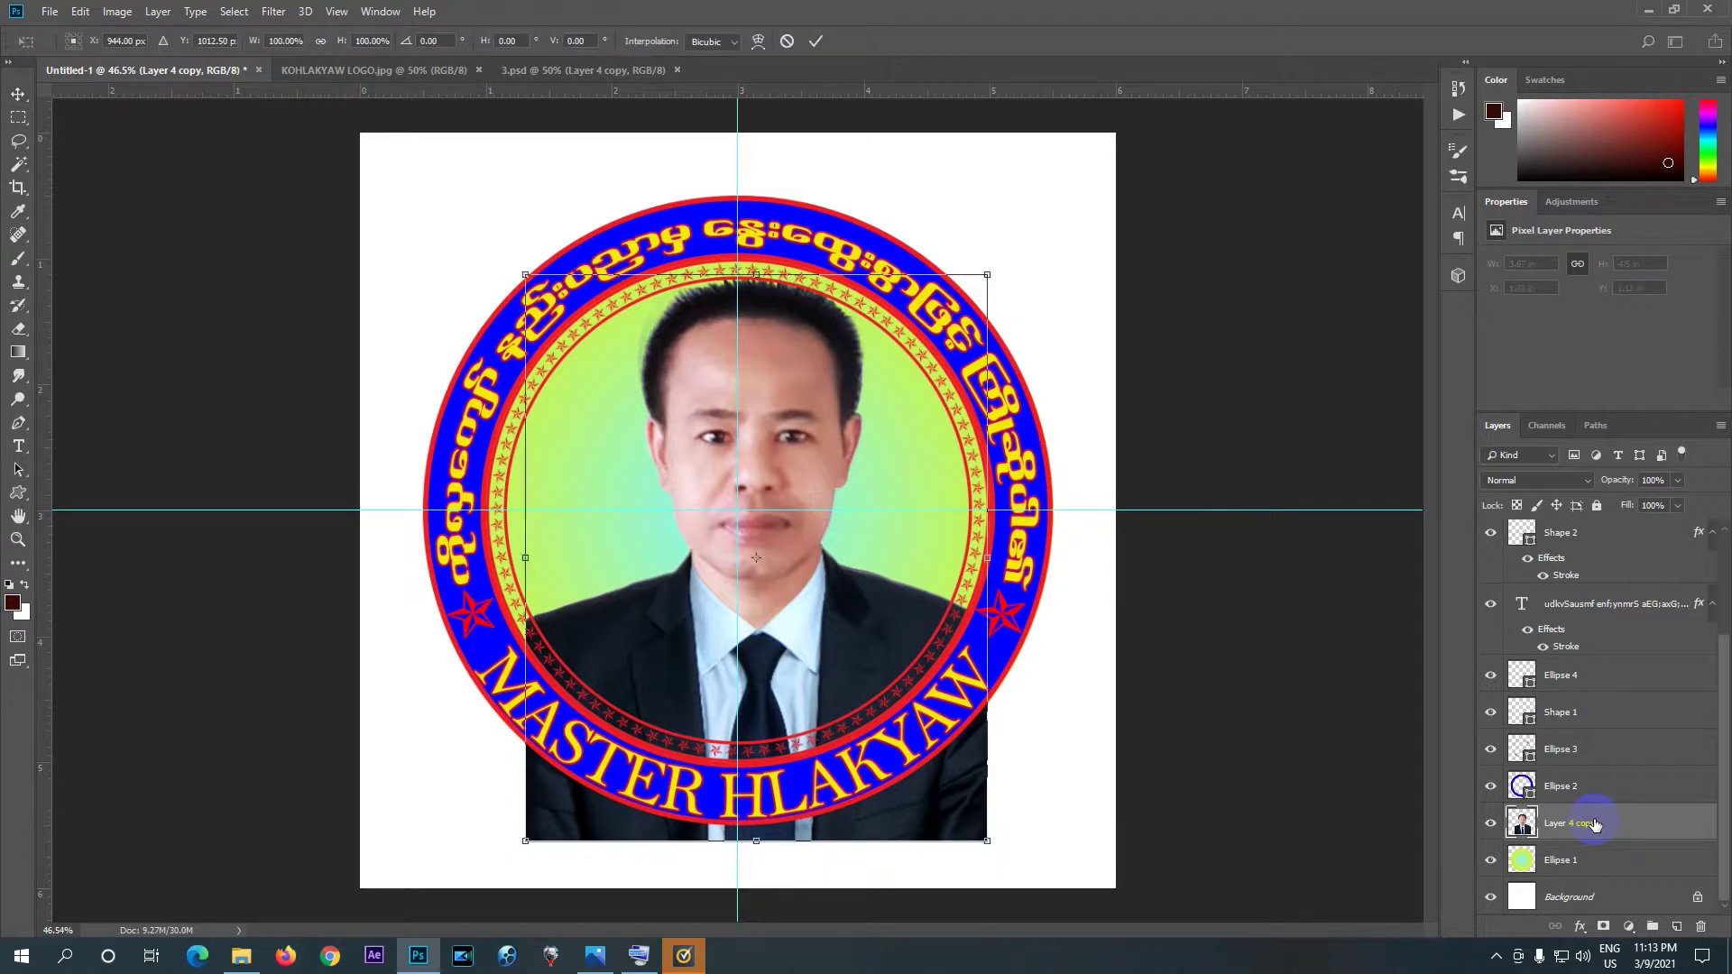
key(Left)
key(Left)
key(Left)
key(Left)
key(Left)
key(Left)
key(Left)
key(Left)
key(Left)
key(Left)
key(Left)
key(Left)
key(Left)
key(Left)
key(Left)
key(Left)
key(Left)
key(Left)
key(Left)
key(Left)
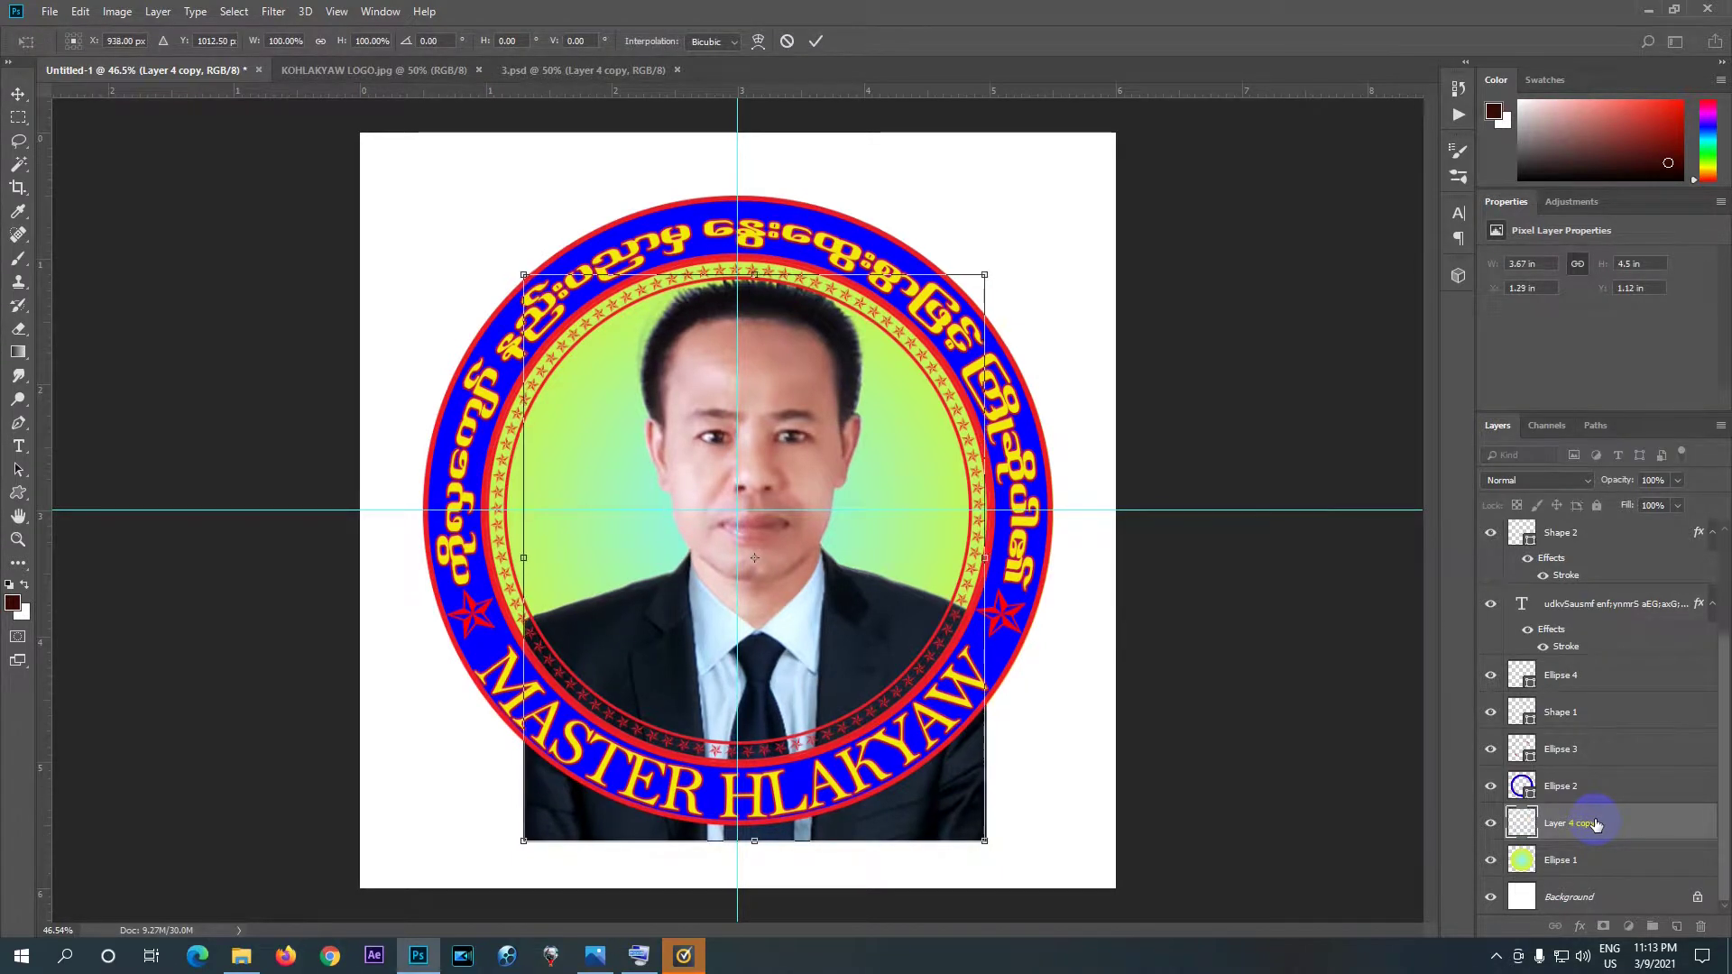
key(Left)
key(Left)
key(Left)
key(Left)
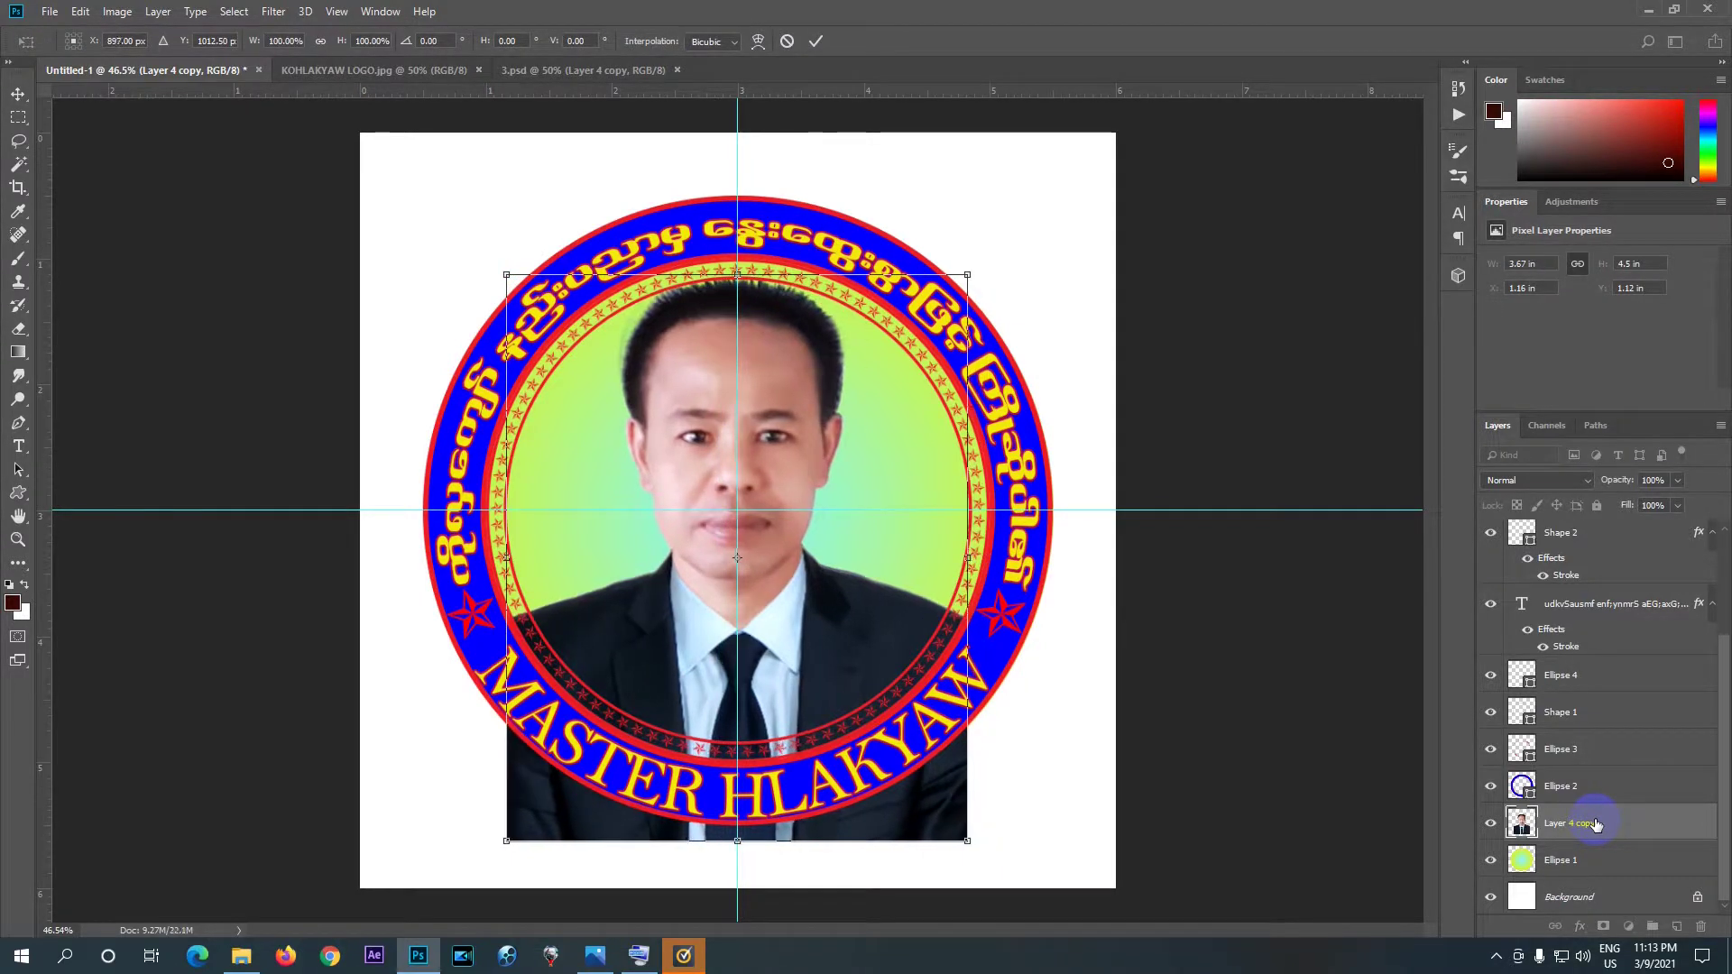
key(Right)
key(Right)
key(Right)
key(Right)
key(Right)
key(Right)
key(Down)
key(Down)
key(Down)
key(Down)
key(Down)
key(Down)
key(Down)
key(Down)
key(Down)
key(Down)
key(Down)
key(Down)
key(Down)
key(Down)
key(Down)
key(Down)
key(Down)
key(Down)
key(Down)
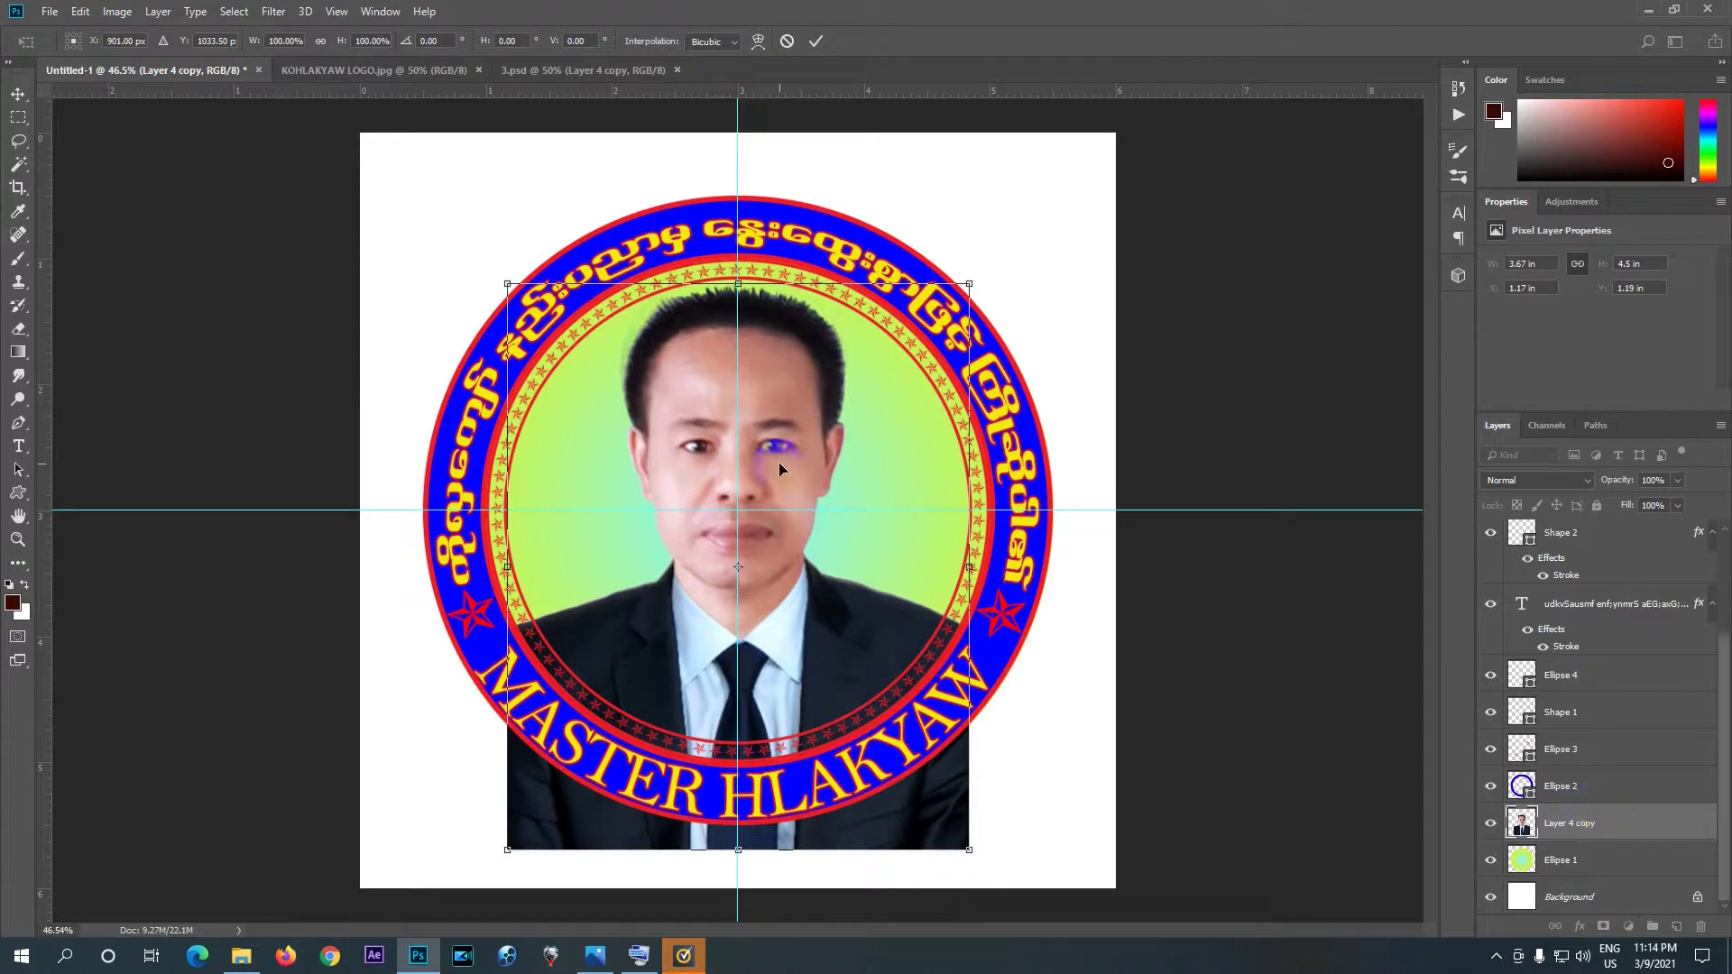
click(814, 42)
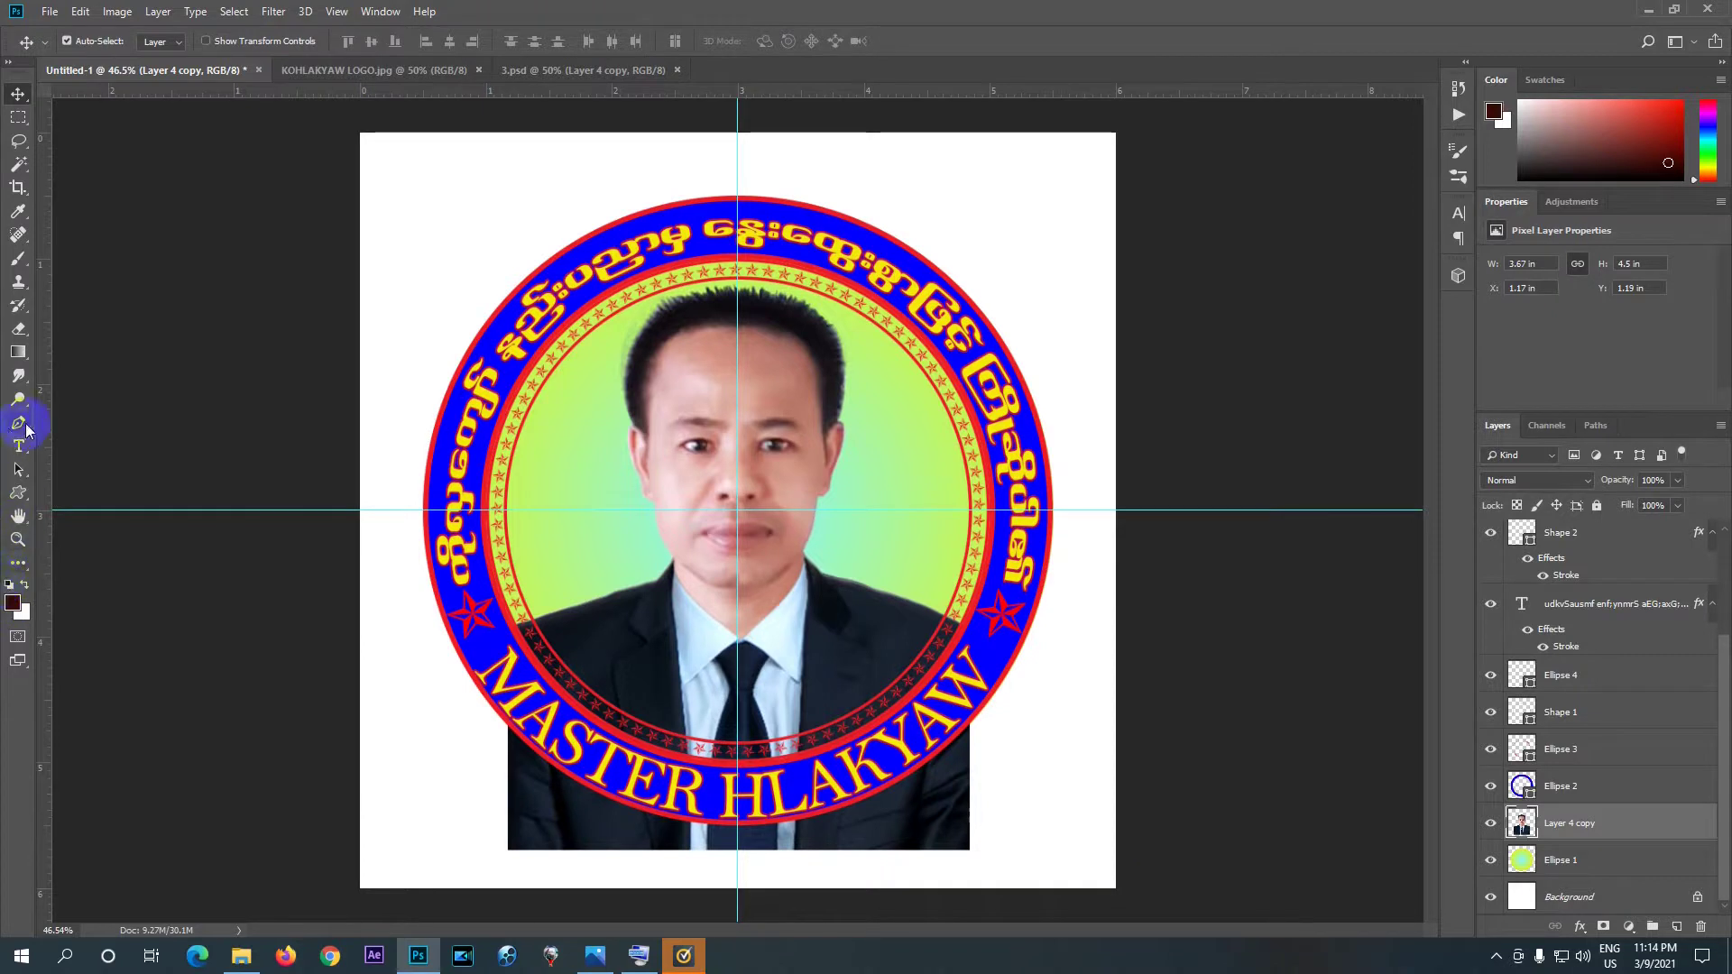
- Draw a curved Pen path from the left star along the ring's bottom, right side and canvas bottom
click(25, 428)
click(501, 630)
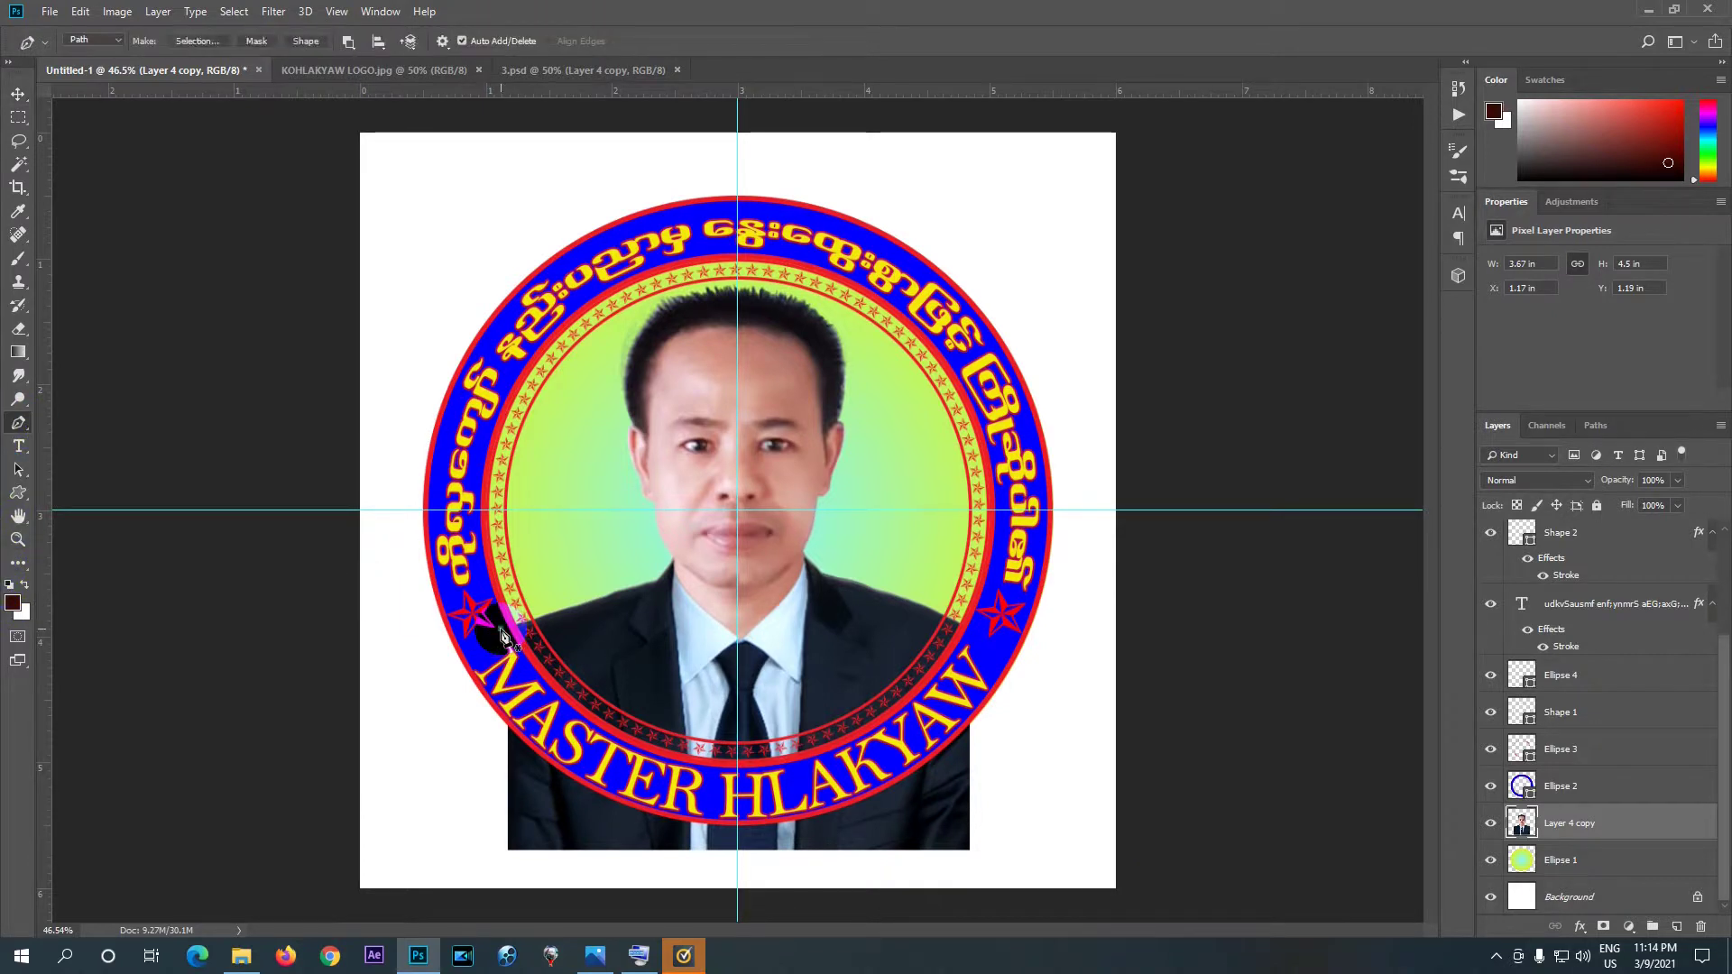
drag(668, 789, 956, 754)
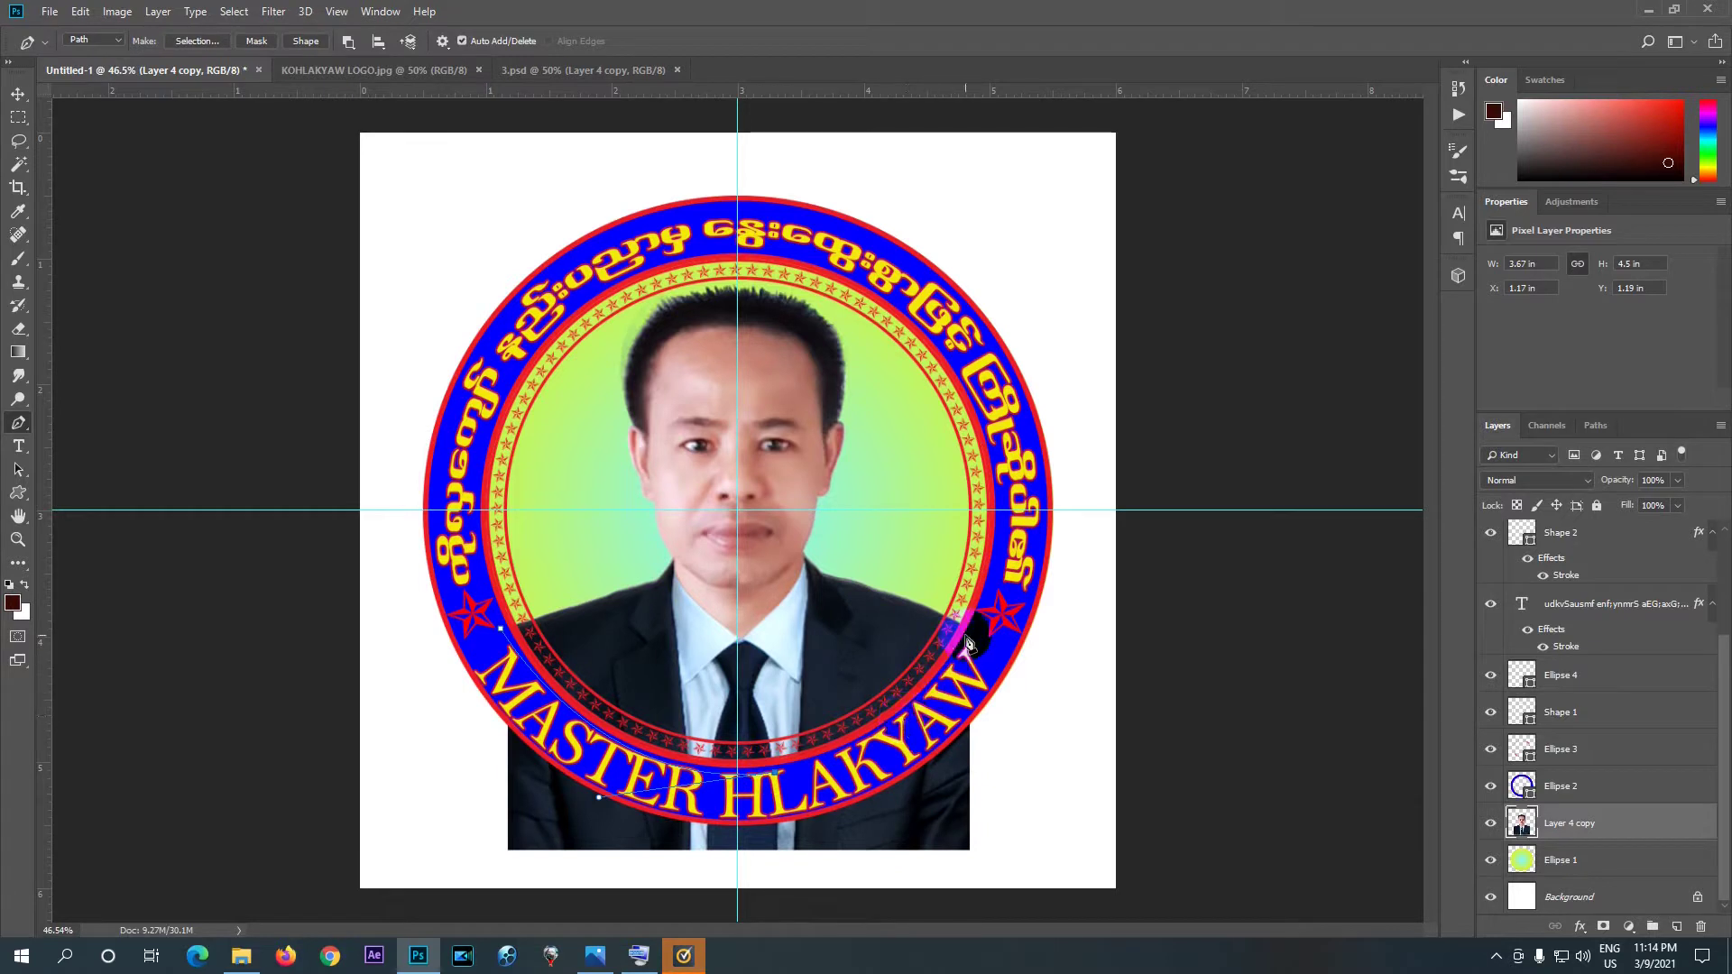
drag(974, 622, 1025, 495)
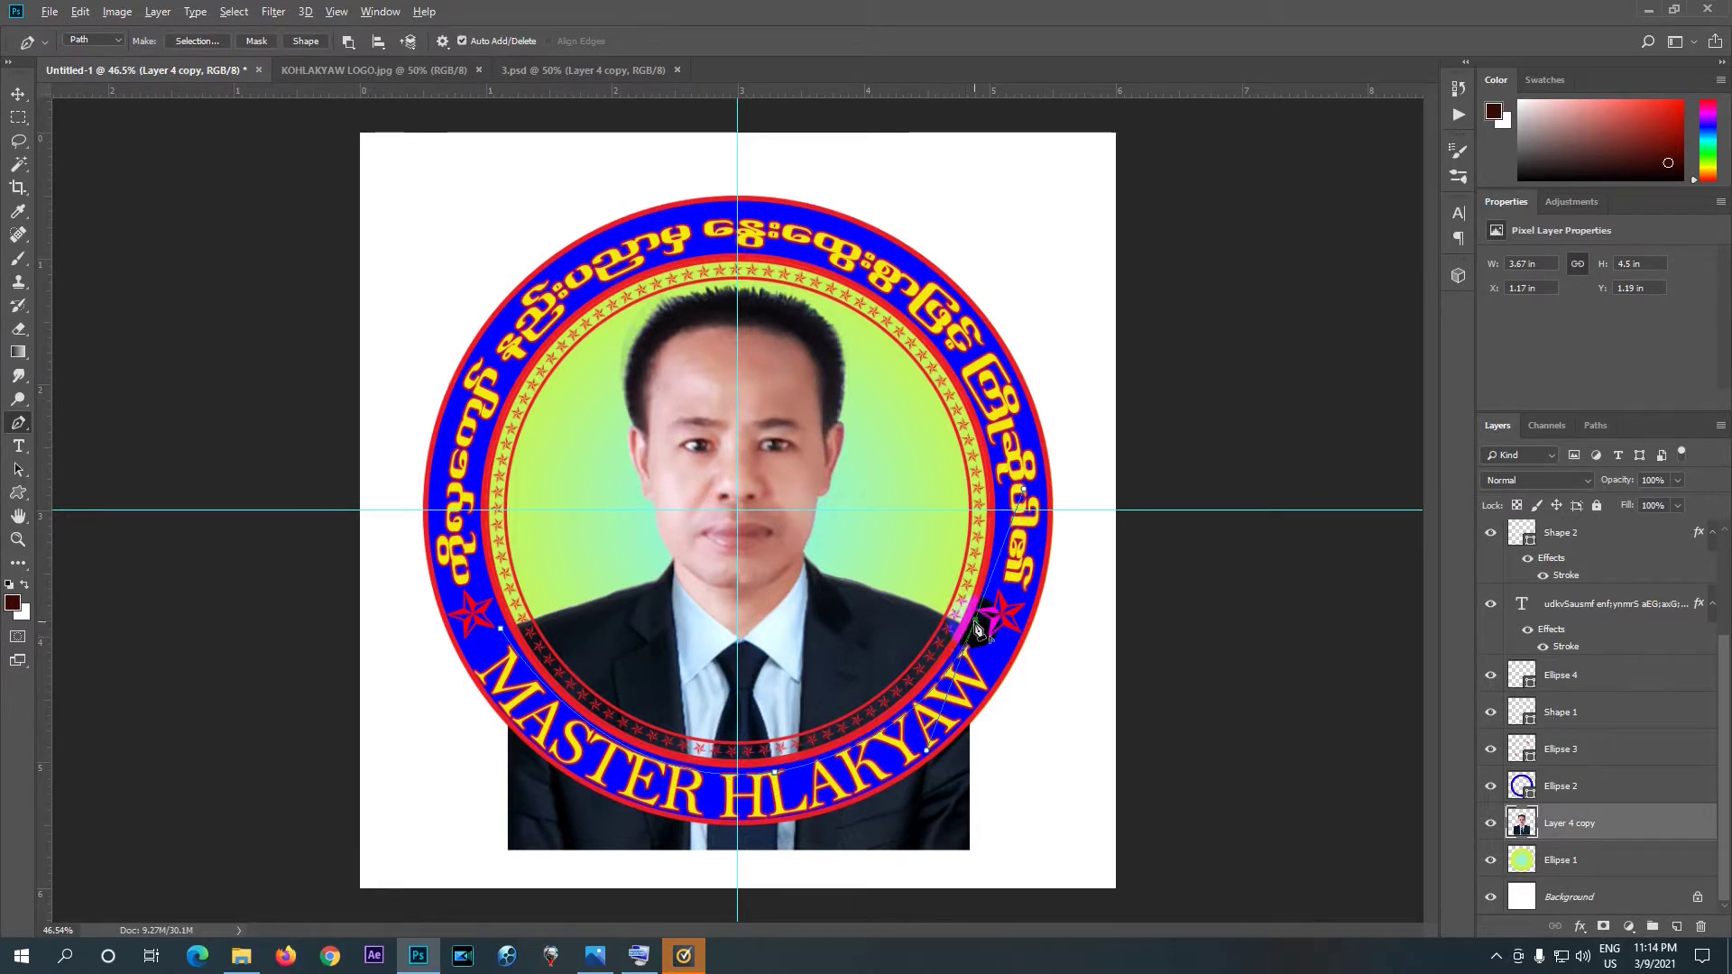
drag(1082, 790, 1049, 839)
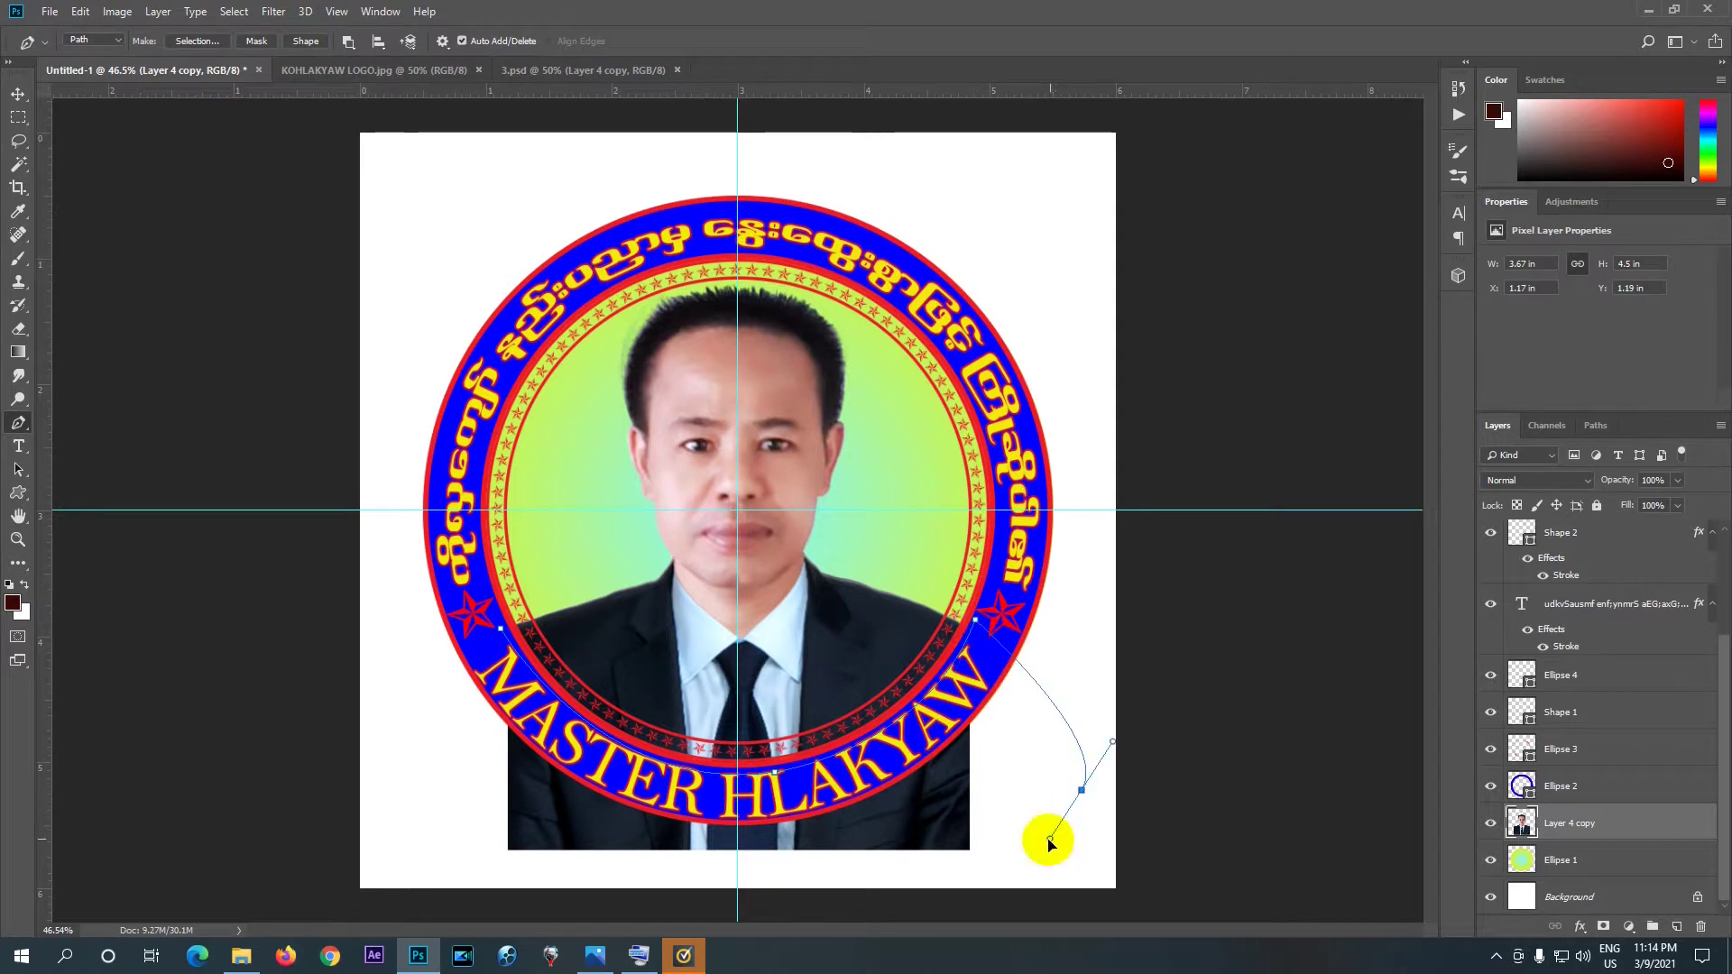
drag(915, 877, 636, 881)
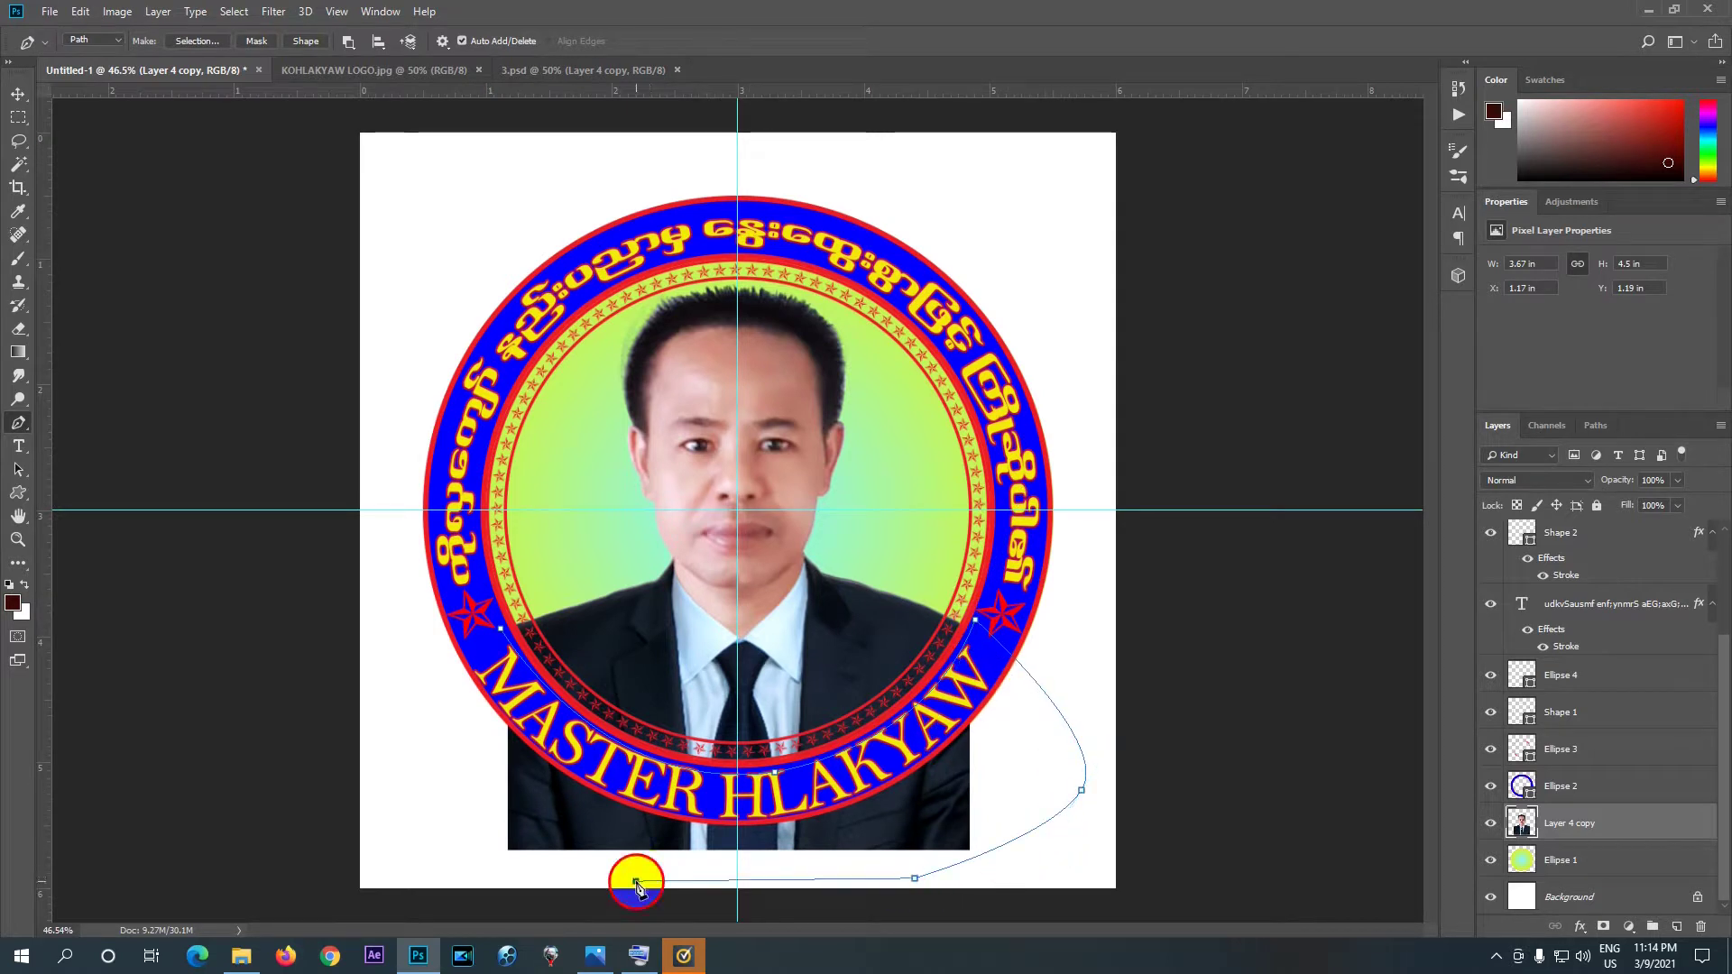
- Add anchors up the left side, close the path at the start, and load it as a selection
click(478, 875)
click(439, 792)
click(461, 725)
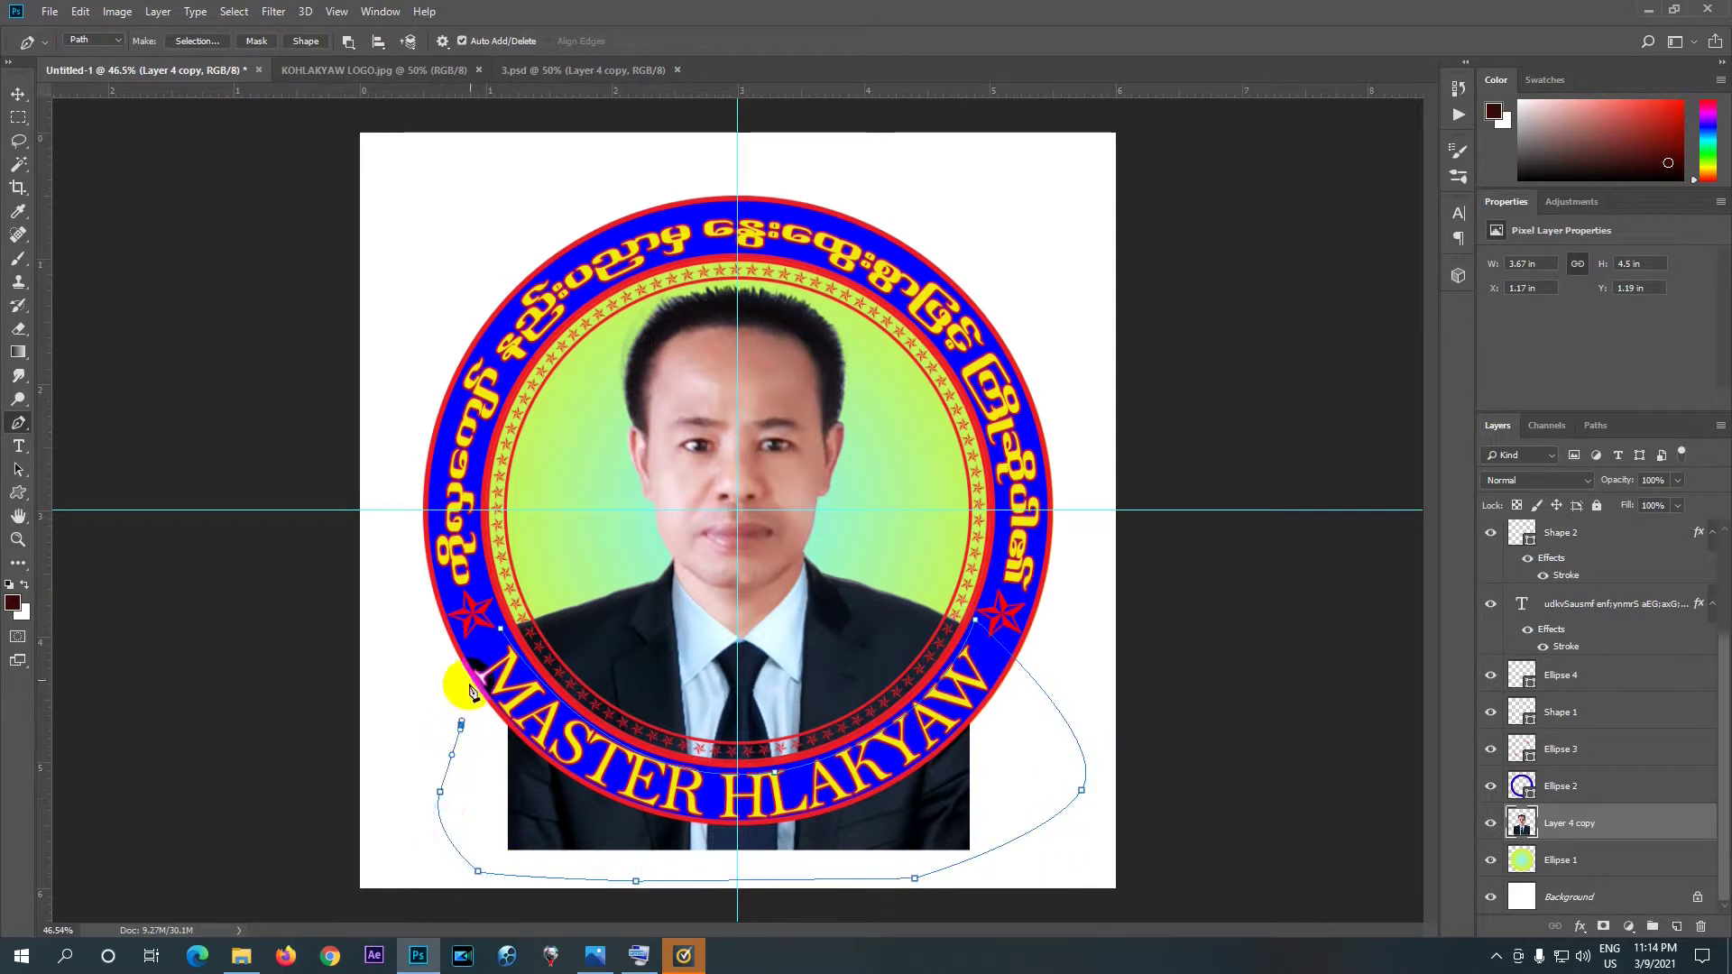
click(503, 636)
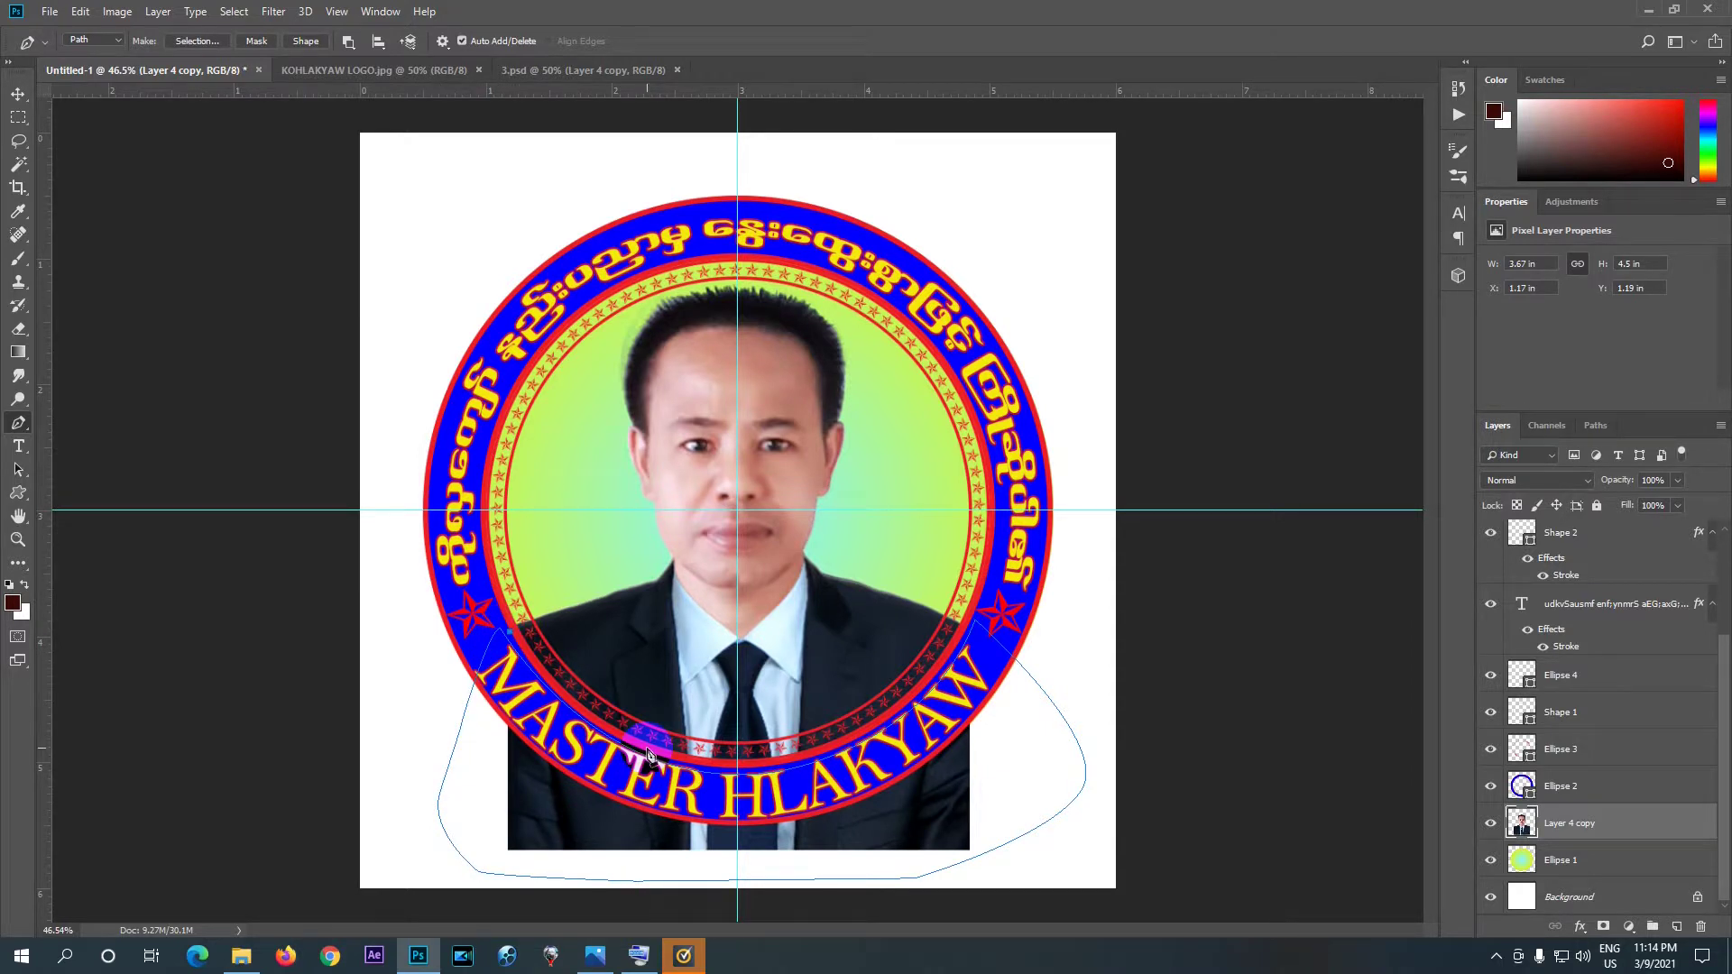
key(ctrl+Return)
- Undo a wrong first deletion, then use Select > Inverse and delete the suit below the seal
key(ctrl+shift+i)
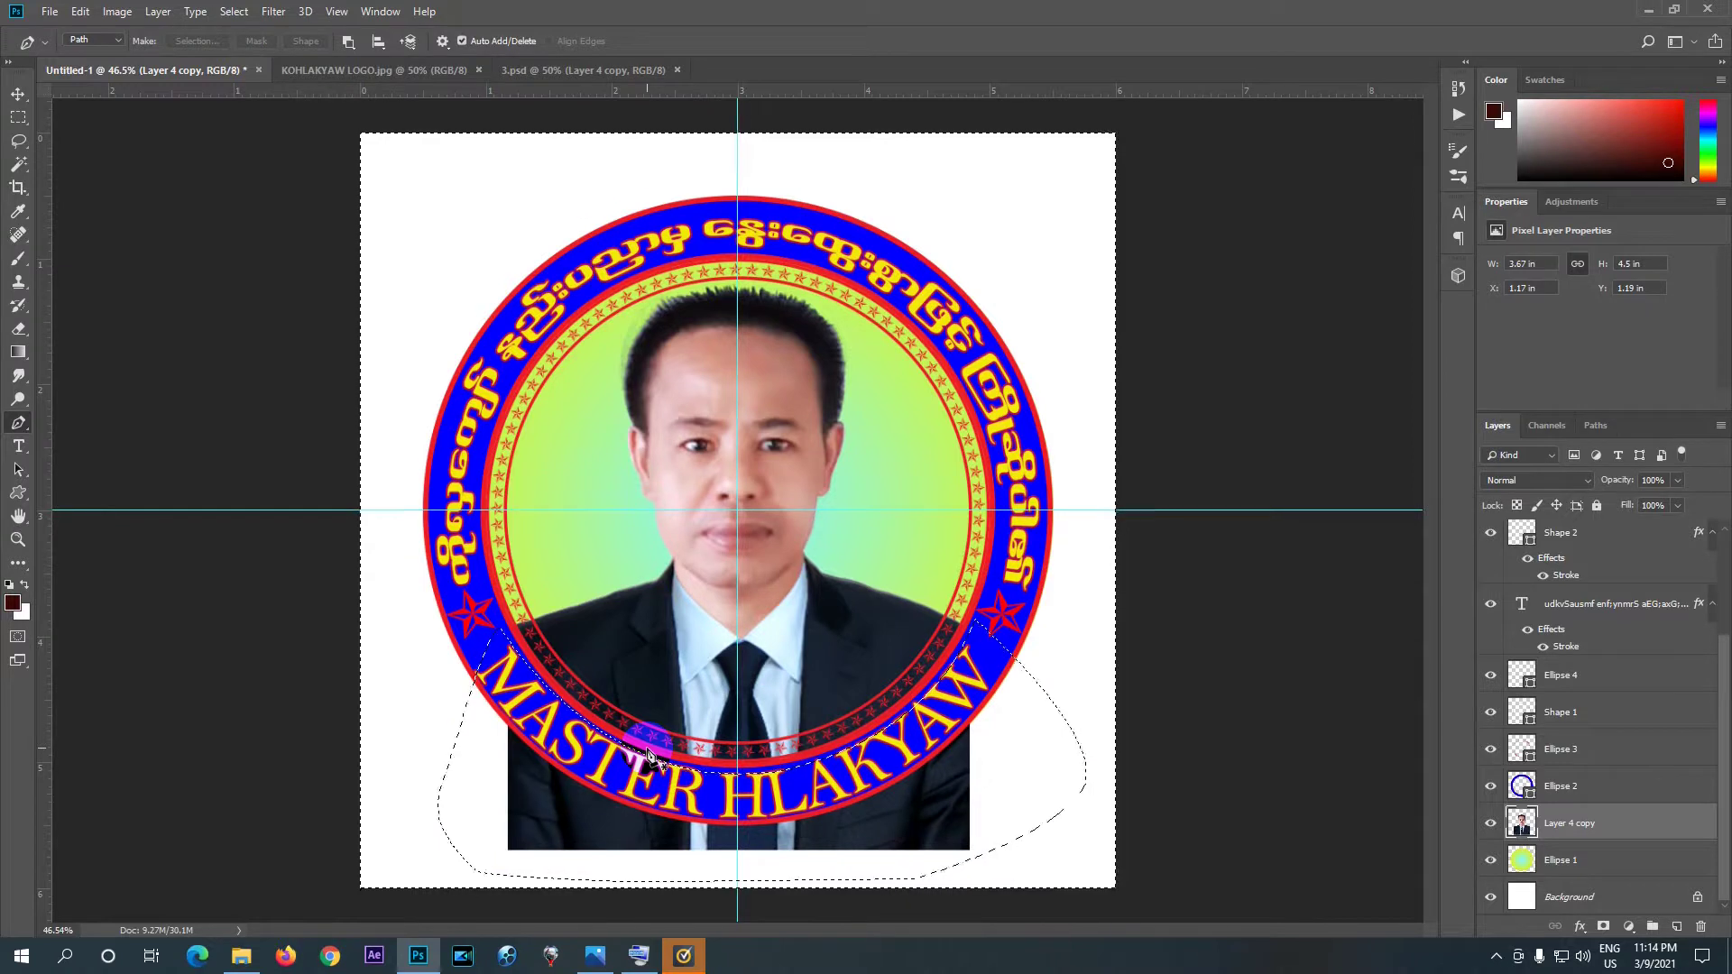
key(Delete)
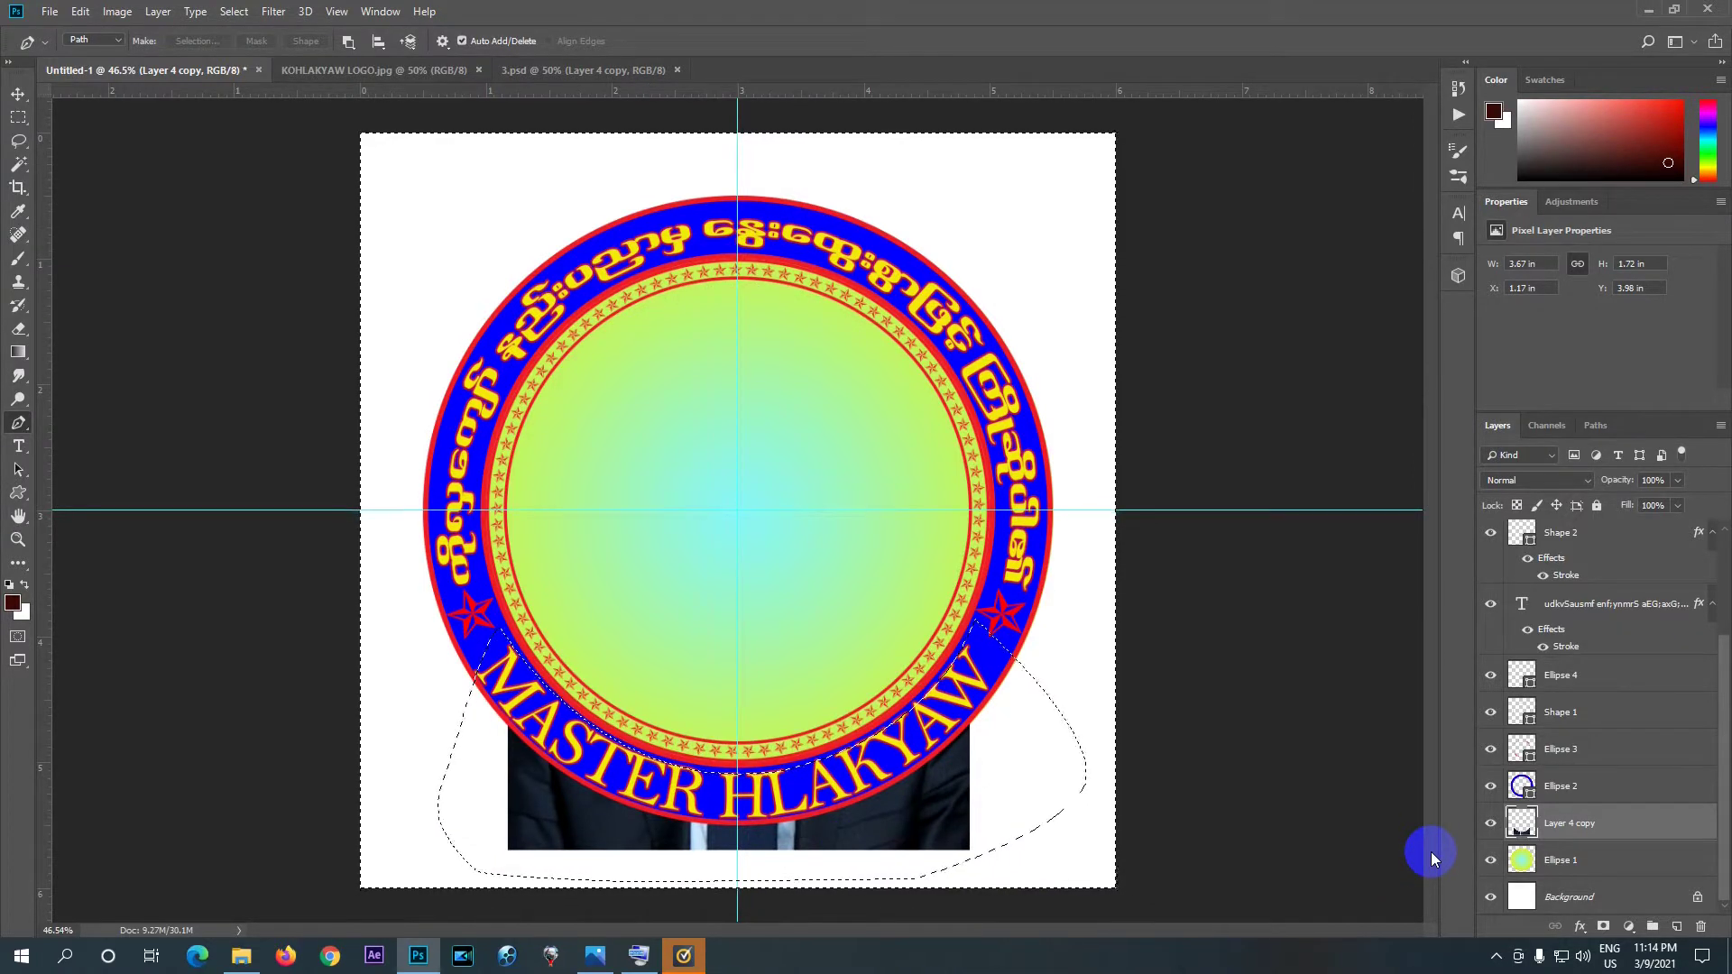
key(ctrl+z)
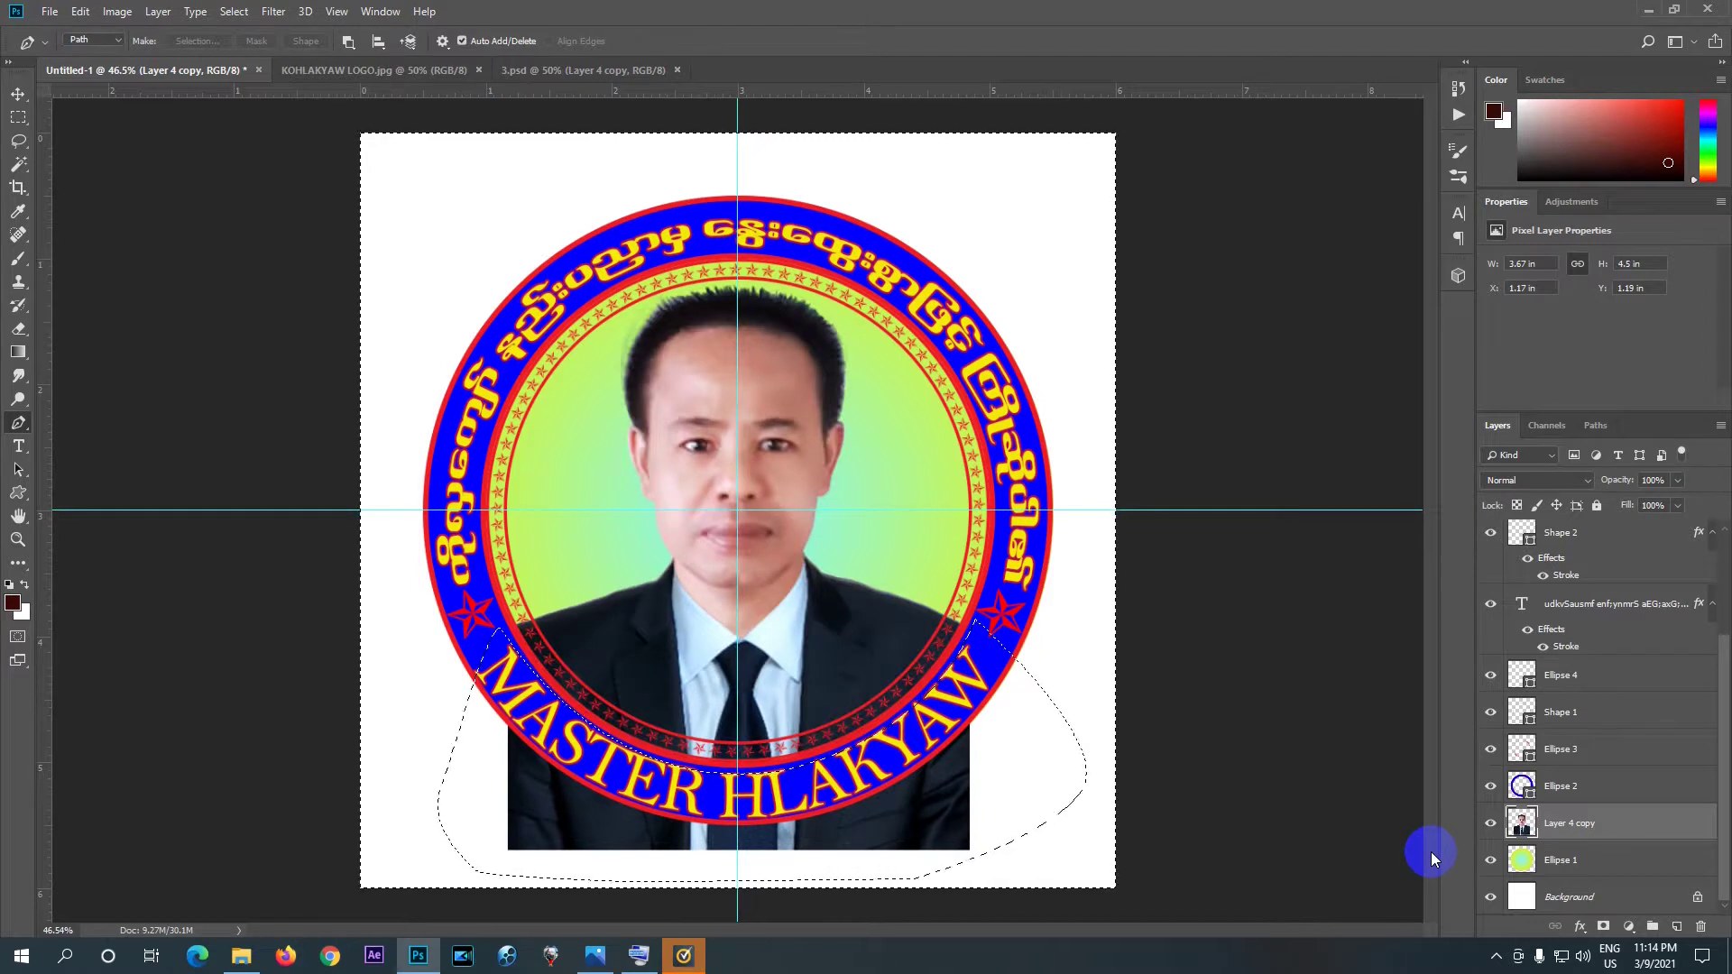
scroll(1169, 649, down, 1)
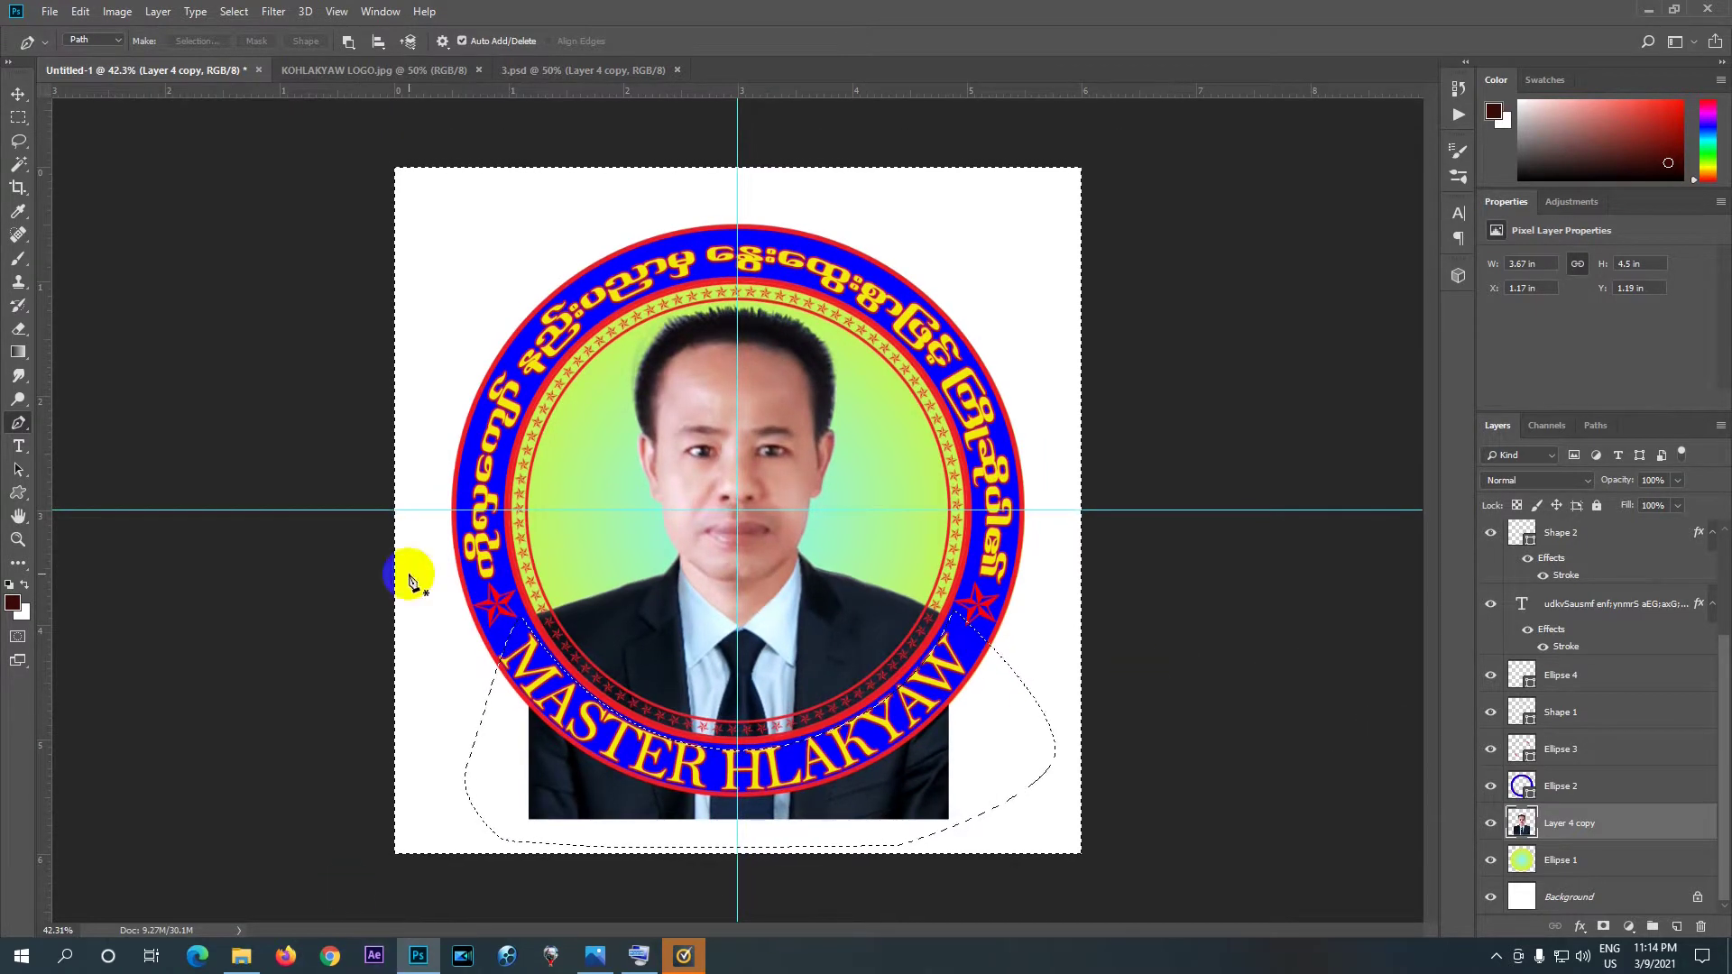
click(232, 12)
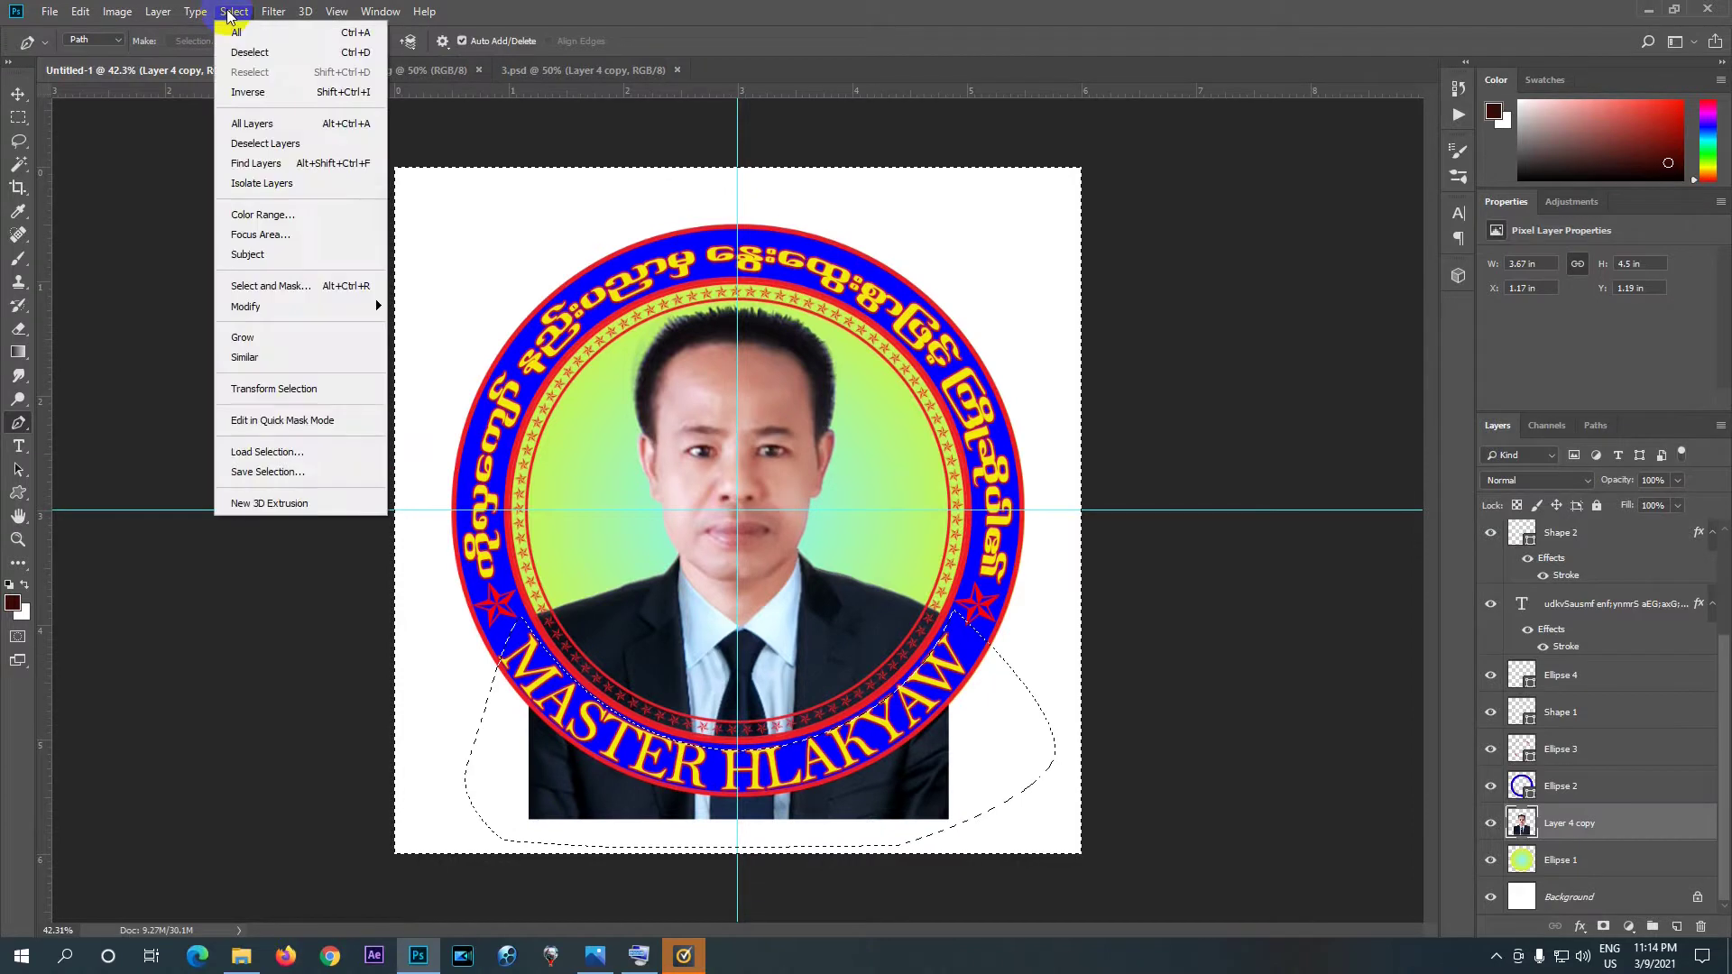
click(242, 92)
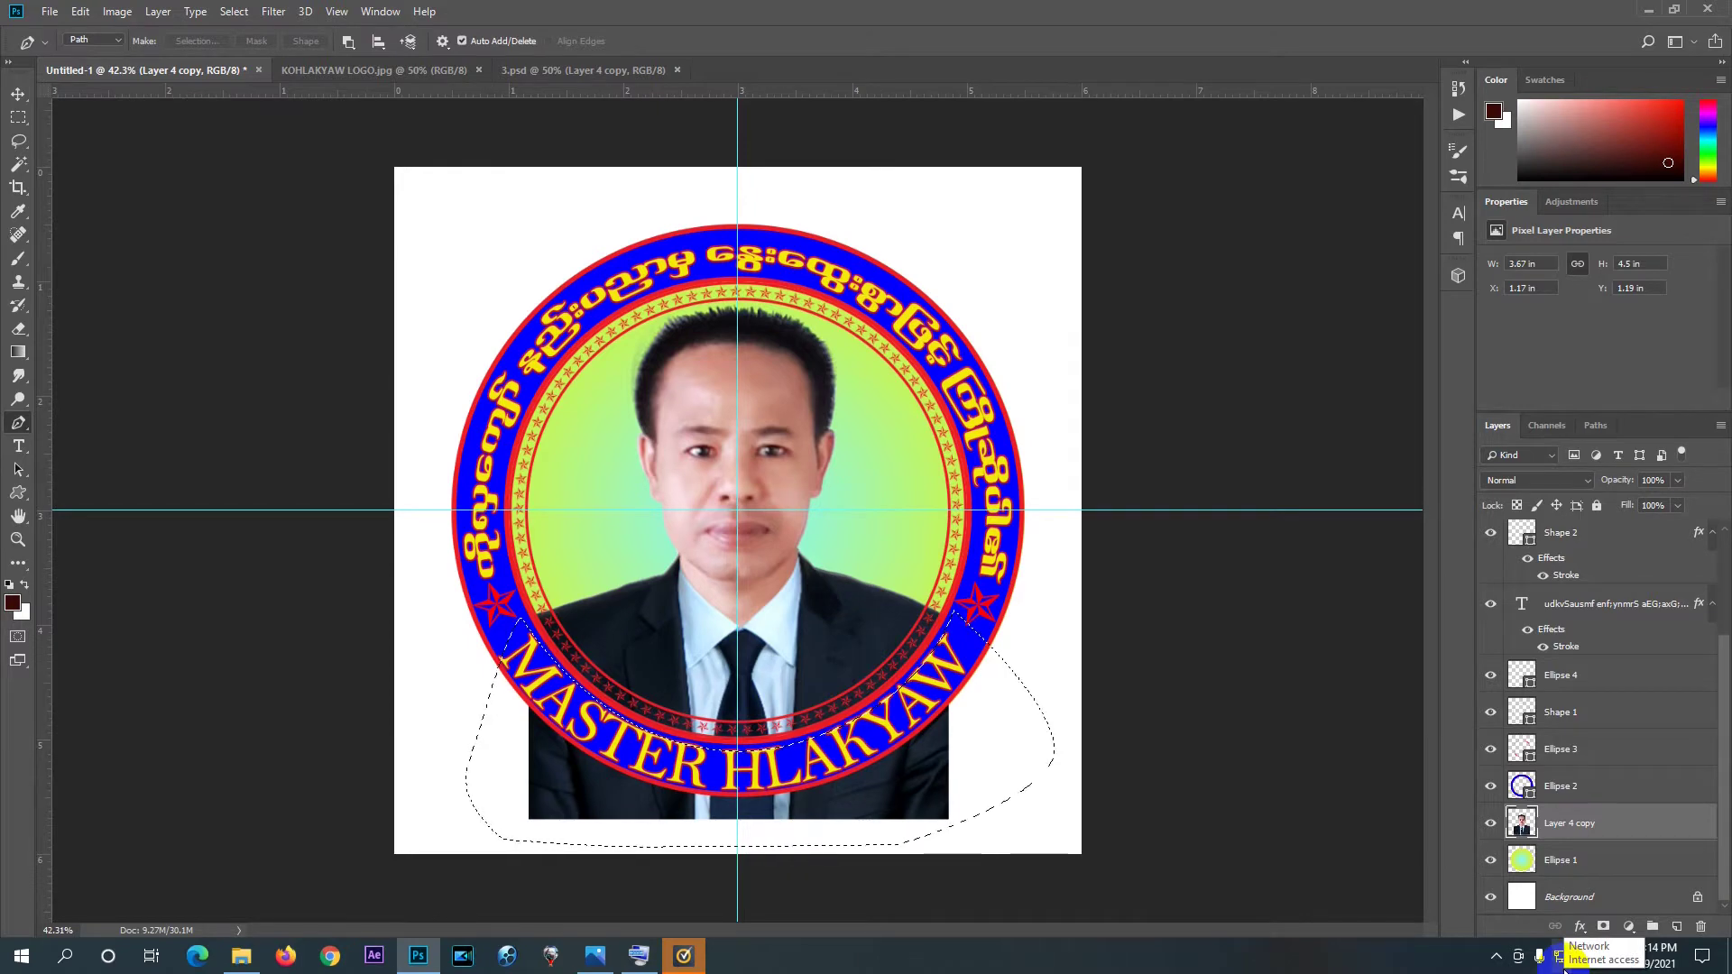
key(Delete)
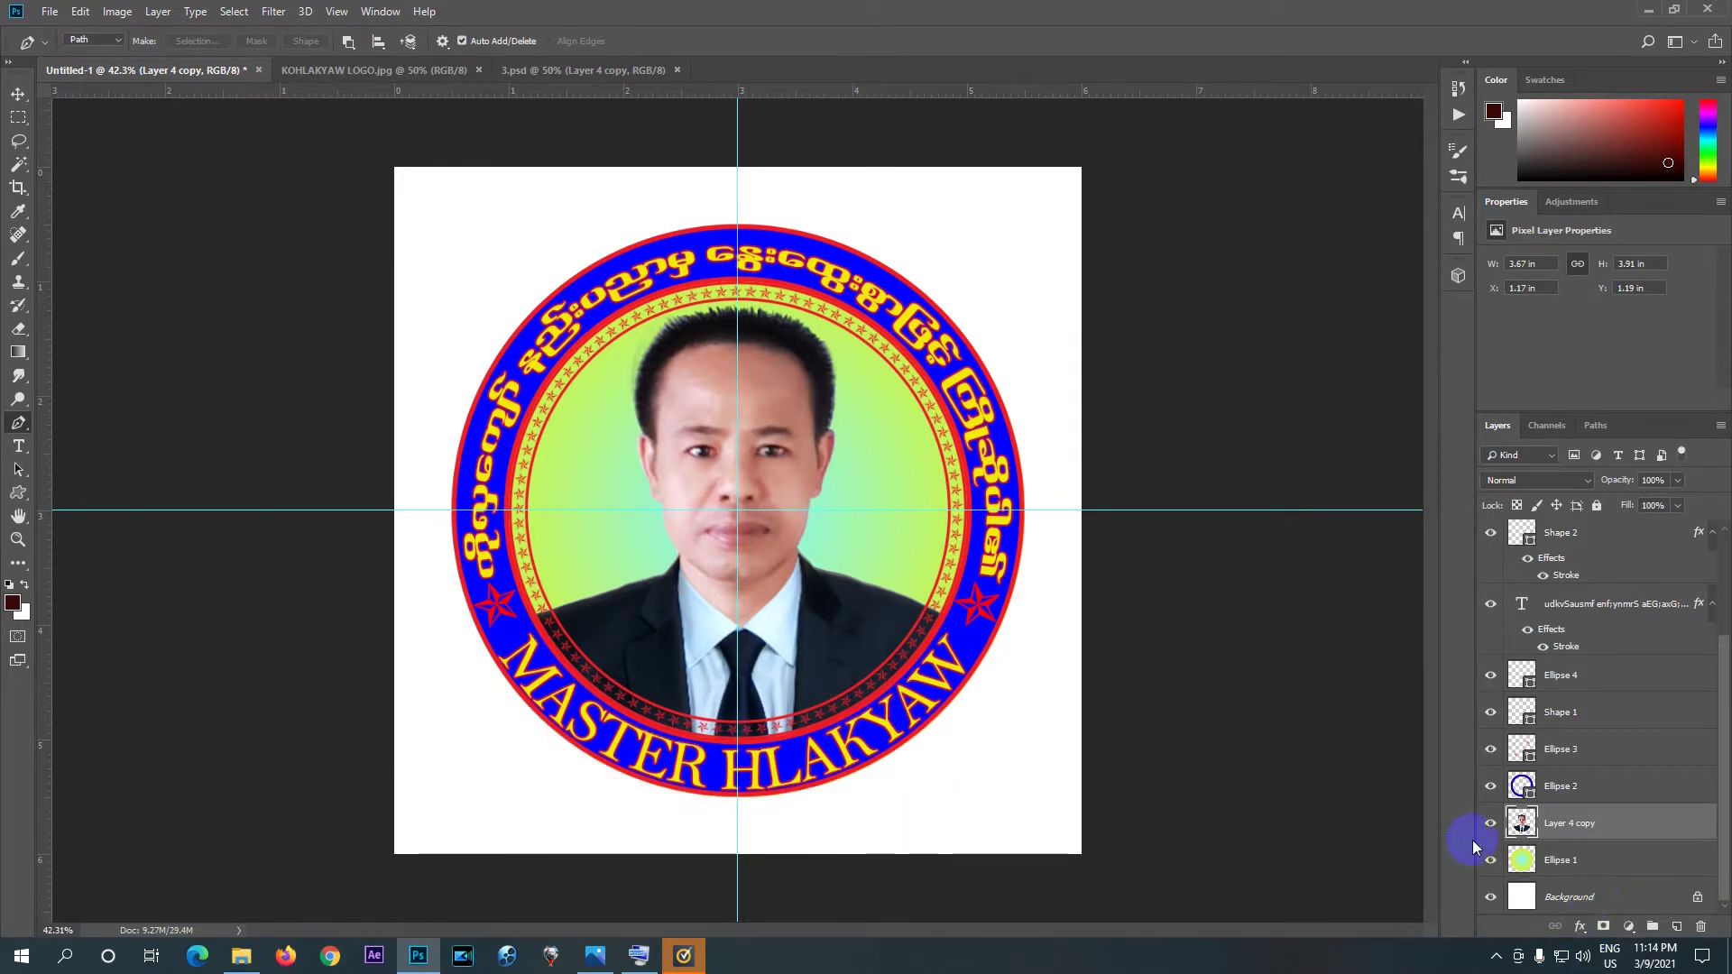
key(ctrl+plus)
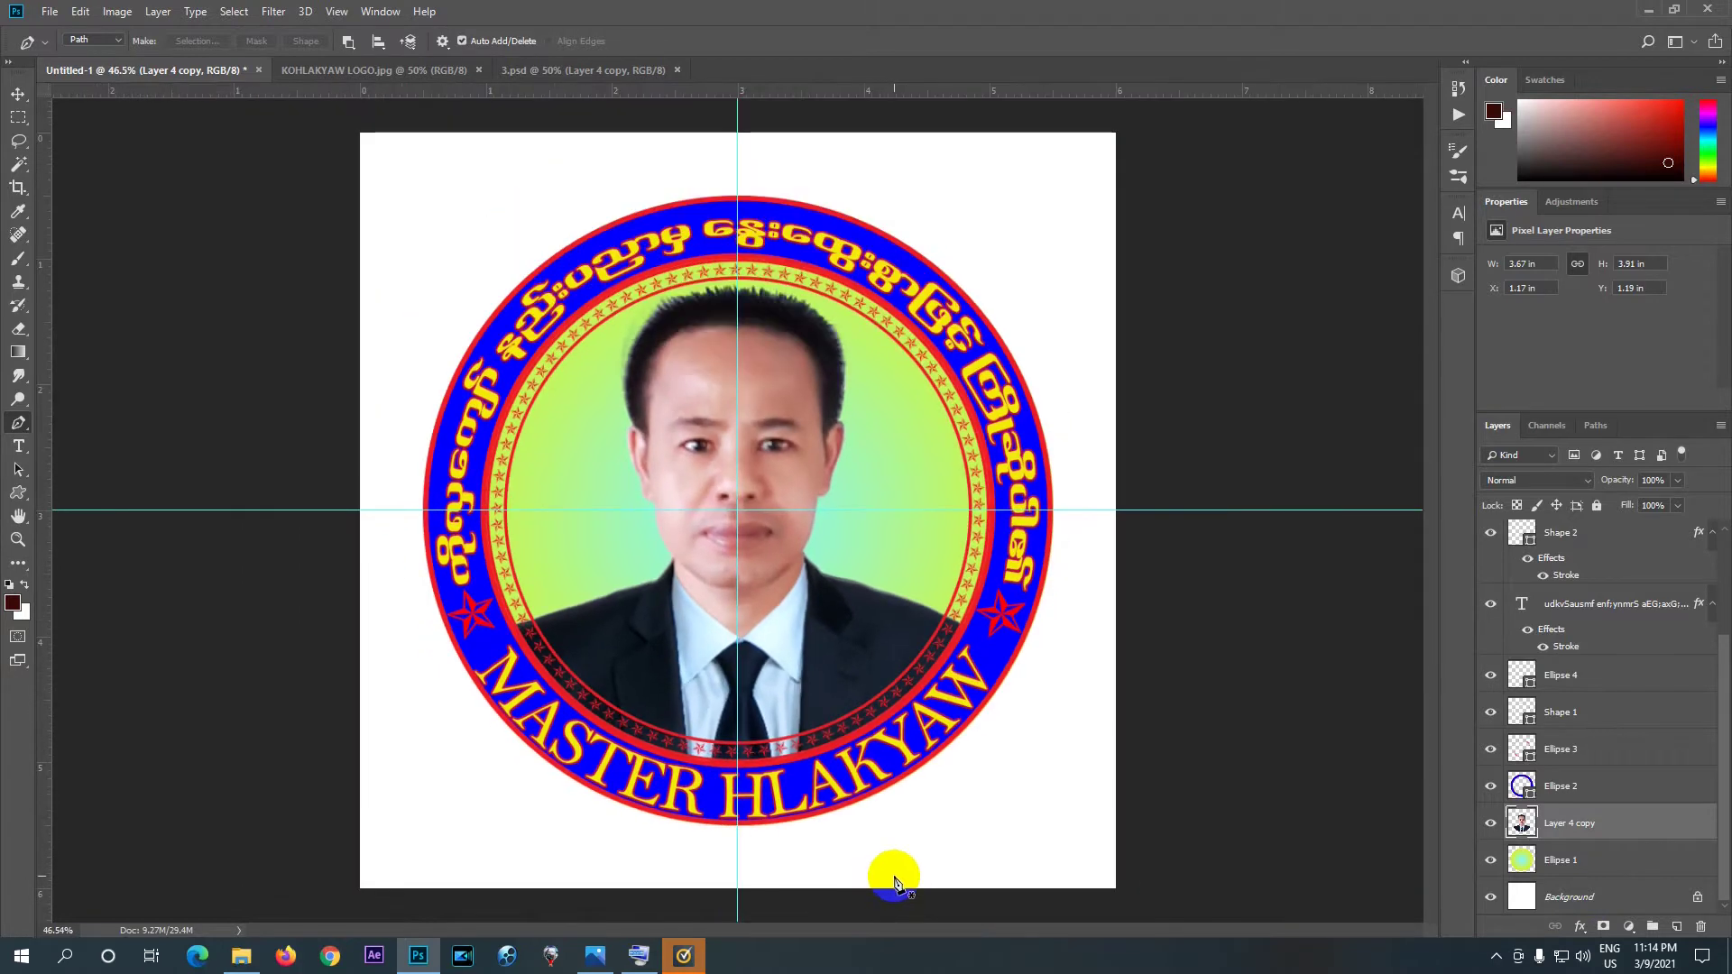
scroll(558, 484, up, 3)
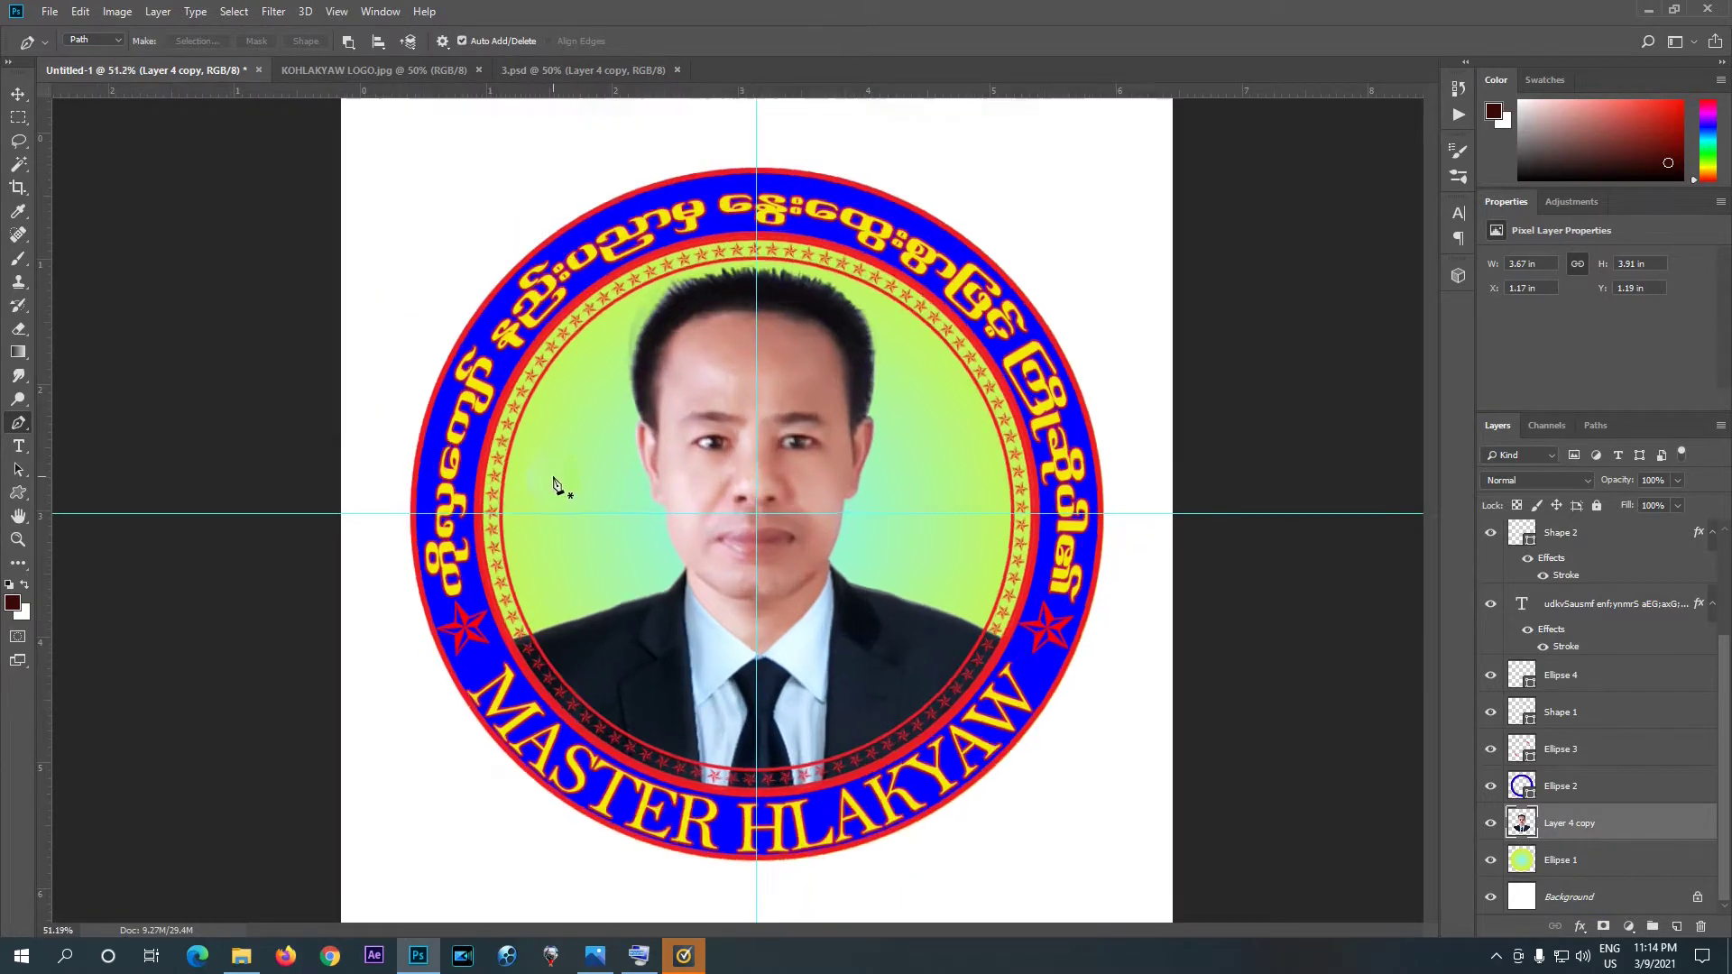
scroll(558, 485, down, 1)
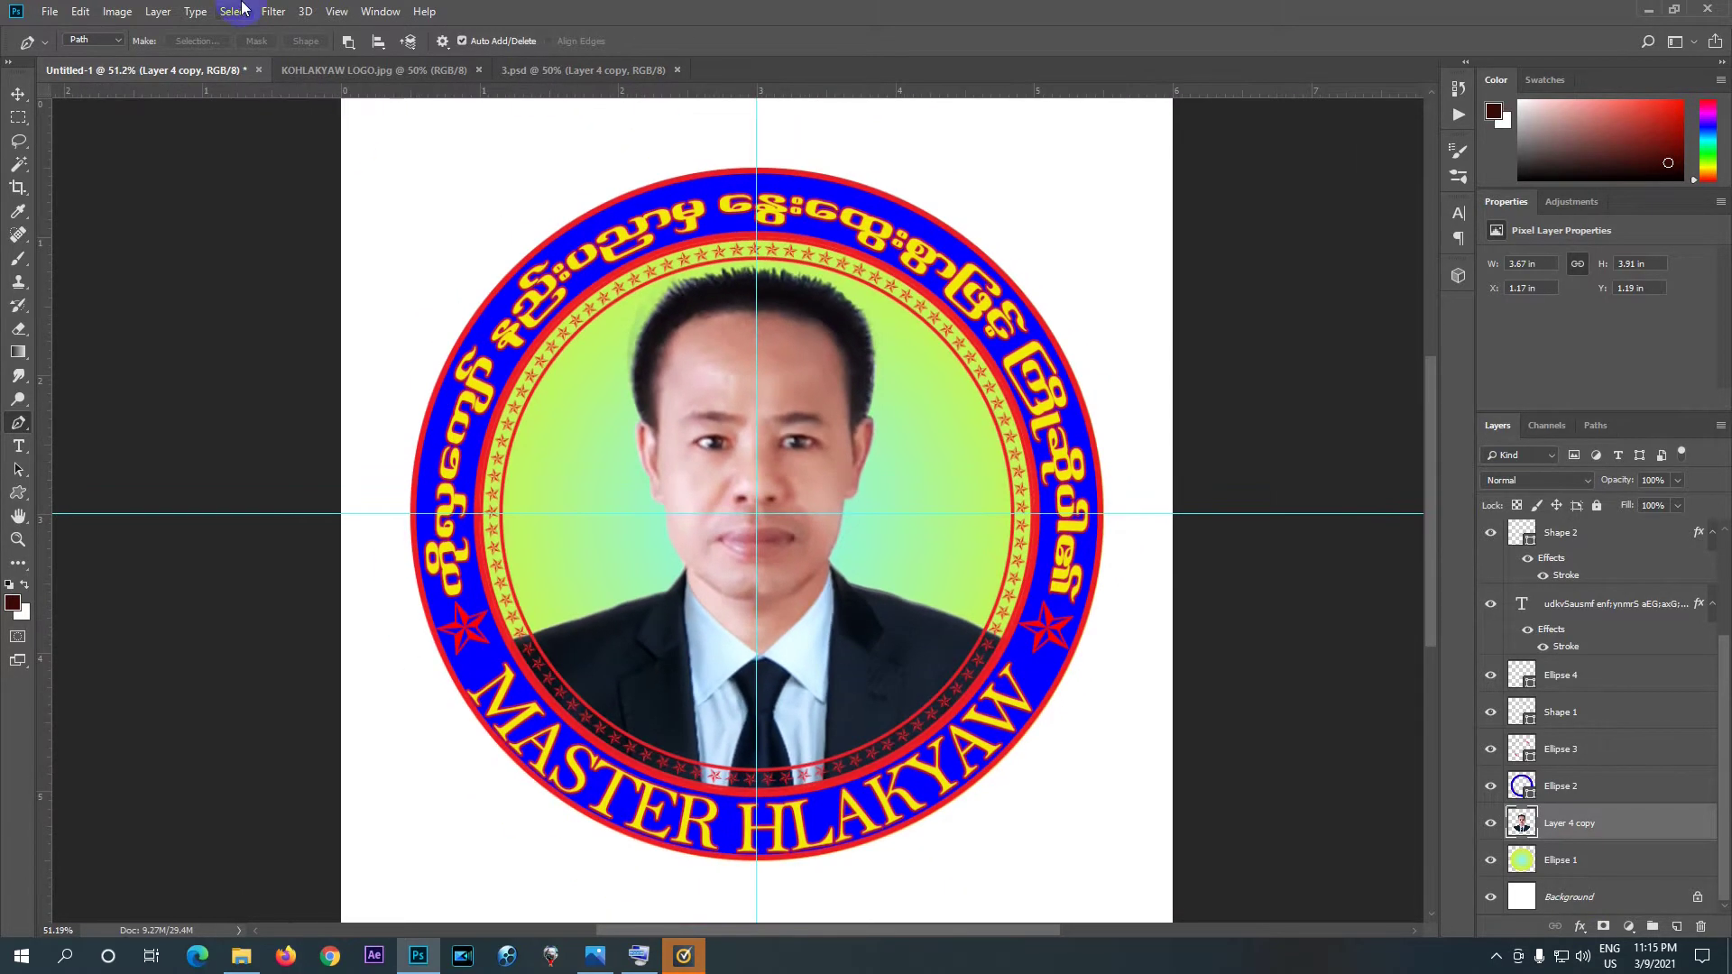
click(414, 72)
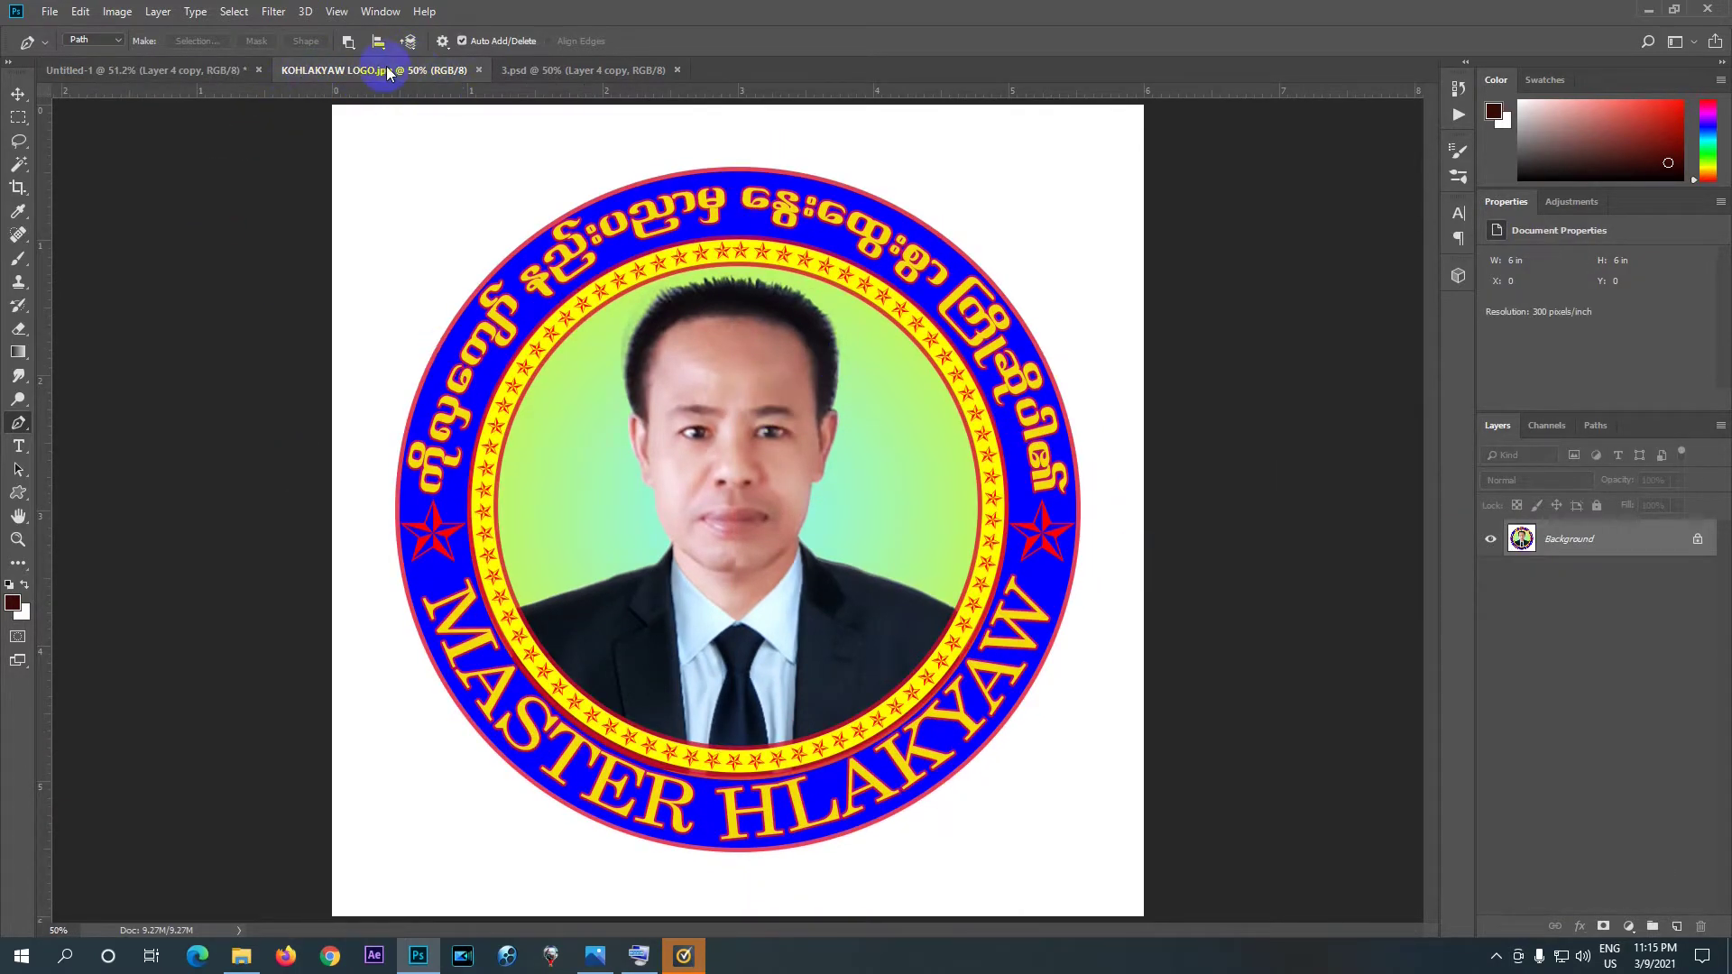
click(176, 71)
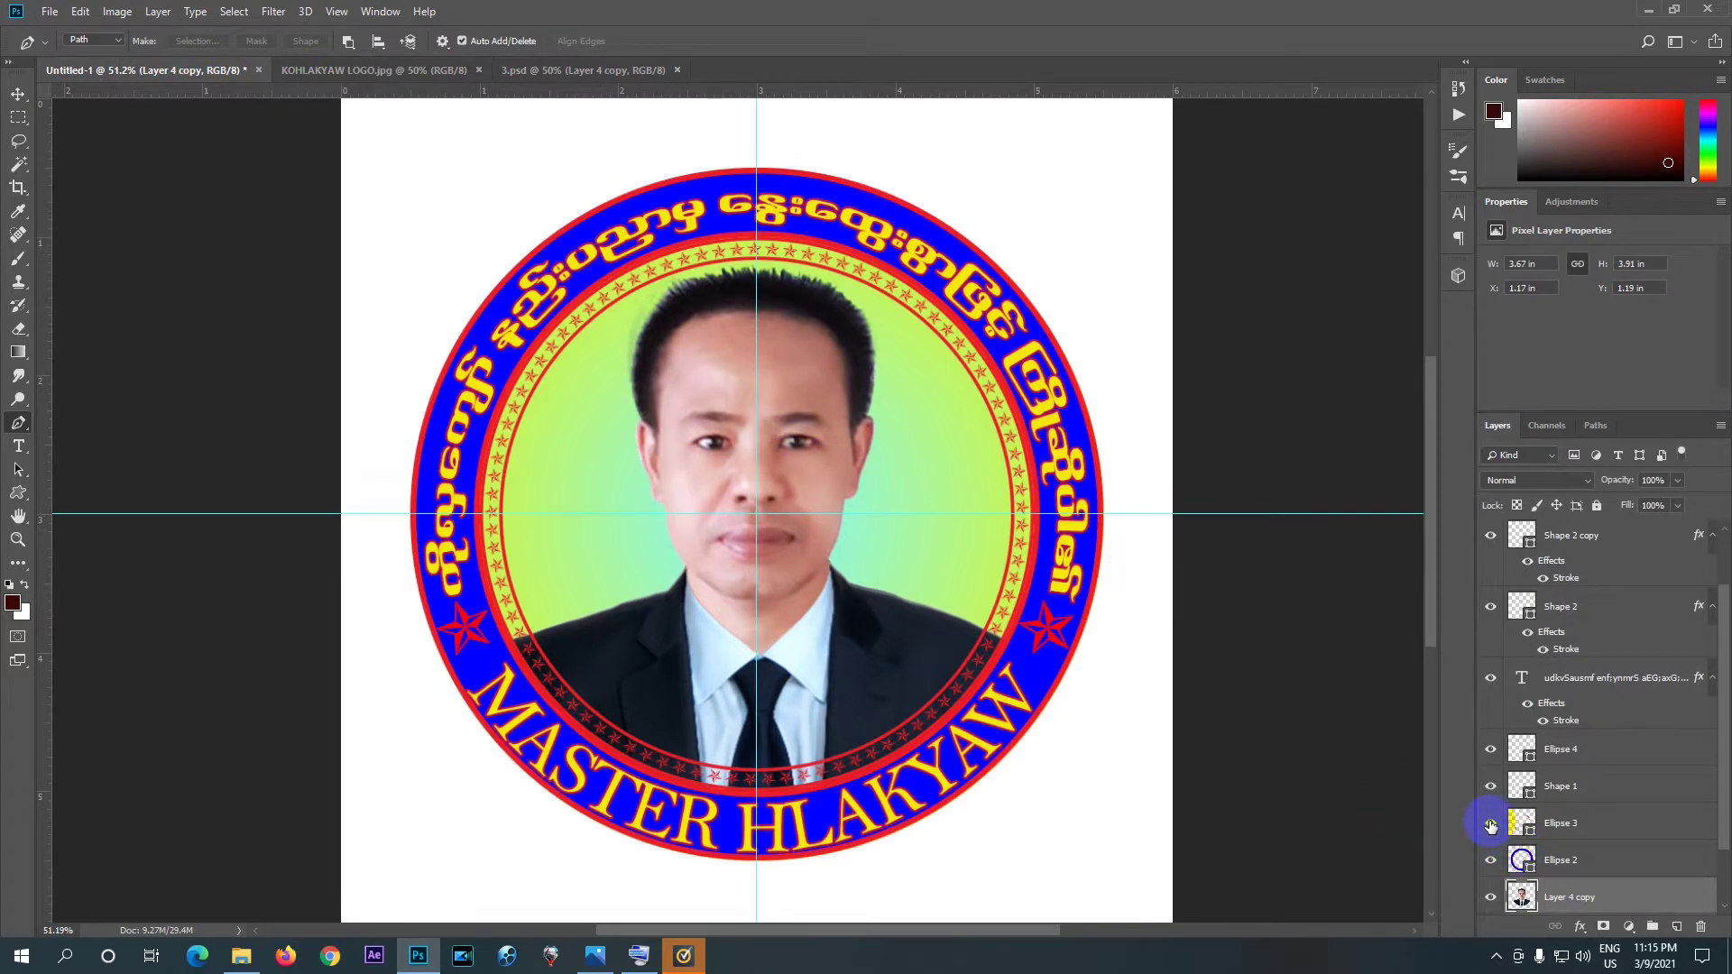
- Toggle Ellipse 3's visibility to compare the ring behind the star band, leaving it hidden
click(1490, 826)
click(1490, 826)
click(1490, 826)
click(1490, 826)
click(1491, 826)
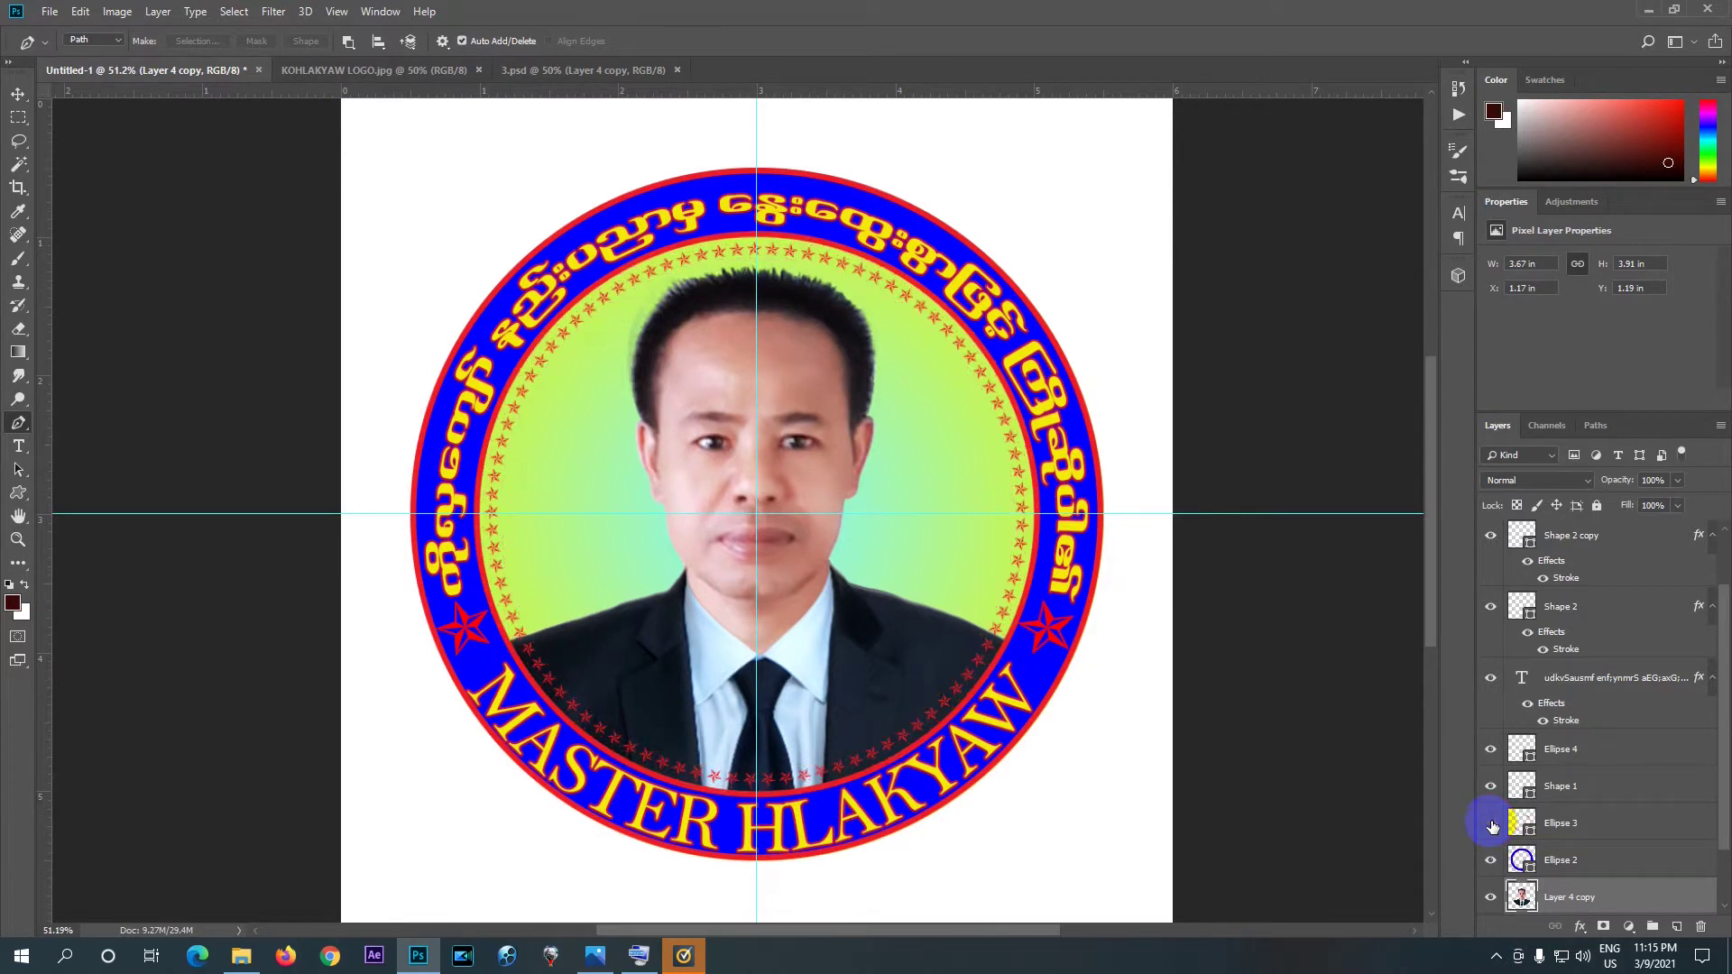
- Select Ellipse 3 and set its fill to solid yellow in the shape options bar
click(1560, 824)
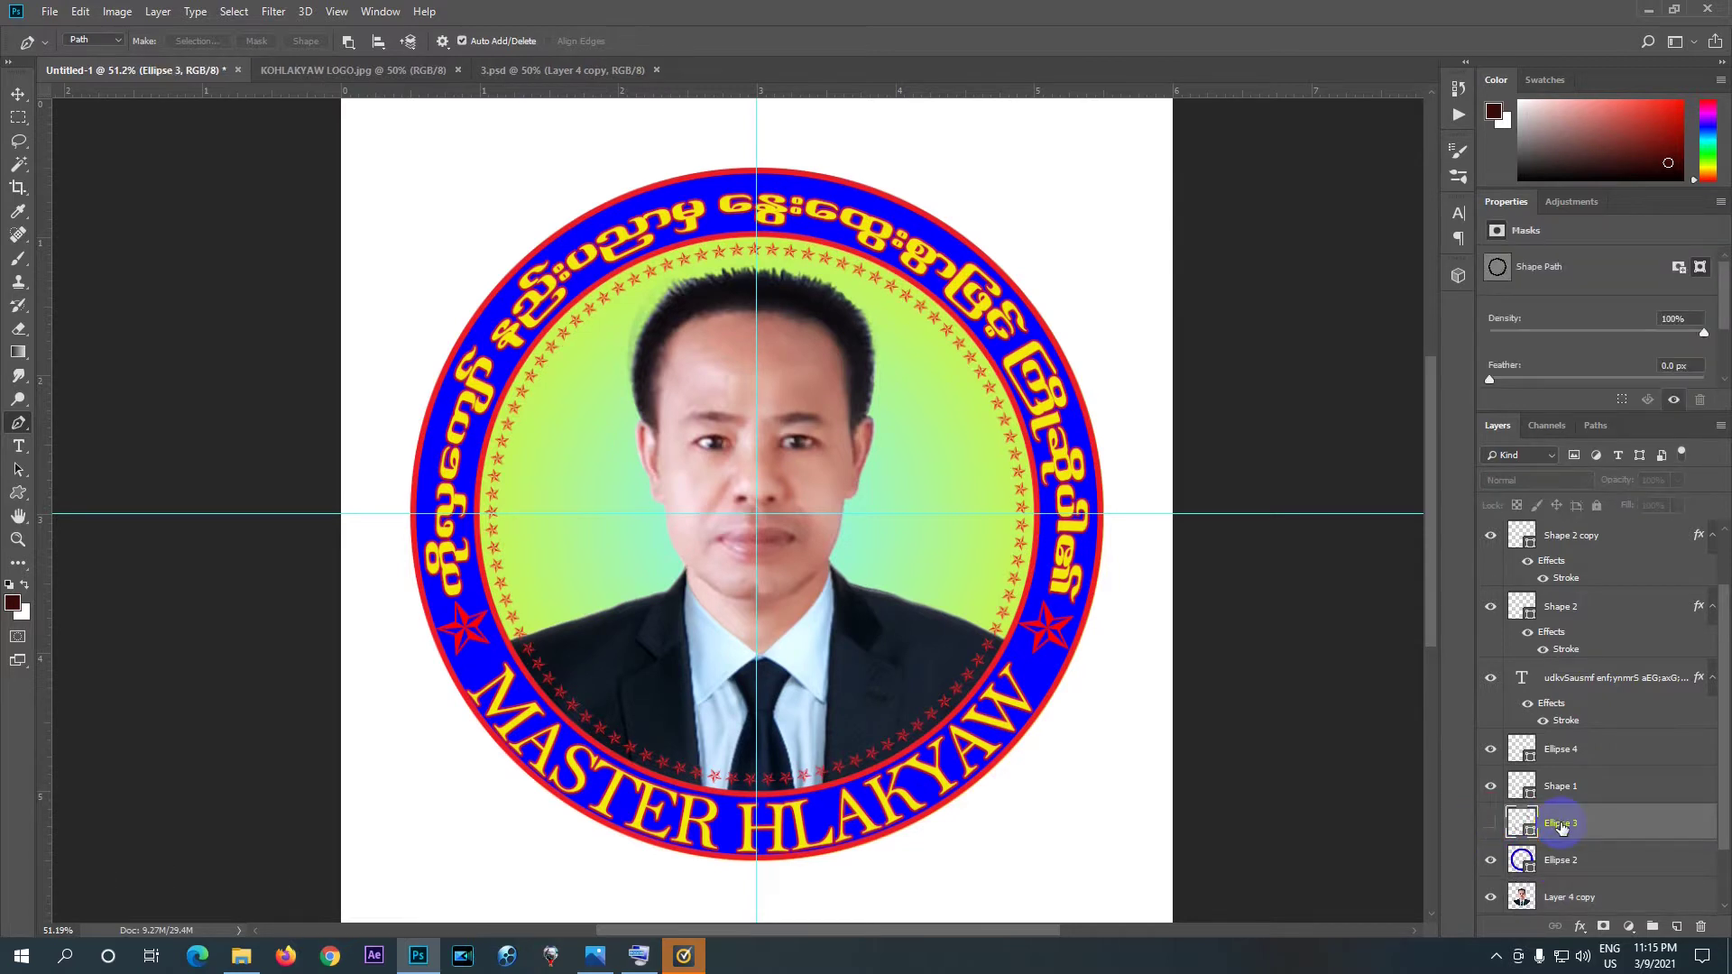
click(18, 493)
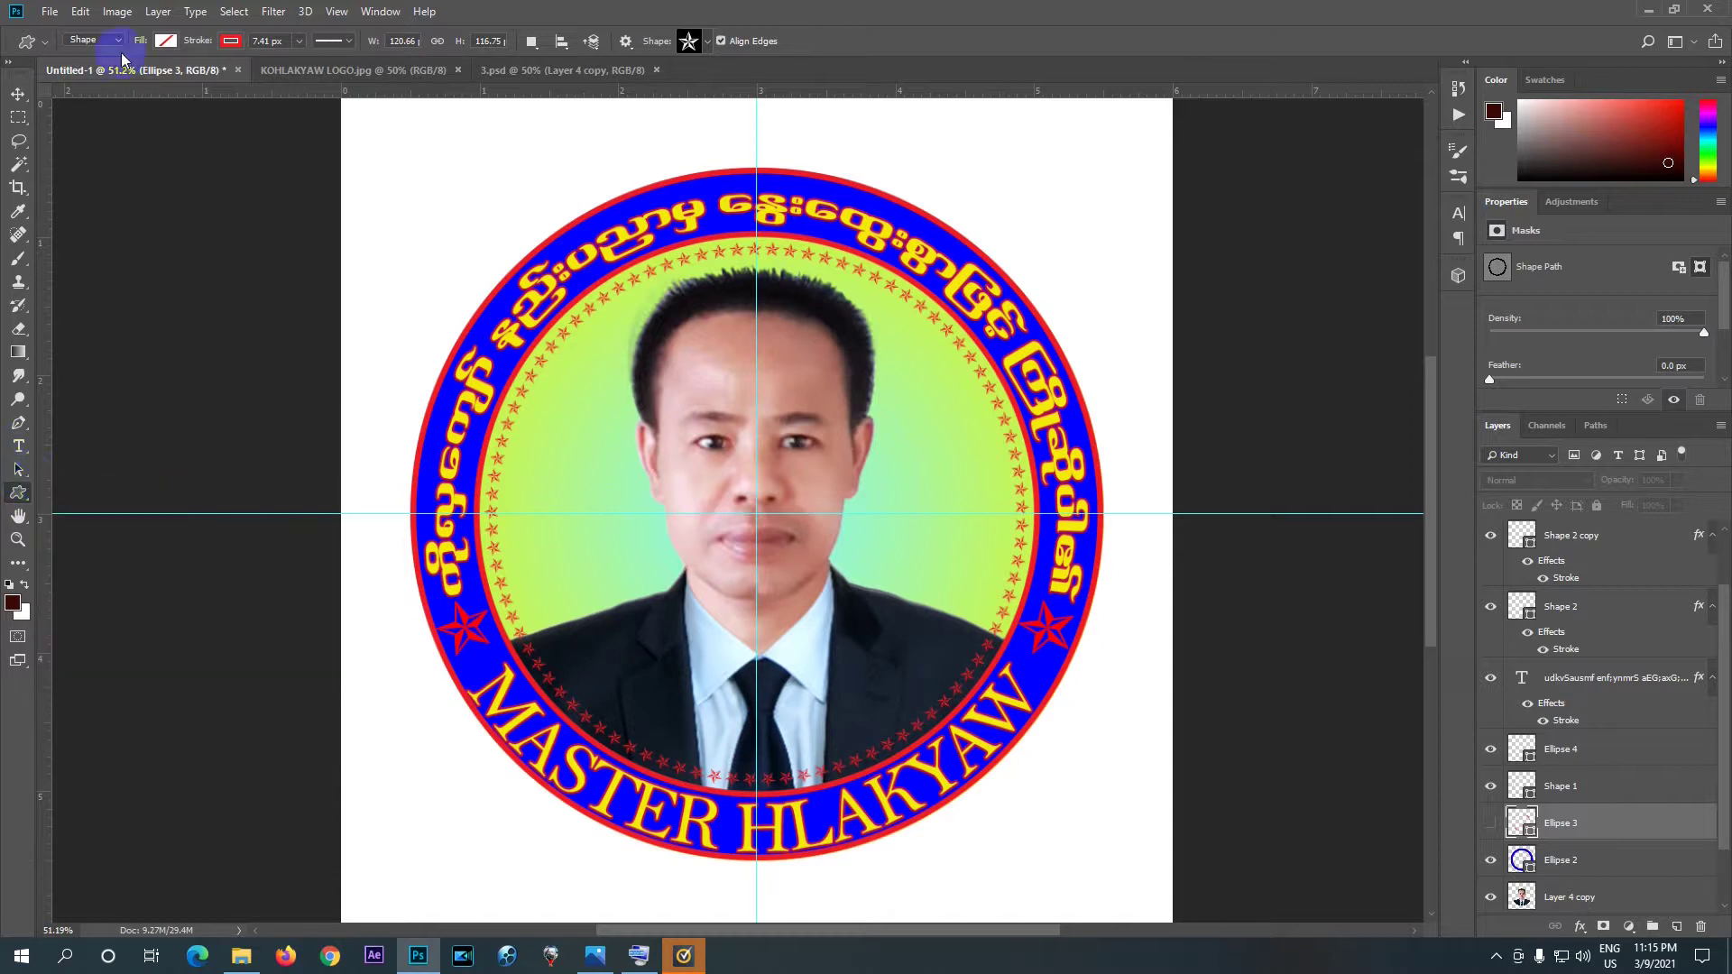
click(166, 40)
click(87, 75)
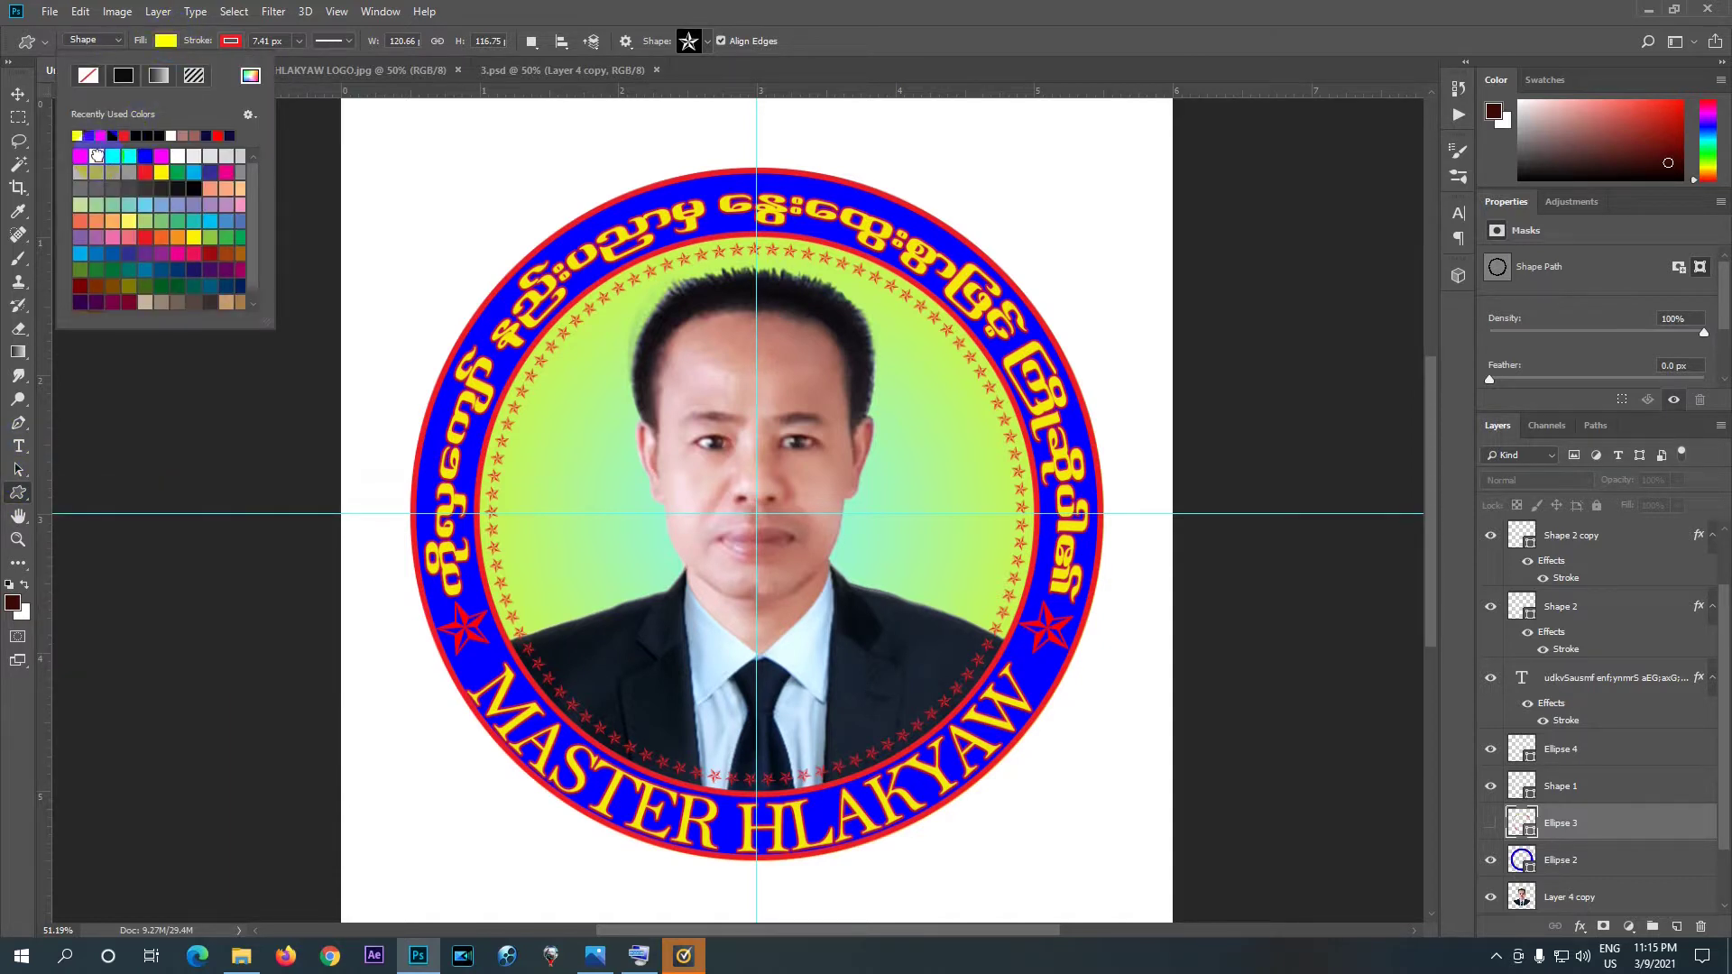
click(121, 78)
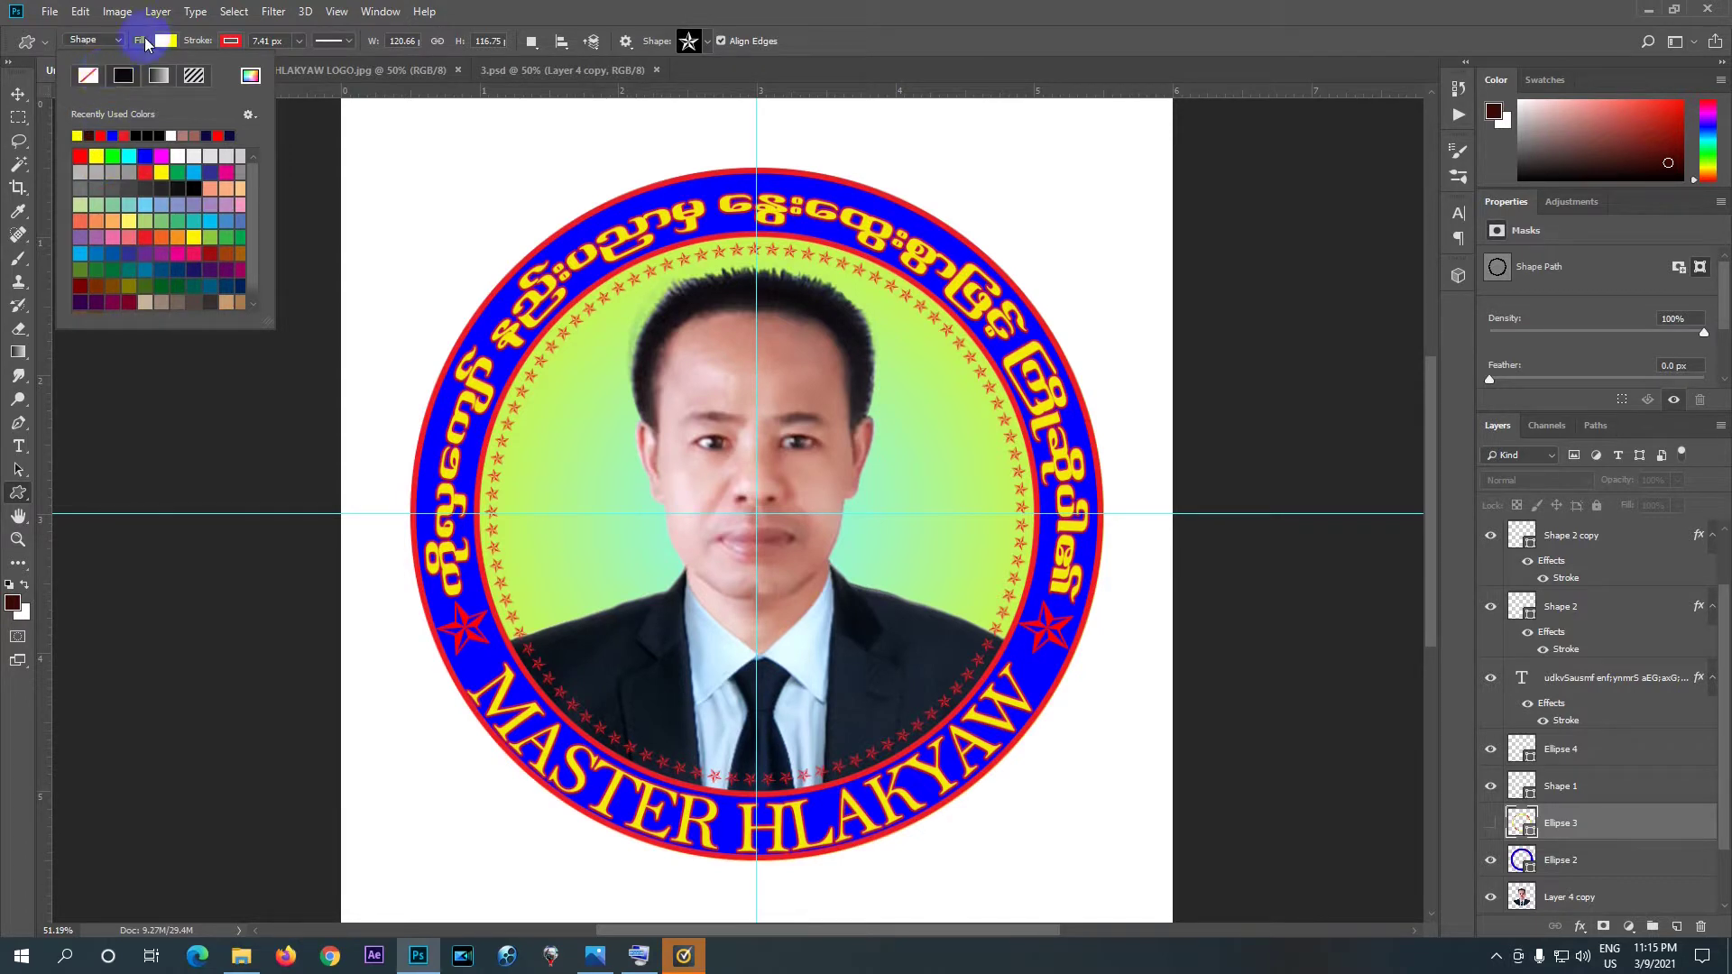
click(146, 41)
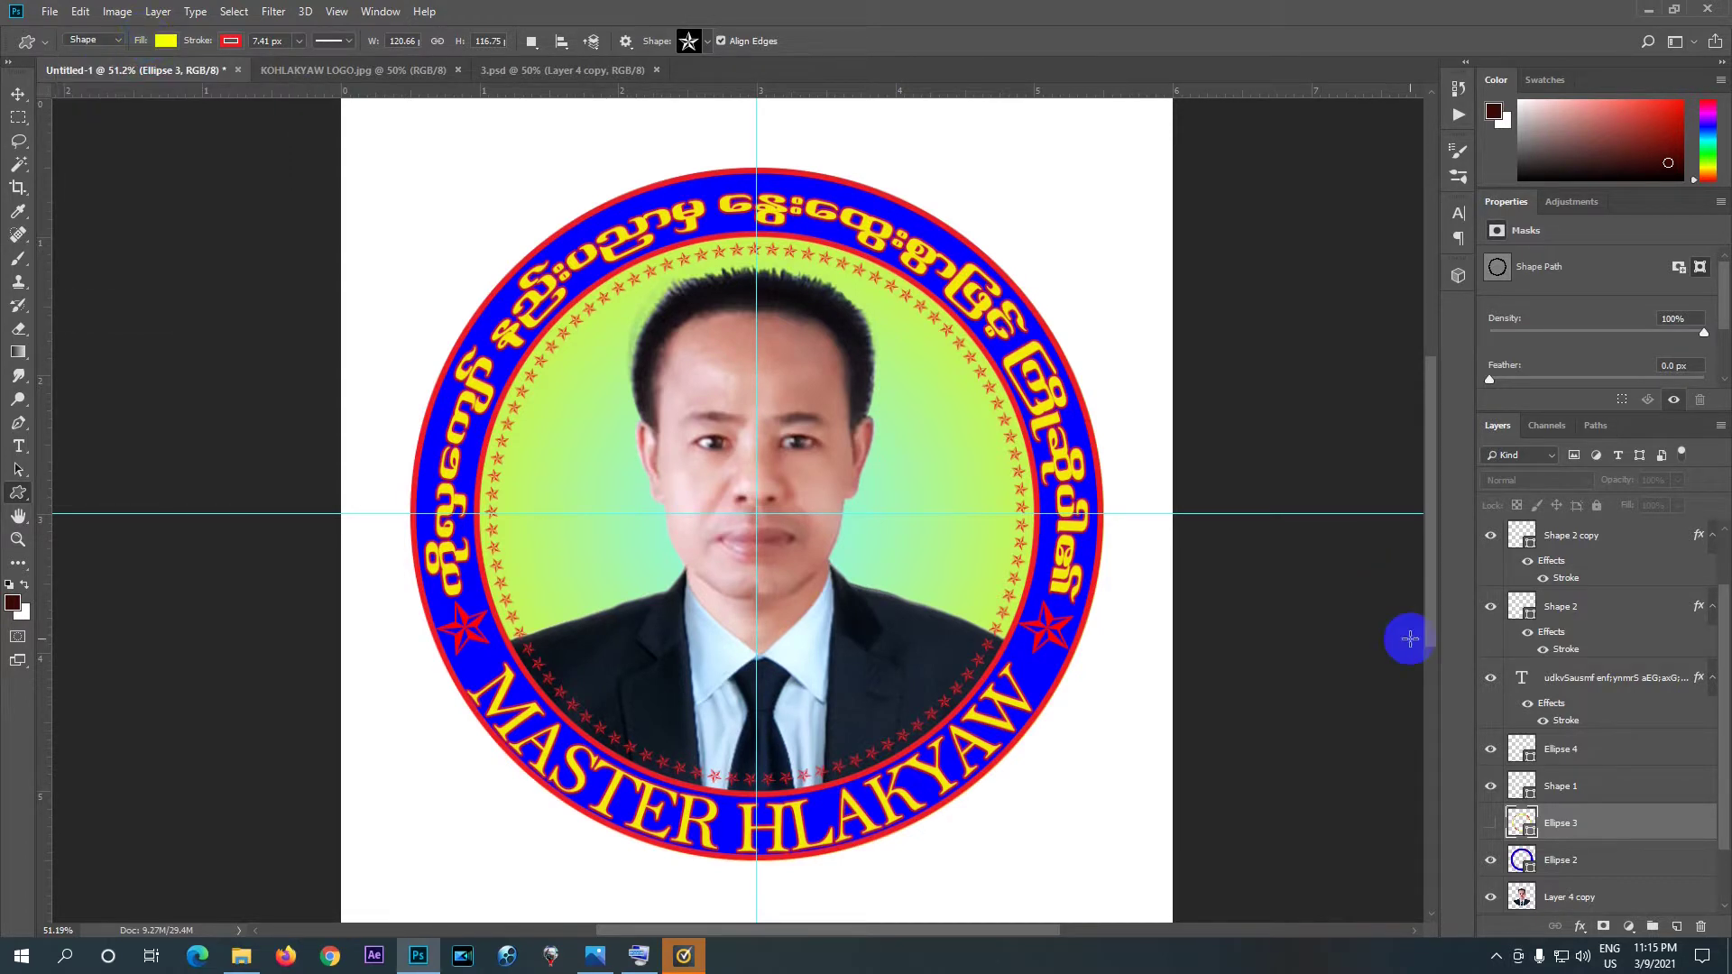
- Toggle Ellipse 3 to check the yellow ring, leaving it visible, then select Ellipse 4
click(1491, 824)
click(1492, 824)
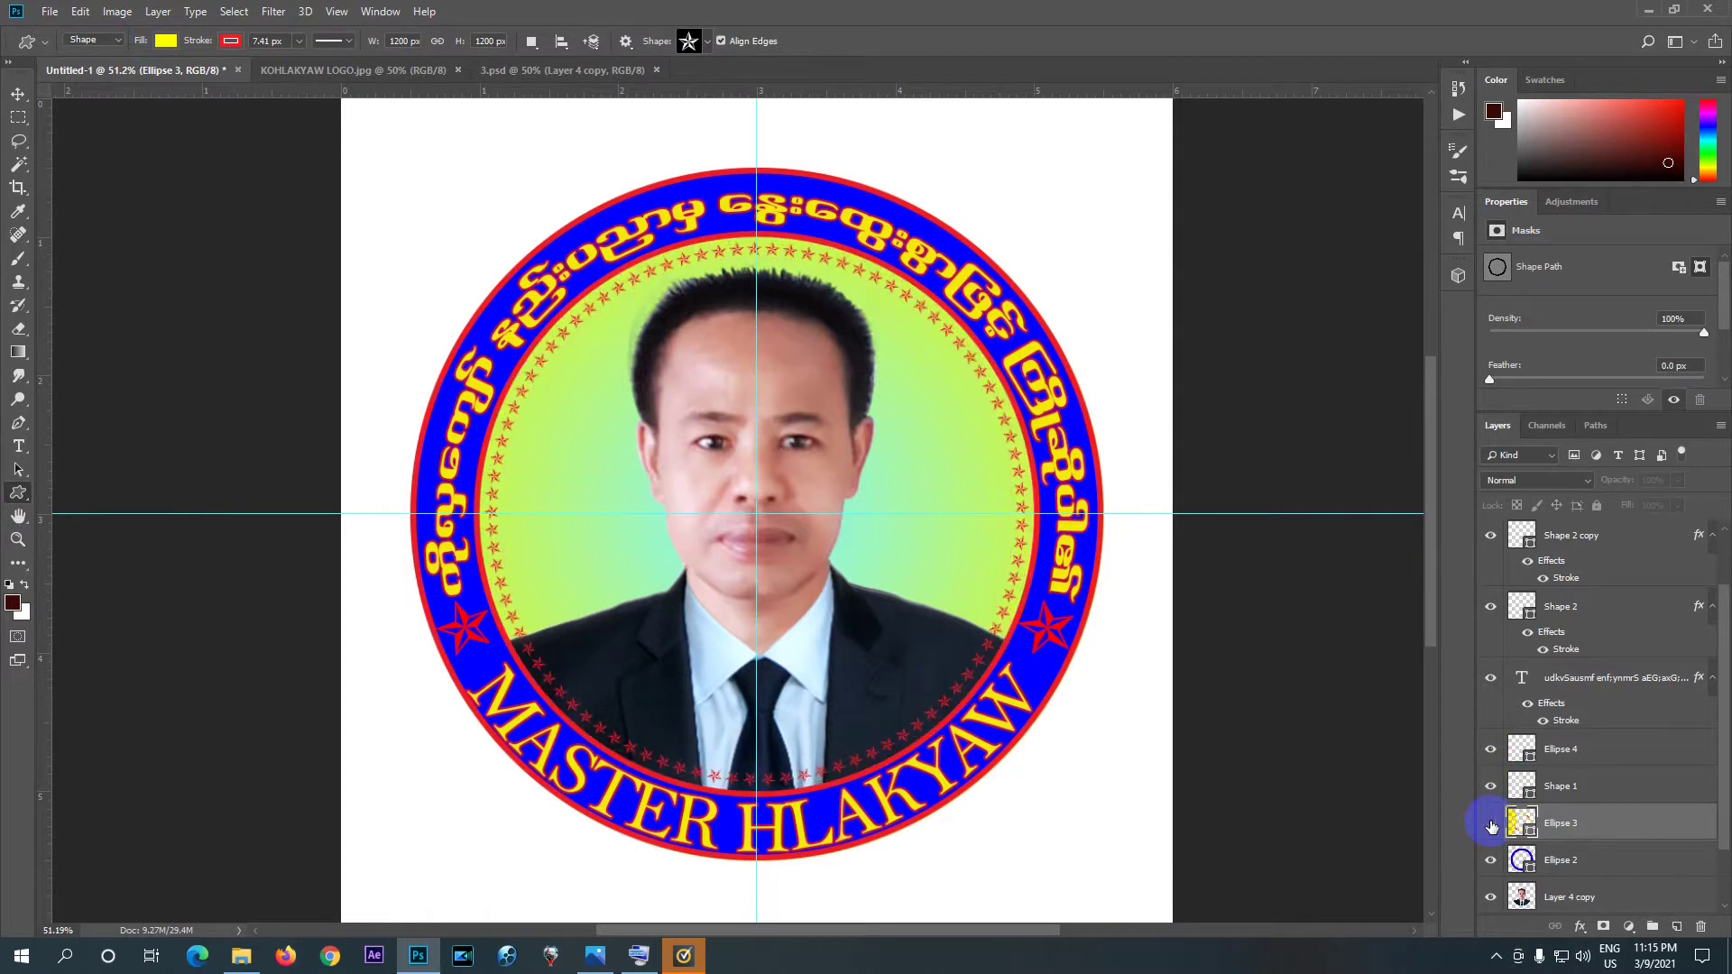
click(1491, 824)
click(1491, 824)
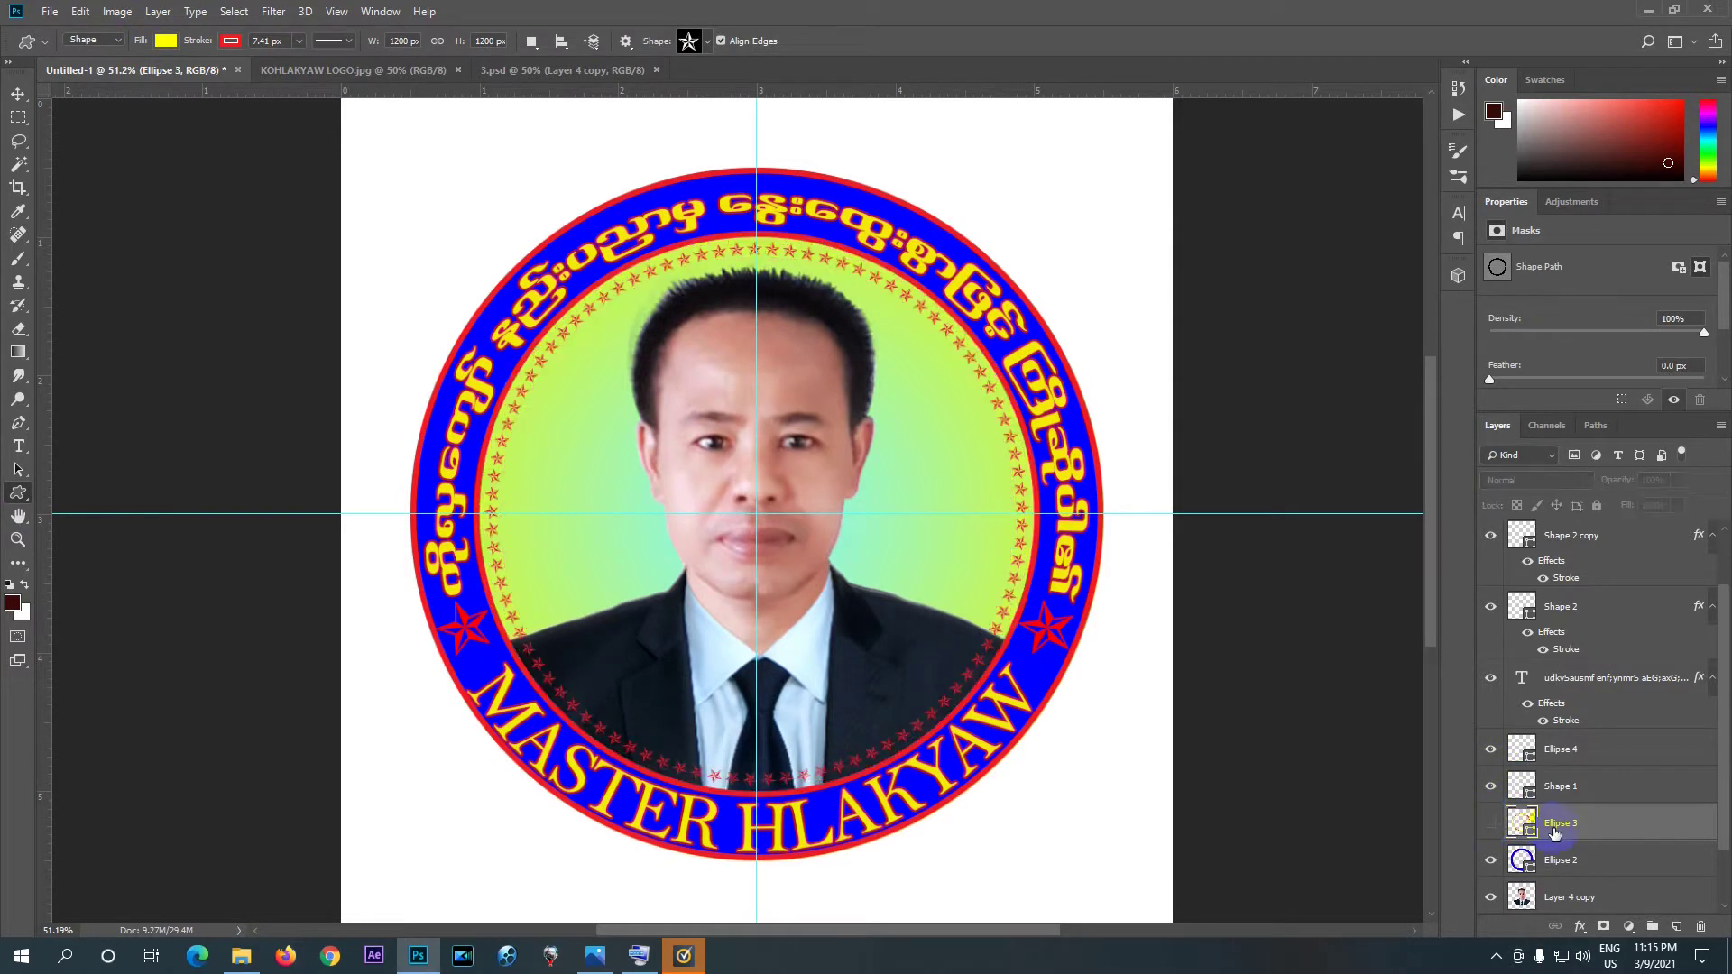
click(1491, 823)
click(1558, 828)
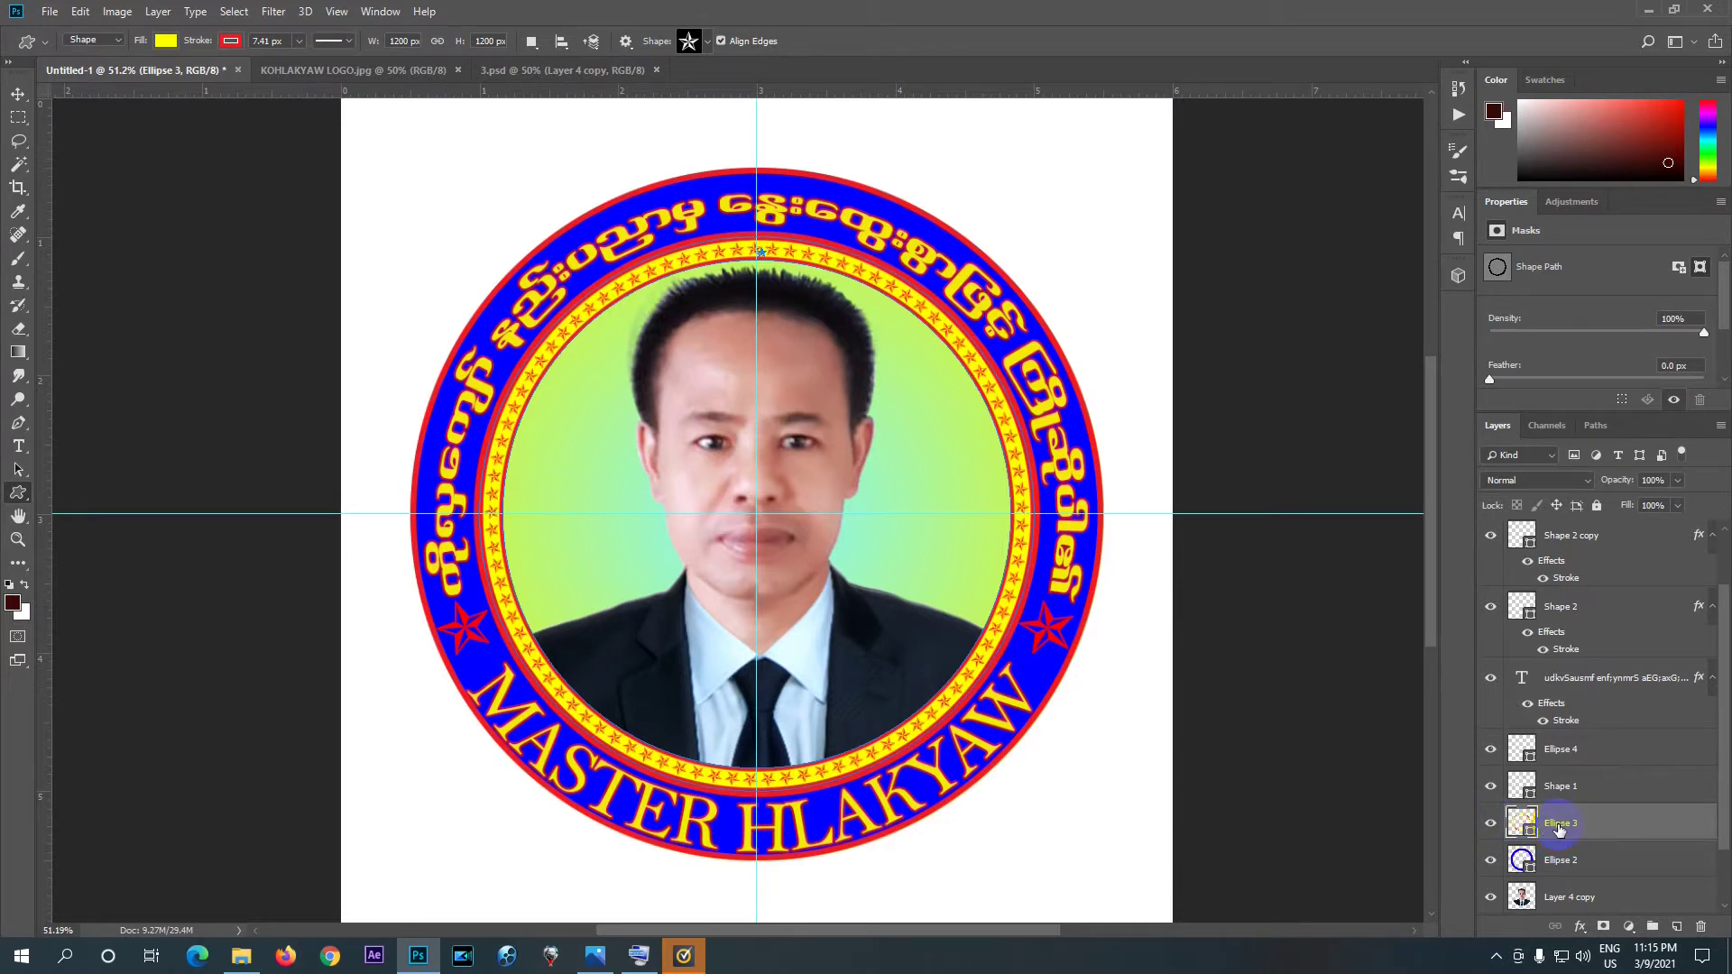
right_click(1631, 744)
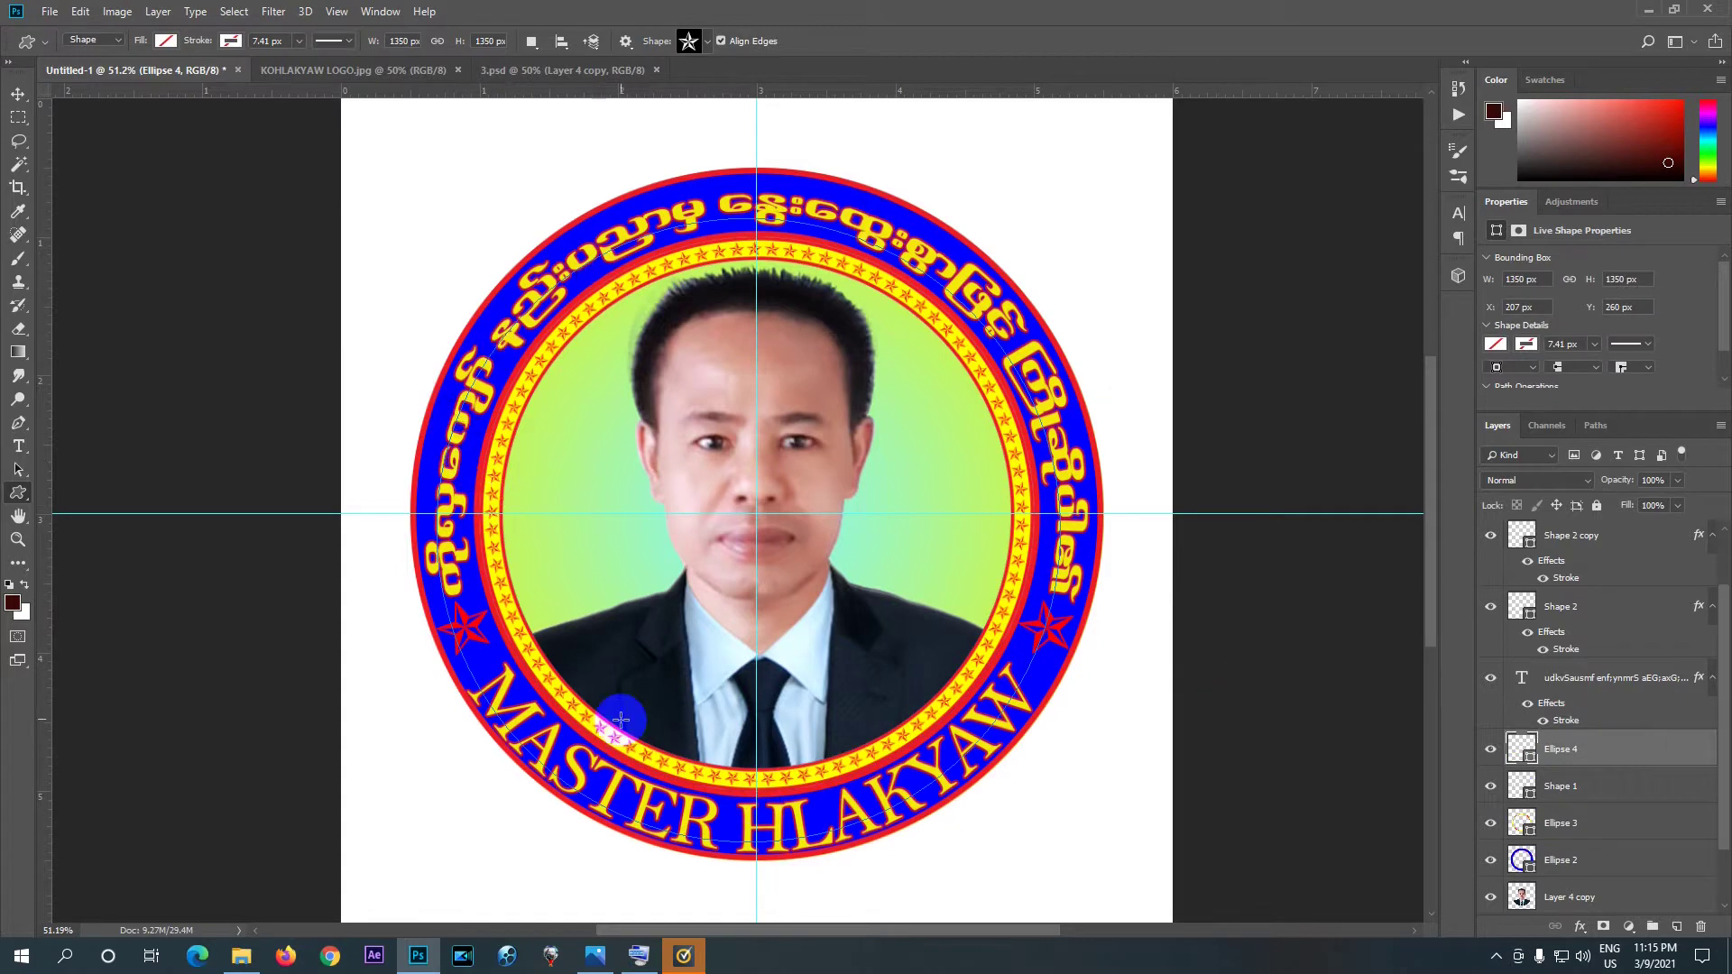
scroll(1082, 604, down, 2)
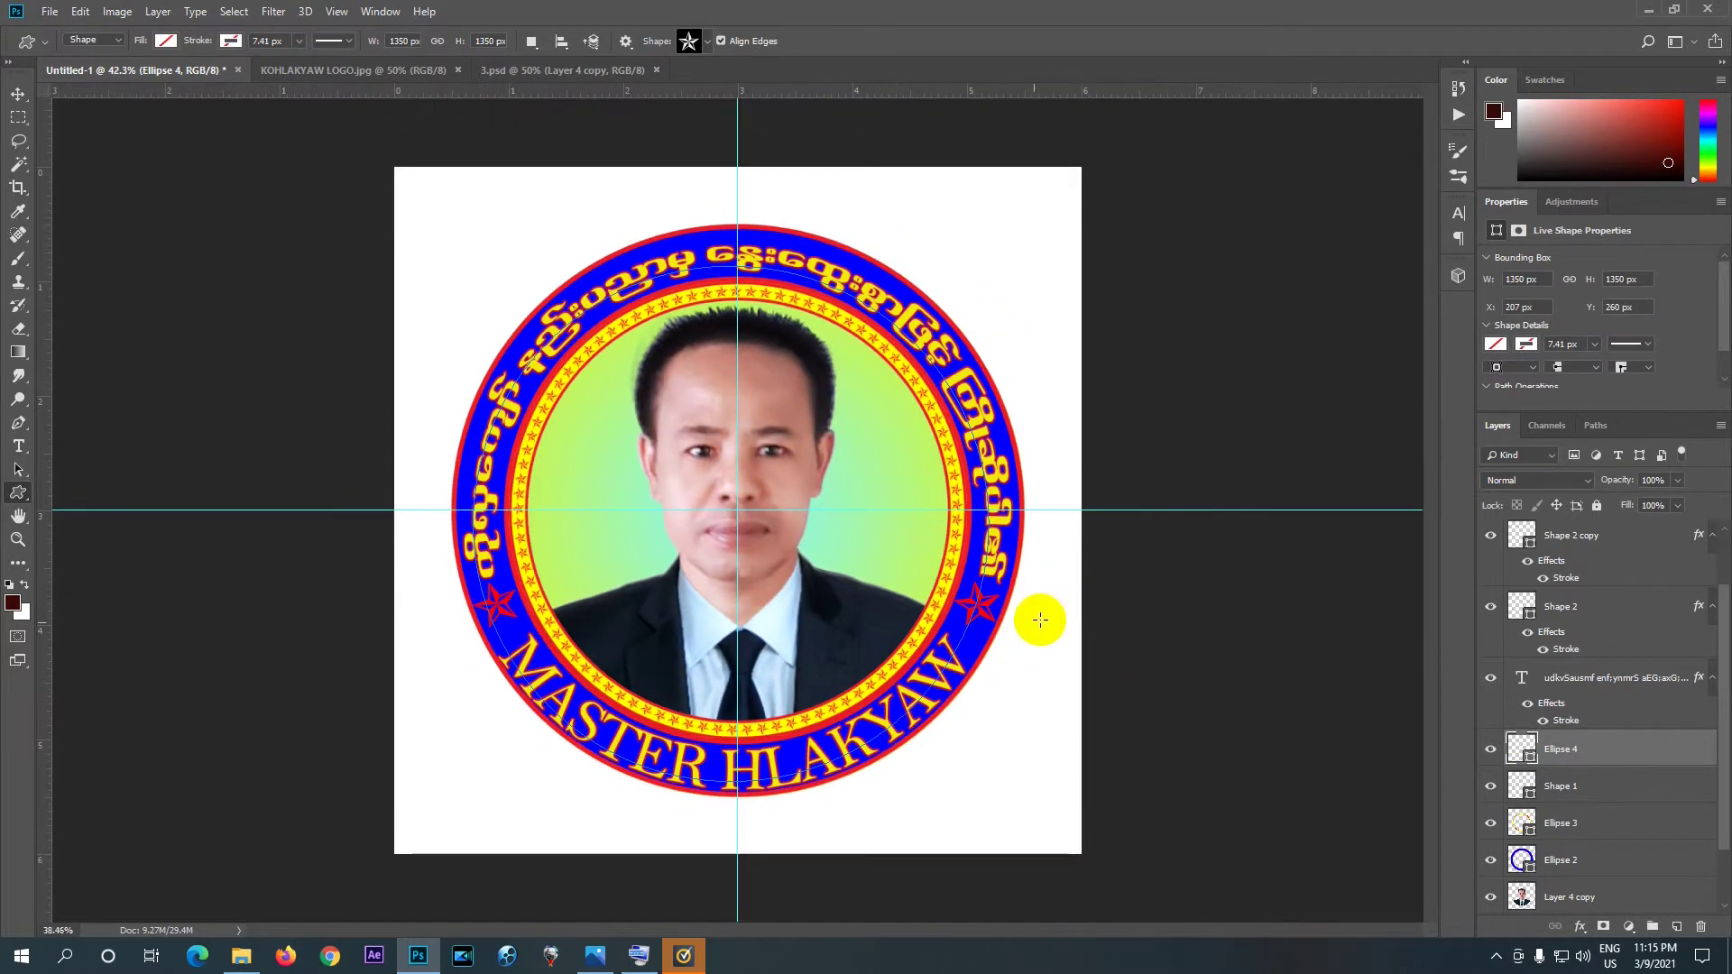
- Save the seal as a layered dddddd.psd on the Desktop, accepting the Photoshop Format Options
scroll(954, 651, up, 2)
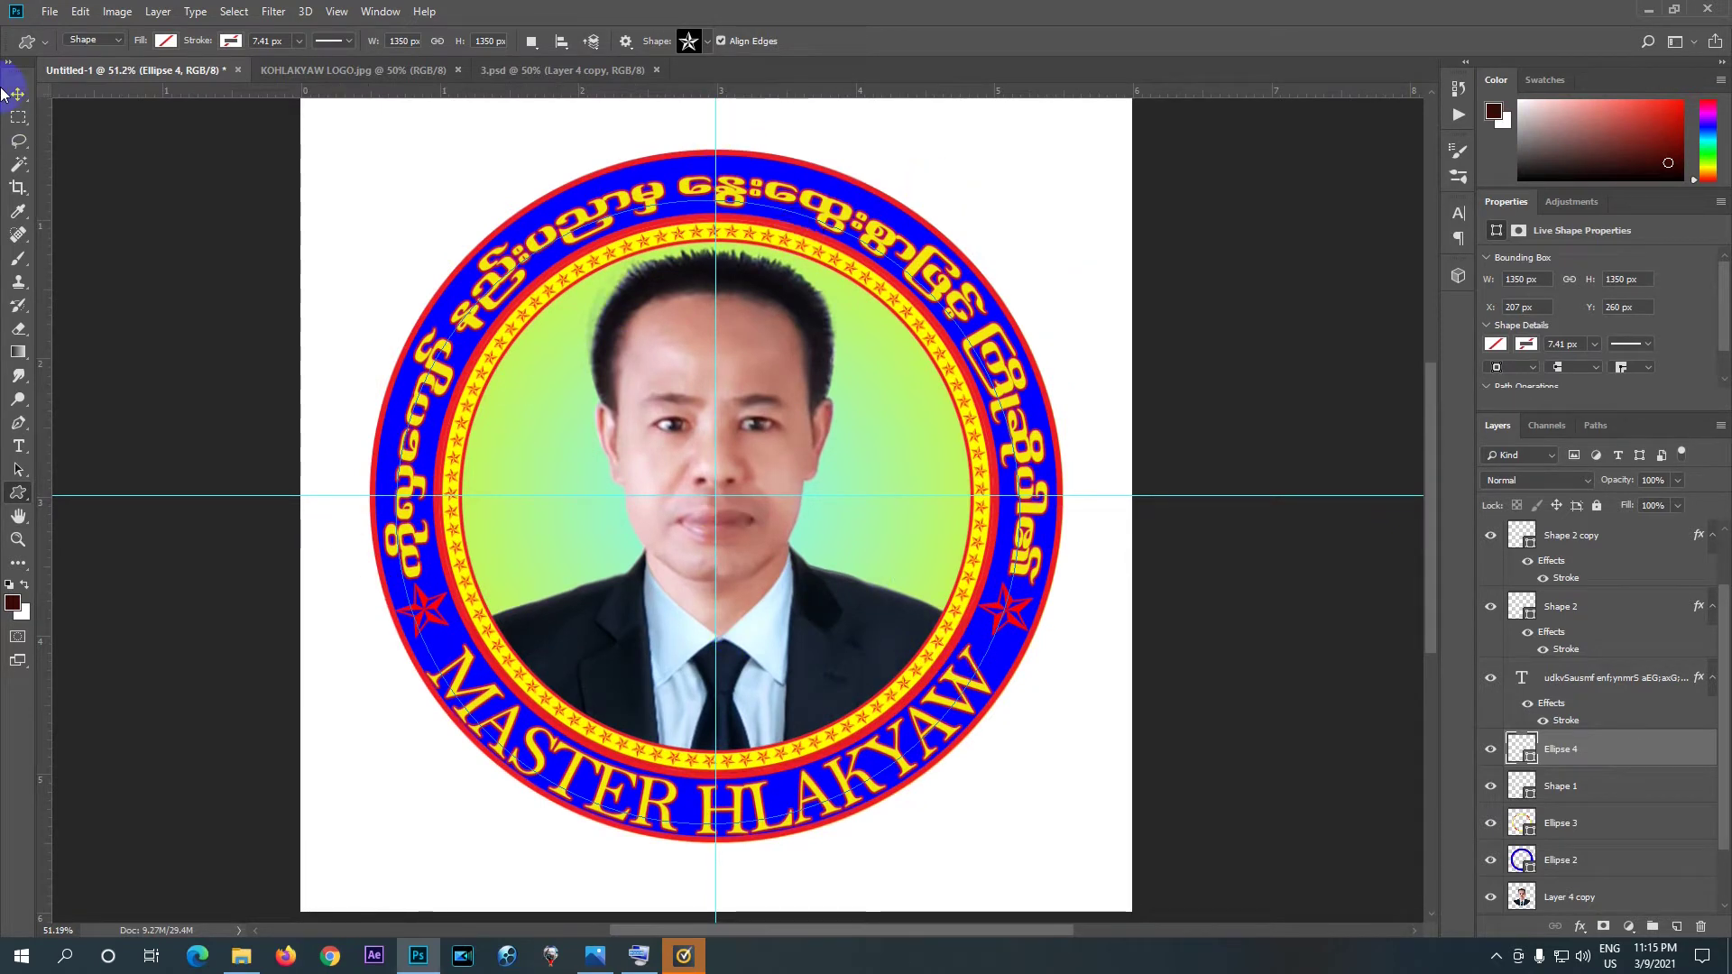
click(51, 13)
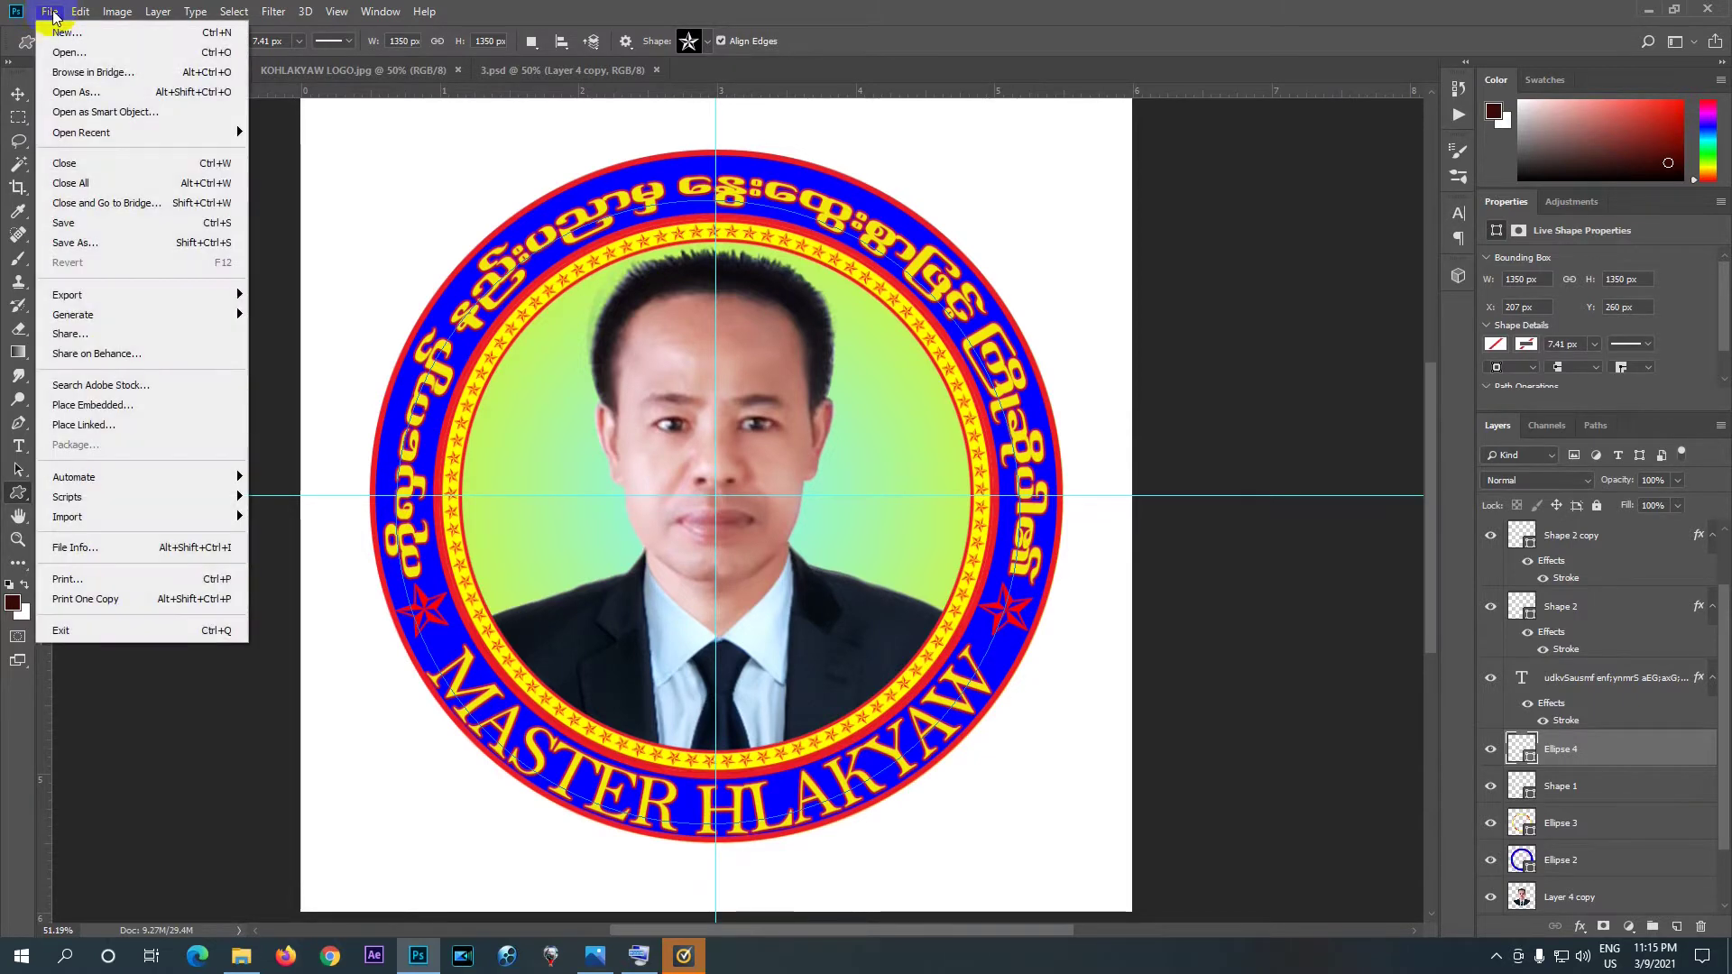
click(61, 242)
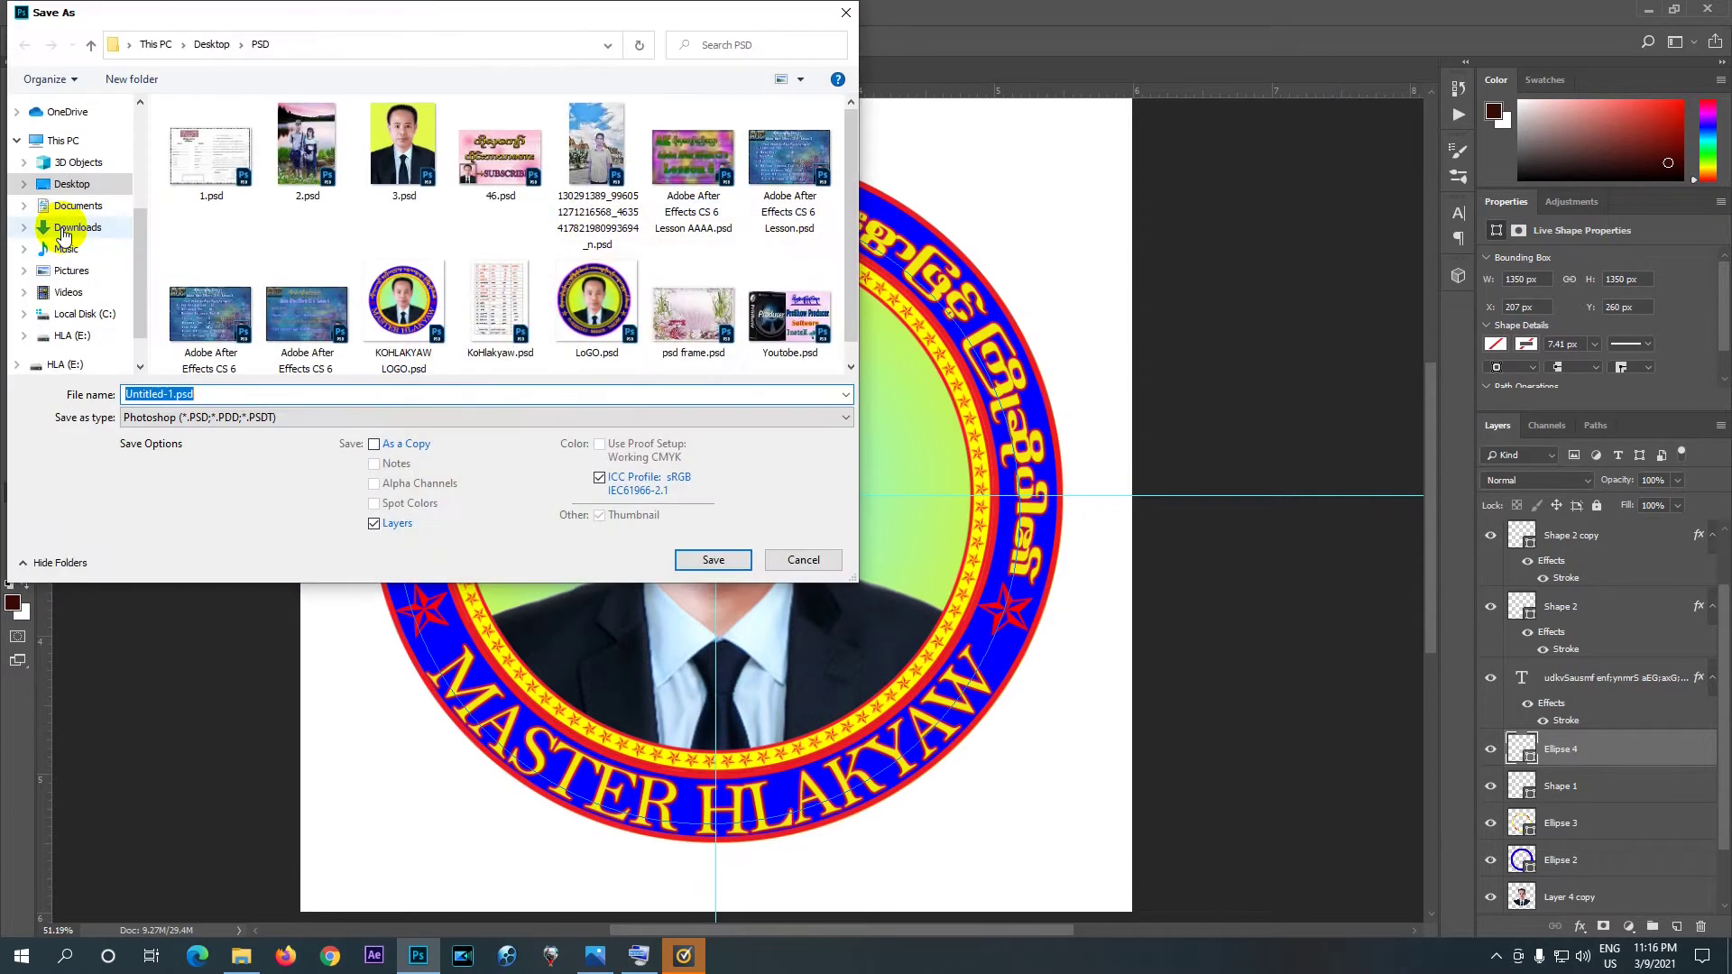
drag(136, 247, 145, 104)
click(72, 140)
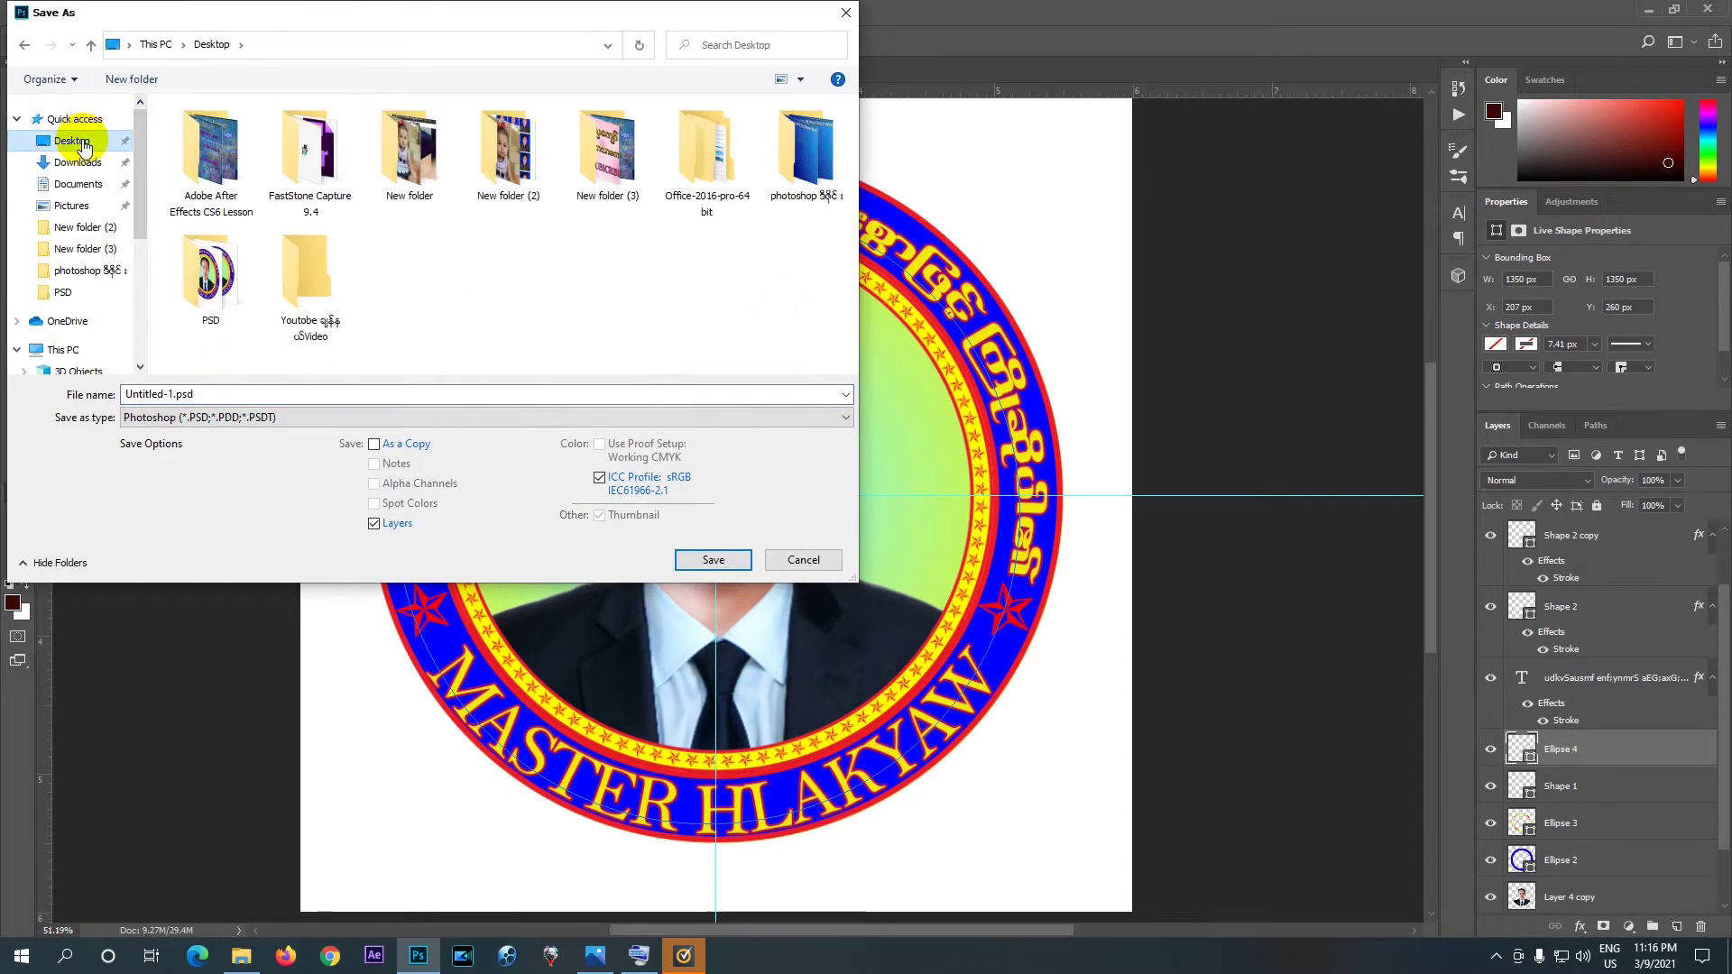
click(244, 394)
text(dddddd)
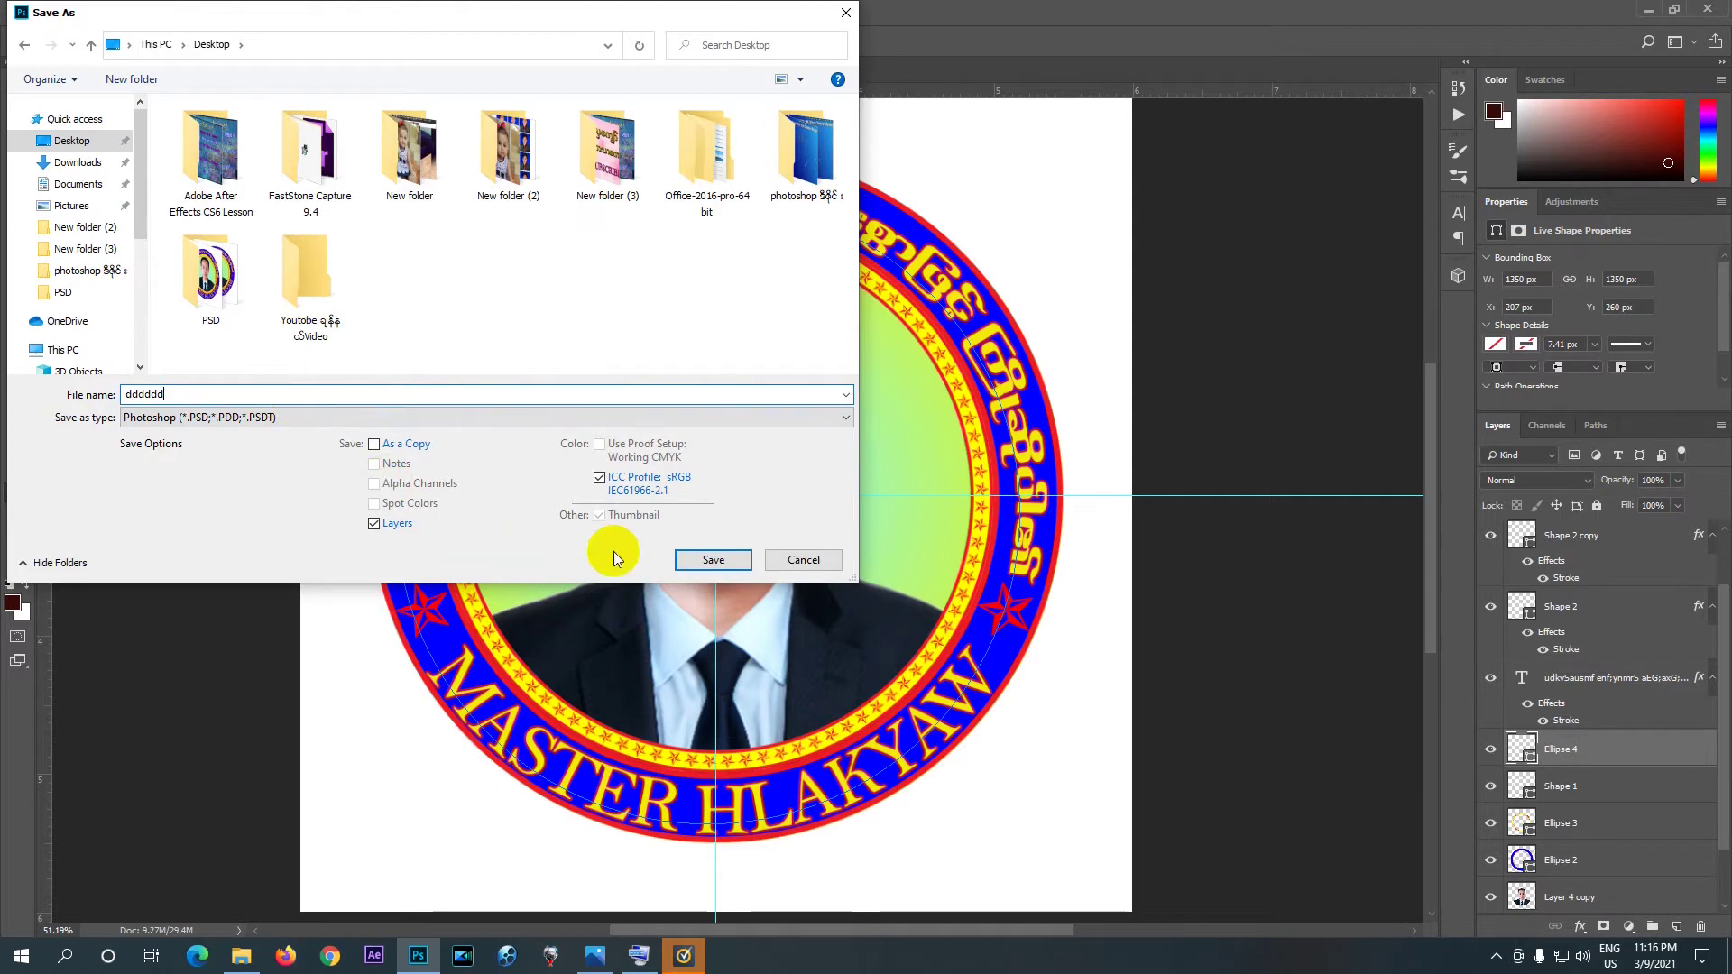
click(711, 559)
click(1061, 275)
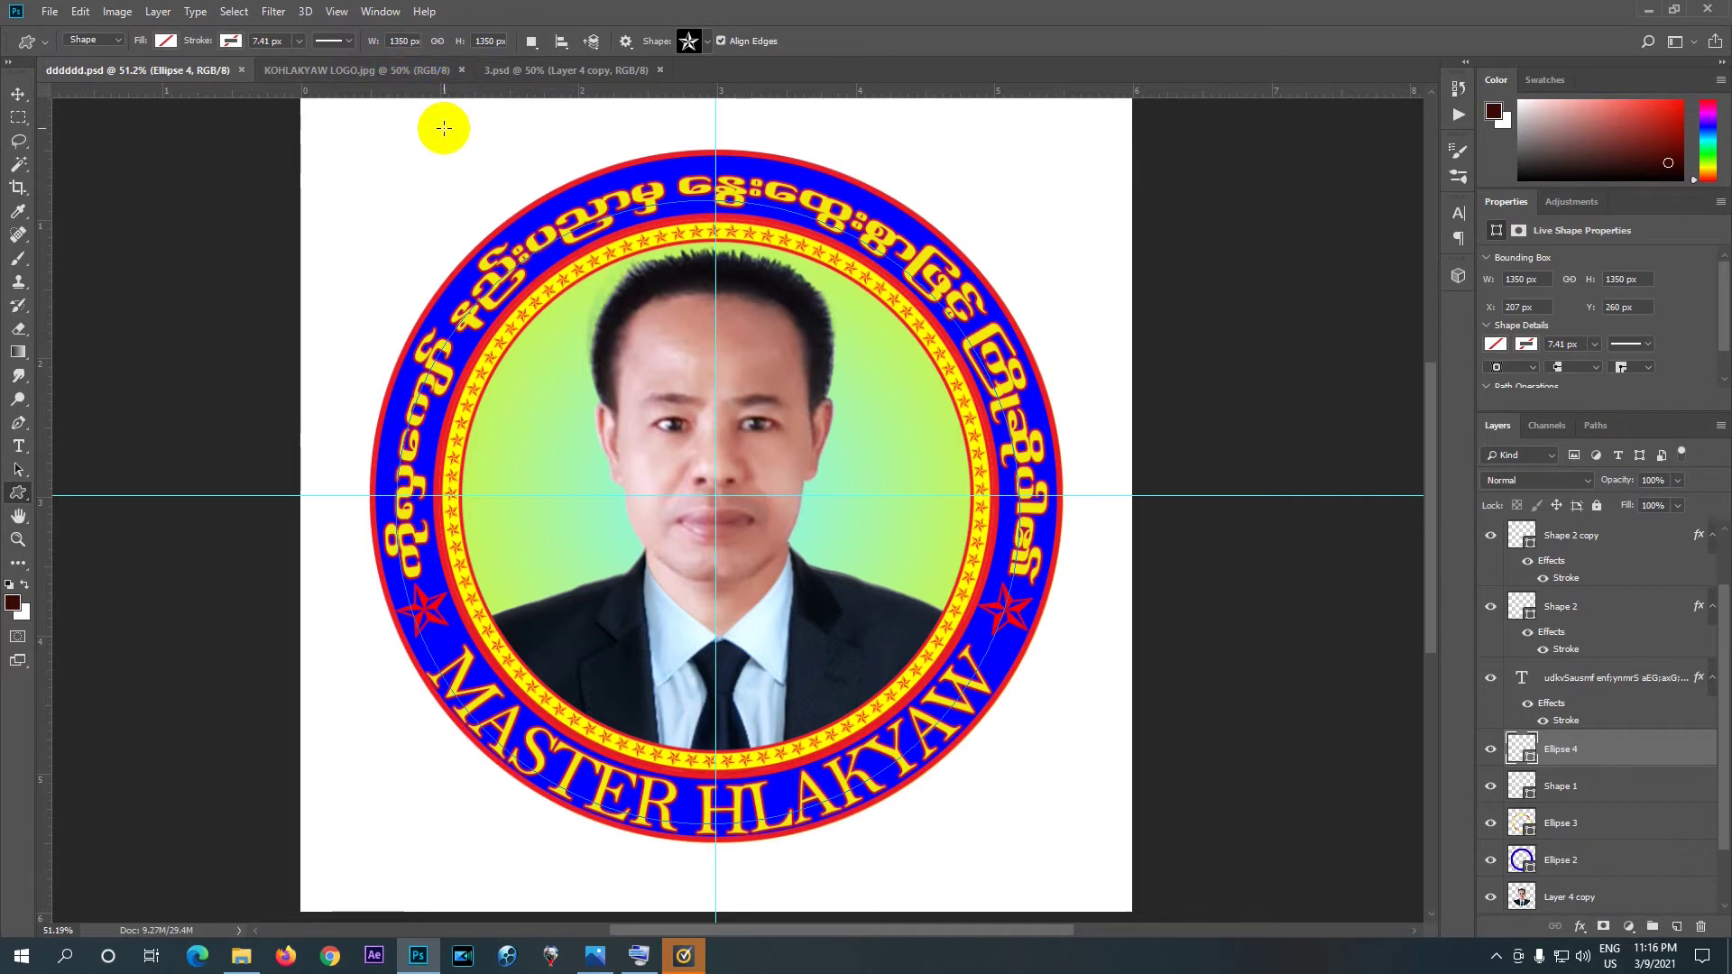
scroll(444, 128, up, 1)
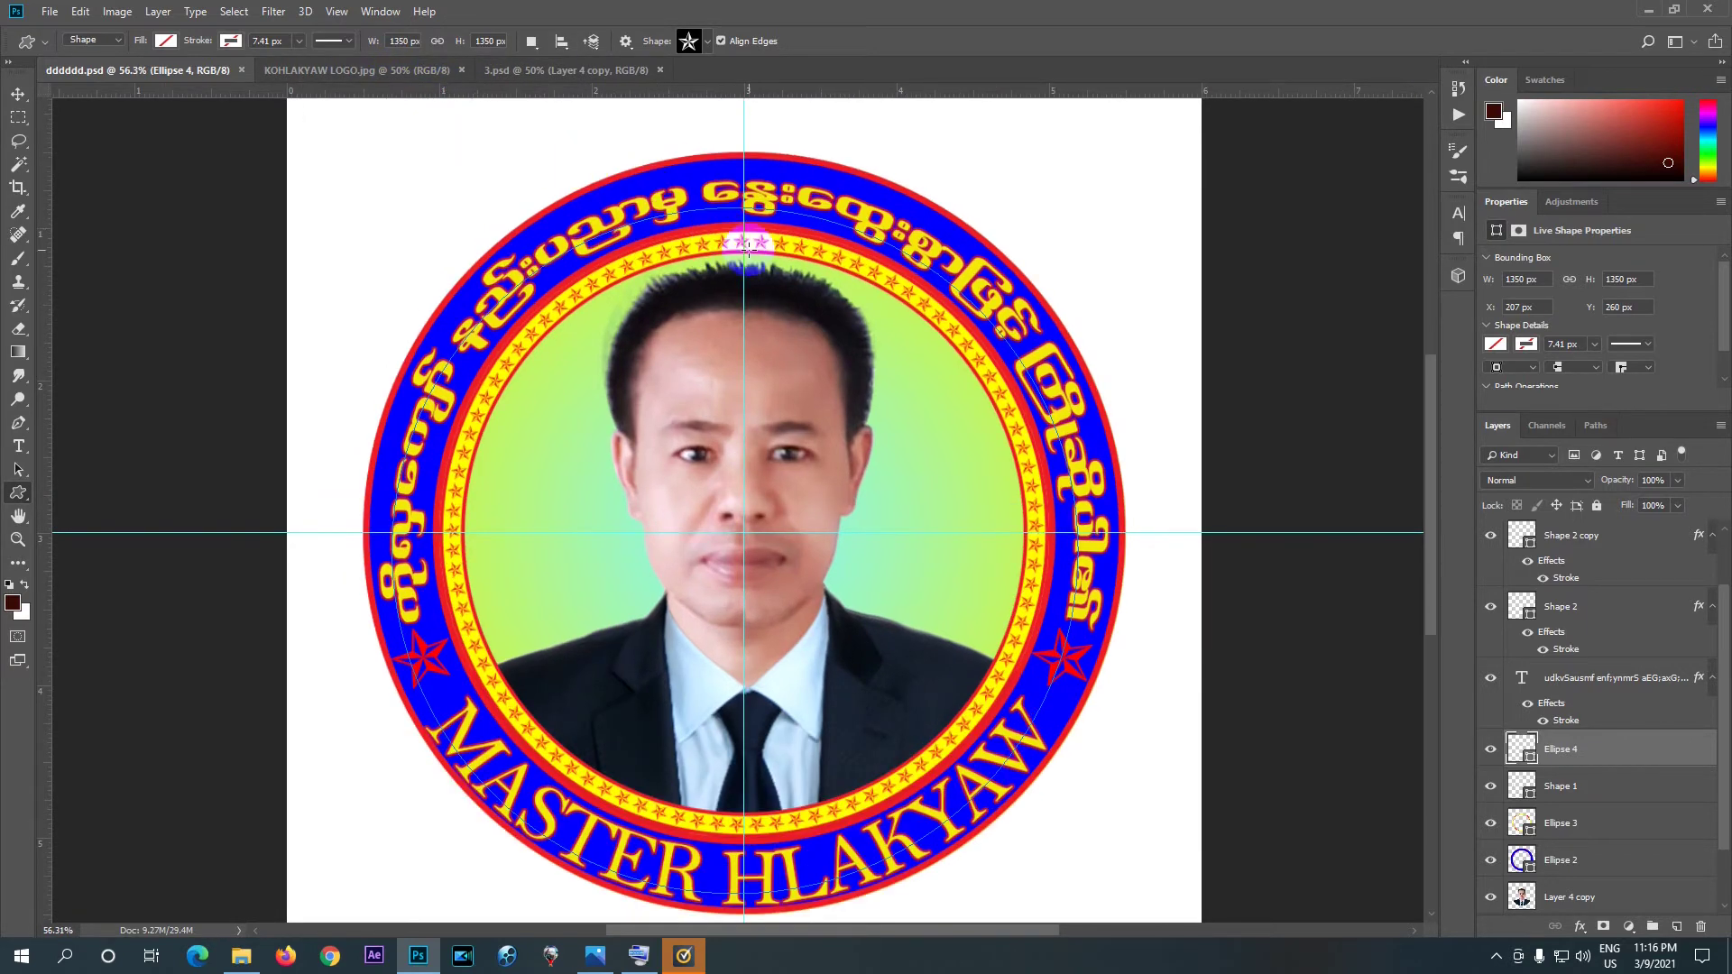